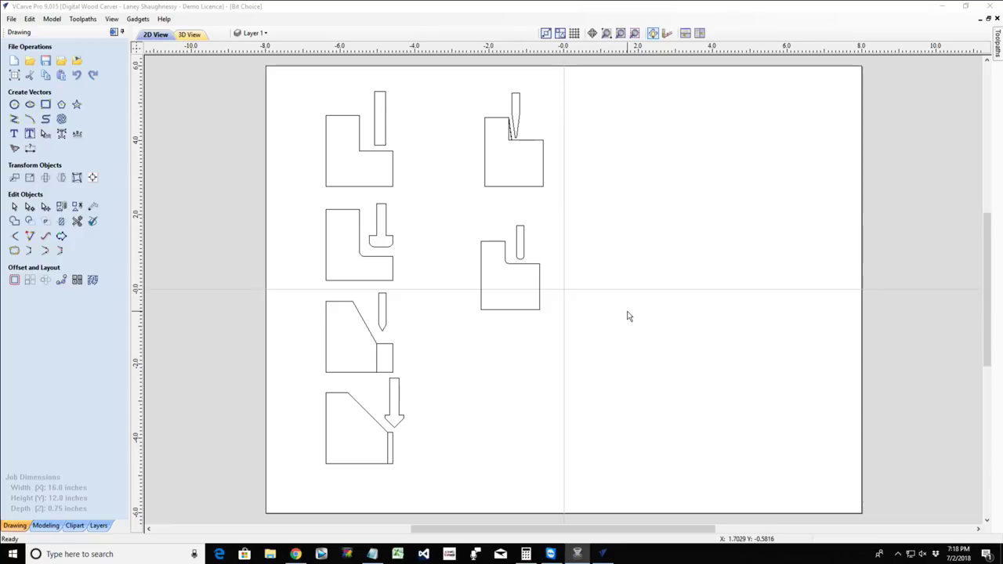
# Change Layer 1's vector colour to red in the layer list.
pyautogui.scroll(1, 594, 356)
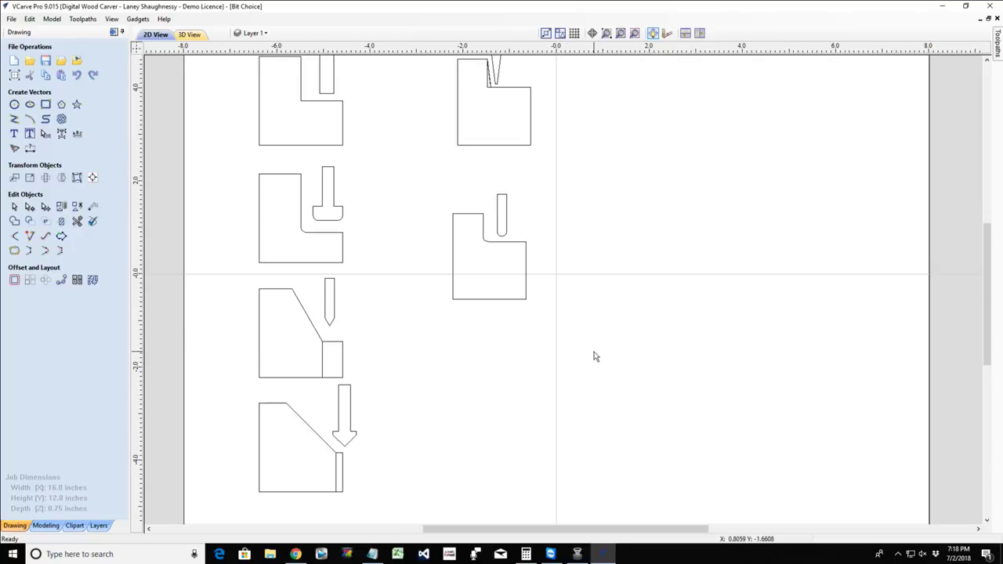
pyautogui.scroll(1, 593, 356)
pyautogui.scroll(-1, 594, 356)
pyautogui.scroll(-1, 593, 357)
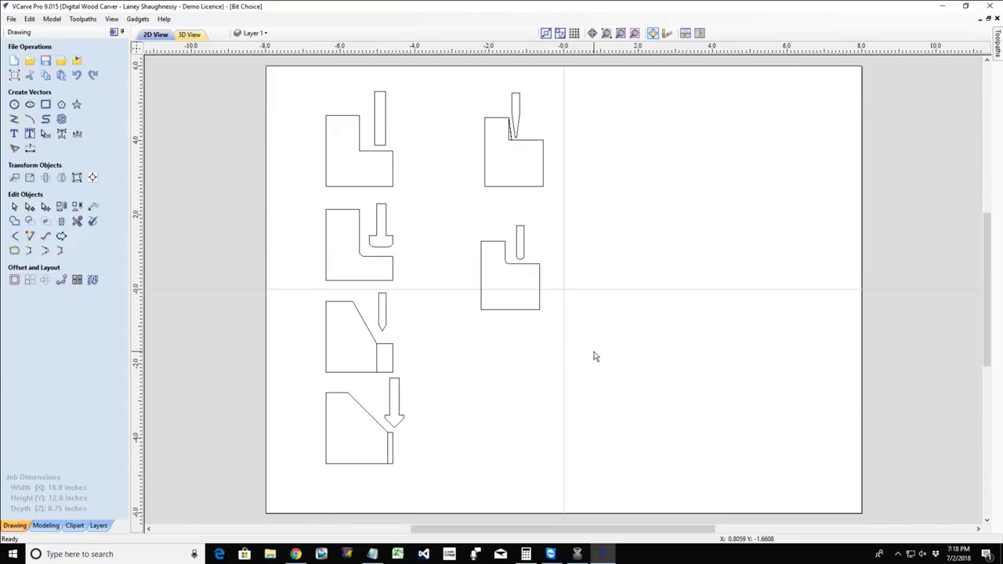
pyautogui.scroll(1, 594, 356)
pyautogui.scroll(-1, 594, 356)
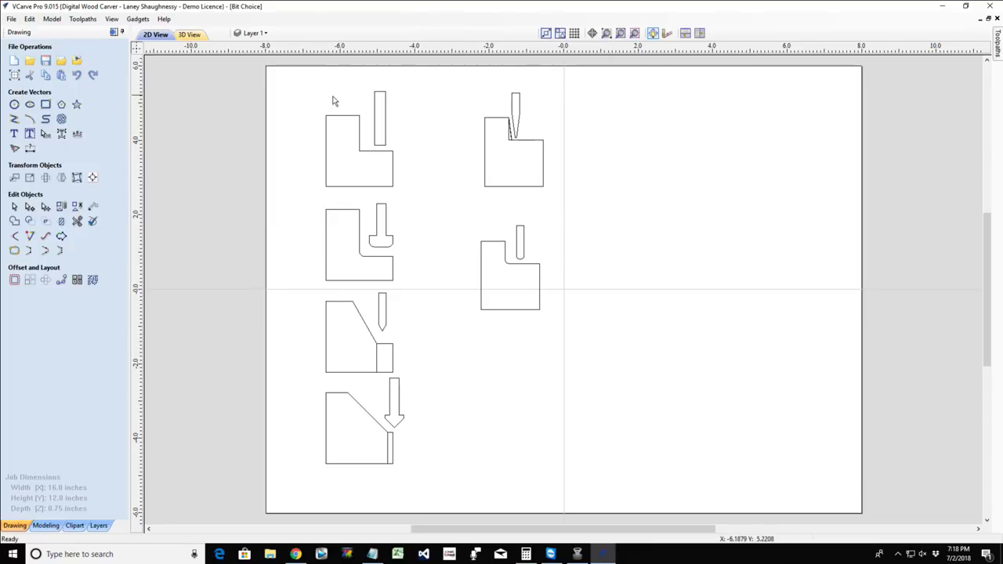
pyautogui.scroll(4, 323, 127)
pyautogui.scroll(-3, 322, 126)
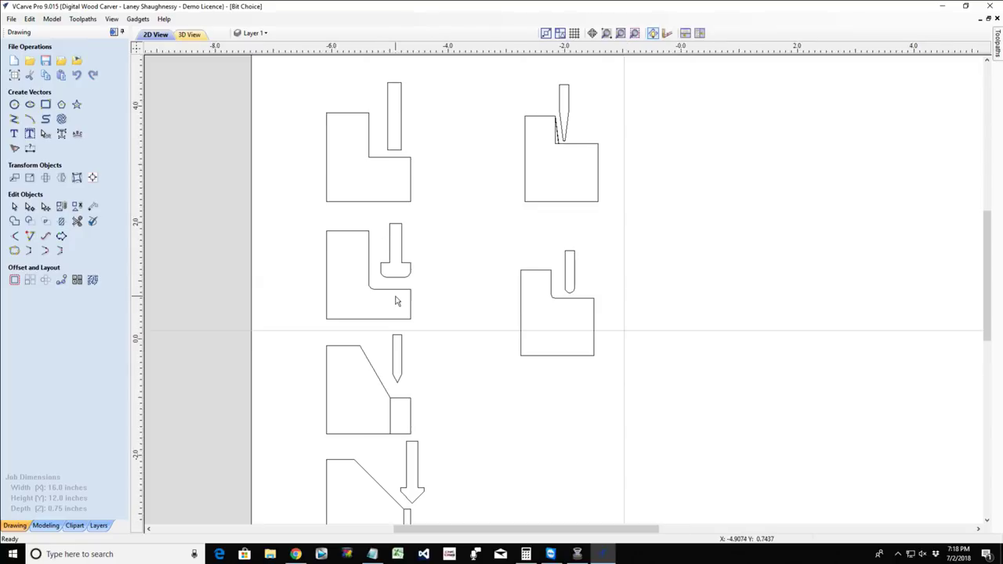
pyautogui.scroll(3, 397, 296)
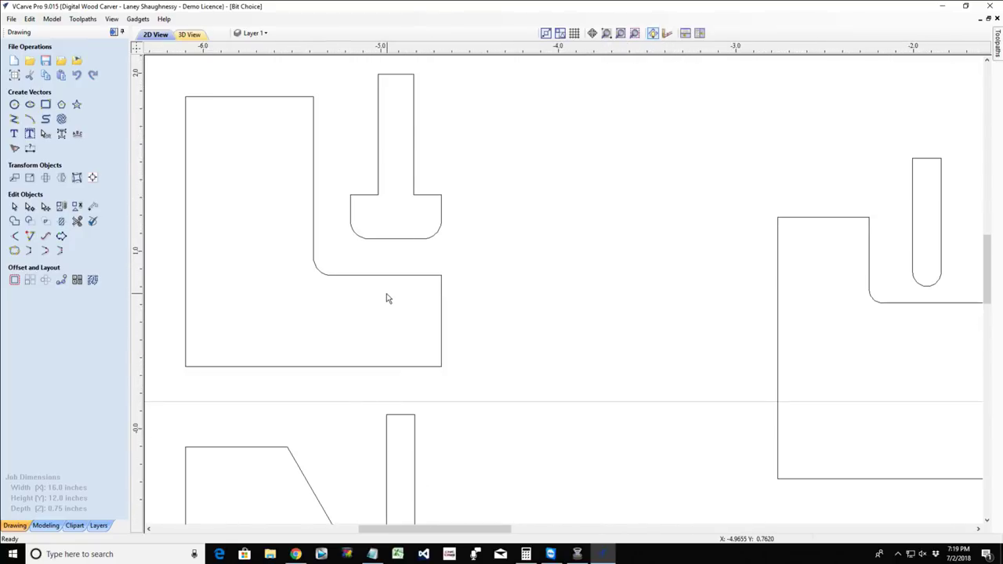
pyautogui.scroll(2, 386, 296)
pyautogui.scroll(-2, 386, 296)
pyautogui.scroll(-1, 386, 297)
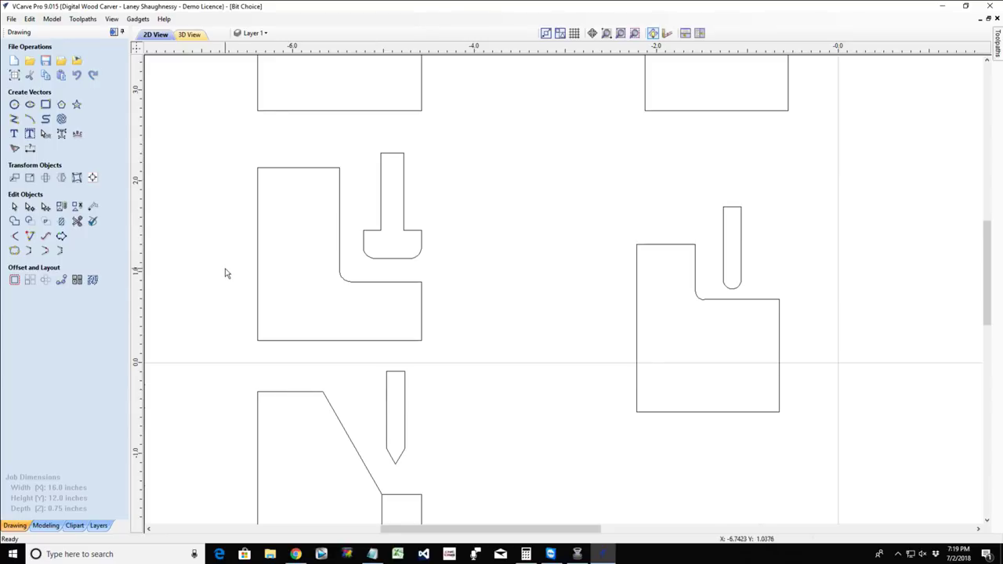
pyautogui.scroll(3, 222, 273)
pyautogui.scroll(-3, 221, 272)
pyautogui.scroll(-2, 220, 273)
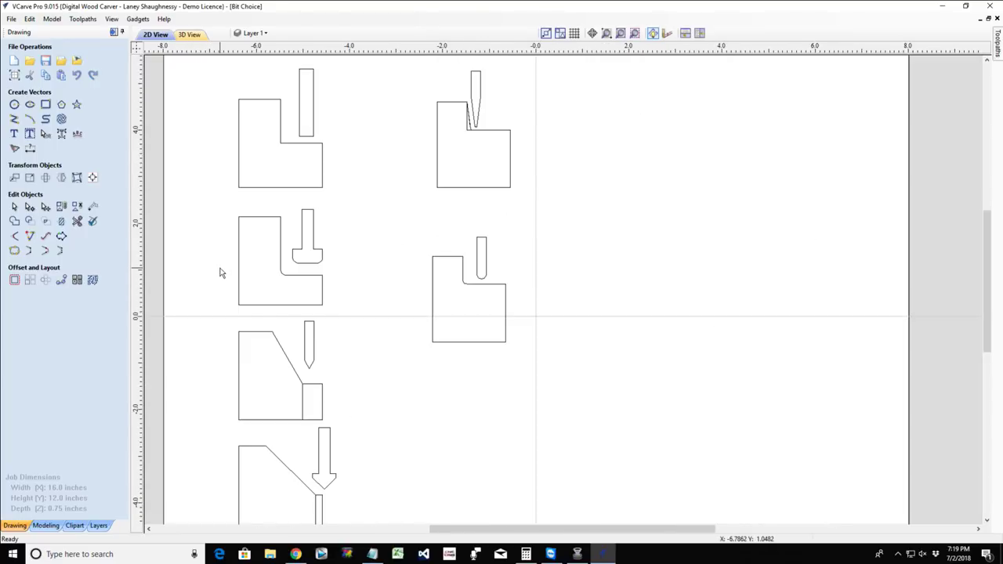
pyautogui.scroll(-1, 305, 264)
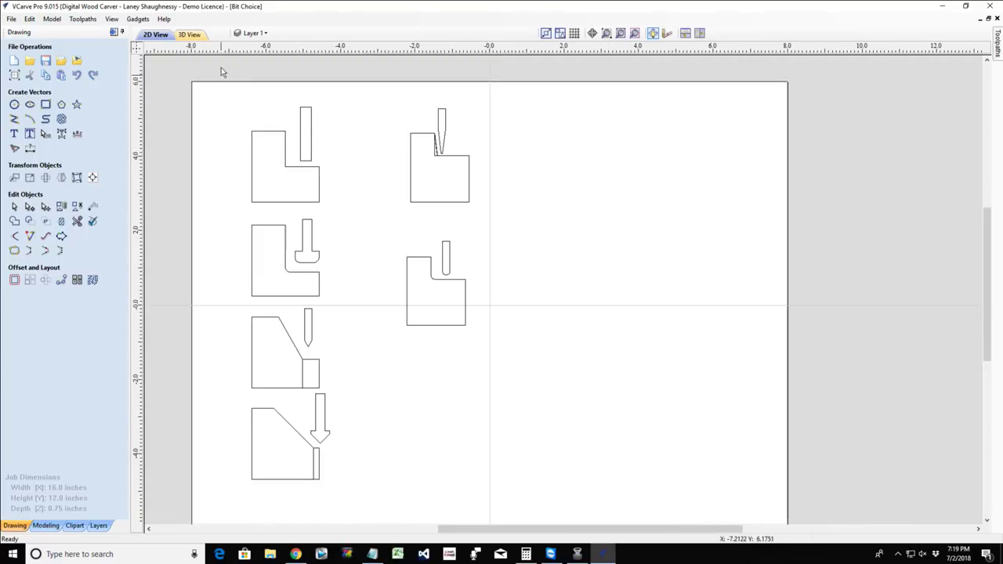
pyautogui.click(253, 33)
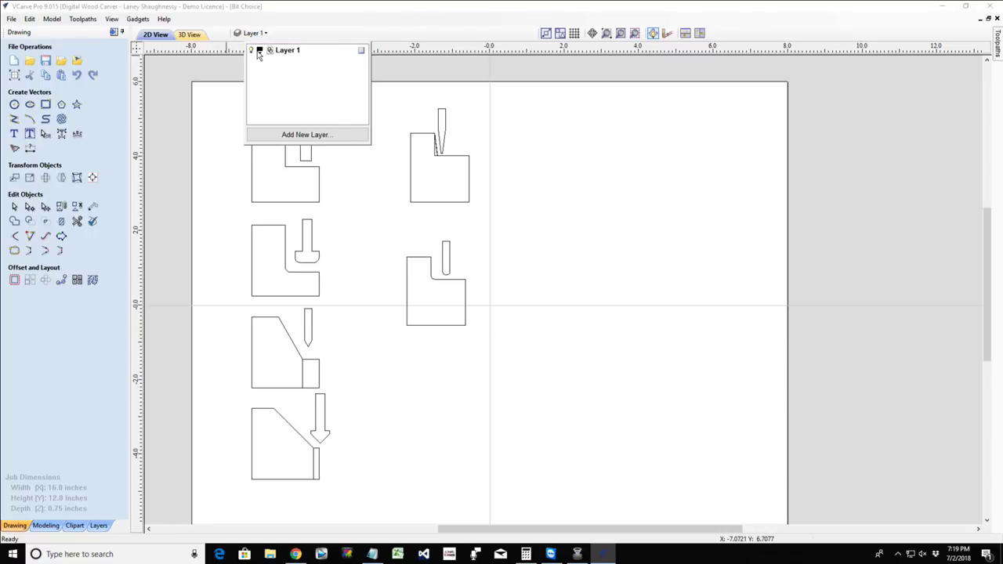
pyautogui.click(259, 50)
pyautogui.click(264, 91)
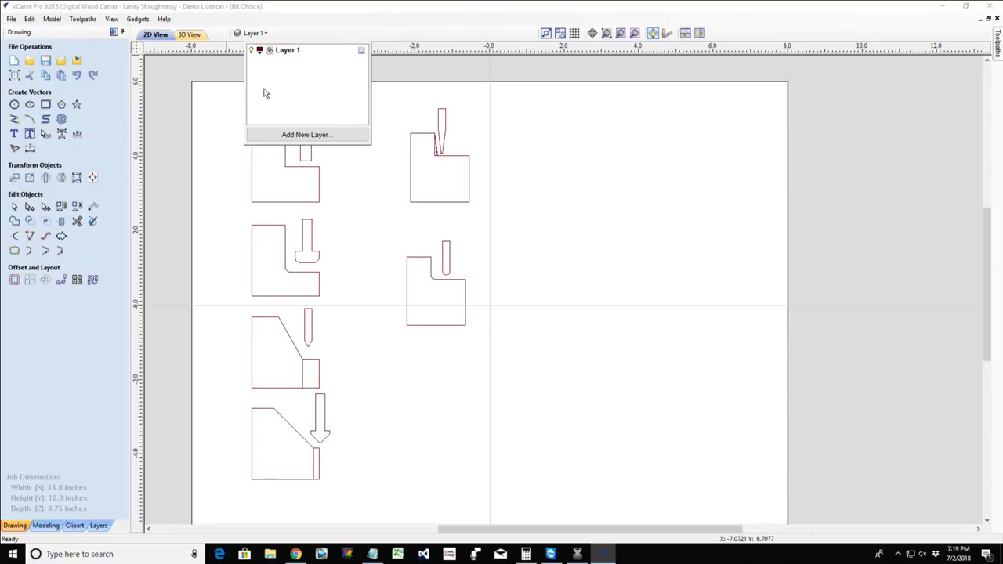
pyautogui.click(358, 249)
# Set Layer 1's vector colour back to black.
pyautogui.scroll(5, 357, 251)
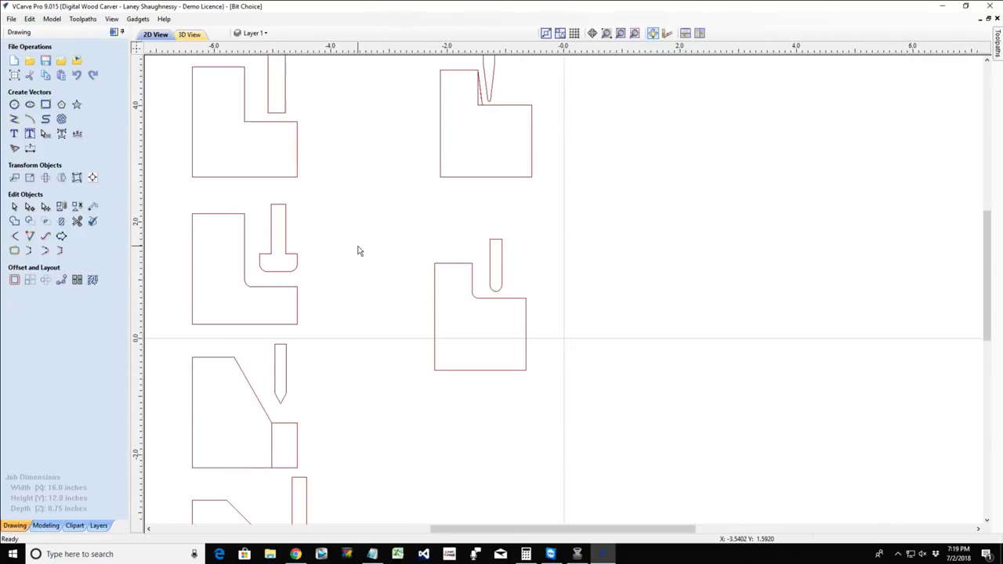
pyautogui.scroll(-2, 358, 250)
pyautogui.click(255, 33)
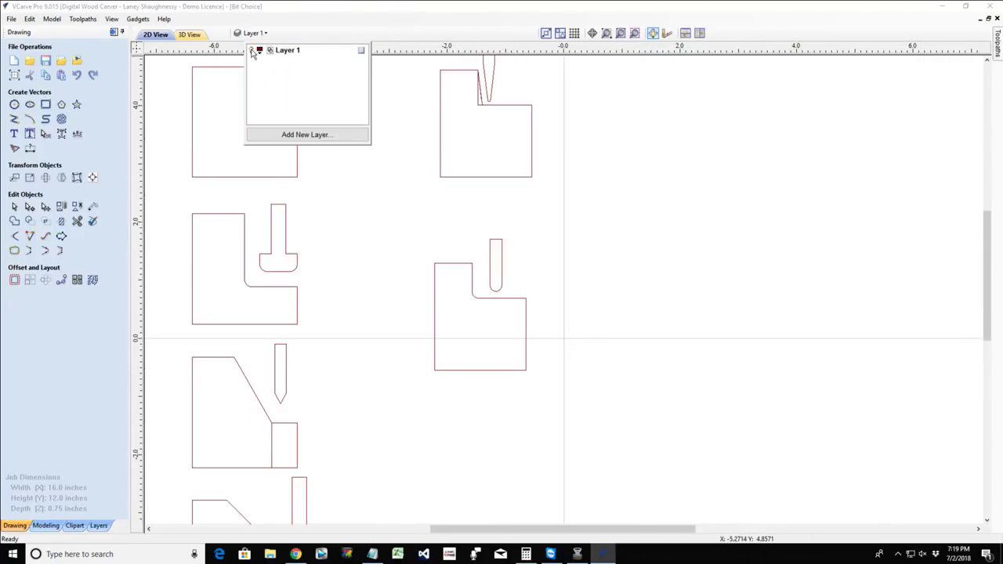
pyautogui.click(259, 50)
pyautogui.click(265, 72)
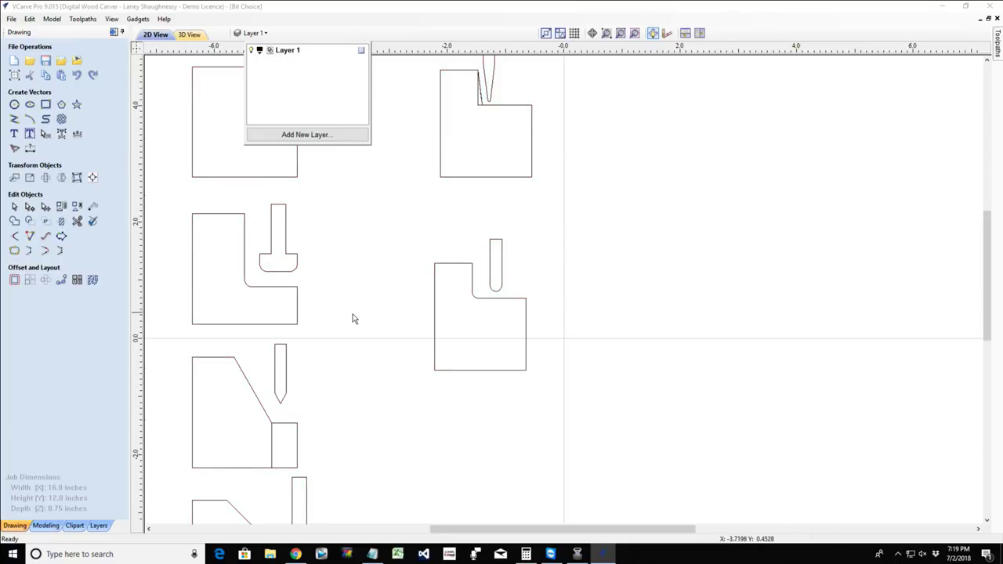
pyautogui.scroll(-5, 352, 317)
pyautogui.click(404, 118)
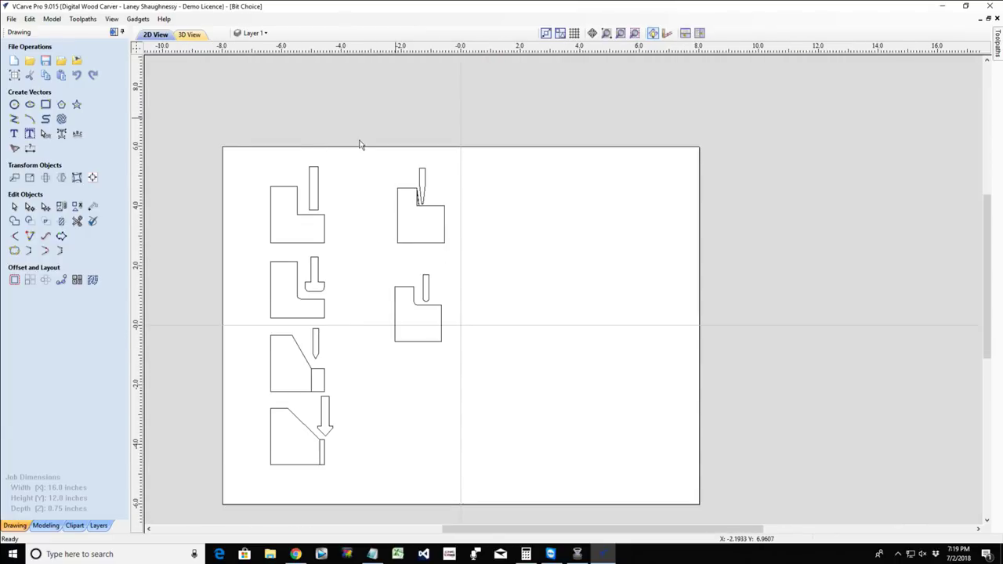
# Dismiss the pop-up video notification.
pyautogui.scroll(2, 311, 195)
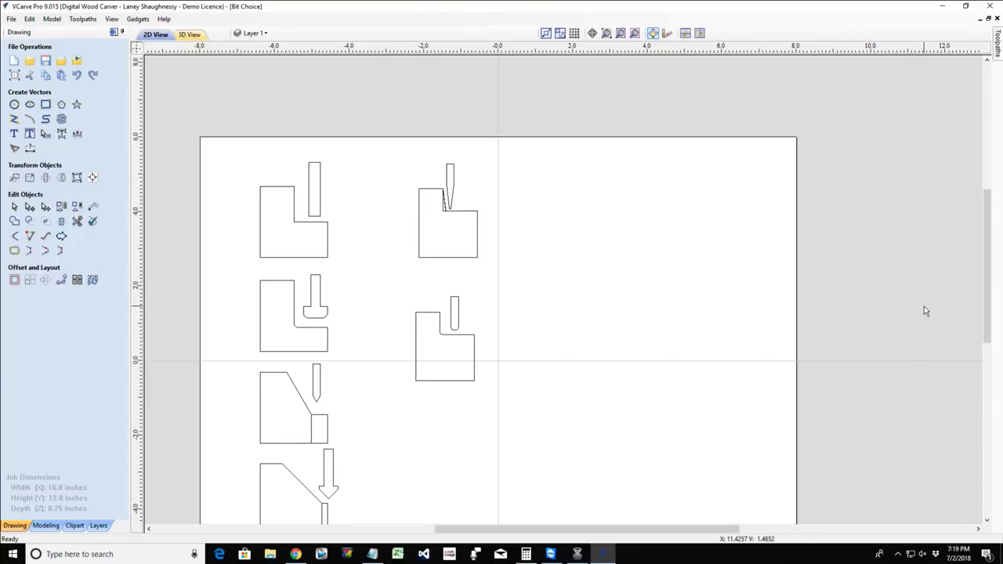
pyautogui.scroll(1, 243, 207)
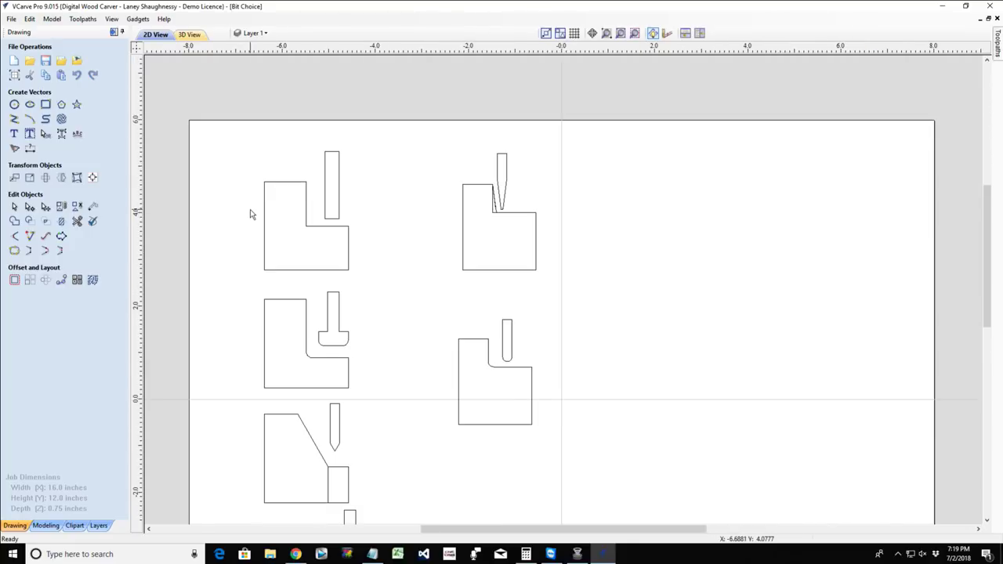
pyautogui.scroll(-1, 250, 213)
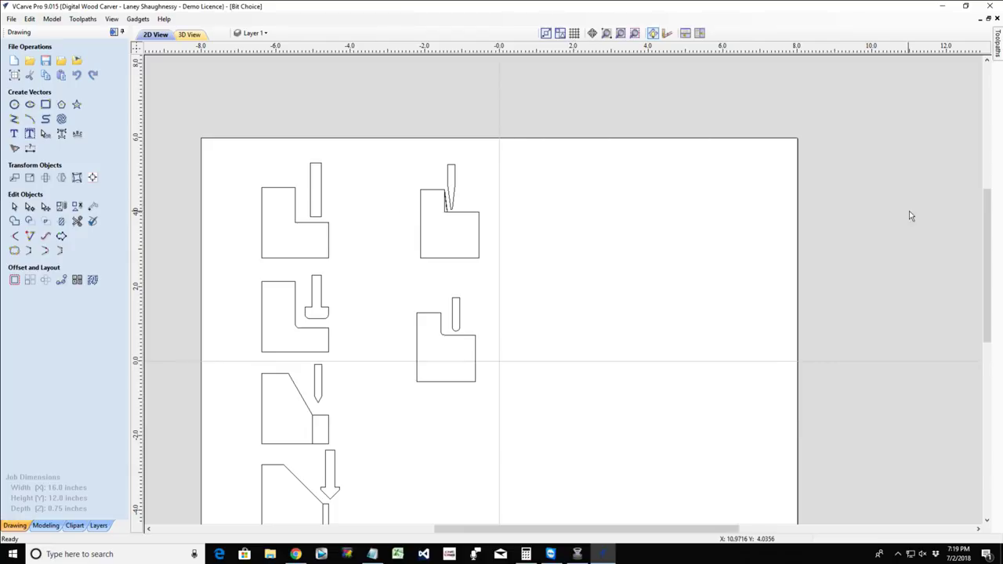
pyautogui.moveTo(986, 233); pyautogui.dragTo(987, 256)
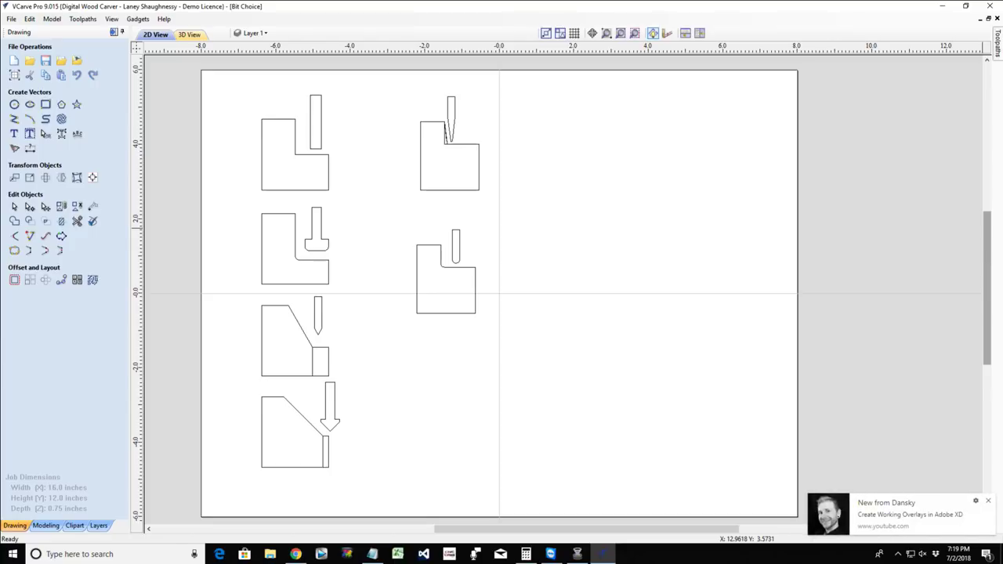
pyautogui.click(986, 502)
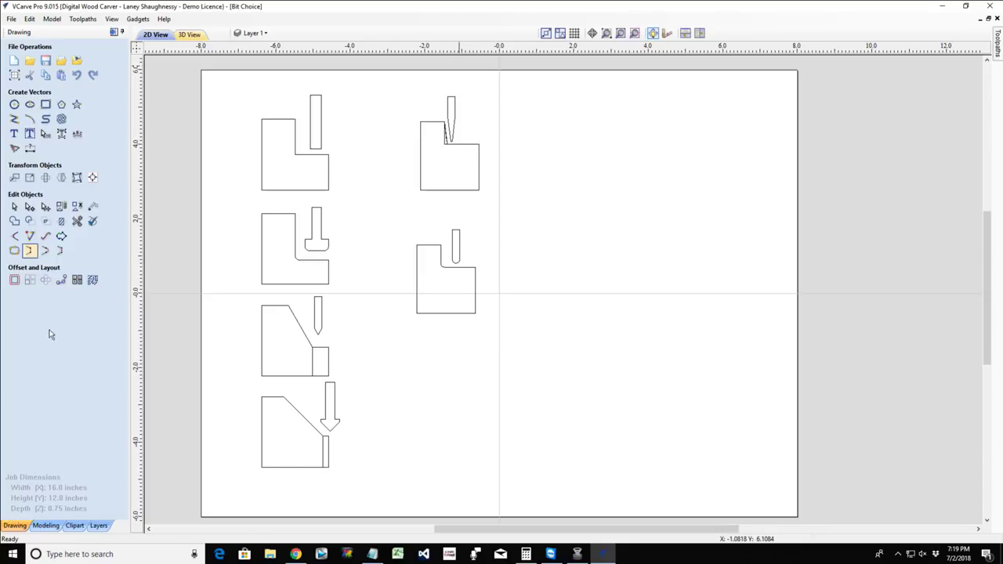
pyautogui.scroll(2, 212, 104)
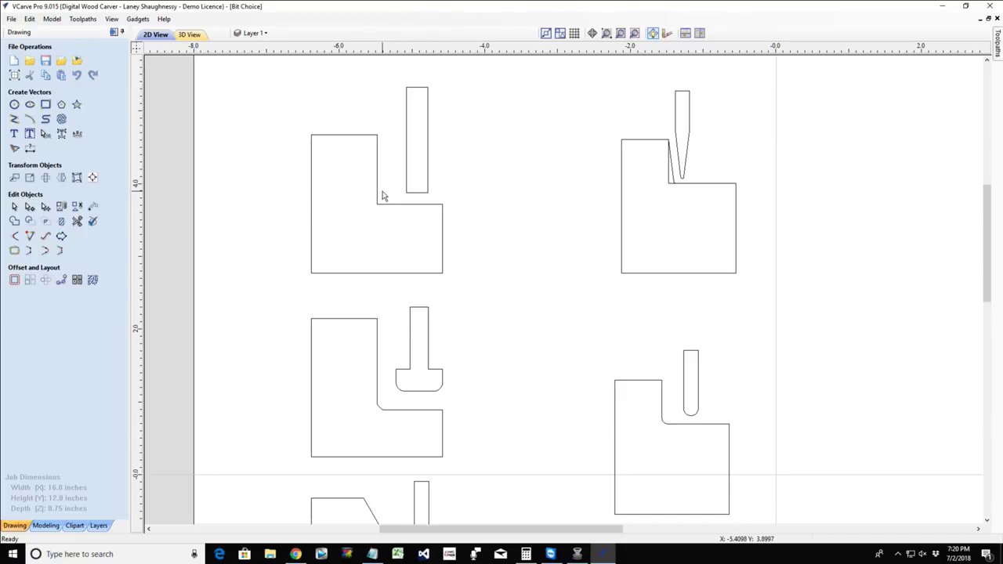
# Select the straight bit's tall rectangle and slide it left into the rabbet notch.
pyautogui.click(407, 117)
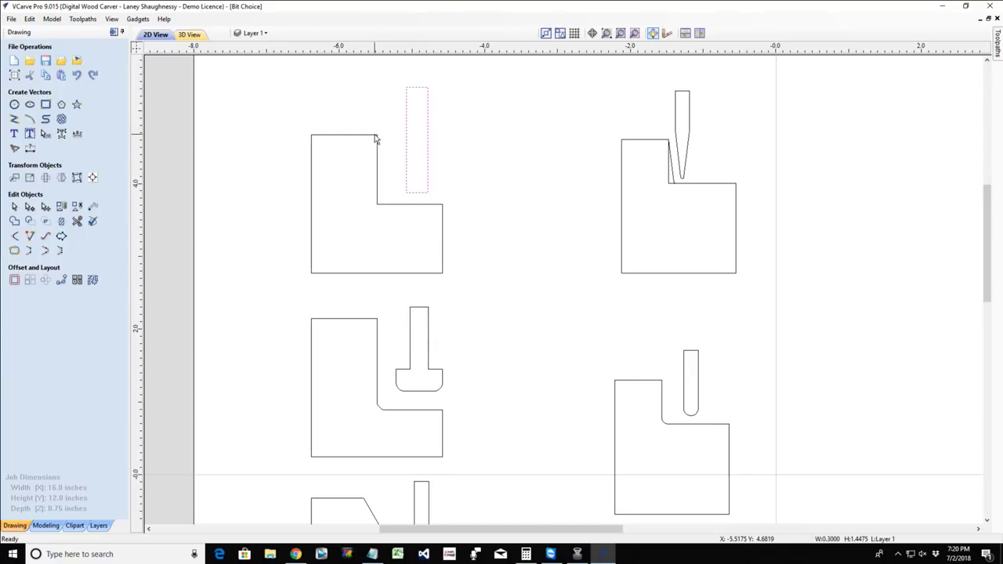
pyautogui.scroll(2, 375, 138)
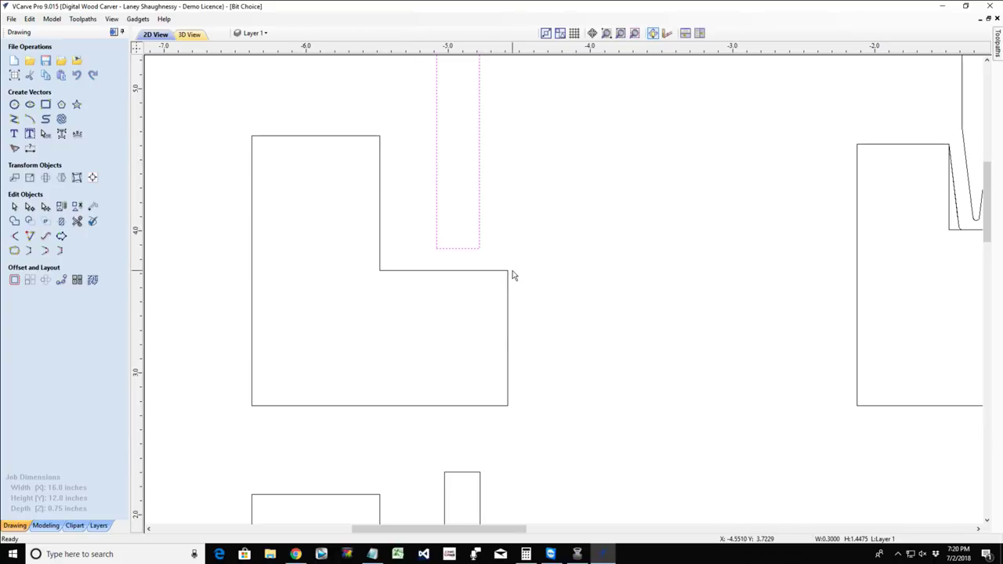
pyautogui.click(460, 248)
pyautogui.scroll(-1, 460, 246)
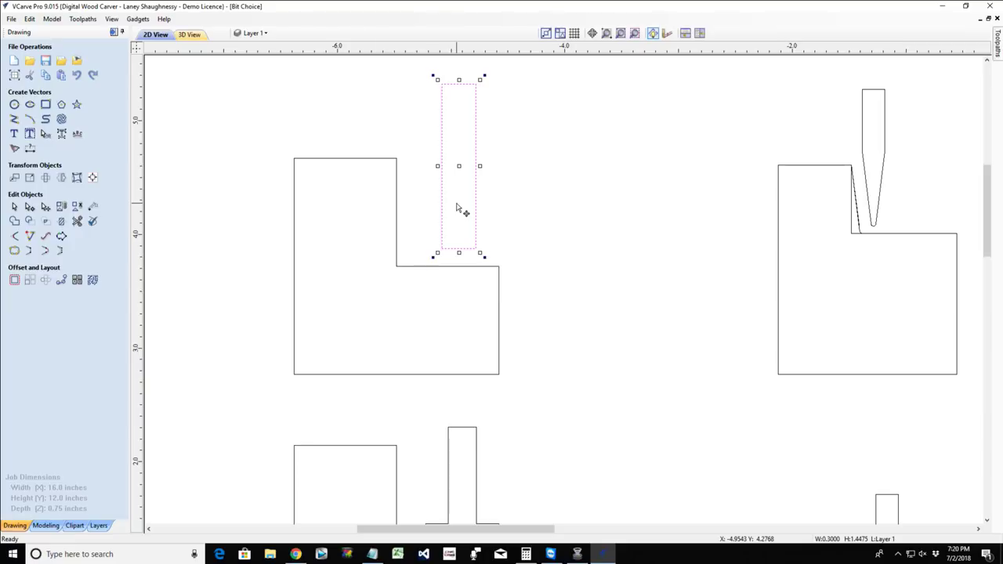
pyautogui.moveTo(459, 208); pyautogui.dragTo(398, 204)
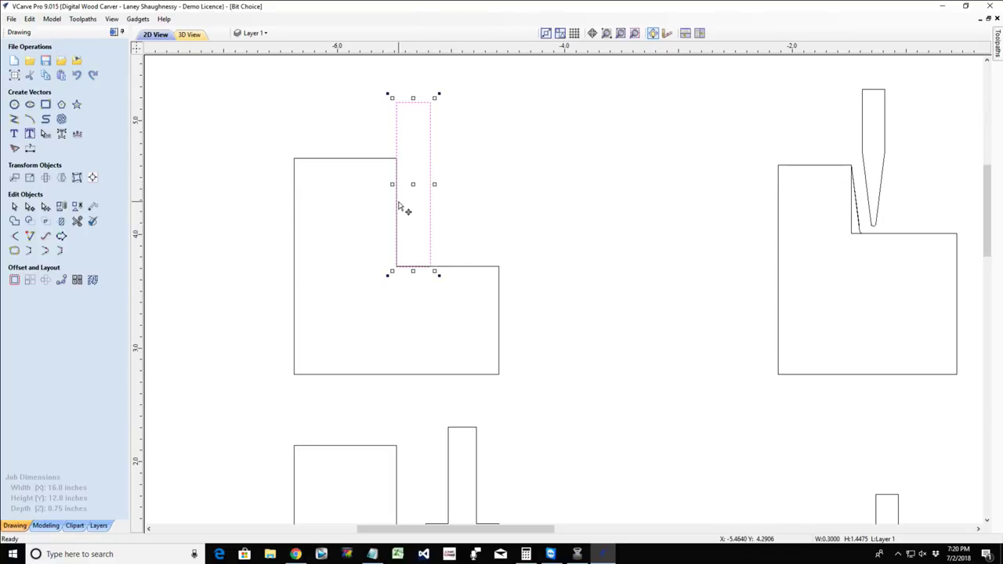
# Nudge the rectangle with arrow keys until it sits in the rabbet's inner corner.
pyautogui.press('Right')
pyautogui.press('Right')
pyautogui.press('Right')
pyautogui.press('Right')
pyautogui.press('Right')
pyautogui.press('Right')
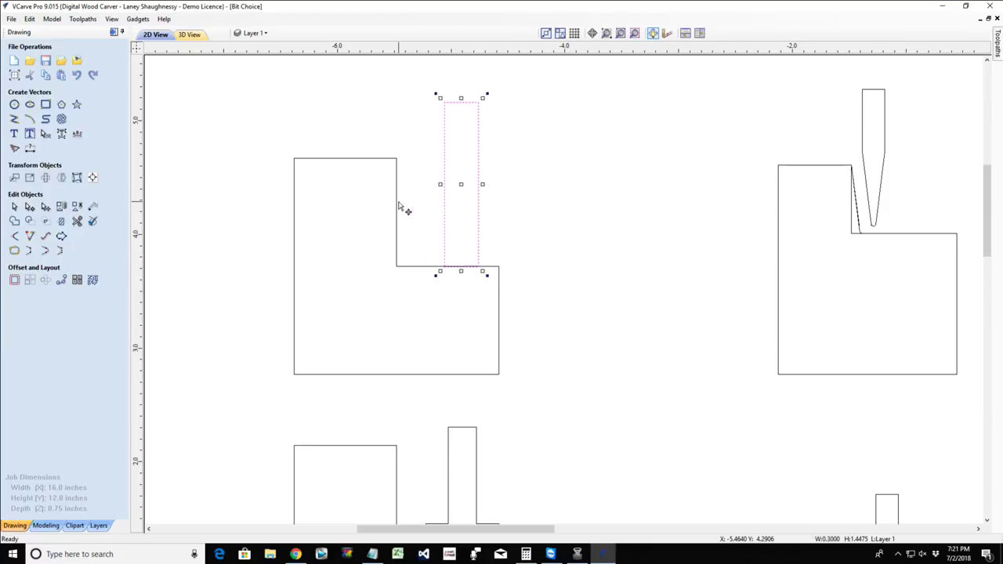
pyautogui.press('Left')
pyautogui.press('Left')
pyautogui.press('Left')
pyautogui.press('Left')
pyautogui.press('Left')
pyautogui.press('Left')
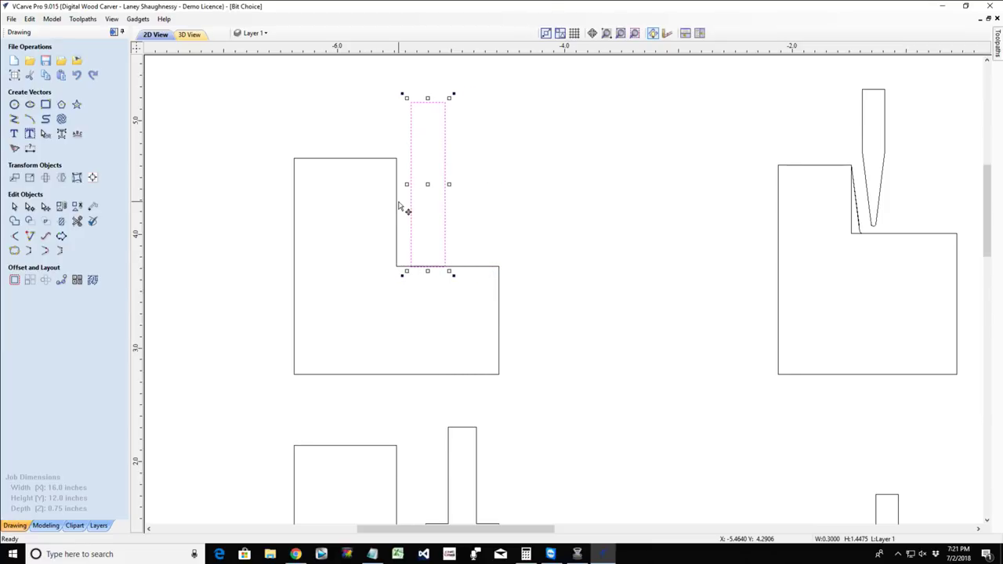
pyautogui.hotkey('ctrl', 'Left')
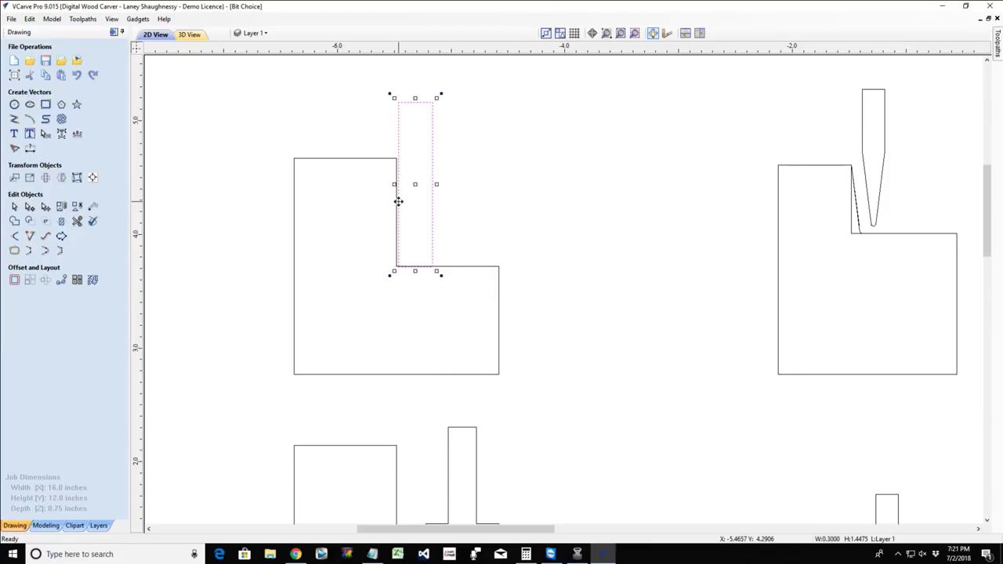
pyautogui.hotkey('ctrl', 'Left')
pyautogui.hotkey('ctrl', 'Right')
pyautogui.hotkey('ctrl', 'Right')
pyautogui.hotkey('ctrl', 'Right')
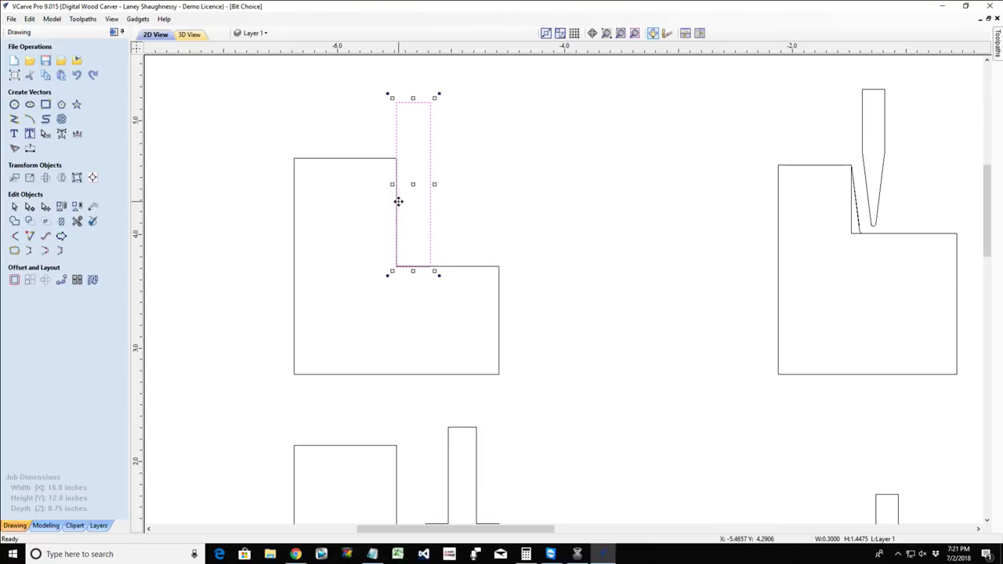
pyautogui.press('Right')
pyautogui.press('Right')
pyautogui.press('Right')
pyautogui.press('Right')
pyautogui.press('Right')
pyautogui.press('Right')
pyautogui.press('Right')
pyautogui.press('Right')
pyautogui.press('Right')
pyautogui.press('Right')
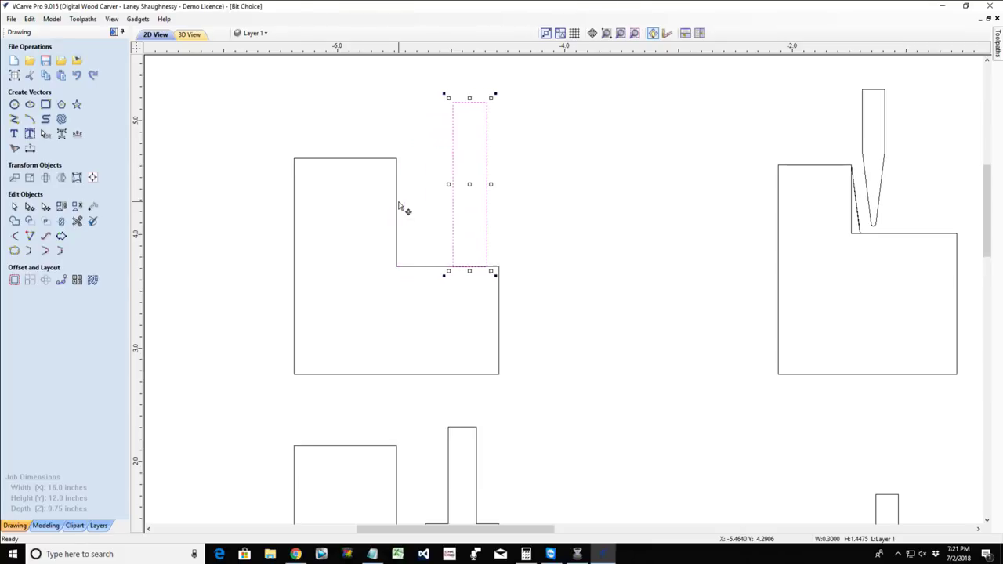
pyautogui.press('Up')
pyautogui.press('Up')
pyautogui.press('Up')
pyautogui.press('Up')
pyautogui.press('Left')
pyautogui.press('Left')
pyautogui.press('Left')
pyautogui.press('Left')
pyautogui.press('Left')
pyautogui.press('Left')
pyautogui.press('Left')
pyautogui.press('Left')
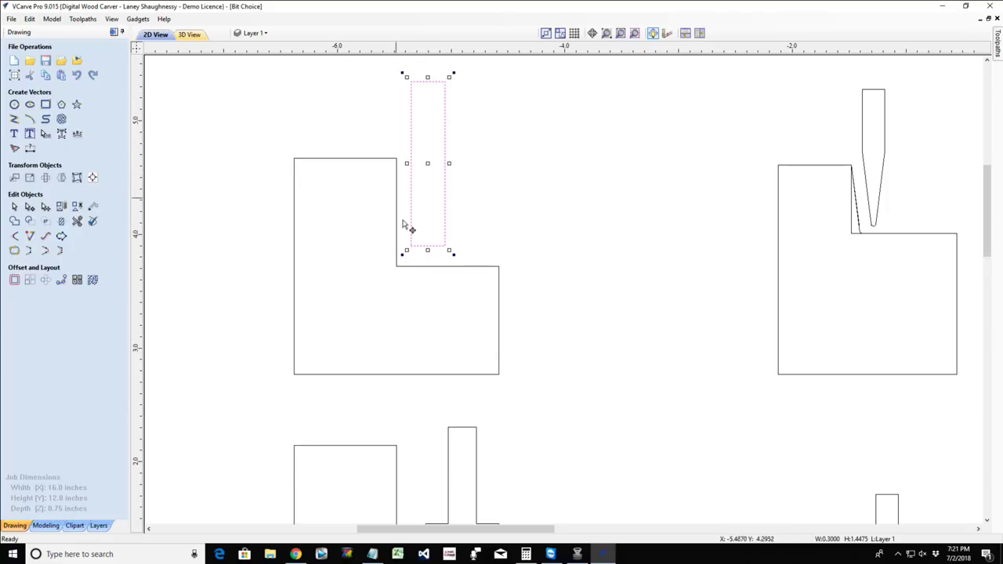
pyautogui.click(14, 119)
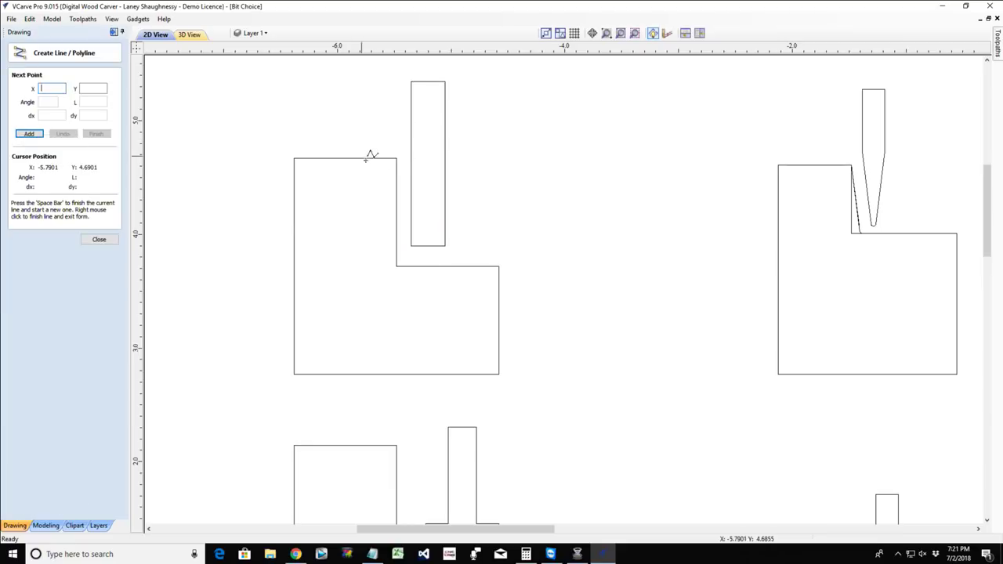
pyautogui.click(397, 159)
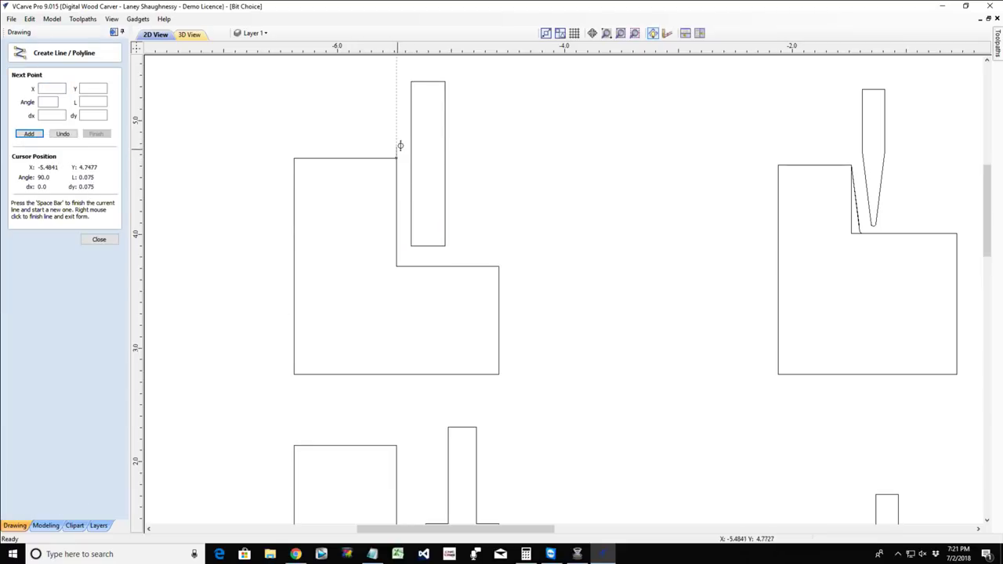
pyautogui.click(404, 146)
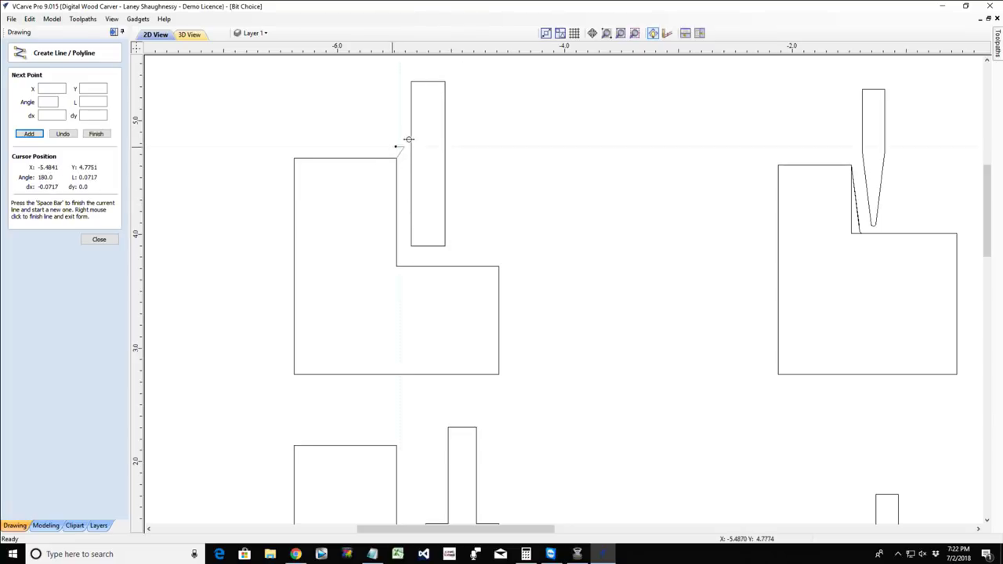
pyautogui.press('space')
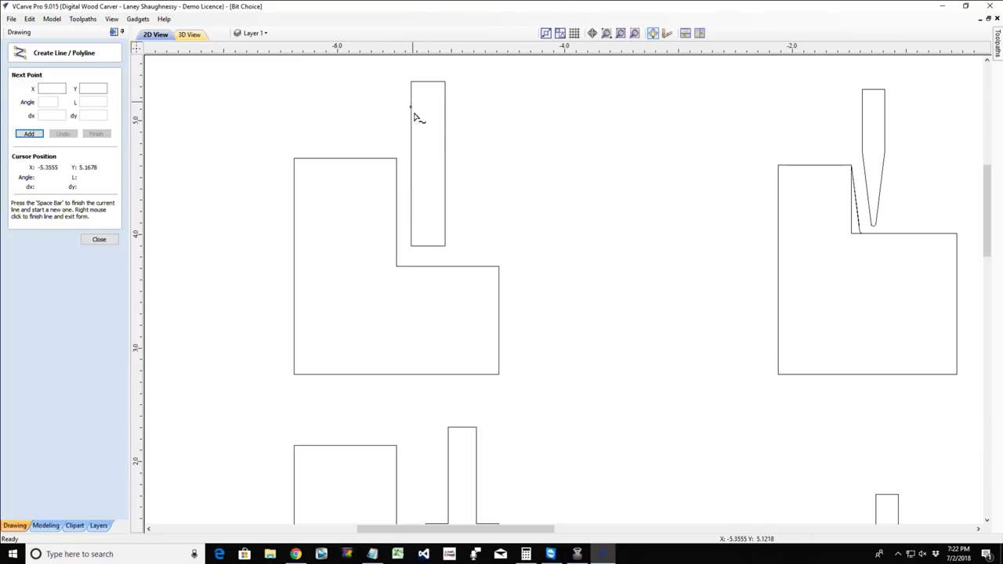
pyautogui.click(397, 159)
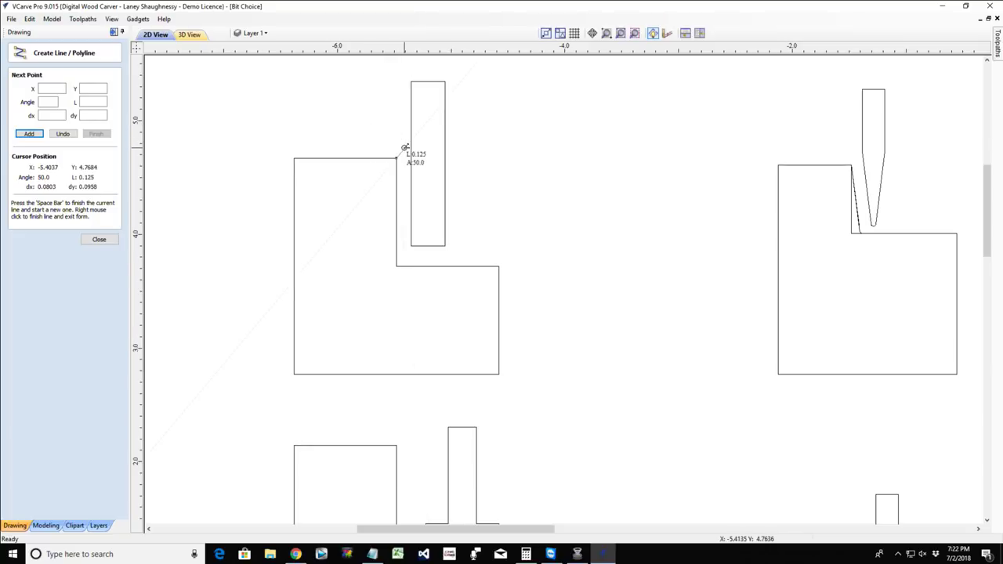
pyautogui.rightClick(403, 149)
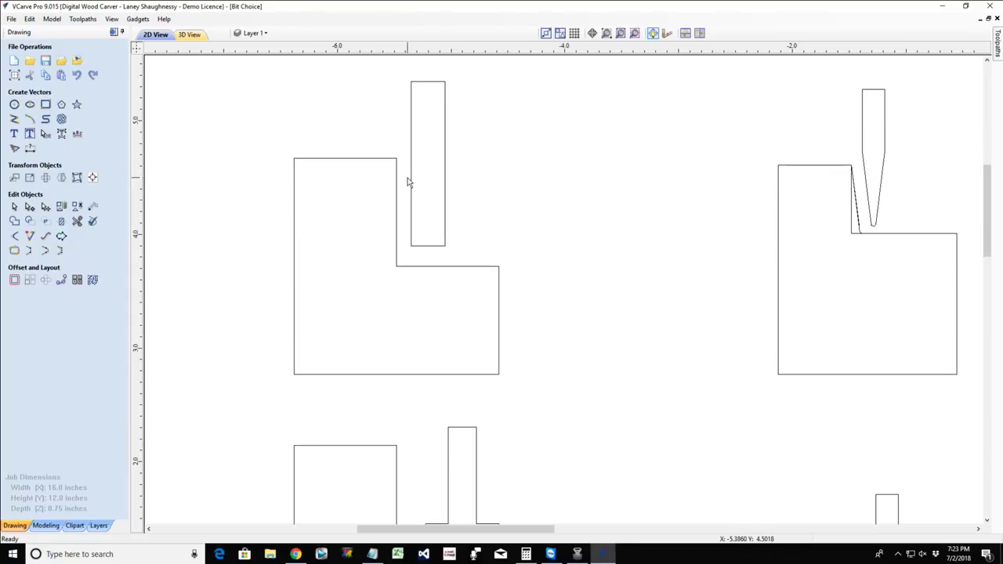
# Drag the rounded T-shaped bit onto the workpiece's curved corner and nudge it down.
pyautogui.scroll(-3, 408, 182)
pyautogui.scroll(7, 425, 420)
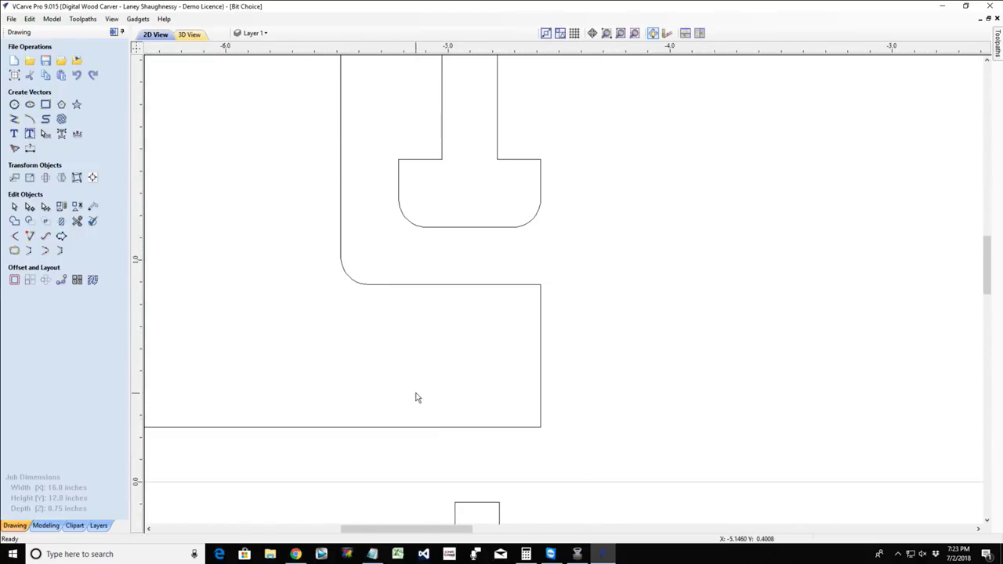
pyautogui.scroll(-2, 417, 397)
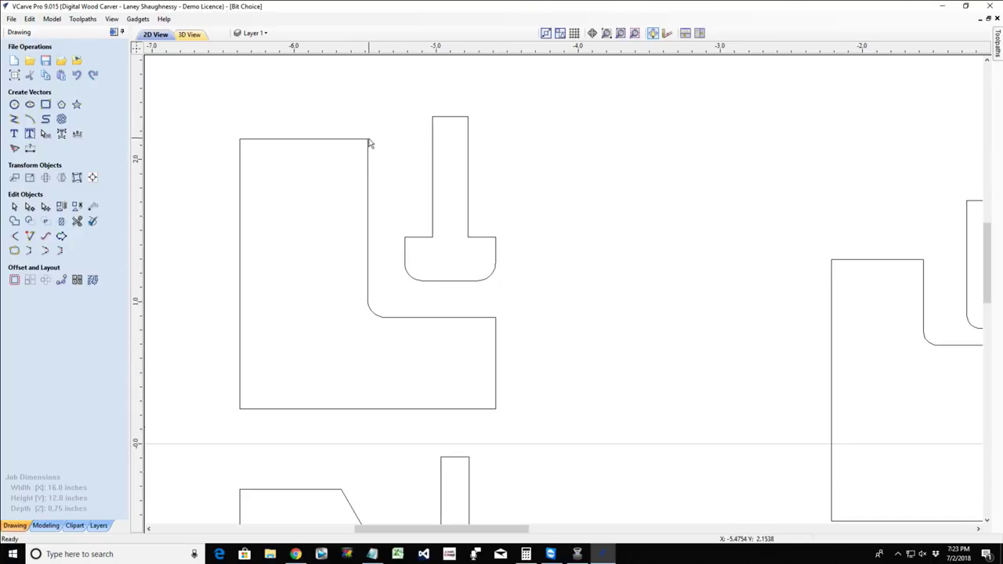
pyautogui.click(405, 249)
pyautogui.moveTo(405, 249); pyautogui.dragTo(369, 206)
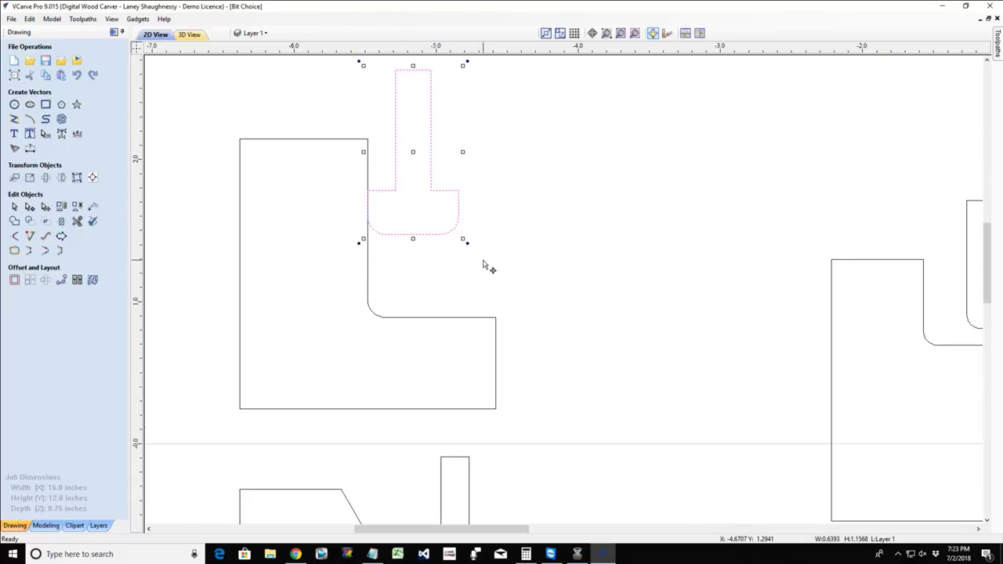
pyautogui.press('Down')
pyautogui.press('Down')
pyautogui.press('Down')
pyautogui.press('Down')
pyautogui.press('Down')
pyautogui.press('Down')
pyautogui.press('Down')
pyautogui.press('Down')
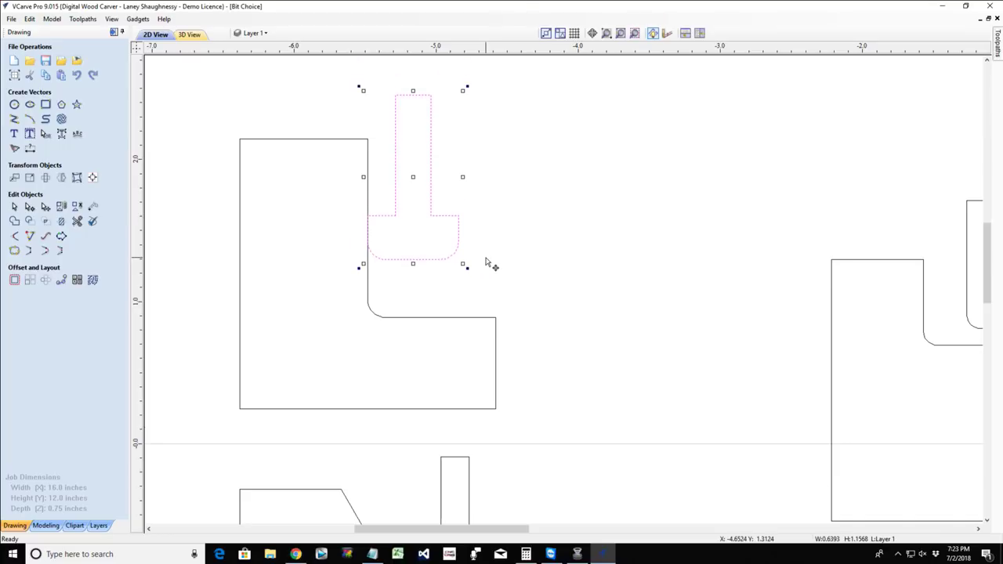
pyautogui.press('Down')
pyautogui.press('Down')
pyautogui.press('Down')
pyautogui.press('Down')
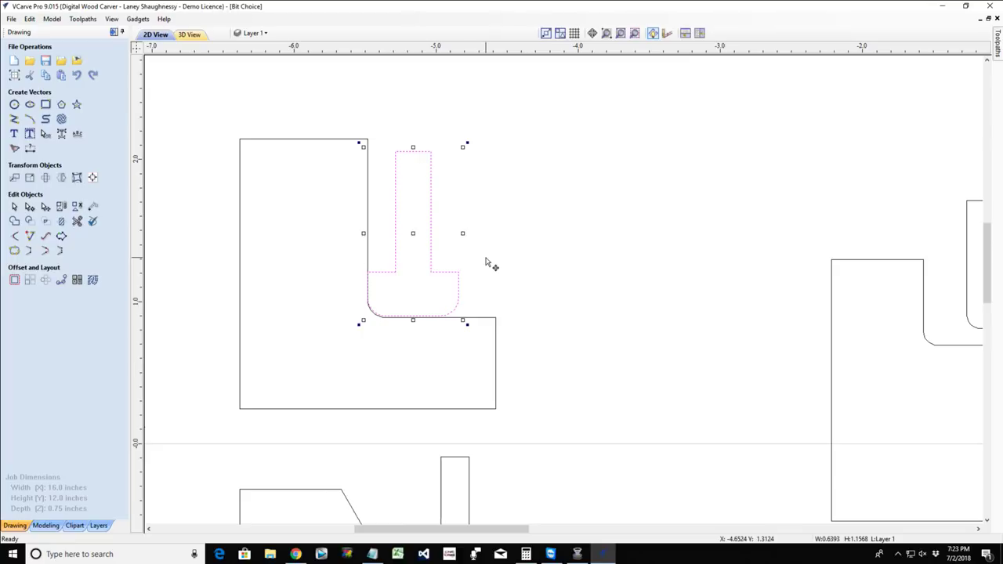
# Fine-tune the bit sideways, then lift it back just above the filleted corner.
pyautogui.press('Right')
pyautogui.press('Right')
pyautogui.press('Right')
pyautogui.press('Left')
pyautogui.press('Left')
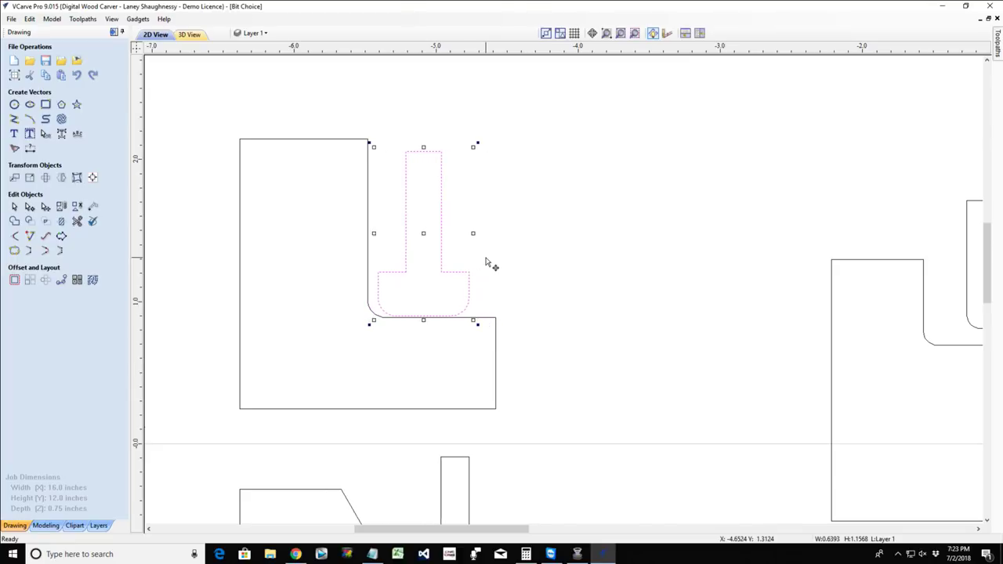
pyautogui.press('Left')
pyautogui.press('Left')
pyautogui.press('Left')
pyautogui.press('Left')
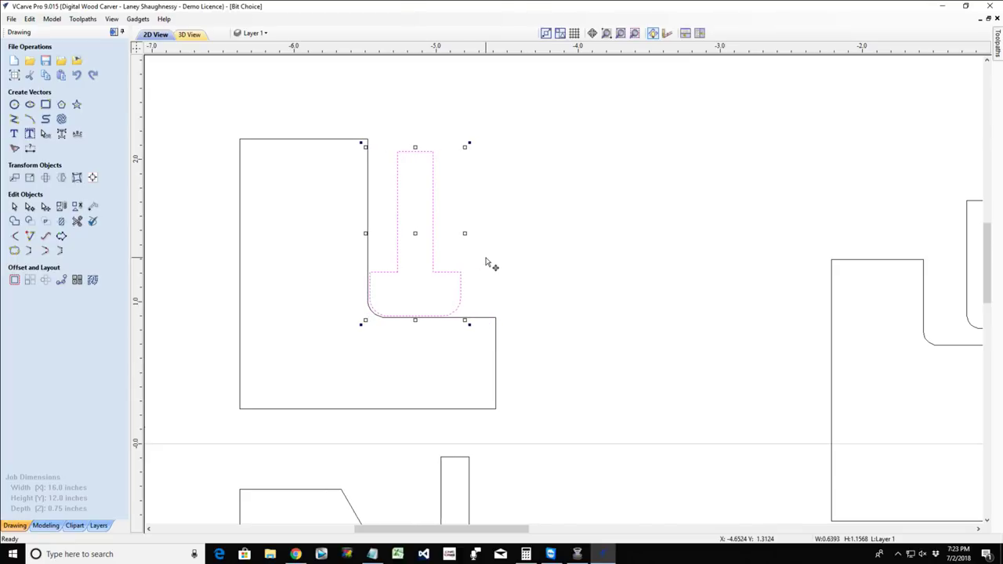
pyautogui.press('Right')
pyautogui.press('Right')
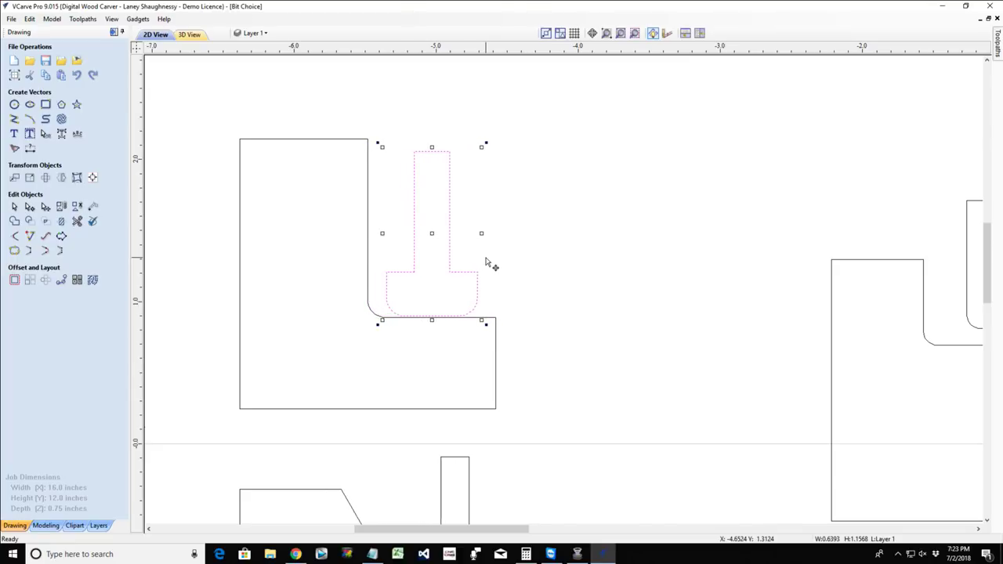
pyautogui.click(373, 305)
pyautogui.moveTo(413, 269); pyautogui.dragTo(412, 233)
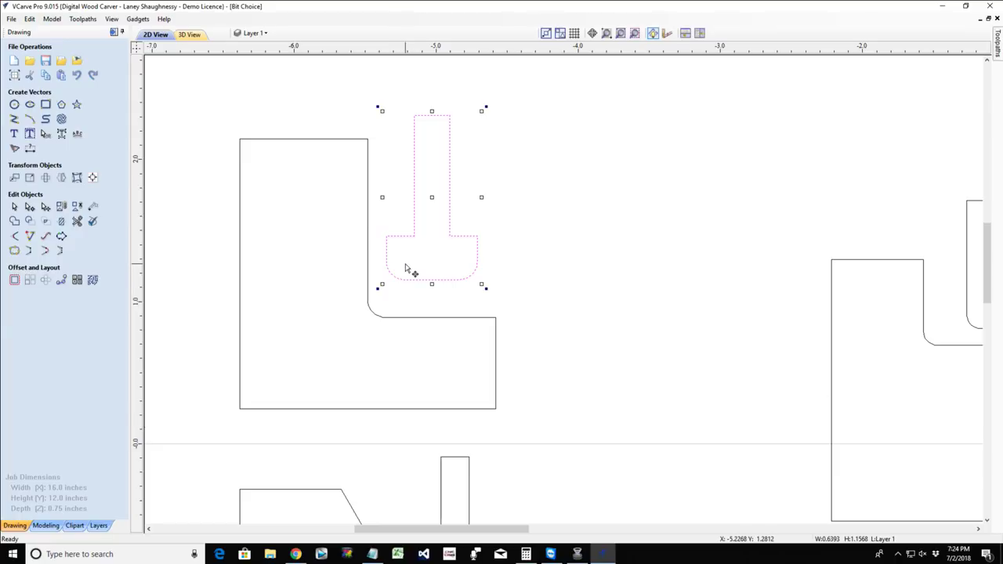
pyautogui.scroll(-2, 410, 273)
pyautogui.scroll(4, 411, 462)
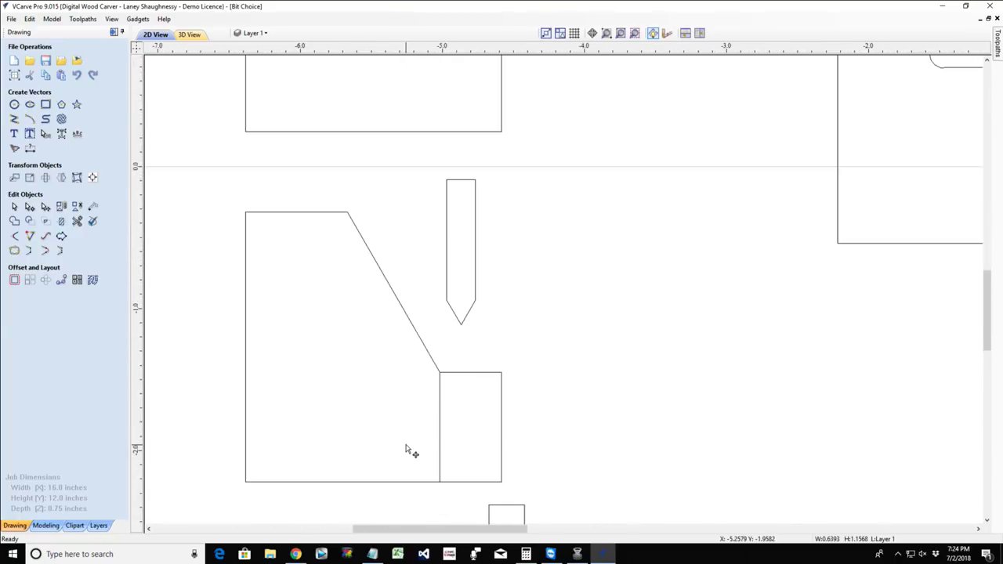
pyautogui.scroll(-1, 407, 443)
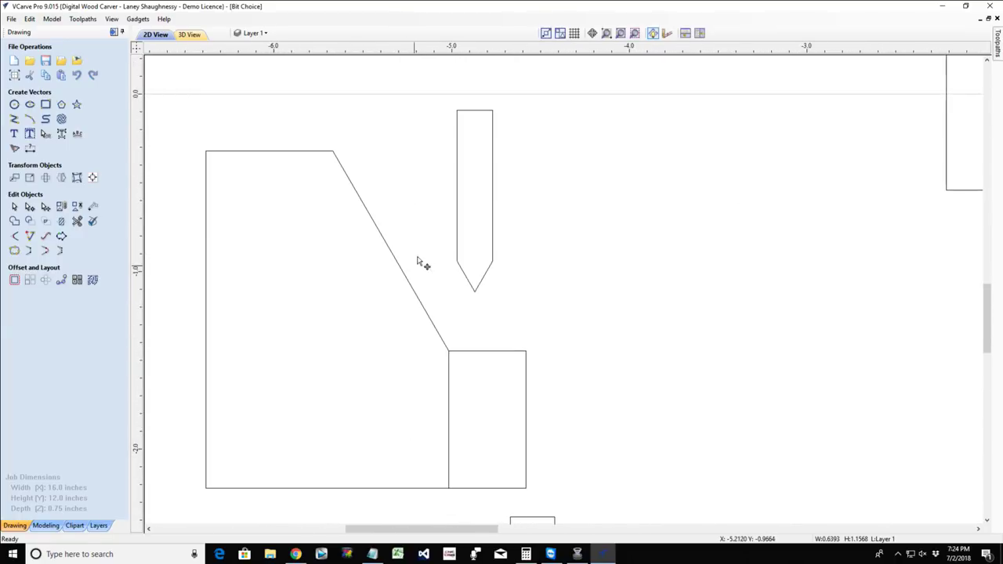
# Move the V-bit into the chamfer, then place its tip above the chamfer's lower end.
pyautogui.click(457, 232)
pyautogui.click(458, 231)
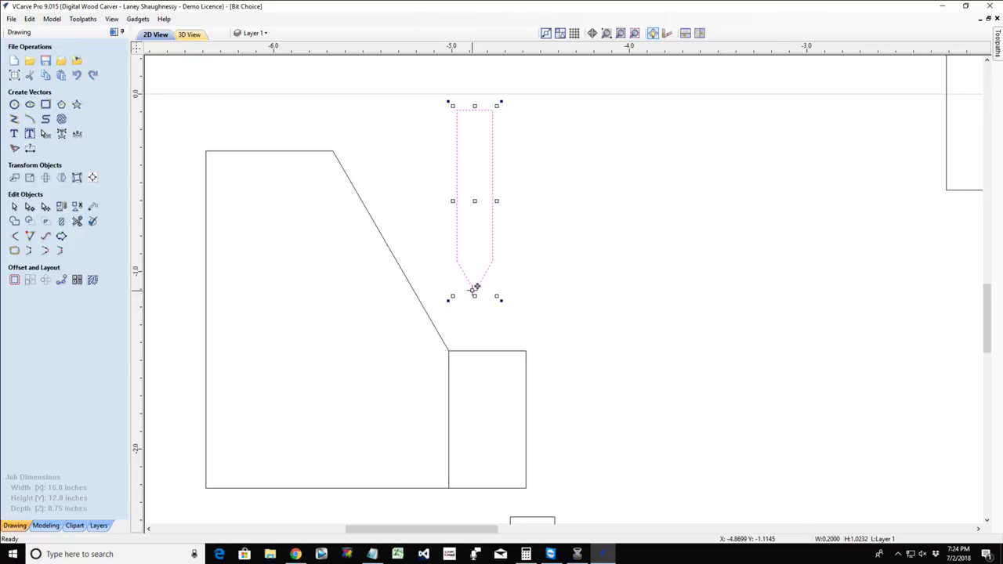
pyautogui.moveTo(470, 284); pyautogui.dragTo(355, 185)
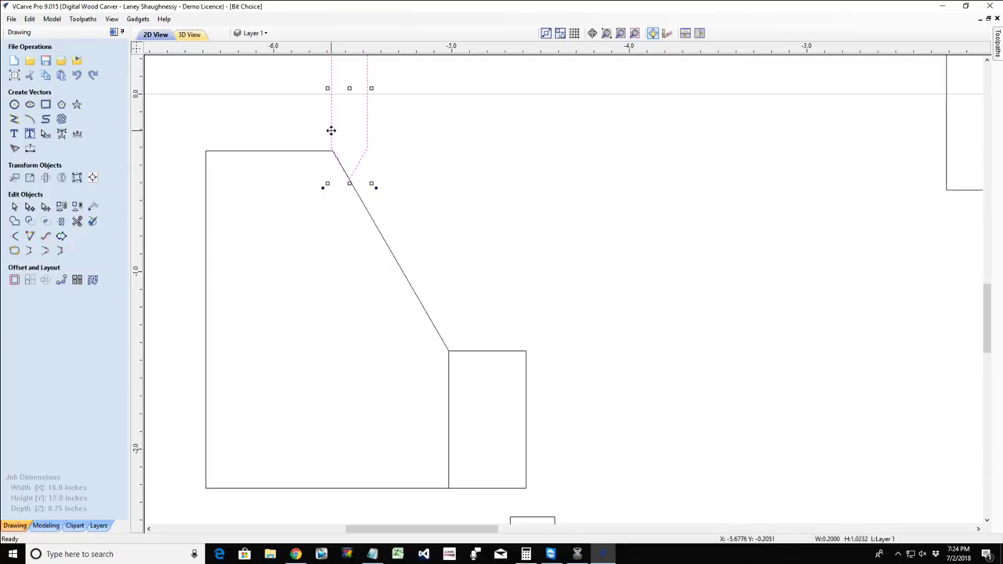
pyautogui.moveTo(331, 131); pyautogui.dragTo(430, 217)
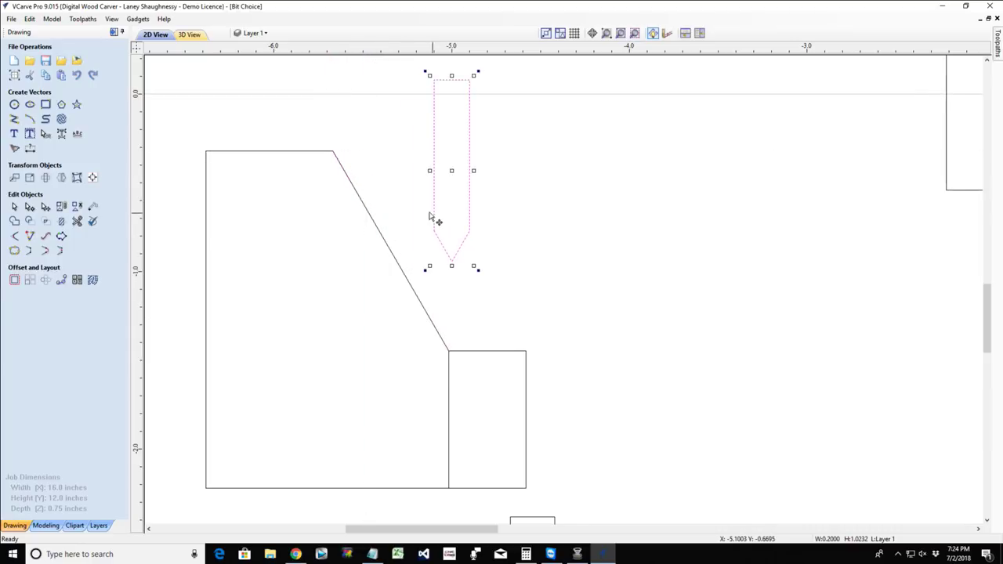
pyautogui.click(13, 120)
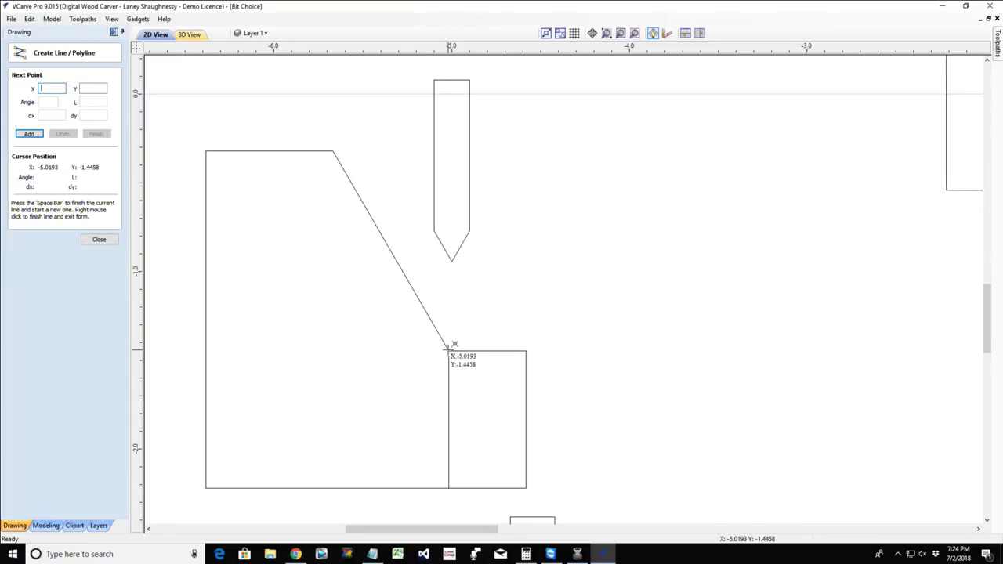
# Draw a 60° line up from the chamfer's bottom corner, then delete it.
pyautogui.click(448, 351)
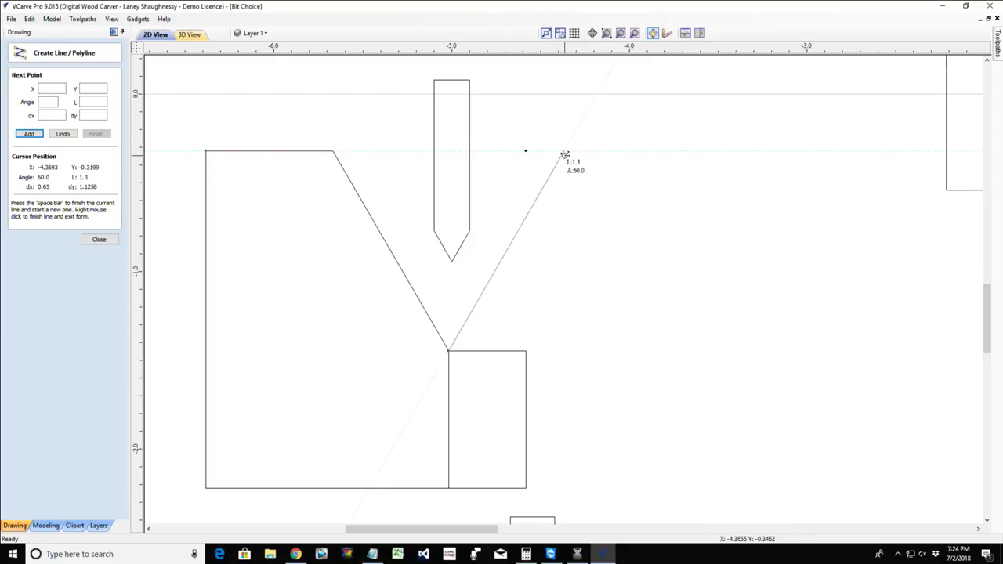
pyautogui.click(579, 157)
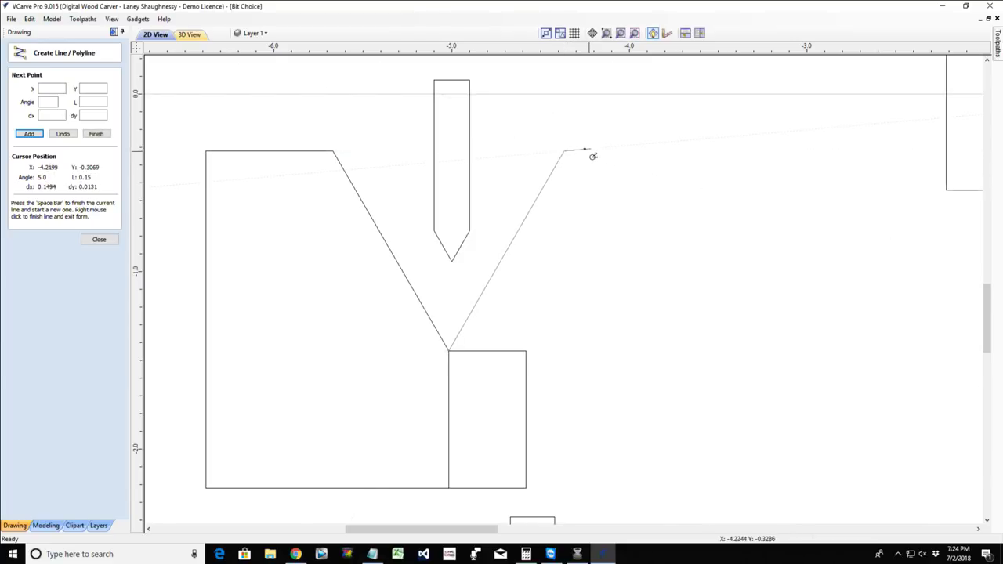
pyautogui.press('space')
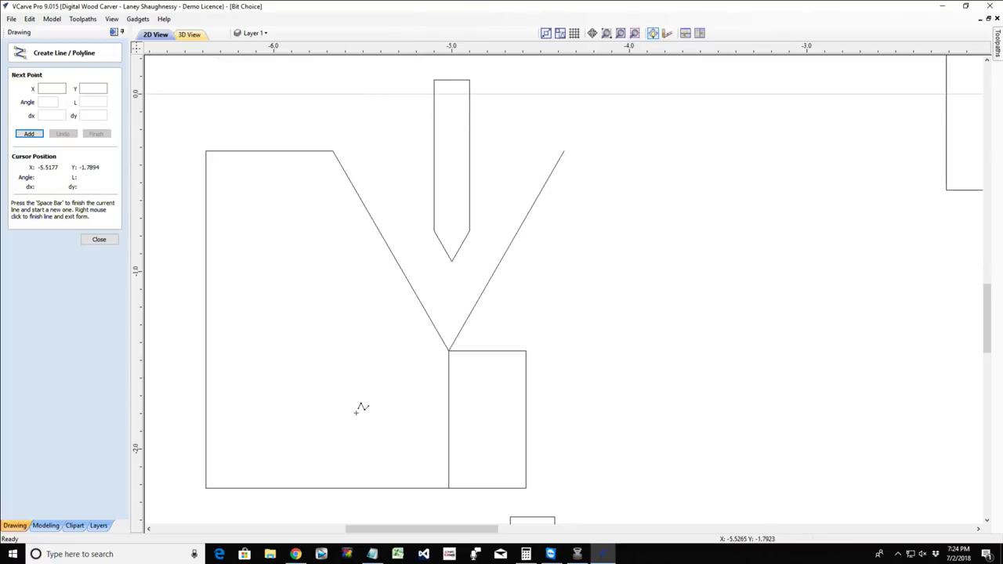
pyautogui.rightClick(537, 345)
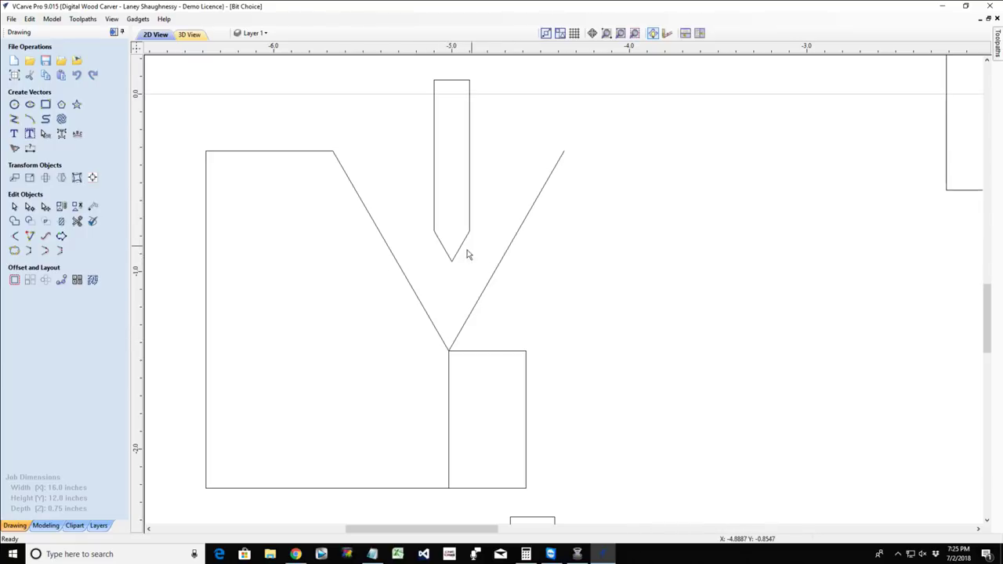
pyautogui.click(524, 228)
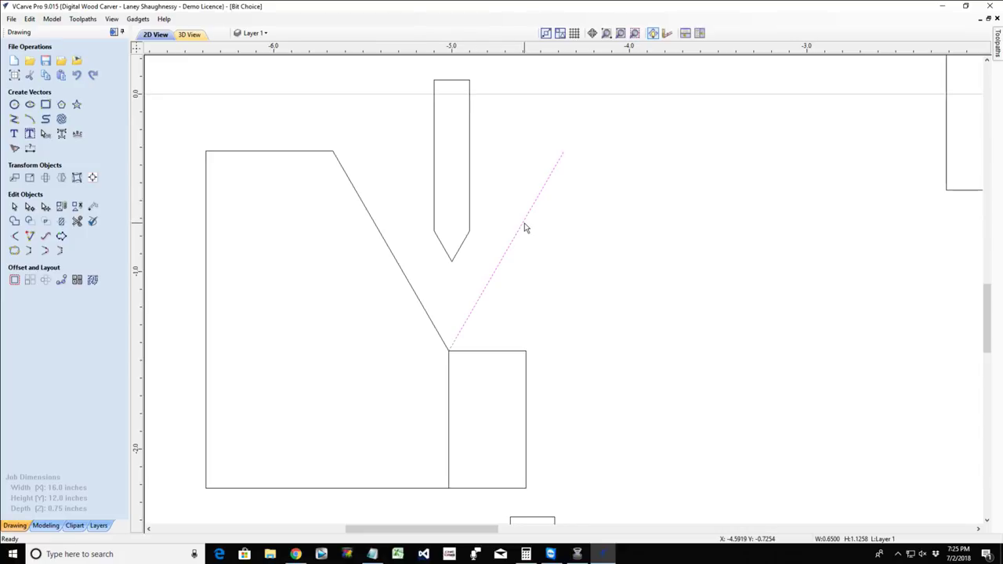
pyautogui.press('Delete')
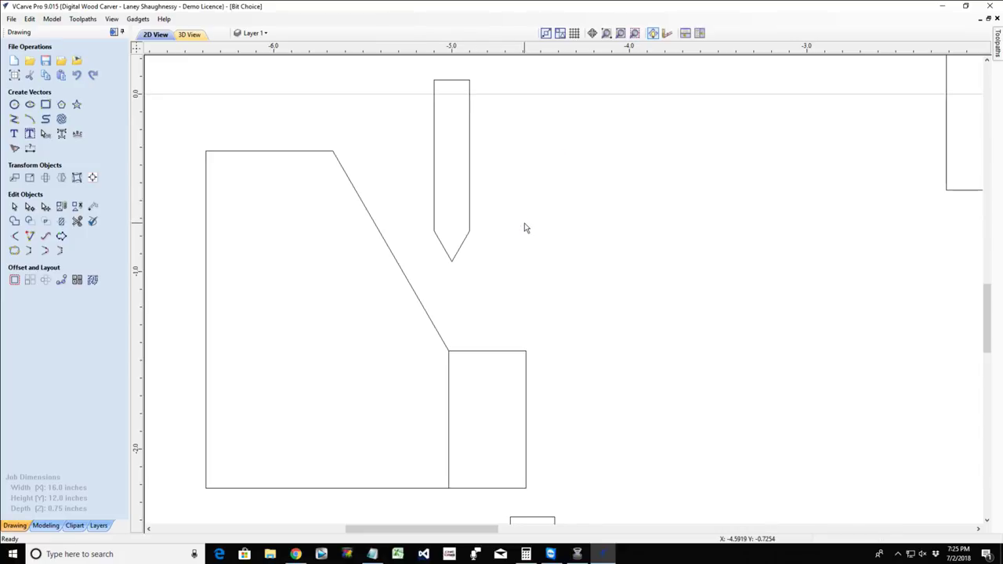
# Draw a 0.725-long horizontal guide line across the chamfer, then delete it.
pyautogui.click(453, 266)
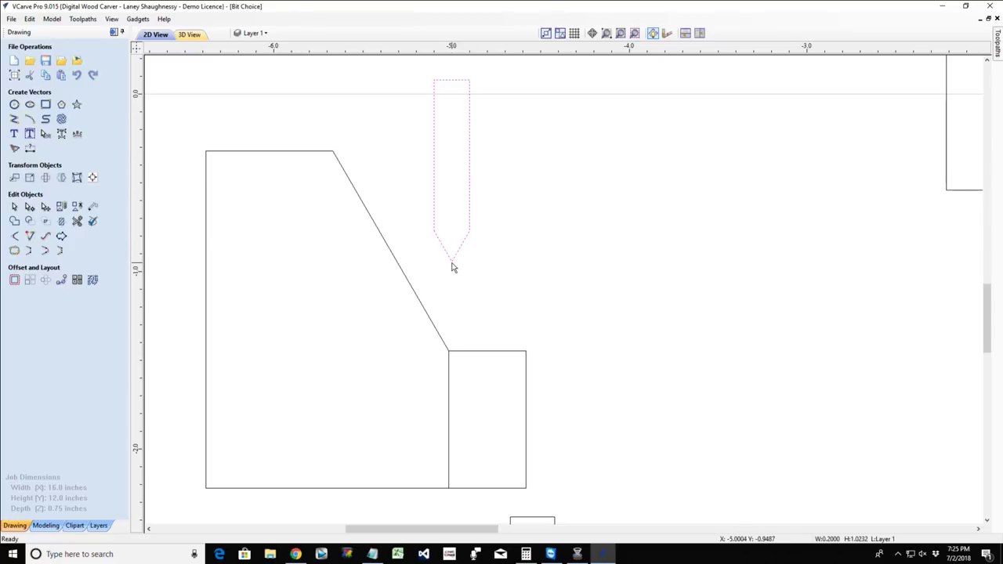
pyautogui.click(458, 354)
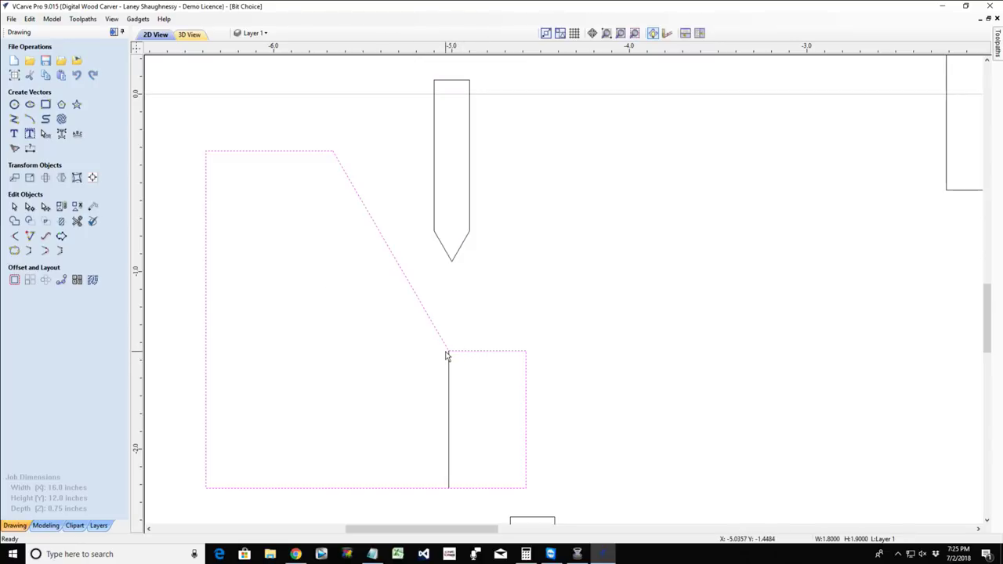
pyautogui.click(14, 118)
pyautogui.click(386, 293)
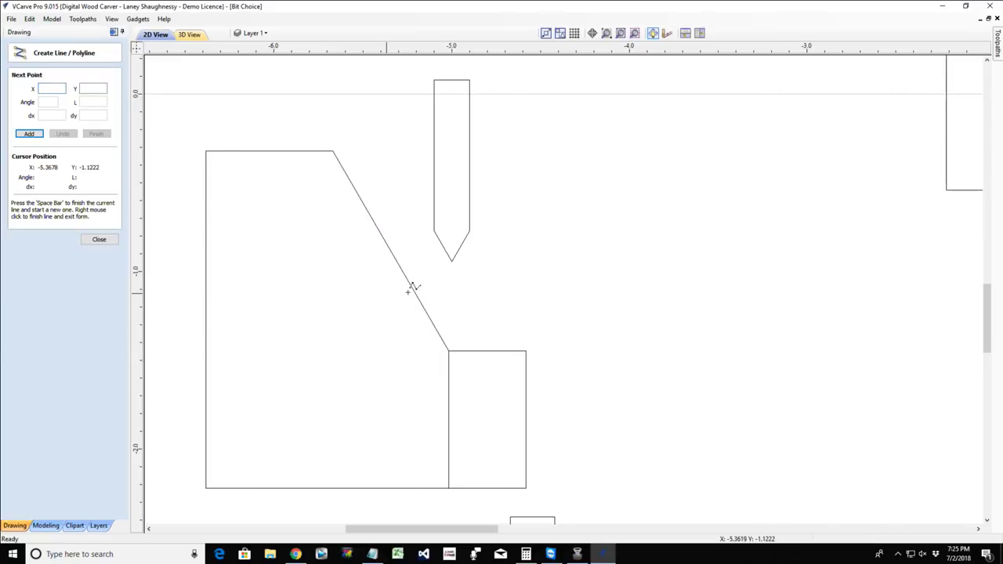
pyautogui.click(545, 292)
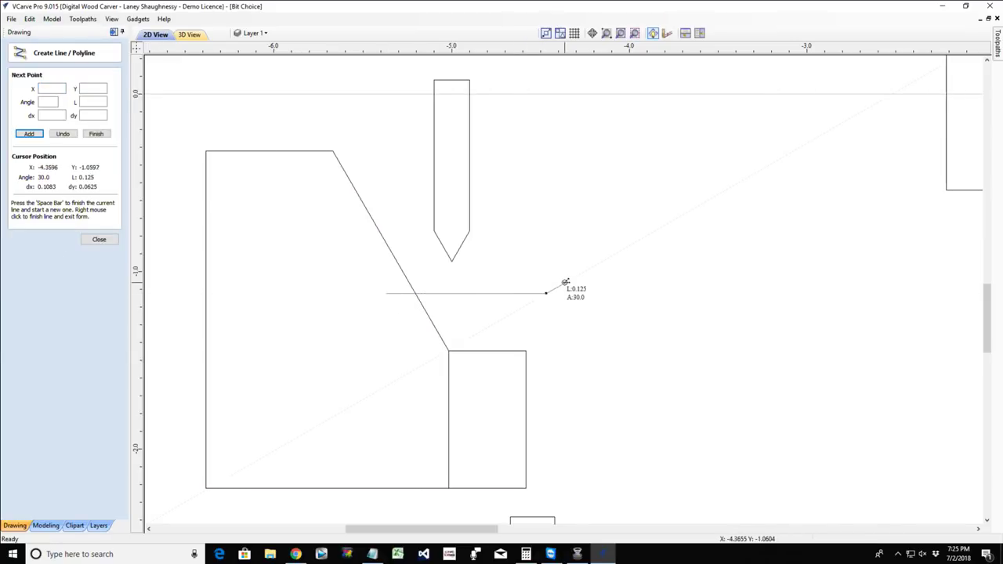
pyautogui.press('space')
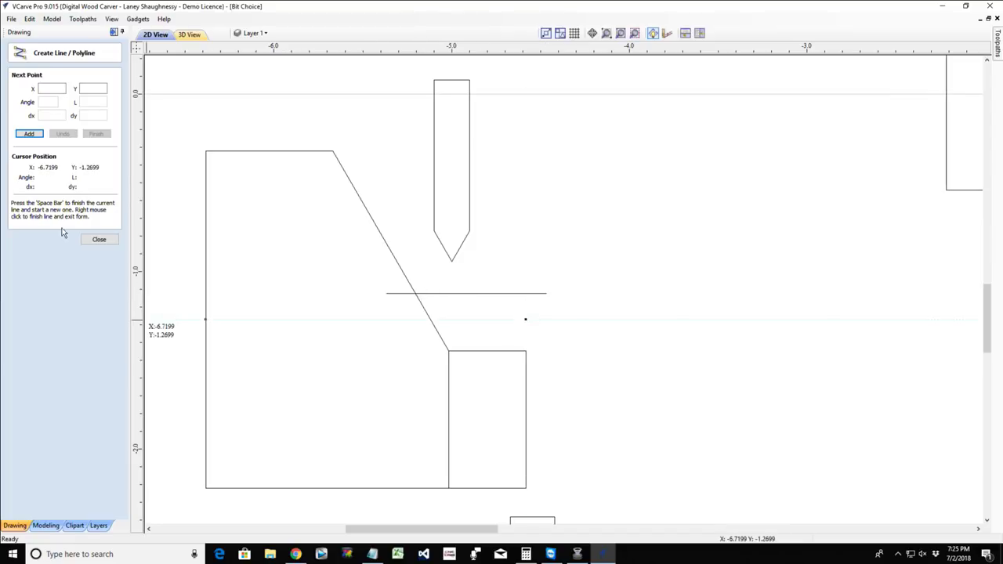
pyautogui.click(114, 242)
pyautogui.click(429, 293)
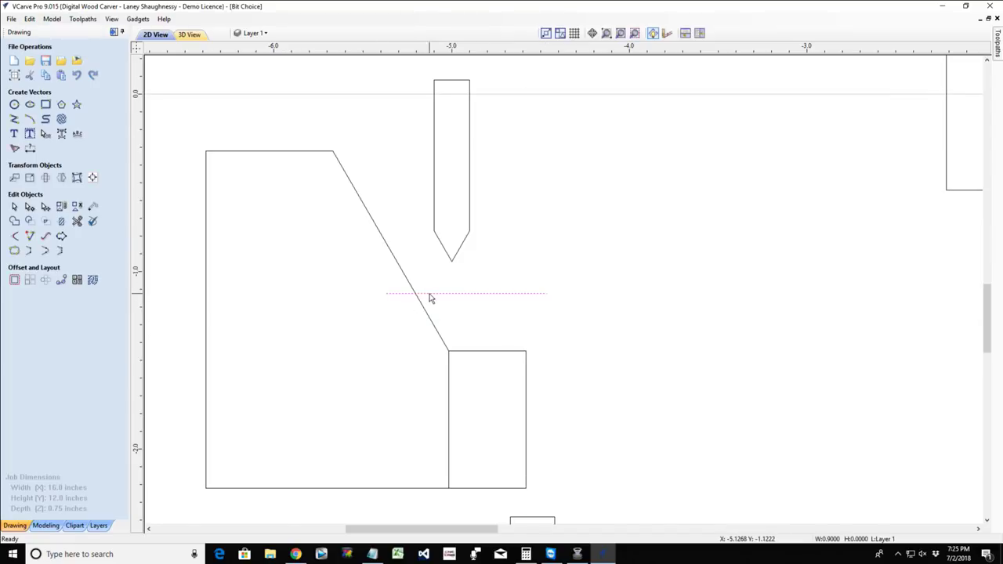
pyautogui.press('Delete')
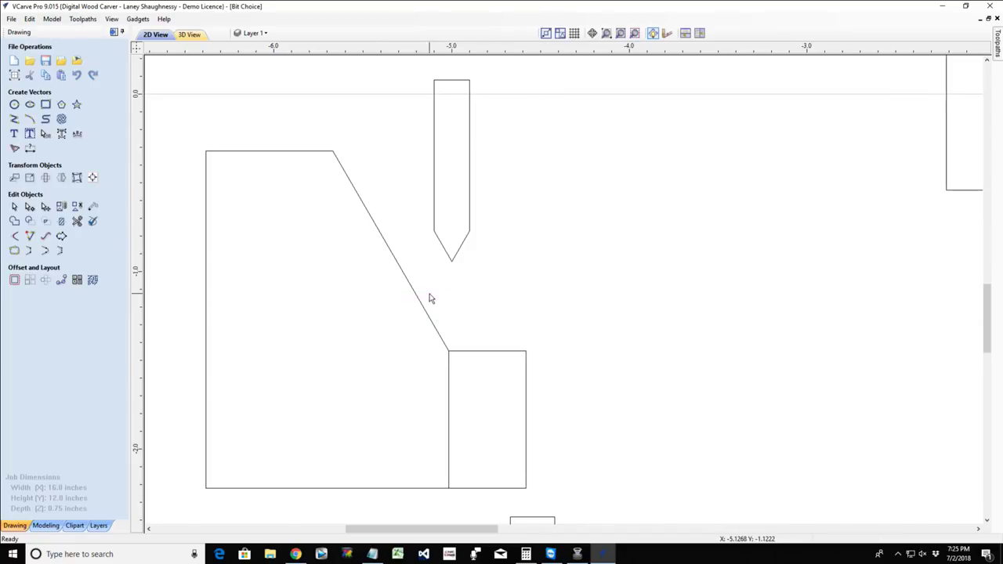
pyautogui.click(452, 263)
# Drag the V-bit down so its point rests on the cut rectangle's top edge.
pyautogui.moveTo(453, 264); pyautogui.dragTo(478, 352)
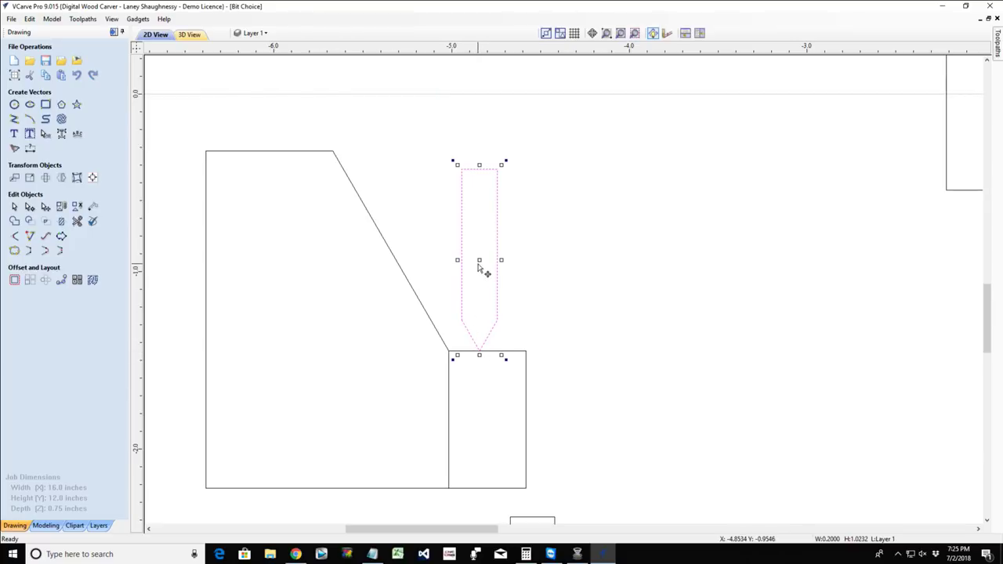
pyautogui.moveTo(481, 349)
pyautogui.mouseDown()
pyautogui.moveTo(463, 340)
pyautogui.moveTo(502, 352)
pyautogui.moveTo(463, 352)
pyautogui.moveTo(521, 352)
pyautogui.moveTo(471, 352)
pyautogui.mouseUp()
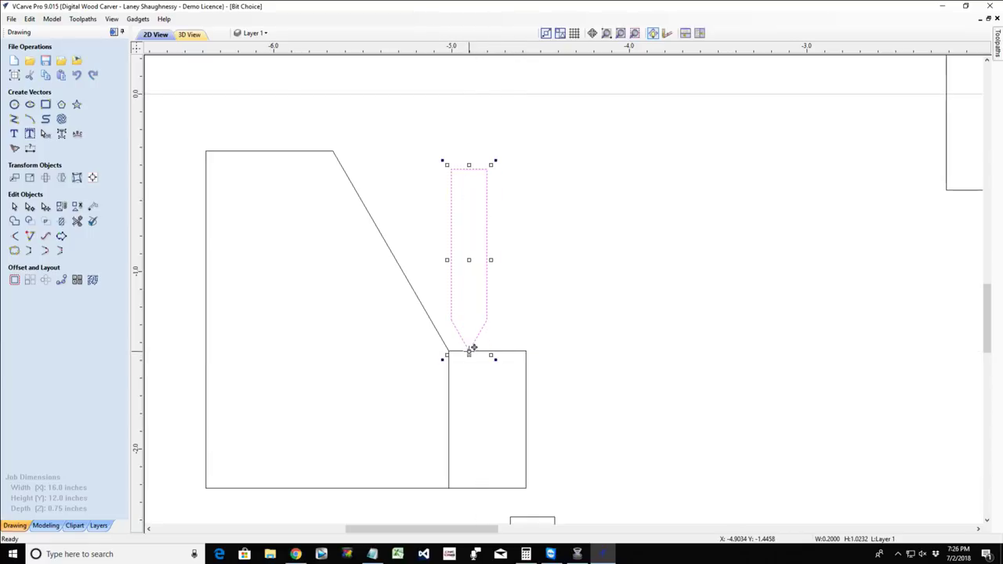
pyautogui.scroll(-3, 448, 340)
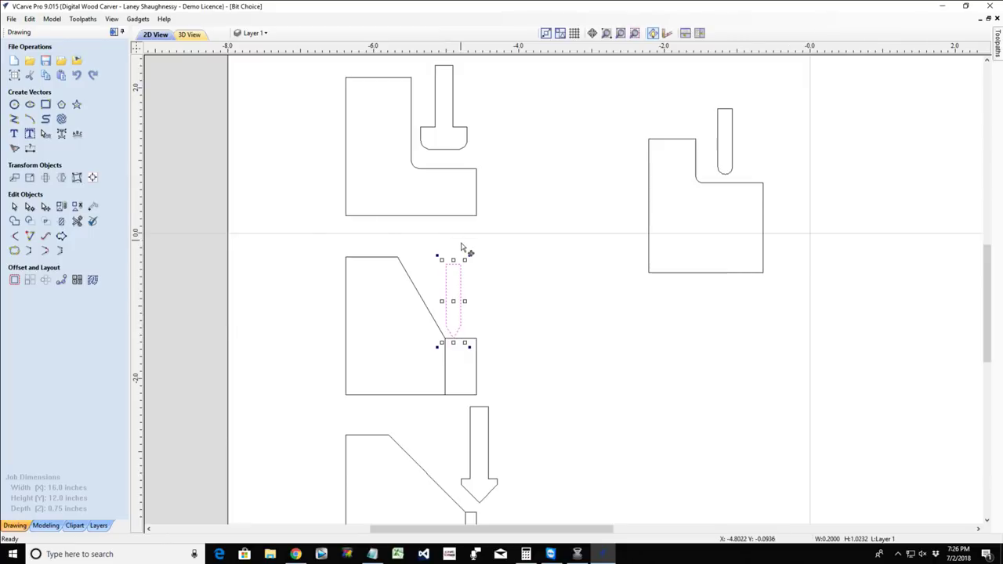
pyautogui.scroll(-2, 462, 250)
# Shrink the tall rectangle into a narrow strip by dragging its corner handle.
pyautogui.moveTo(462, 250); pyautogui.dragTo(485, 287)
pyautogui.scroll(5, 484, 287)
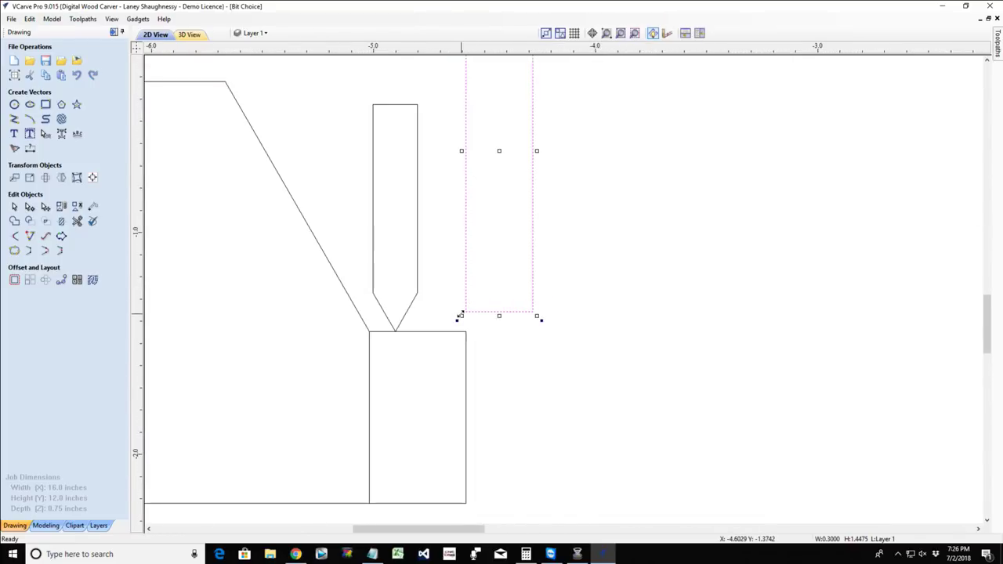
pyautogui.moveTo(460, 316); pyautogui.dragTo(501, 182)
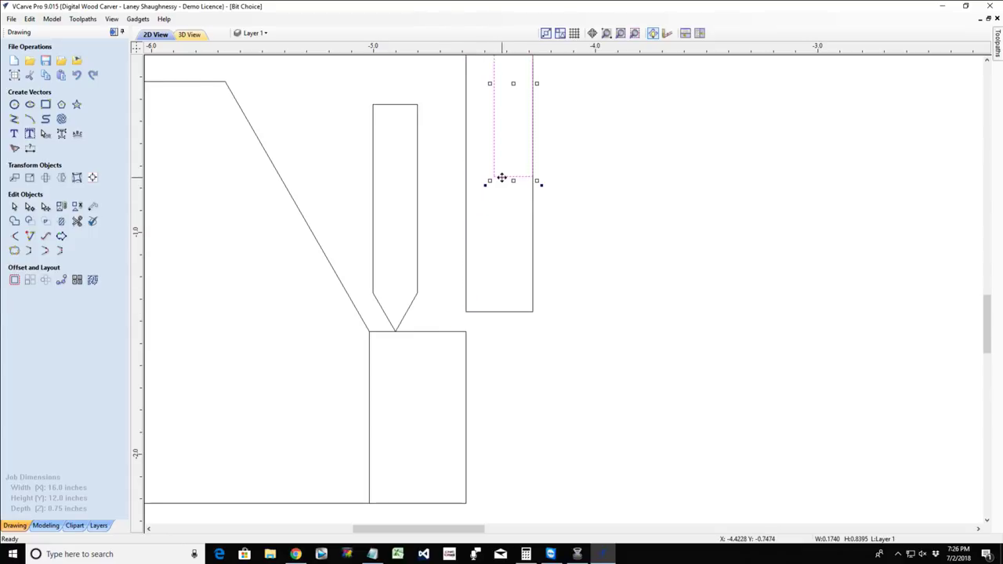
pyautogui.press('Escape')
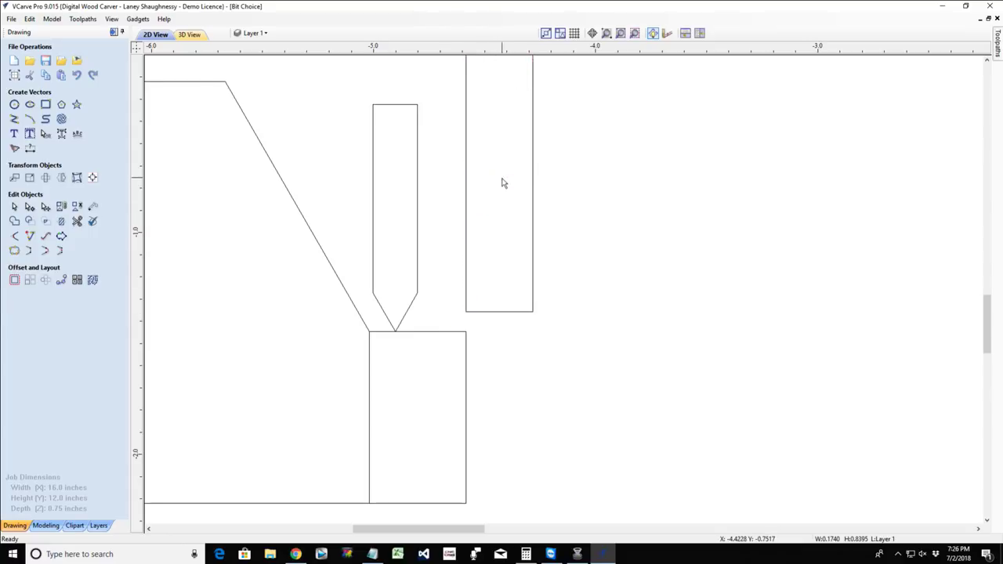
pyautogui.click(466, 285)
pyautogui.click(466, 313)
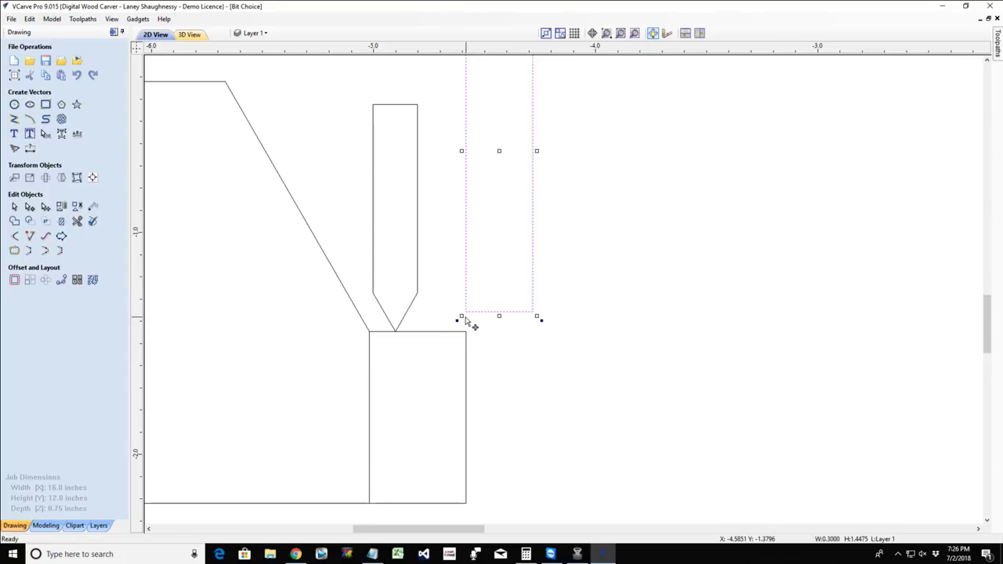
pyautogui.moveTo(460, 317); pyautogui.dragTo(438, 298)
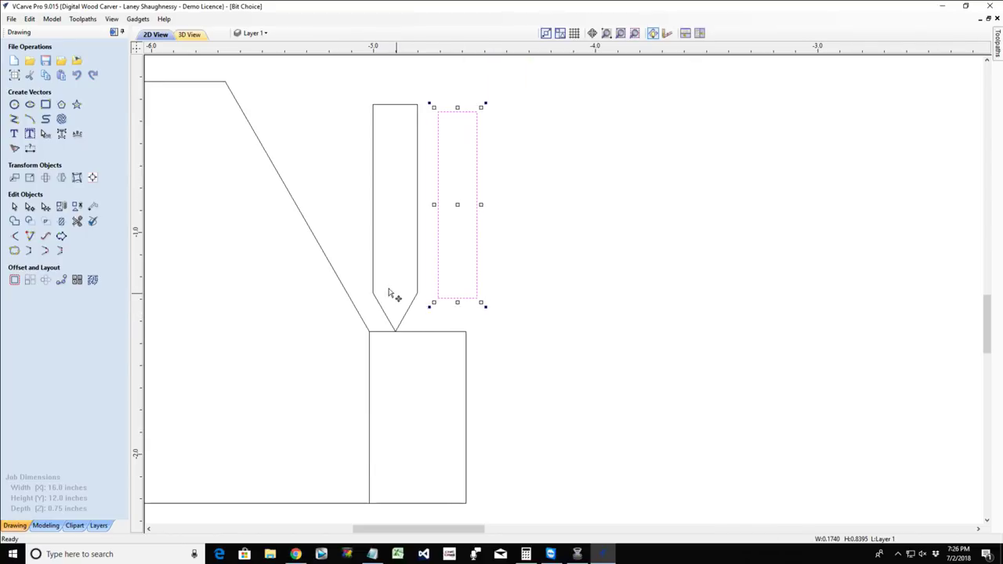
# Raise the narrow strip beside the V-bit and move the bit tip onto the cut rectangle.
pyautogui.click(374, 281)
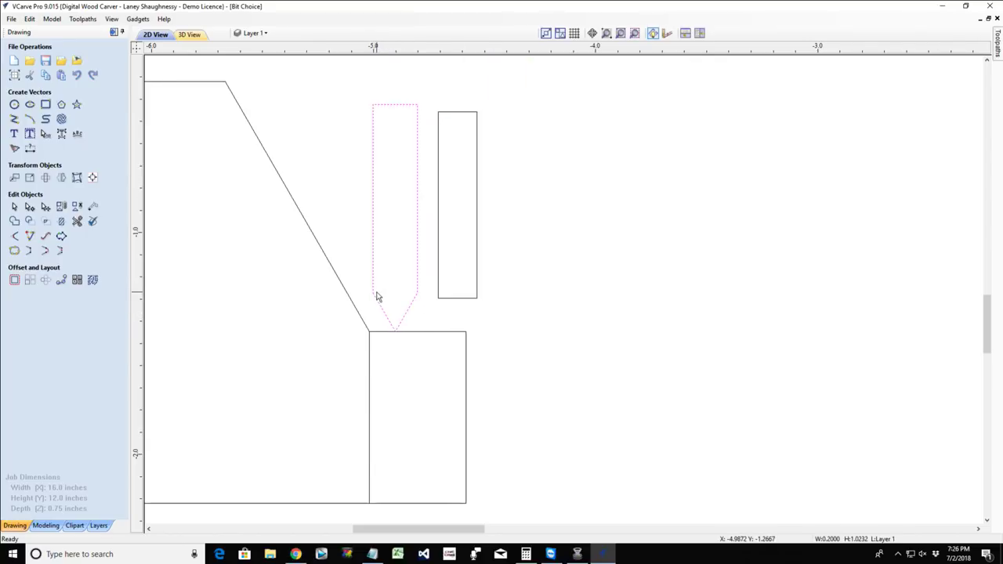
pyautogui.click(376, 293)
pyautogui.moveTo(400, 328); pyautogui.dragTo(231, 123)
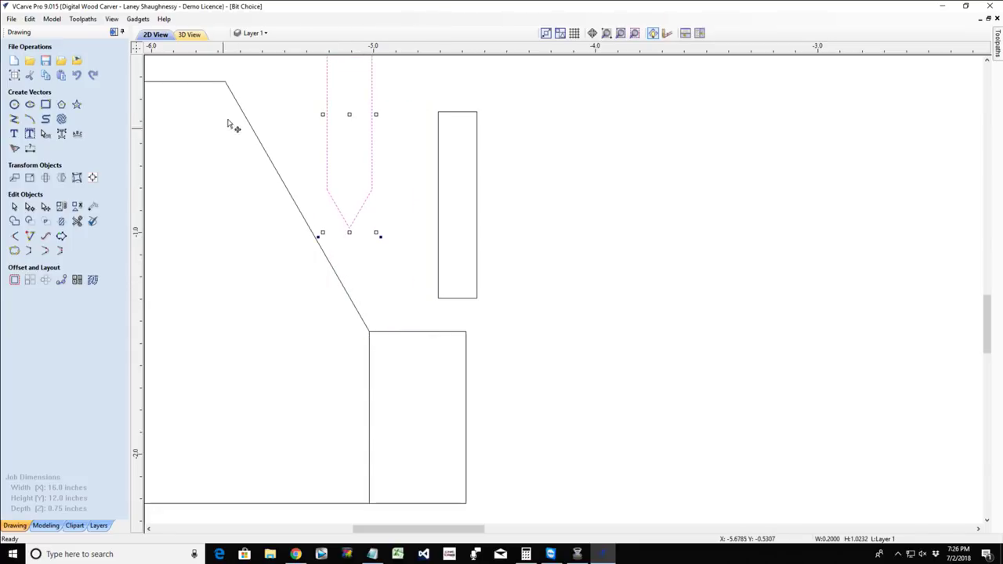
pyautogui.click(245, 122)
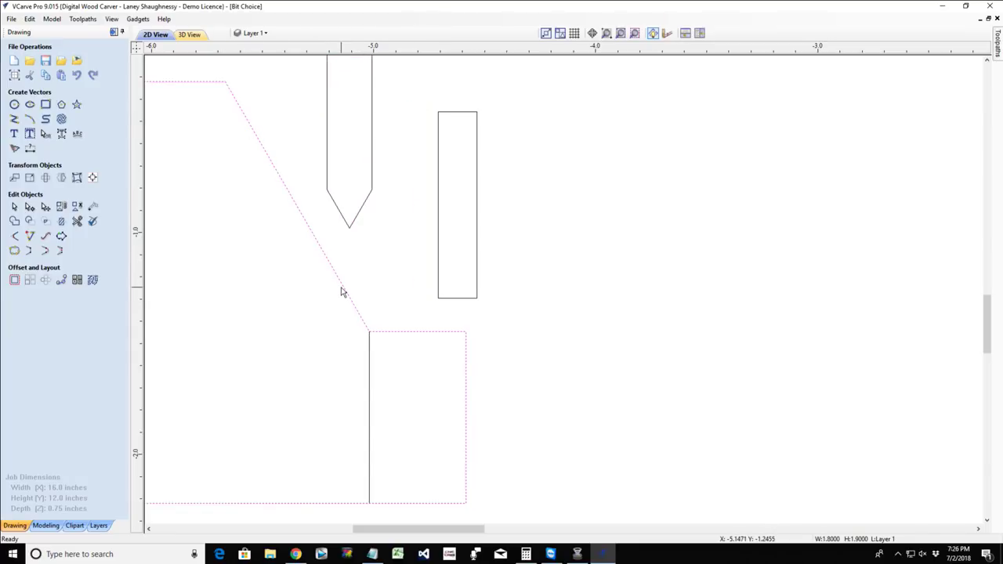
pyautogui.click(453, 297)
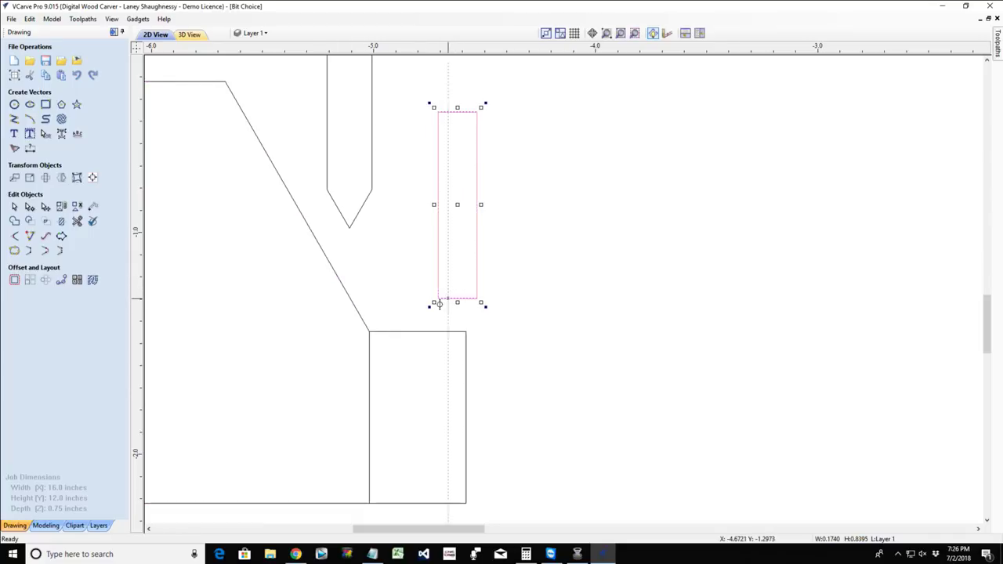
pyautogui.moveTo(443, 299); pyautogui.dragTo(417, 332)
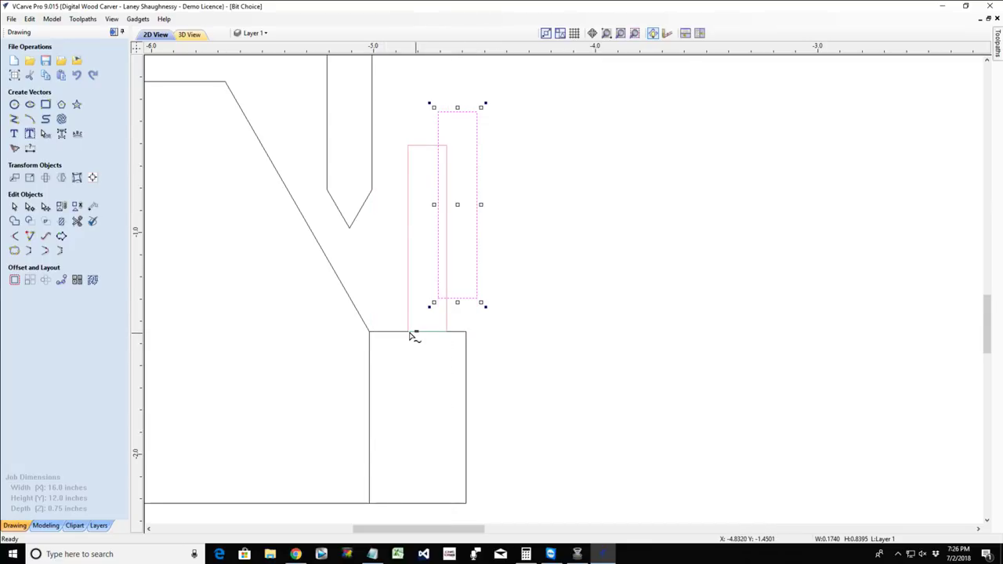
pyautogui.moveTo(409, 333); pyautogui.dragTo(447, 235)
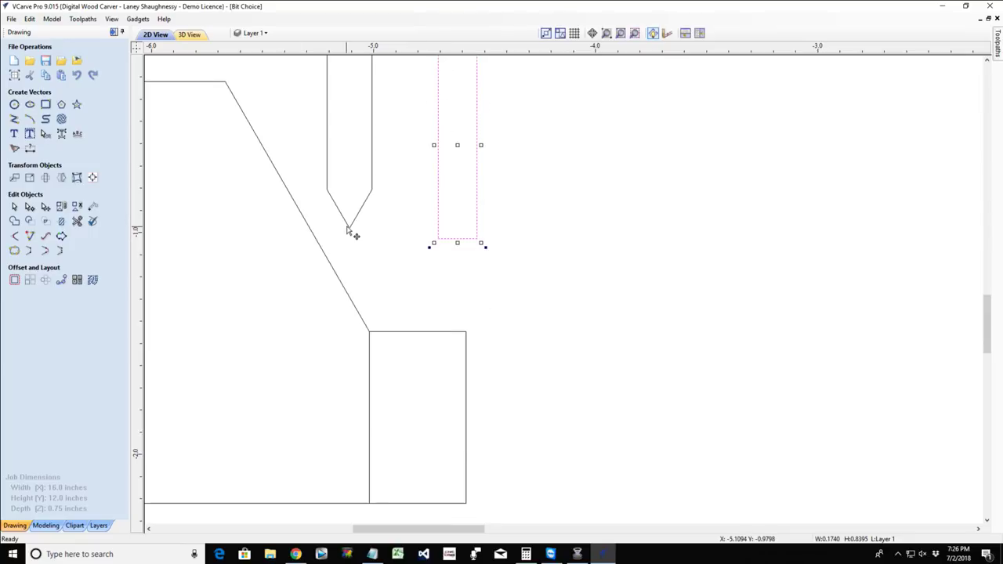
pyautogui.click(348, 229)
pyautogui.click(349, 227)
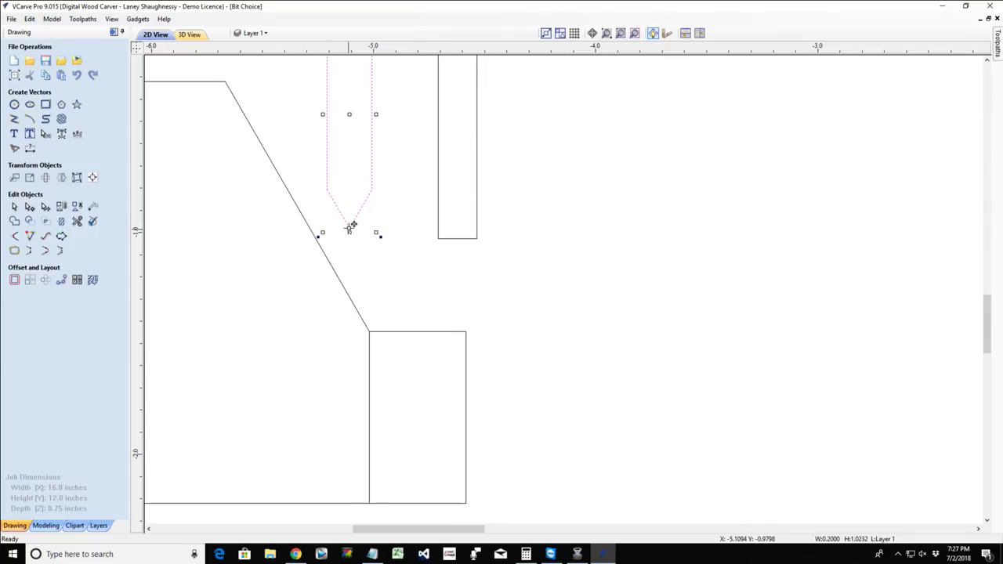
pyautogui.moveTo(349, 227); pyautogui.dragTo(391, 329)
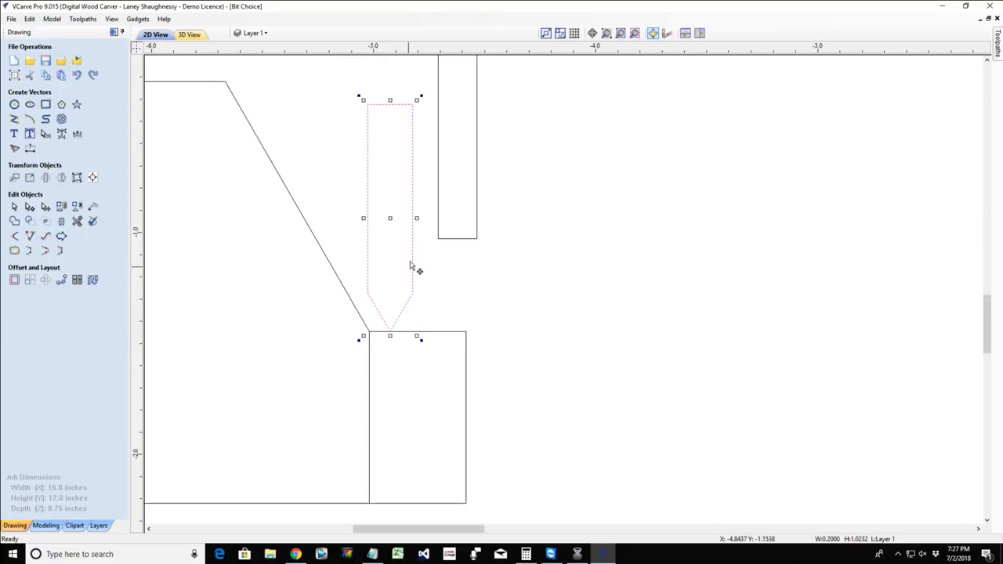
# Lower the 0.174 × 0.8395 strip beside the V-bit and nudge the bit's tip onto the step.
pyautogui.click(439, 239)
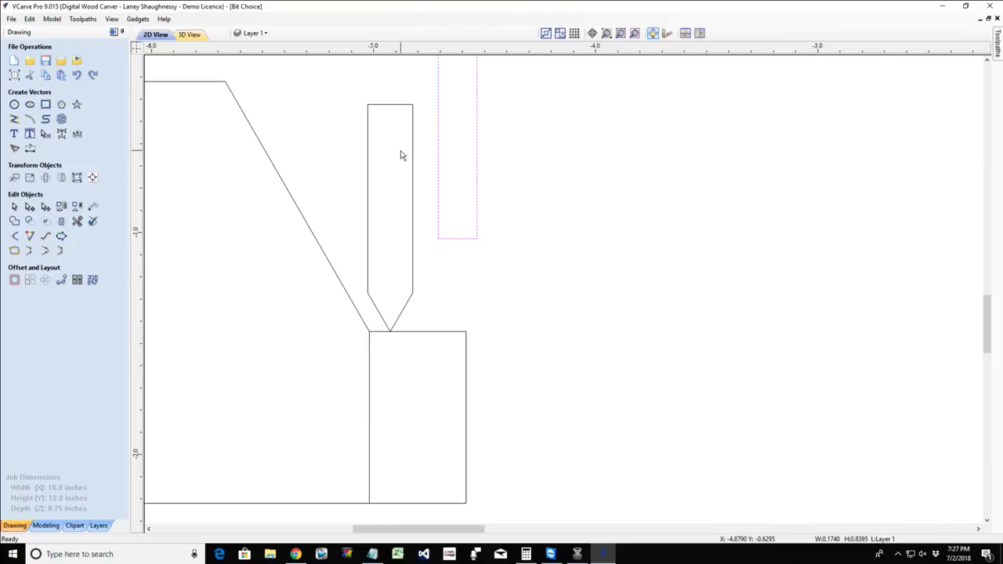
pyautogui.click(439, 173)
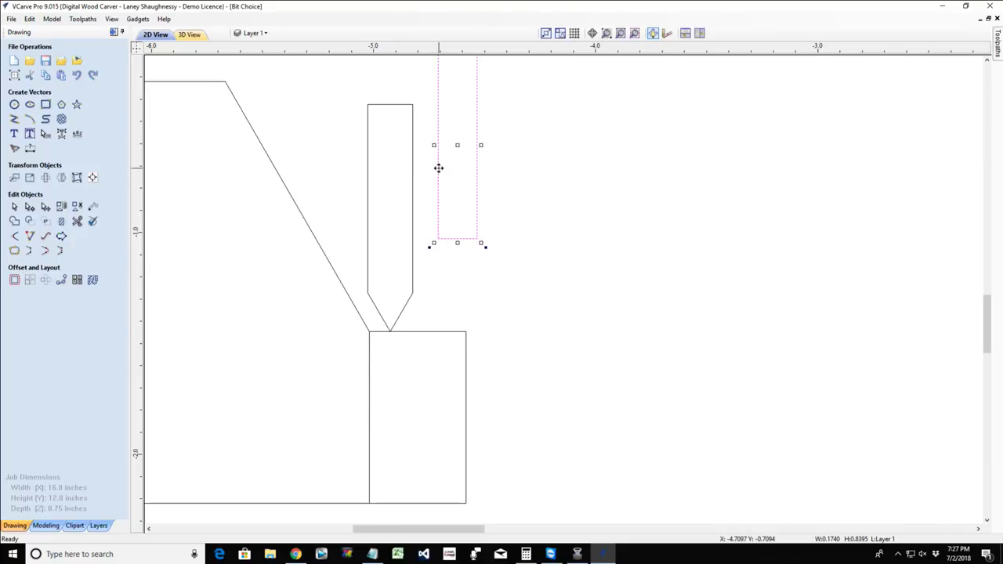
pyautogui.moveTo(447, 250); pyautogui.dragTo(452, 305)
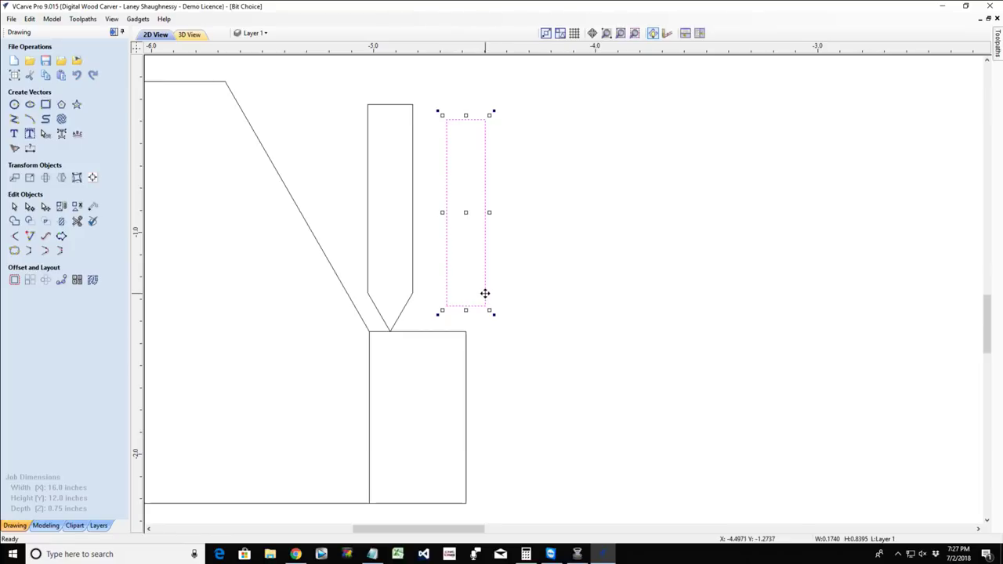
pyautogui.click(394, 331)
pyautogui.click(393, 330)
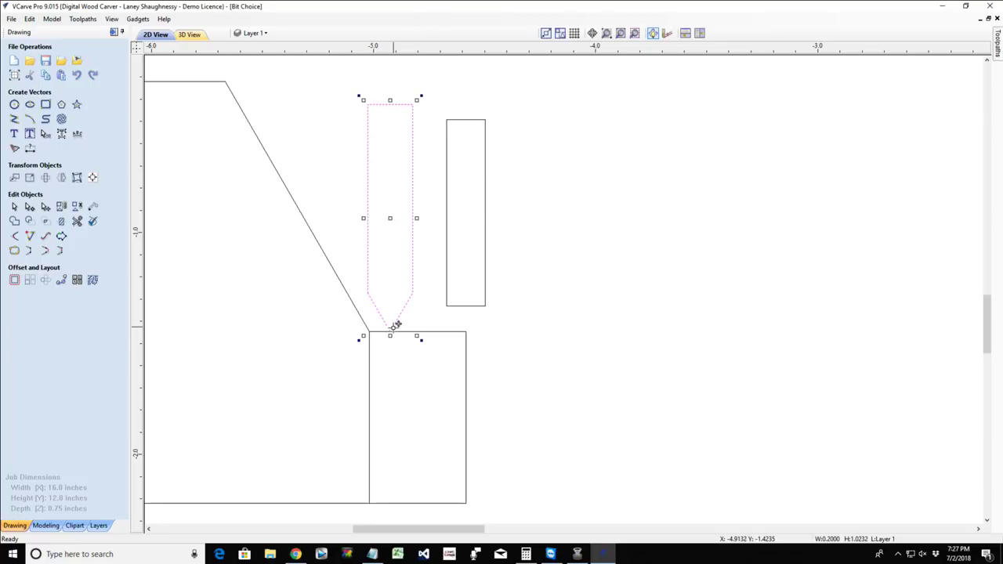
pyautogui.moveTo(392, 331)
pyautogui.mouseDown()
pyautogui.moveTo(383, 330)
pyautogui.moveTo(410, 329)
pyautogui.moveTo(386, 336)
pyautogui.moveTo(400, 330)
pyautogui.mouseUp()
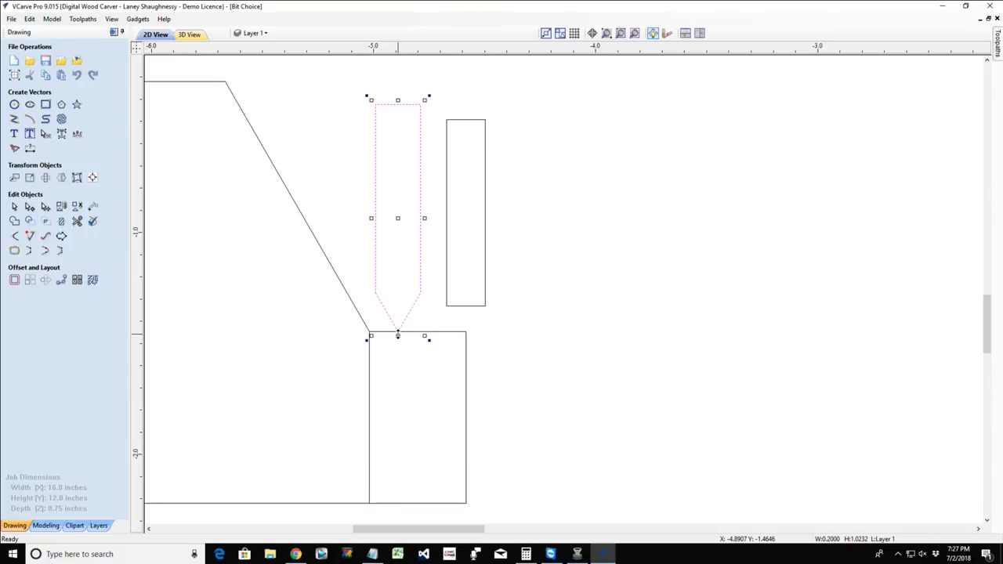
# Shift the V-bit slightly left so its tip snaps onto the step's top edge.
pyautogui.scroll(5, 398, 335)
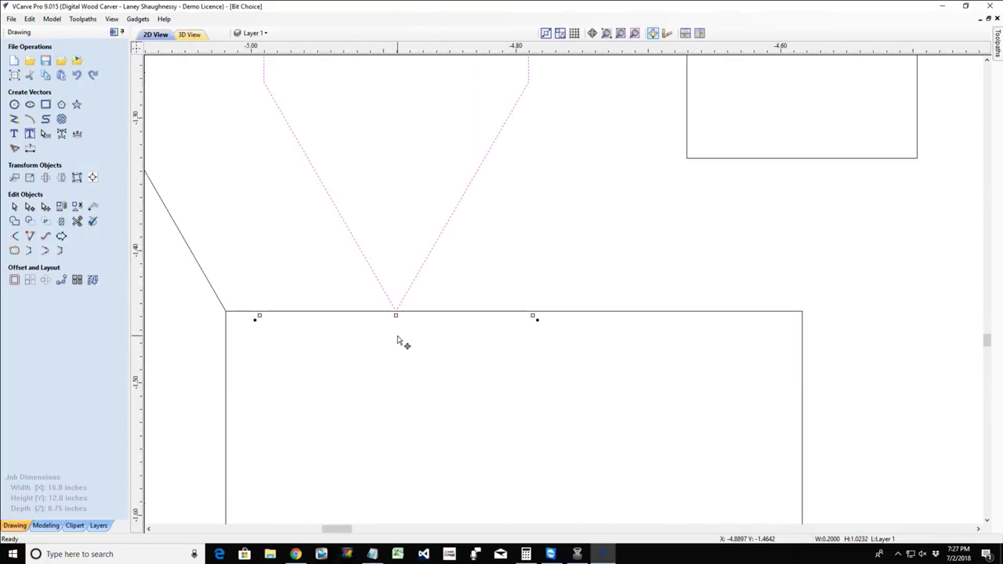
pyautogui.scroll(-3, 398, 341)
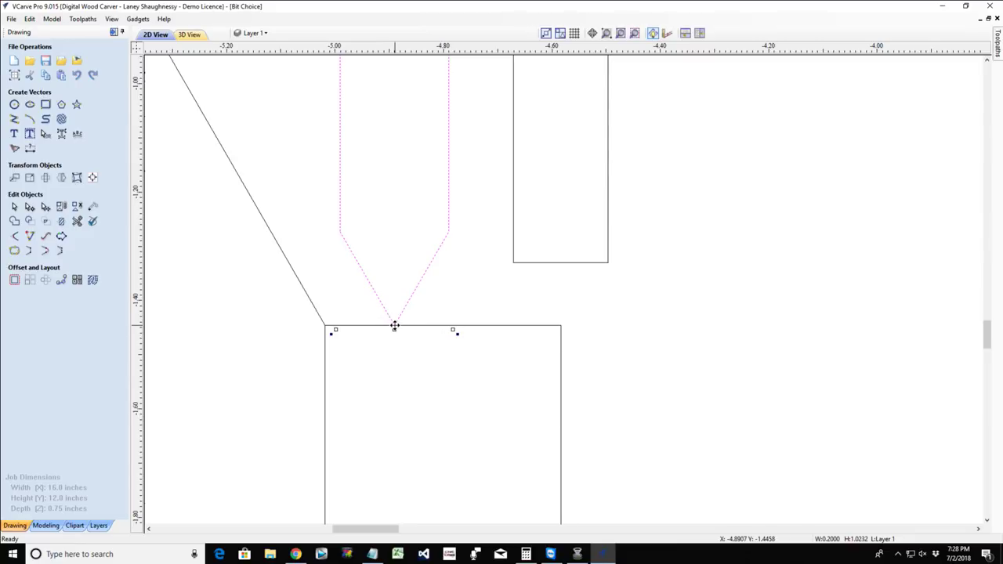
pyautogui.moveTo(394, 320)
pyautogui.mouseDown()
pyautogui.moveTo(358, 317)
pyautogui.moveTo(390, 324)
pyautogui.mouseUp()
pyautogui.moveTo(398, 322); pyautogui.dragTo(390, 329)
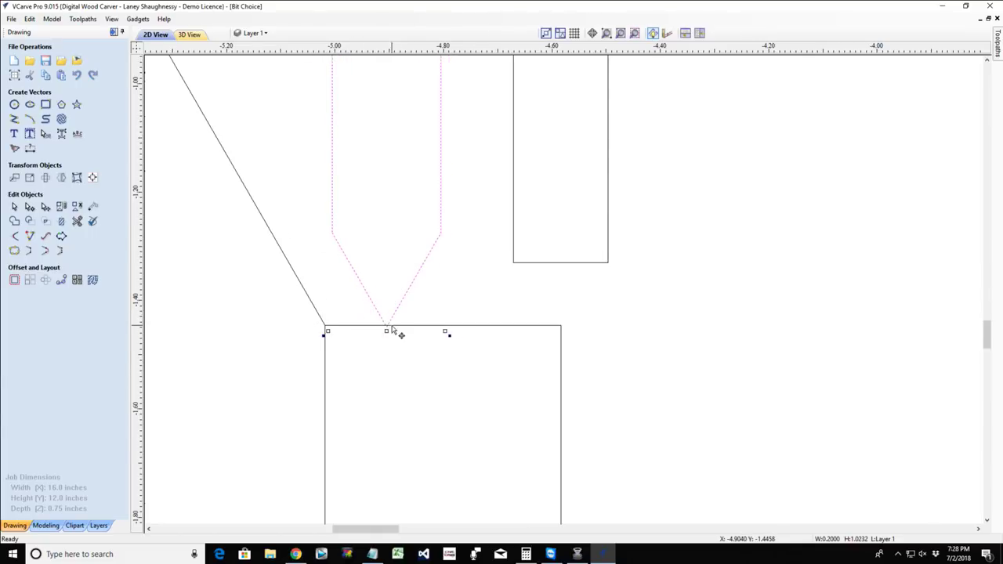
pyautogui.scroll(-3, 391, 327)
# Draw two level surface lines with a gap between their inner ends.
pyautogui.scroll(-4, 391, 326)
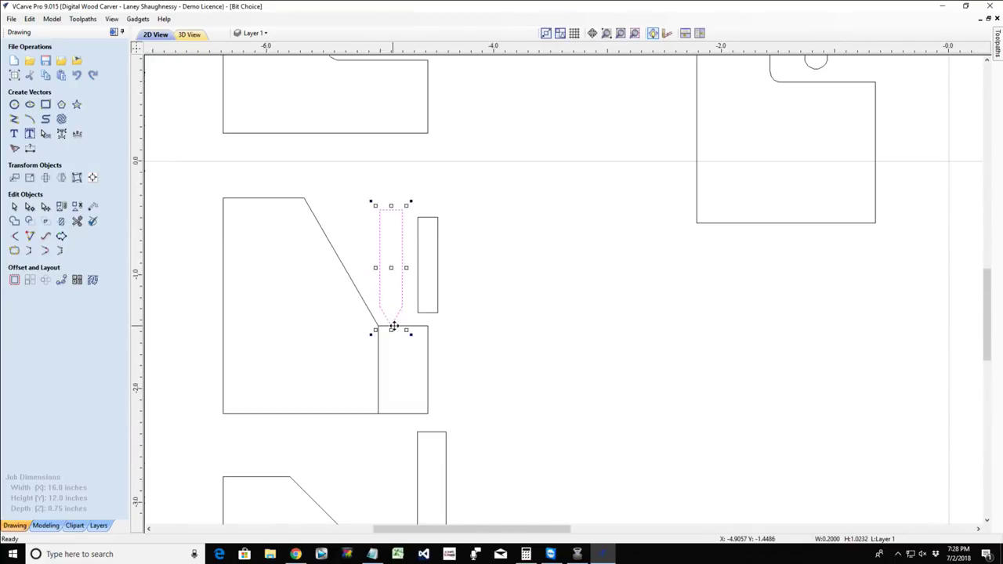
pyautogui.scroll(5, 407, 423)
pyautogui.scroll(1, 406, 423)
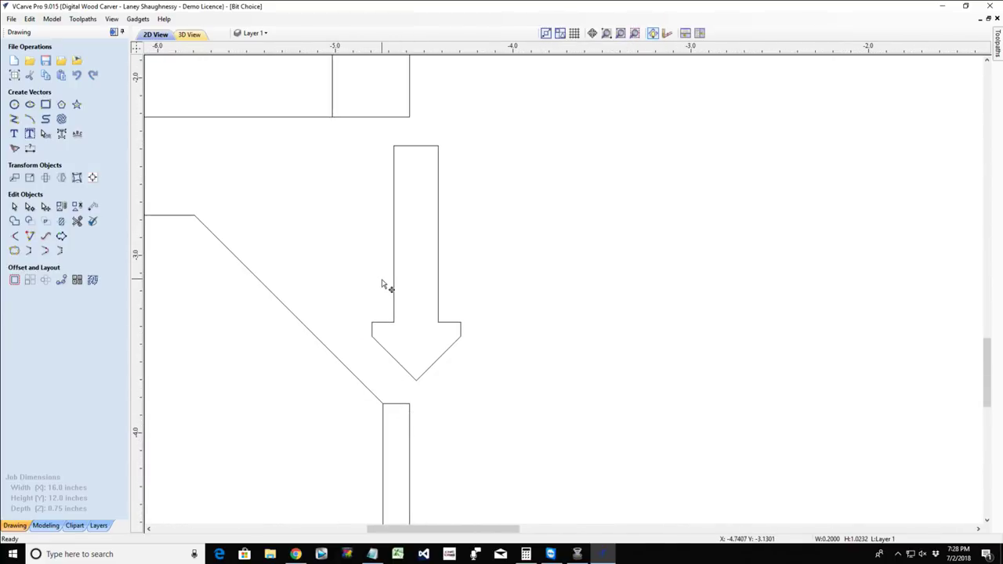
pyautogui.click(394, 216)
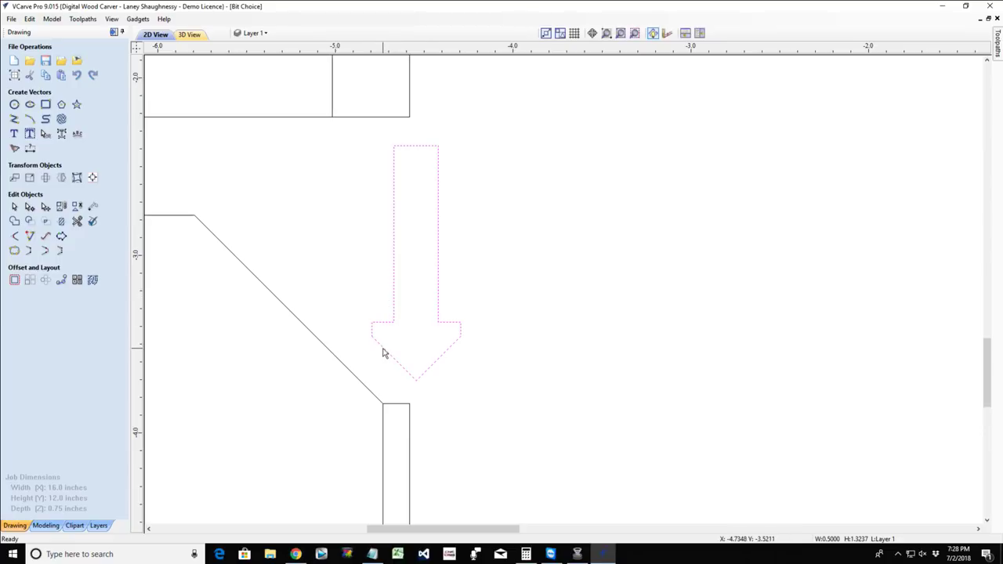
pyautogui.scroll(-4, 384, 349)
pyautogui.scroll(1, 372, 333)
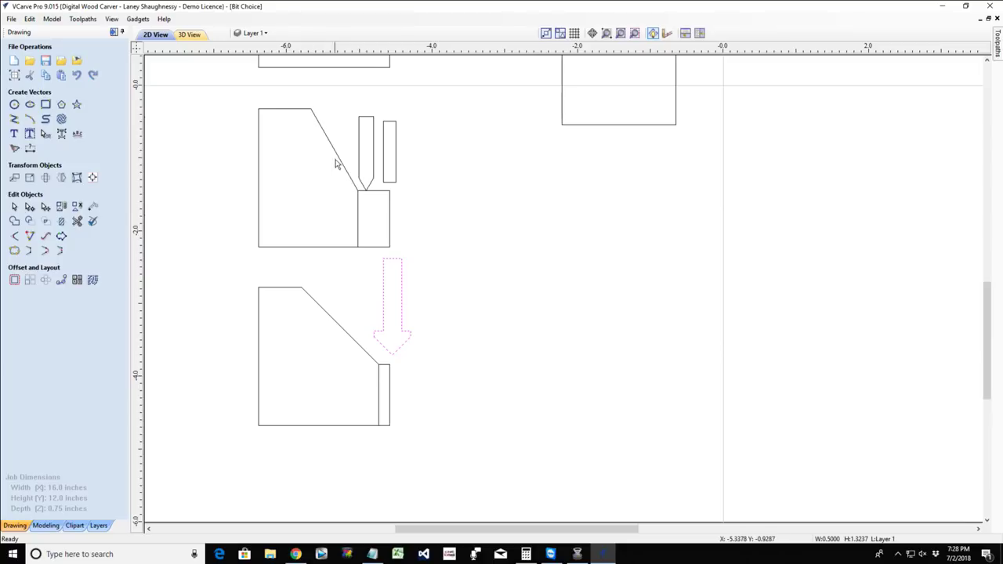
pyautogui.click(14, 118)
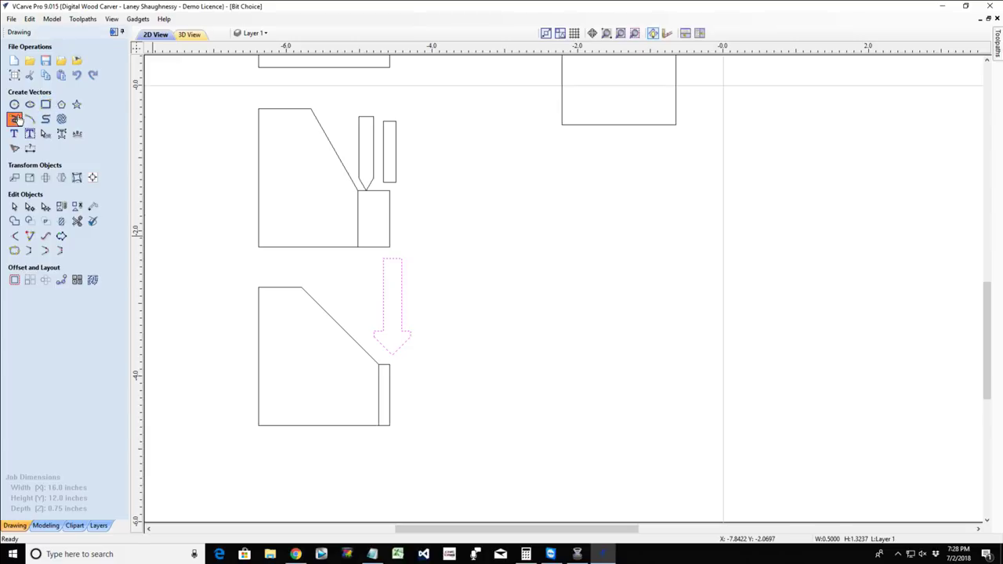
pyautogui.click(458, 292)
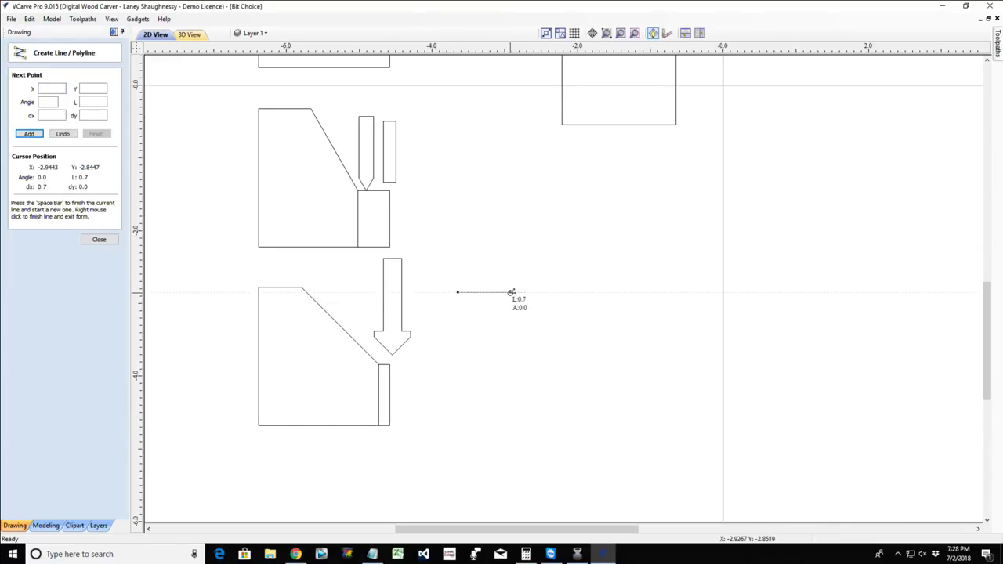
pyautogui.click(509, 292)
pyautogui.press('space')
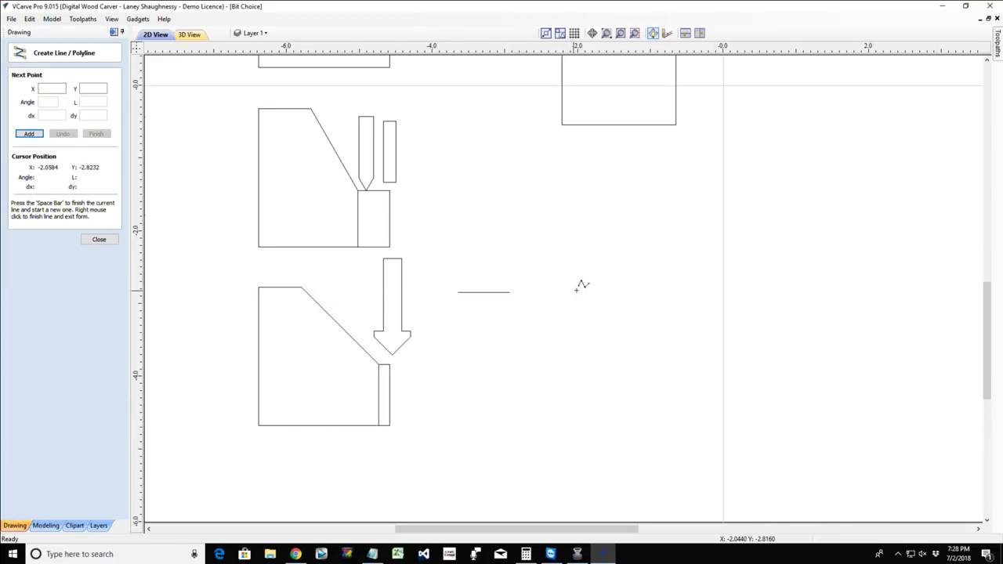
pyautogui.click(597, 291)
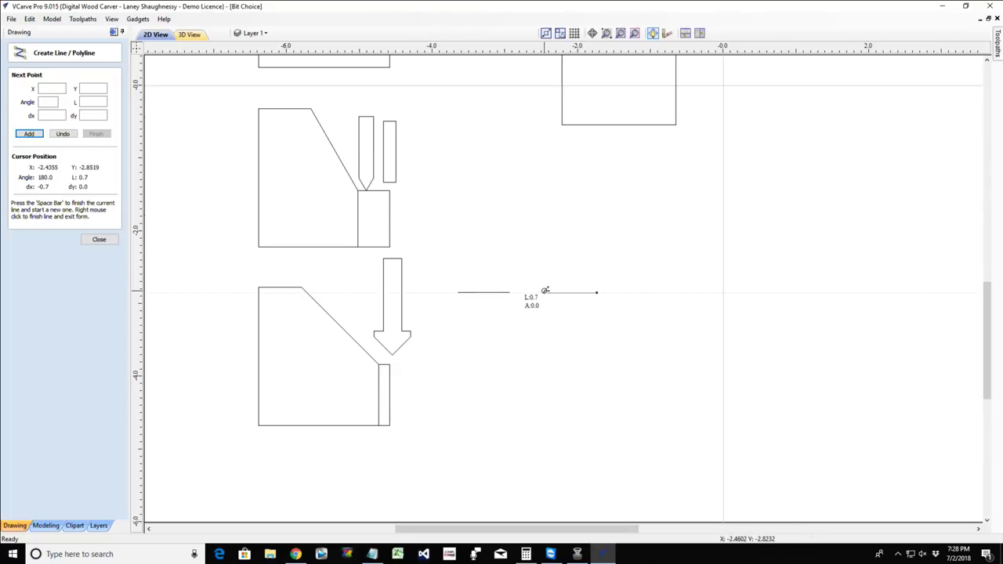
pyautogui.click(545, 292)
pyautogui.press('space')
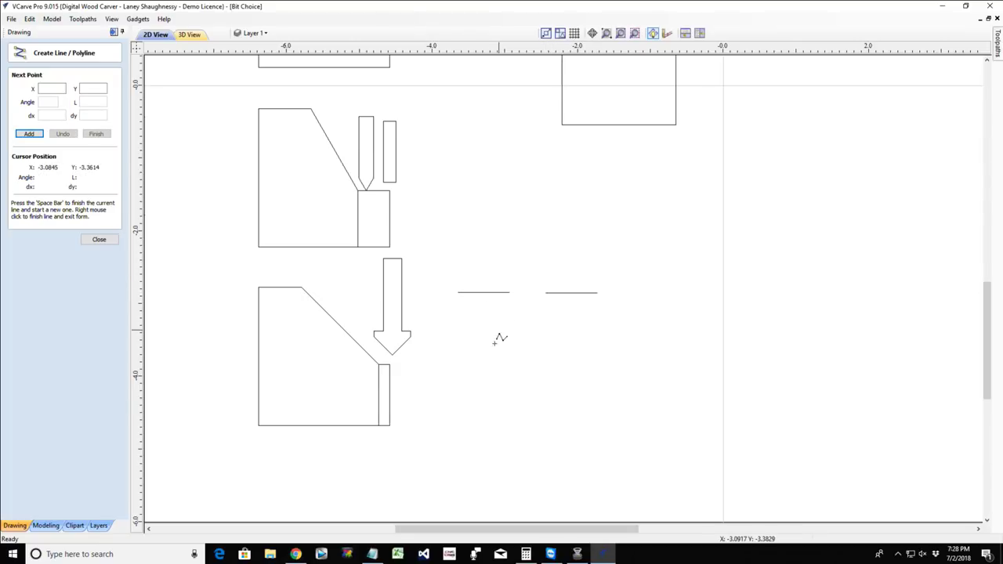
# Draw two angled lines from the gap's ends that cross to form a V-groove.
pyautogui.scroll(4, 510, 298)
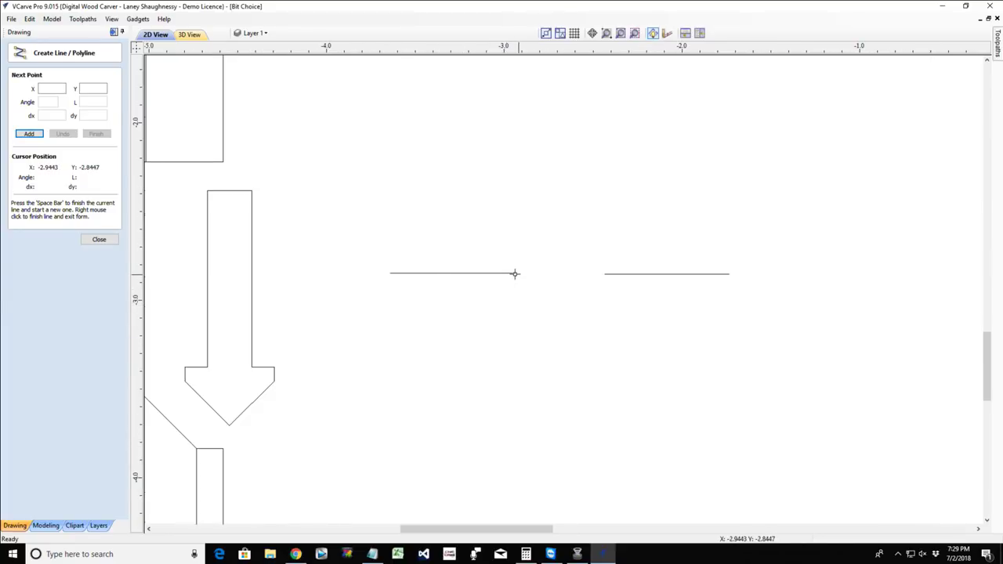
pyautogui.click(514, 273)
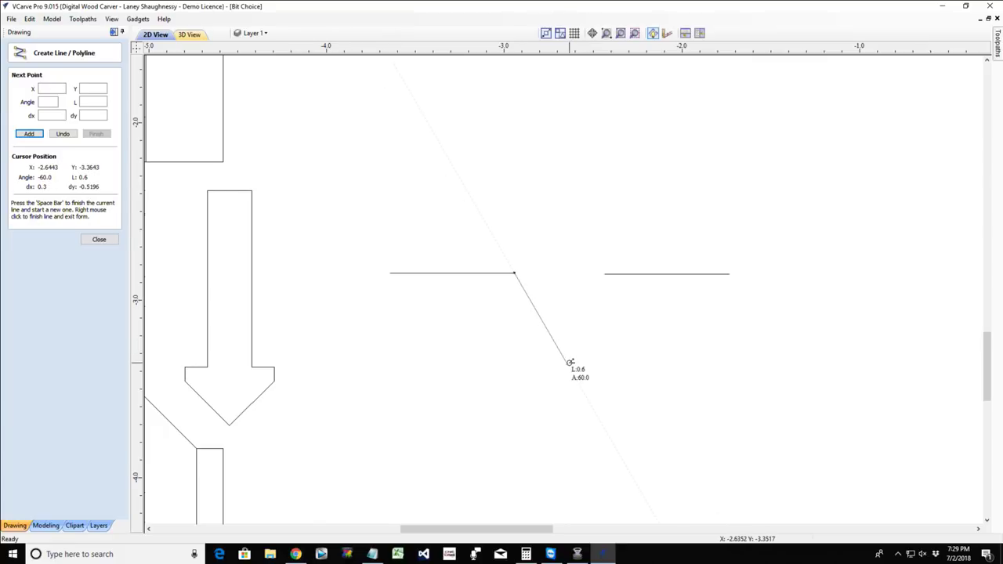
pyautogui.click(568, 364)
pyautogui.press('space')
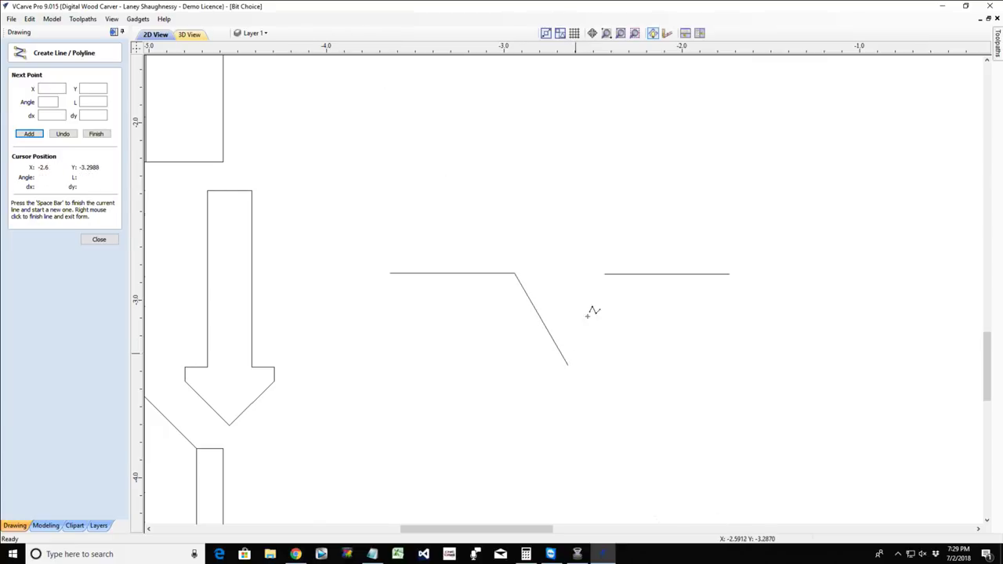
pyautogui.click(603, 274)
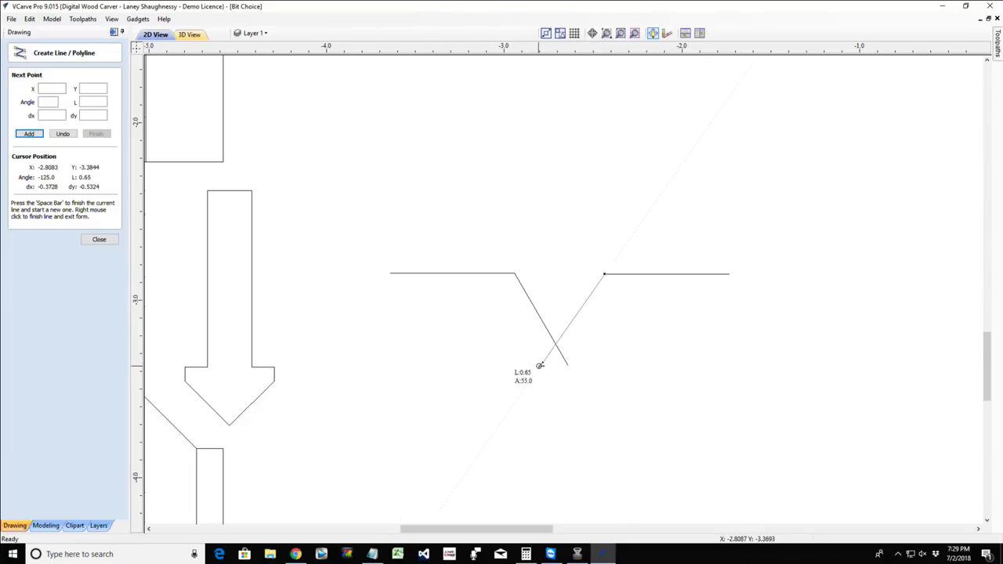
pyautogui.click(546, 371)
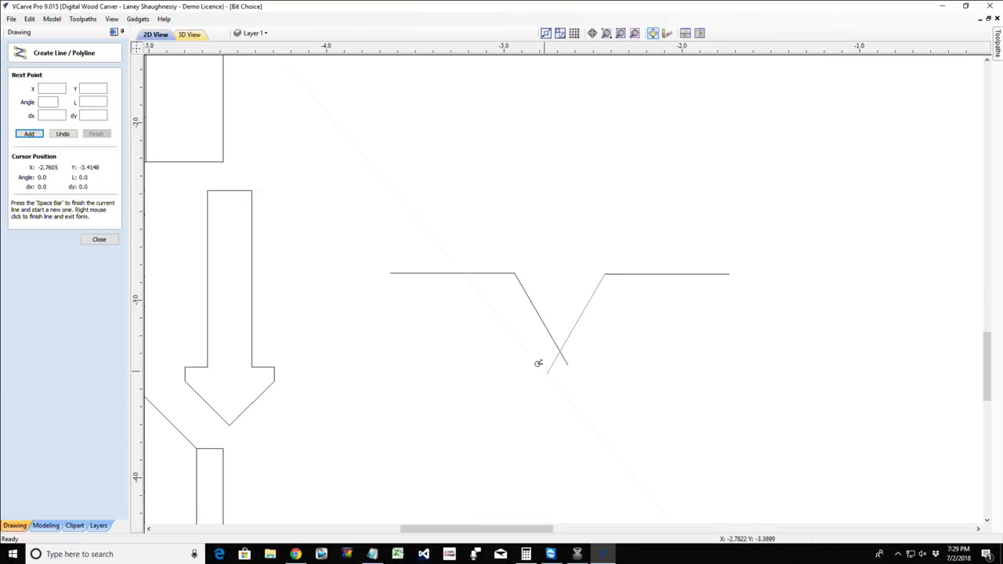
pyautogui.press('space')
pyautogui.click(97, 239)
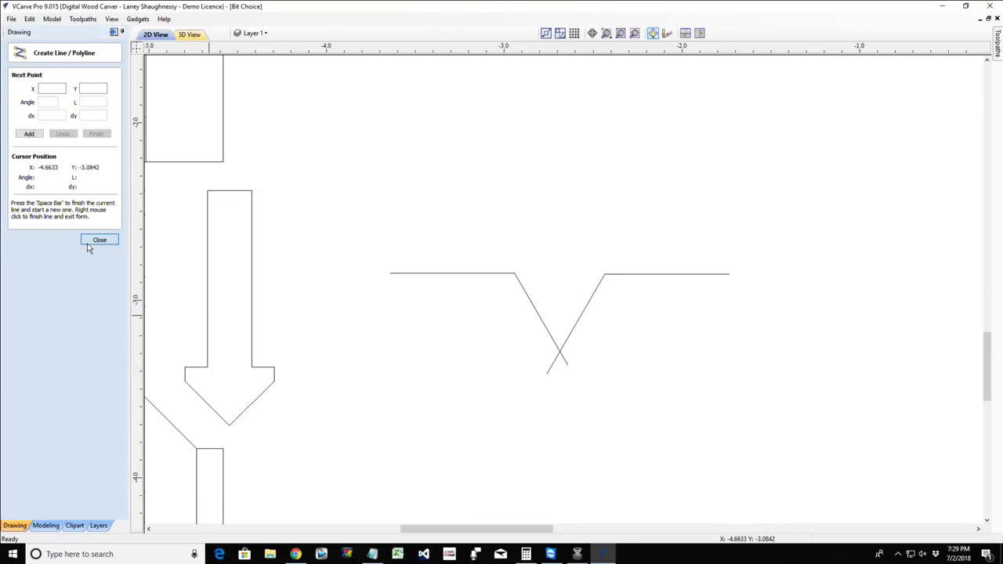
# Trim the two tails below the crossing so the slanted lines meet in one point.
pyautogui.click(78, 224)
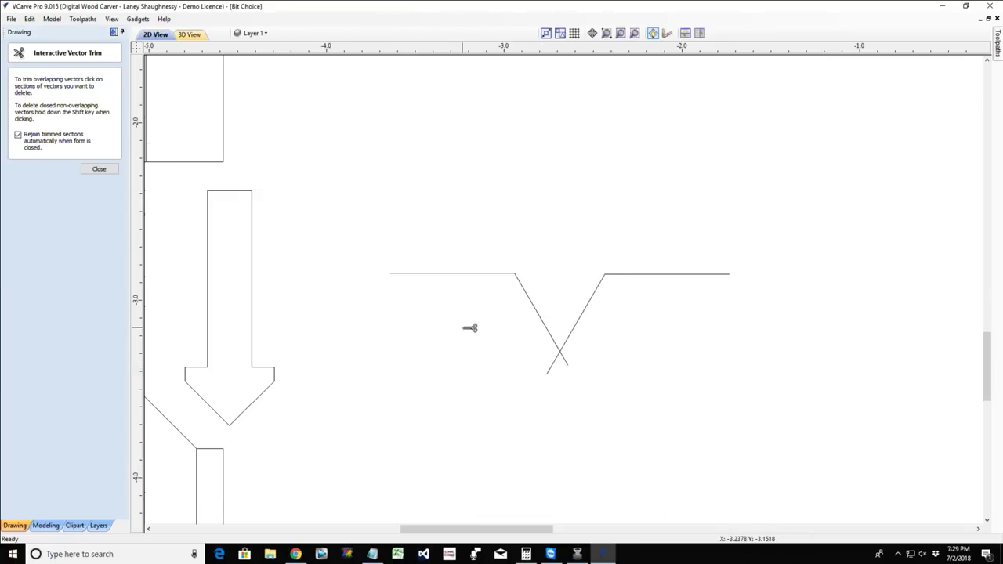
pyautogui.click(554, 367)
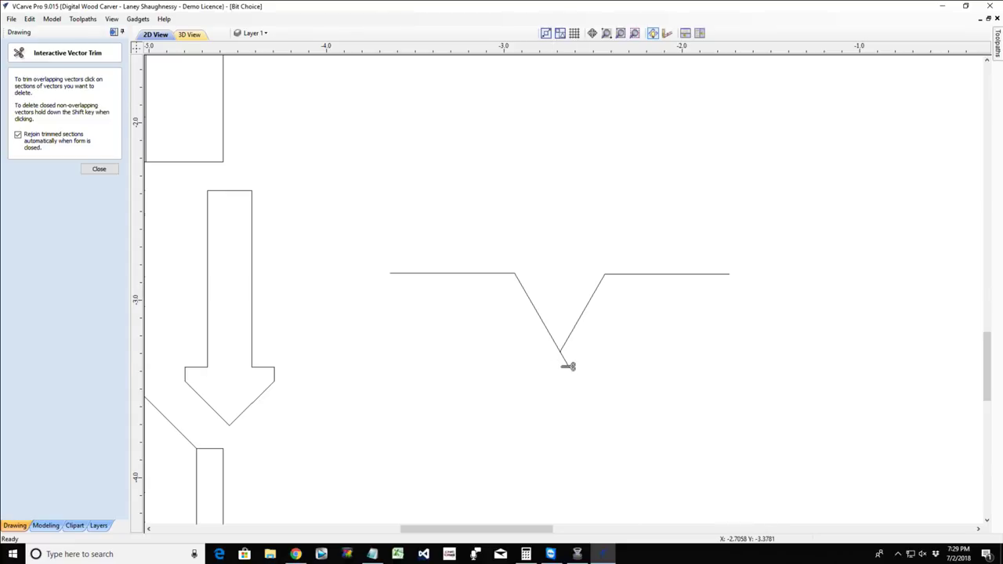
pyautogui.click(564, 362)
pyautogui.click(90, 173)
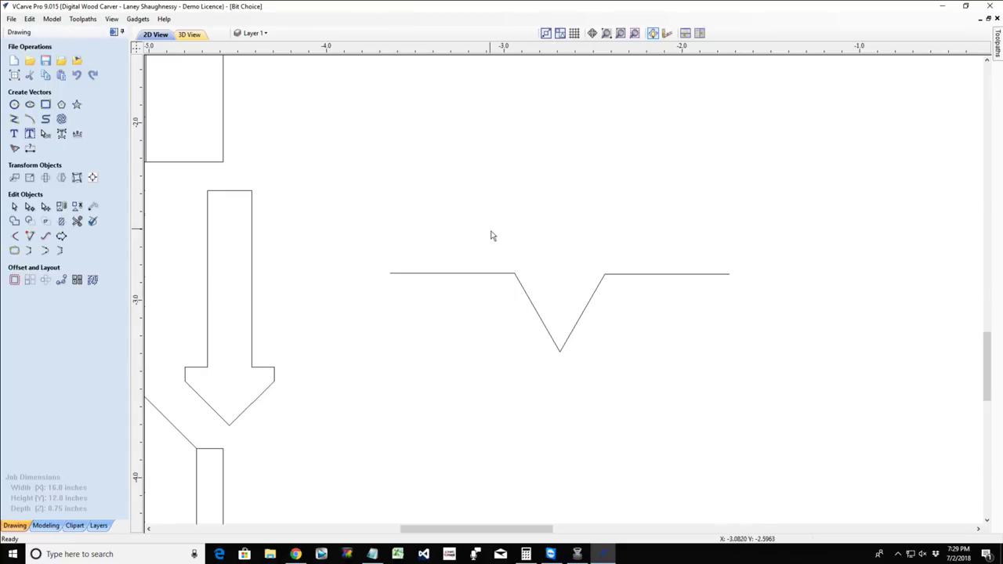
# Select the left and right surface lines and the V-shaped vector to check the result.
pyautogui.click(502, 274)
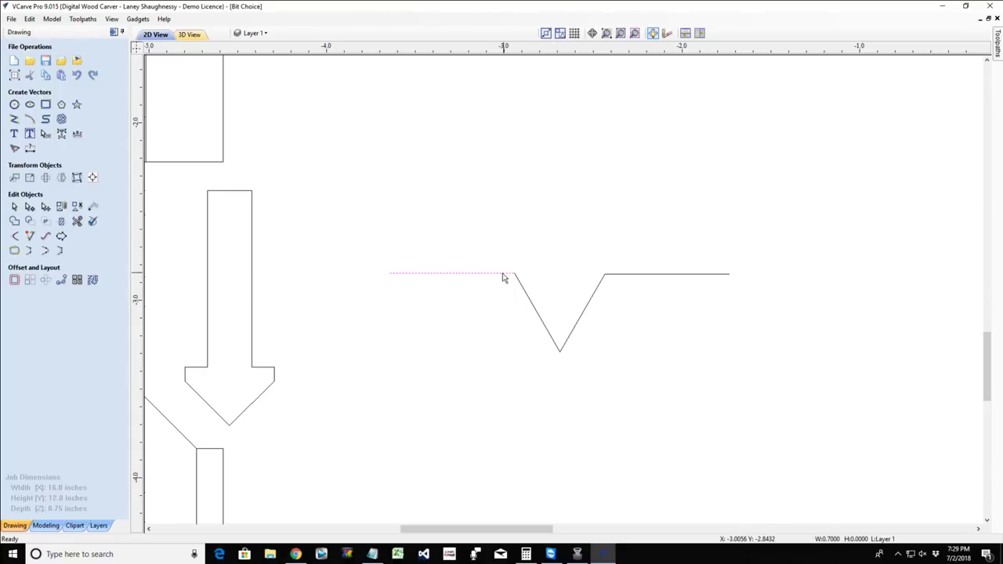
pyautogui.click(641, 279)
pyautogui.scroll(2, 634, 277)
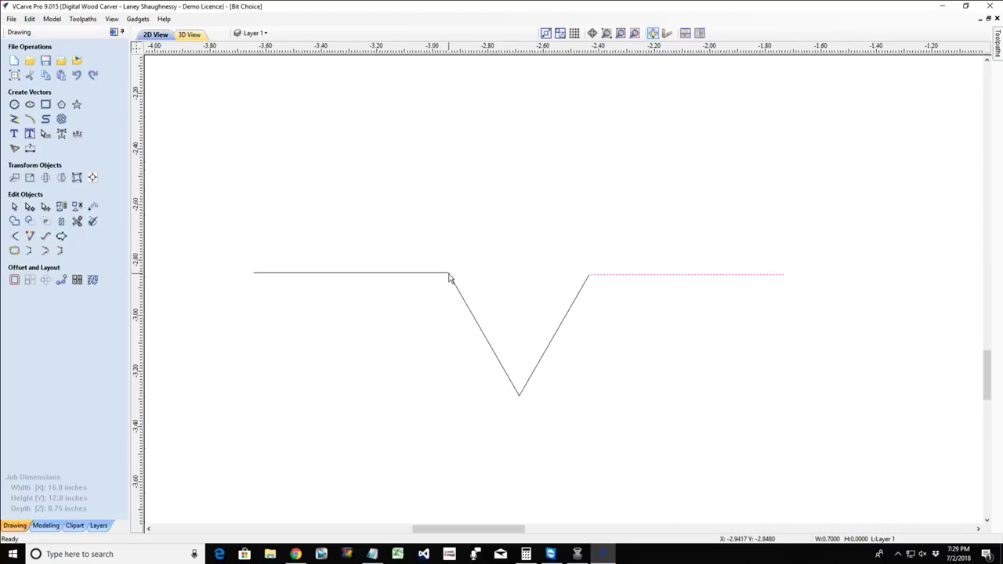
pyautogui.click(475, 320)
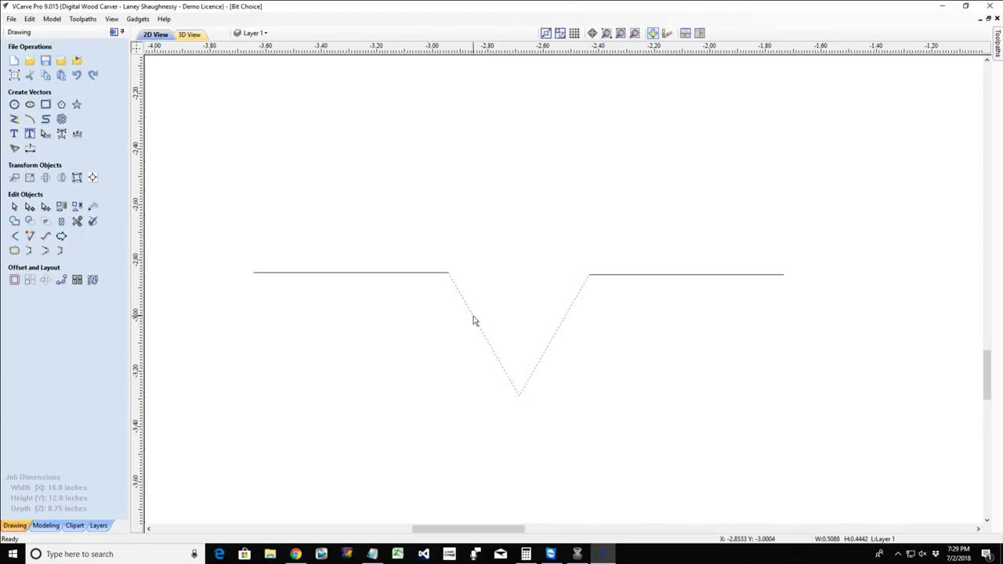
pyautogui.click(446, 278)
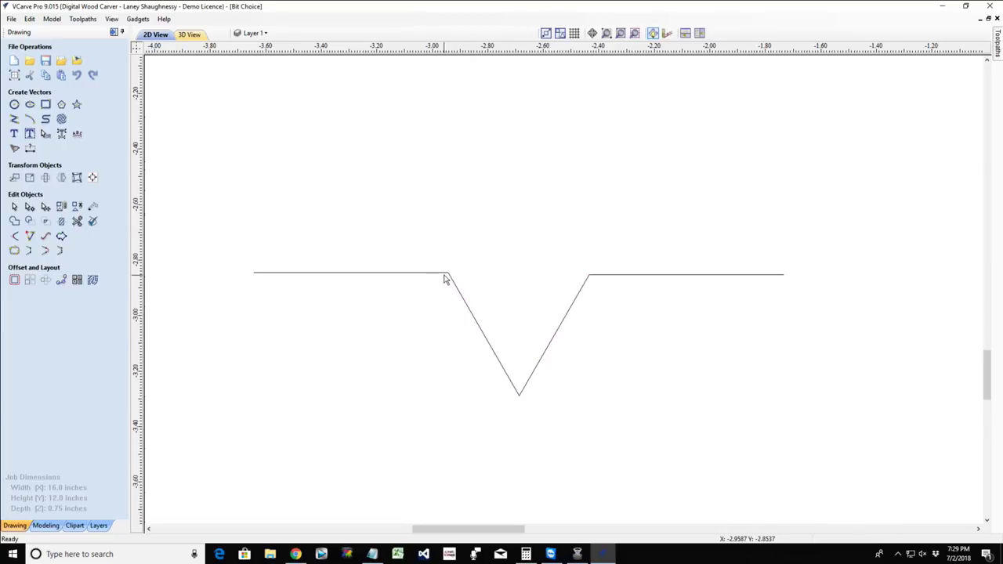
pyautogui.click(444, 274)
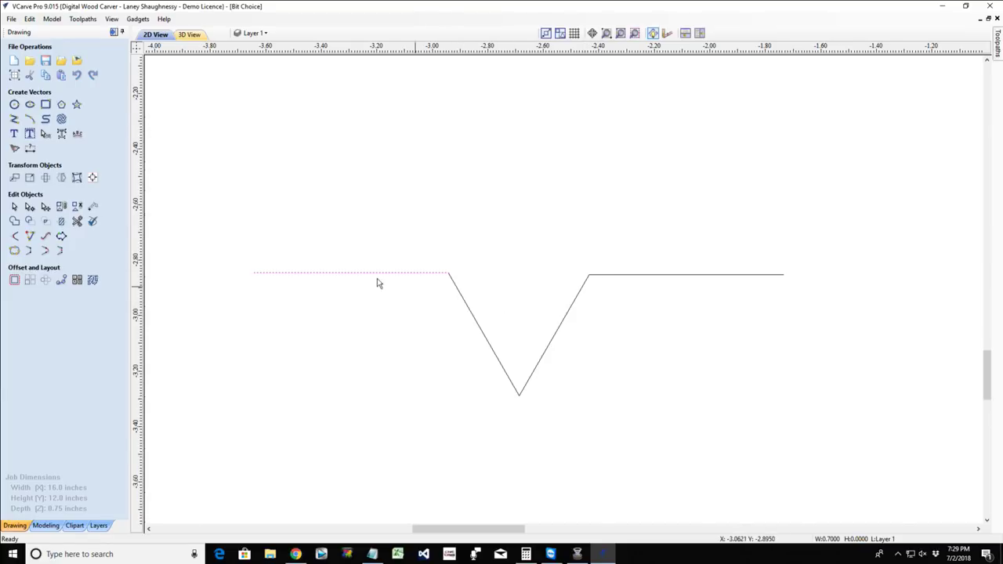
# Draw two crossing 45° lines inward from the V's left and right corners.
pyautogui.click(15, 118)
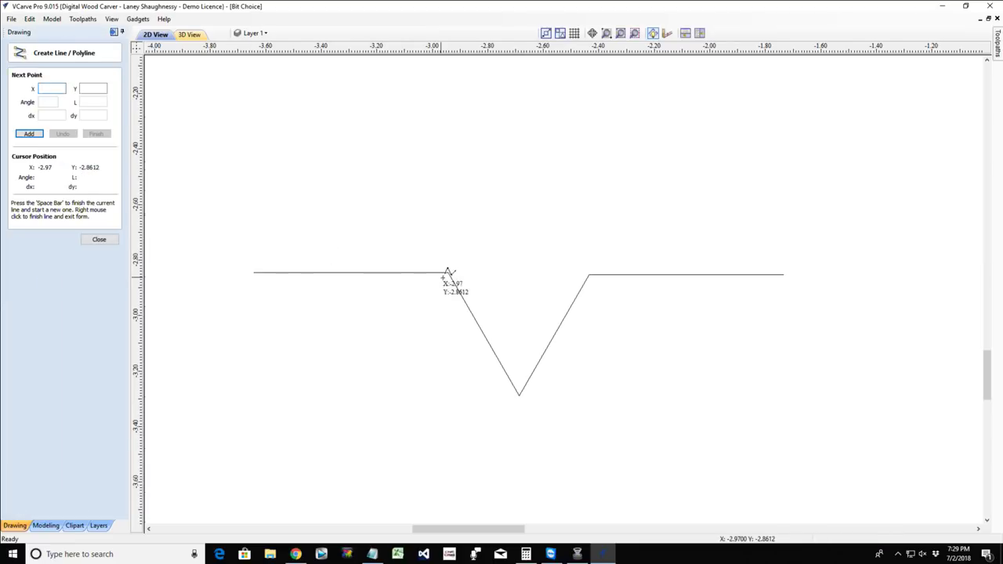
pyautogui.click(449, 272)
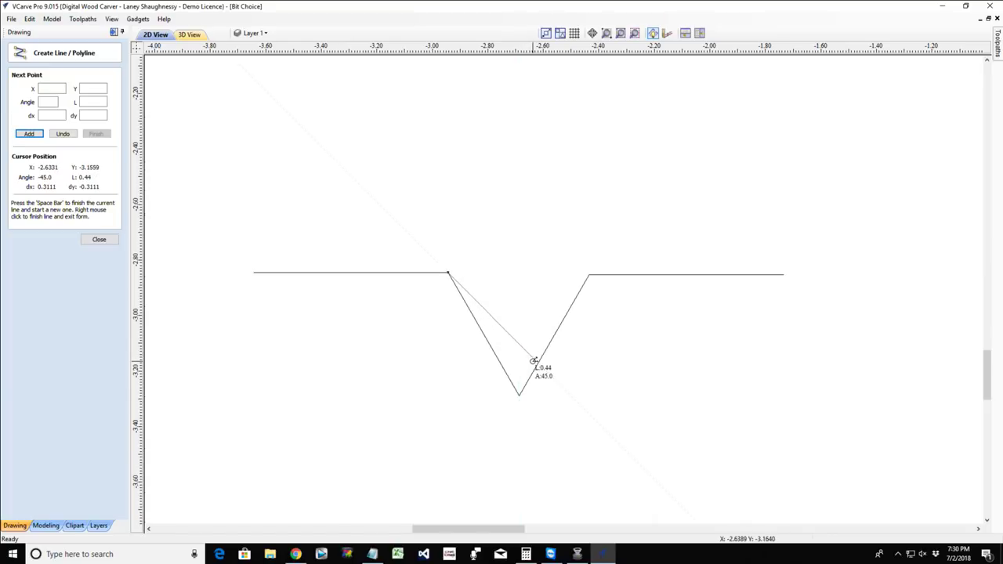
pyautogui.click(533, 360)
pyautogui.press('space')
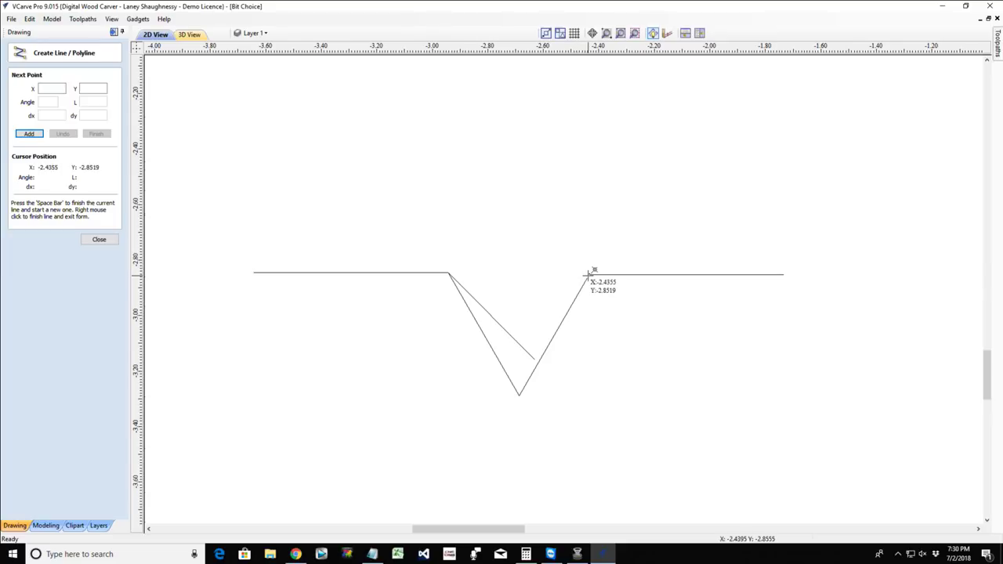
pyautogui.click(589, 274)
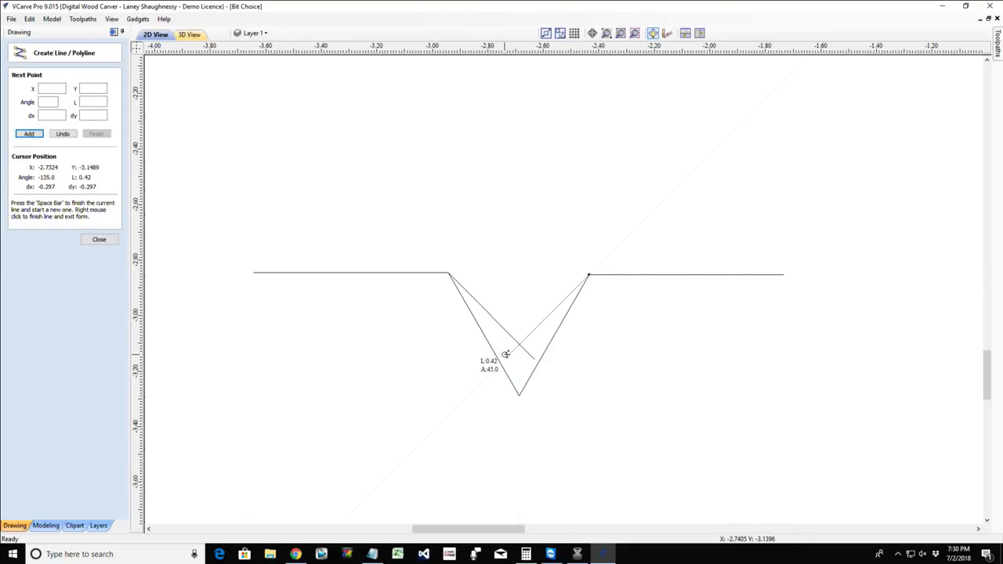
pyautogui.click(505, 354)
pyautogui.press('space')
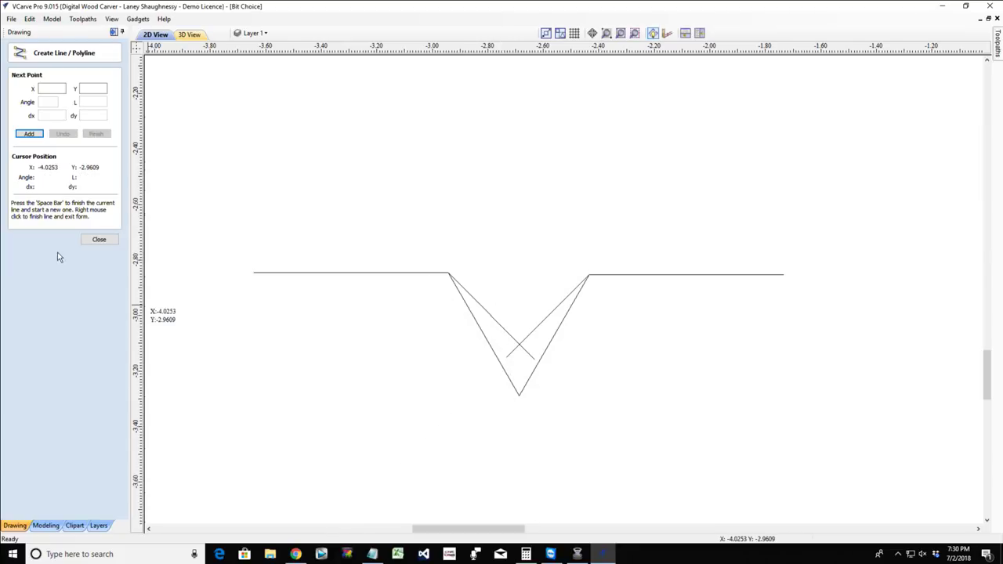
pyautogui.click(100, 240)
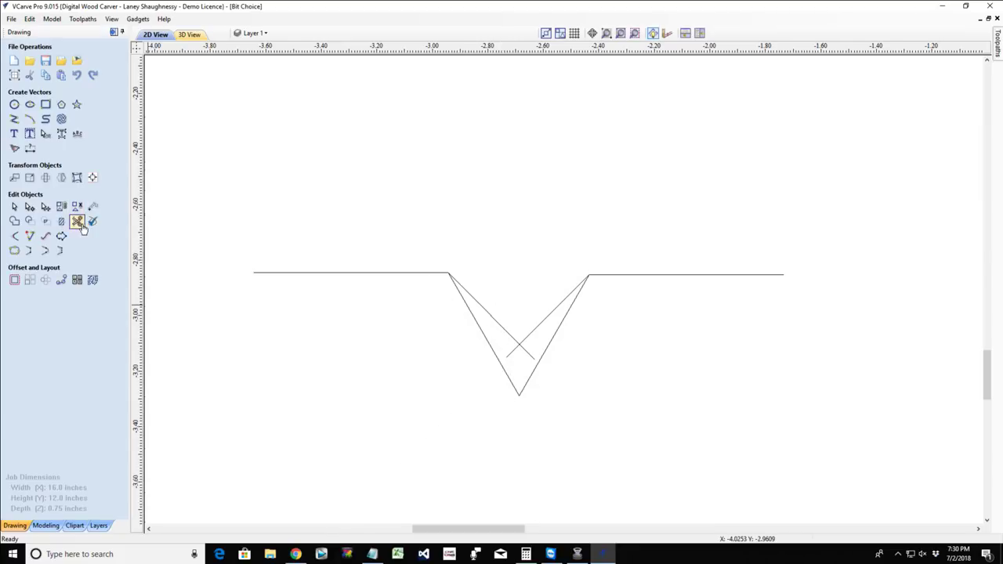
# Trim the inner lines' overhangs so they meet as a shallow inner V, then check it.
pyautogui.click(77, 220)
pyautogui.click(510, 351)
pyautogui.click(529, 353)
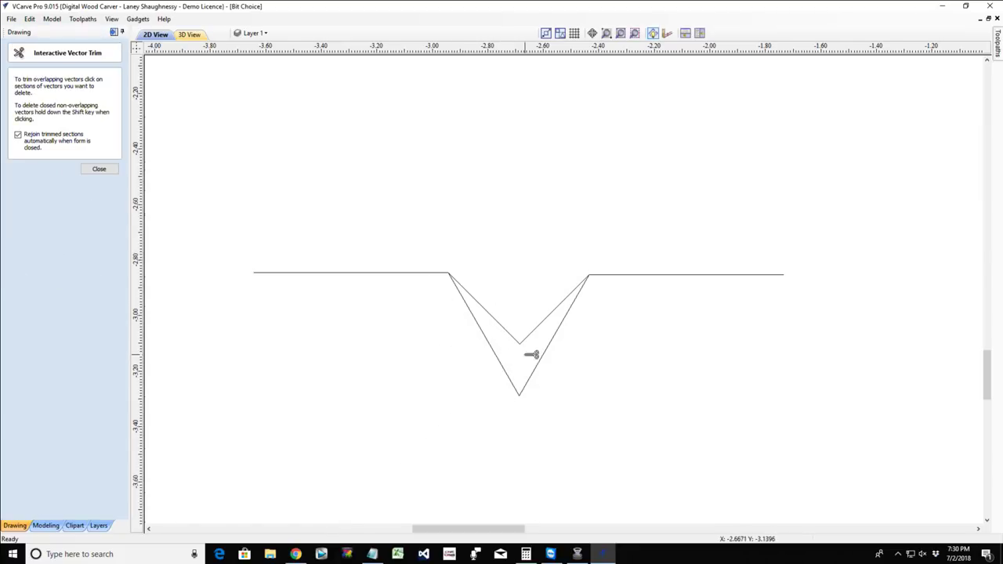
pyautogui.click(98, 169)
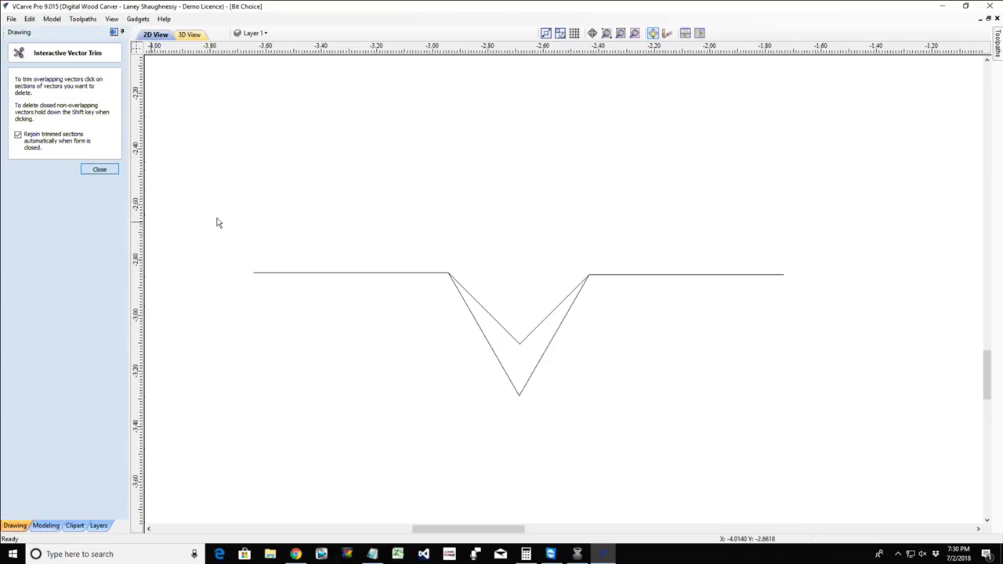
pyautogui.click(523, 346)
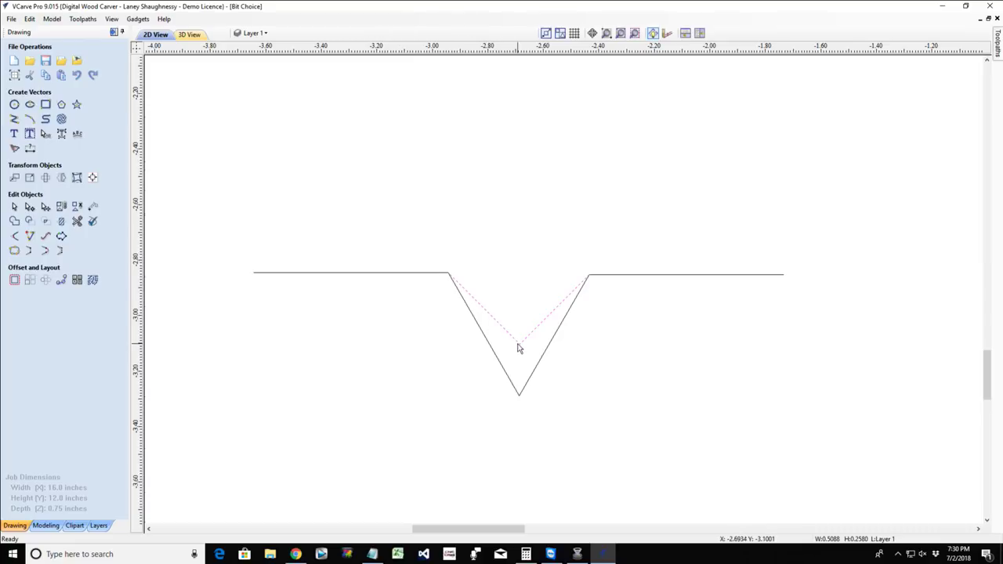
# Select the right surface line, the inner V and the outer V line in turn to inspect them.
pyautogui.click(592, 275)
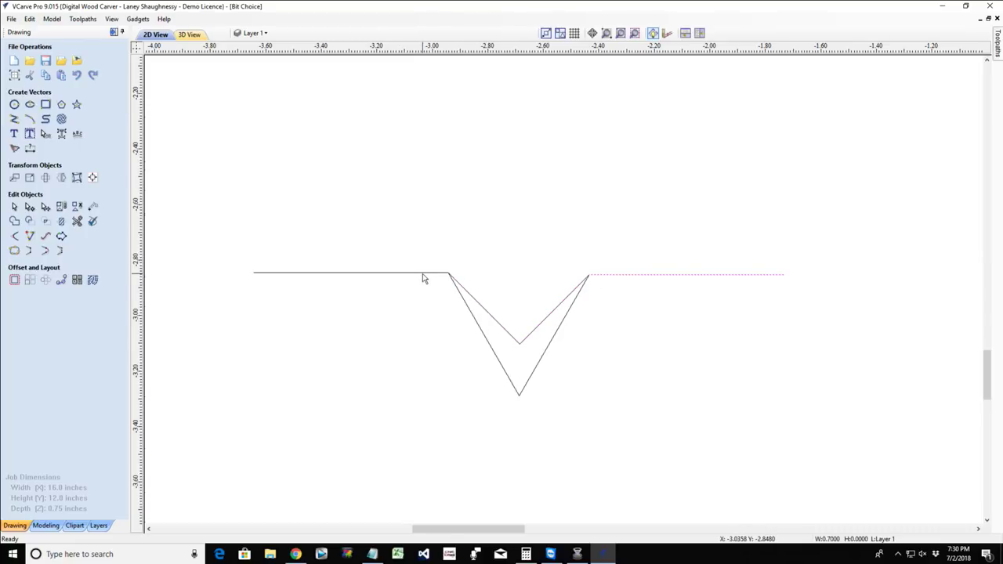
pyautogui.click(423, 278)
pyautogui.click(505, 343)
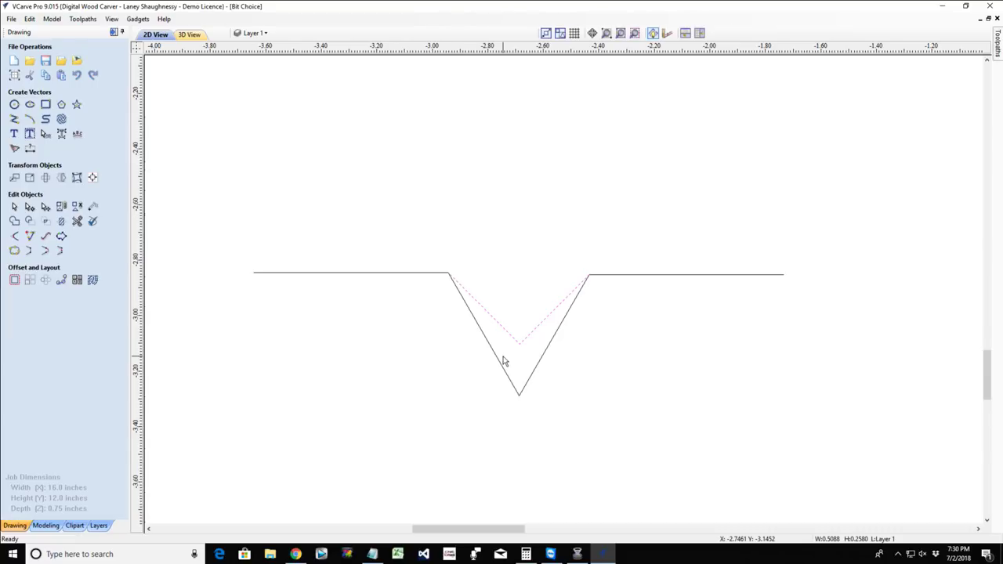
pyautogui.click(447, 273)
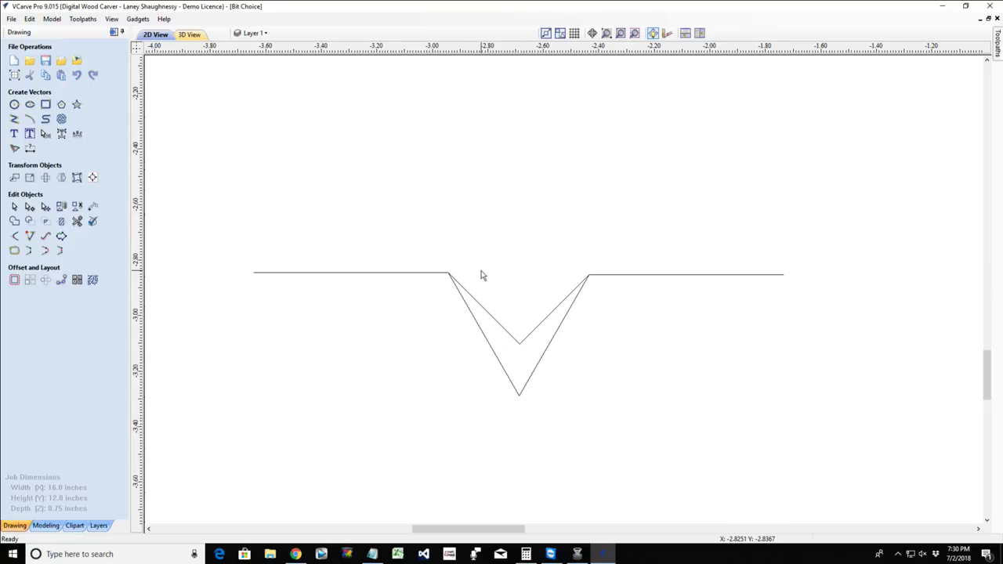
pyautogui.click(512, 339)
pyautogui.click(505, 380)
pyautogui.click(505, 380)
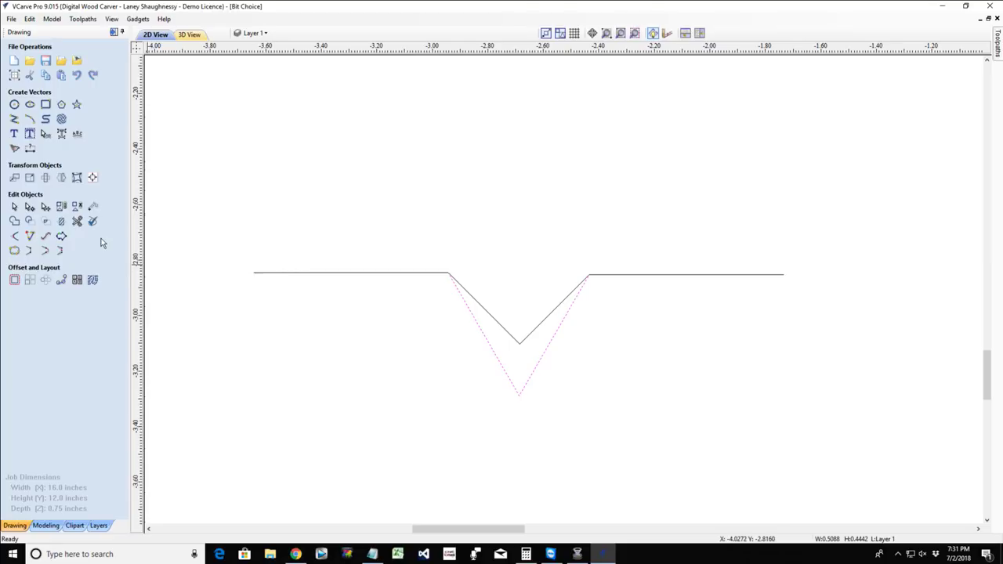
# Draw a polyline from the top line's left end down, across the bottom and up to its right end.
pyautogui.click(15, 118)
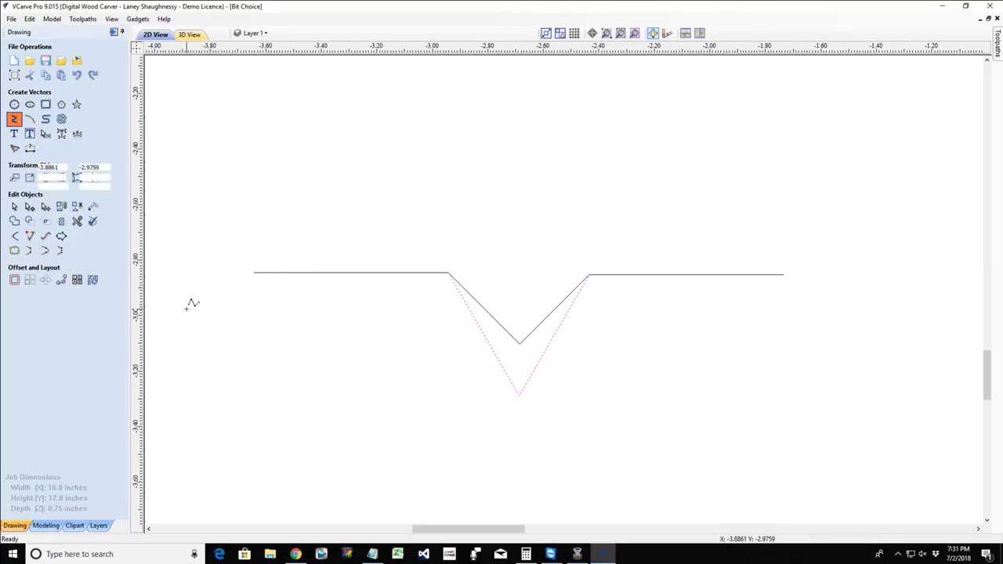
pyautogui.click(253, 273)
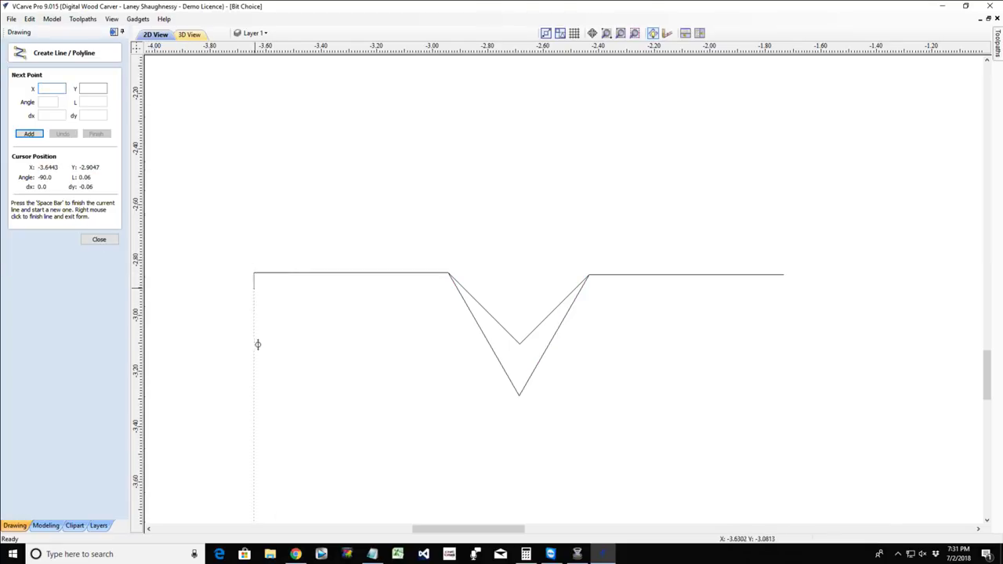
pyautogui.click(253, 387)
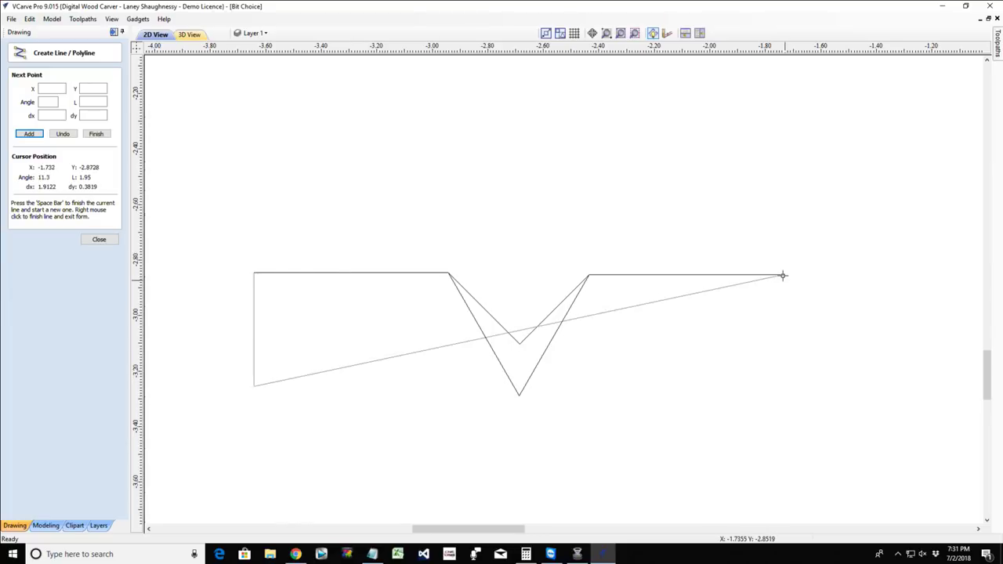
pyautogui.click(783, 388)
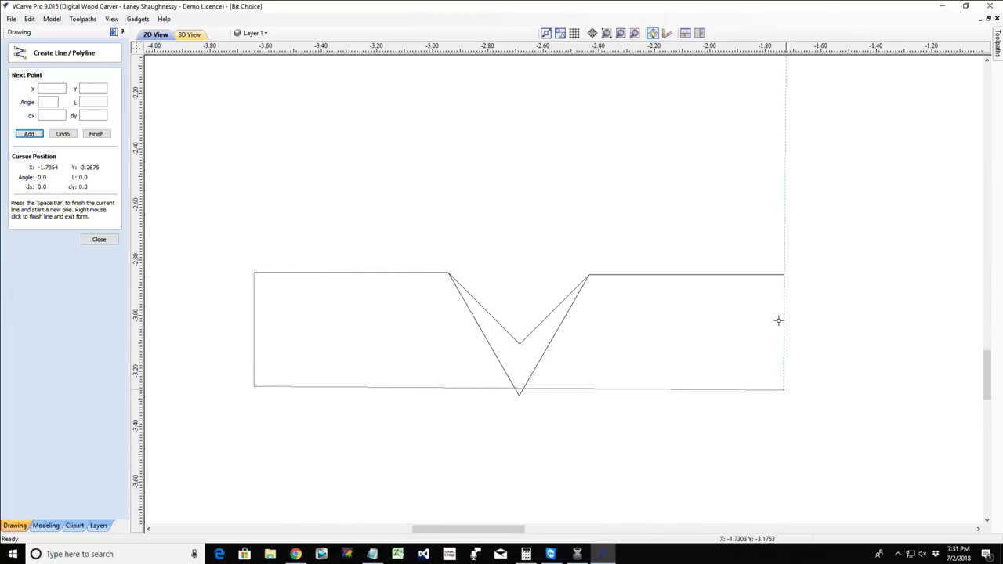
pyautogui.click(784, 275)
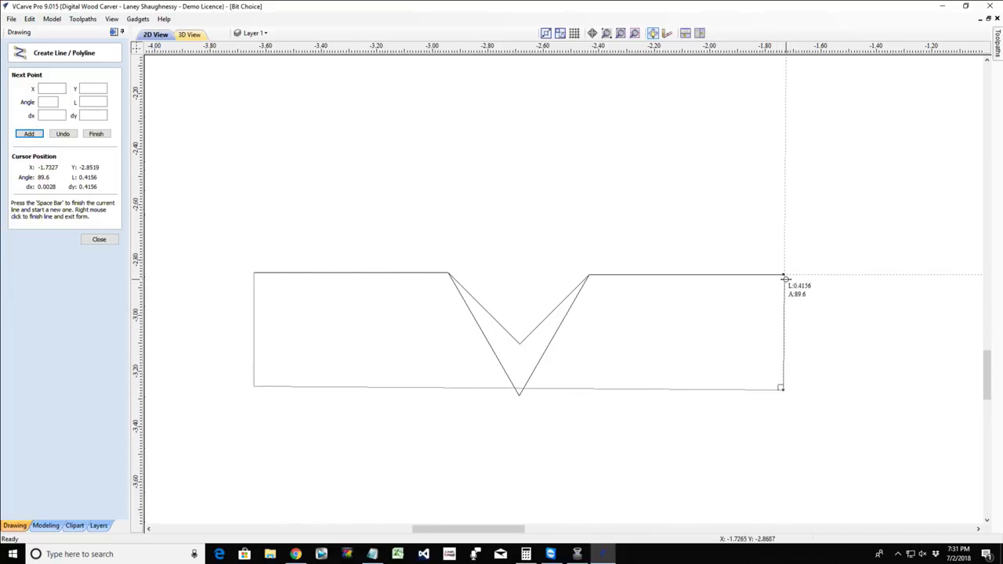
pyautogui.press('space')
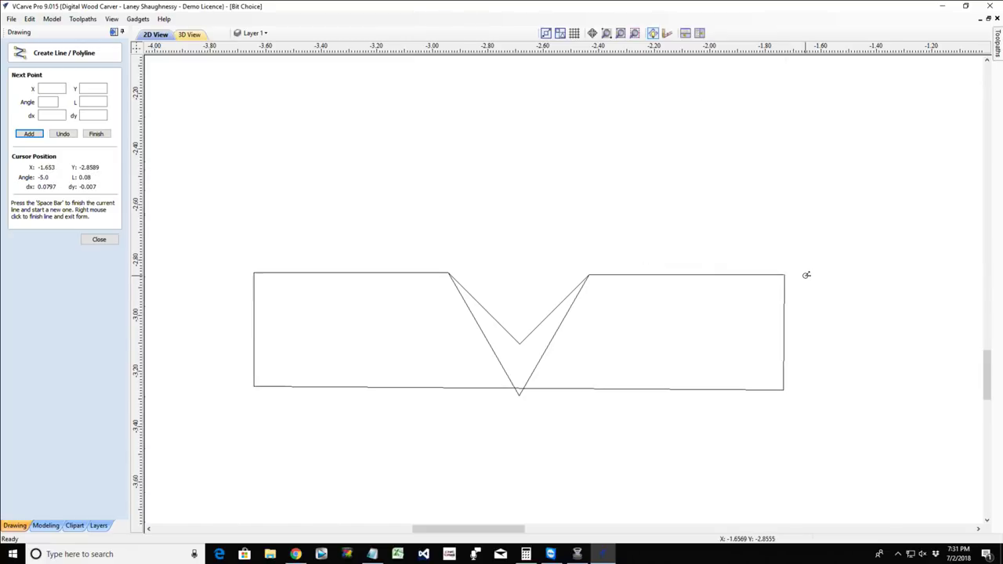
pyautogui.click(99, 239)
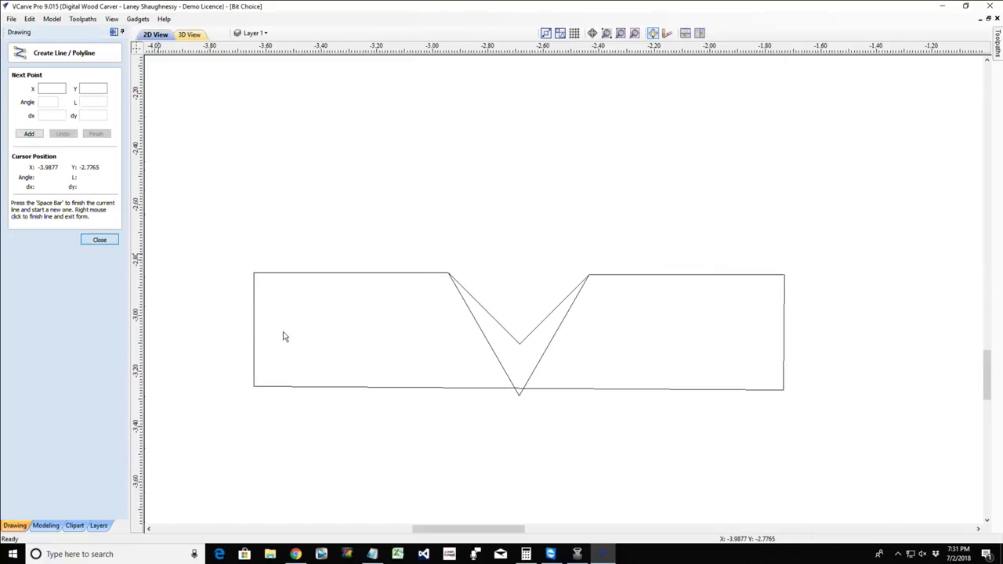
# Select the deep V cut line and zoom in and out around it.
pyautogui.click(421, 275)
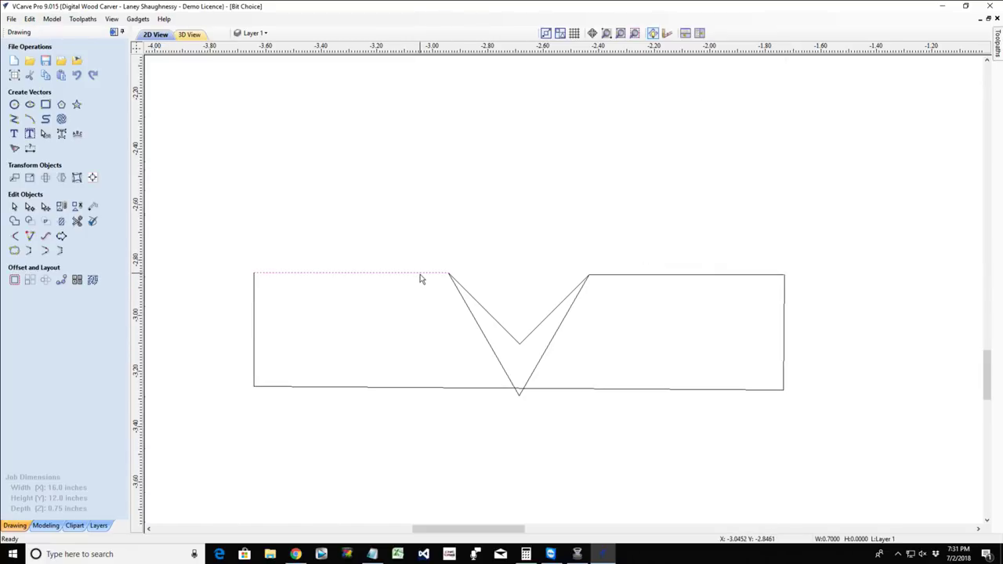
pyautogui.click(465, 306)
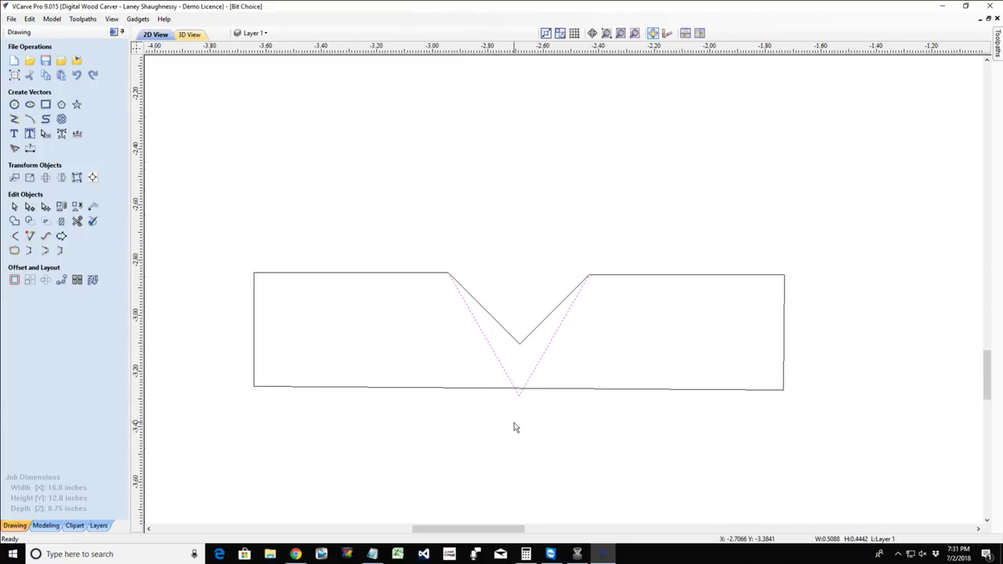
pyautogui.scroll(2, 513, 423)
pyautogui.scroll(4, 524, 376)
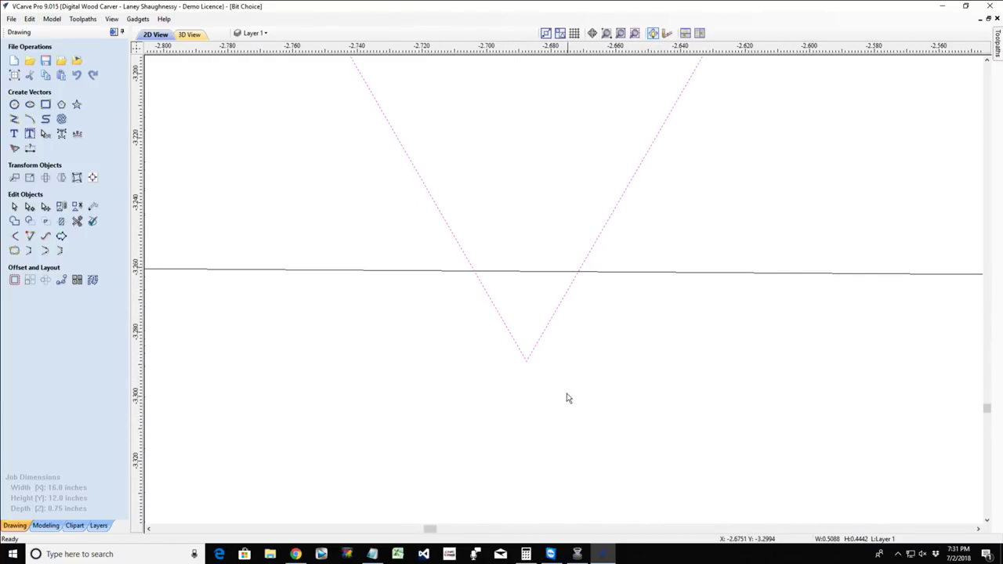
pyautogui.scroll(-1, 560, 392)
pyautogui.scroll(-5, 560, 392)
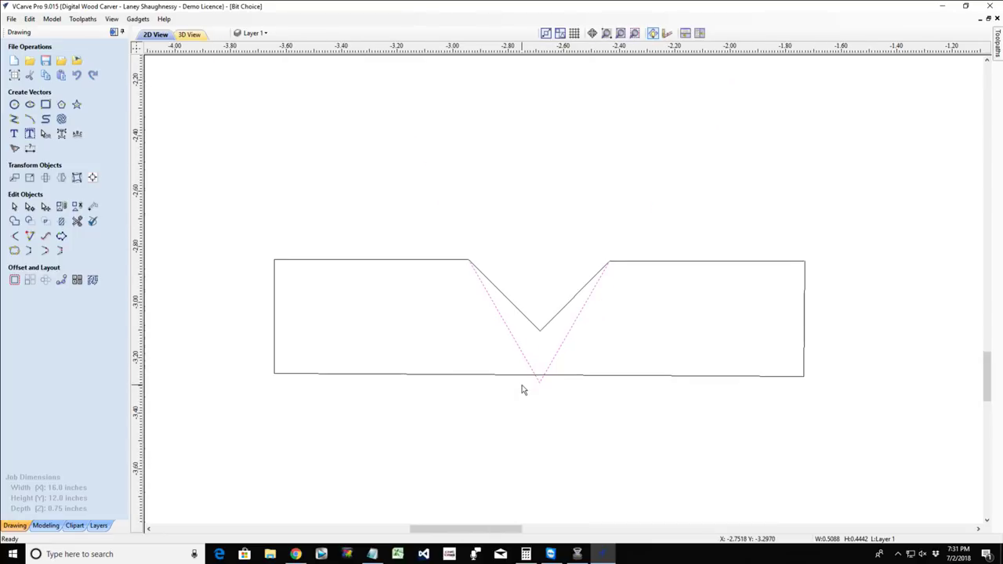
# Check the notched block outline, the deep V and the shallow V by selecting each.
pyautogui.click(475, 375)
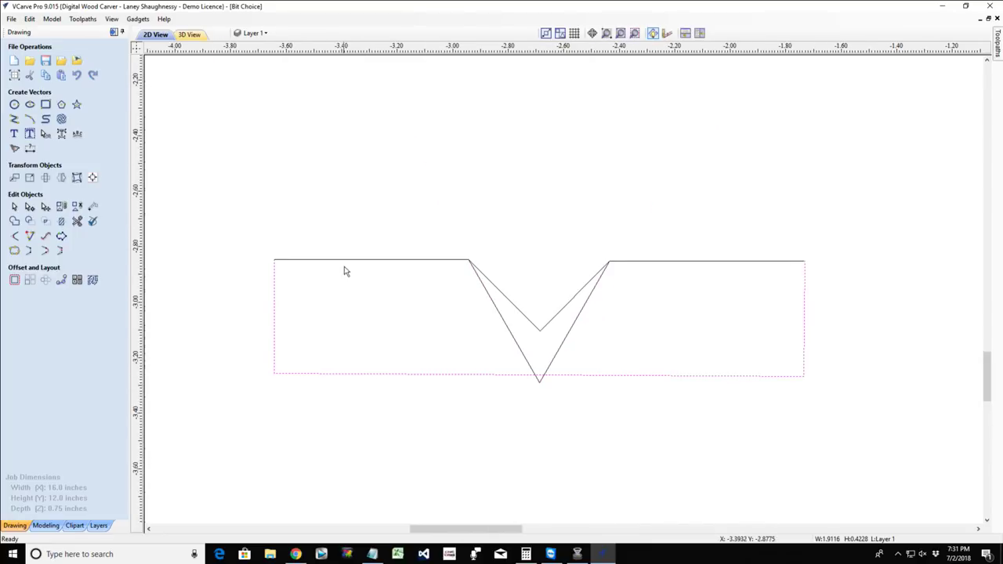
pyautogui.click(501, 318)
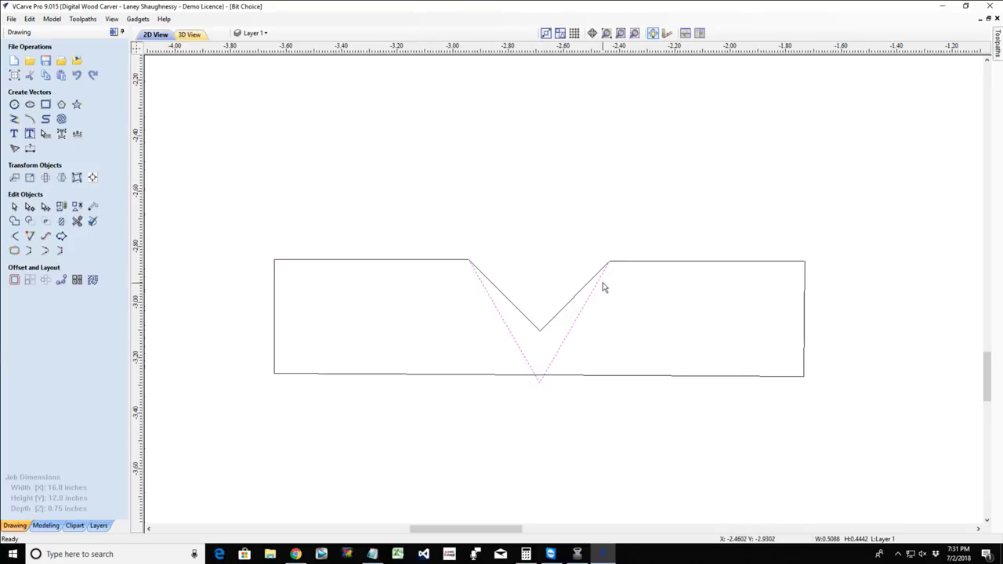
pyautogui.scroll(3, 569, 357)
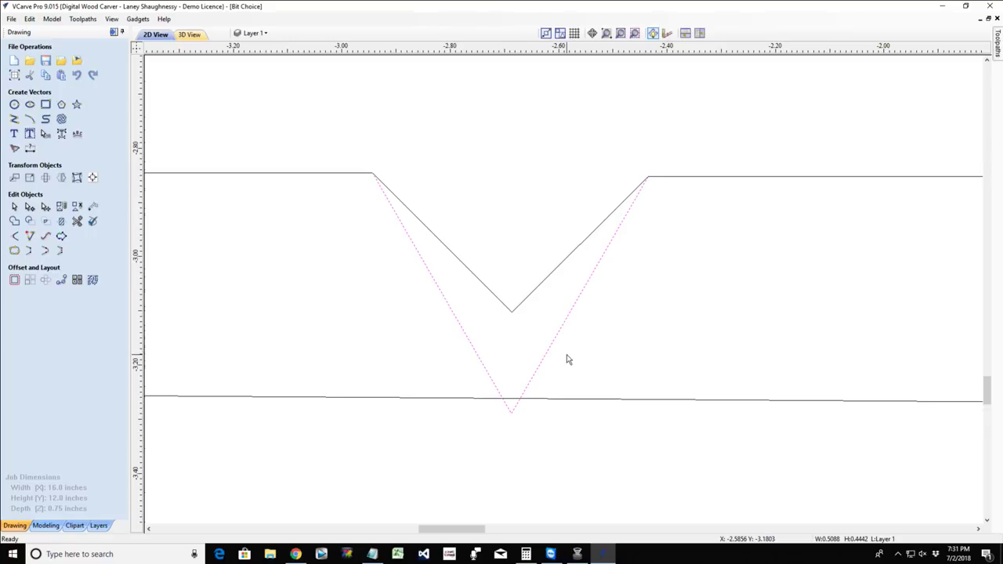
pyautogui.scroll(-2, 568, 359)
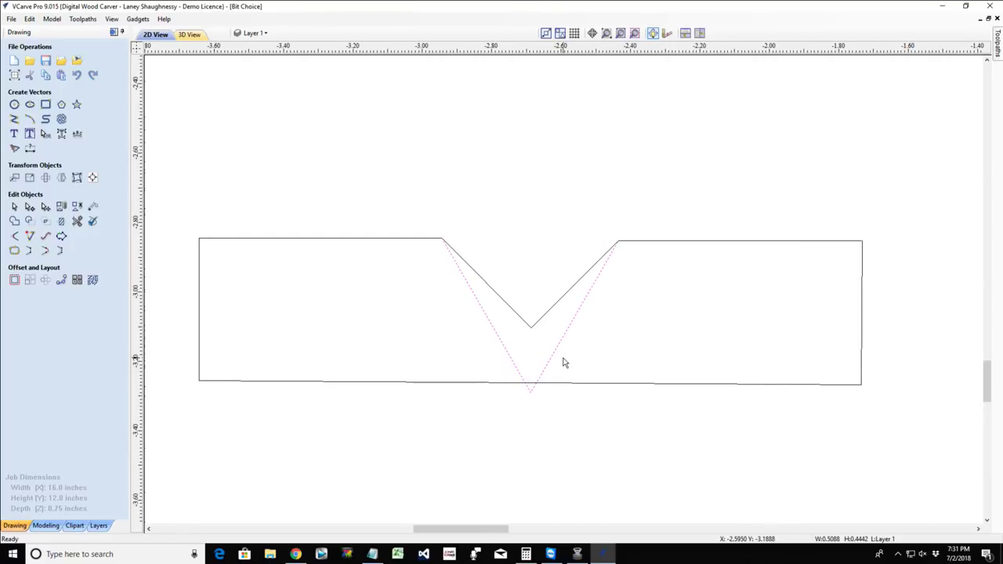
pyautogui.click(513, 314)
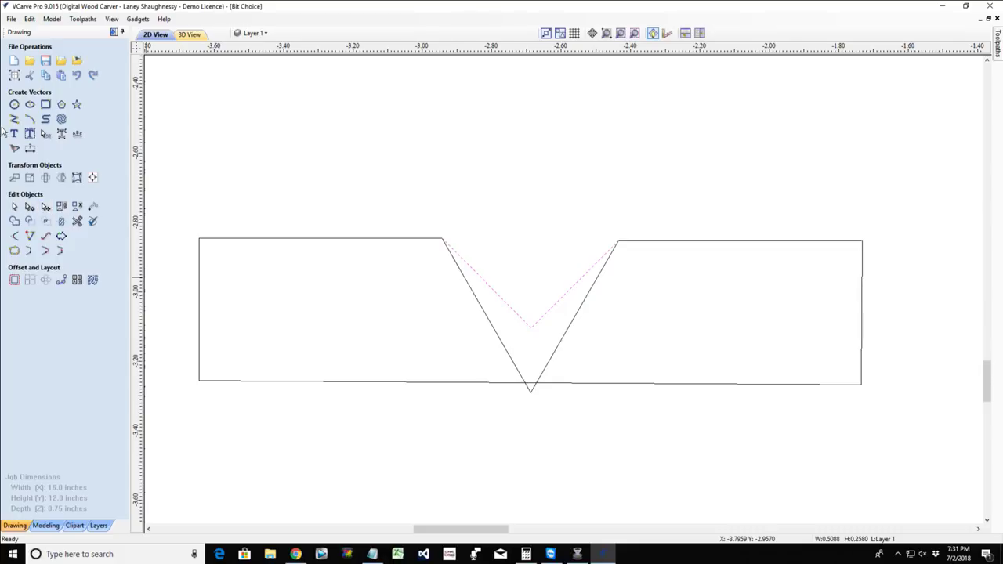
pyautogui.click(15, 121)
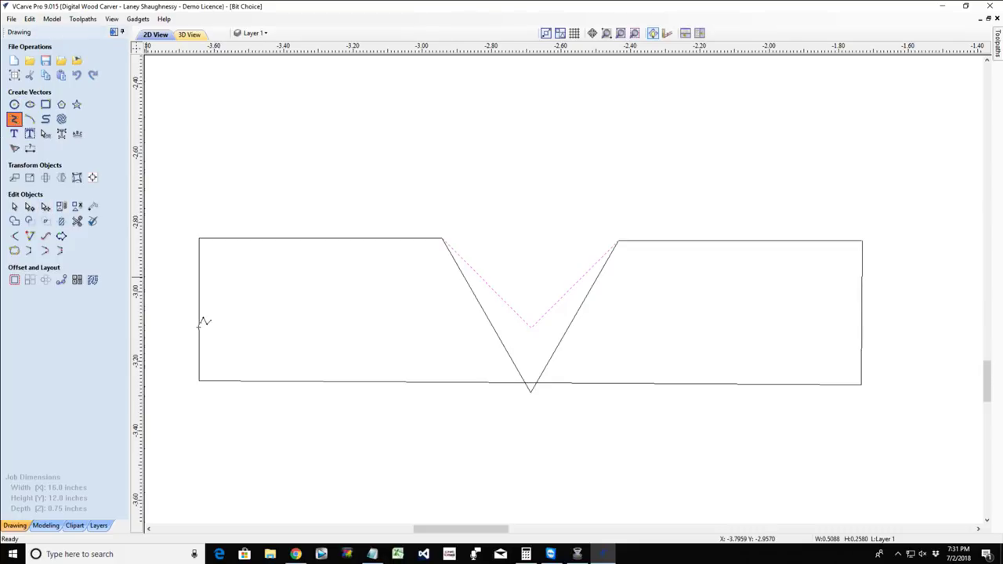
# Draw a horizontal line across the deep V just below the shallow V's tip.
pyautogui.click(466, 338)
pyautogui.click(617, 337)
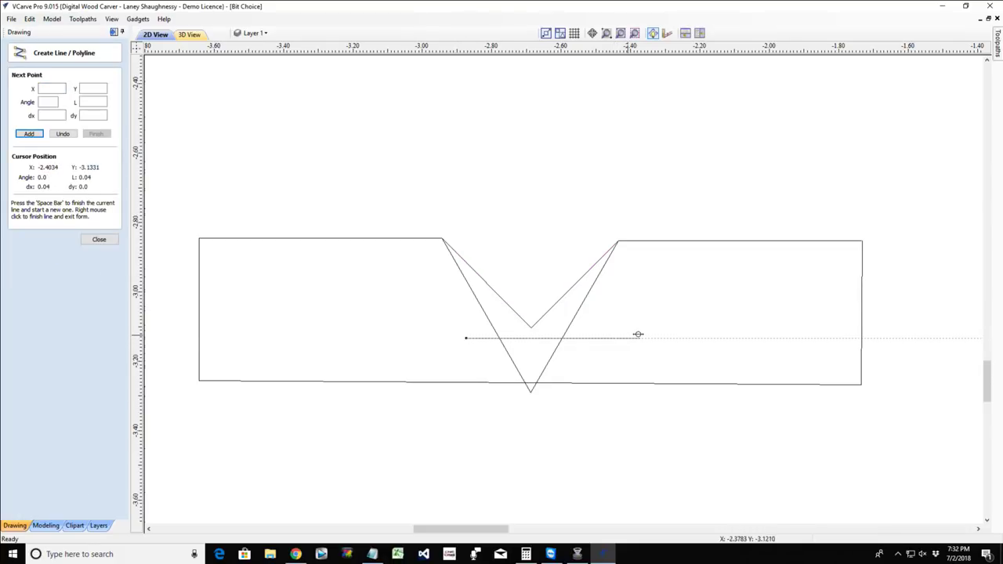
pyautogui.press('space')
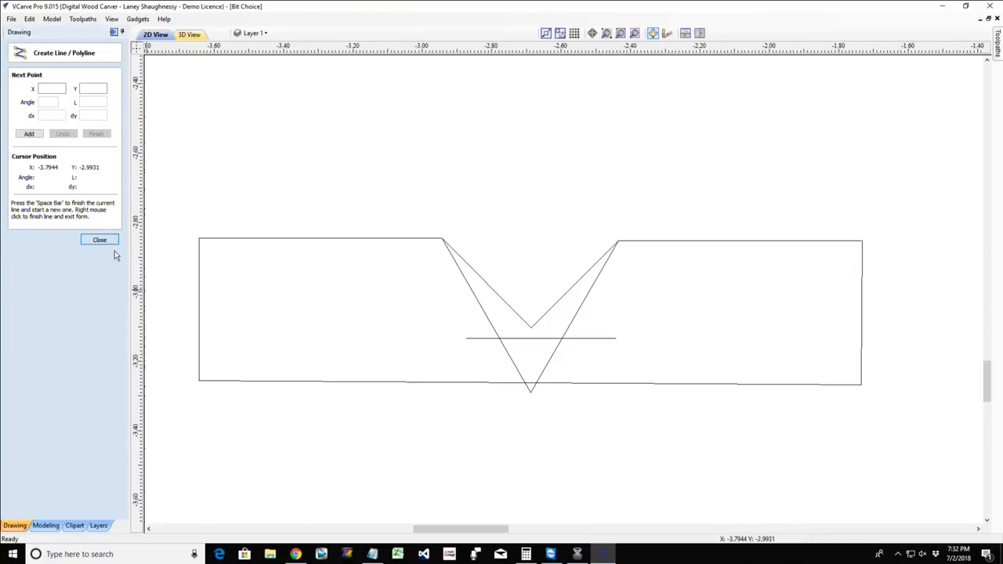
pyautogui.click(94, 242)
pyautogui.scroll(2, 474, 349)
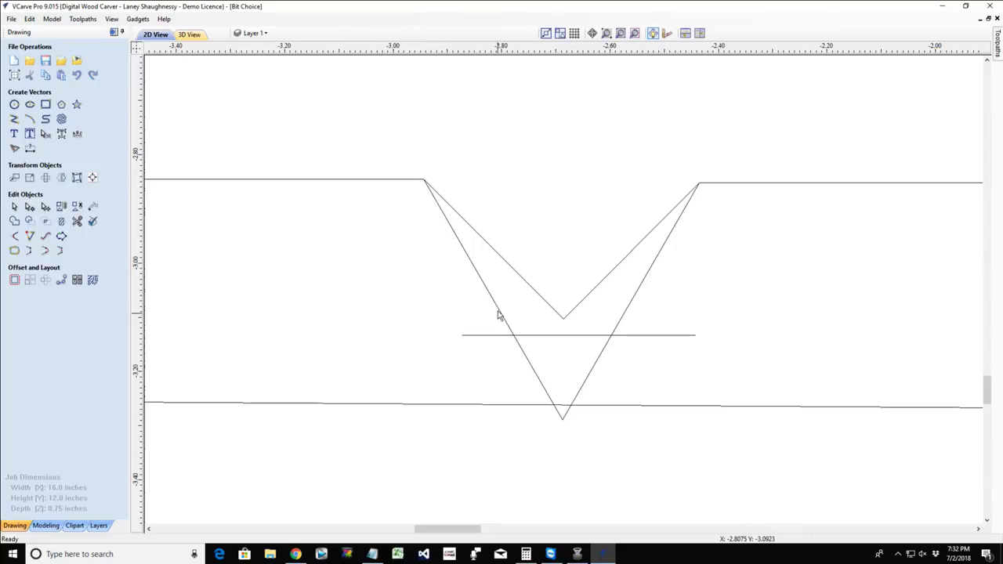
pyautogui.click(529, 336)
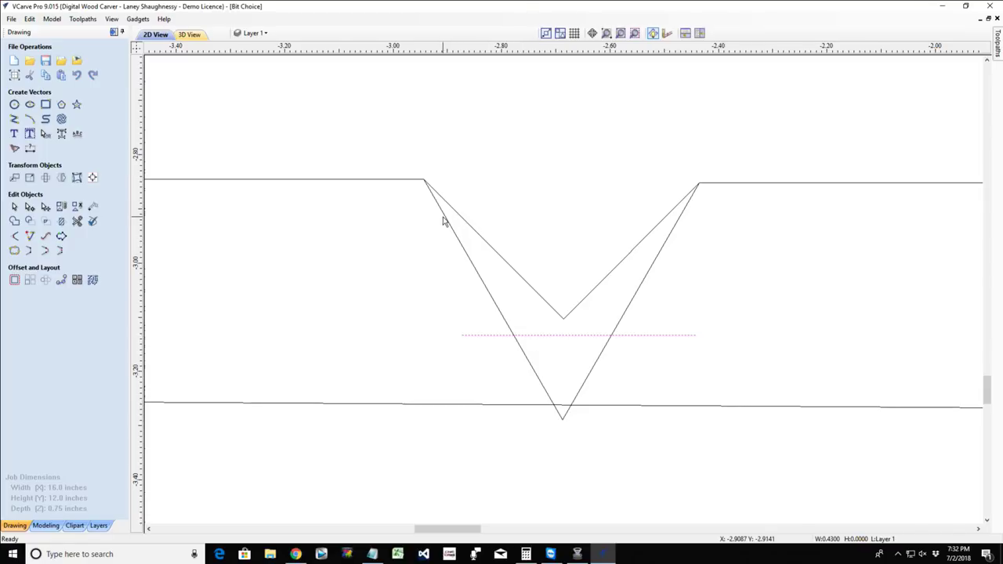
pyautogui.click(530, 368)
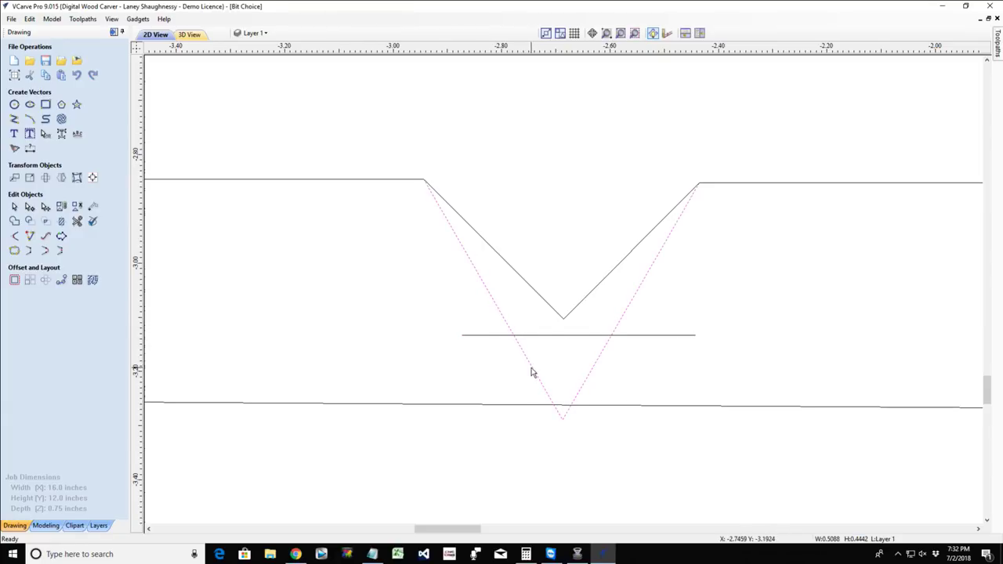
pyautogui.click(531, 335)
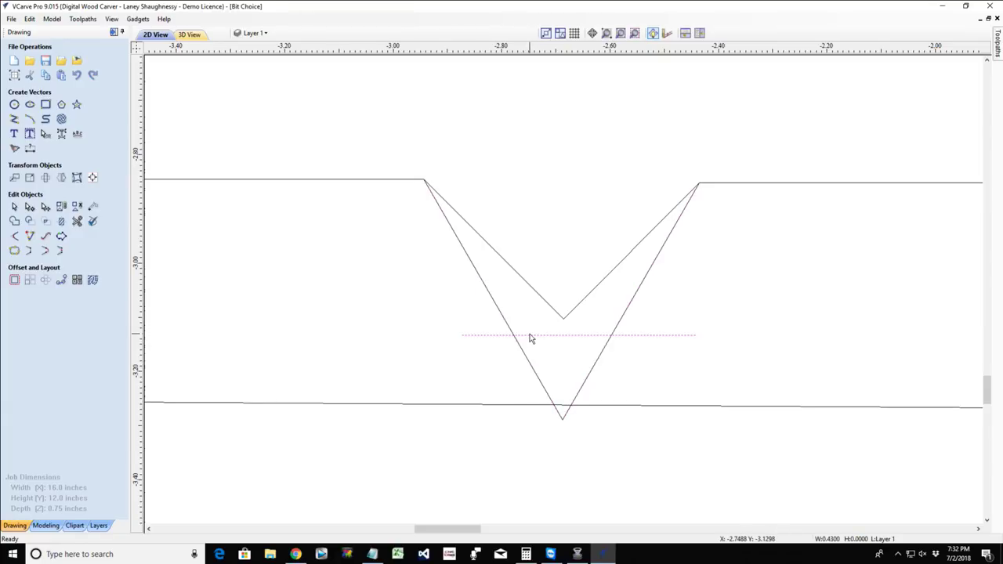
# Trim away the deep V's tip legs and both overhanging ends of the horizontal line.
pyautogui.click(76, 221)
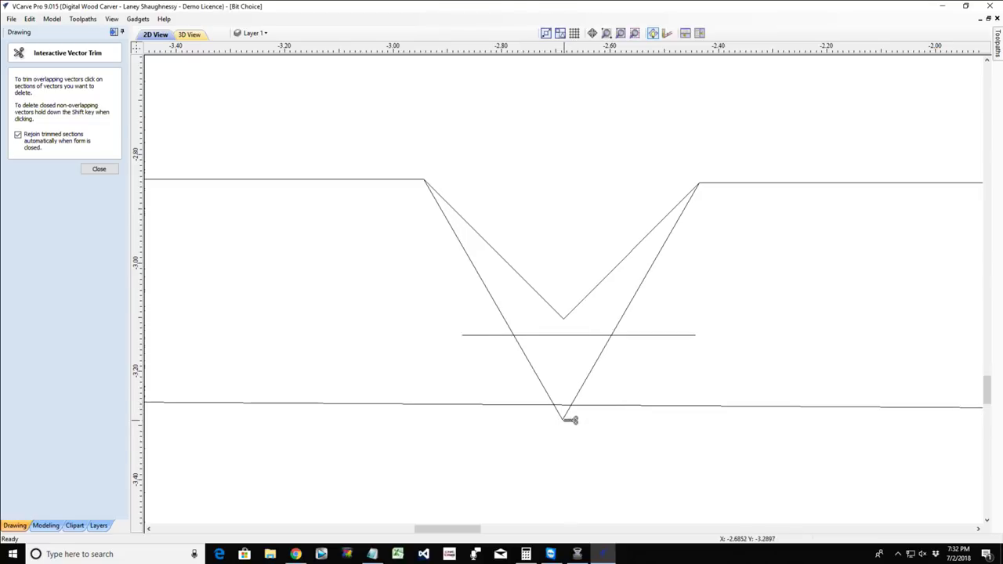
pyautogui.click(543, 385)
pyautogui.click(588, 375)
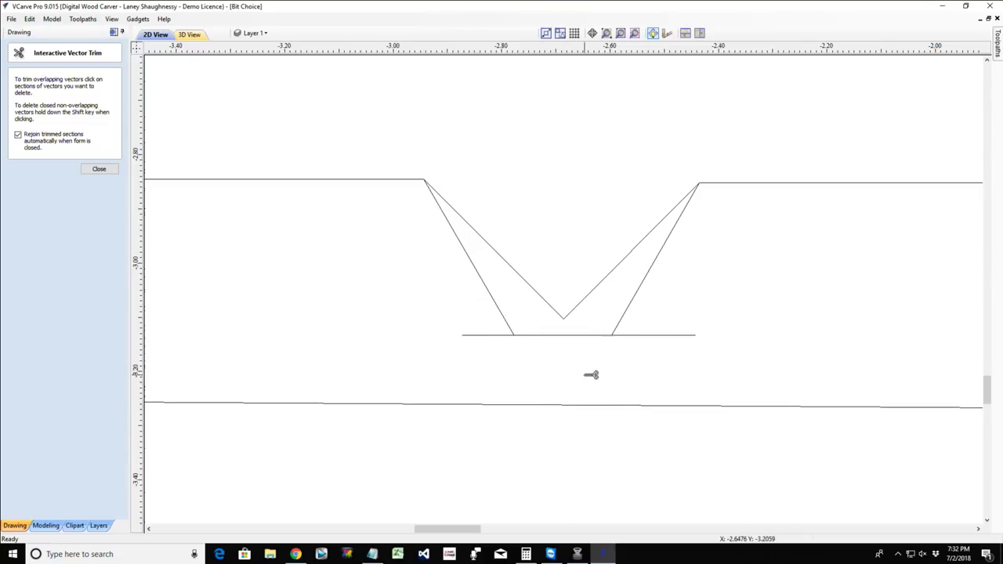
pyautogui.click(683, 335)
pyautogui.click(478, 336)
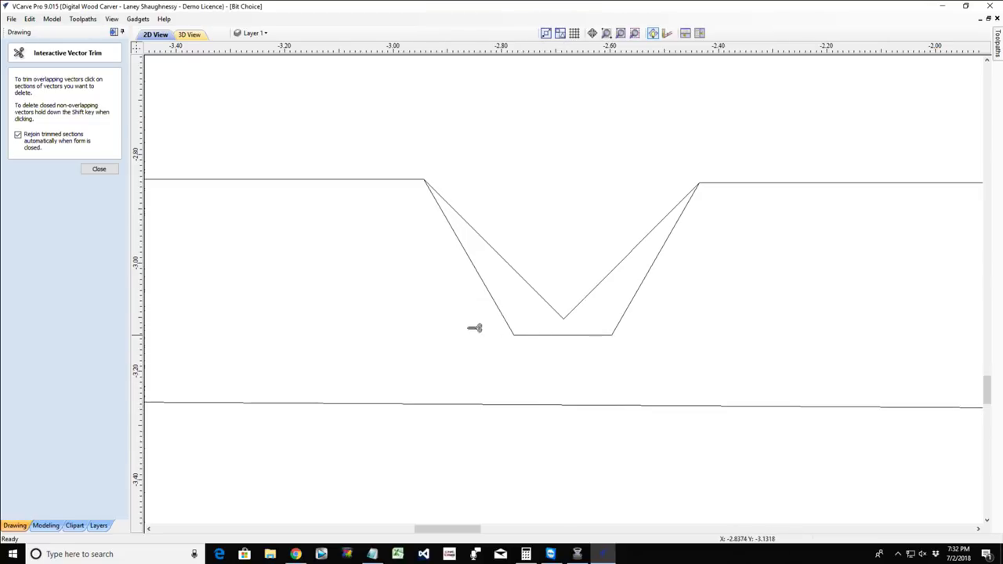
pyautogui.click(89, 169)
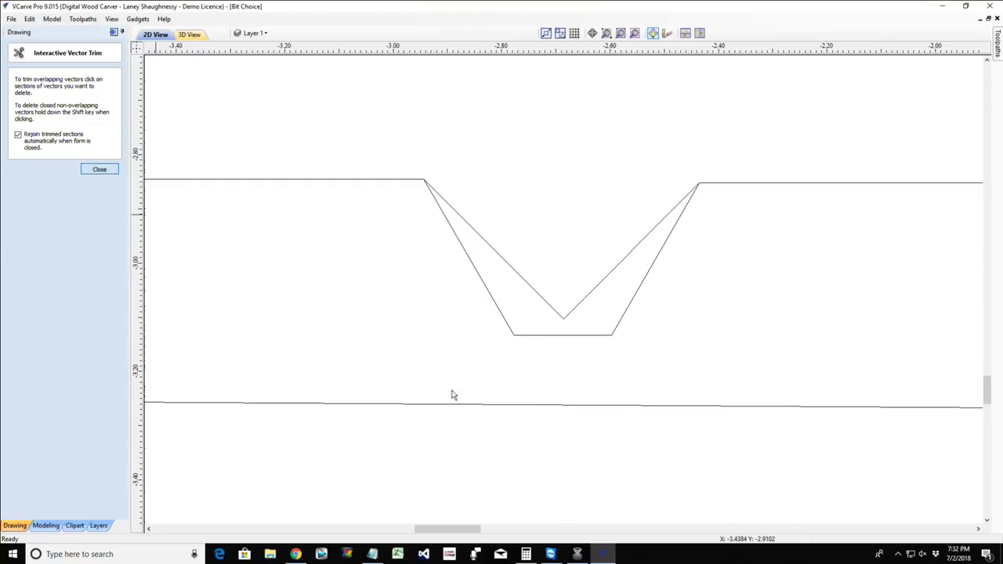
pyautogui.click(575, 337)
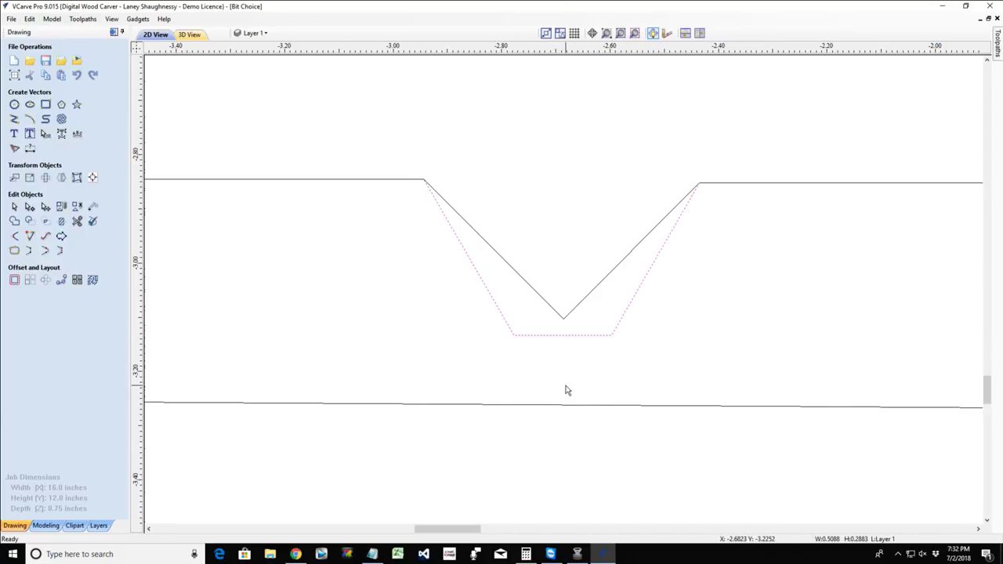
pyautogui.scroll(1, 567, 389)
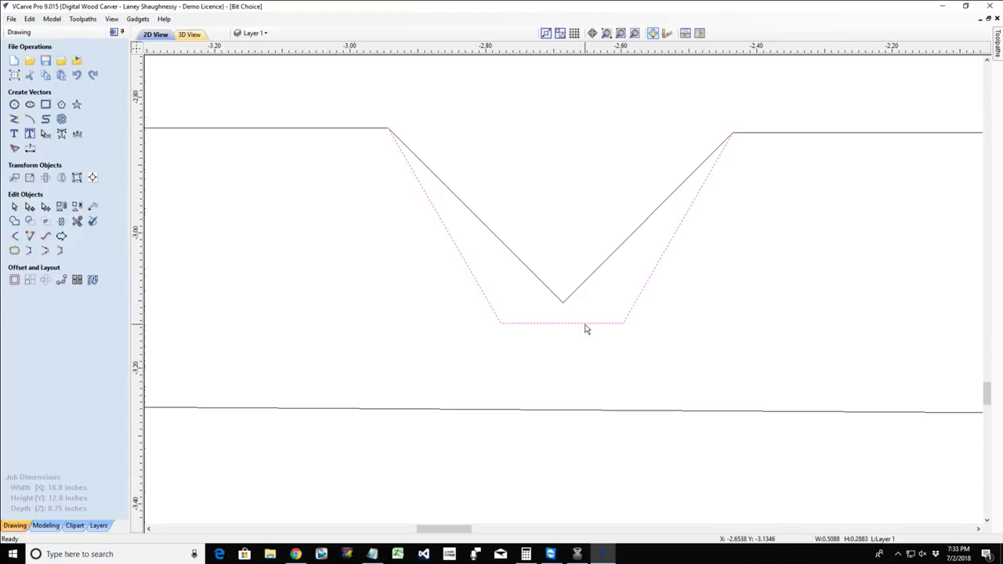
# Draw a narrow upright rectangle beside the notch's left slope and move it toward the groove.
pyautogui.click(45, 104)
pyautogui.moveTo(471, 141); pyautogui.dragTo(492, 251)
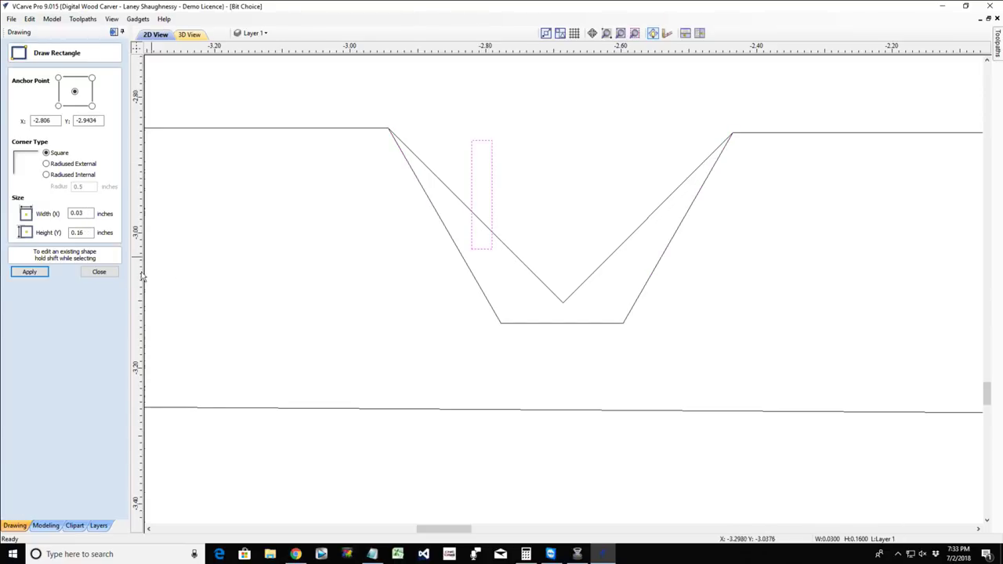
pyautogui.press('Escape')
pyautogui.click(477, 249)
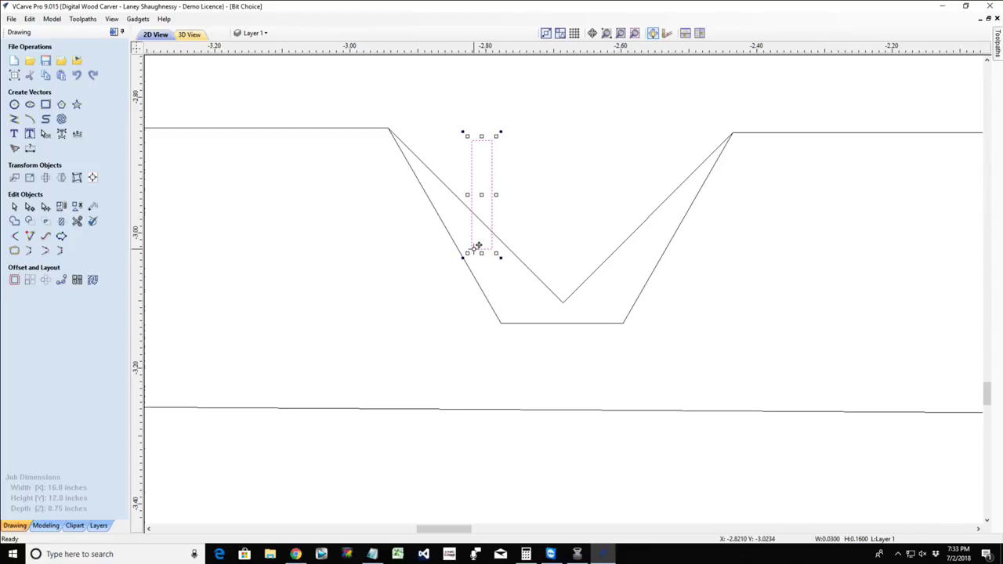
pyautogui.moveTo(479, 249); pyautogui.dragTo(502, 205)
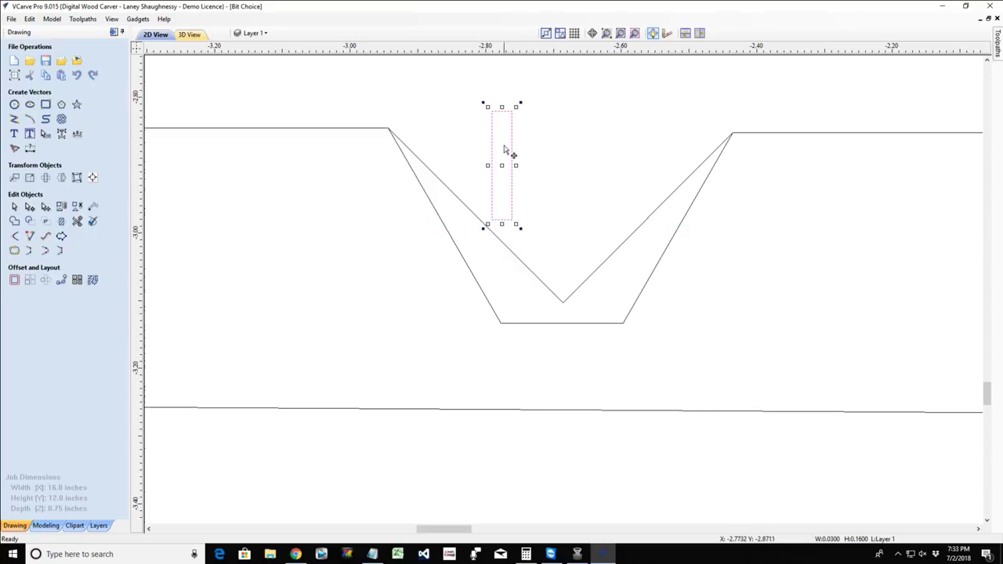
# Resize and reposition the rectangle with its handles, then delete it.
pyautogui.moveTo(520, 166); pyautogui.dragTo(711, 191)
pyautogui.moveTo(605, 110); pyautogui.dragTo(603, 4)
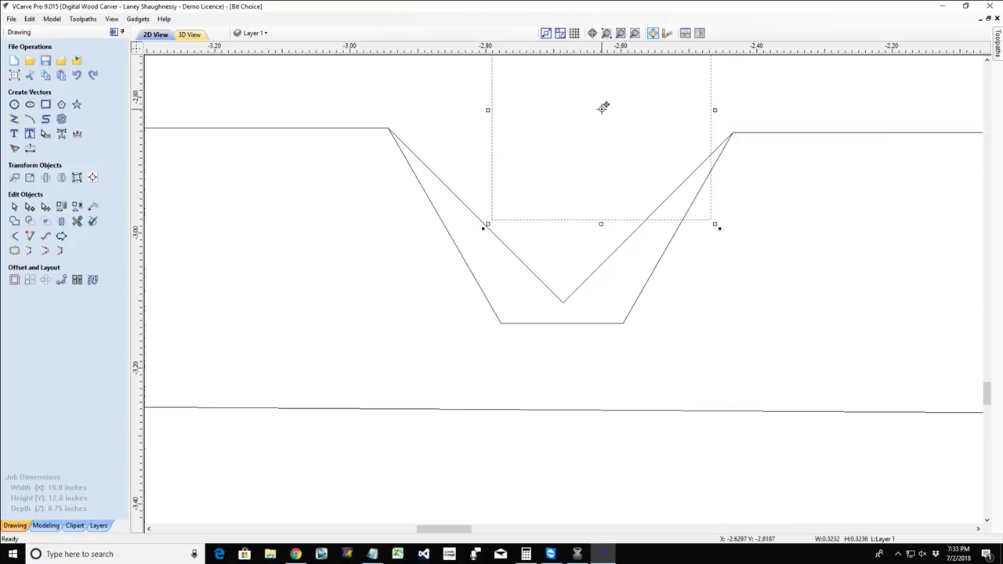
pyautogui.moveTo(585, 218); pyautogui.dragTo(578, 190)
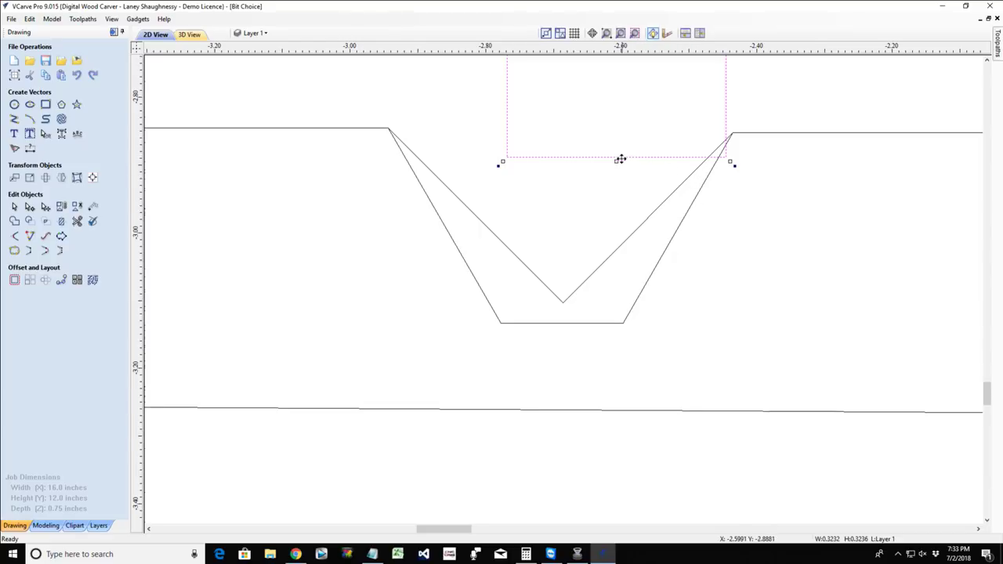
pyautogui.scroll(-3, 620, 161)
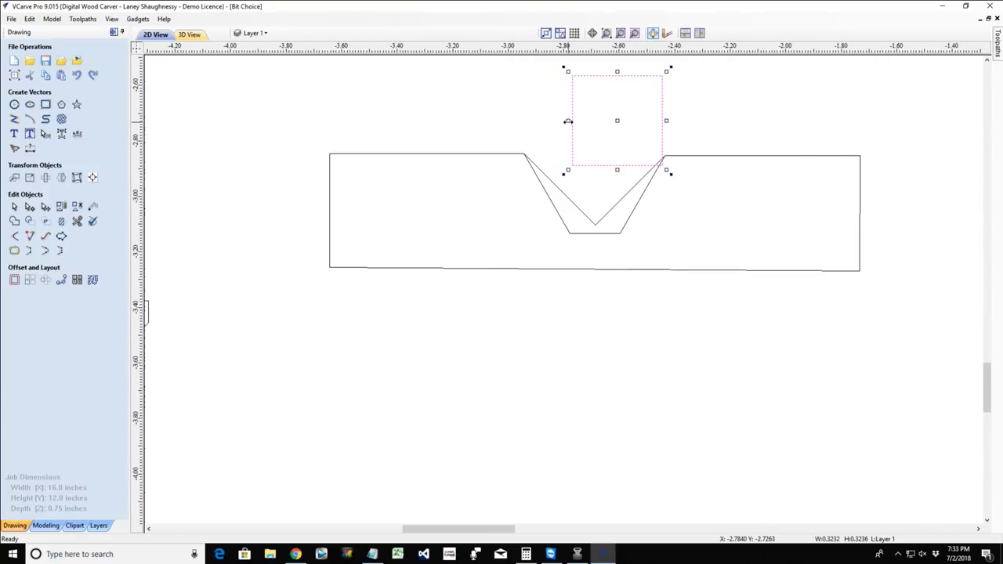
pyautogui.moveTo(568, 122); pyautogui.dragTo(621, 127)
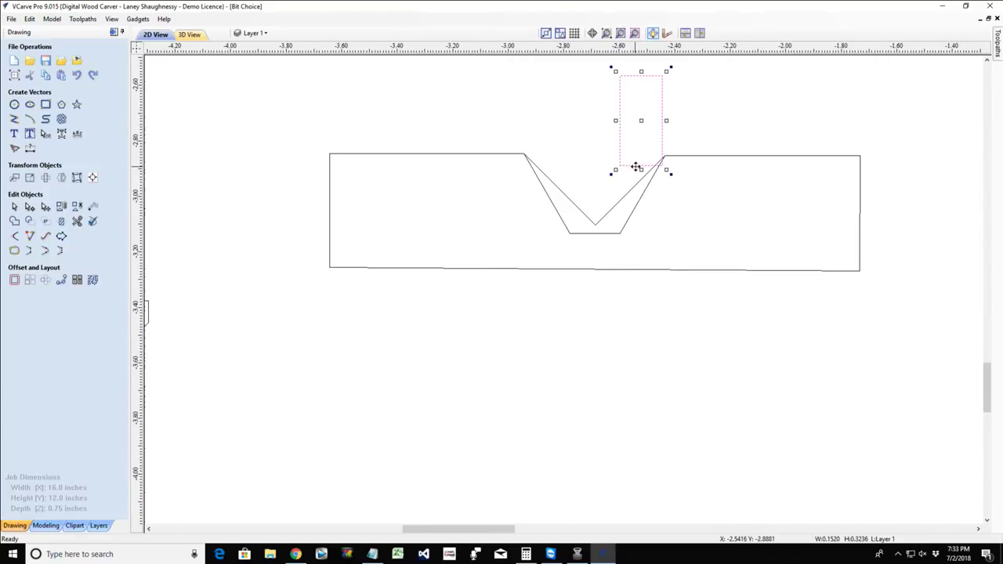
pyautogui.moveTo(635, 168); pyautogui.dragTo(474, 133)
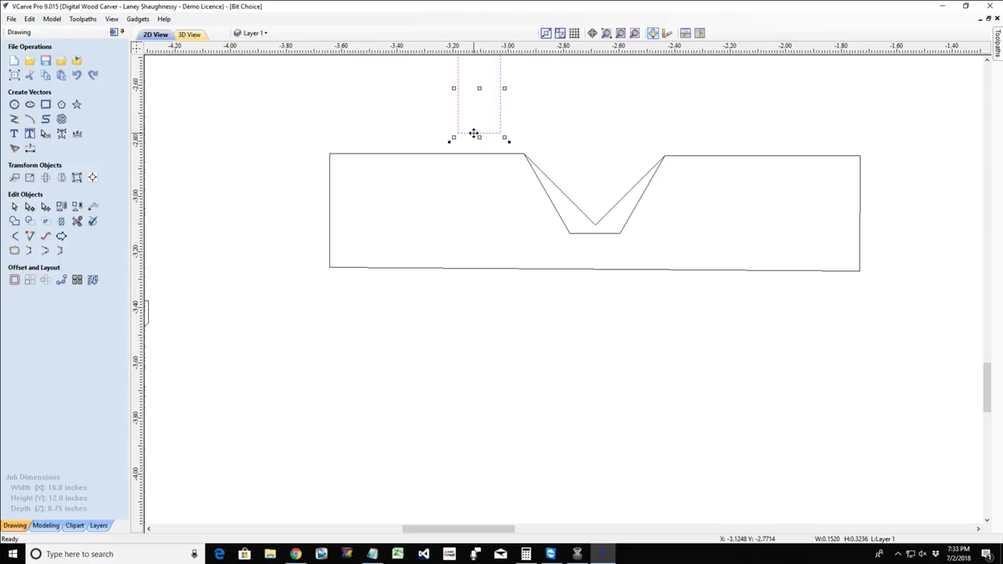
pyautogui.press('Delete')
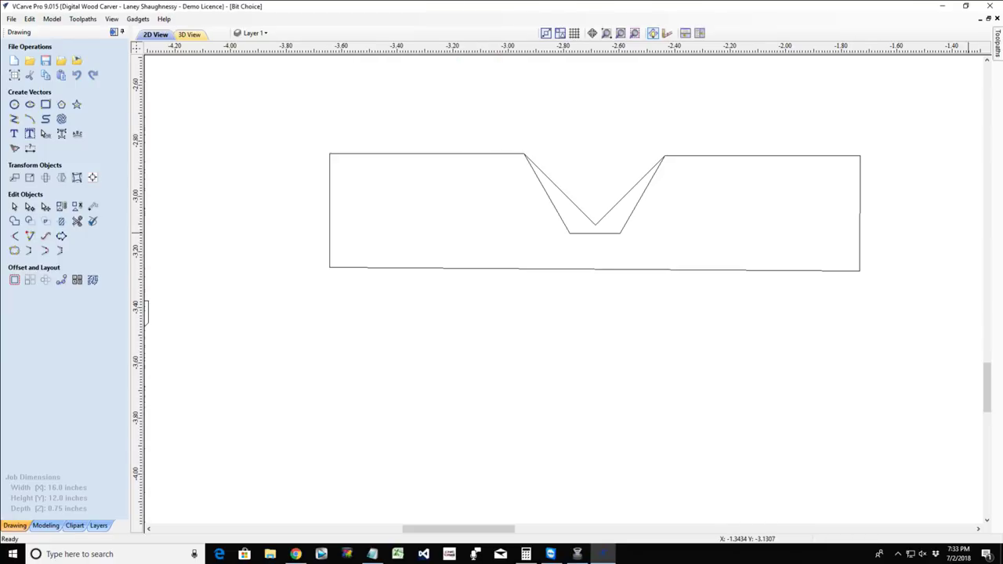
# Select the horizontal depth line, the shallow V and the deep V outline to check them.
pyautogui.scroll(2, 568, 217)
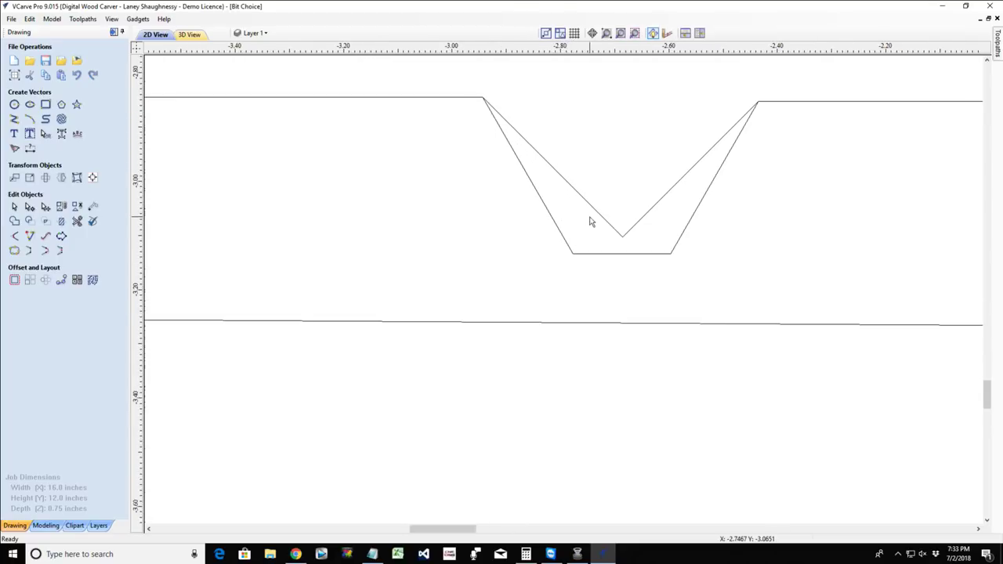
pyautogui.scroll(1, 591, 222)
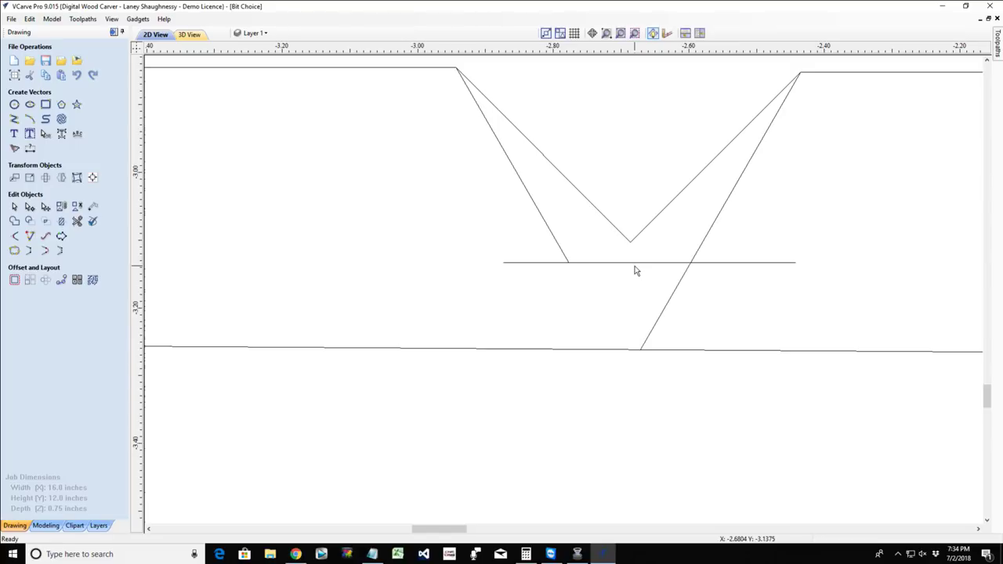
pyautogui.click(591, 264)
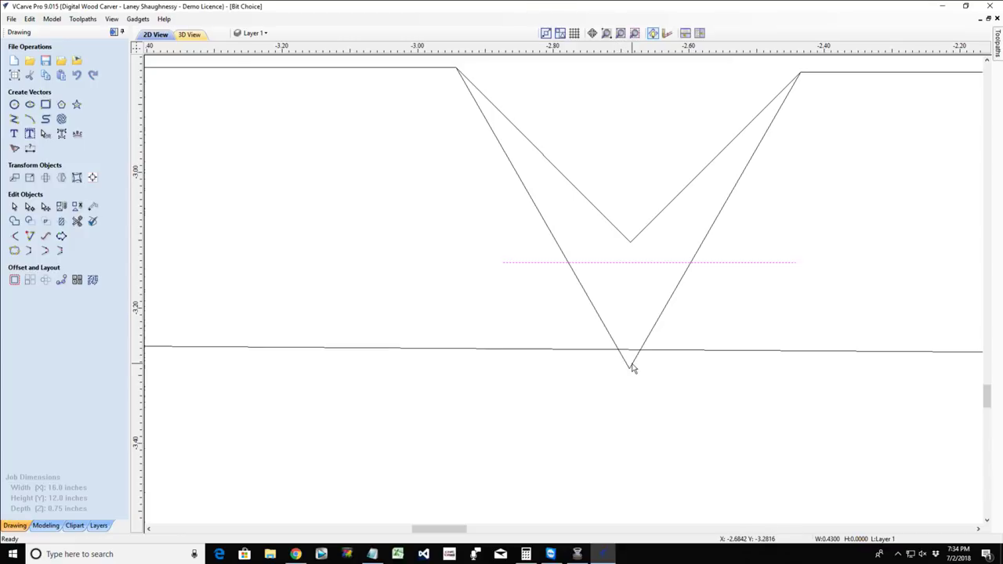
pyautogui.click(612, 224)
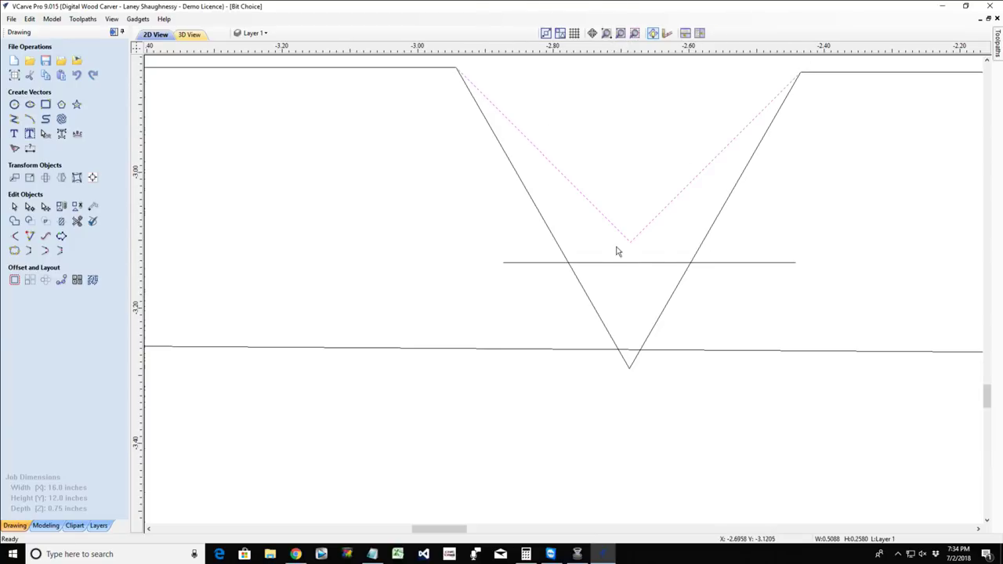
pyautogui.scroll(-1, 623, 249)
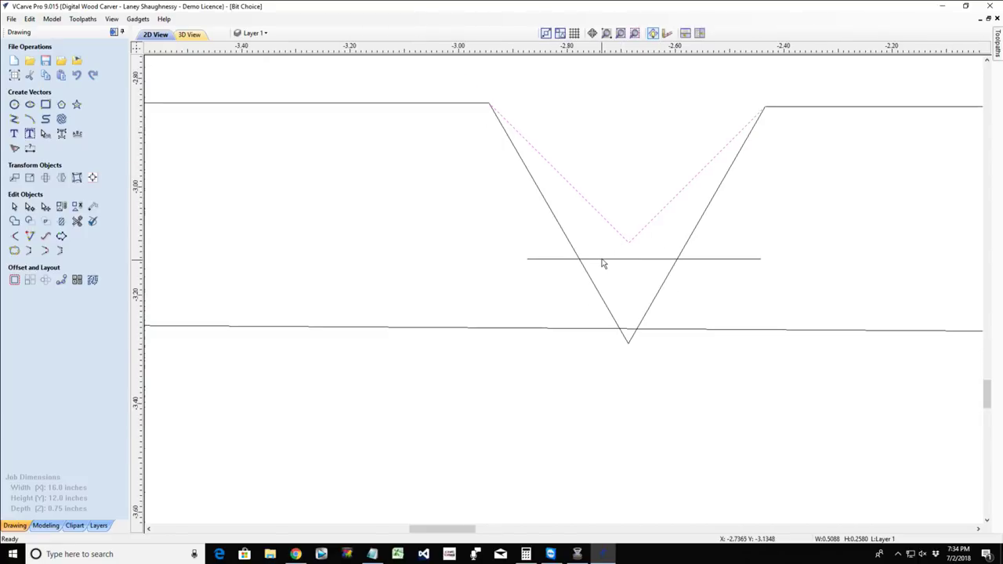
pyautogui.click(540, 194)
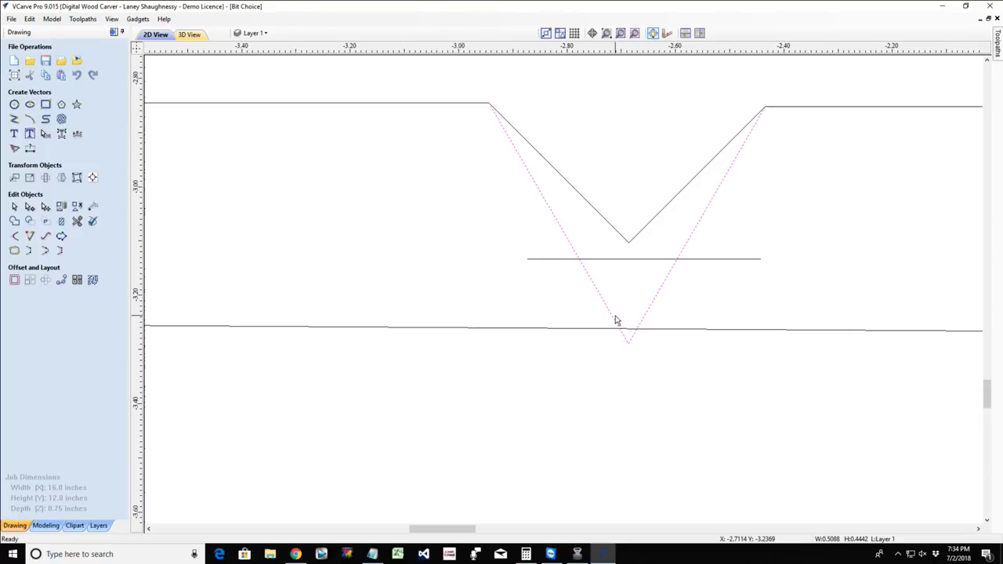
pyautogui.click(617, 231)
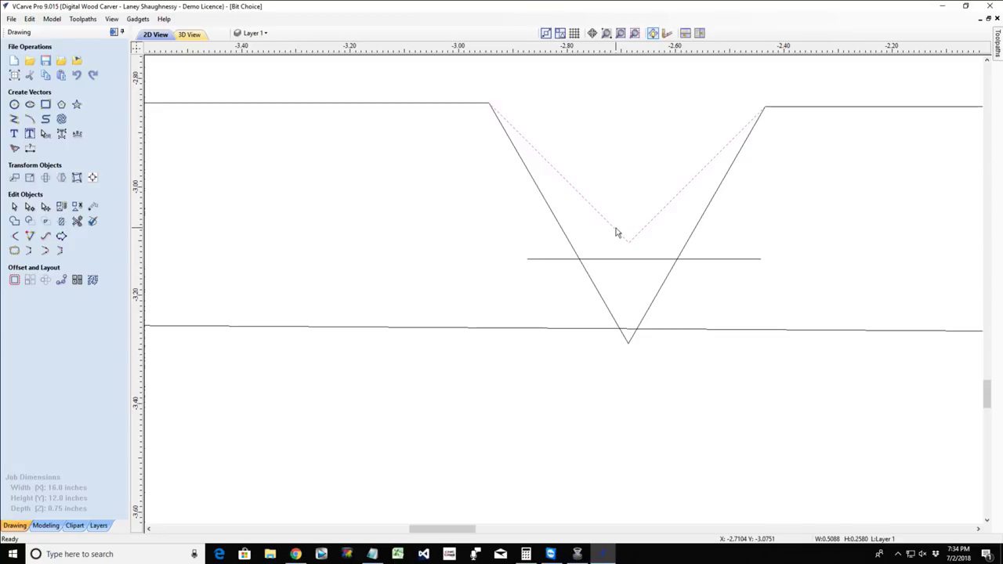
pyautogui.click(594, 289)
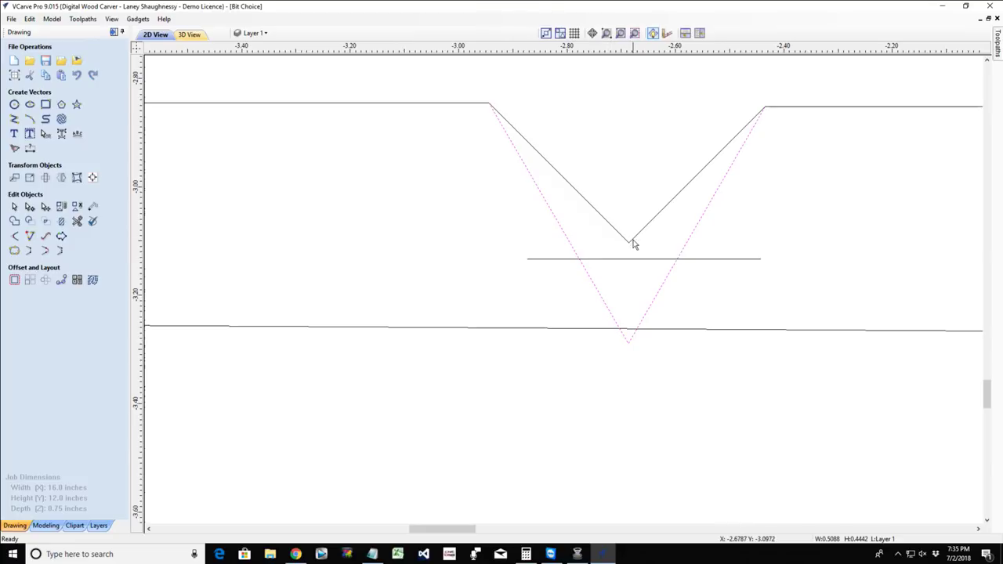
pyautogui.click(610, 259)
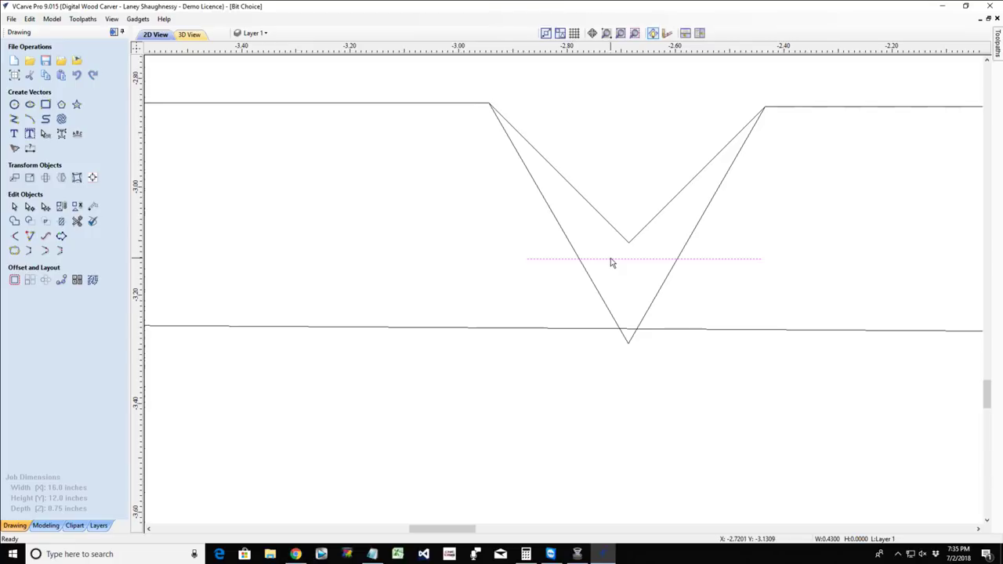
pyautogui.click(596, 290)
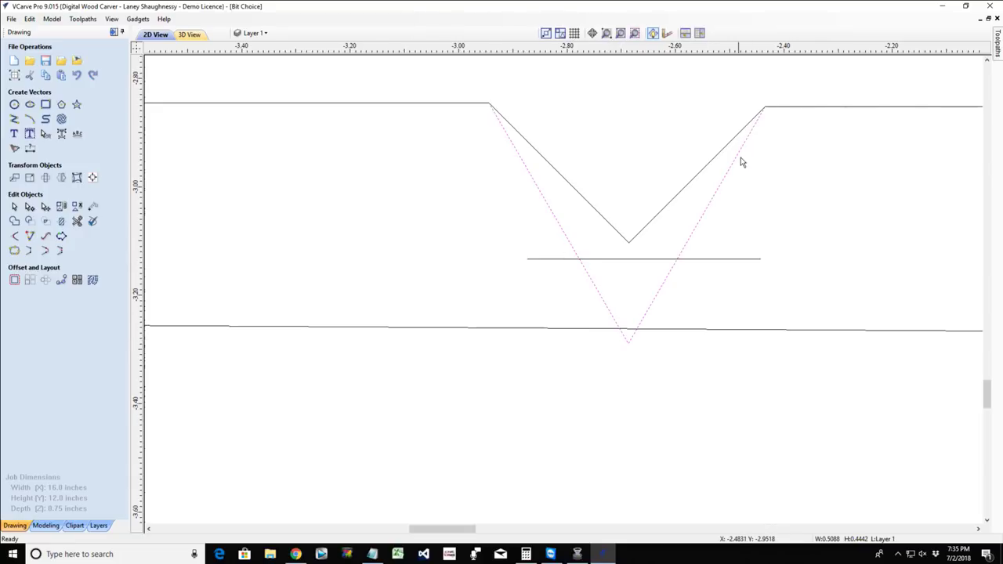
# Select the top surface lines and bottom edge, nudging the top-right line left.
pyautogui.click(602, 90)
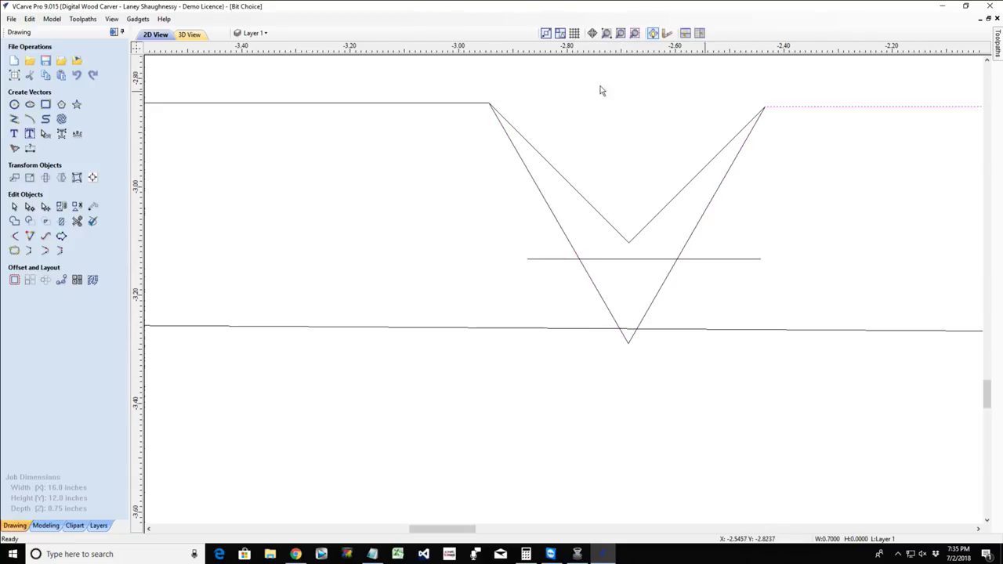
pyautogui.click(433, 103)
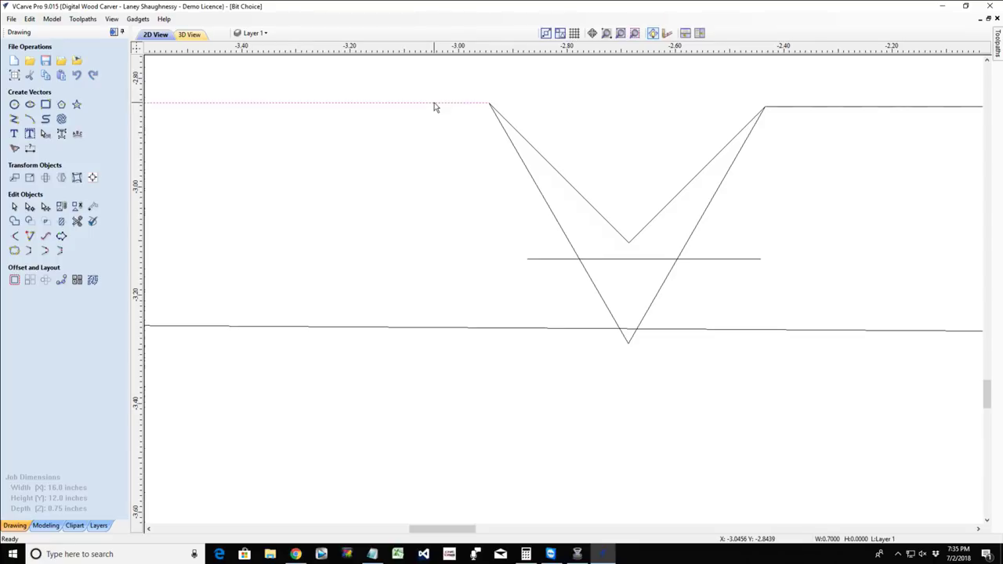
pyautogui.click(785, 109)
pyautogui.click(600, 329)
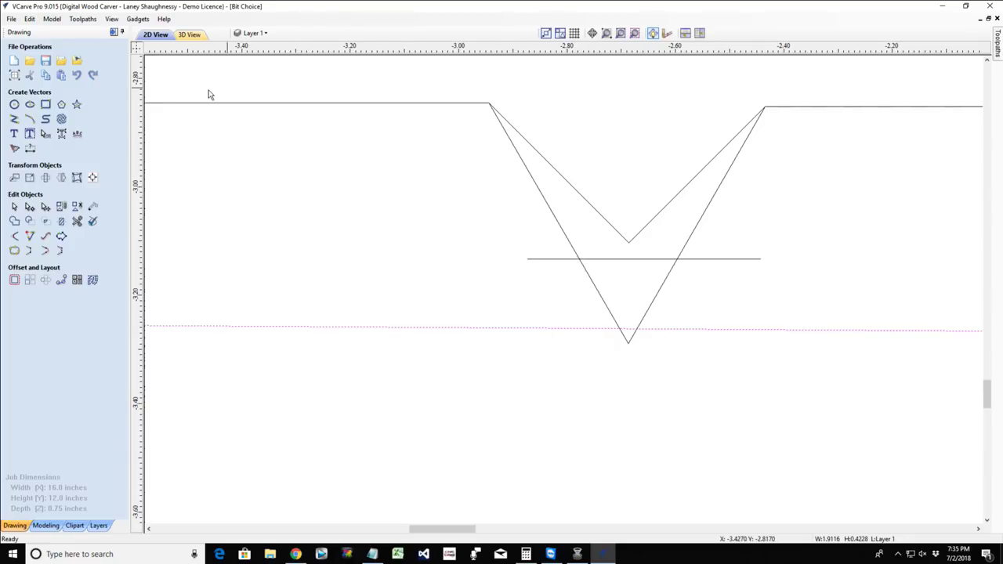
pyautogui.click(333, 106)
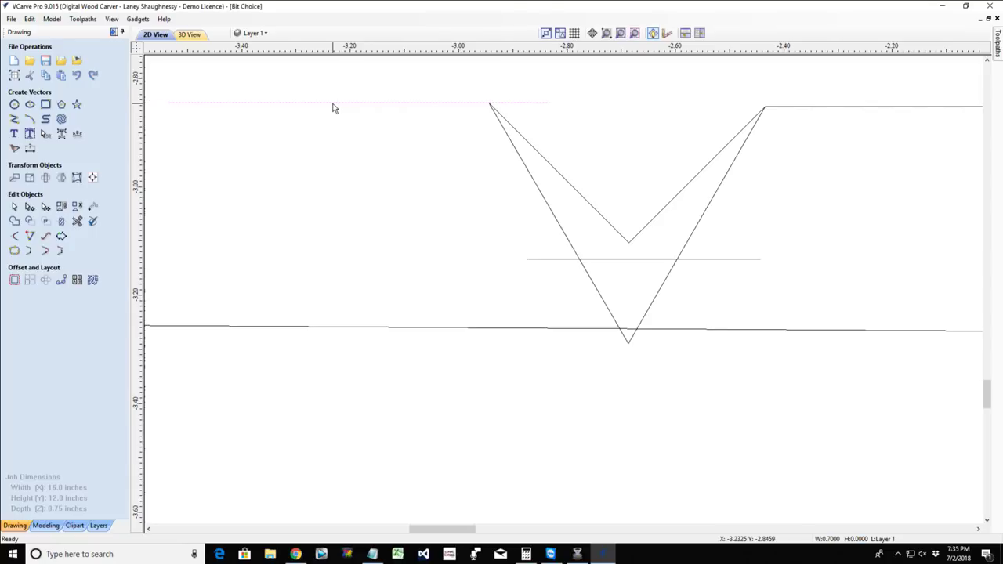
pyautogui.click(808, 107)
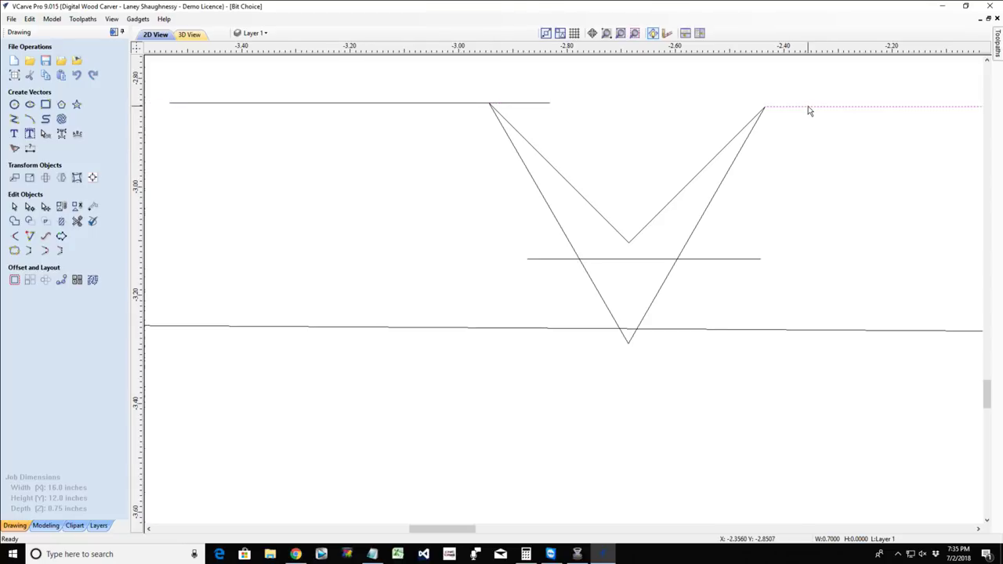
pyautogui.press('Left')
pyautogui.press('Left')
pyautogui.press('Left')
pyautogui.press('Left')
# Cancel the stray rectangle, then box-select both V outlines and the depth line and delete them.
pyautogui.press('r')
pyautogui.moveTo(593, 285); pyautogui.dragTo(595, 283)
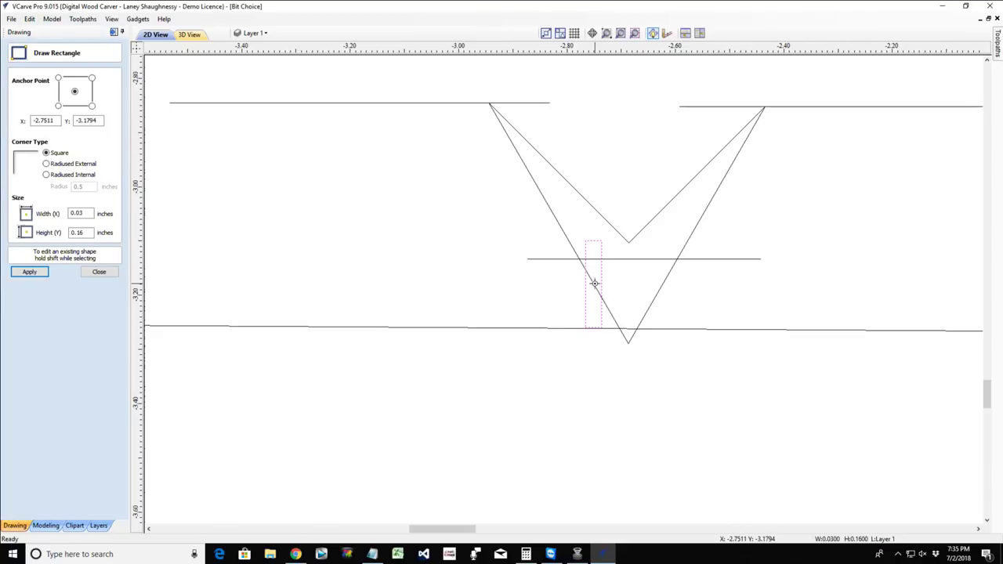
pyautogui.rightClick(594, 284)
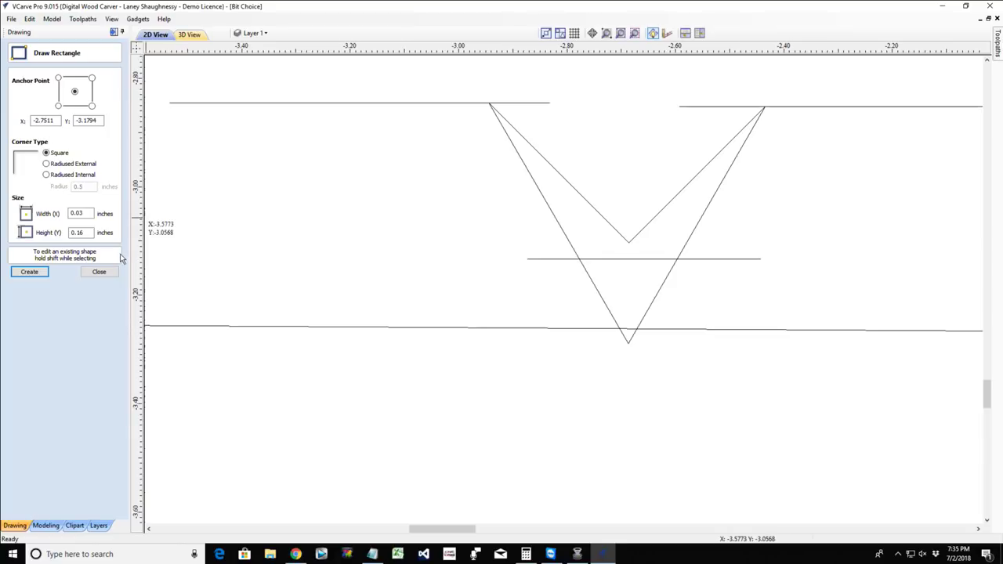
pyautogui.click(100, 271)
pyautogui.moveTo(721, 324); pyautogui.dragTo(551, 156)
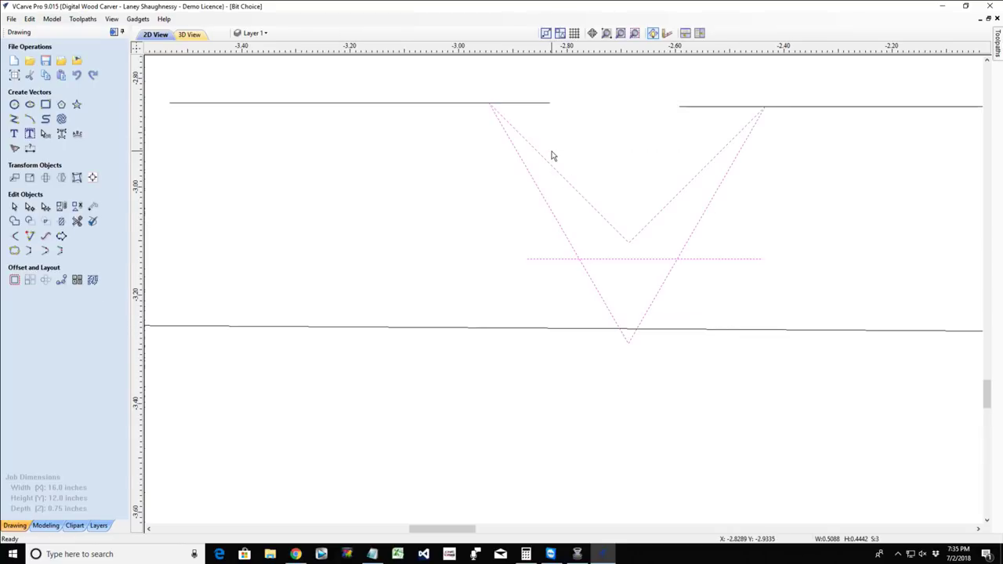
pyautogui.press('Delete')
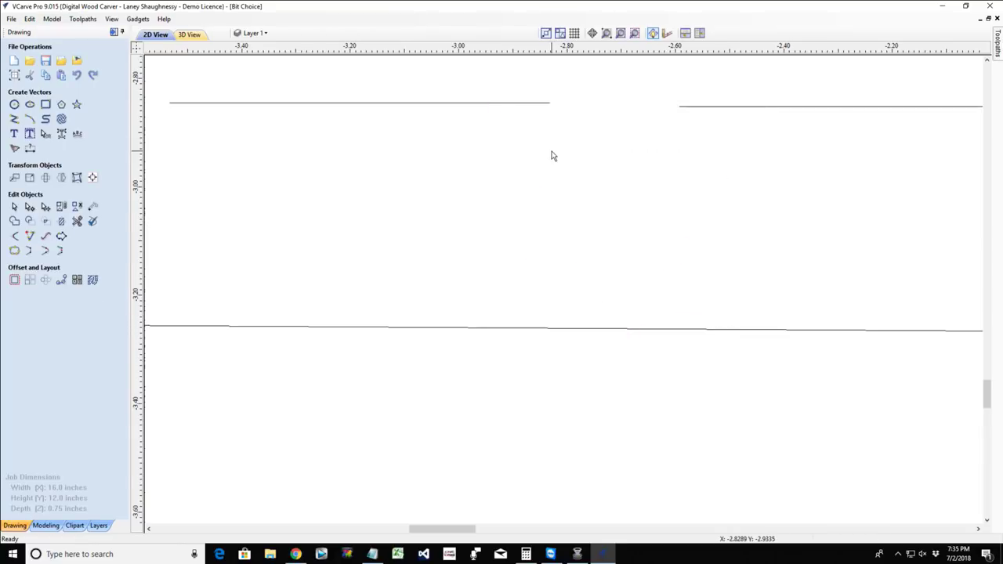
# Draw the V's left profile from the top-left line's end: a 60° slope, then a short 40° segment.
pyautogui.click(19, 121)
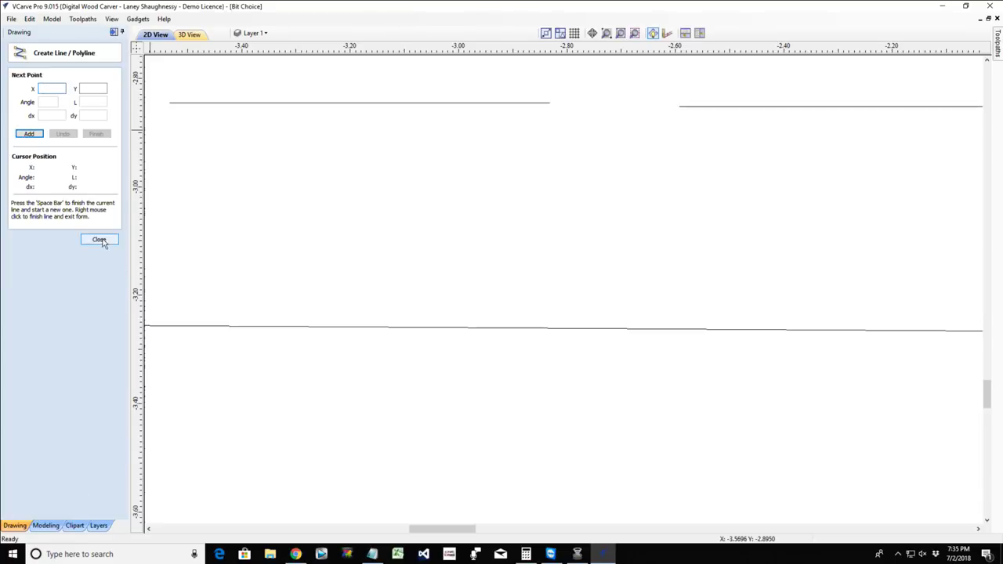
pyautogui.click(99, 239)
pyautogui.click(18, 121)
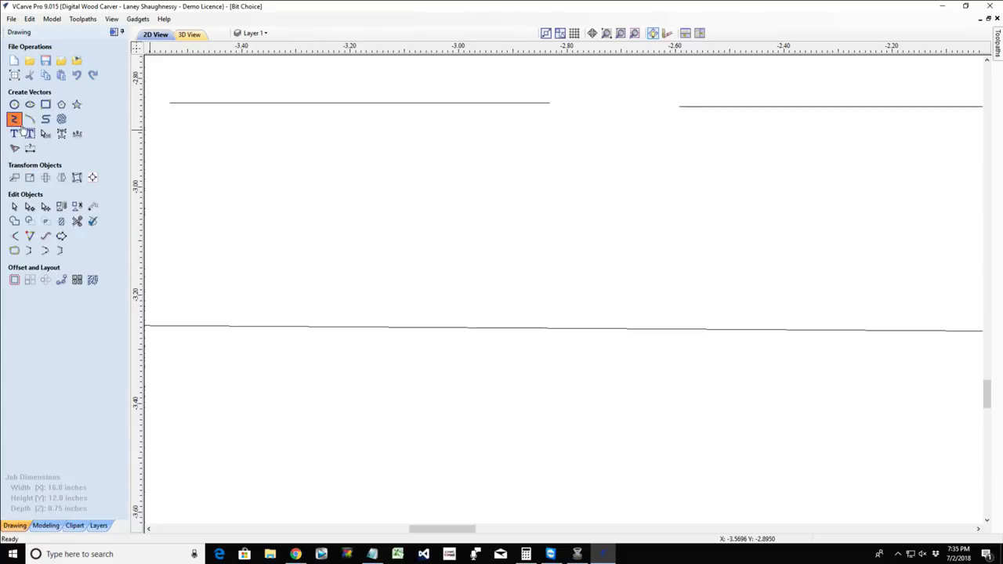
pyautogui.click(551, 102)
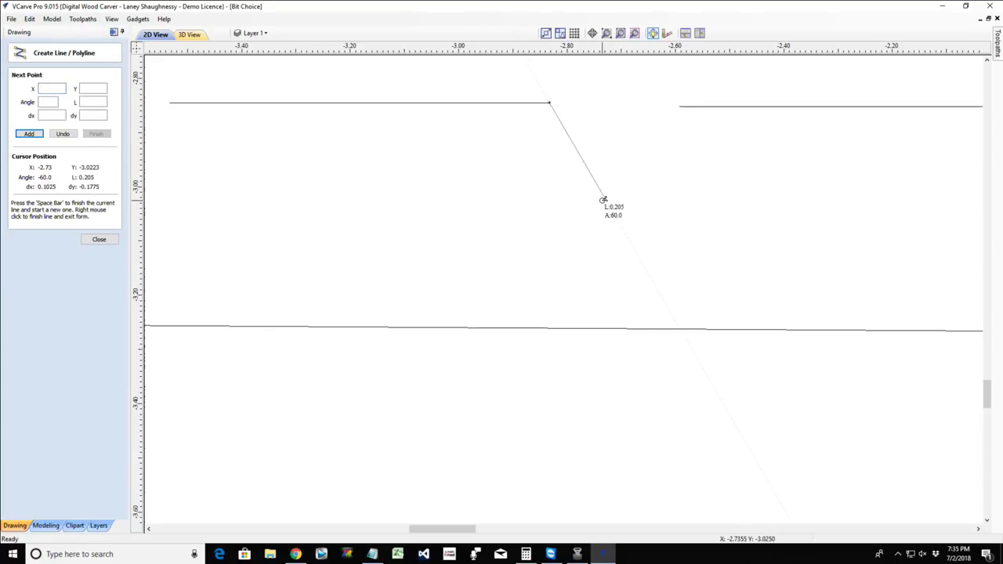
pyautogui.click(603, 199)
pyautogui.click(617, 219)
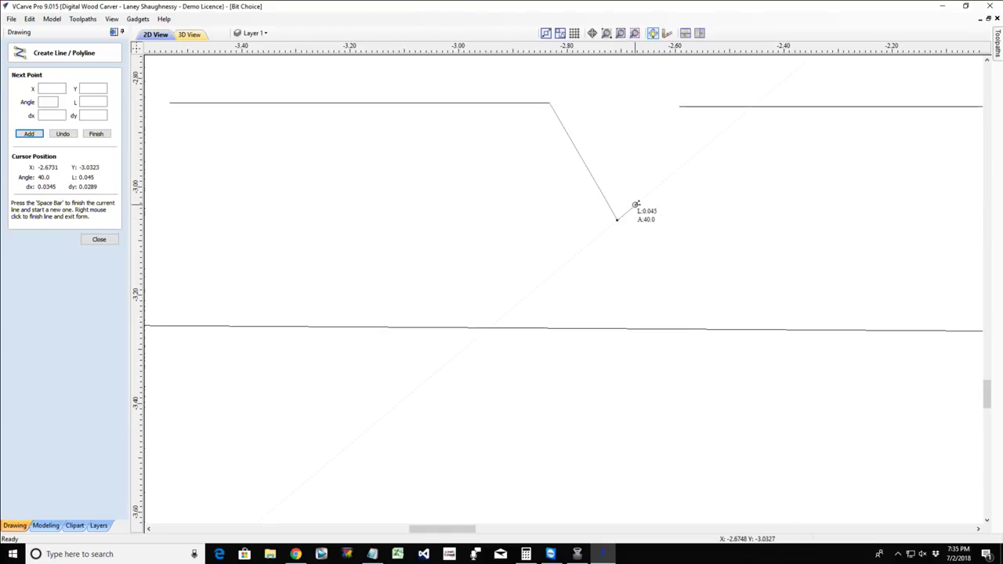
pyautogui.press('space')
# Draw the V's right arm from the right line's end, trim the tail below the point, and select the notch.
pyautogui.click(678, 106)
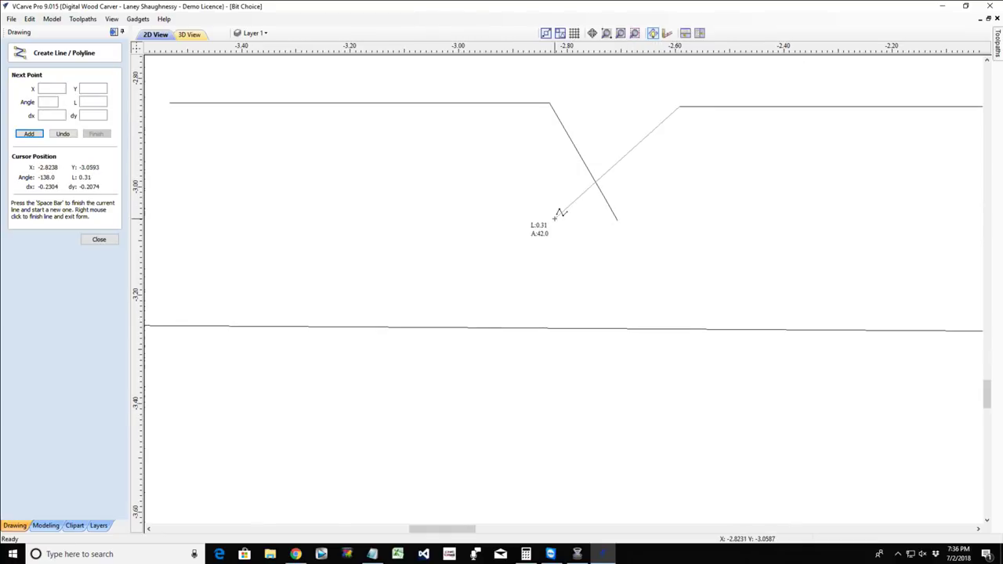
pyautogui.click(598, 243)
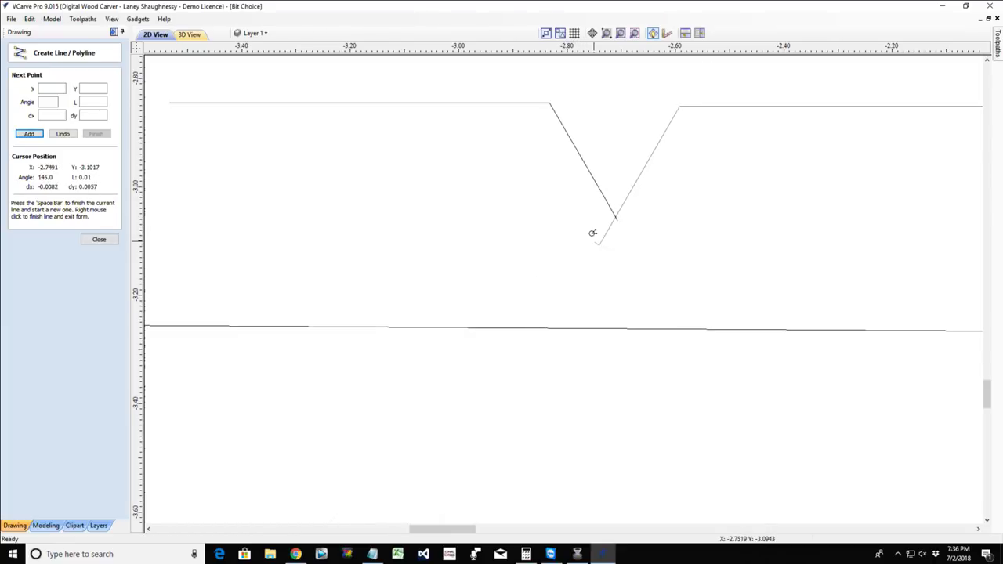
pyautogui.click(101, 241)
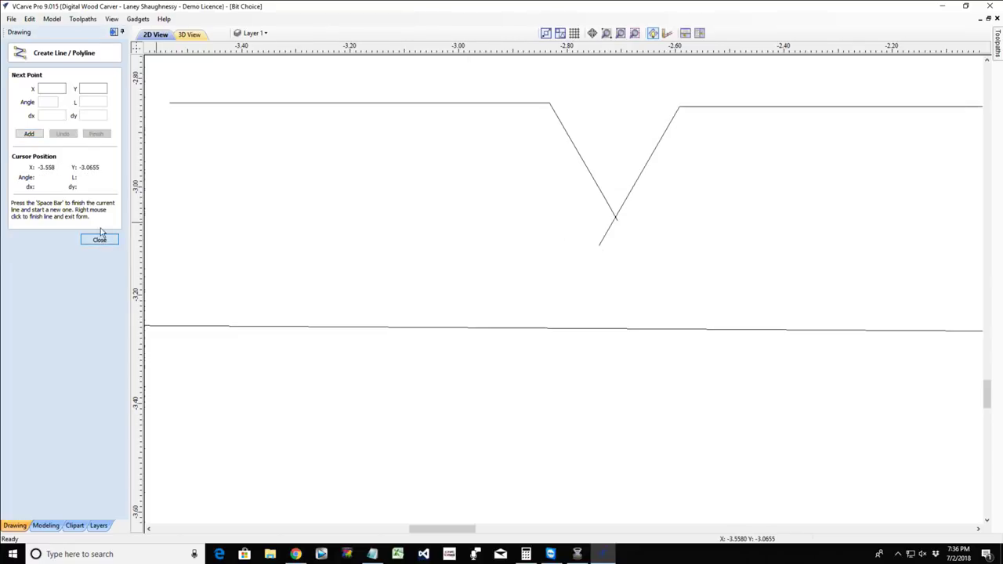
pyautogui.click(77, 221)
pyautogui.click(614, 229)
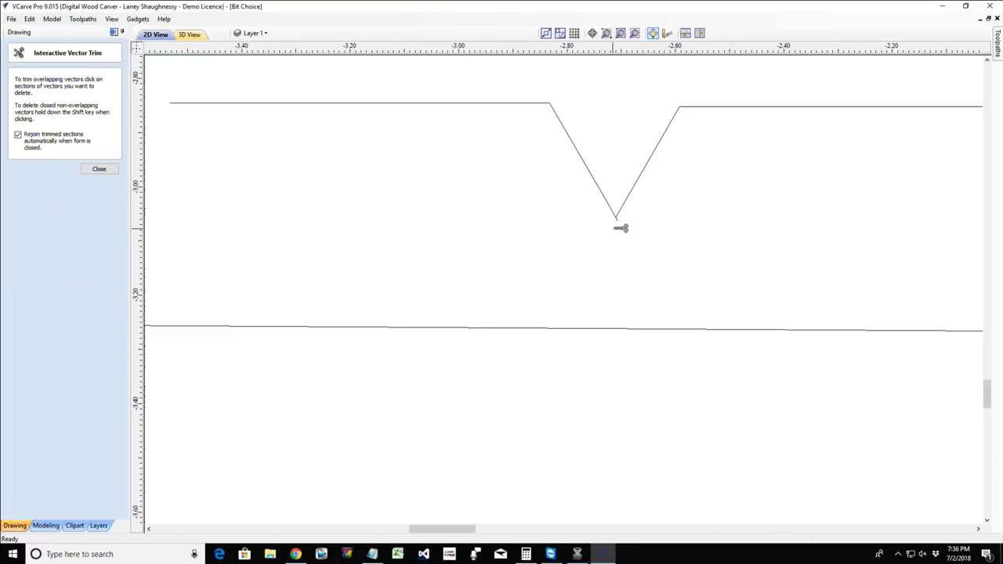
pyautogui.click(99, 168)
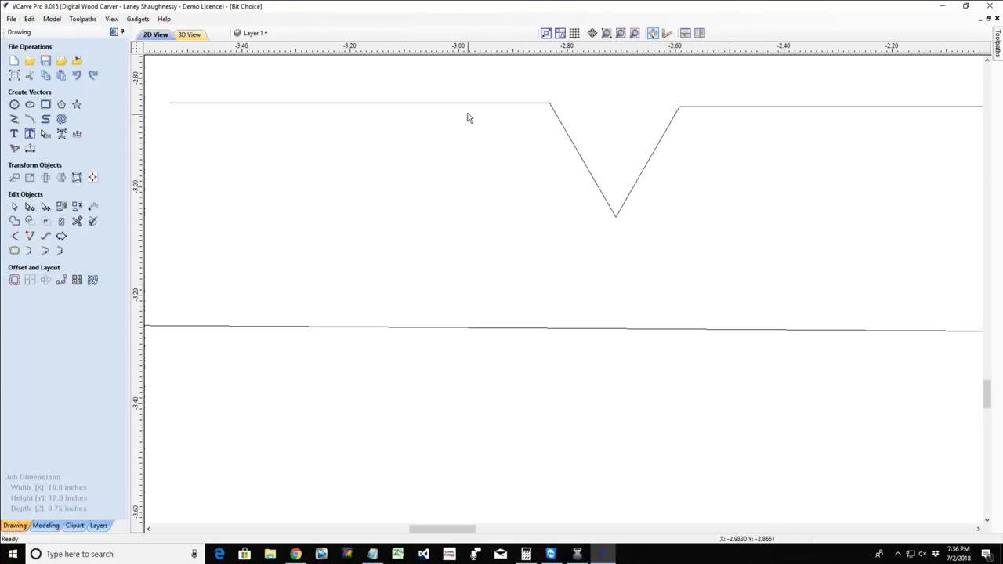
pyautogui.click(750, 109)
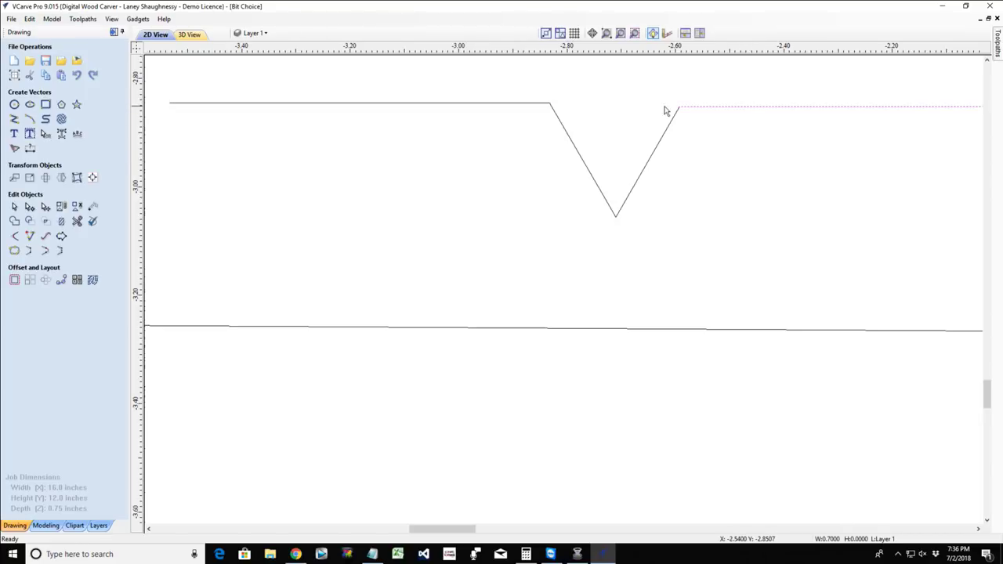
pyautogui.click(569, 141)
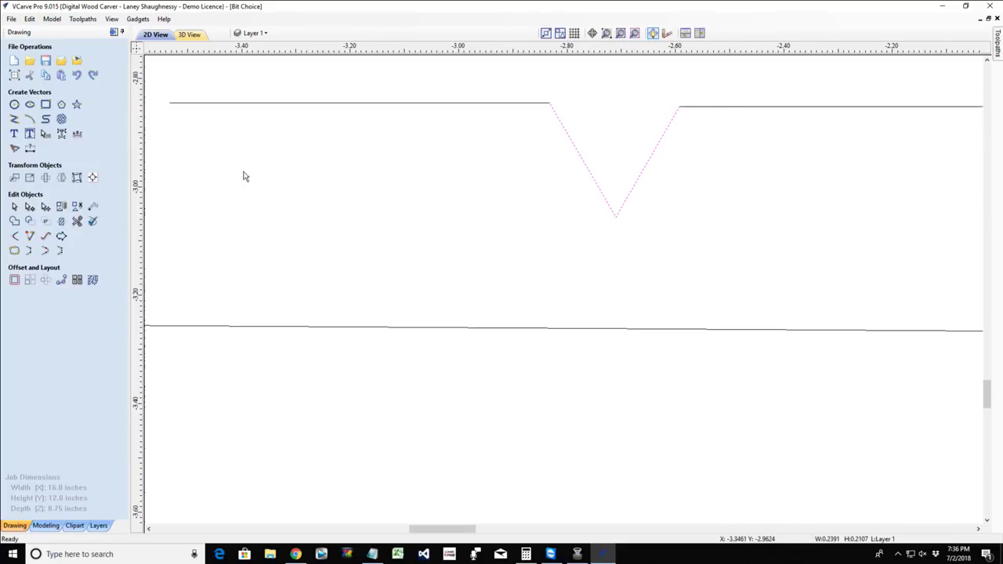
# Draw two lines from the V's top-left and top-right corners that cross inside the notch.
pyautogui.click(14, 118)
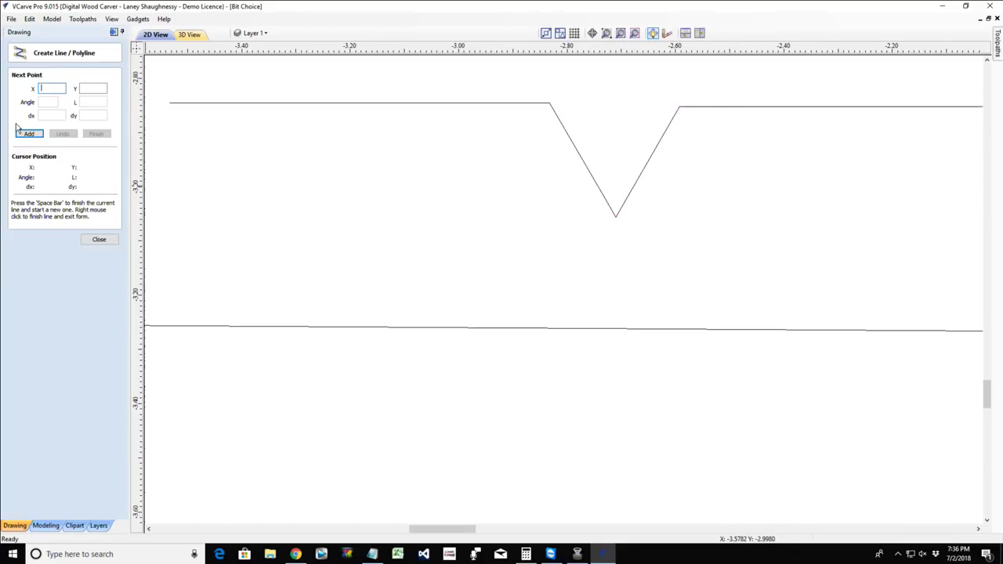
pyautogui.click(550, 102)
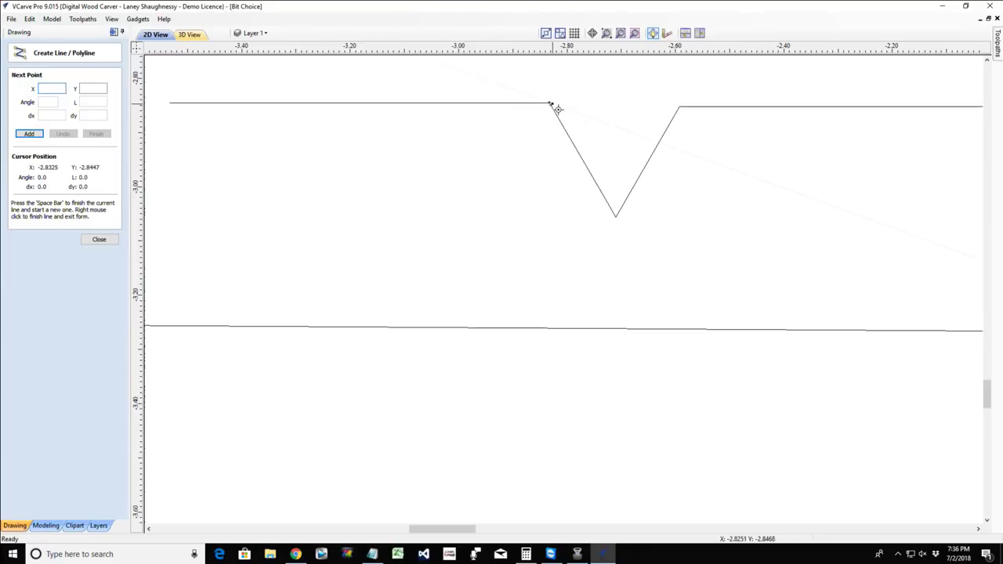
pyautogui.click(632, 187)
pyautogui.press('space')
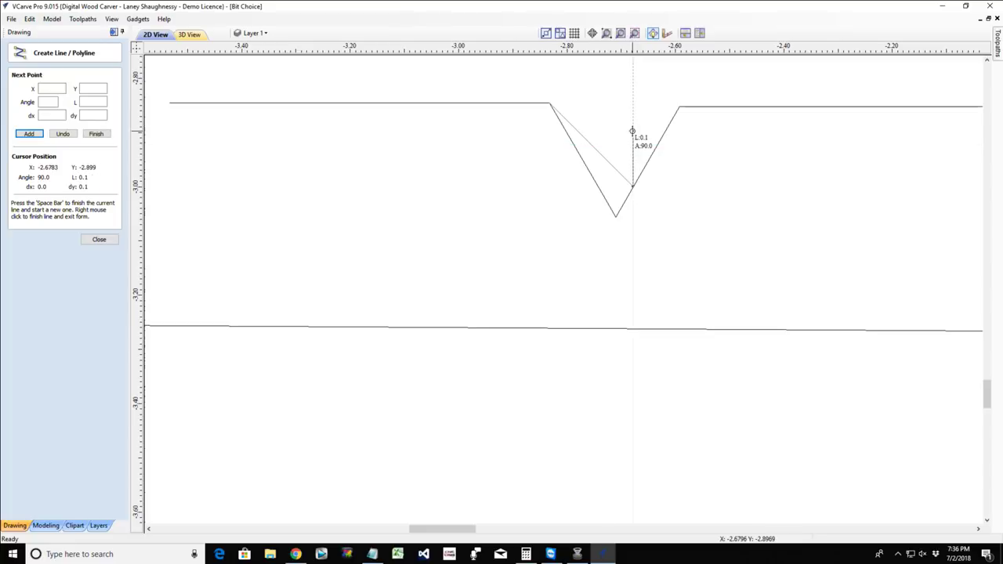
pyautogui.click(678, 106)
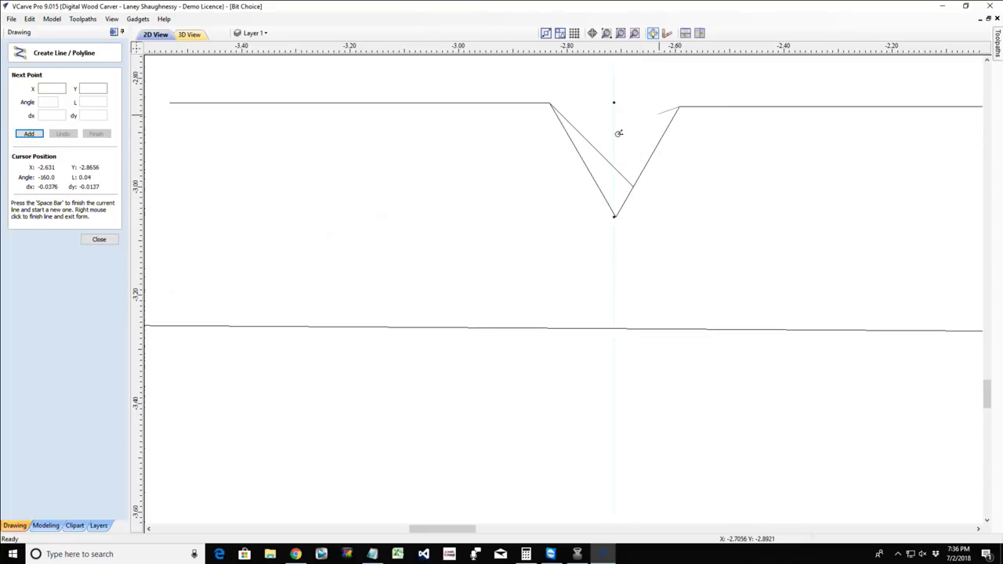
pyautogui.click(616, 184)
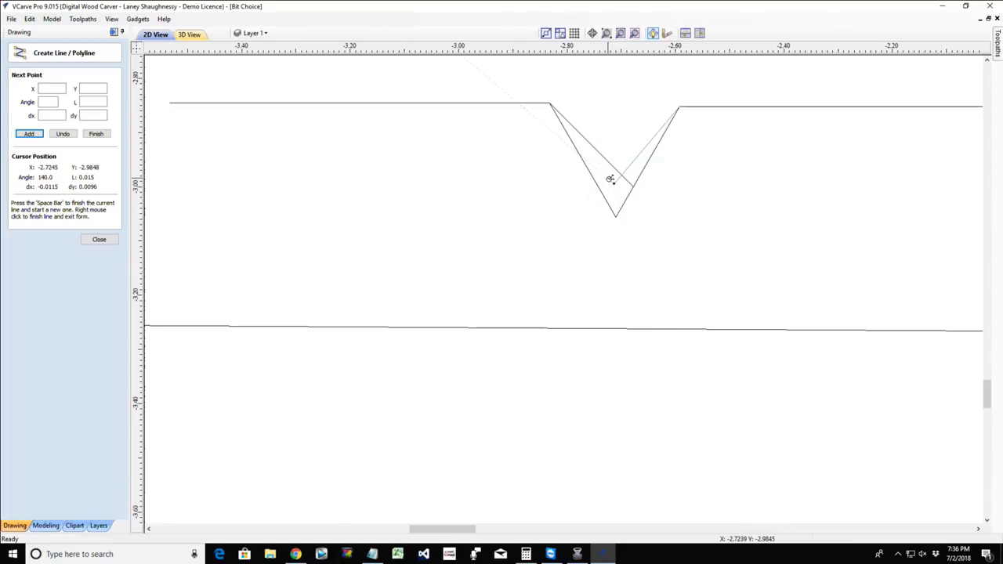
pyautogui.click(63, 133)
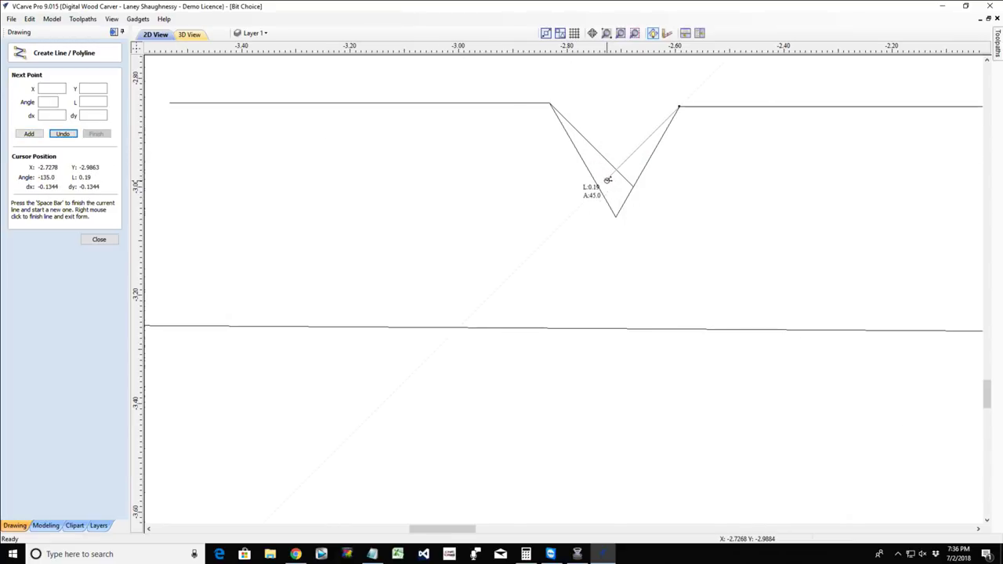
pyautogui.click(606, 179)
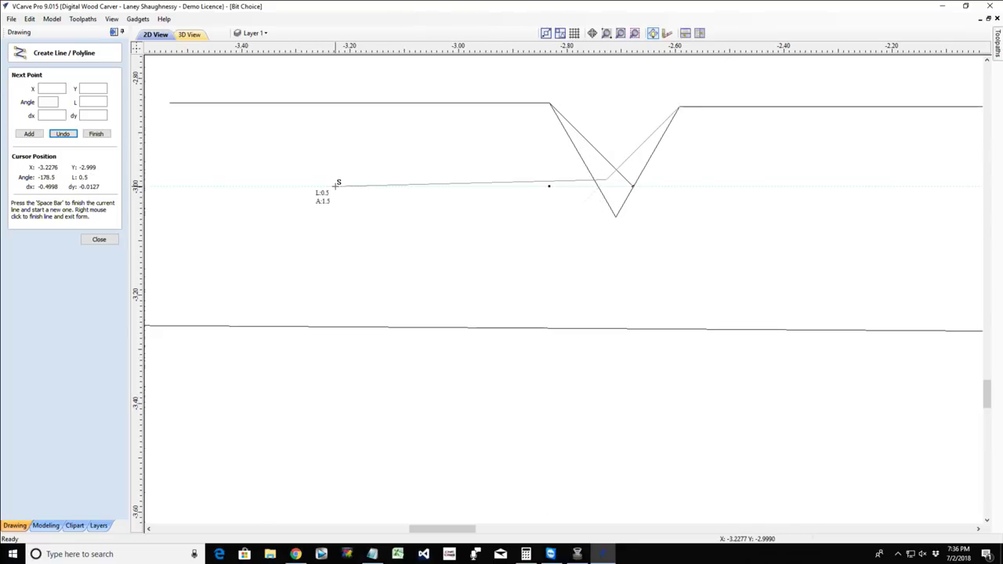
pyautogui.press('space')
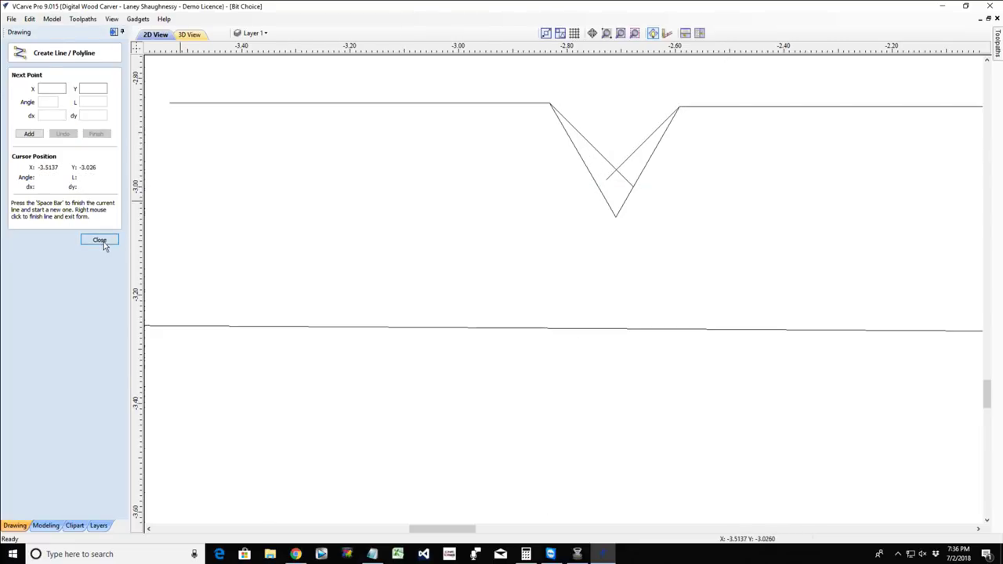
pyautogui.click(99, 240)
# Trim both tails below the inner V's crossing, then select the top-right edge line.
pyautogui.click(78, 223)
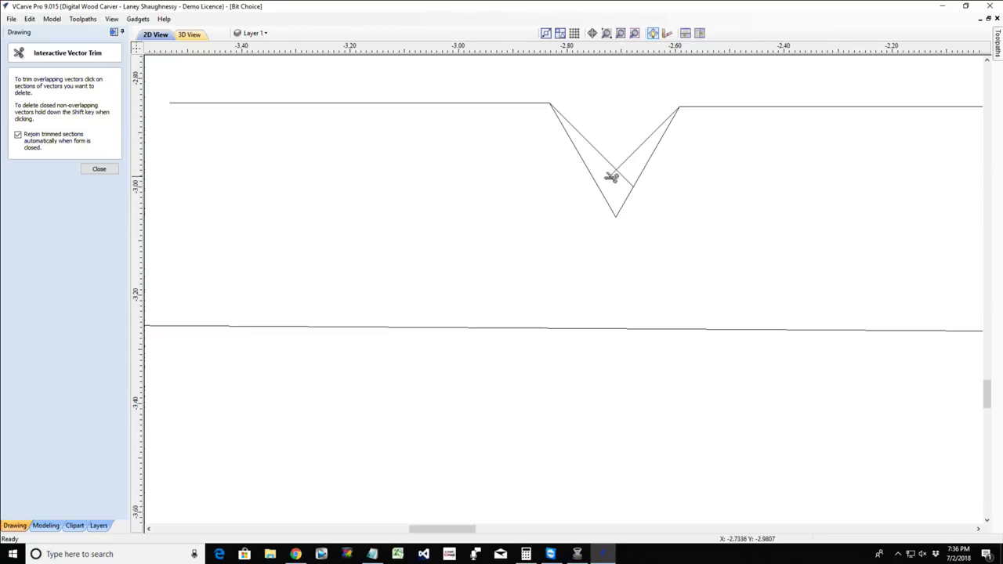
pyautogui.click(611, 177)
pyautogui.click(631, 180)
pyautogui.click(99, 168)
pyautogui.click(605, 160)
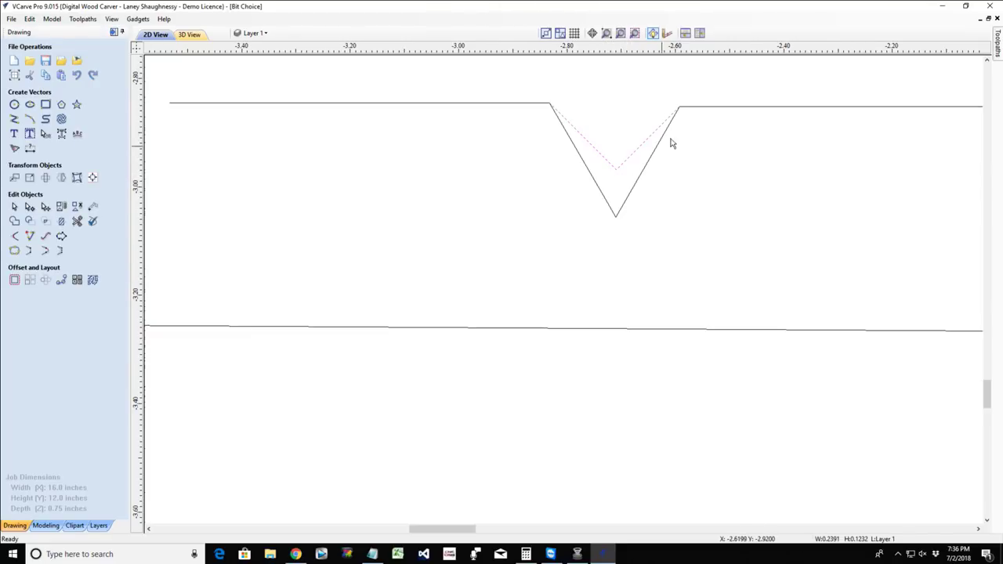
pyautogui.click(539, 110)
pyautogui.click(700, 107)
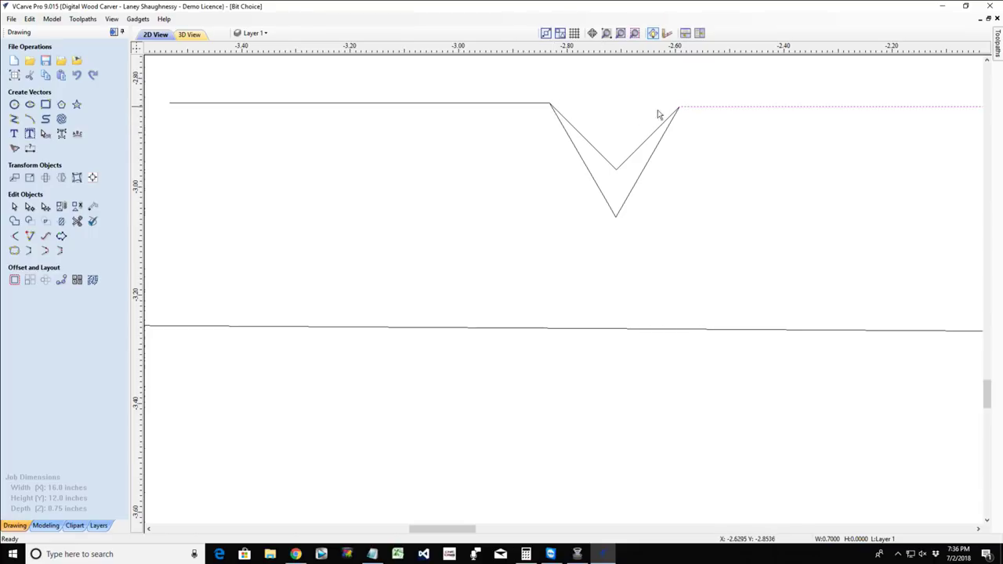
pyautogui.click(580, 161)
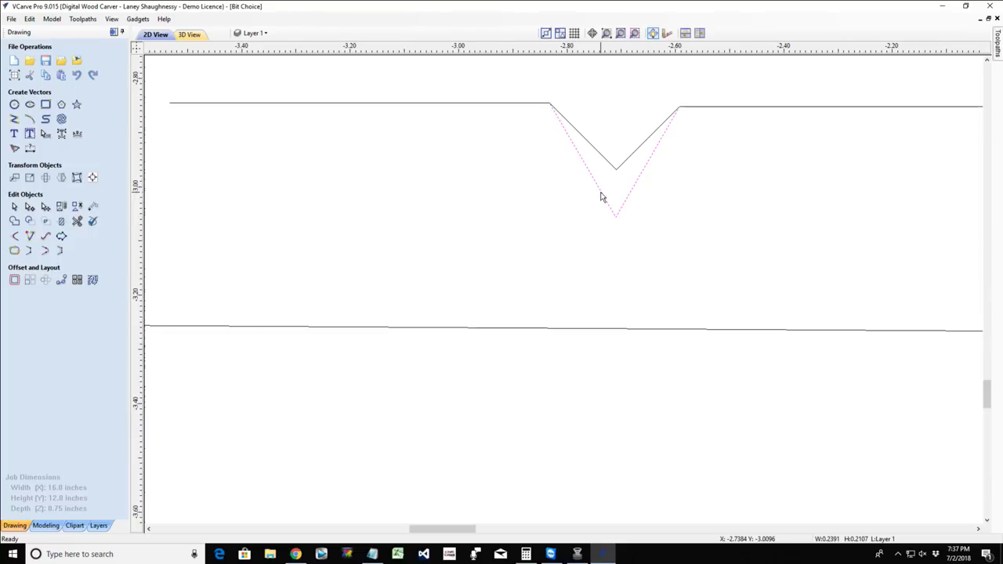
# Delete the notched workpiece rectangle.
pyautogui.scroll(-5, 602, 198)
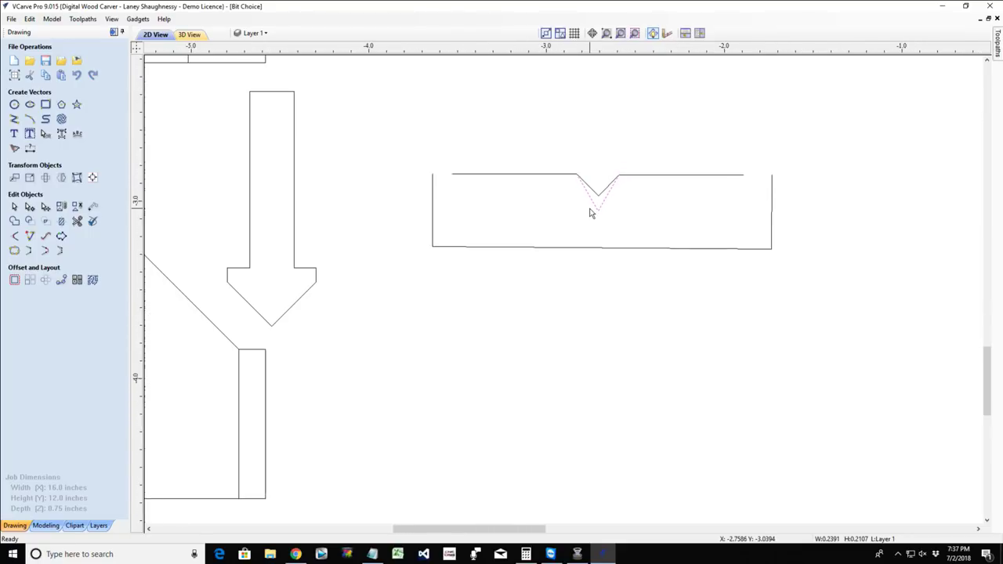
pyautogui.moveTo(365, 149); pyautogui.dragTo(871, 298)
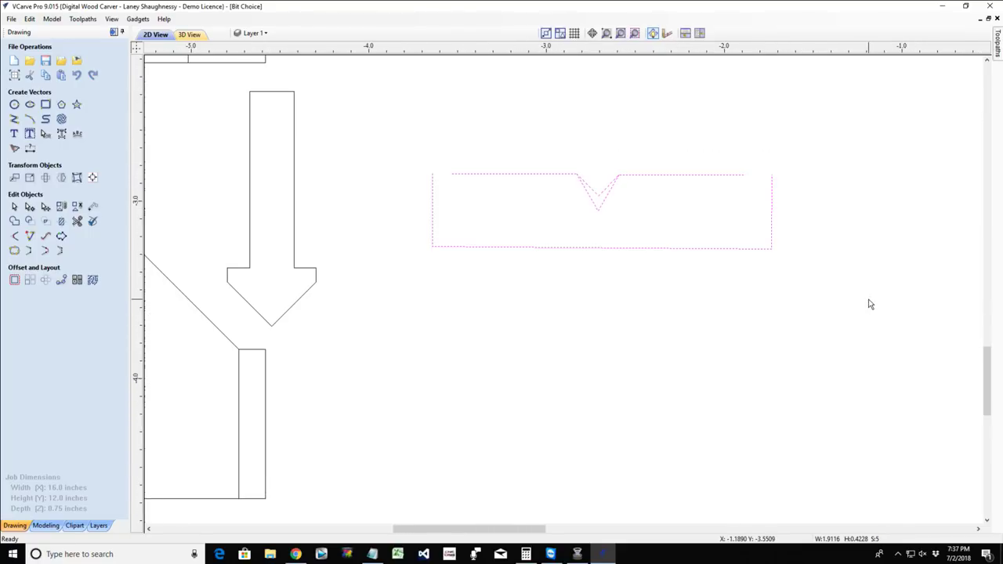
pyautogui.press('Delete')
pyautogui.scroll(-2, 167, 76)
pyautogui.scroll(3, 168, 76)
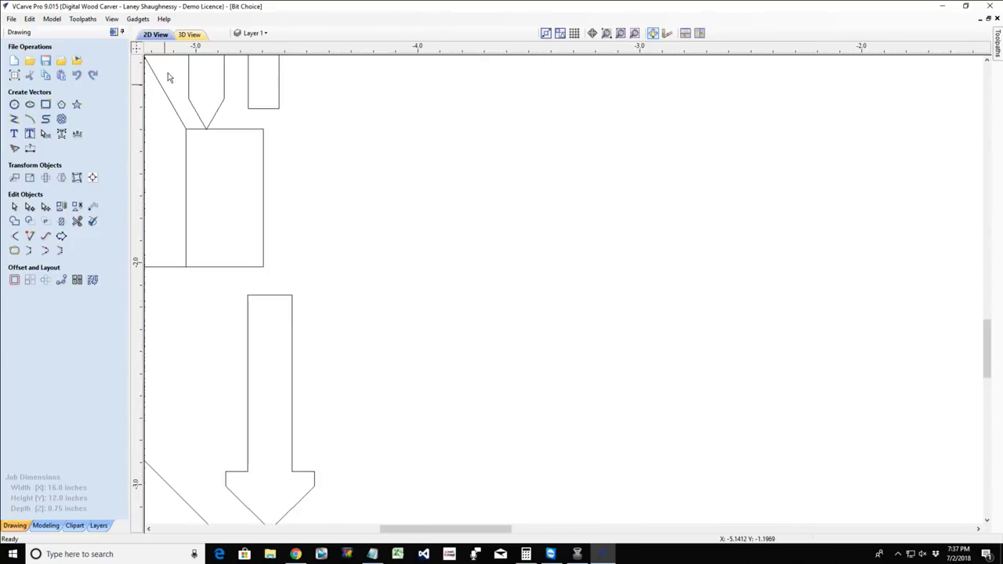
pyautogui.scroll(4, 205, 129)
# Move the small upright rectangle down onto the block's top edge.
pyautogui.click(232, 161)
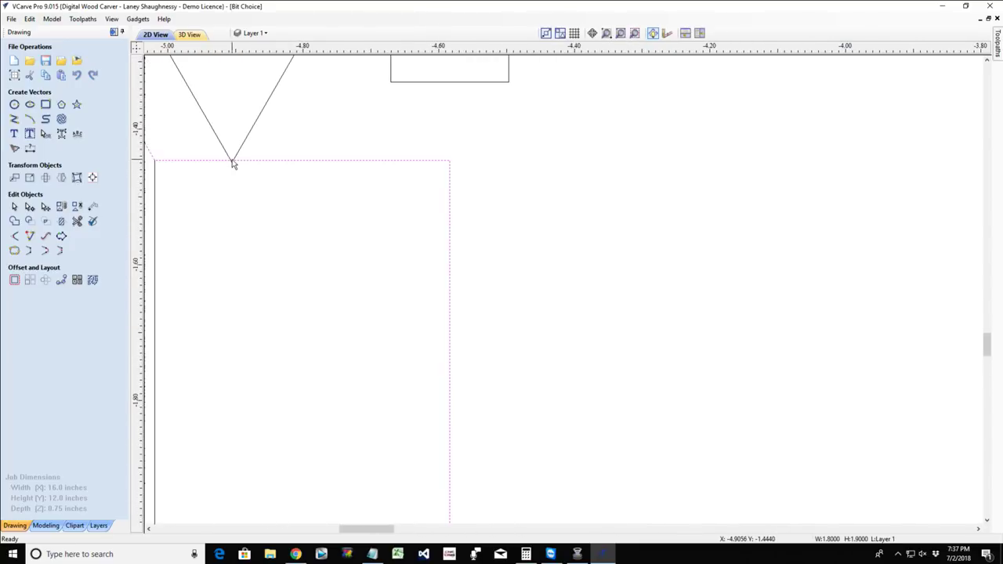
pyautogui.scroll(-2, 233, 162)
pyautogui.click(294, 134)
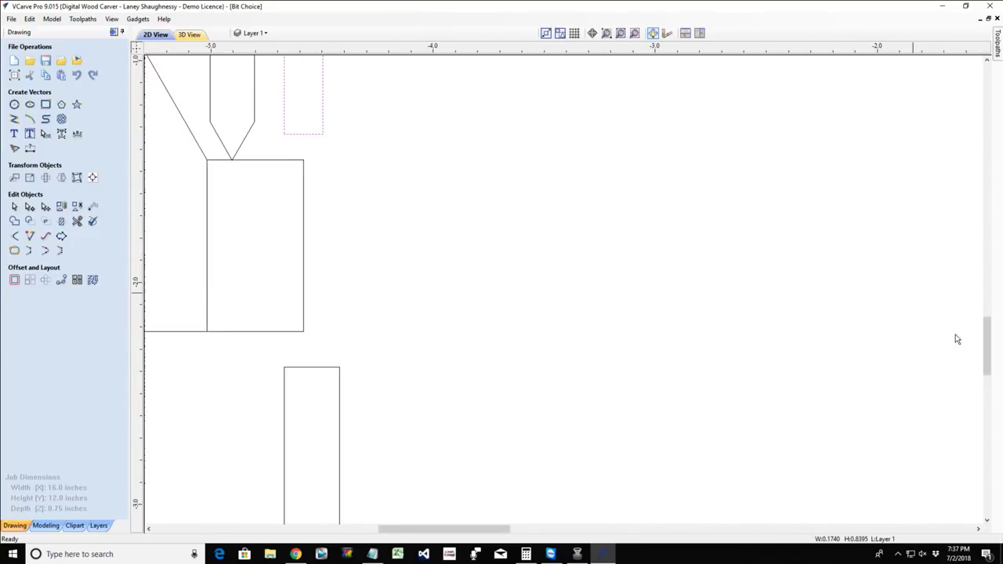
pyautogui.moveTo(987, 344); pyautogui.dragTo(986, 325)
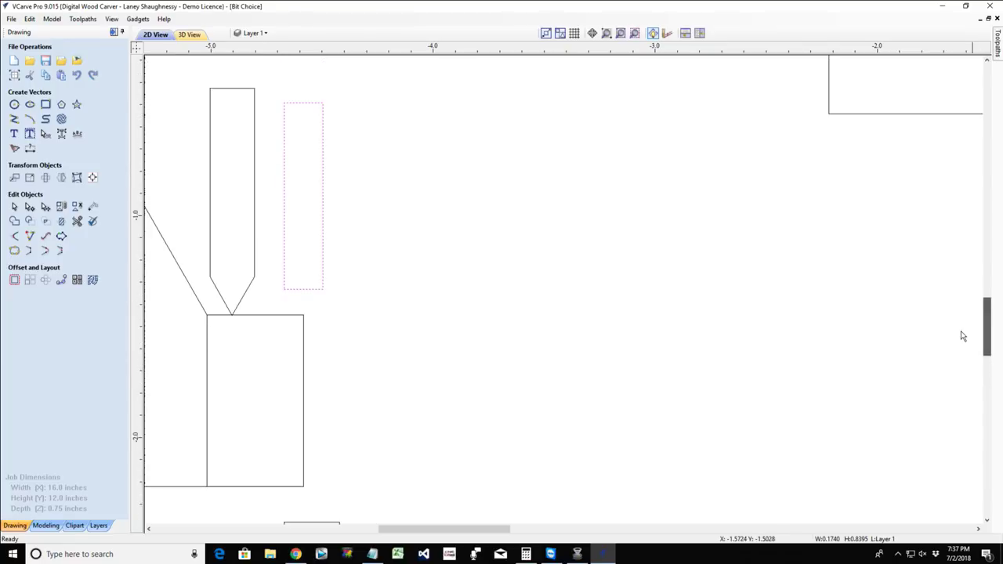
pyautogui.click(283, 239)
pyautogui.click(285, 247)
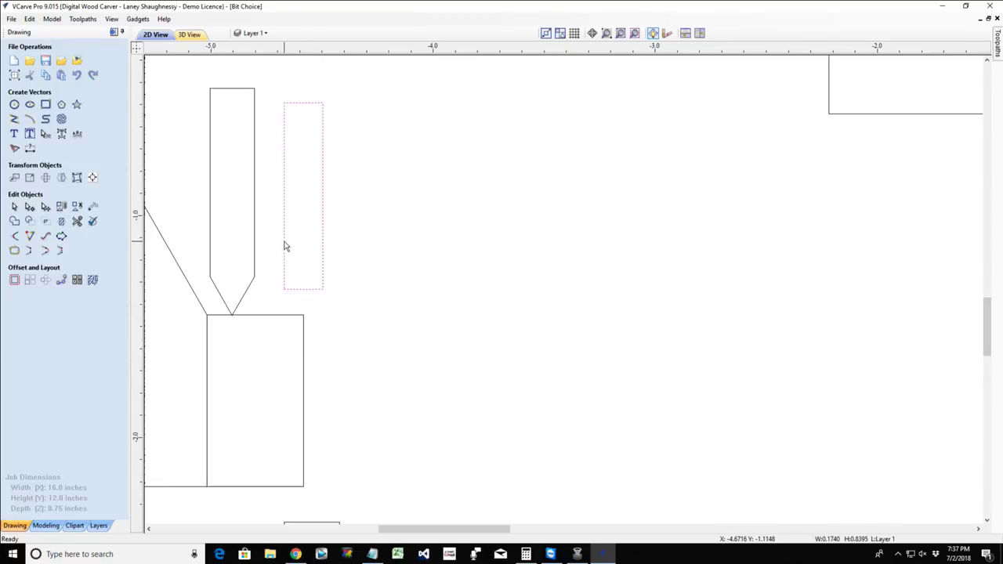
pyautogui.click(285, 246)
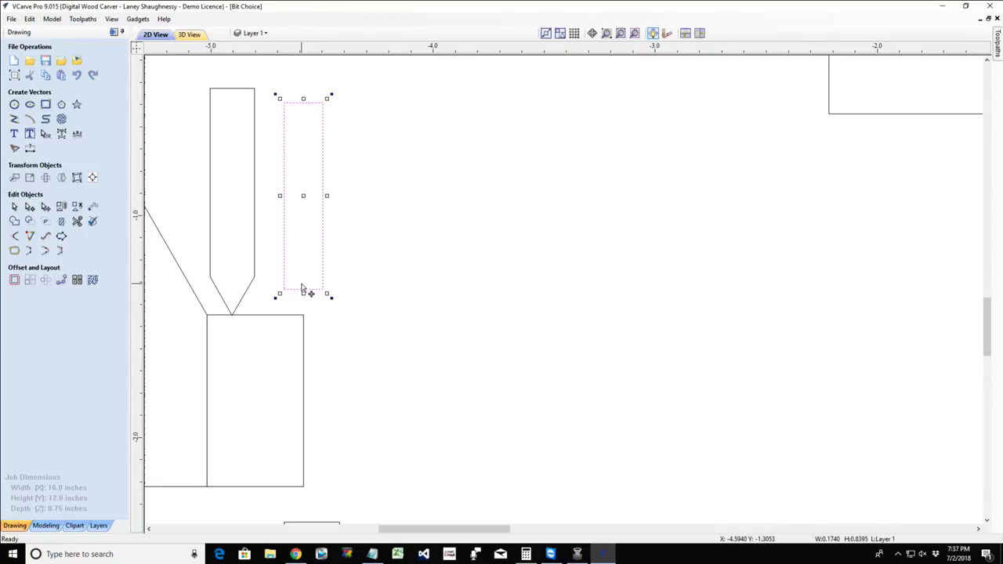
pyautogui.click(256, 280)
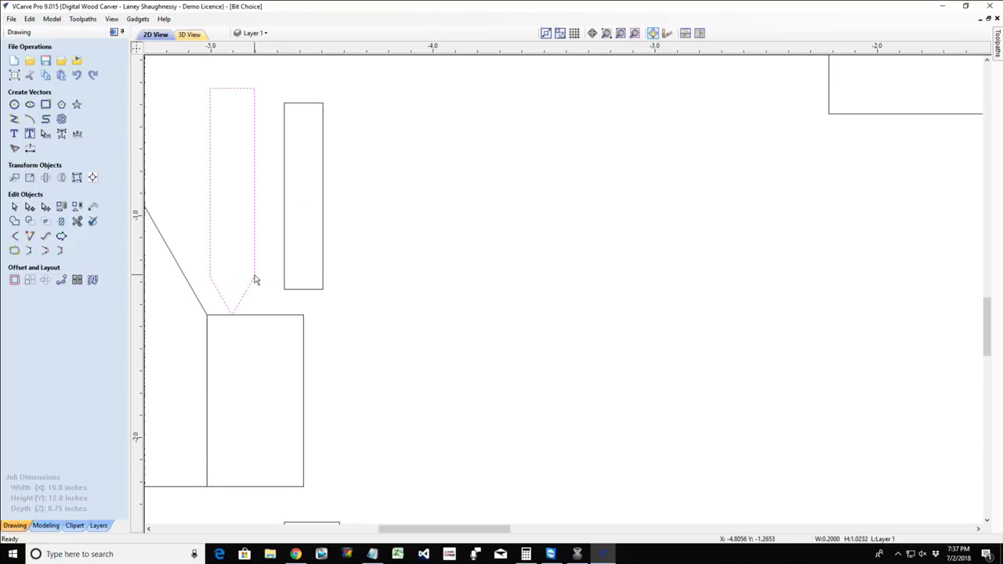
pyautogui.scroll(-4, 255, 280)
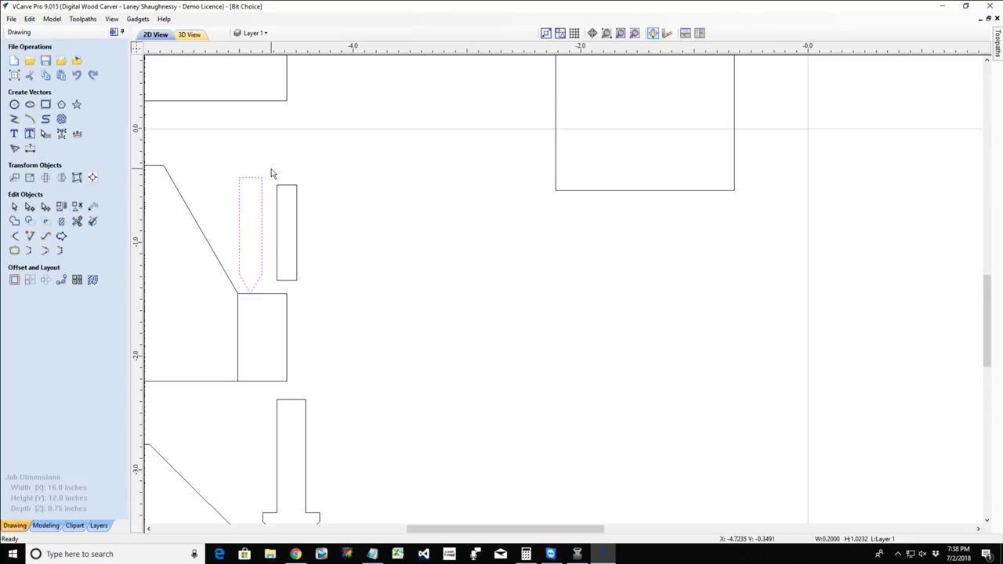
pyautogui.click(275, 221)
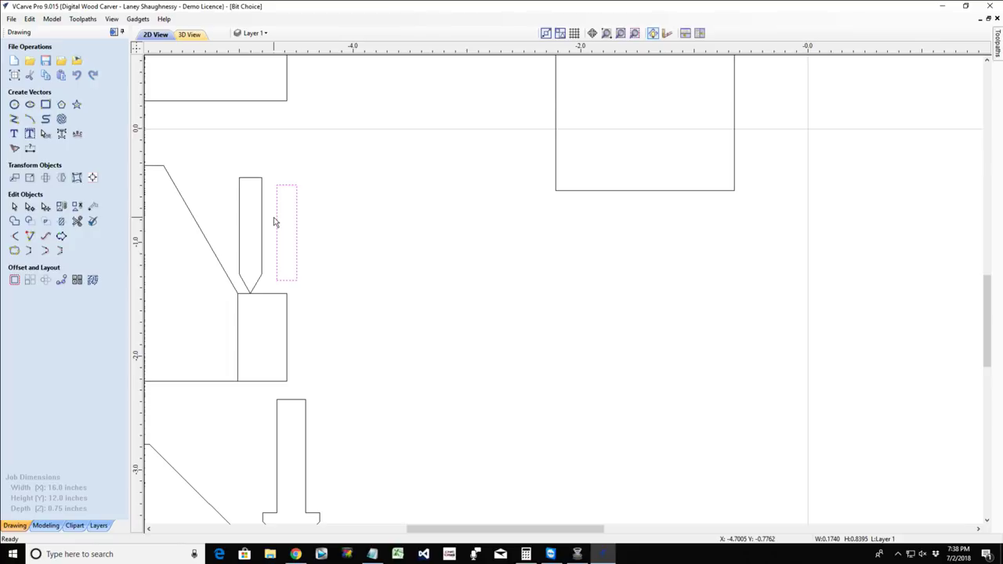
pyautogui.click(277, 227)
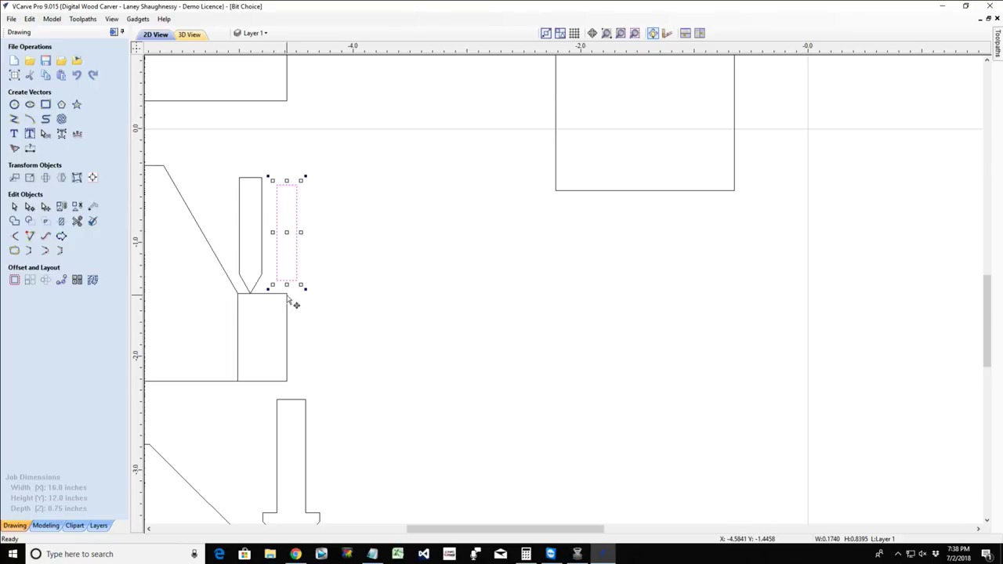
pyautogui.moveTo(280, 283); pyautogui.dragTo(280, 257)
# Shift the pointed bit left so its tip meets the chamfer corner.
pyautogui.click(240, 258)
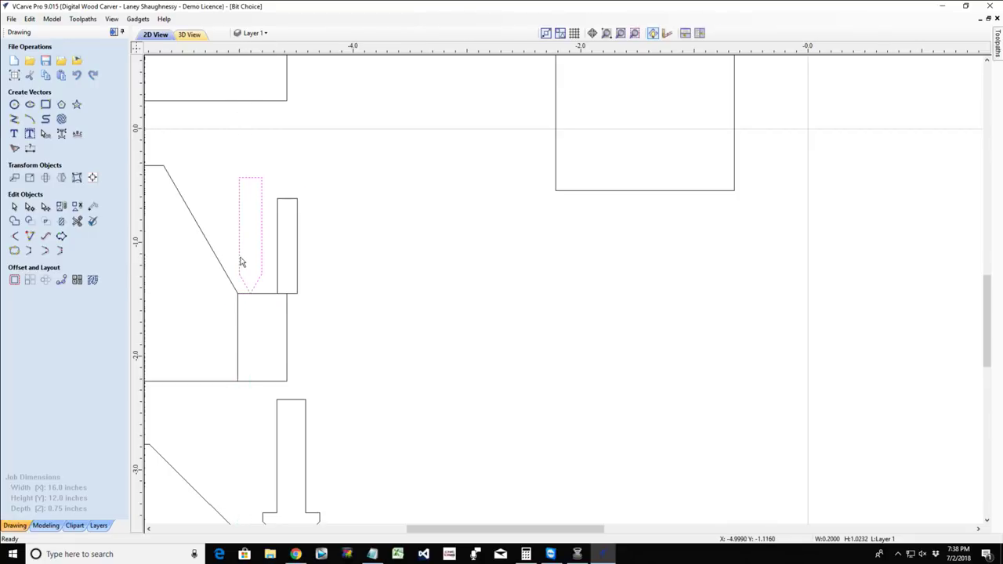
pyautogui.click(250, 288)
pyautogui.moveTo(248, 289); pyautogui.dragTo(236, 292)
pyautogui.scroll(5, 235, 289)
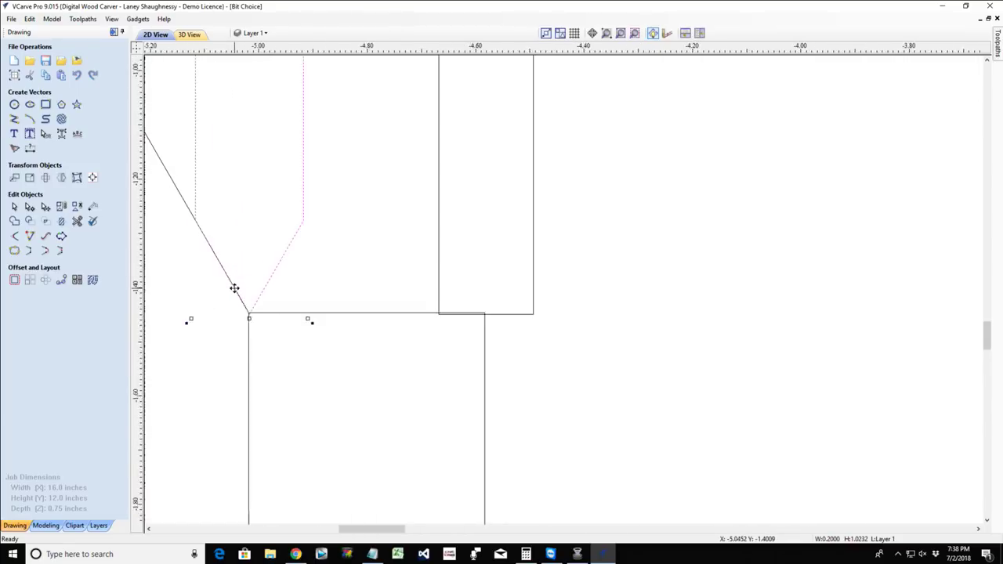
pyautogui.scroll(1, 235, 289)
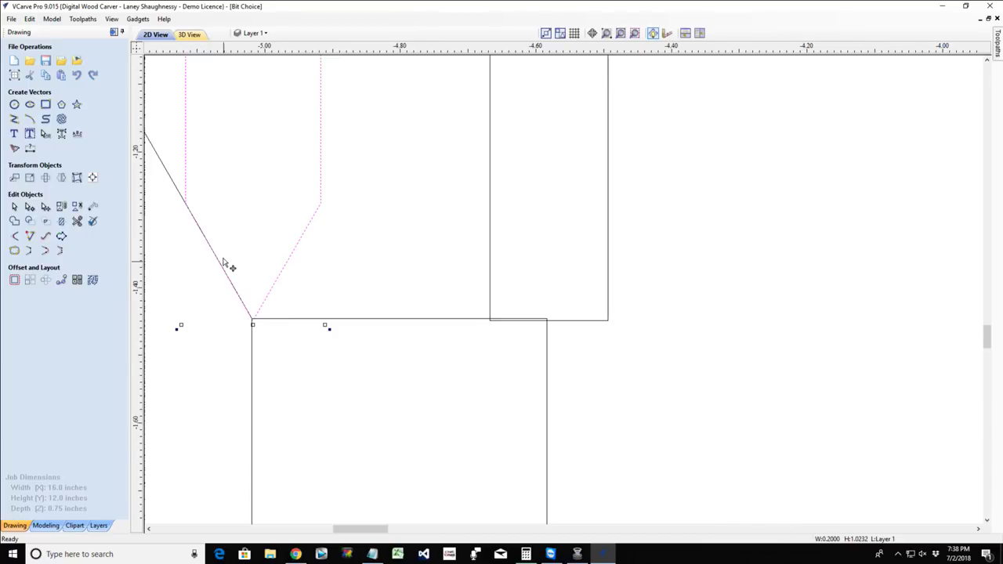
pyautogui.scroll(-5, 224, 265)
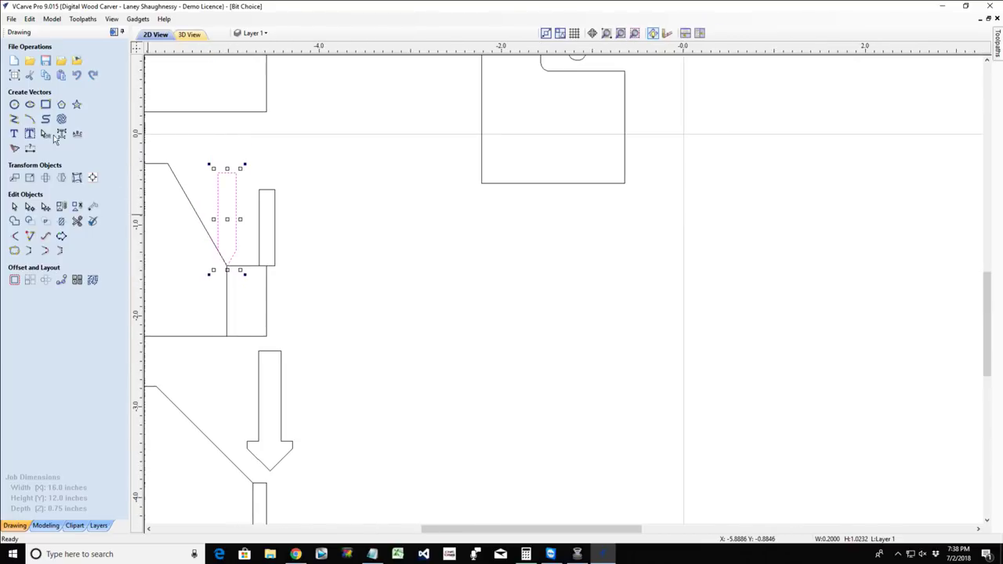
# Draw a 1.65 × 1.35 inch workpiece rectangle.
pyautogui.click(45, 104)
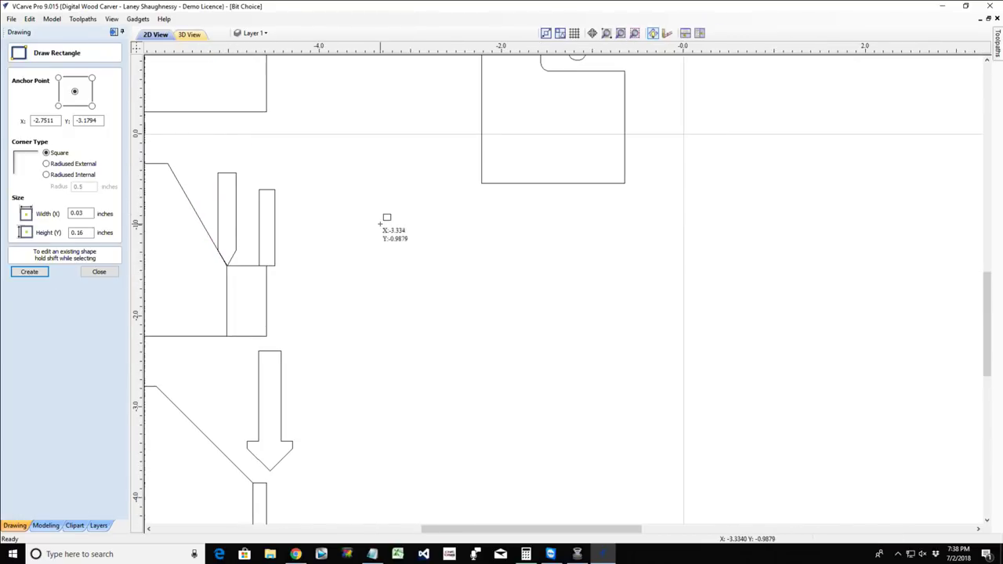
pyautogui.moveTo(380, 225)
pyautogui.mouseDown()
pyautogui.moveTo(407, 327)
pyautogui.moveTo(524, 345)
pyautogui.mouseUp()
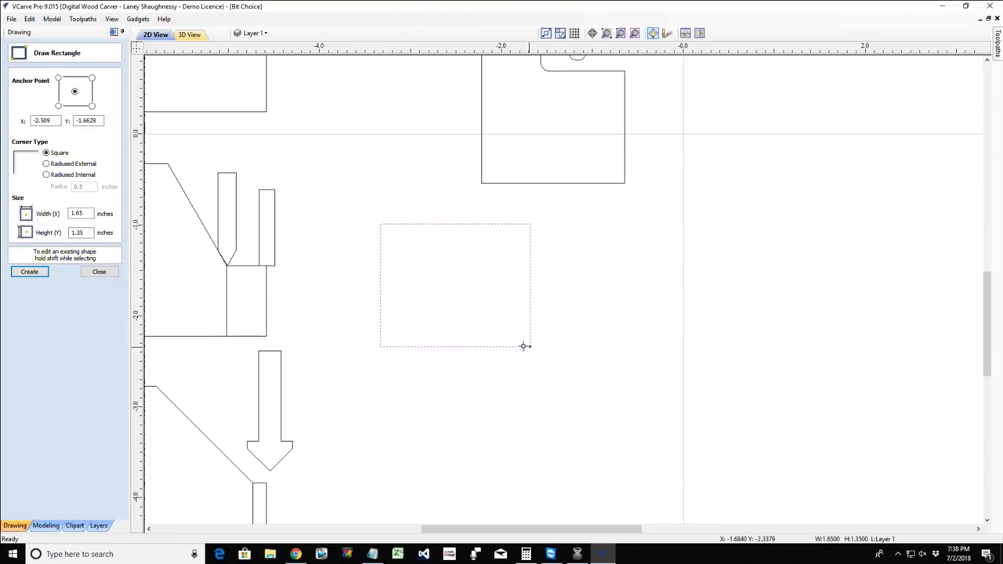
pyautogui.press('Escape')
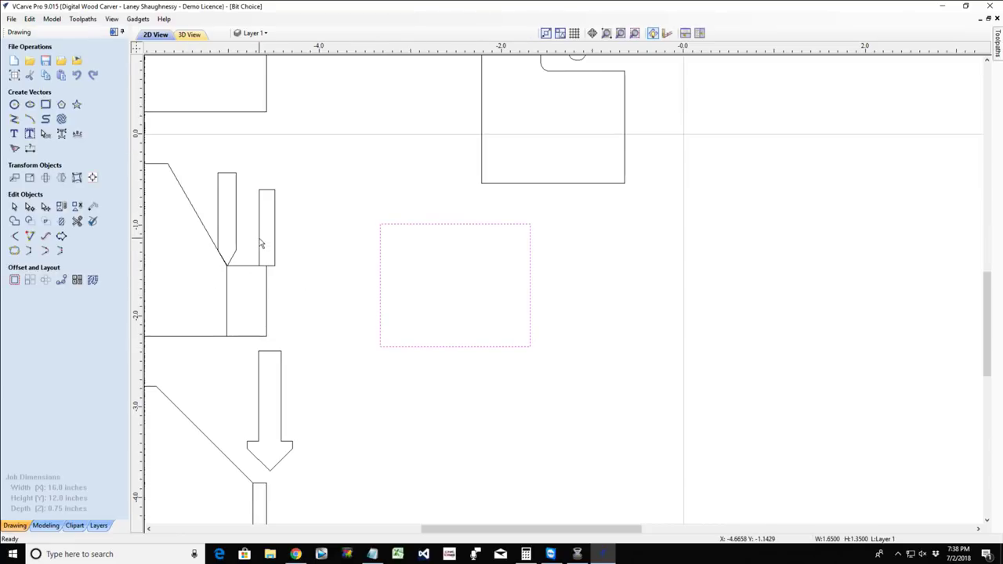
pyautogui.click(262, 244)
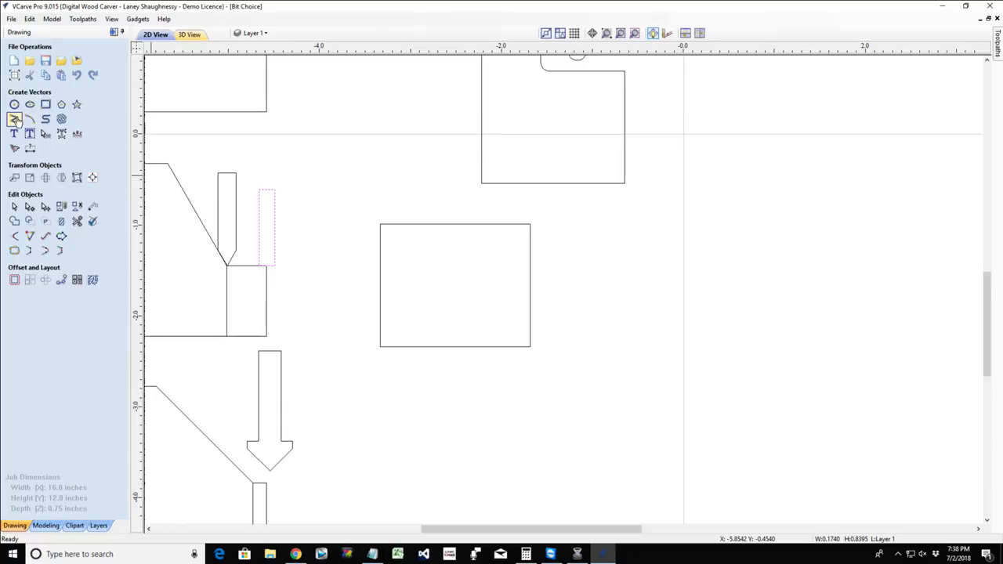
# Draw an L-shaped rebate line from the rectangle's top edge down and across to its right edge.
pyautogui.click(15, 119)
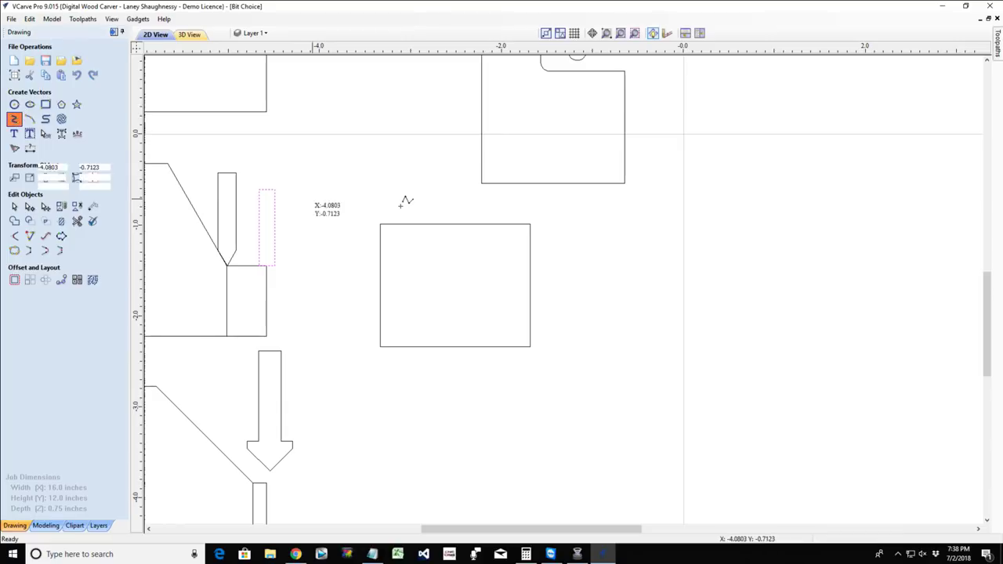
pyautogui.click(438, 224)
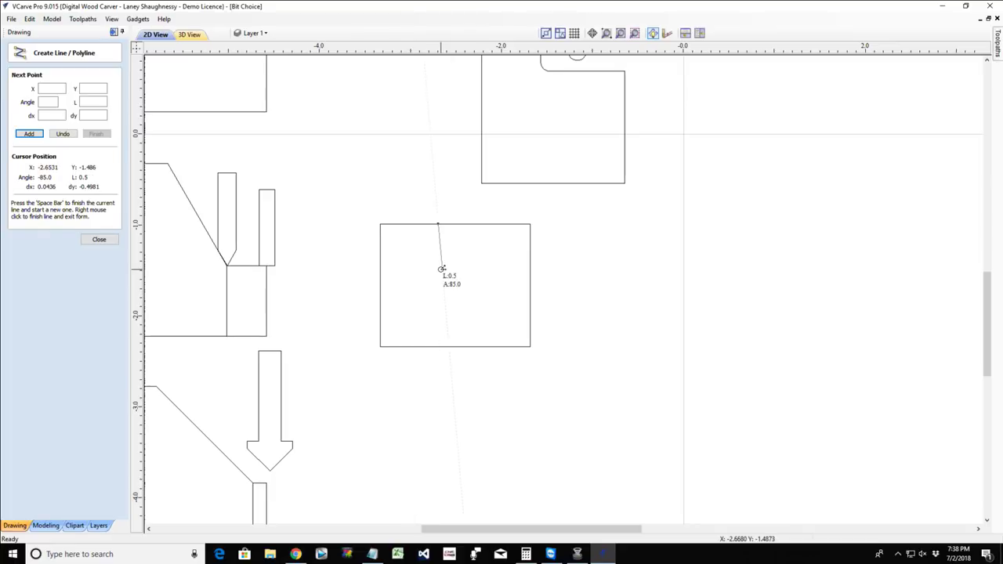
pyautogui.click(438, 269)
pyautogui.click(475, 268)
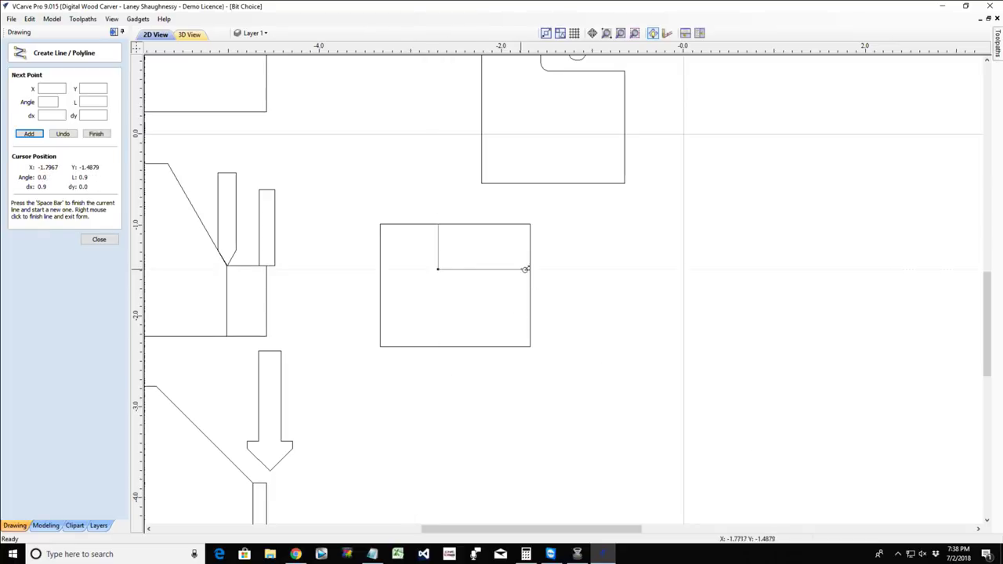
pyautogui.click(529, 270)
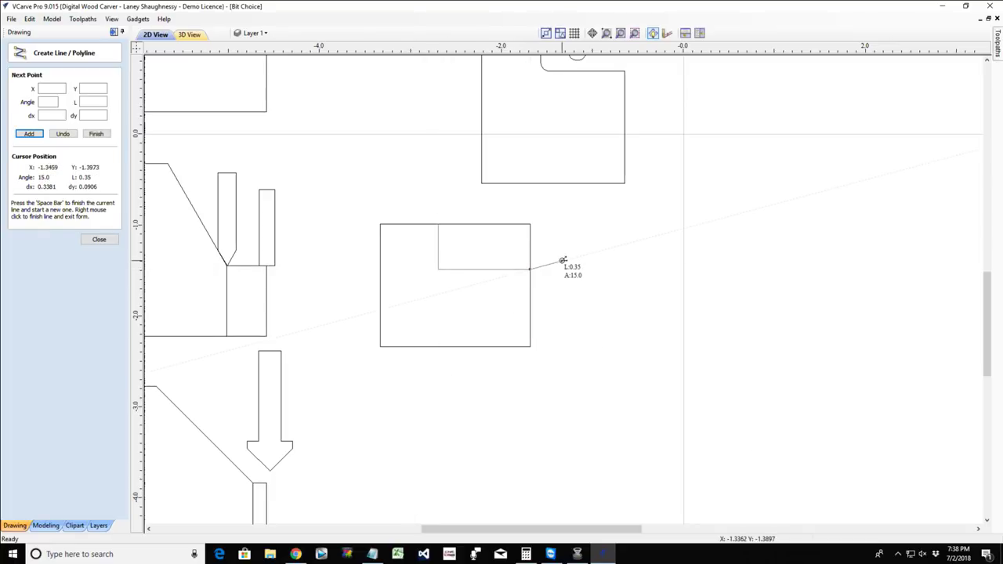
pyautogui.press('space')
pyautogui.click(99, 240)
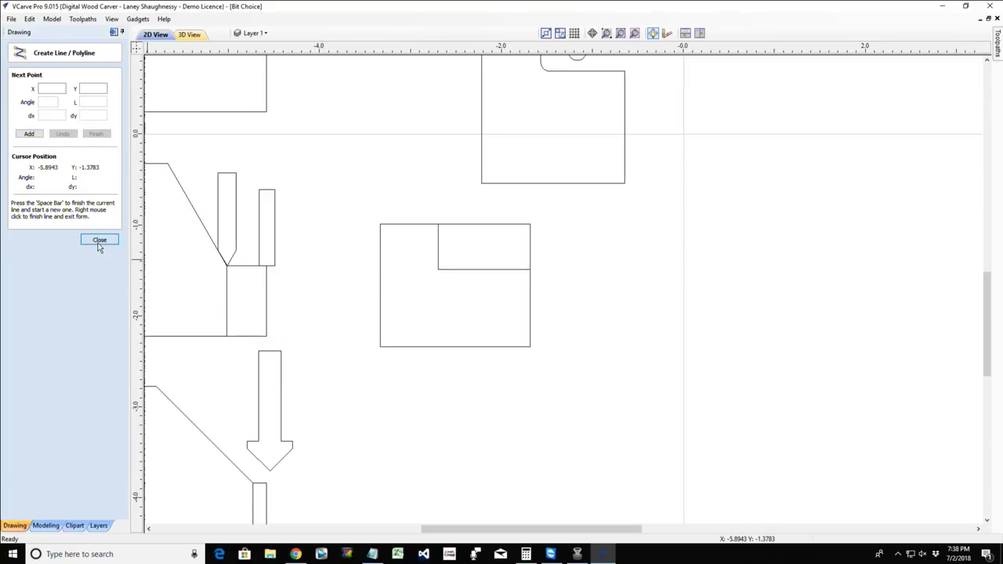
pyautogui.click(78, 220)
# Trim away the rectangle's top-right corner to leave an L-shaped outline.
pyautogui.scroll(3, 399, 247)
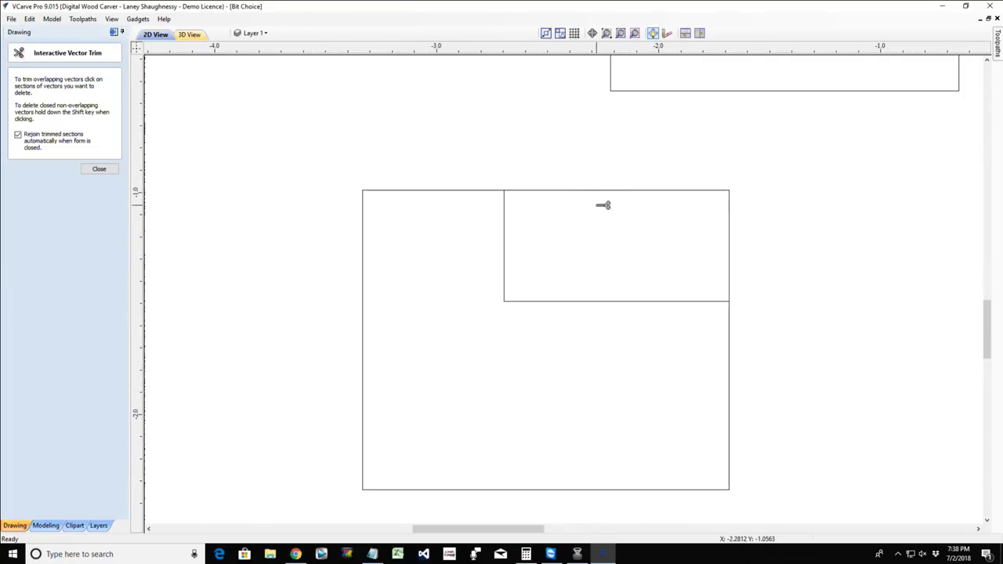
pyautogui.click(597, 189)
pyautogui.click(108, 169)
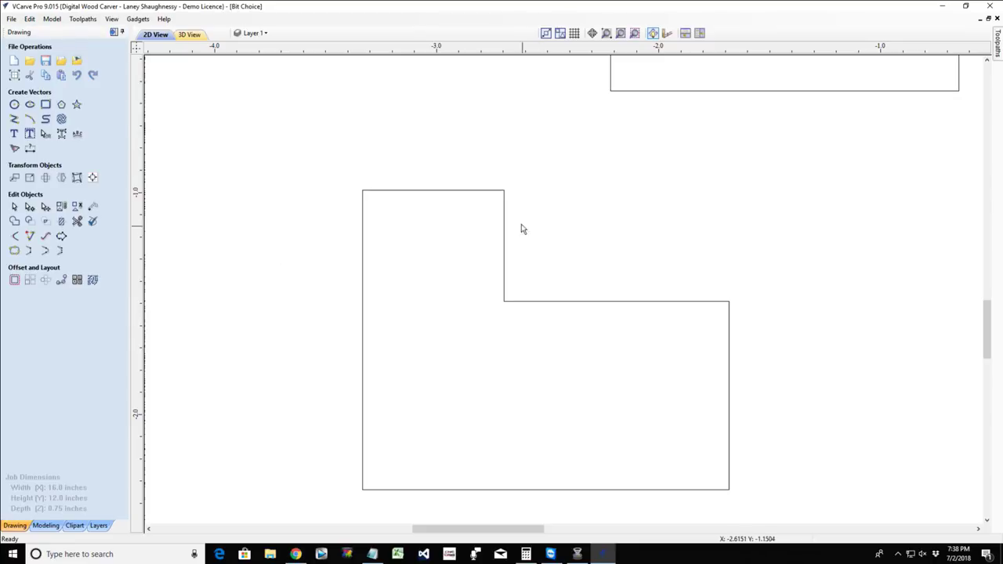
# Cut the outline at the rebate's top corner node and raise that end so the top slopes up.
pyautogui.click(497, 191)
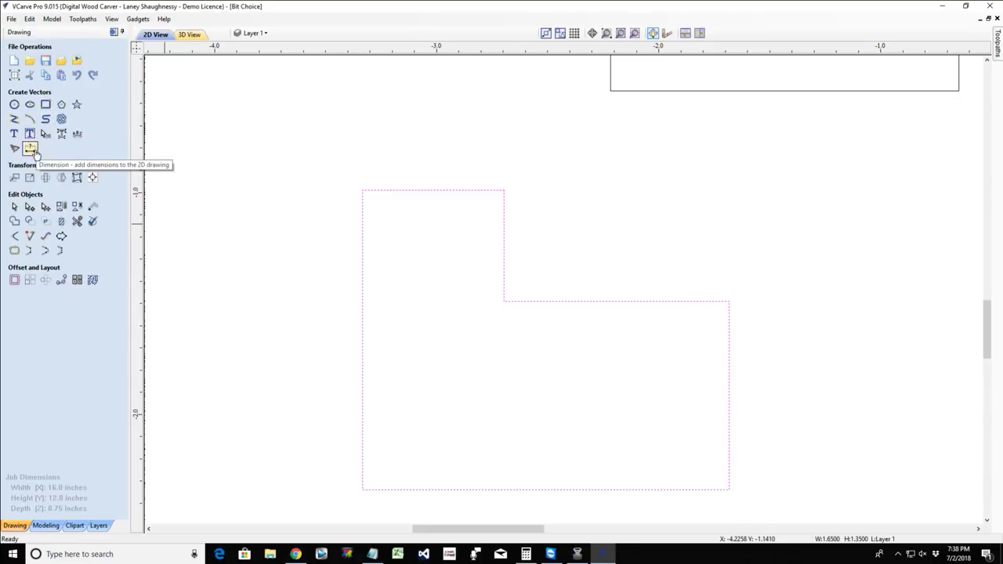
pyautogui.click(28, 206)
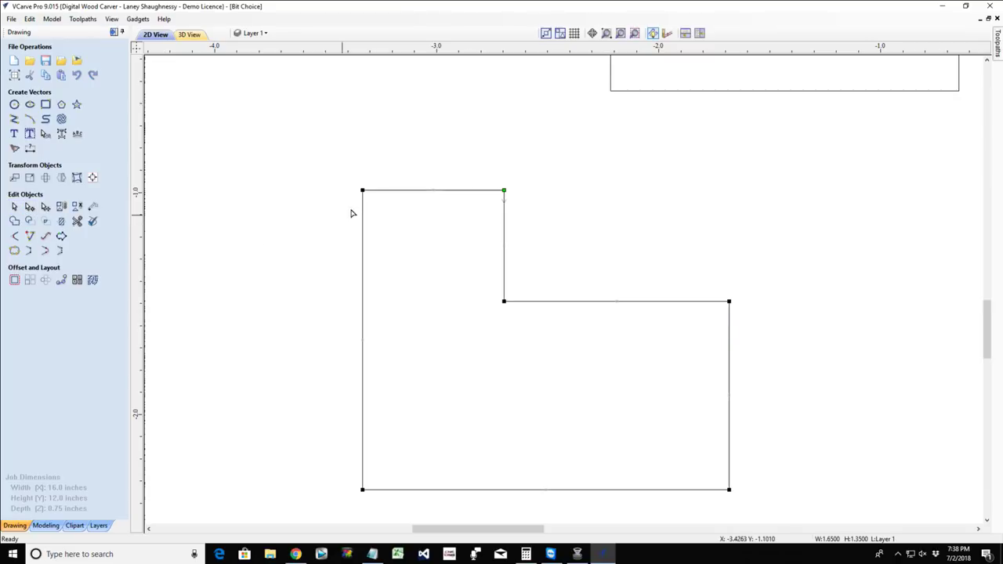
pyautogui.rightClick(503, 191)
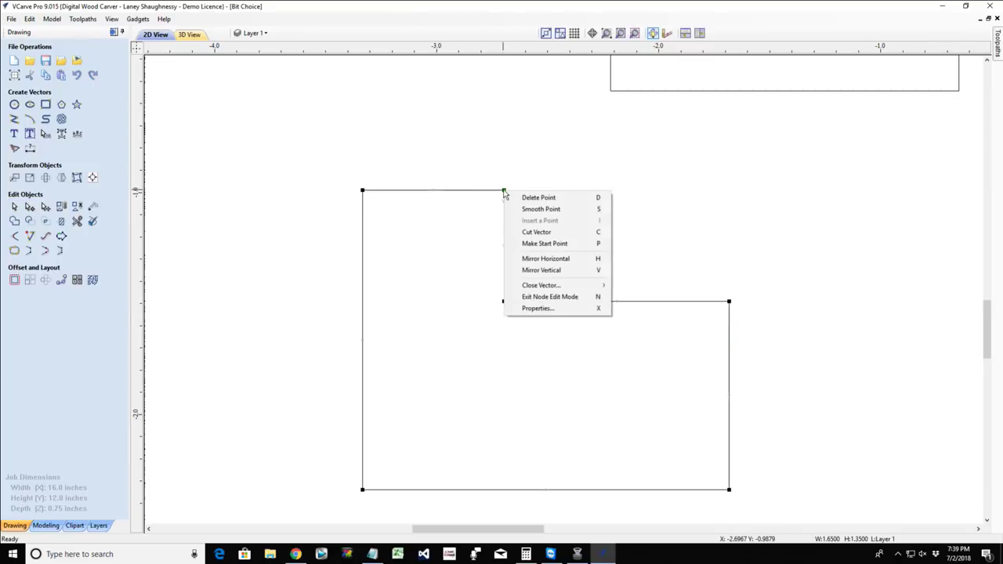
pyautogui.click(541, 232)
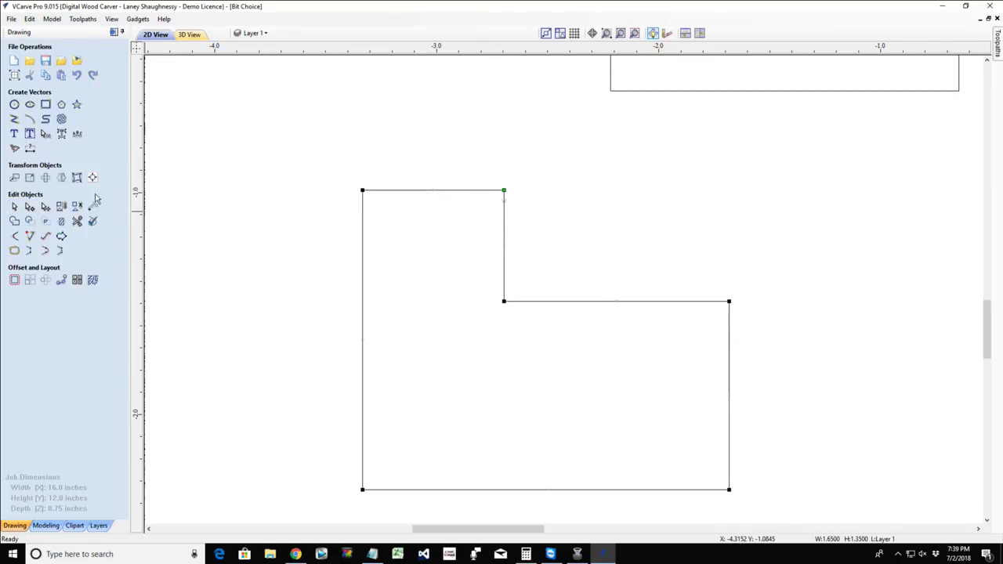
pyautogui.moveTo(504, 191); pyautogui.dragTo(503, 163)
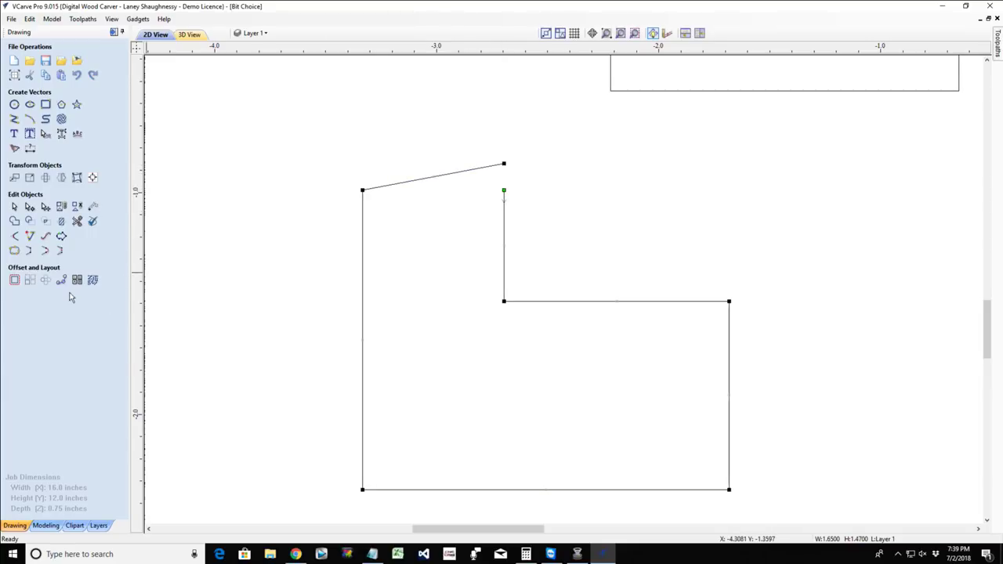
# Draw a level line from the profile's top-left corner to just below the sloped top edge.
pyautogui.click(14, 118)
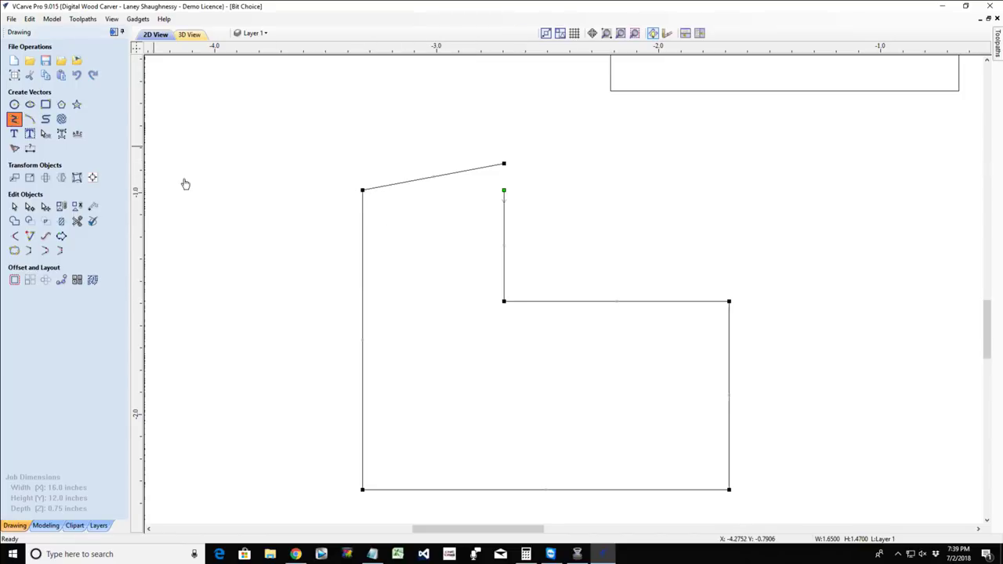
pyautogui.click(362, 189)
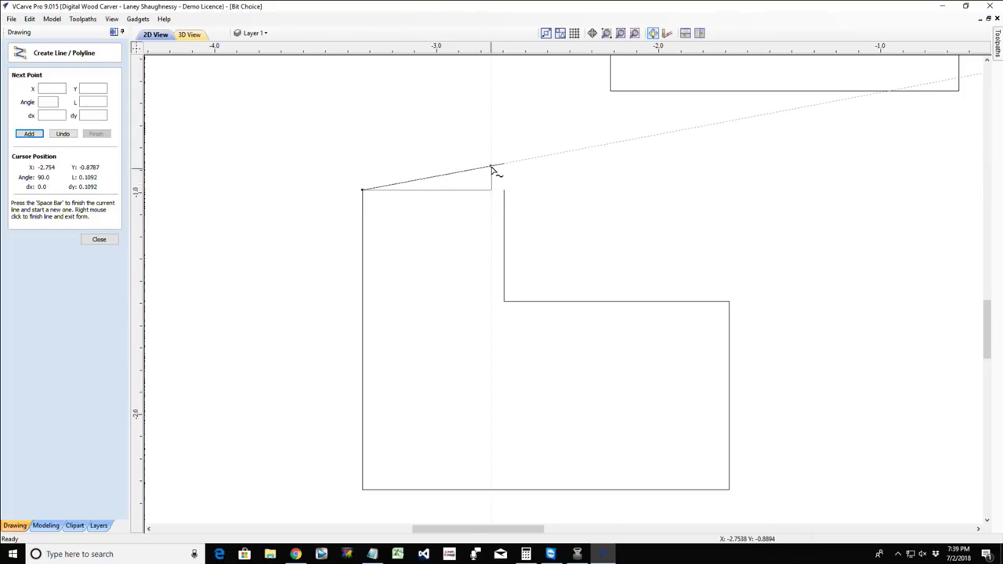
pyautogui.click(491, 189)
pyautogui.press('space')
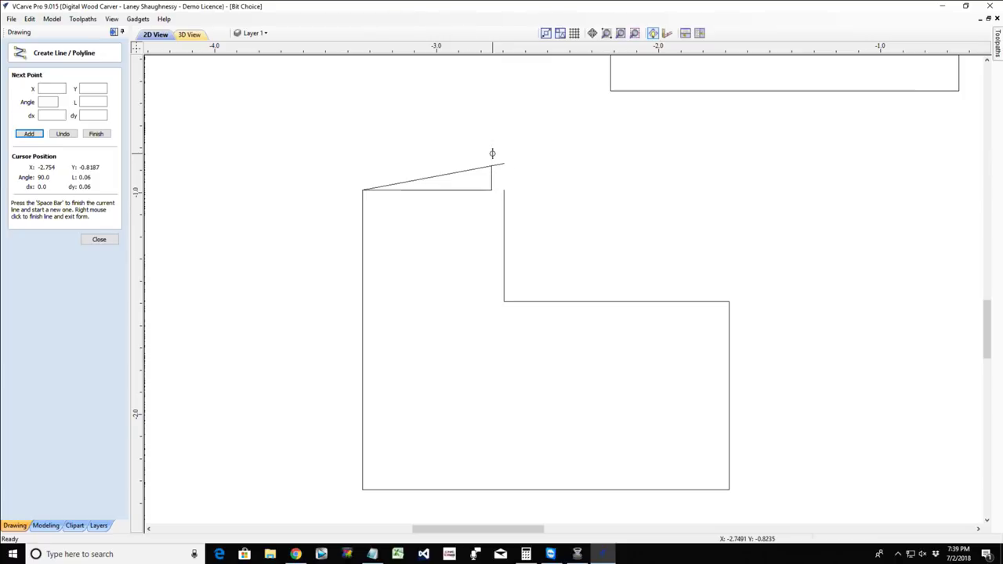
pyautogui.click(110, 243)
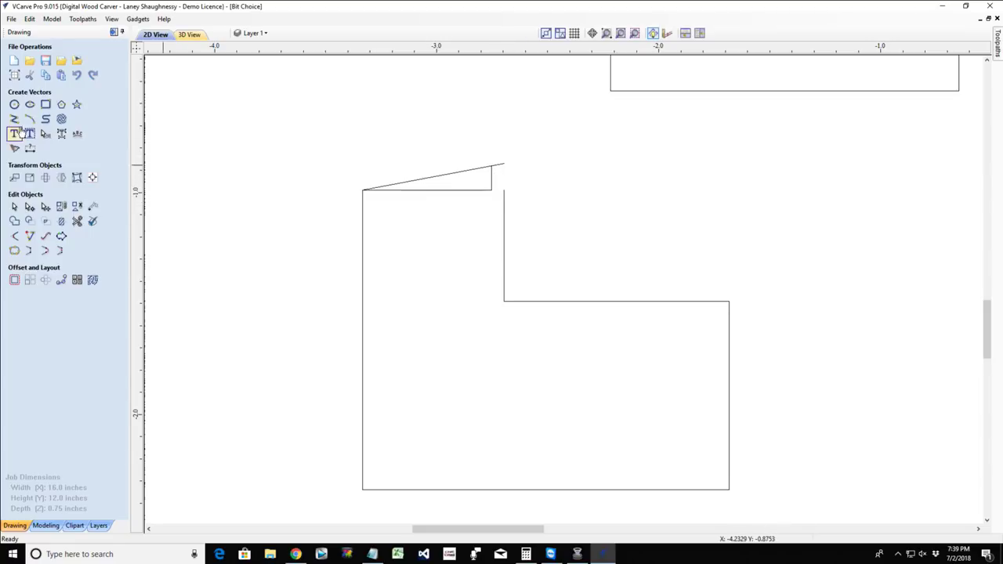
# Draw a 0.56-wide V-shaped bit profile above the rebated workpiece and select it.
pyautogui.click(15, 118)
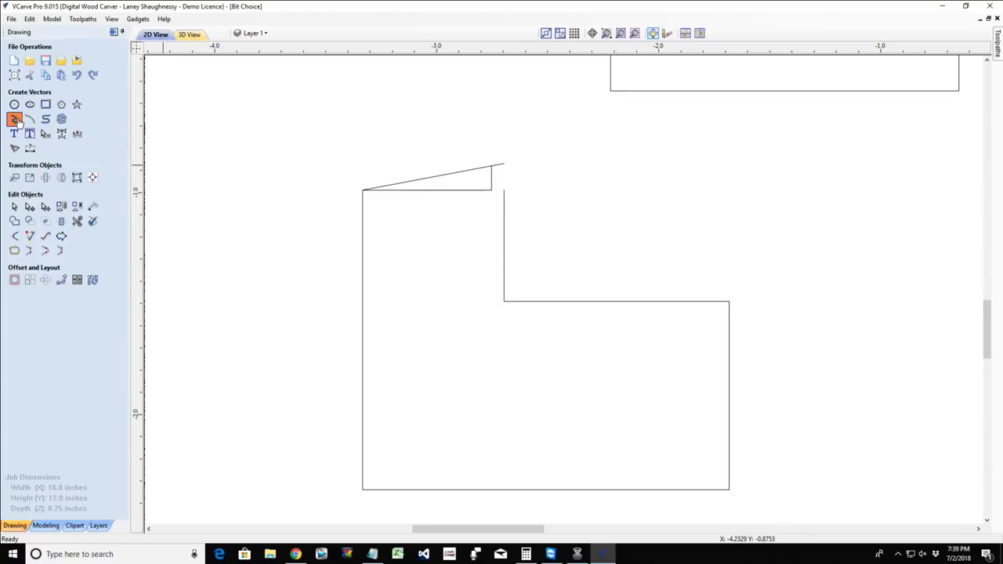
pyautogui.click(468, 103)
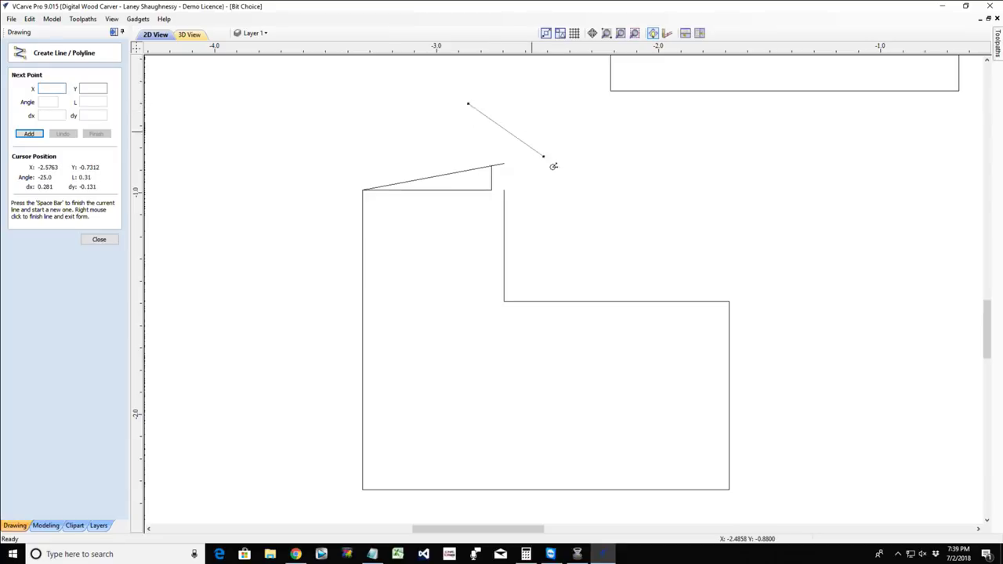
pyautogui.click(531, 211)
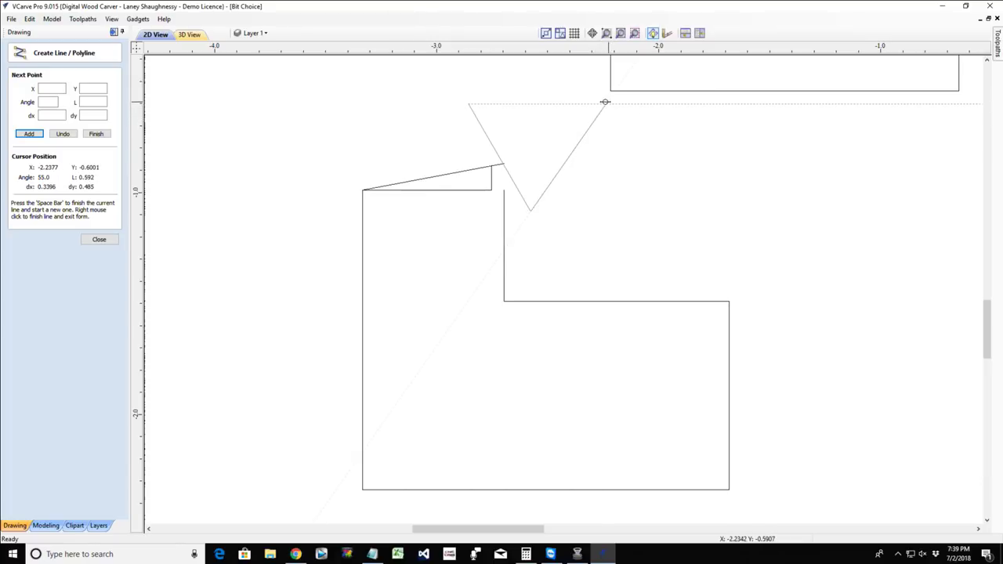
pyautogui.click(593, 103)
pyautogui.press('space')
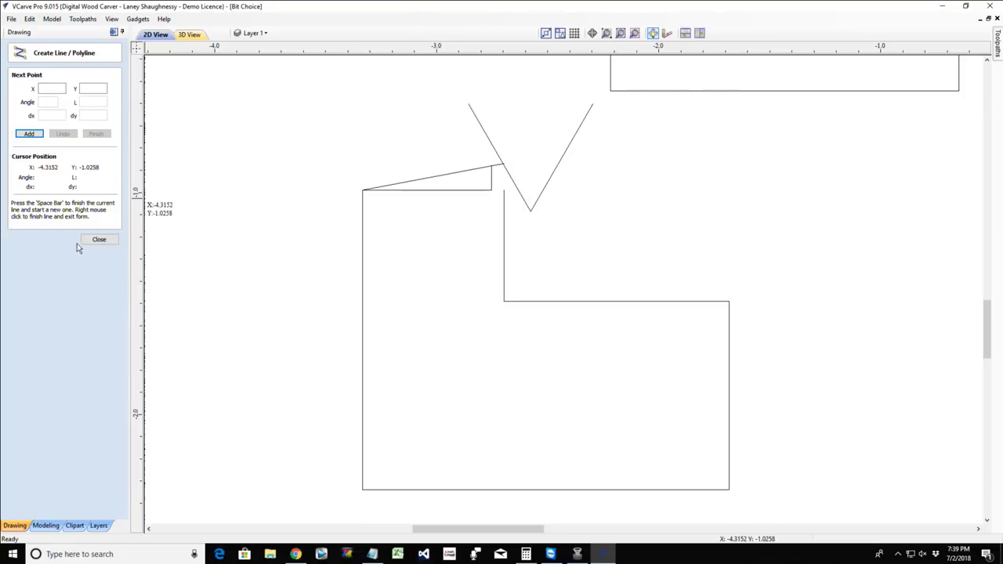
pyautogui.rightClick(582, 225)
pyautogui.click(533, 209)
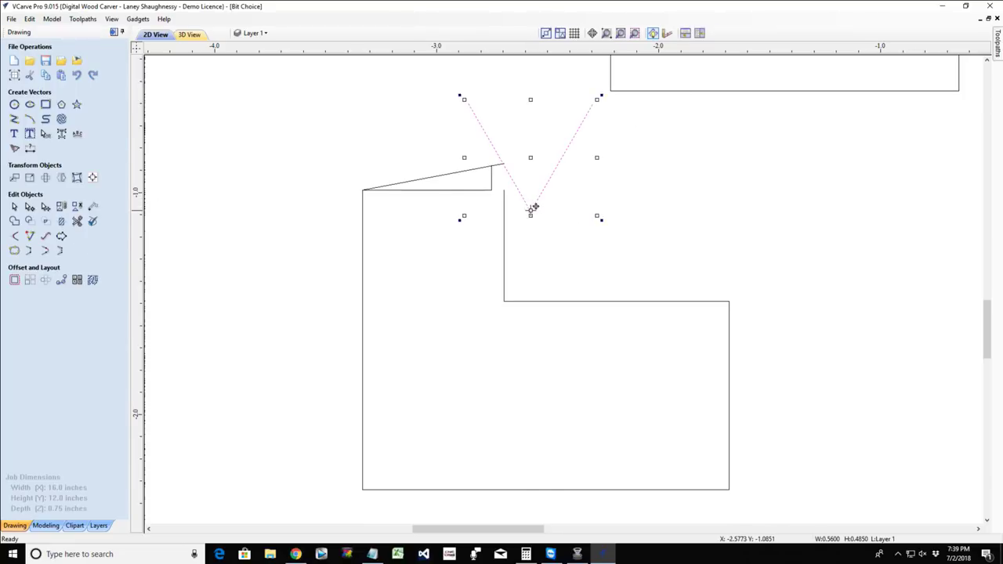
# Move the V so its tip sits at the rebate's inner corner and trim the vertical line inside it.
pyautogui.moveTo(532, 208); pyautogui.dragTo(505, 298)
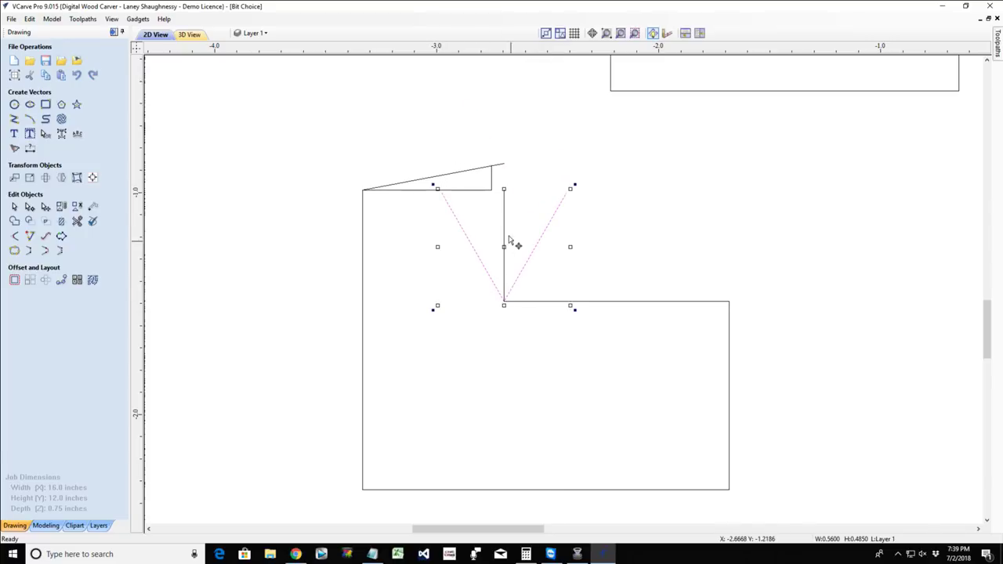
pyautogui.click(77, 221)
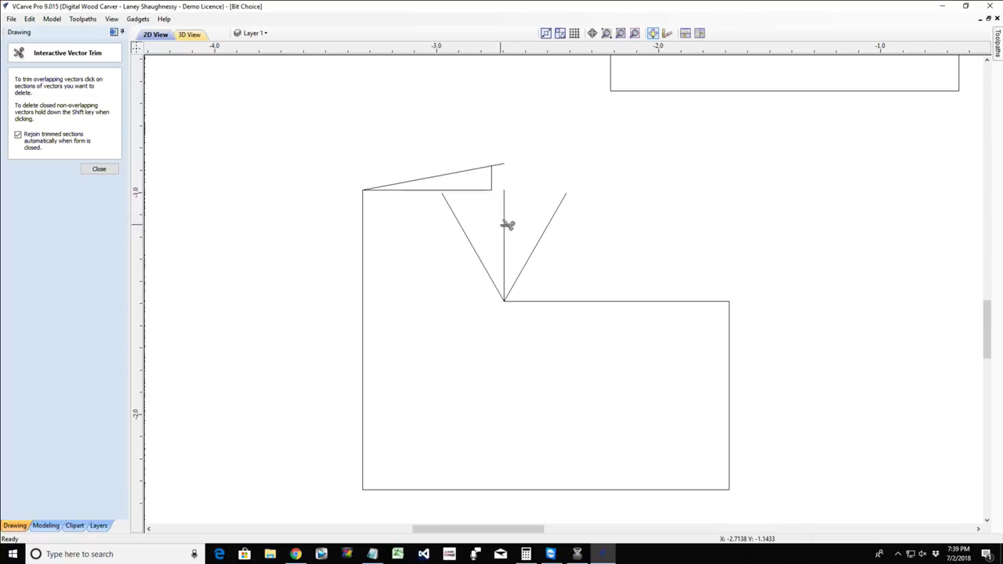
pyautogui.click(504, 223)
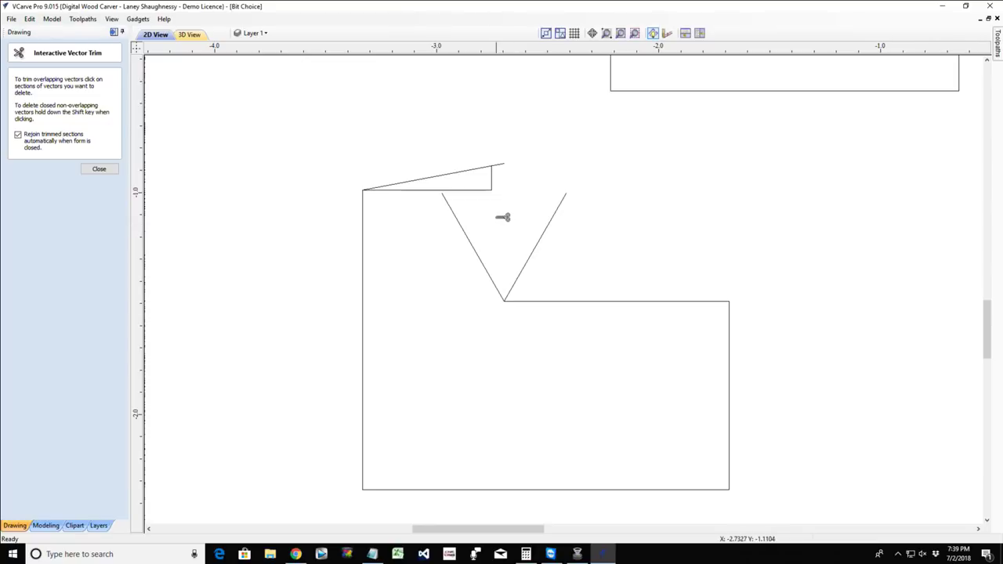
pyautogui.click(97, 169)
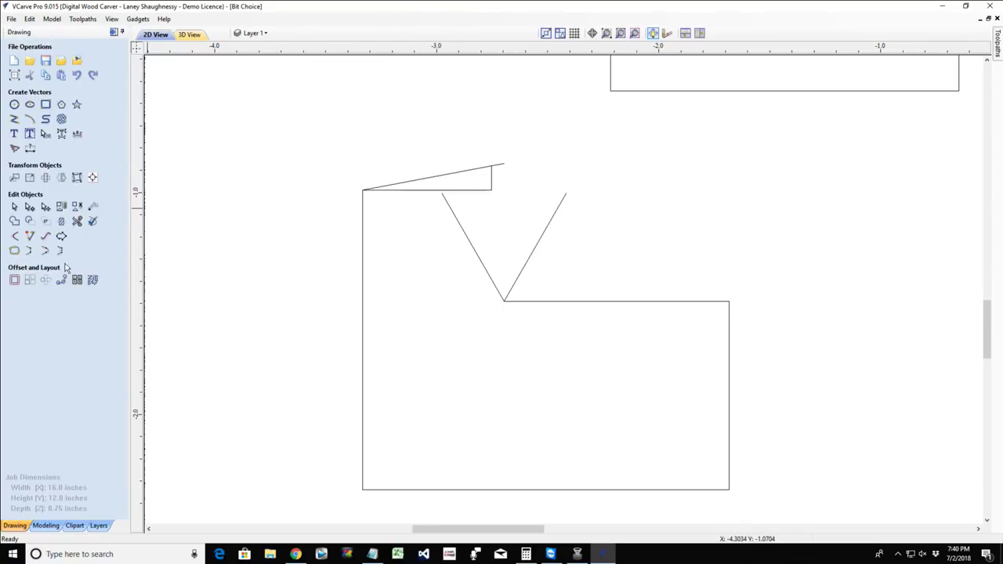
pyautogui.click(29, 236)
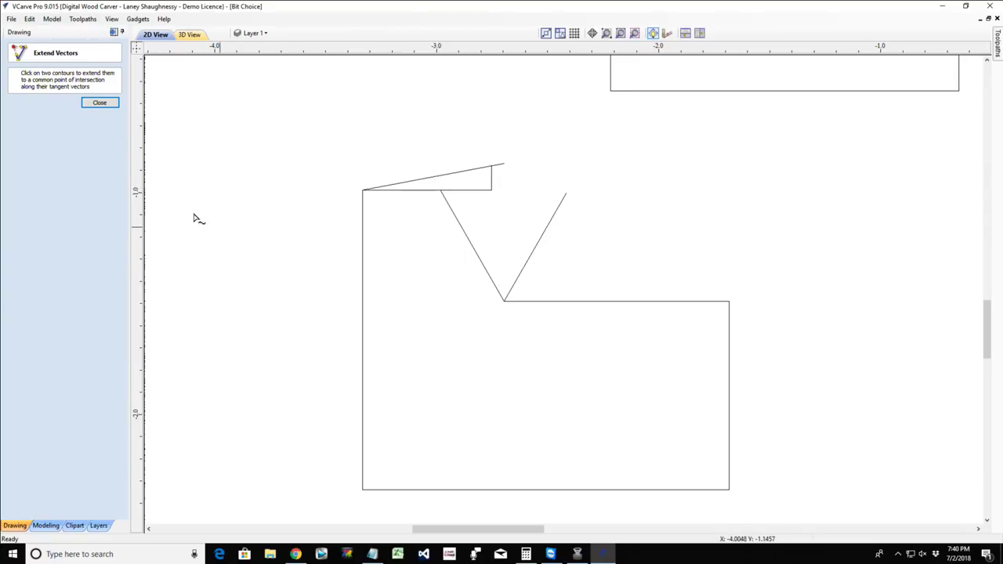
pyautogui.click(94, 103)
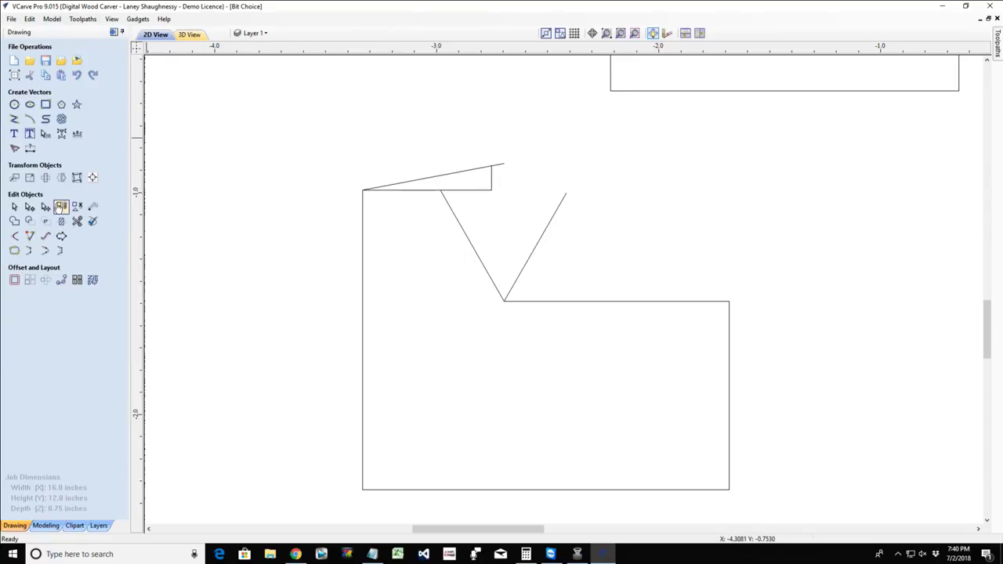
# Trim away the slanted line above the top edge, the leftover stubs and the V's right arm.
pyautogui.click(76, 220)
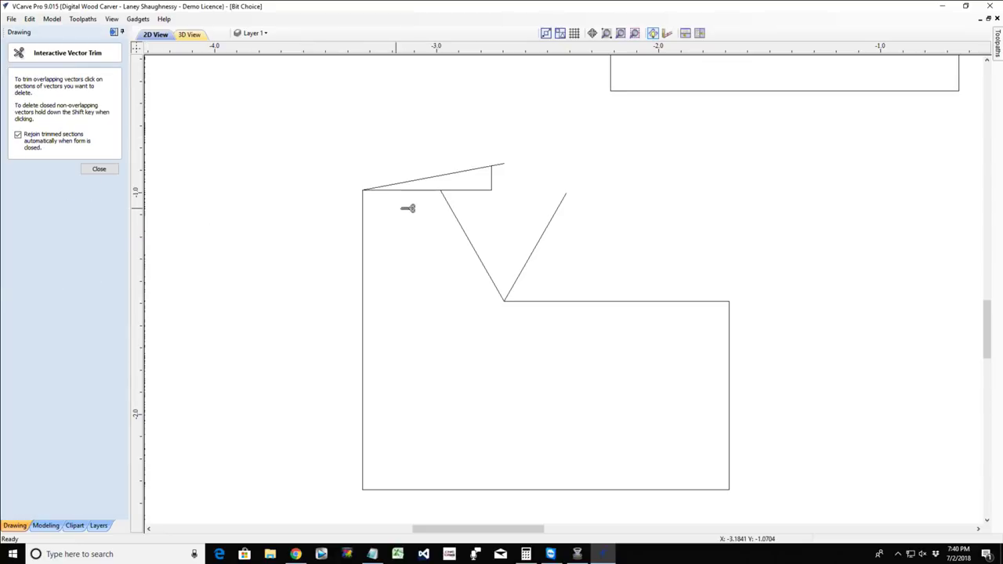
pyautogui.click(489, 190)
pyautogui.click(481, 168)
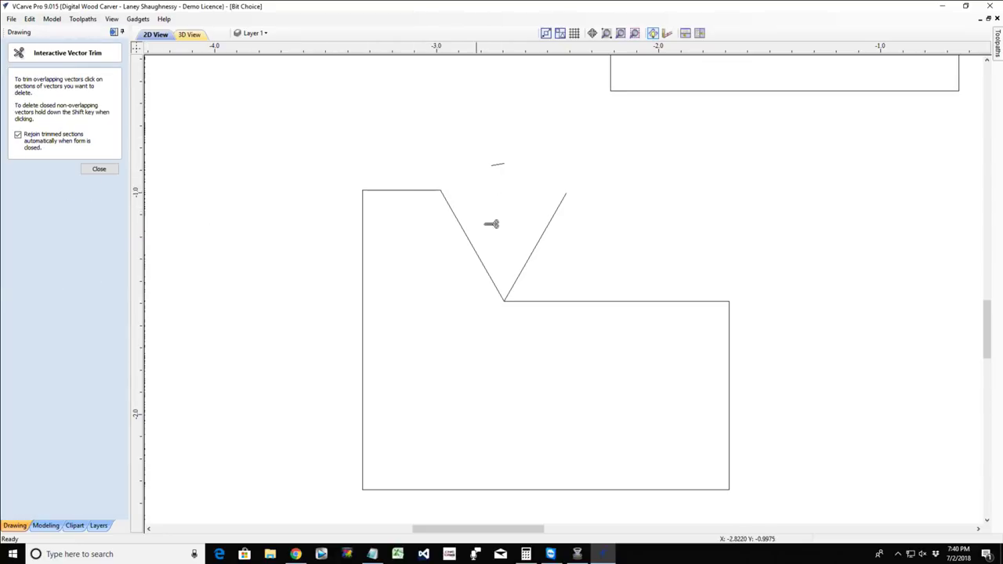
pyautogui.click(500, 165)
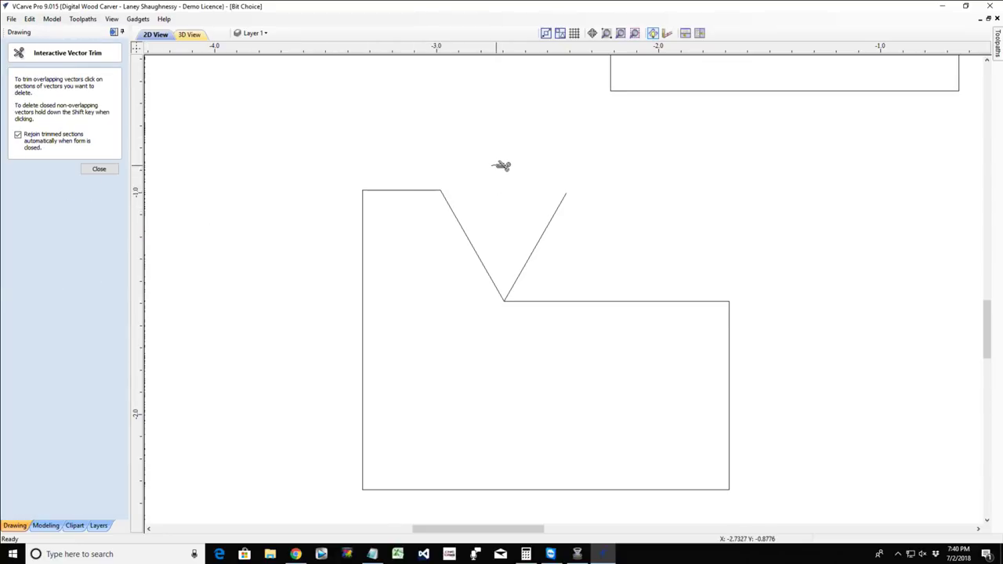
pyautogui.click(98, 169)
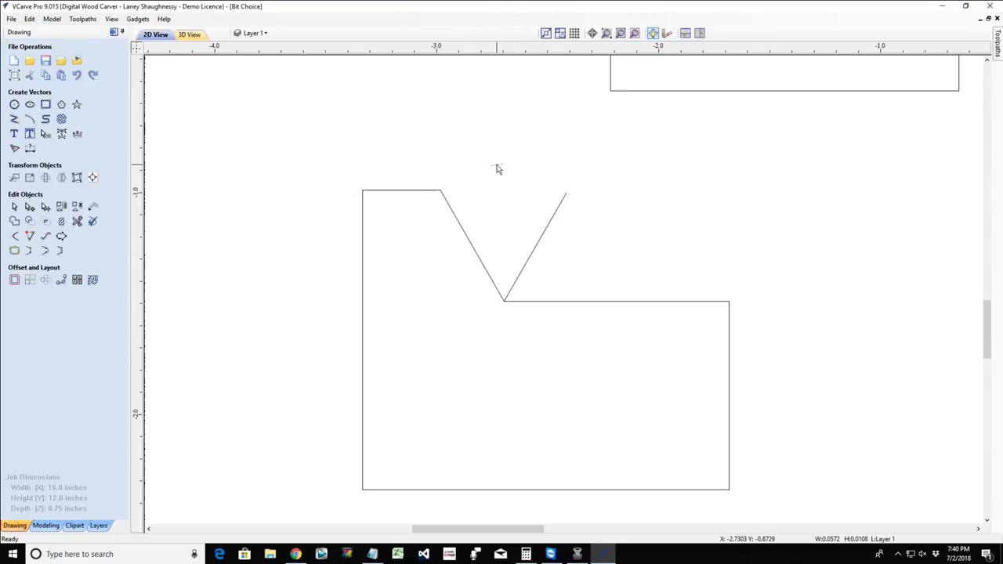
pyautogui.click(77, 223)
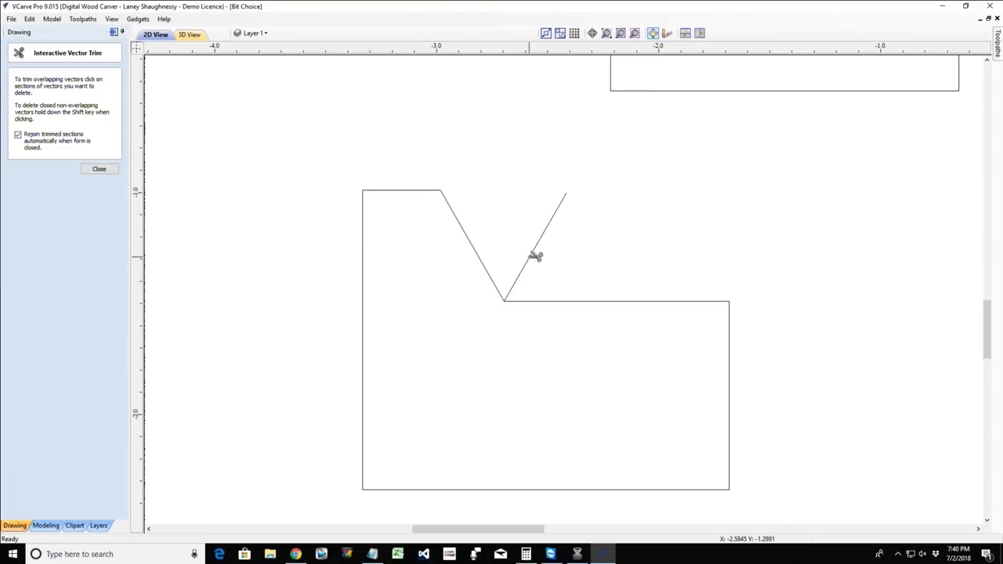
pyautogui.click(535, 256)
pyautogui.click(90, 172)
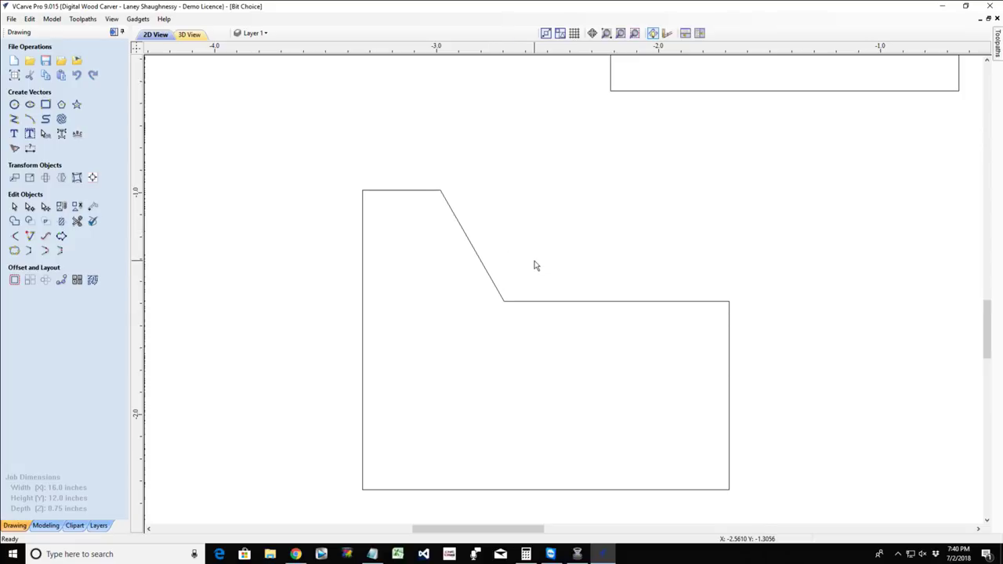
pyautogui.scroll(-8, 532, 264)
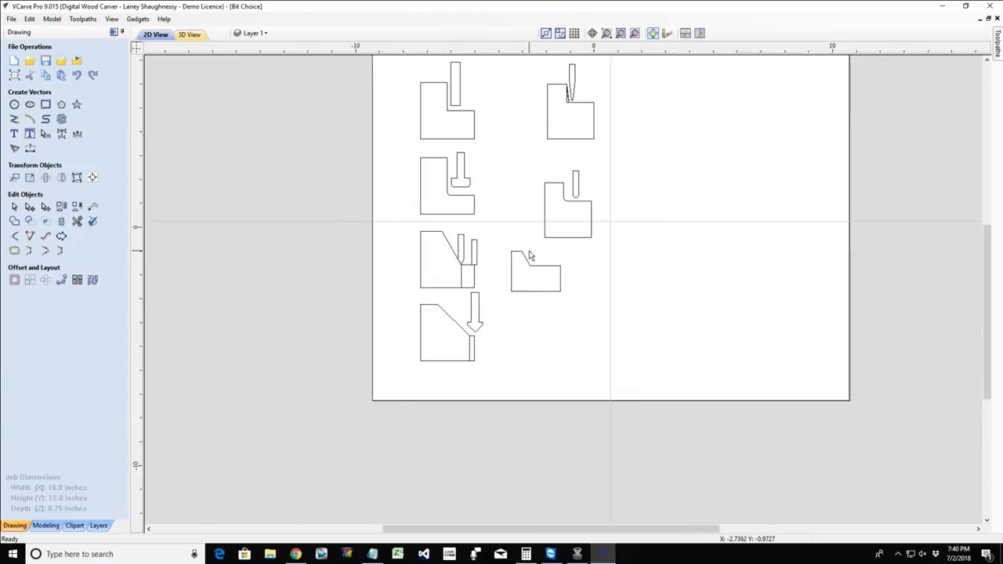
# Zoom in on the slot-cutter area and select the round-nose bit shape.
pyautogui.scroll(-1, 529, 255)
pyautogui.scroll(5, 582, 177)
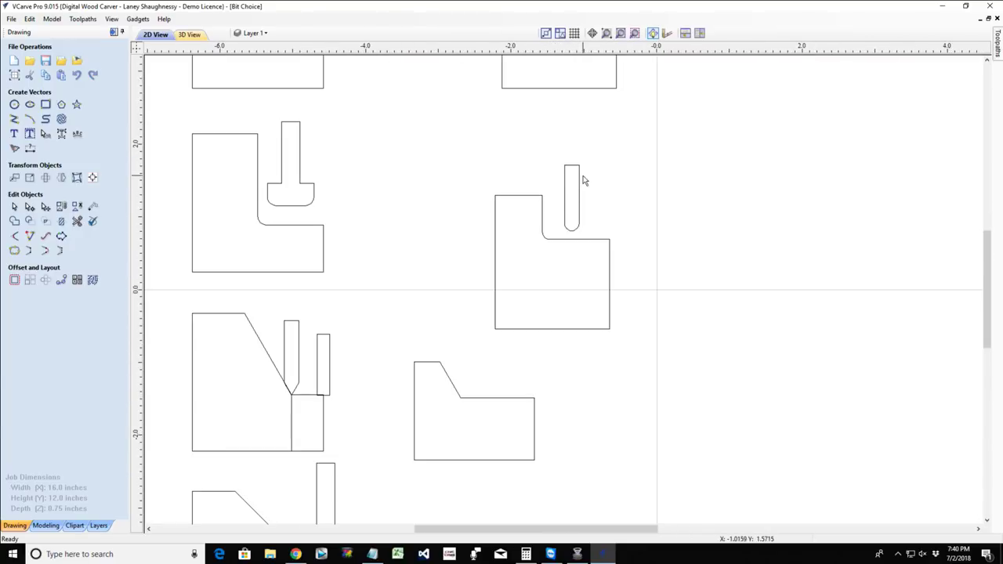
pyautogui.scroll(4, 583, 180)
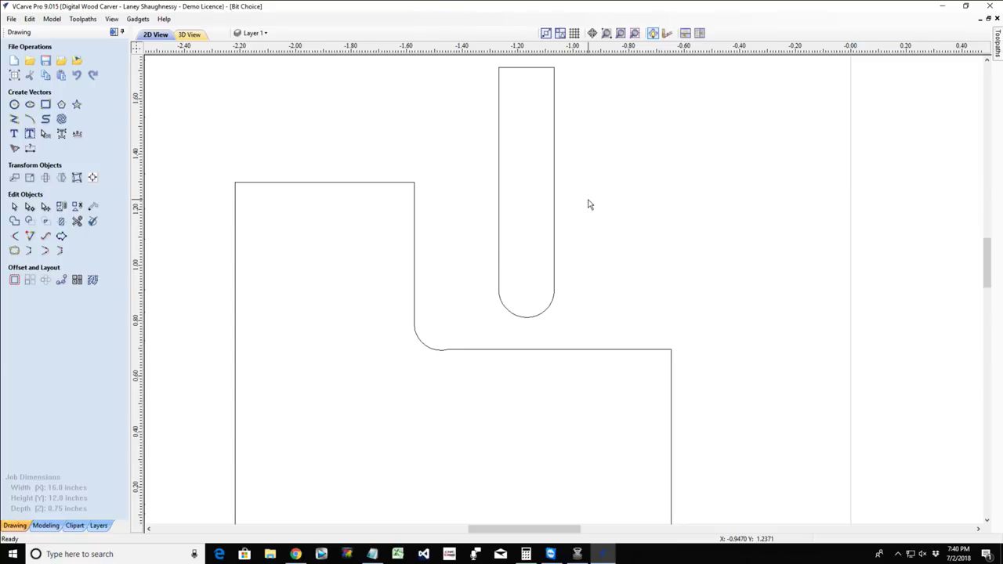
pyautogui.click(499, 90)
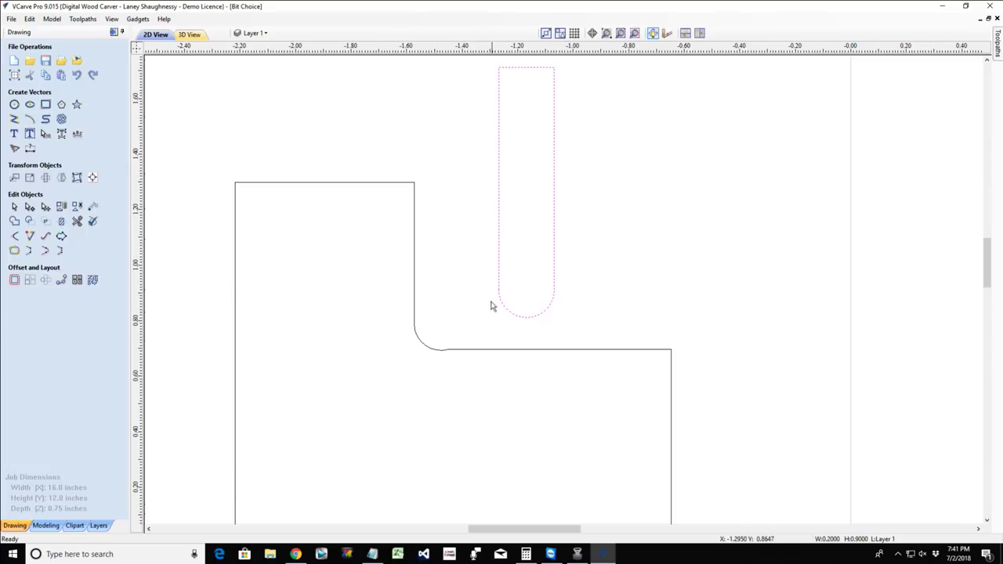
# Move the round-nose bit from the inner corner to above the lower flat edge.
pyautogui.click(524, 315)
pyautogui.moveTo(525, 317); pyautogui.dragTo(442, 350)
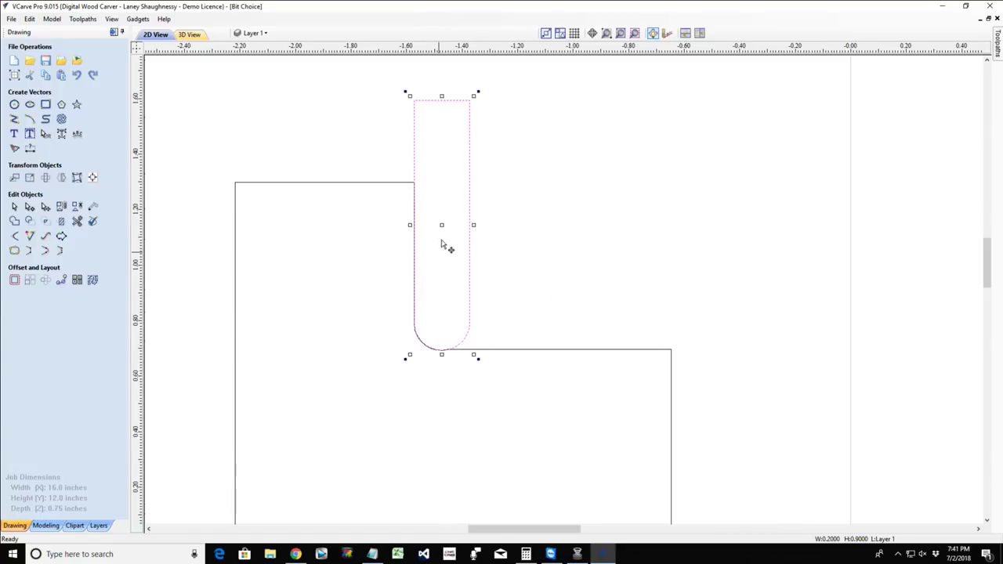
pyautogui.moveTo(428, 347); pyautogui.dragTo(499, 286)
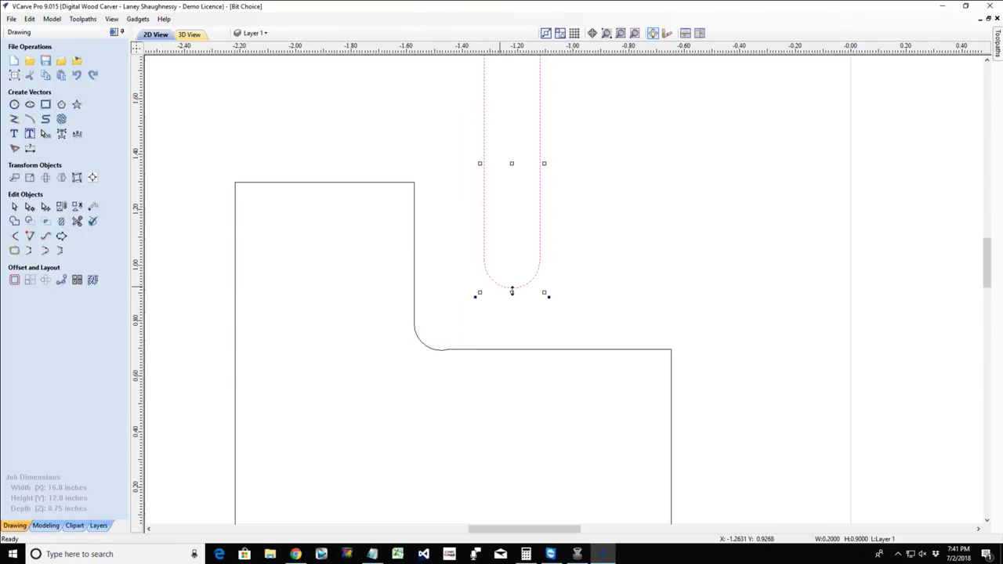
# Convert the workpiece's lower flat span to a Bezier curve and bend it upward.
pyautogui.click(496, 350)
pyautogui.press('n')
pyautogui.rightClick(535, 349)
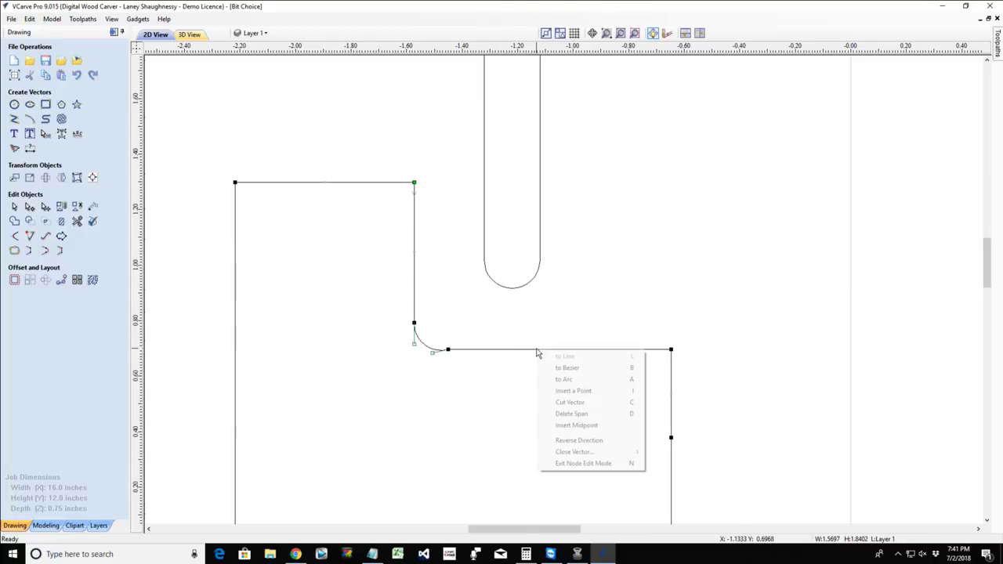
pyautogui.click(564, 367)
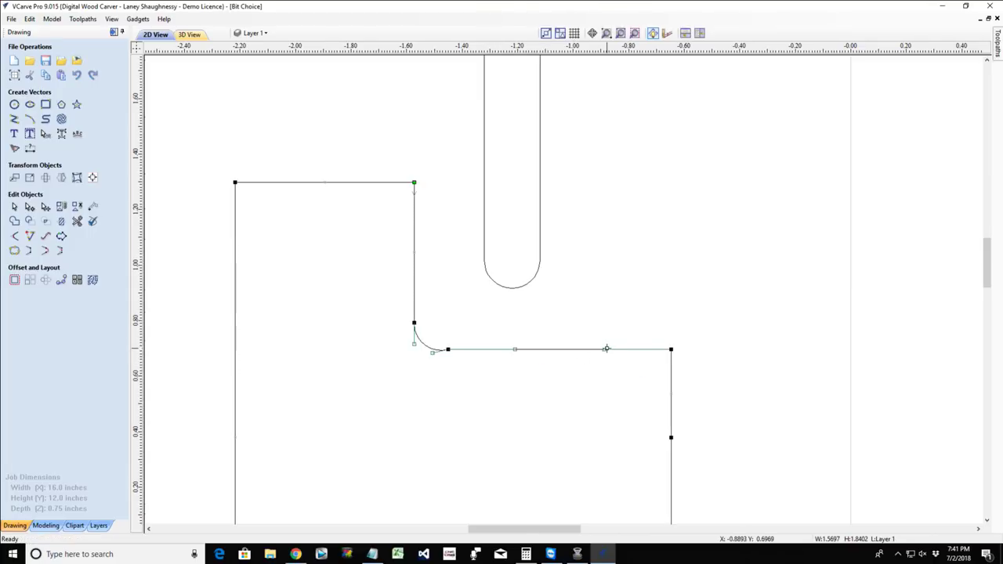
pyautogui.moveTo(605, 348); pyautogui.dragTo(595, 281)
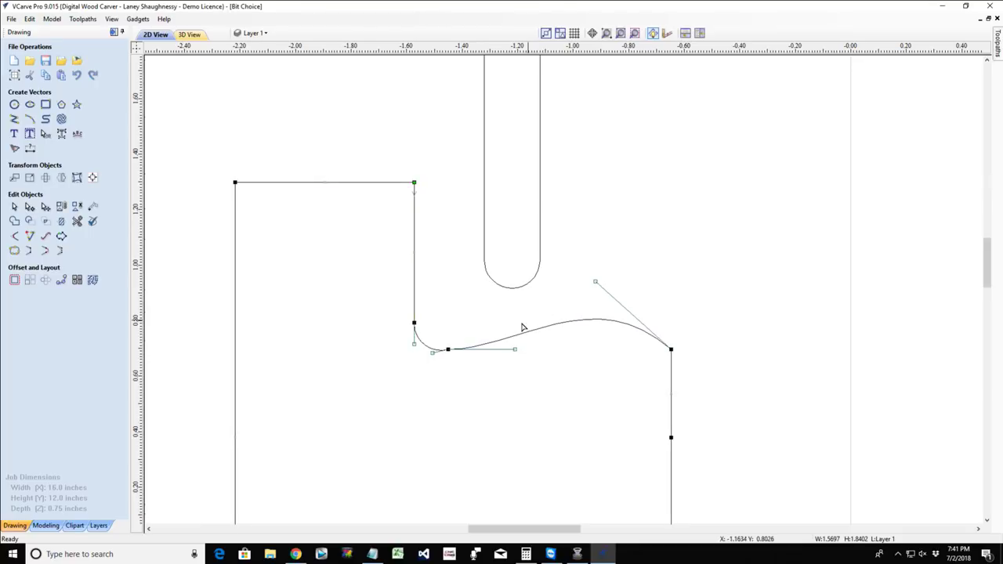
# Position the round-nose bit just above the curved edge's rise.
pyautogui.click(499, 290)
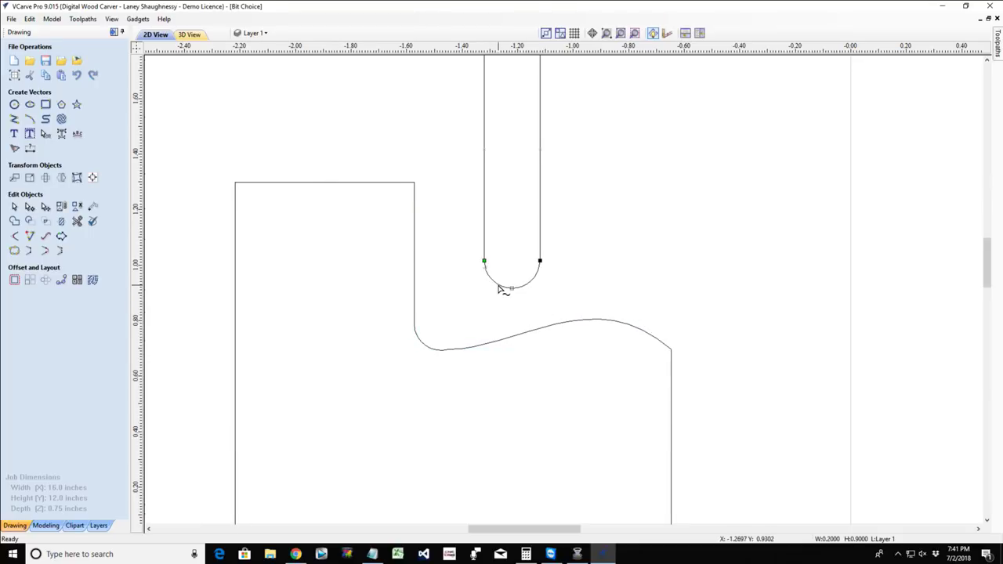
pyautogui.click(14, 206)
pyautogui.click(514, 288)
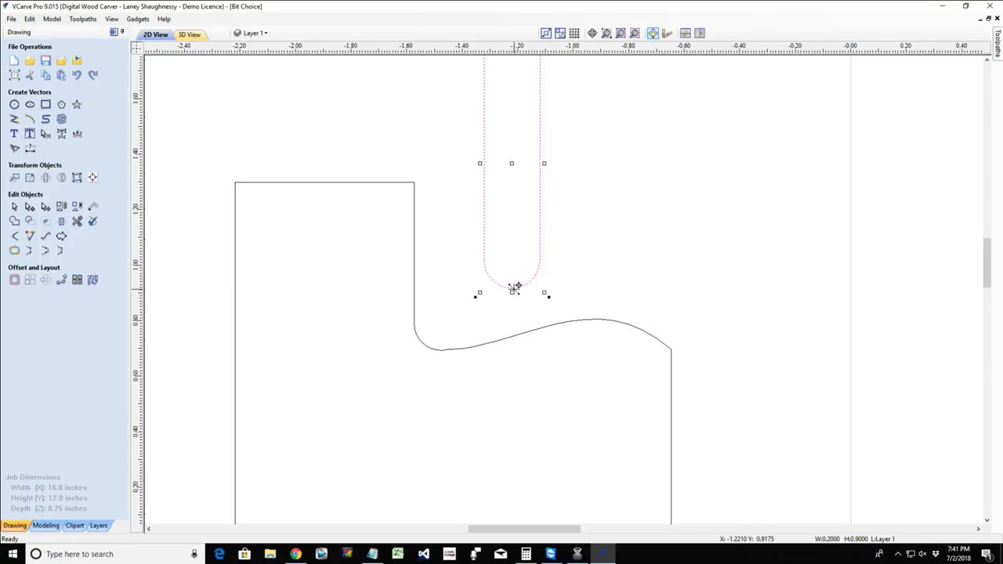
pyautogui.moveTo(514, 288)
pyautogui.mouseDown()
pyautogui.moveTo(437, 280)
pyautogui.moveTo(441, 347)
pyautogui.moveTo(562, 318)
pyautogui.moveTo(678, 352)
pyautogui.moveTo(662, 336)
pyautogui.moveTo(567, 322)
pyautogui.moveTo(462, 358)
pyautogui.moveTo(506, 301)
pyautogui.mouseUp()
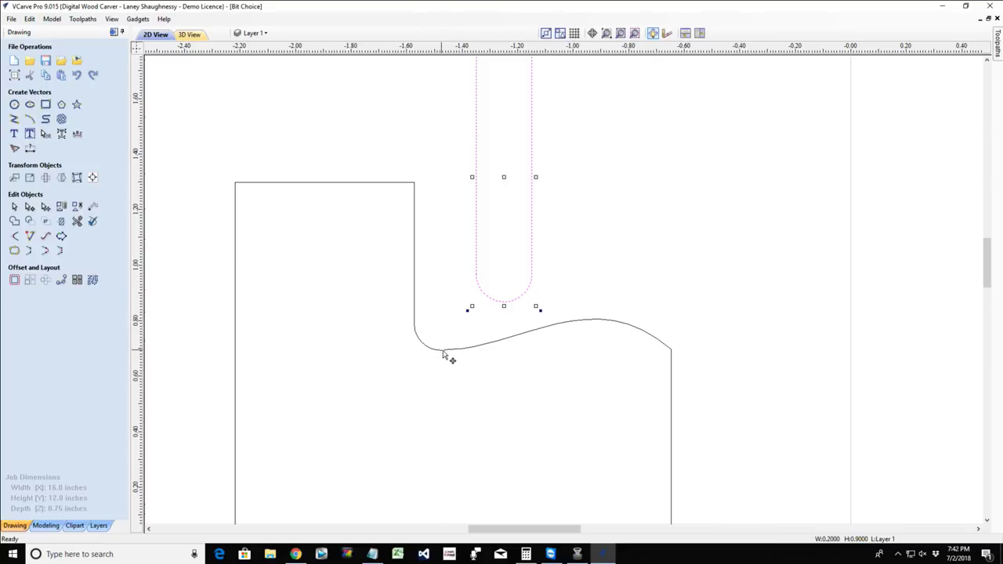
pyautogui.moveTo(497, 307); pyautogui.dragTo(539, 291)
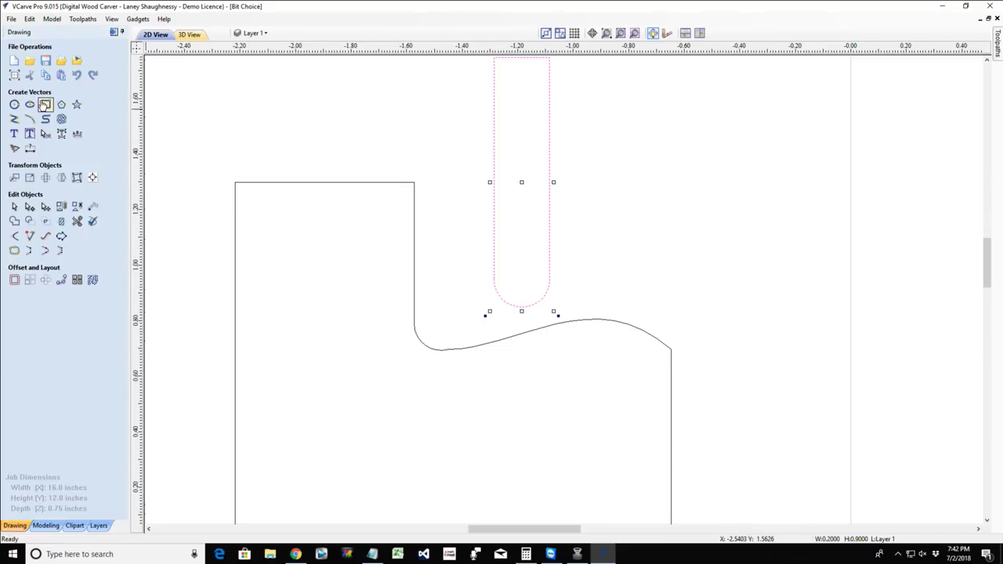
# Draw a 0.15 x 0.65 inch strip right of the round-nose bit, then lower the bit onto the curve's crest.
pyautogui.click(46, 105)
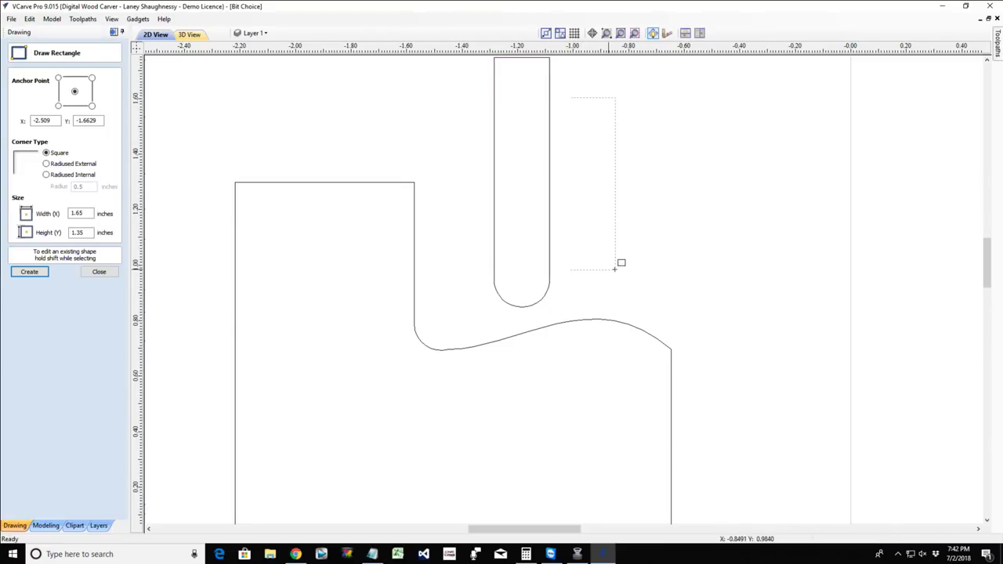
pyautogui.moveTo(614, 268)
pyautogui.mouseDown()
pyautogui.moveTo(630, 274)
pyautogui.moveTo(612, 274)
pyautogui.moveTo(609, 289)
pyautogui.moveTo(612, 278)
pyautogui.mouseUp()
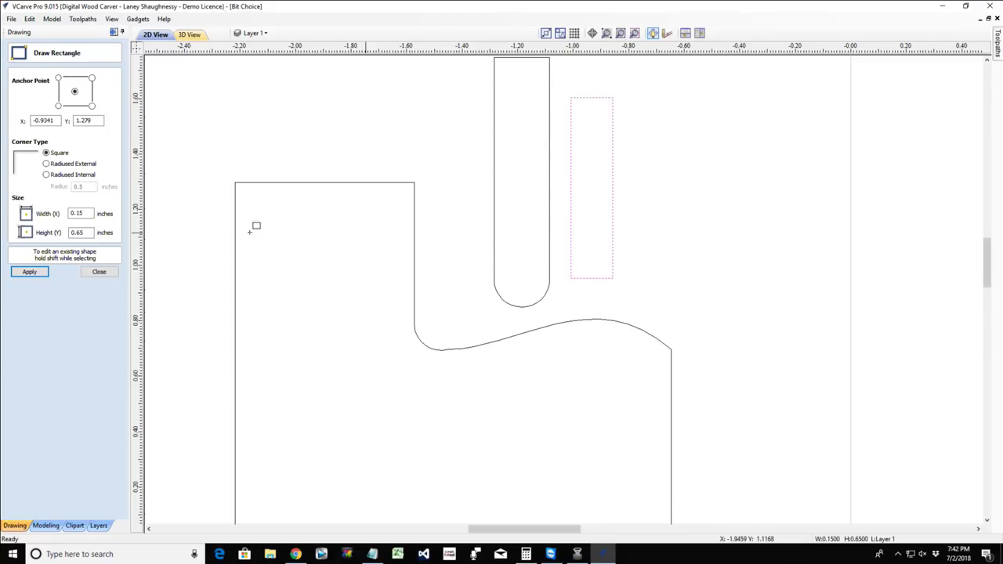
pyautogui.click(99, 271)
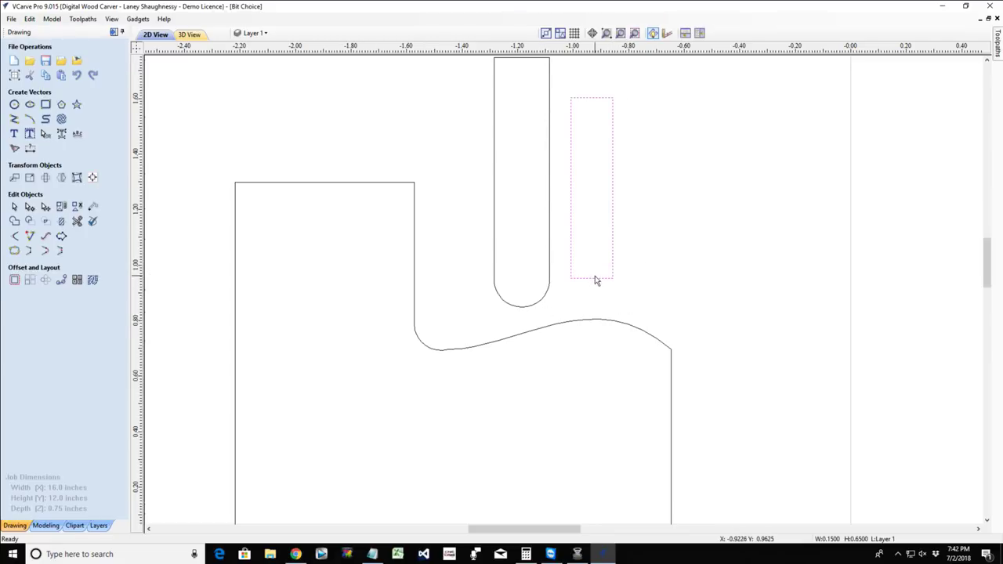
pyautogui.click(593, 275)
pyautogui.moveTo(593, 274); pyautogui.dragTo(753, 306)
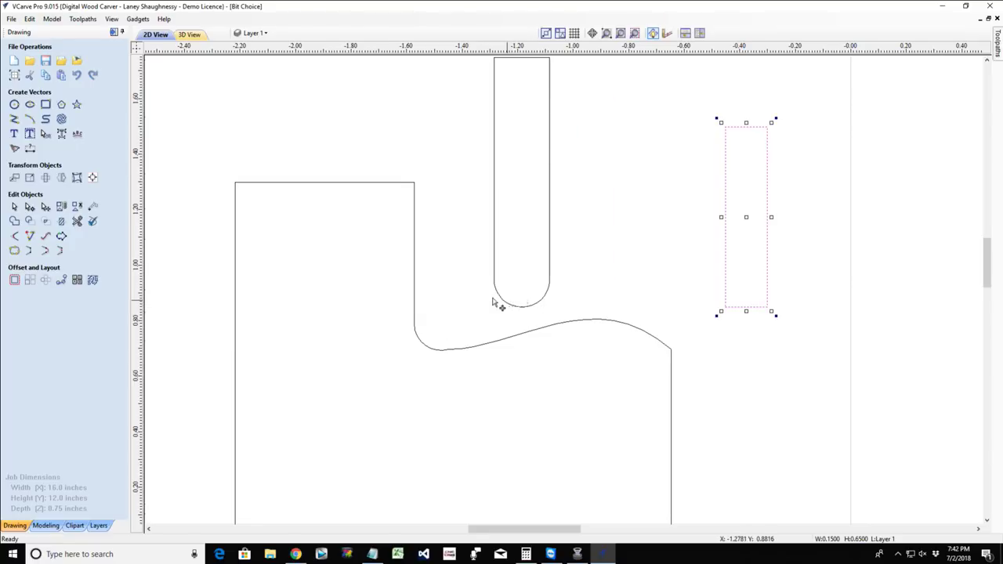
pyautogui.click(505, 303)
pyautogui.moveTo(519, 303)
pyautogui.mouseDown()
pyautogui.moveTo(443, 314)
pyautogui.moveTo(444, 346)
pyautogui.moveTo(593, 326)
pyautogui.moveTo(671, 352)
pyautogui.moveTo(522, 307)
pyautogui.mouseUp()
# Select the chamfered-step workpiece outline and tapered bit, zooming in close on the bit profile.
pyautogui.scroll(-3, 517, 302)
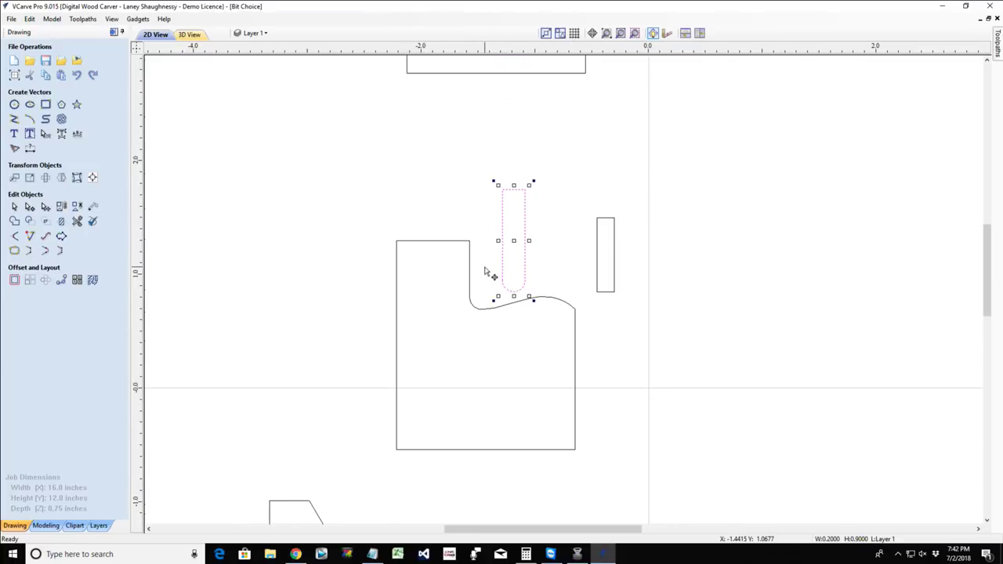
pyautogui.scroll(4, 501, 270)
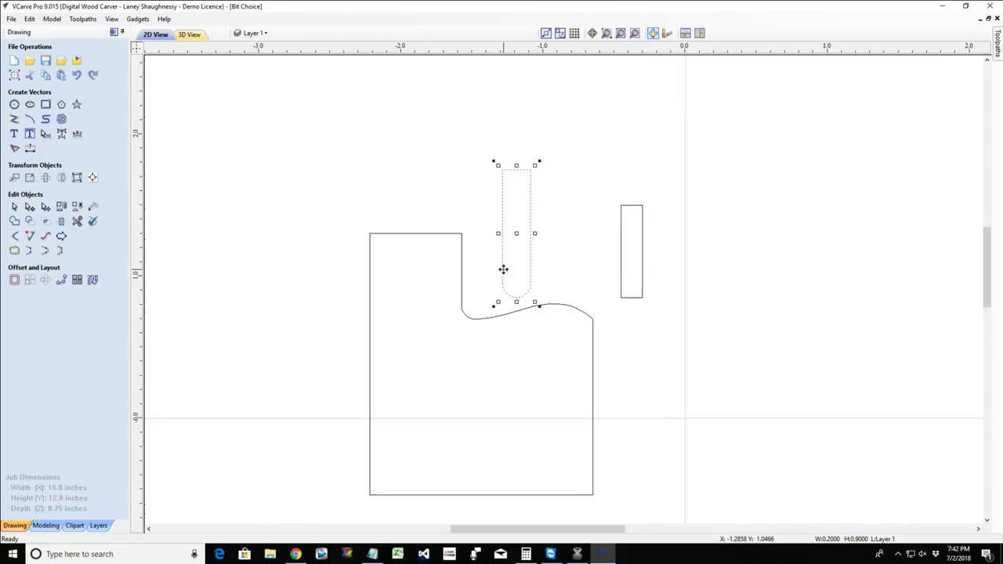
pyautogui.click(446, 394)
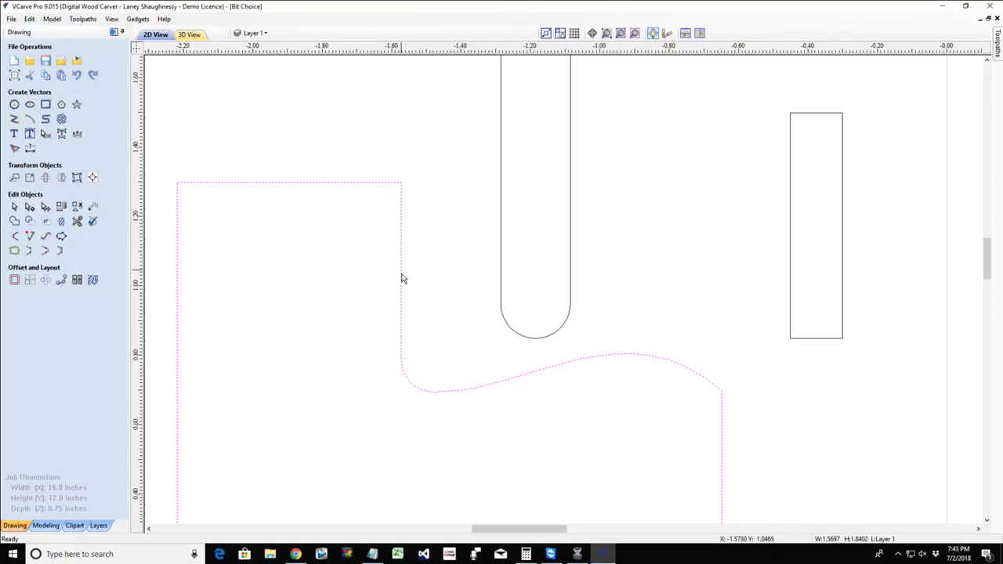
pyautogui.click(527, 338)
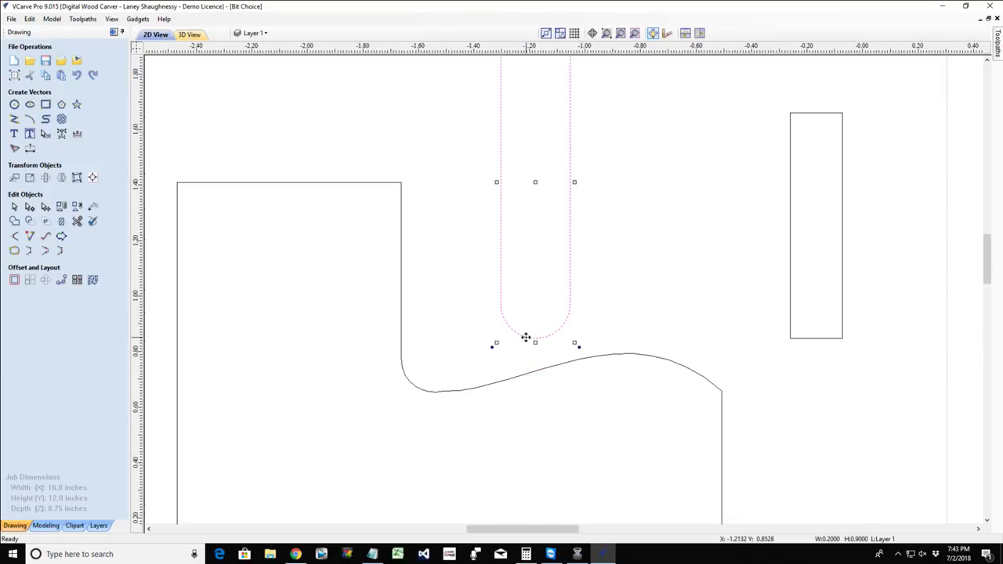
pyautogui.scroll(-5, 525, 336)
pyautogui.scroll(3, 541, 184)
pyautogui.scroll(2, 536, 204)
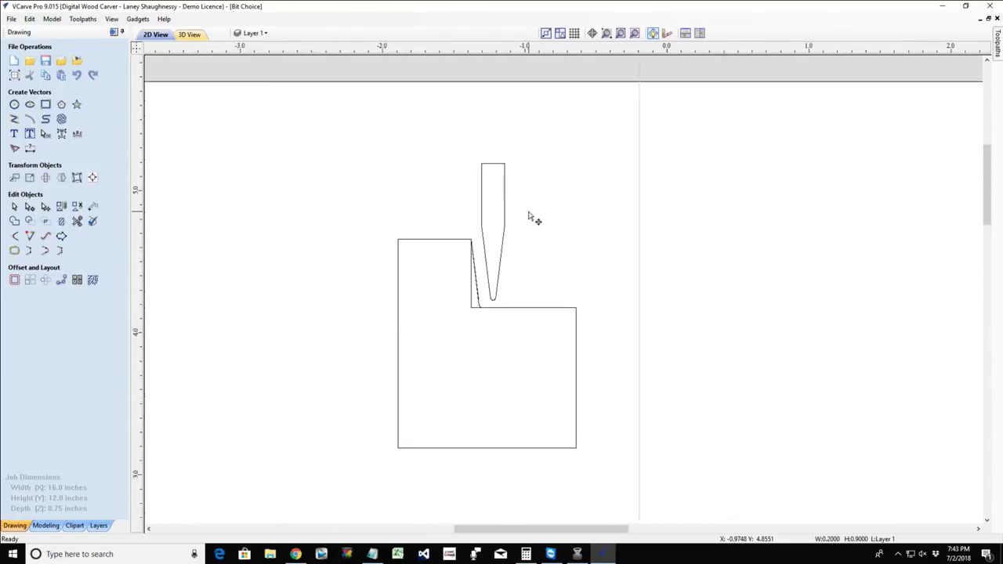
pyautogui.scroll(4, 391, 466)
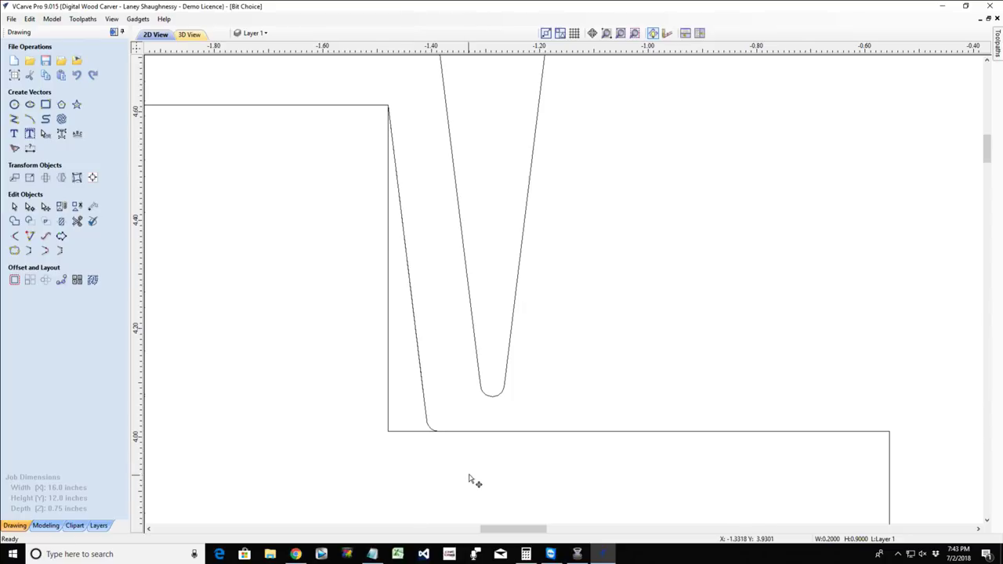
pyautogui.scroll(-2, 473, 470)
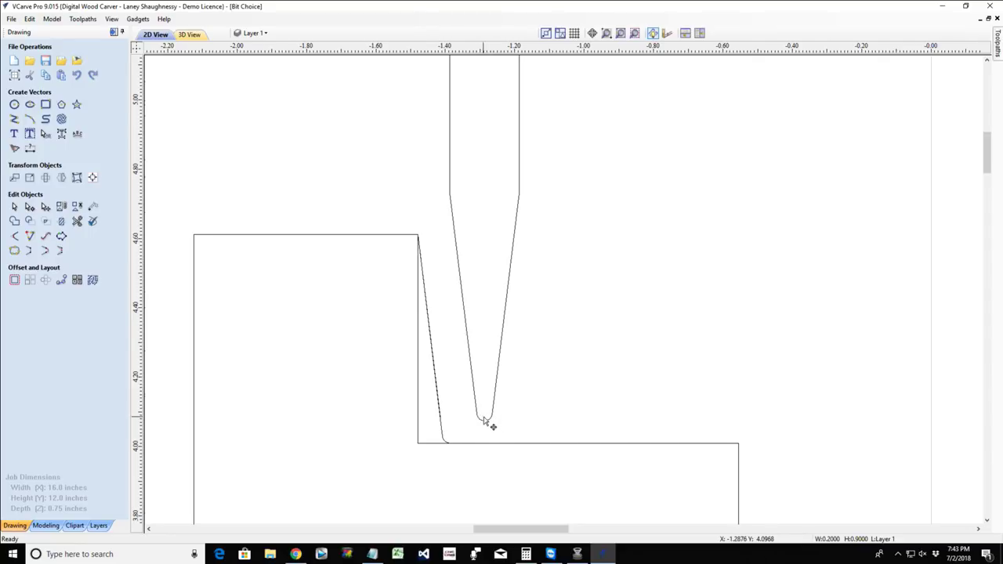
# Move the rounded-tip bit profile so its tip sits at the slanted edge's bottom corner.
pyautogui.scroll(3, 489, 430)
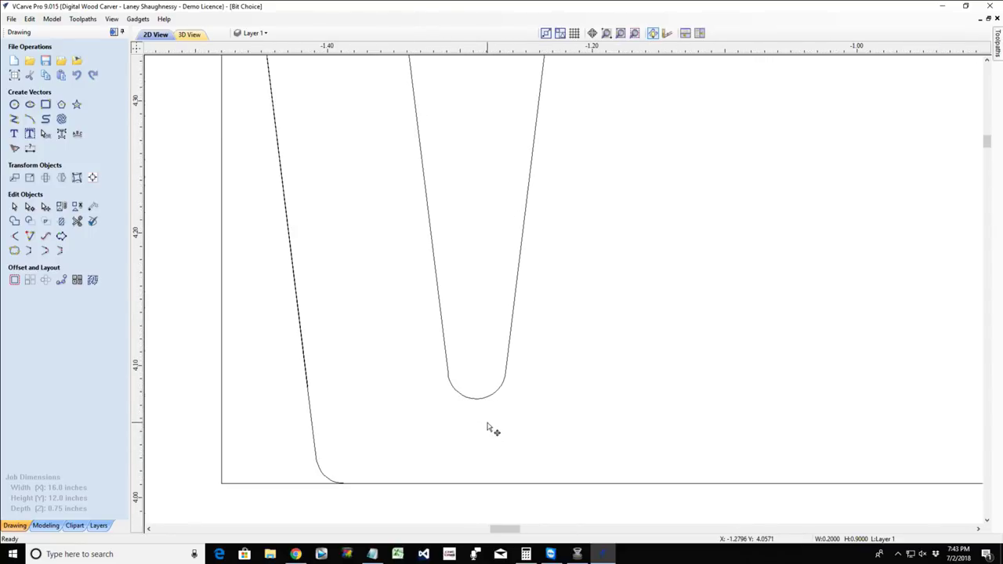
pyautogui.scroll(-3, 488, 427)
pyautogui.scroll(-1, 489, 422)
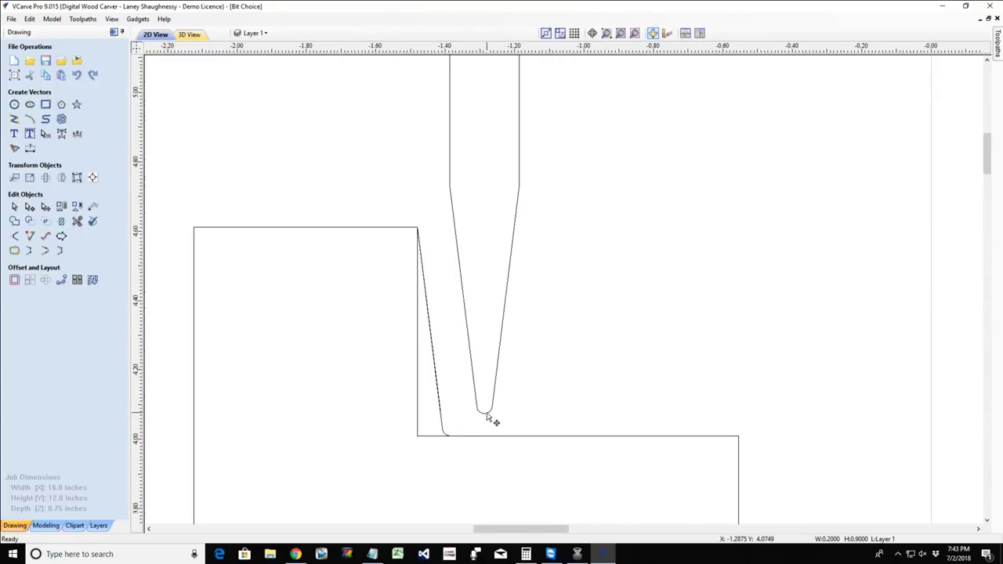
pyautogui.click(487, 419)
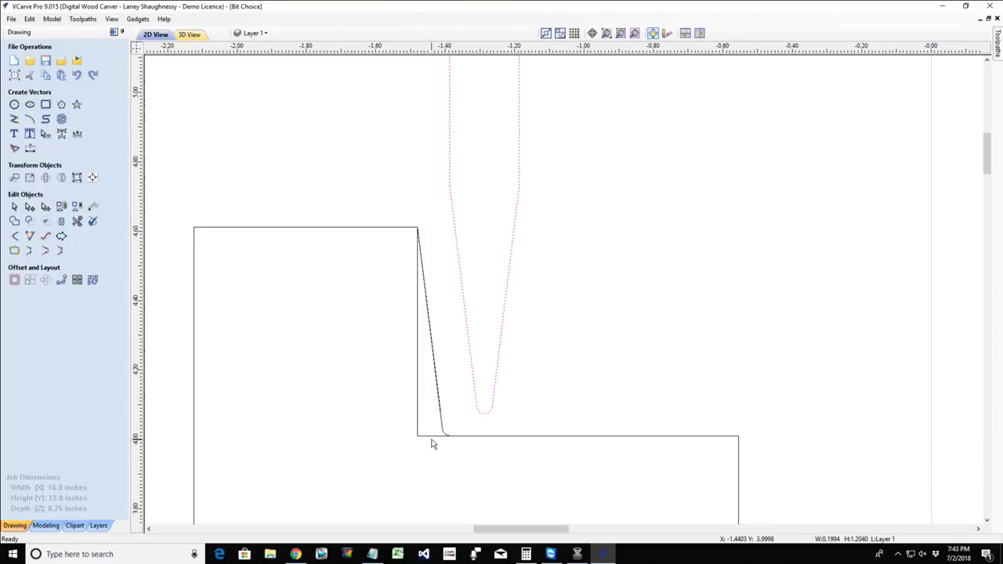
pyautogui.click(417, 258)
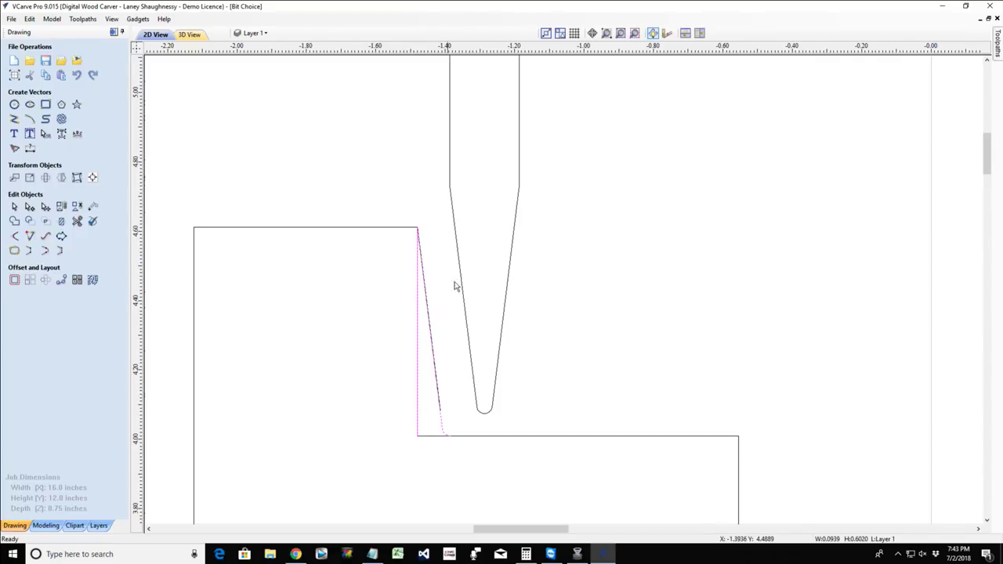
pyautogui.press('Escape')
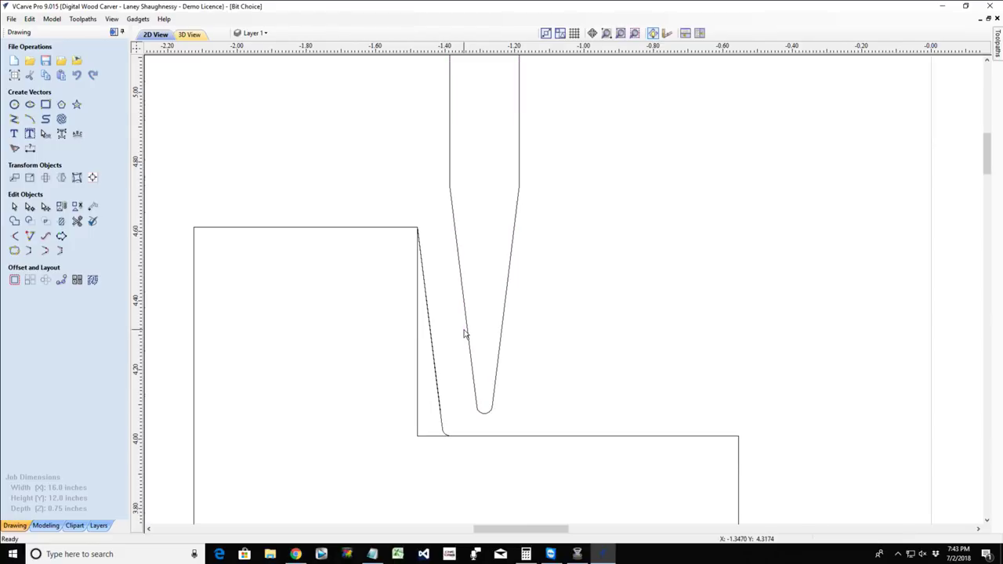
pyautogui.click(468, 336)
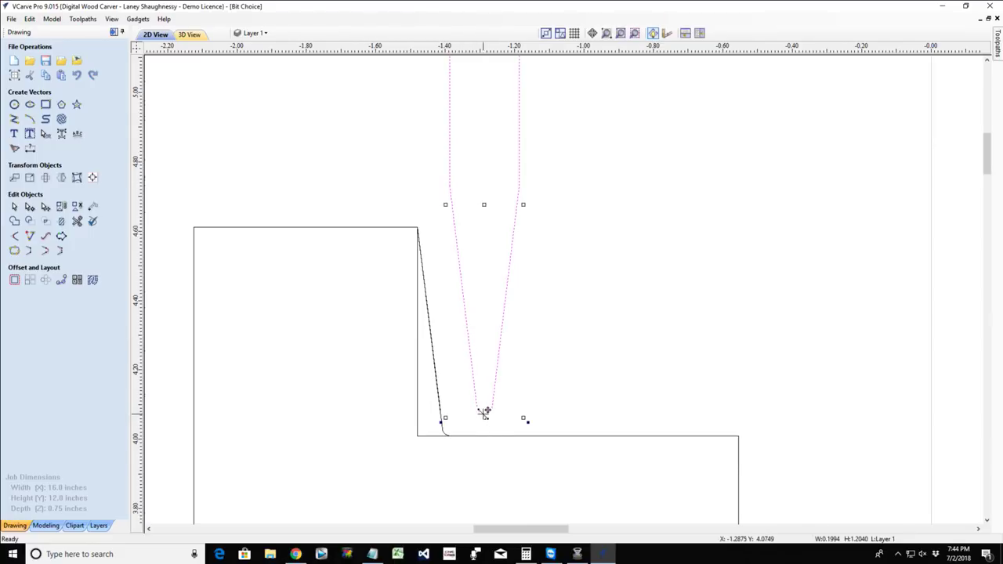
pyautogui.moveTo(485, 413); pyautogui.dragTo(452, 432)
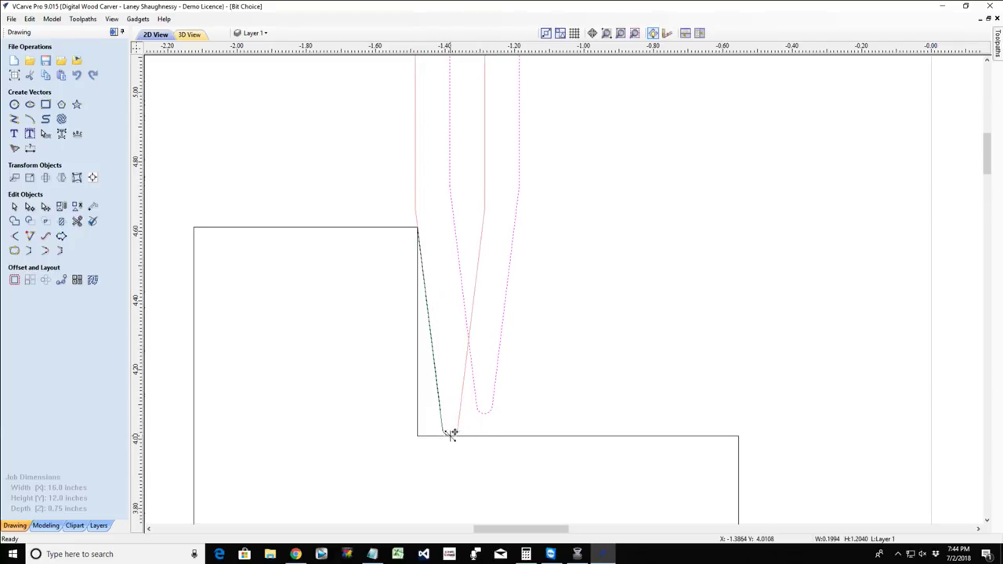
# Zoom in and nudge the bit profile to meet the outline's top corner along the slope.
pyautogui.scroll(4, 445, 458)
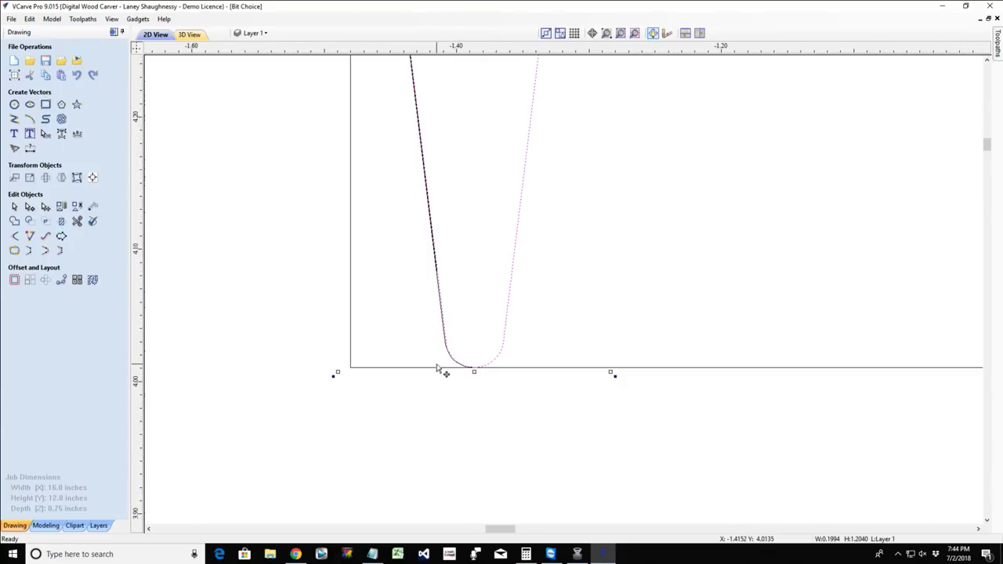
pyautogui.scroll(-4, 420, 374)
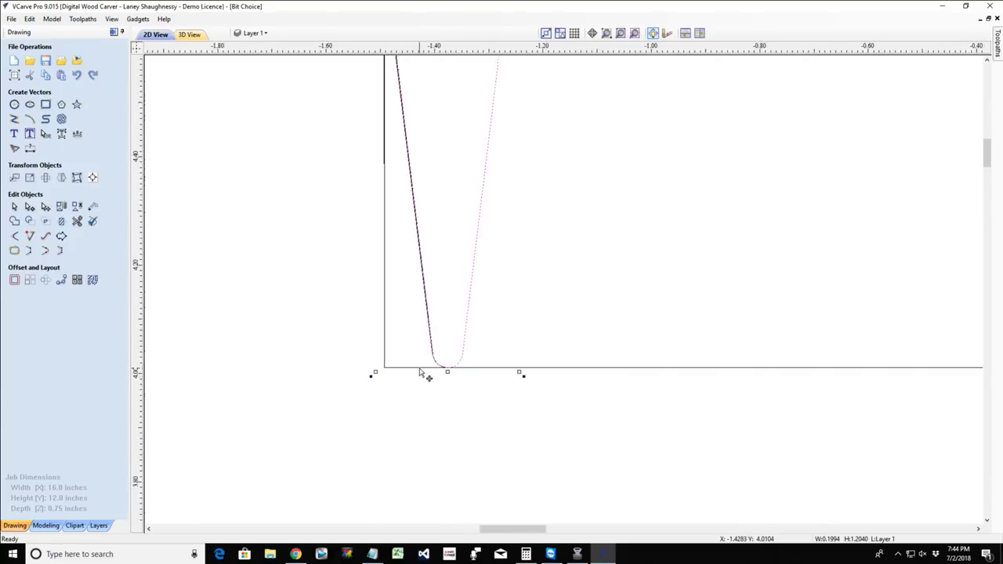
pyautogui.scroll(6, 399, 161)
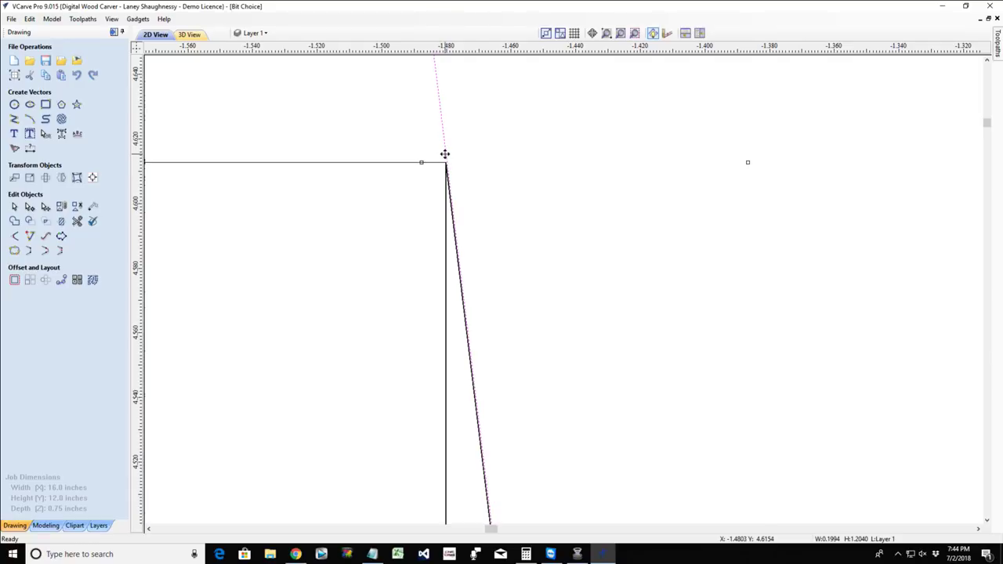
pyautogui.moveTo(444, 153)
pyautogui.mouseDown()
pyautogui.moveTo(622, 170)
pyautogui.moveTo(448, 162)
pyautogui.mouseUp()
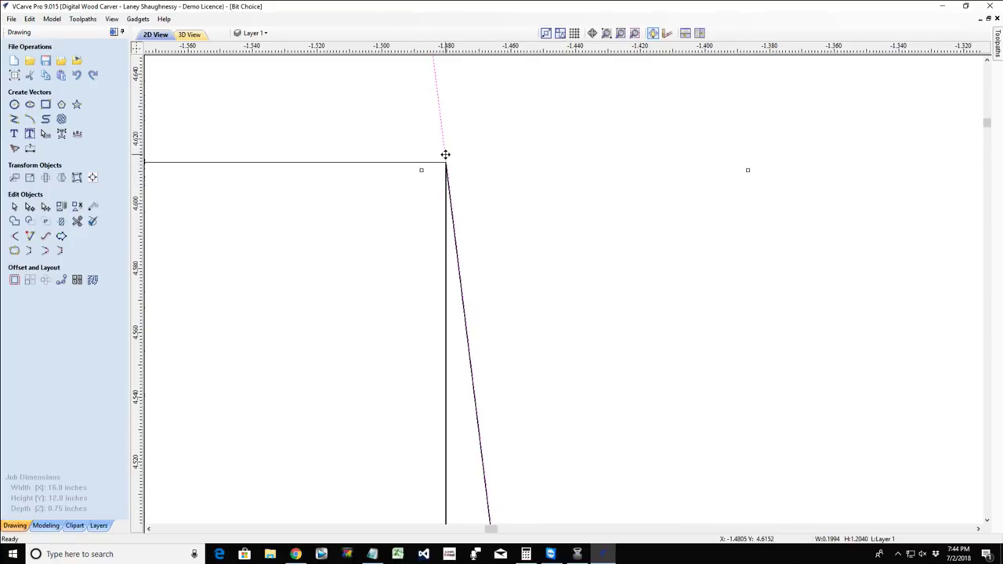
pyautogui.scroll(-5, 444, 155)
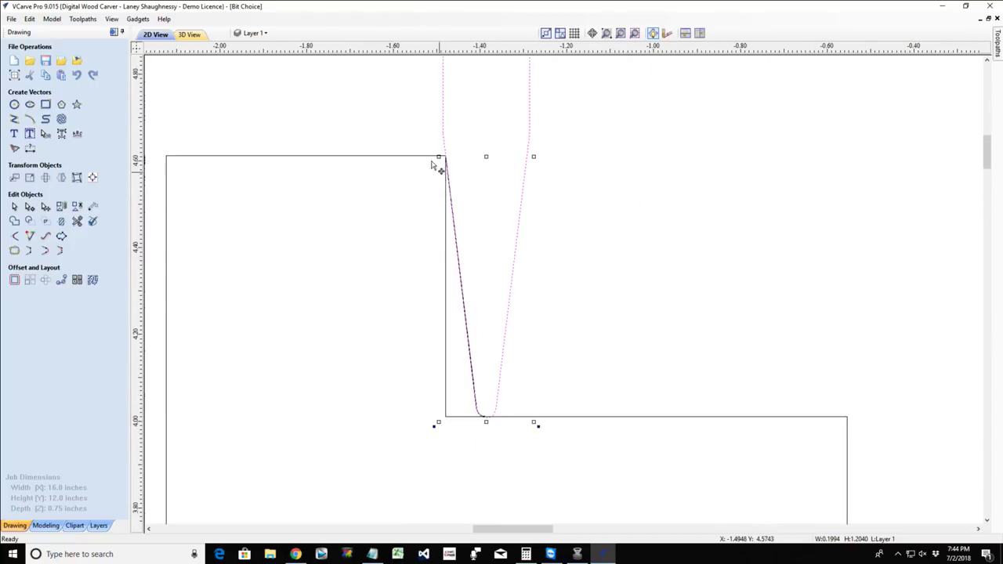
# Drag the bit profile right, clear of the chamfered edge, onto the lower floor.
pyautogui.click(396, 157)
pyautogui.click(402, 157)
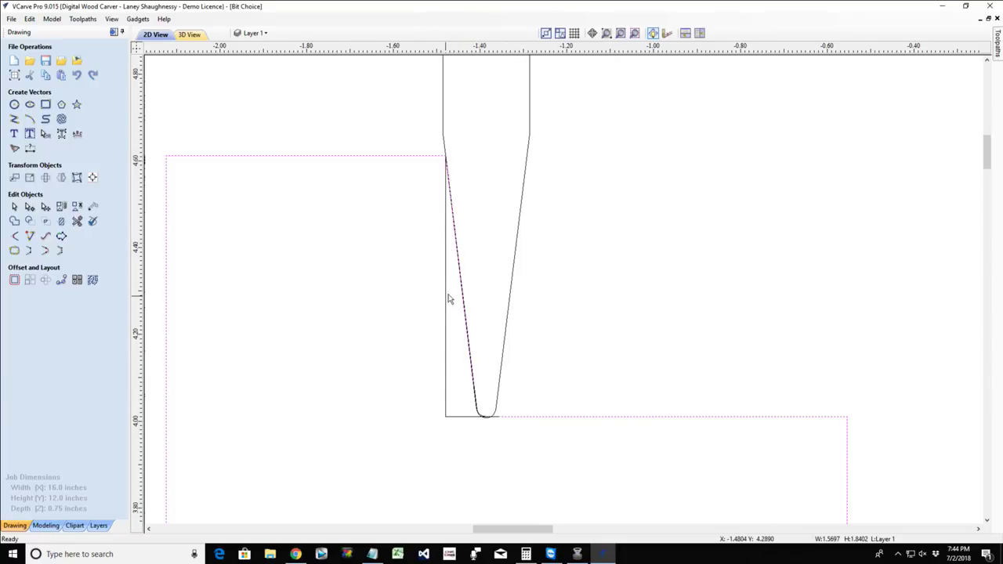
pyautogui.click(516, 237)
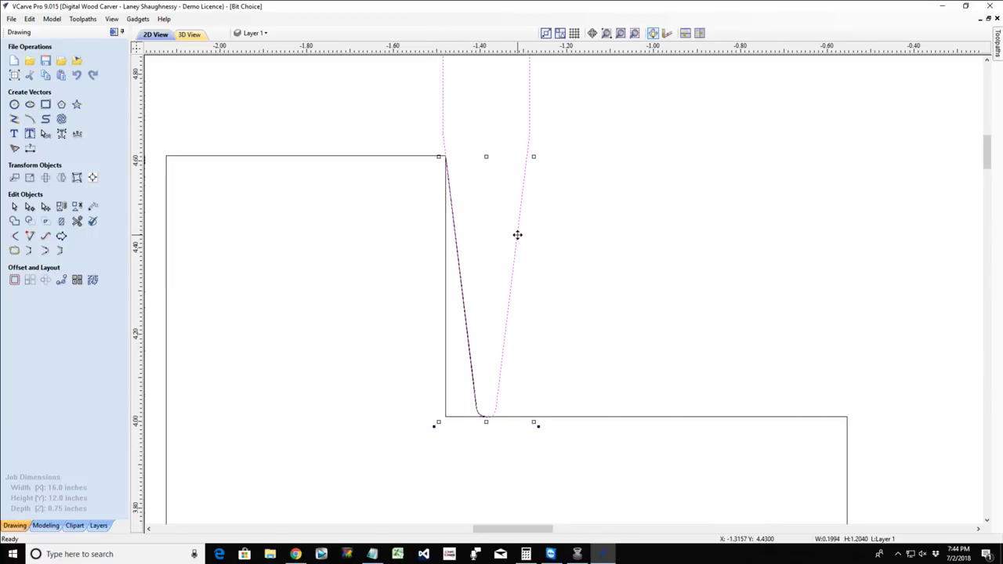
pyautogui.moveTo(528, 155); pyautogui.dragTo(611, 171)
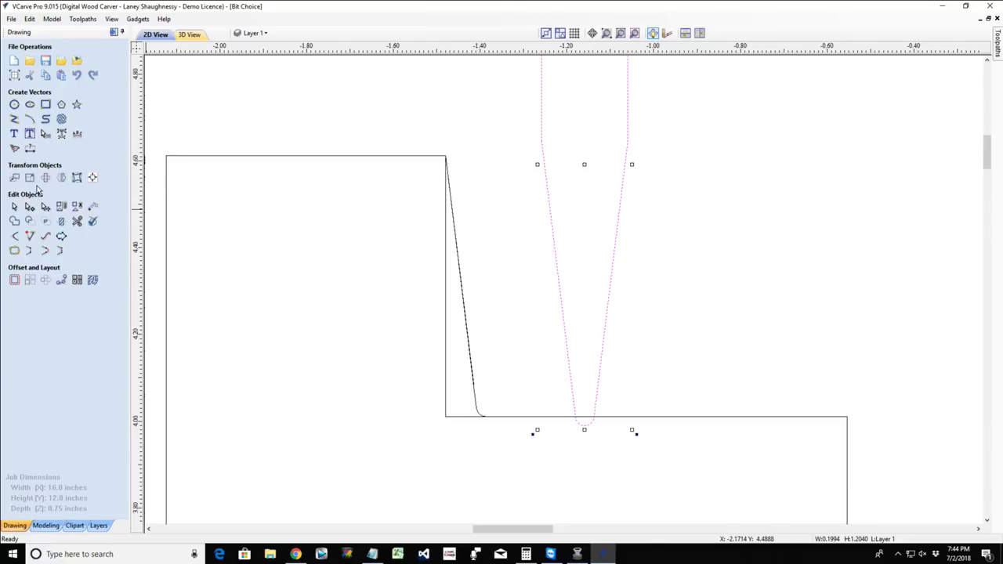
# Draw a short horizontal line across the slanted edge near its top.
pyautogui.click(14, 119)
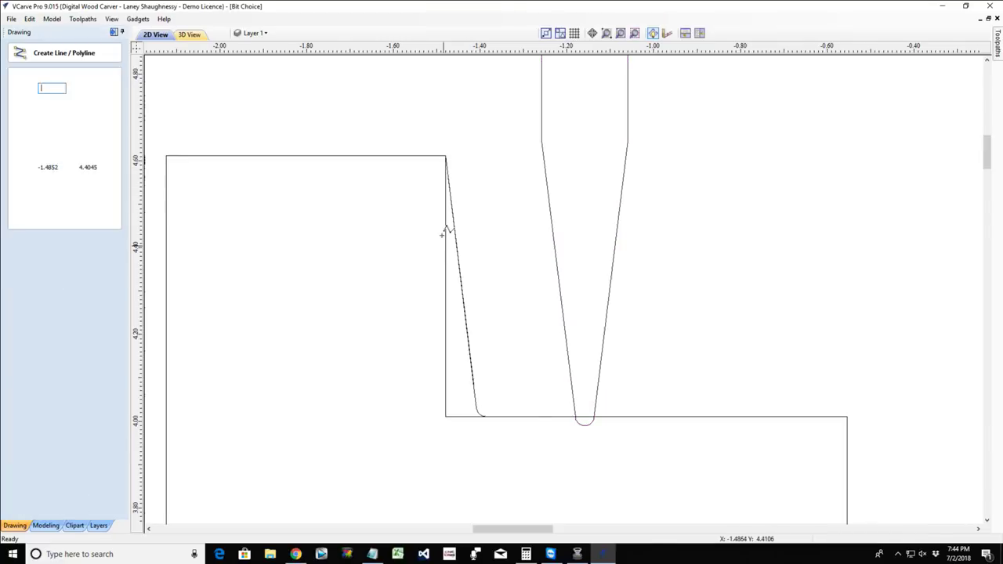
pyautogui.click(446, 206)
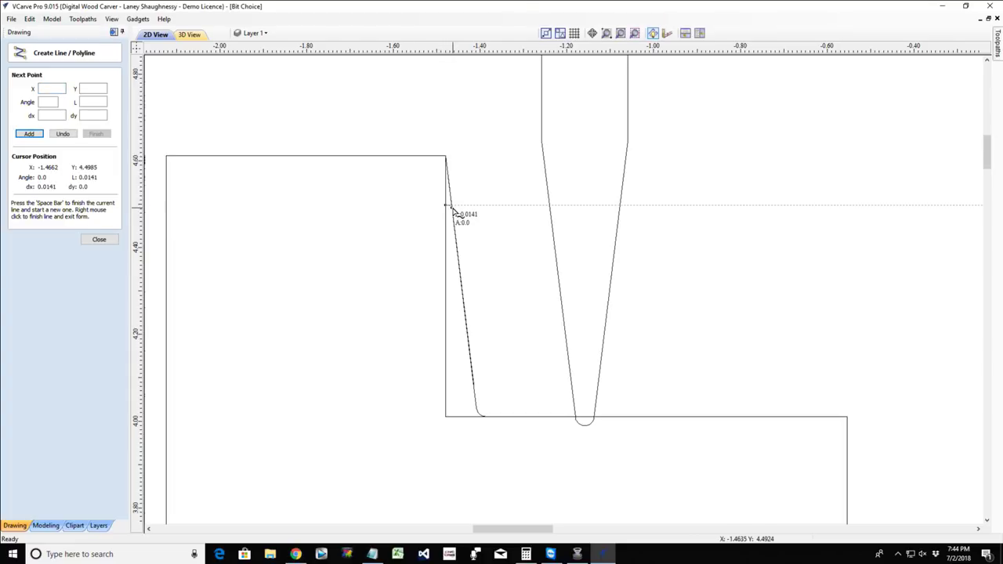
pyautogui.click(449, 206)
pyautogui.click(94, 235)
# Trim away the corner diagonal piece and leftover vertical and horizontal segments, leaving a short ledge.
pyautogui.click(90, 223)
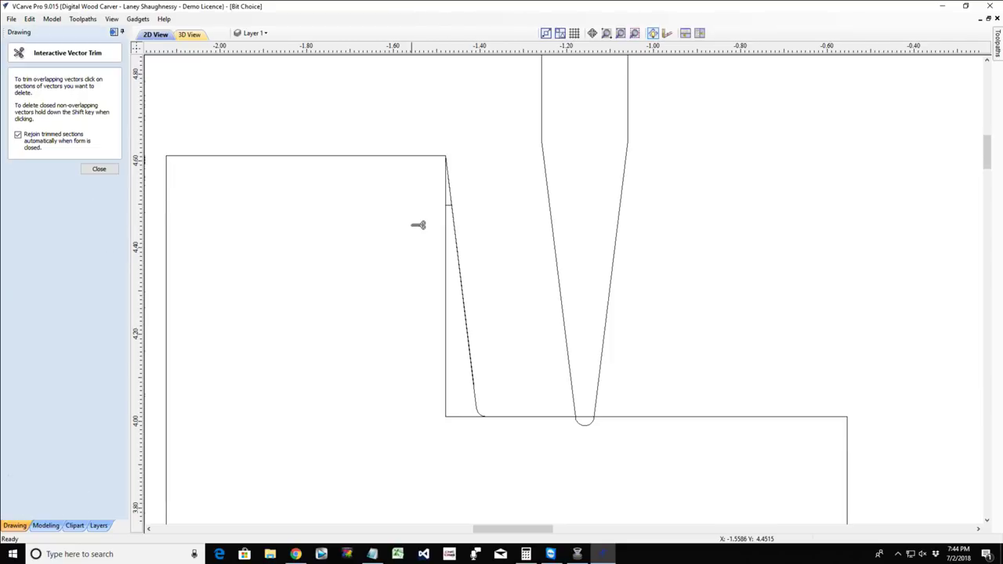
pyautogui.click(457, 185)
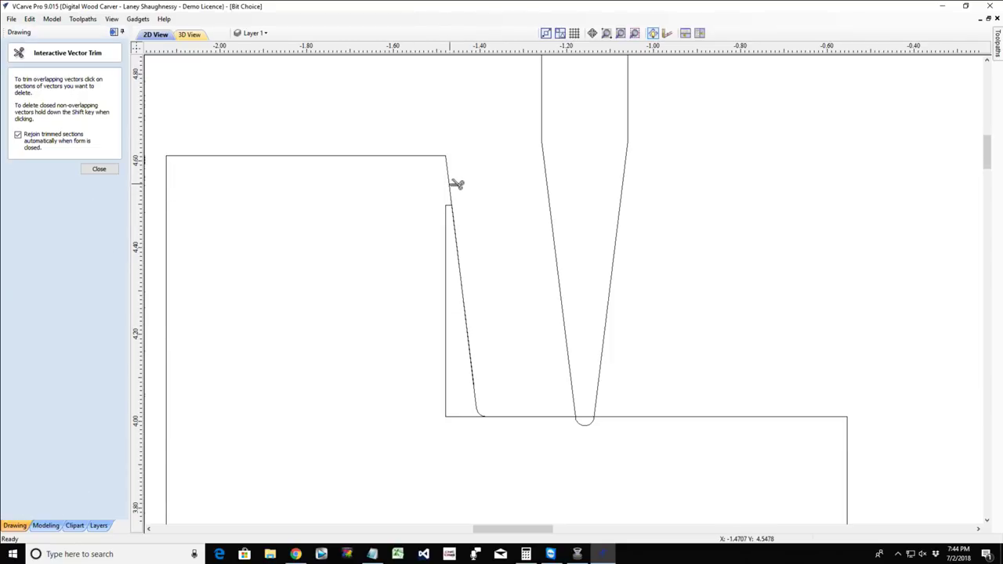
pyautogui.hotkey('ctrl', 'z')
pyautogui.scroll(2, 456, 185)
pyautogui.click(449, 180)
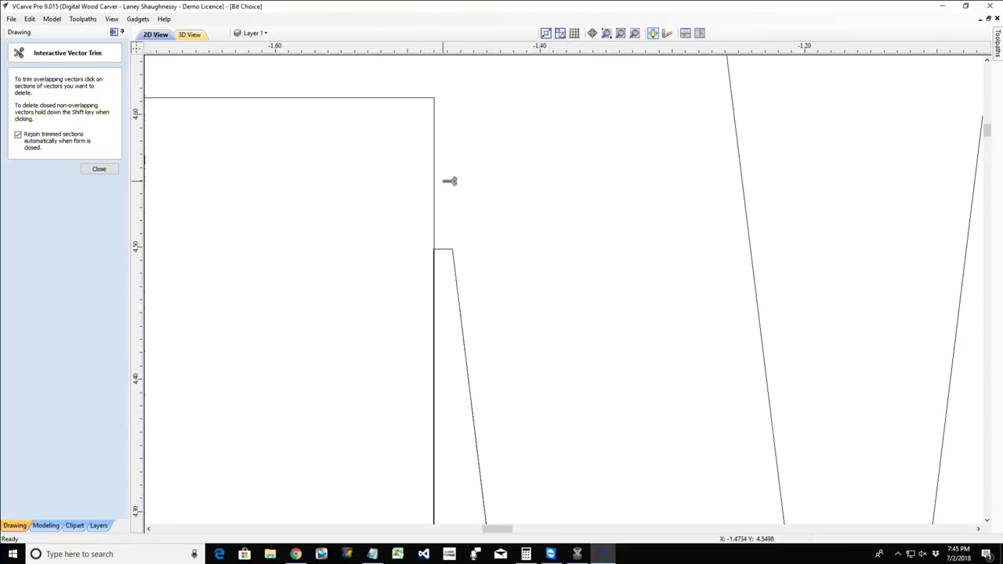
pyautogui.scroll(-1, 417, 188)
pyautogui.scroll(-1, 417, 188)
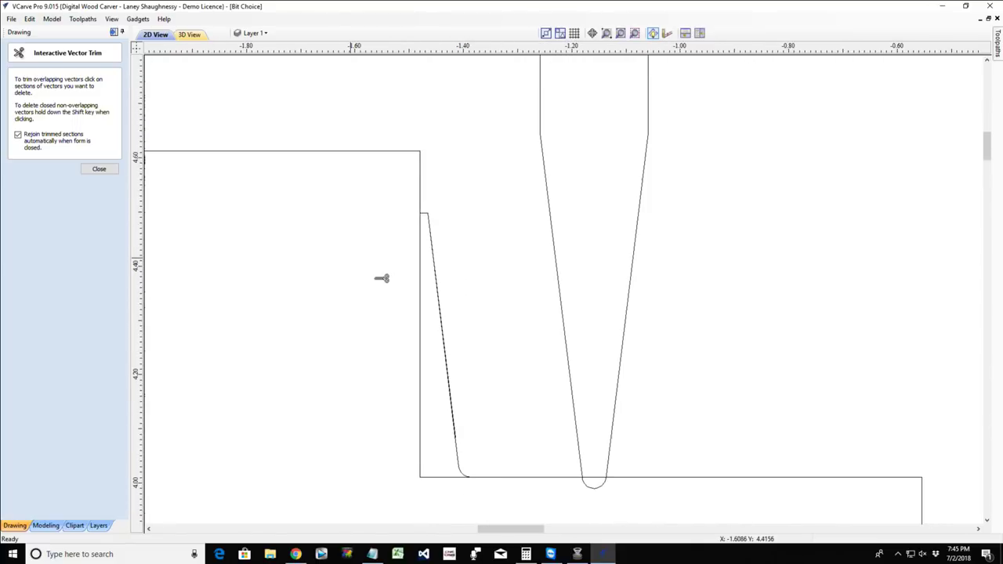
pyautogui.click(421, 307)
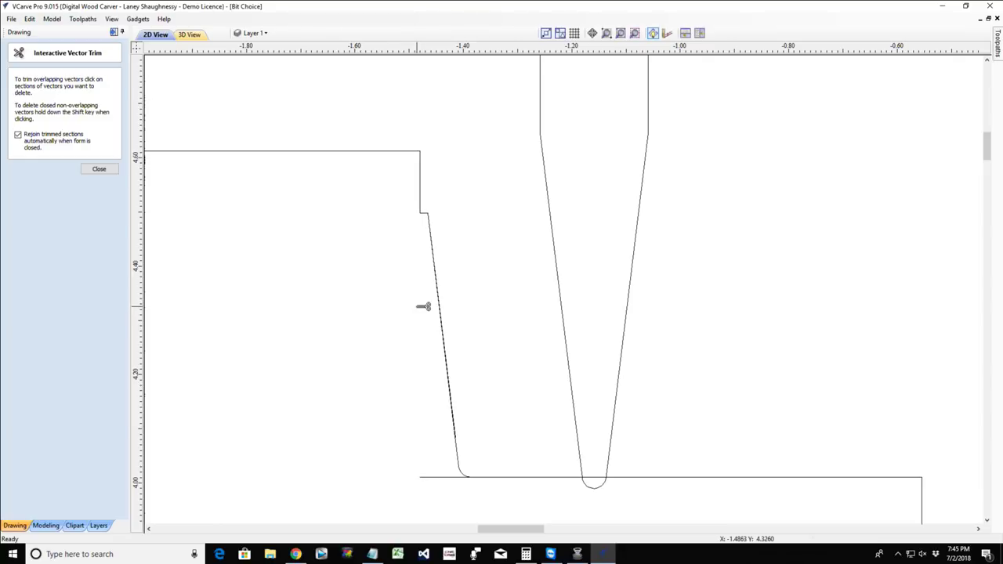
pyautogui.click(442, 476)
pyautogui.click(99, 169)
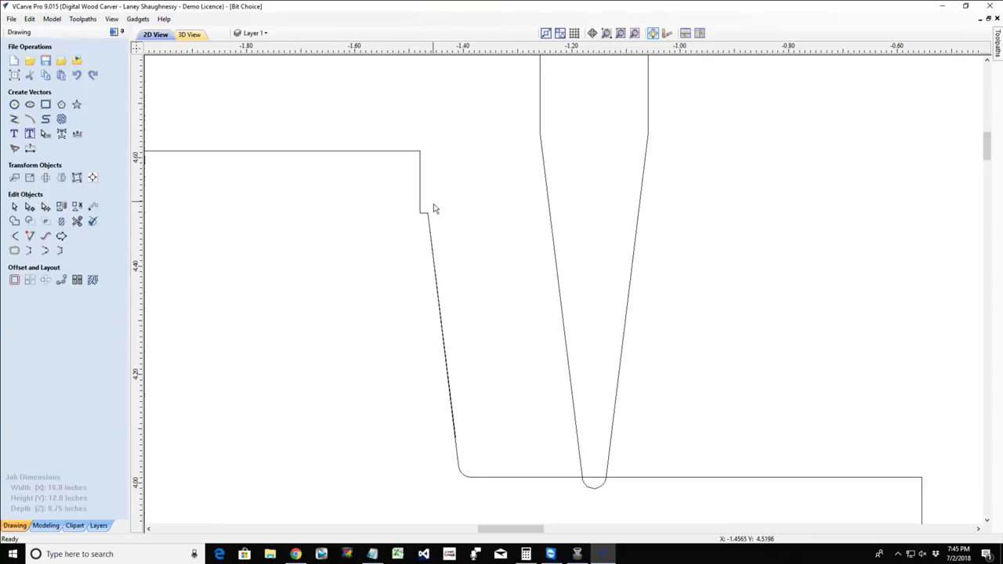
# Try the tapered bit's tip at the slope's bottom corner, then leave it on the floor beside the wall.
pyautogui.click(553, 234)
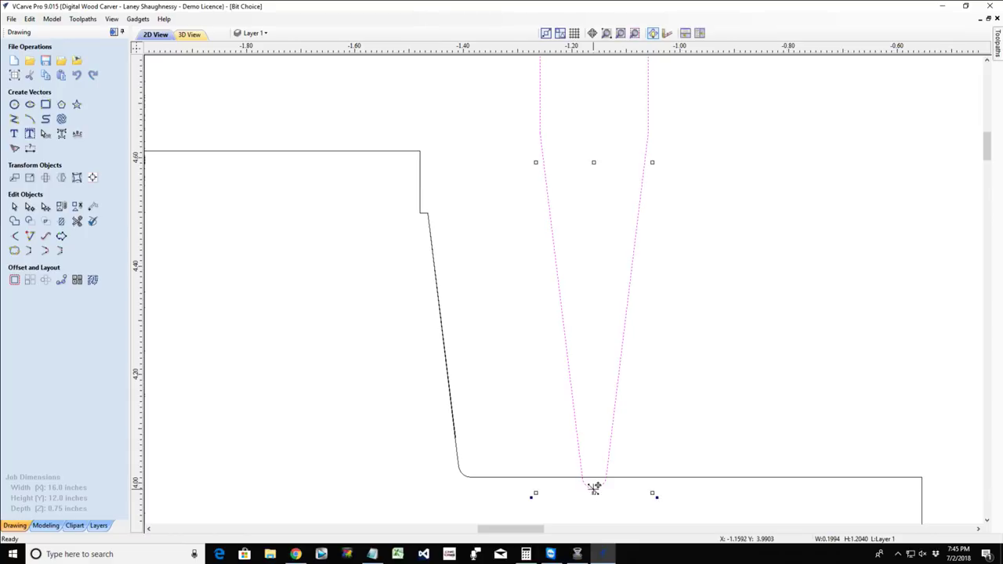
pyautogui.moveTo(596, 488); pyautogui.dragTo(470, 473)
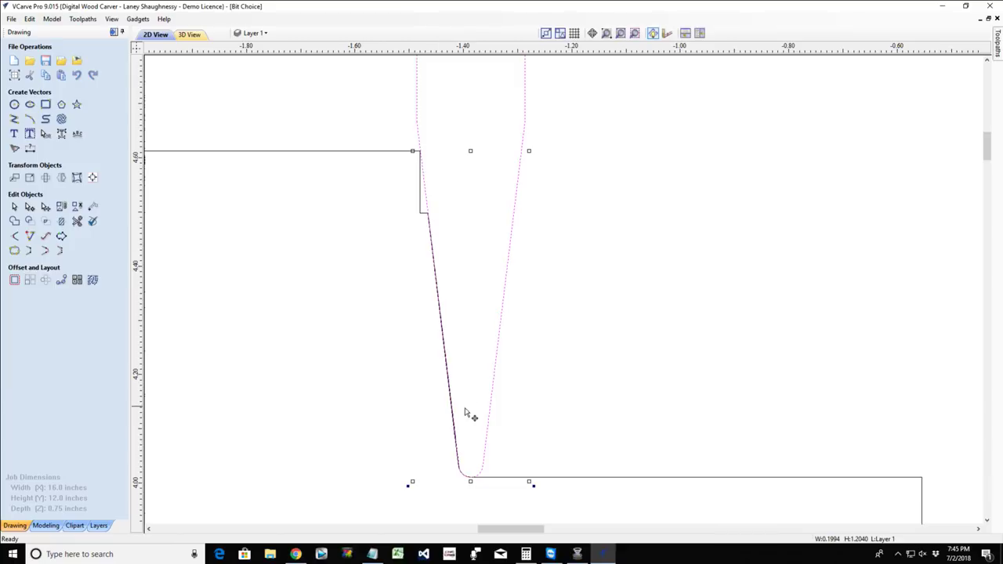
pyautogui.moveTo(504, 340); pyautogui.dragTo(715, 317)
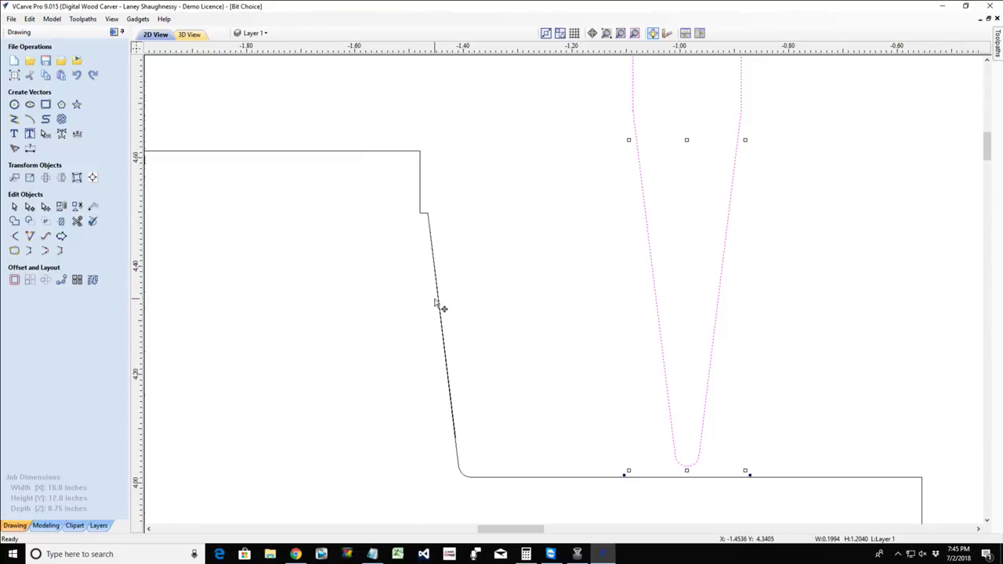
pyautogui.scroll(-3, 436, 304)
pyautogui.scroll(1, 452, 305)
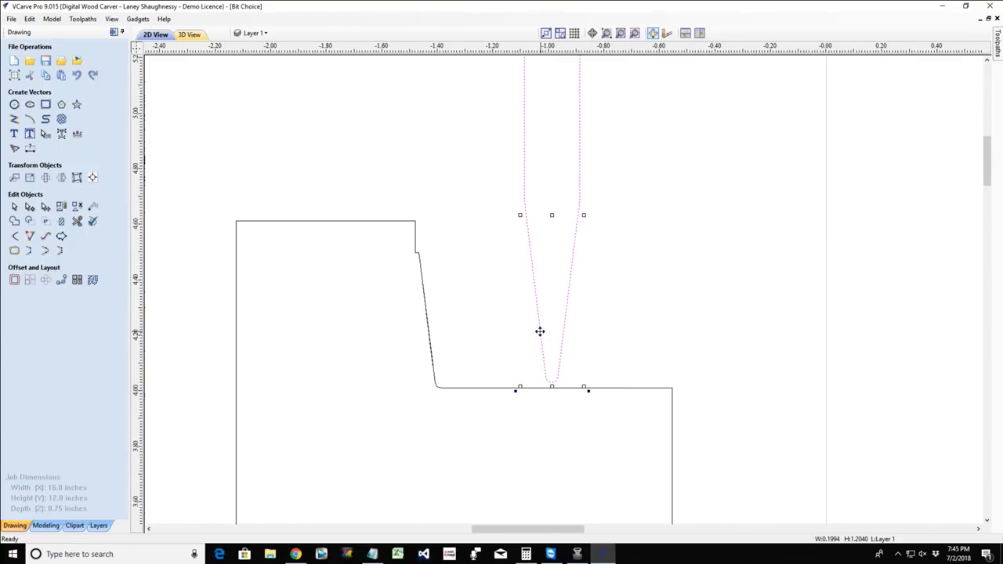
pyautogui.moveTo(539, 332); pyautogui.dragTo(476, 335)
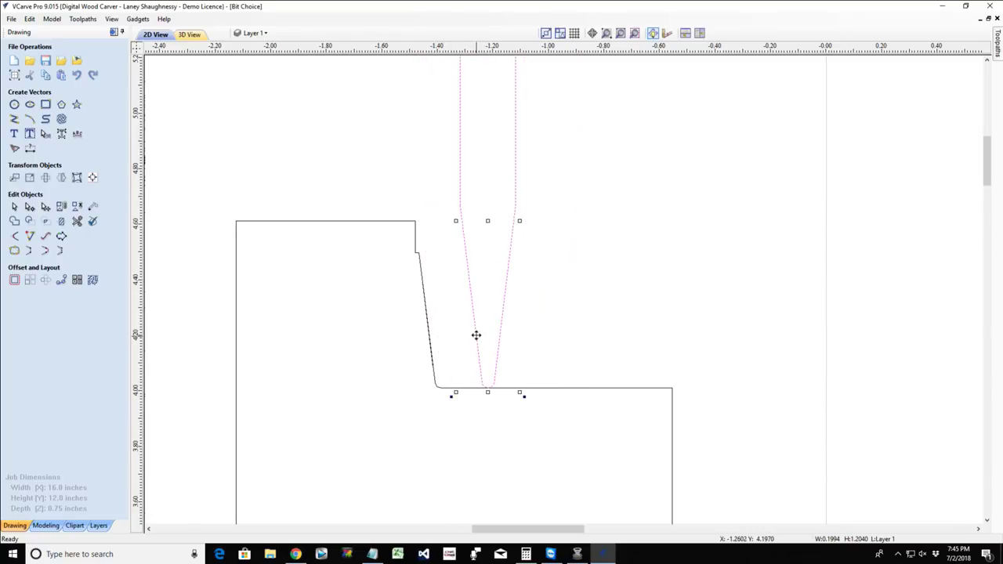
pyautogui.scroll(-5, 470, 335)
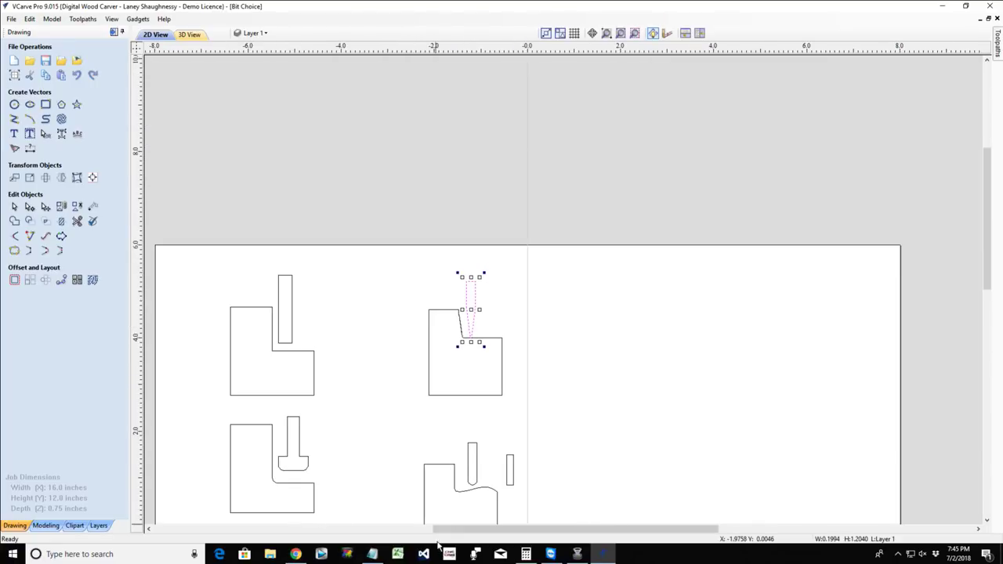
# Move the round-ended slot bit left against the step.
pyautogui.scroll(3, 464, 507)
pyautogui.scroll(3, 464, 494)
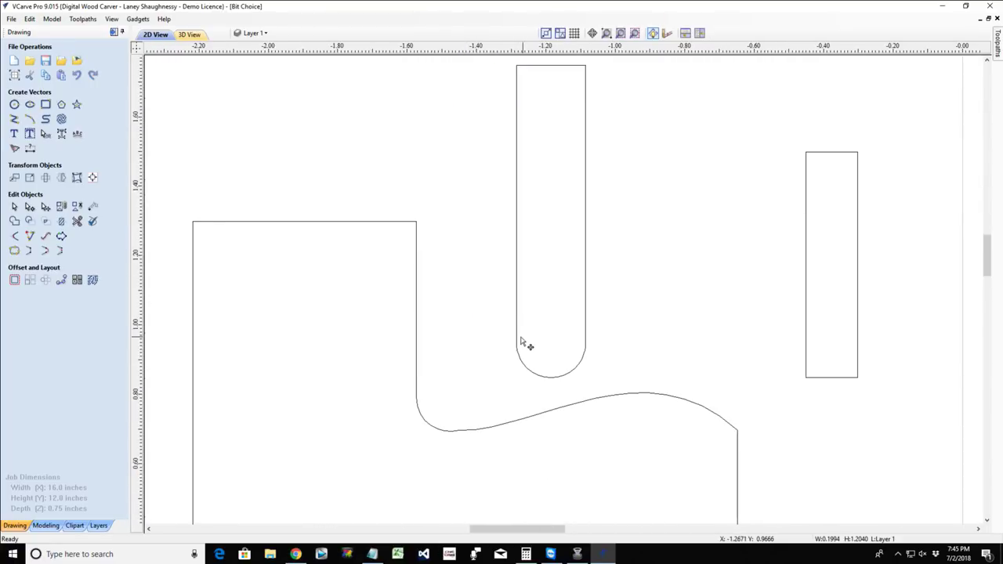
pyautogui.click(517, 339)
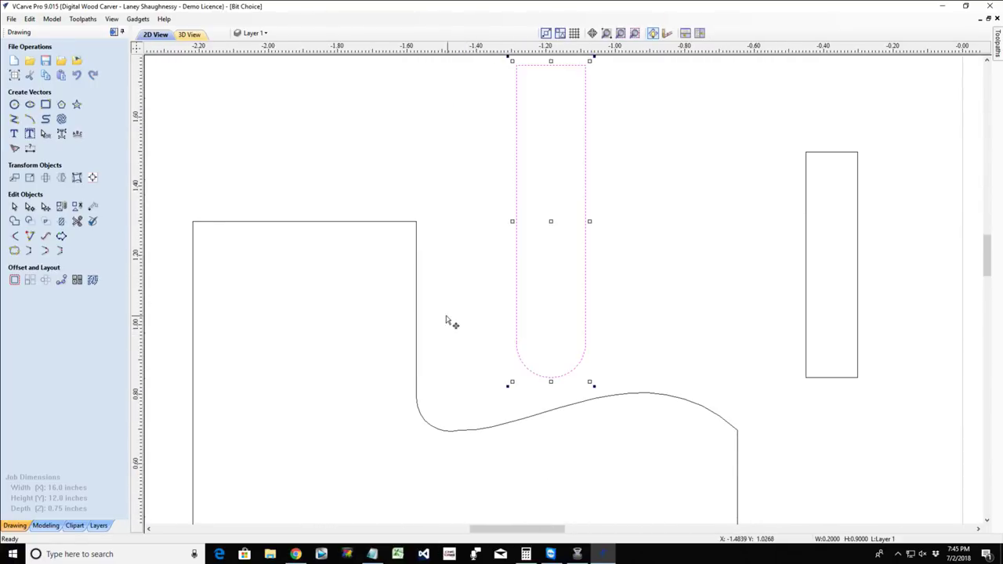
pyautogui.moveTo(517, 336); pyautogui.dragTo(416, 358)
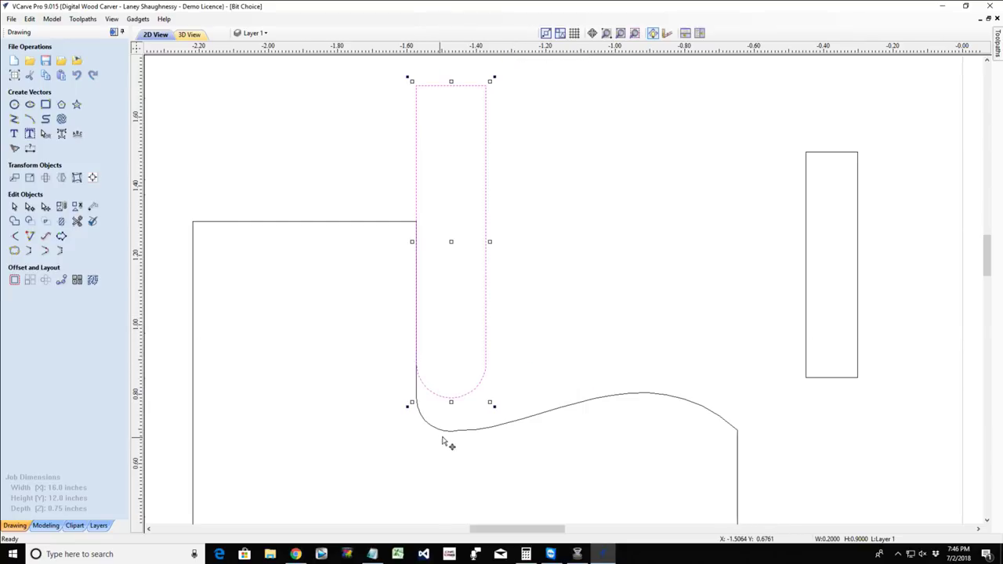
# Convert the outline's wavy Bezier span into a straight line by node editing.
pyautogui.click(497, 429)
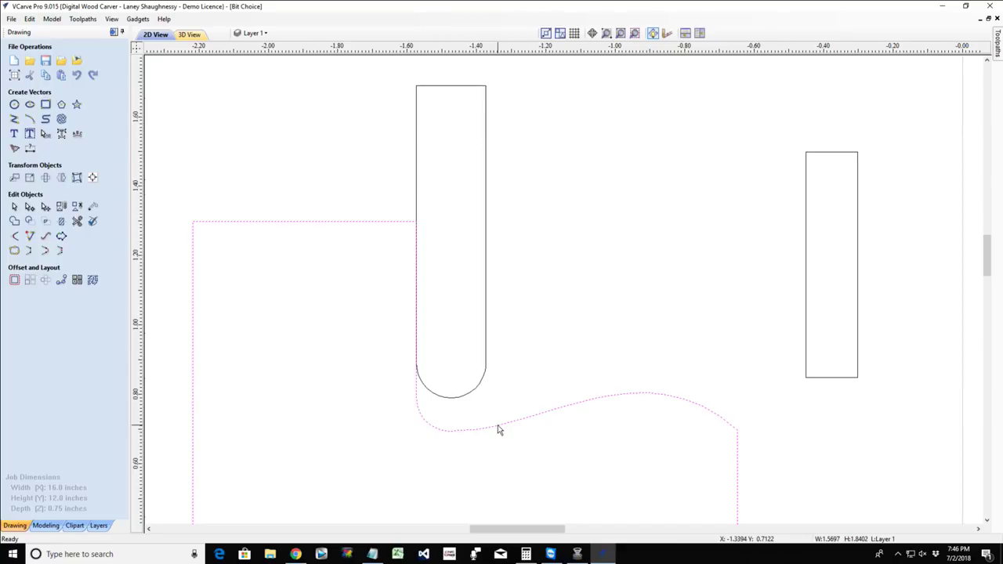
pyautogui.doubleClick(497, 430)
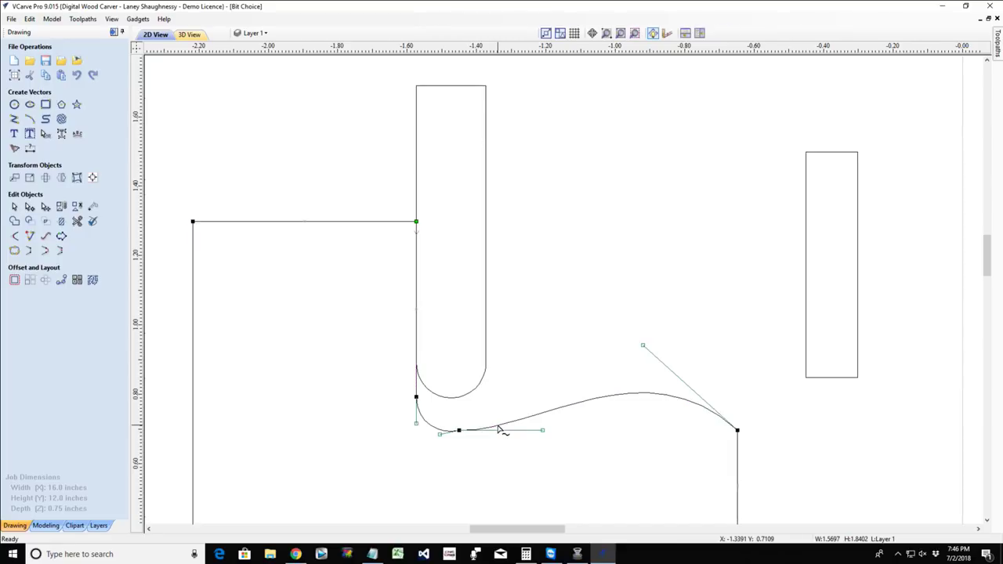
pyautogui.rightClick(498, 429)
pyautogui.click(519, 313)
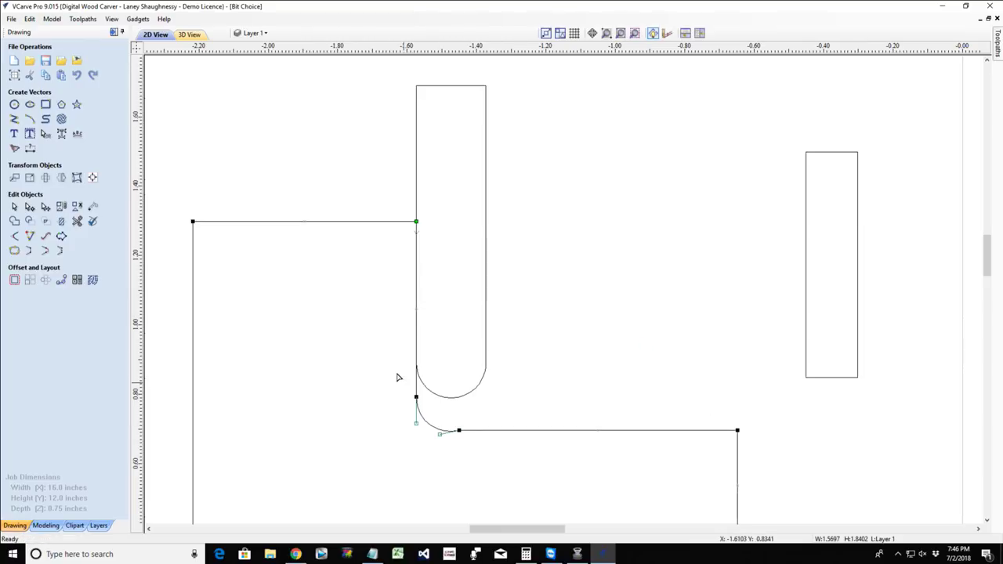
pyautogui.click(15, 281)
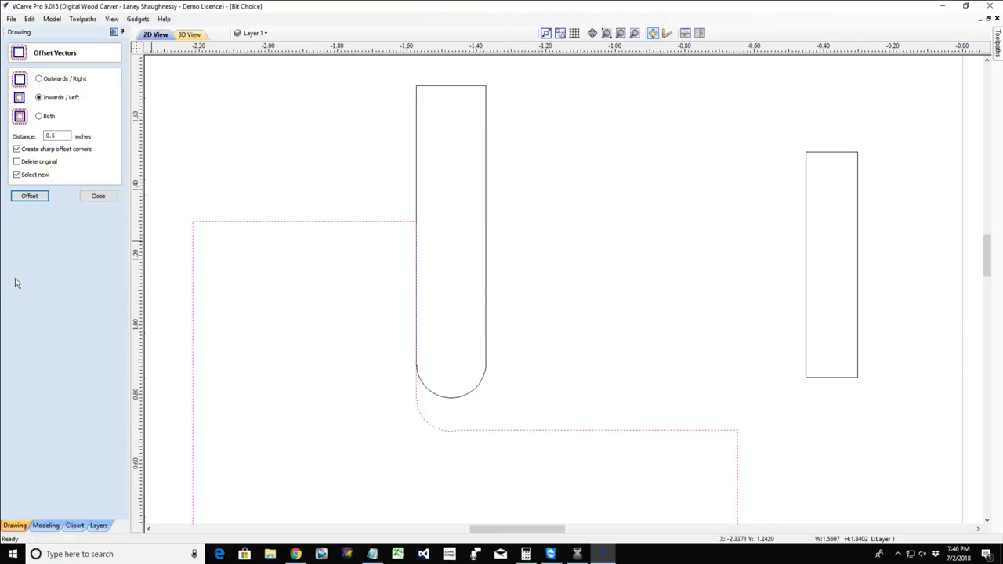
pyautogui.click(97, 196)
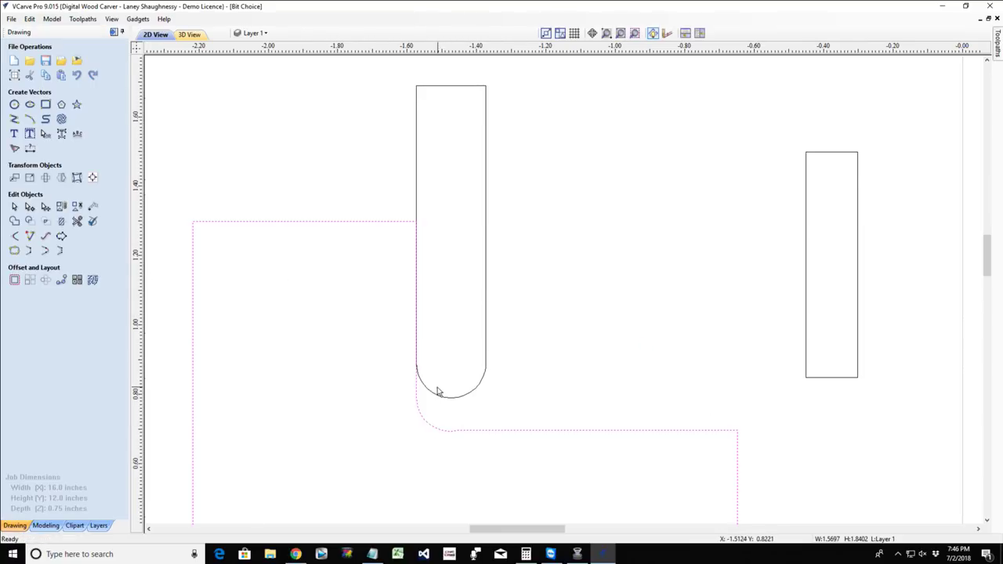
# Lower the round-nose bit into the profile's rounded corner.
pyautogui.click(433, 391)
pyautogui.click(433, 397)
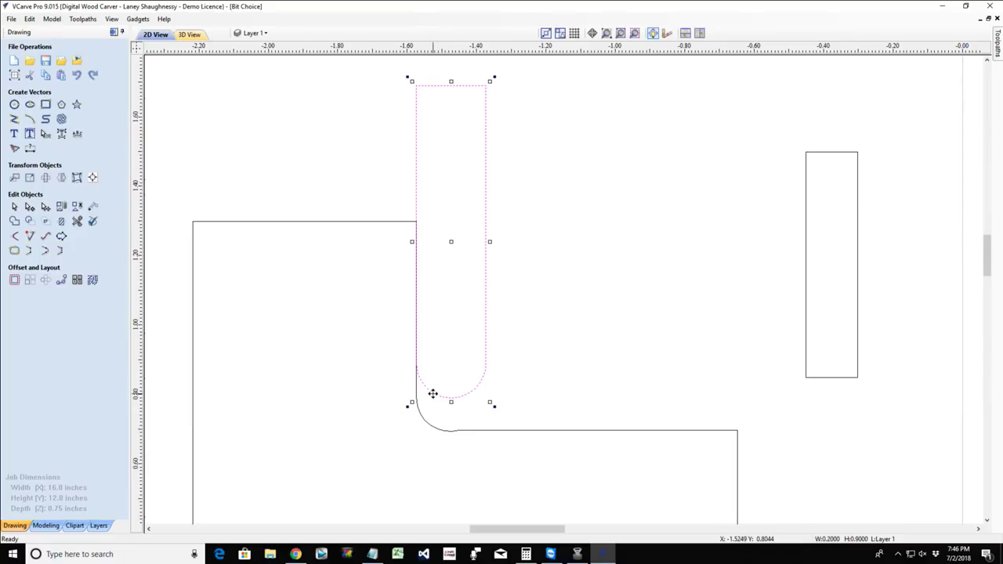
pyautogui.moveTo(432, 397); pyautogui.dragTo(481, 405)
# Delete the small stray notched profile.
pyautogui.scroll(-3, 481, 400)
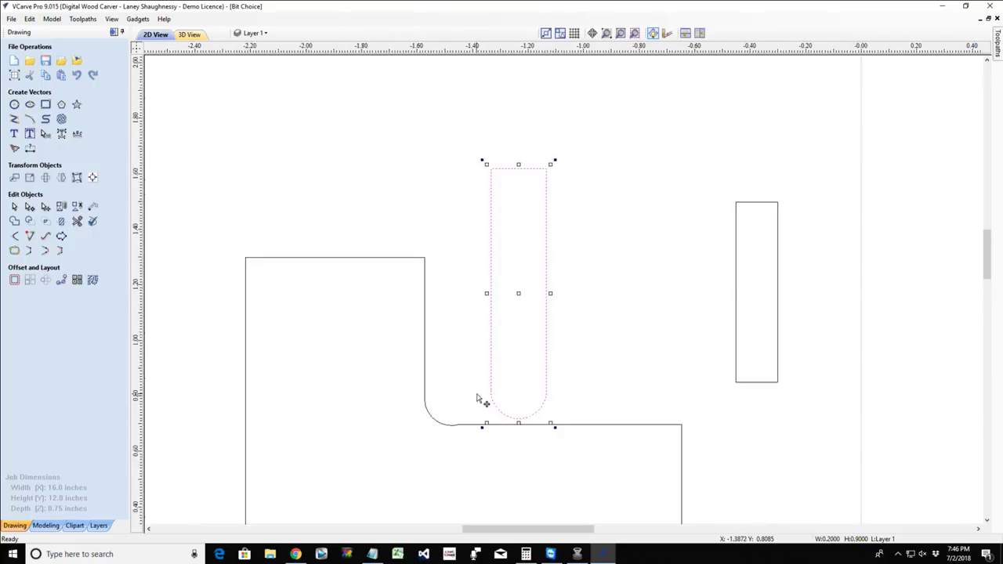
pyautogui.scroll(-5, 481, 387)
pyautogui.scroll(-3, 447, 470)
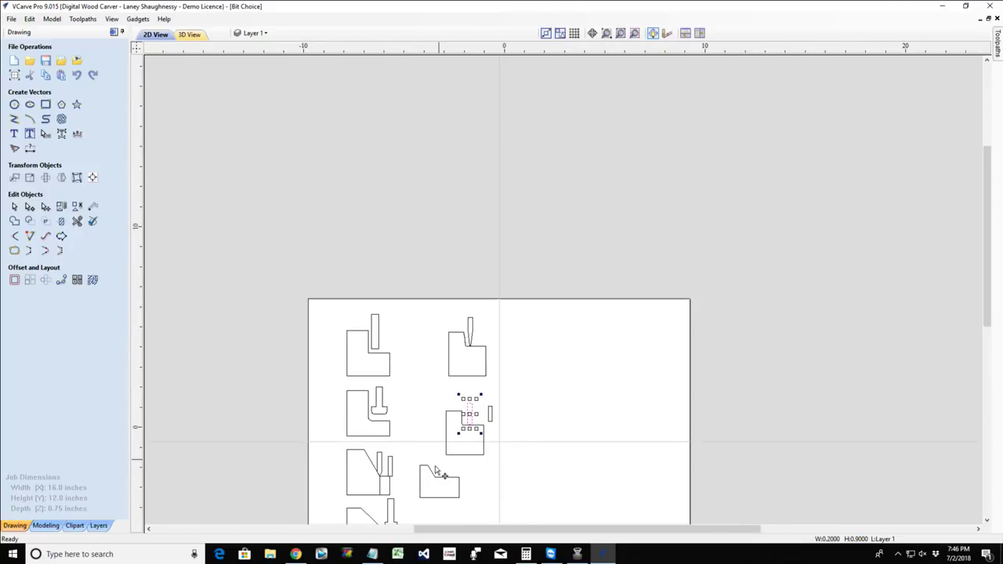
pyautogui.scroll(4, 474, 486)
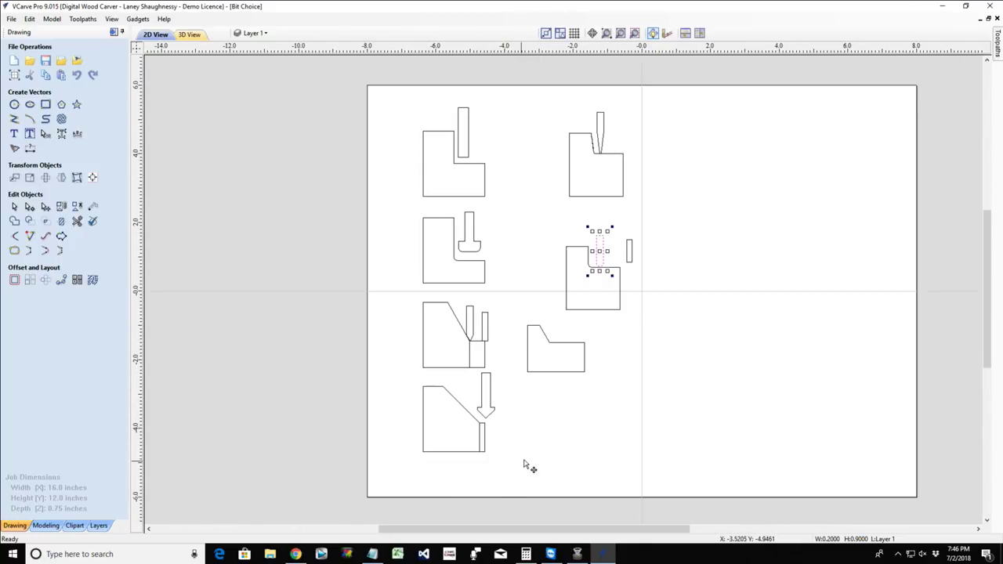
pyautogui.scroll(1, 670, 359)
pyautogui.click(540, 343)
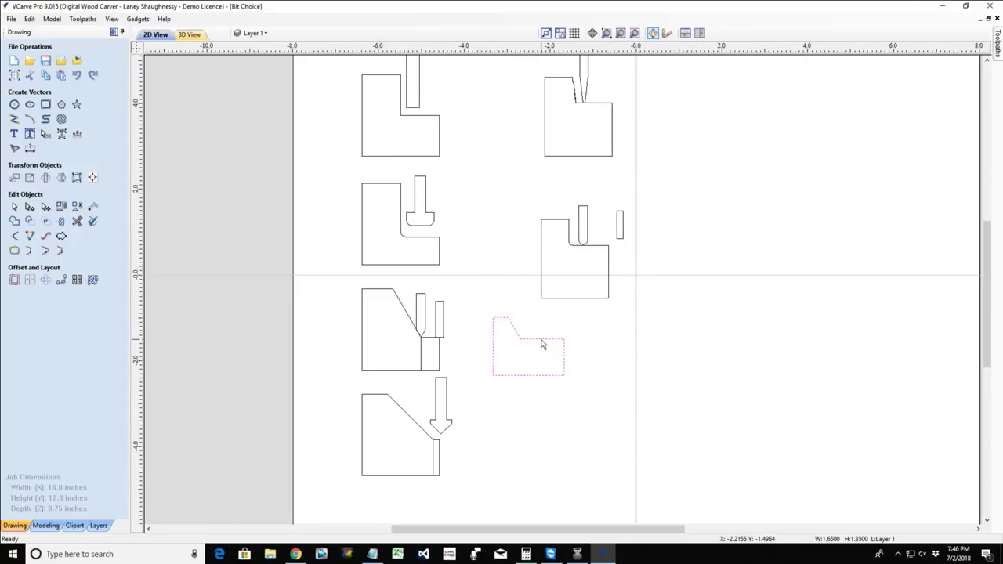
pyautogui.press('Delete')
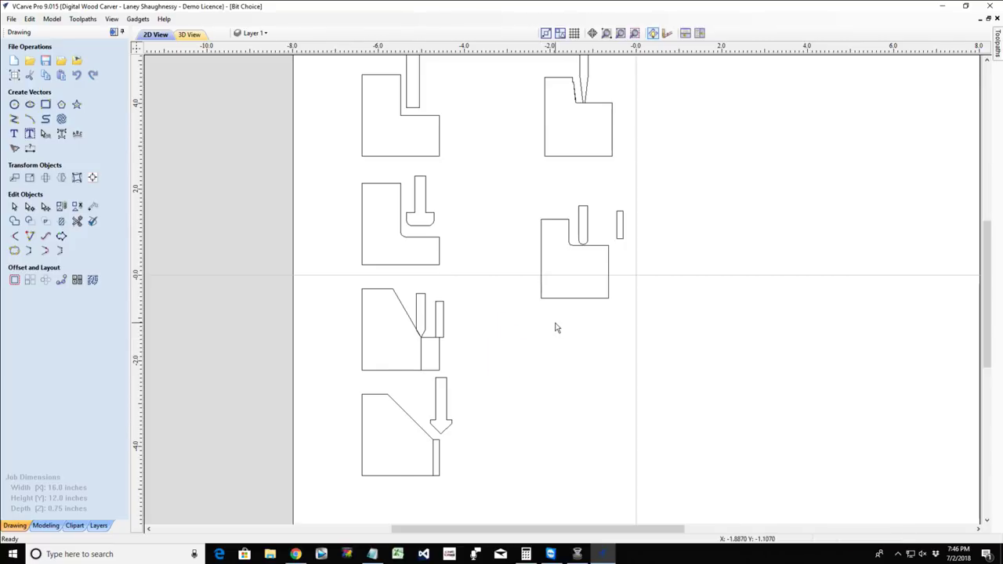
# Slide the right profile's round-nose bit along its ledge toward the outer edge.
pyautogui.scroll(-1, 556, 327)
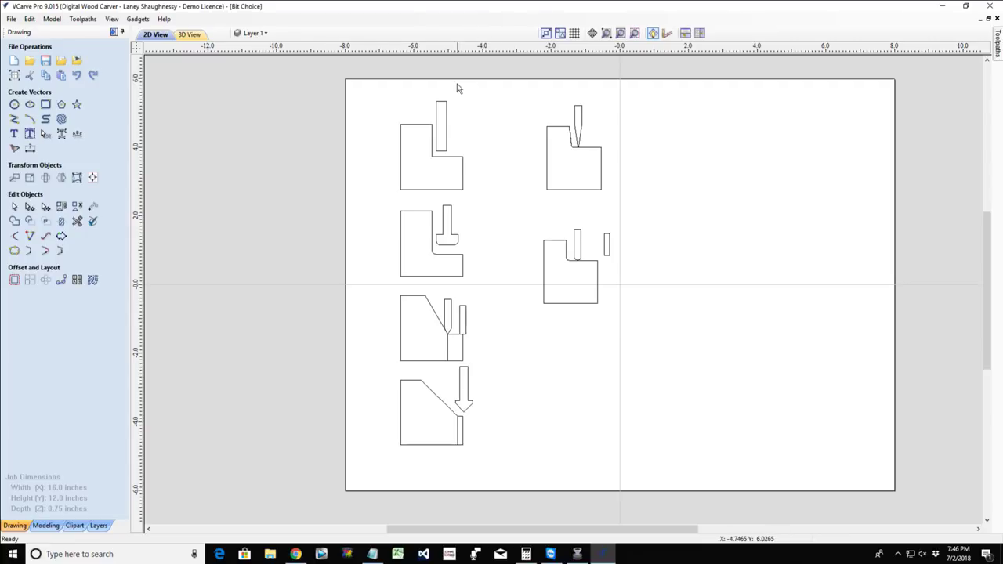
pyautogui.click(447, 120)
pyautogui.scroll(1, 447, 121)
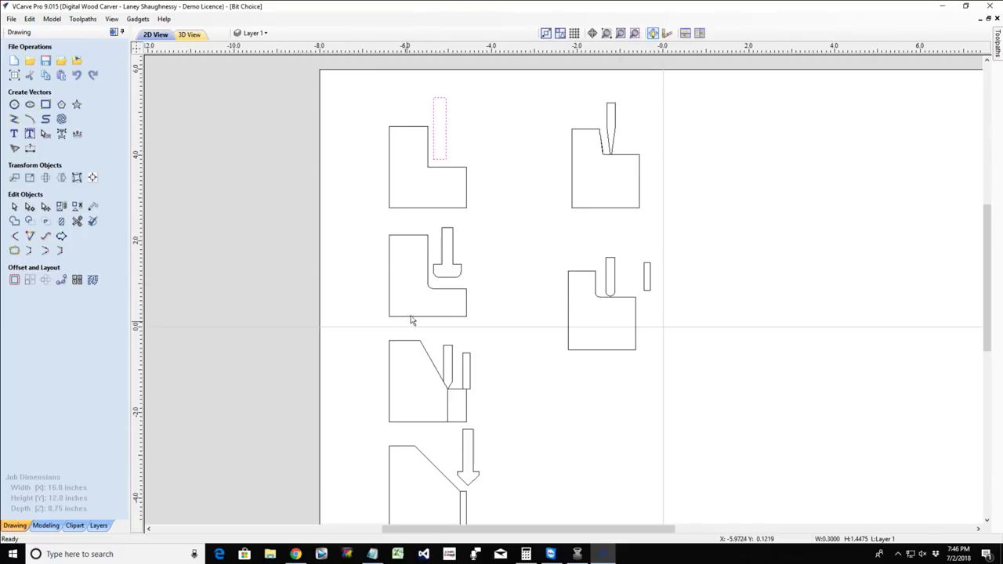
pyautogui.click(430, 291)
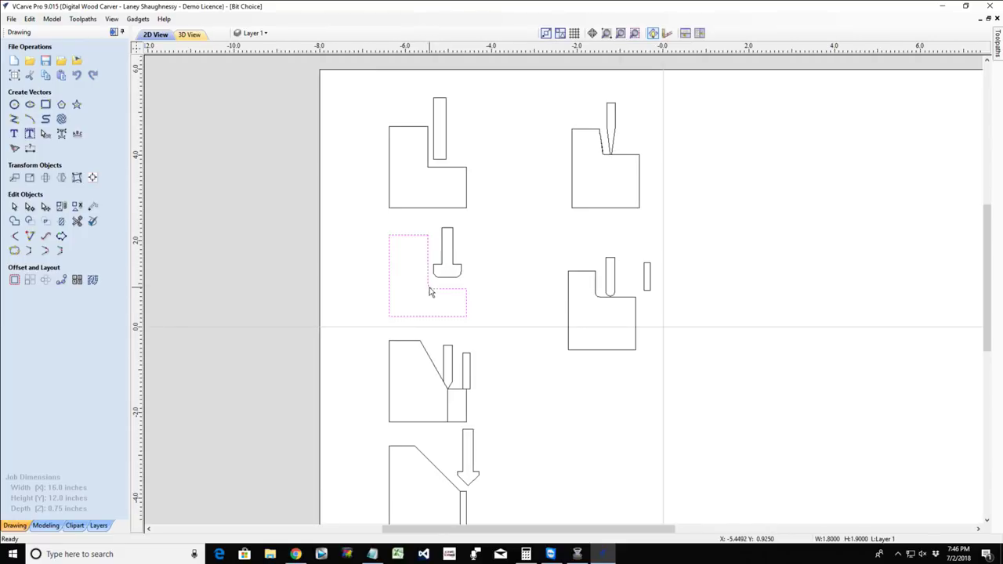
pyautogui.scroll(2, 430, 292)
pyautogui.scroll(-5, 430, 291)
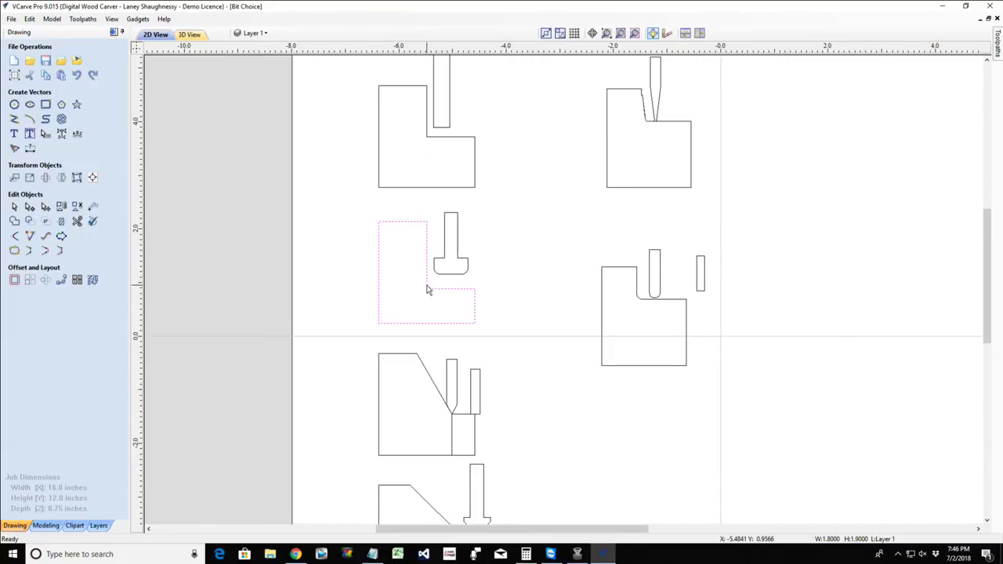
pyautogui.click(652, 292)
pyautogui.click(650, 295)
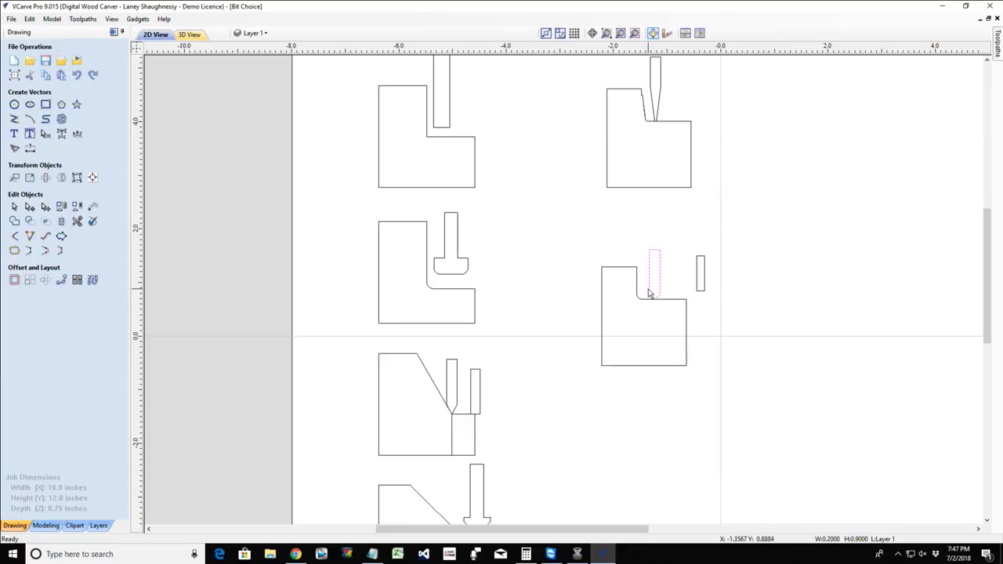
pyautogui.click(650, 289)
pyautogui.moveTo(649, 287); pyautogui.dragTo(673, 290)
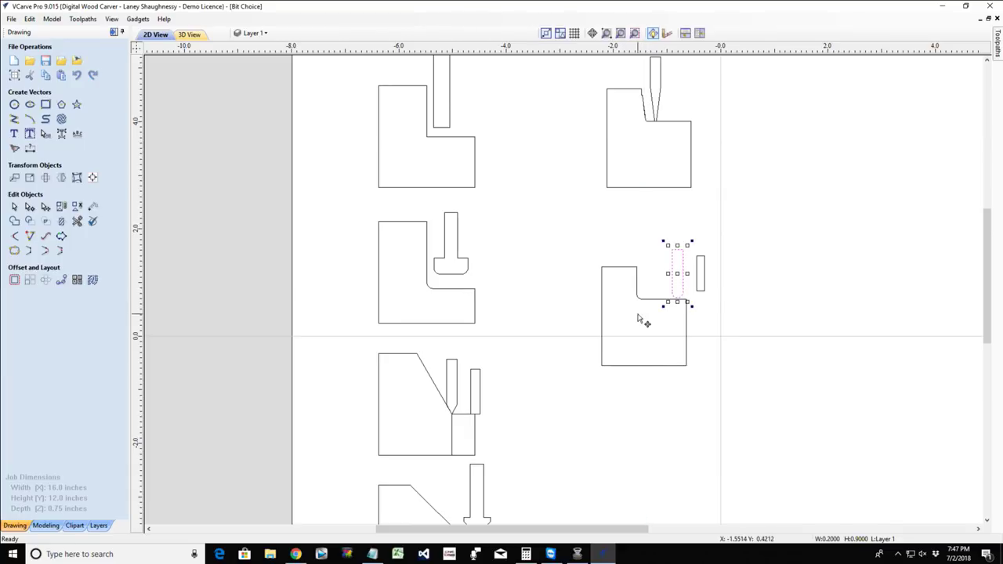
# Check the pointed bit, arrow-shaped bit and chamfered profile outline by selecting each.
pyautogui.scroll(2, 637, 313)
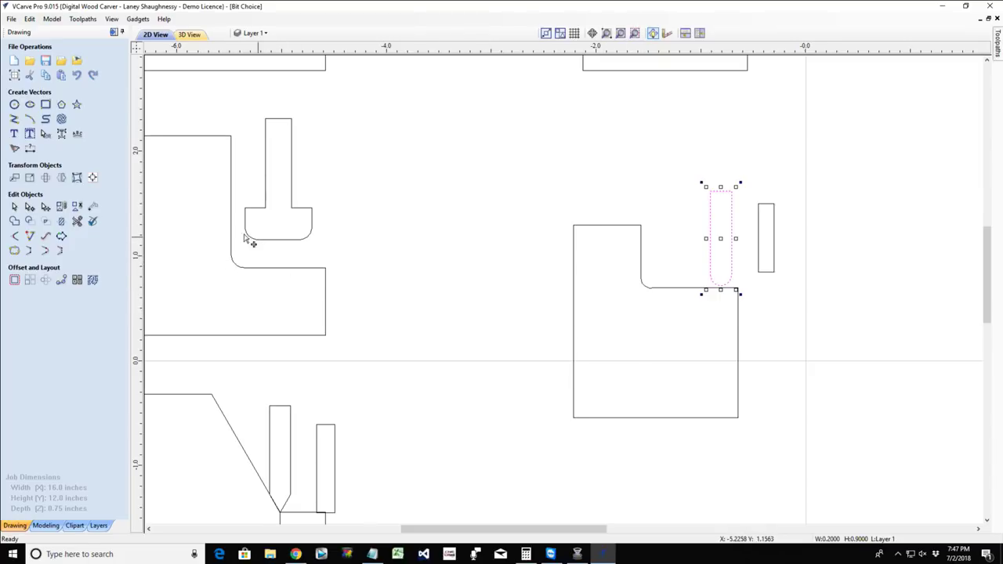
pyautogui.scroll(-3, 551, 290)
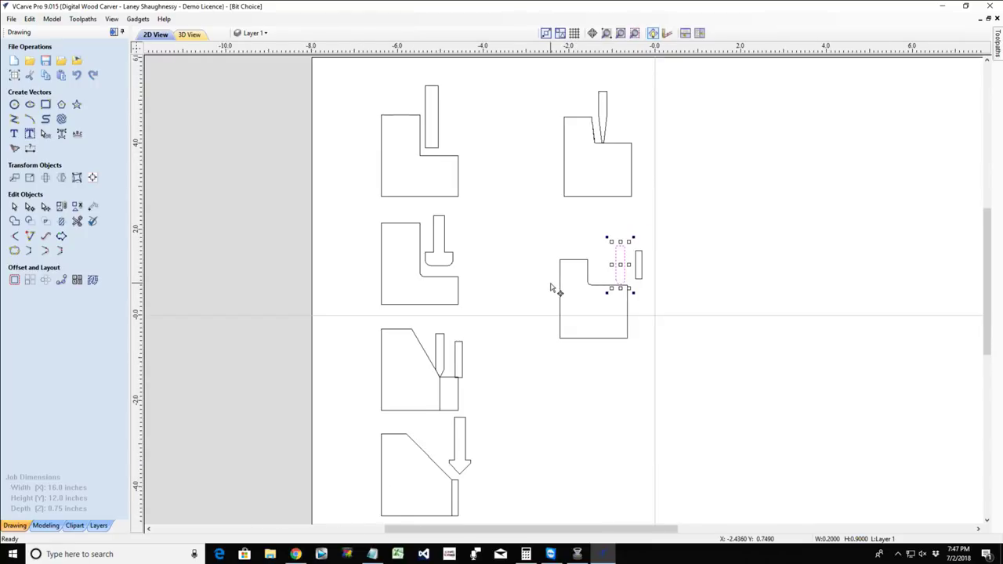
pyautogui.click(441, 354)
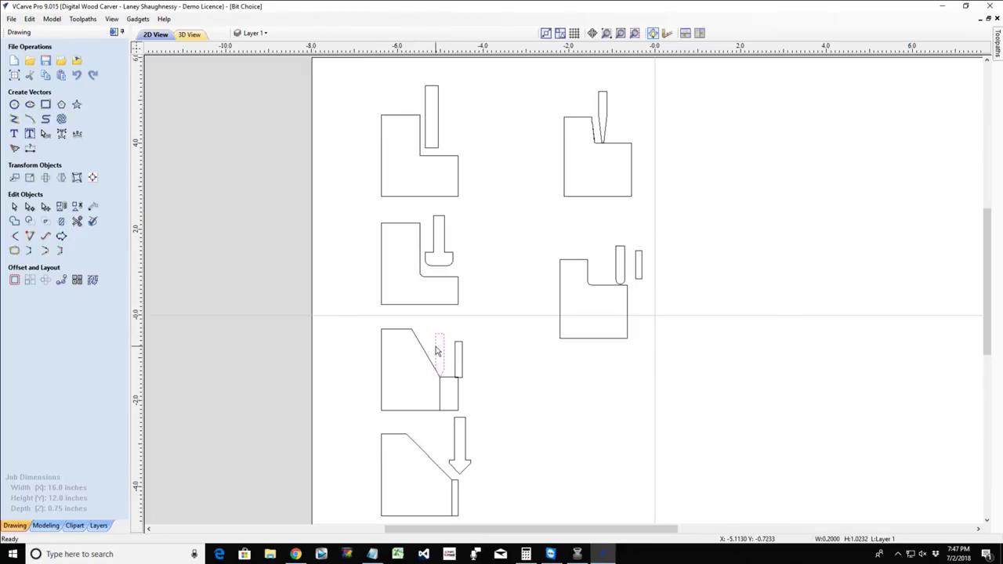
pyautogui.click(437, 351)
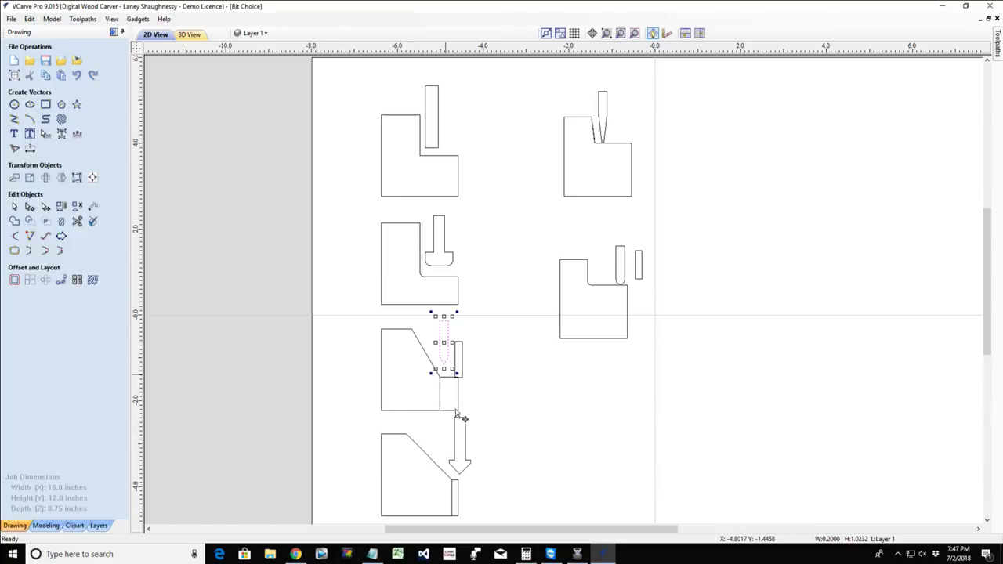
pyautogui.click(460, 464)
pyautogui.scroll(2, 456, 471)
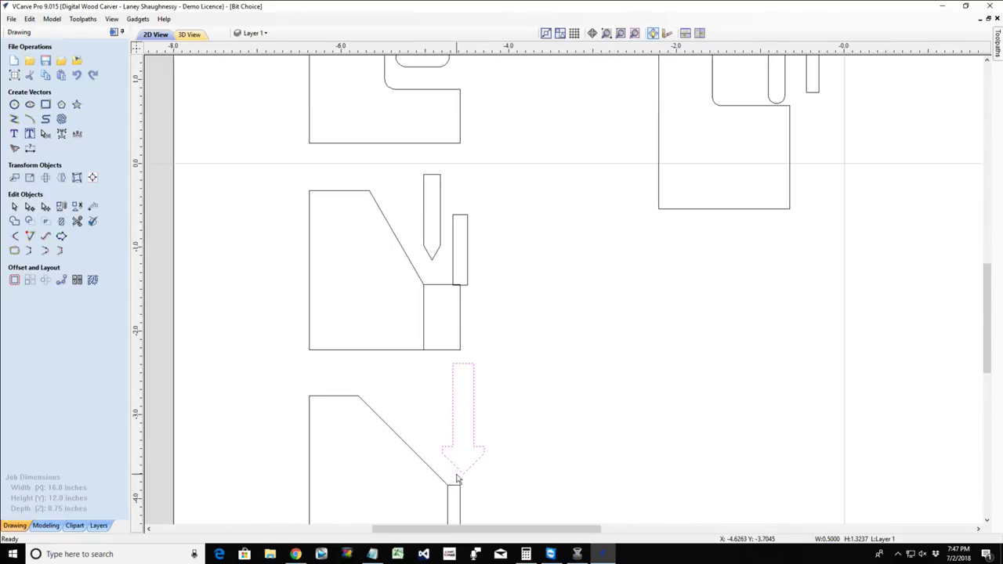
pyautogui.click(418, 274)
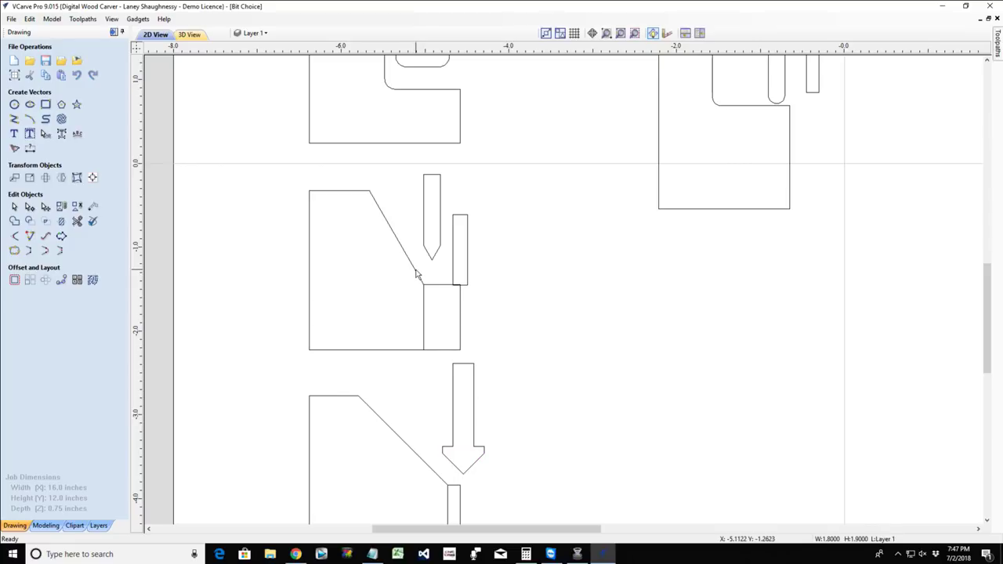
pyautogui.click(416, 270)
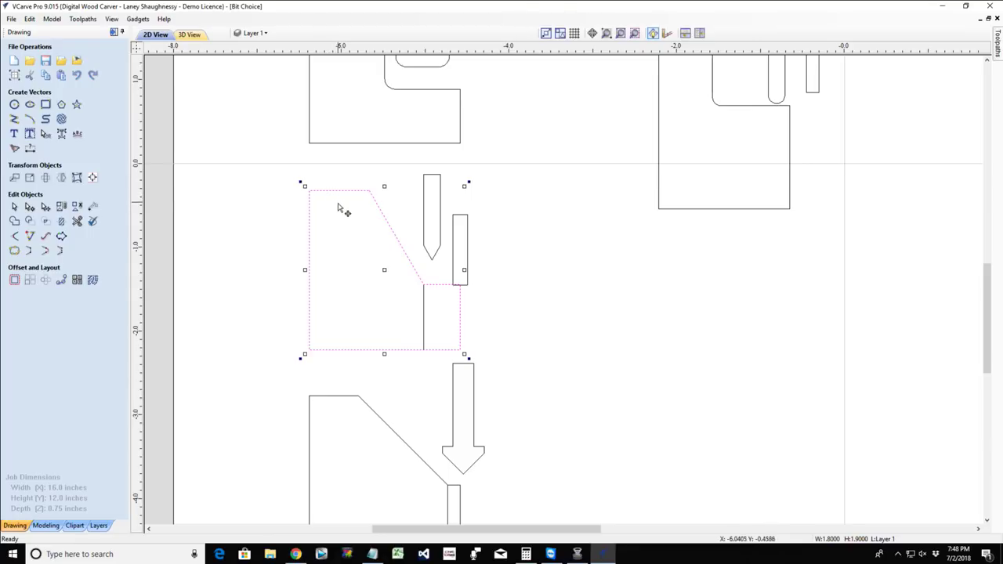
# Select the cutter shapes in each row and the top-left L-shaped profile to review them.
pyautogui.scroll(-1, 368, 222)
pyautogui.scroll(-1, 373, 225)
pyautogui.scroll(-2, 374, 223)
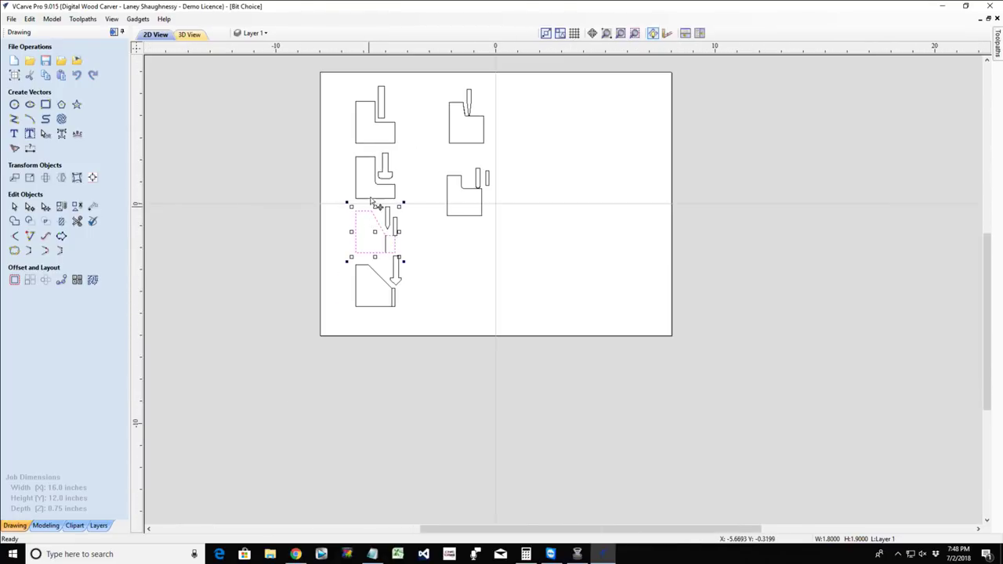
pyautogui.click(379, 113)
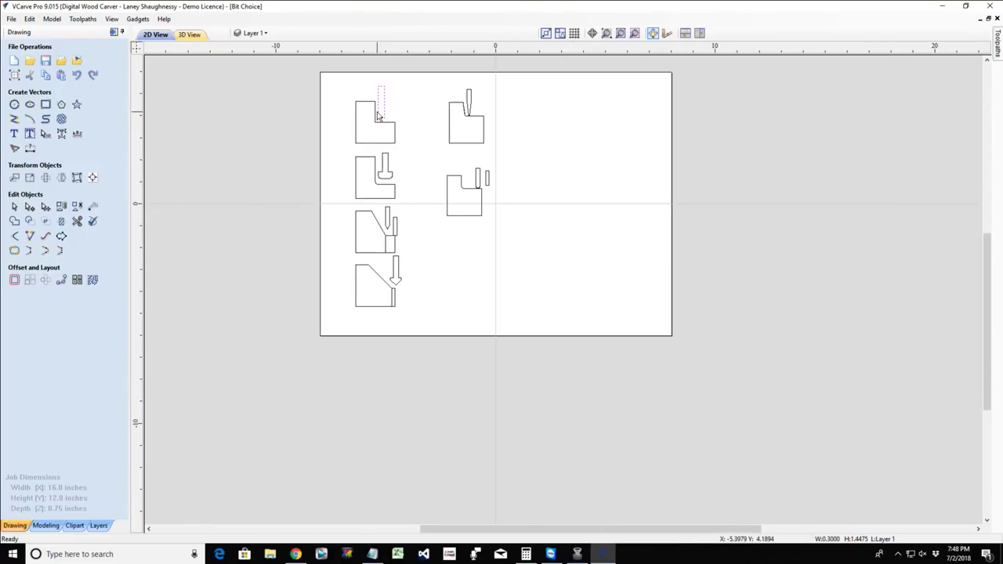
pyautogui.click(384, 166)
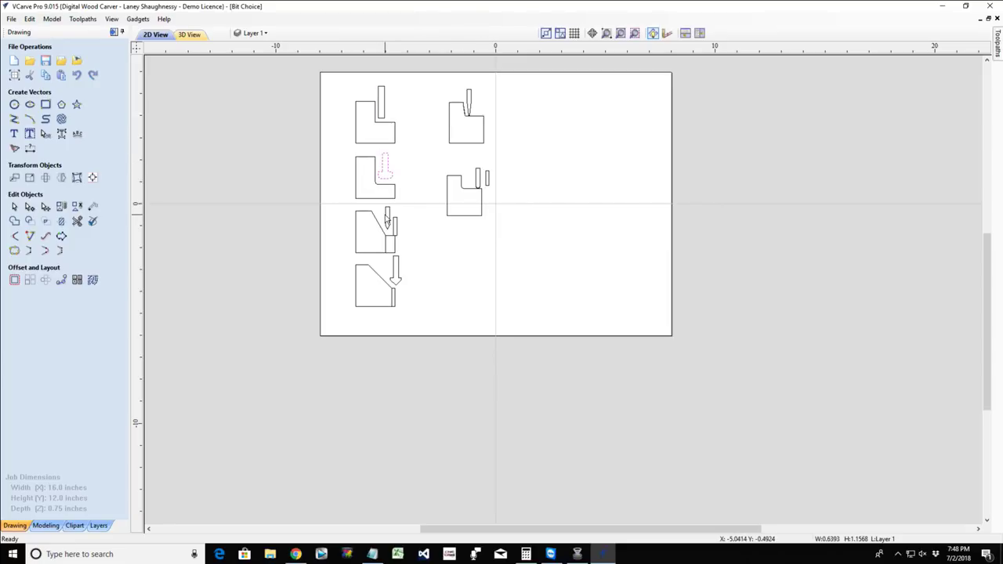
pyautogui.click(387, 221)
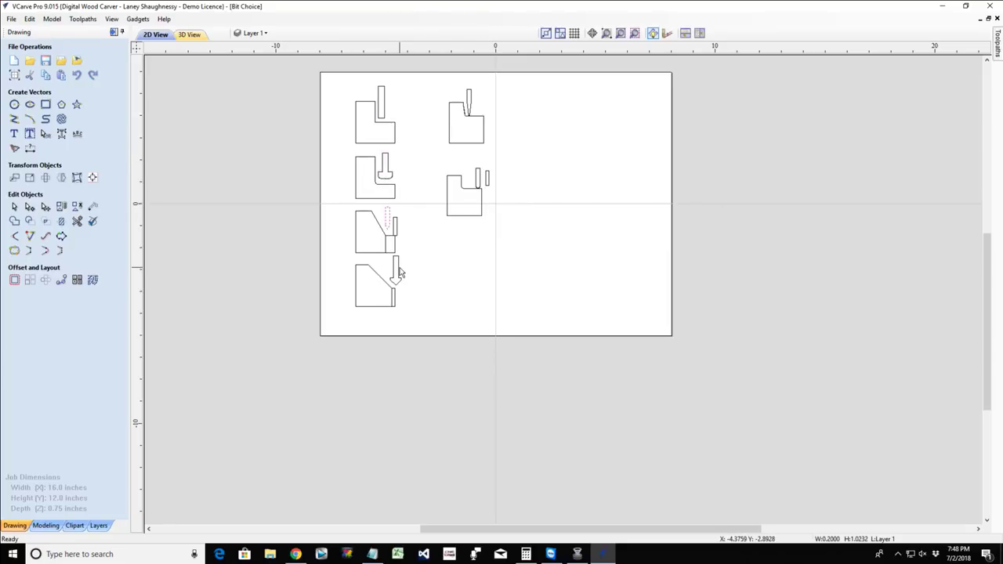
pyautogui.click(473, 94)
pyautogui.scroll(3, 447, 125)
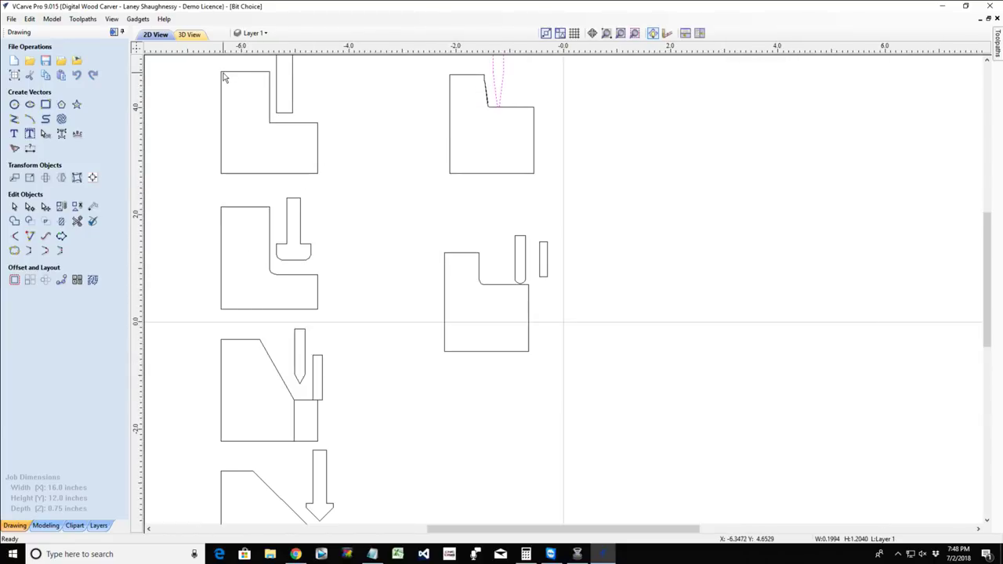
pyautogui.click(273, 178)
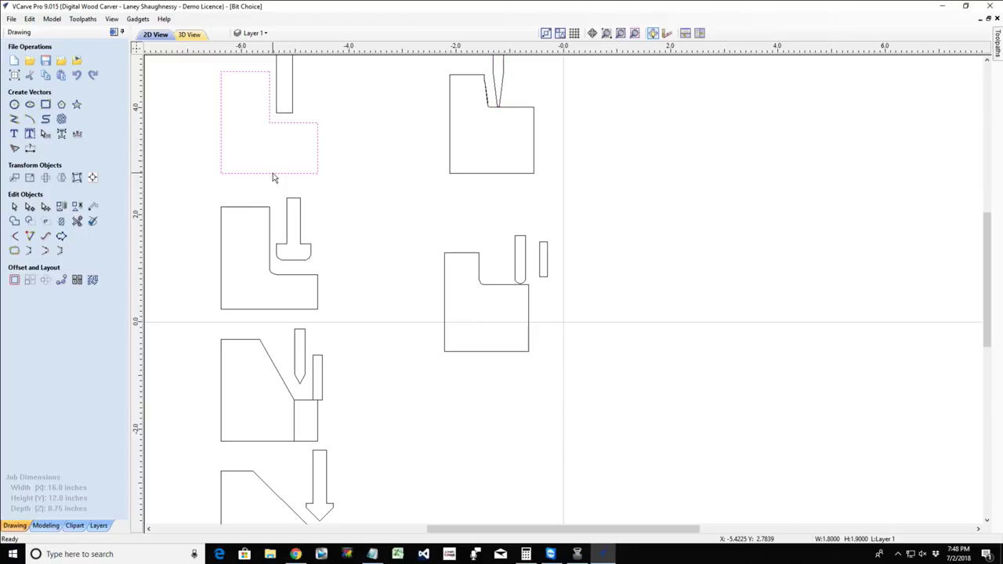
# Lower the narrow straight-bit rectangle into the top-left L-shape's notch.
pyautogui.scroll(2, 262, 166)
pyautogui.scroll(-3, 223, 105)
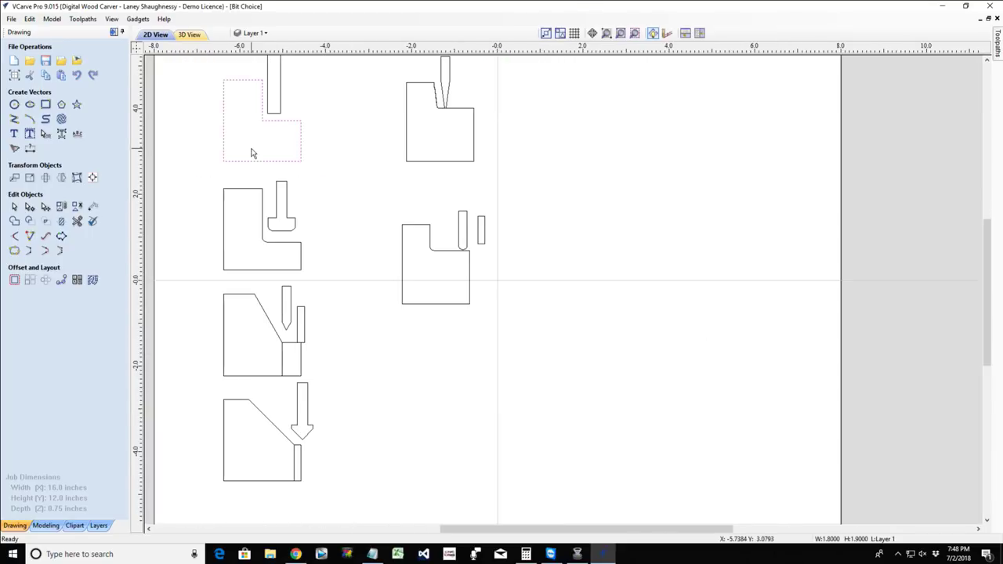
pyautogui.click(279, 116)
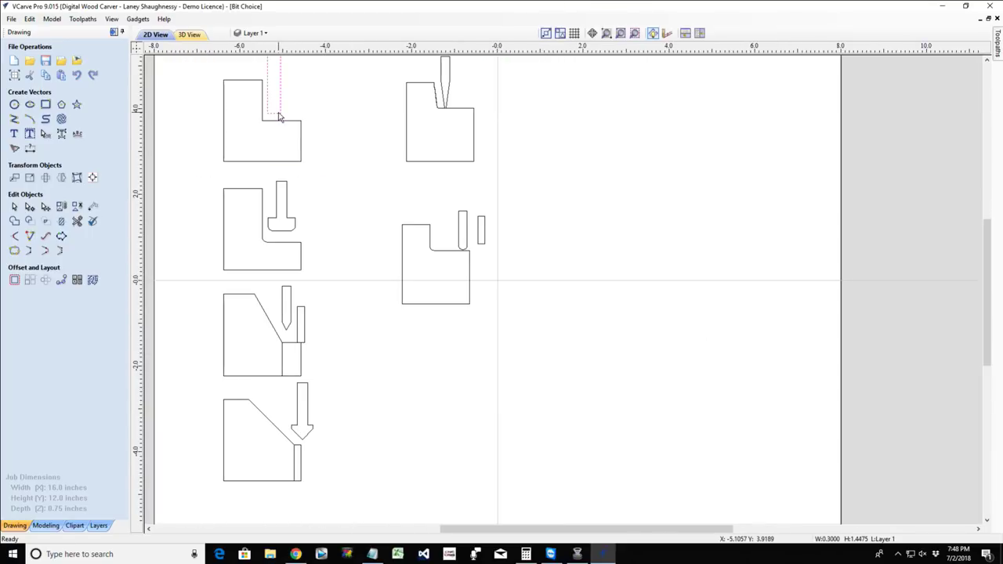
pyautogui.click(279, 109)
pyautogui.moveTo(275, 110); pyautogui.dragTo(273, 139)
pyautogui.scroll(3, 274, 138)
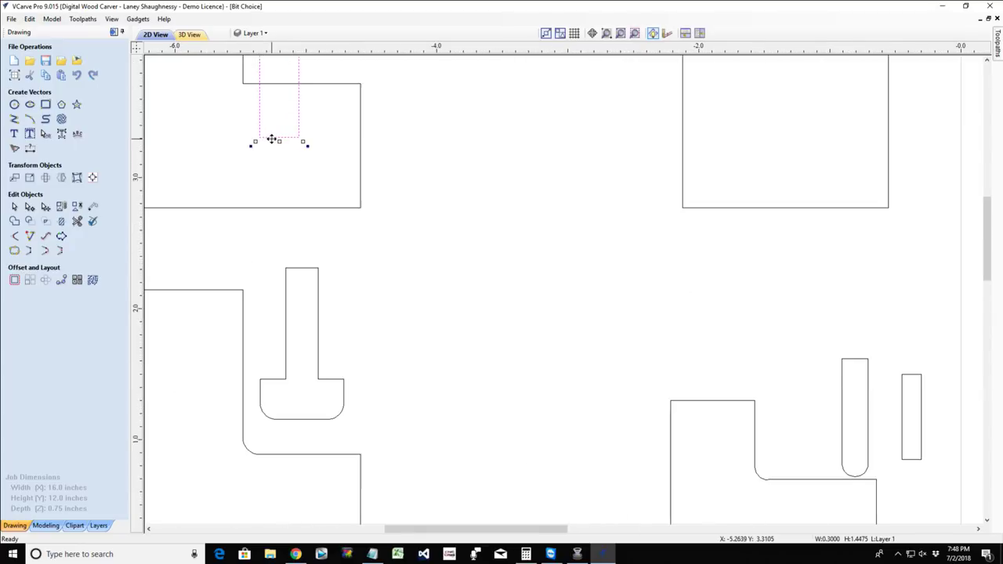
pyautogui.scroll(-1, 273, 139)
# Draw a new 1.35 by 1.5 rectangle.
pyautogui.click(46, 104)
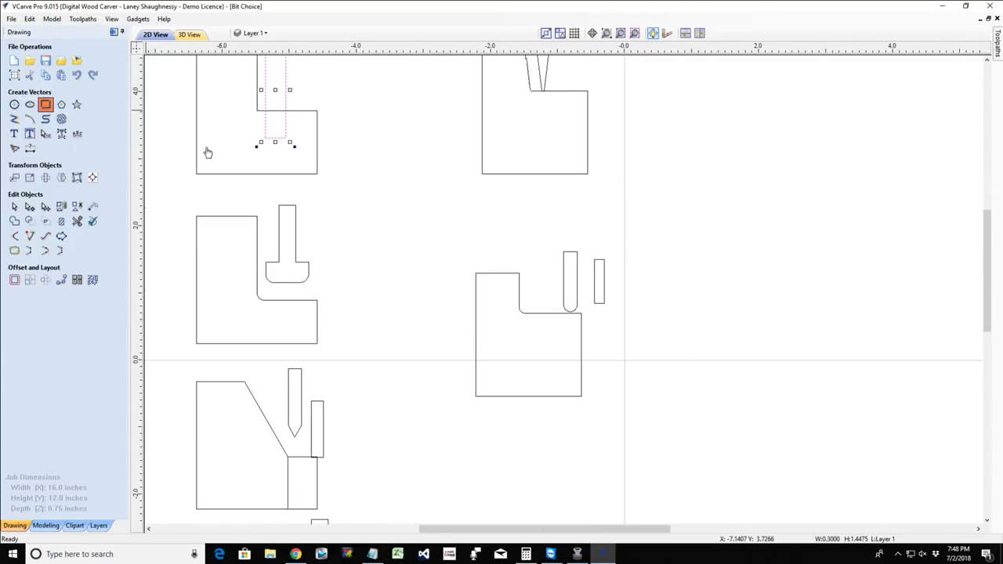
pyautogui.moveTo(360, 126)
pyautogui.mouseDown()
pyautogui.moveTo(401, 208)
pyautogui.moveTo(451, 226)
pyautogui.mouseUp()
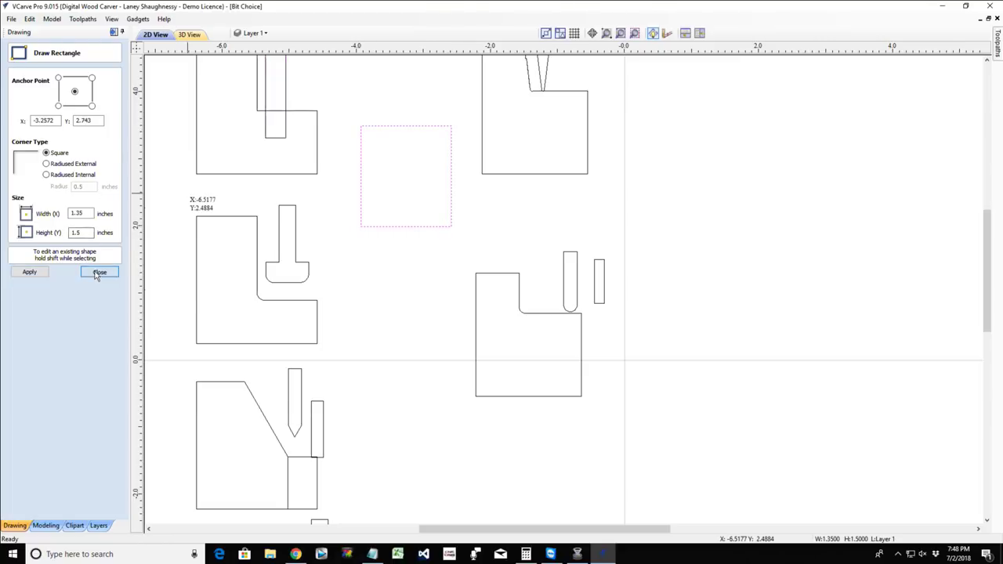
pyautogui.click(99, 271)
# Draw a 60° diagonal line from the rectangle's top edge to its right edge.
pyautogui.click(14, 119)
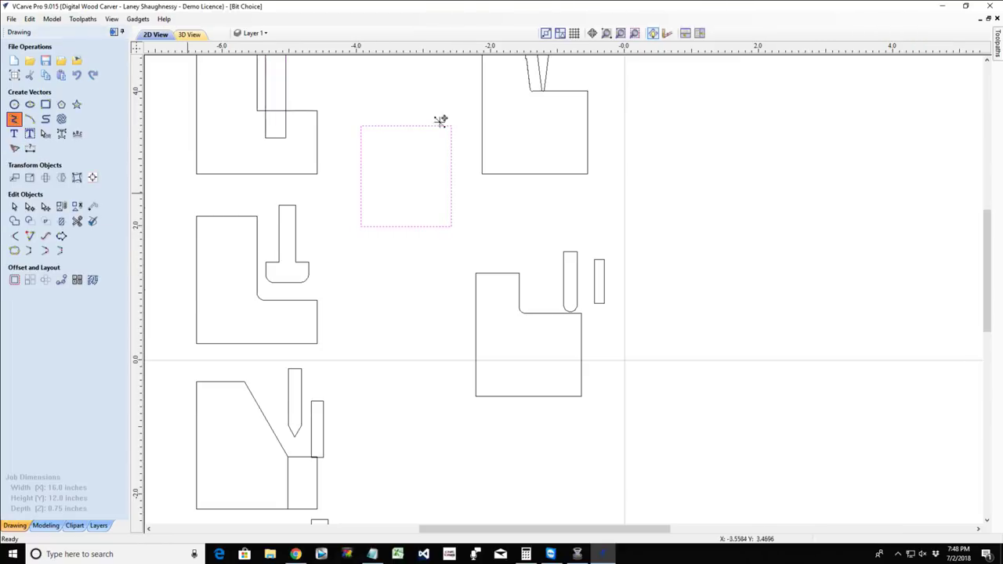
pyautogui.click(400, 126)
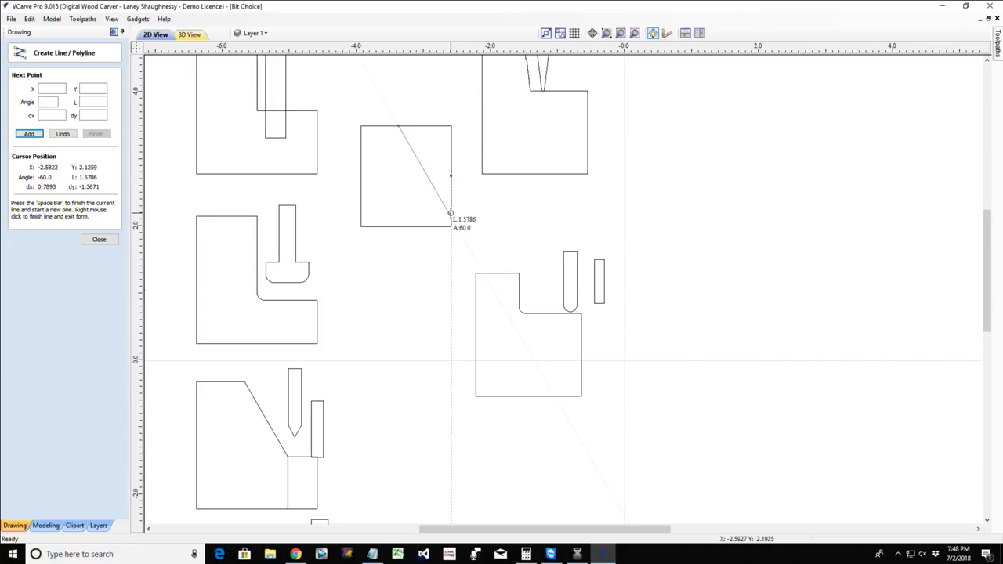
pyautogui.click(451, 214)
pyautogui.press('space')
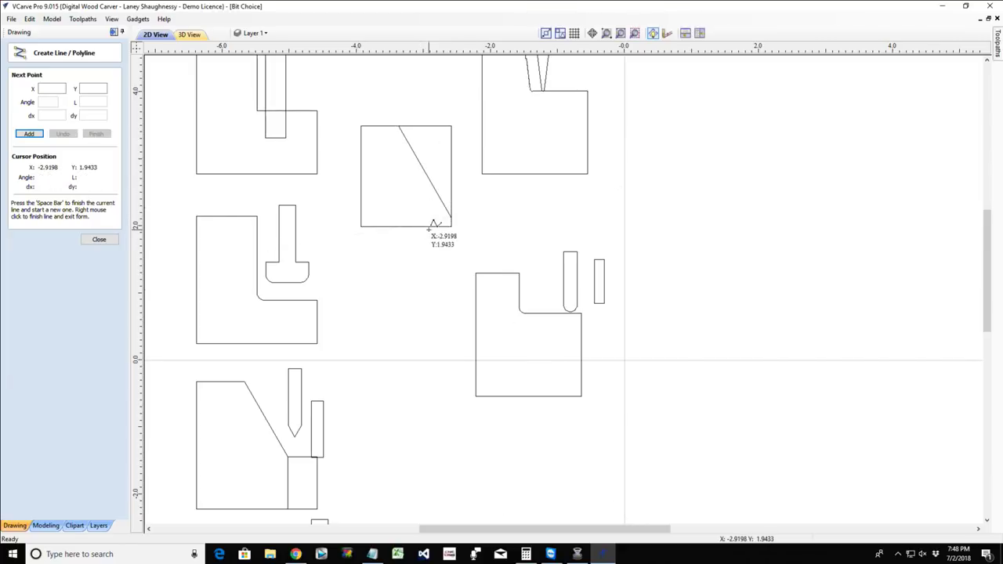
pyautogui.click(100, 239)
# Stretch the rectangle taller and trim off the corner beyond the diagonal.
pyautogui.click(426, 229)
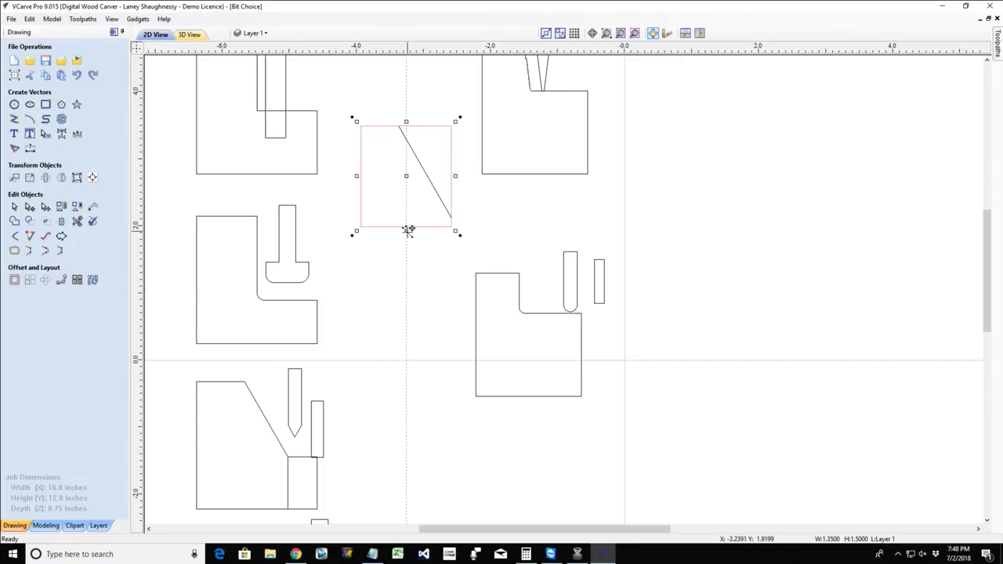
pyautogui.moveTo(405, 227); pyautogui.dragTo(406, 305)
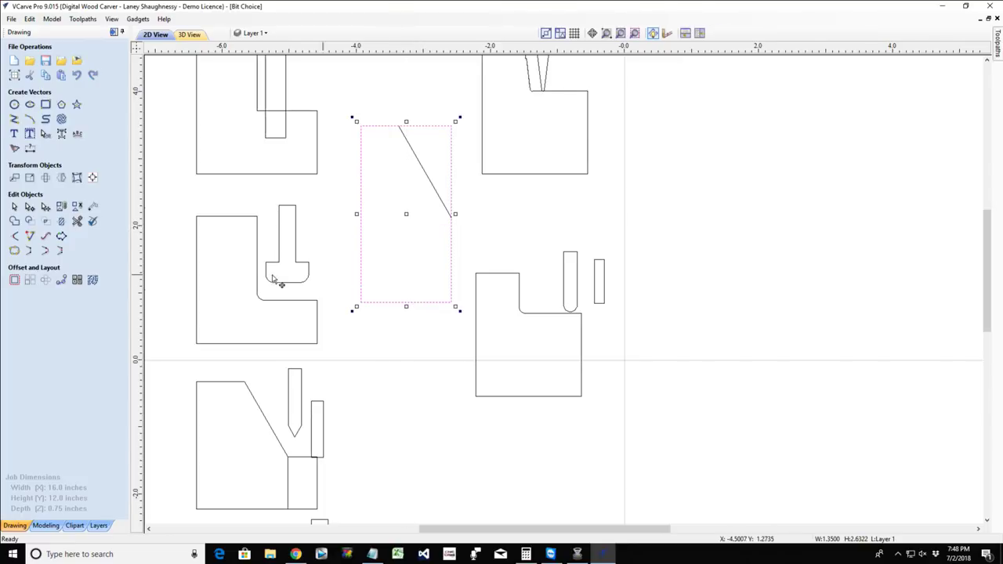
pyautogui.click(77, 222)
pyautogui.click(449, 125)
pyautogui.scroll(4, 465, 161)
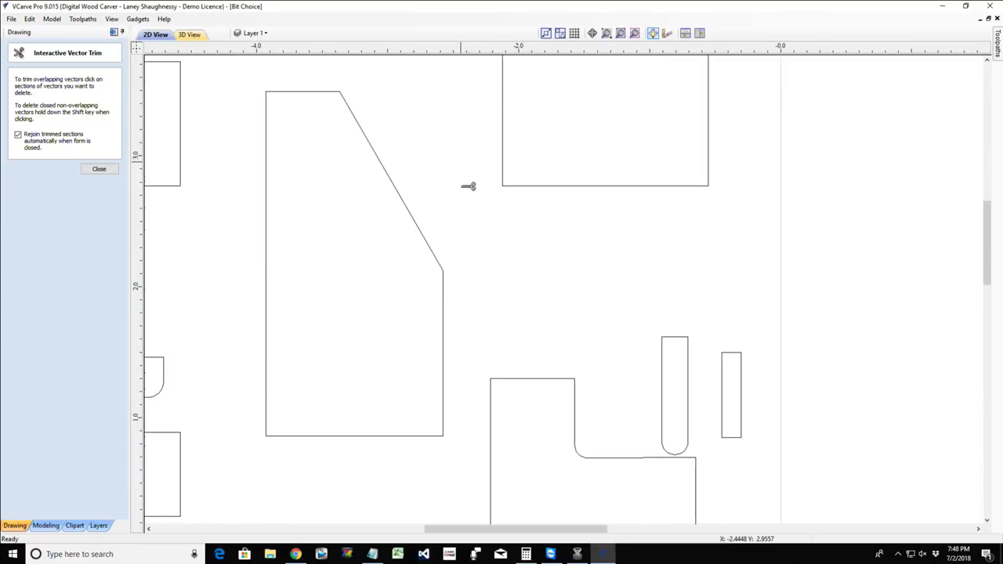
pyautogui.click(98, 169)
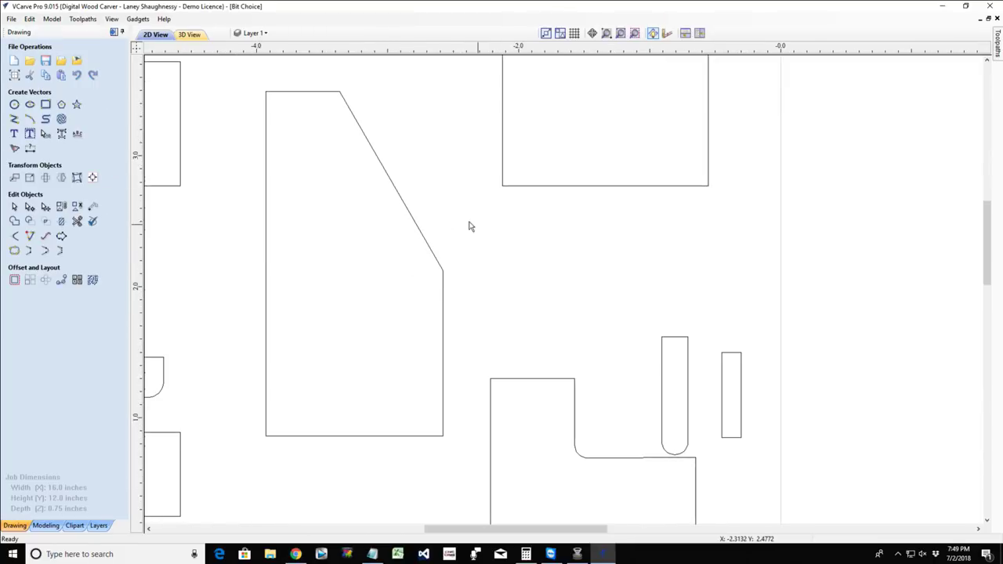
# Move the narrow rectangle out of the L-shape notch and resize it to sit above the chamfered outline.
pyautogui.click(379, 162)
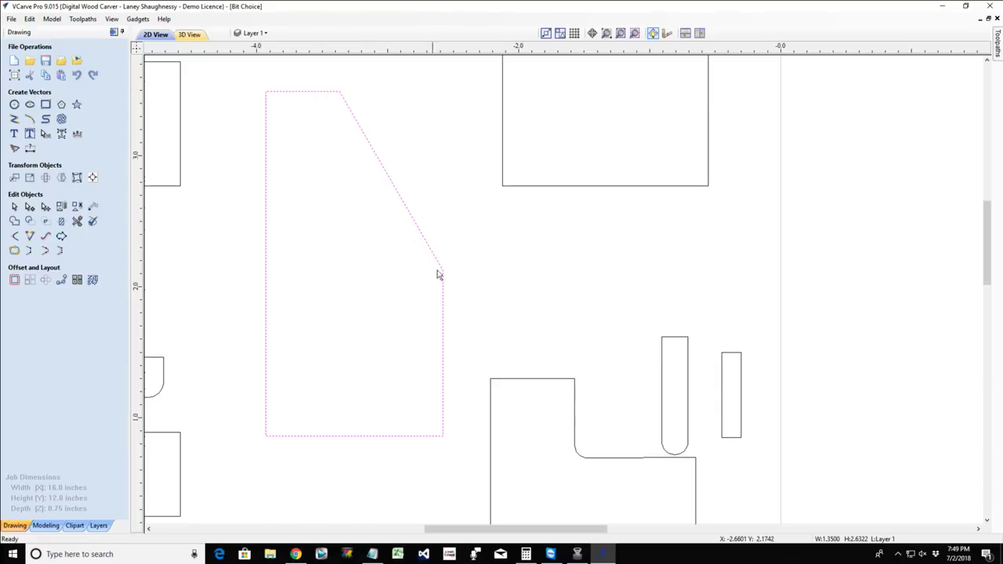
pyautogui.scroll(-3, 445, 280)
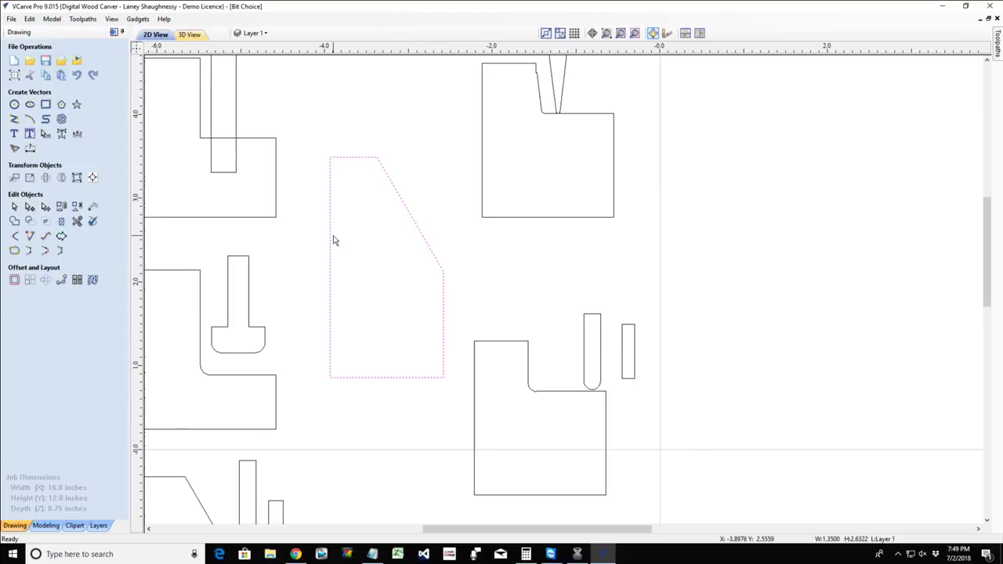
pyautogui.click(330, 237)
pyautogui.click(238, 160)
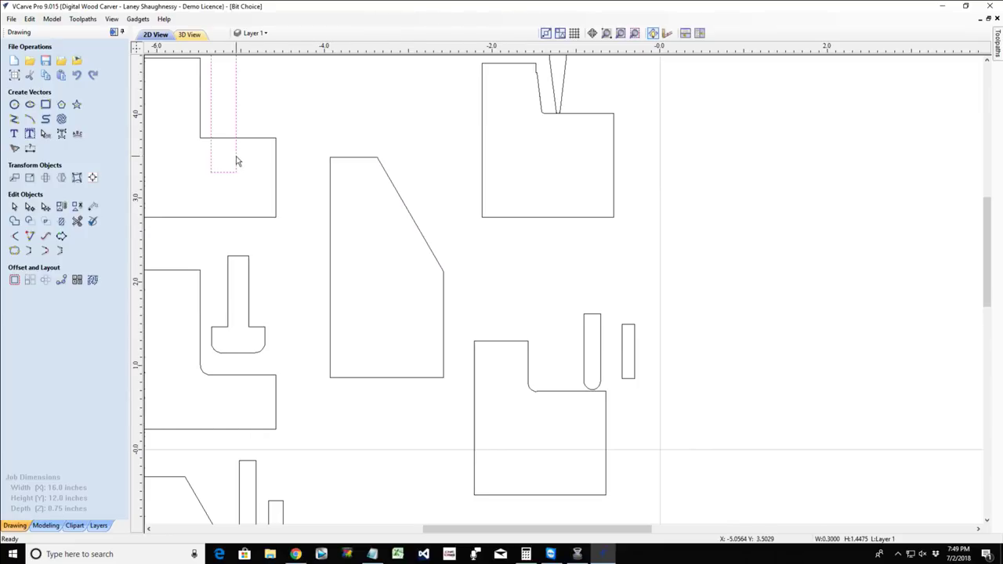
pyautogui.click(235, 156)
pyautogui.moveTo(225, 174); pyautogui.dragTo(454, 378)
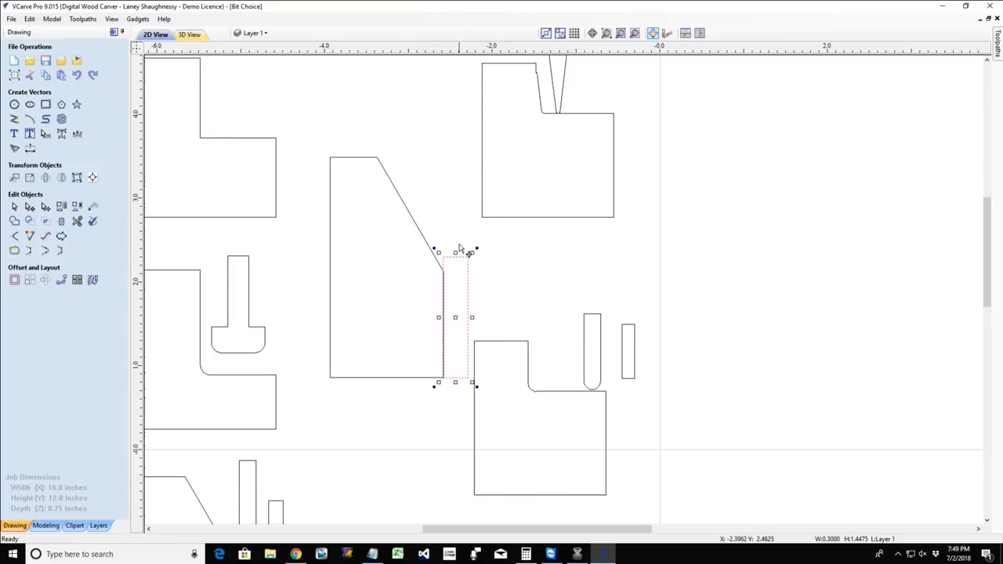
pyautogui.moveTo(455, 256); pyautogui.dragTo(458, 113)
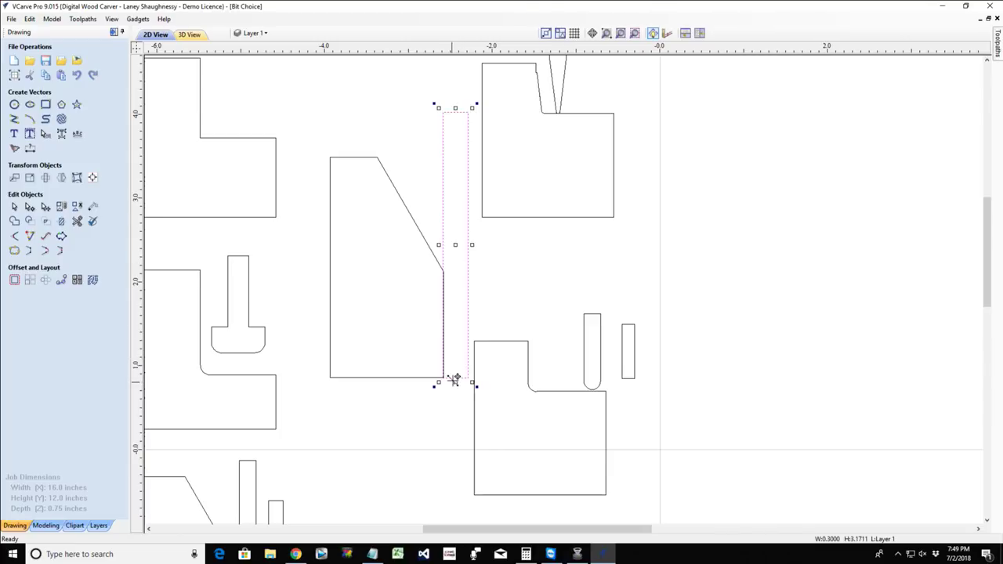
pyautogui.moveTo(453, 382); pyautogui.dragTo(434, 129)
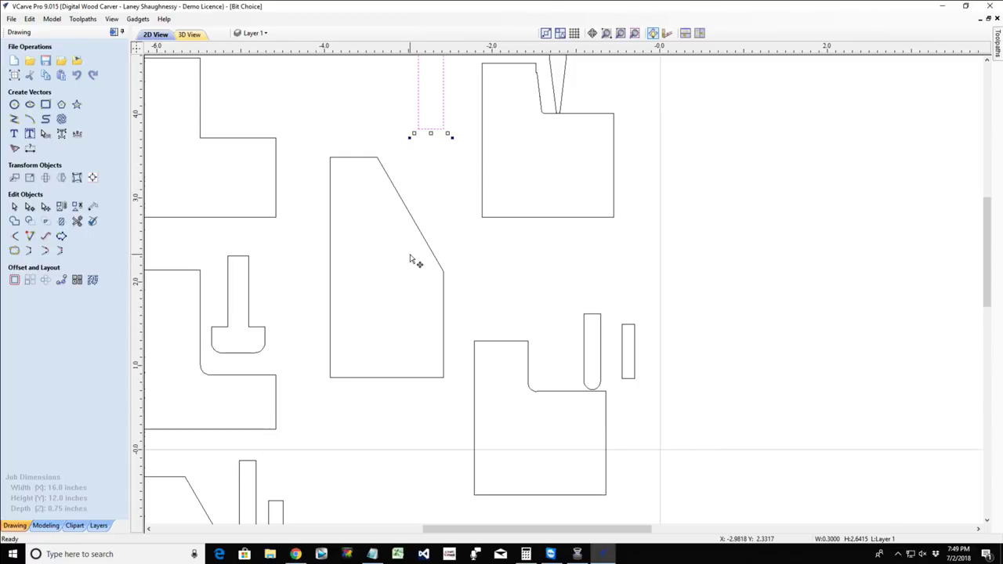
pyautogui.scroll(-1, 408, 260)
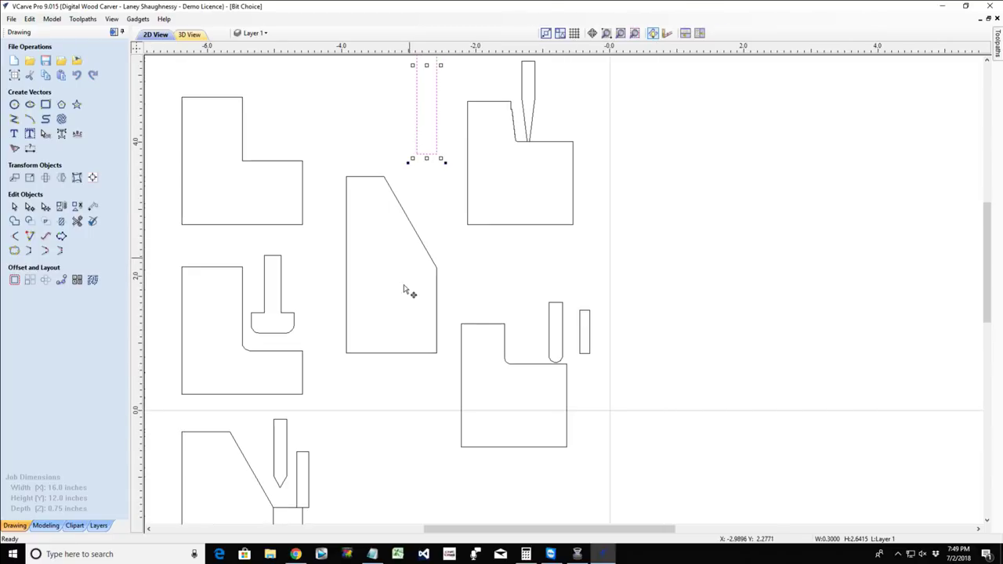
# Drag the third-row pointed V-bit onto the new profile so its tip touches the slanted chamfer.
pyautogui.click(278, 481)
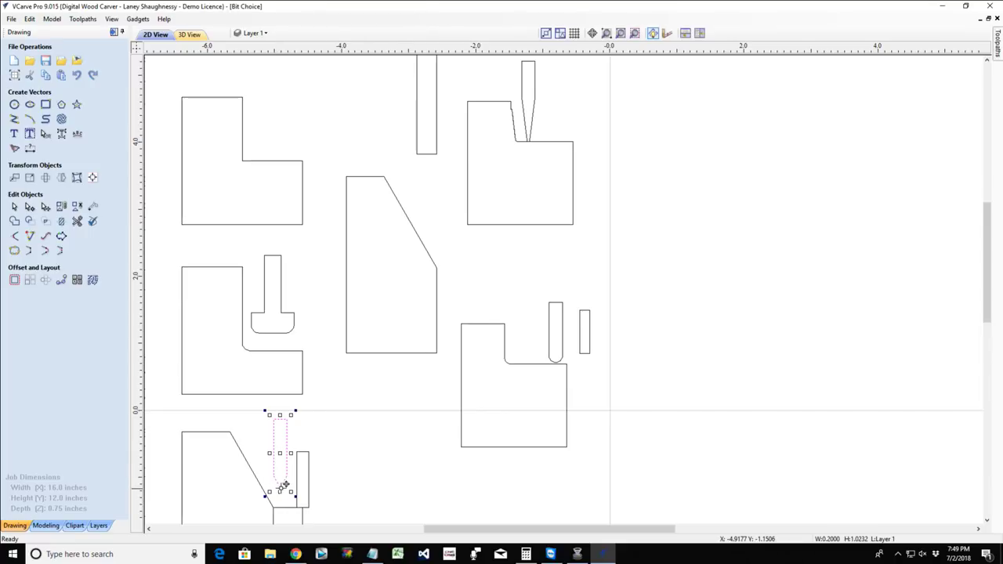
pyautogui.moveTo(280, 480); pyautogui.dragTo(413, 188)
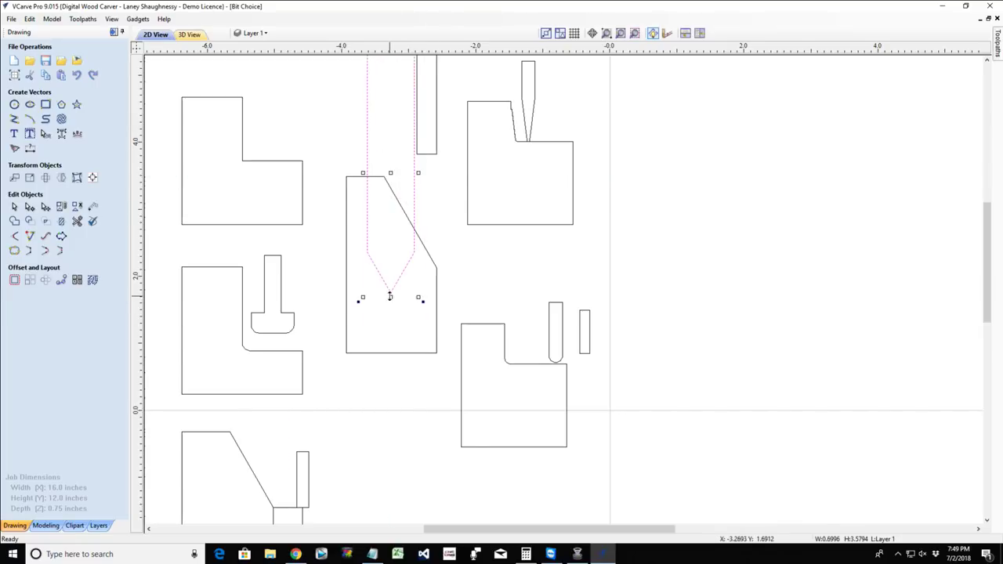
pyautogui.moveTo(389, 295); pyautogui.dragTo(395, 197)
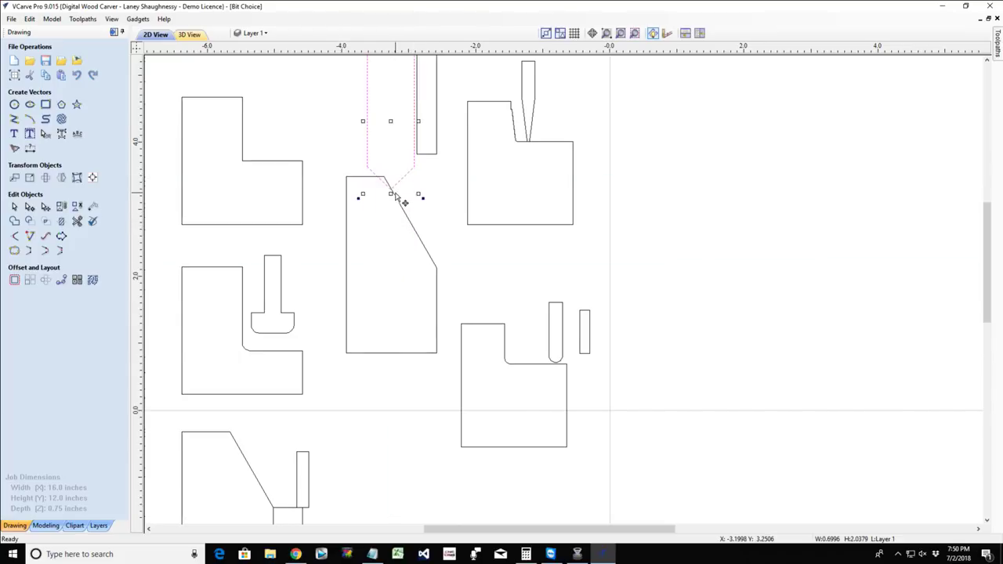
pyautogui.hotkey('ctrl', 'z')
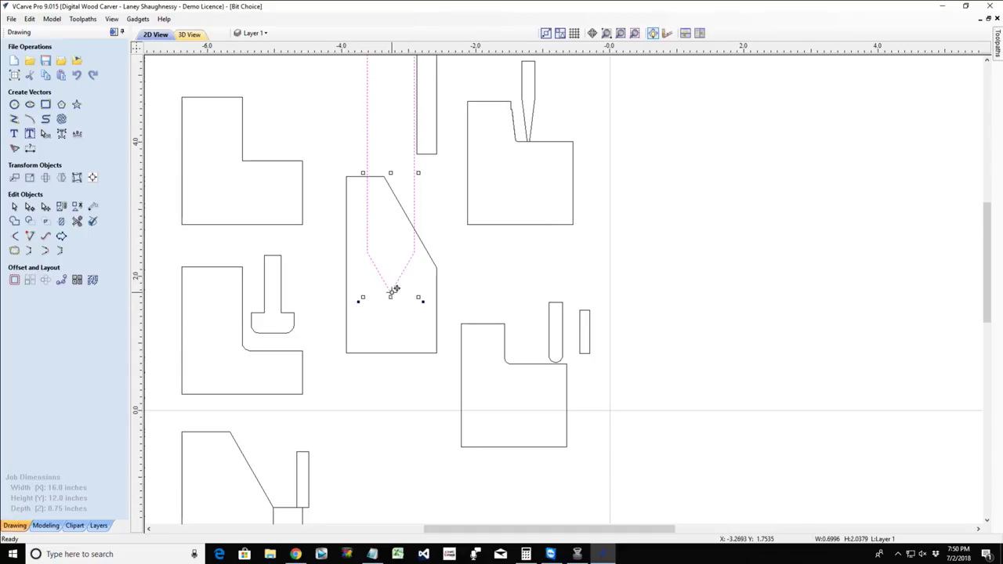
pyautogui.moveTo(394, 290); pyautogui.dragTo(393, 260)
pyautogui.hotkey('ctrl', 'z')
pyautogui.click(376, 289)
pyautogui.click(381, 280)
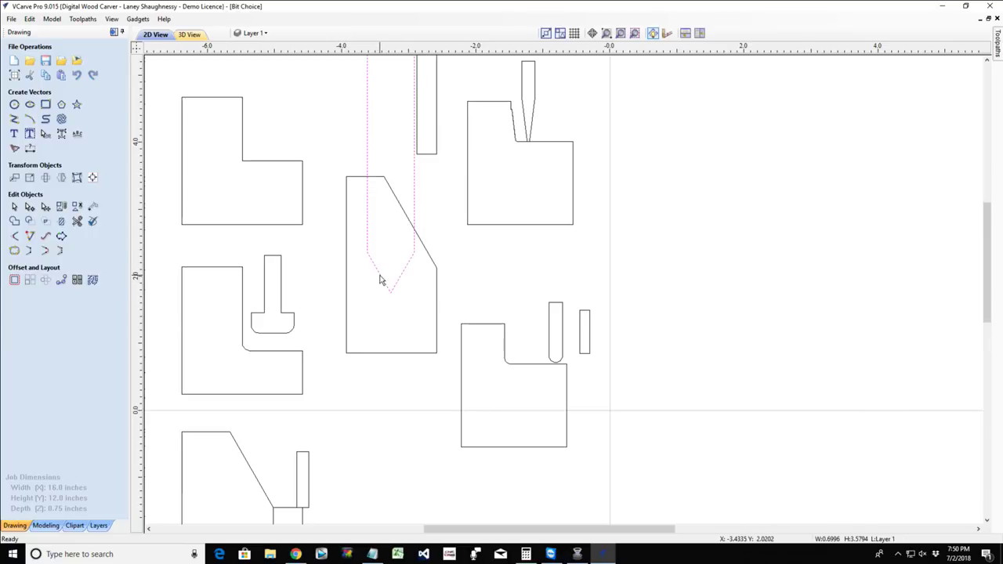
pyautogui.moveTo(381, 273); pyautogui.dragTo(399, 202)
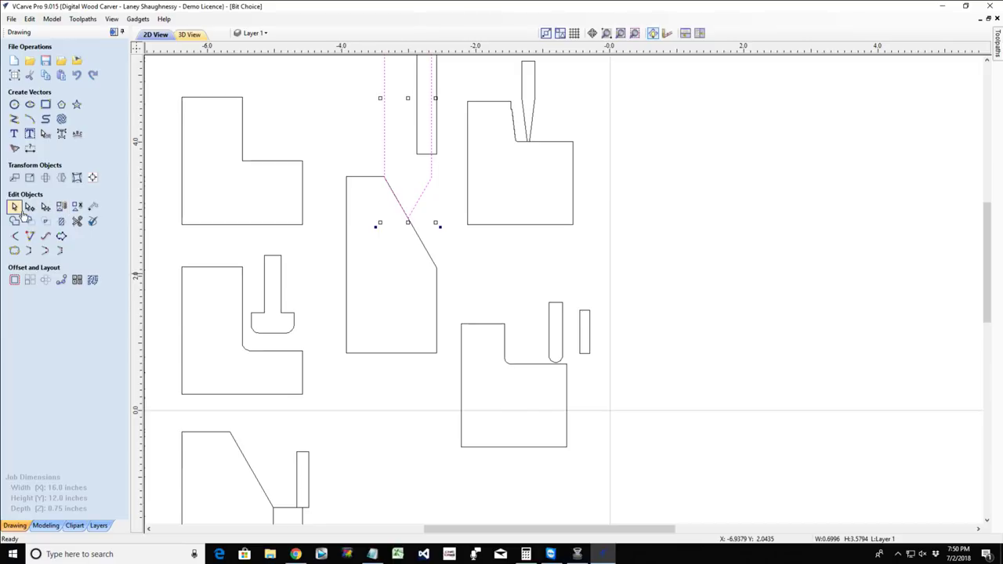
# Draw a vertical line from the V intersection down to the profile's bottom edge.
pyautogui.click(14, 118)
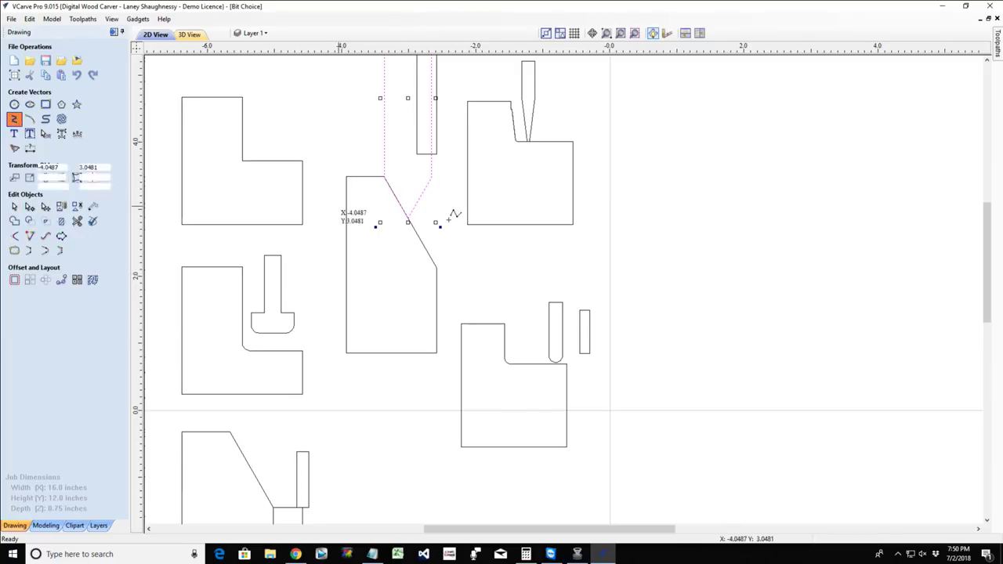
pyautogui.click(408, 221)
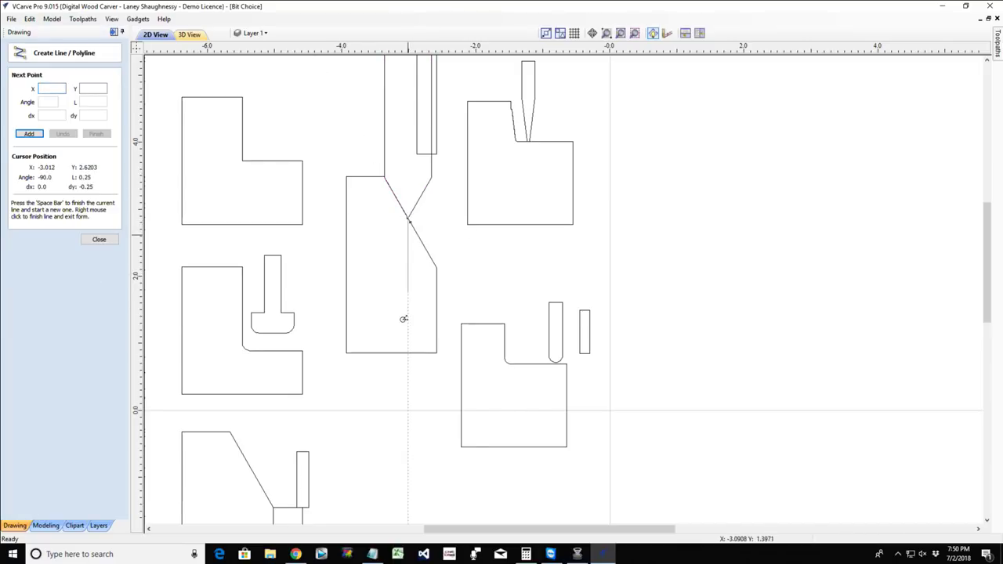
pyautogui.click(427, 352)
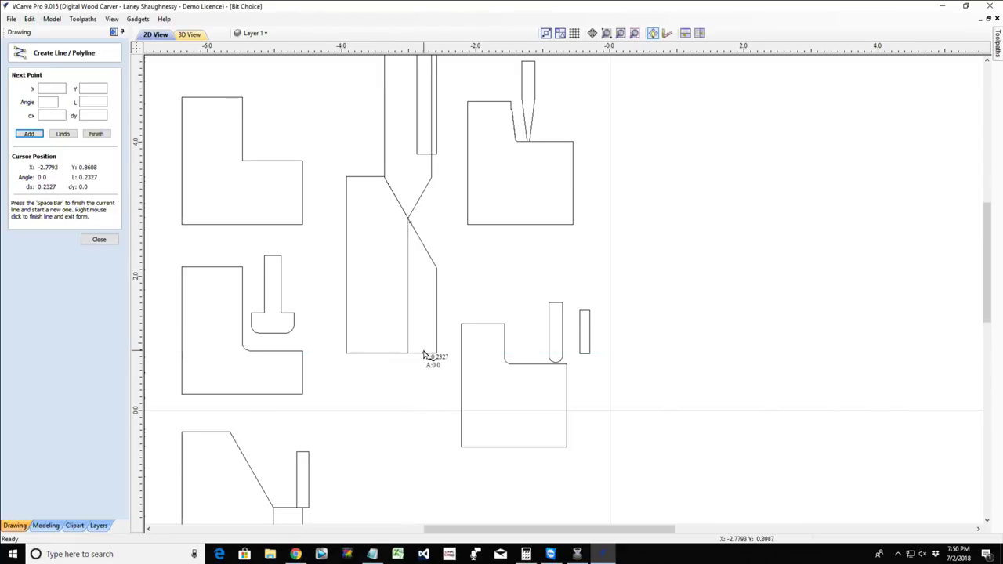
pyautogui.press('space')
pyautogui.click(99, 239)
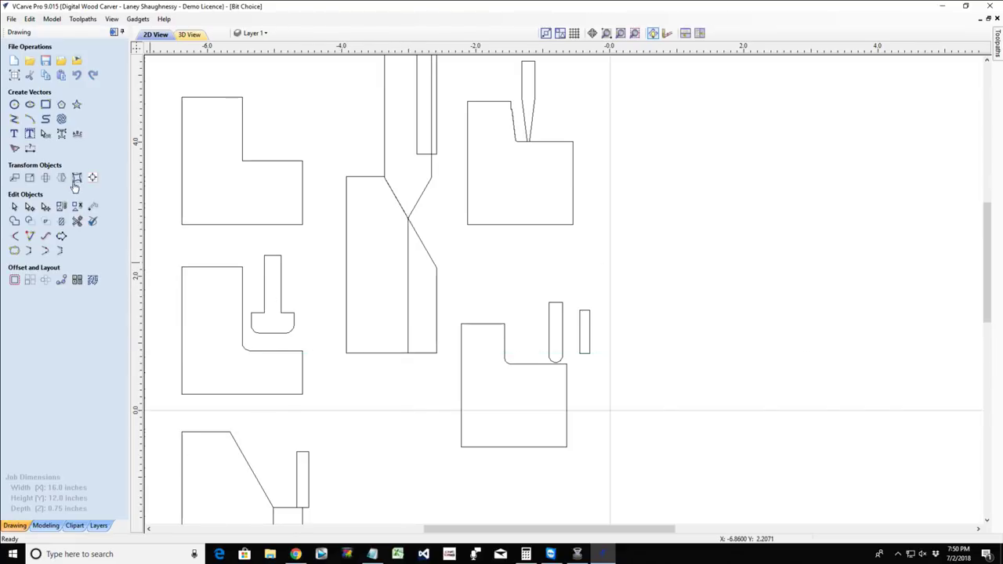
# Trim off the chamfered profile's sections right of the new line with Interactive Vector Trim.
pyautogui.click(79, 221)
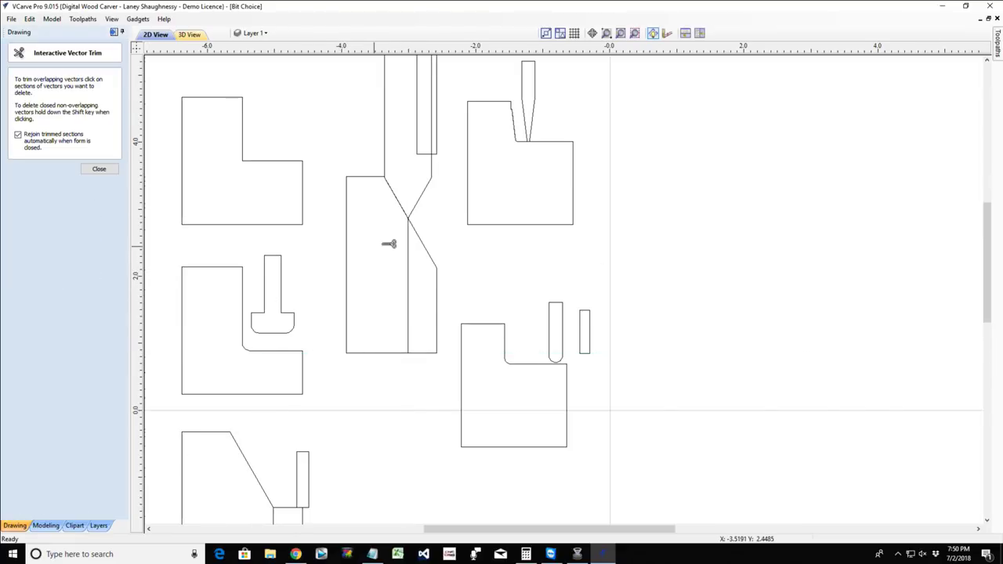
pyautogui.click(428, 250)
pyautogui.click(94, 169)
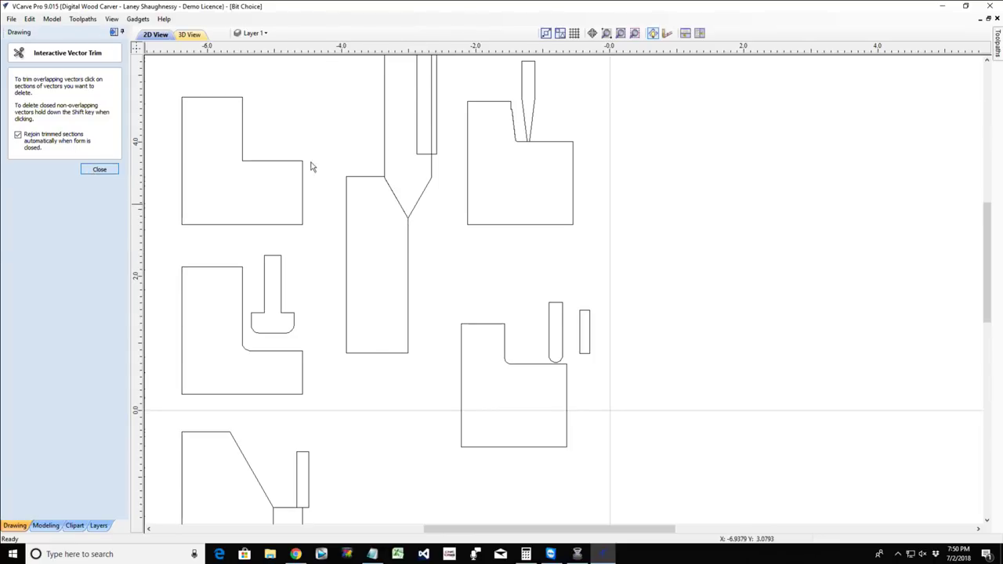
pyautogui.click(428, 189)
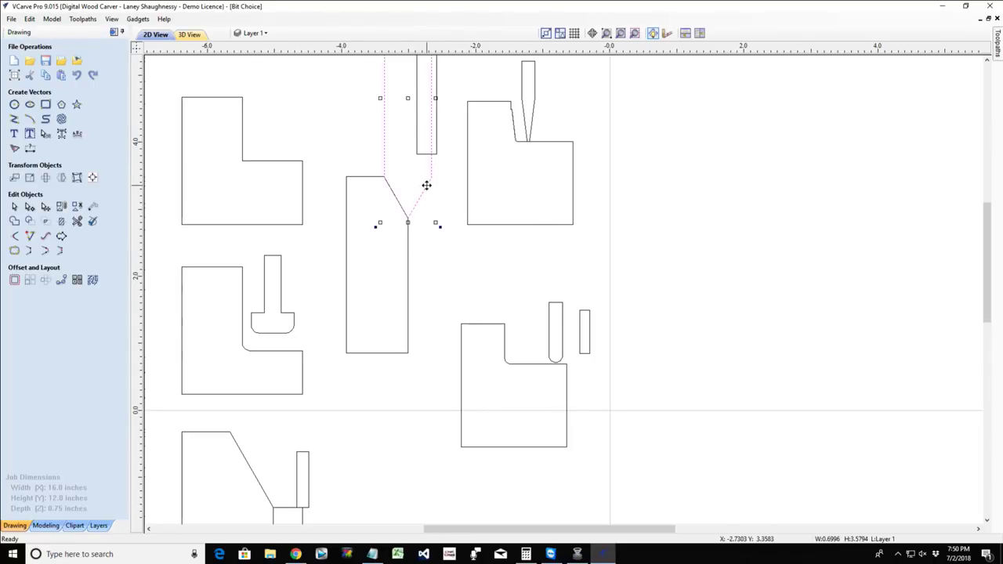
# Drag the V-bit outline aside, then snap its slanted side onto the profile's chamfer edge.
pyautogui.moveTo(426, 185); pyautogui.dragTo(461, 166)
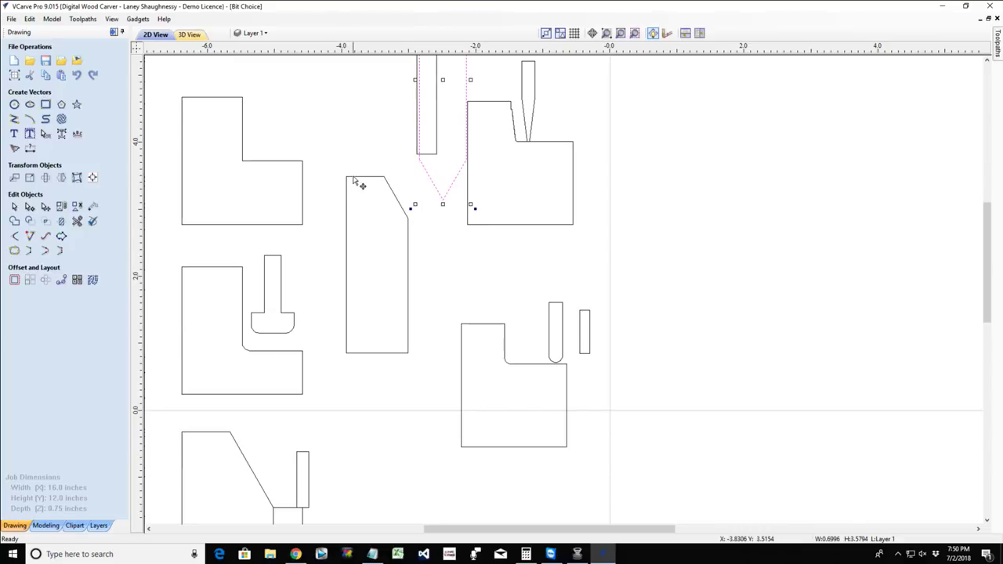
pyautogui.scroll(2, 355, 184)
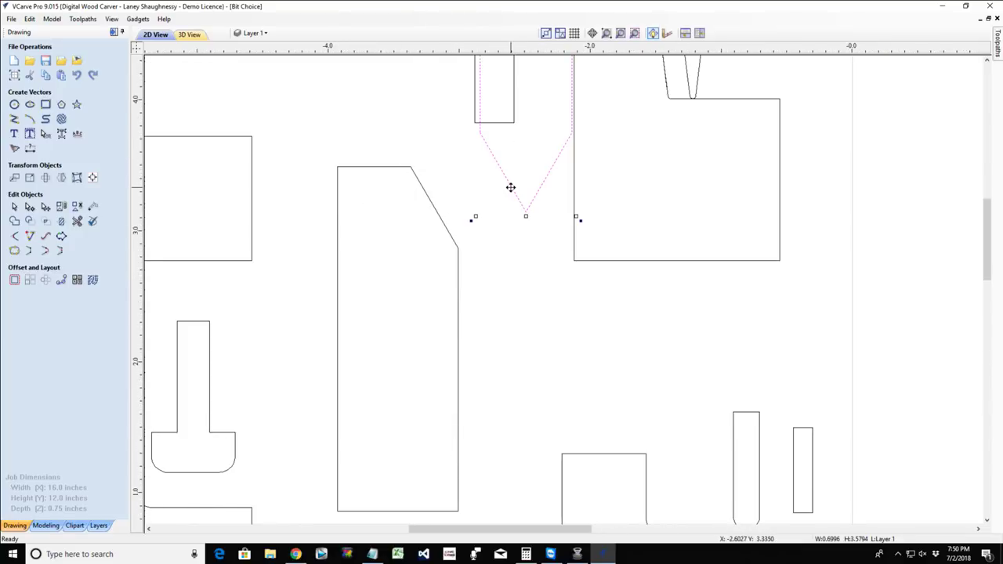
pyautogui.moveTo(510, 188); pyautogui.dragTo(501, 222)
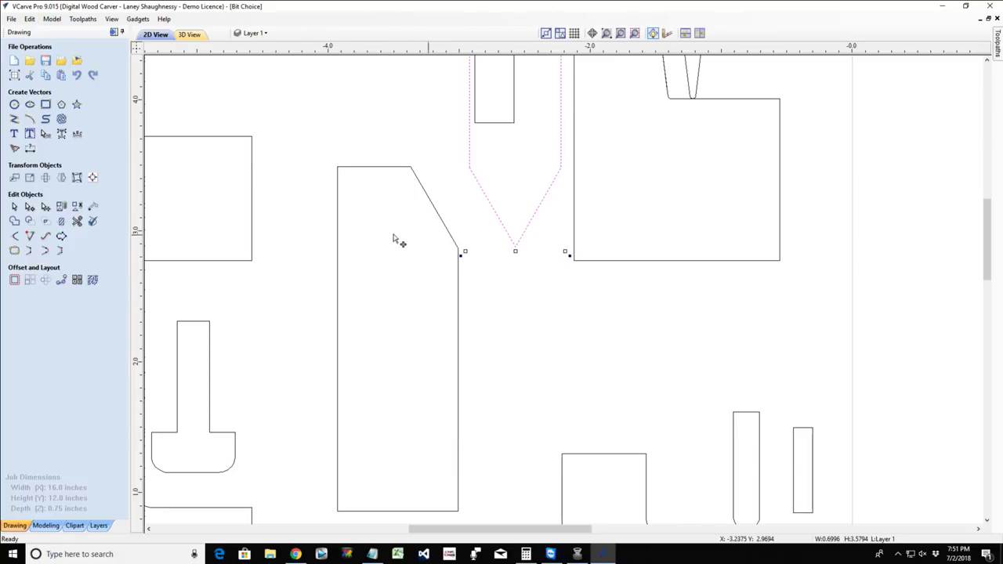
# Draw a closed triangle through the chamfer's lower corner, the top-right corner and the chamfer's top corner.
pyautogui.click(14, 118)
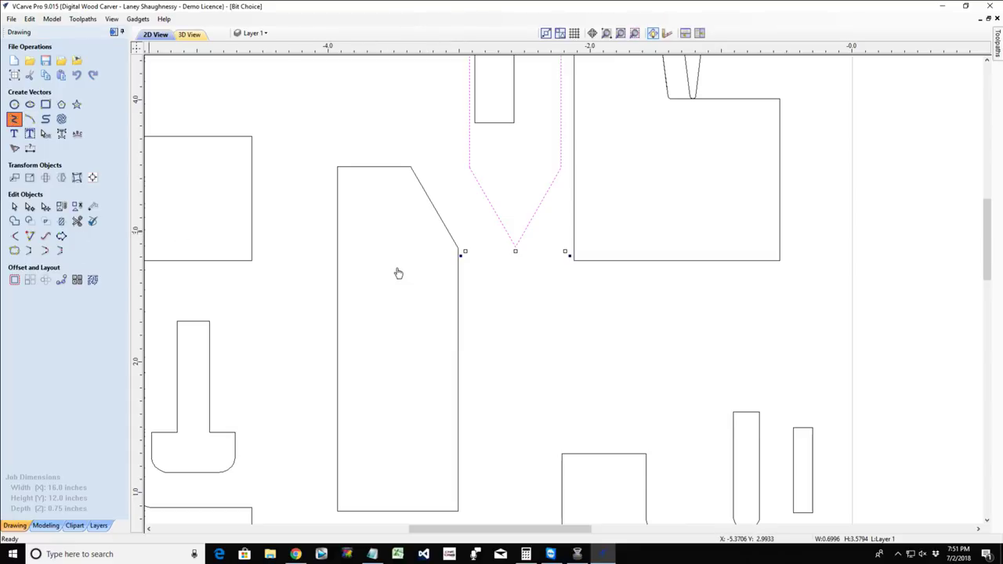
pyautogui.click(459, 249)
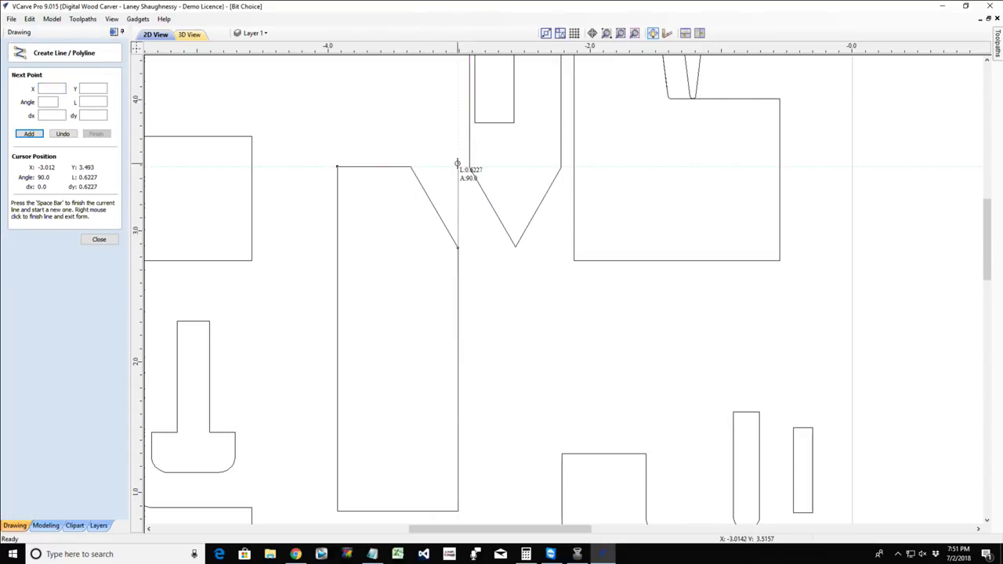
pyautogui.click(457, 166)
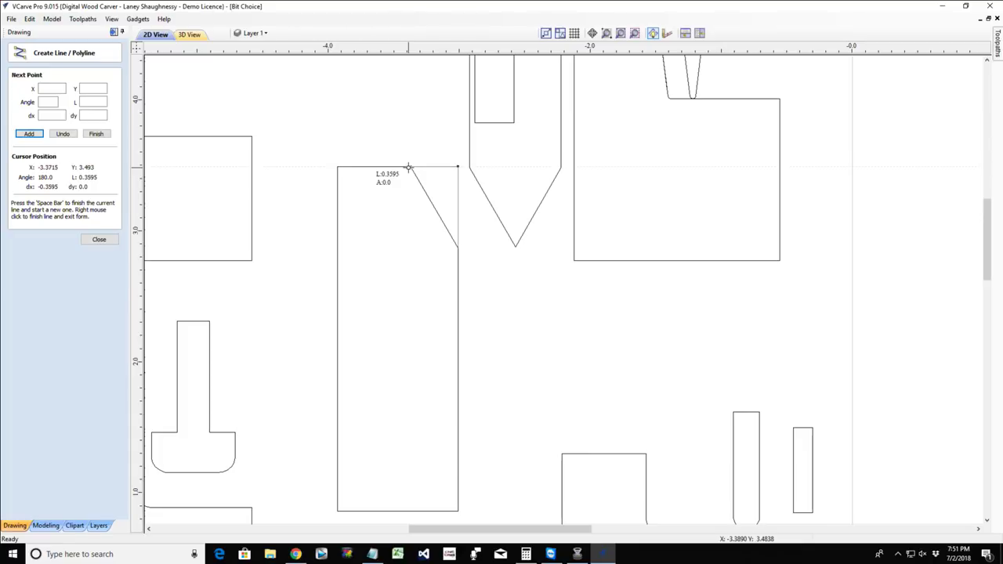
pyautogui.click(408, 167)
pyautogui.press('space')
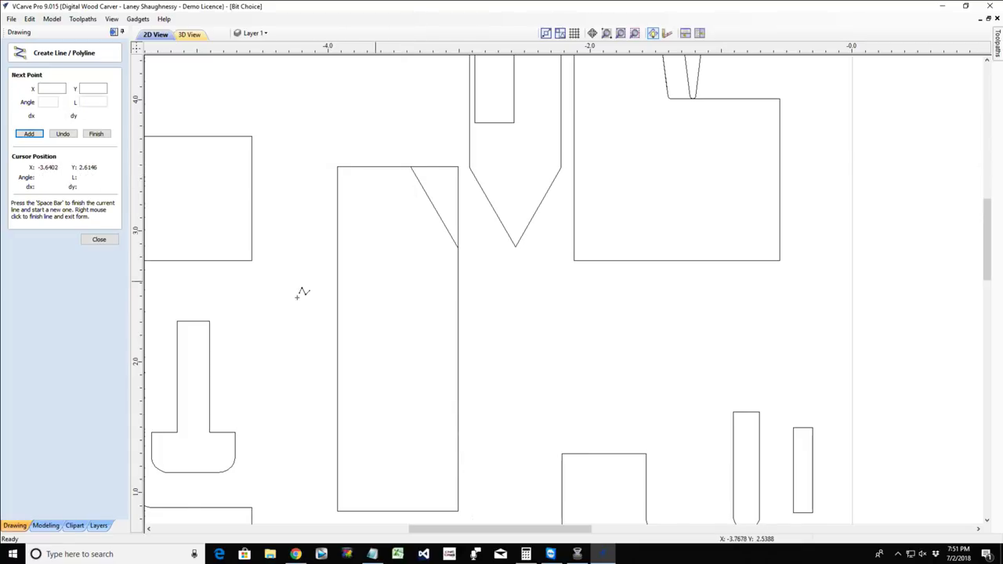
pyautogui.click(99, 239)
pyautogui.click(458, 233)
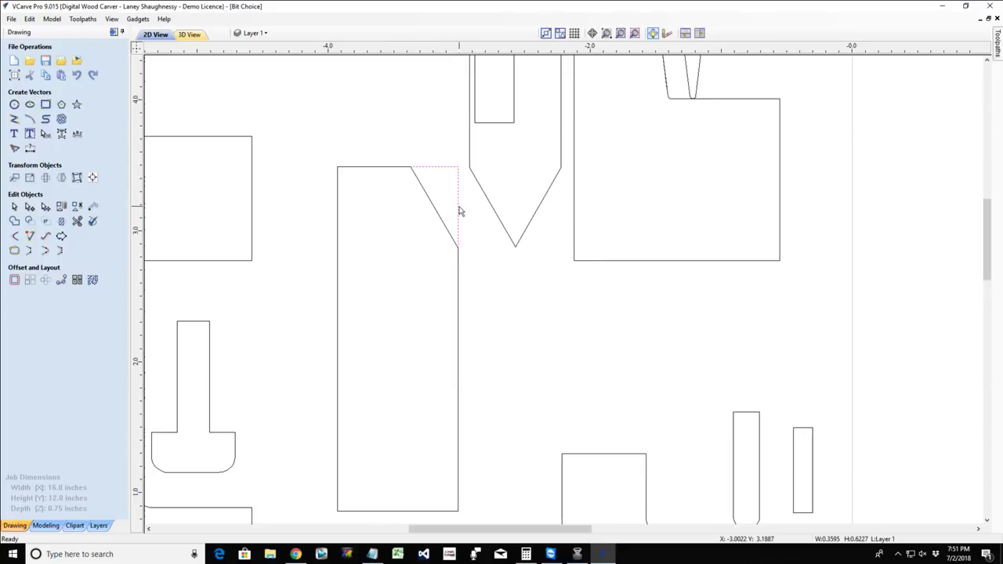
pyautogui.click(470, 172)
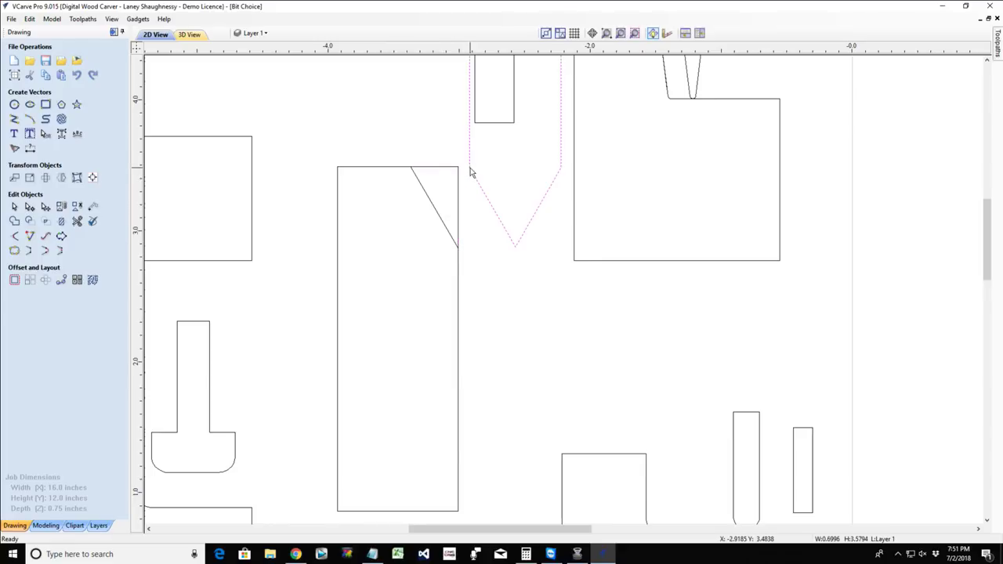
# Nudge the V-bit outline flush left, then try an Outside 2D Profile toolpath and cancel it.
pyautogui.moveTo(470, 172); pyautogui.dragTo(458, 176)
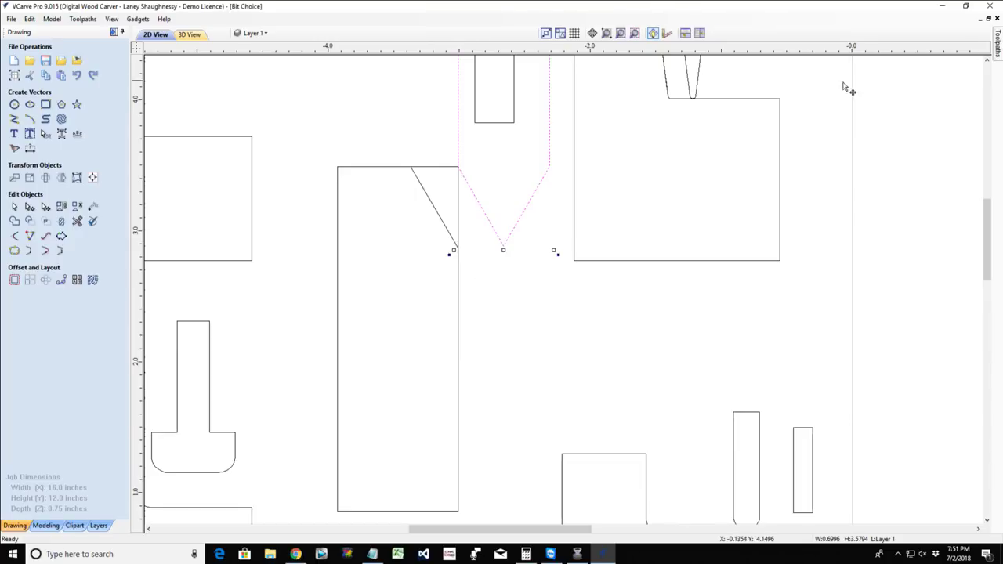
pyautogui.click(997, 48)
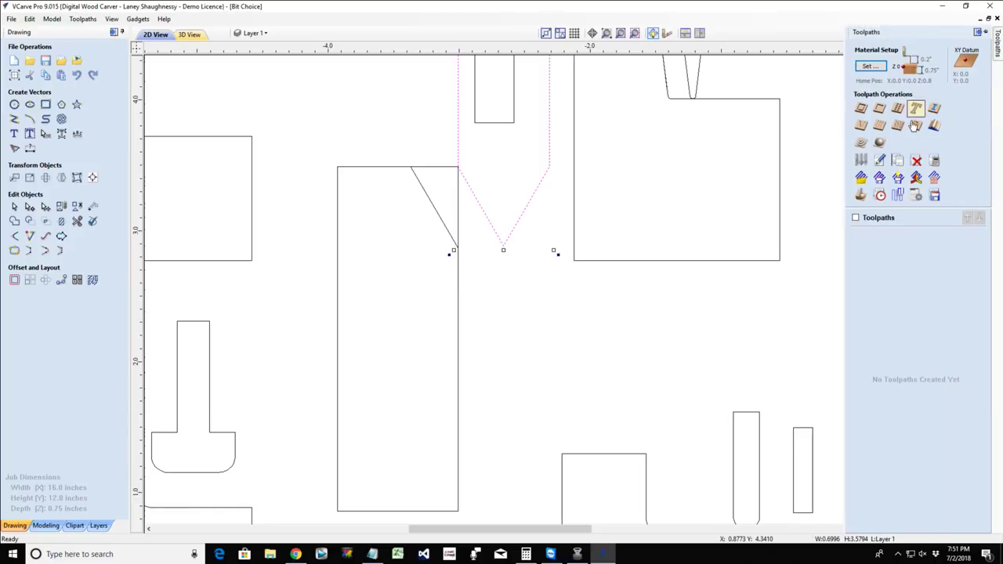
pyautogui.click(861, 110)
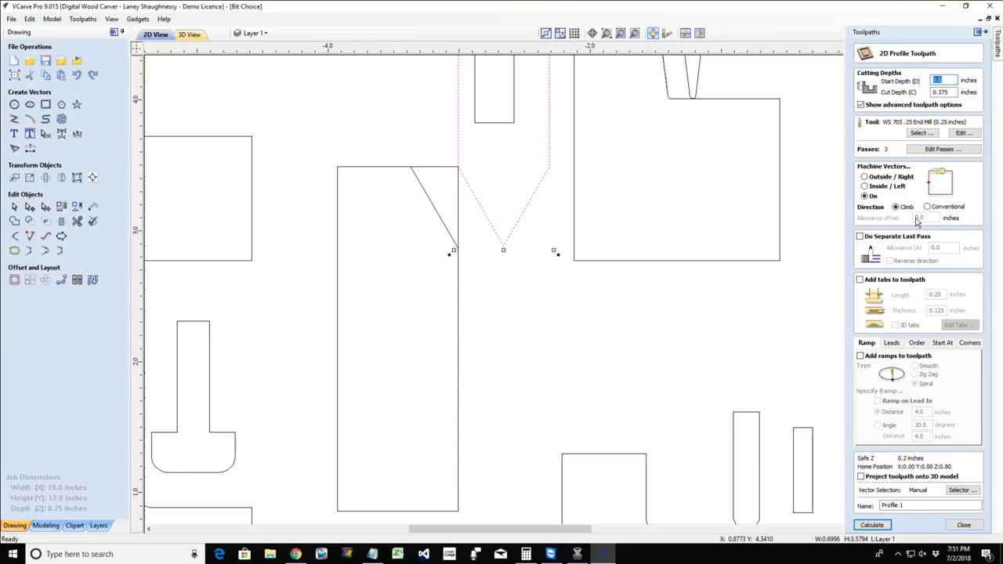
pyautogui.click(865, 177)
pyautogui.doubleClick(930, 220)
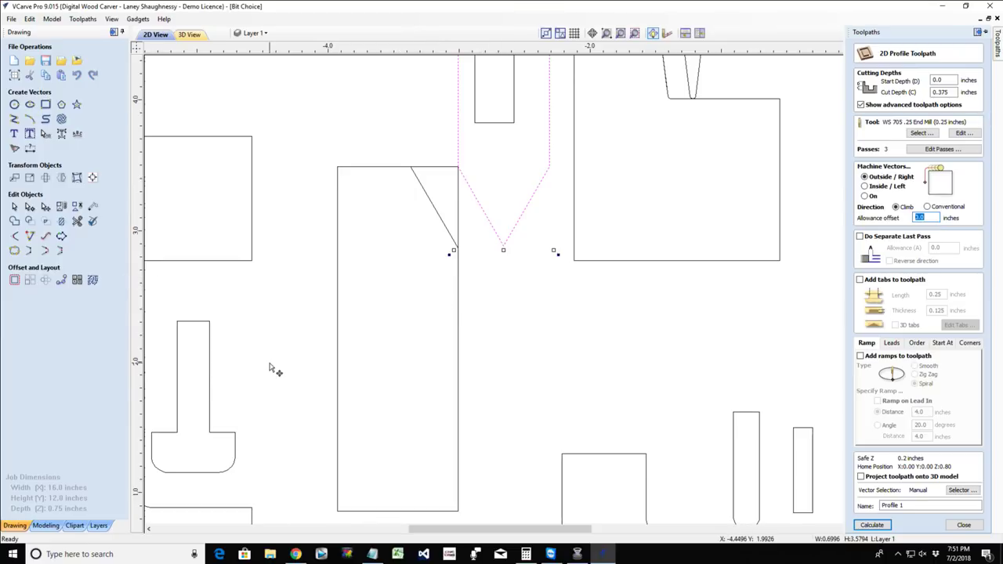
pyautogui.press('Escape')
pyautogui.press('Escape')
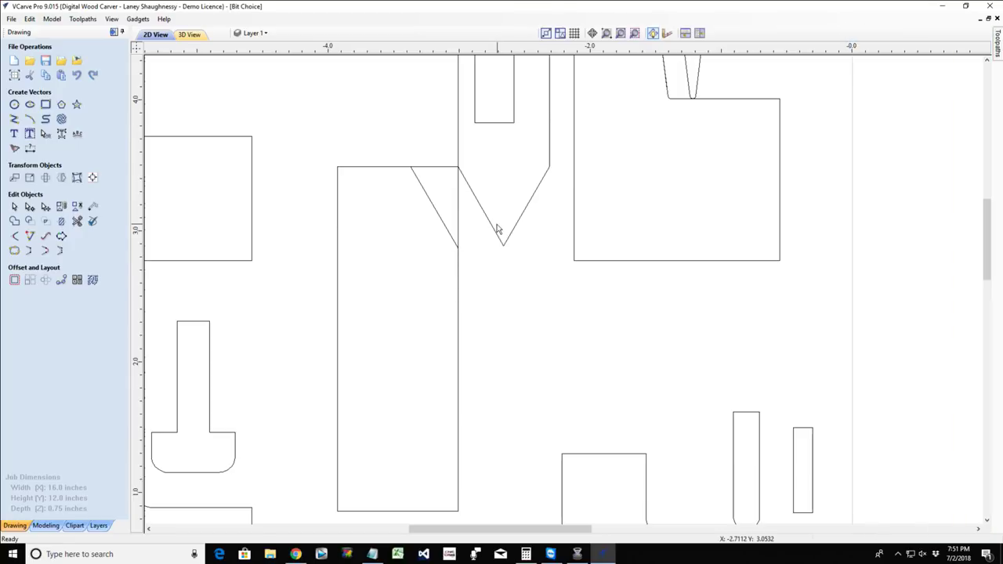
# Add a 0.3498 horizontal dimension from the V-bit's top corner to its bottom tip.
pyautogui.click(495, 229)
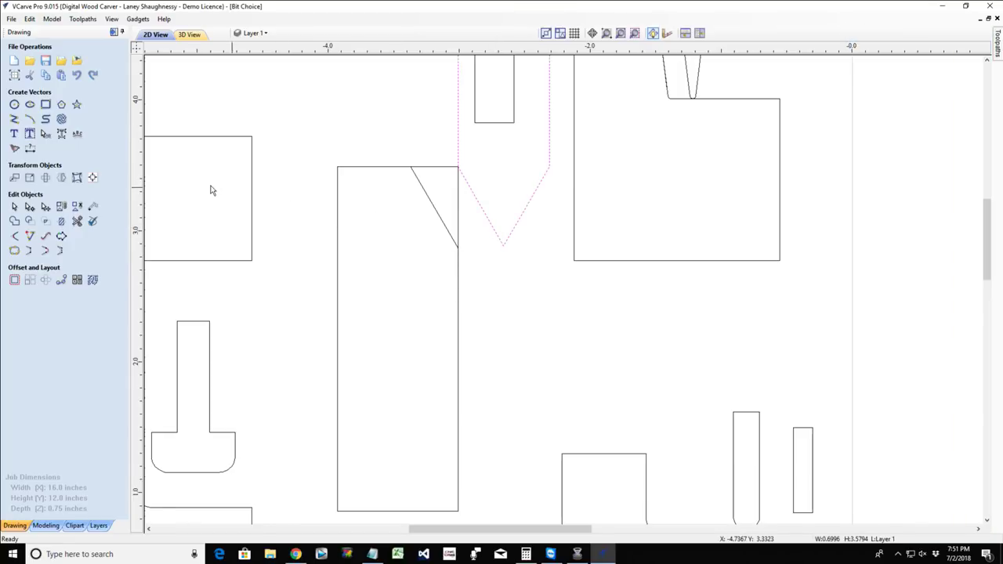
pyautogui.click(30, 148)
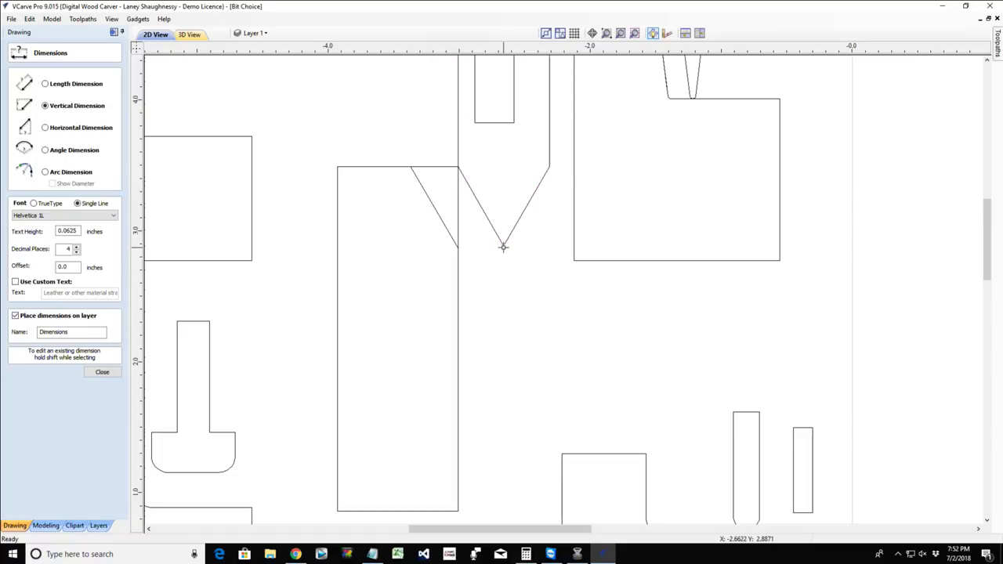
pyautogui.click(45, 130)
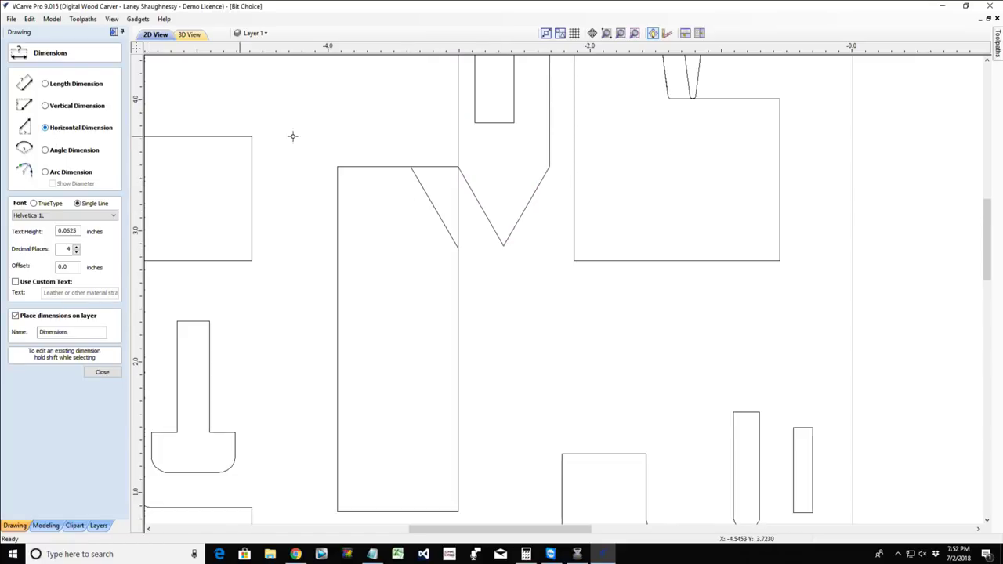
pyautogui.click(459, 165)
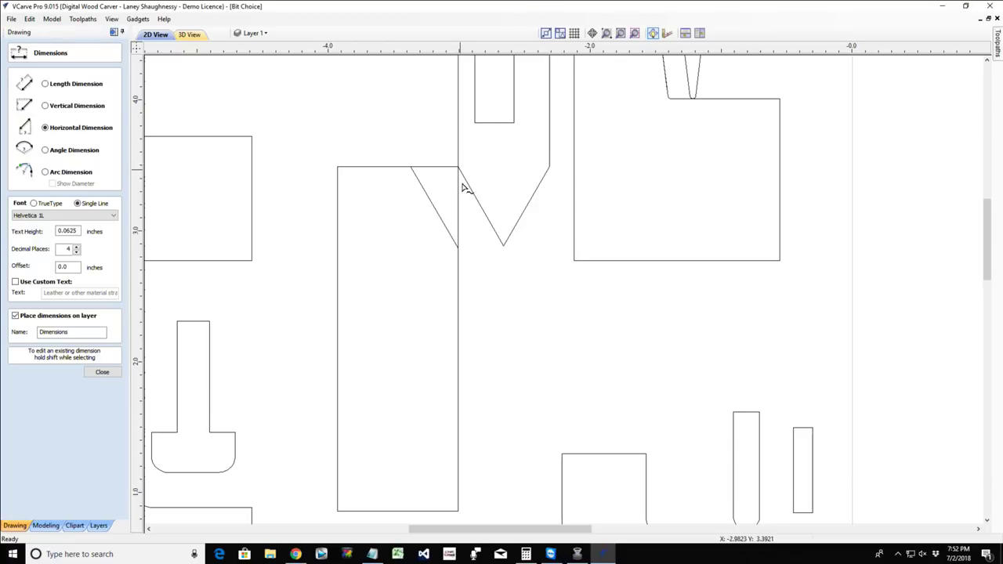
pyautogui.click(504, 248)
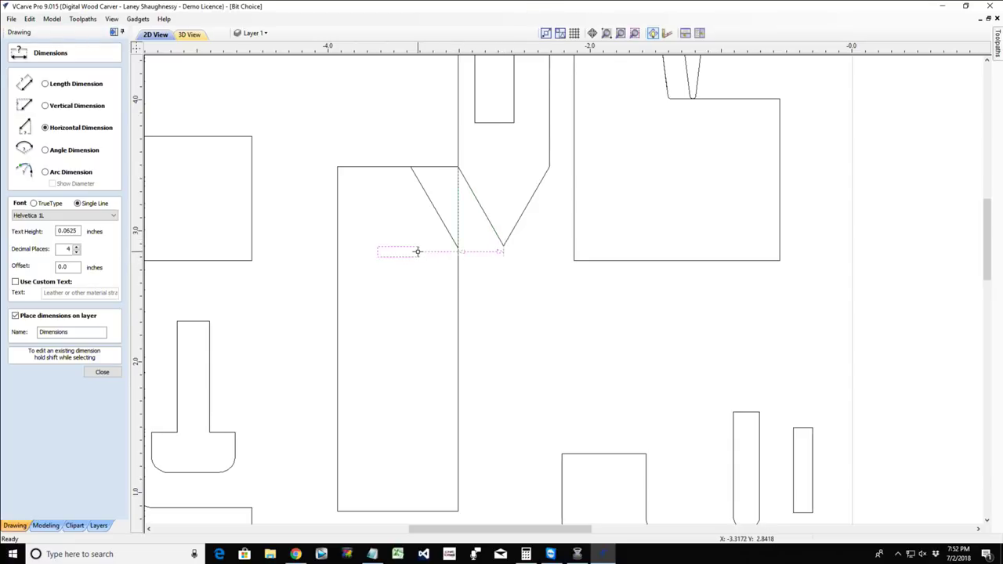
pyautogui.scroll(3, 396, 255)
pyautogui.scroll(3, 398, 257)
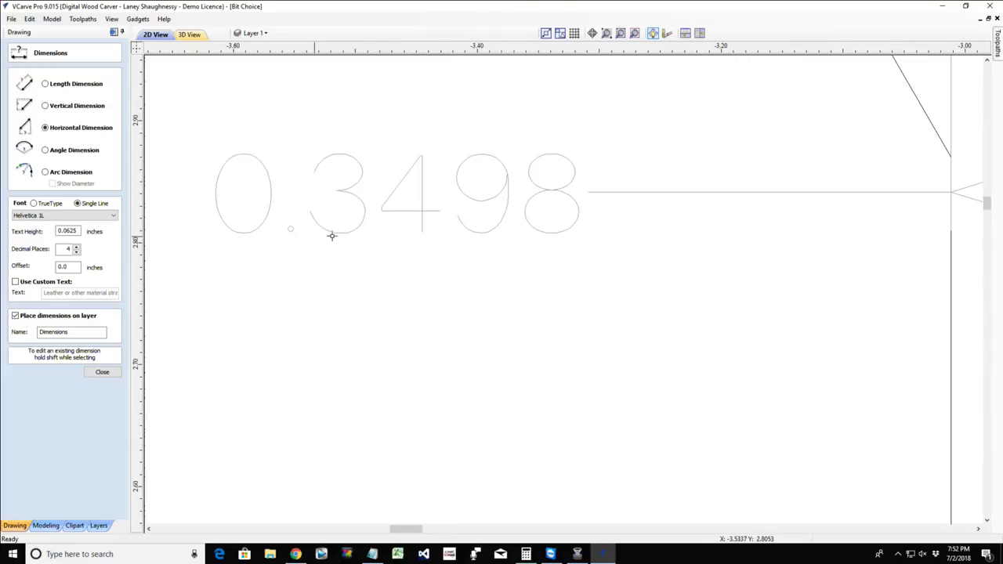
pyautogui.scroll(-6, 488, 235)
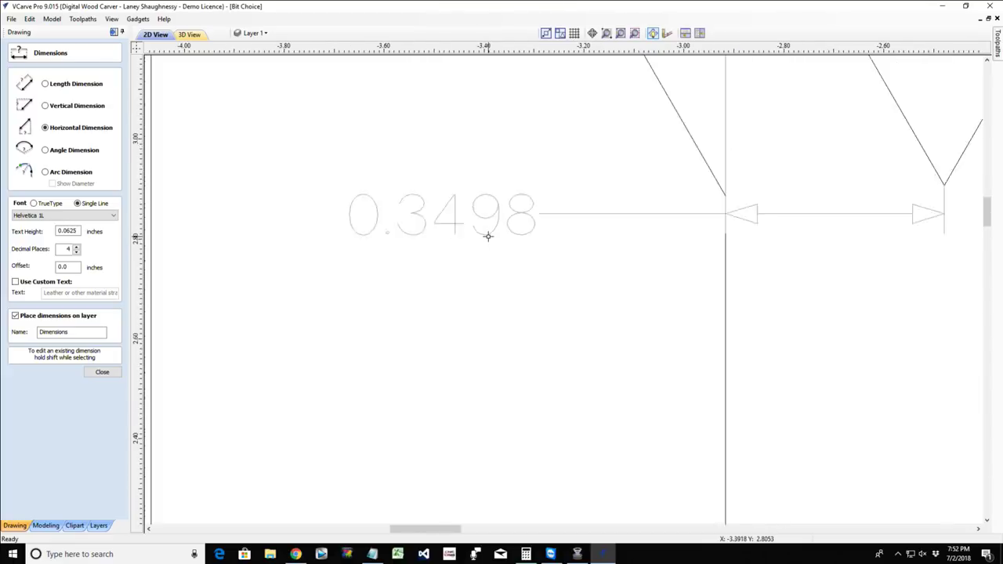
pyautogui.click(487, 234)
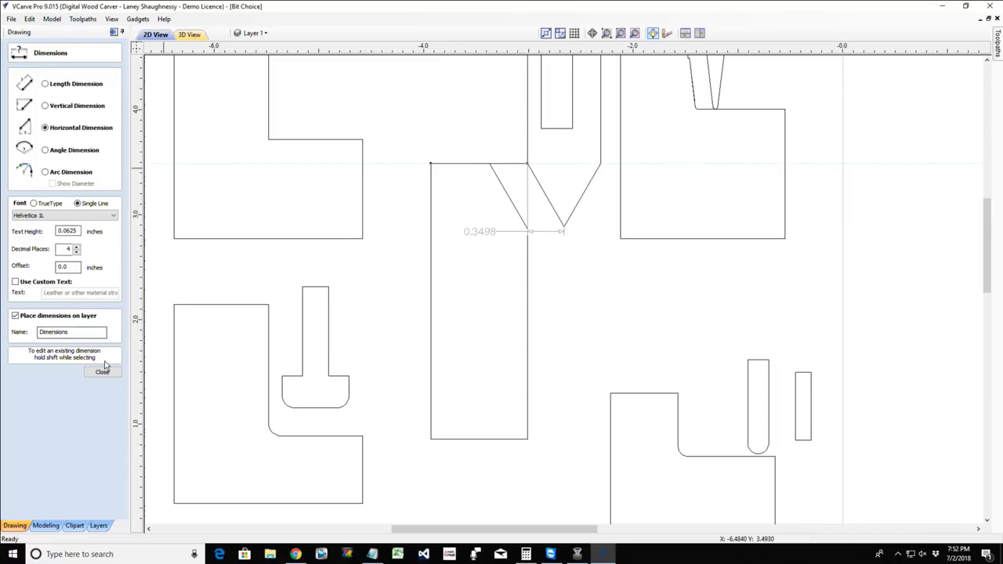
# Close the dimensions form and delete the 0.3498 dimension.
pyautogui.press('Escape')
pyautogui.click(485, 233)
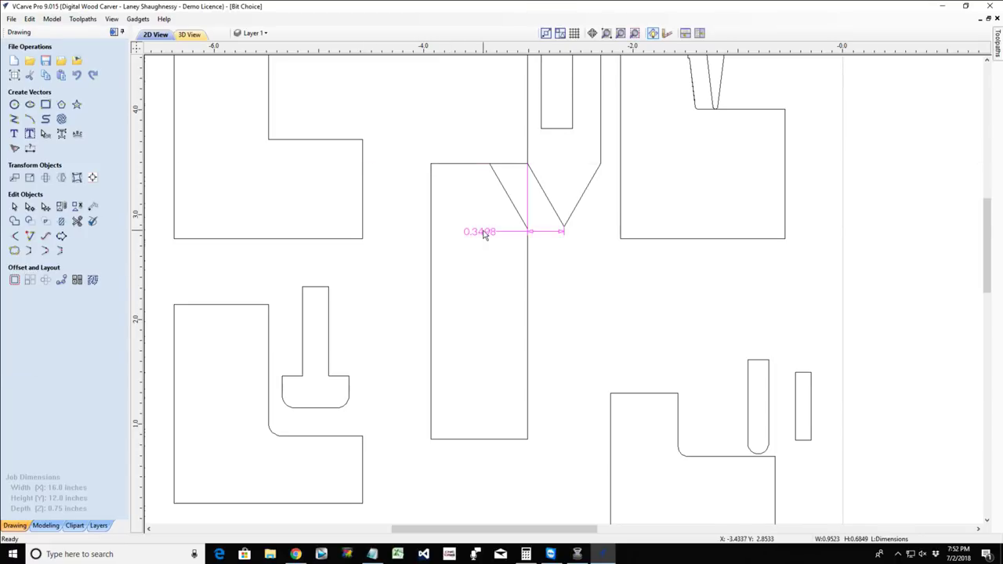
pyautogui.press('Delete')
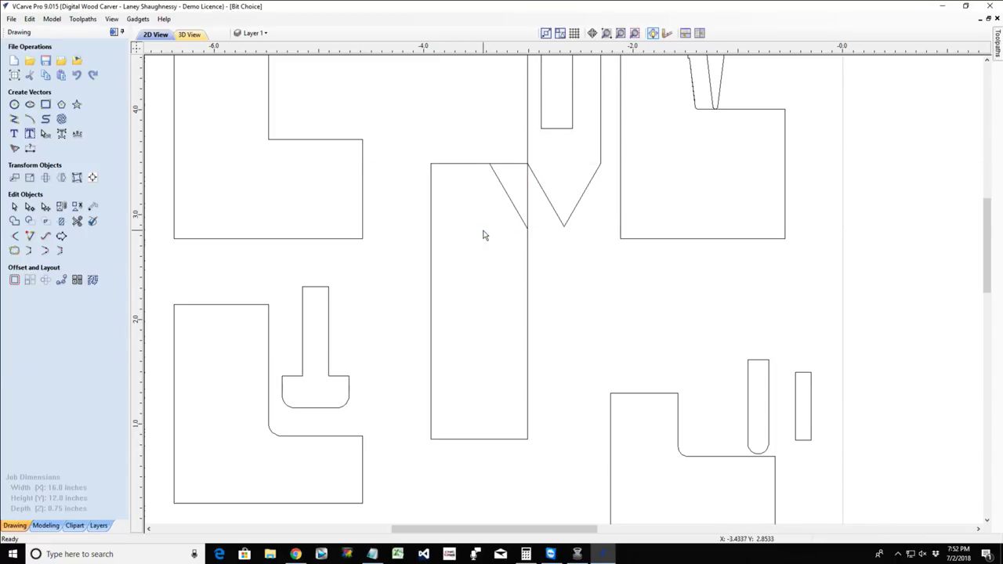
# Move the V-bit profile onto the tall rectangle and select the lines at its tip.
pyautogui.click(565, 228)
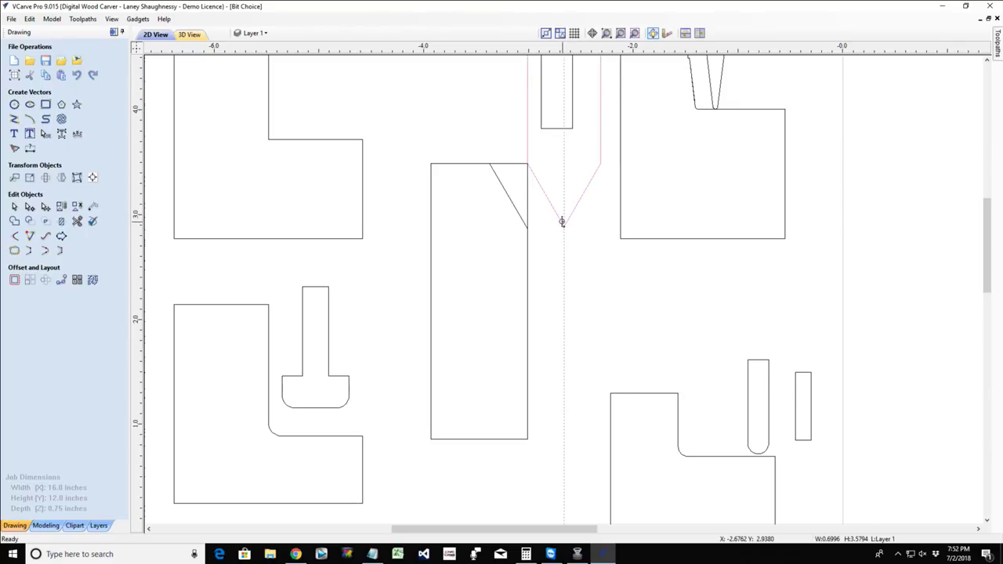
pyautogui.moveTo(561, 221); pyautogui.dragTo(537, 203)
pyautogui.scroll(6, 533, 239)
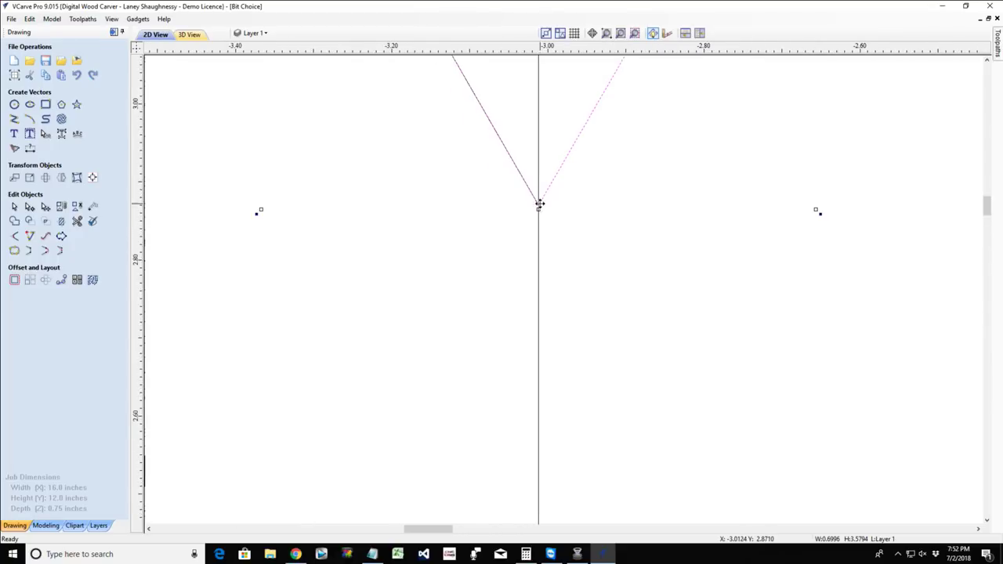
pyautogui.click(538, 329)
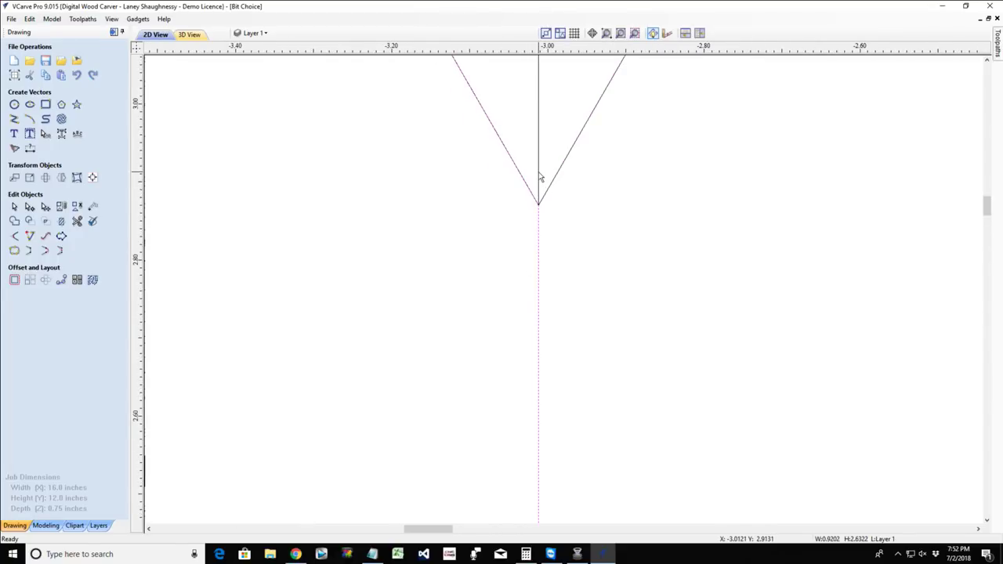
pyautogui.click(539, 177)
pyautogui.scroll(-8, 536, 171)
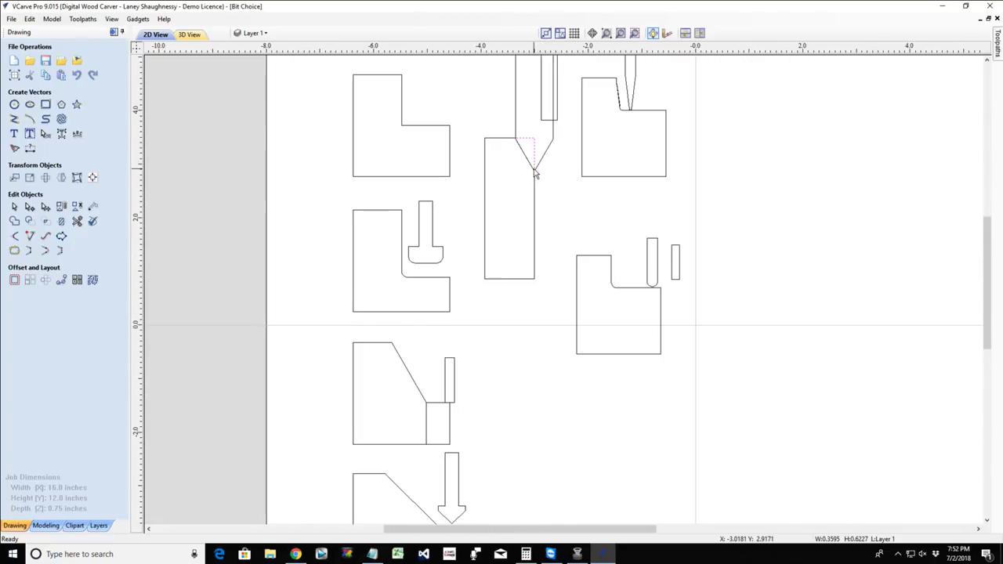
pyautogui.scroll(5, 520, 142)
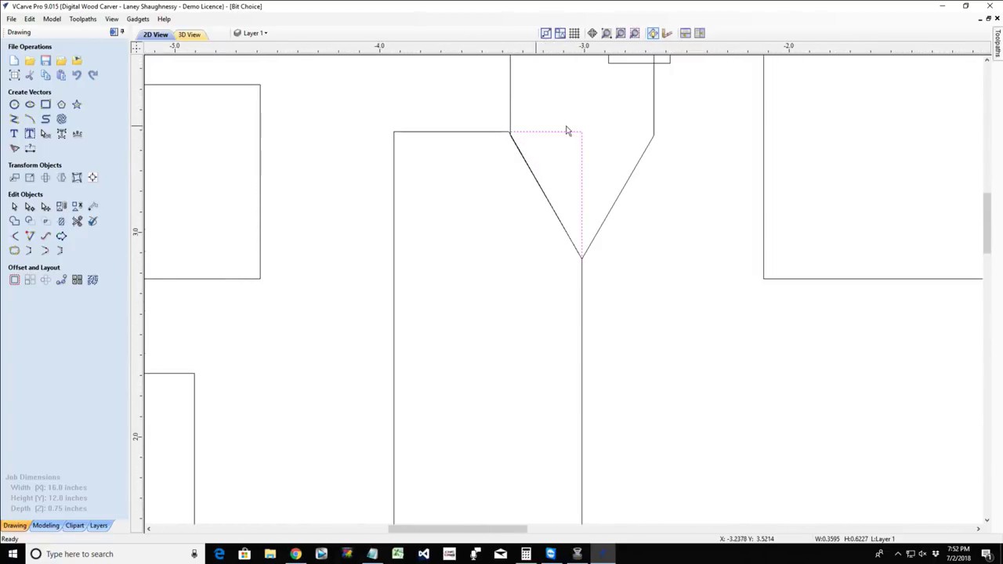
# Trim away the rectangle's corner beyond the V-bit's slope with Interactive Vector Trim.
pyautogui.click(77, 221)
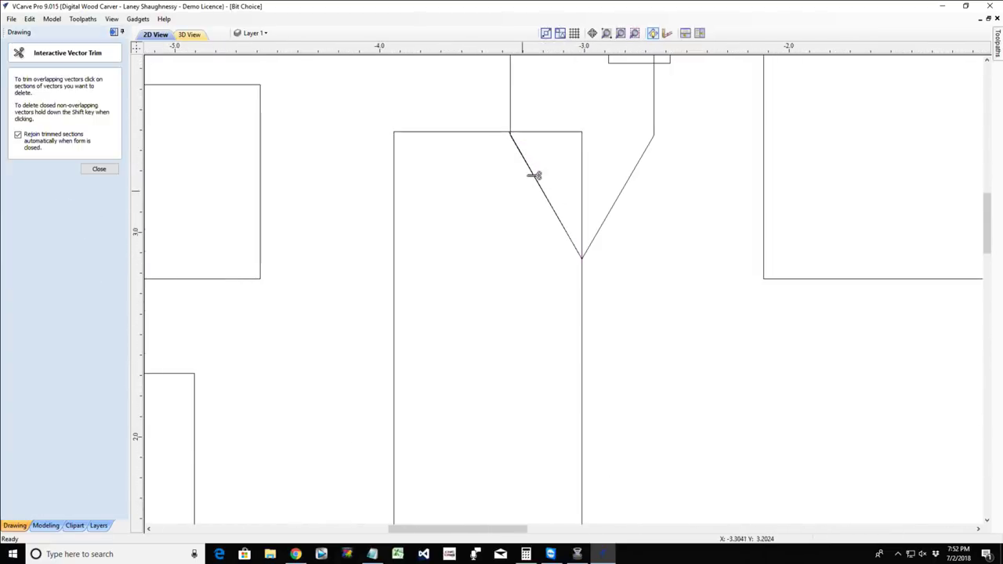
pyautogui.click(555, 132)
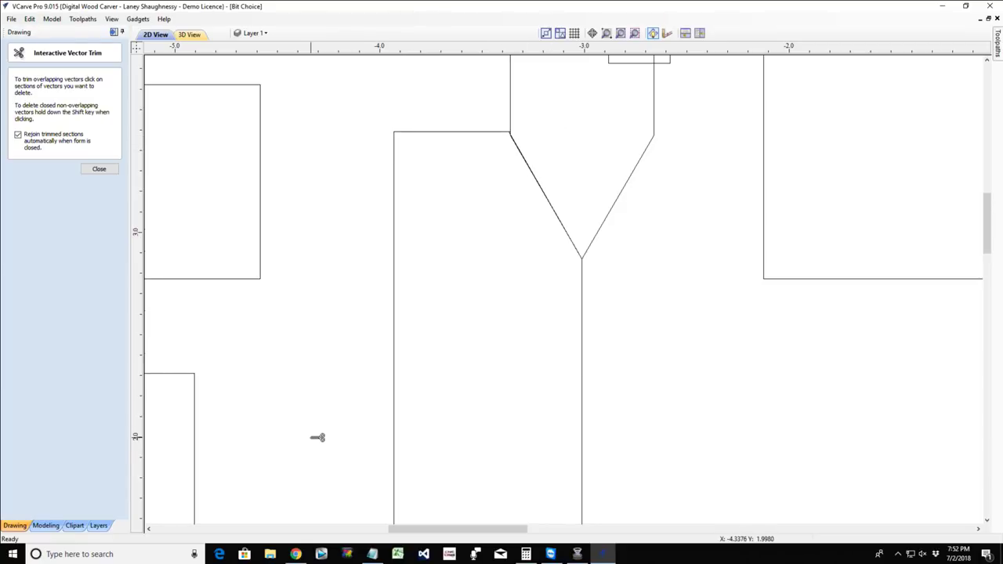
pyautogui.click(96, 173)
pyautogui.click(613, 209)
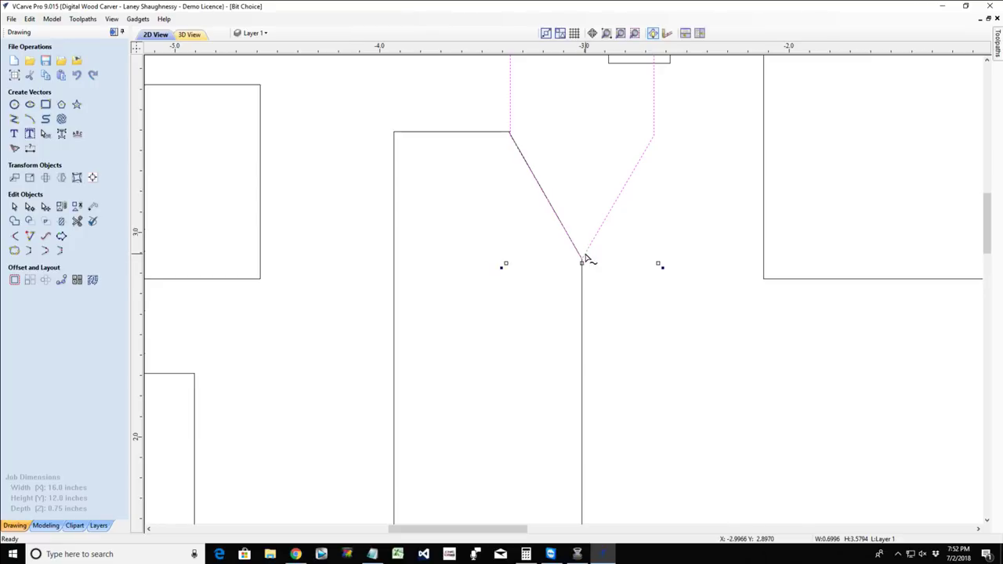
# Lift the V-bit profile off the chamfer and set it above the block near its top-left corner.
pyautogui.moveTo(585, 253); pyautogui.dragTo(656, 275)
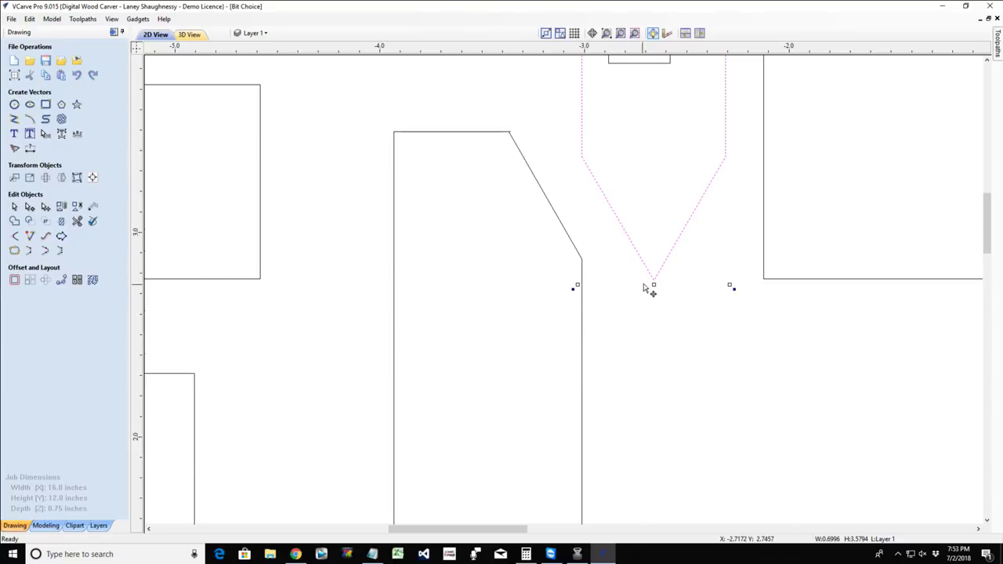
pyautogui.moveTo(655, 279); pyautogui.dragTo(582, 259)
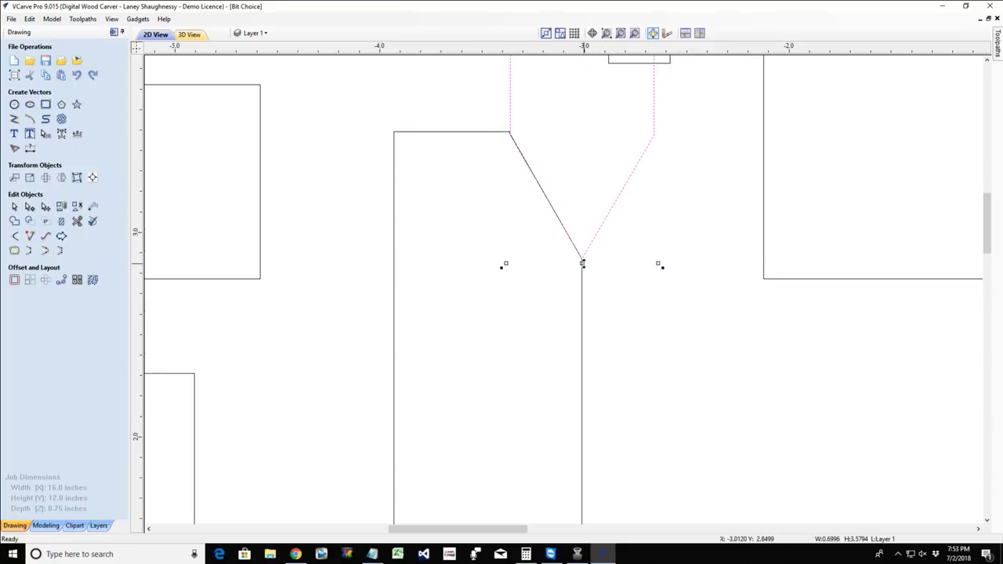
pyautogui.scroll(-3, 582, 263)
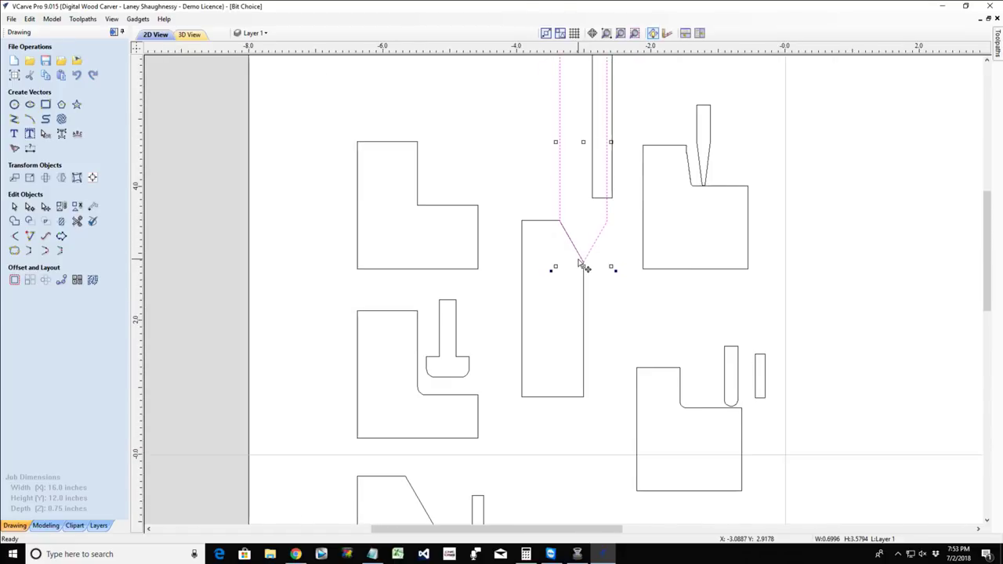
pyautogui.moveTo(559, 179); pyautogui.dragTo(498, 130)
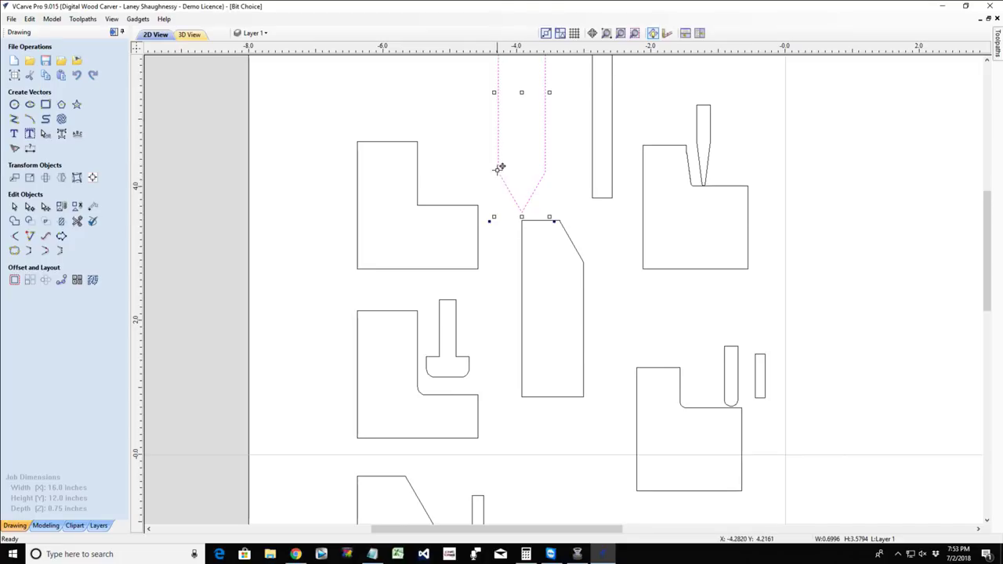
pyautogui.scroll(2, 495, 173)
pyautogui.scroll(1, 494, 173)
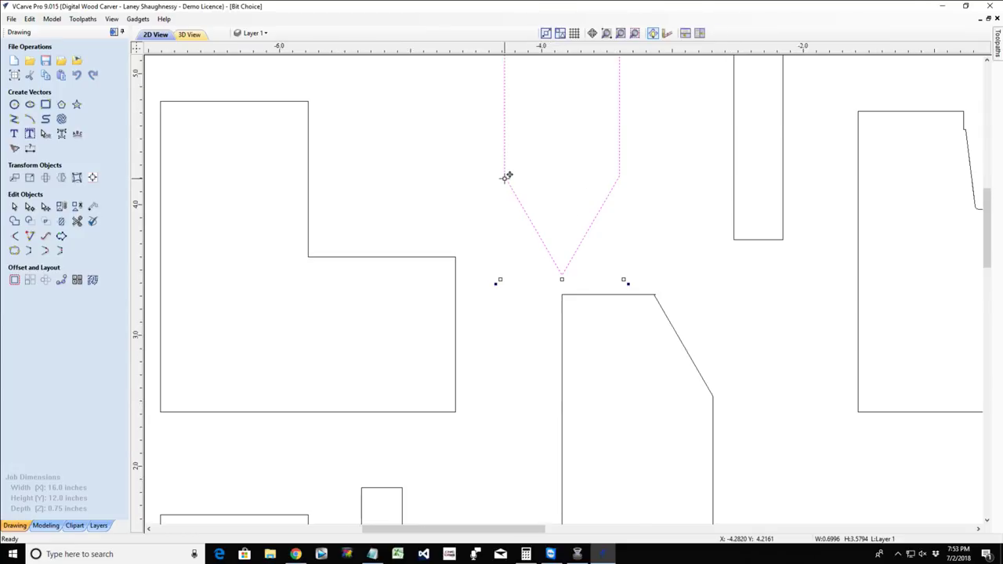
pyautogui.scroll(-2, 506, 177)
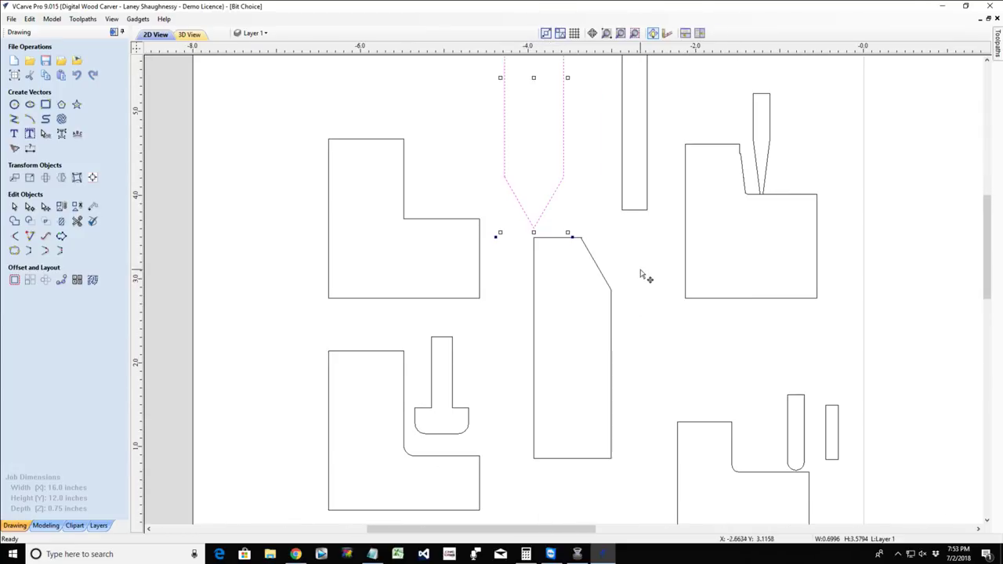
# Drag the narrow straight-bit rectangle down flush against the chamfered block's right side.
pyautogui.click(595, 264)
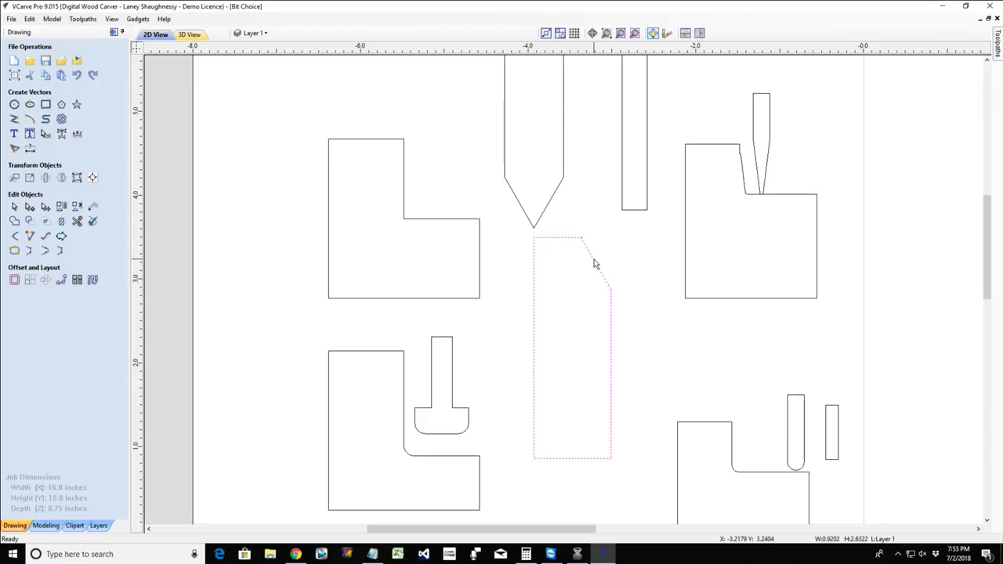
pyautogui.click(632, 213)
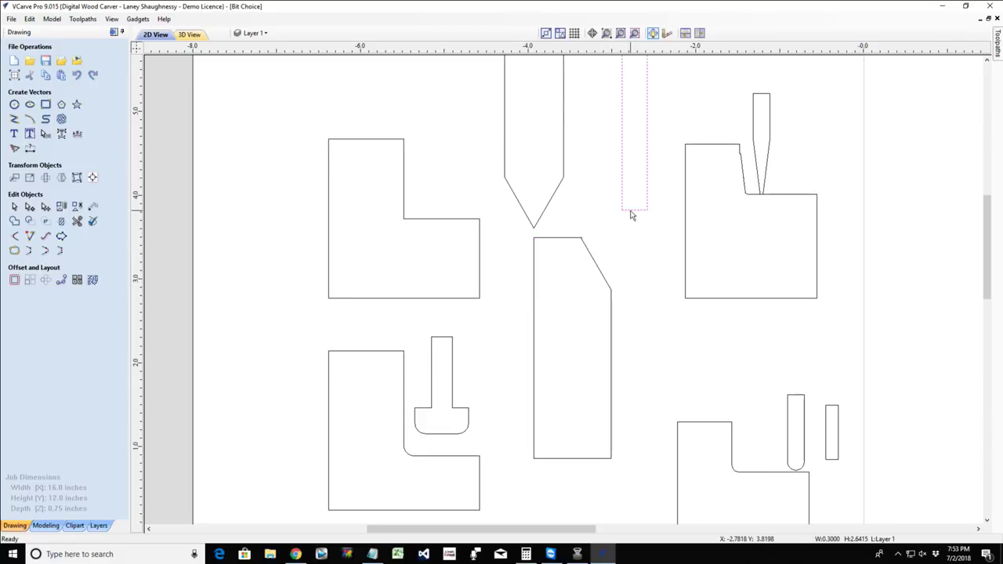
pyautogui.click(632, 213)
pyautogui.moveTo(631, 207); pyautogui.dragTo(623, 474)
pyautogui.scroll(4, 617, 488)
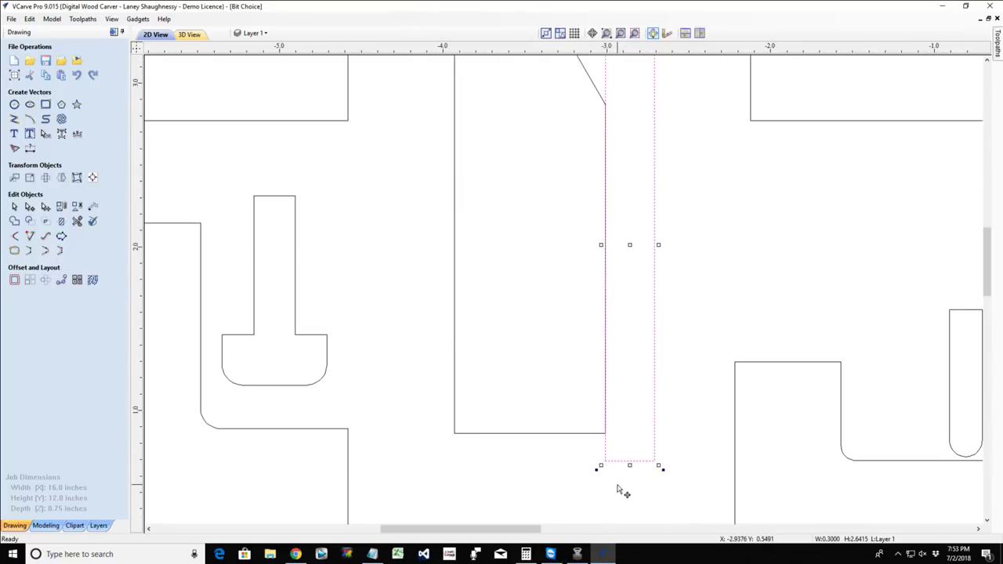
pyautogui.scroll(-3, 617, 488)
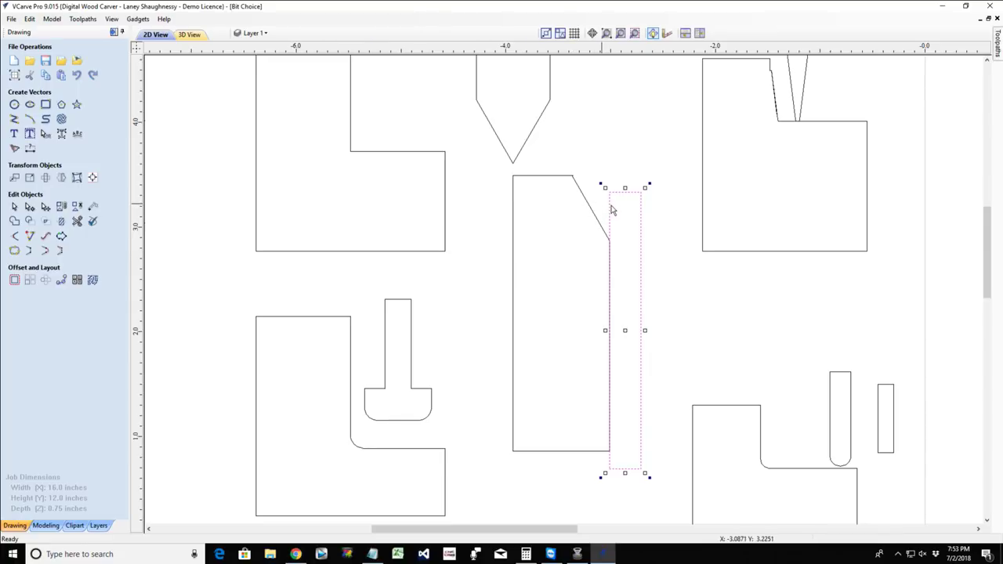
# Start a dimension at the chamfer corner, then cancel it.
pyautogui.press('d')
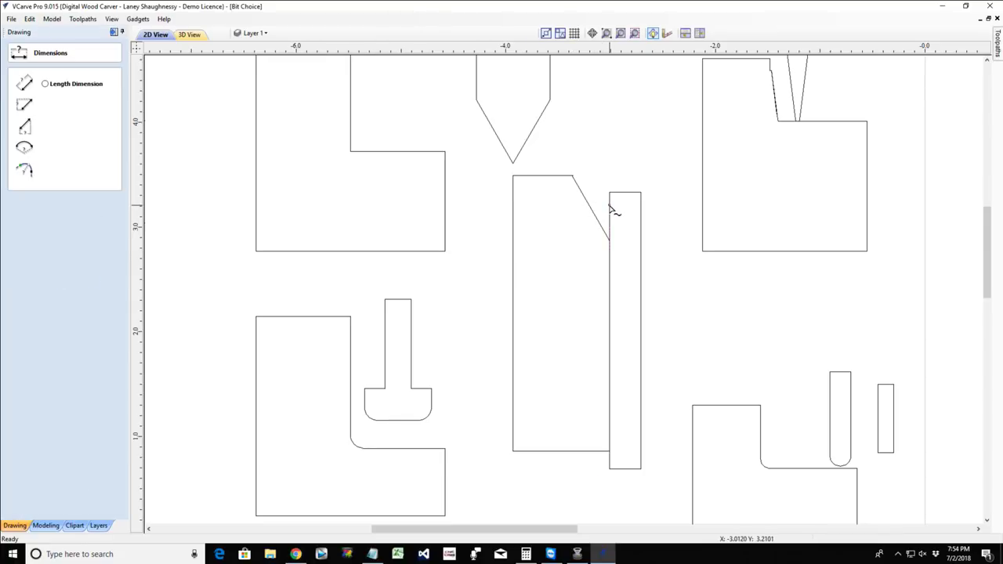
pyautogui.click(609, 206)
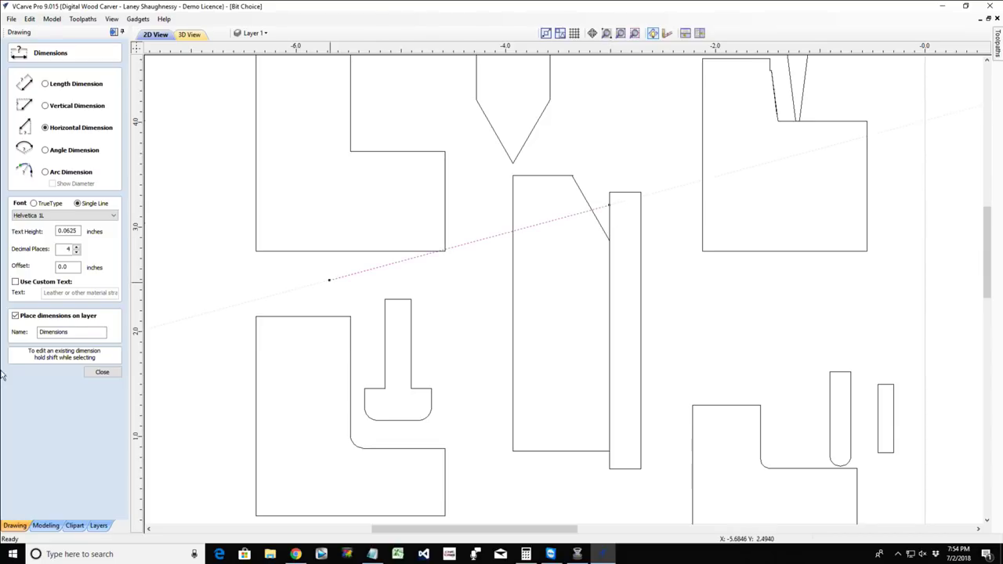
pyautogui.click(102, 372)
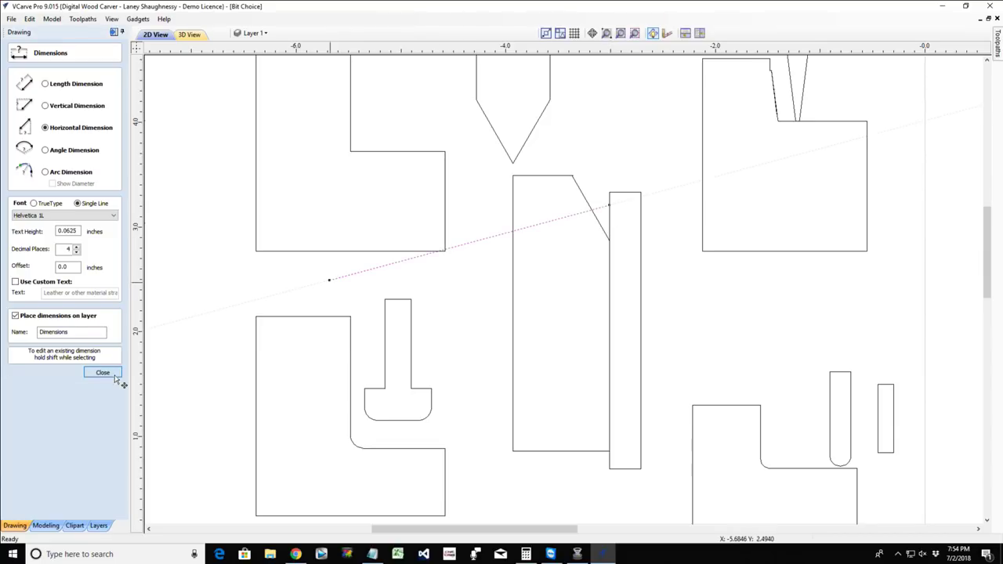
# Move the narrow rectangle back up above the chamfered block.
pyautogui.click(611, 210)
pyautogui.click(642, 326)
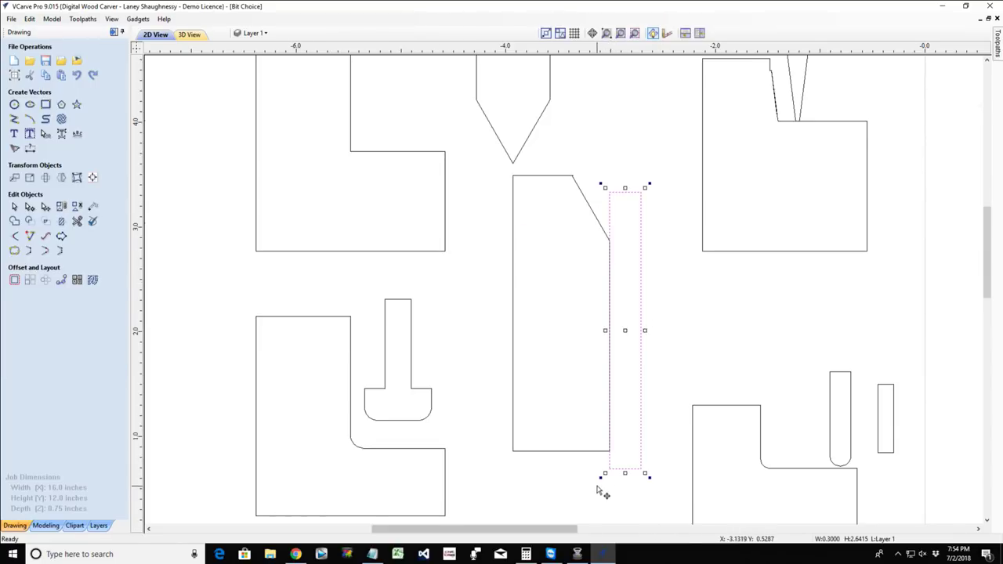
pyautogui.moveTo(622, 470); pyautogui.dragTo(644, 180)
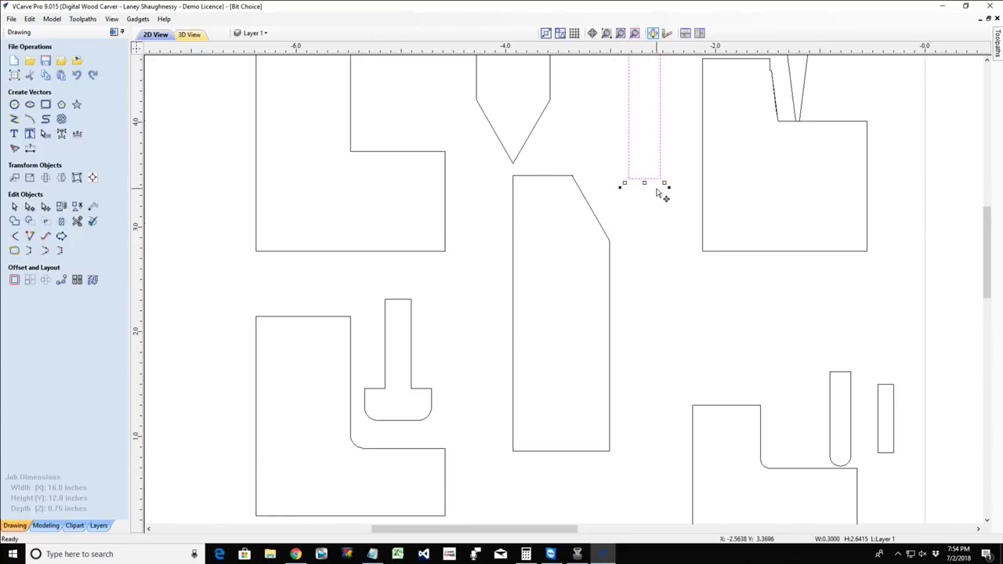
pyautogui.scroll(-3, 650, 188)
pyautogui.scroll(2, 638, 189)
pyautogui.scroll(2, 641, 191)
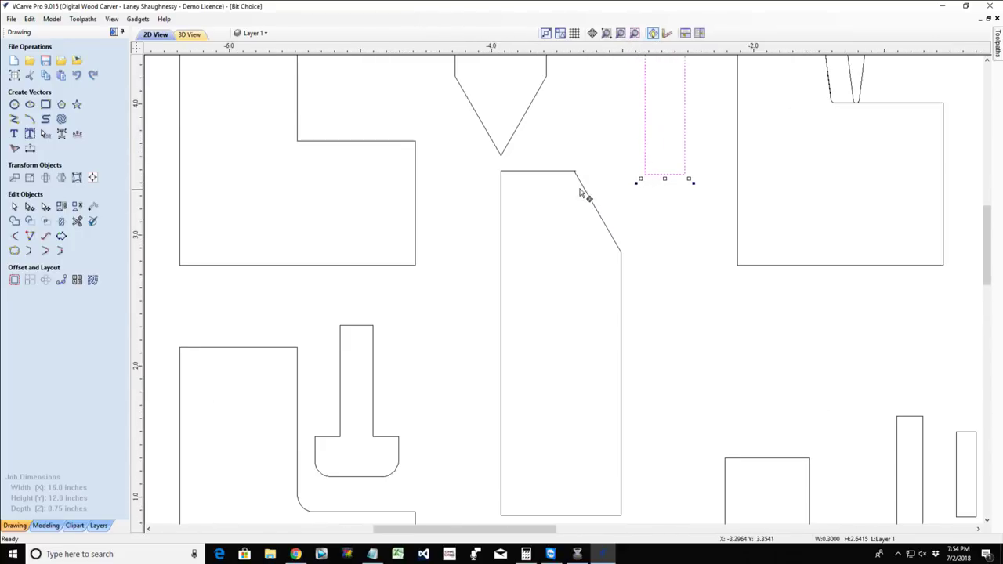
# Set the V-bit profile's tip onto the chamfer's upper corner, then select the narrow rectangle too.
pyautogui.click(513, 144)
pyautogui.click(512, 147)
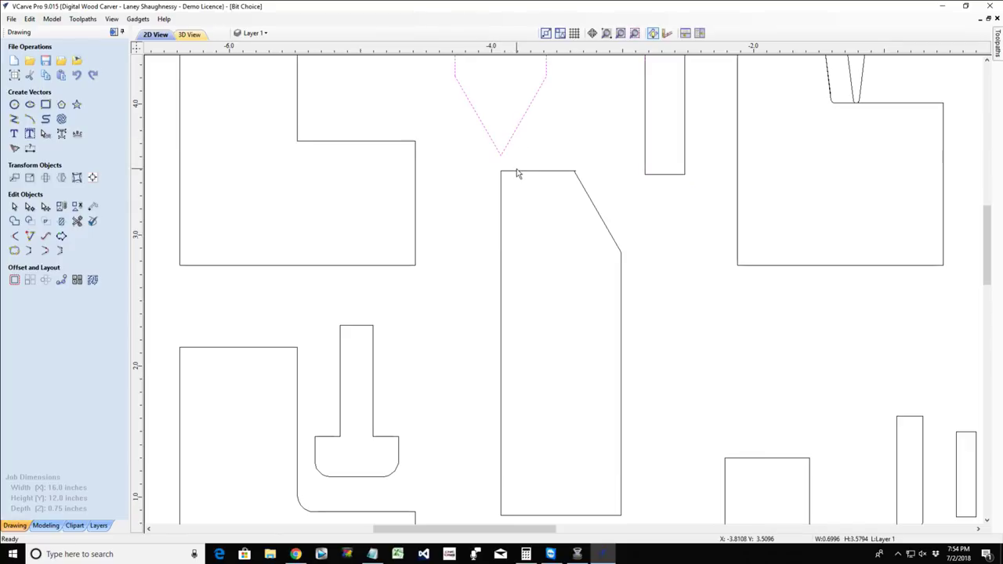
pyautogui.click(504, 154)
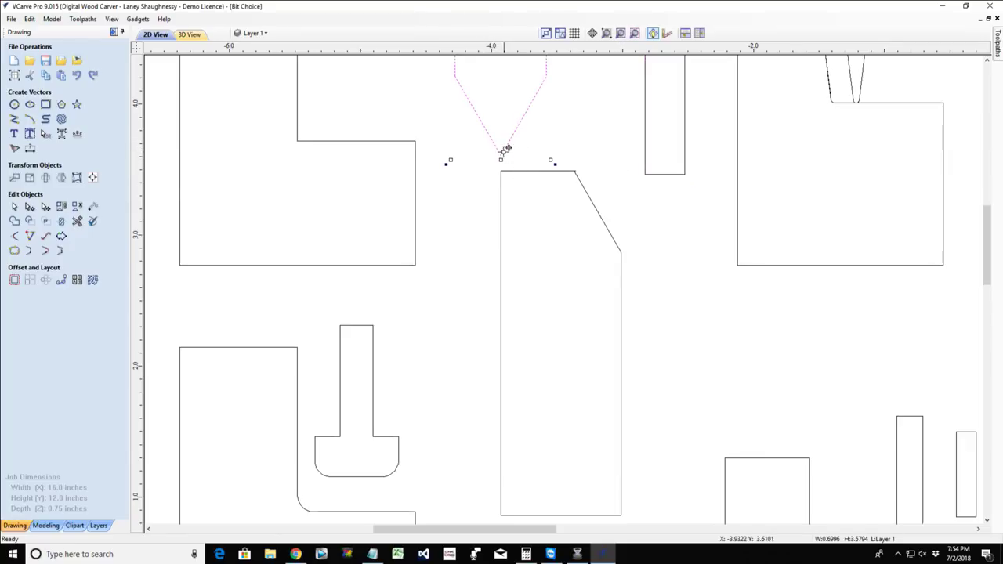
pyautogui.moveTo(503, 154); pyautogui.dragTo(586, 177)
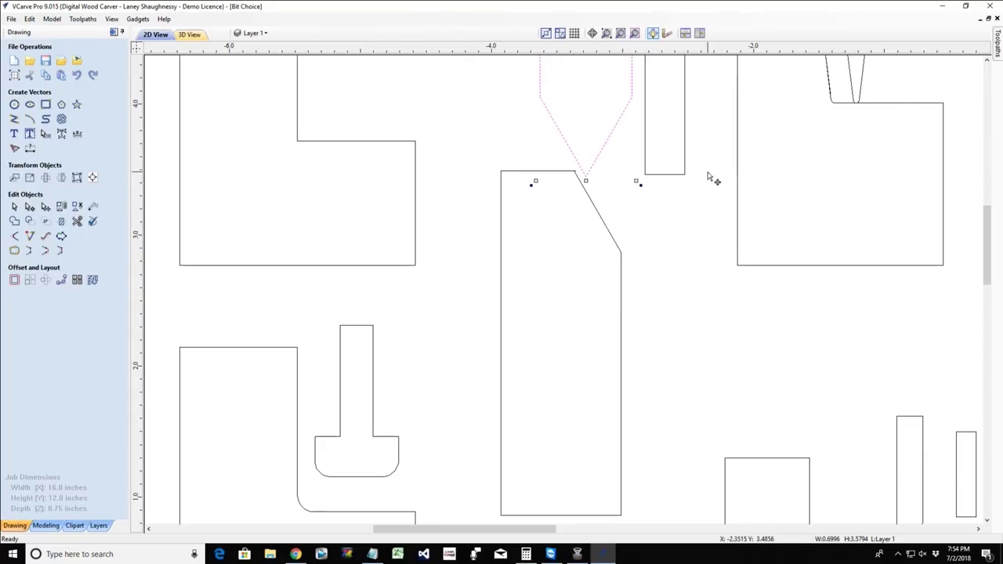
pyautogui.keyDown('shift'); pyautogui.click(663, 177); pyautogui.keyUp('shift')
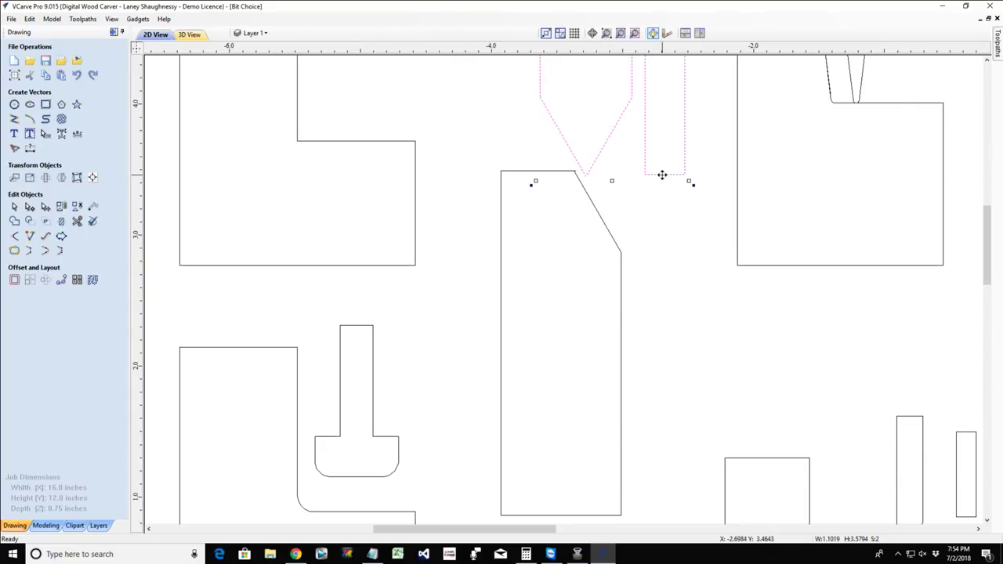
pyautogui.scroll(1, 662, 181)
pyautogui.scroll(-2, 666, 183)
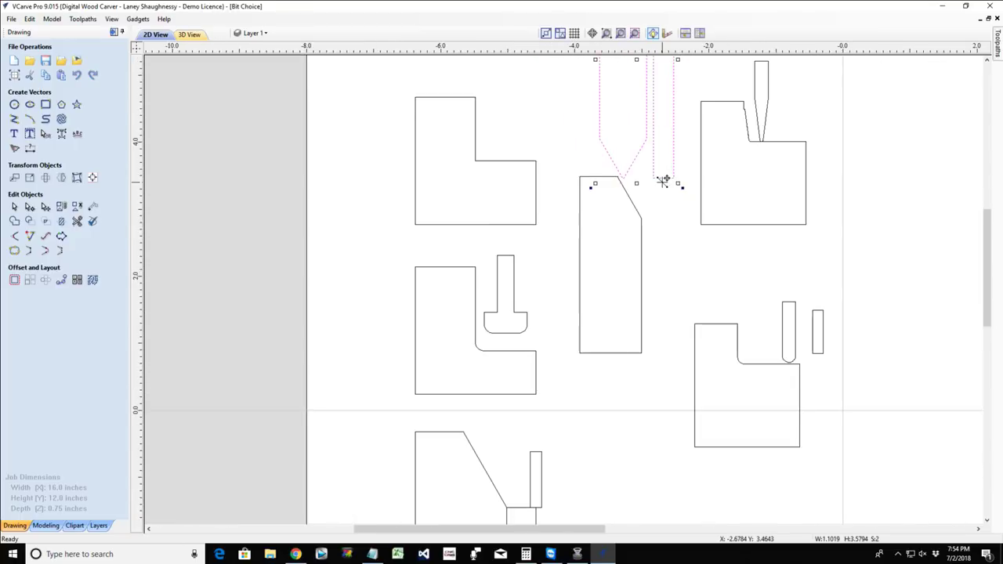
pyautogui.scroll(-2, 582, 515)
# Shift the narrow bit rectangle left to stand on the step just right of the chamfer's foot.
pyautogui.scroll(2, 565, 492)
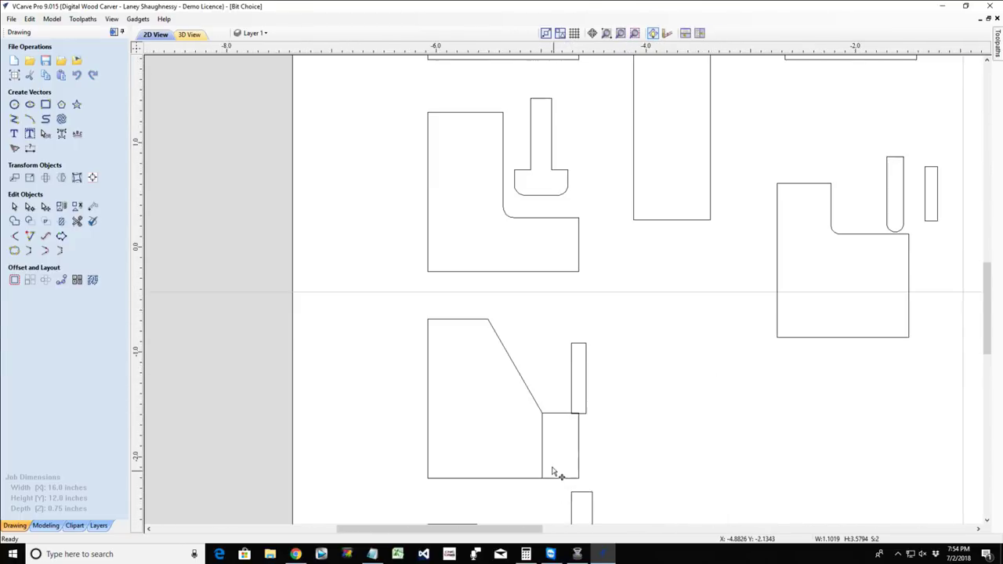
pyautogui.scroll(1, 556, 474)
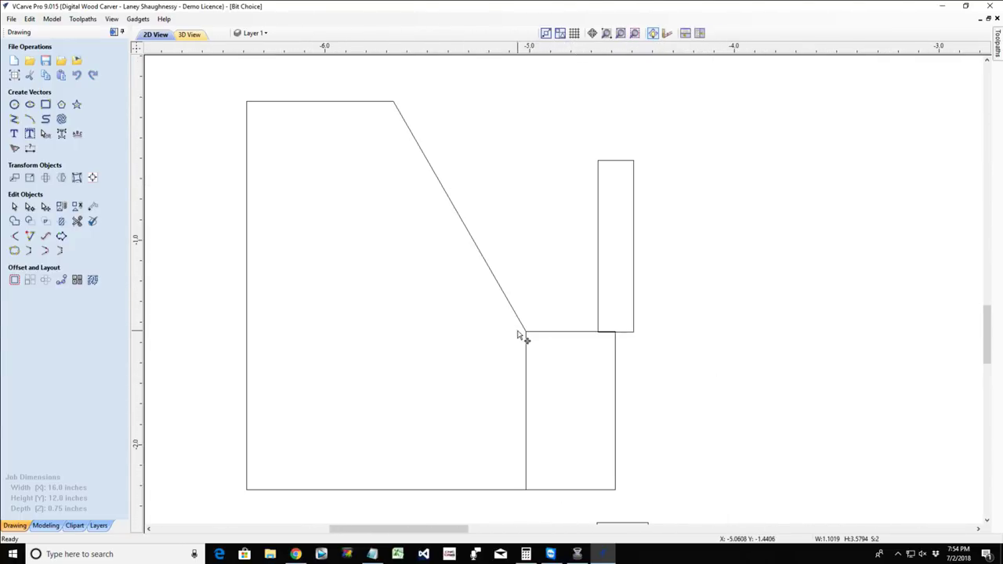
pyautogui.click(597, 271)
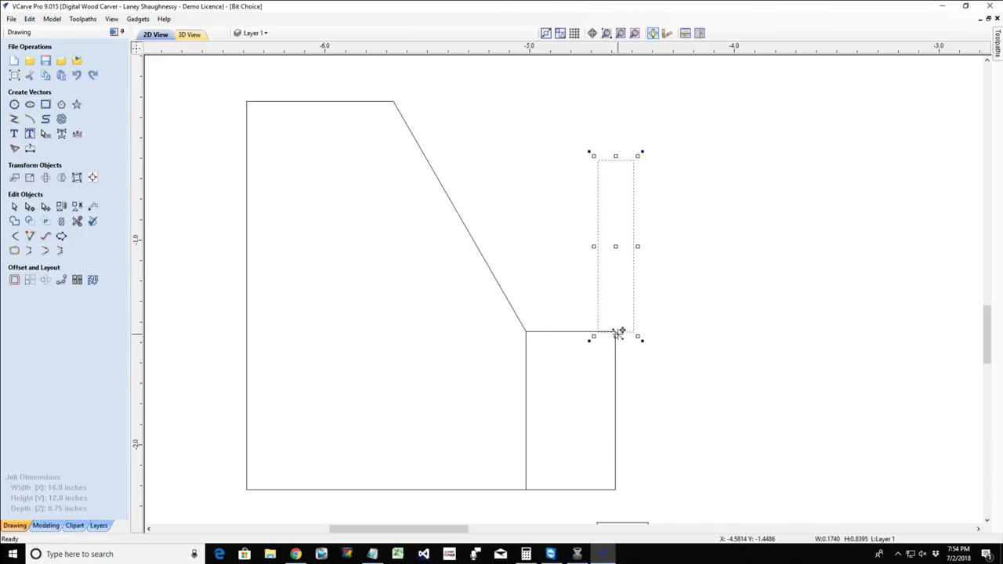
pyautogui.moveTo(616, 333); pyautogui.dragTo(575, 324)
pyautogui.scroll(-2, 564, 287)
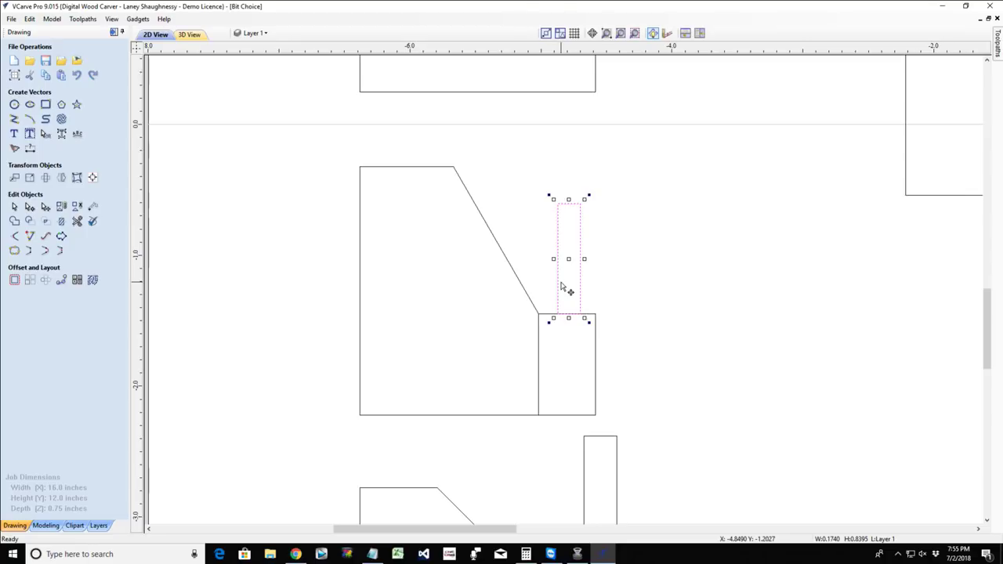
pyautogui.scroll(3, 550, 319)
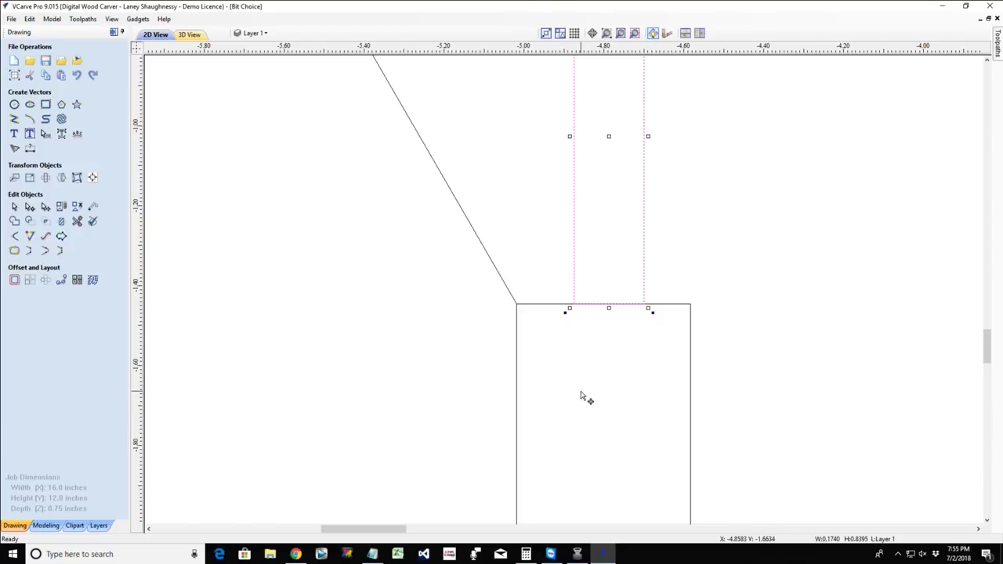
pyautogui.scroll(-3, 580, 395)
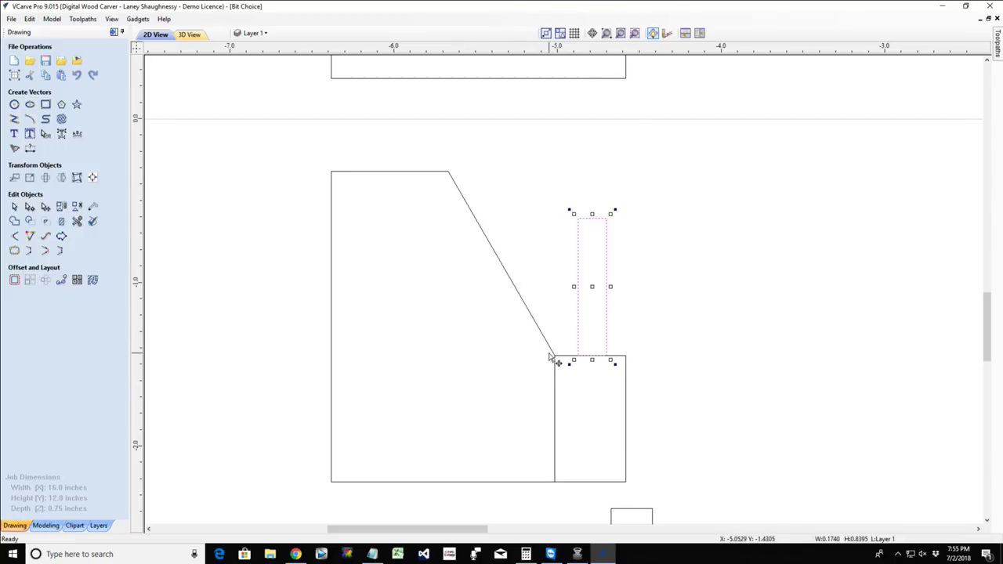
pyautogui.scroll(3, 555, 358)
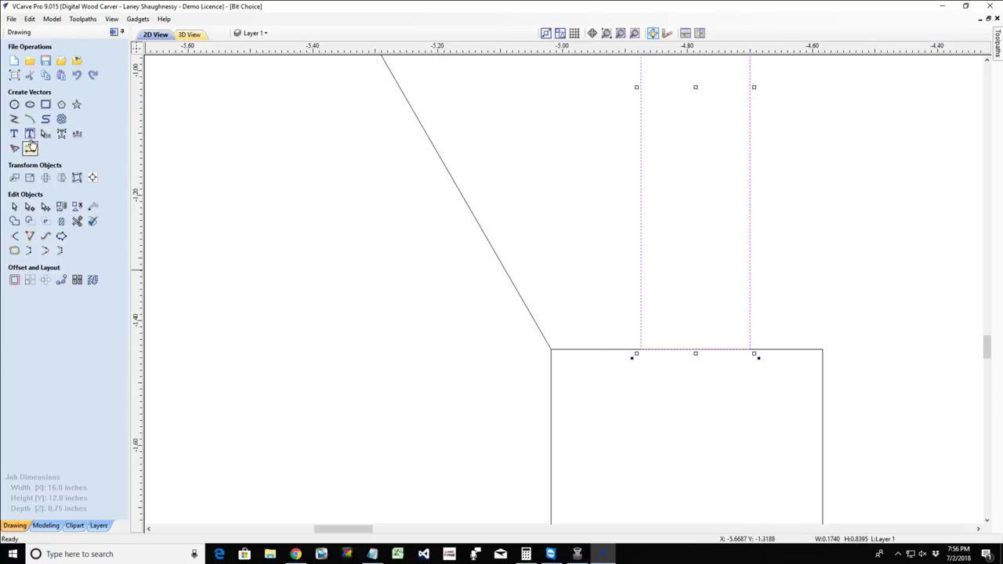
# Start the Draw Line/Polyline tool and undo the misplaced first line points.
pyautogui.click(16, 121)
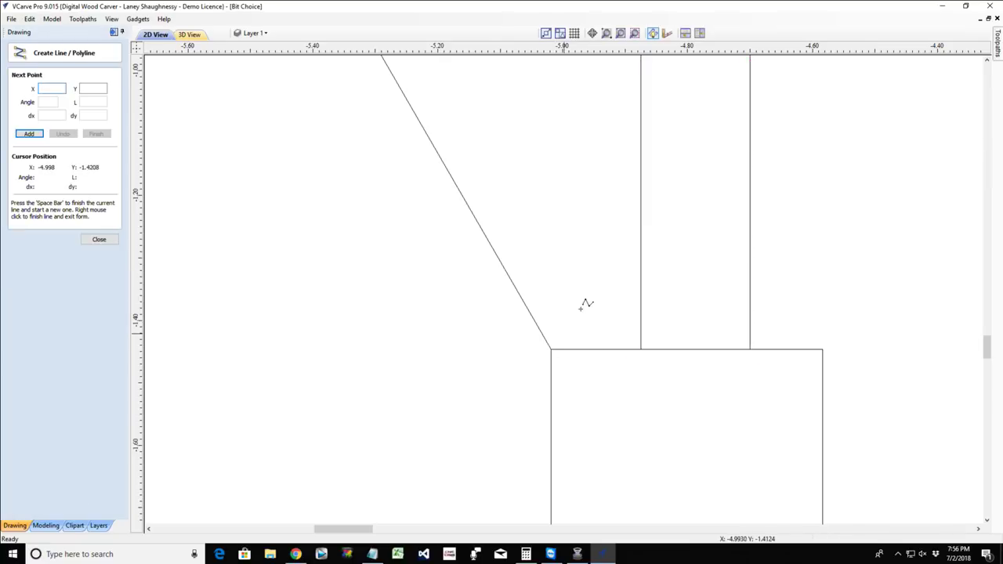
pyautogui.click(600, 290)
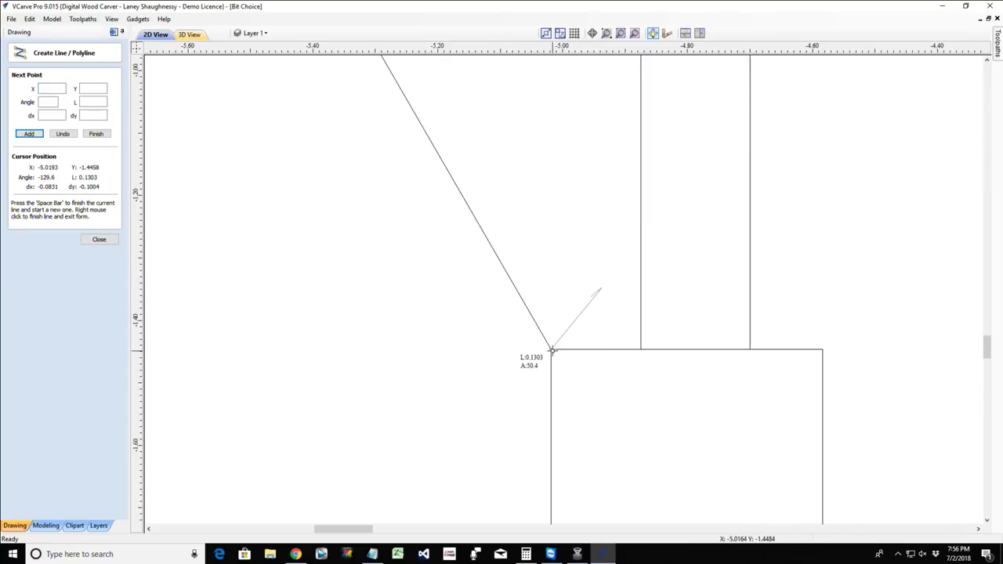
pyautogui.click(66, 134)
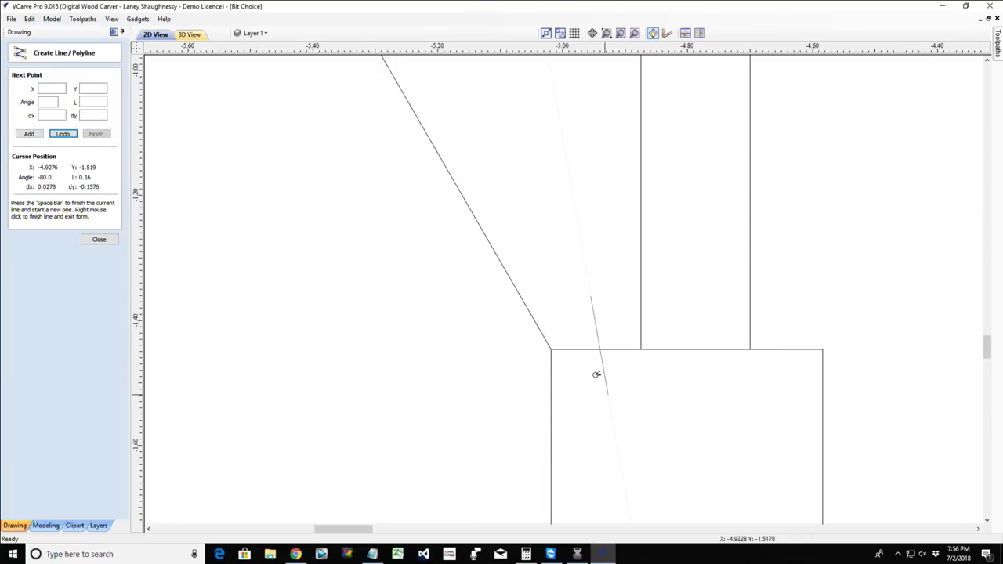
pyautogui.click(63, 134)
# Draw a diagonal line from the chamfer's bottom corner up-right across the narrow rectangle.
pyautogui.click(551, 350)
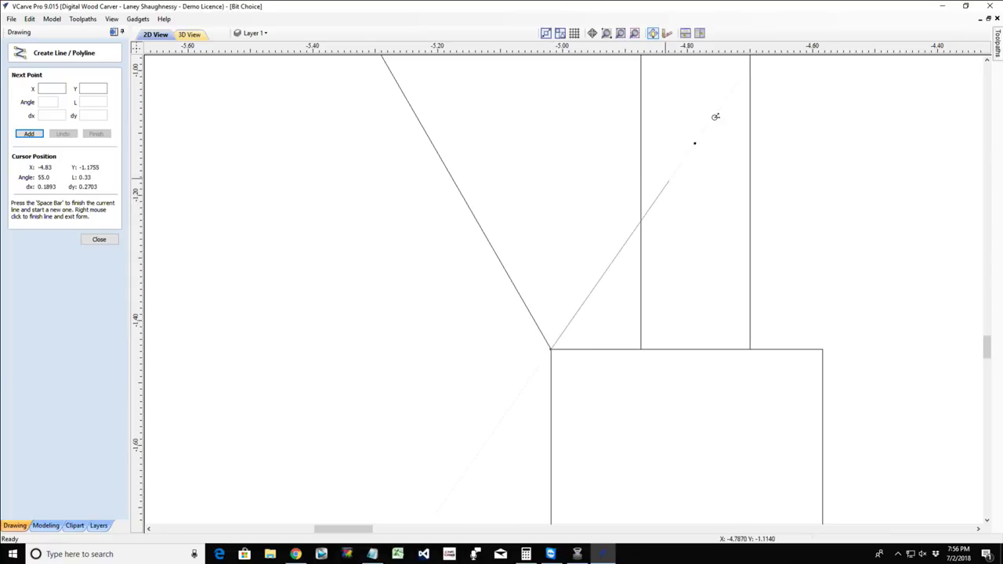
pyautogui.click(740, 57)
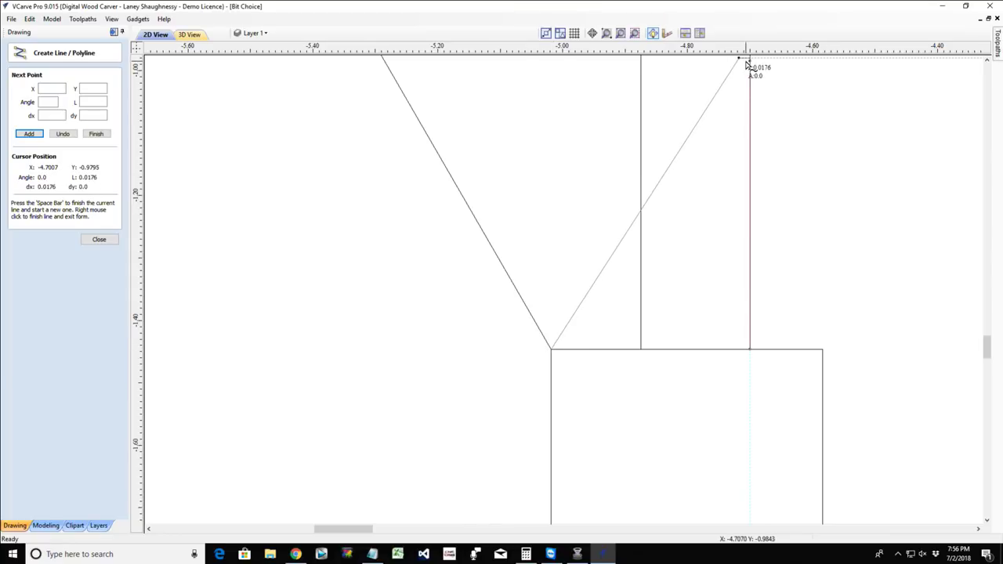
pyautogui.press('space')
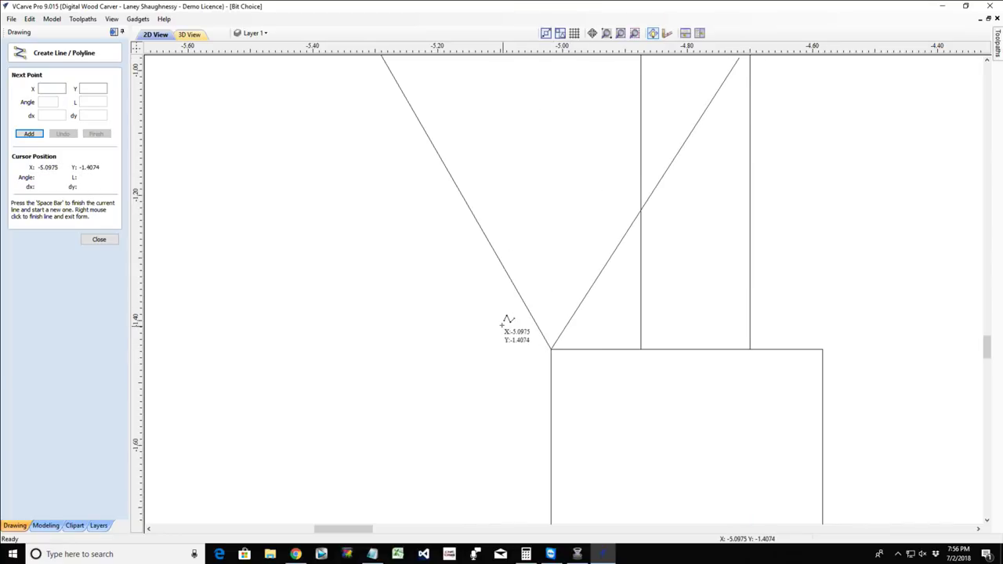
pyautogui.scroll(-2, 517, 291)
pyautogui.scroll(1, 517, 291)
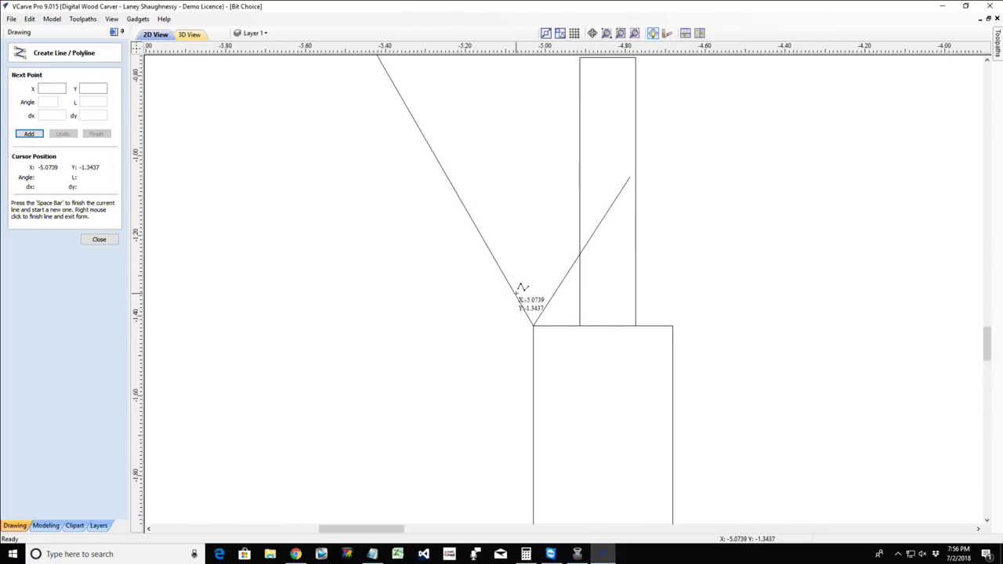
pyautogui.scroll(2, 517, 291)
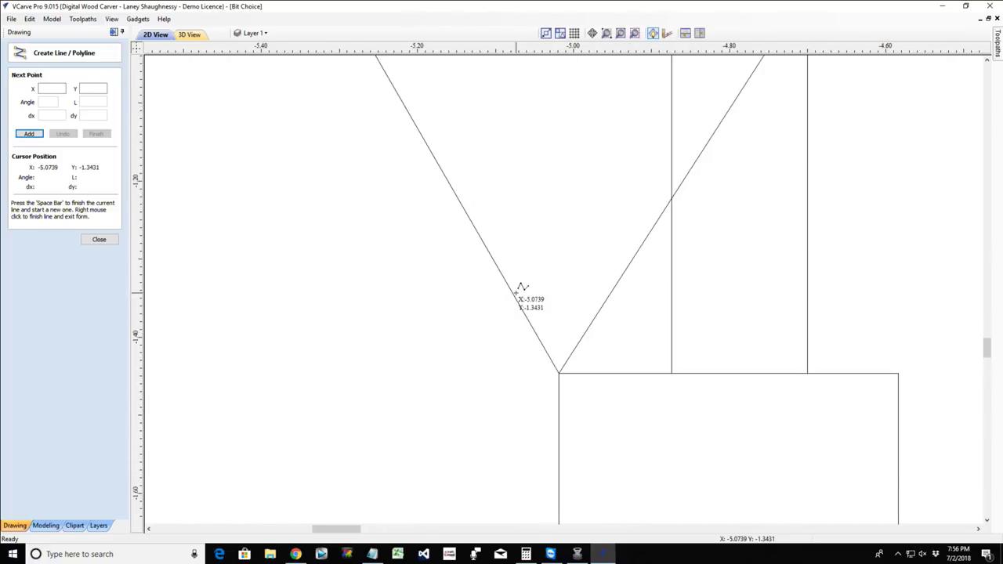
pyautogui.scroll(-2, 517, 292)
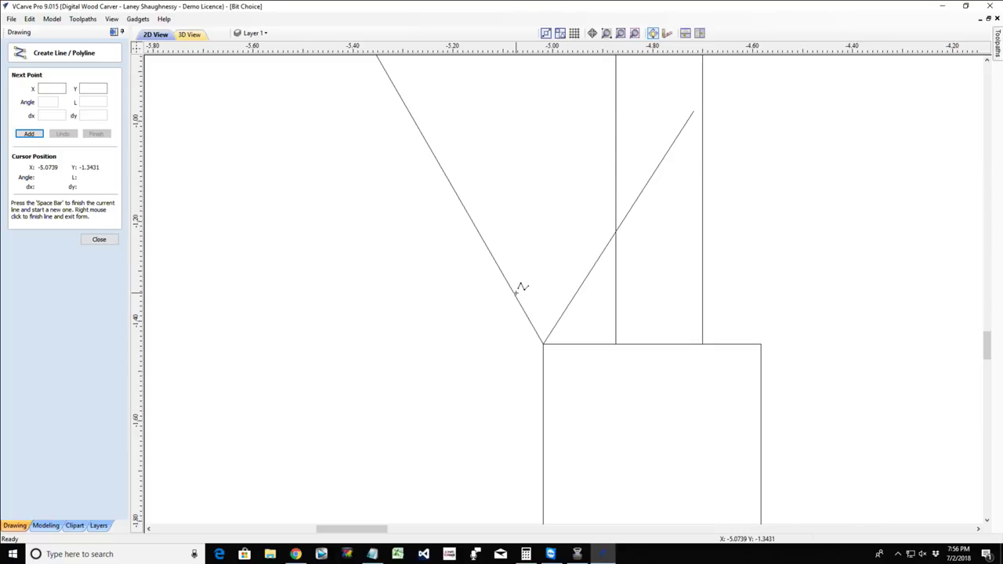
pyautogui.click(99, 239)
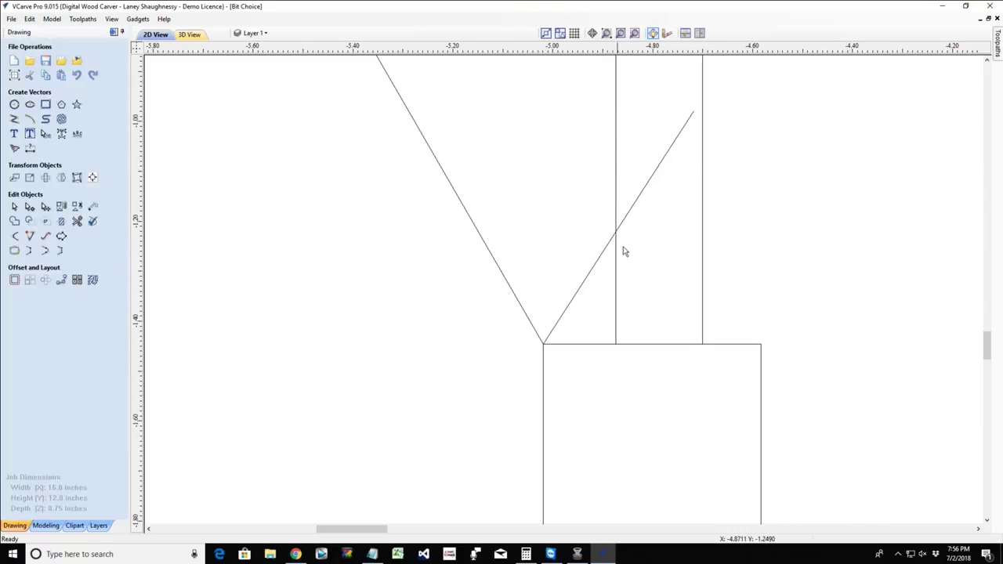
pyautogui.click(599, 262)
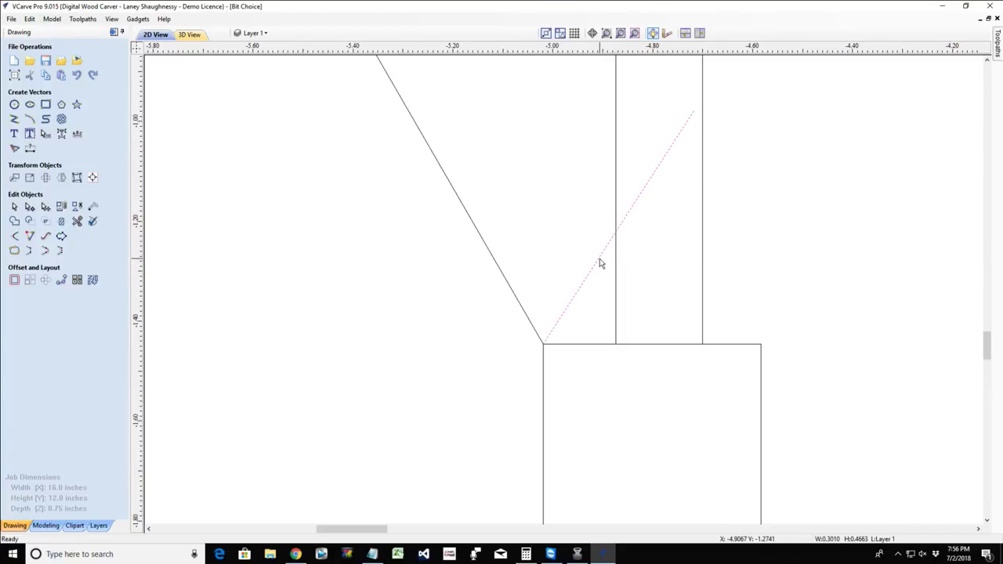
pyautogui.press('Delete')
pyautogui.scroll(-5, 599, 263)
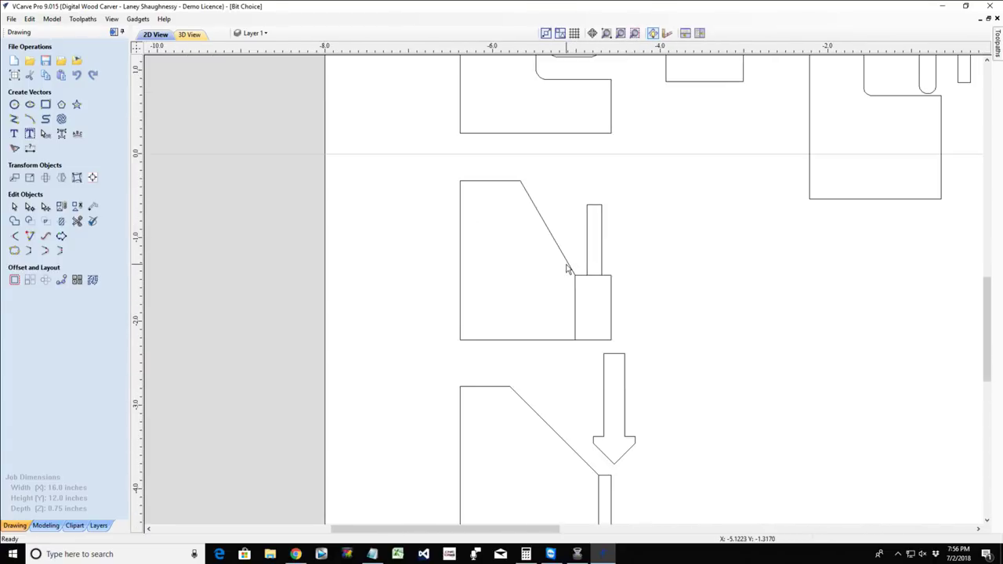
pyautogui.scroll(-3, 627, 300)
pyautogui.scroll(-3, 627, 315)
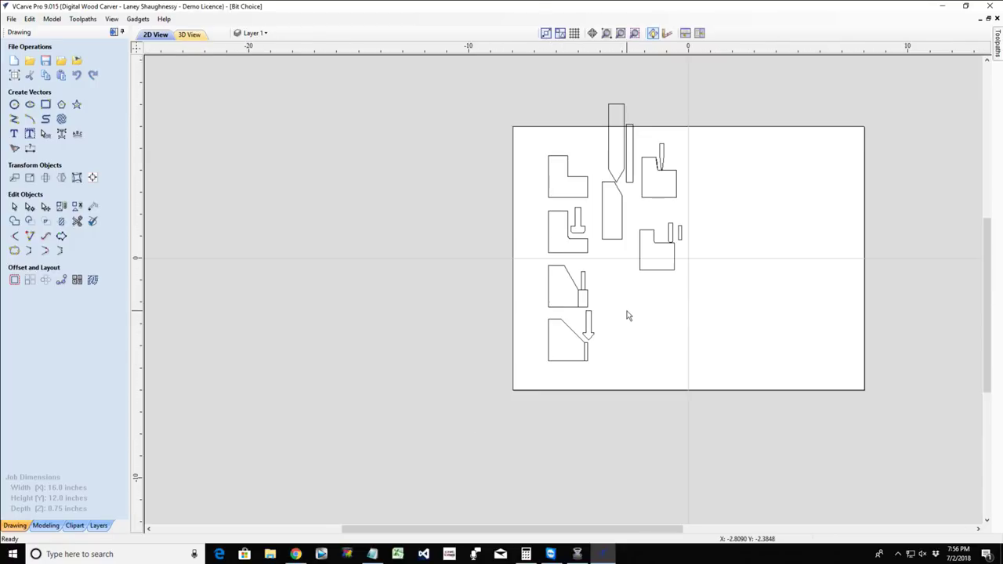
pyautogui.moveTo(582, 70); pyautogui.dragTo(639, 253)
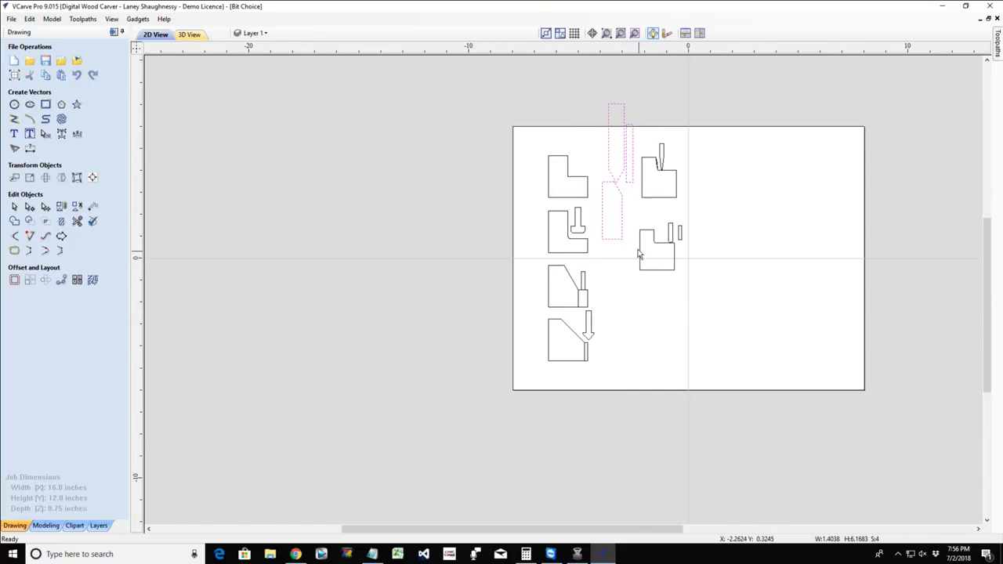
pyautogui.keyDown('ctrl'); pyautogui.click(610, 174); pyautogui.keyUp('ctrl')
pyautogui.click(611, 174)
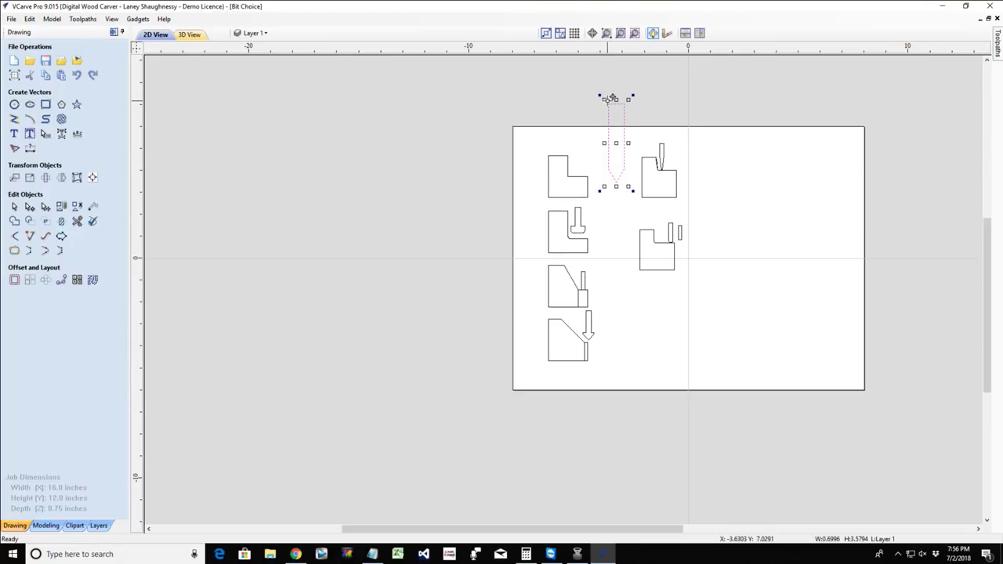
pyautogui.click(608, 98)
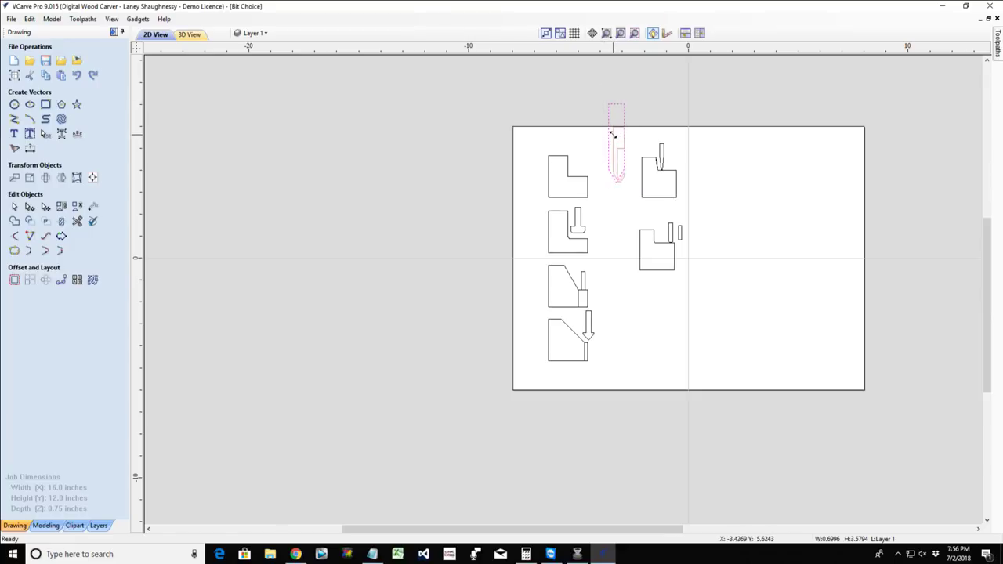
pyautogui.moveTo(609, 139); pyautogui.dragTo(584, 287)
pyautogui.scroll(10, 584, 288)
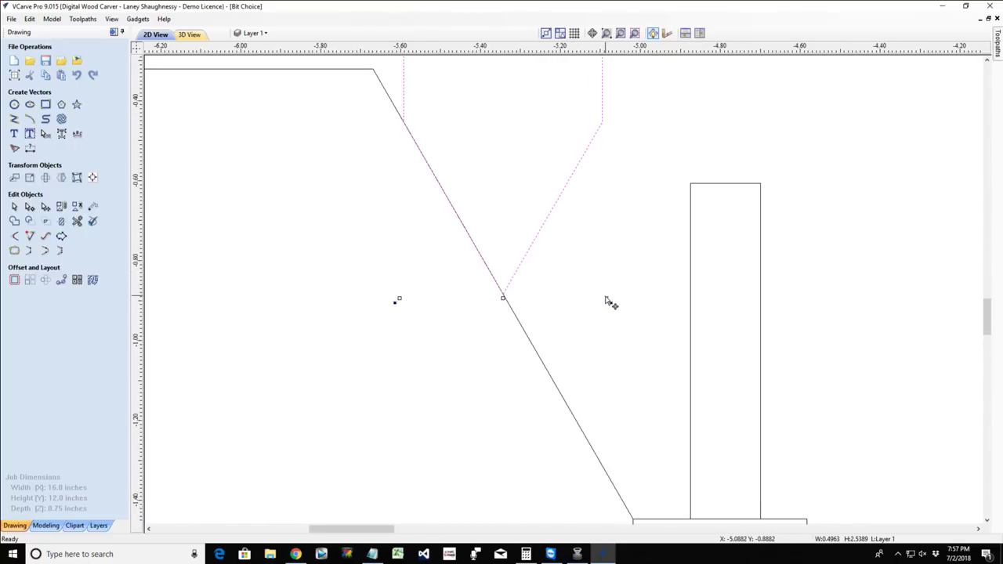
pyautogui.moveTo(608, 299); pyautogui.dragTo(562, 232)
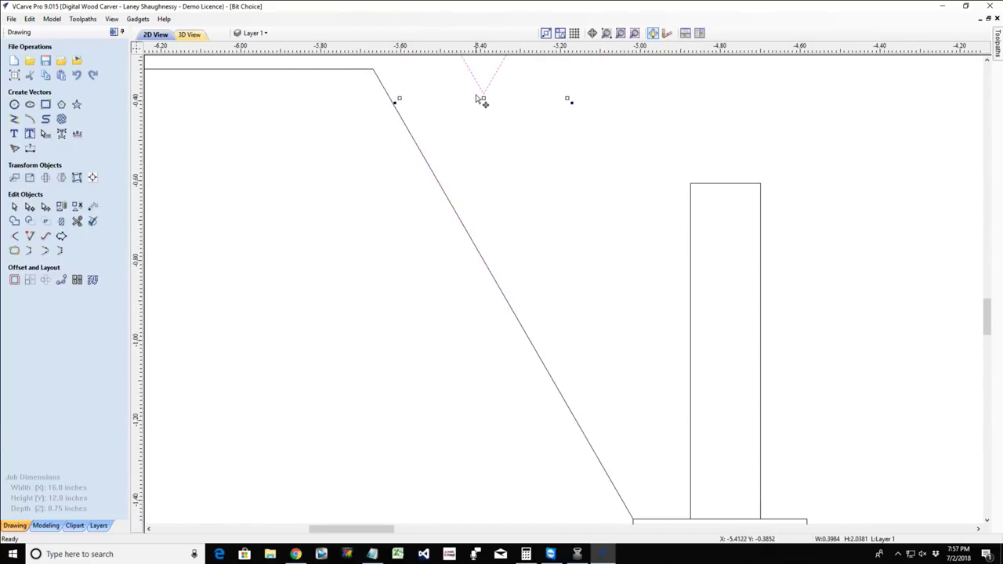
pyautogui.moveTo(492, 127); pyautogui.dragTo(535, 323)
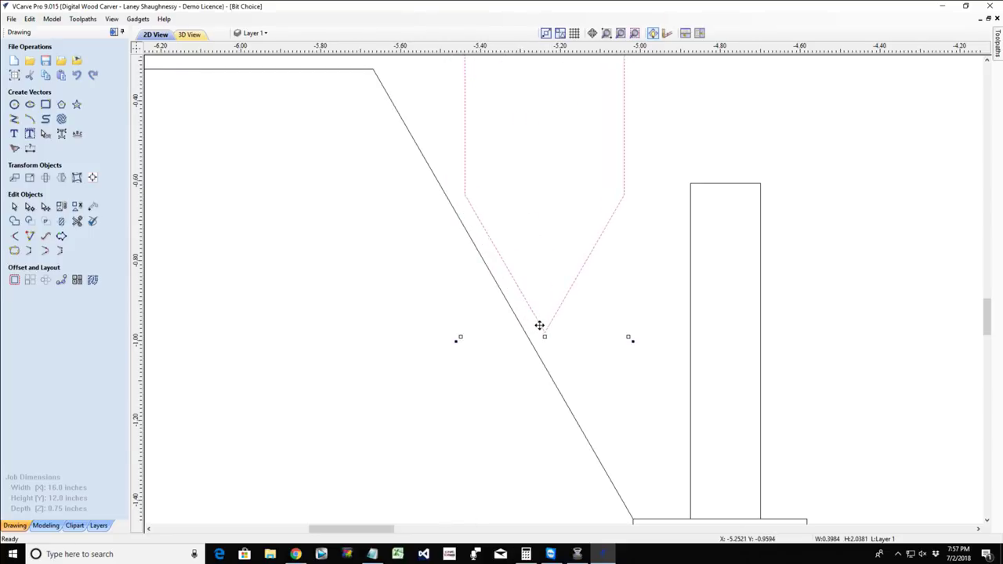
pyautogui.scroll(-5, 540, 297)
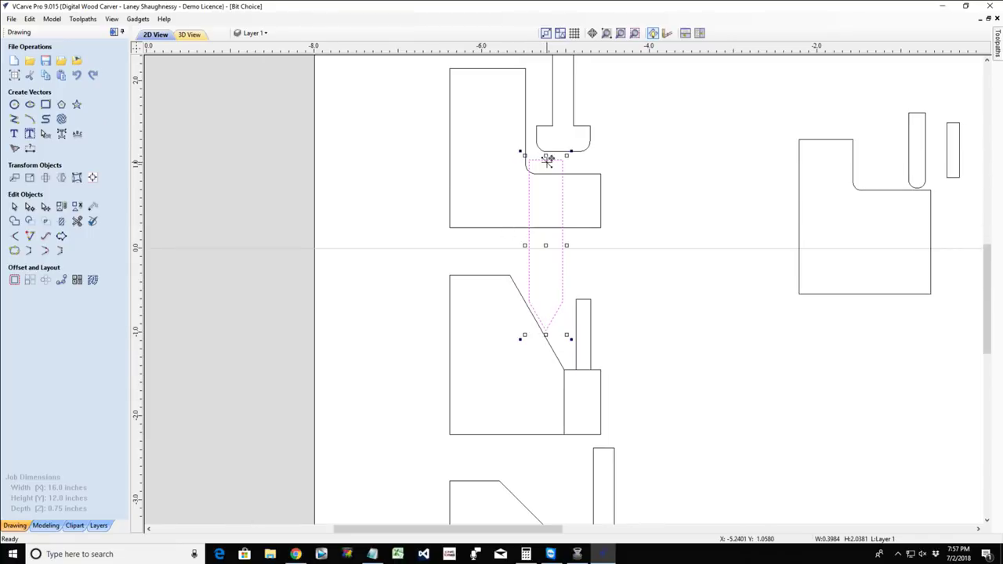
pyautogui.moveTo(544, 157)
pyautogui.mouseDown()
pyautogui.moveTo(545, 228)
pyautogui.moveTo(545, 155)
pyautogui.mouseUp()
pyautogui.moveTo(523, 155); pyautogui.dragTo(548, 261)
pyautogui.click(650, 320)
pyautogui.scroll(-5, 650, 319)
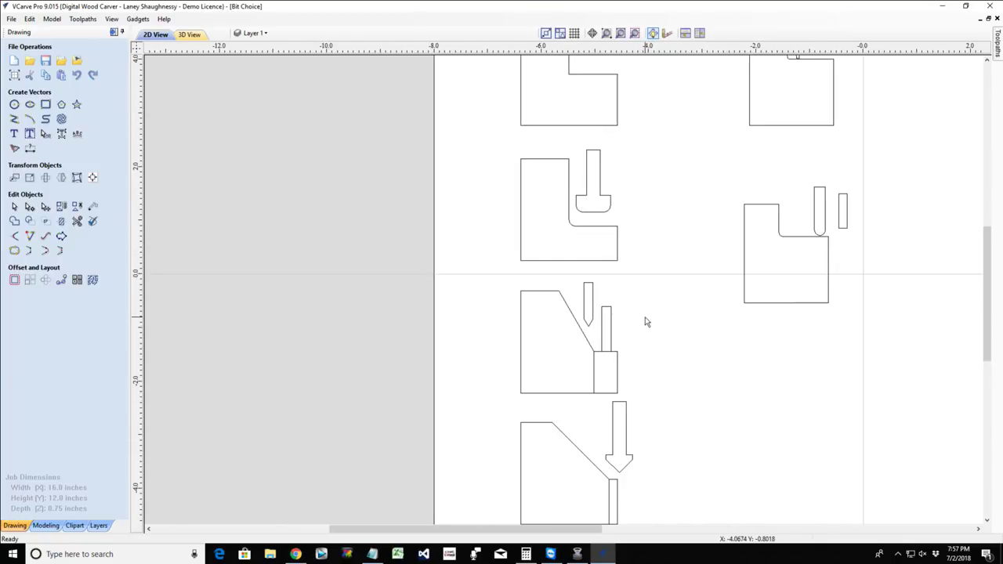
pyautogui.scroll(5, 618, 403)
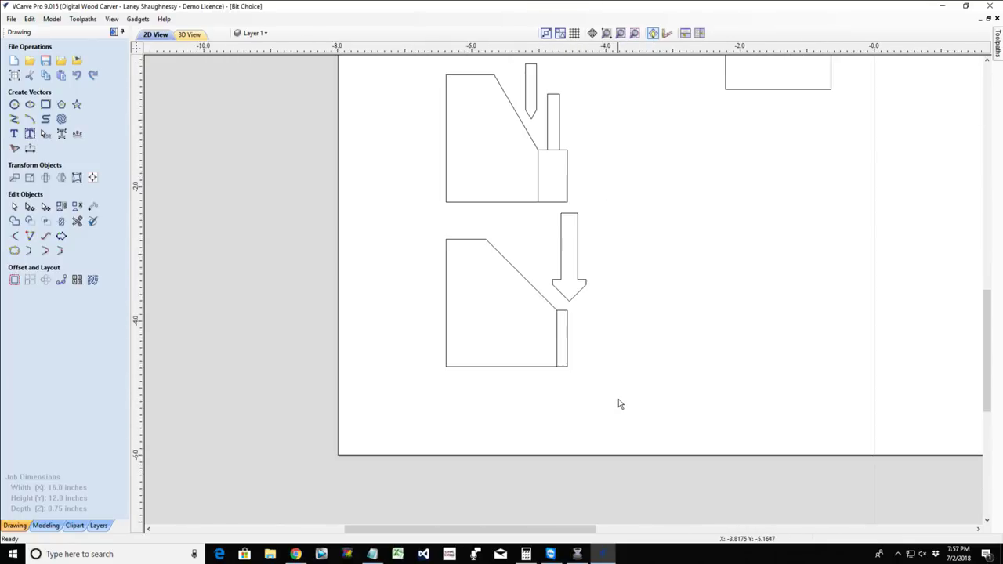
pyautogui.scroll(-4, 618, 403)
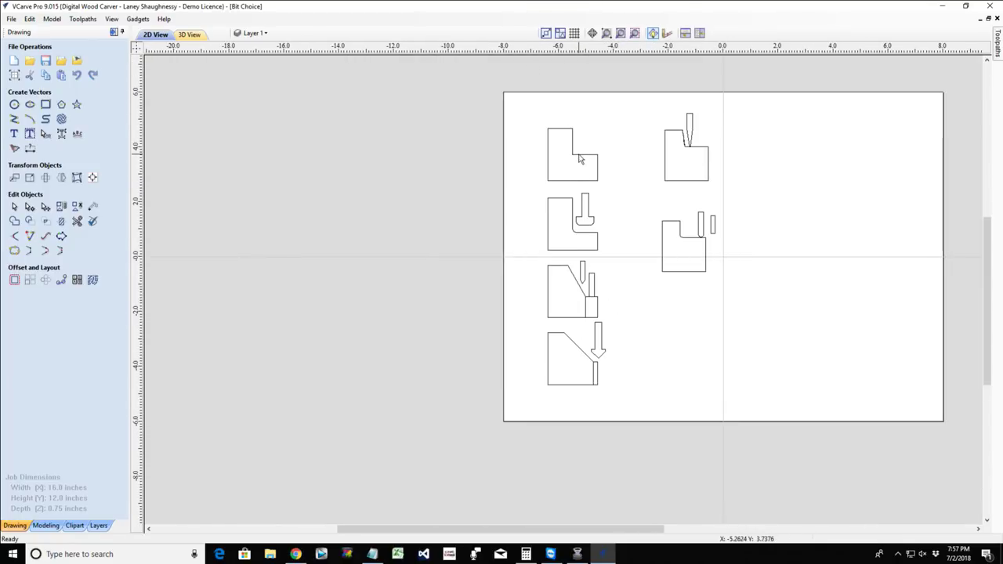
pyautogui.click(580, 159)
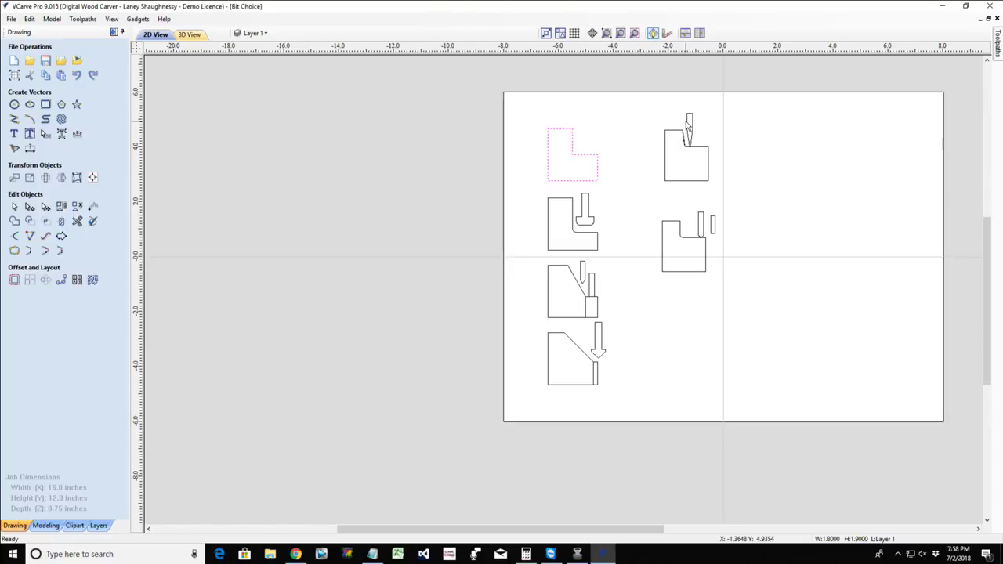
pyautogui.click(689, 127)
pyautogui.click(700, 216)
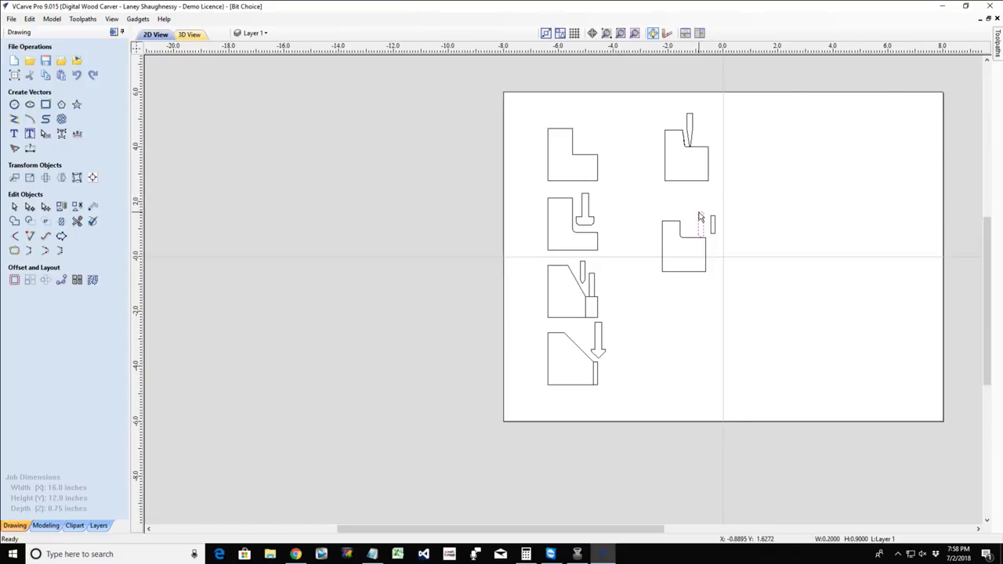
pyautogui.scroll(4, 700, 218)
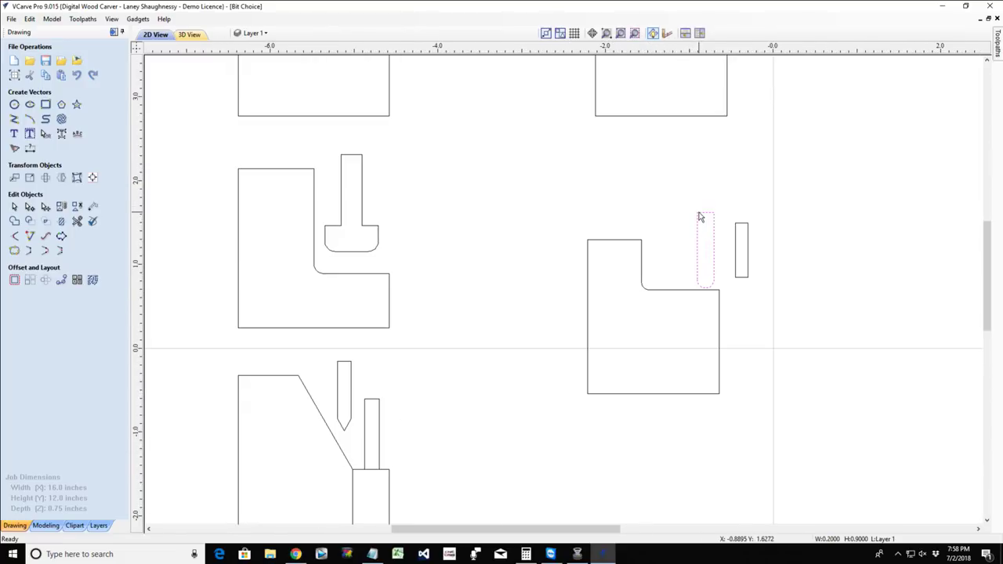
pyautogui.moveTo(671, 177); pyautogui.dragTo(788, 317)
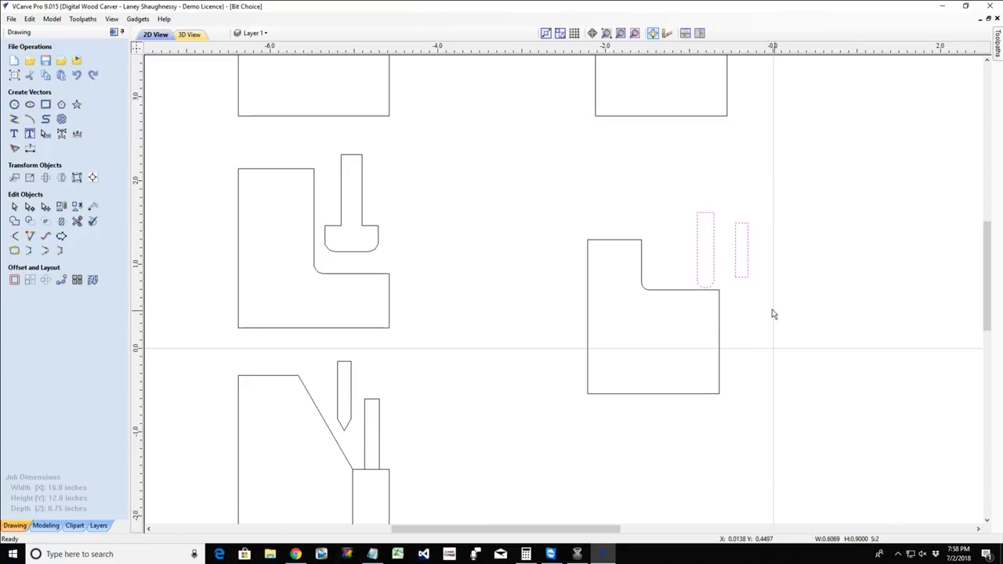
pyautogui.click(742, 284)
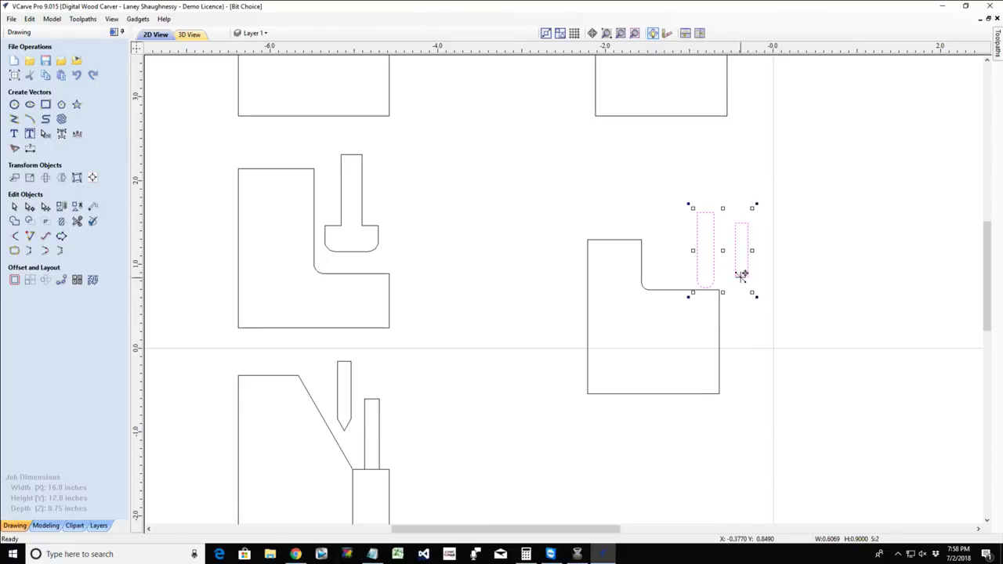
pyautogui.click(761, 304)
pyautogui.click(747, 279)
pyautogui.scroll(8, 746, 279)
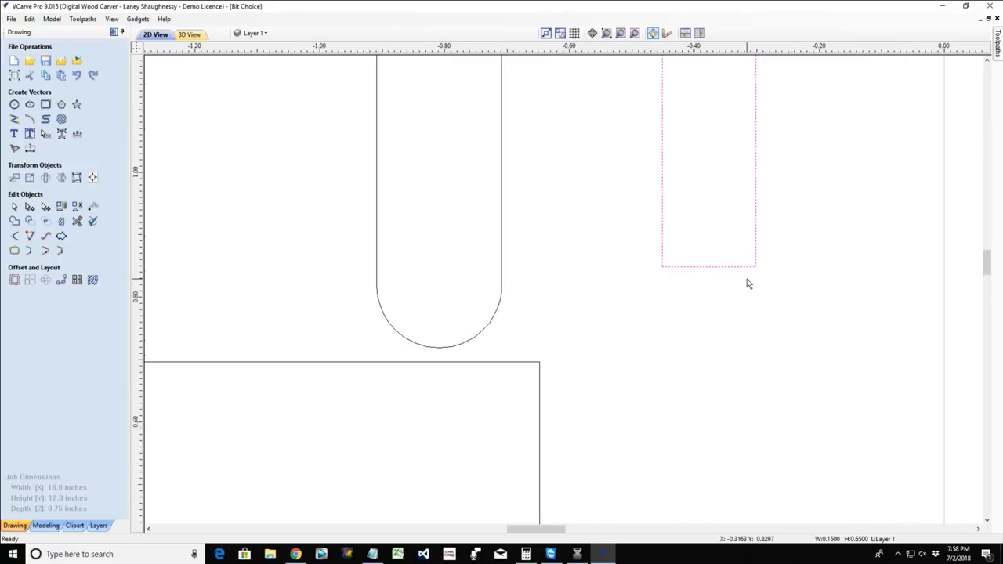
pyautogui.scroll(-5, 747, 279)
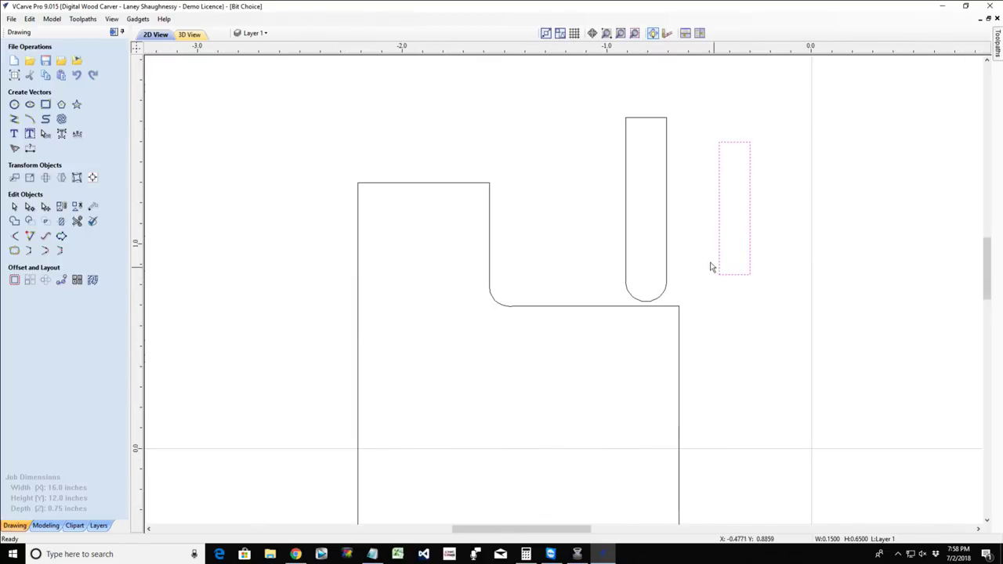
pyautogui.click(666, 235)
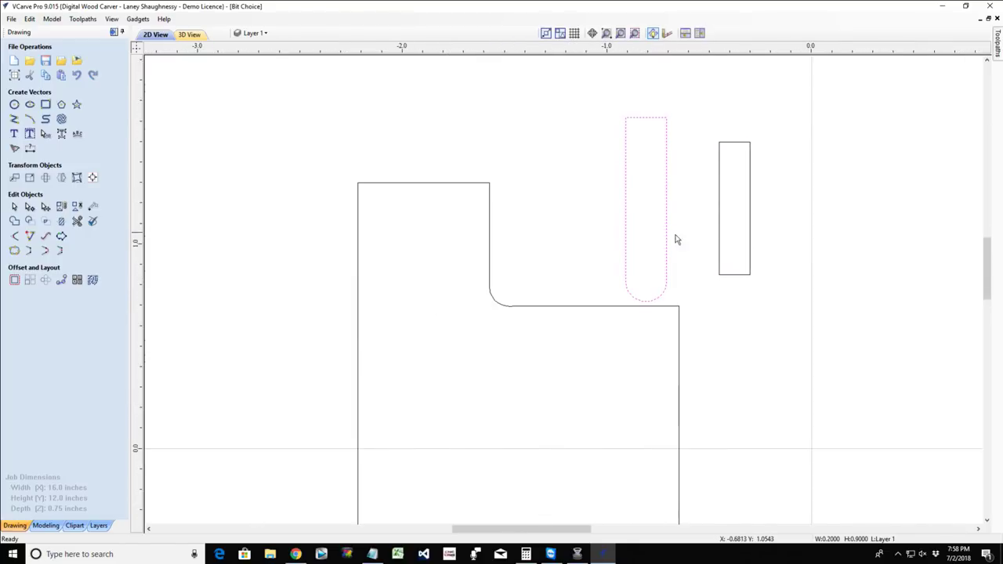
pyautogui.click(720, 253)
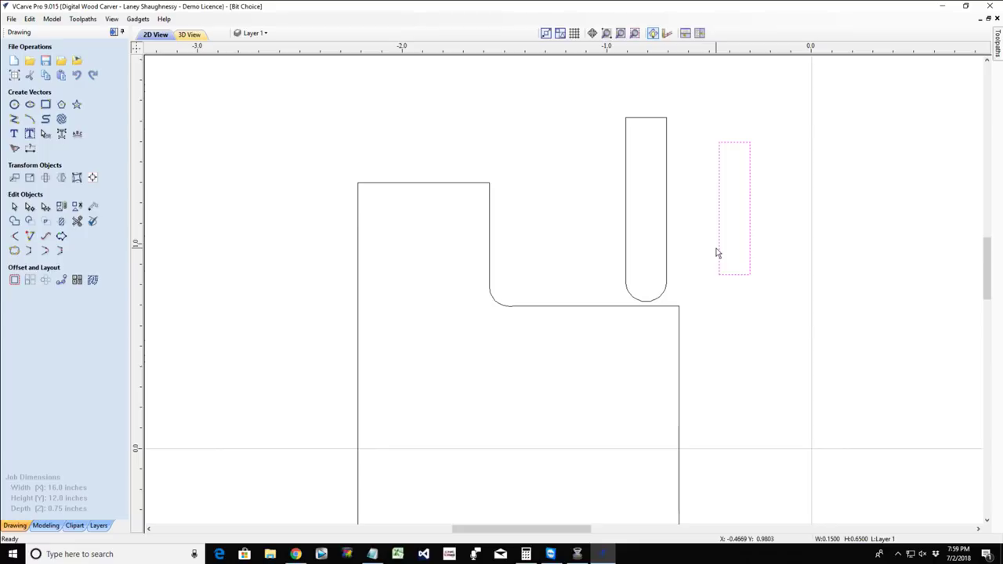
pyautogui.click(718, 164)
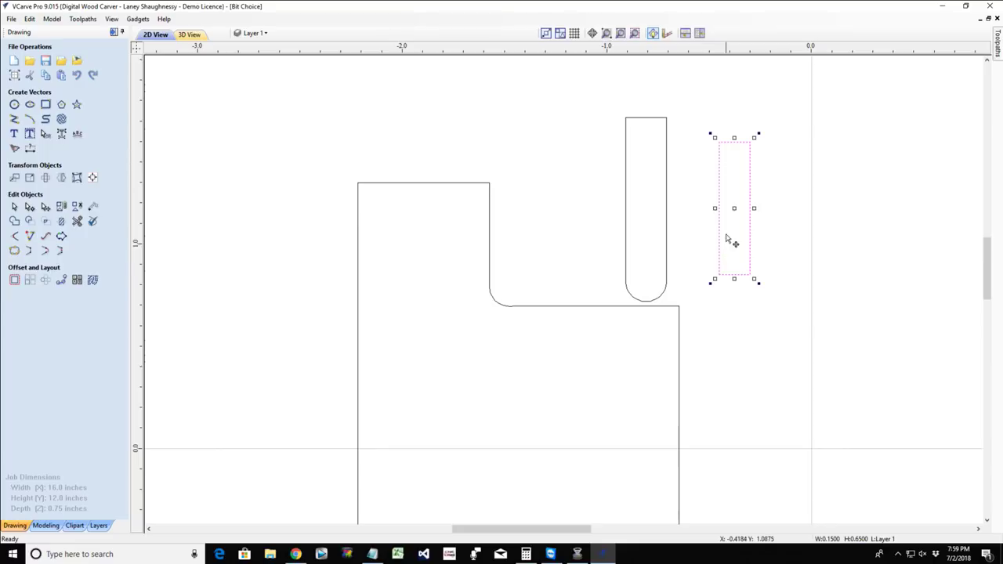
pyautogui.click(665, 286)
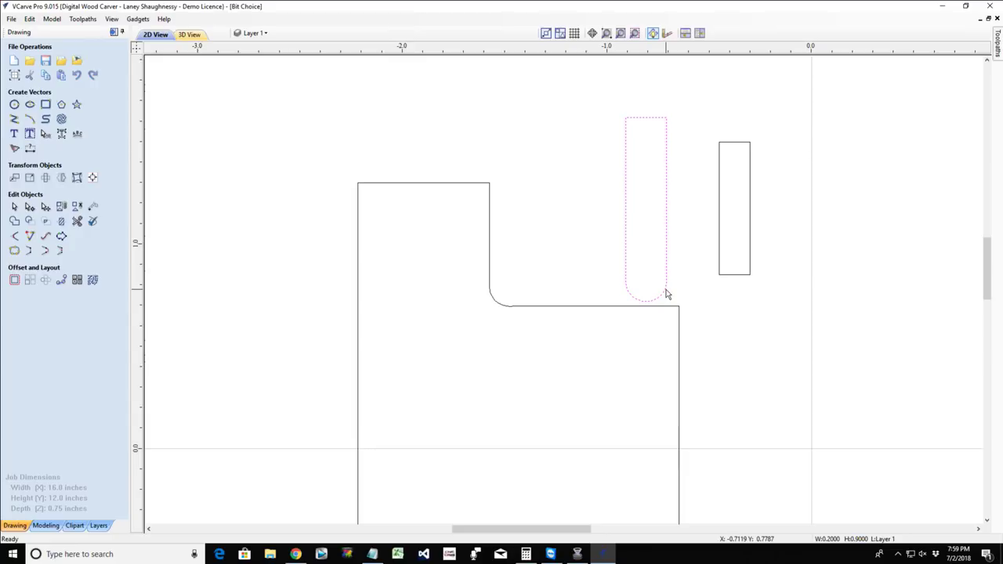
# Select the tapered V-bit outline and show the 2D Profile form (0.25-inch end mill, 0.375 outside).
pyautogui.scroll(-5, 619, 221)
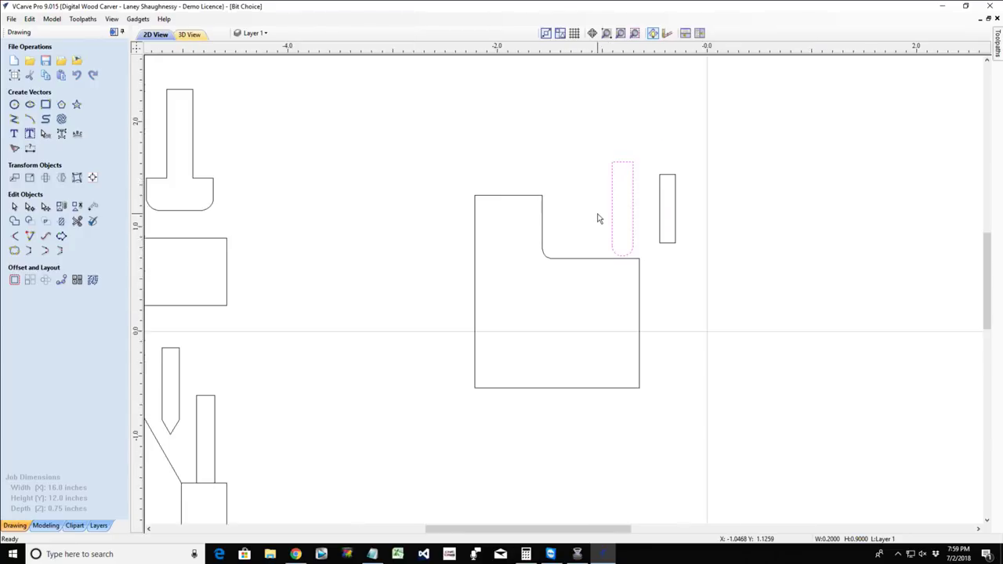
pyautogui.scroll(5, 593, 105)
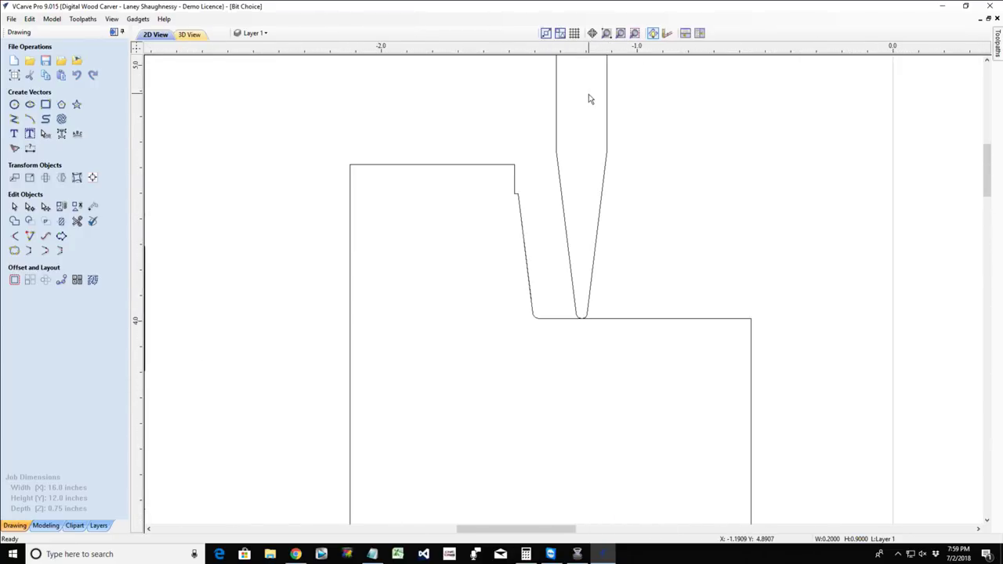
pyautogui.click(595, 249)
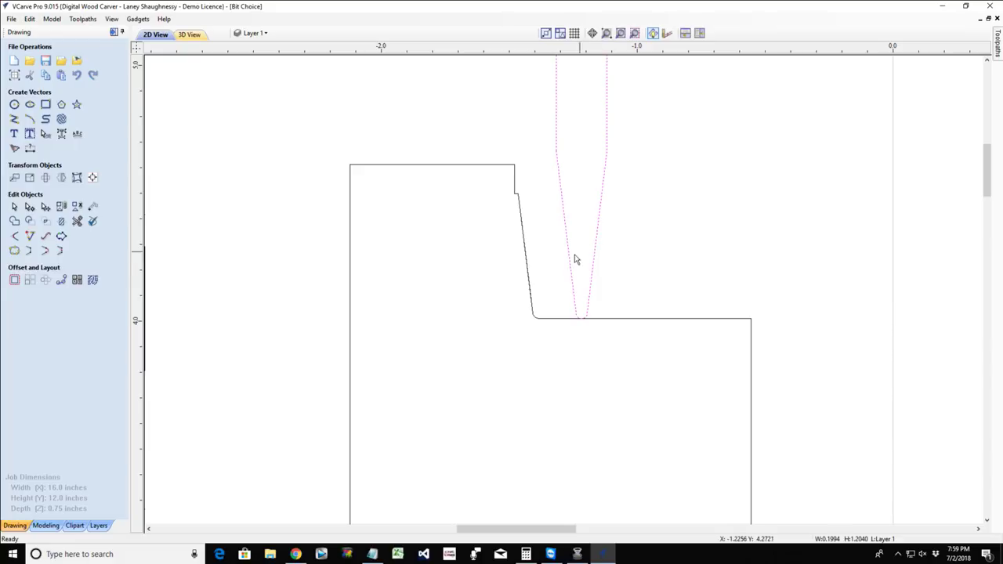
pyautogui.click(570, 261)
pyautogui.scroll(-4, 578, 302)
pyautogui.scroll(-3, 577, 302)
pyautogui.scroll(8, 570, 425)
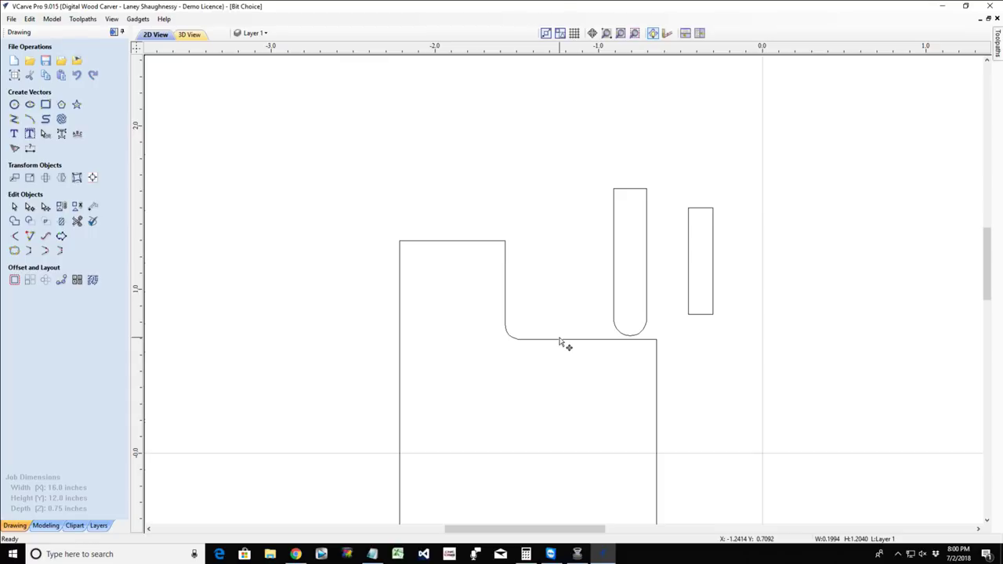
pyautogui.scroll(-4, 559, 343)
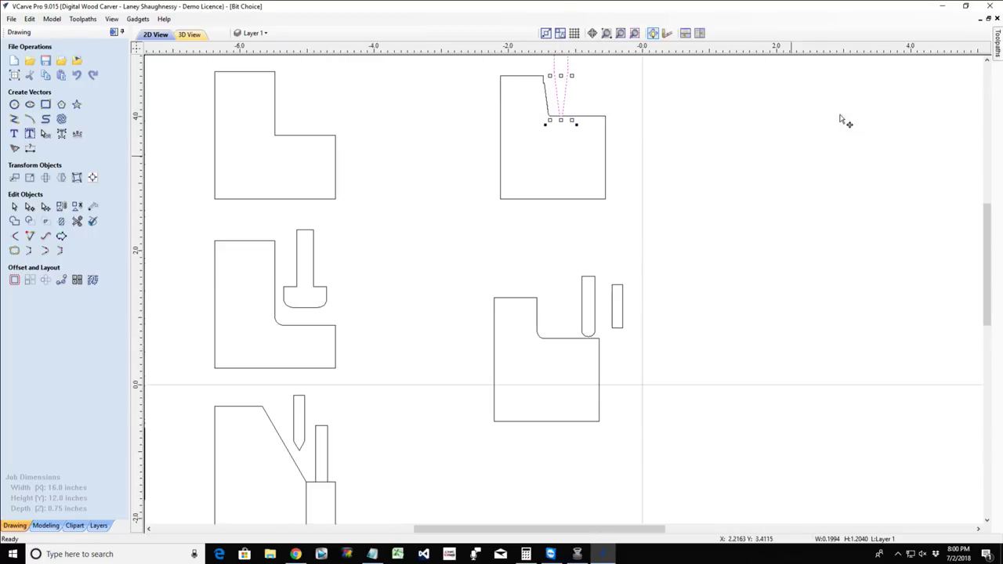
# Close the profile form and show Finish Machining settings with the 0.125 tapered ball nose.
pyautogui.moveTo(995, 51)
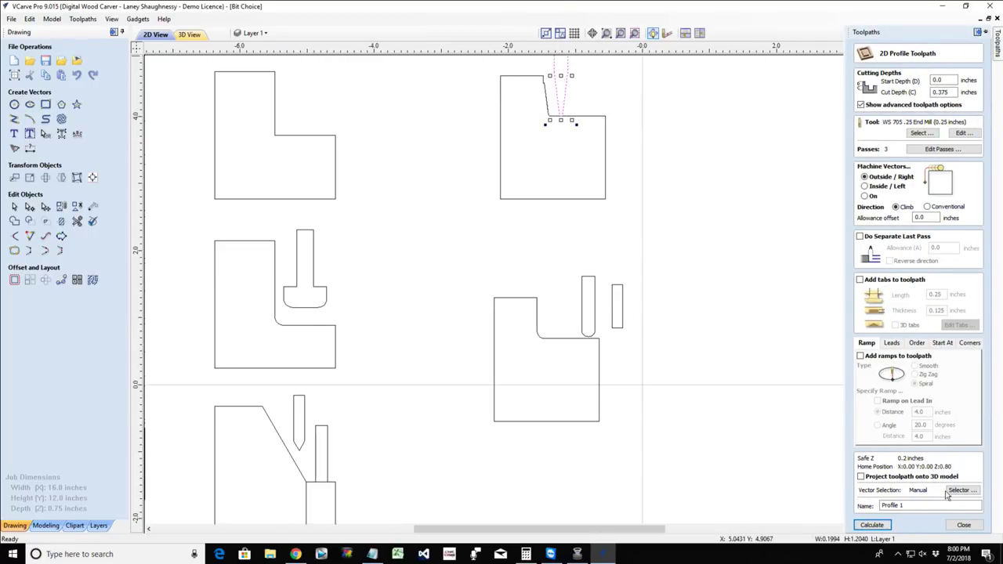
pyautogui.click(962, 524)
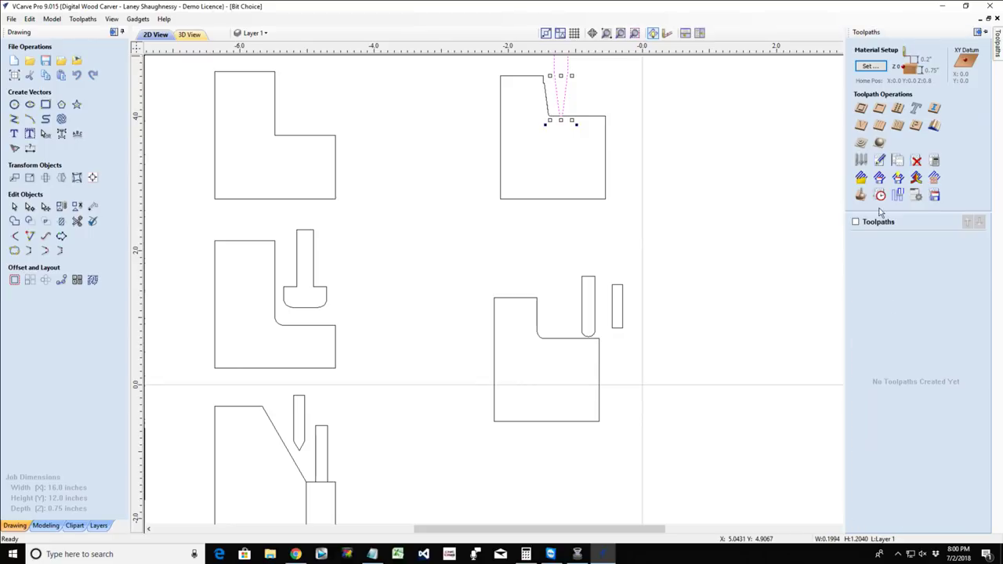
pyautogui.click(879, 144)
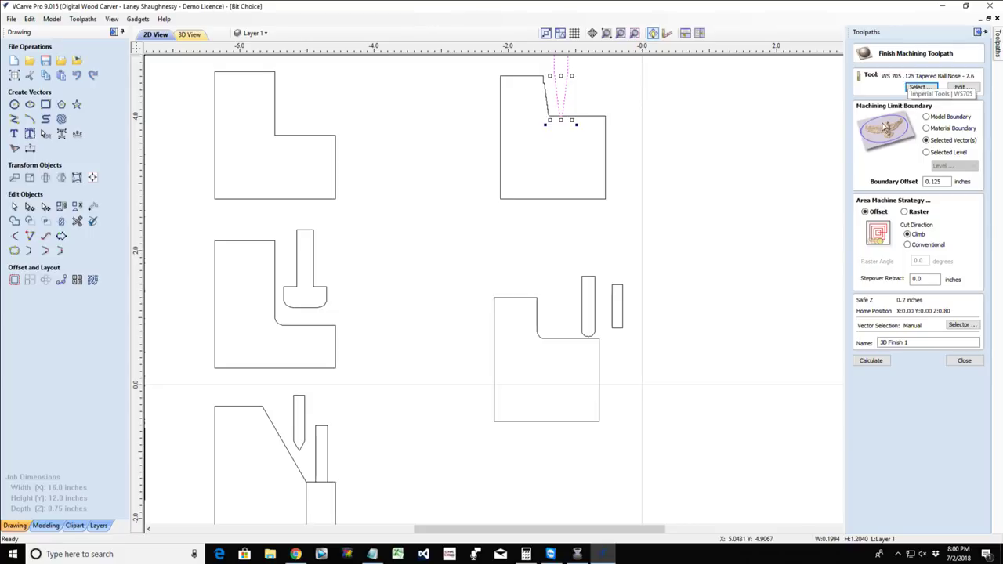
pyautogui.click(582, 321)
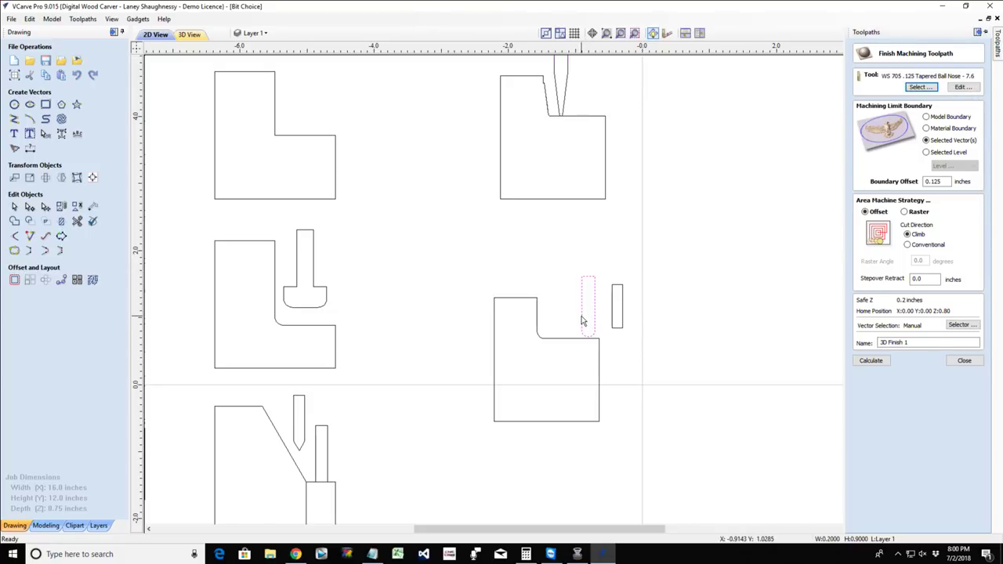
# Slide the slot bit left and try the tapered bit inside the lower profile's slot.
pyautogui.moveTo(580, 315); pyautogui.dragTo(539, 320)
pyautogui.scroll(-4, 539, 320)
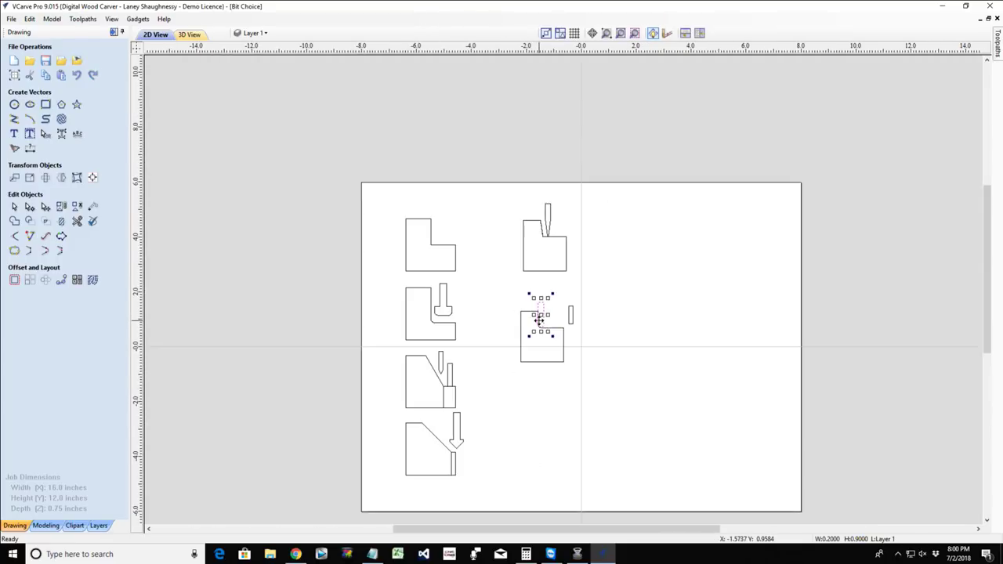
pyautogui.scroll(5, 560, 230)
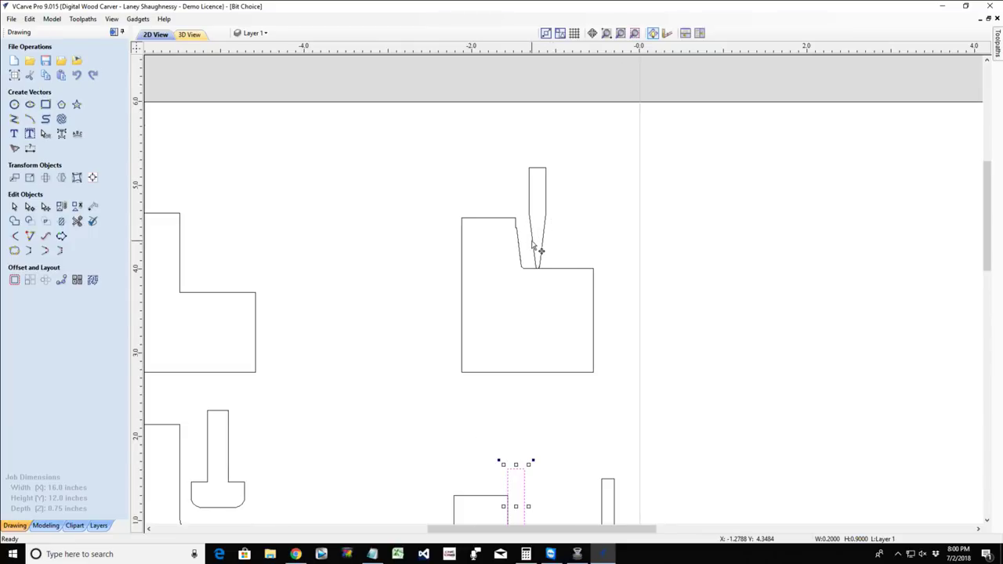
pyautogui.click(534, 245)
pyautogui.scroll(4, 532, 245)
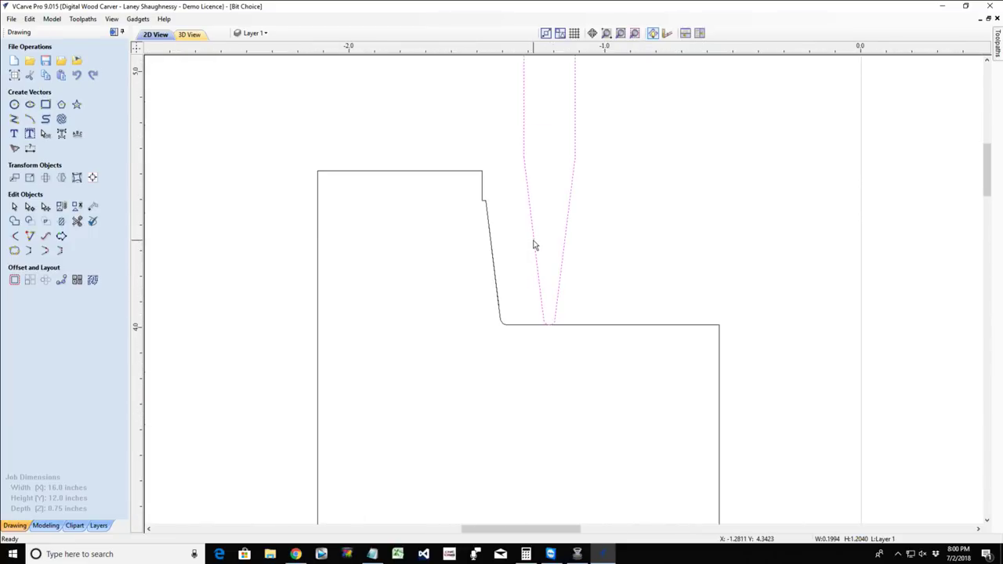
pyautogui.moveTo(533, 245); pyautogui.dragTo(552, 413)
pyautogui.scroll(-5, 550, 349)
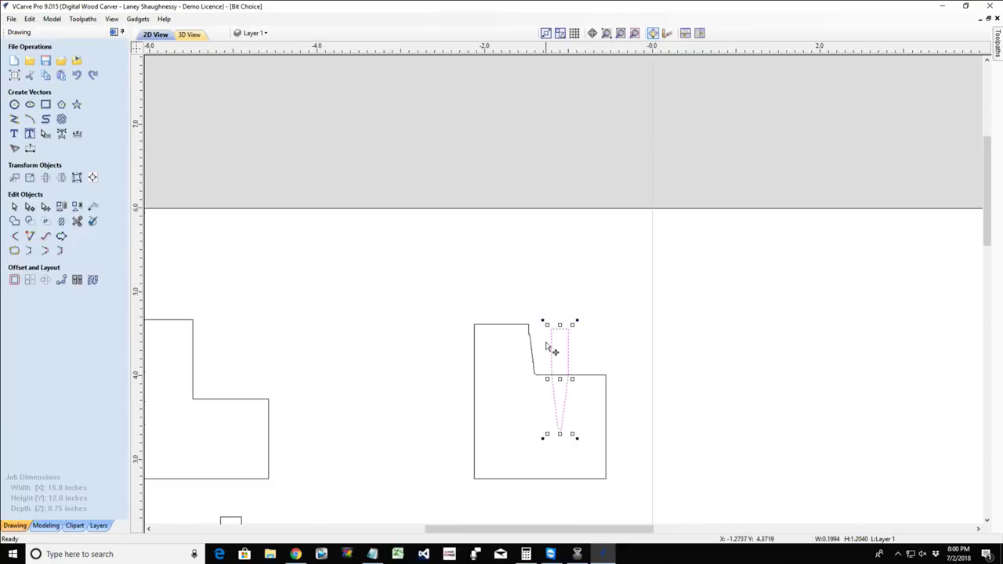
pyautogui.scroll(3, 552, 233)
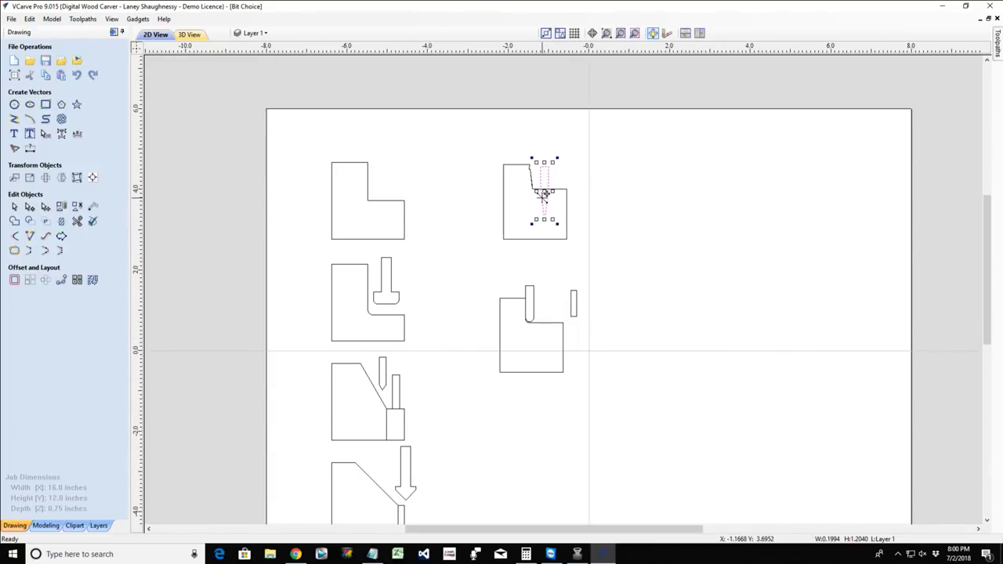
pyautogui.moveTo(543, 190); pyautogui.dragTo(532, 307)
pyautogui.scroll(5, 532, 307)
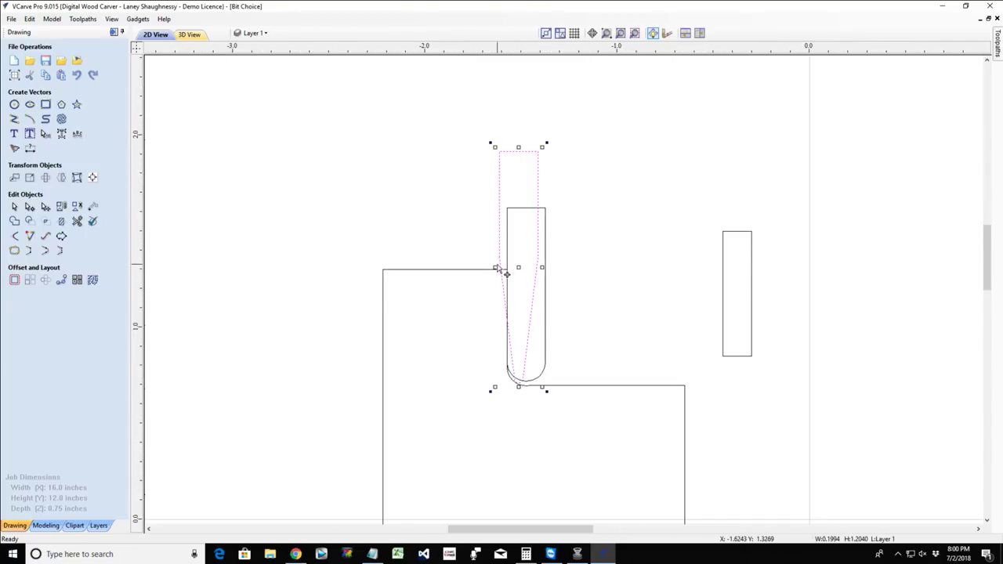
pyautogui.moveTo(496, 269); pyautogui.dragTo(503, 270)
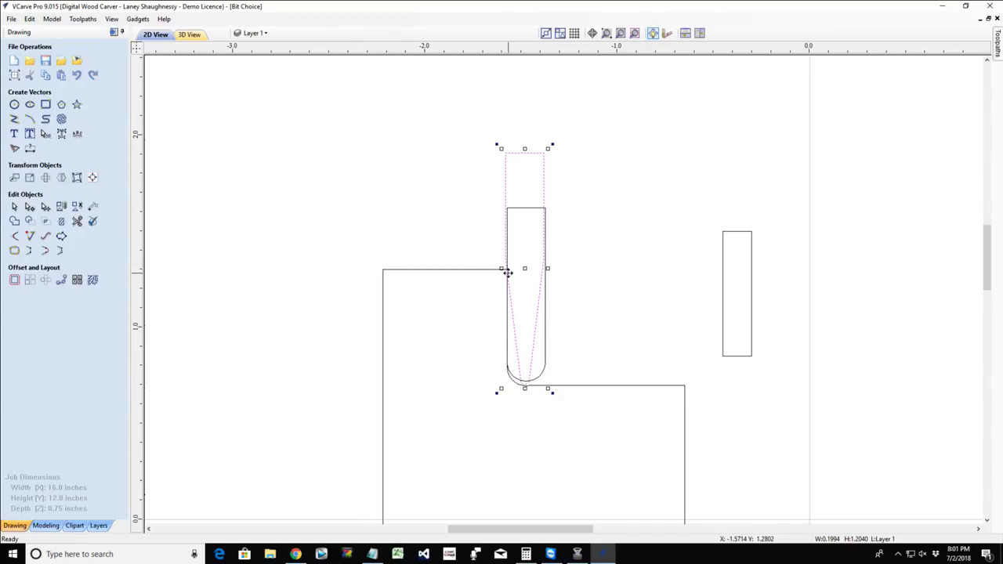
# Place the tapered bit beside the stepped profile and delete the round-nosed bit outline.
pyautogui.scroll(-6, 508, 272)
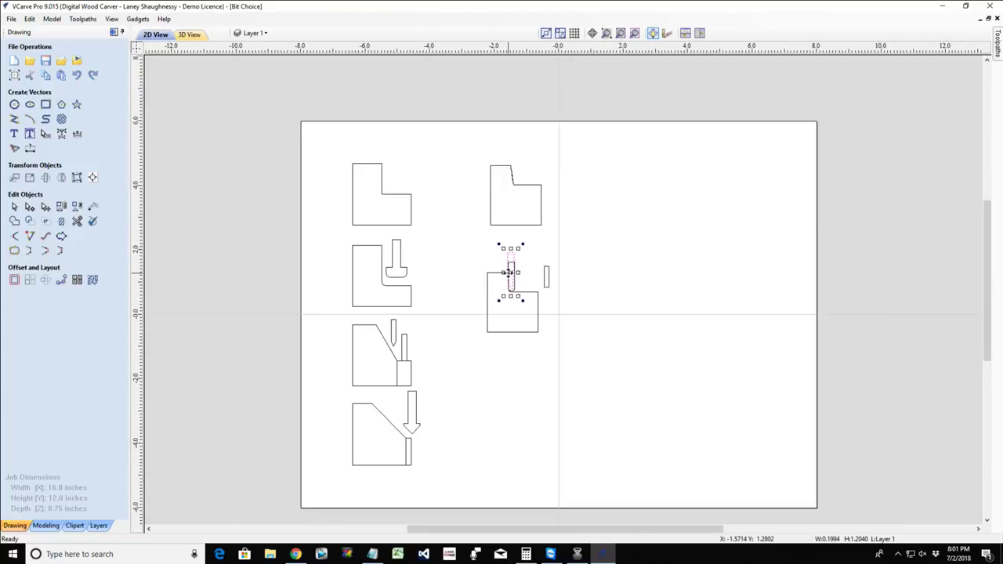
pyautogui.scroll(3, 508, 272)
pyautogui.scroll(4, 659, 272)
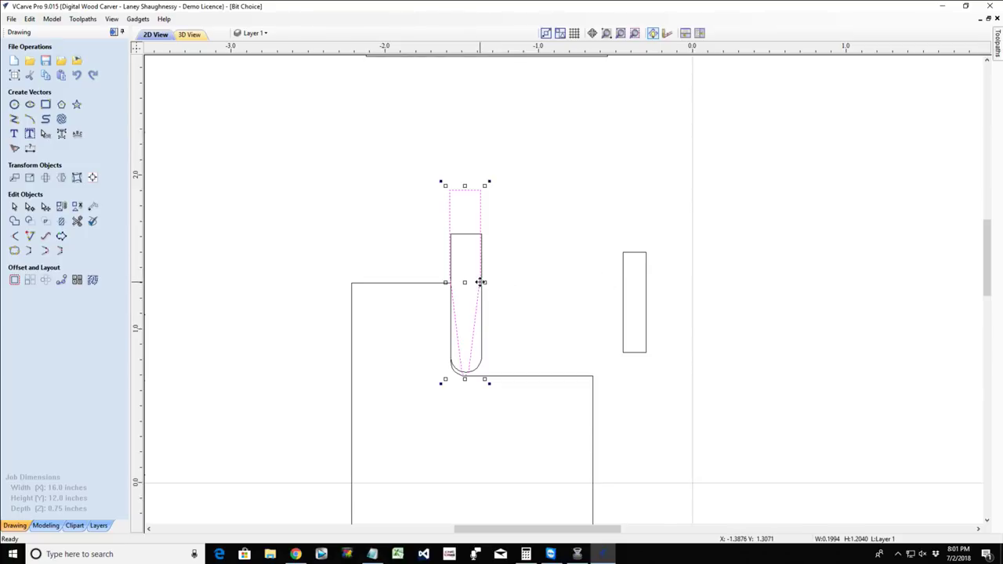
pyautogui.moveTo(481, 282); pyautogui.dragTo(564, 242)
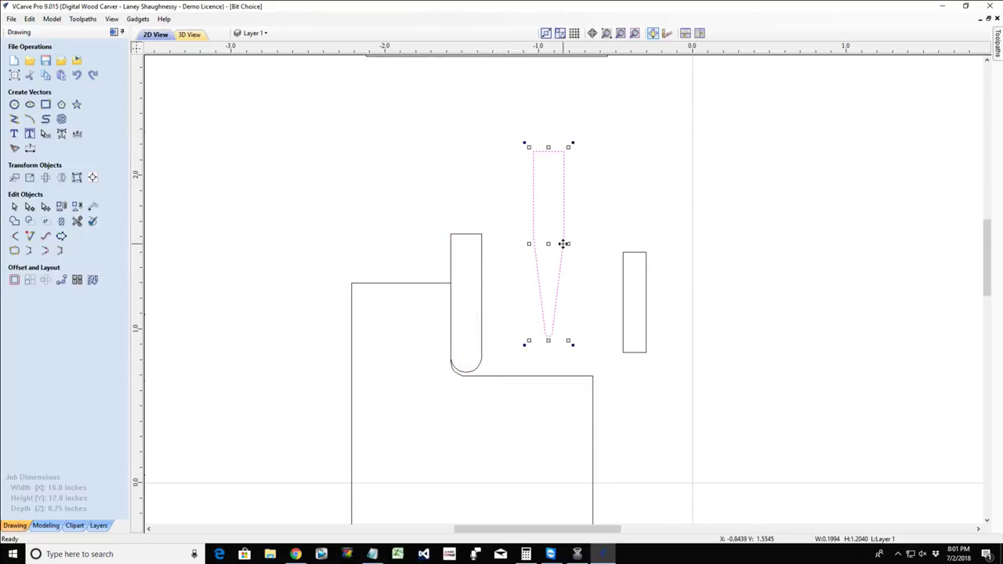
pyautogui.click(482, 276)
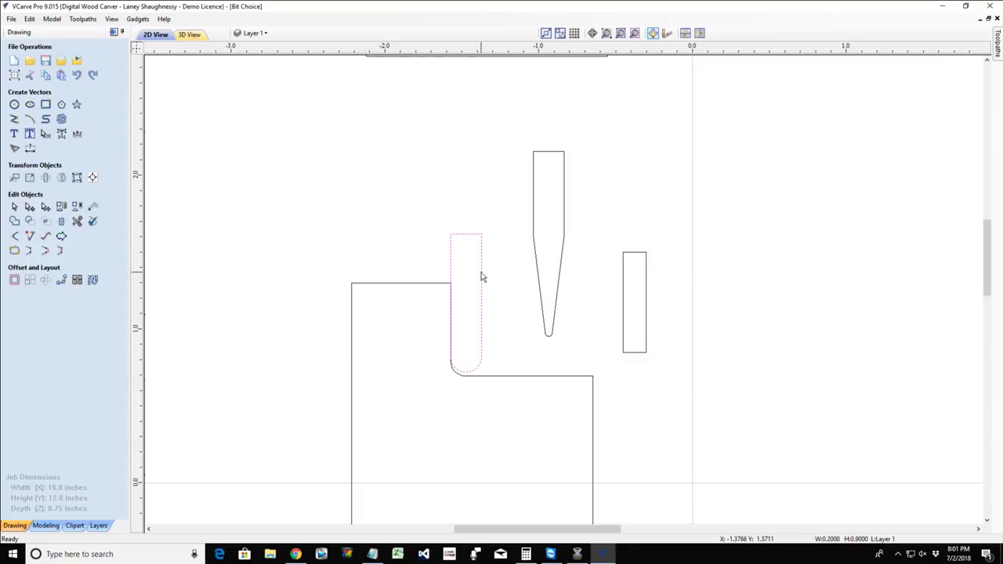
pyautogui.press('Delete')
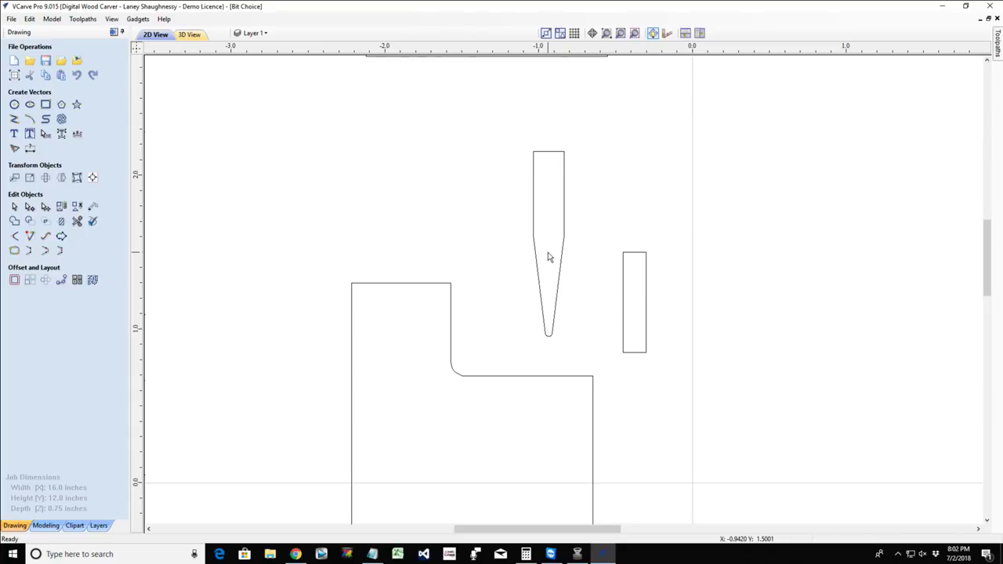
pyautogui.scroll(-5, 369, 220)
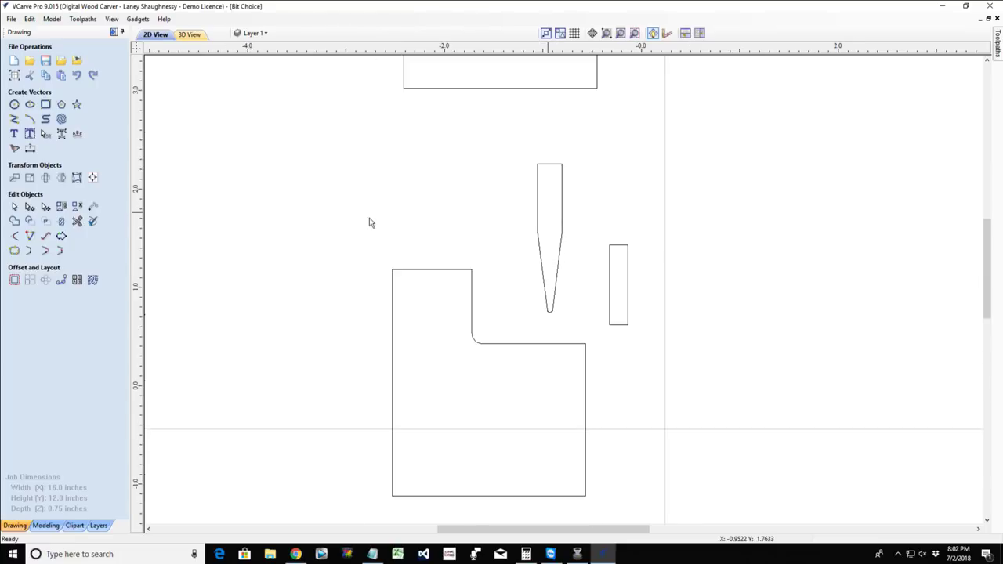
pyautogui.scroll(4, 415, 259)
pyautogui.scroll(2, 415, 259)
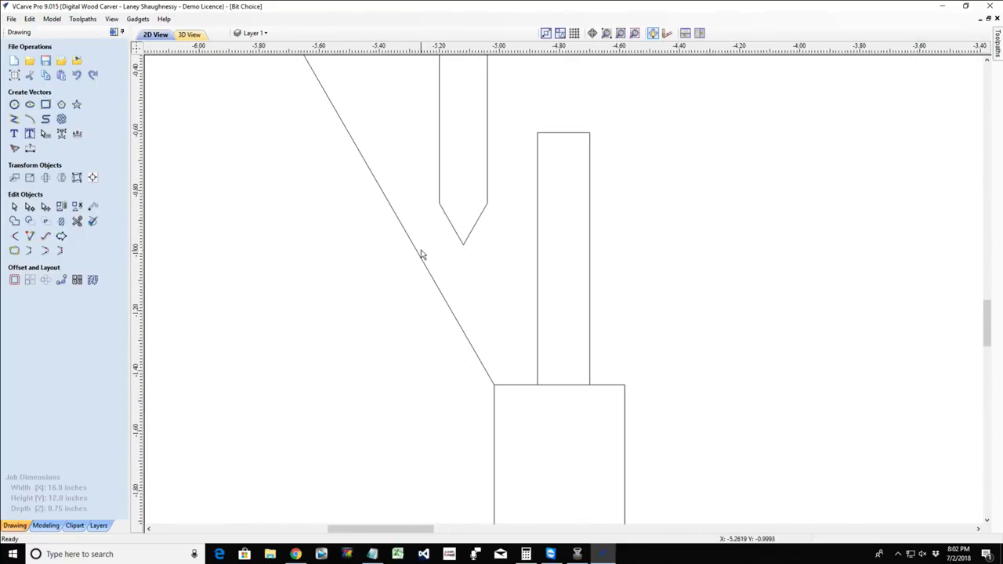
pyautogui.click(447, 223)
pyautogui.scroll(-2, 447, 223)
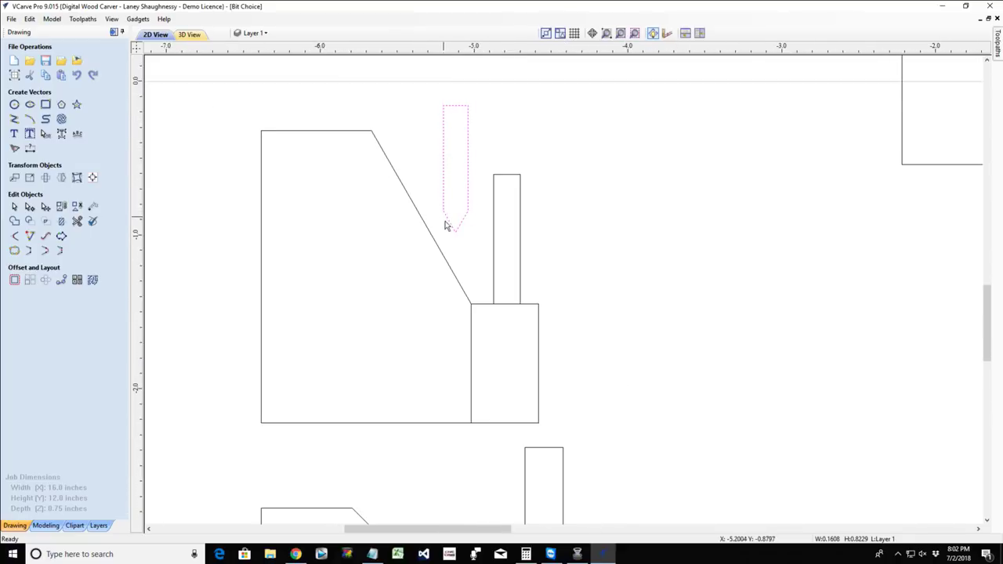
pyautogui.scroll(3, 459, 227)
pyautogui.scroll(4, 460, 227)
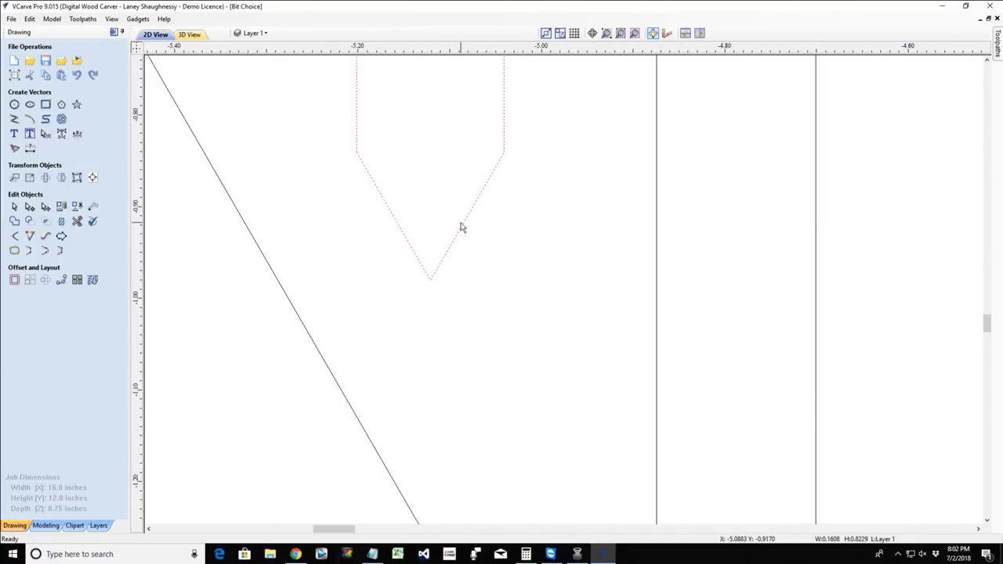
pyautogui.scroll(-3, 483, 189)
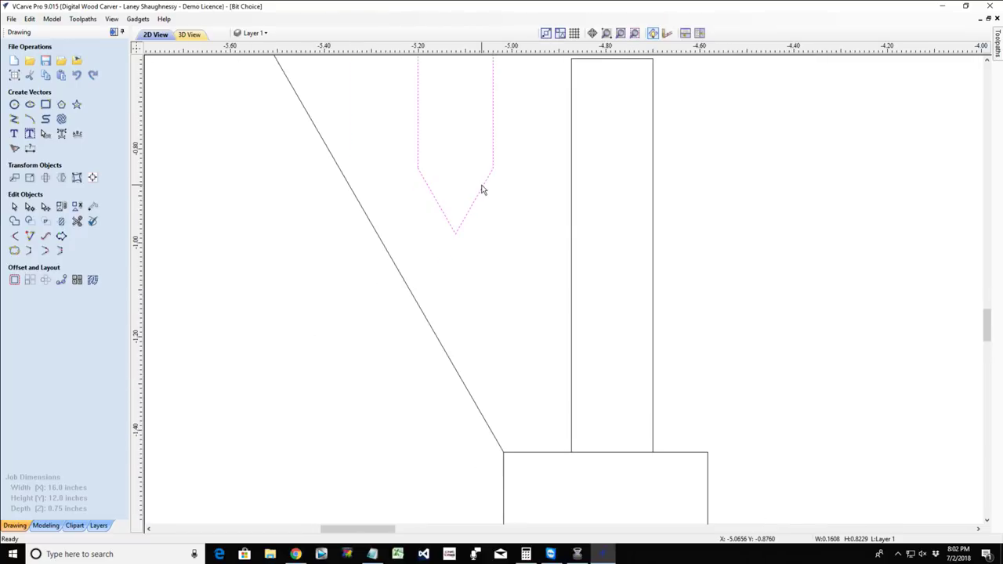
pyautogui.scroll(-5, 480, 188)
pyautogui.scroll(4, 497, 354)
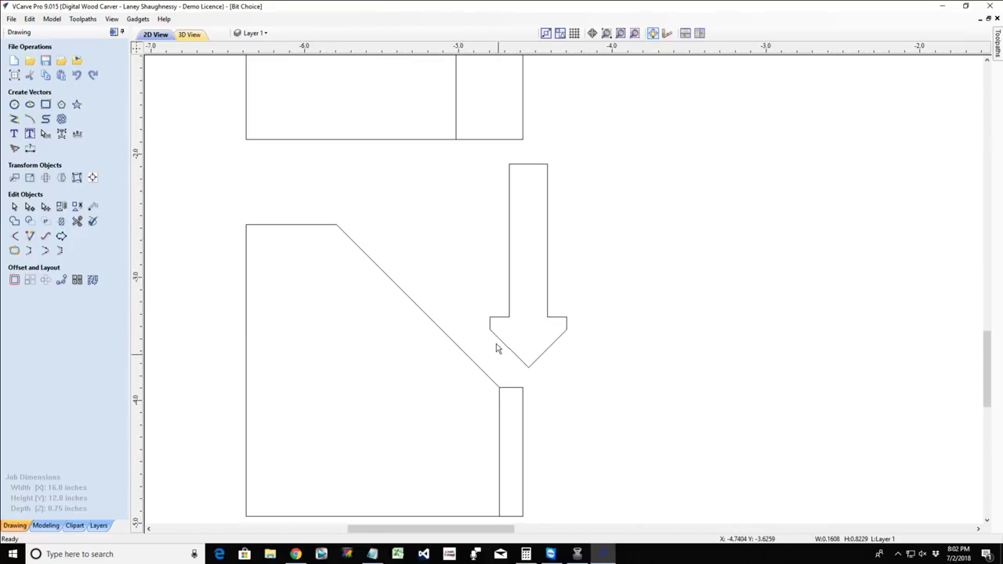
pyautogui.click(516, 280)
pyautogui.scroll(4, 515, 279)
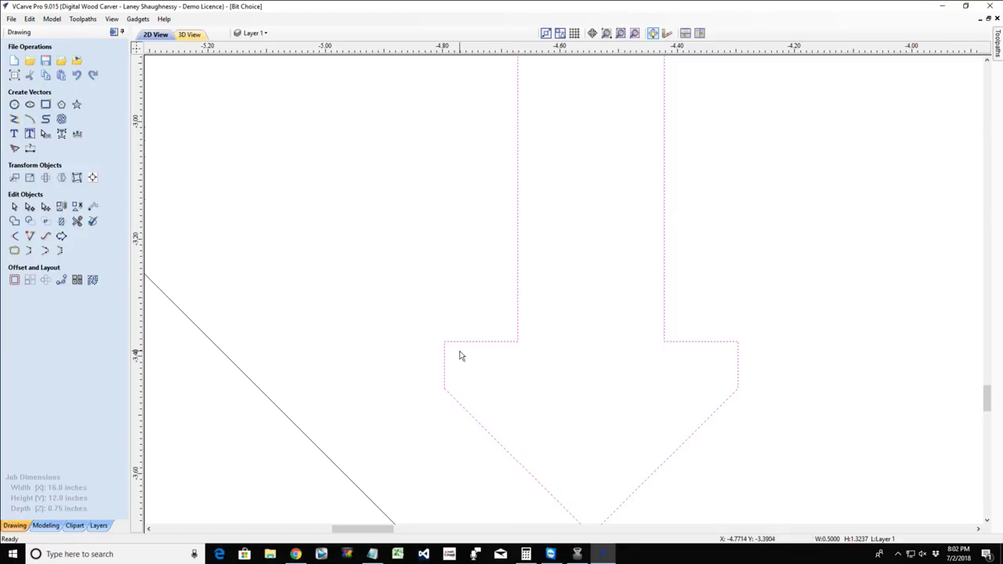
pyautogui.scroll(-5, 443, 349)
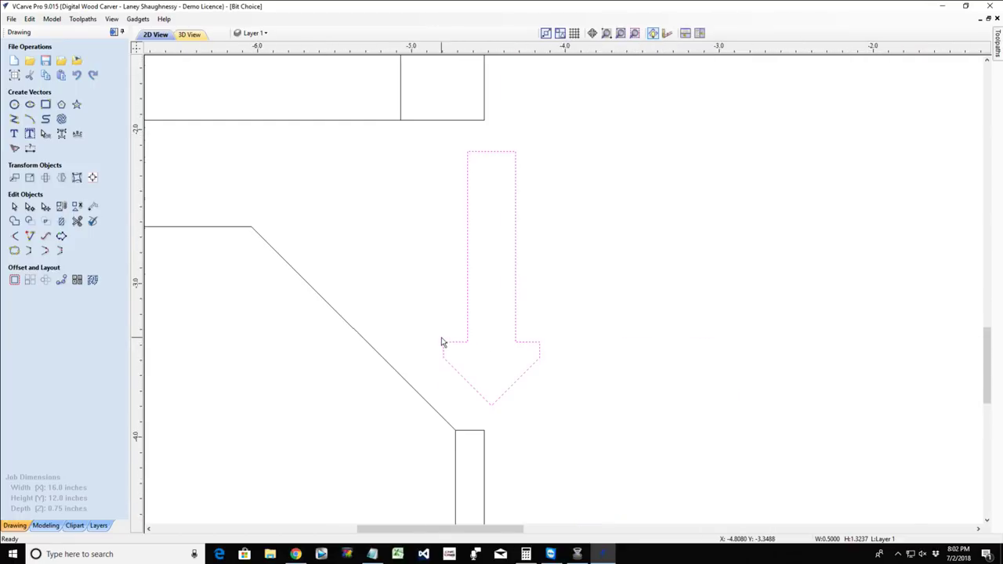
pyautogui.scroll(-4, 441, 340)
# Move the small pointed bit next to the large arrow and zoom in to check it.
pyautogui.click(422, 116)
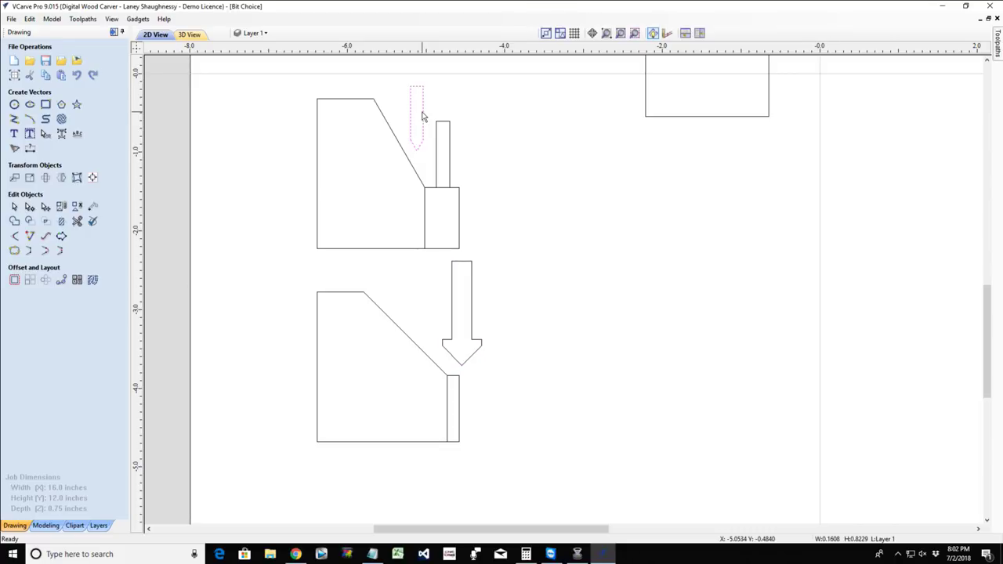
pyautogui.moveTo(420, 110); pyautogui.dragTo(505, 323)
pyautogui.scroll(6, 504, 351)
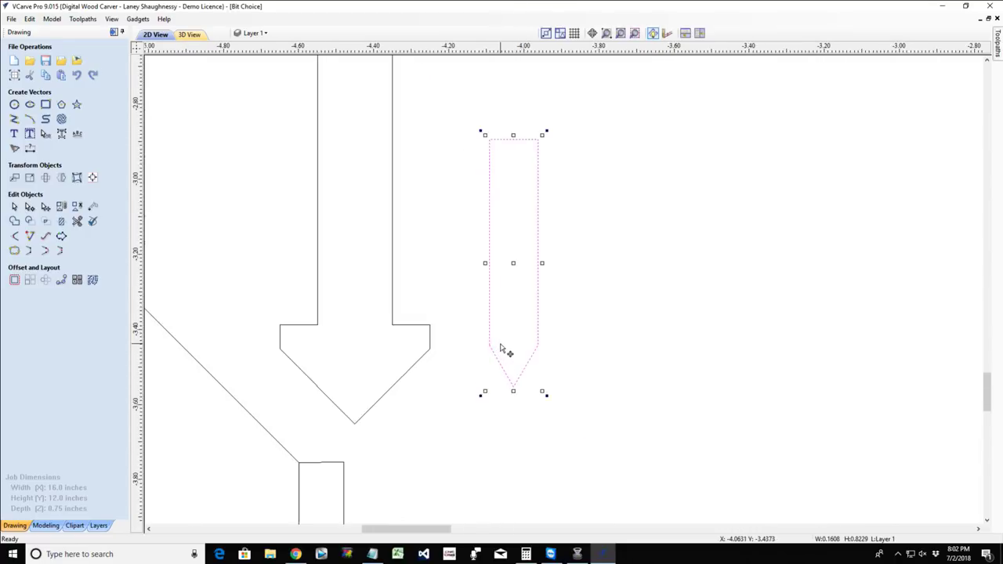
pyautogui.scroll(-5, 505, 349)
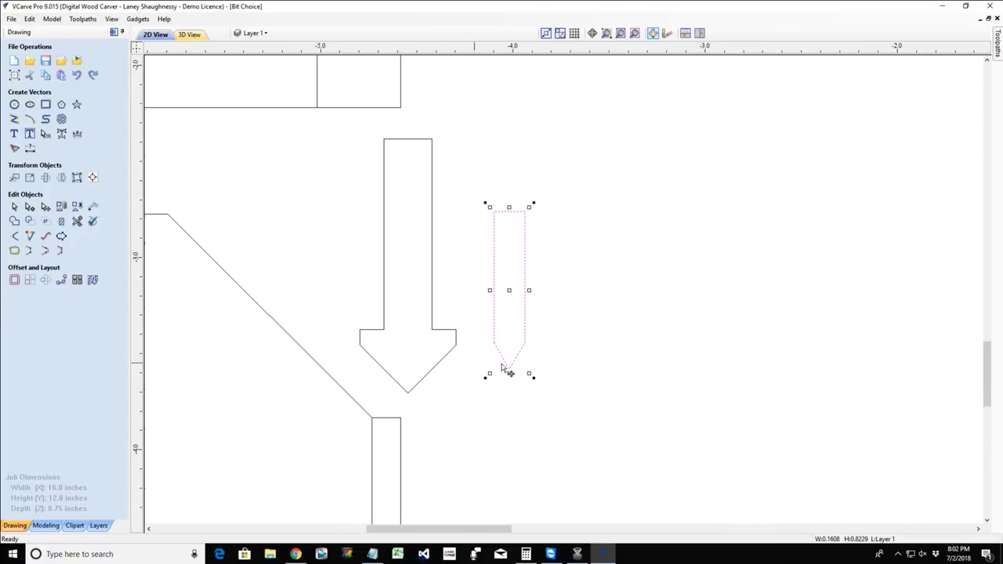
pyautogui.scroll(4, 499, 383)
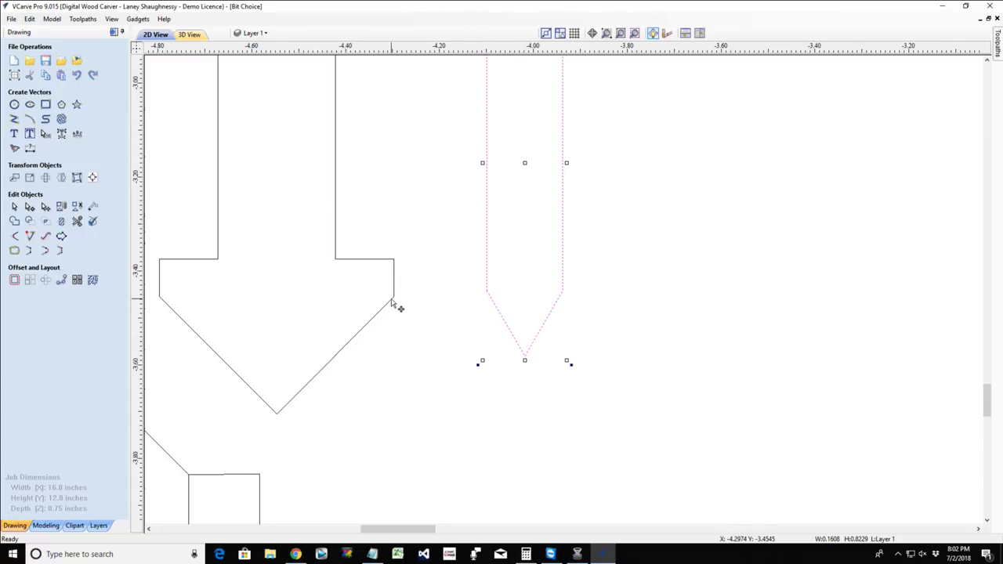
pyautogui.scroll(-3, 358, 321)
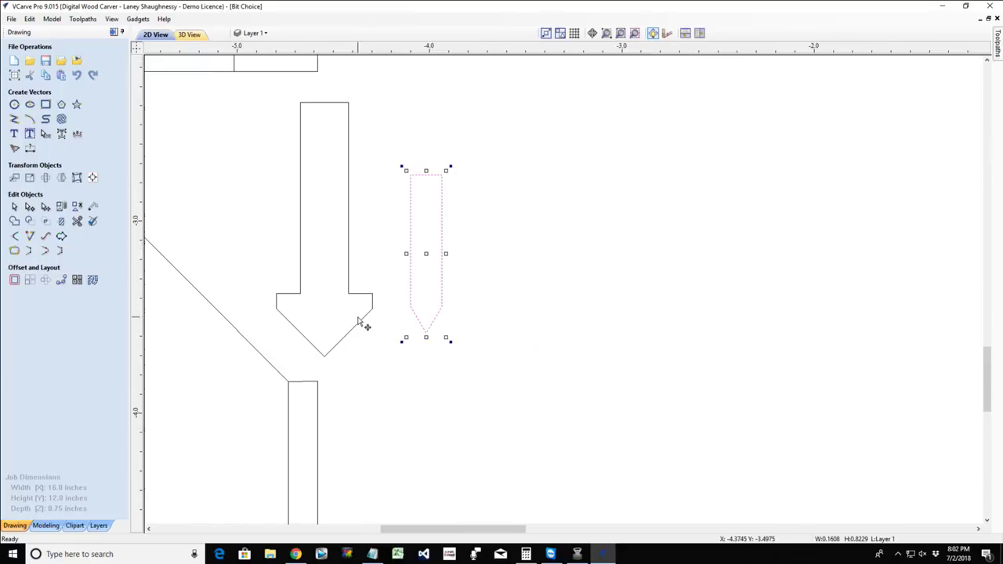
pyautogui.scroll(2, 291, 346)
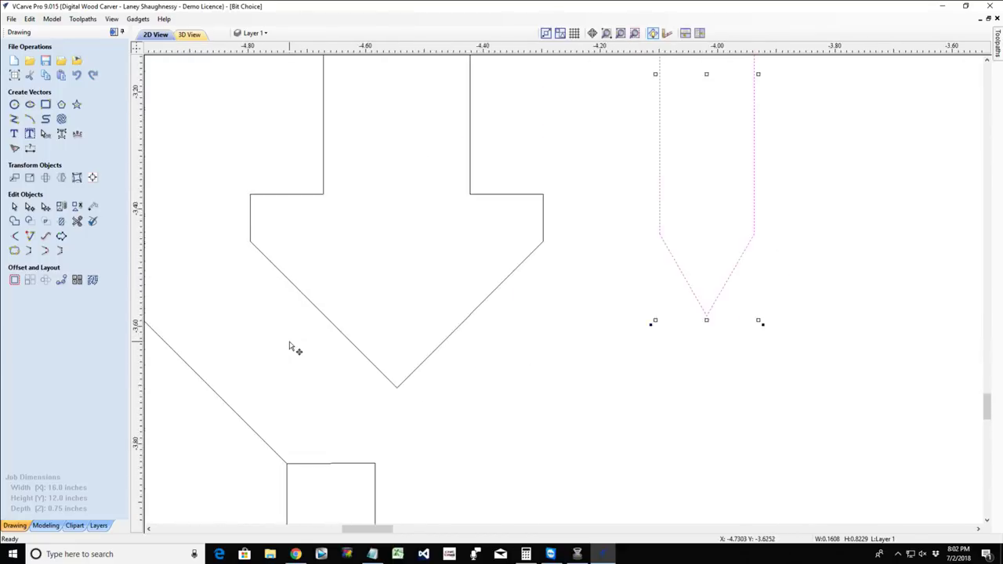
pyautogui.scroll(-2, 291, 346)
pyautogui.scroll(-3, 291, 346)
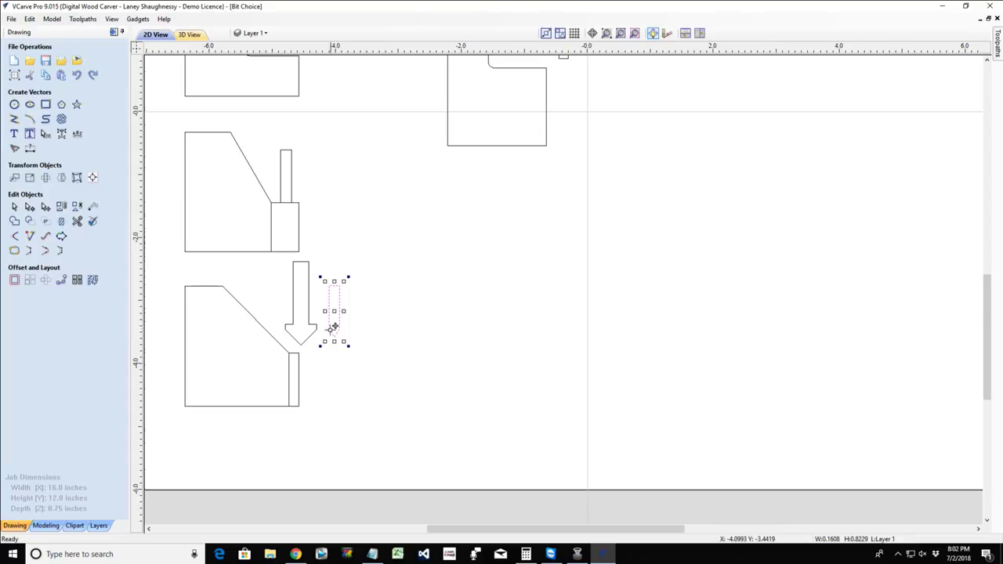
# Set the pointed bit back beside the tall rectangle above the upper chamfer.
pyautogui.scroll(1, 330, 329)
pyautogui.scroll(2, 274, 347)
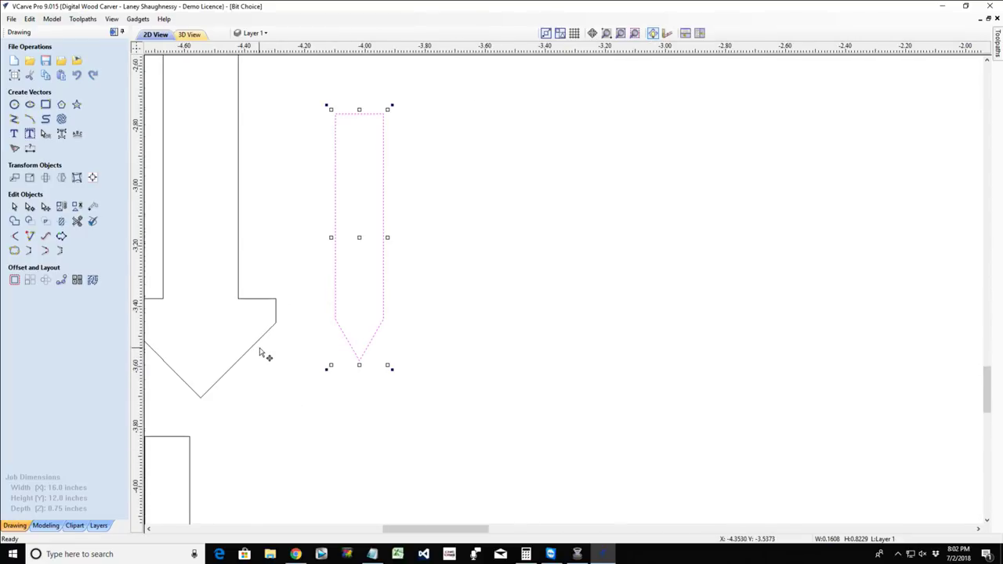
pyautogui.scroll(-1, 262, 351)
pyautogui.scroll(-3, 263, 352)
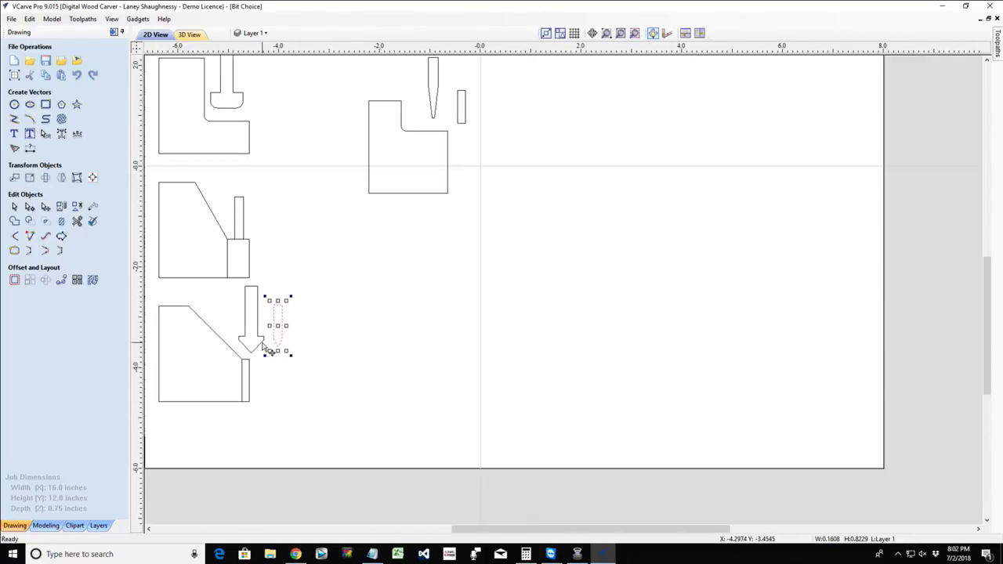
pyautogui.moveTo(276, 332)
pyautogui.mouseDown()
pyautogui.moveTo(283, 287)
pyautogui.moveTo(225, 205)
pyautogui.mouseUp()
pyautogui.scroll(3, 225, 205)
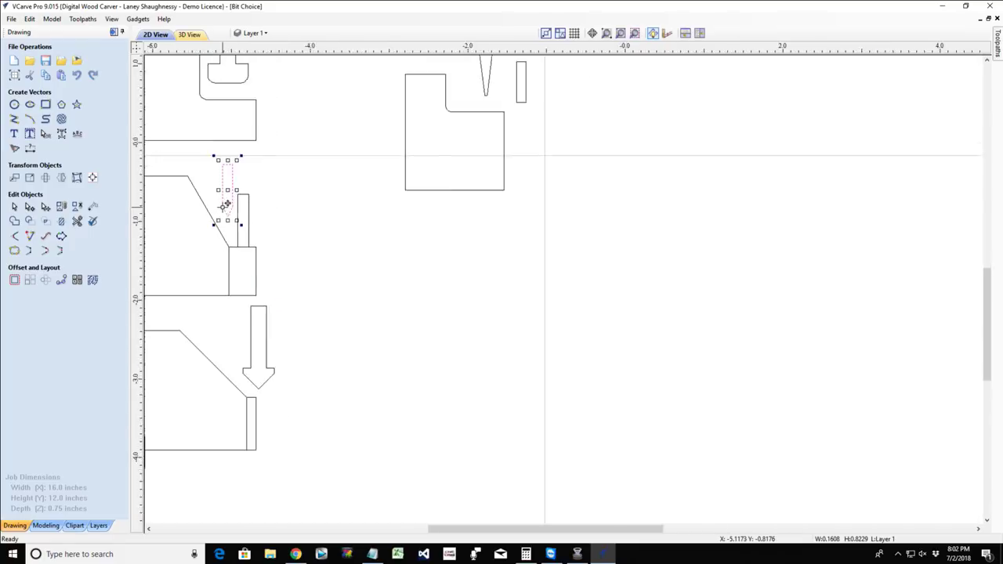
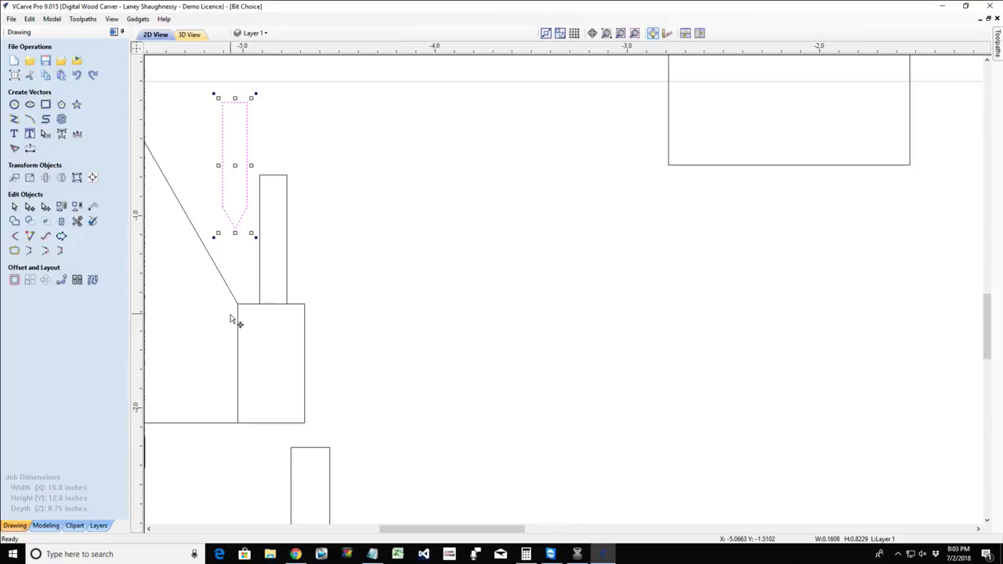
# Select the rectangle's vertical edge and the slanted line beneath the cut, then clear the selection.
pyautogui.scroll(10, 245, 312)
pyautogui.scroll(-2, 245, 312)
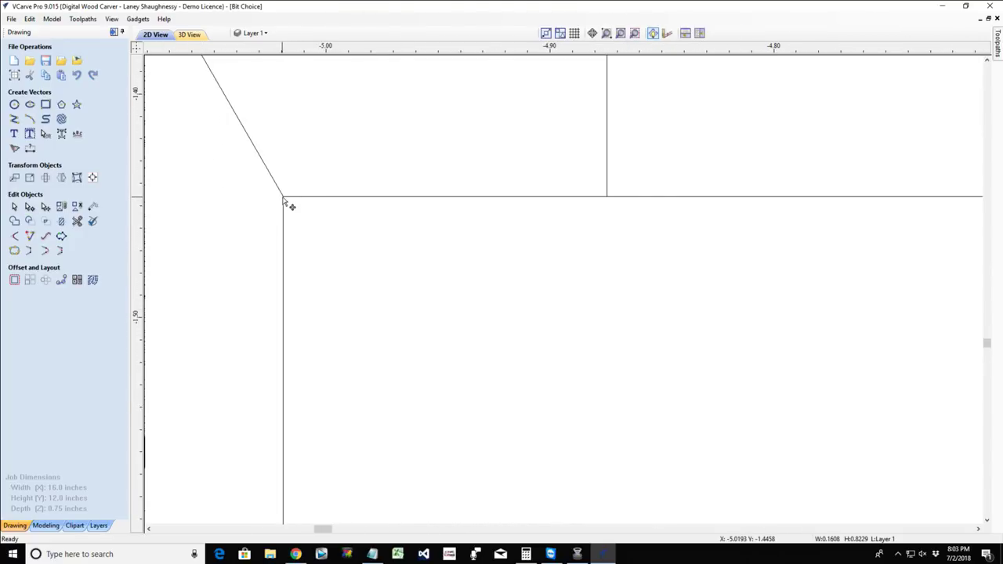
pyautogui.click(283, 205)
pyautogui.click(334, 202)
pyautogui.click(330, 198)
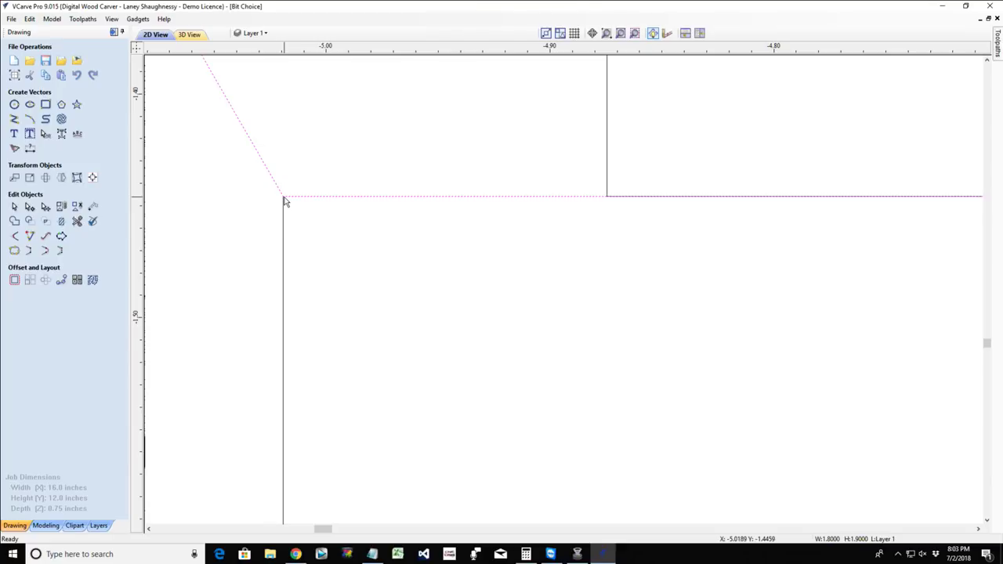
pyautogui.press('Escape')
# Draw a short horizontal line across the small rectangle just below its top edge.
pyautogui.click(14, 119)
pyautogui.click(283, 263)
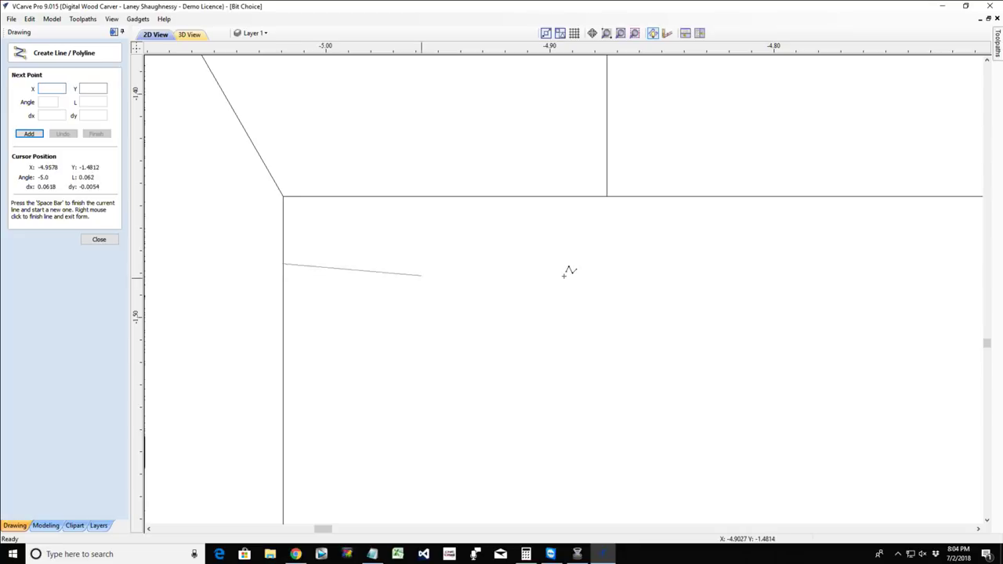
pyautogui.click(658, 264)
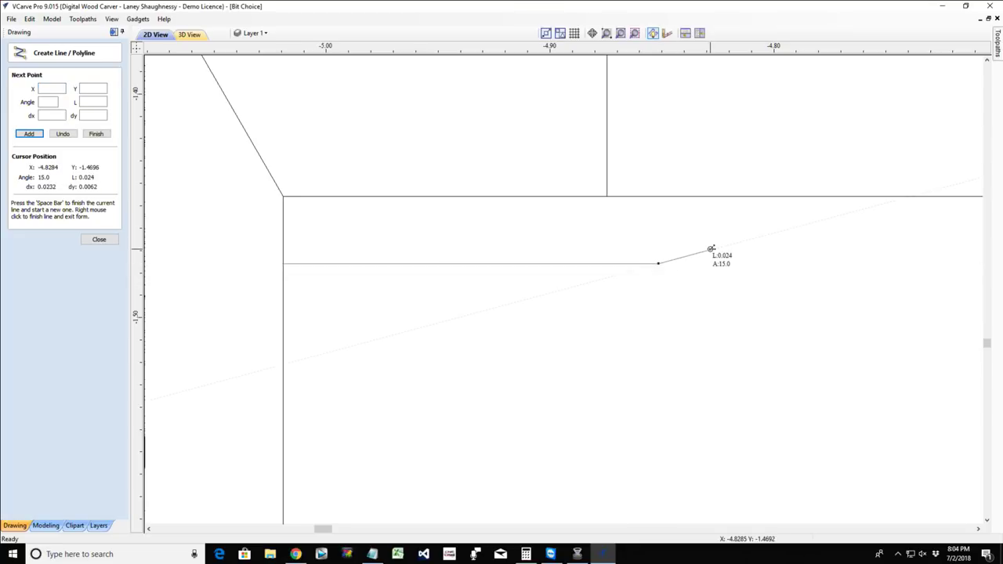
pyautogui.press('space')
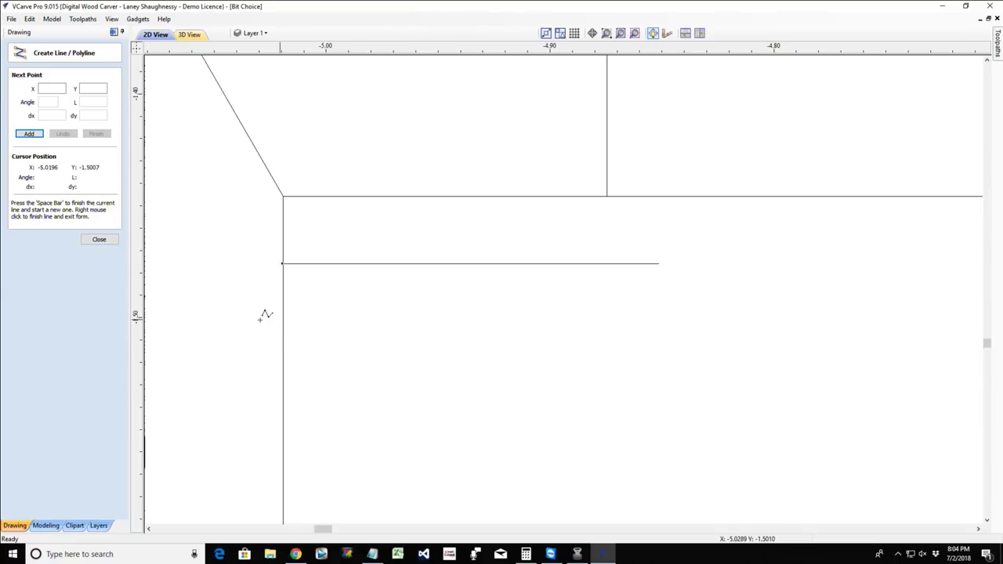
pyautogui.scroll(-3, 329, 333)
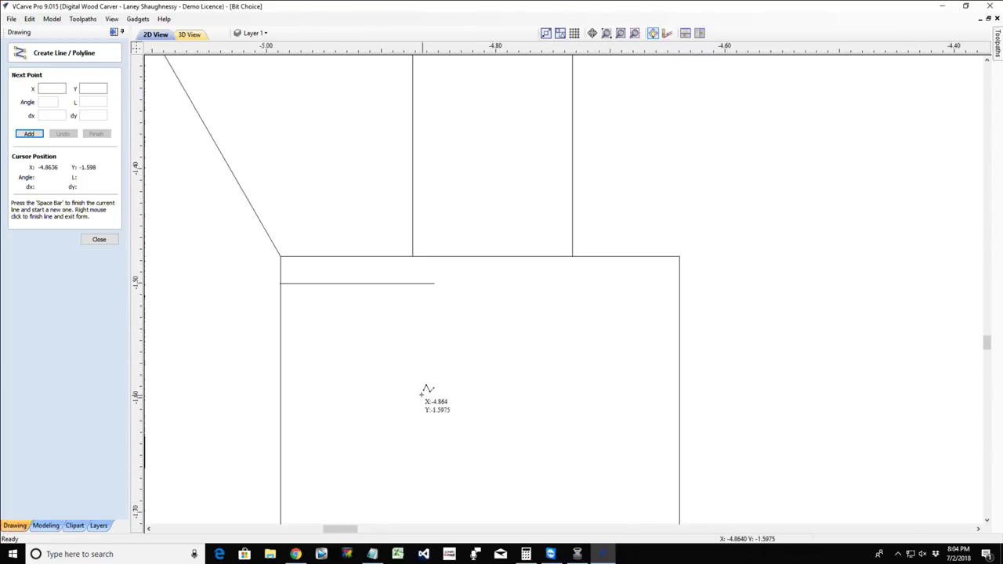
pyautogui.scroll(1, 421, 392)
pyautogui.scroll(-2, 410, 374)
pyautogui.scroll(-5, 360, 335)
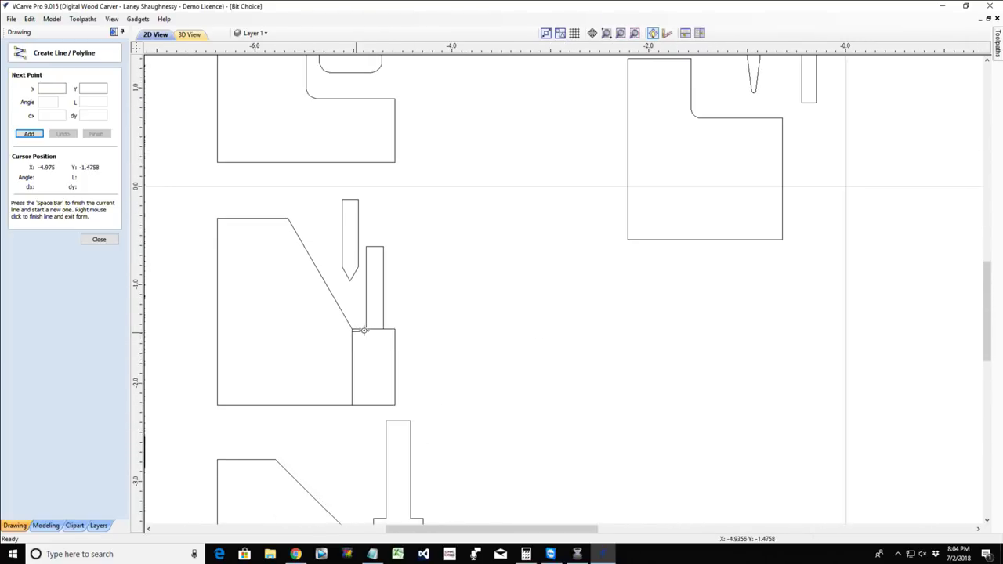
# Draw a 3.2 × 0.625 inch rectangle and move the V-bit shape onto its top edge.
pyautogui.click(109, 242)
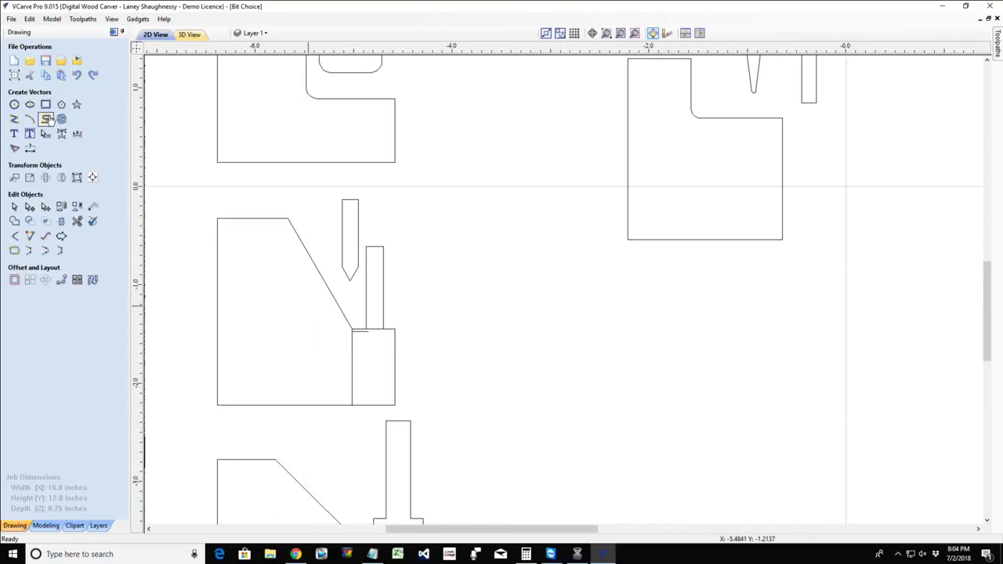
pyautogui.click(44, 103)
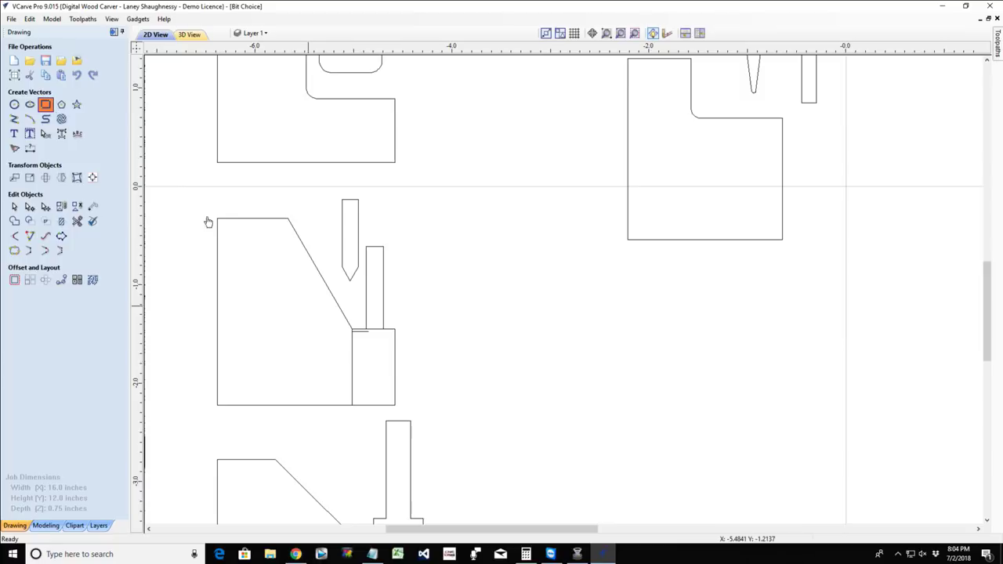
pyautogui.click(782, 405)
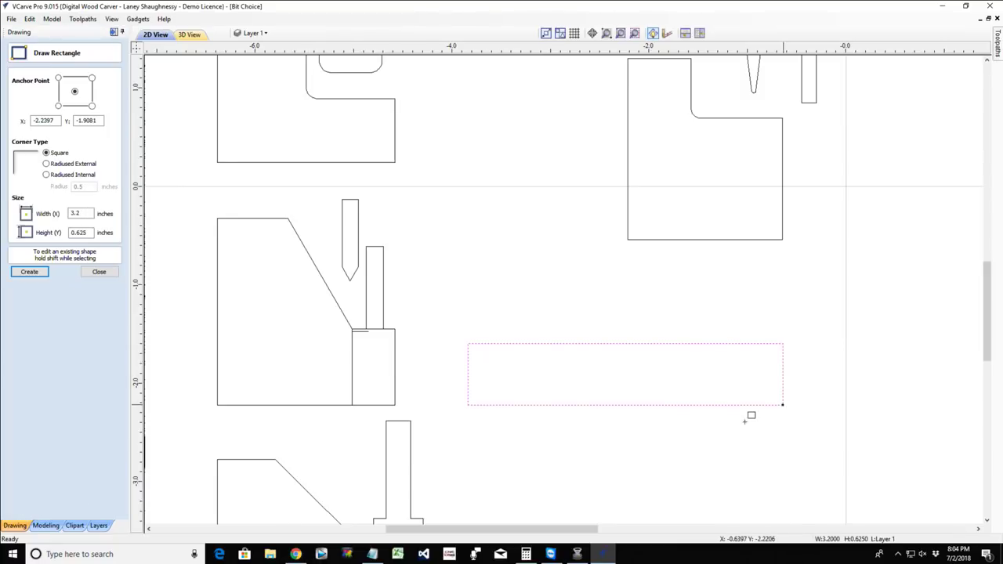
pyautogui.click(99, 271)
pyautogui.click(342, 251)
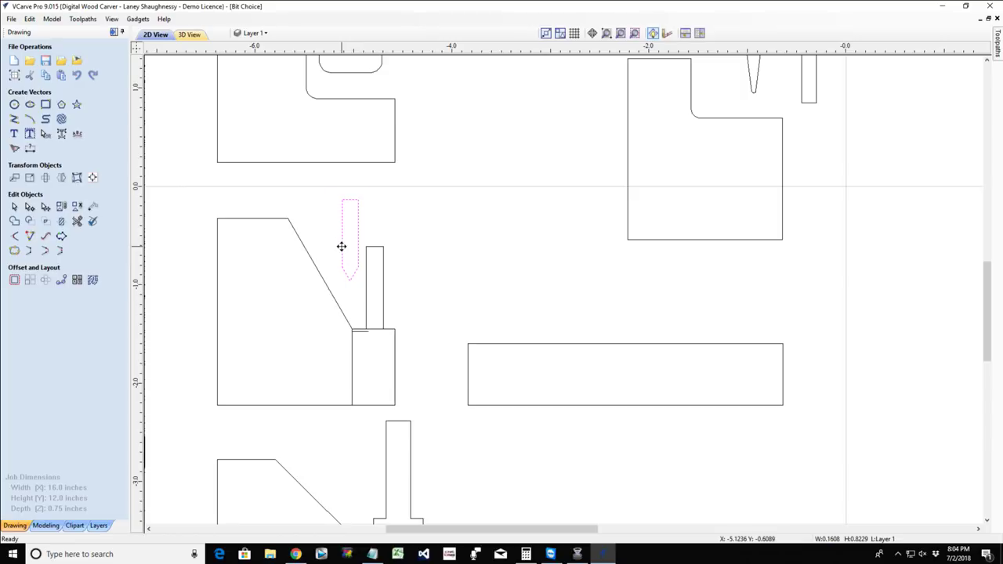
pyautogui.moveTo(350, 278); pyautogui.dragTo(569, 349)
# Draw a thin 0.2575 × 0.015 inch strip on the top edge and rest the V tip on it.
pyautogui.scroll(10, 571, 354)
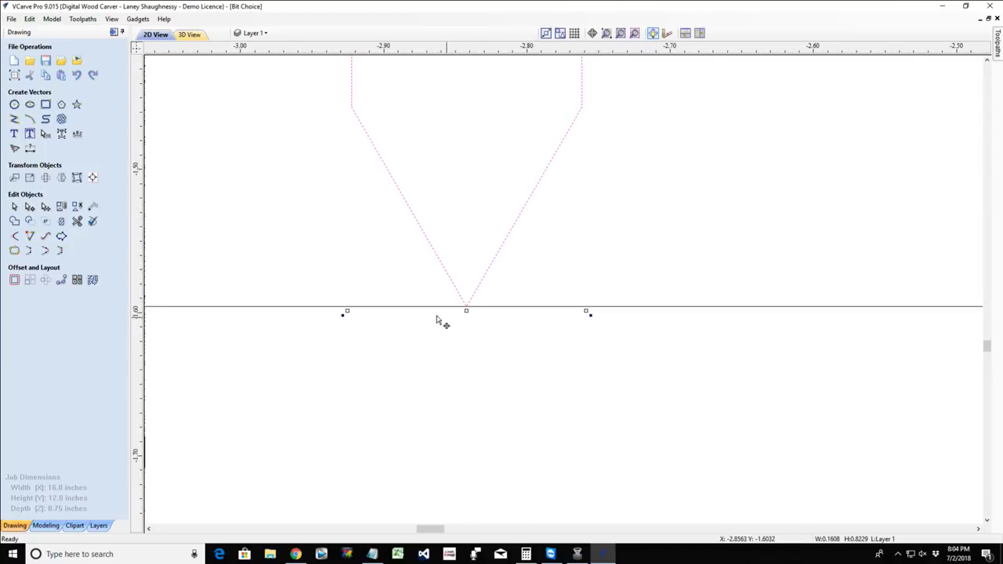
pyautogui.click(46, 104)
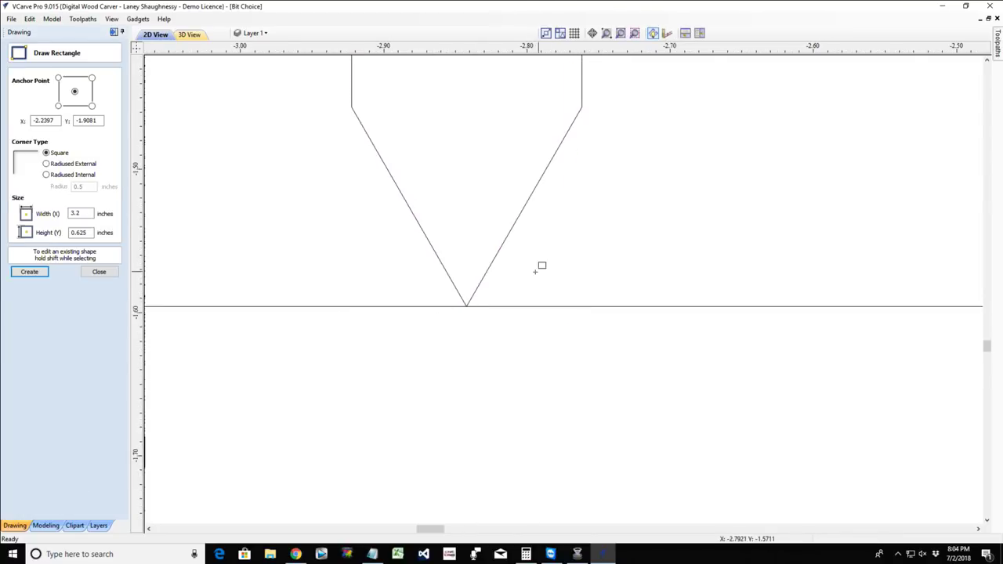
pyautogui.moveTo(521, 291)
pyautogui.mouseDown()
pyautogui.moveTo(708, 305)
pyautogui.moveTo(891, 290)
pyautogui.moveTo(889, 300)
pyautogui.mouseUp()
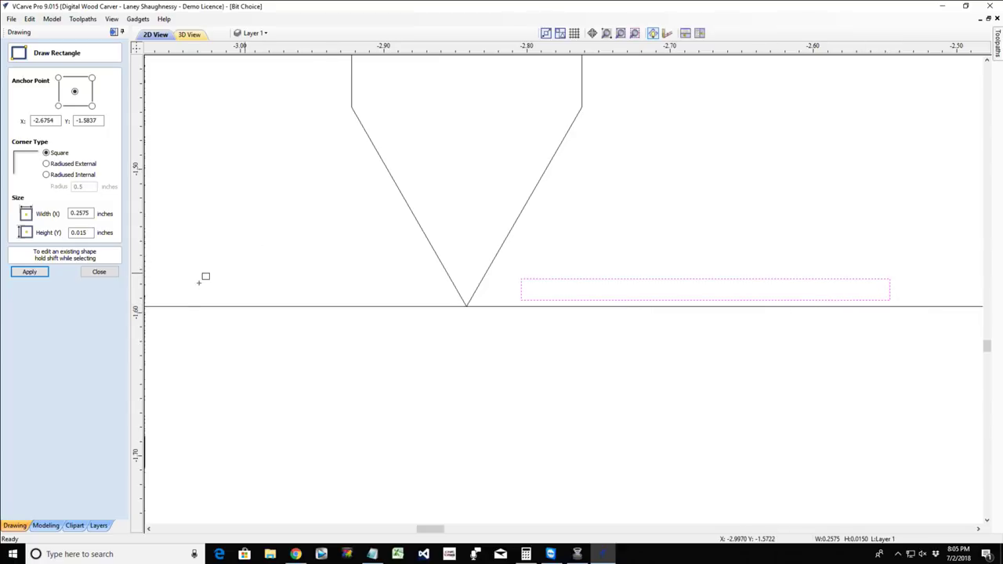
pyautogui.click(98, 271)
pyautogui.click(604, 300)
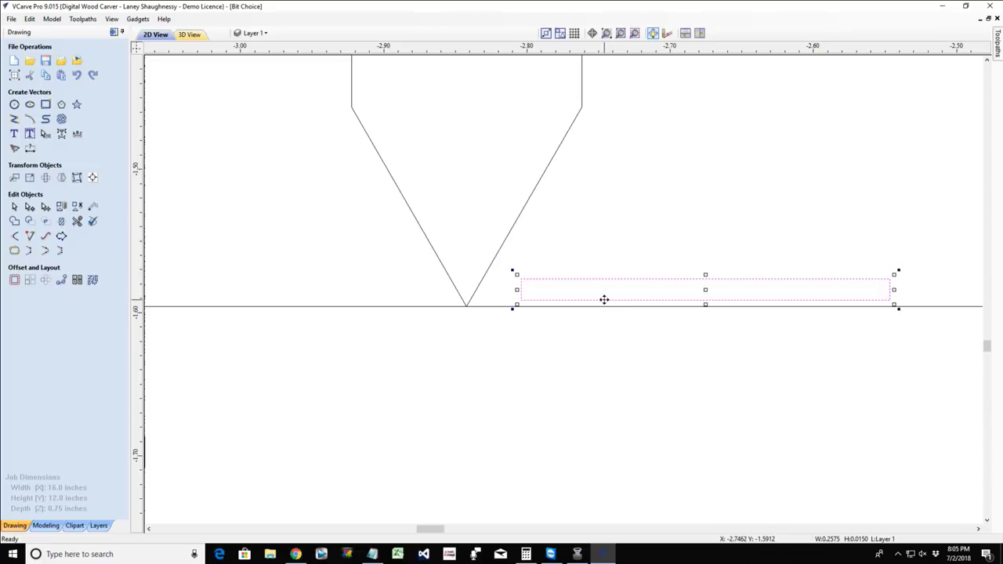
pyautogui.moveTo(604, 300); pyautogui.dragTo(605, 305)
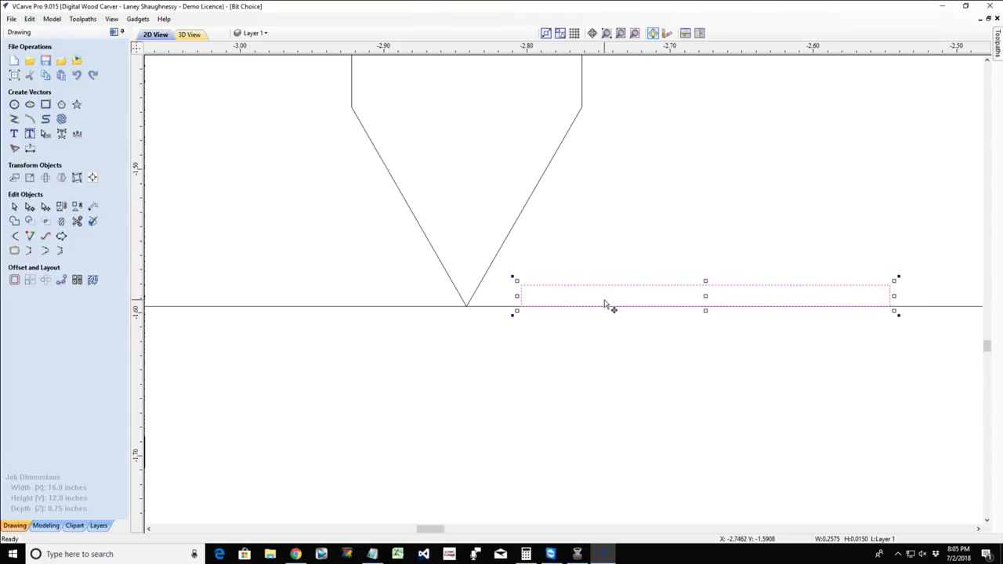
pyautogui.click(471, 305)
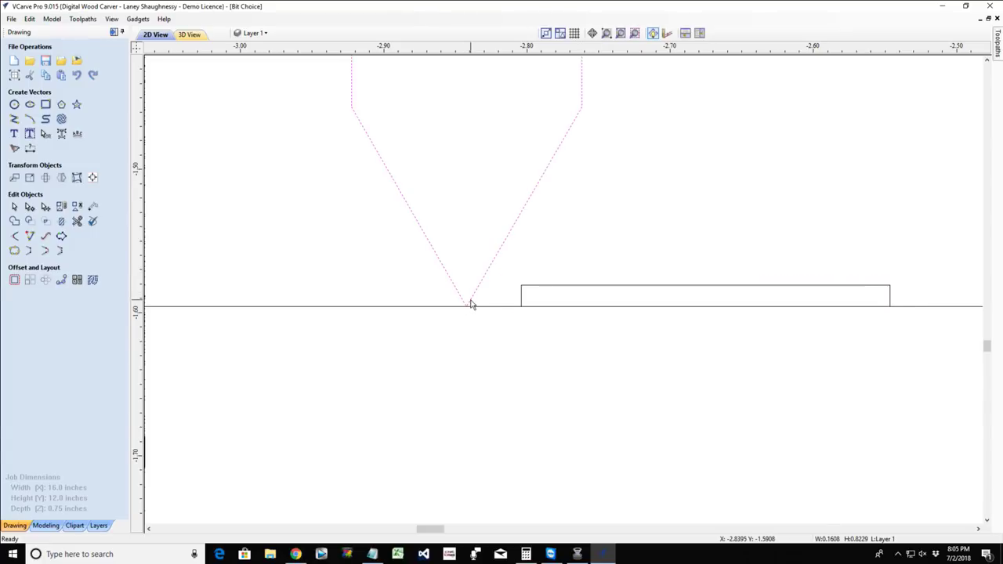
pyautogui.moveTo(470, 299); pyautogui.dragTo(591, 283)
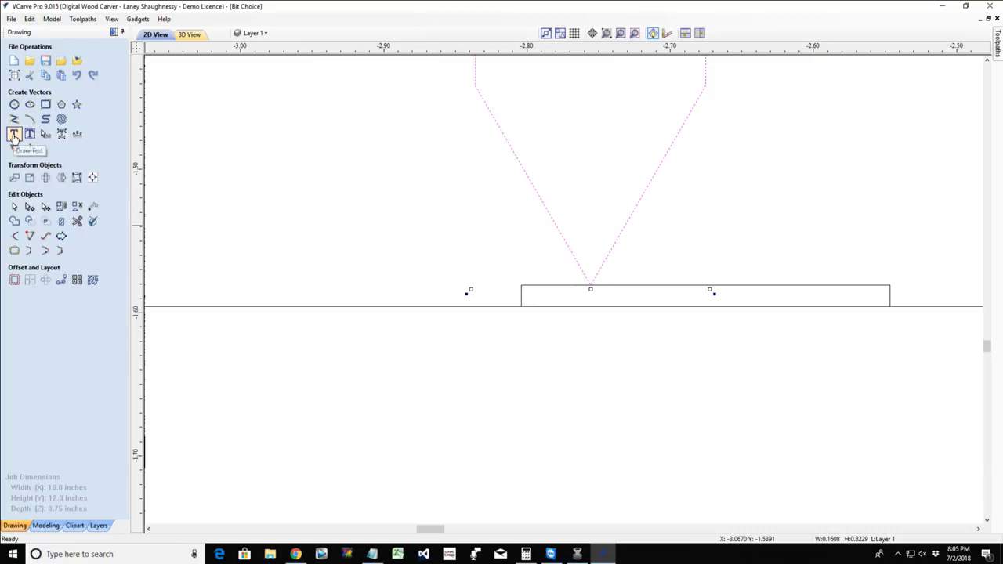
# Place a '.01' text label beside the V-bit tip at 0.0625 inch text height.
pyautogui.click(14, 136)
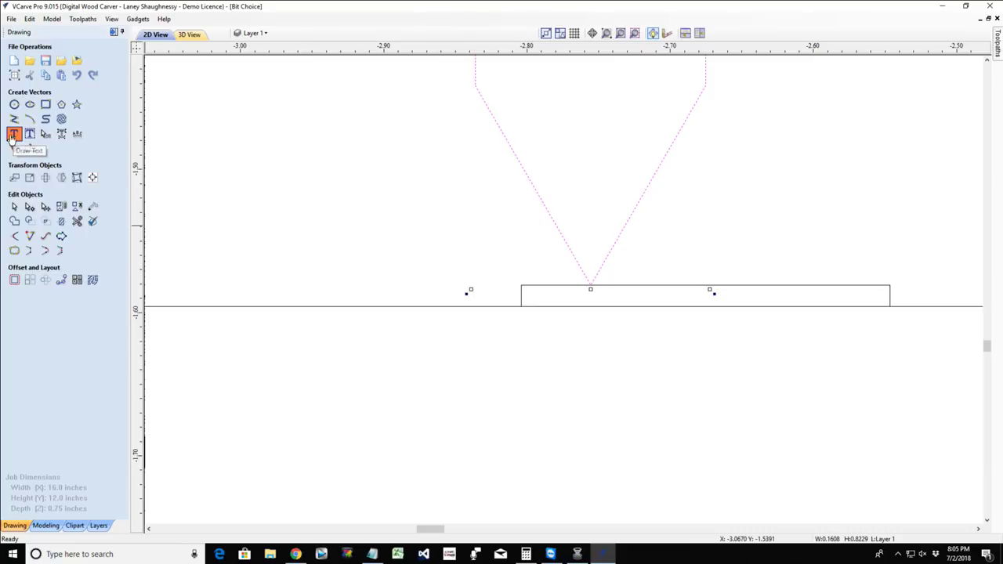
pyautogui.click(13, 137)
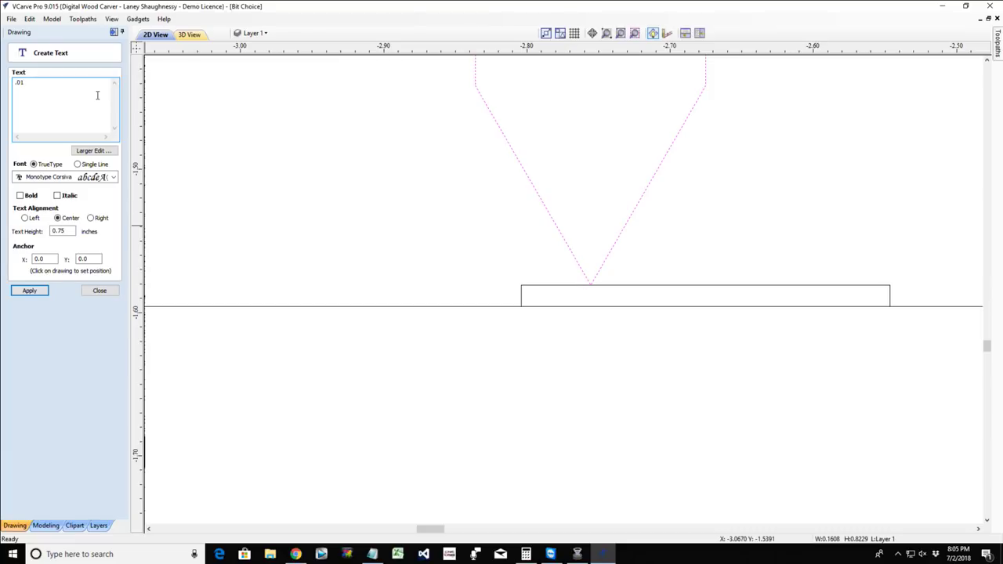
pyautogui.click(461, 268)
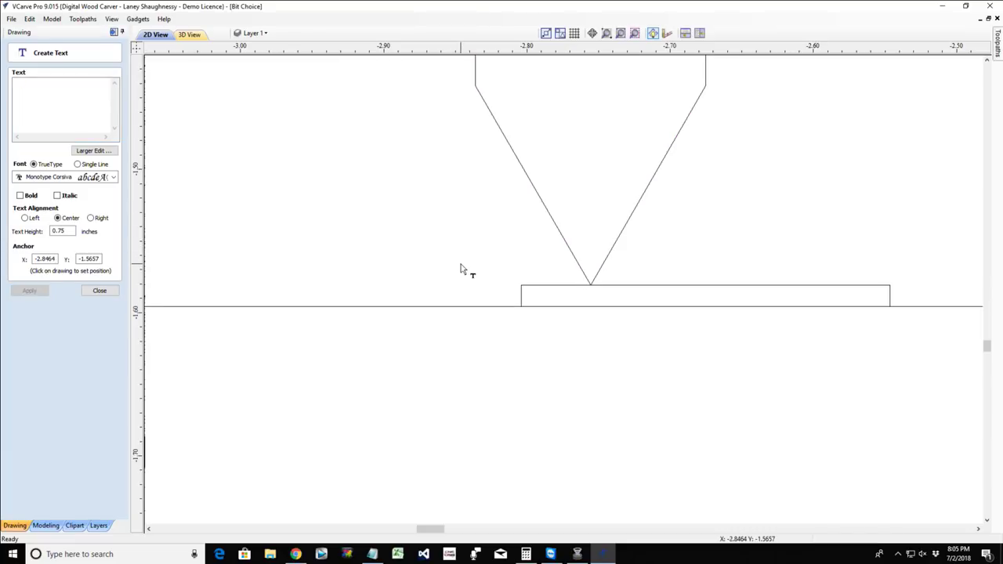
pyautogui.click(58, 93)
pyautogui.write('.01')
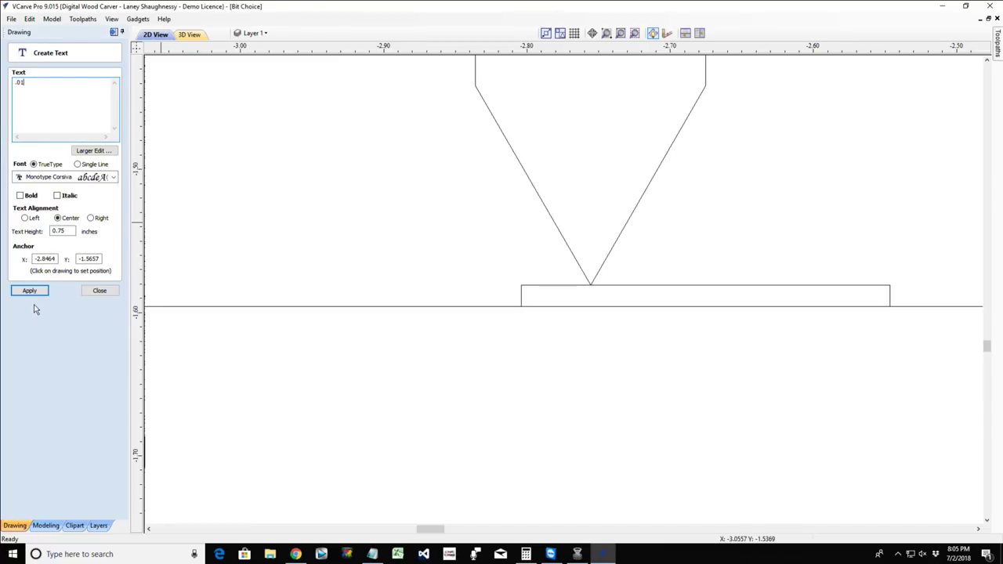
pyautogui.click(29, 290)
pyautogui.moveTo(72, 231); pyautogui.dragTo(25, 239)
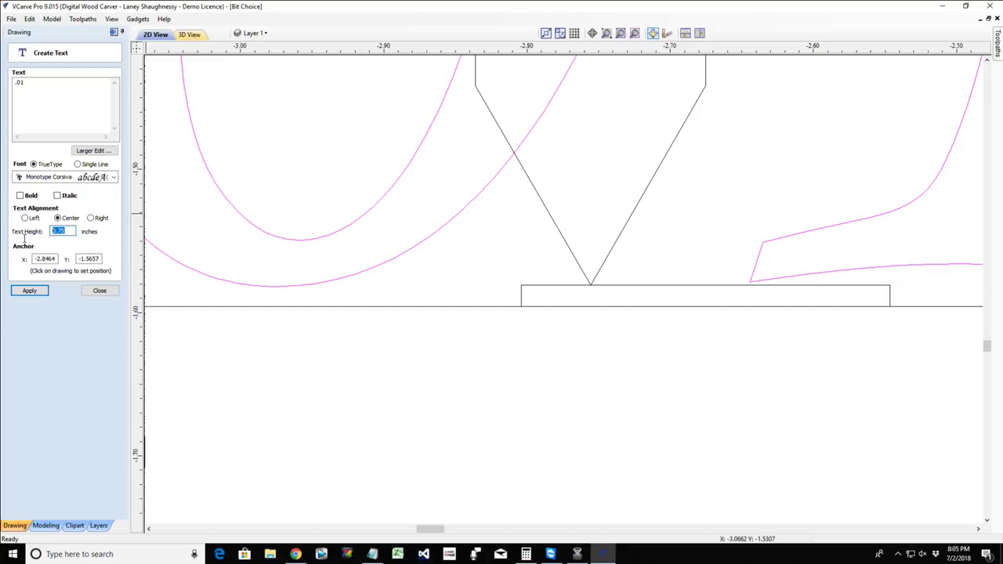
pyautogui.write('.')
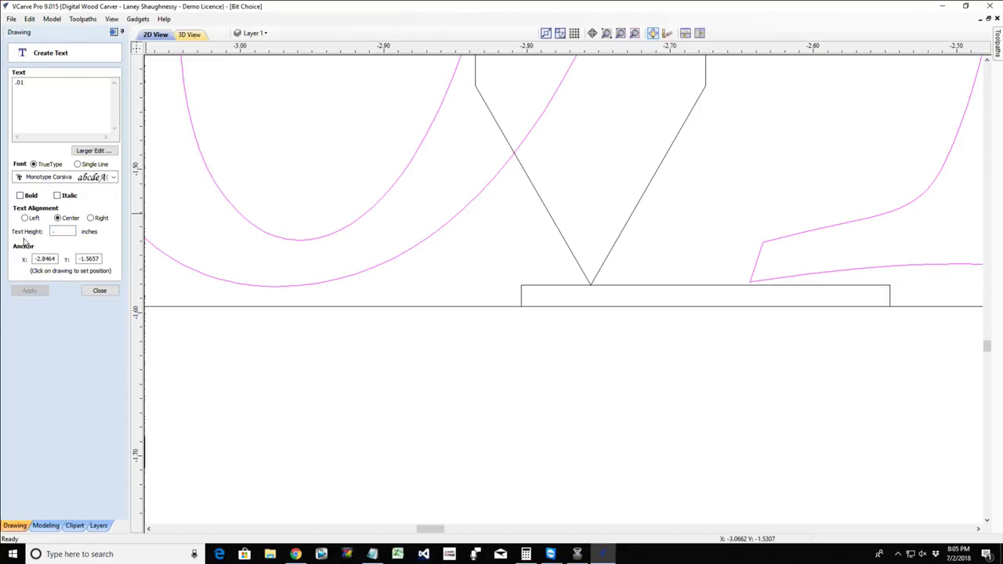
pyautogui.write('0625')
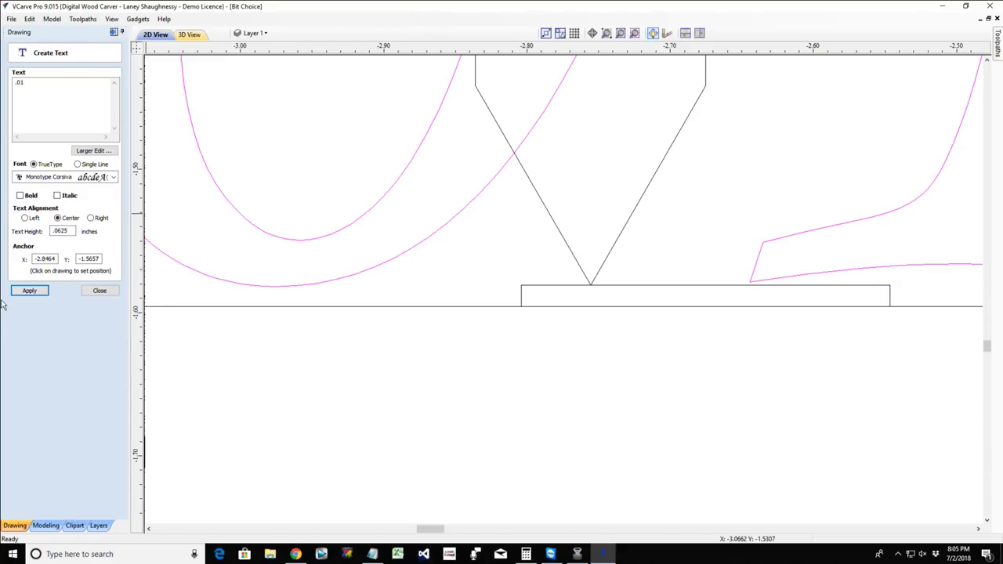
pyautogui.click(29, 290)
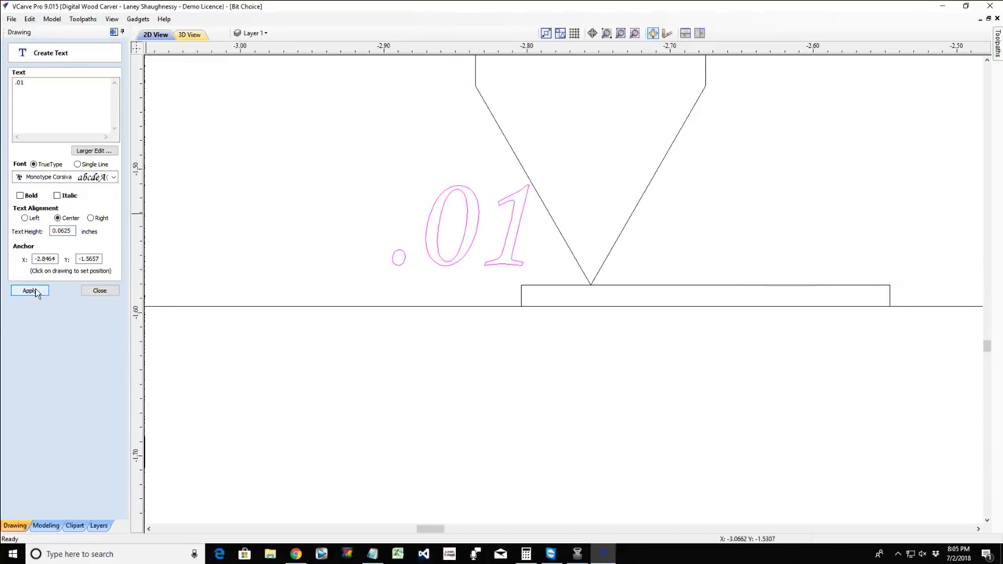
pyautogui.click(97, 291)
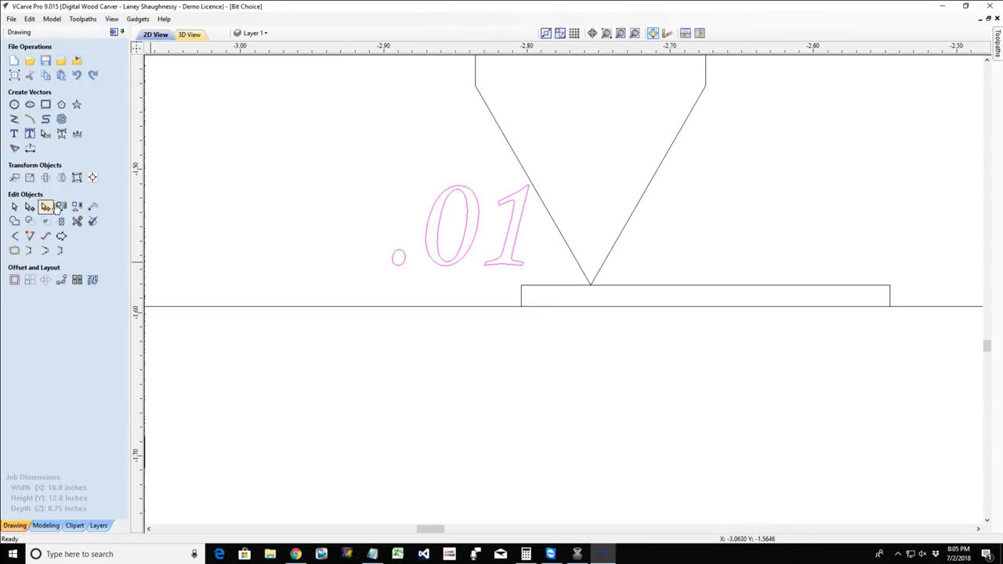
pyautogui.click(29, 135)
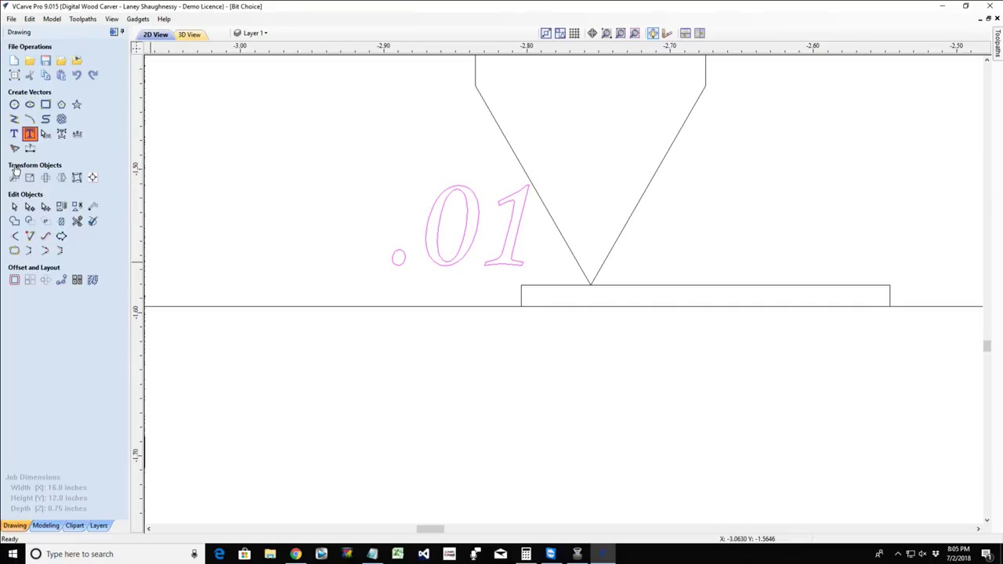
pyautogui.click(99, 290)
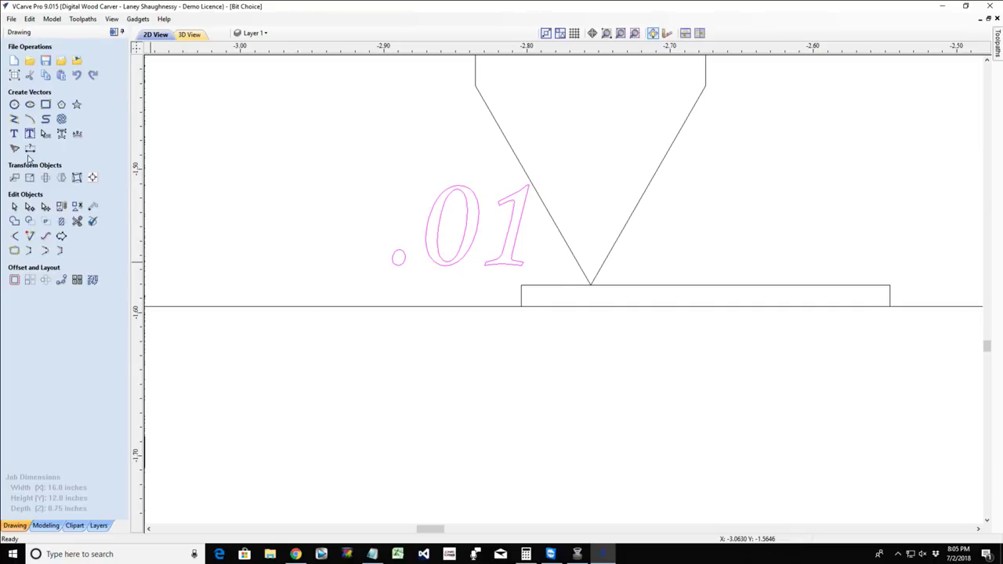
# Draw a slanted line from the baseline up to the thin rectangle's left corner.
pyautogui.click(15, 122)
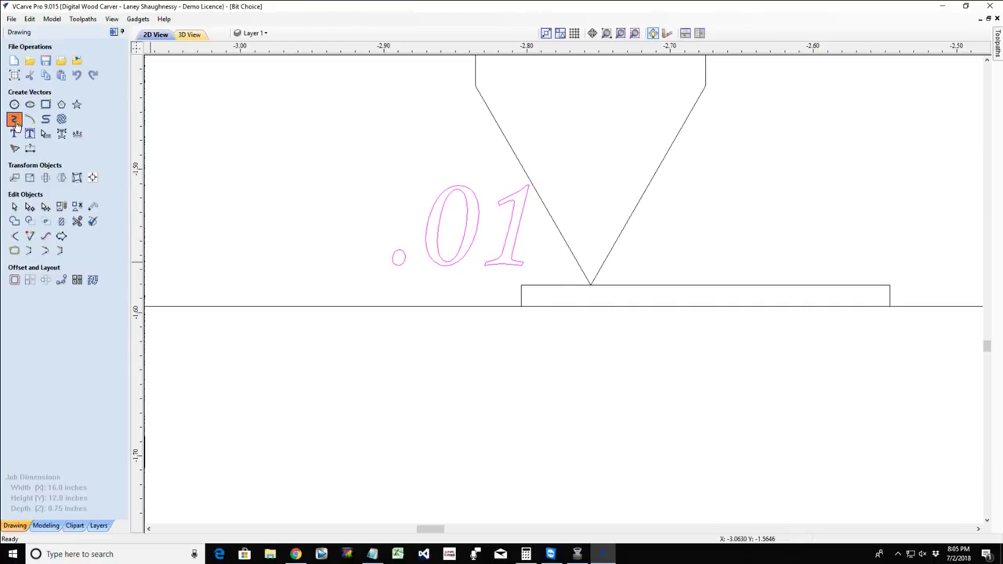
pyautogui.click(475, 306)
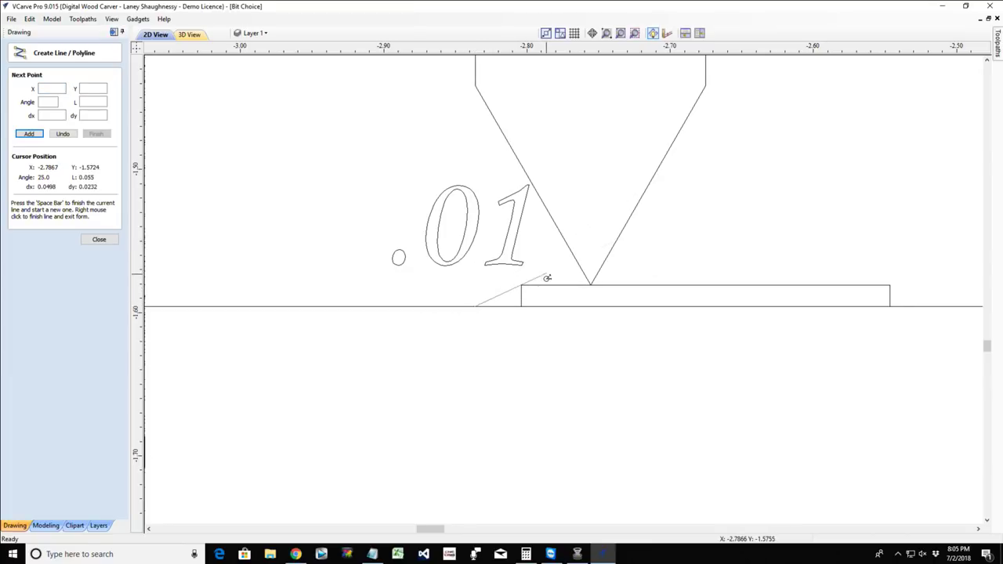
pyautogui.click(517, 293)
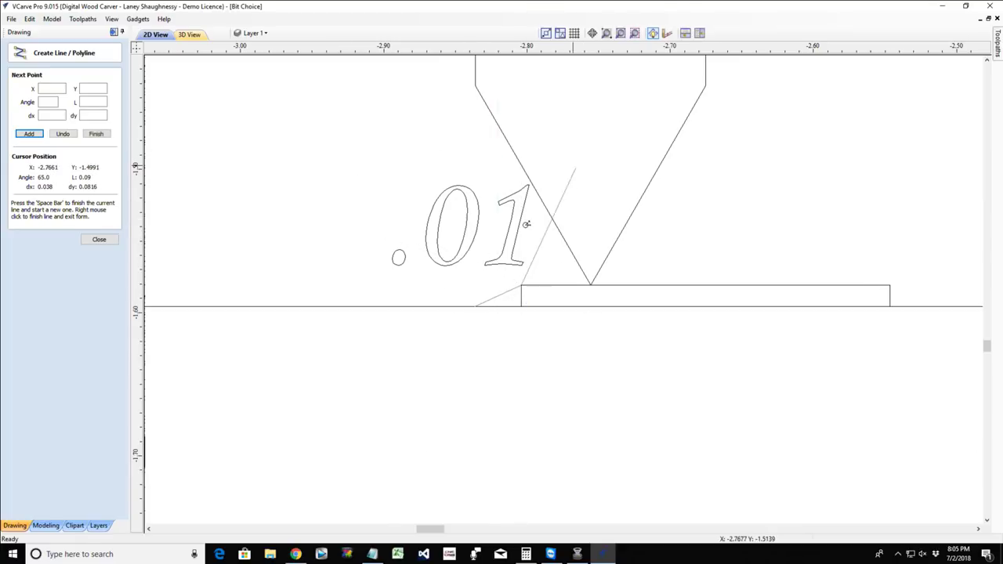
pyautogui.click(98, 239)
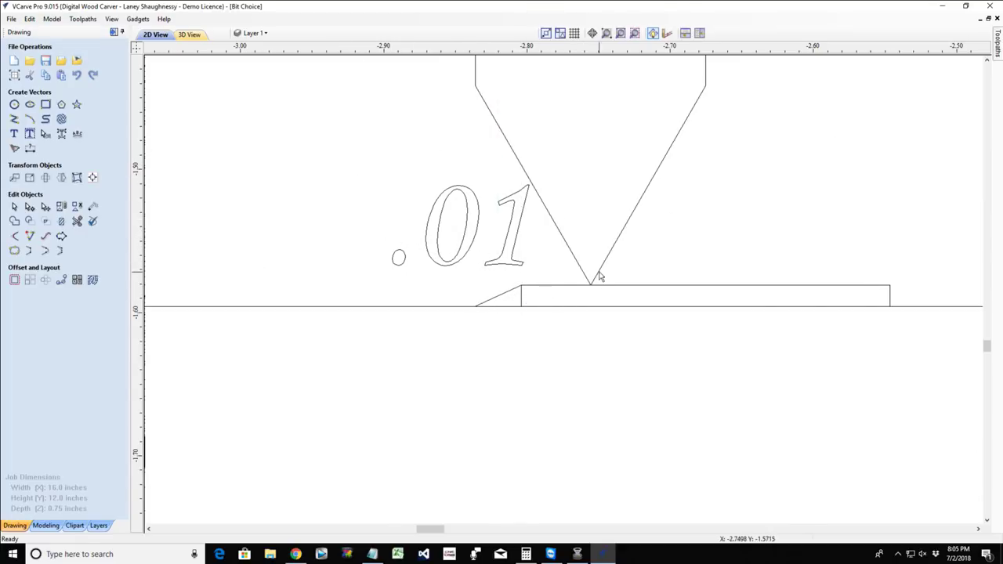
# Select the thin rectangle and the slanted line together.
pyautogui.click(583, 272)
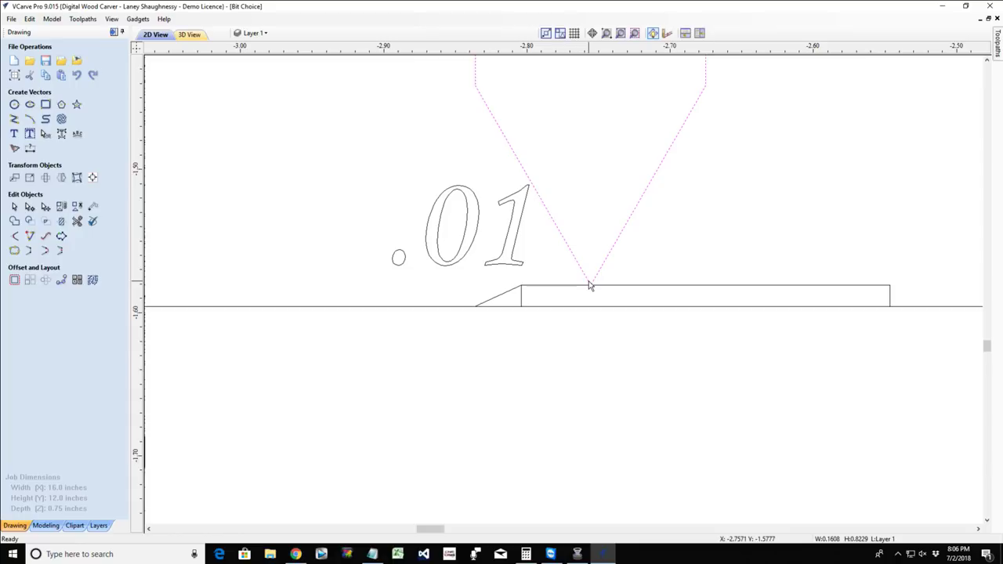
pyautogui.click(559, 286)
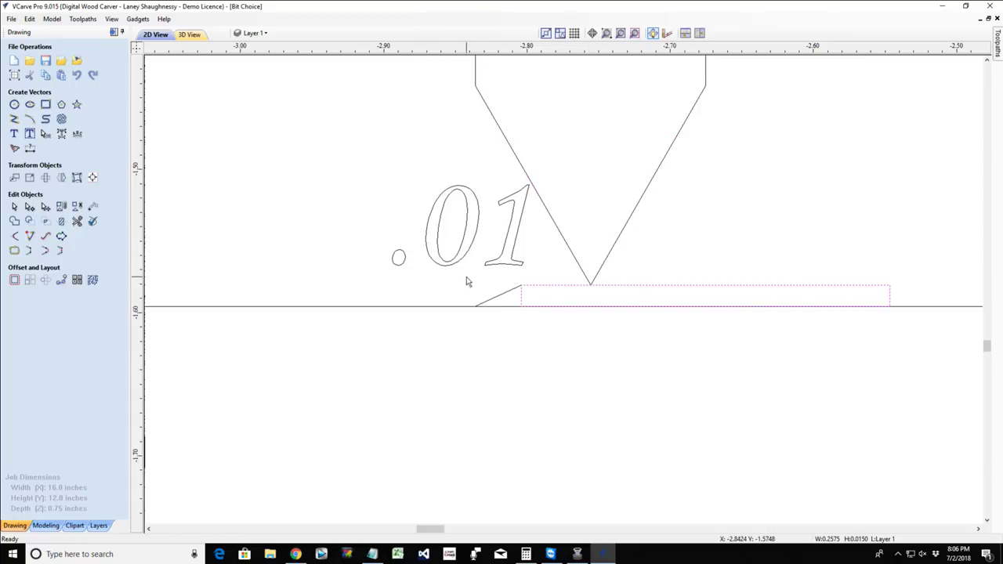
pyautogui.keyDown('shift'); pyautogui.click(498, 296); pyautogui.keyUp('shift')
# Delete the thin strip, slanted line and .01 label, pulling the V tip down to the baseline.
pyautogui.press('Delete')
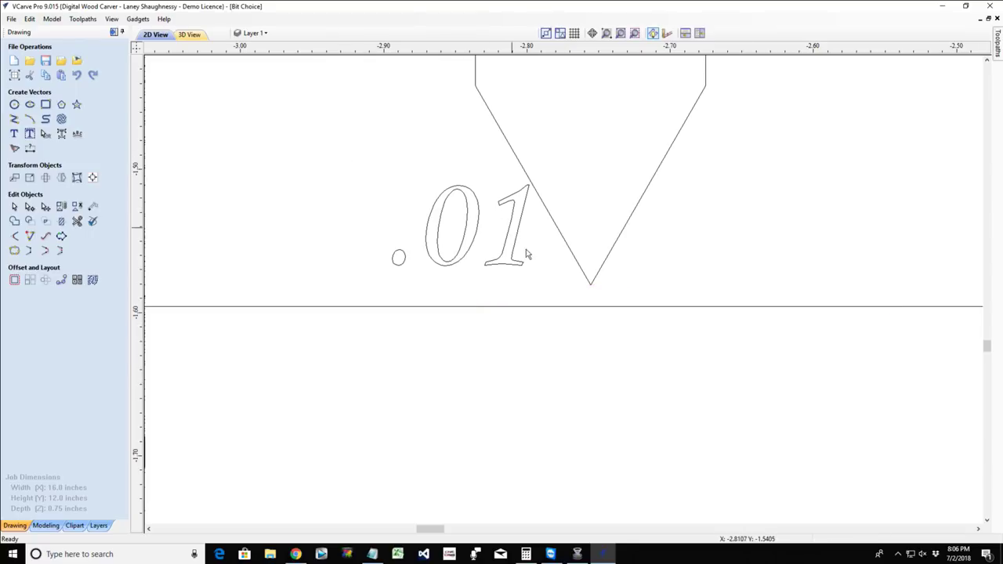
pyautogui.click(568, 246)
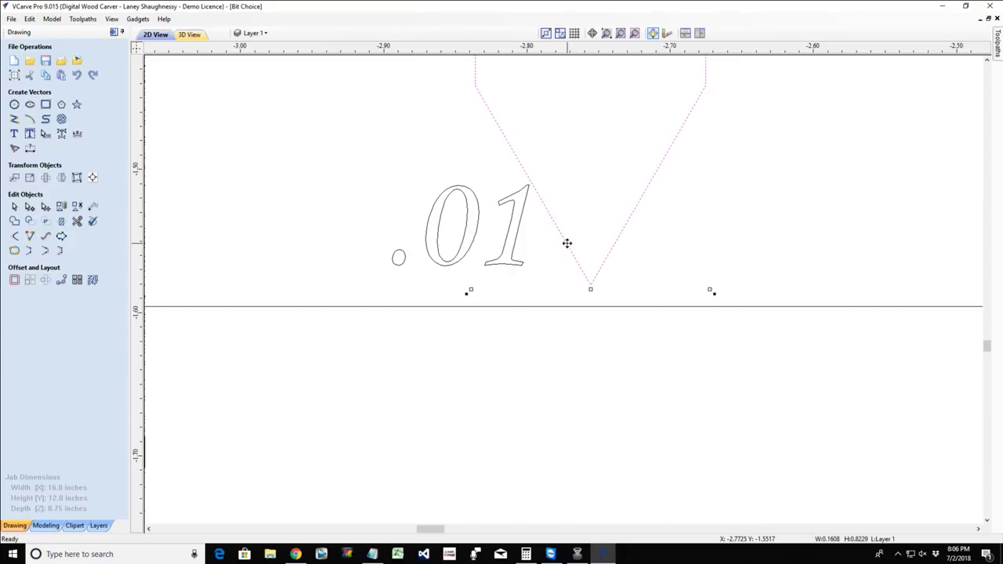
pyautogui.moveTo(591, 285); pyautogui.dragTo(595, 349)
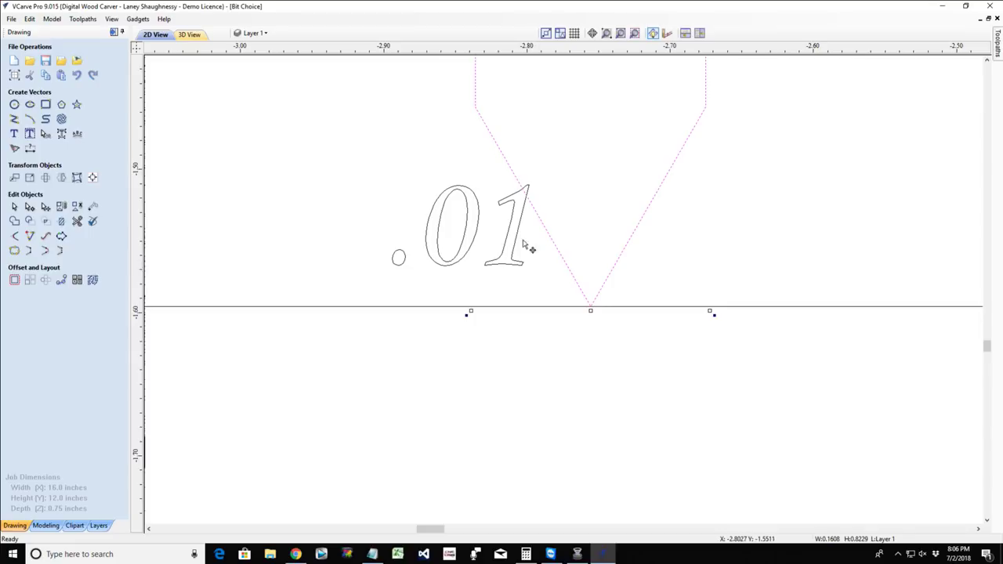
pyautogui.moveTo(313, 145); pyautogui.dragTo(563, 304)
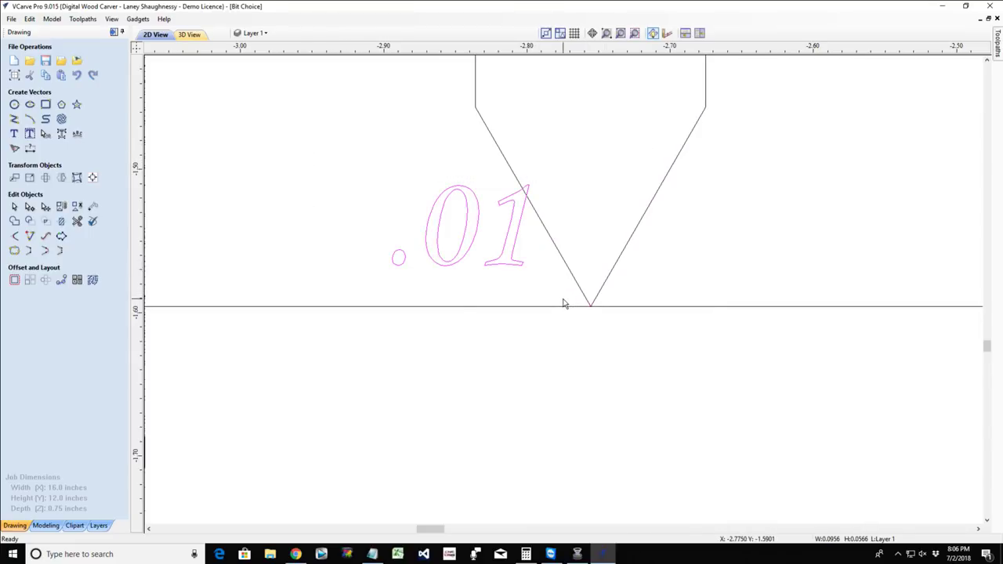
pyautogui.press('Delete')
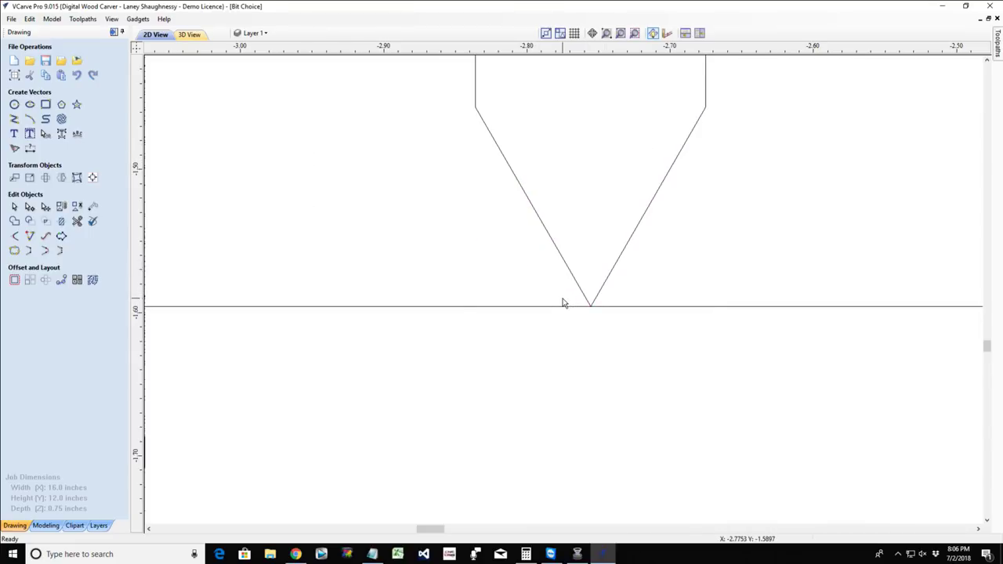
# Lift the V-bit outline so its tip sits above the baseline.
pyautogui.click(585, 295)
pyautogui.scroll(-4, 549, 268)
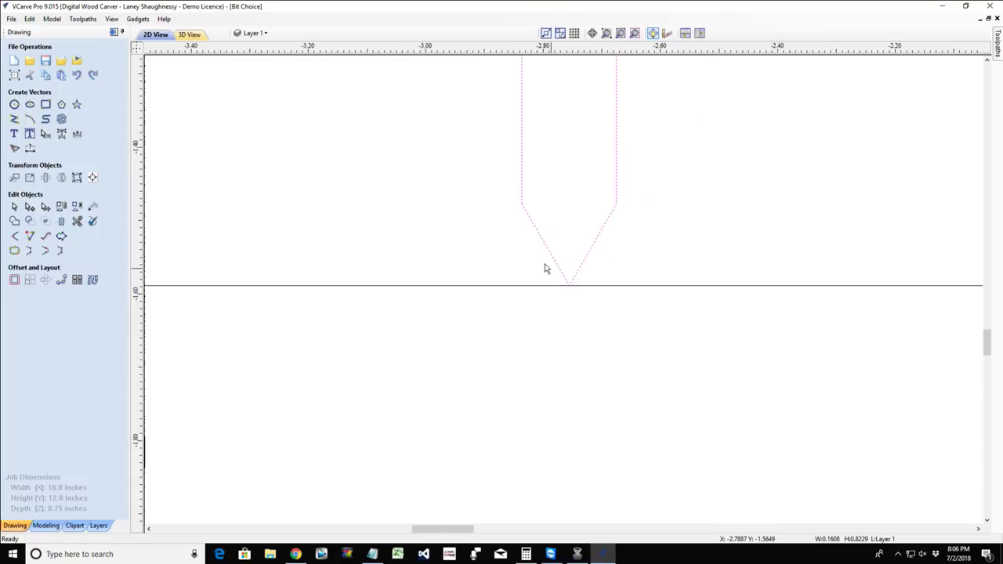
pyautogui.scroll(-2, 546, 269)
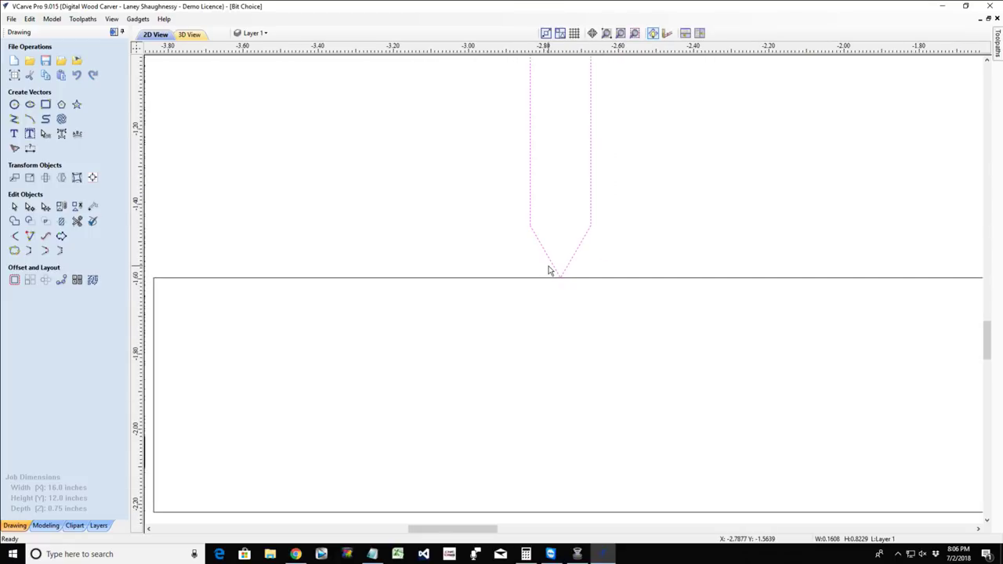
pyautogui.click(550, 261)
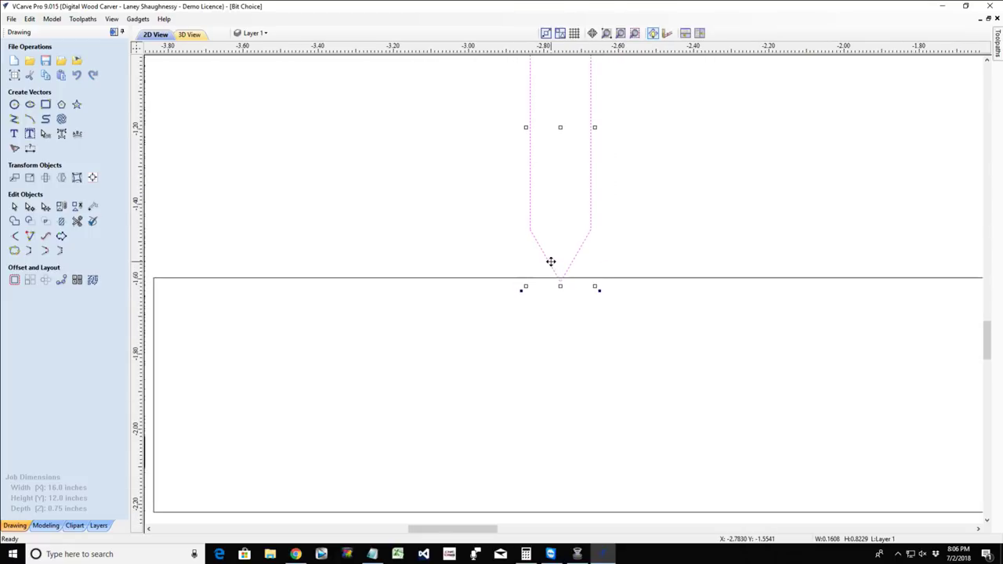
pyautogui.scroll(1, 586, 286)
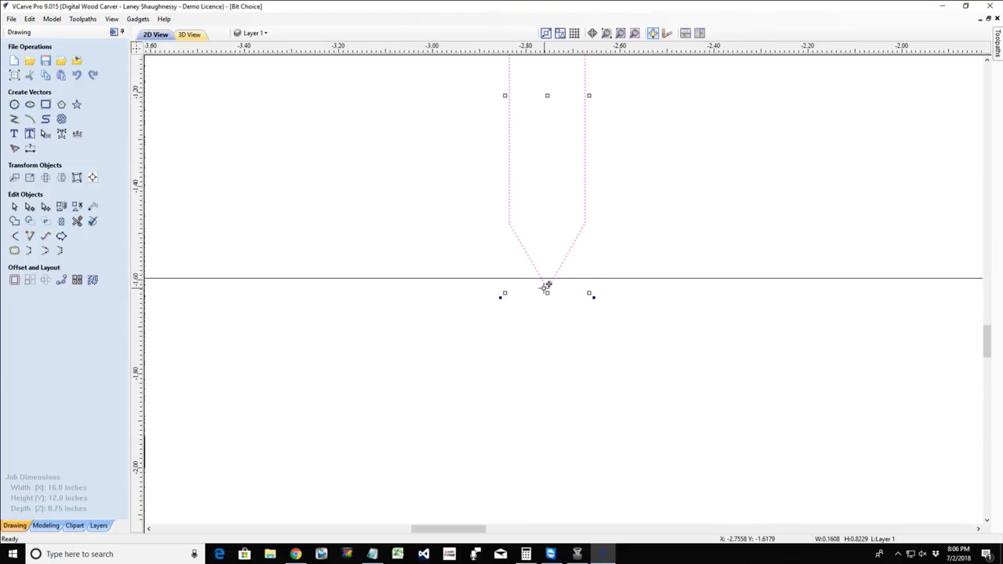
pyautogui.moveTo(548, 286); pyautogui.dragTo(574, 289)
pyautogui.scroll(3, 576, 291)
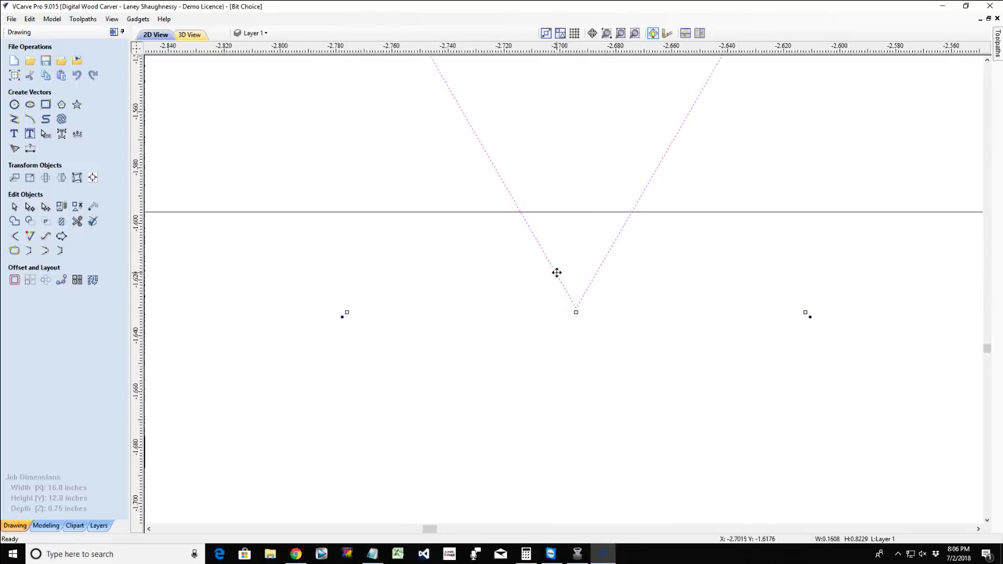
pyautogui.scroll(-3, 556, 271)
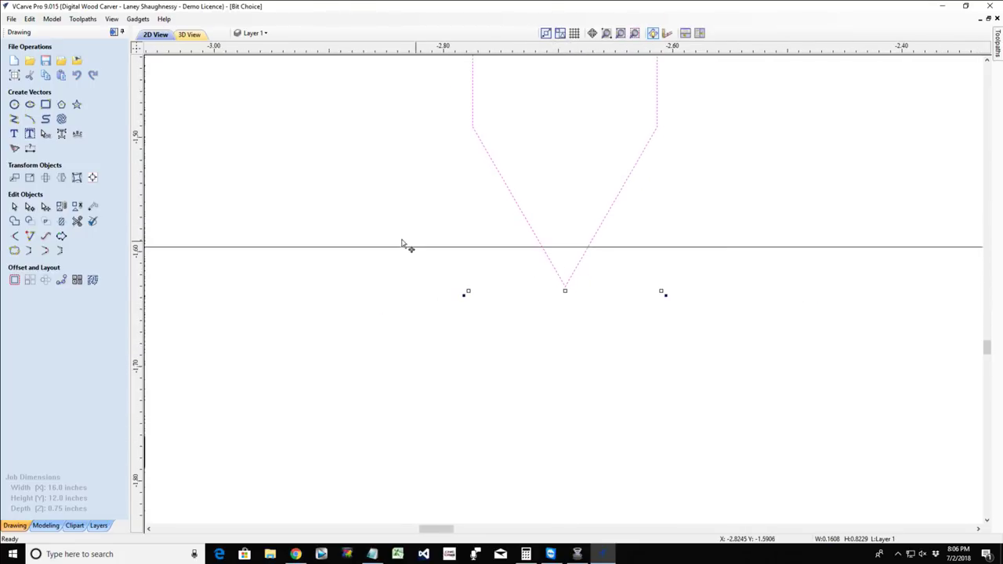
pyautogui.click(396, 248)
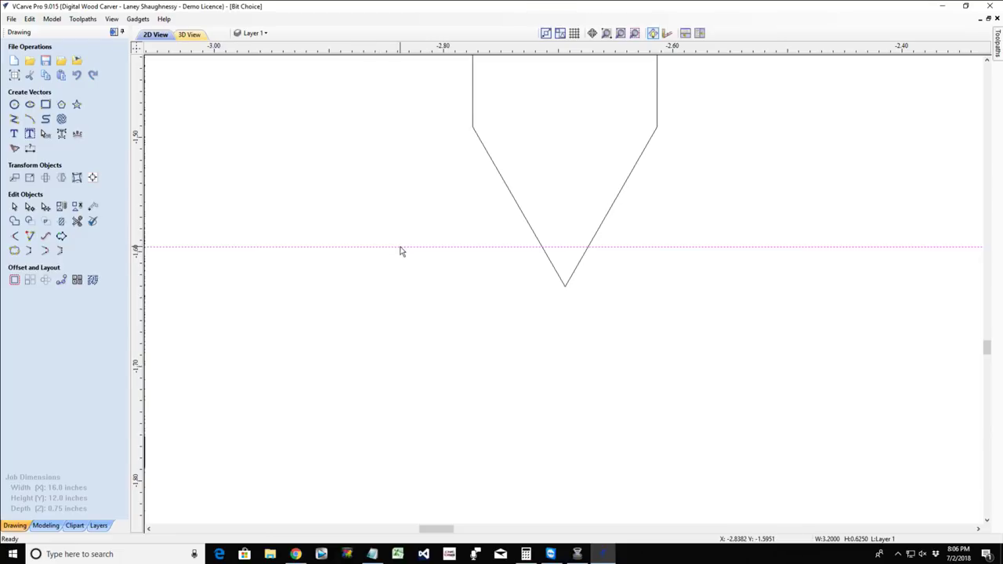
pyautogui.click(565, 288)
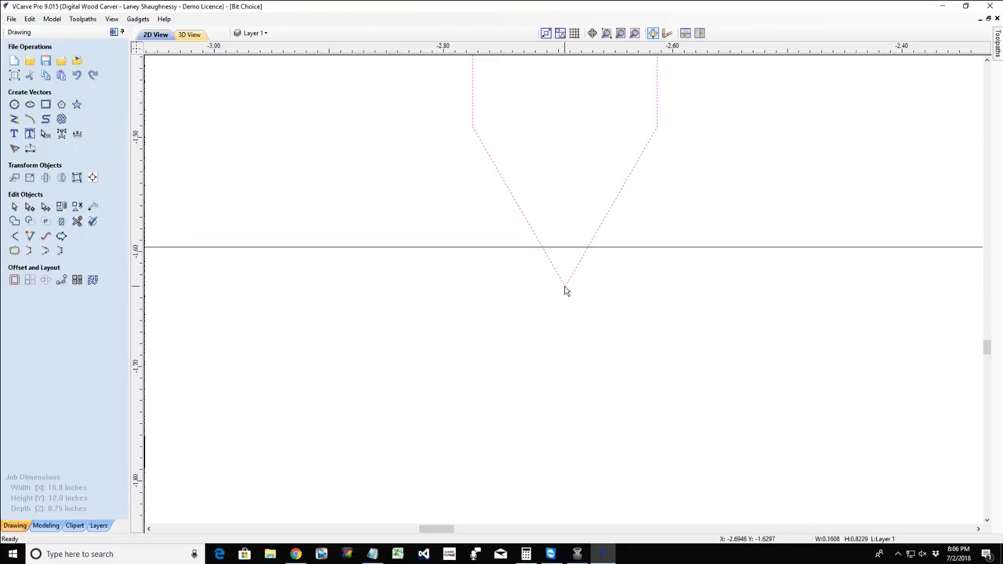
pyautogui.moveTo(564, 287); pyautogui.dragTo(566, 215)
pyautogui.click(14, 134)
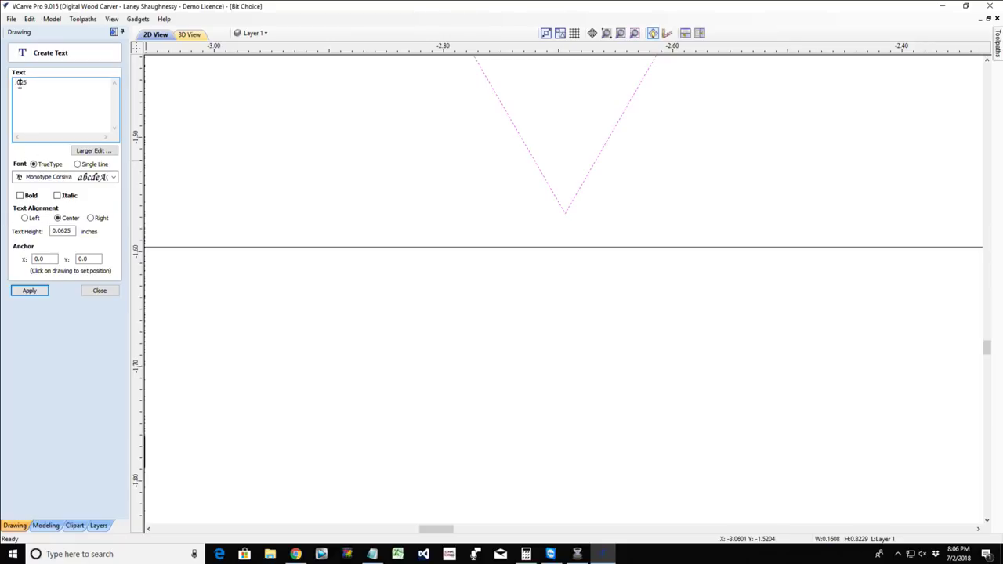
# Place a '.25' text label near the V-bit and move it up beside the V.
pyautogui.click(28, 291)
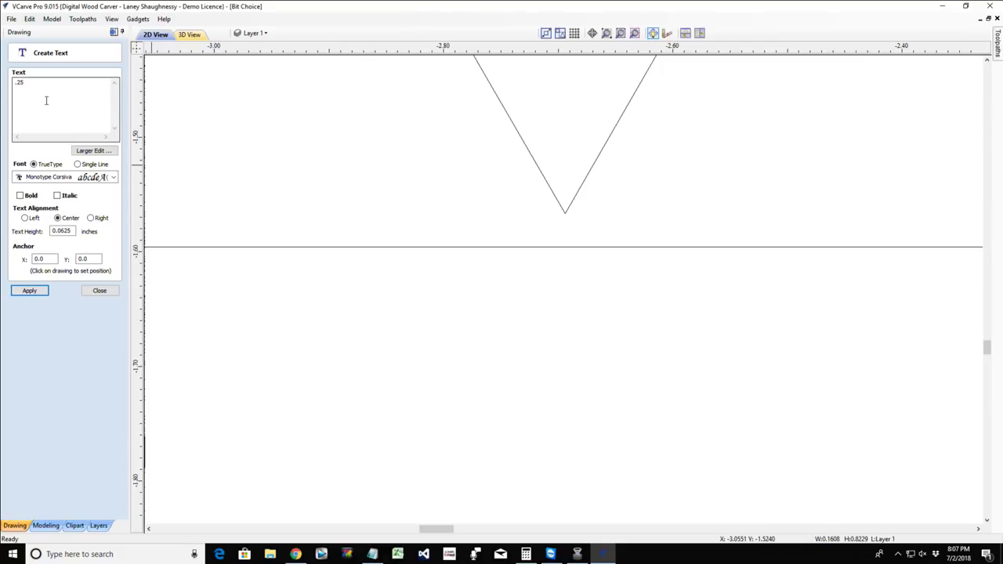
pyautogui.press('BackSpace')
pyautogui.press('BackSpace')
pyautogui.press('BackSpace')
pyautogui.click(450, 191)
pyautogui.scroll(-4, 452, 191)
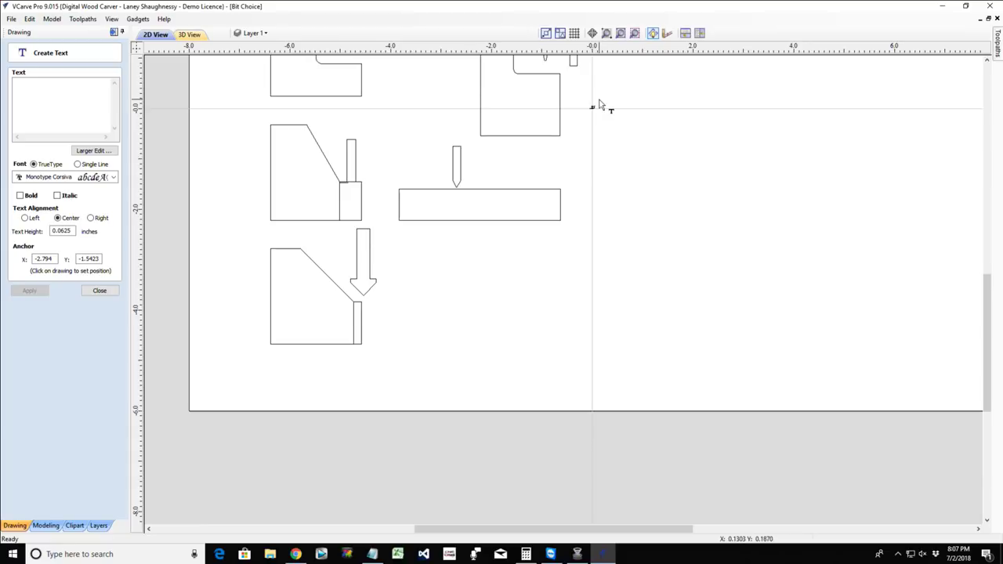
pyautogui.click(593, 111)
pyautogui.write('.25')
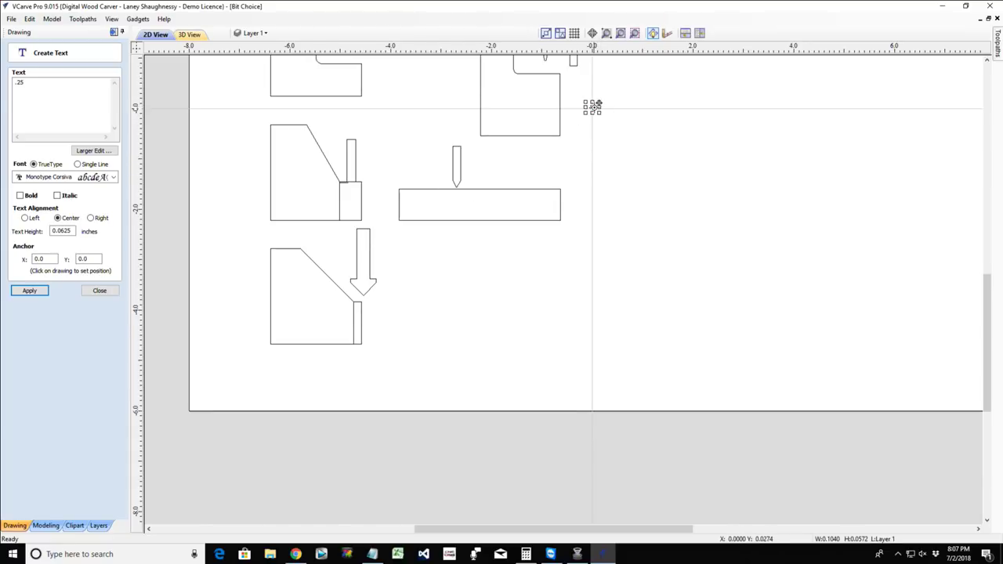
pyautogui.click(590, 106)
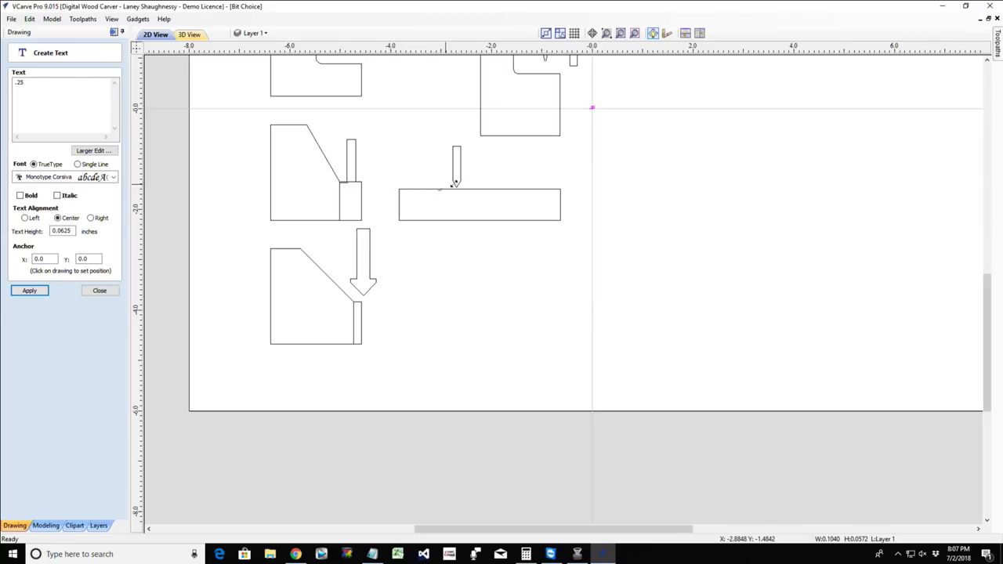
pyautogui.click(440, 189)
pyautogui.scroll(10, 451, 192)
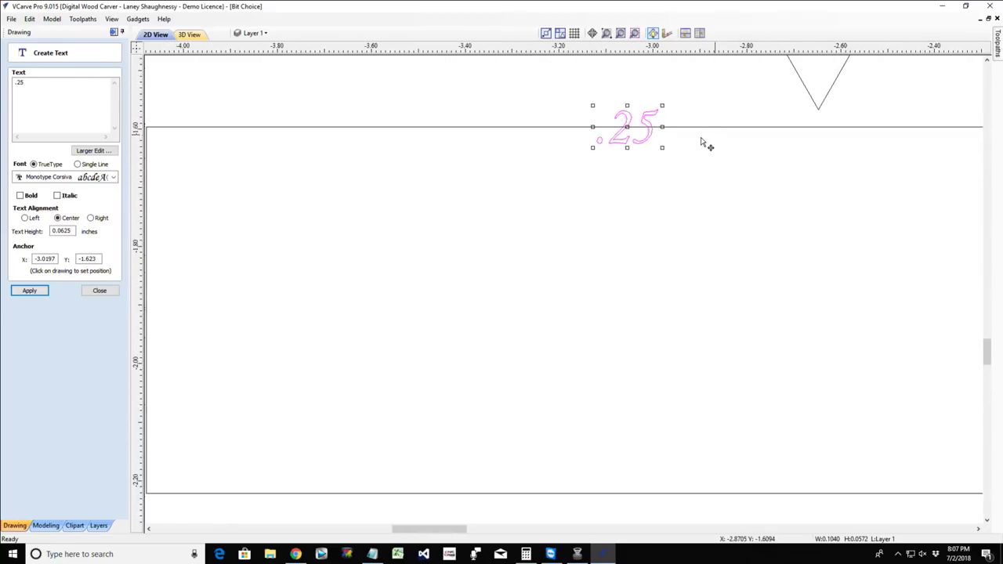
pyautogui.scroll(-3, 850, 105)
pyautogui.scroll(3, 846, 103)
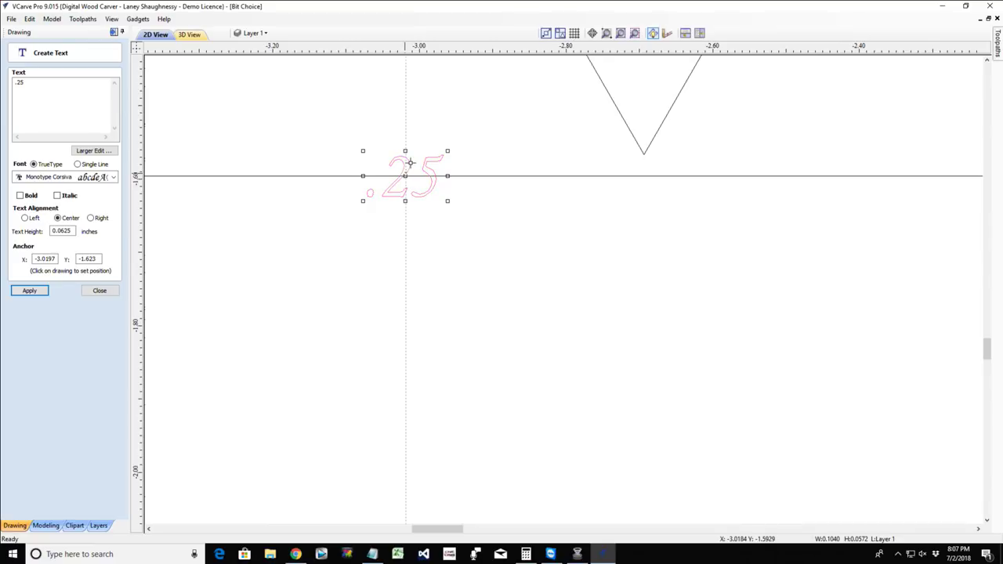
pyautogui.moveTo(405, 173); pyautogui.dragTo(426, 135)
# Edit the label text from .25 to .27.
pyautogui.click(644, 156)
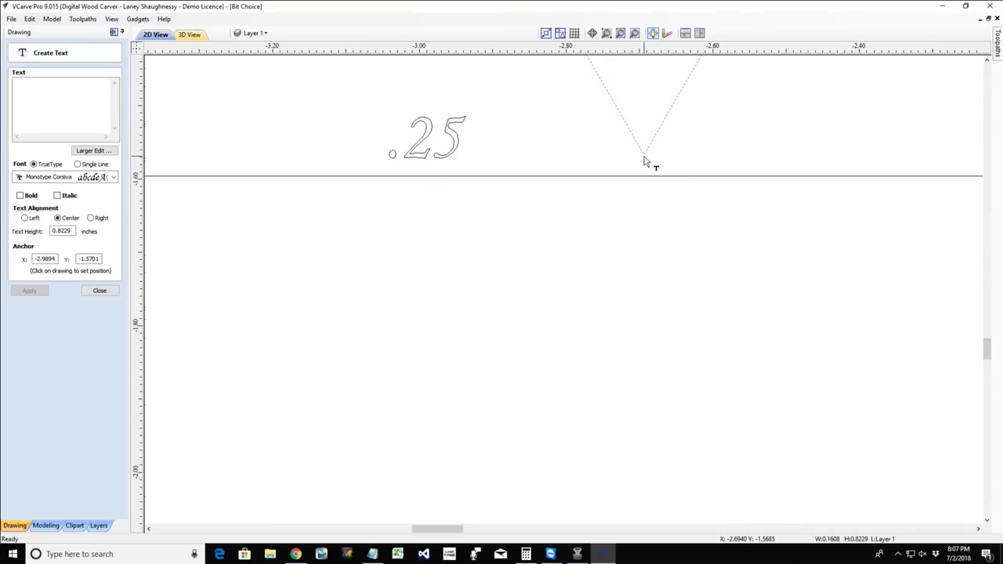
pyautogui.scroll(2, 647, 162)
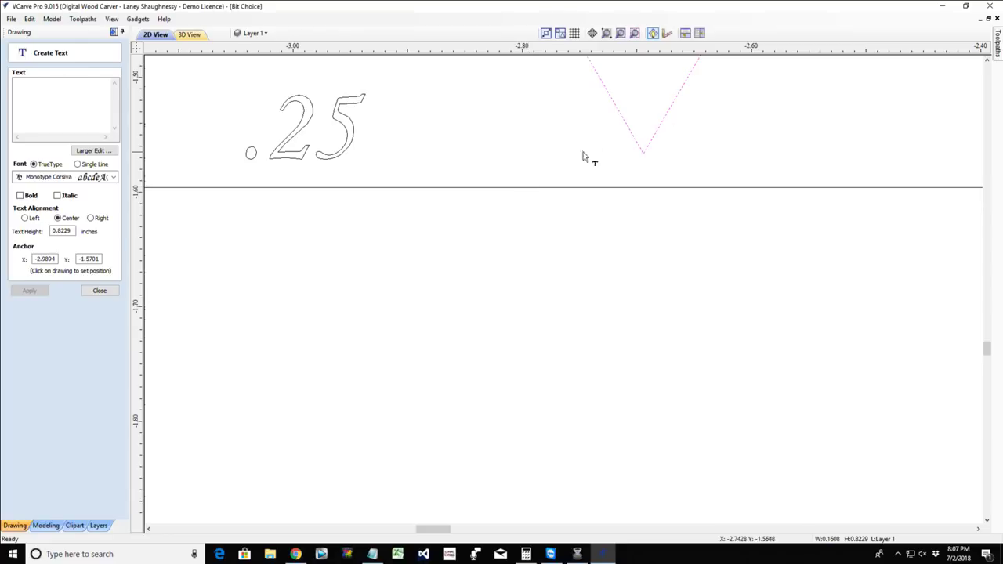
pyautogui.click(311, 139)
pyautogui.moveTo(19, 84); pyautogui.dragTo(24, 84)
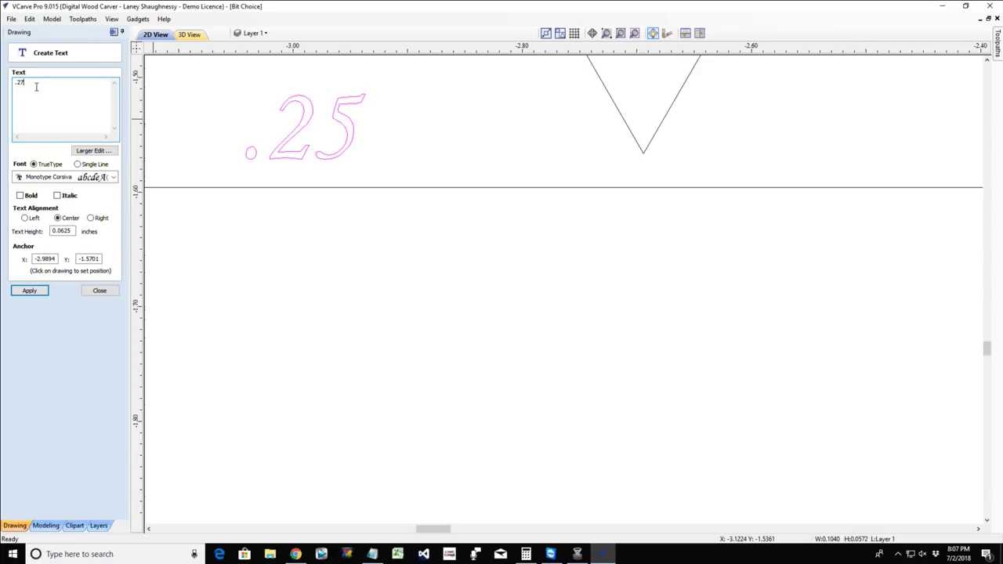
pyautogui.click(32, 292)
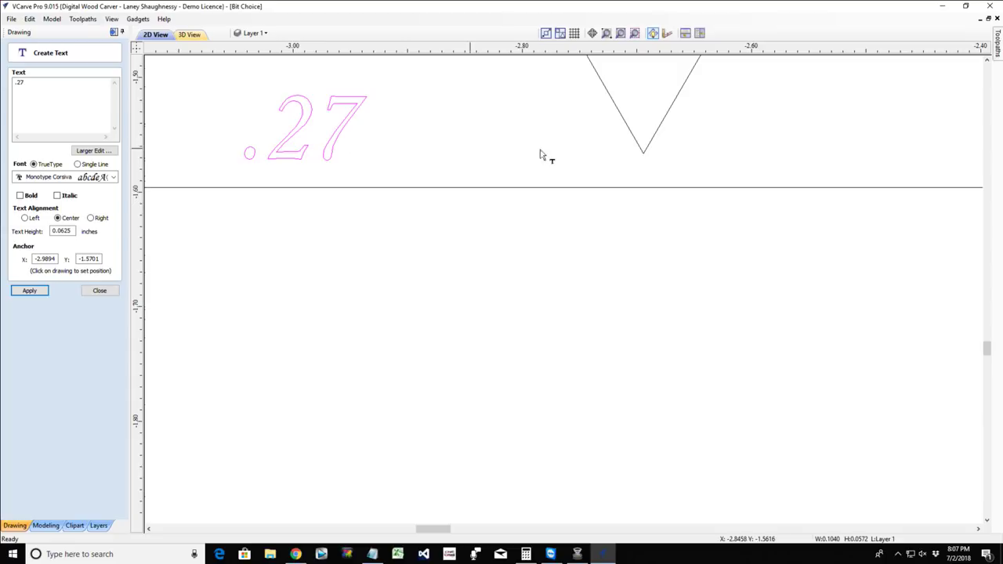
# Extend the V-bit's tip further down, then bring up the Finish Machining Toolpath form.
pyautogui.click(627, 128)
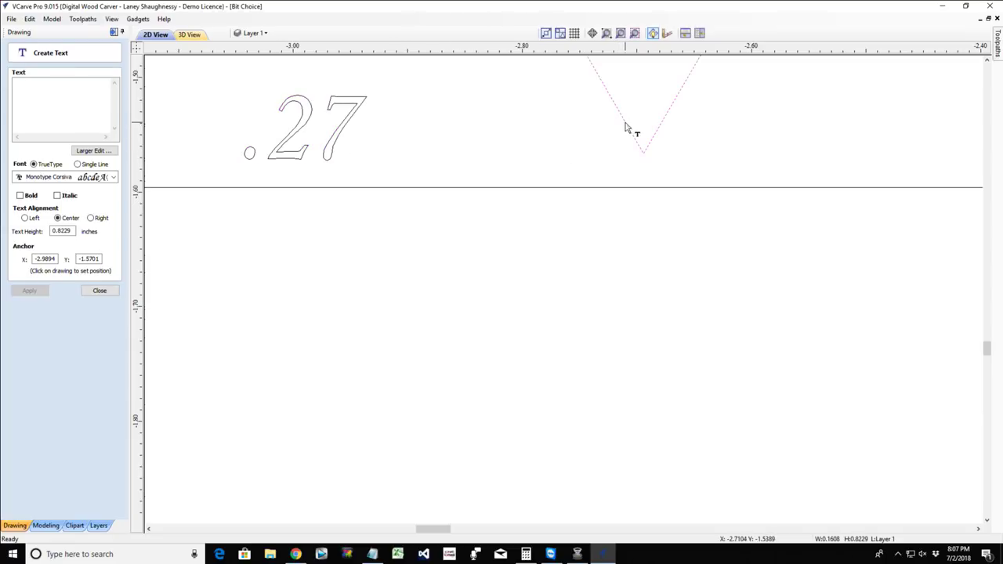
pyautogui.moveTo(644, 149); pyautogui.dragTo(643, 245)
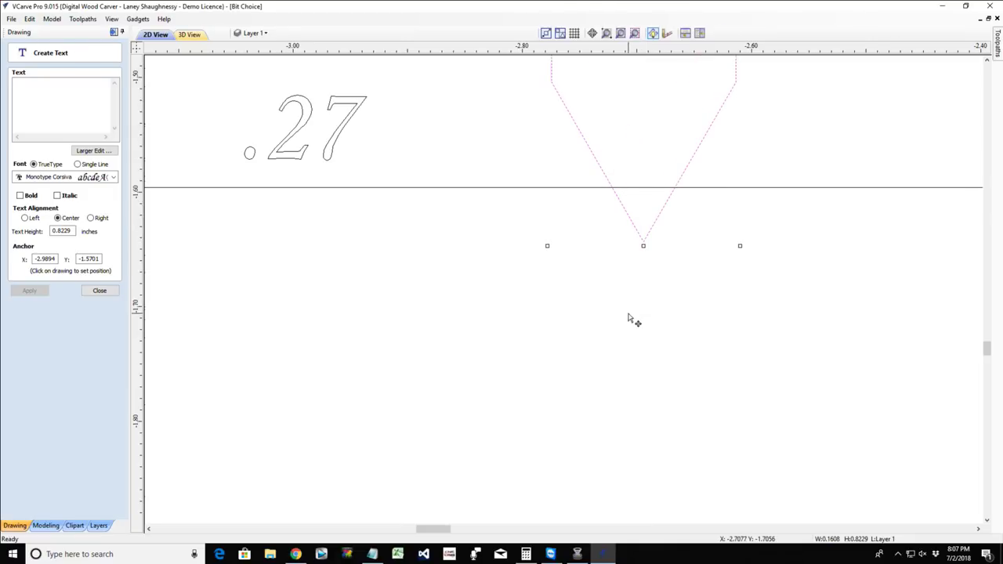
pyautogui.click(379, 171)
pyautogui.click(341, 137)
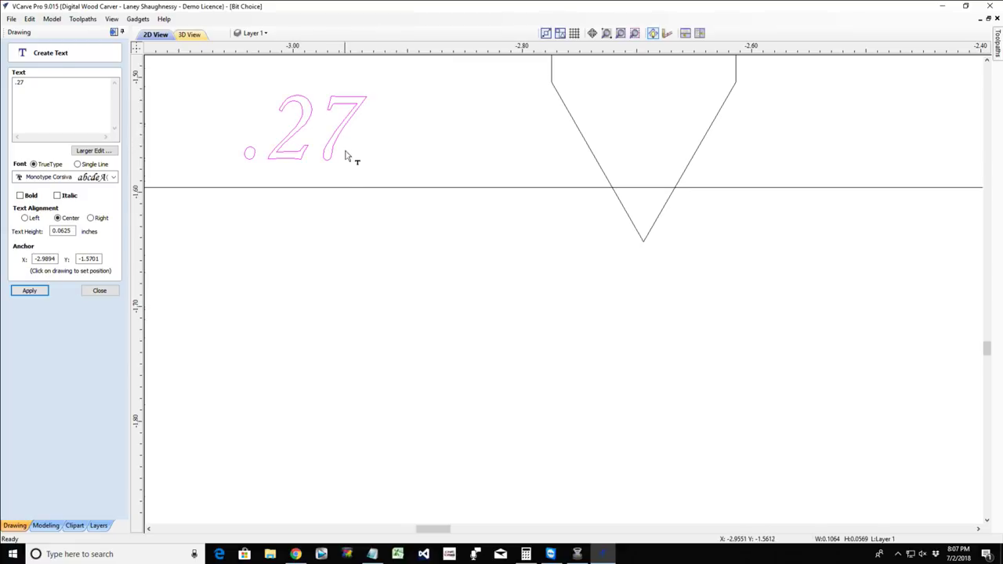
pyautogui.click(382, 189)
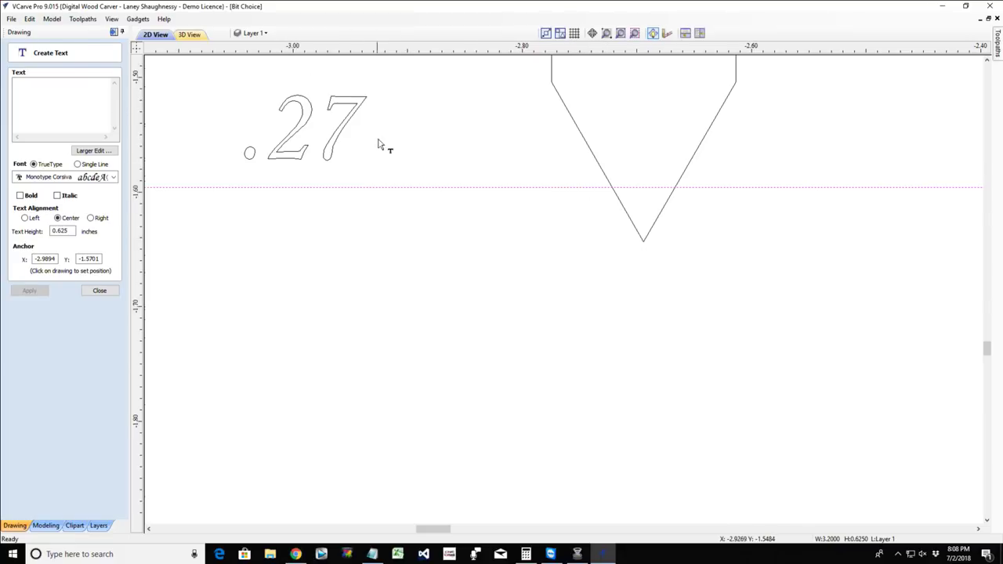
pyautogui.click(382, 180)
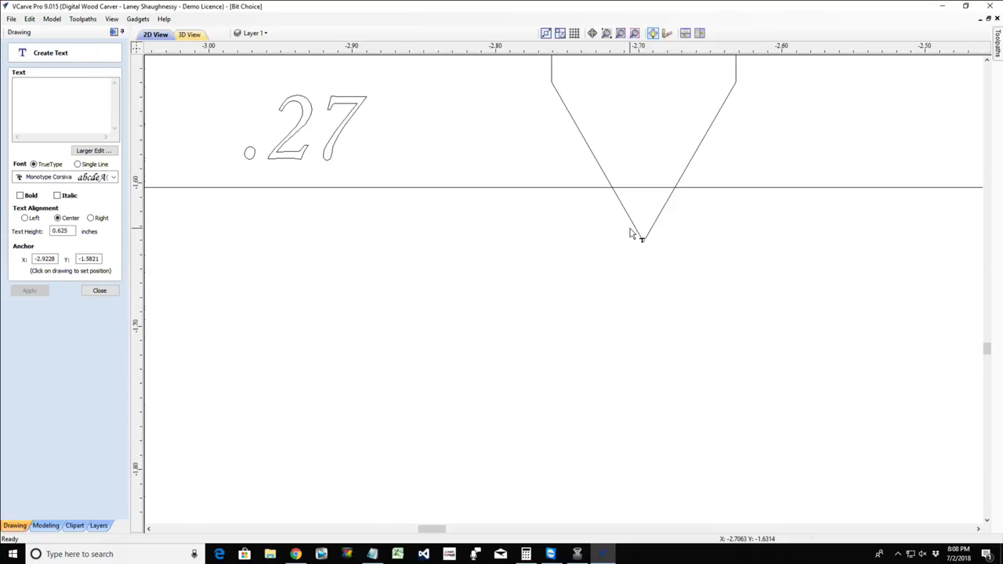
pyautogui.scroll(1, 632, 232)
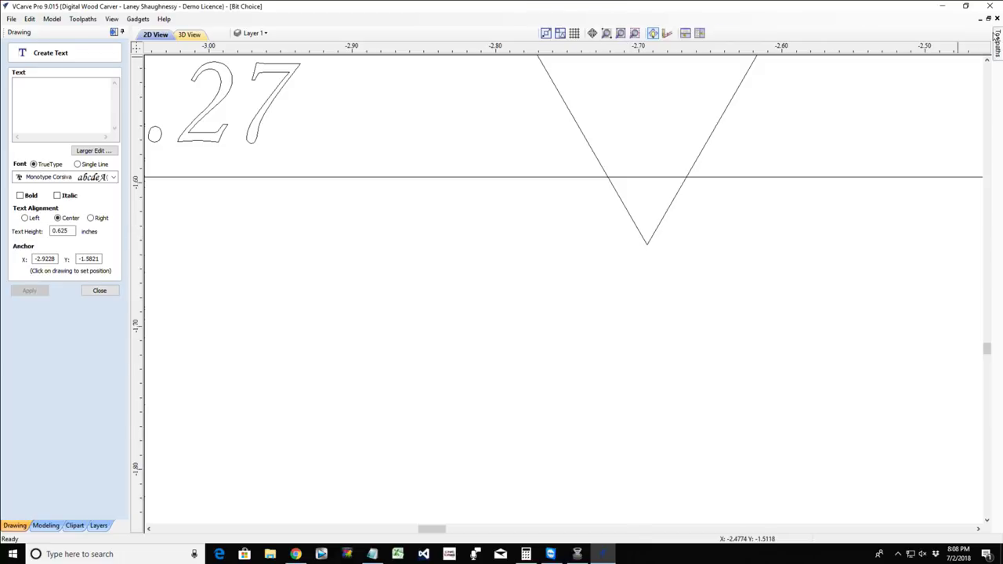
pyautogui.moveTo(993, 44)
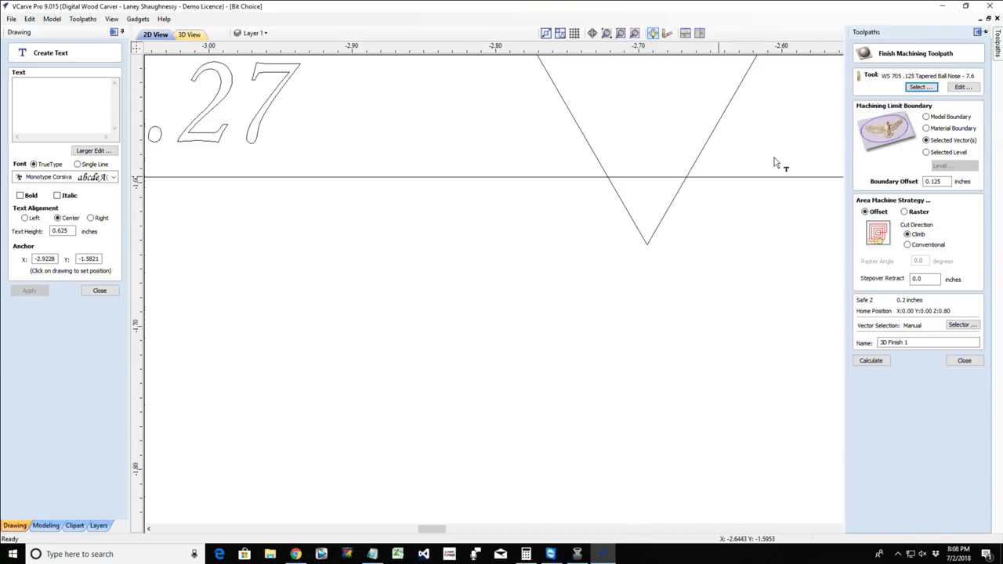
# Cancel the tool database without choosing a bit and close the Finish Machining form.
pyautogui.click(919, 87)
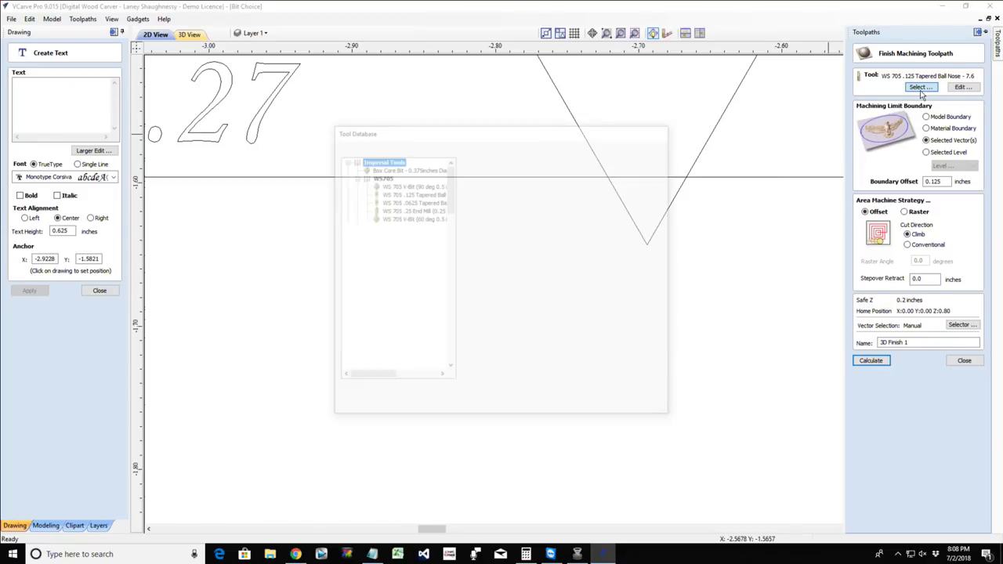
pyautogui.click(640, 408)
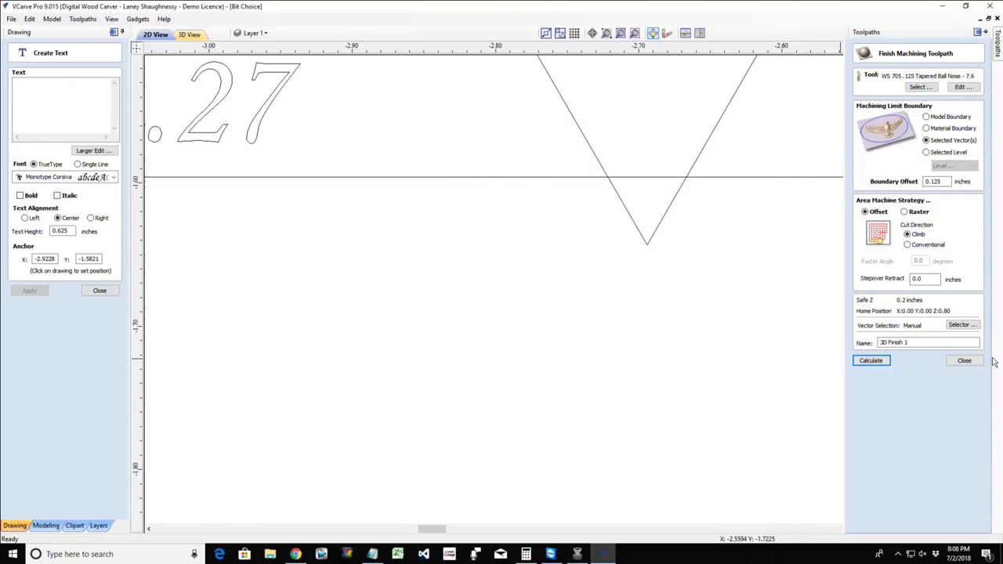
pyautogui.click(964, 361)
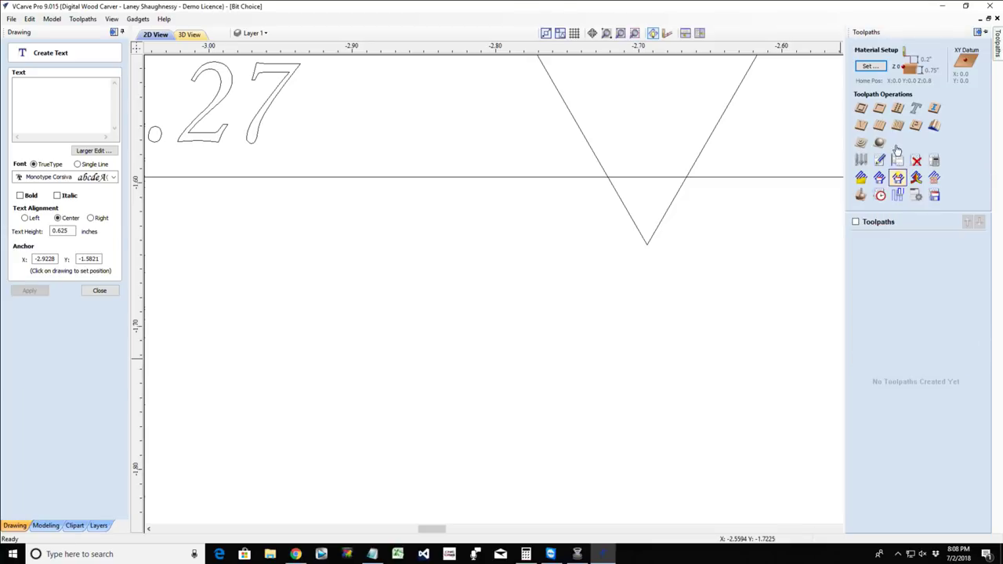
# Enter a .02 start depth in the Pocket Toolpath form, then close it.
pyautogui.click(878, 108)
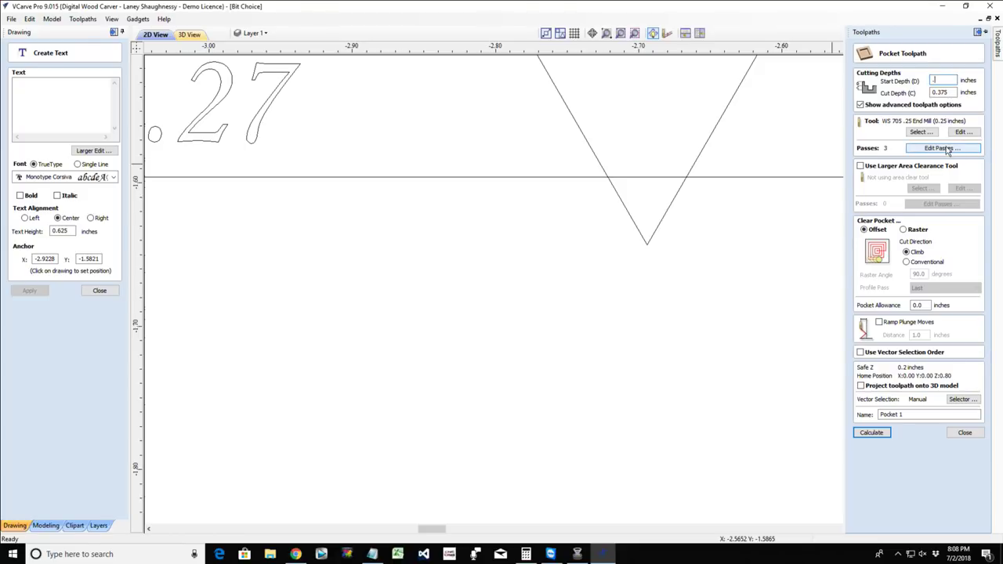
pyautogui.click(932, 79)
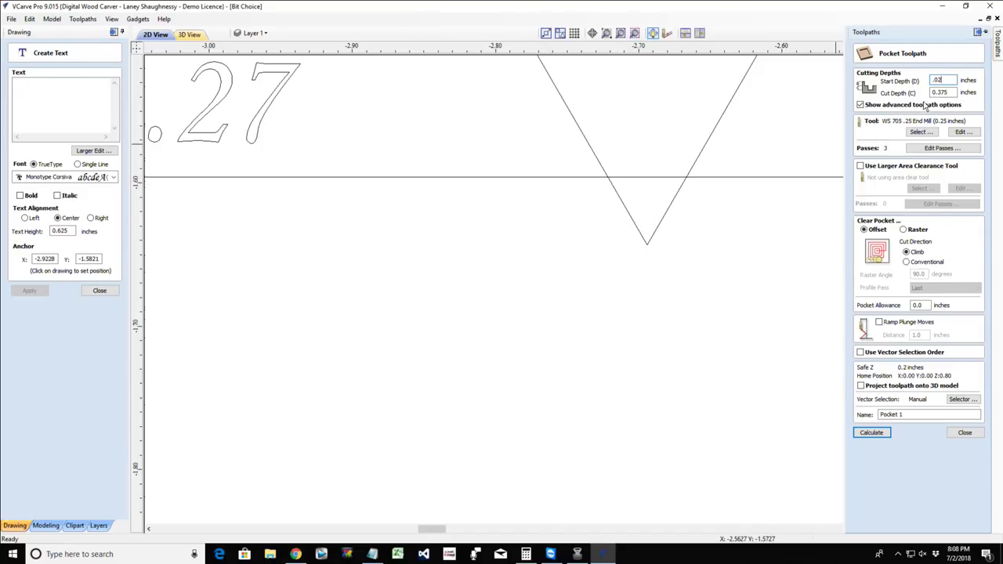
pyautogui.doubleClick(937, 79)
pyautogui.click(951, 434)
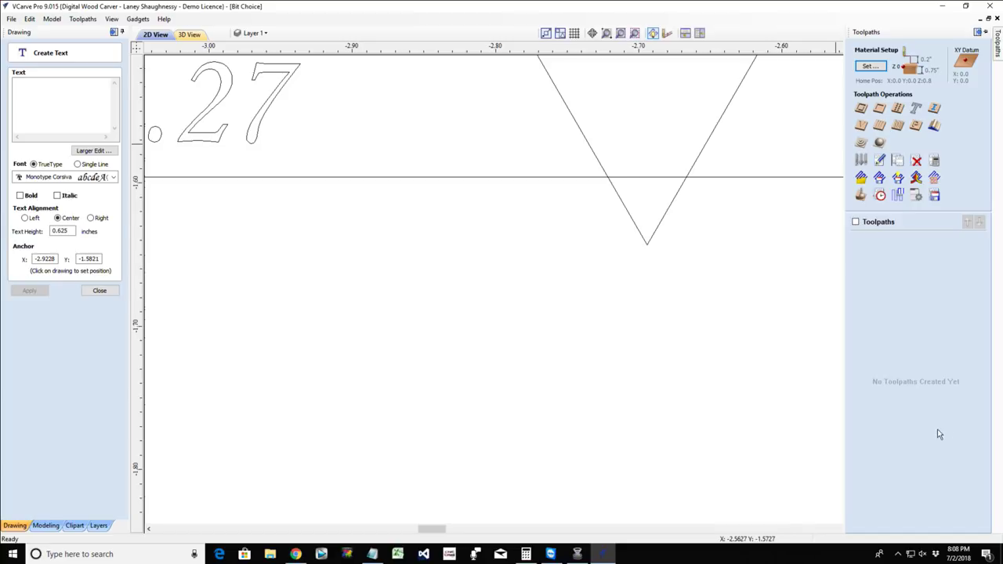
# Load the .27 label into the text form and close it without changes.
pyautogui.click(198, 140)
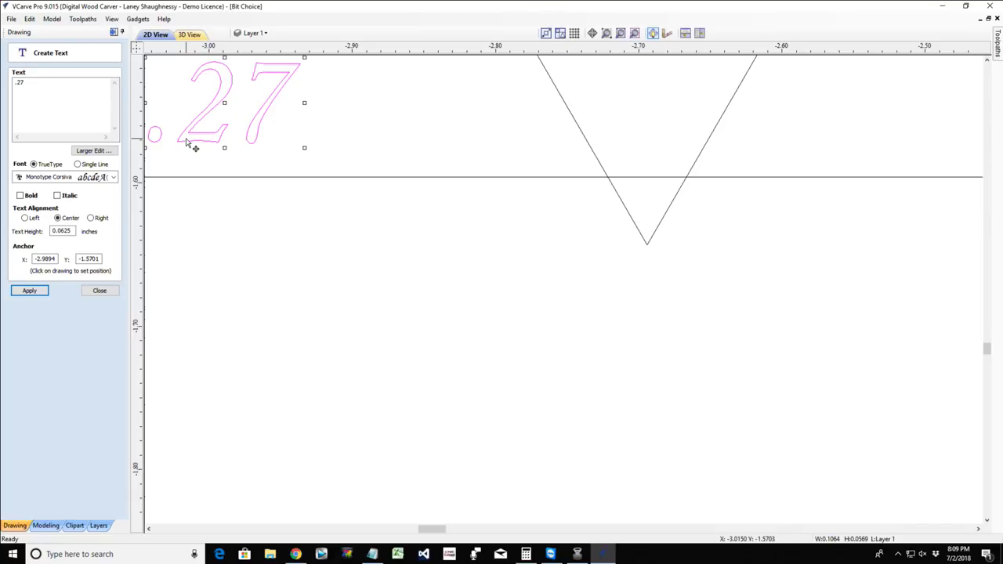
pyautogui.click(99, 291)
# Delete the .27 label, the pointed V-bit silhouette and the 3.2 × 0.625 block beneath it.
pyautogui.scroll(-4, 447, 274)
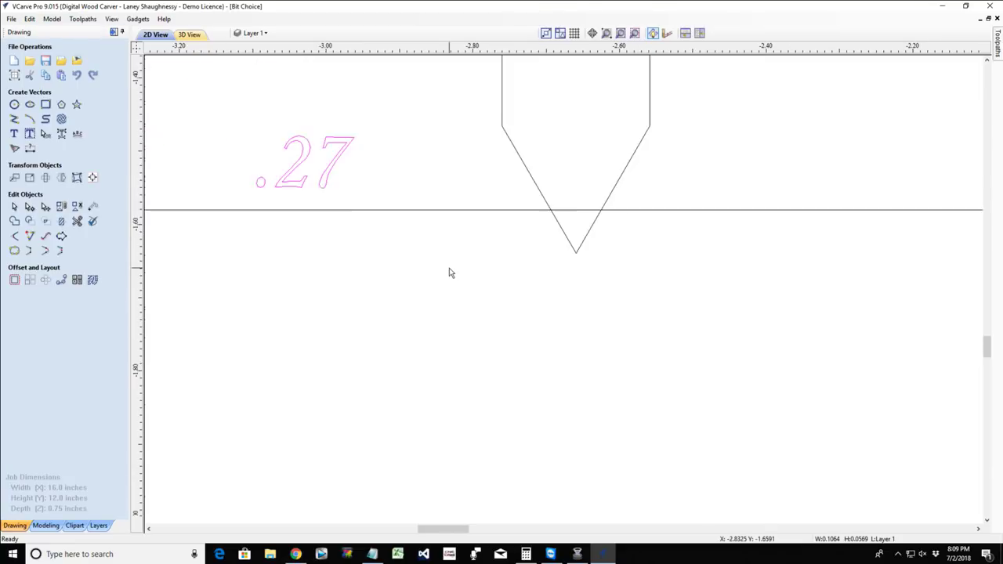
pyautogui.moveTo(246, 142); pyautogui.dragTo(414, 252)
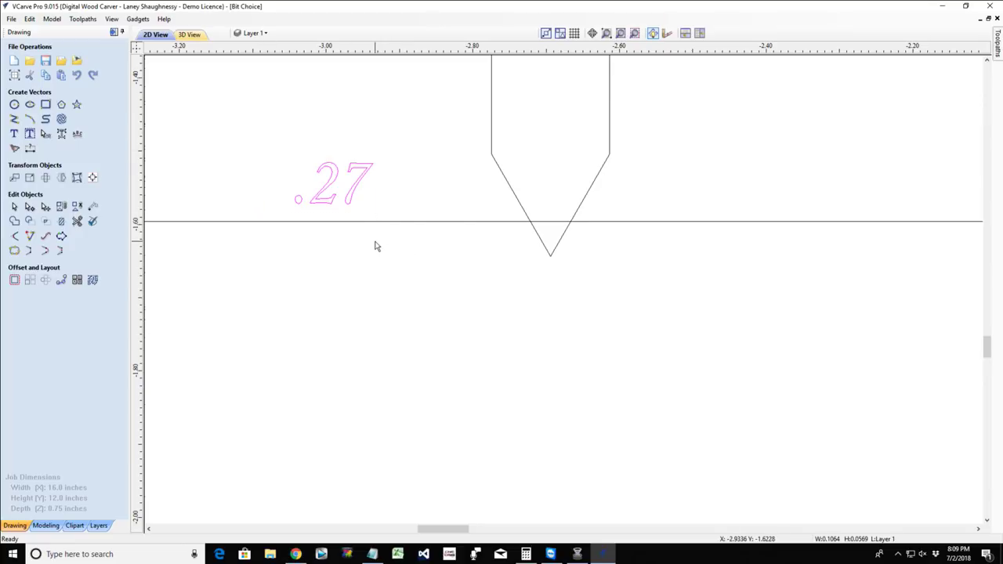
pyautogui.press('Delete')
pyautogui.scroll(-5, 488, 184)
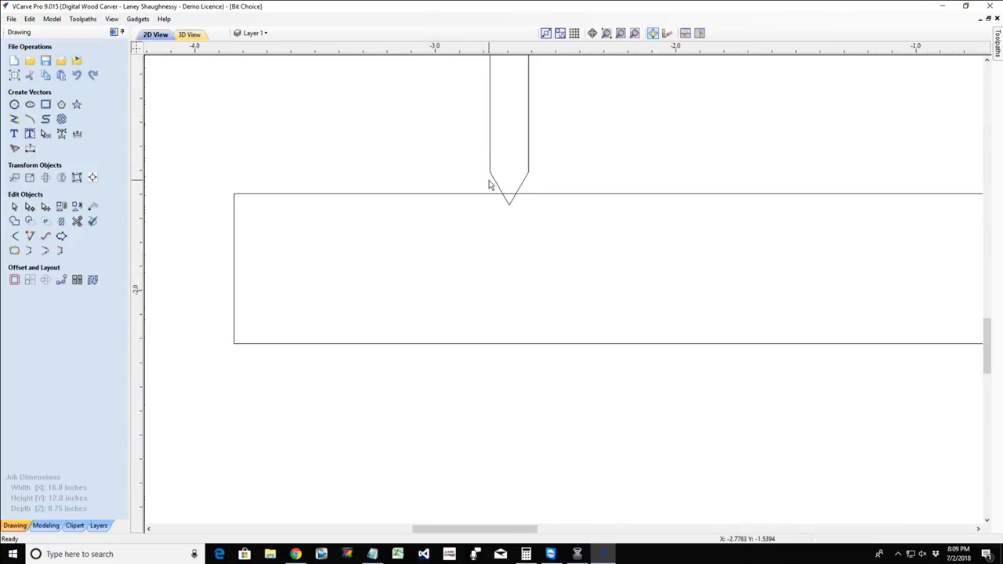
pyautogui.scroll(-1, 488, 183)
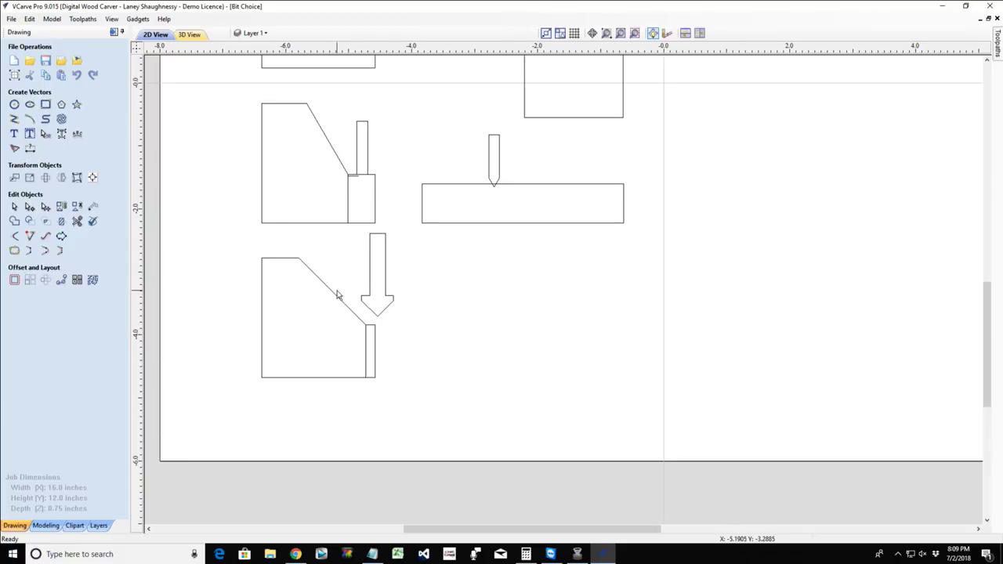
pyautogui.scroll(3, 484, 162)
pyautogui.scroll(-2, 486, 167)
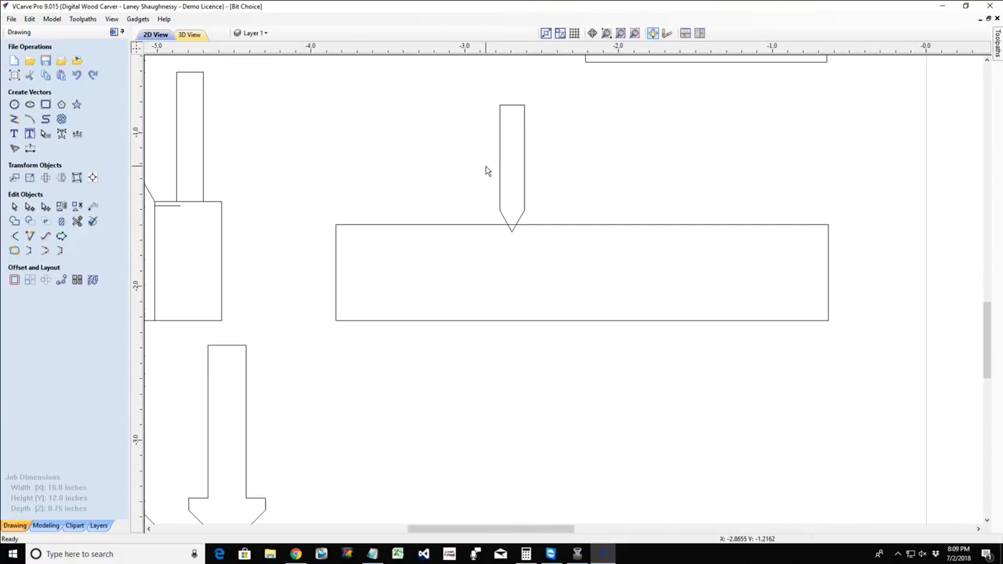
pyautogui.click(501, 176)
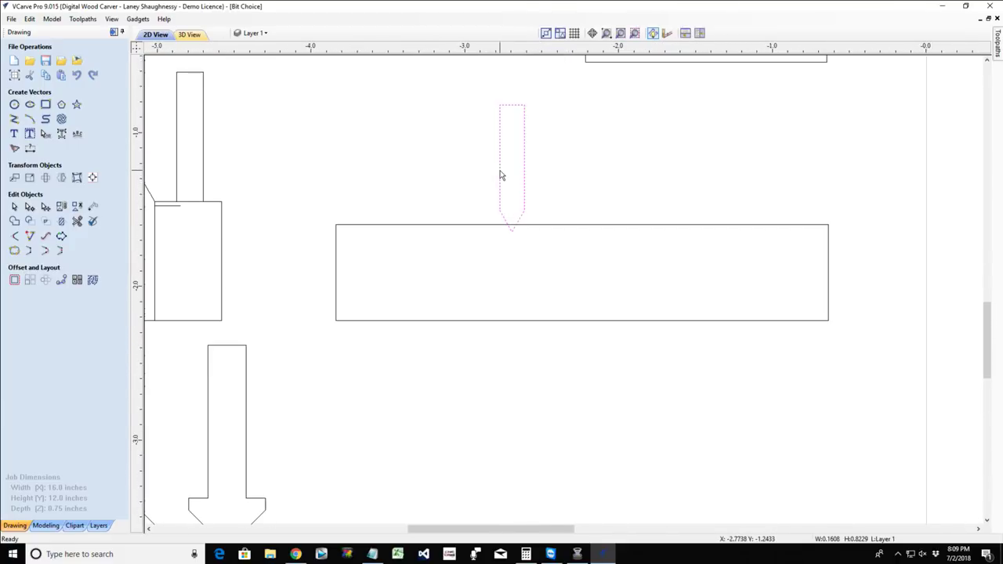
pyautogui.press('Delete')
pyautogui.moveTo(289, 180); pyautogui.dragTo(850, 359)
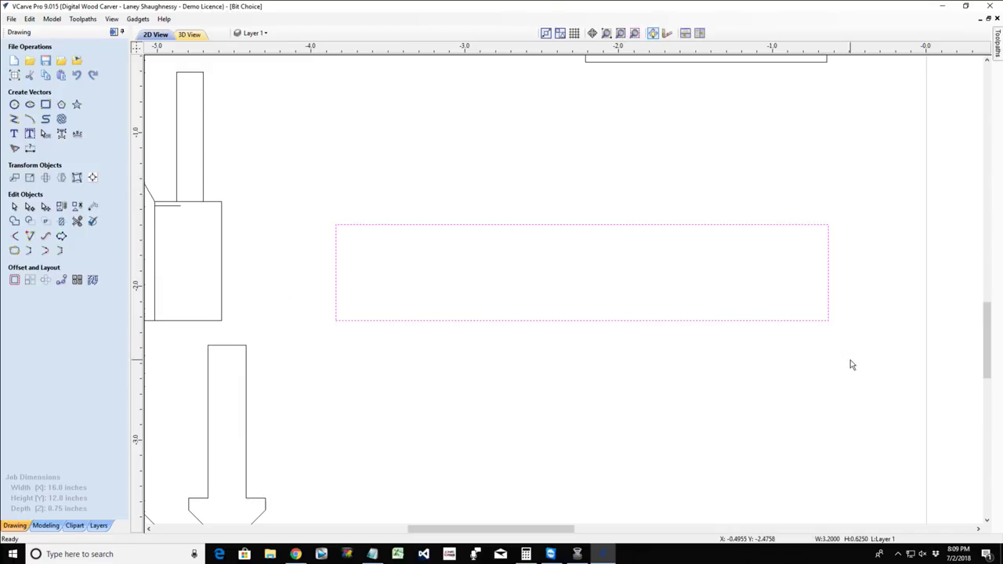
pyautogui.press('Delete')
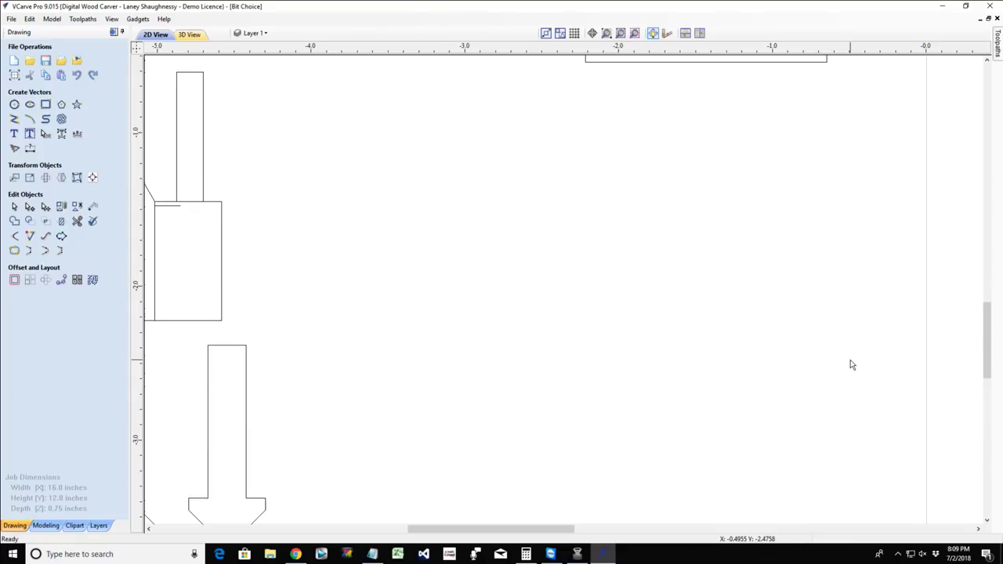
pyautogui.scroll(-5, 625, 332)
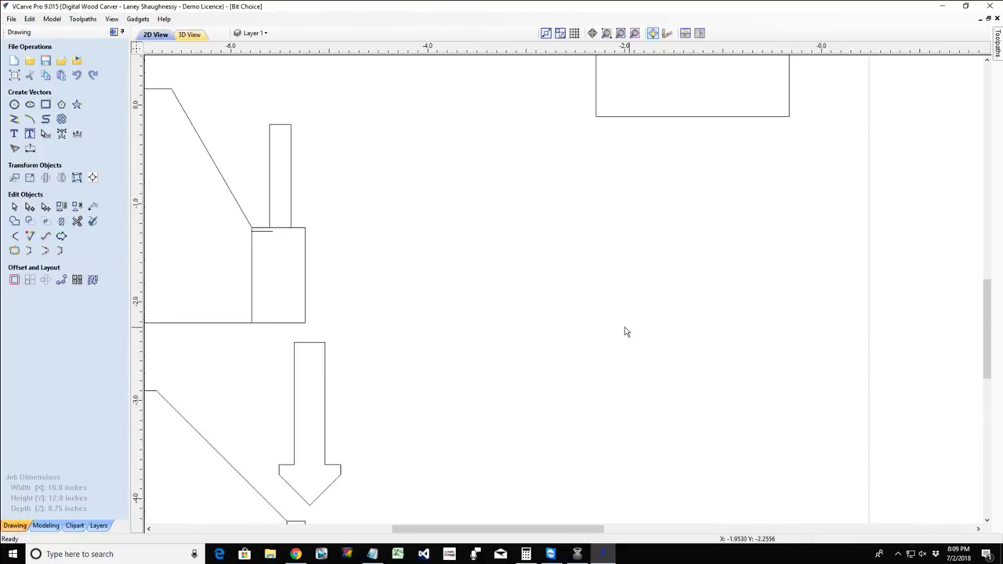
pyautogui.scroll(-2, 622, 343)
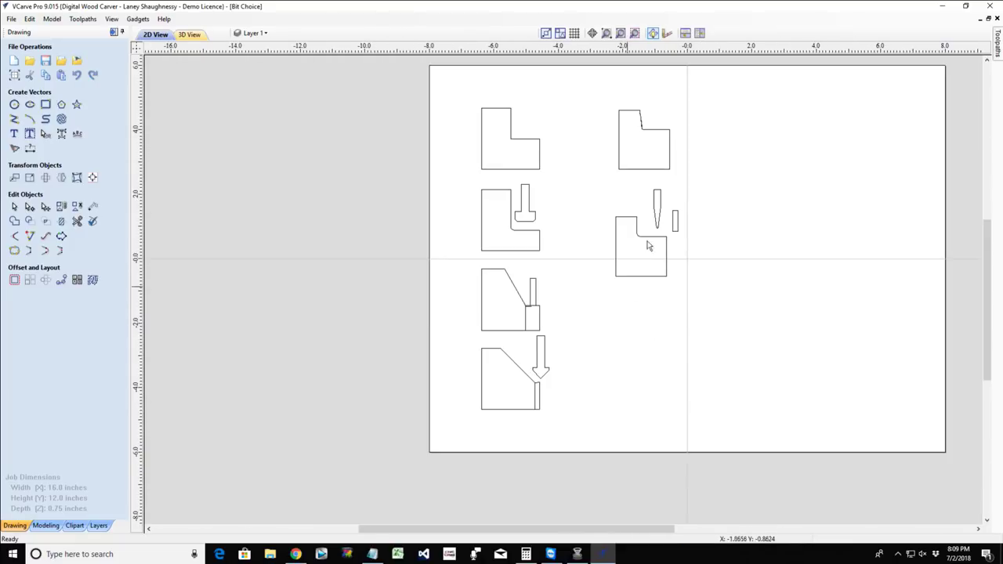
pyautogui.scroll(5, 653, 236)
pyautogui.scroll(-3, 657, 233)
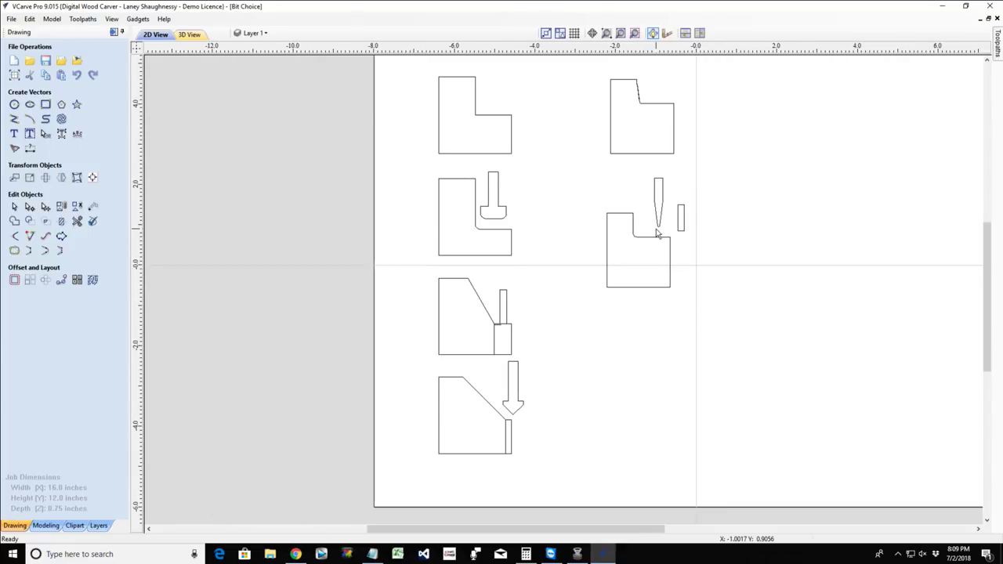
pyautogui.scroll(1, 656, 233)
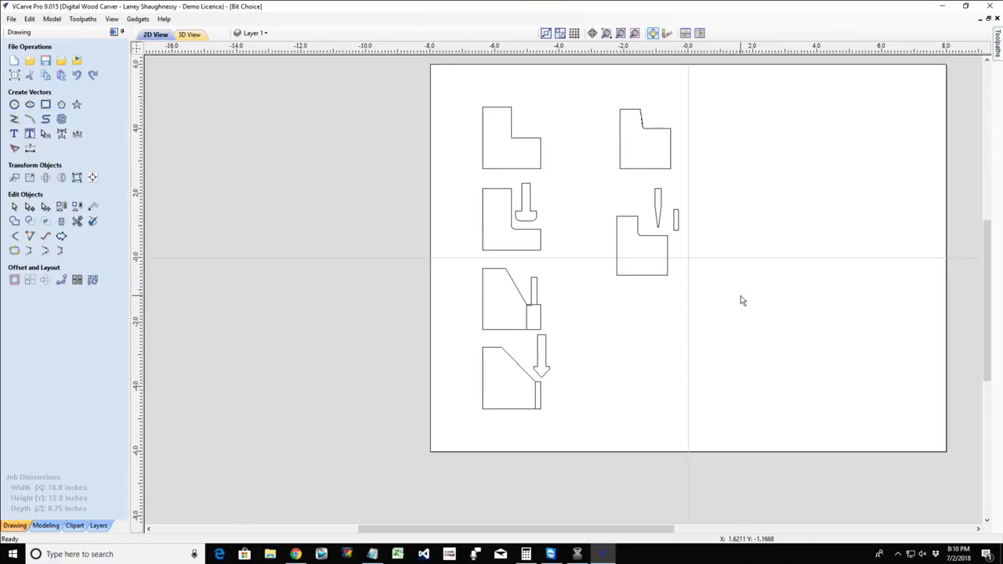
pyautogui.scroll(4, 690, 302)
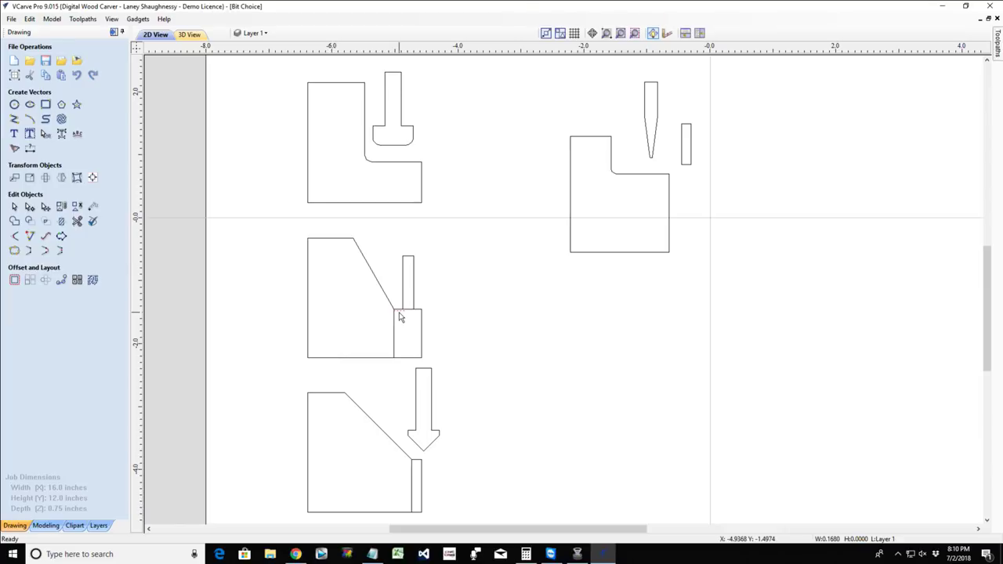
pyautogui.scroll(-3, 400, 317)
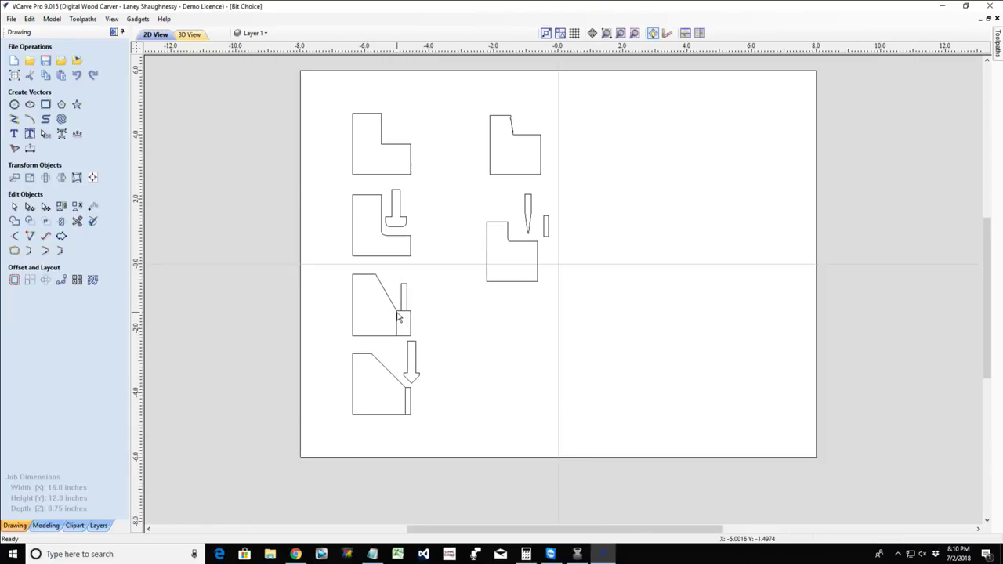
# Drag the thin upright bar from beside the slanted stock into the top-left L-shape's notch.
pyautogui.click(401, 301)
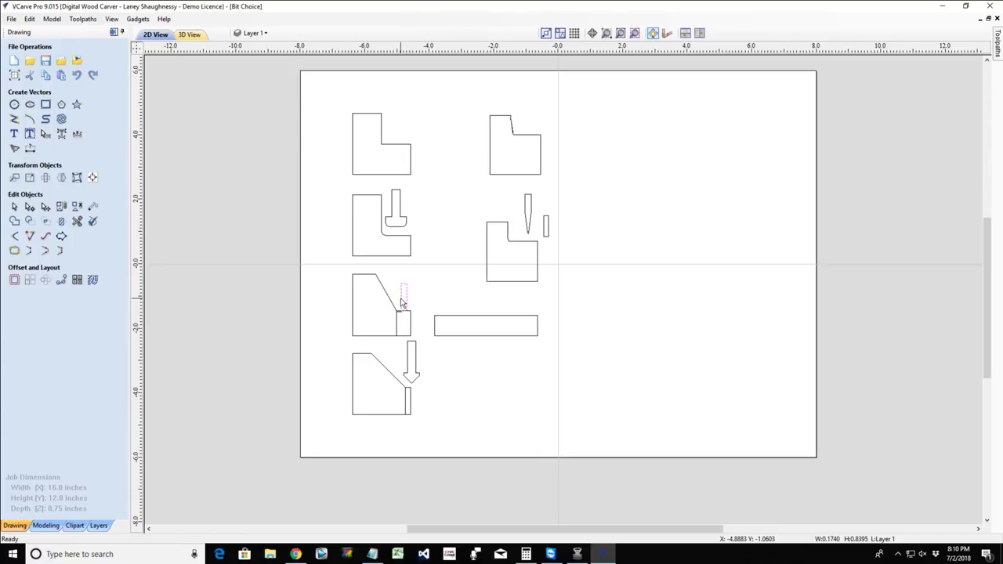
pyautogui.moveTo(402, 301); pyautogui.dragTo(393, 278)
pyautogui.click(471, 301)
pyautogui.click(472, 302)
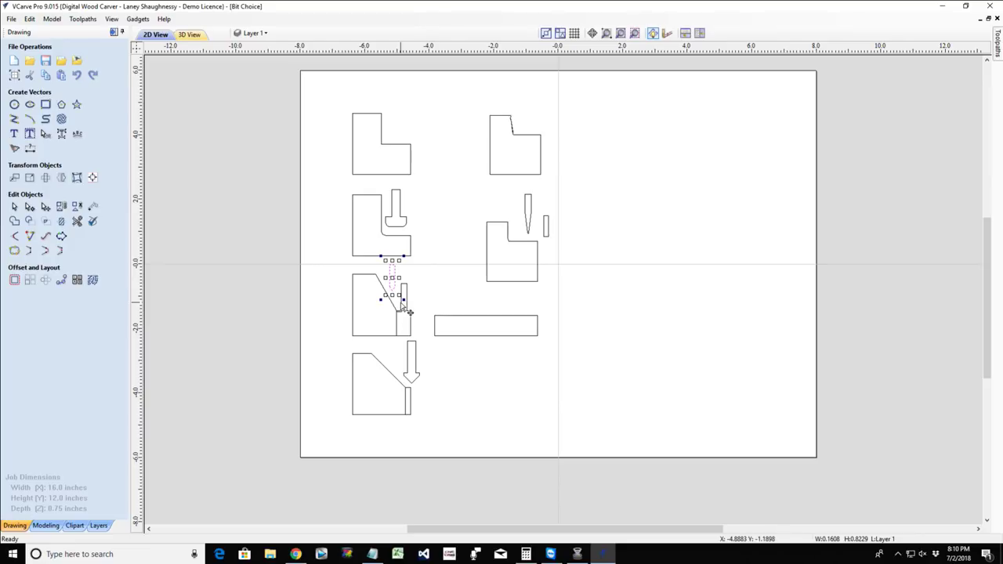
pyautogui.moveTo(391, 282); pyautogui.dragTo(394, 113)
pyautogui.scroll(2, 404, 157)
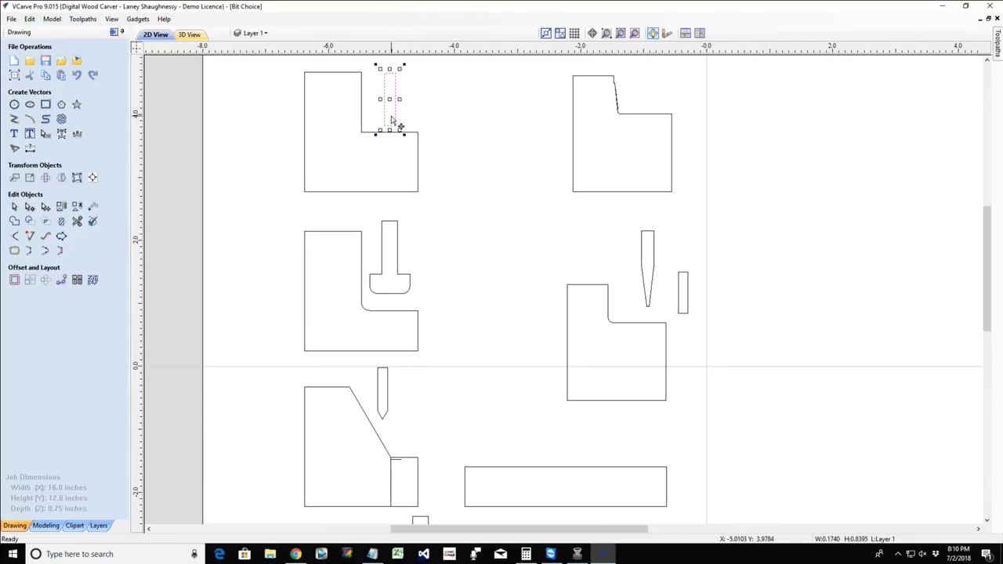
pyautogui.click(380, 291)
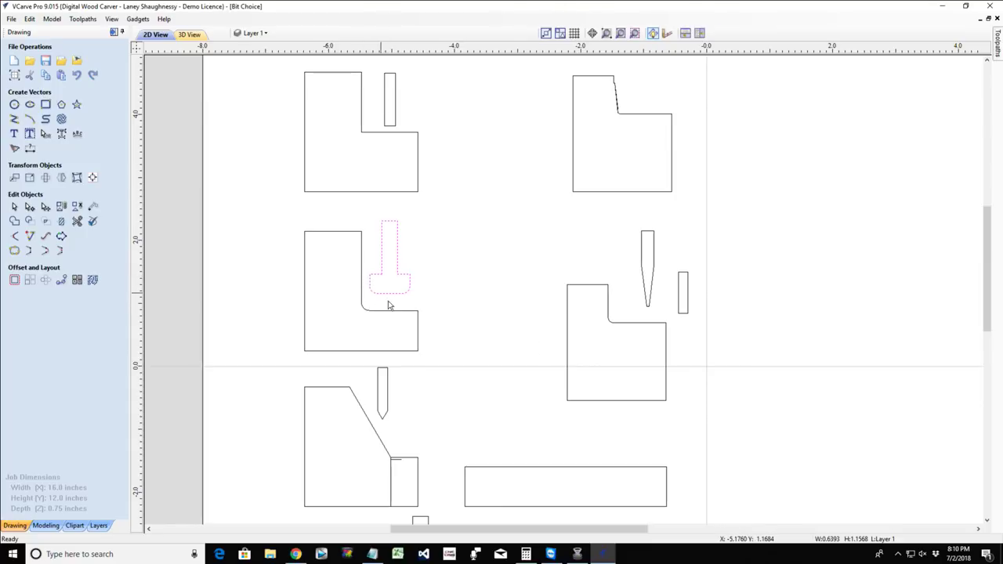
pyautogui.scroll(-4, 389, 304)
pyautogui.scroll(4, 389, 304)
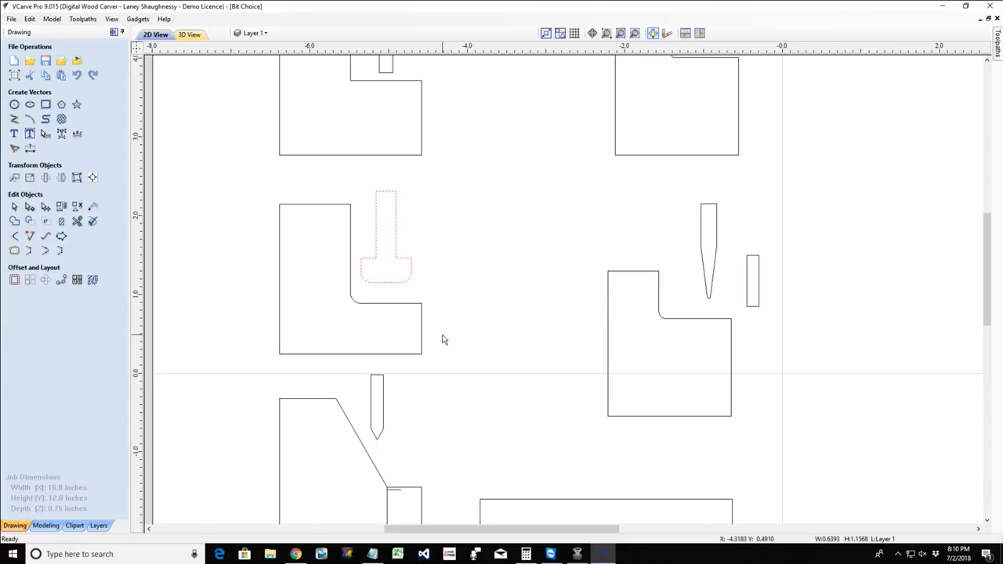
# Draw a closed four-corner trapezoid with a slanted right side beside the T-shaped bit, undoing one misplaced corner.
pyautogui.click(14, 118)
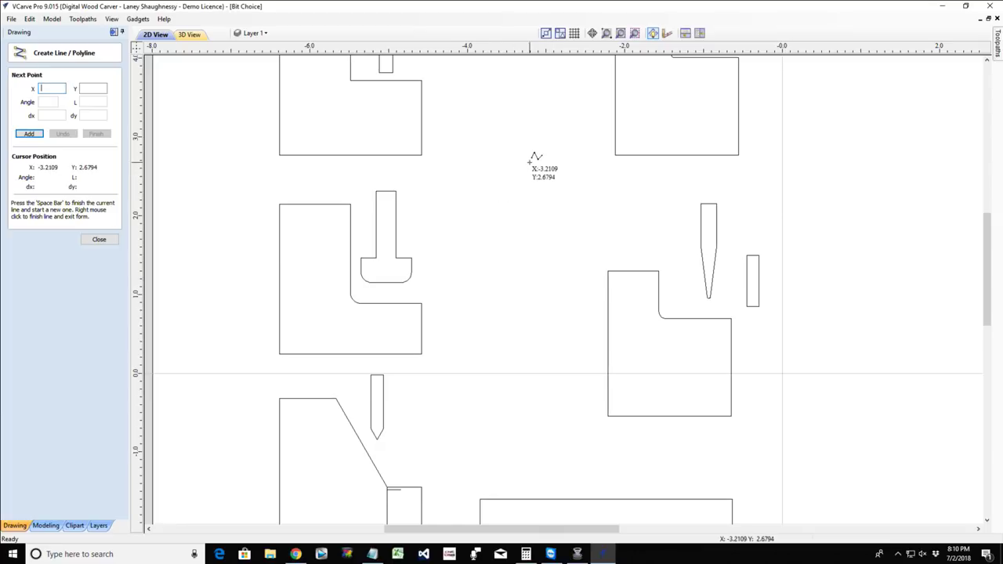
pyautogui.click(529, 162)
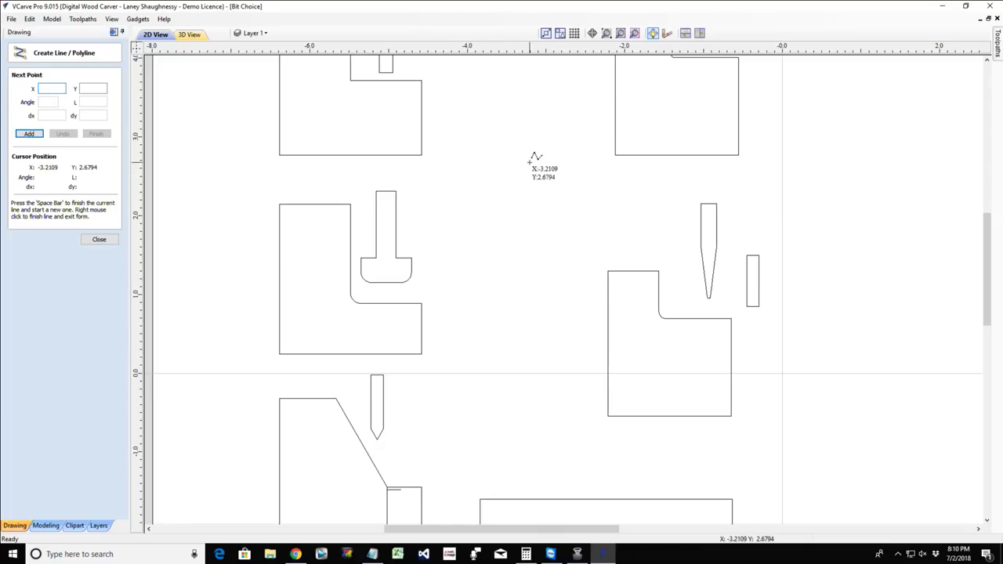
pyautogui.click(491, 267)
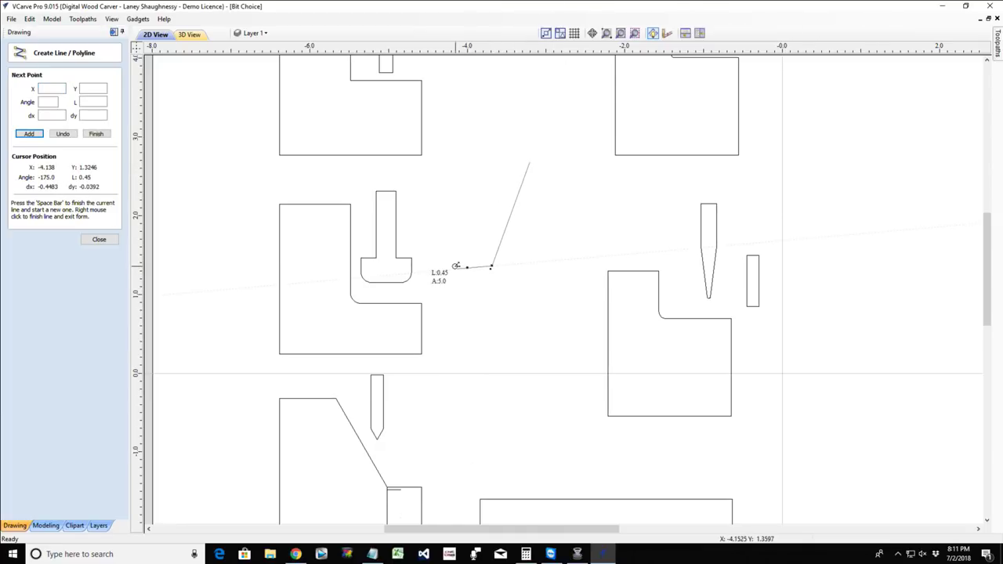
pyautogui.click(440, 261)
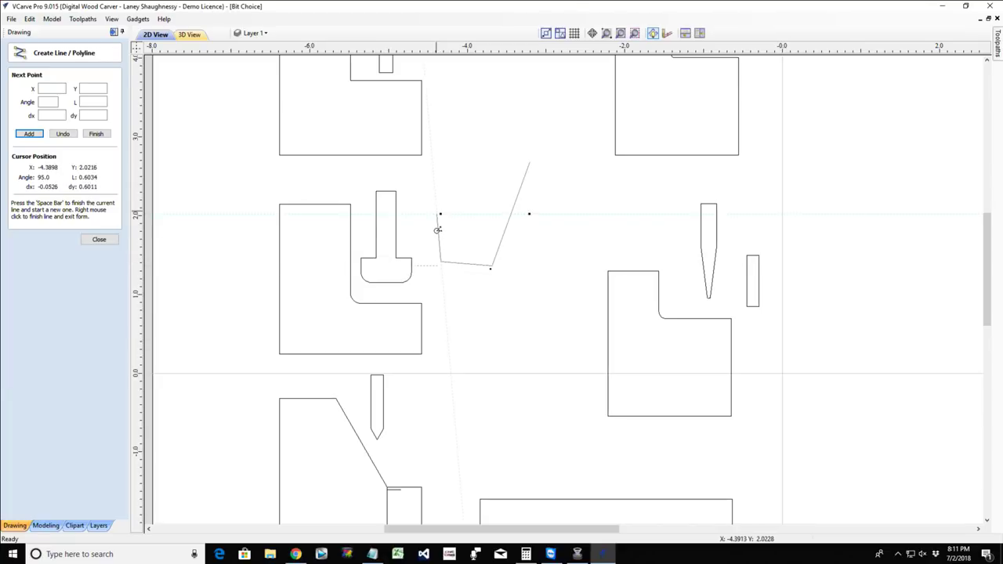
pyautogui.click(62, 133)
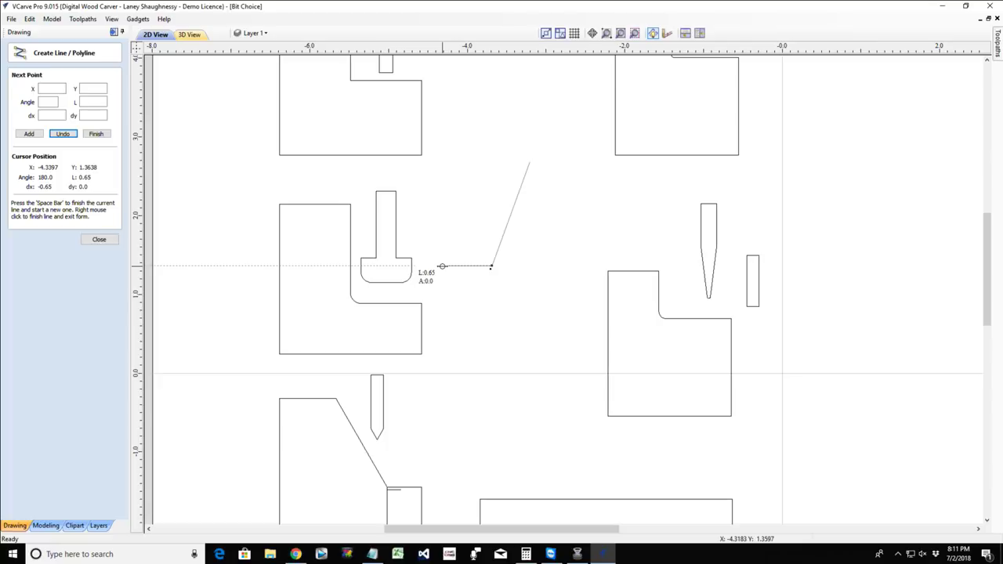
pyautogui.click(441, 266)
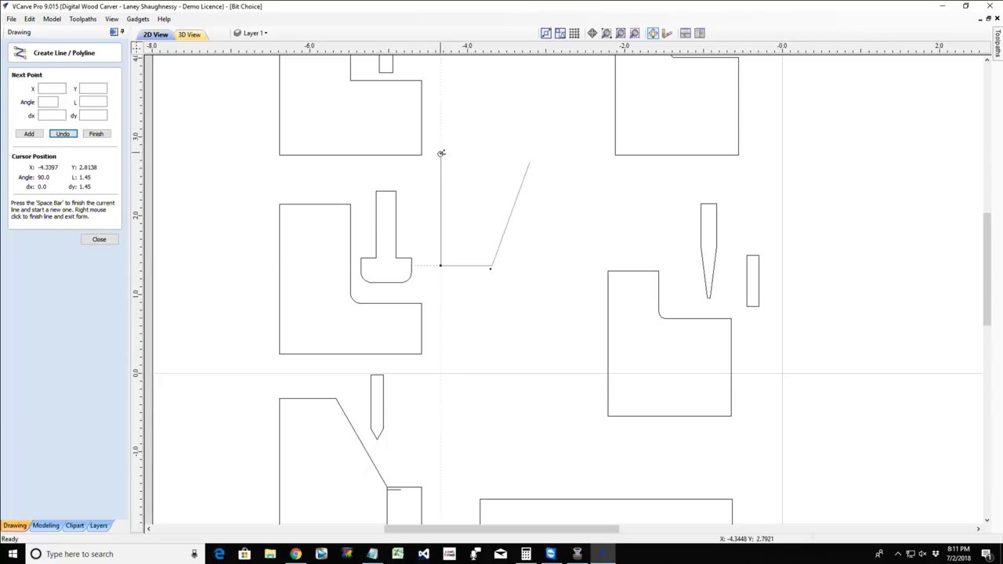
pyautogui.click(441, 155)
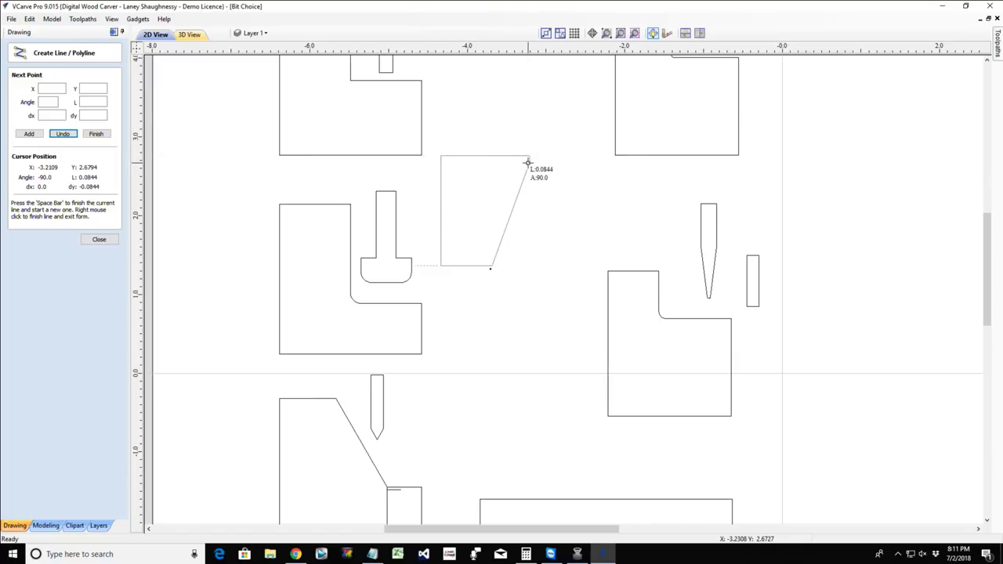
pyautogui.click(530, 155)
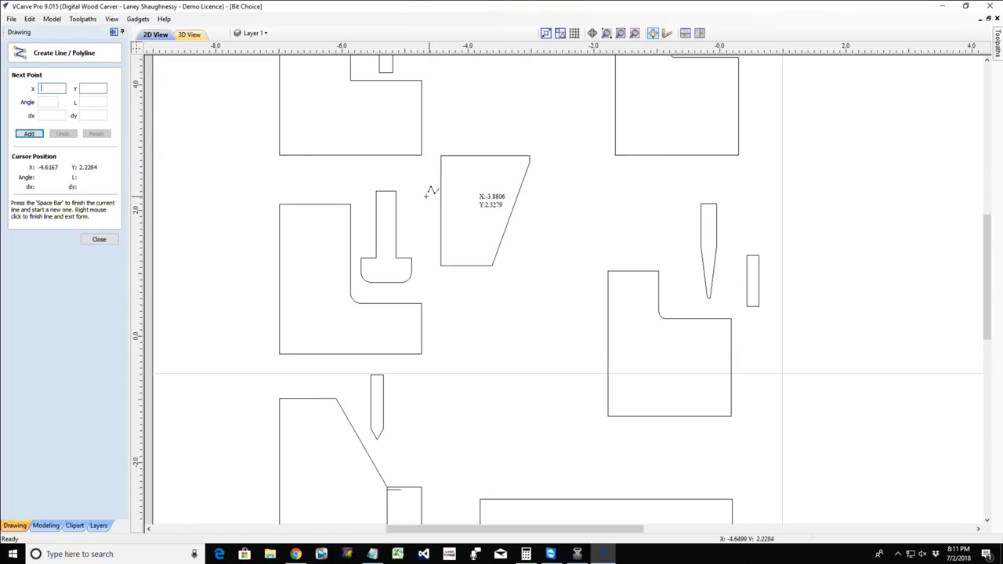
pyautogui.scroll(-1, 439, 190)
pyautogui.click(100, 240)
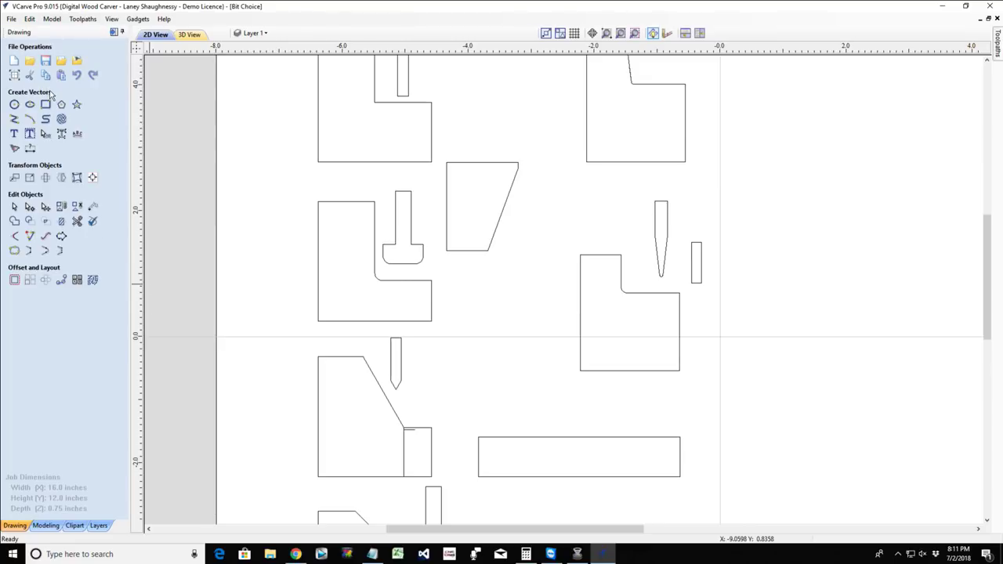
# Draw a thin upright 0.25 × 1.75 inch rectangle.
pyautogui.click(47, 102)
pyautogui.moveTo(530, 69); pyautogui.dragTo(546, 179)
pyautogui.click(99, 271)
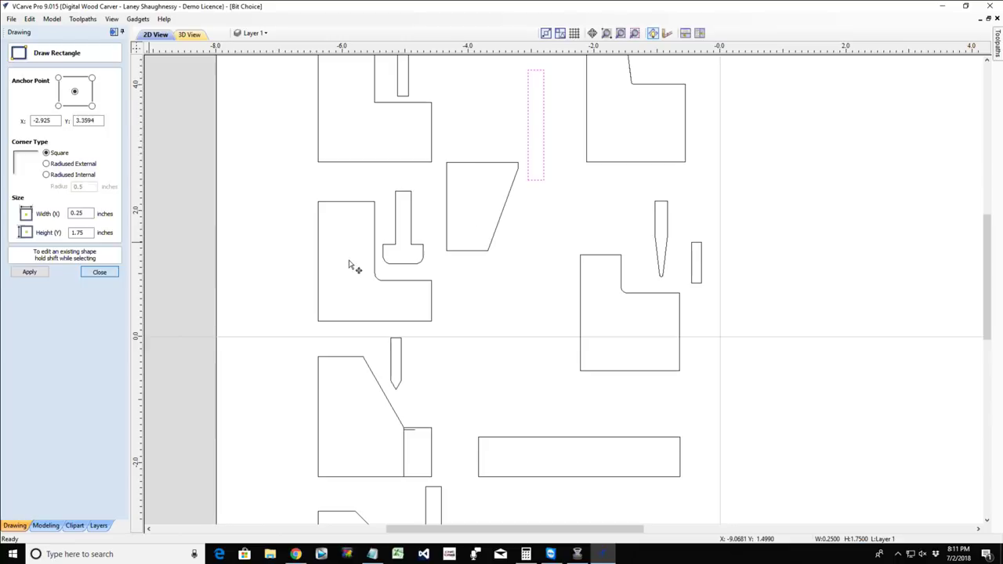
# Move the thin bar lower so it stands just right of the trapezoid's slanted side.
pyautogui.click(529, 150)
pyautogui.click(512, 190)
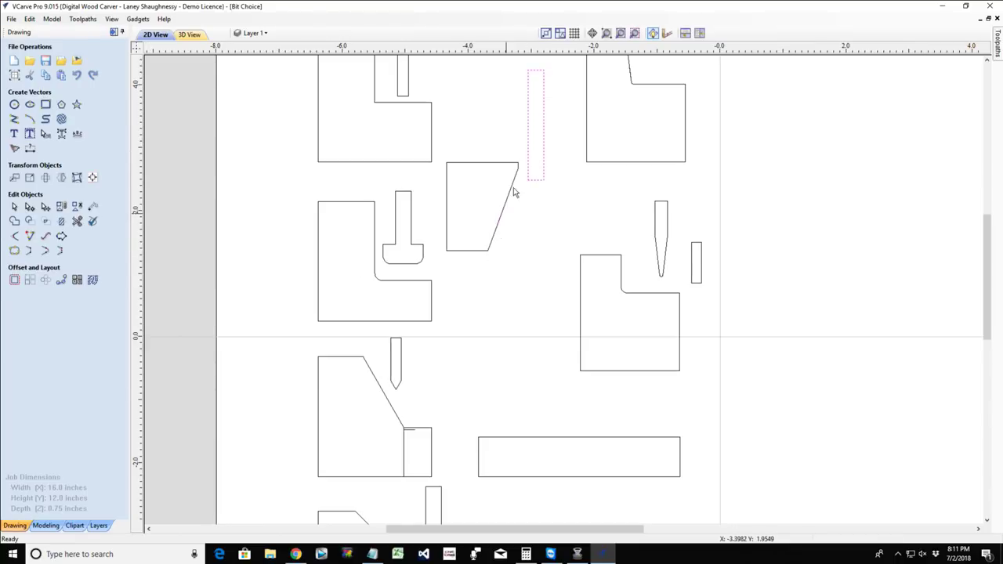
pyautogui.scroll(3, 518, 173)
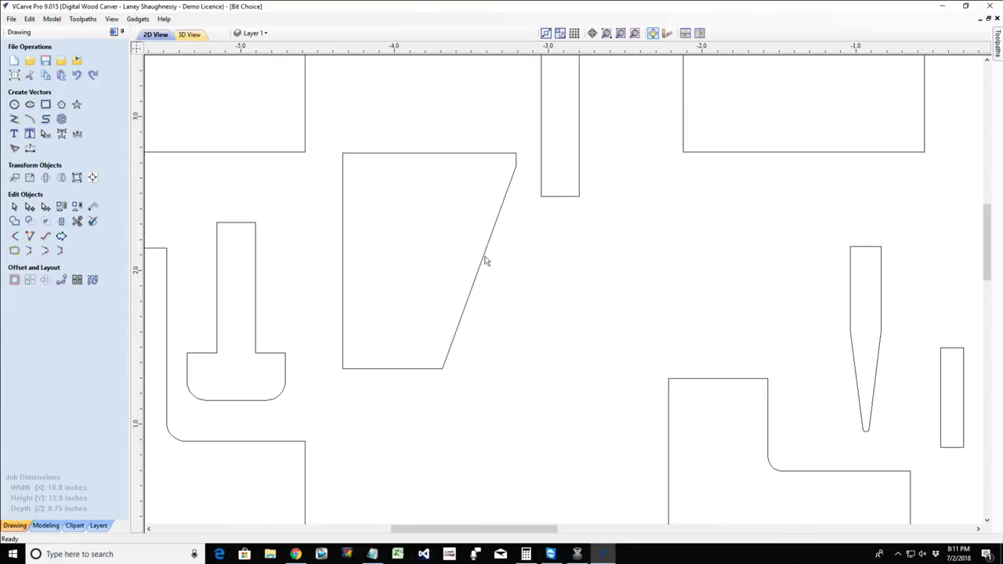
pyautogui.click(541, 176)
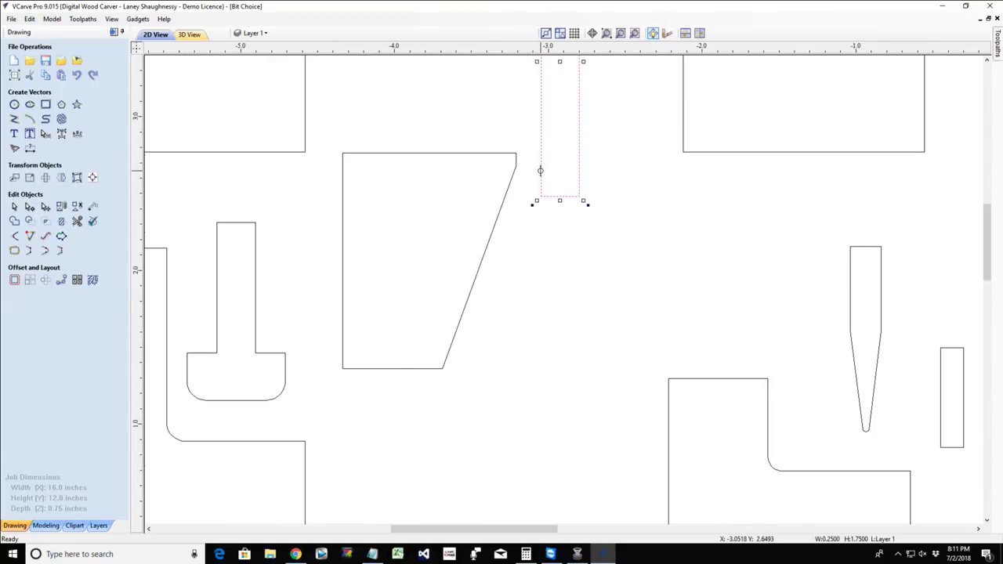
pyautogui.moveTo(540, 171); pyautogui.dragTo(556, 273)
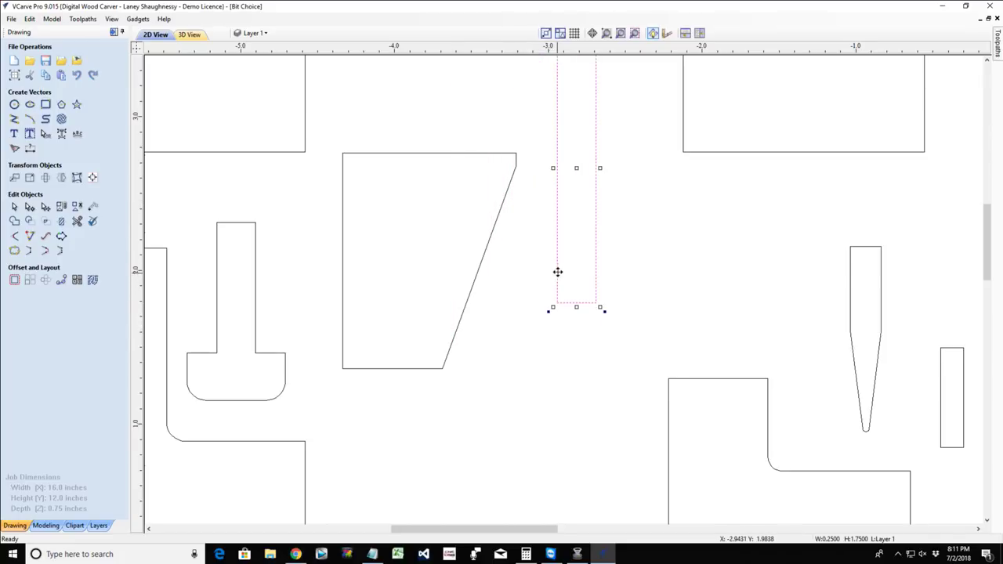
# Insert a node on each long edge of the bar and drag the bottom corners outward into a 1.025-inch-wide flared base.
pyautogui.click(30, 206)
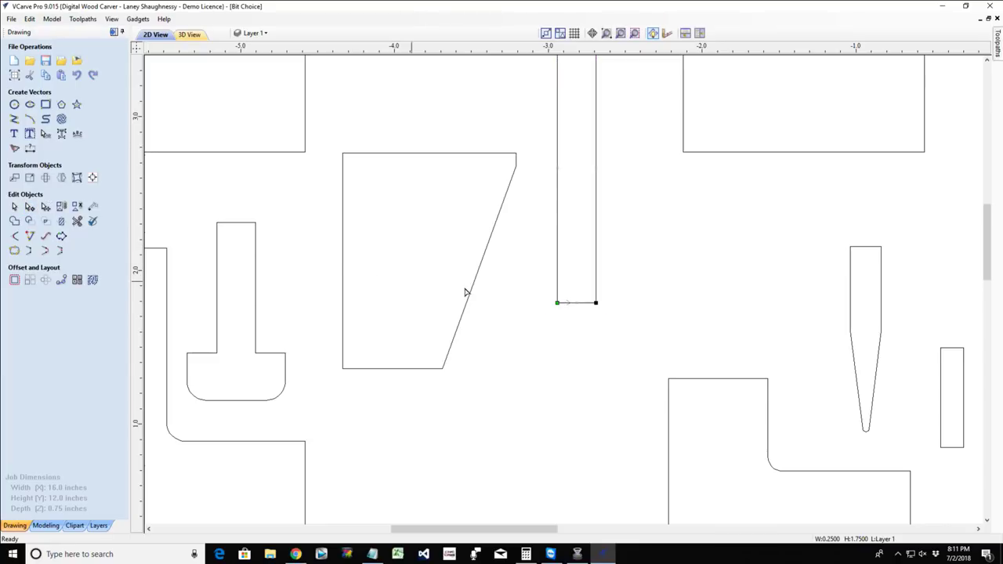
pyautogui.rightClick(557, 170)
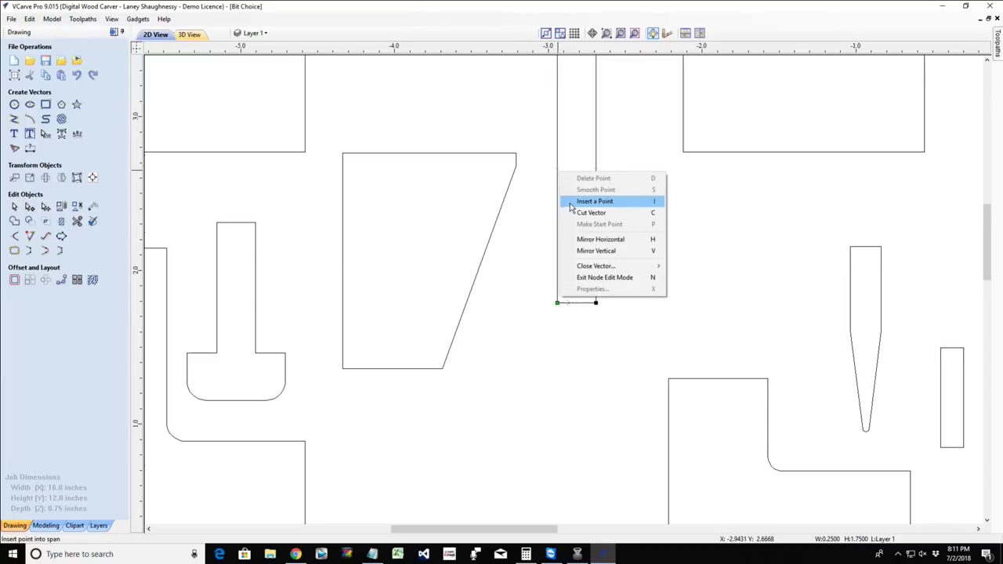
pyautogui.click(570, 202)
pyautogui.rightClick(597, 170)
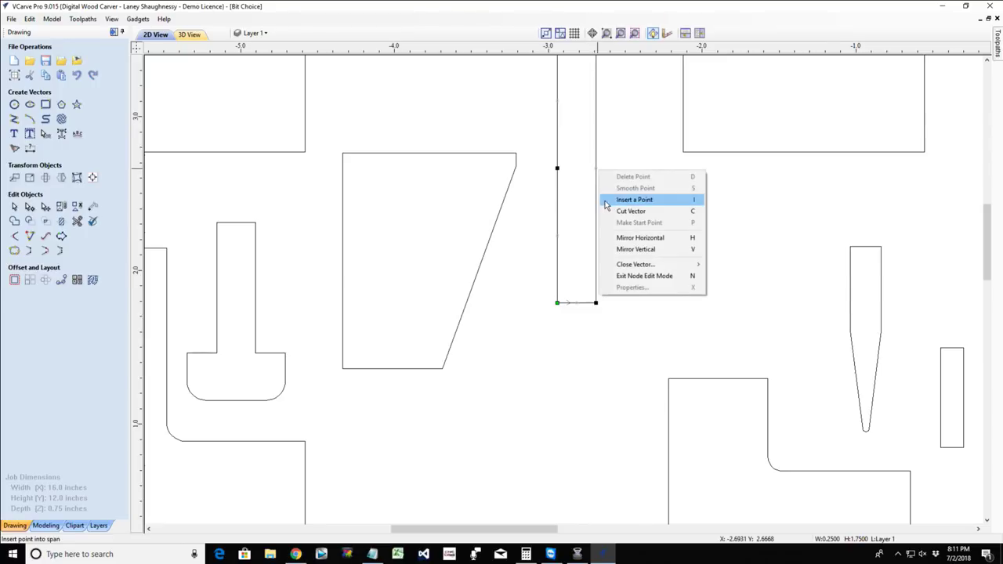
pyautogui.click(605, 202)
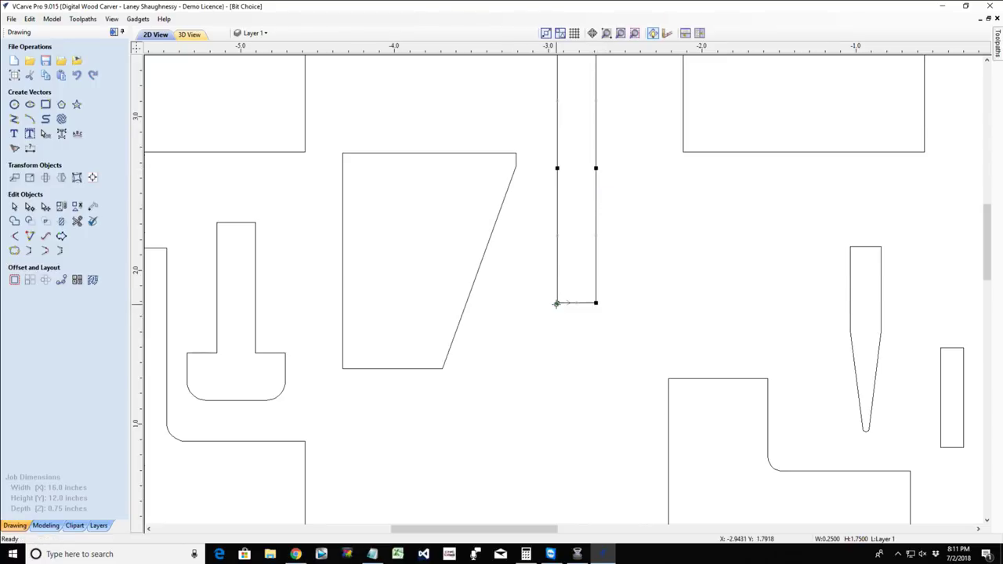
pyautogui.moveTo(511, 300); pyautogui.dragTo(499, 302)
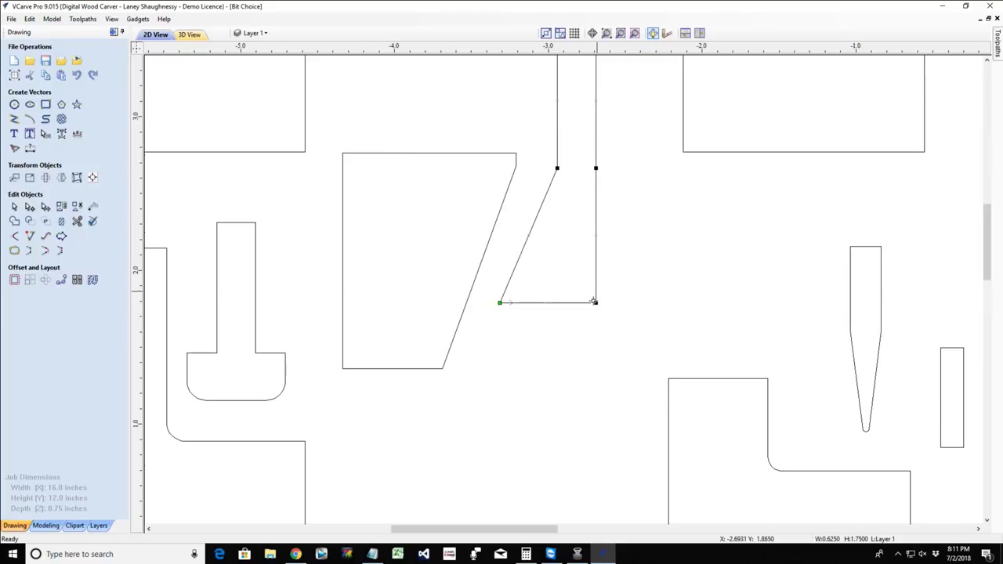
pyautogui.moveTo(597, 304); pyautogui.dragTo(656, 303)
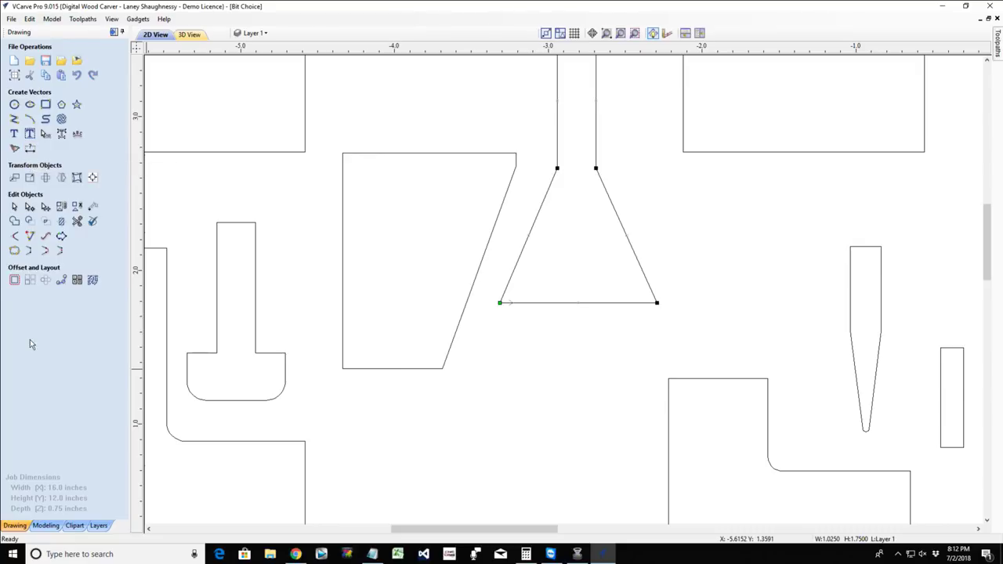
# Move the flared bit left toward the trapezoid and resize it from its lower-left corner.
pyautogui.click(14, 207)
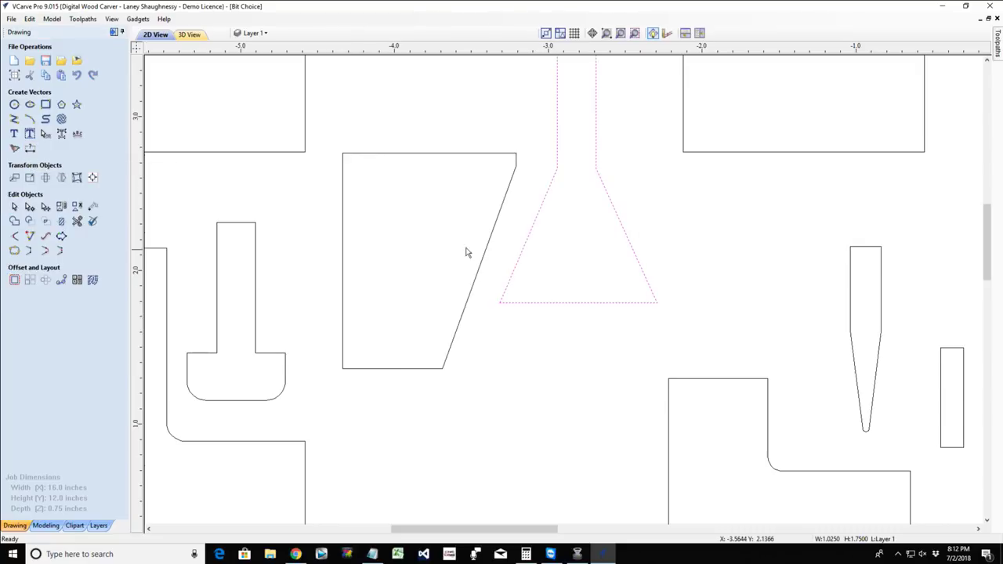
pyautogui.click(528, 234)
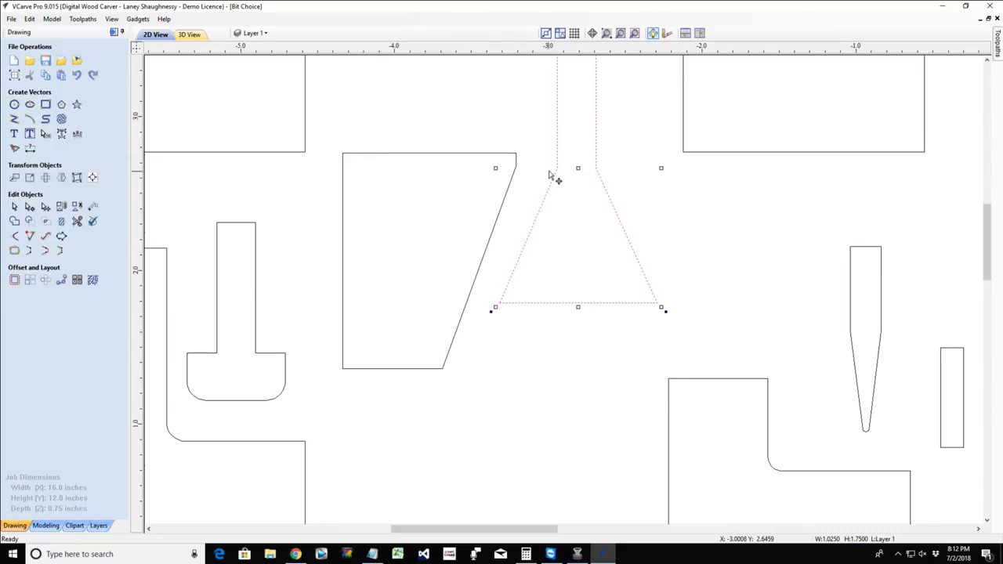
pyautogui.moveTo(576, 310); pyautogui.dragTo(548, 291)
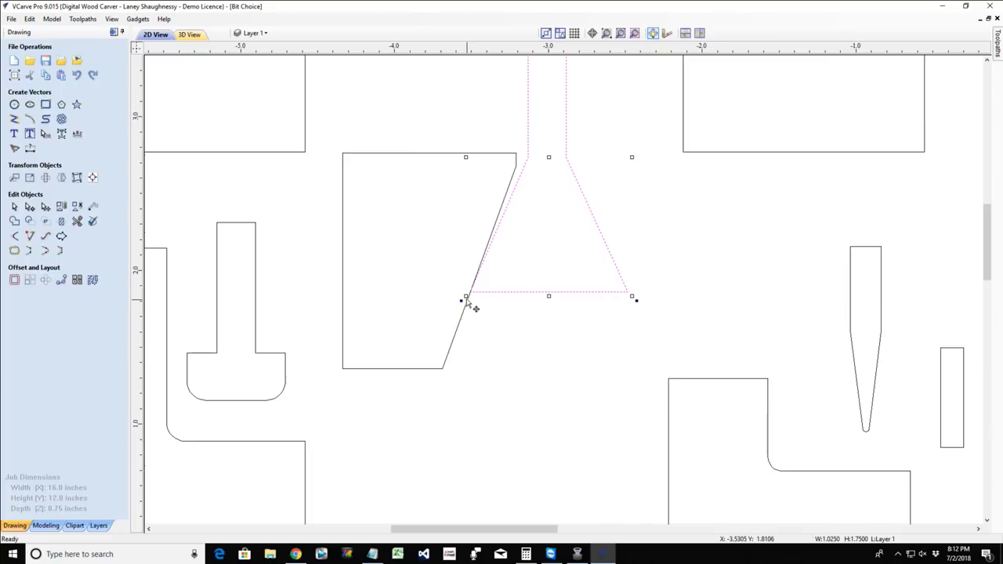
pyautogui.moveTo(465, 297); pyautogui.dragTo(473, 298)
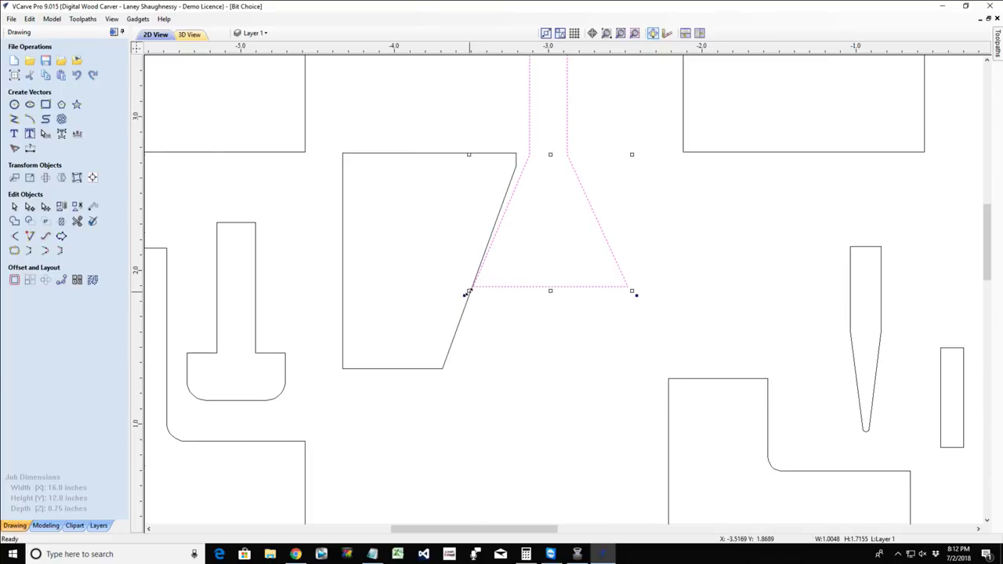
# Snap the flared bit's bottom-left node onto the trapezoid's slanted edge and pull the bottom-right node inward.
pyautogui.press('n')
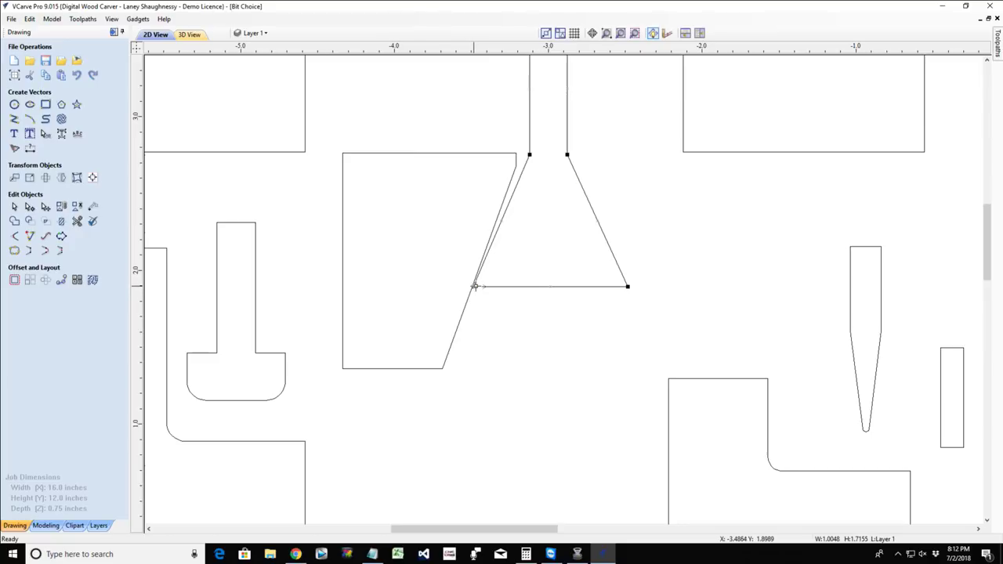
pyautogui.moveTo(474, 287); pyautogui.dragTo(480, 287)
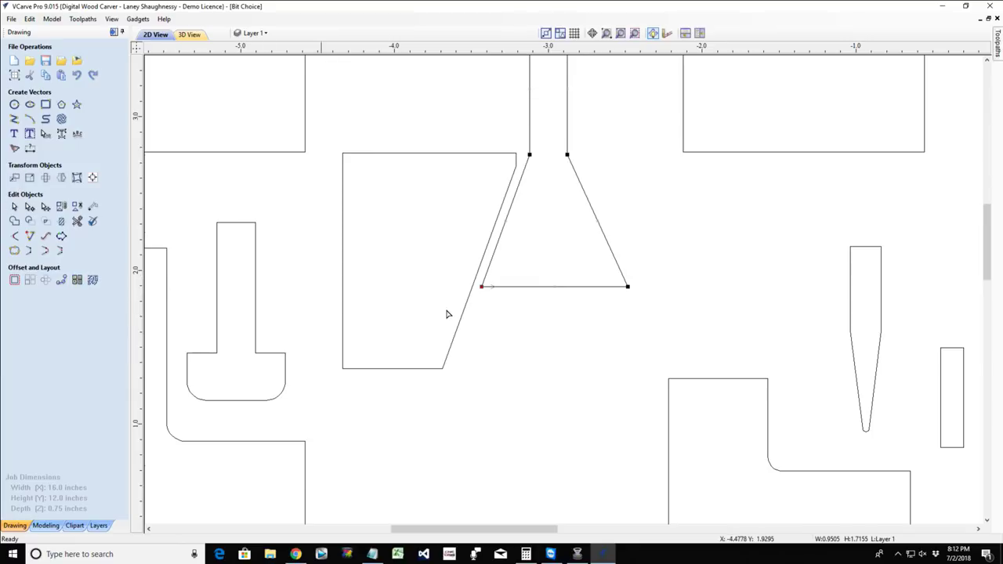
pyautogui.moveTo(627, 286); pyautogui.dragTo(618, 287)
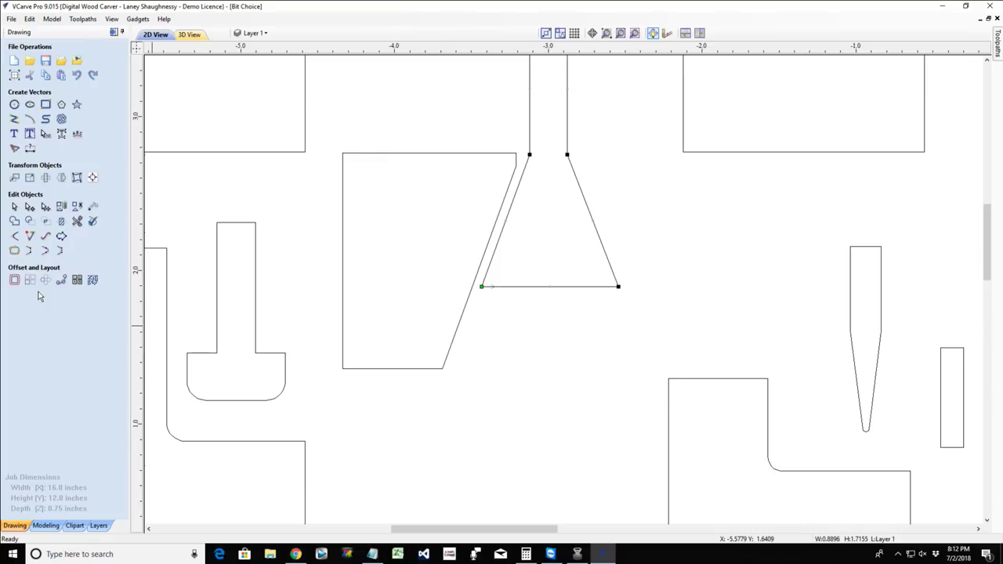
# Select the flared bit, T-shaped bit, tapered bit and trapezoid outlines in turn.
pyautogui.click(13, 207)
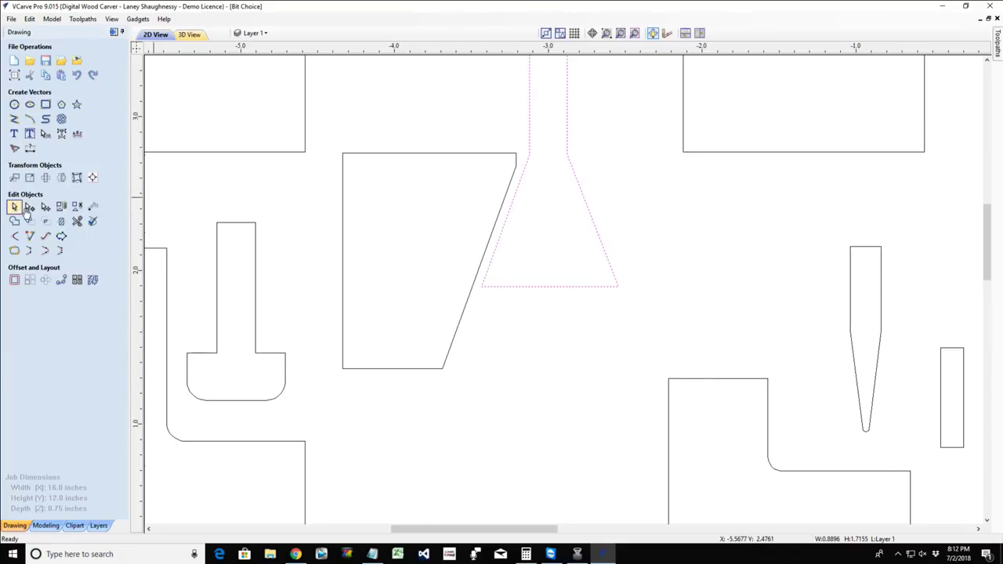
pyautogui.click(522, 182)
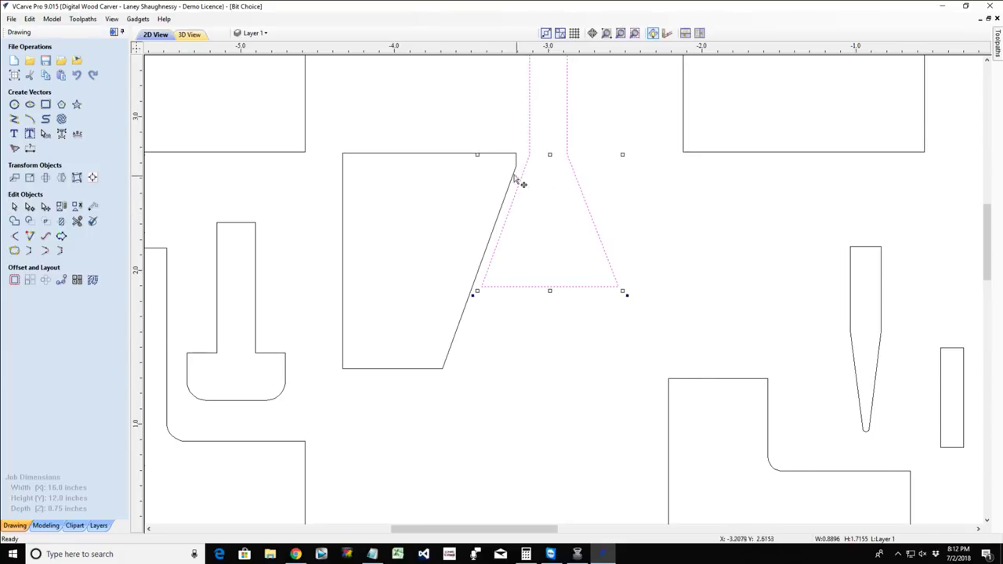
pyautogui.click(218, 278)
pyautogui.click(851, 307)
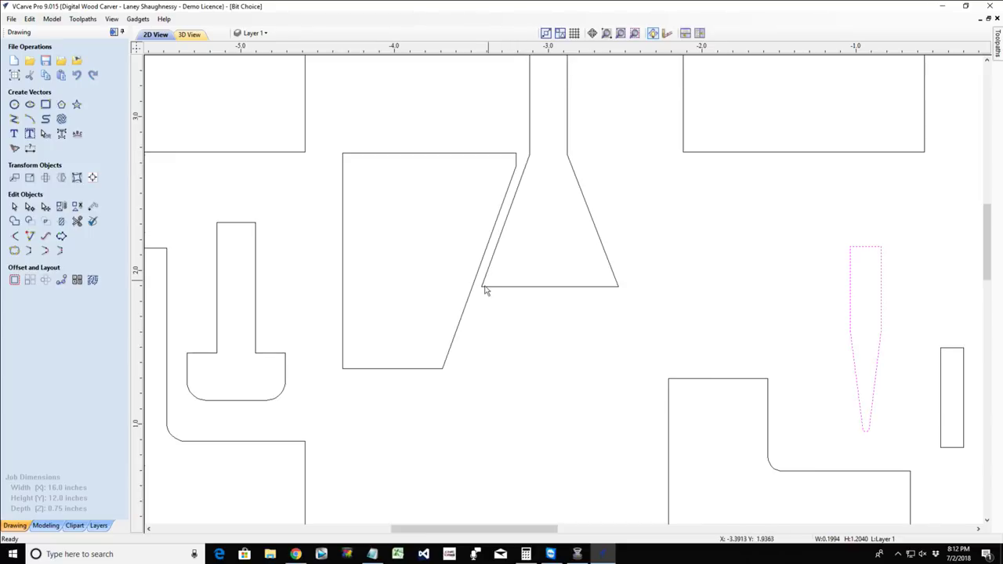
pyautogui.click(455, 336)
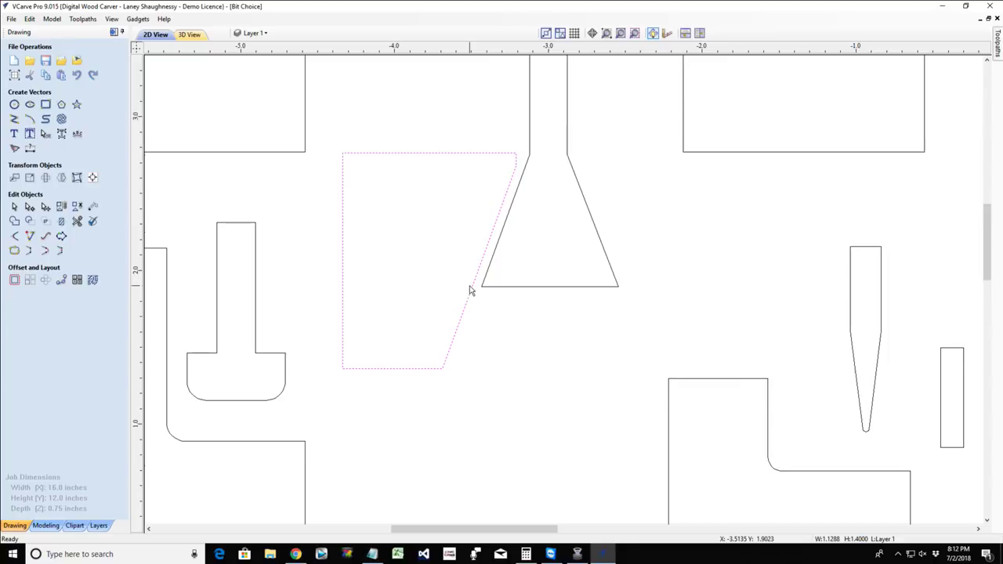
pyautogui.click(491, 263)
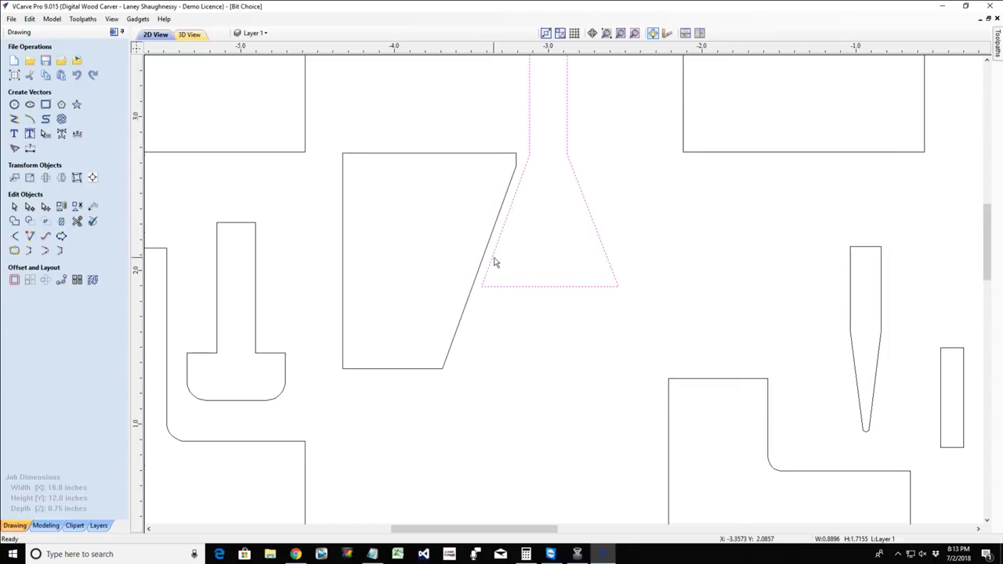
pyautogui.scroll(2, 514, 200)
pyautogui.scroll(-4, 514, 200)
pyautogui.scroll(2, 515, 201)
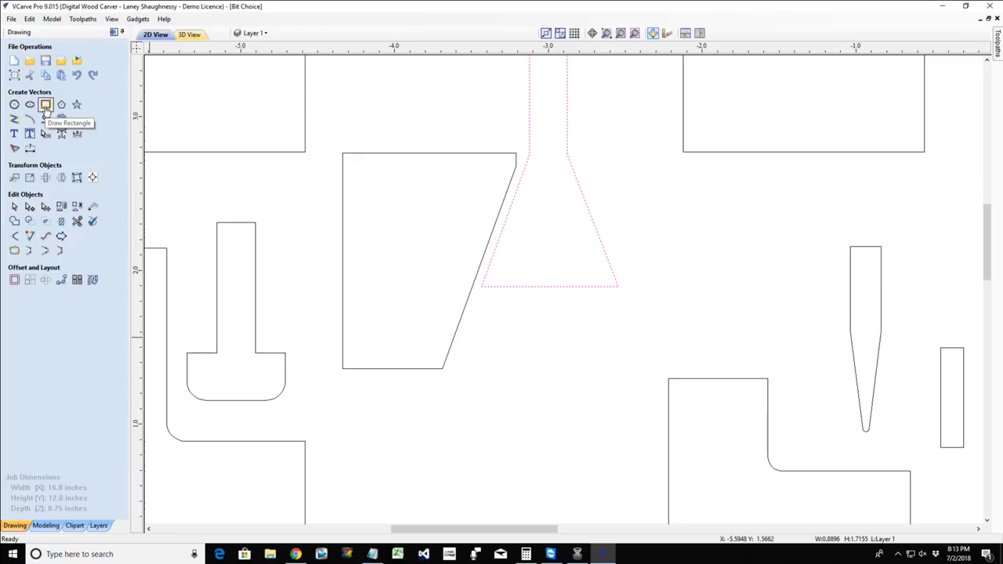
# Draw a 1.175 × 0.675 block below the funnel plus two smaller rectangles overlapping its top edge.
pyautogui.click(45, 105)
pyautogui.moveTo(462, 376)
pyautogui.mouseDown()
pyautogui.moveTo(517, 378)
pyautogui.moveTo(525, 422)
pyautogui.moveTo(643, 439)
pyautogui.moveTo(643, 478)
pyautogui.mouseUp()
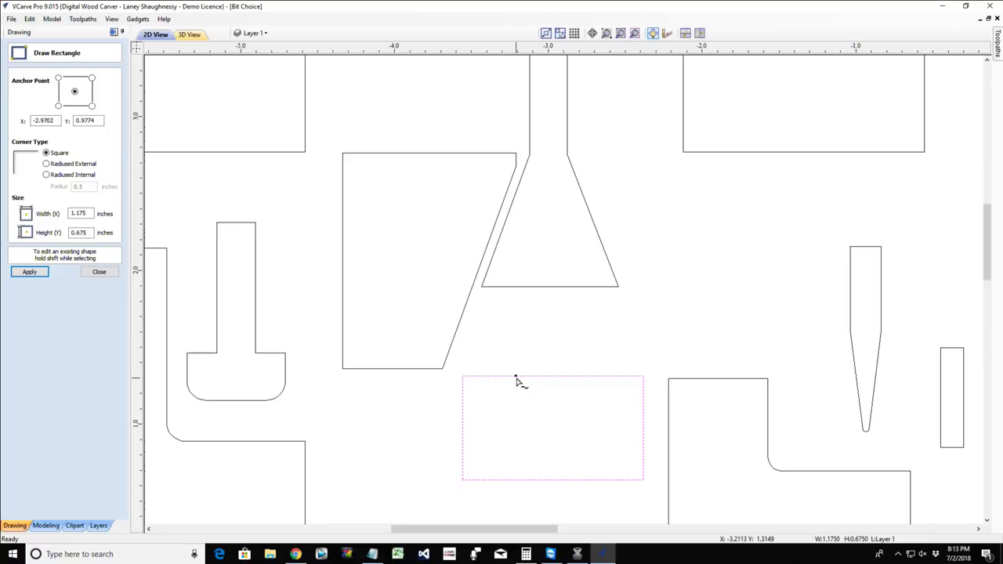
pyautogui.moveTo(523, 379); pyautogui.dragTo(591, 444)
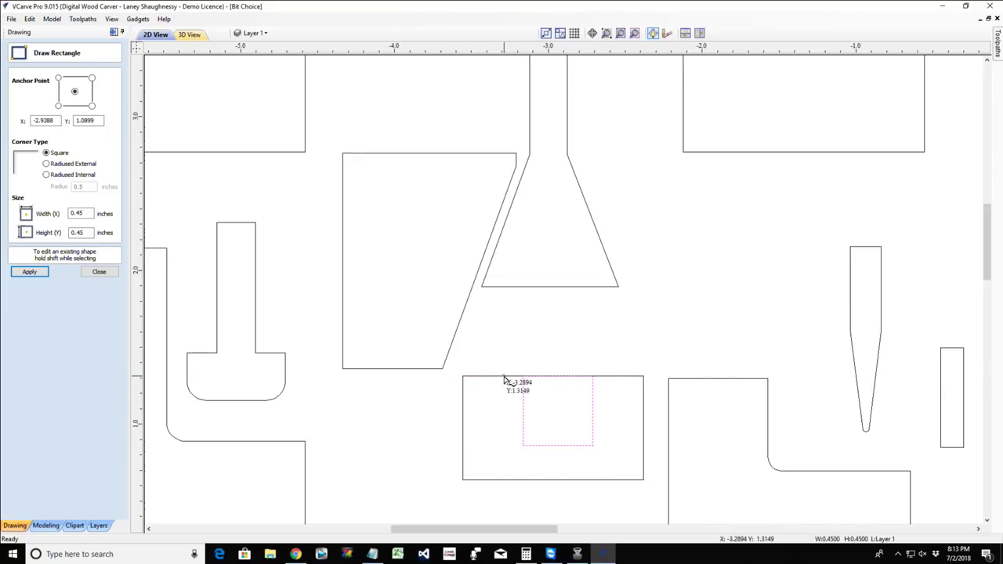
pyautogui.moveTo(505, 379); pyautogui.dragTo(619, 418)
pyautogui.click(99, 271)
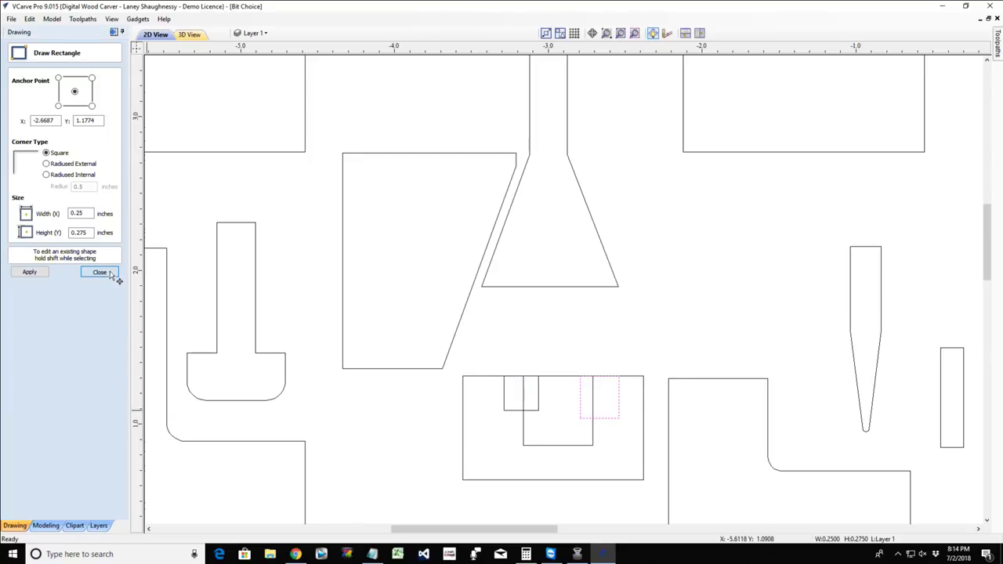
pyautogui.click(76, 222)
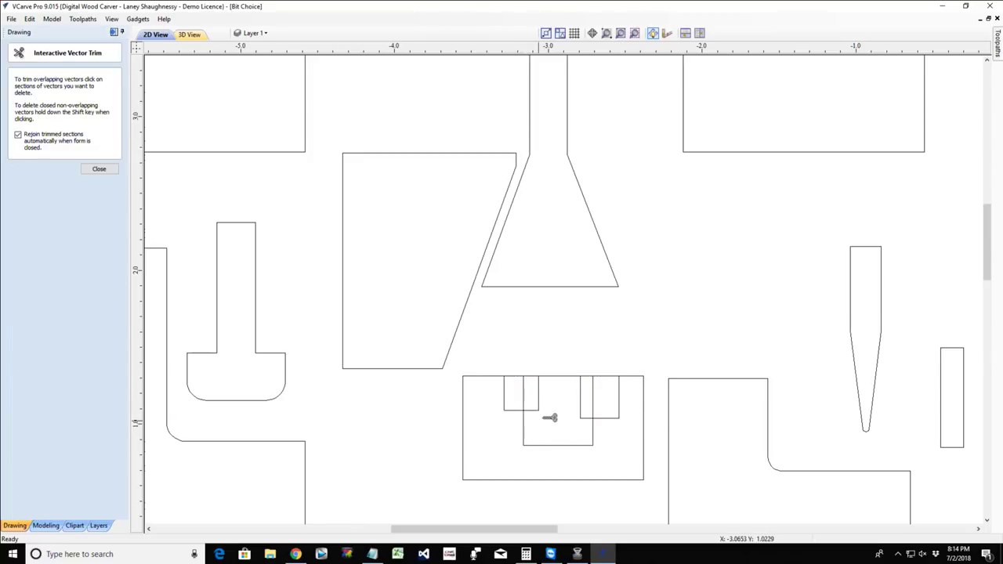
# Trim the overlapping inner segments so the rectangles merge into one stepped notch in the block's top.
pyautogui.click(520, 409)
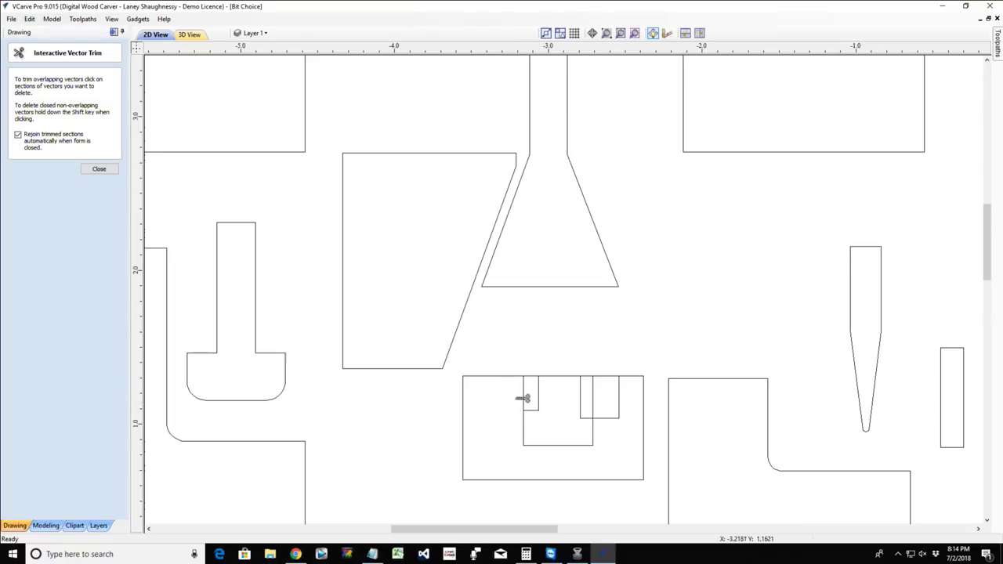
pyautogui.click(523, 398)
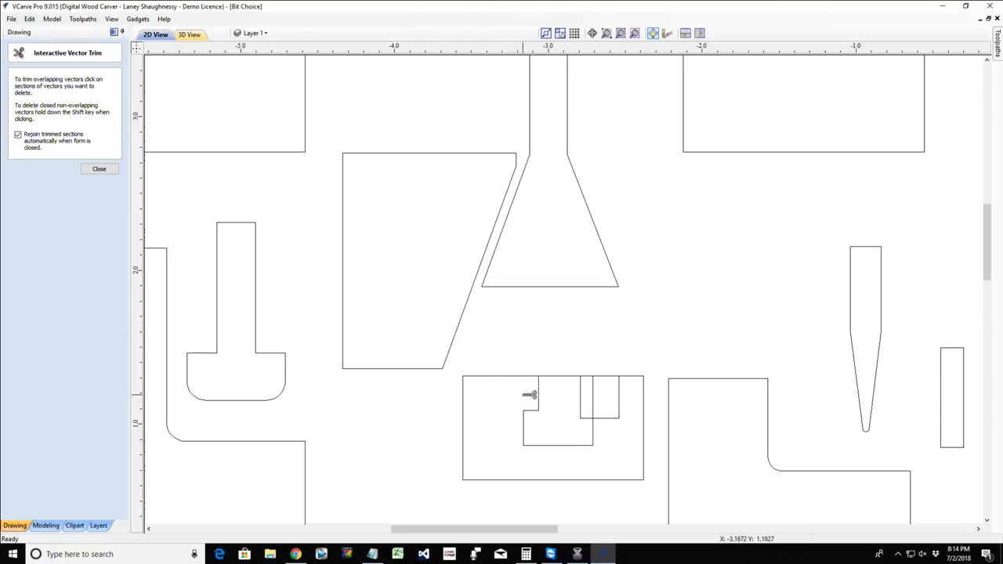
pyautogui.click(618, 397)
pyautogui.click(593, 391)
pyautogui.scroll(1, 586, 448)
pyautogui.scroll(1, 586, 448)
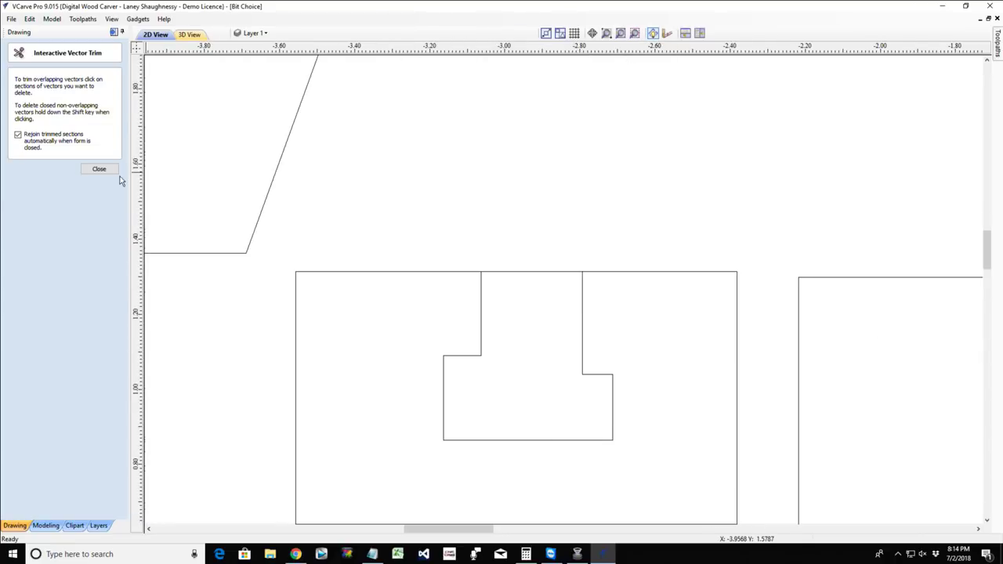
pyautogui.click(596, 375)
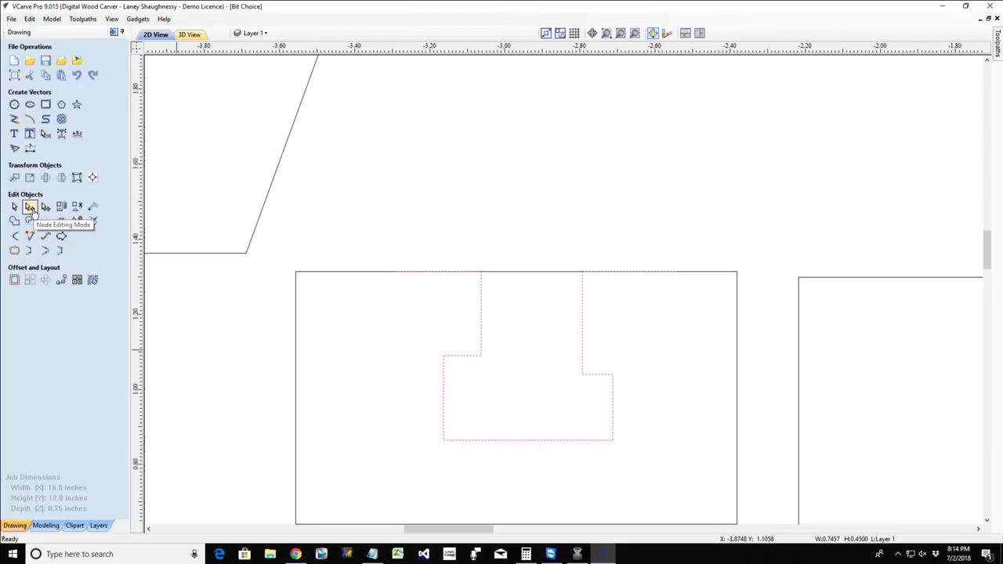
# Level the notch's right shoulder with the left shoulder in node editing.
pyautogui.click(29, 208)
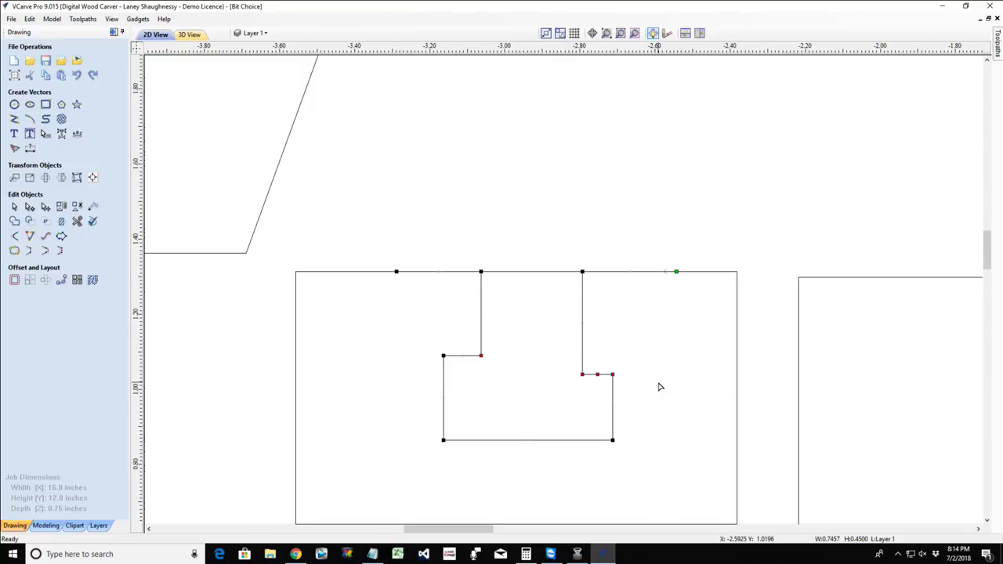
pyautogui.hotkey('ctrl', 'z')
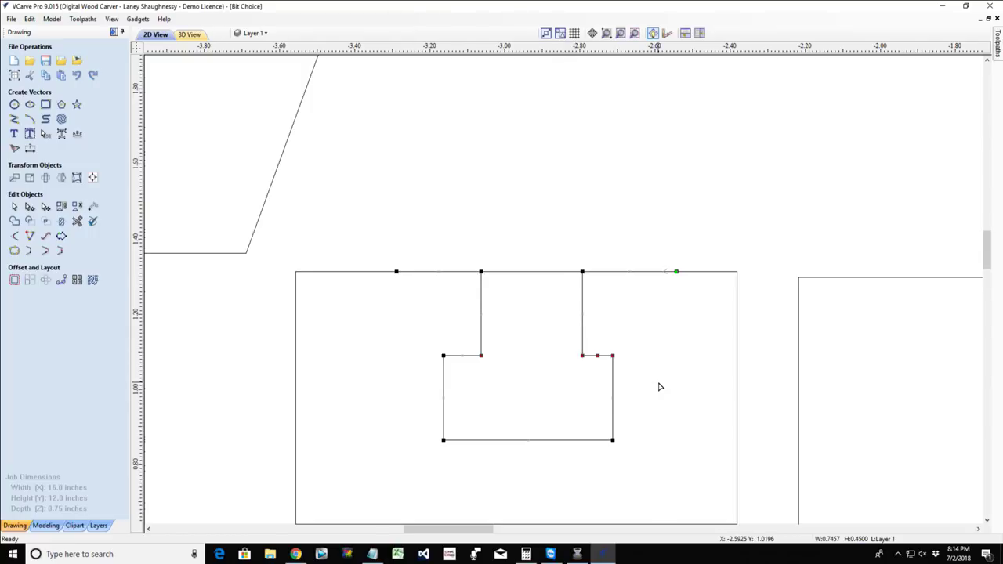
pyautogui.click(14, 206)
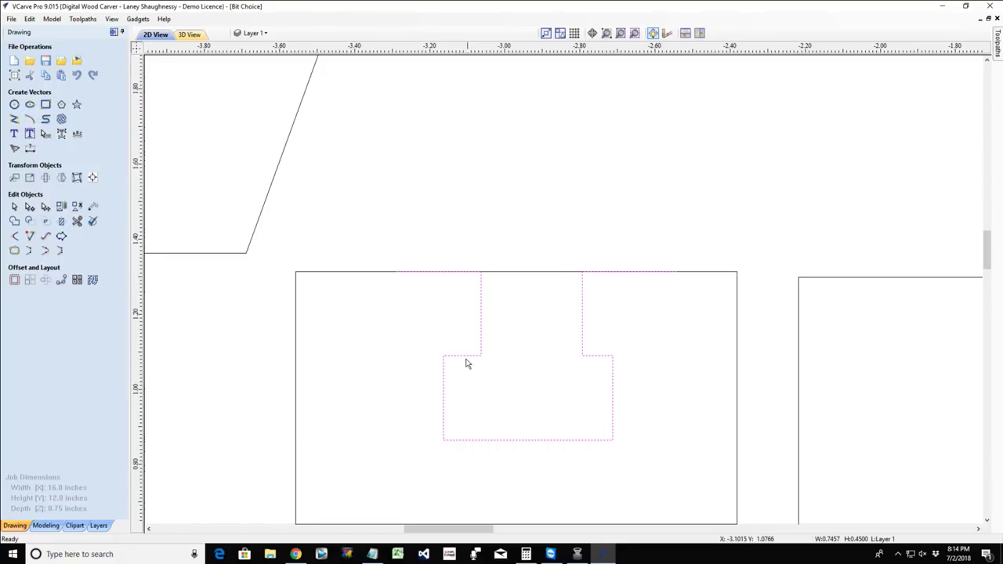
# Draw a tall shank rectangle and a wide inner rectangle over the notch, nudging them into place.
pyautogui.click(46, 104)
pyautogui.moveTo(512, 150); pyautogui.dragTo(560, 409)
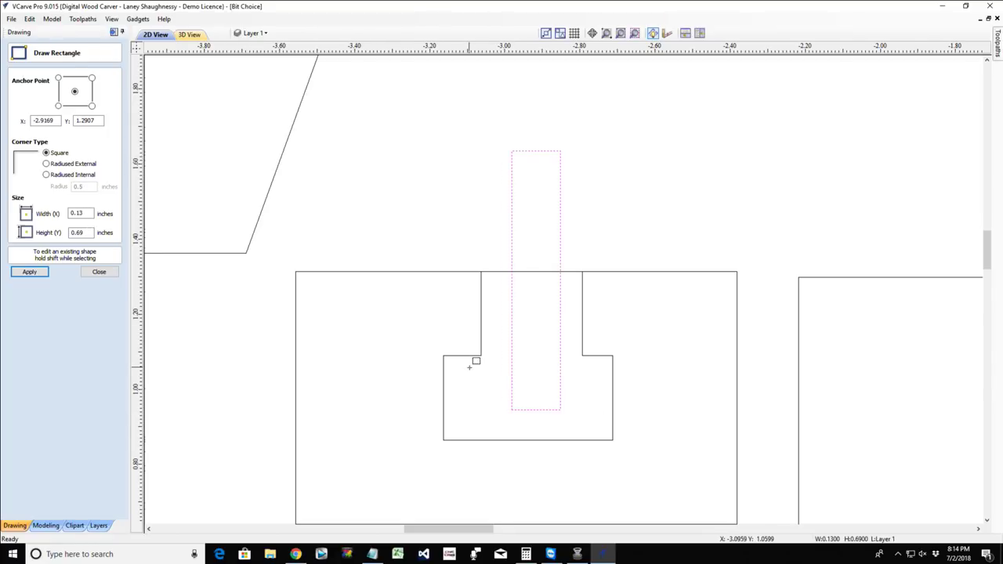
pyautogui.moveTo(470, 368); pyautogui.dragTo(597, 421)
pyautogui.click(599, 425)
pyautogui.click(88, 274)
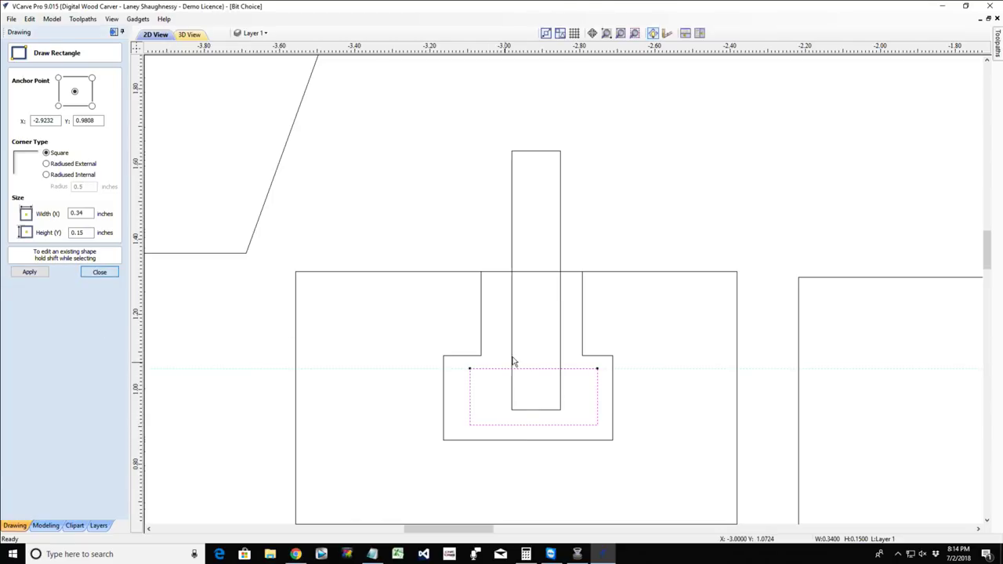
pyautogui.click(512, 339)
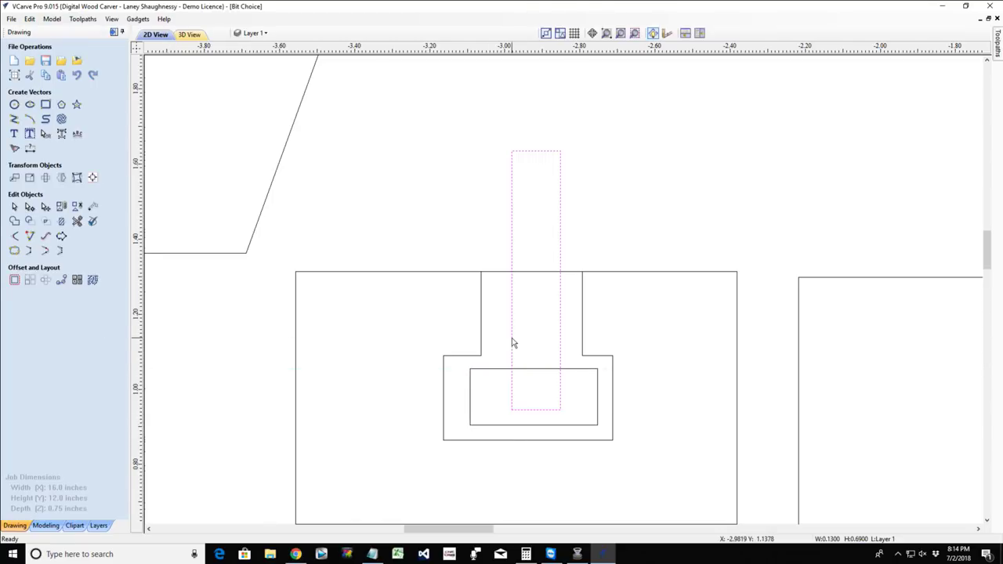
pyautogui.press('Down')
pyautogui.press('Down')
pyautogui.press('Down')
pyautogui.press('Down')
pyautogui.press('Down')
pyautogui.press('Down')
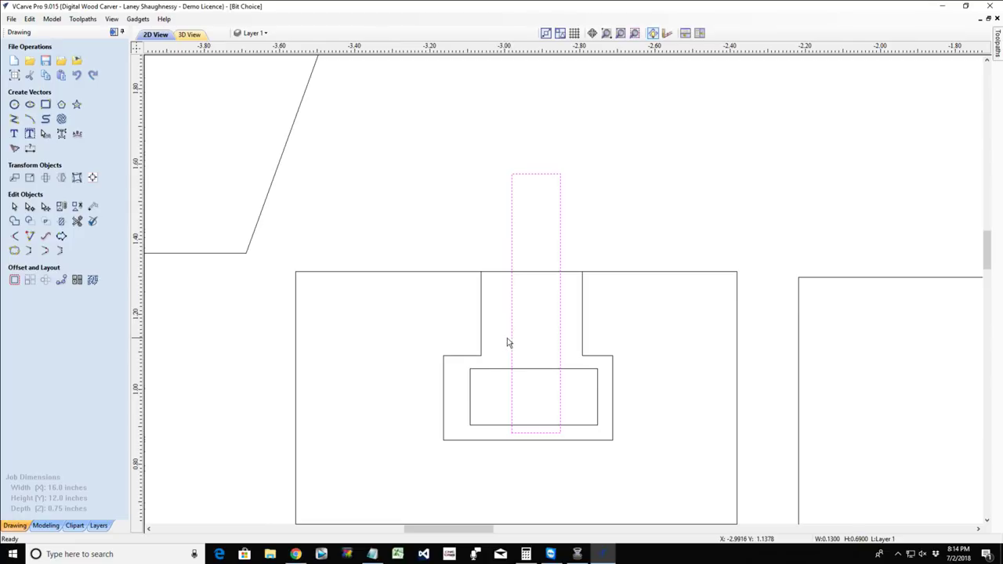
pyautogui.click(480, 370)
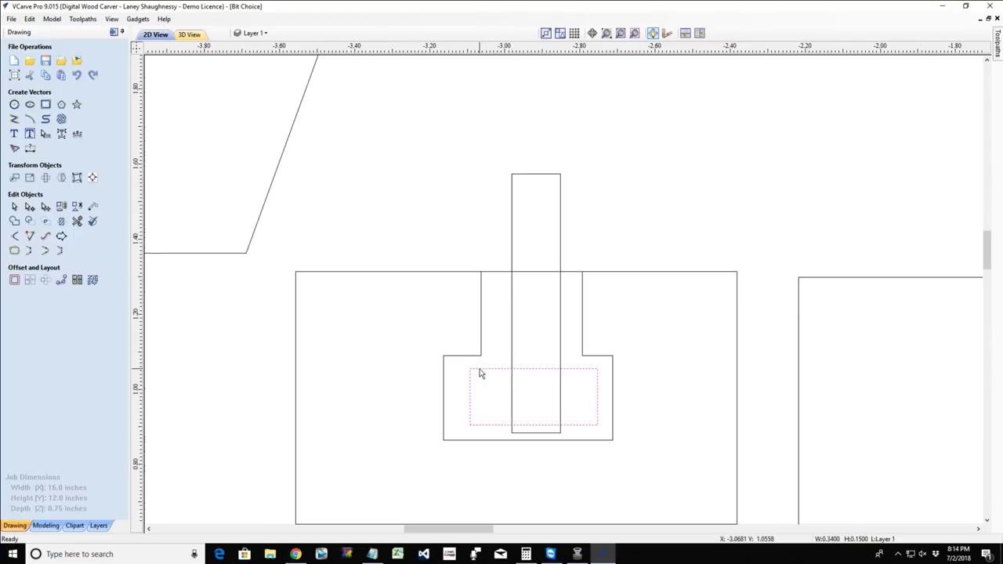
pyautogui.press('Up')
pyautogui.press('Up')
pyautogui.press('Up')
pyautogui.press('Up')
pyautogui.press('Up')
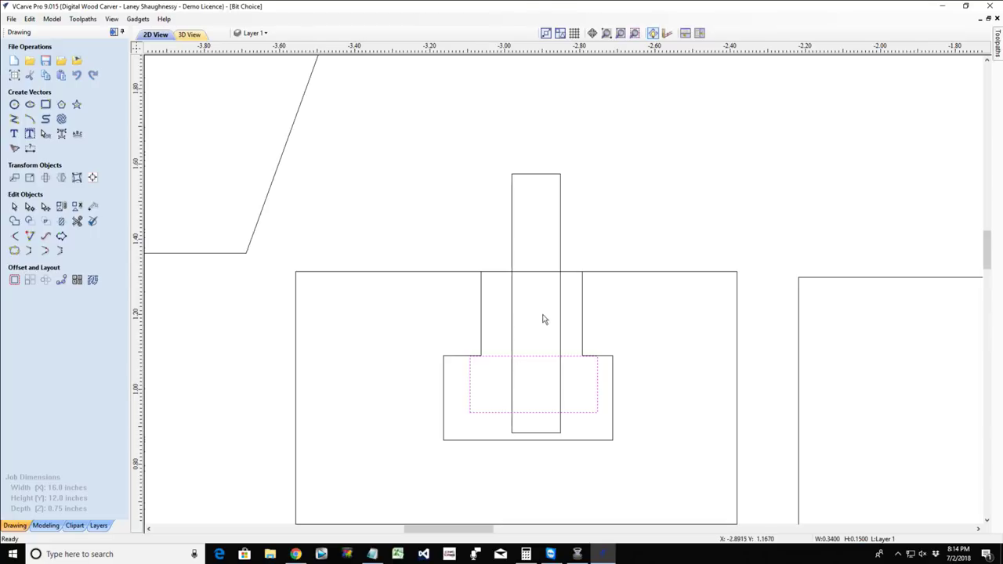
pyautogui.moveTo(618, 251); pyautogui.dragTo(622, 256)
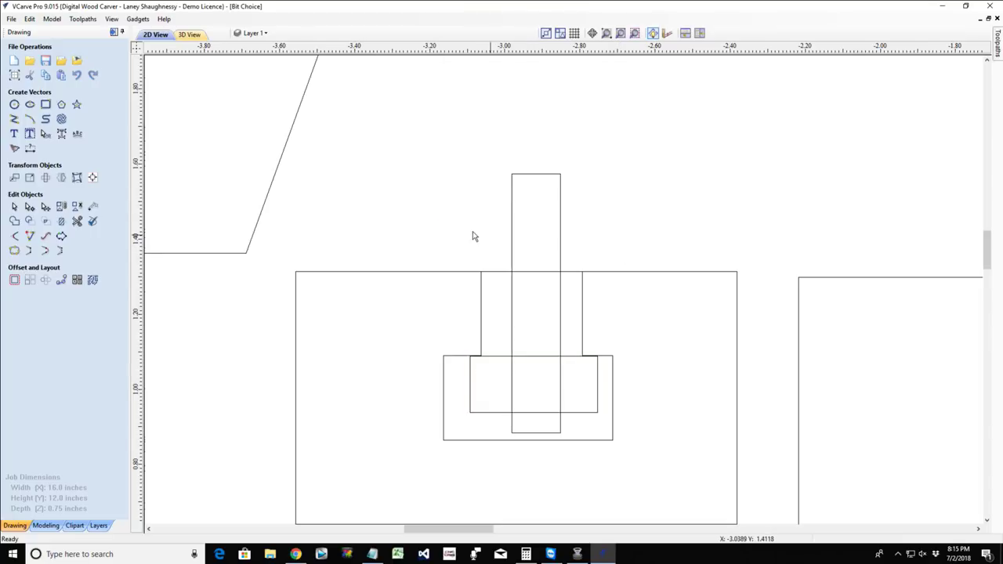
# Draw a wide rectangle above the block and nudge it onto the block's top edge.
pyautogui.click(45, 105)
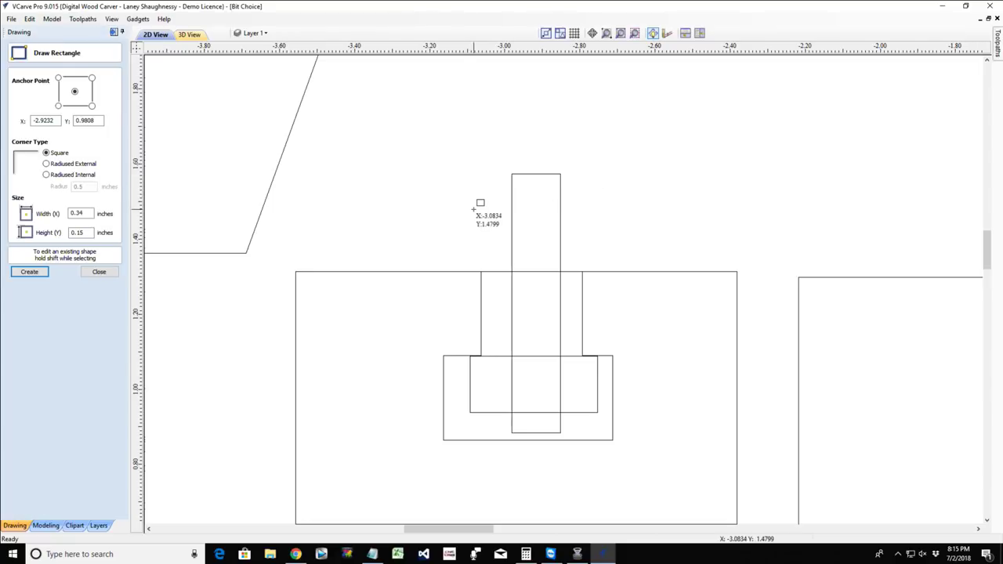
pyautogui.moveTo(473, 209); pyautogui.dragTo(613, 258)
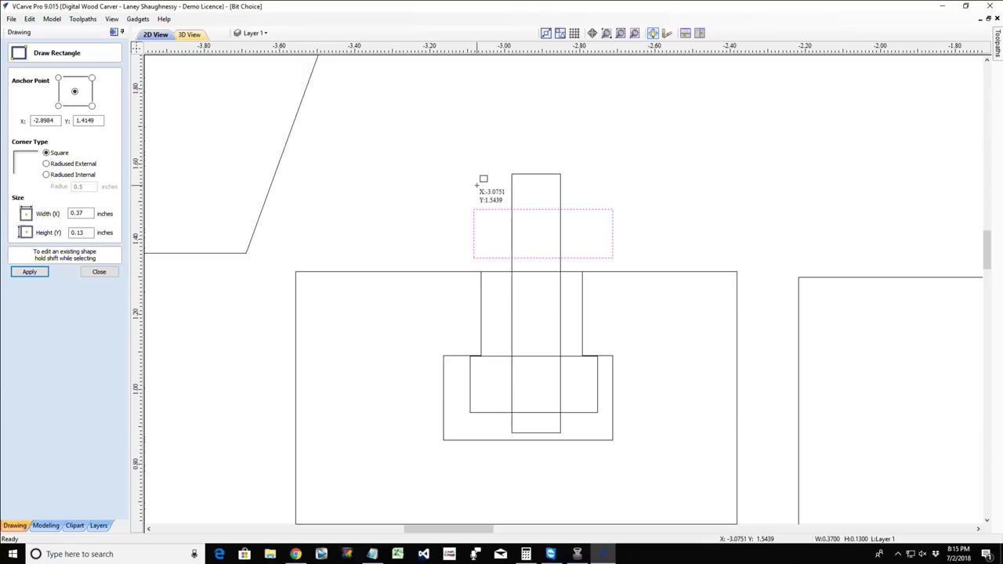
pyautogui.click(100, 272)
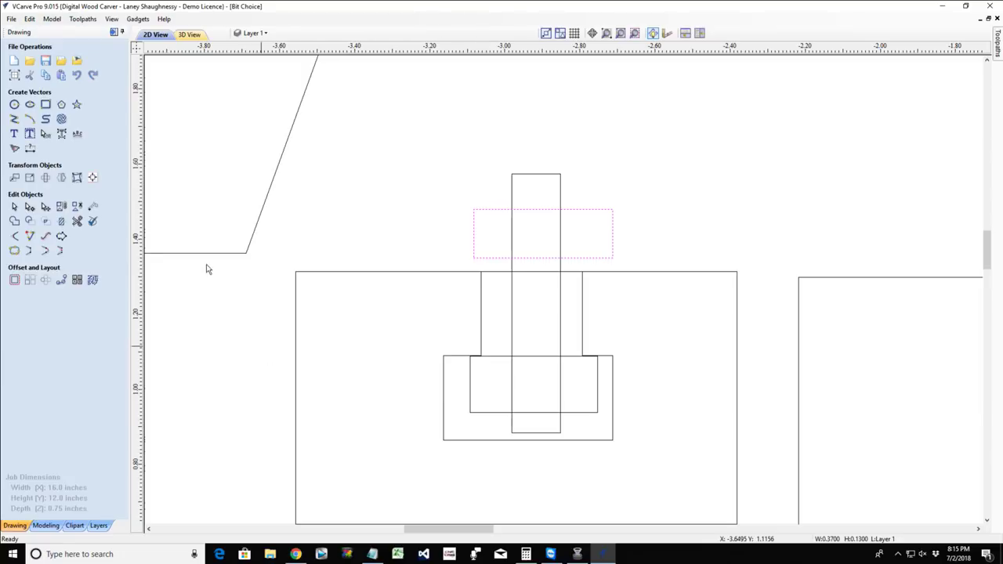
pyautogui.click(501, 258)
pyautogui.moveTo(502, 258); pyautogui.dragTo(503, 263)
pyautogui.press('Down')
pyautogui.press('Down')
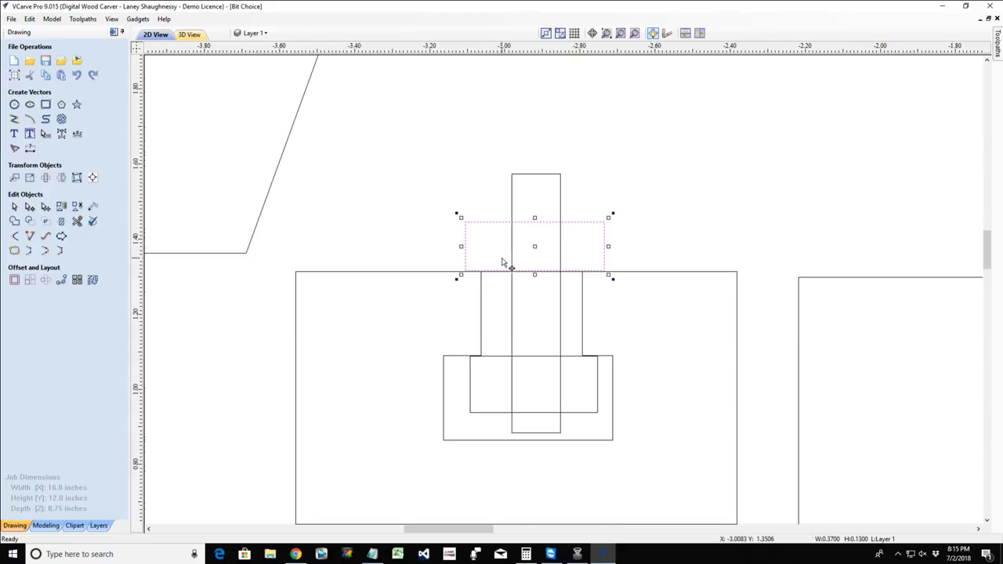
pyautogui.press('Up')
# Delete the shank, top and inner trial rectangles, leaving only the stepped notch.
pyautogui.moveTo(450, 157); pyautogui.dragTo(428, 168)
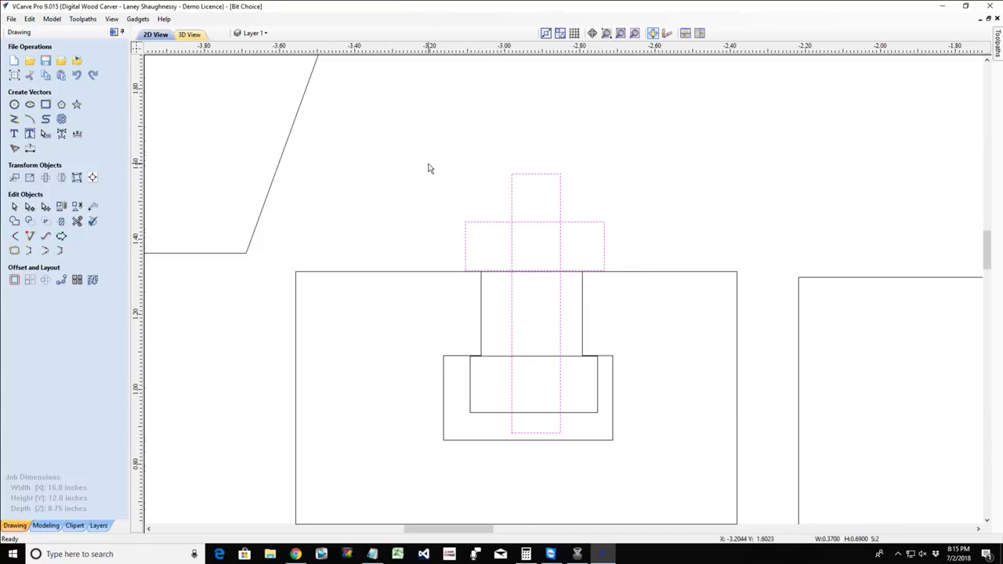
pyautogui.press('Delete')
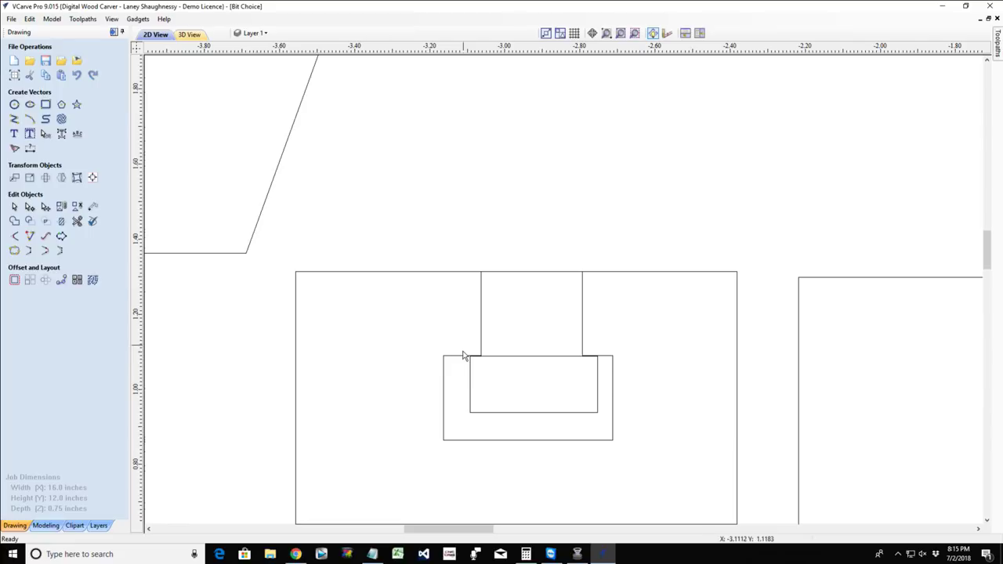
pyautogui.click(470, 392)
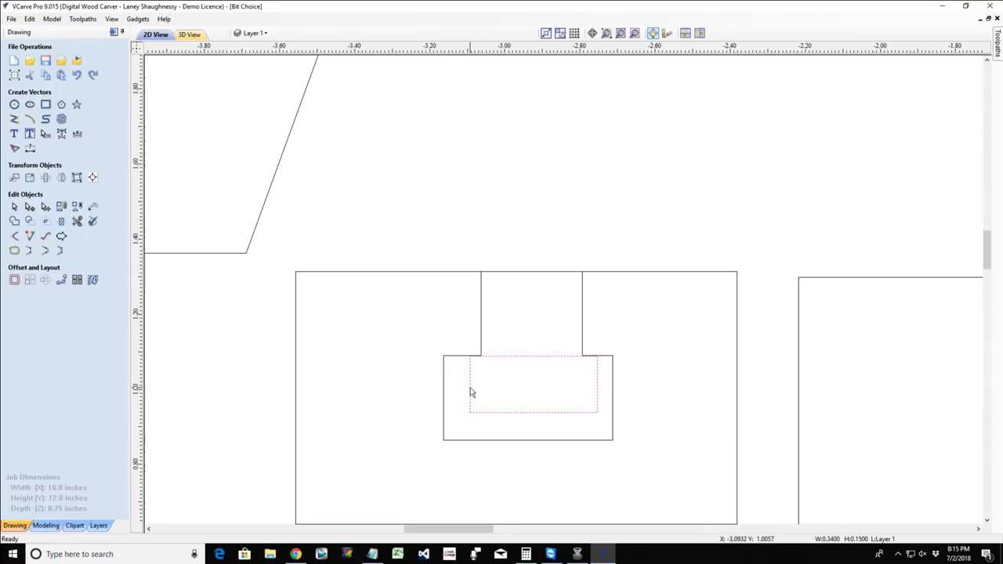
pyautogui.press('Delete')
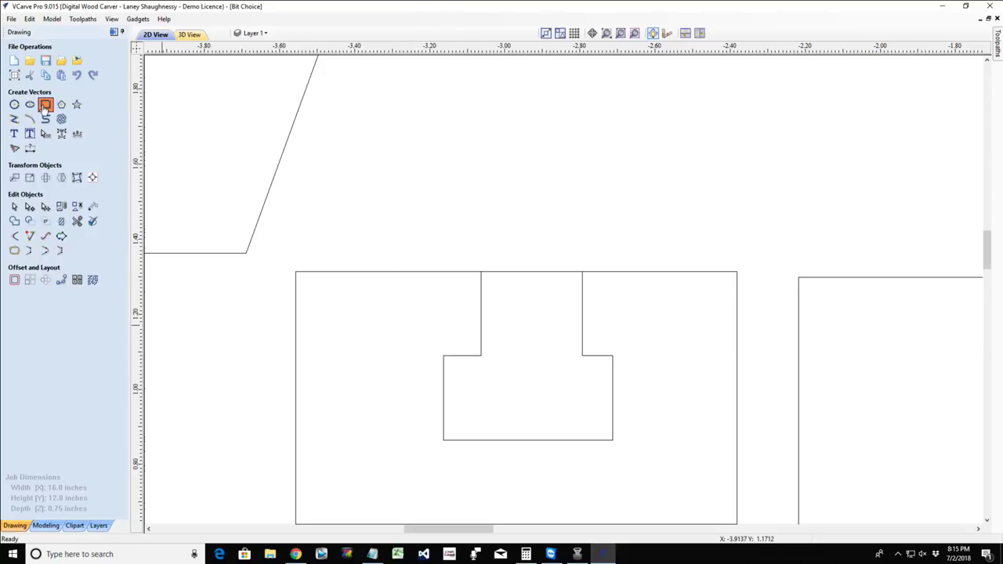
# Draw a thin shank rectangle above the block and align the flat rectangle beneath it.
pyautogui.click(45, 104)
pyautogui.moveTo(502, 203)
pyautogui.mouseDown()
pyautogui.moveTo(550, 205)
pyautogui.moveTo(526, 203)
pyautogui.moveTo(524, 244)
pyautogui.moveTo(553, 239)
pyautogui.moveTo(527, 250)
pyautogui.moveTo(542, 245)
pyautogui.mouseUp()
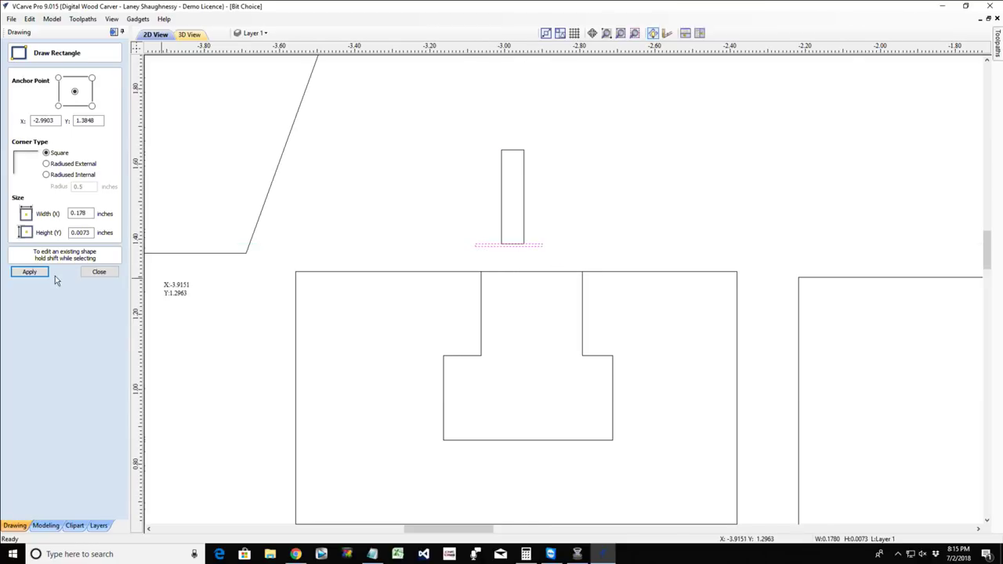
pyautogui.click(99, 271)
pyautogui.click(510, 246)
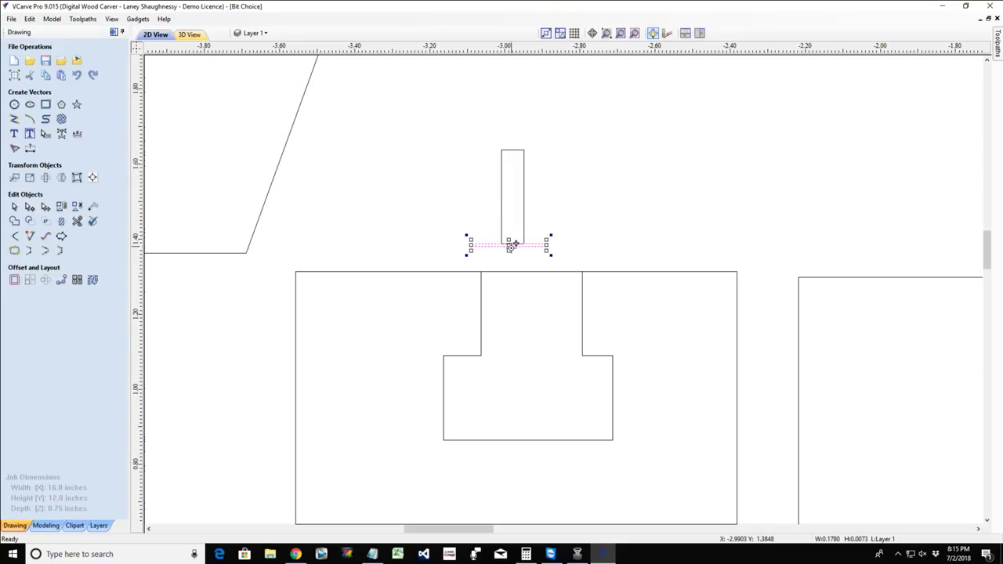
pyautogui.moveTo(508, 249); pyautogui.dragTo(537, 250)
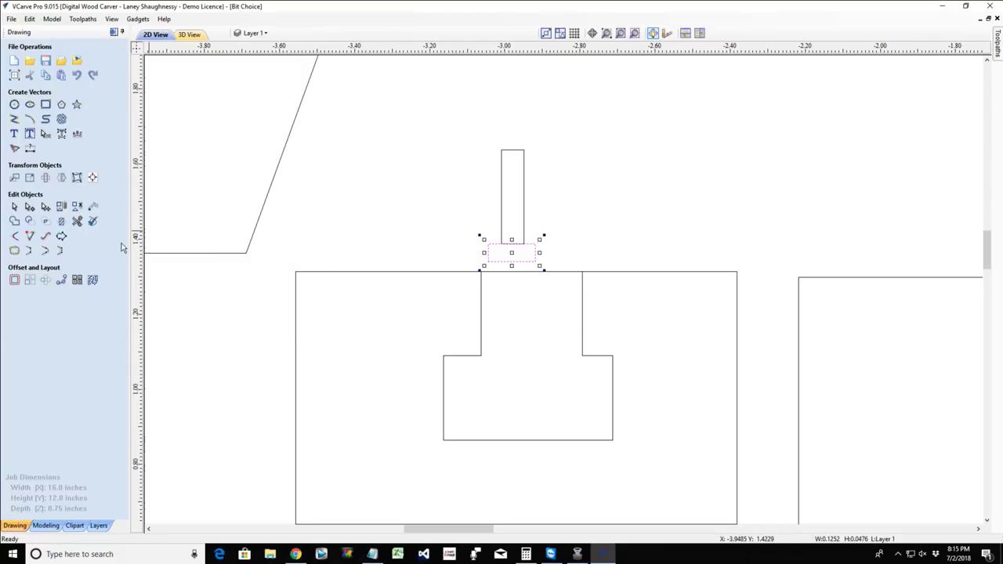
# Trim away the joining line so the two rectangles form one inverted-T bit outline.
pyautogui.click(77, 222)
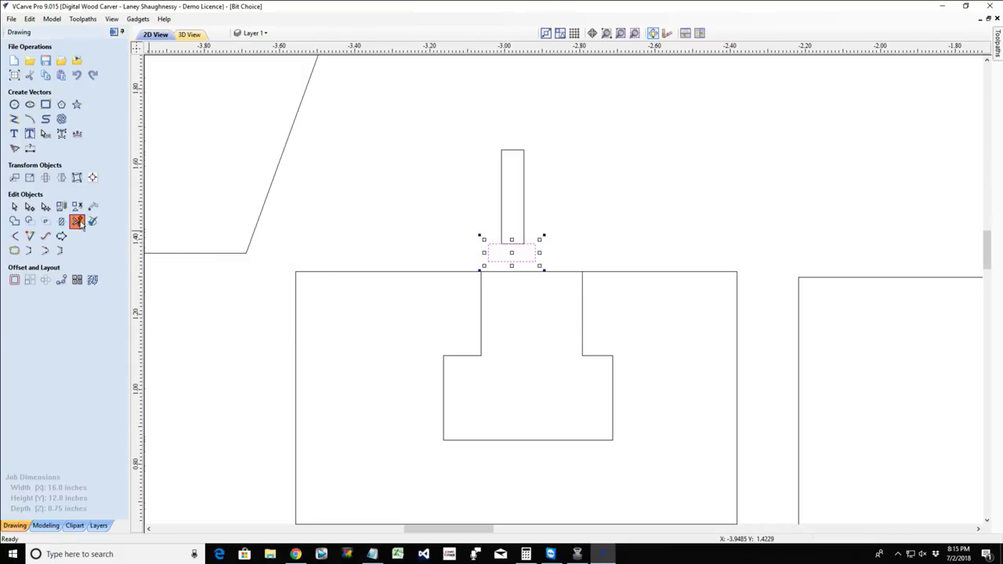
pyautogui.click(515, 244)
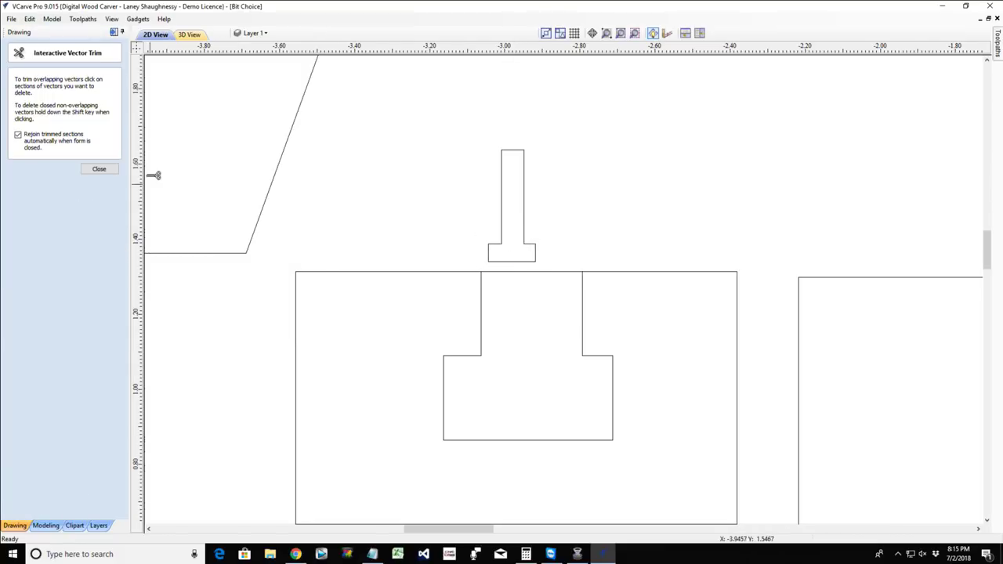
pyautogui.click(98, 169)
pyautogui.click(502, 201)
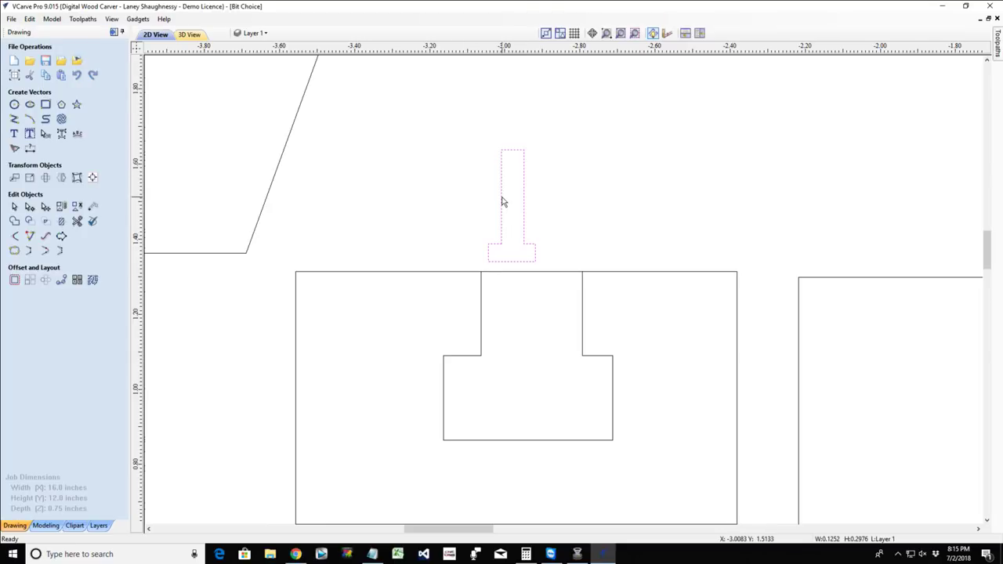
# Nudge the inverted-T outline down and left into the stepped cavity with arrow keys.
pyautogui.press('Down')
pyautogui.press('Down')
pyautogui.press('Down')
pyautogui.press('Down')
pyautogui.press('Down')
pyautogui.press('Down')
pyautogui.press('Down')
pyautogui.press('Down')
pyautogui.press('Down')
pyautogui.press('Down')
pyautogui.press('Down')
pyautogui.press('Down')
pyautogui.press('Down')
pyautogui.press('Down')
pyautogui.press('Down')
pyautogui.press('Down')
pyautogui.press('Down')
pyautogui.press('Down')
pyautogui.press('Down')
pyautogui.press('Left')
pyautogui.press('Left')
pyautogui.press('Left')
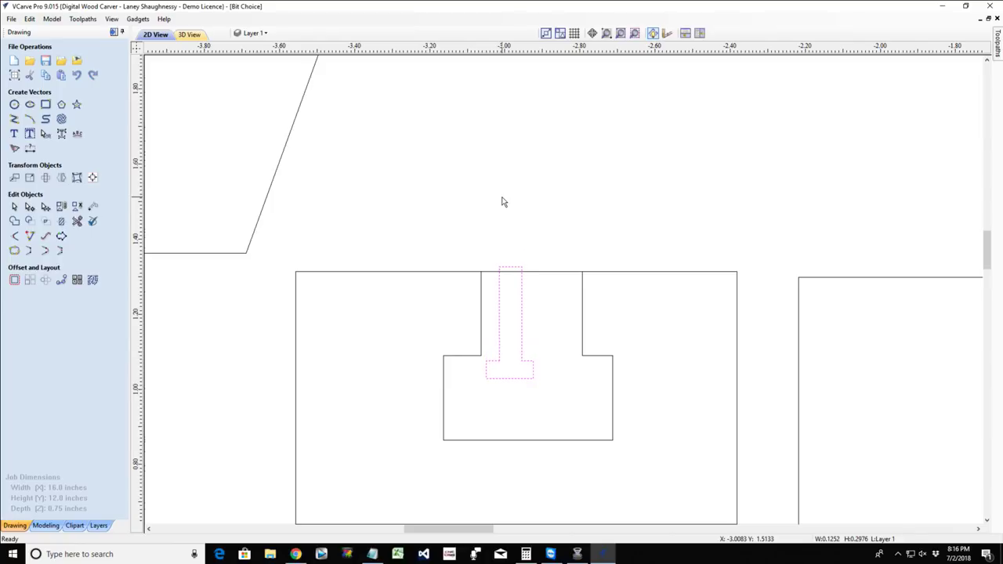
pyautogui.press('Left')
pyautogui.press('Up')
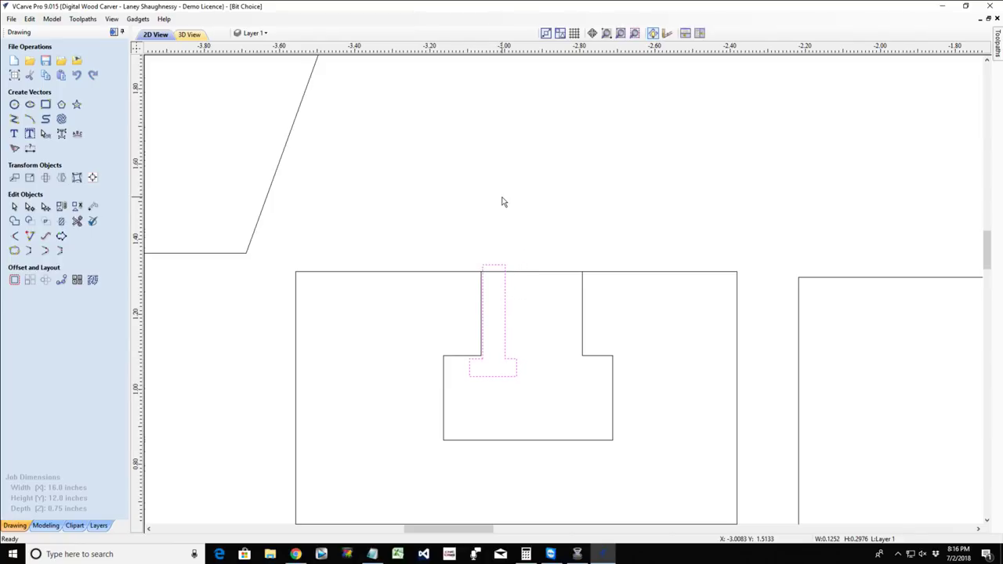
pyautogui.press('Left')
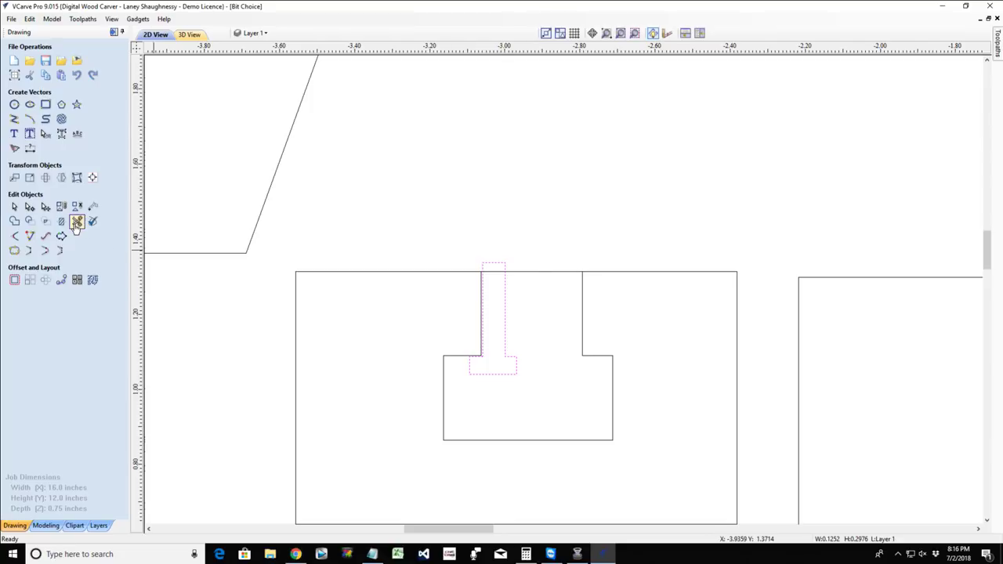
# Shift the cavity's three left-edge nodes right to meet the T's flange.
pyautogui.click(30, 206)
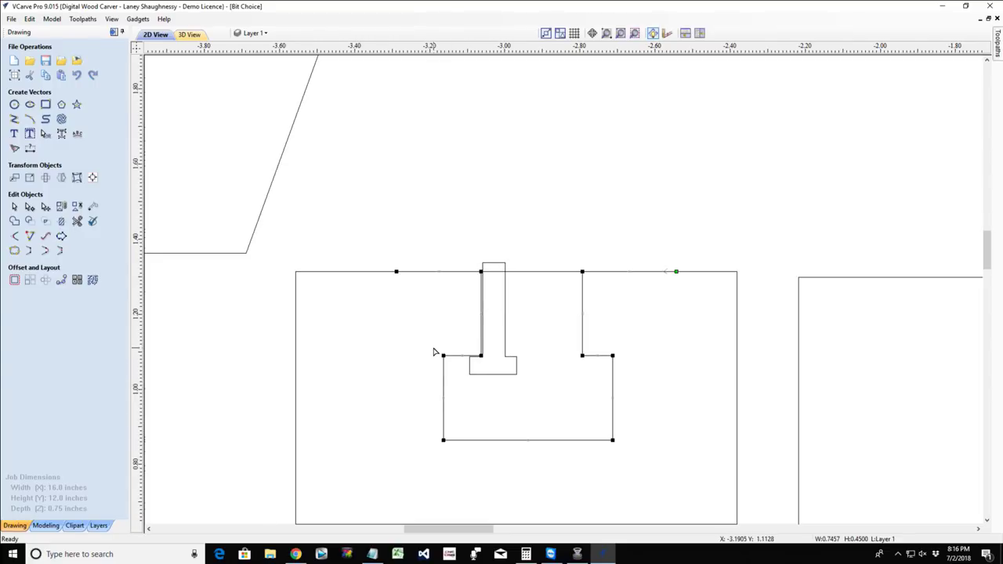
pyautogui.moveTo(435, 352); pyautogui.dragTo(452, 449)
pyautogui.press('Right')
pyautogui.press('Right')
pyautogui.press('Right')
pyautogui.press('Right')
pyautogui.press('Right')
pyautogui.press('Right')
pyautogui.press('Right')
pyautogui.press('Right')
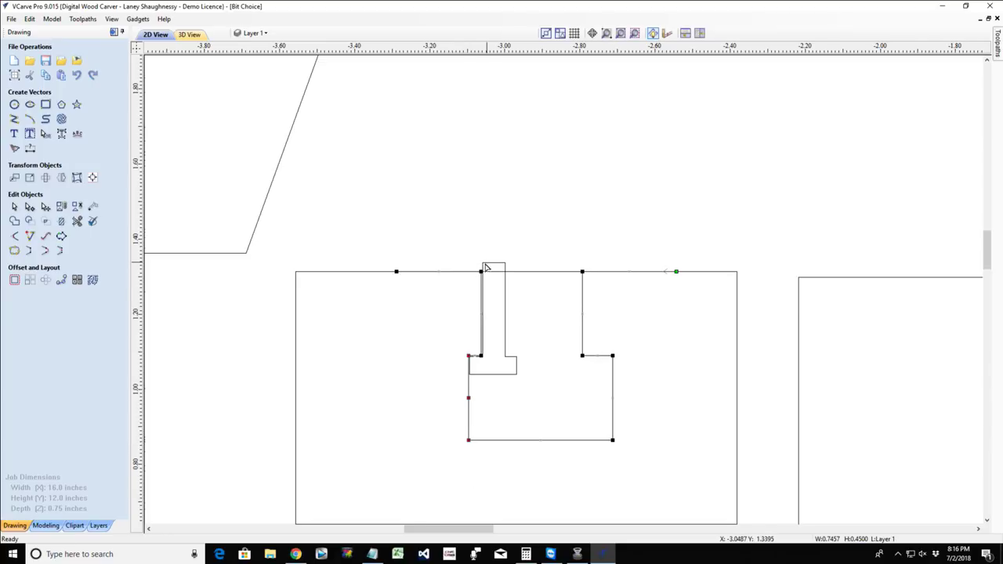
pyautogui.click(13, 206)
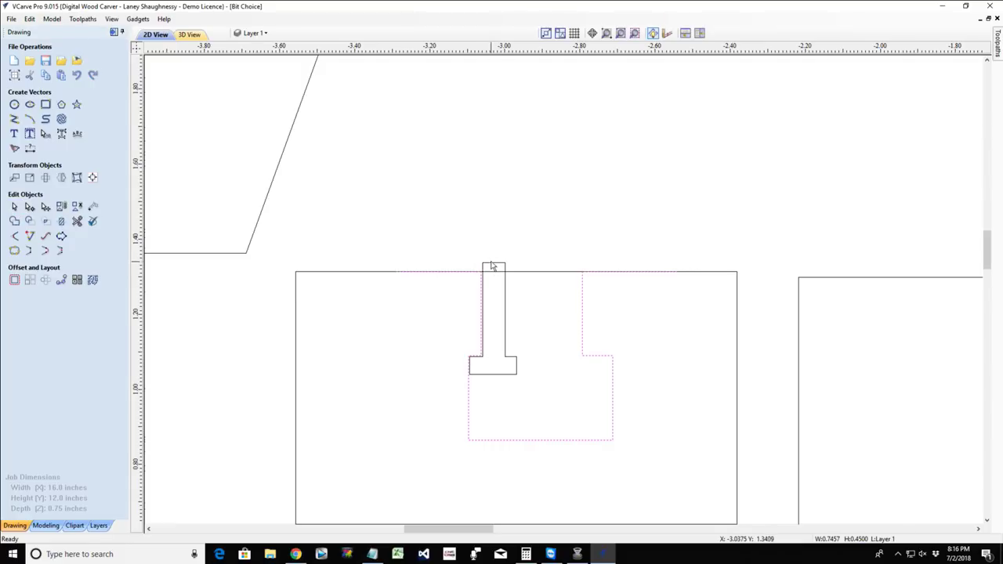
pyautogui.click(491, 266)
# Slide the T right and shift the cavity's right edge left to meet it.
pyautogui.click(490, 266)
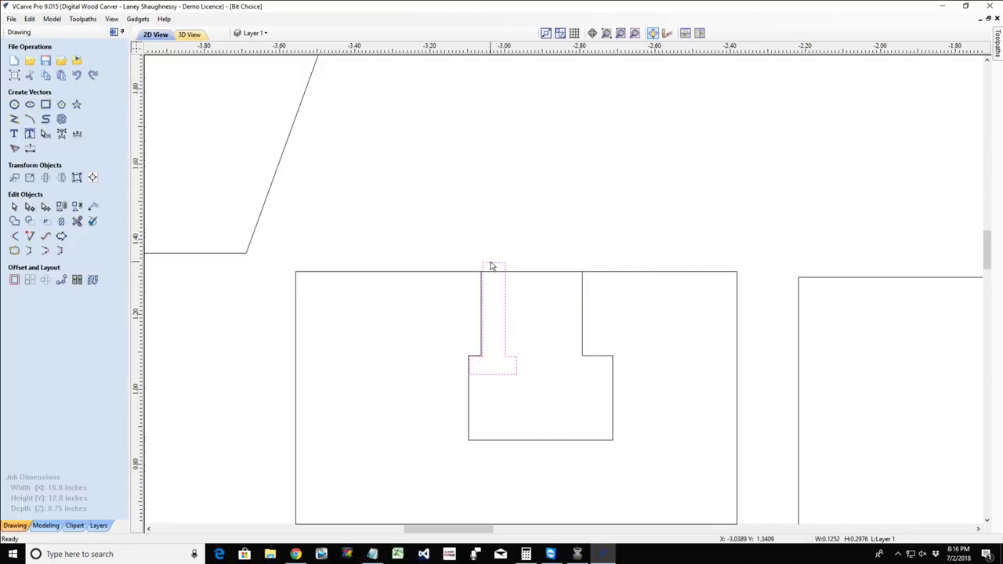
pyautogui.press('Right')
pyautogui.press('Right')
pyautogui.press('Right')
pyautogui.press('Right')
pyautogui.press('Right')
pyautogui.press('Right')
pyautogui.press('Right')
pyautogui.press('Right')
pyautogui.press('Right')
pyautogui.press('Right')
pyautogui.press('Right')
pyautogui.press('Right')
pyautogui.press('Right')
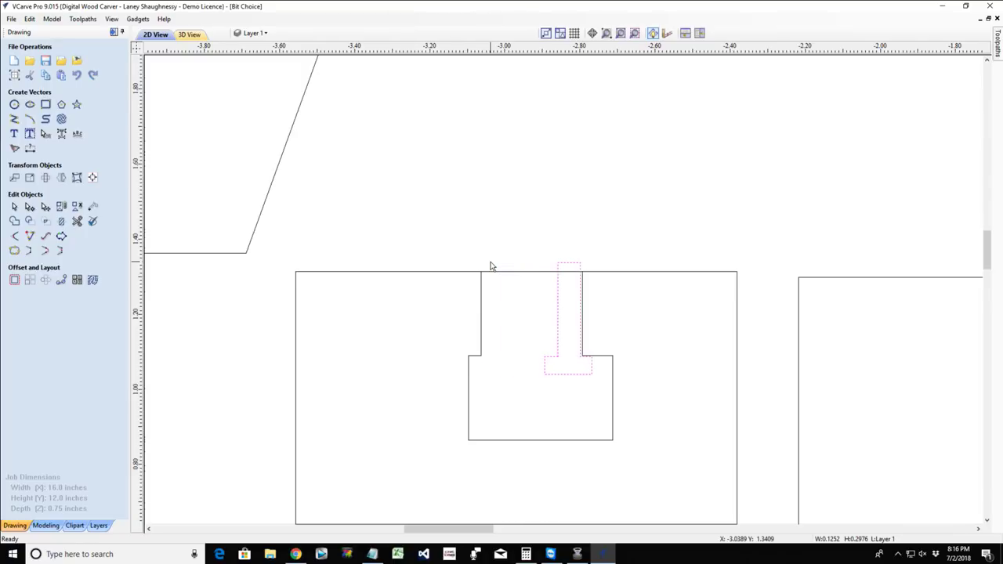
pyautogui.press('Right')
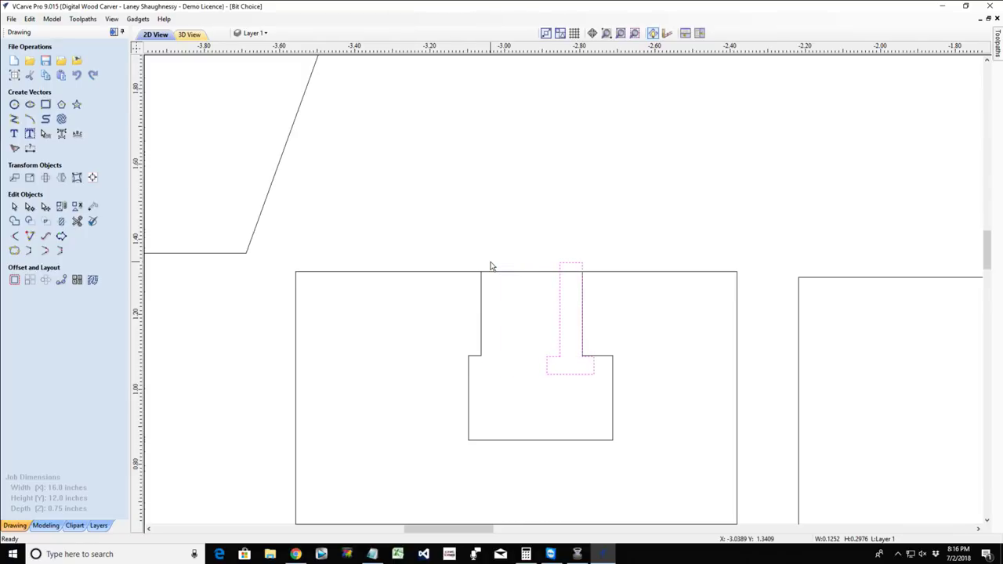
pyautogui.click(29, 206)
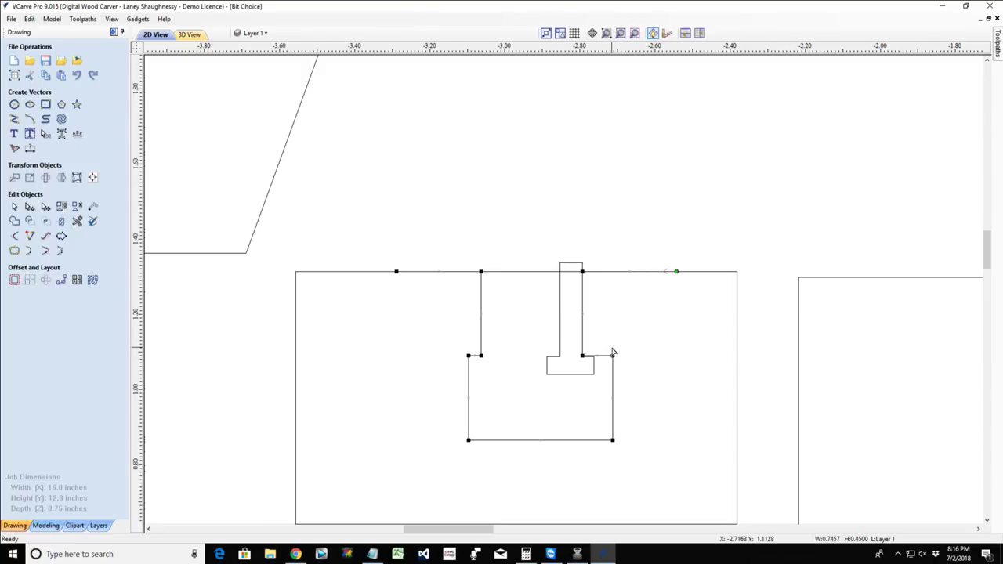
pyautogui.click(612, 398)
pyautogui.press('Left')
pyautogui.press('Left')
pyautogui.press('Left')
pyautogui.press('Left')
pyautogui.press('Left')
pyautogui.press('Left')
pyautogui.press('Left')
pyautogui.press('Left')
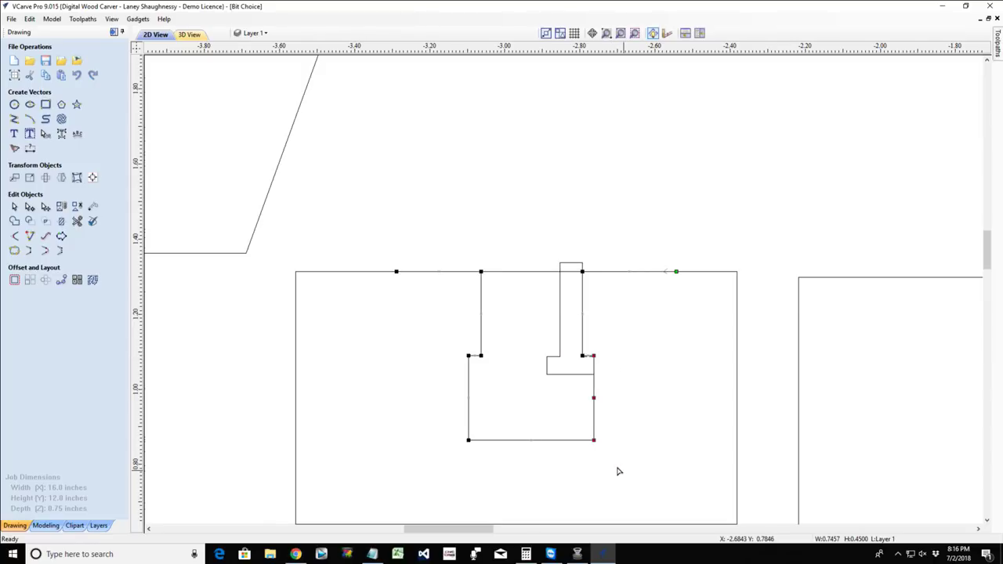
# Delete the inverted-T template from the block.
pyautogui.click(14, 206)
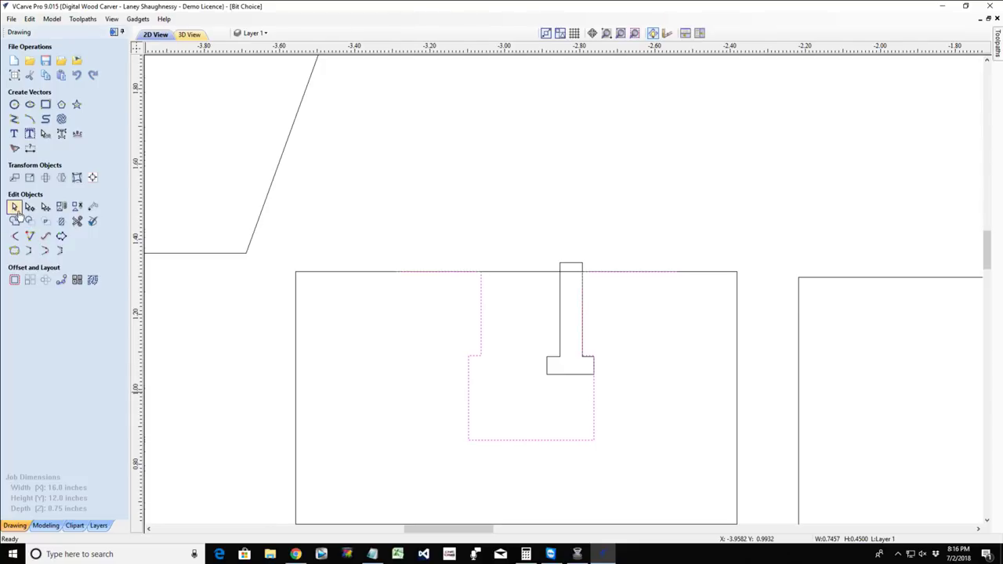
pyautogui.click(561, 300)
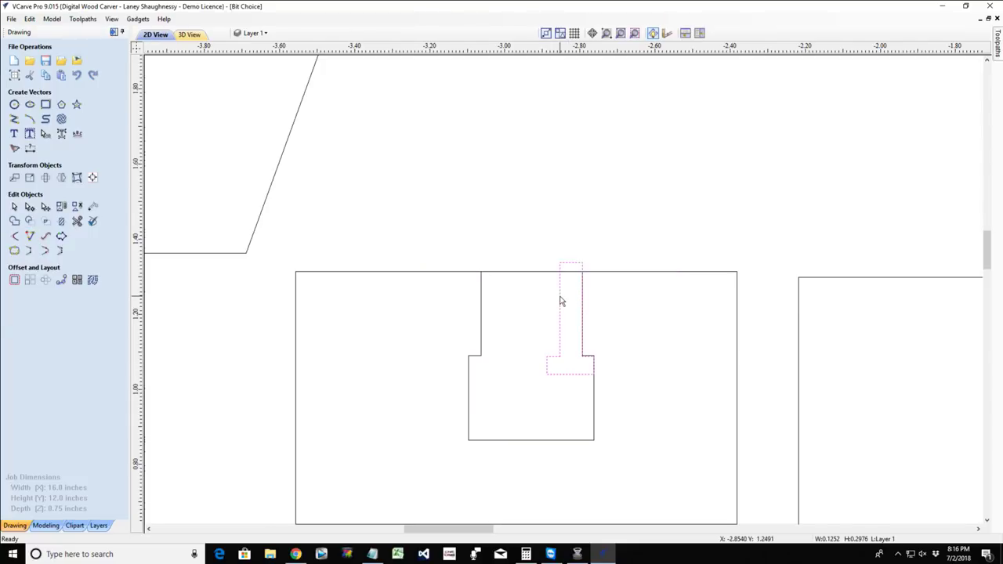
pyautogui.press('Delete')
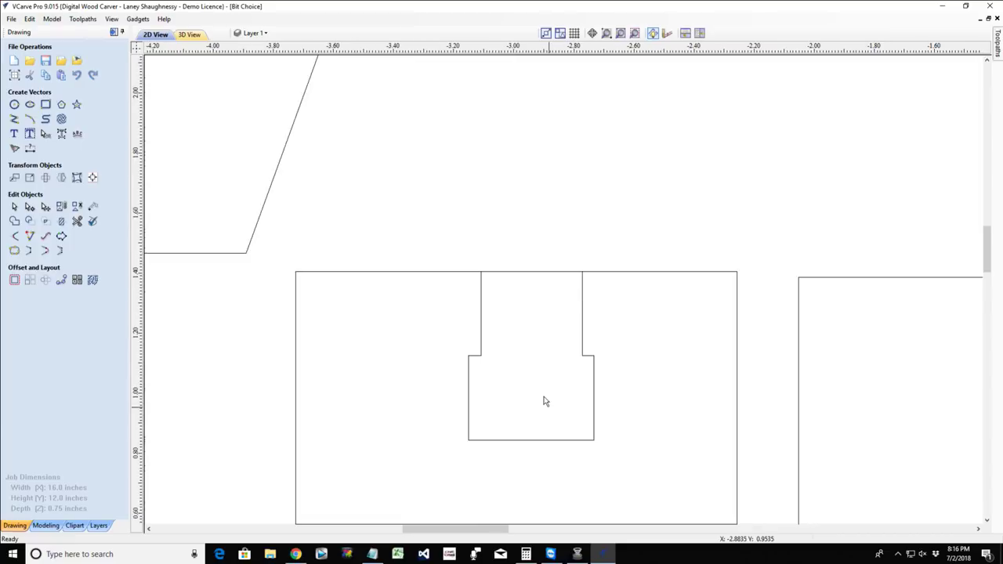
pyautogui.scroll(3, 543, 401)
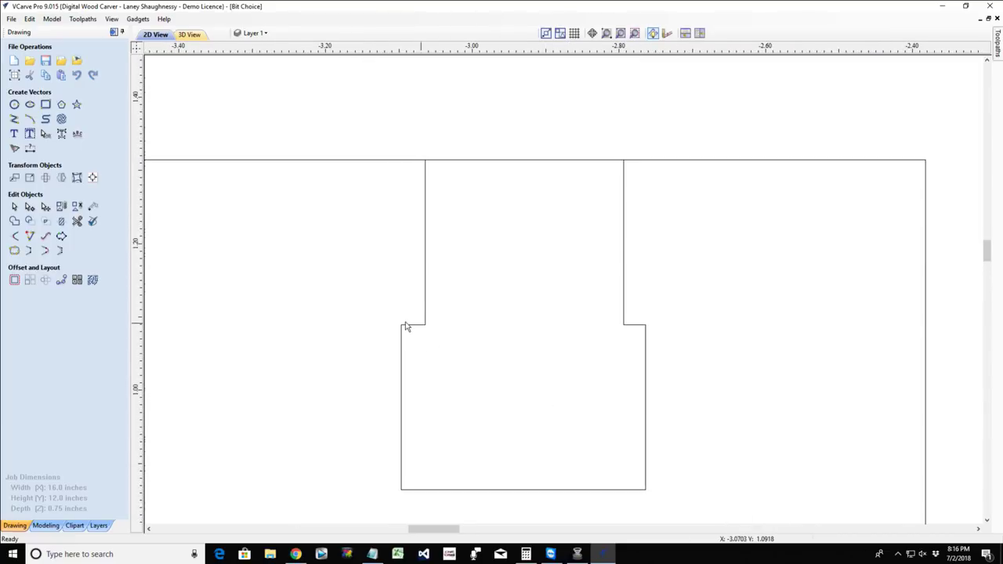
pyautogui.click(406, 328)
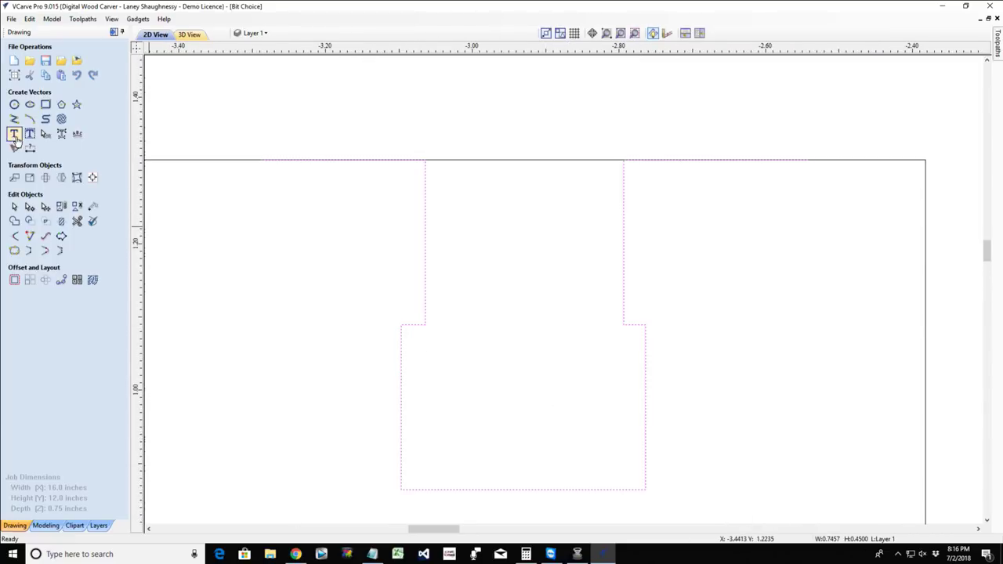
pyautogui.click(46, 104)
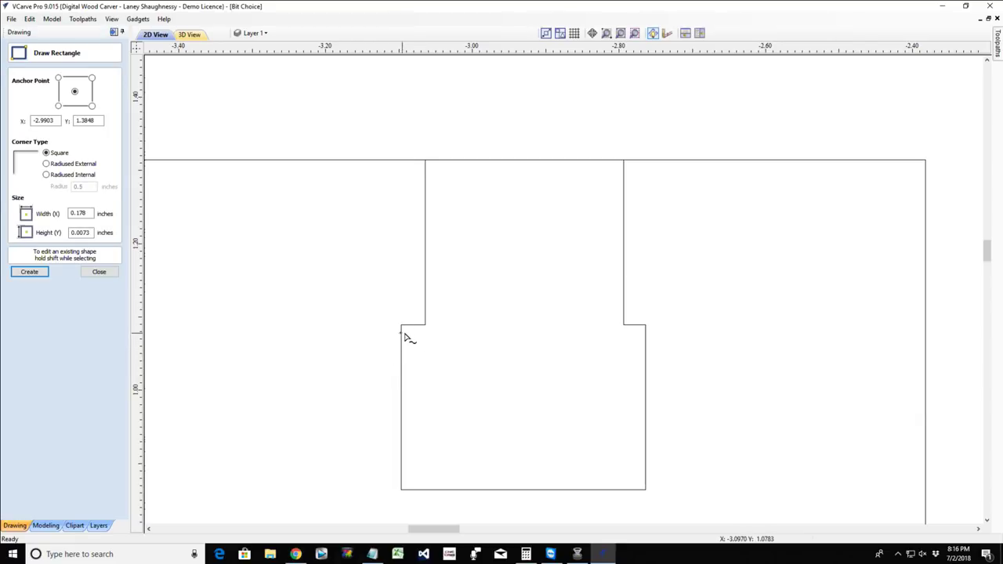
pyautogui.moveTo(403, 333)
pyautogui.mouseDown()
pyautogui.moveTo(621, 363)
pyautogui.moveTo(640, 354)
pyautogui.moveTo(605, 361)
pyautogui.moveTo(637, 363)
pyautogui.mouseUp()
pyautogui.click(110, 272)
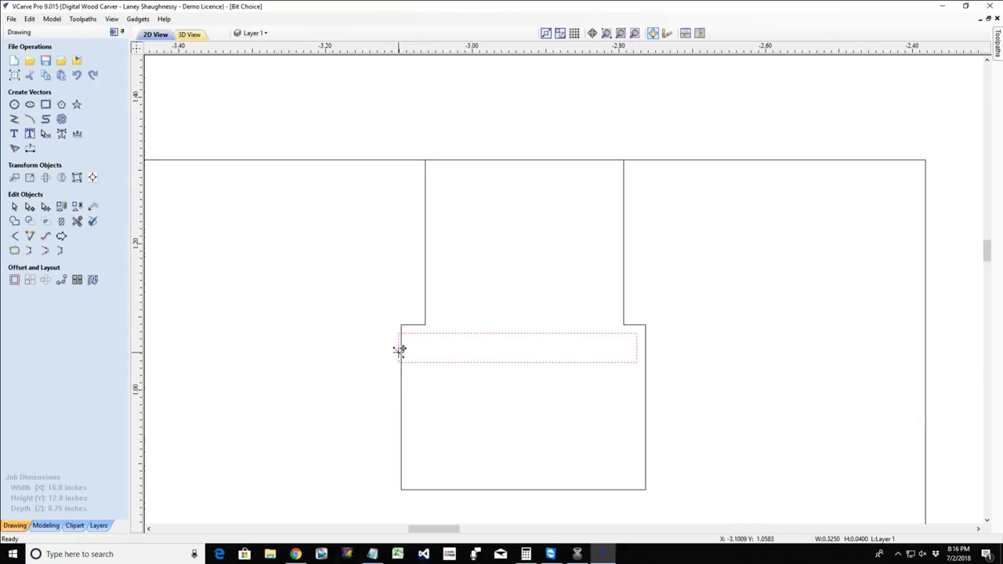
pyautogui.click(398, 350)
pyautogui.click(407, 342)
pyautogui.click(408, 346)
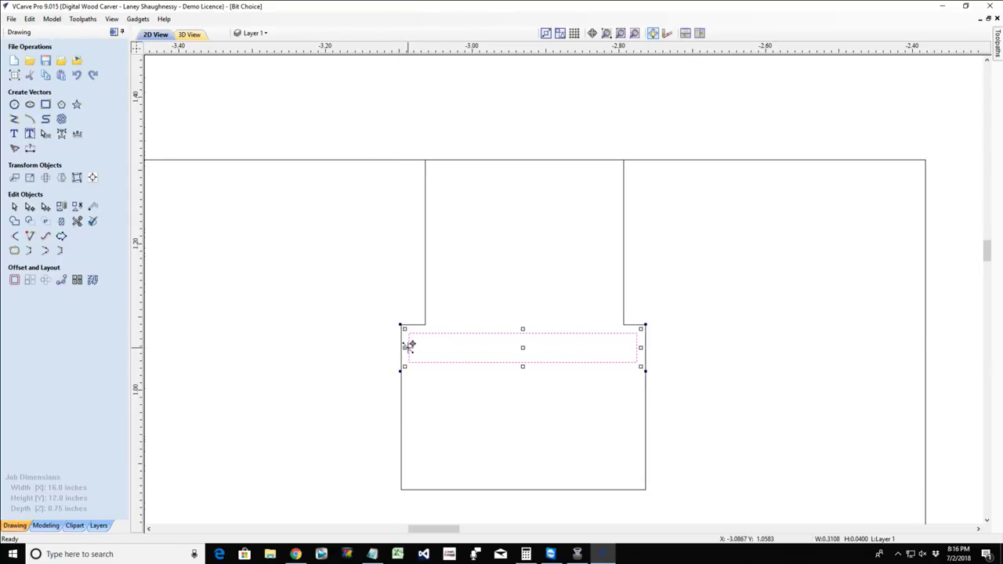
pyautogui.moveTo(408, 346); pyautogui.dragTo(408, 342)
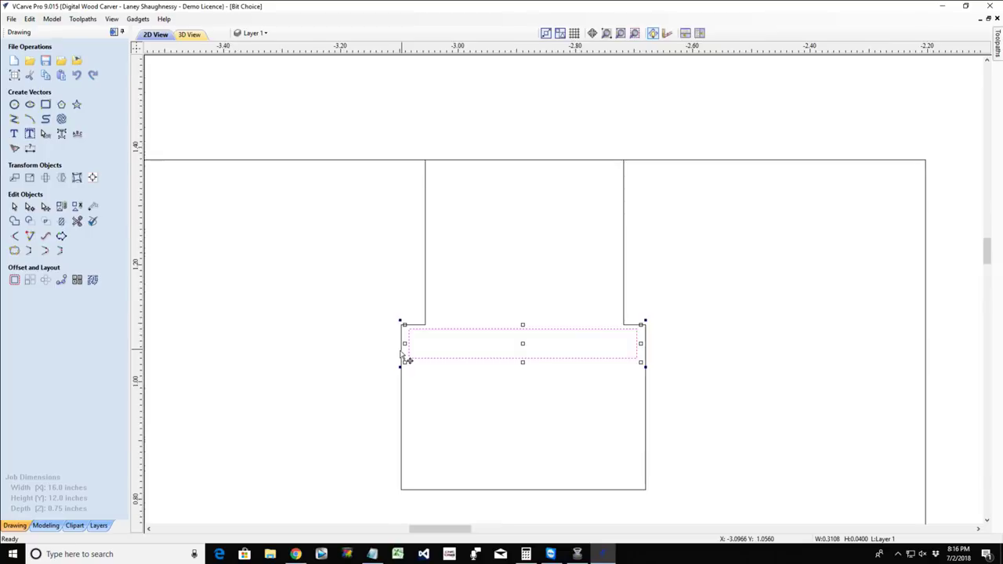
pyautogui.scroll(-2, 406, 345)
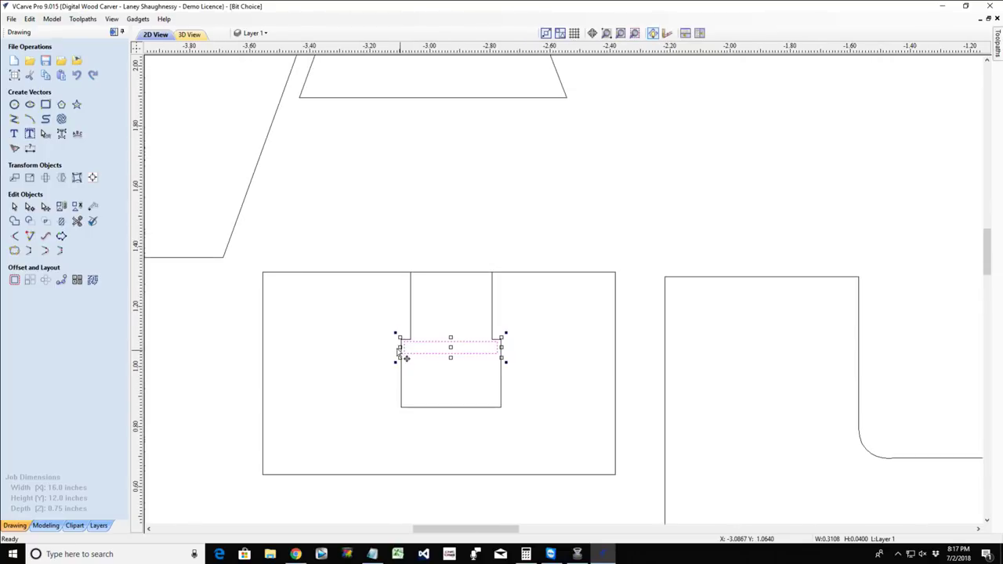
pyautogui.click(514, 374)
pyautogui.press('Delete')
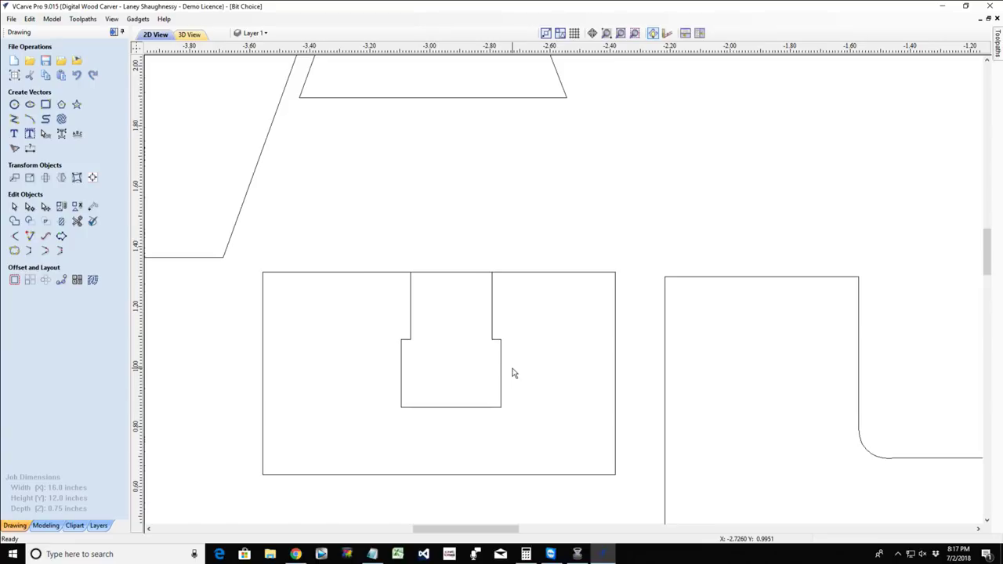
# Draw a 1.3 × 0.31 inch rectangle above the notched block.
pyautogui.click(45, 104)
pyautogui.moveTo(737, 228); pyautogui.dragTo(791, 231)
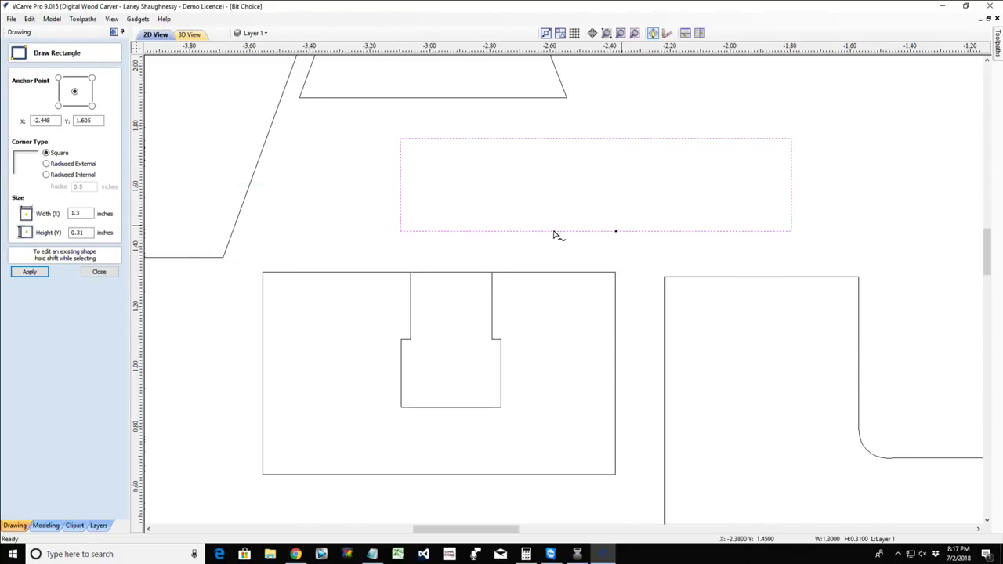
pyautogui.click(95, 274)
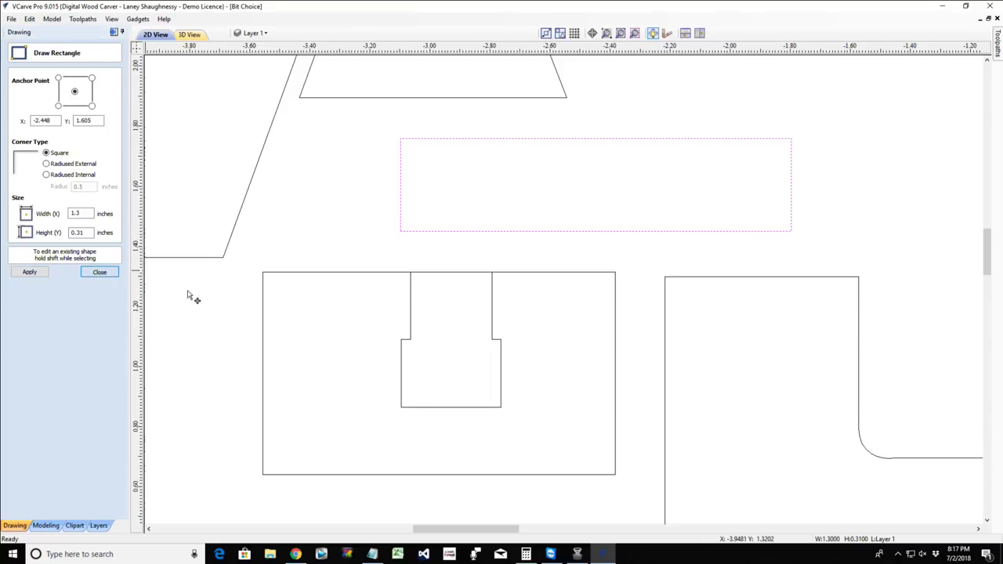
# Draw a horizontal line across the rectangle from its left edge to its right edge.
pyautogui.click(14, 119)
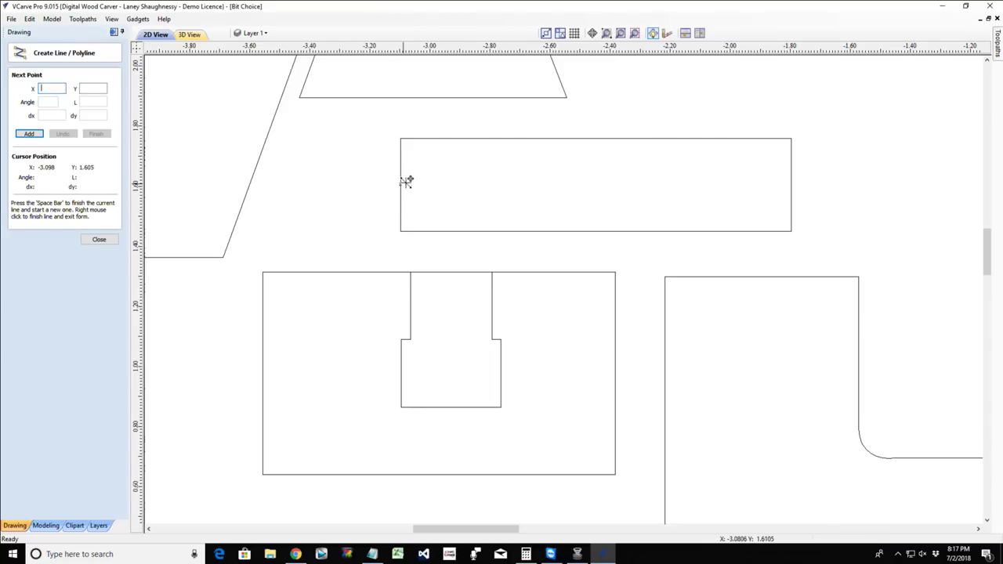
pyautogui.click(400, 185)
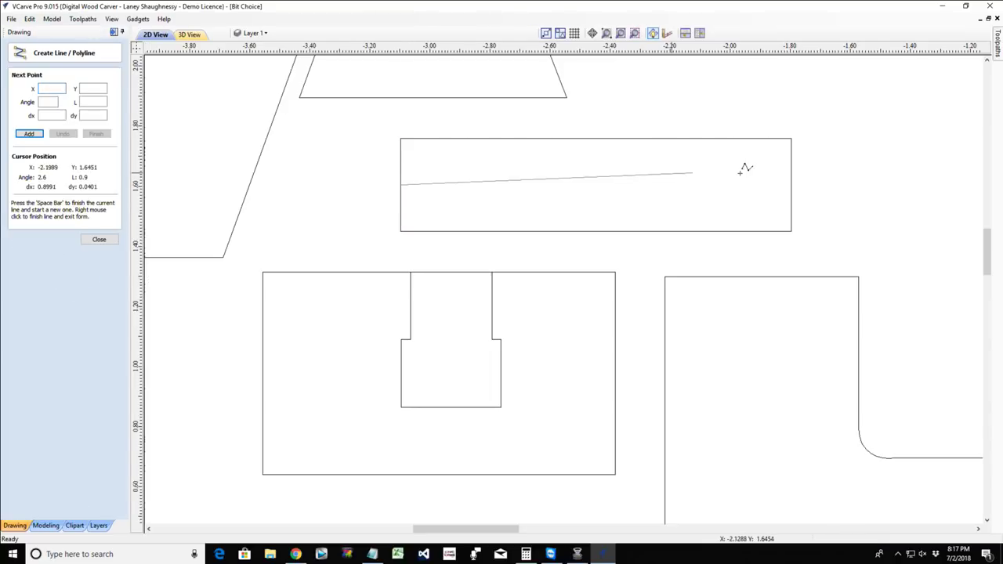
pyautogui.click(788, 182)
# Draw a tiny 0.03 × 0.1 inch rectangle beside the long box.
pyautogui.press('space')
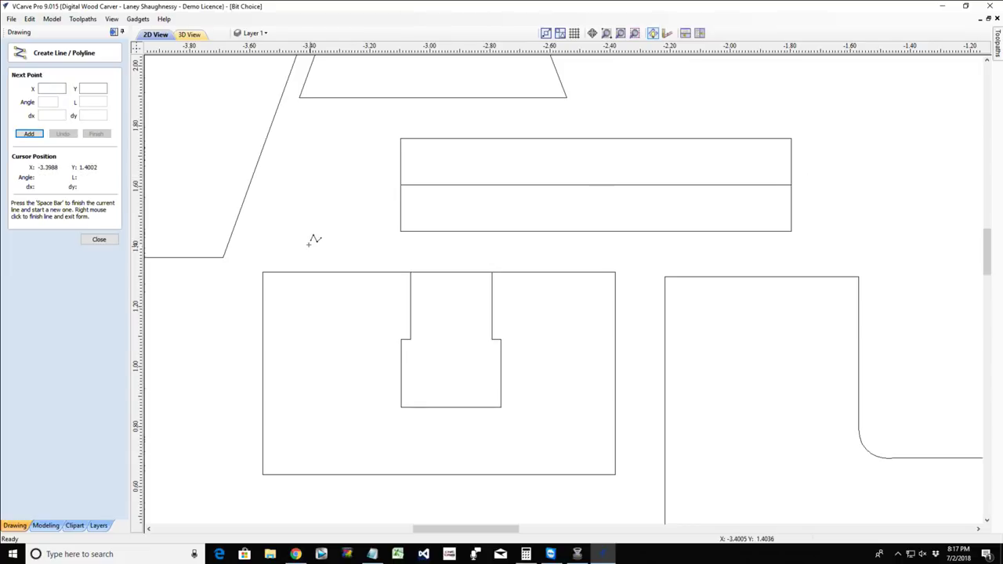
pyautogui.click(91, 239)
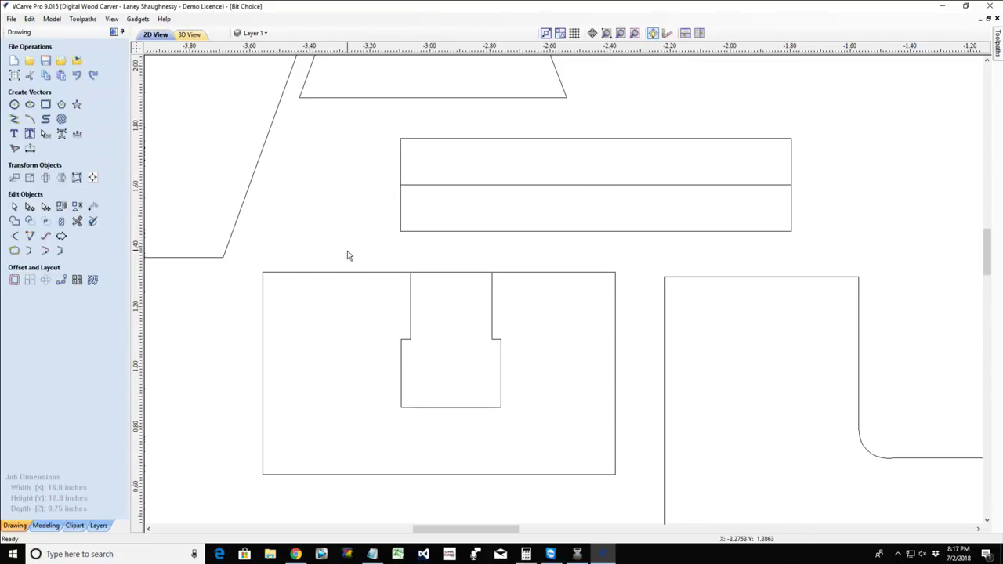
pyautogui.click(46, 104)
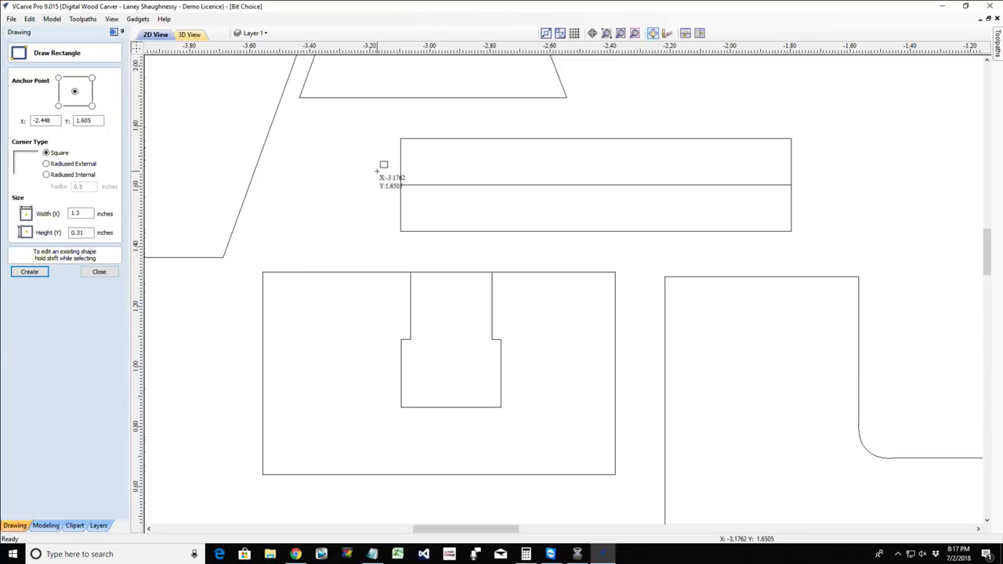
pyautogui.moveTo(384, 201); pyautogui.dragTo(377, 171)
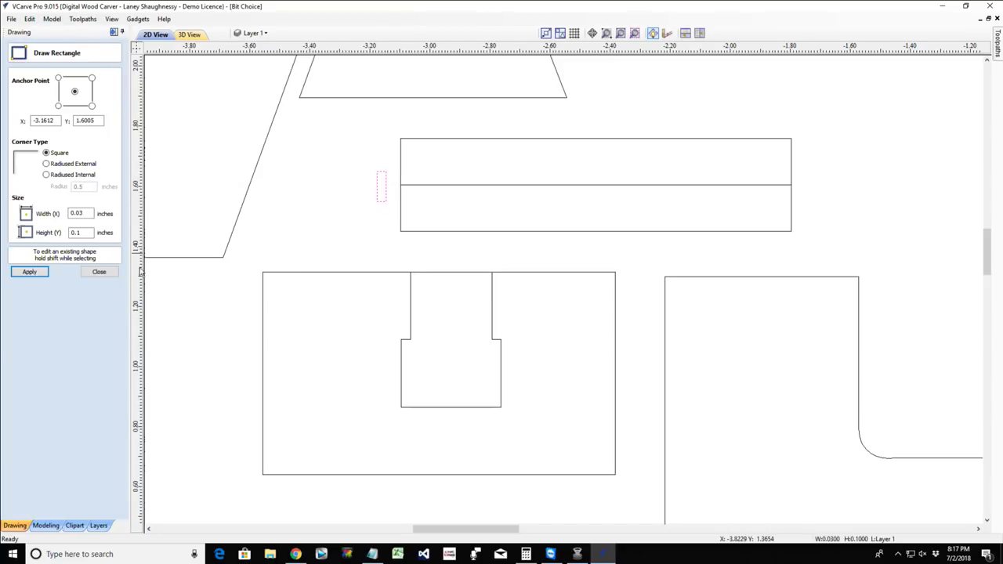
pyautogui.click(99, 272)
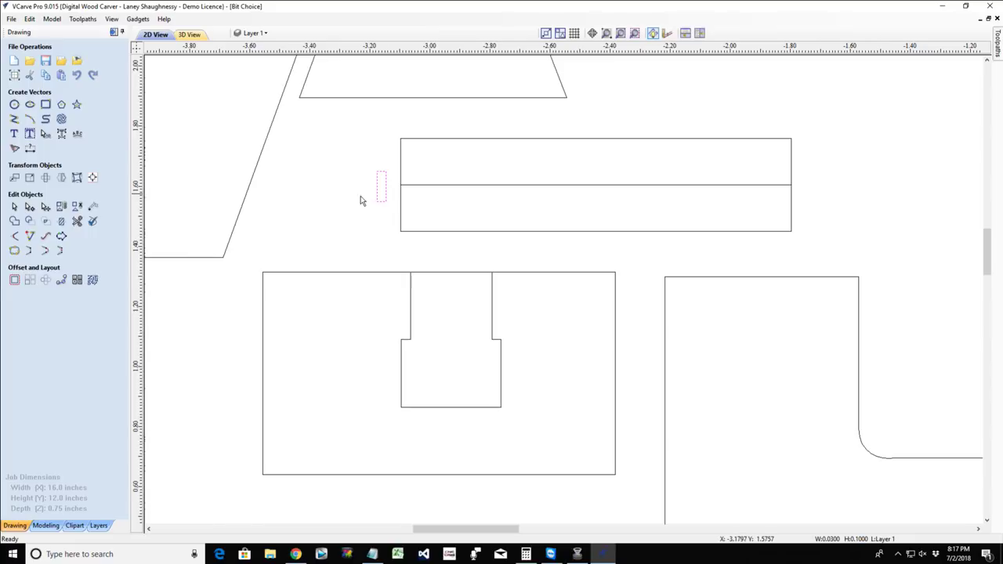
# Add a 0.032 inch circle at the tiny rectangle's centre.
pyautogui.click(14, 104)
pyautogui.scroll(2, 337, 191)
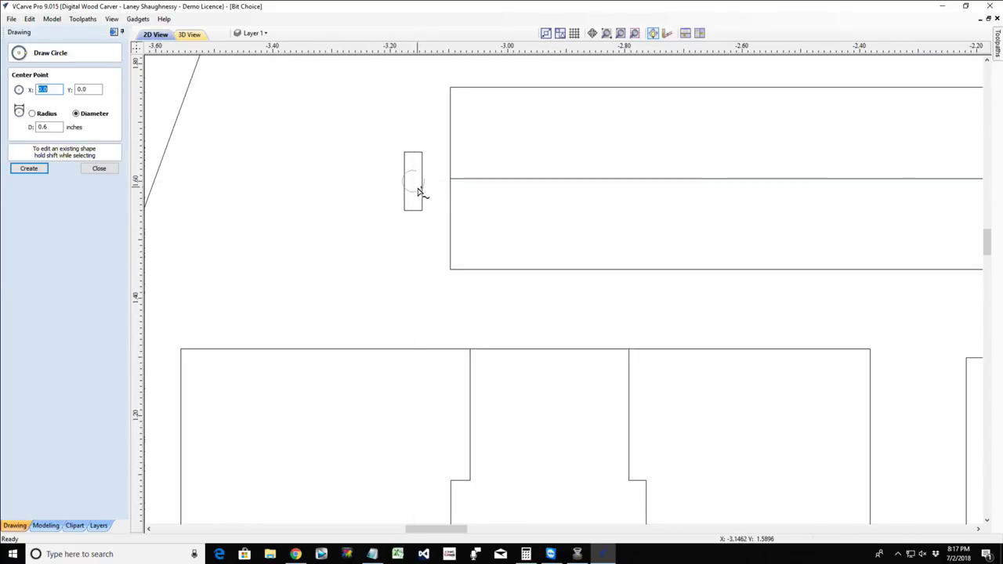
pyautogui.moveTo(417, 187); pyautogui.dragTo(419, 190)
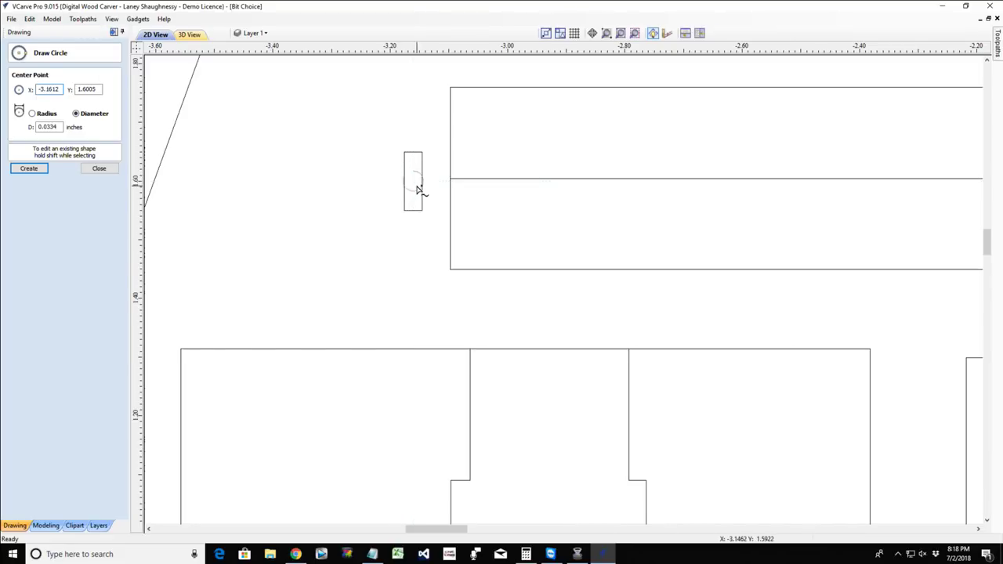
pyautogui.moveTo(418, 188); pyautogui.dragTo(418, 187)
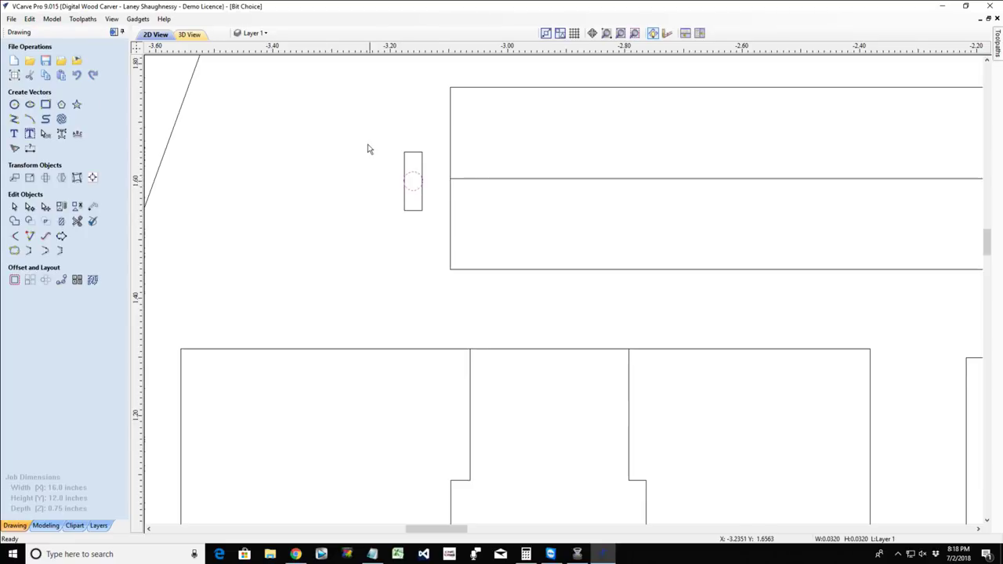
pyautogui.click(308, 198)
# Move the rectangle and its circle together onto the long box's middle line.
pyautogui.moveTo(351, 117); pyautogui.dragTo(432, 231)
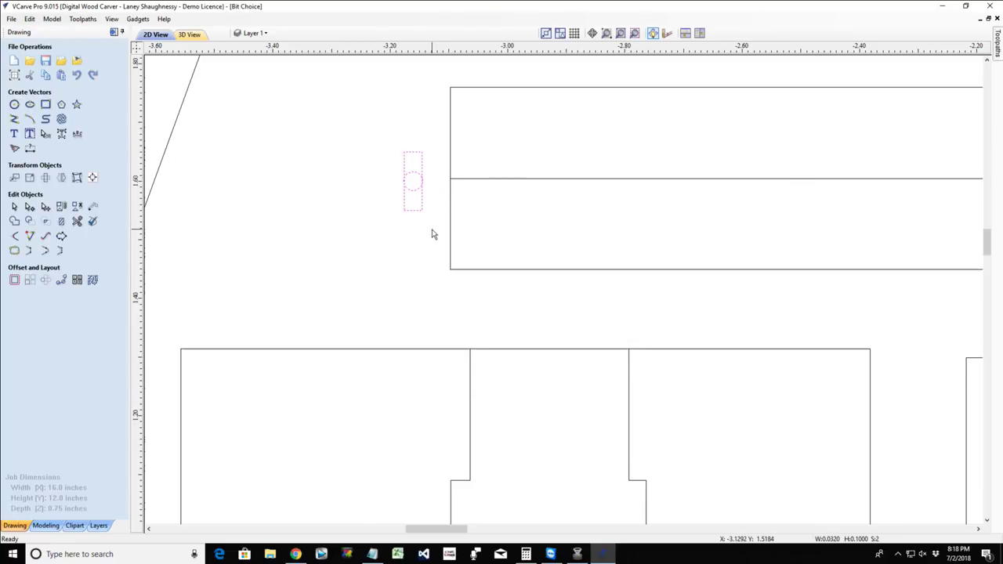
pyautogui.click(413, 185)
pyautogui.moveTo(415, 181)
pyautogui.mouseDown()
pyautogui.moveTo(890, 188)
pyautogui.moveTo(399, 171)
pyautogui.mouseUp()
pyautogui.scroll(-3, 533, 352)
pyautogui.scroll(4, 544, 384)
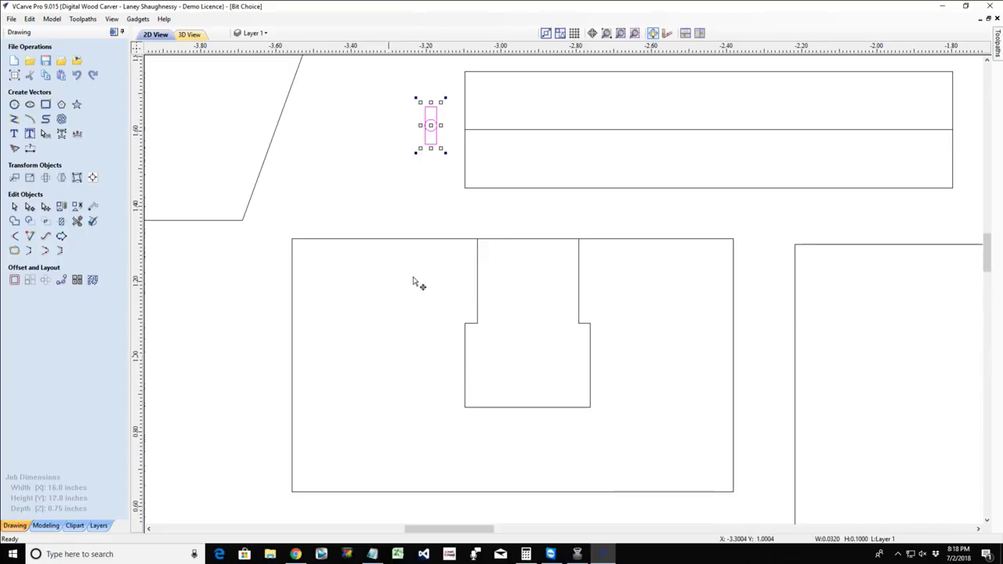
pyautogui.click(590, 134)
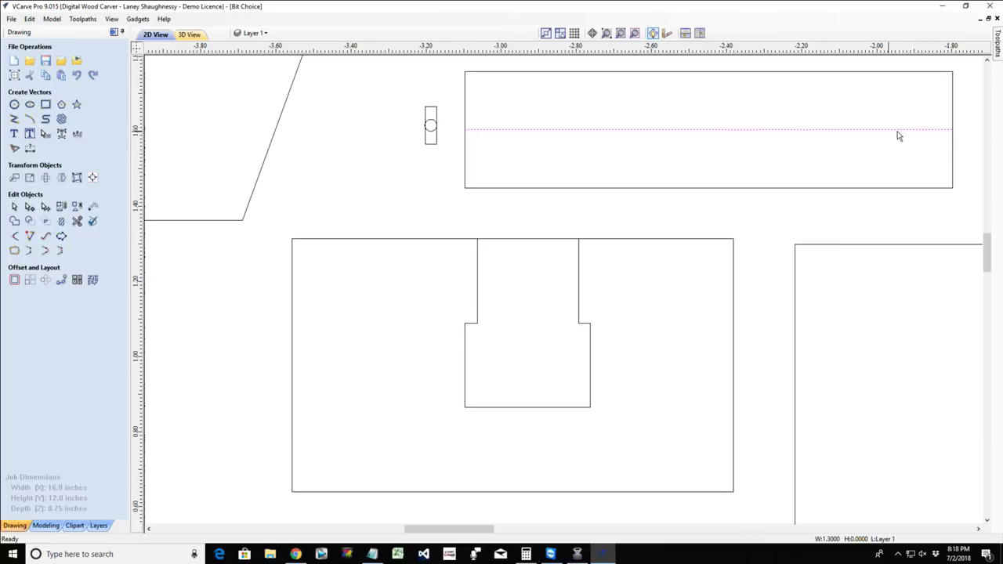
pyautogui.moveTo(405, 80); pyautogui.dragTo(462, 160)
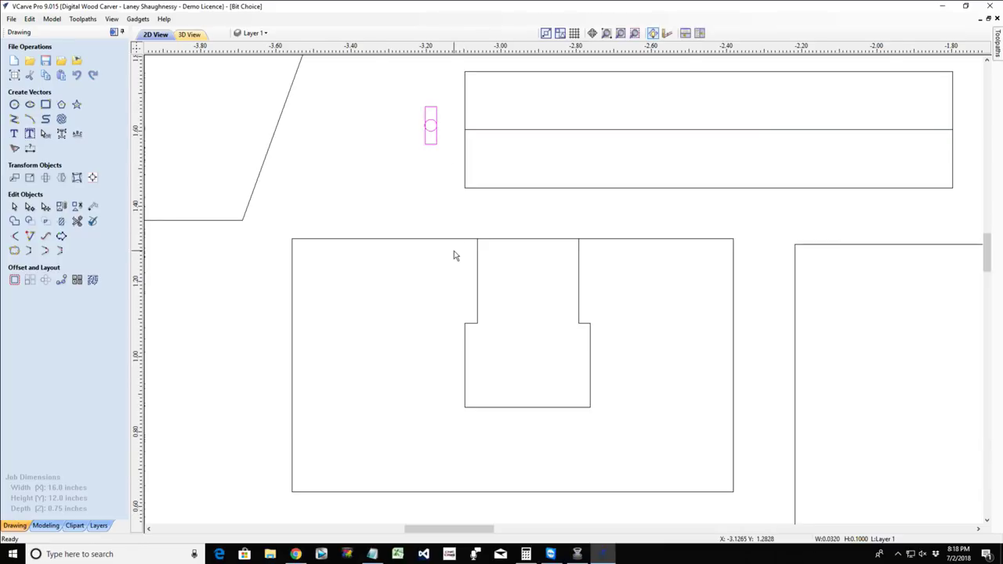
pyautogui.scroll(-3, 526, 358)
pyautogui.scroll(5, 530, 397)
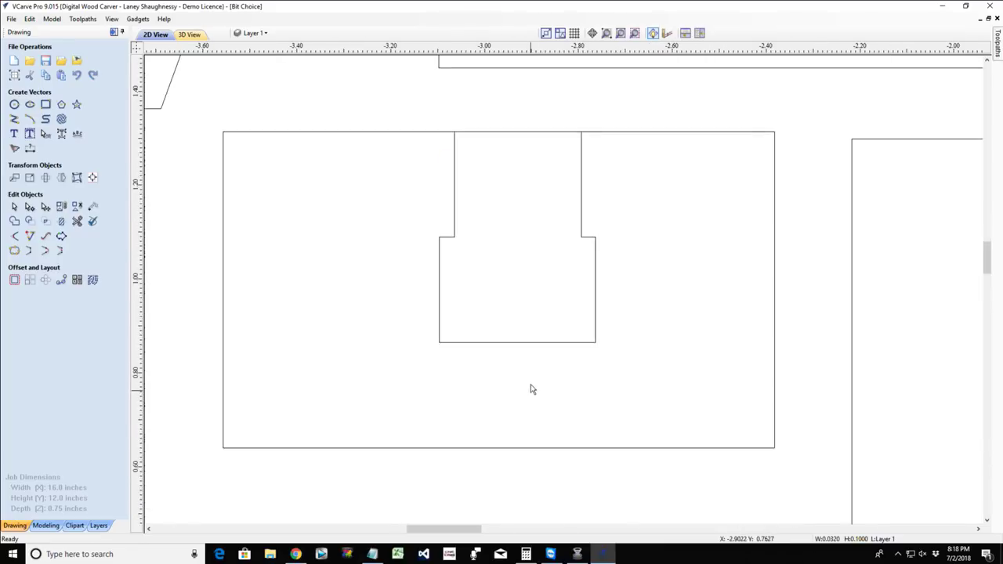
pyautogui.scroll(-2, 614, 250)
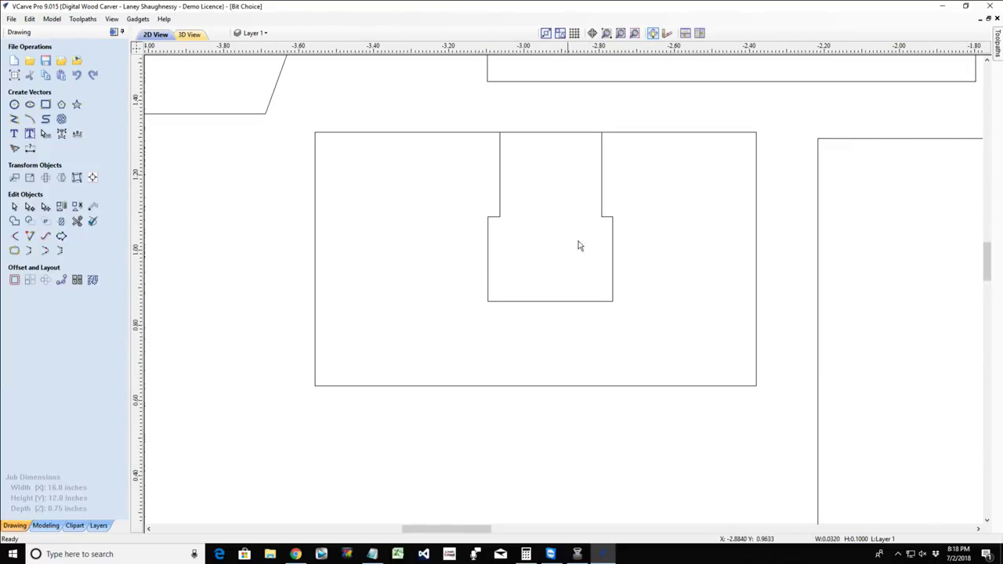
pyautogui.scroll(-3, 579, 239)
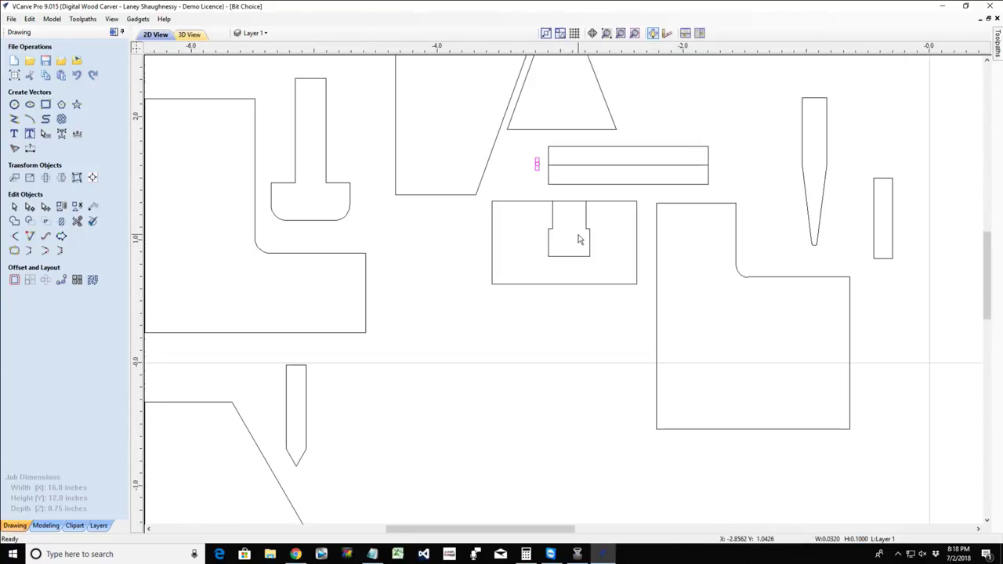
pyautogui.scroll(-3, 579, 239)
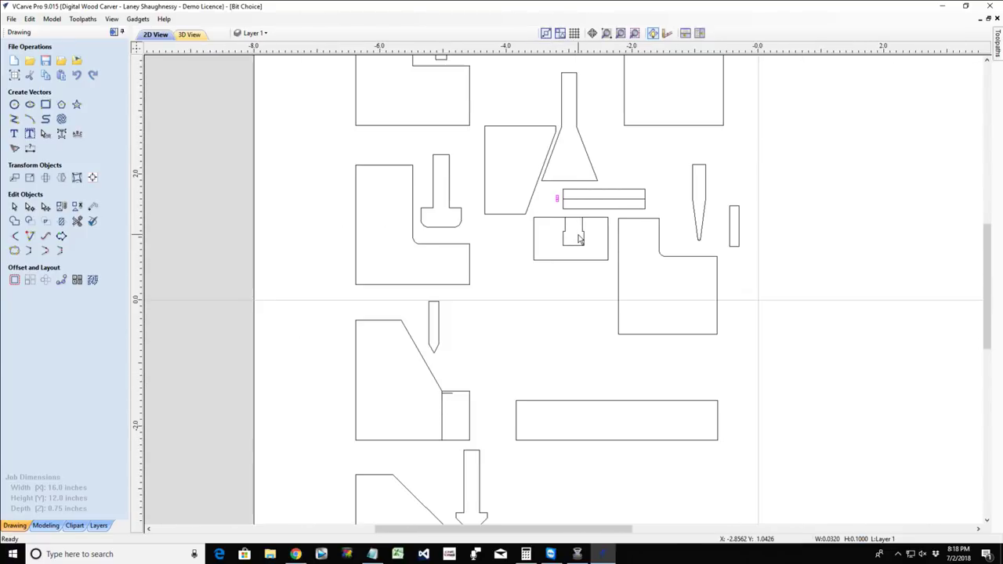
pyautogui.scroll(-3, 579, 239)
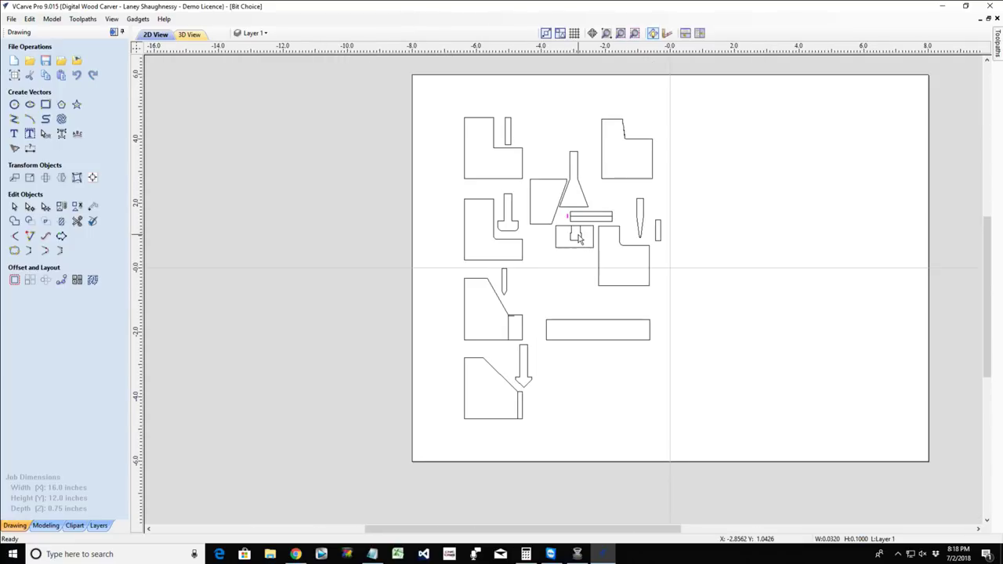
pyautogui.click(510, 137)
pyautogui.click(507, 208)
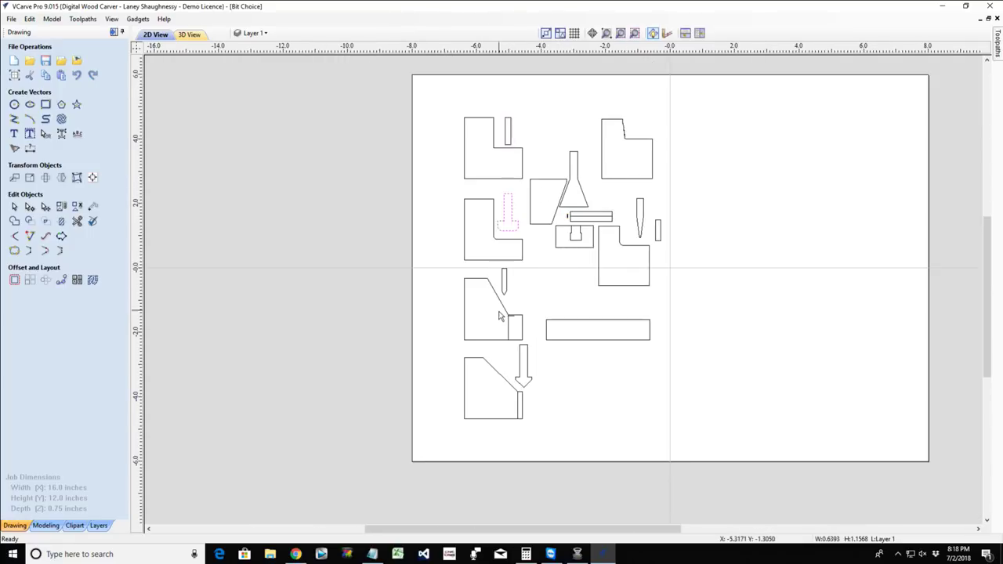
pyautogui.click(506, 285)
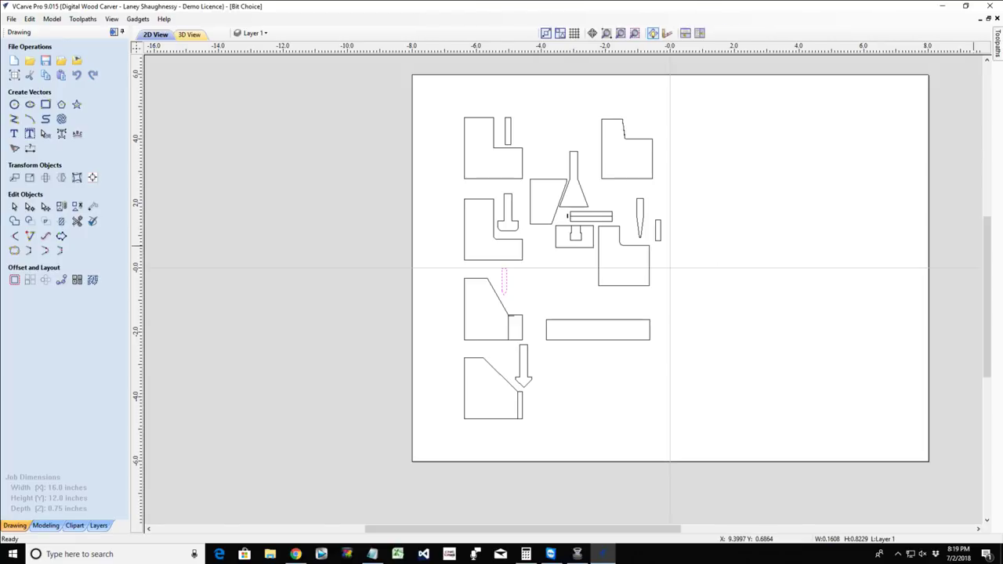
pyautogui.hotkey('alt', 'Tab')
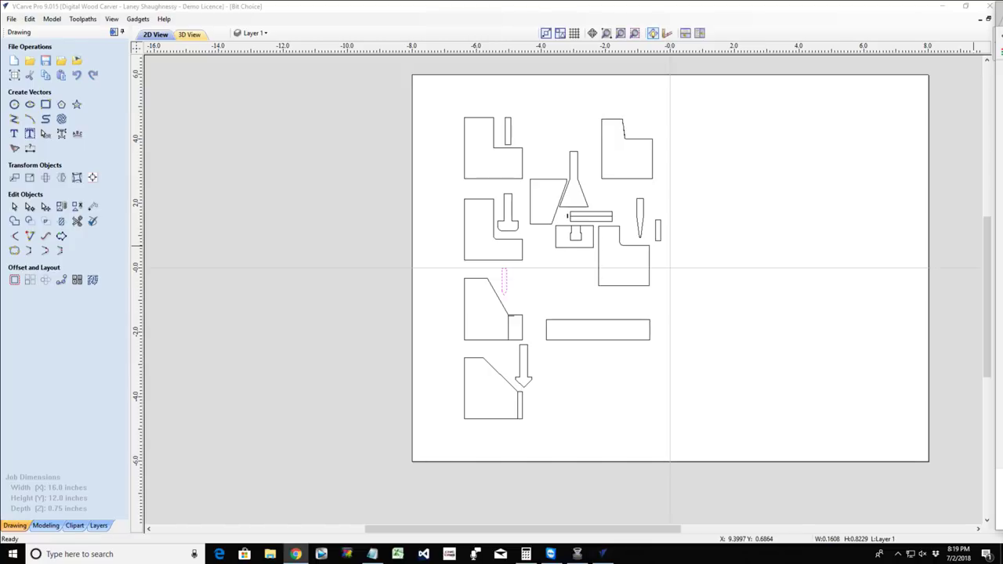
# Put the large stepped outline into Node Edit Mode.
pyautogui.scroll(-2, 666, 318)
pyautogui.scroll(1, 626, 252)
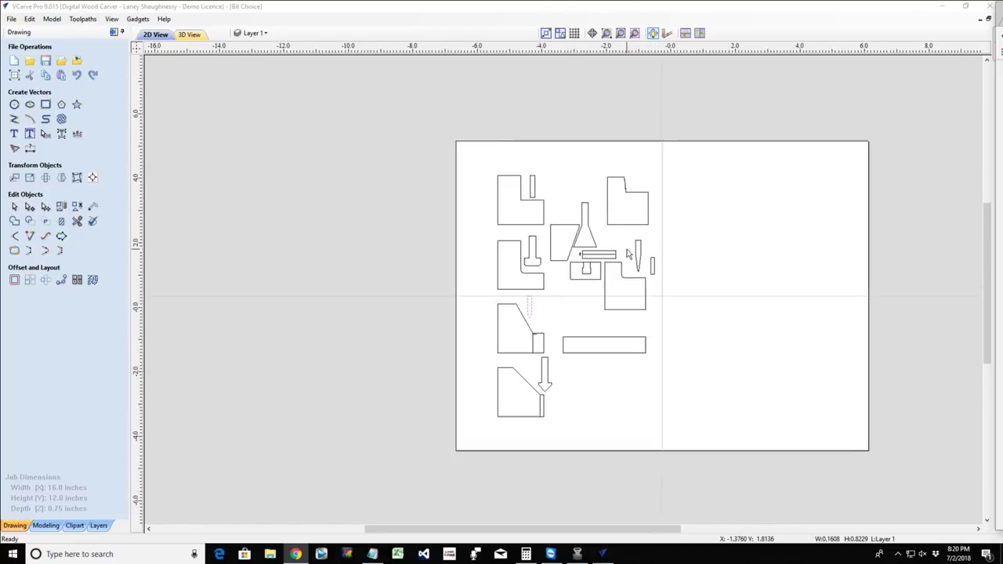
pyautogui.scroll(5, 626, 253)
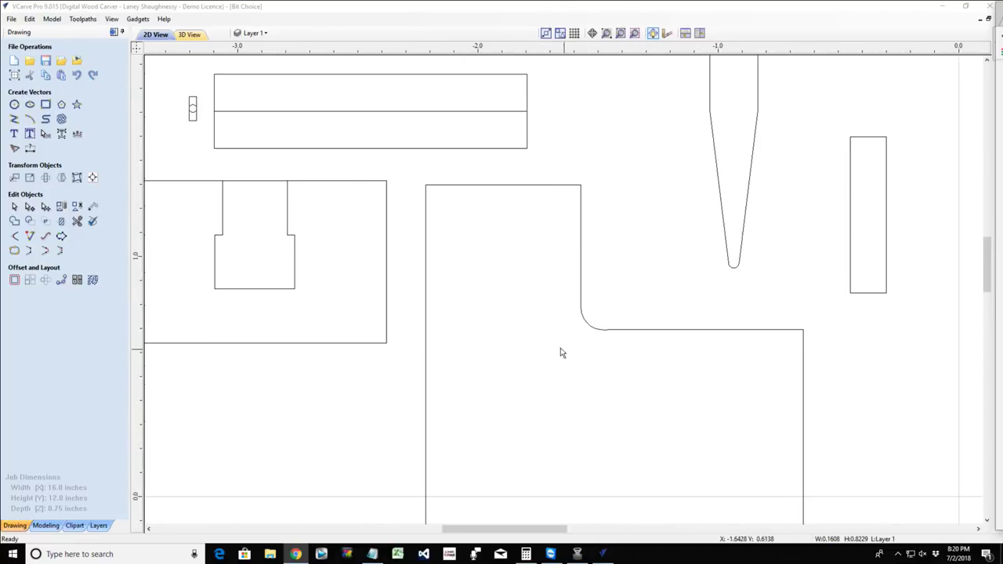
pyautogui.click(15, 119)
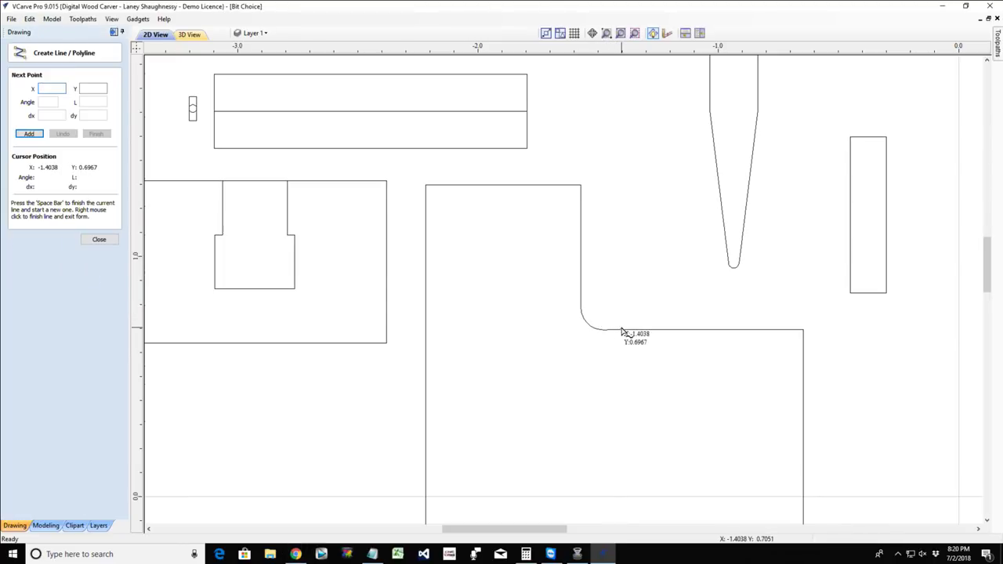
pyautogui.click(98, 240)
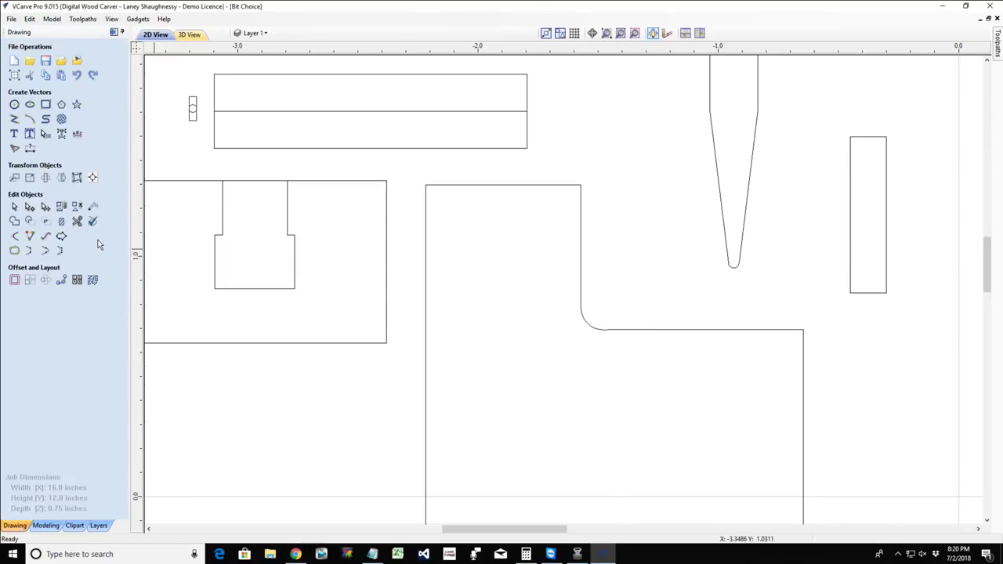
pyautogui.click(678, 333)
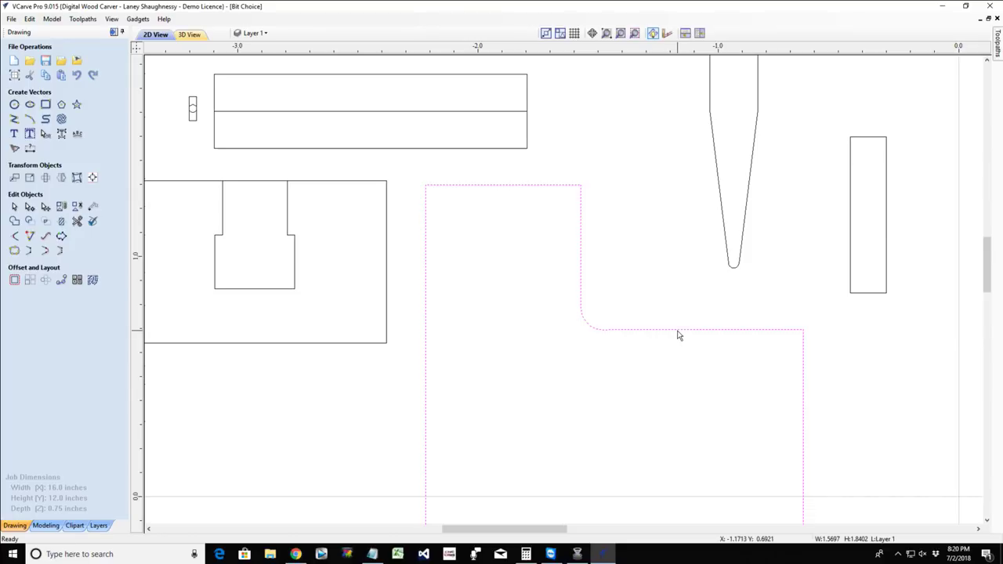
pyautogui.rightClick(669, 333)
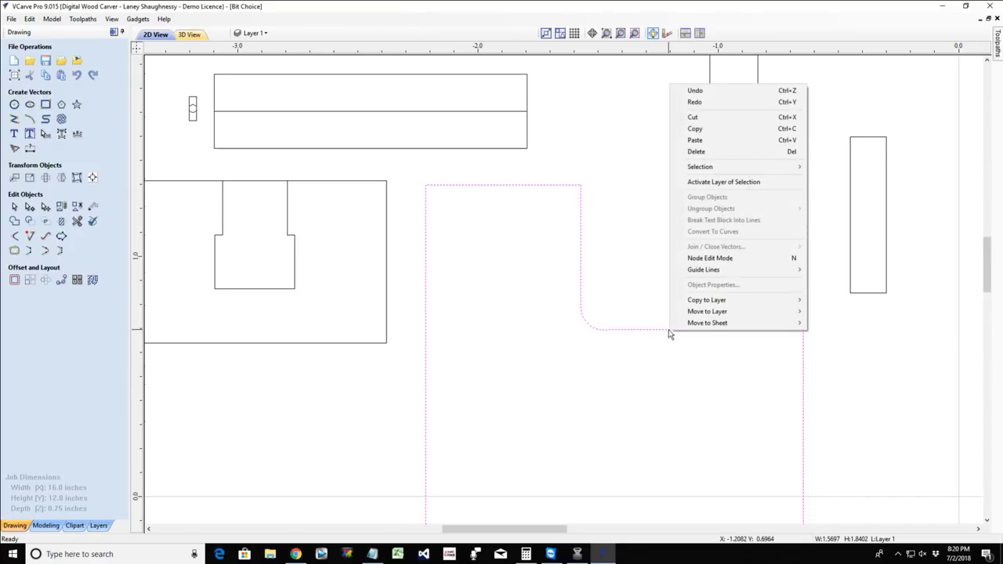
pyautogui.click(705, 258)
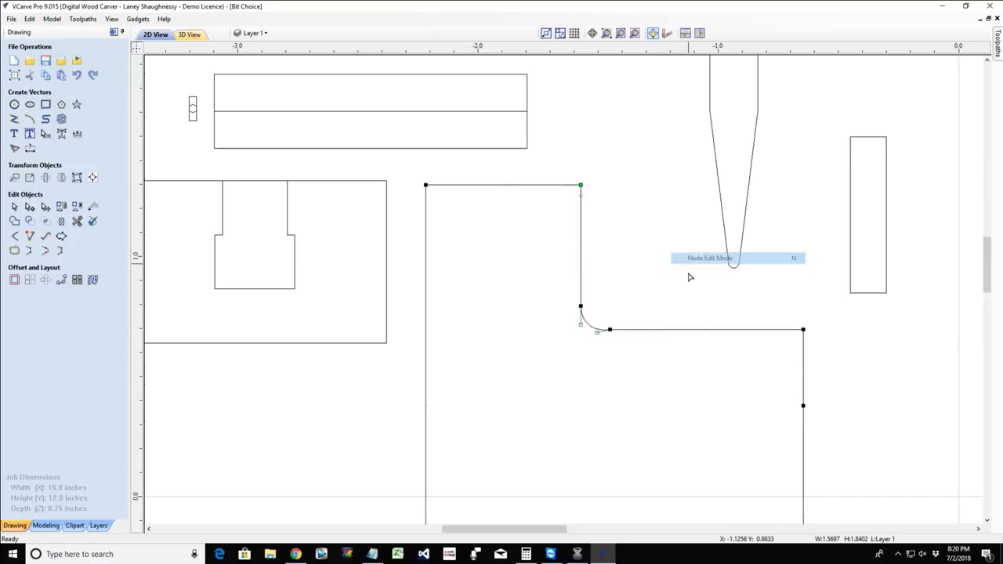
# Convert the horizontal ledge span to a Bezier and bend it into a smooth S-curve.
pyautogui.rightClick(703, 330)
pyautogui.click(704, 351)
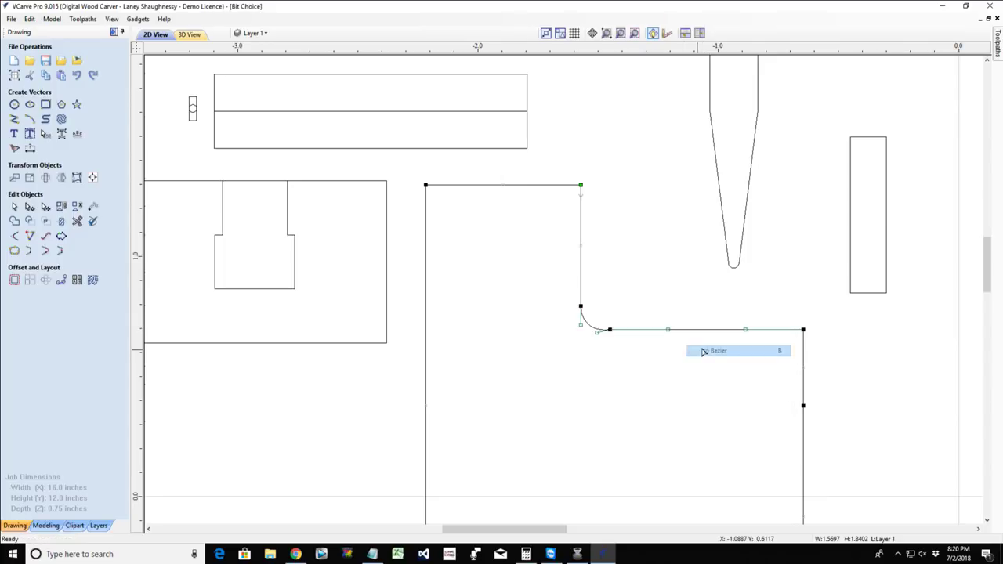
pyautogui.moveTo(744, 329); pyautogui.dragTo(791, 258)
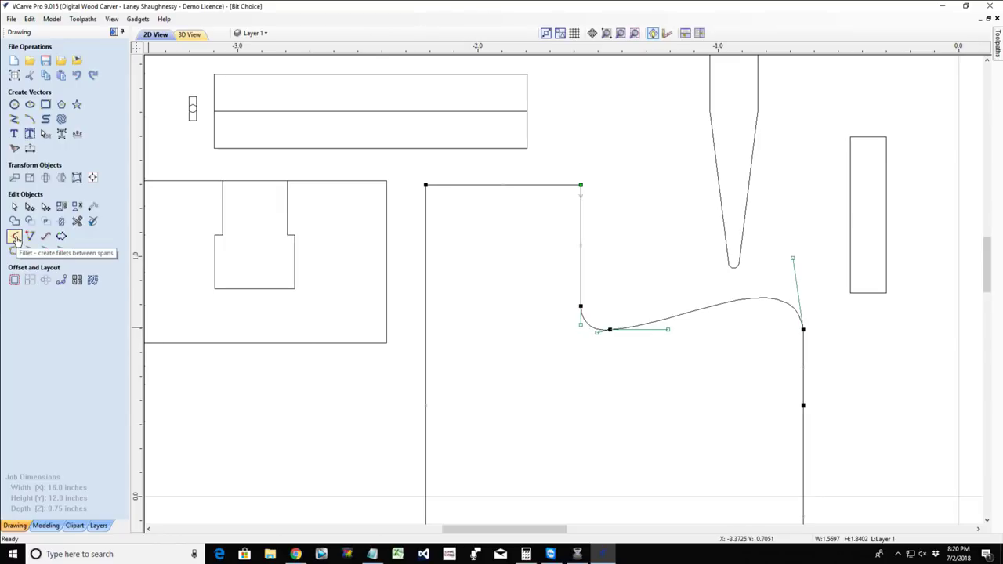
pyautogui.click(14, 236)
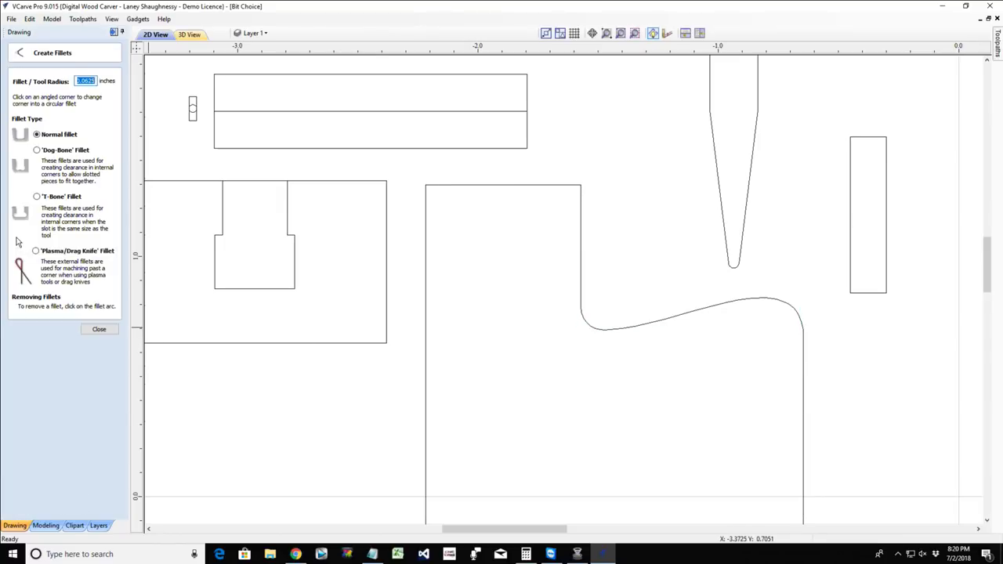
pyautogui.click(94, 330)
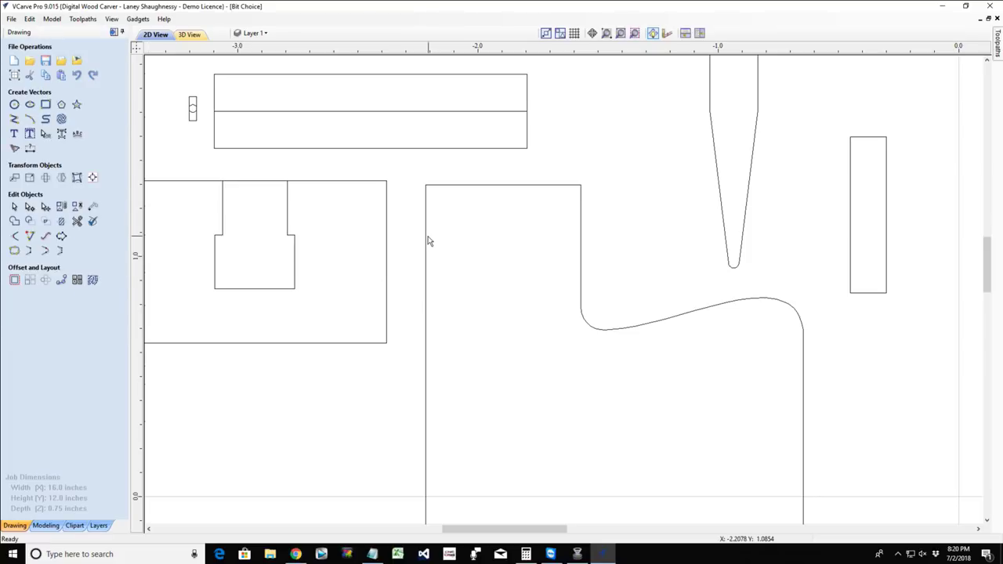
pyautogui.click(426, 240)
# Offset the curved outline outward so the copy follows its wavy edge.
pyautogui.click(14, 280)
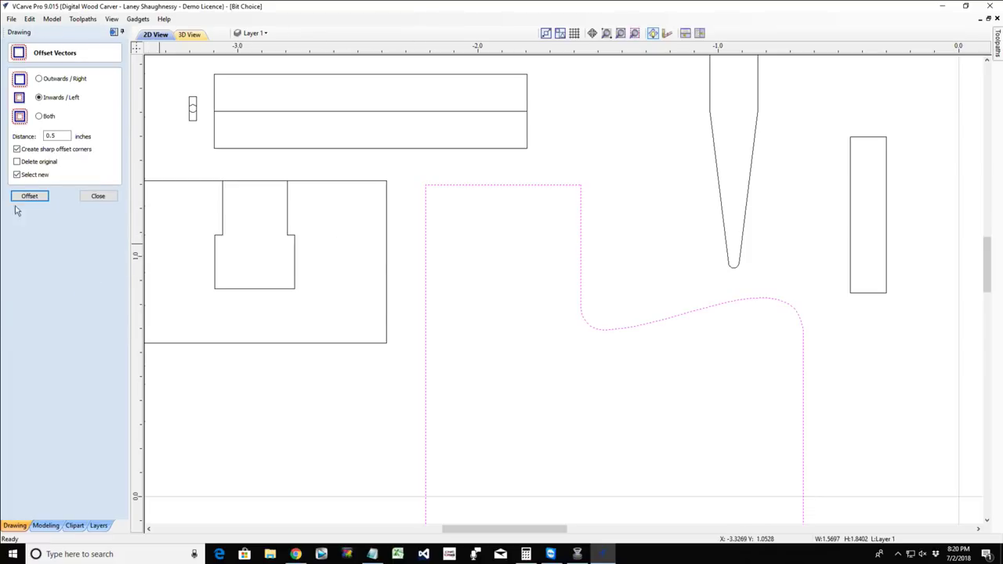
pyautogui.click(39, 79)
pyautogui.doubleClick(49, 135)
pyautogui.click(29, 196)
pyautogui.click(98, 195)
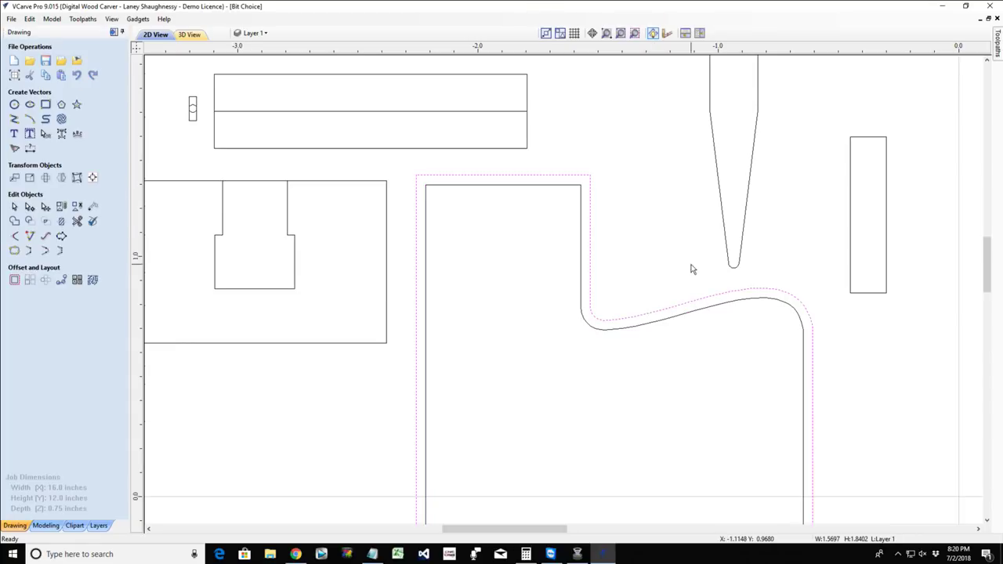
pyautogui.scroll(-2, 673, 263)
pyautogui.scroll(2, 659, 253)
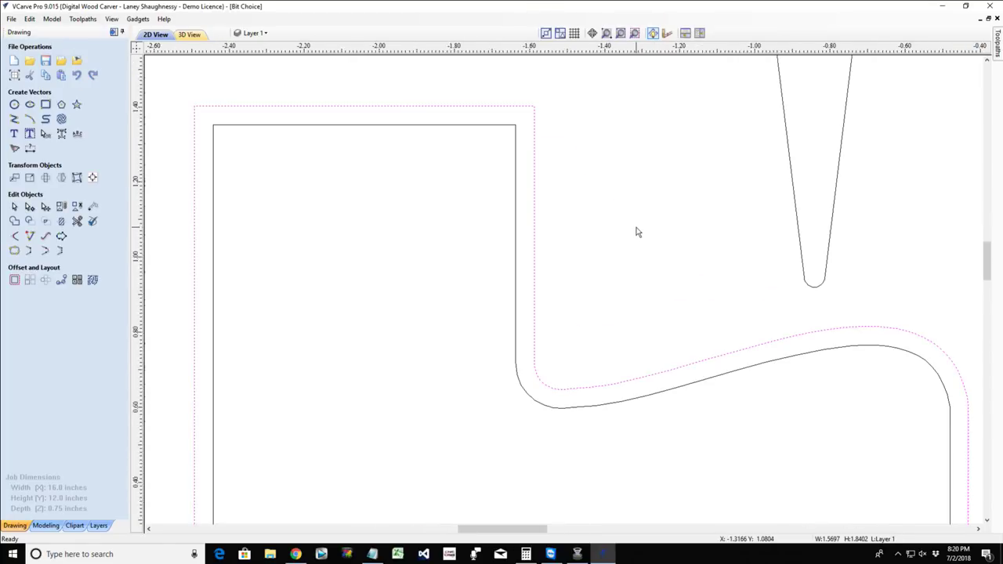
pyautogui.scroll(-1, 637, 232)
pyautogui.scroll(-1, 637, 232)
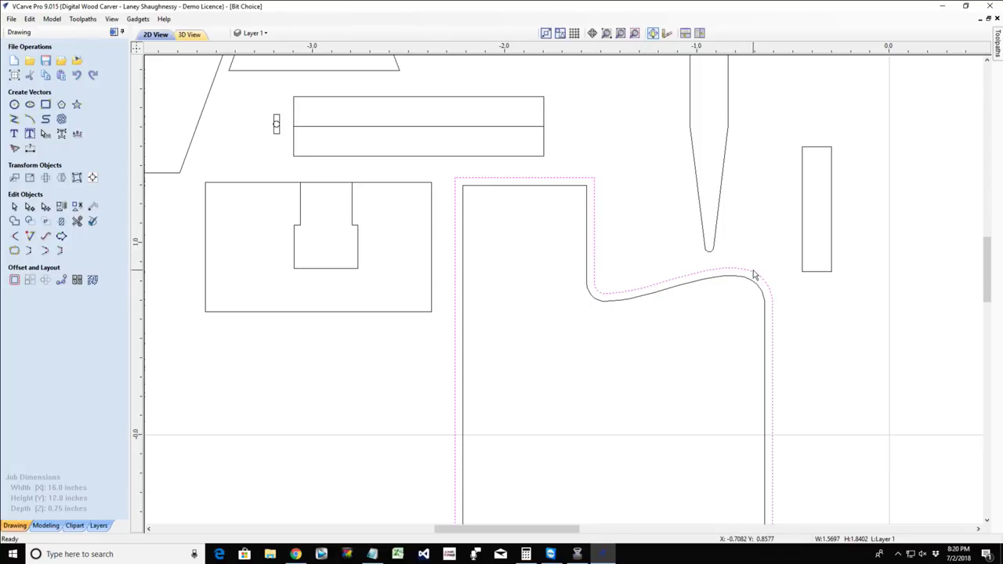
# Select the dashed offset and then the original curve to check them.
pyautogui.click(660, 281)
pyautogui.scroll(3, 660, 281)
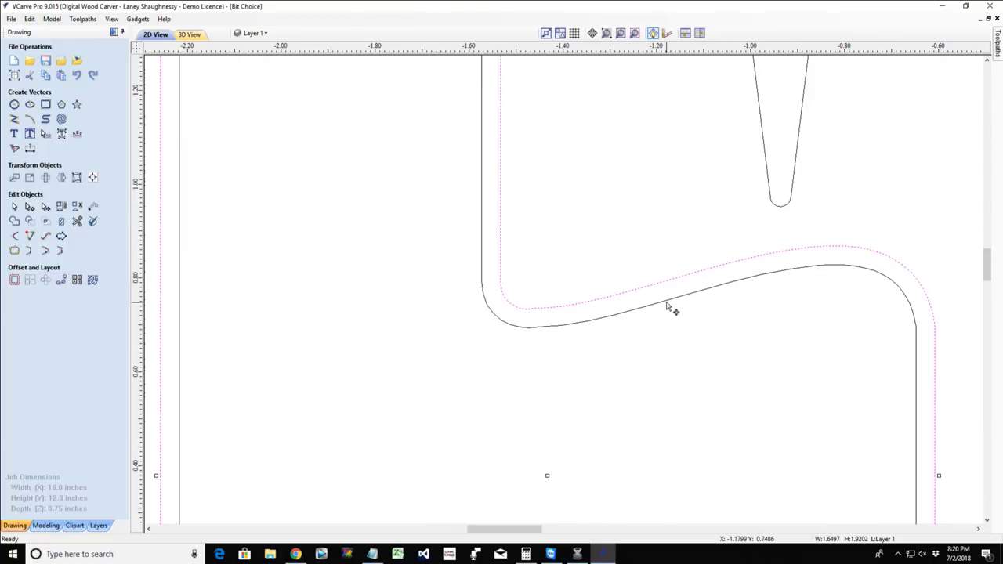
pyautogui.click(667, 306)
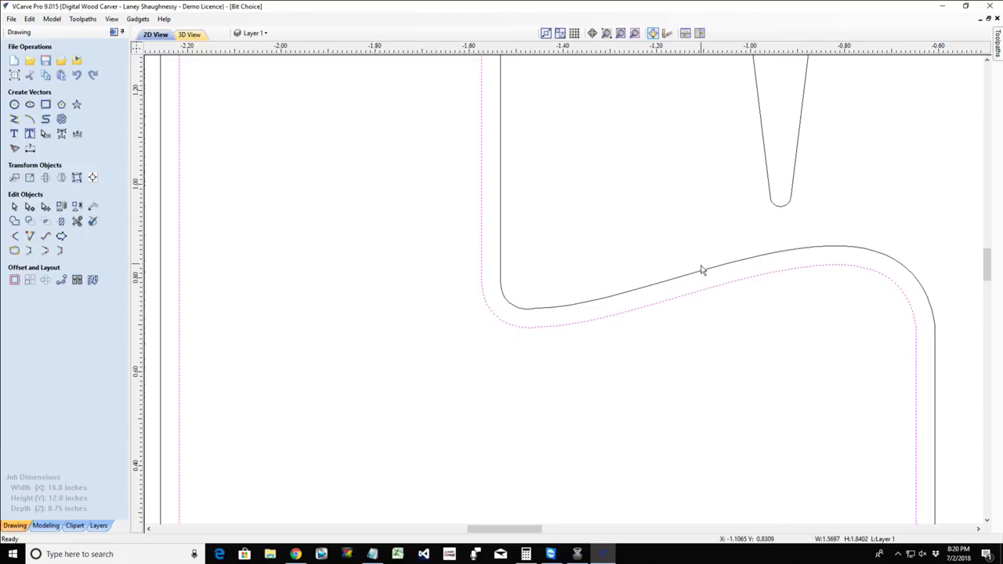
pyautogui.scroll(-4, 702, 268)
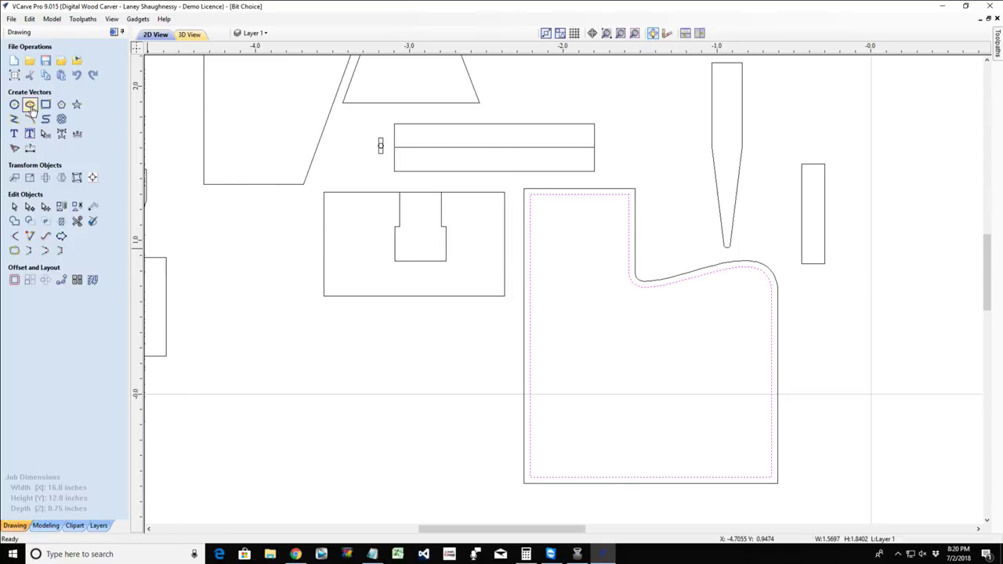
# Draw the first two short horizontal lines inside the curve's hollow.
pyautogui.click(14, 118)
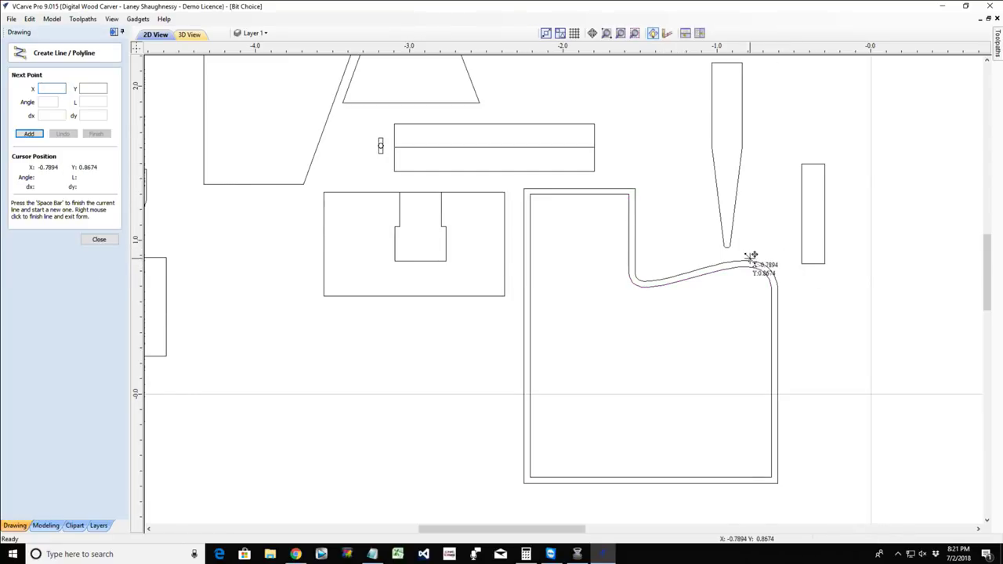
pyautogui.click(796, 257)
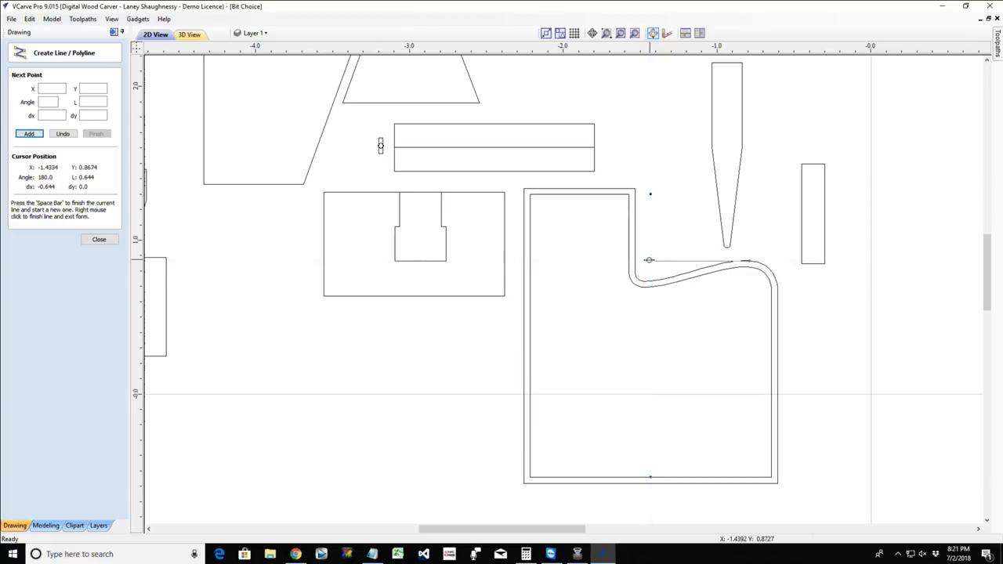
pyautogui.click(648, 260)
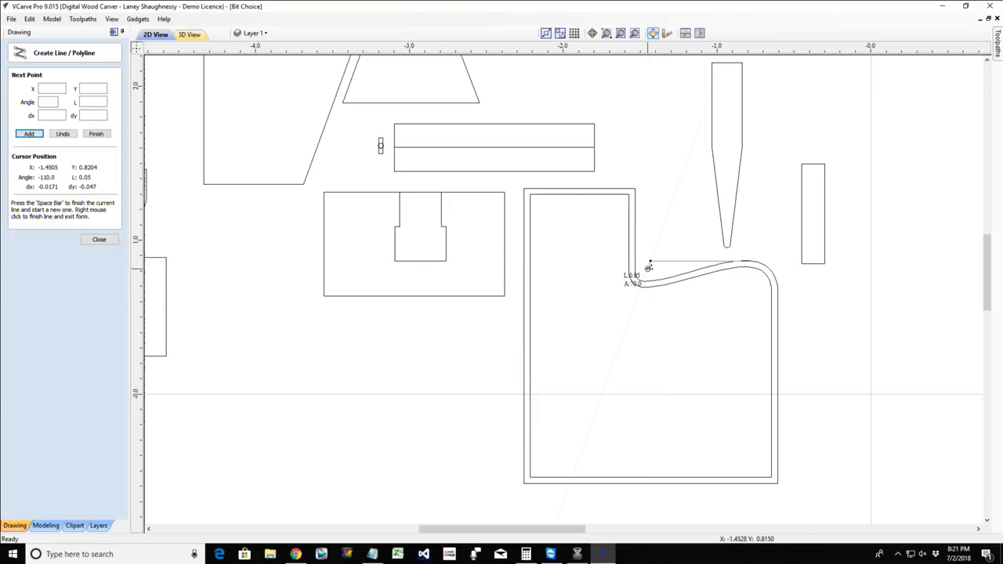
pyautogui.press('space')
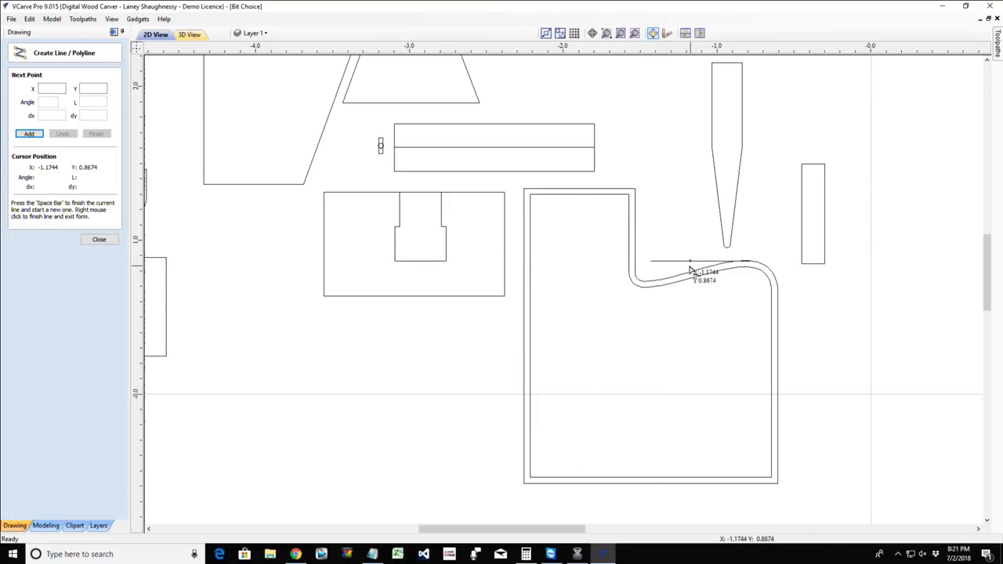
pyautogui.click(682, 268)
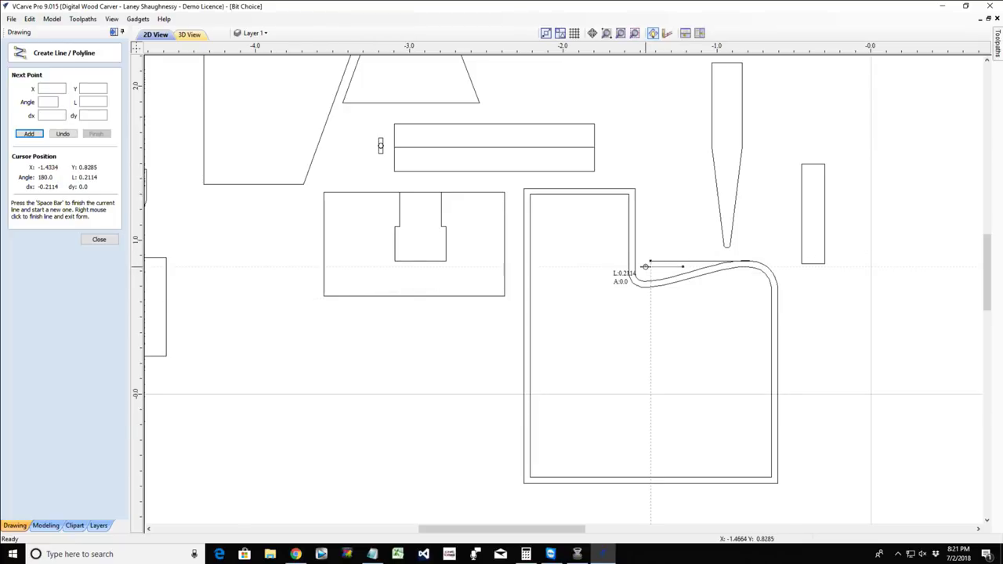
pyautogui.click(645, 266)
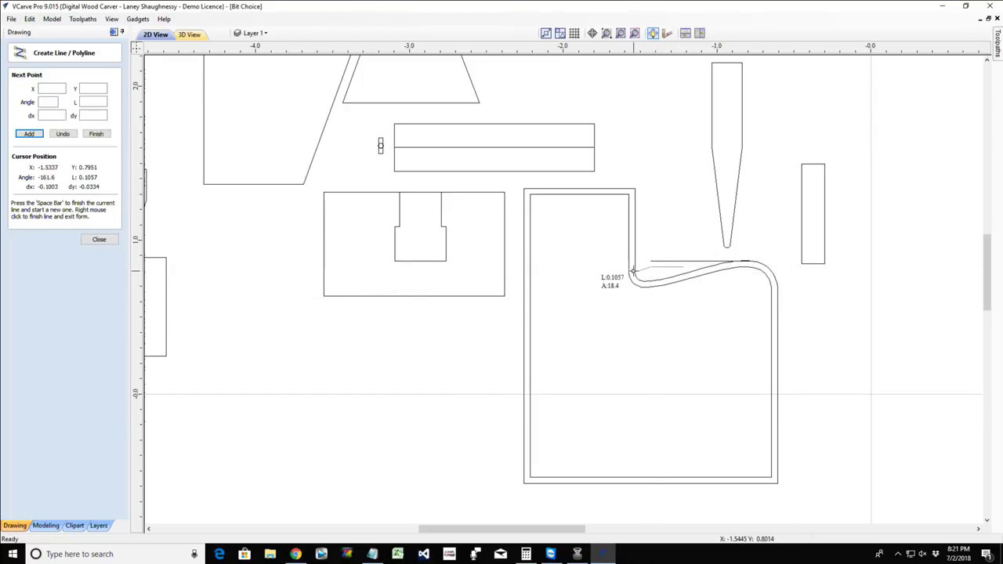
pyautogui.press('space')
pyautogui.click(653, 280)
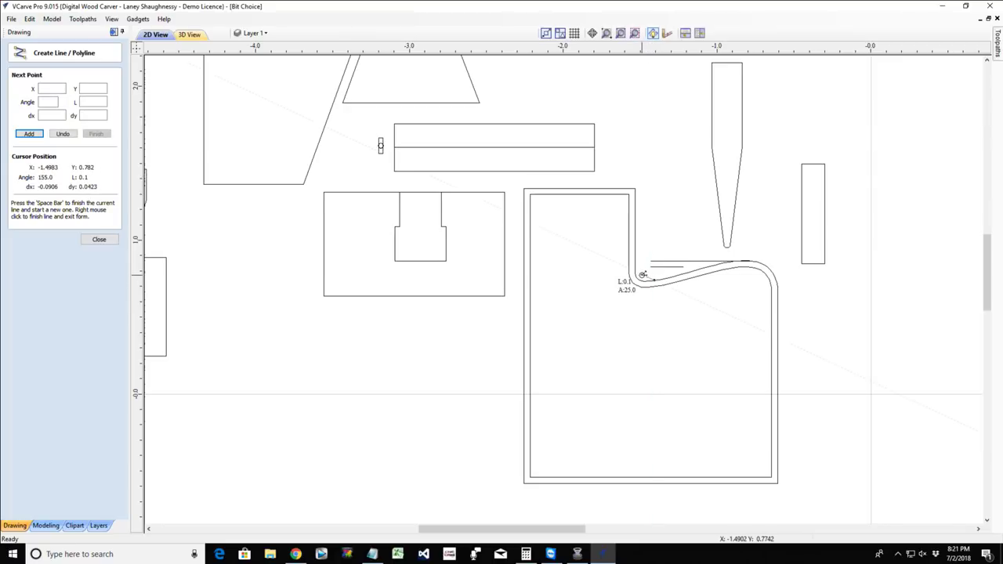
pyautogui.scroll(4, 644, 274)
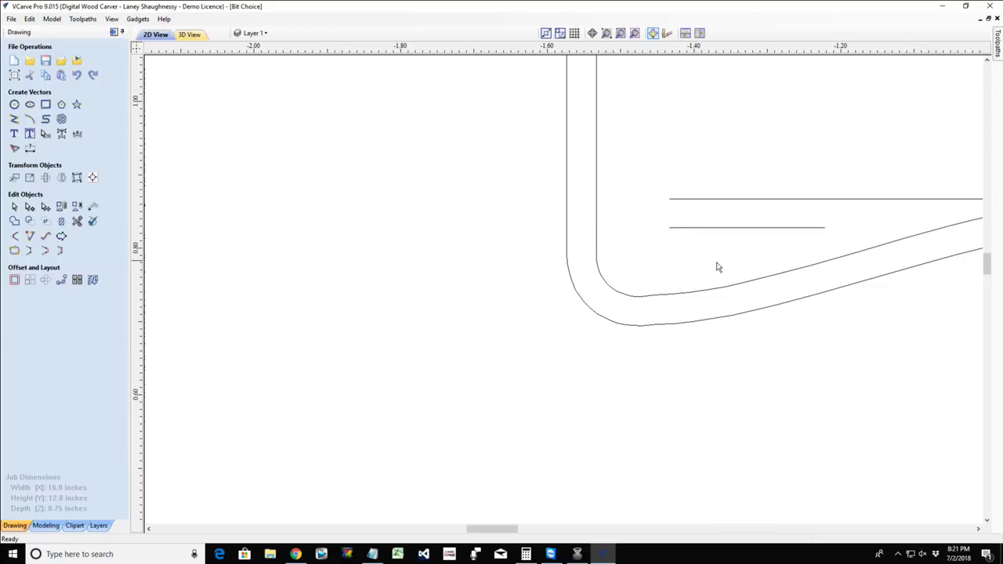
# Draw two more horizontal lines below them, closer to the bend.
pyautogui.click(15, 120)
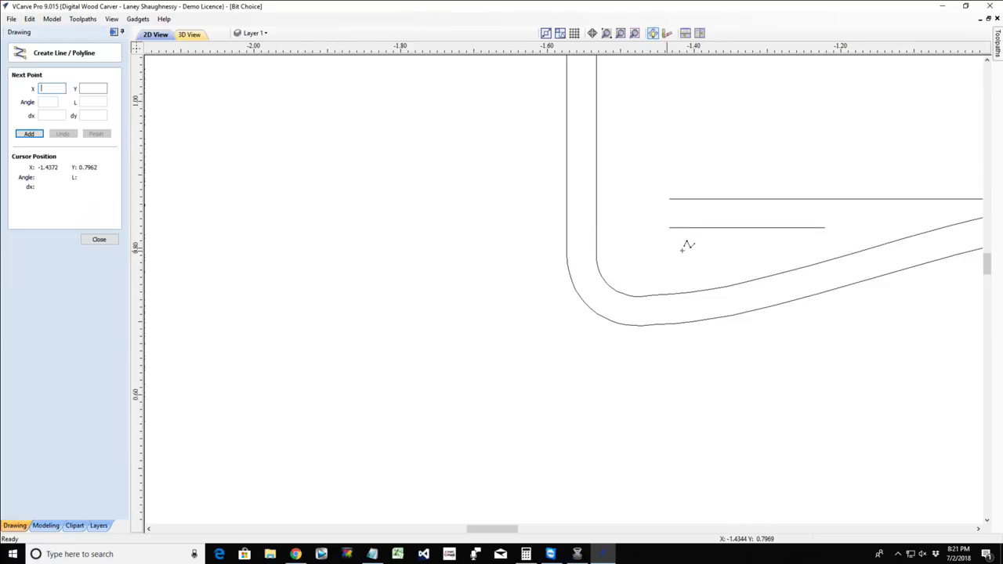
pyautogui.click(751, 256)
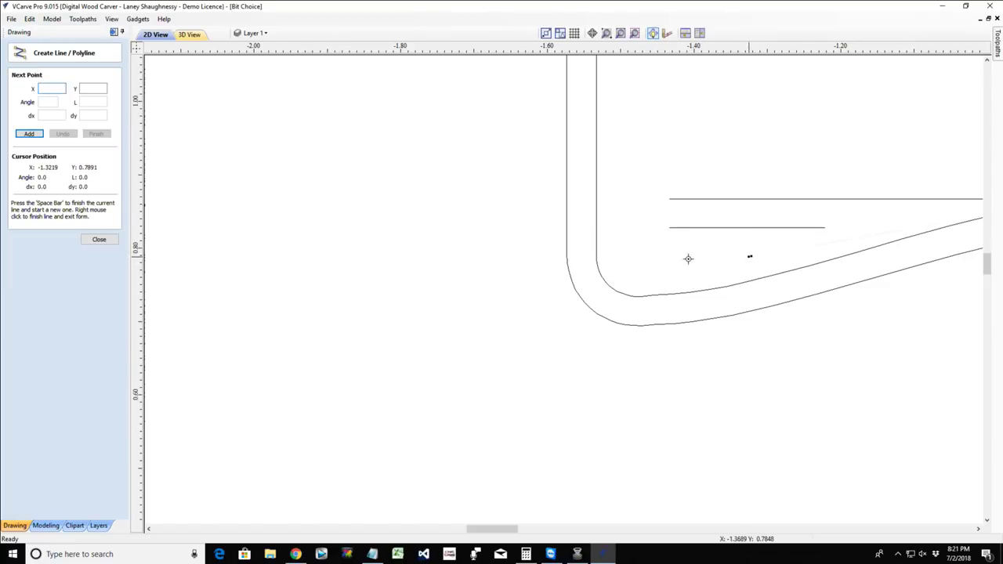
pyautogui.click(634, 255)
pyautogui.press('space')
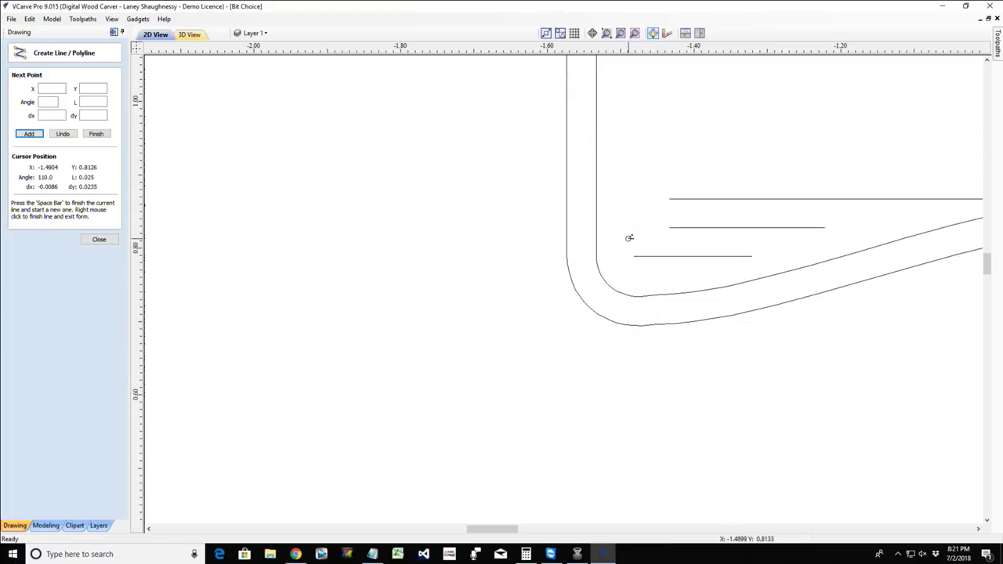
pyautogui.click(692, 278)
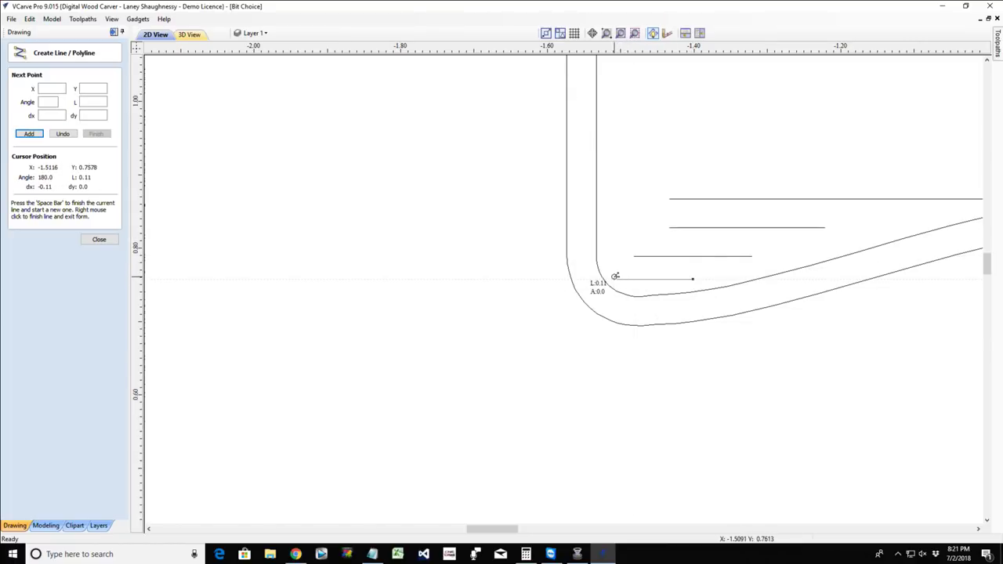
pyautogui.click(615, 276)
pyautogui.press('space')
pyautogui.scroll(-3, 617, 275)
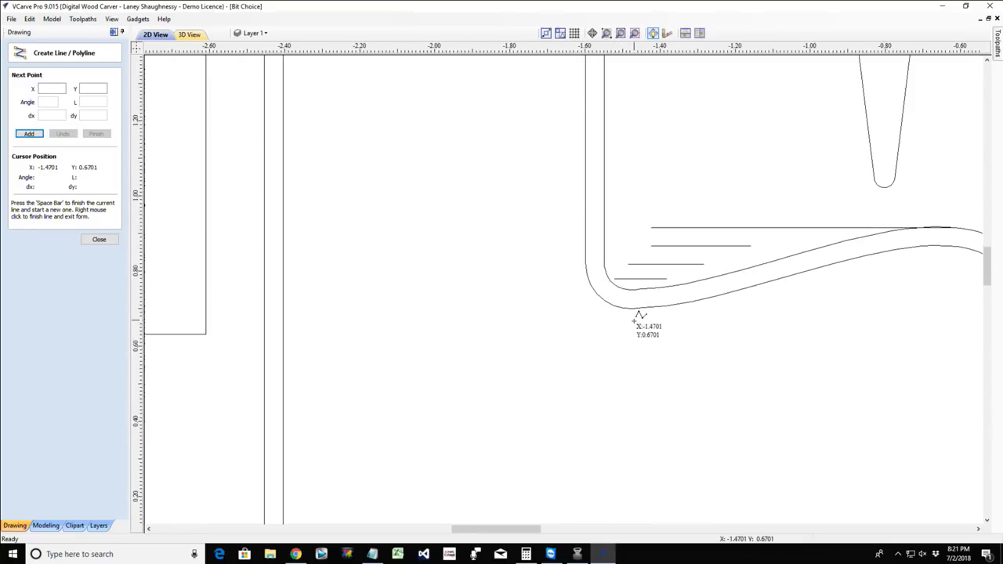
pyautogui.scroll(-2, 635, 321)
pyautogui.scroll(2, 622, 313)
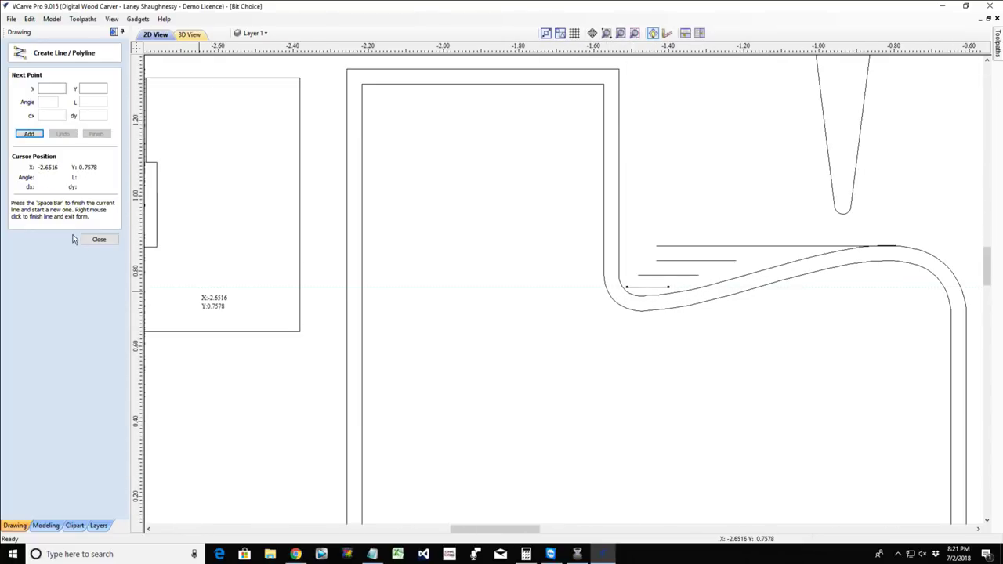
pyautogui.click(98, 239)
pyautogui.scroll(-4, 919, 235)
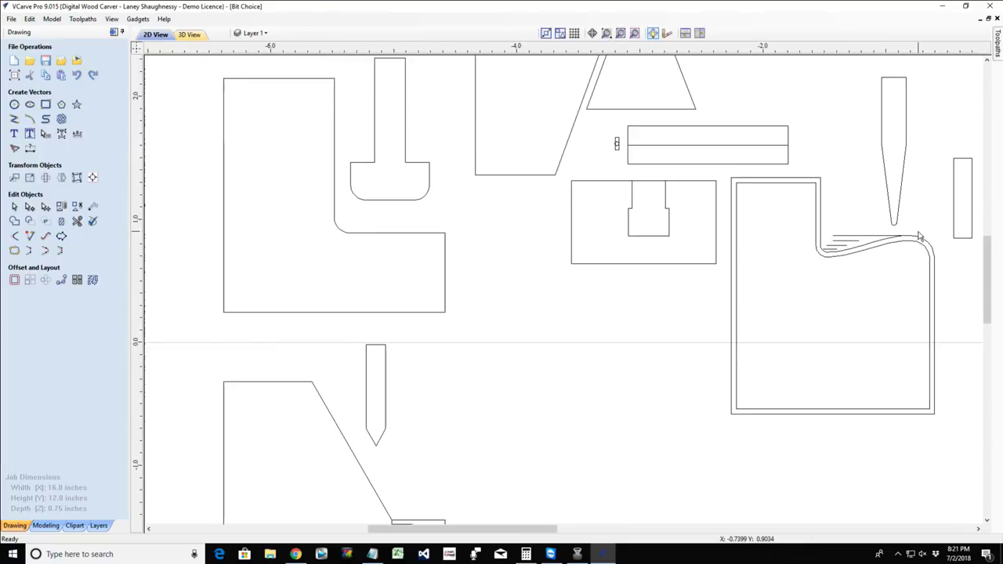
# Move the small vertical rectangle into the curve's hollow, just above the lines.
pyautogui.click(952, 238)
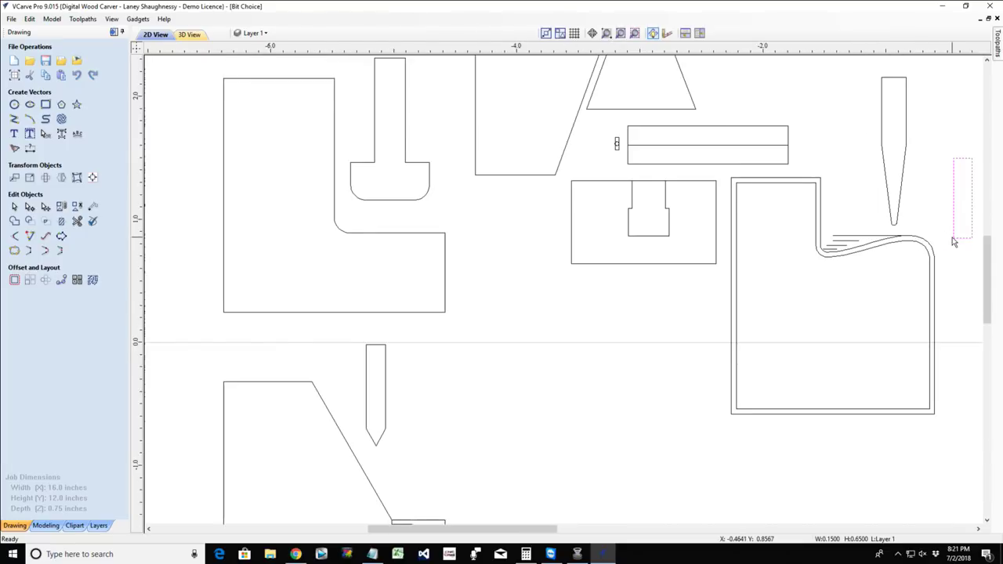
pyautogui.moveTo(954, 240); pyautogui.dragTo(846, 228)
pyautogui.scroll(4, 840, 231)
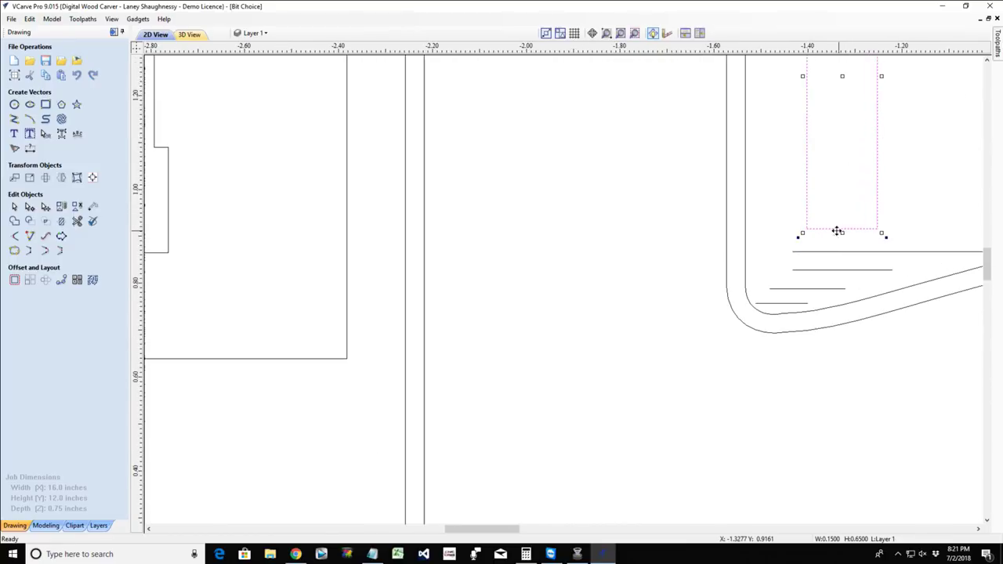
pyautogui.click(824, 234)
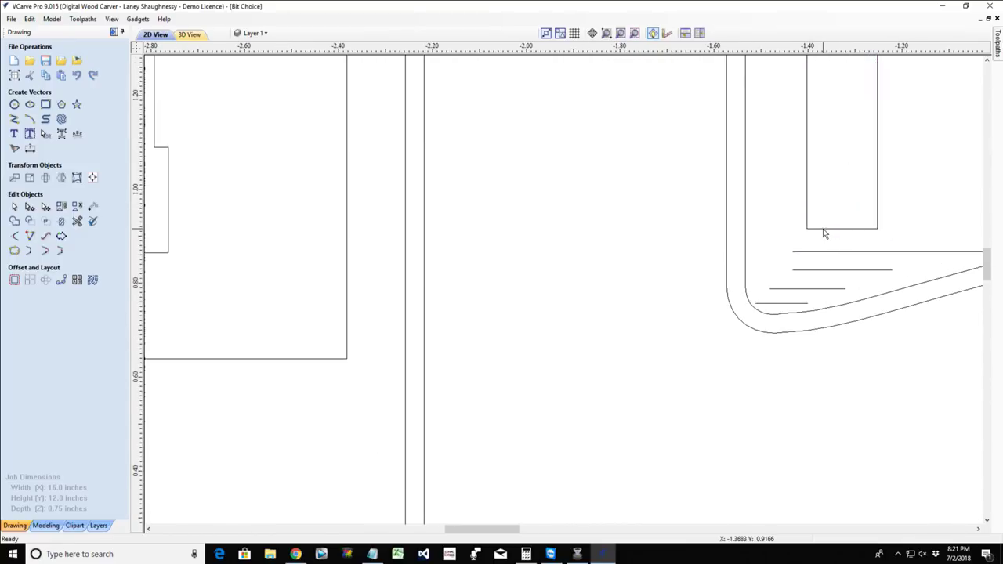
pyautogui.click(828, 229)
pyautogui.scroll(-1, 828, 230)
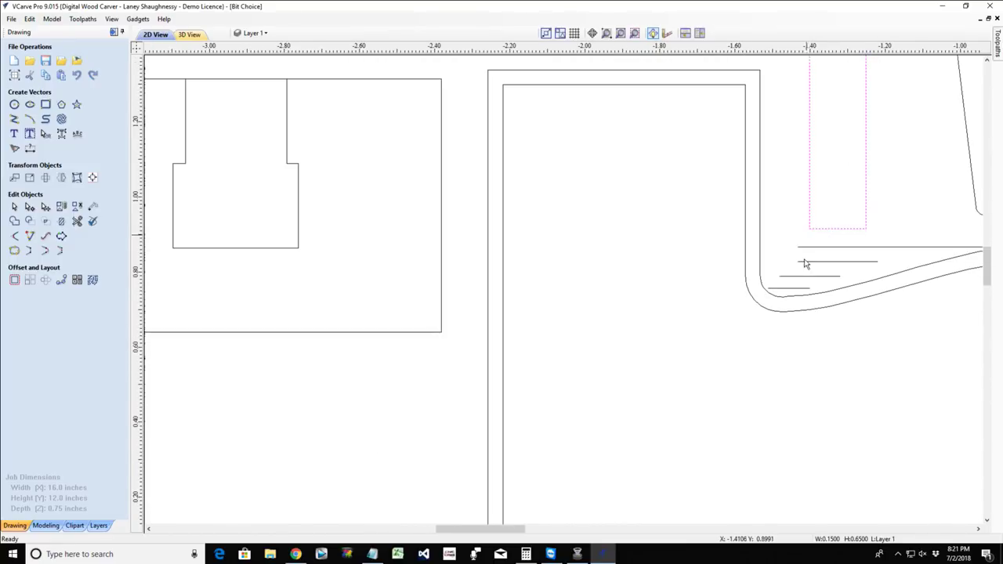
pyautogui.moveTo(481, 529); pyautogui.dragTo(510, 531)
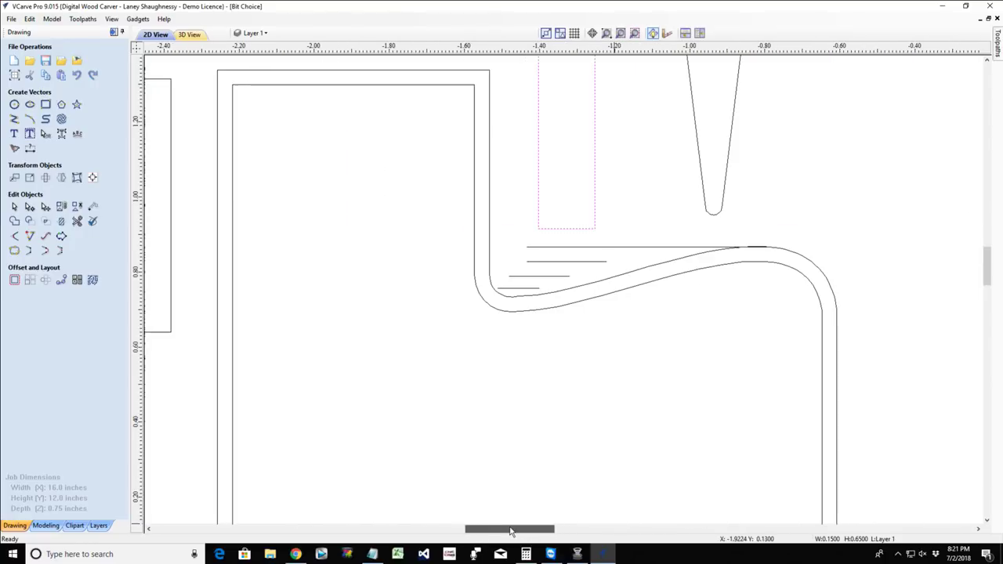
pyautogui.click(556, 229)
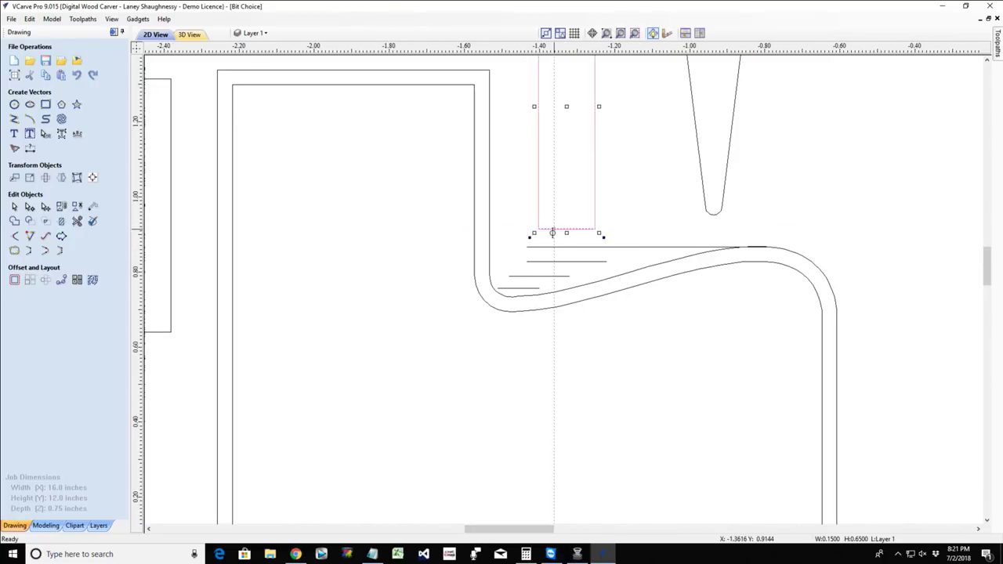
pyautogui.moveTo(552, 233)
pyautogui.mouseDown()
pyautogui.moveTo(824, 235)
pyautogui.moveTo(716, 248)
pyautogui.moveTo(546, 240)
pyautogui.moveTo(549, 262)
pyautogui.moveTo(607, 264)
pyautogui.moveTo(548, 258)
pyautogui.moveTo(521, 272)
pyautogui.moveTo(542, 274)
pyautogui.moveTo(526, 278)
pyautogui.moveTo(564, 237)
pyautogui.mouseUp()
# Move the V-shaped bit silhouette toward the curve's right end.
pyautogui.click(535, 296)
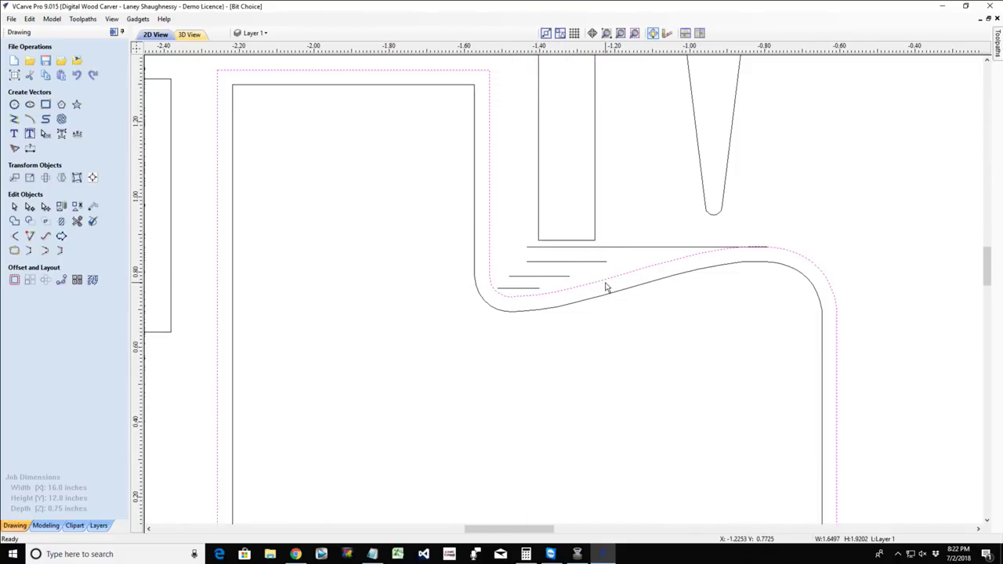
pyautogui.click(703, 192)
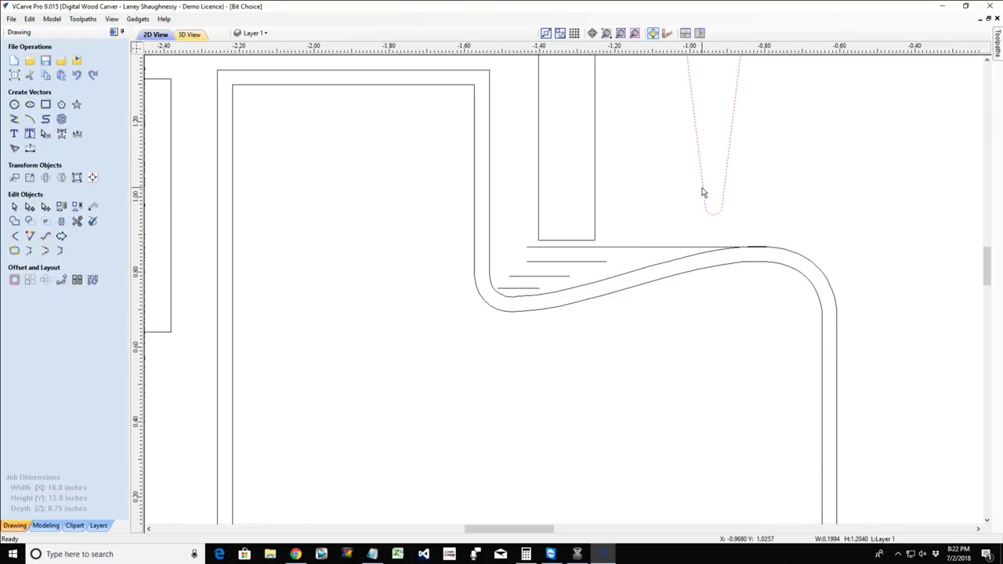
pyautogui.moveTo(700, 188); pyautogui.dragTo(839, 260)
# Delete the four leftover stacked short lines.
pyautogui.scroll(-2, 839, 259)
pyautogui.scroll(-1, 839, 259)
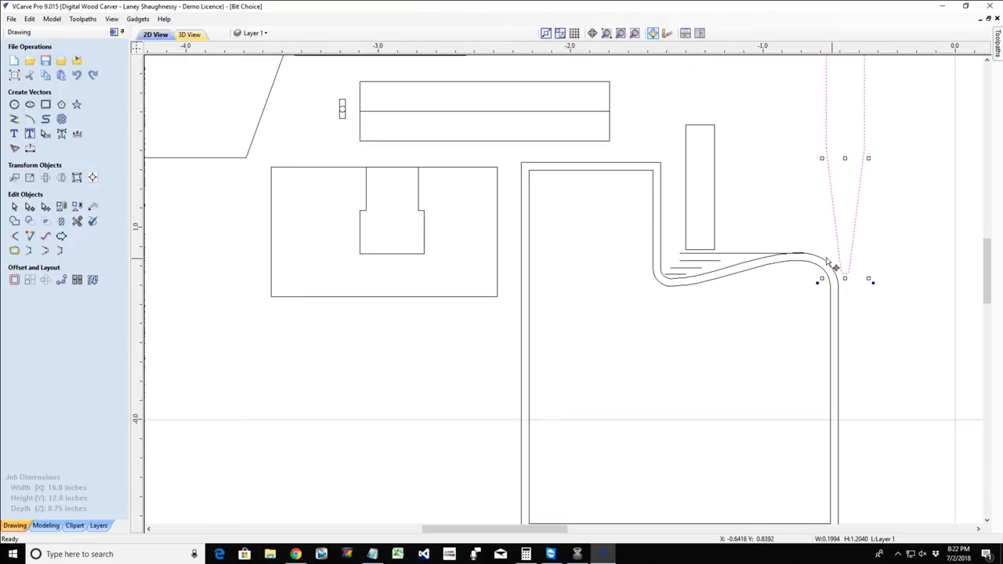
pyautogui.moveTo(621, 226); pyautogui.dragTo(818, 303)
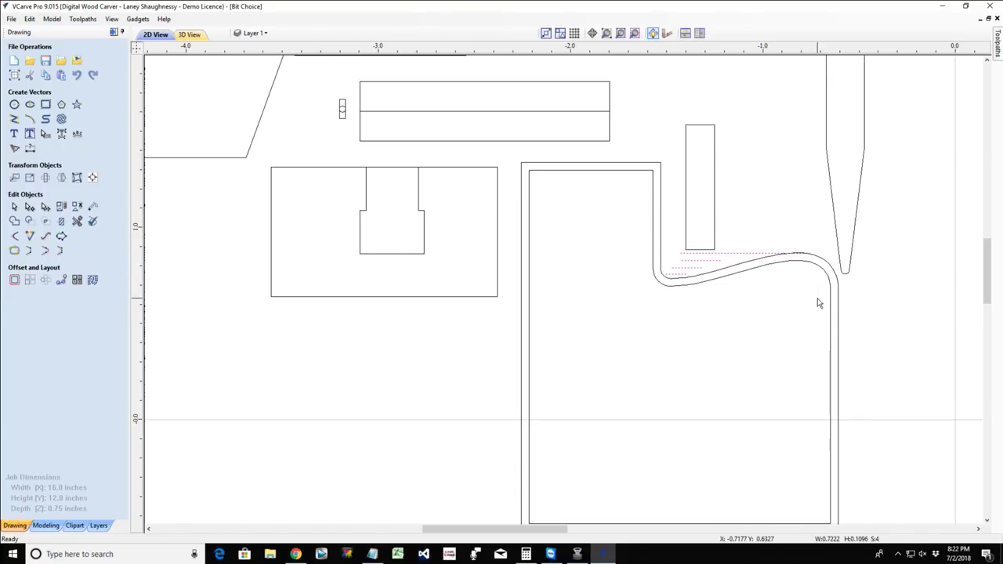
pyautogui.press('Delete')
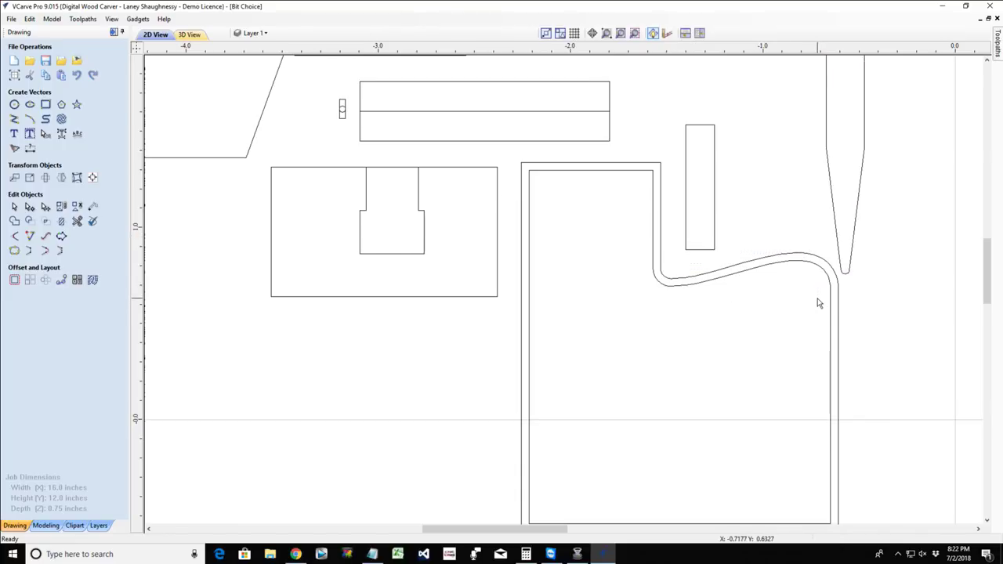
# Reposition the pointed bit beside the chamfer profile.
pyautogui.click(754, 266)
pyautogui.scroll(-1, 754, 266)
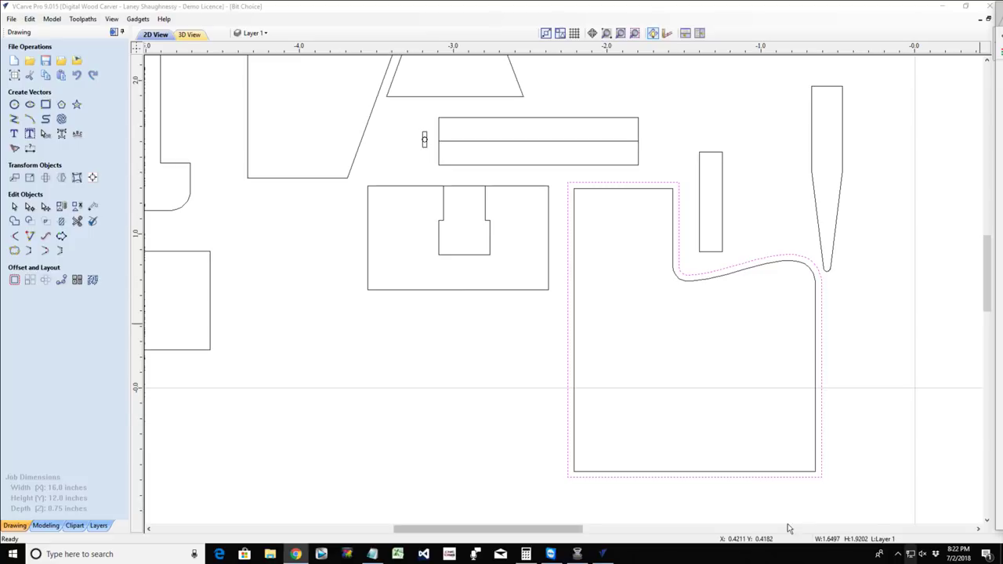
pyautogui.scroll(-2, 799, 517)
pyautogui.scroll(-5, 399, 348)
pyautogui.scroll(8, 400, 447)
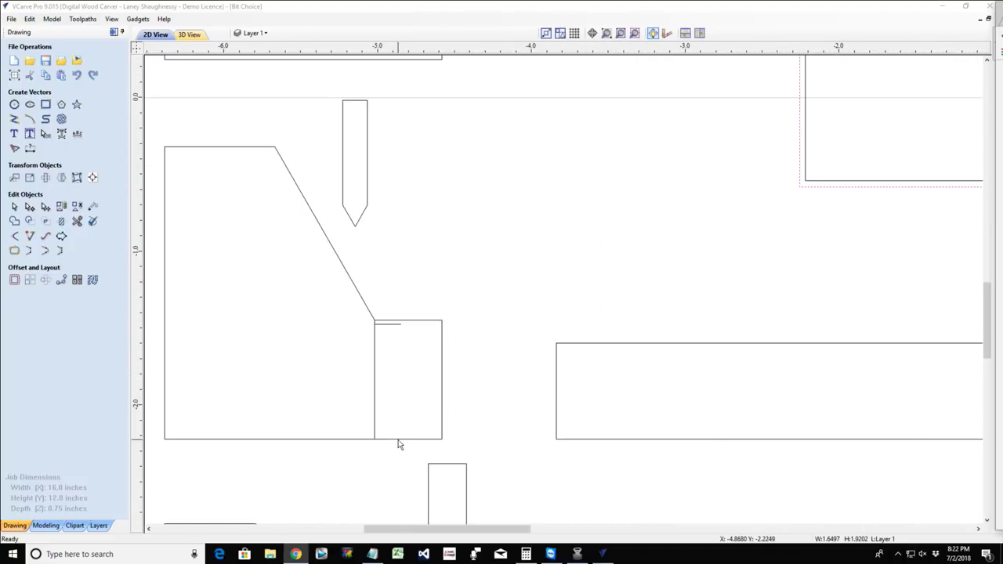
pyautogui.click(345, 219)
pyautogui.scroll(-3, 345, 220)
pyautogui.moveTo(347, 222); pyautogui.dragTo(387, 247)
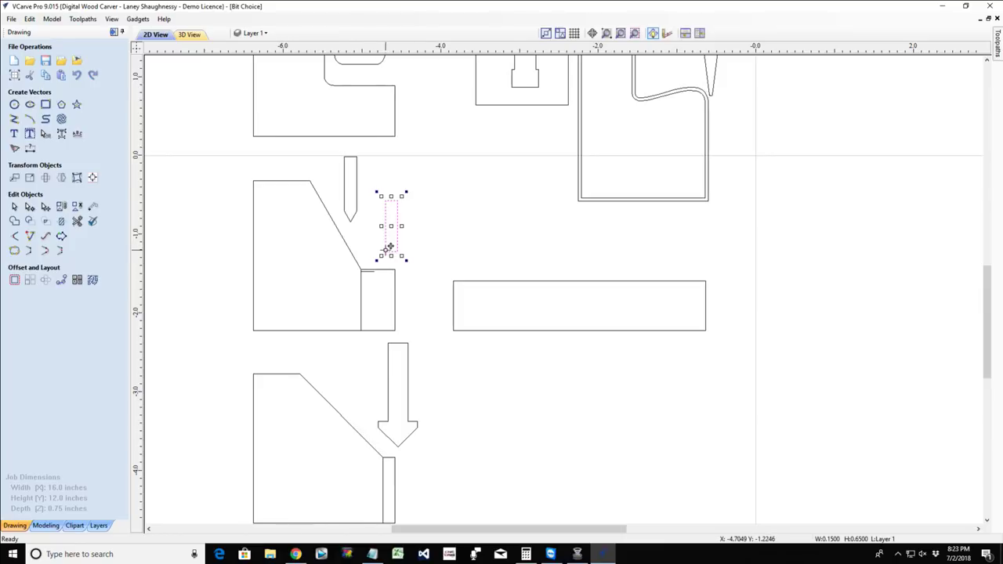
# Place the small rectangle above the chamfer's notch block, nudging it up slightly.
pyautogui.moveTo(388, 250); pyautogui.dragTo(380, 270)
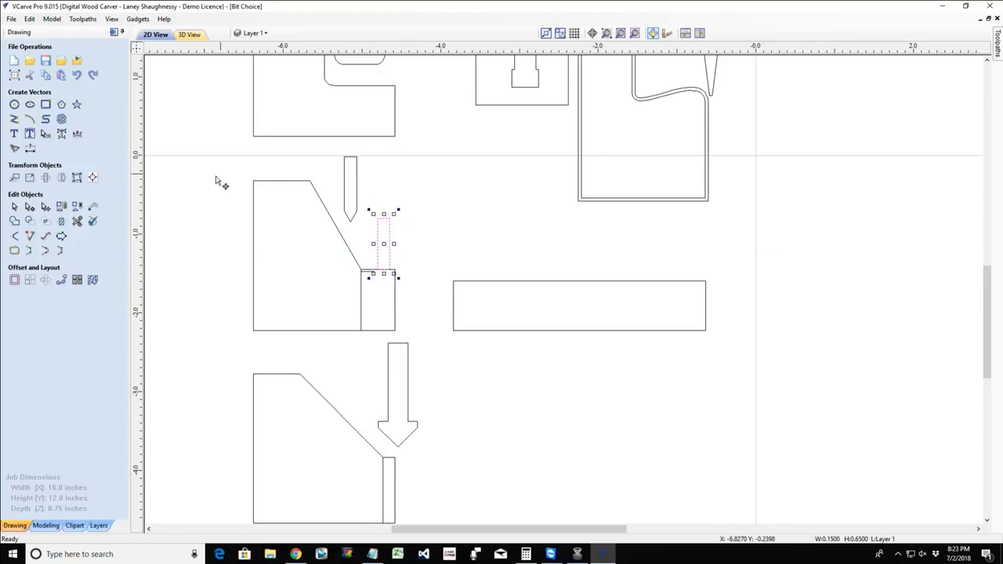
pyautogui.click(349, 223)
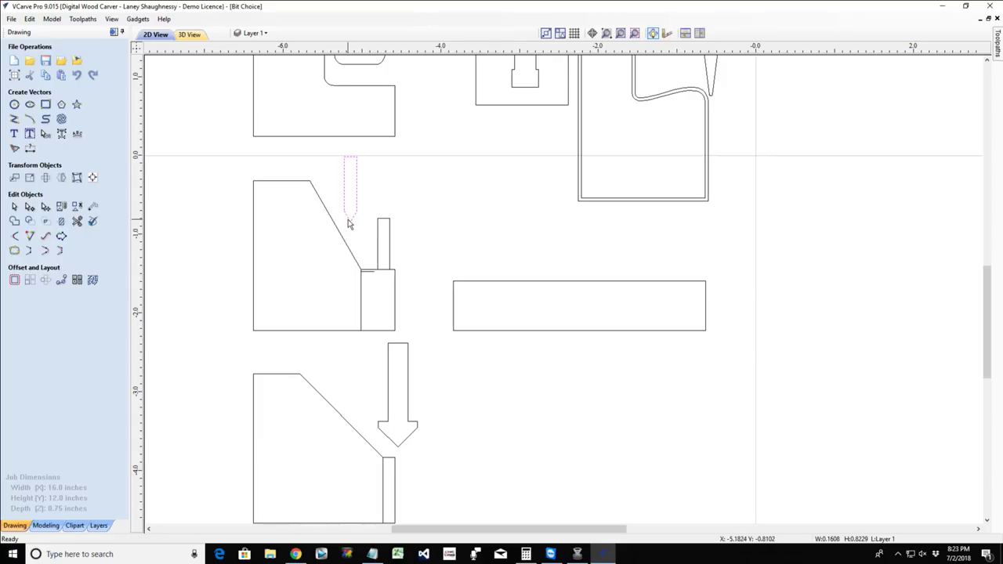
pyautogui.moveTo(348, 218)
pyautogui.mouseDown()
pyautogui.moveTo(336, 219)
pyautogui.moveTo(342, 239)
pyautogui.moveTo(320, 190)
pyautogui.moveTo(343, 240)
pyautogui.moveTo(383, 263)
pyautogui.moveTo(347, 221)
pyautogui.mouseUp()
pyautogui.click(345, 222)
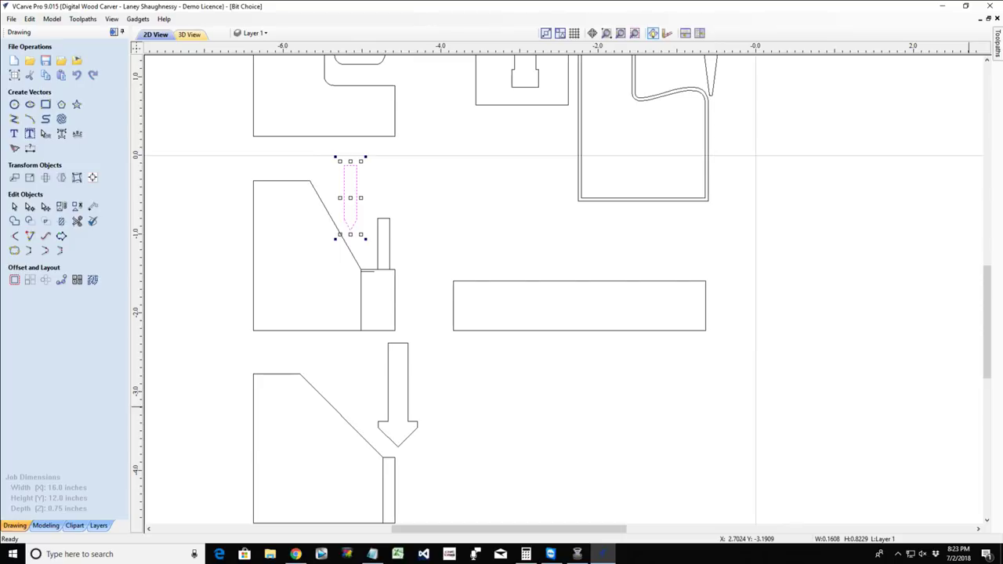
pyautogui.click(391, 250)
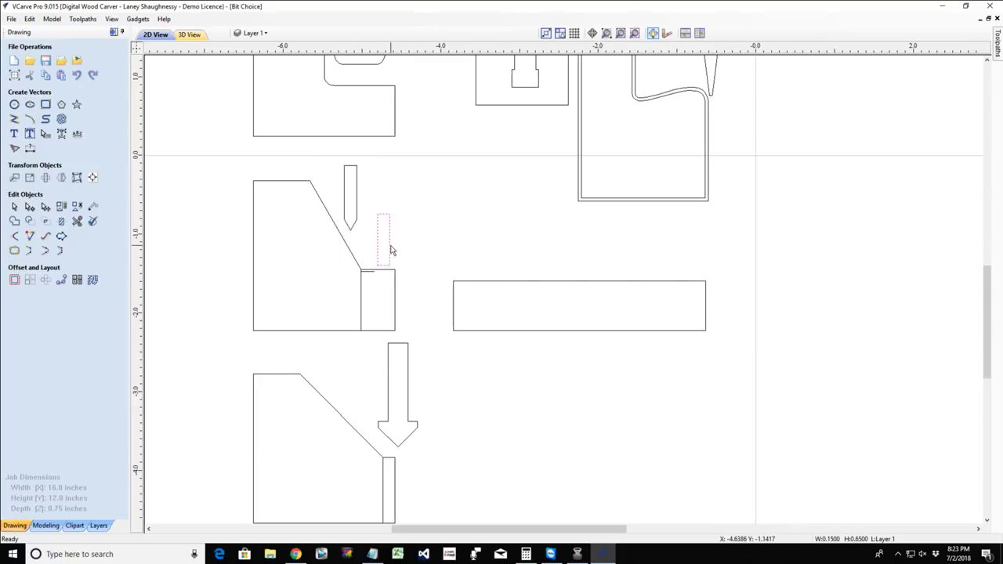
pyautogui.press('Up')
pyautogui.press('Up')
pyautogui.hotkey('alt', 'Tab')
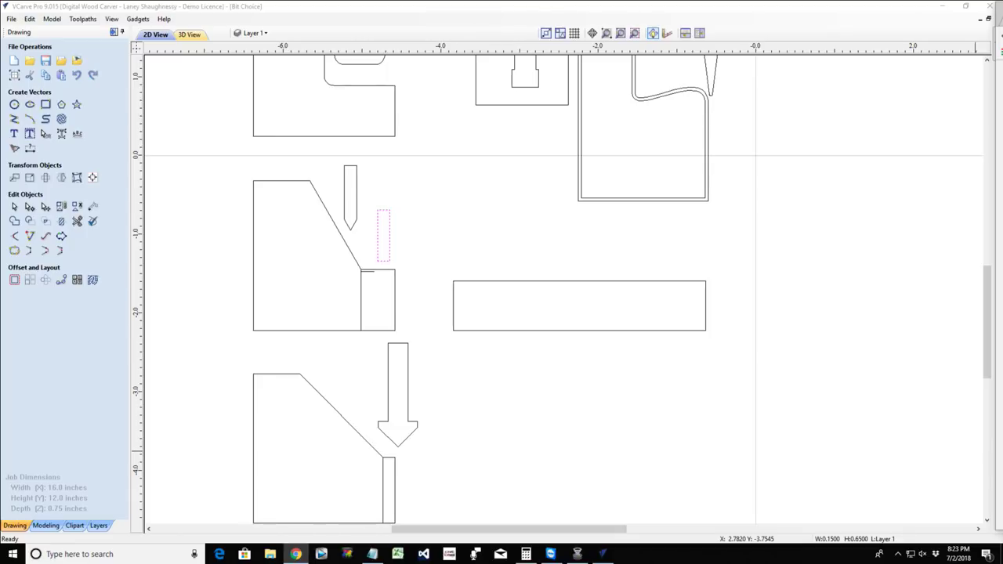
# Lift the tapered bit clear of the curved profile.
pyautogui.scroll(3, 587, 190)
pyautogui.scroll(-6, 591, 195)
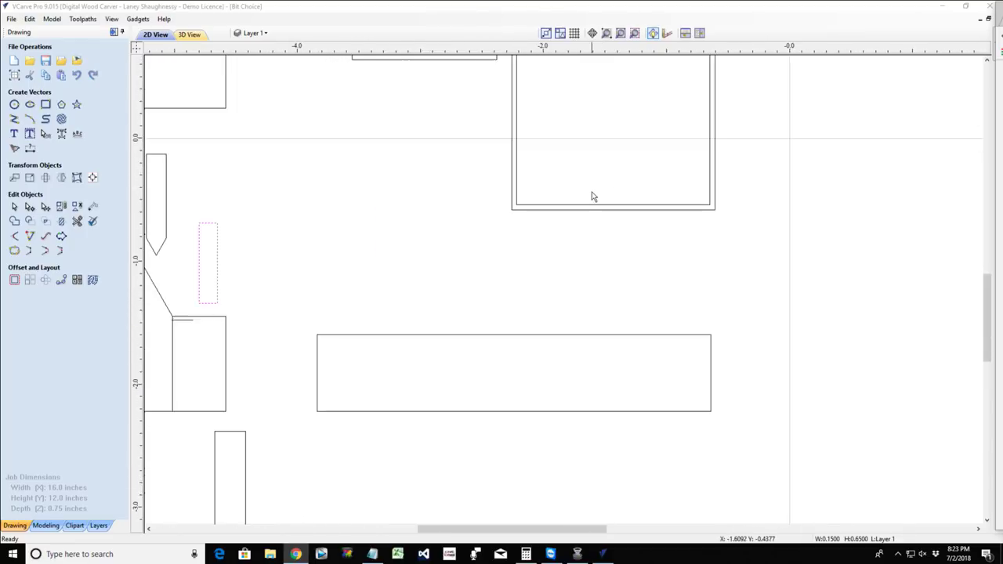
pyautogui.scroll(-2, 611, 149)
pyautogui.scroll(6, 631, 103)
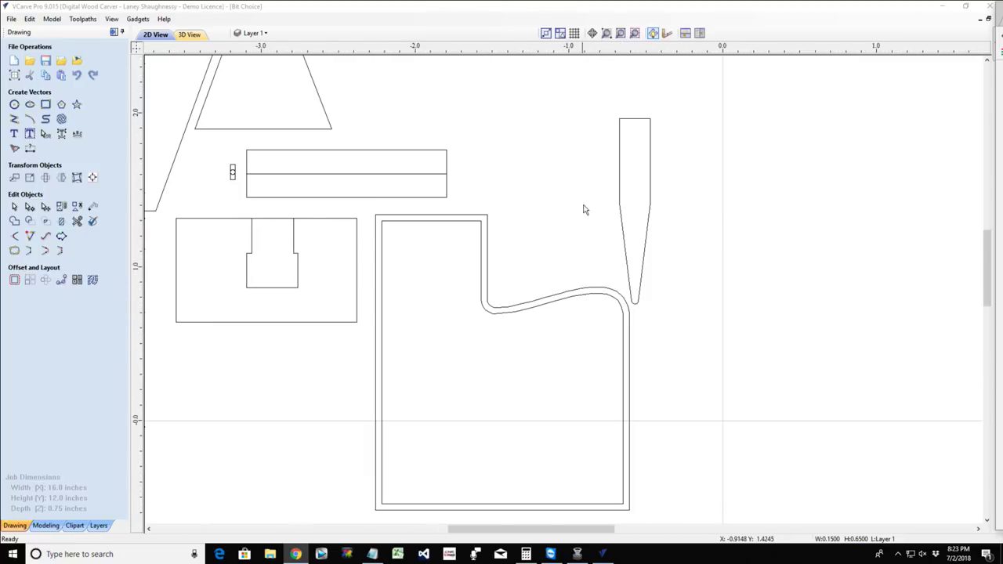
pyautogui.click(626, 248)
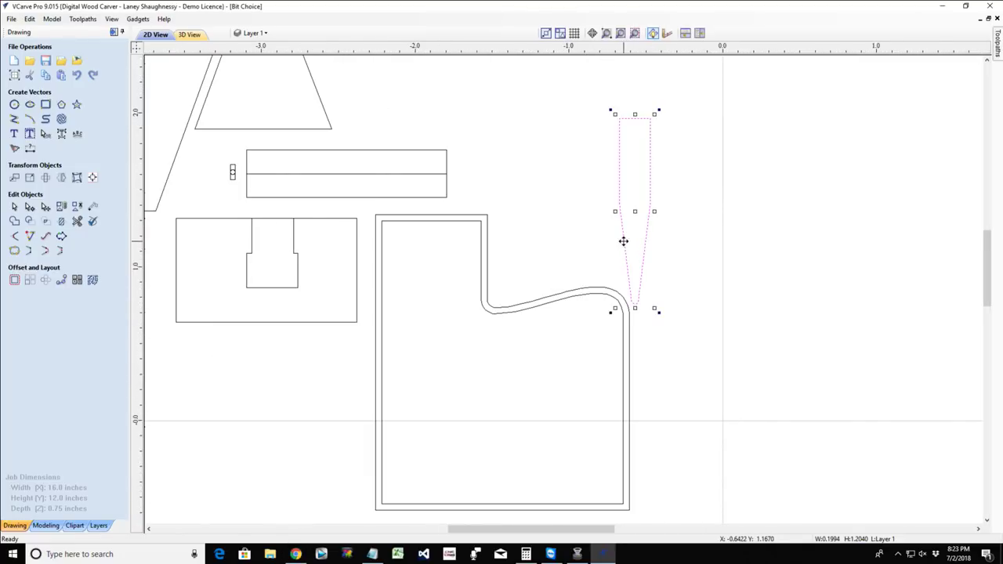
pyautogui.moveTo(638, 304); pyautogui.dragTo(582, 245)
pyautogui.scroll(5, 582, 245)
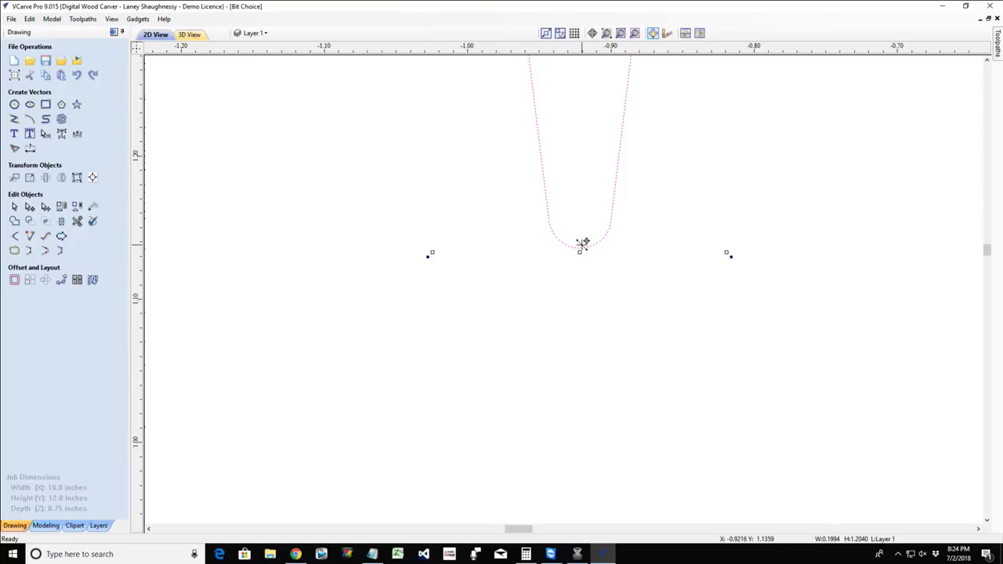
pyautogui.scroll(-8, 582, 244)
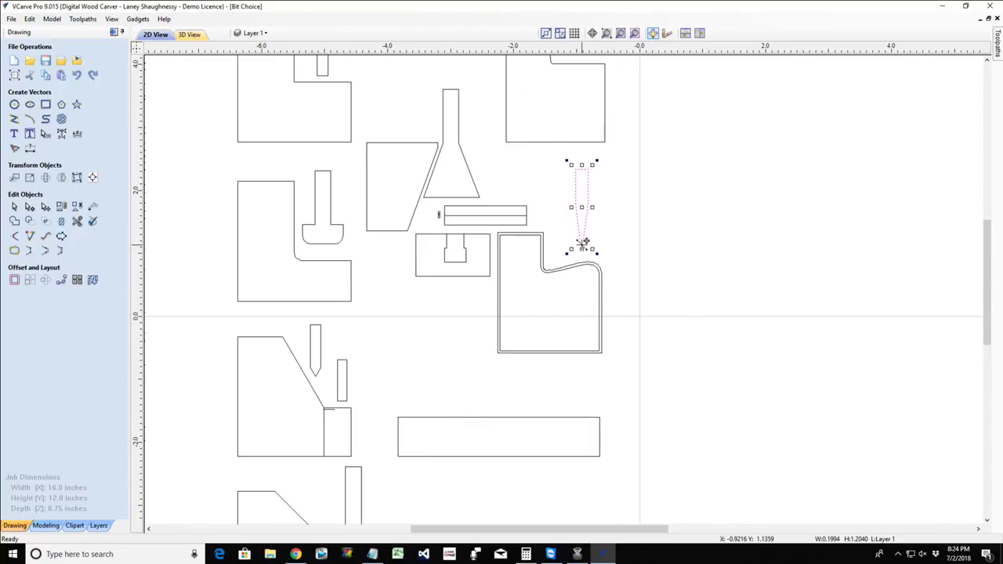
# Move the small rectangle beside the tapered bit and round its bottom into an arc.
pyautogui.click(351, 385)
pyautogui.click(347, 380)
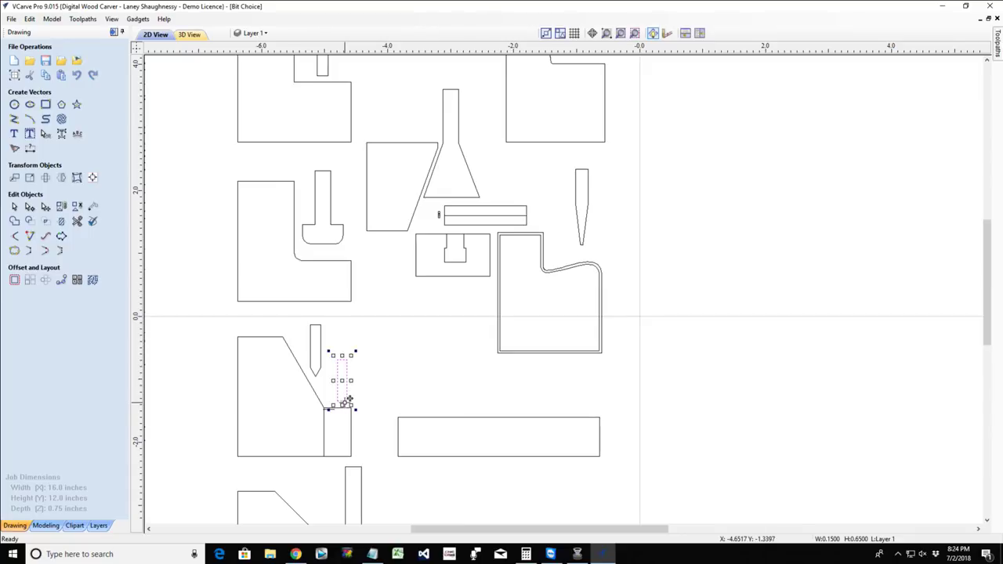
pyautogui.moveTo(346, 401); pyautogui.dragTo(552, 210)
pyautogui.scroll(3, 553, 212)
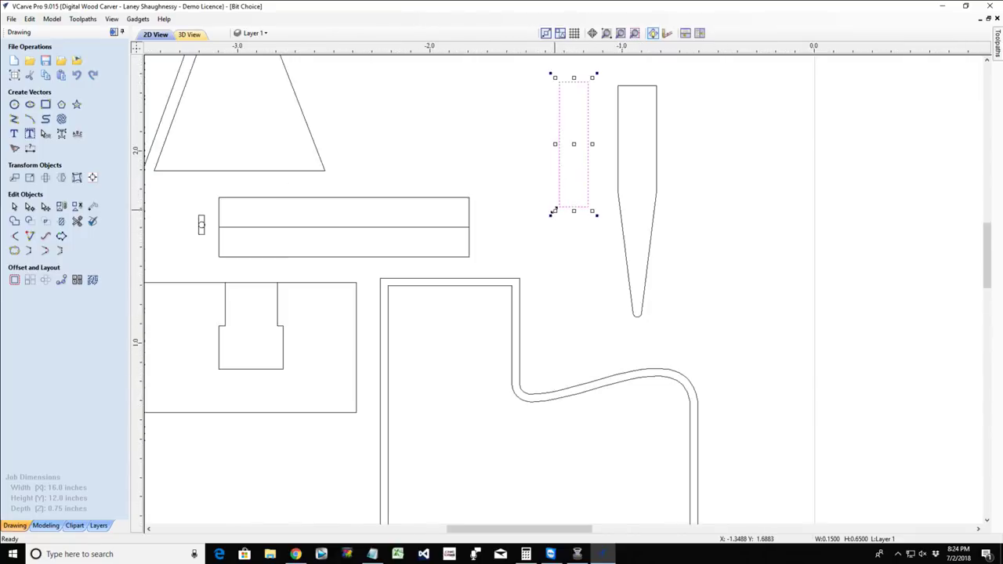
pyautogui.scroll(2, 553, 211)
pyautogui.rightClick(580, 207)
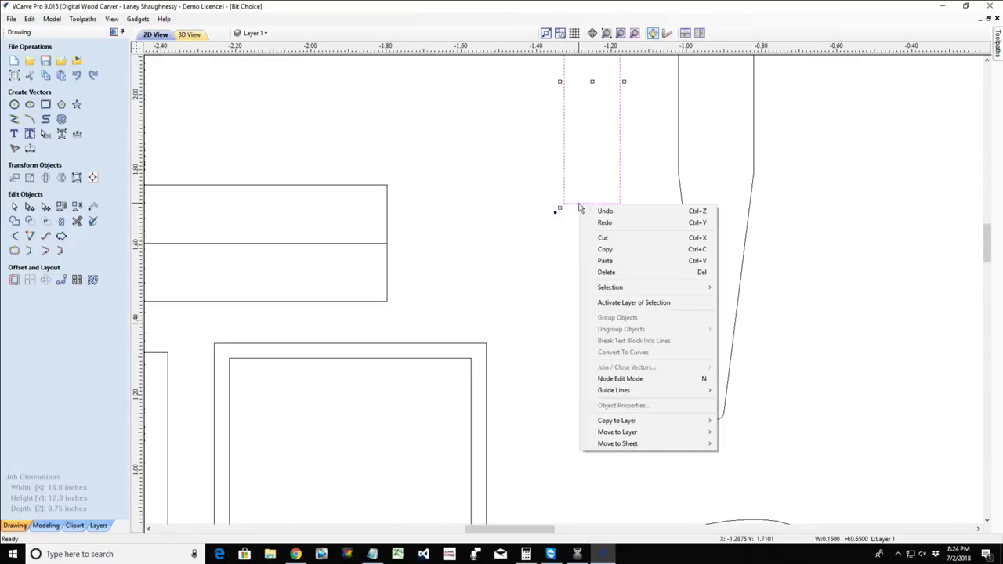
pyautogui.click(619, 379)
pyautogui.rightClick(580, 209)
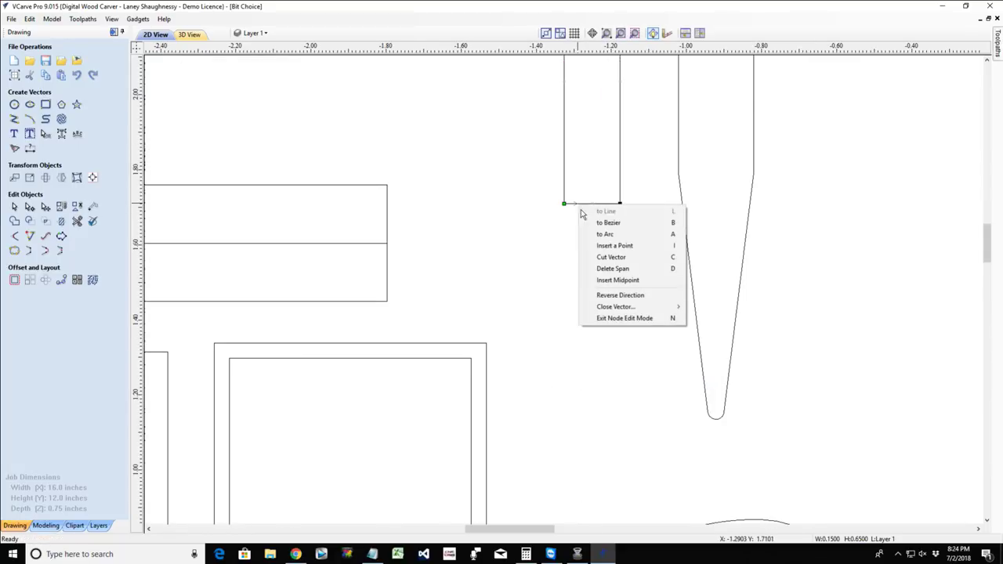
pyautogui.click(607, 233)
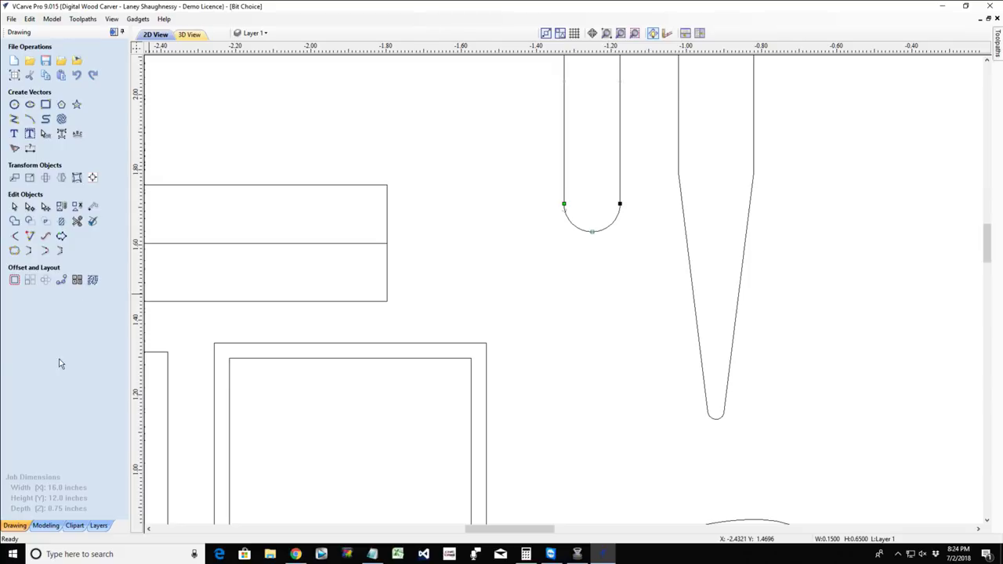
pyautogui.scroll(-4, 572, 196)
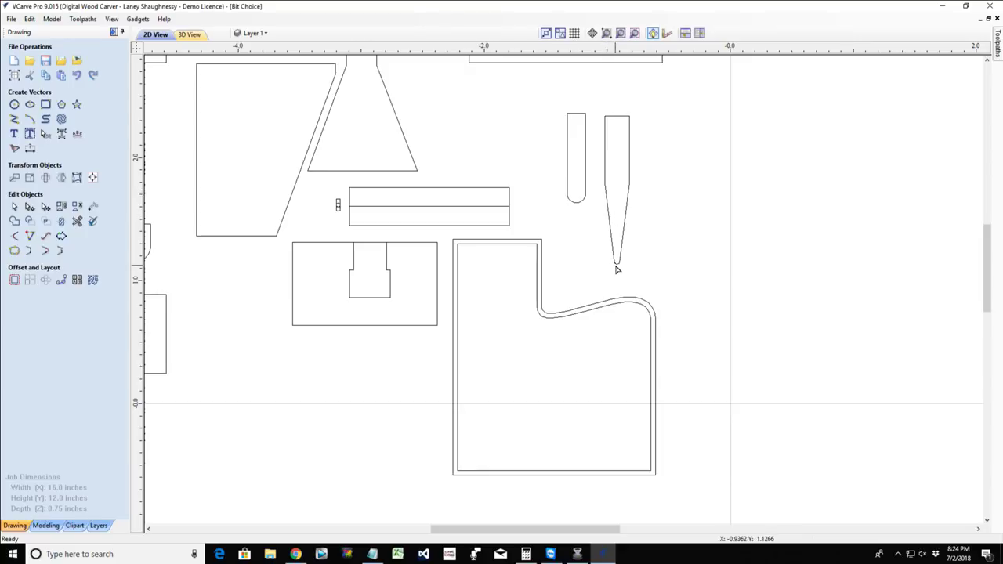
pyautogui.scroll(5, 617, 268)
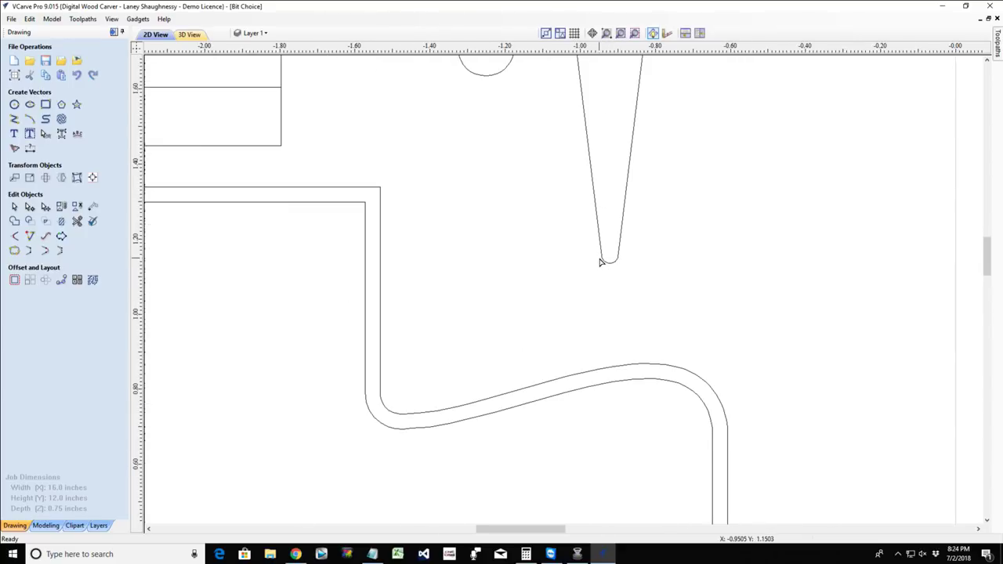
pyautogui.scroll(-5, 600, 263)
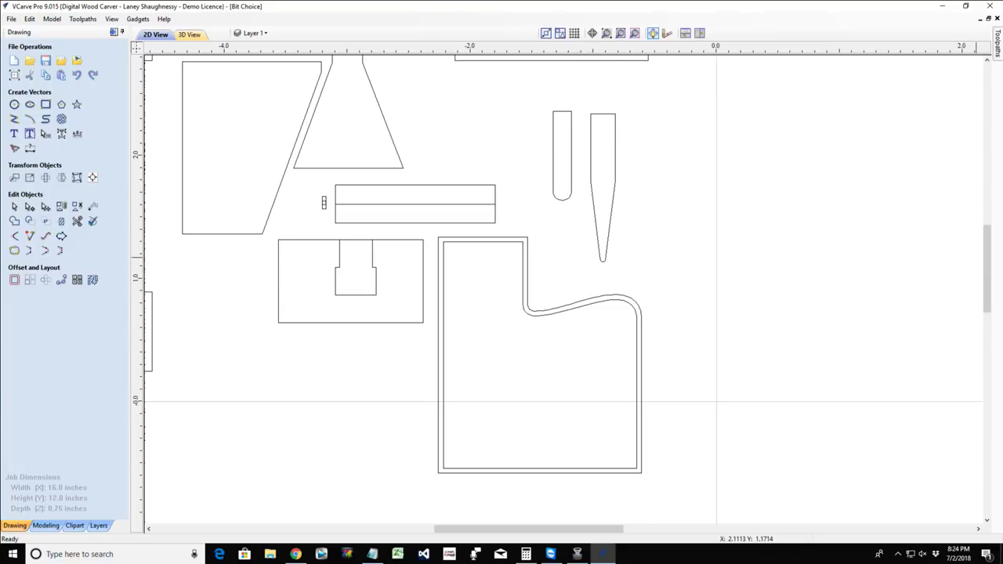
pyautogui.hotkey('alt', 'Tab')
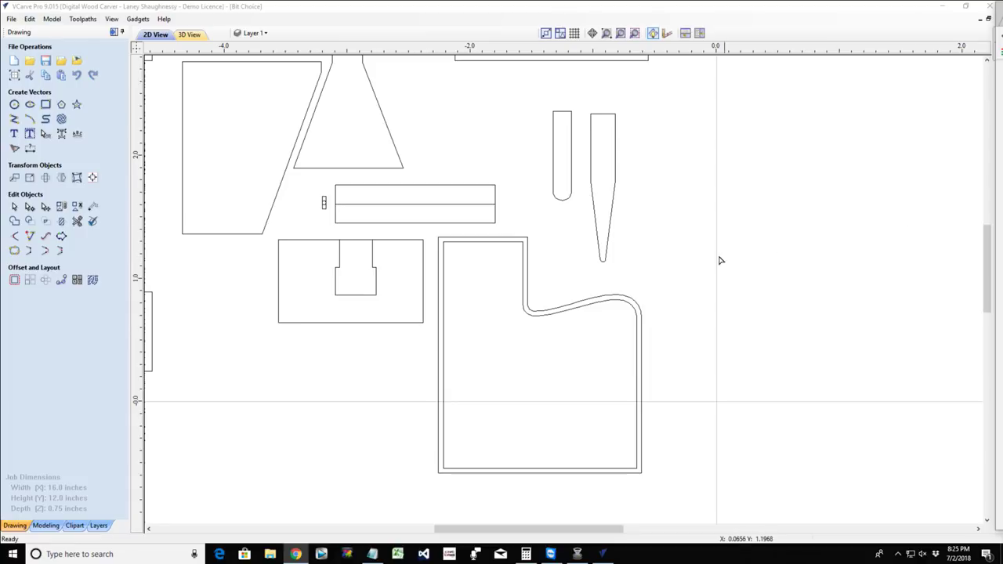
pyautogui.scroll(2, 774, 266)
pyautogui.scroll(-5, 752, 287)
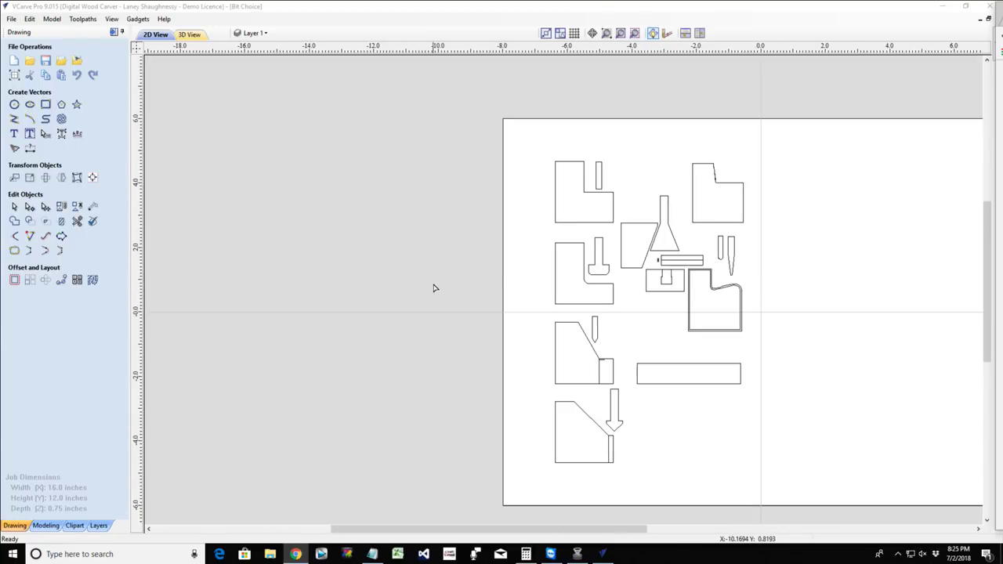
pyautogui.scroll(5, 504, 271)
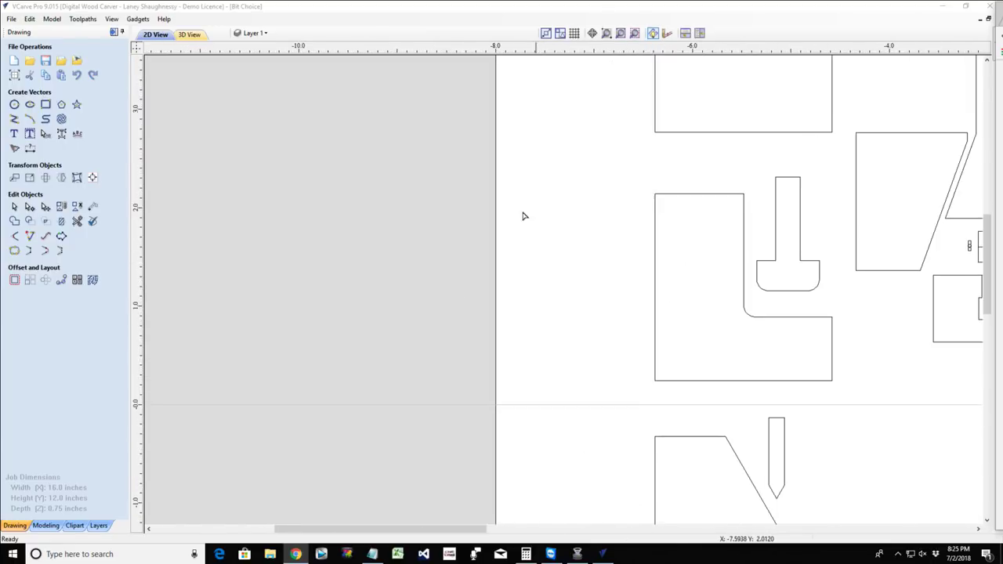
pyautogui.scroll(4, 572, 220)
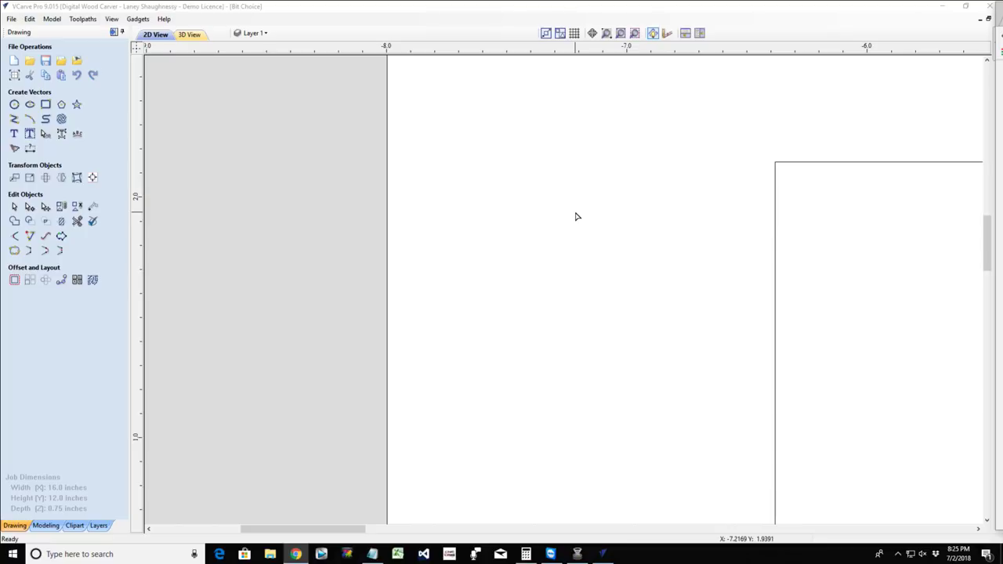
pyautogui.scroll(-10, 576, 216)
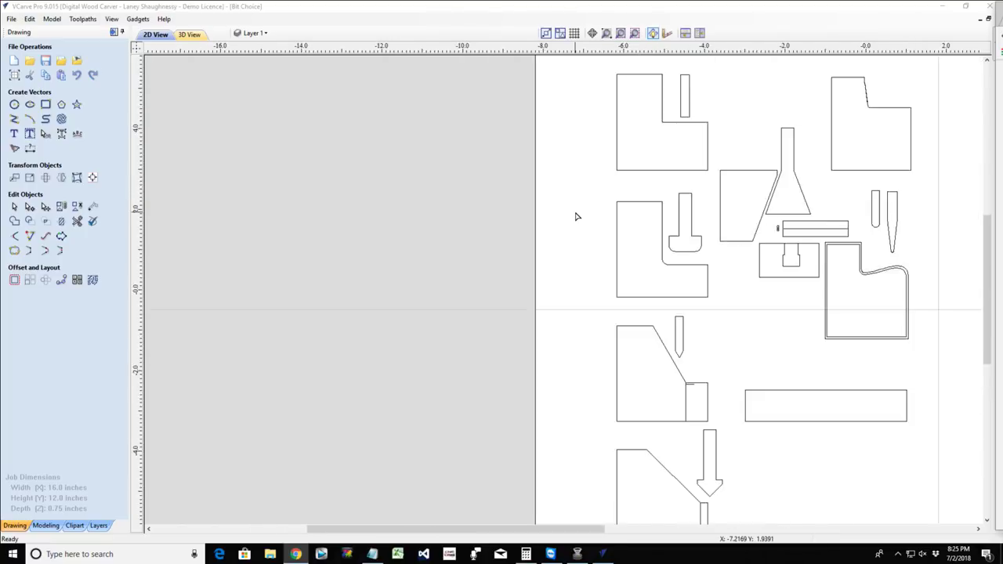
pyautogui.scroll(-2, 576, 216)
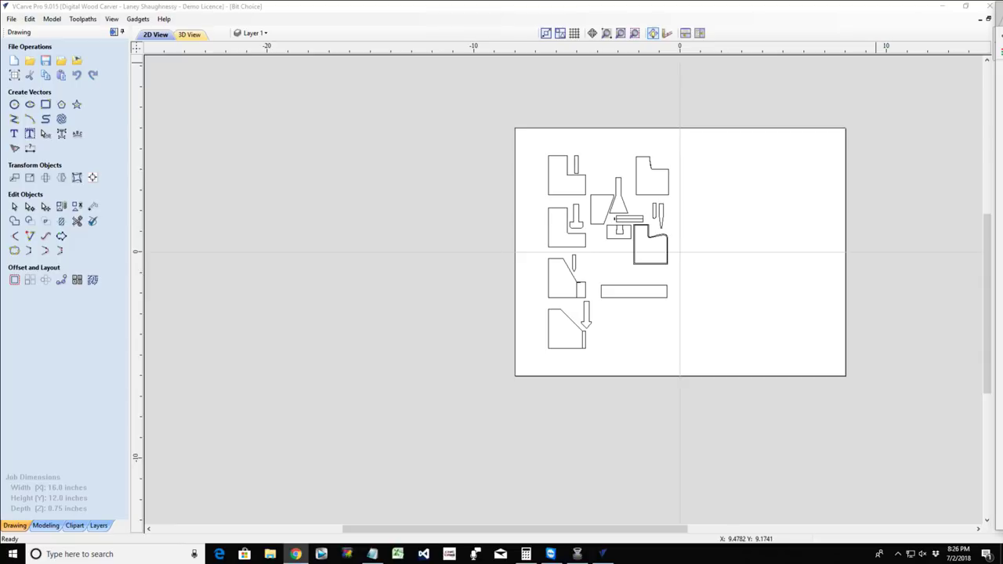
# Bring the Chrome GoDaddy Webmail window onto the screen and maximize it.
pyautogui.hotkey('alt', 'Tab')
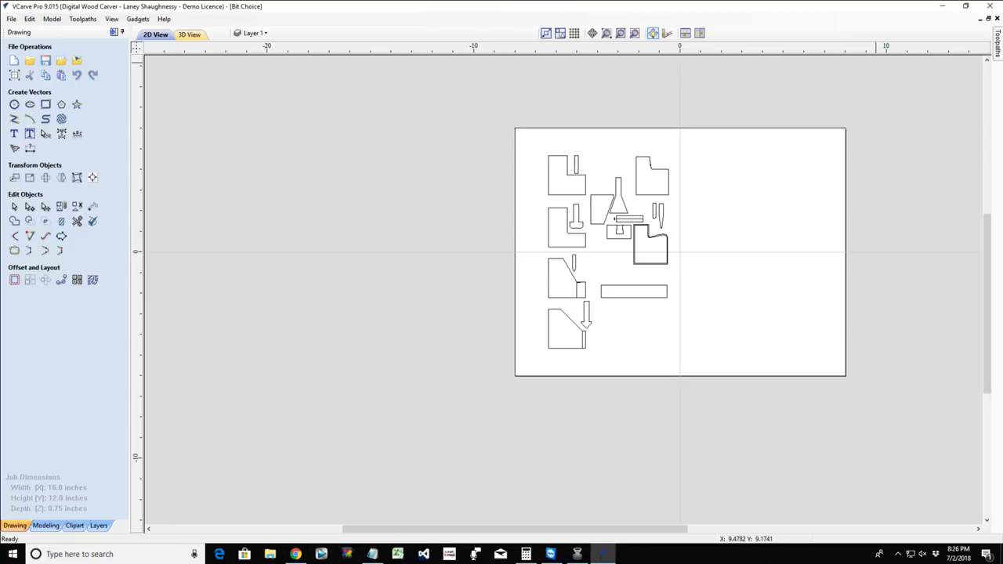
pyautogui.hotkey('alt', 'Tab')
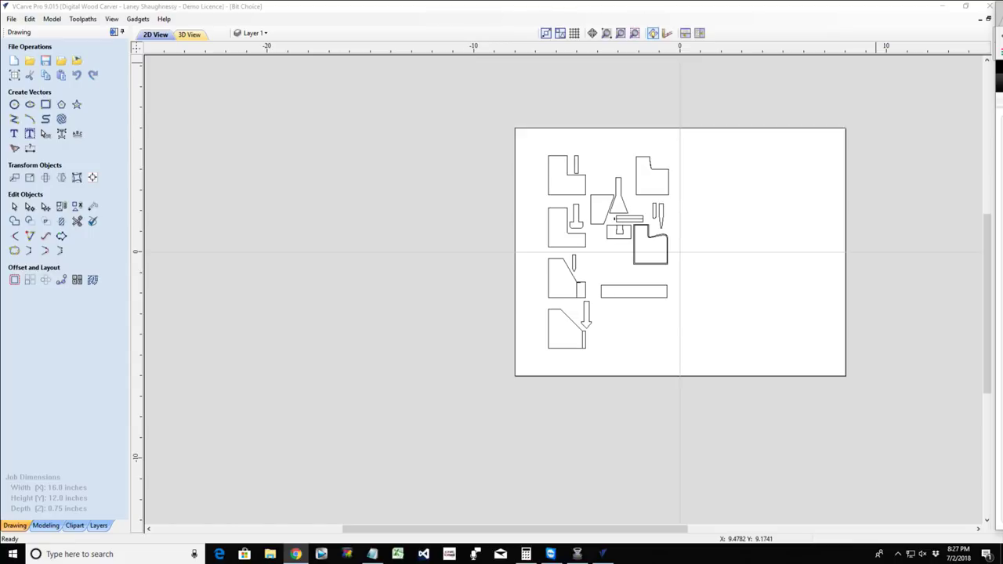
pyautogui.moveTo(1002, 6); pyautogui.dragTo(681, 6)
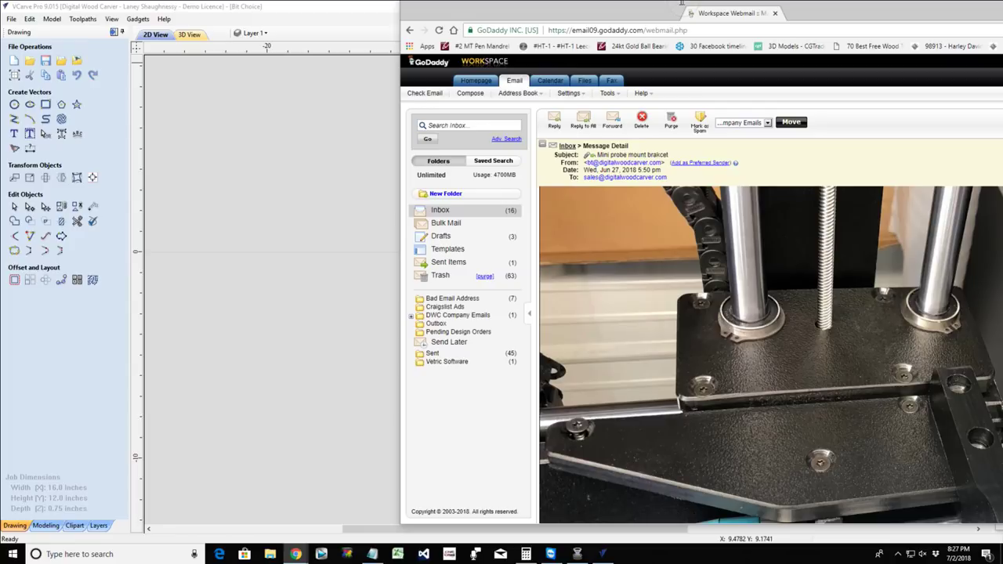
pyautogui.doubleClick(681, 7)
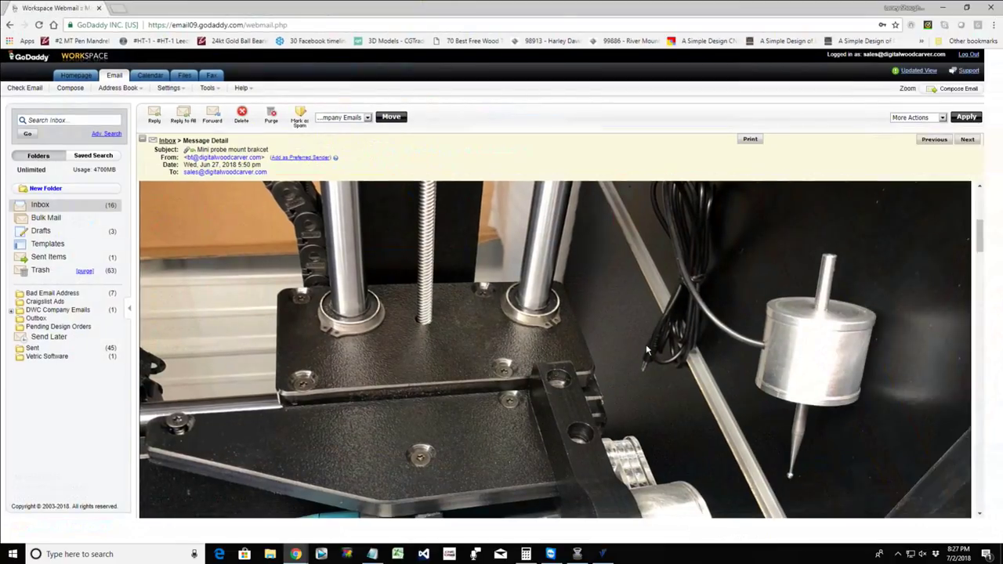
# Scroll through the bracket photos in the 'Mini probe mount brakcet' email.
pyautogui.scroll(-3, 640, 360)
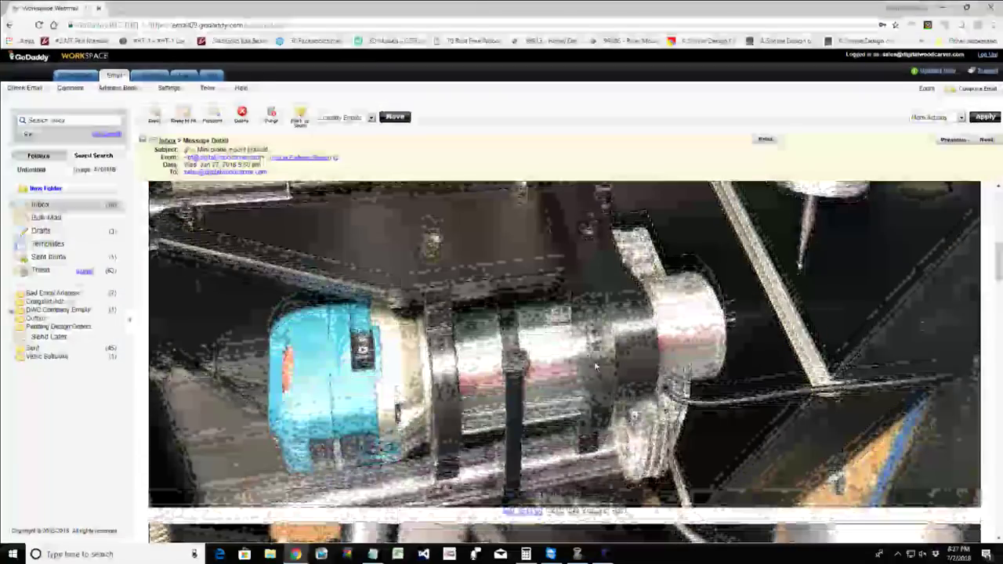
pyautogui.scroll(1, 593, 360)
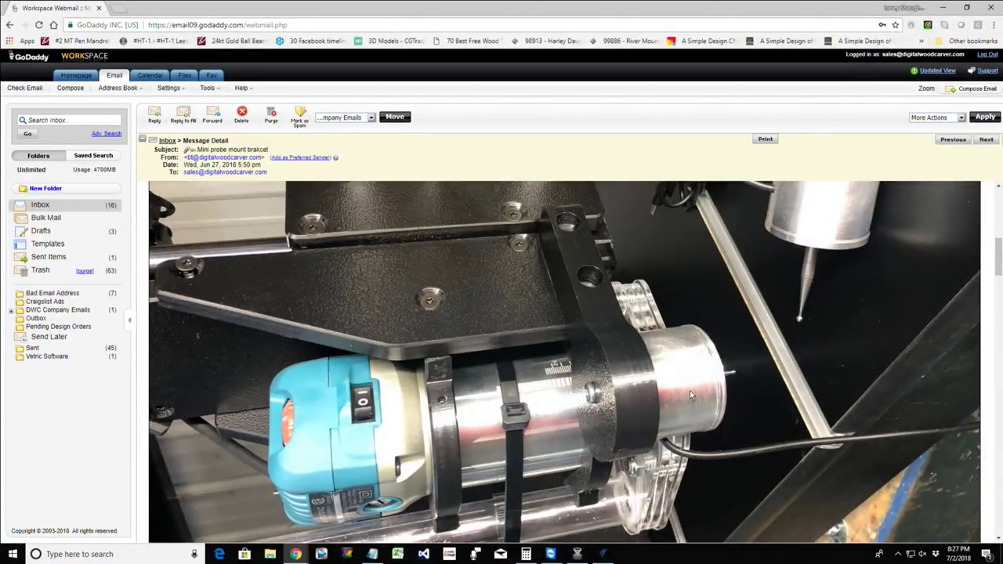
pyautogui.scroll(-5, 677, 384)
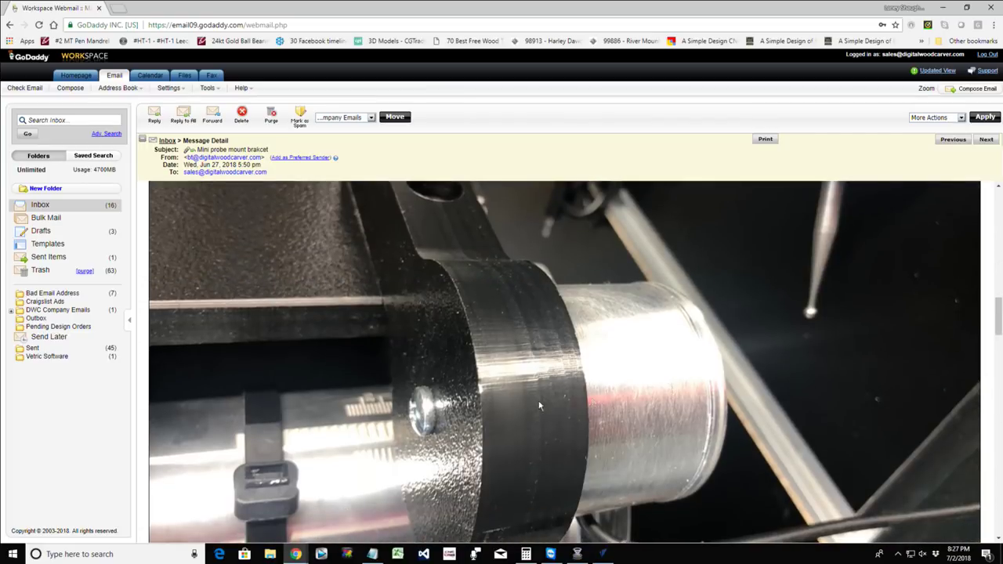
pyautogui.scroll(-8, 324, 368)
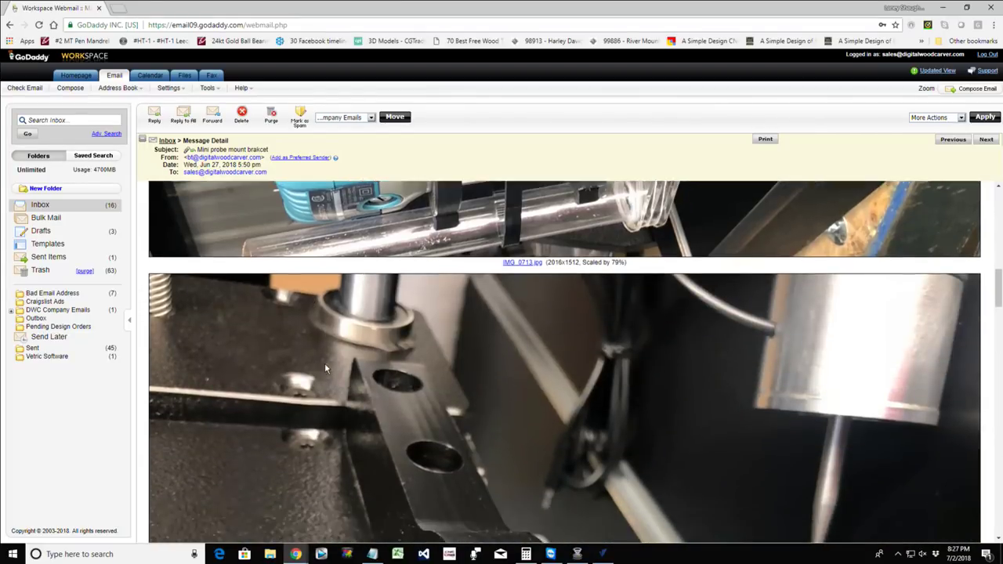
pyautogui.scroll(-10, 325, 362)
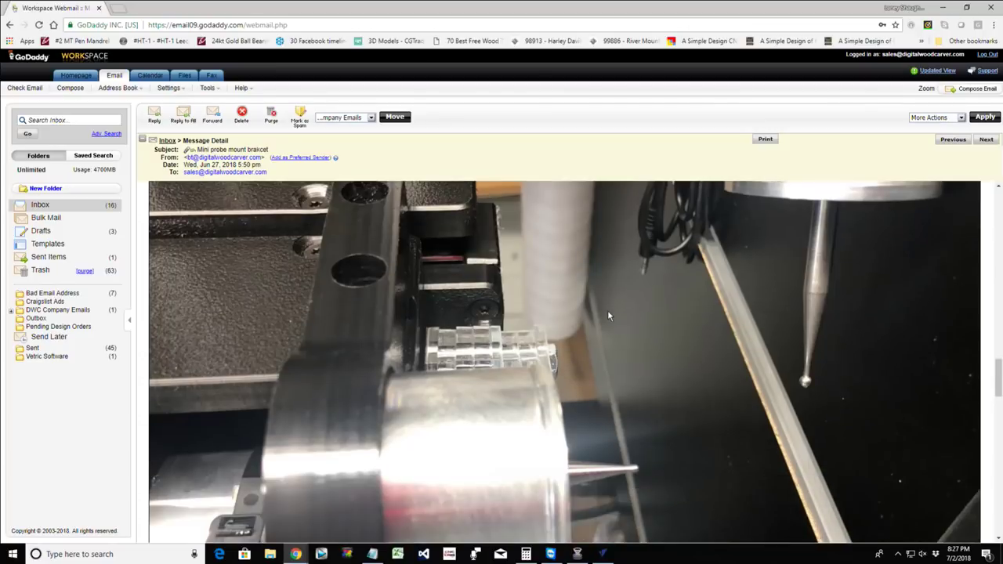
pyautogui.scroll(-5, 609, 315)
pyautogui.scroll(6, 608, 315)
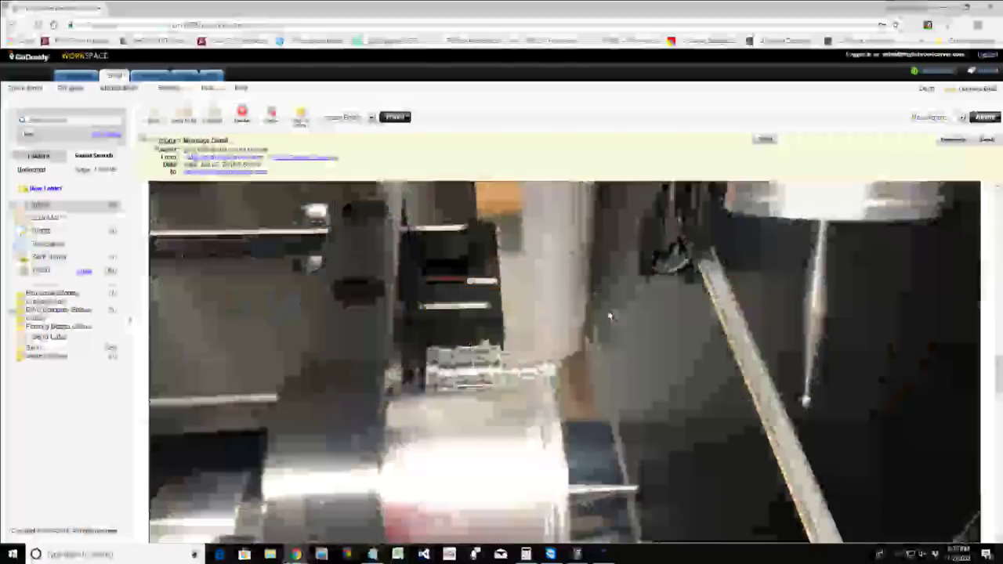
pyautogui.scroll(5, 609, 315)
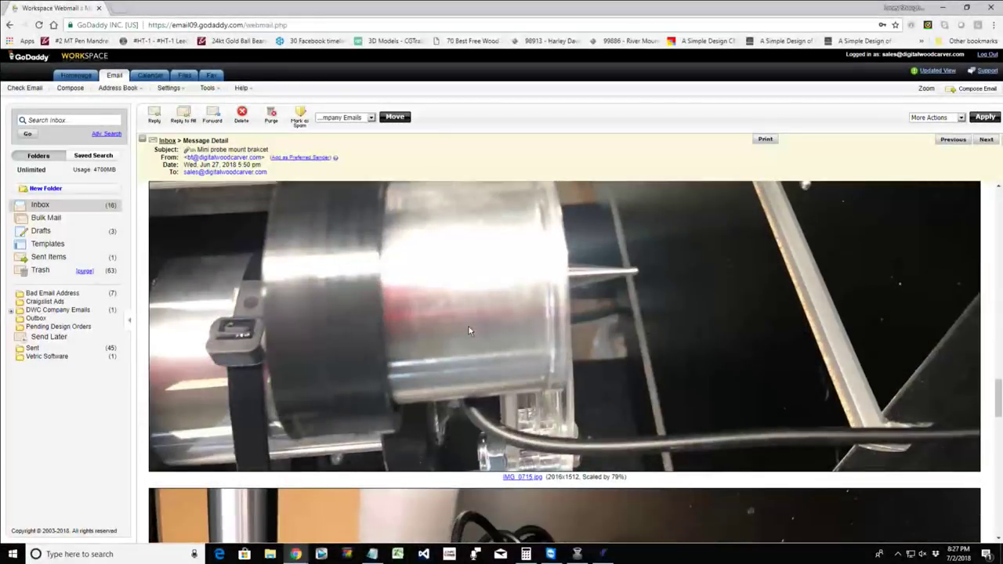
pyautogui.scroll(-8, 469, 331)
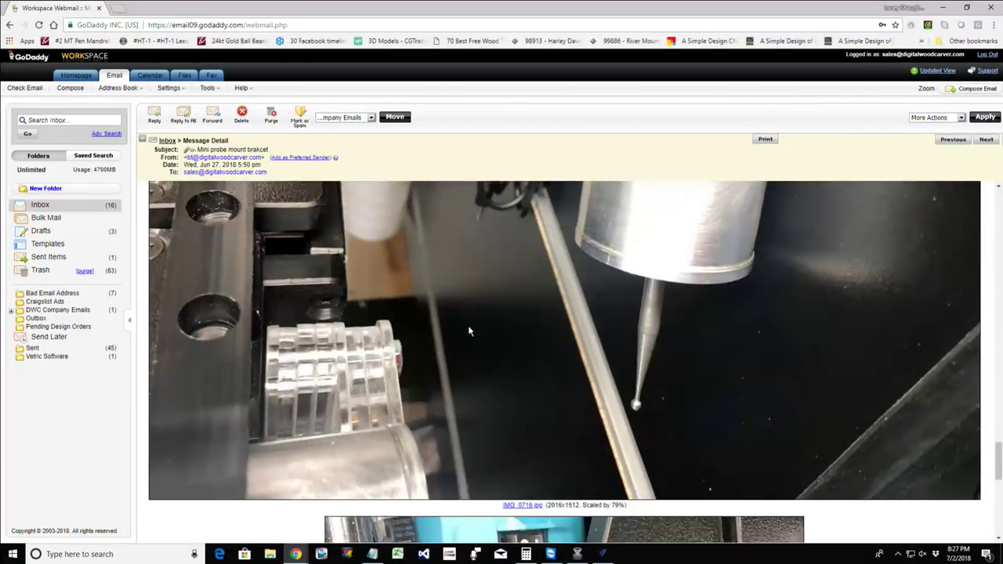
pyautogui.scroll(-7, 469, 331)
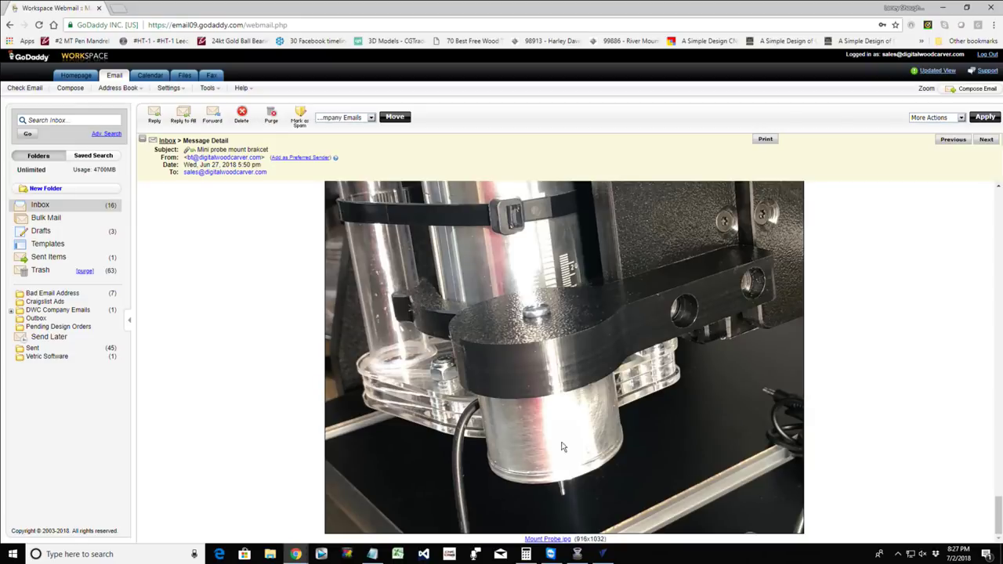
pyautogui.scroll(3, 547, 409)
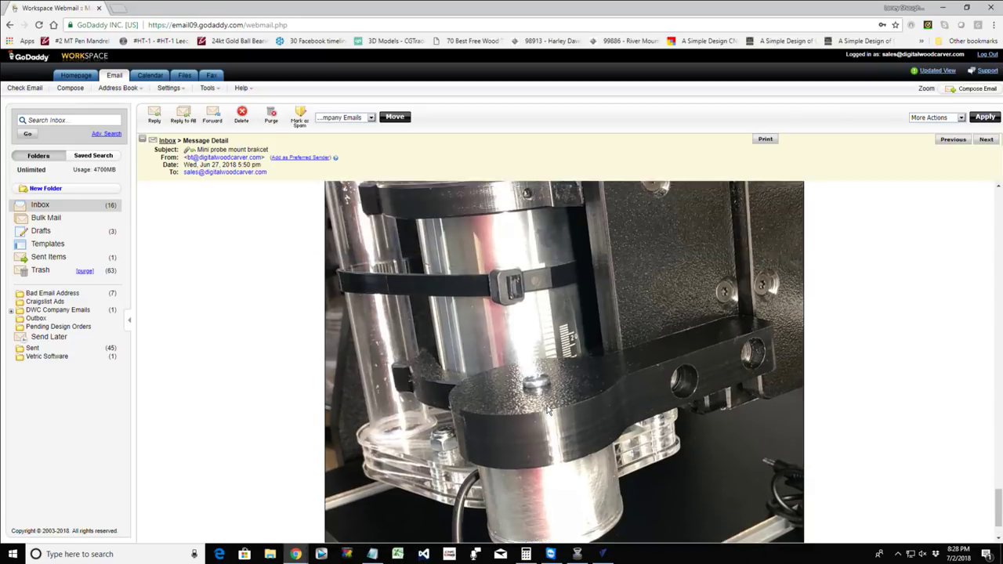
# Minimize the webmail browser to return to the Bit Choice parts layout in VCarve Pro.
pyautogui.click(944, 8)
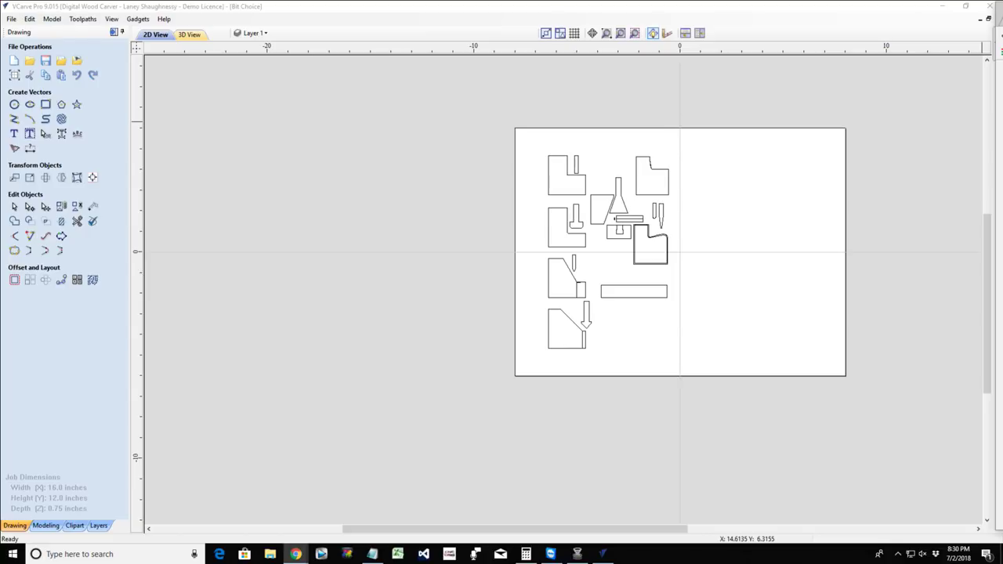
pyautogui.click(971, 11)
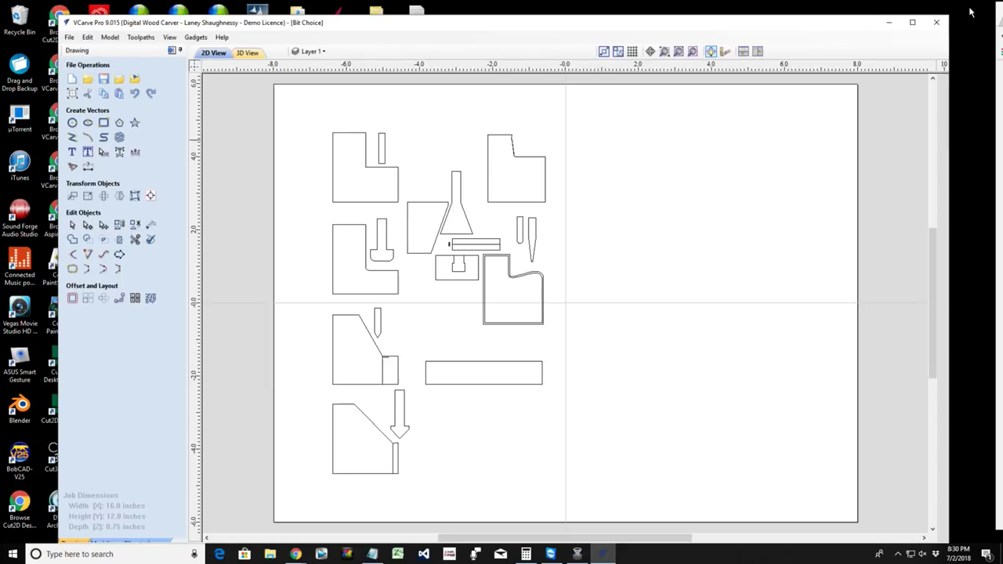
pyautogui.click(913, 23)
pyautogui.click(996, 44)
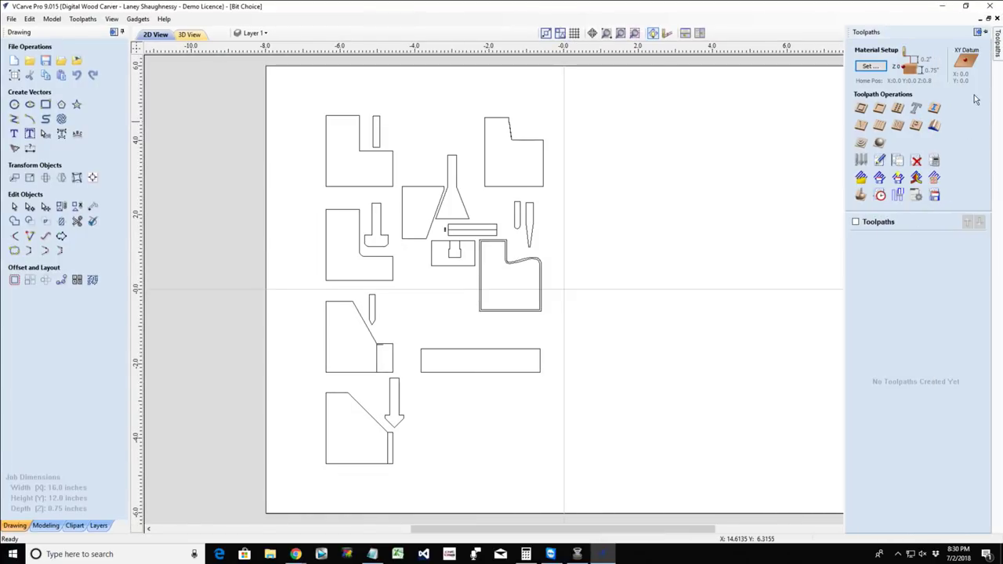
pyautogui.click(880, 145)
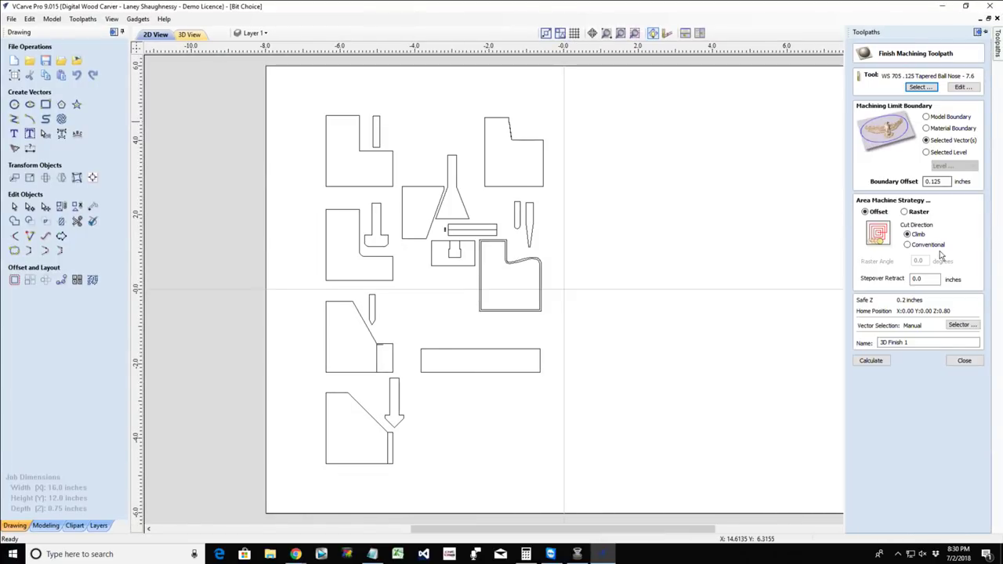
pyautogui.click(965, 362)
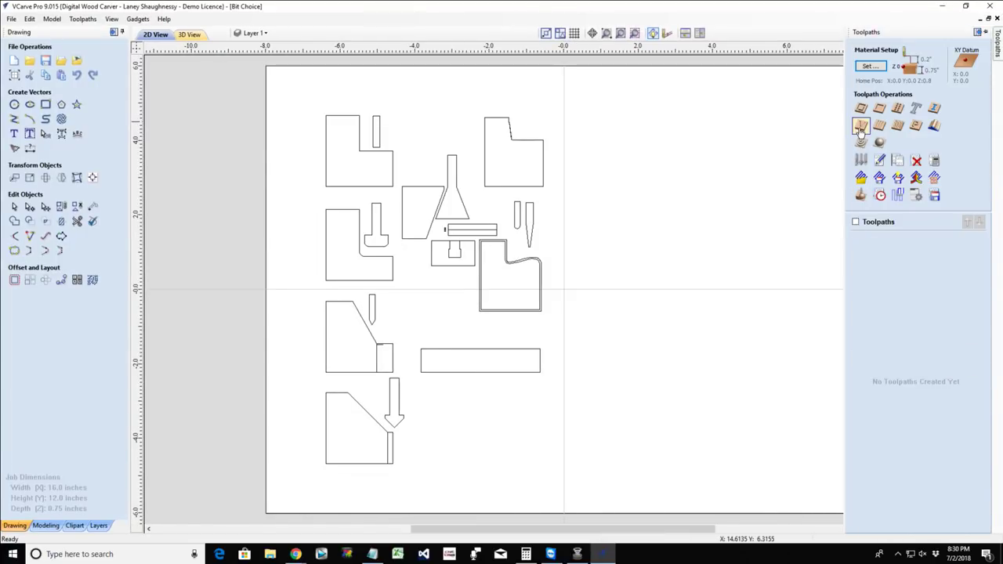
pyautogui.click(862, 145)
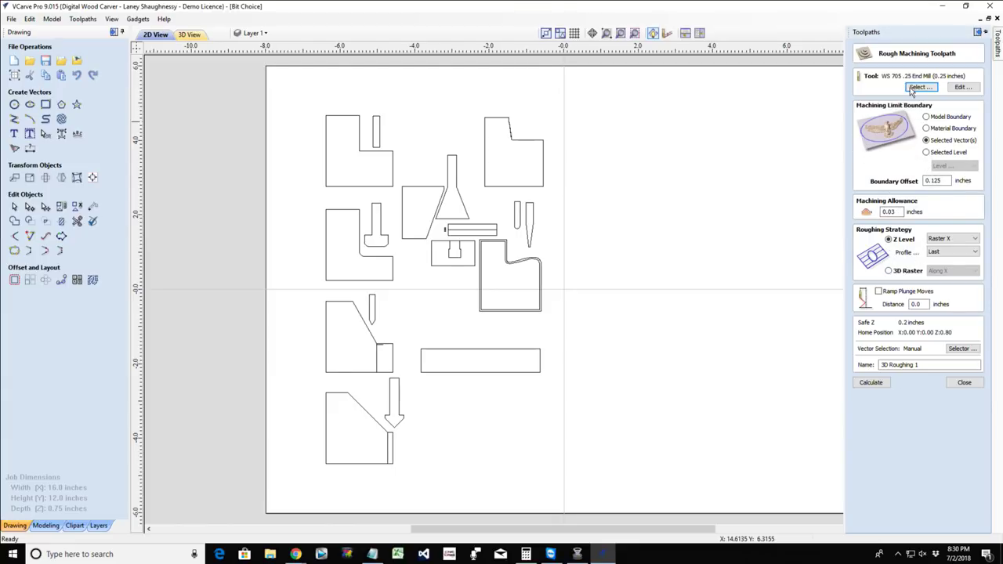
pyautogui.doubleClick(888, 211)
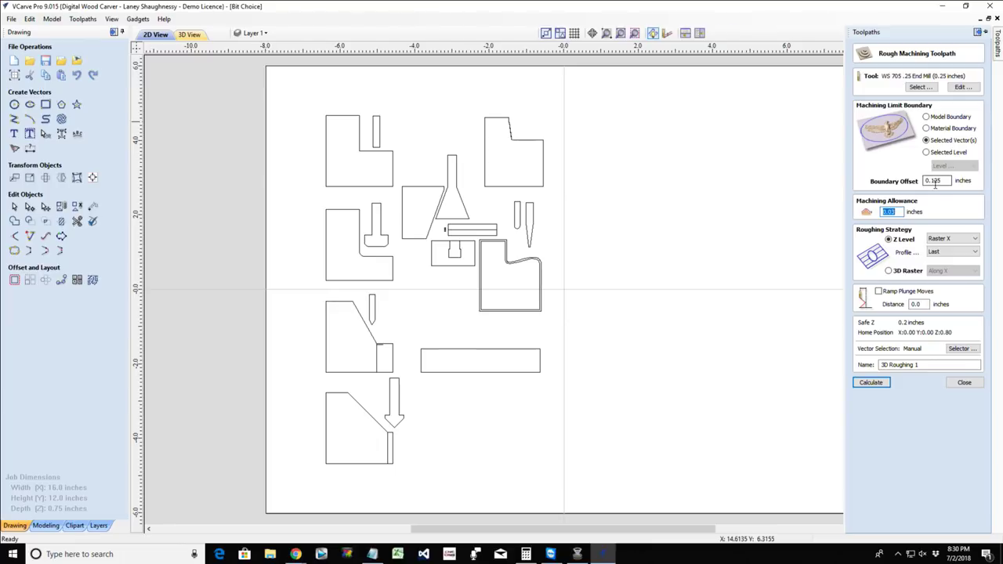
pyautogui.moveTo(946, 182); pyautogui.dragTo(925, 182)
pyautogui.click(483, 300)
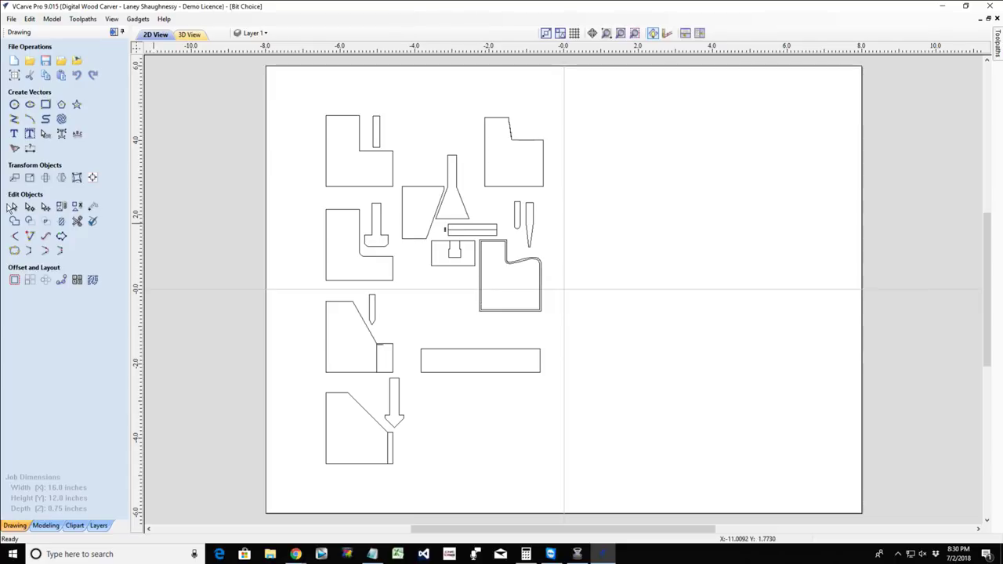
# Move the bracket outline shape from the centre to the right of the sheet.
pyautogui.click(480, 289)
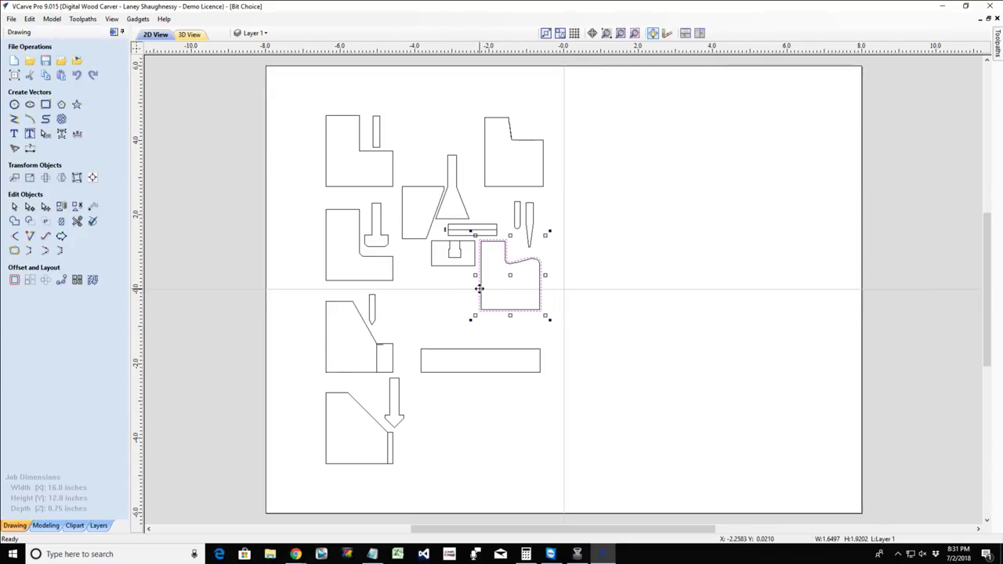
pyautogui.moveTo(479, 279); pyautogui.dragTo(728, 264)
pyautogui.scroll(4, 727, 264)
pyautogui.scroll(2, 728, 265)
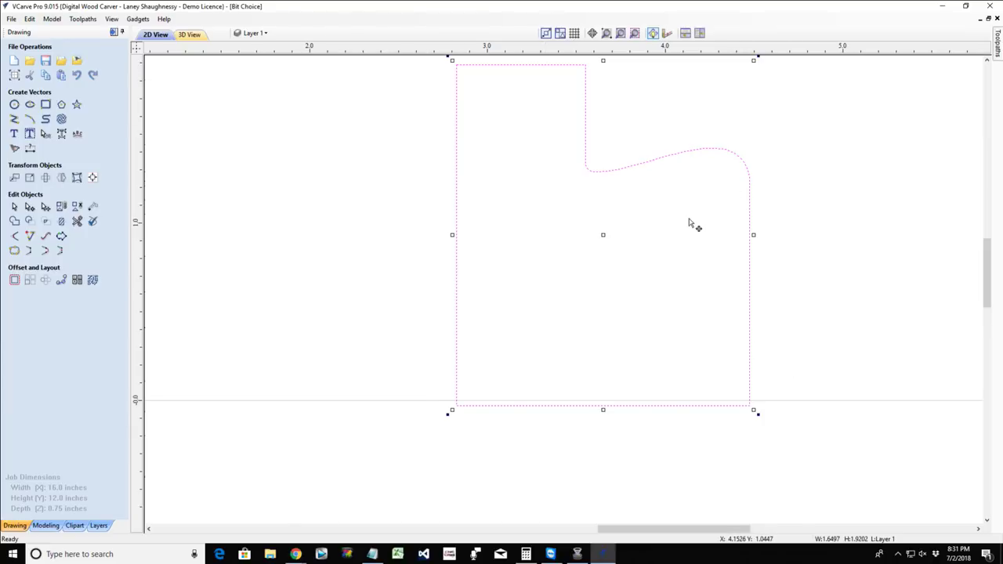
pyautogui.scroll(-1, 689, 266)
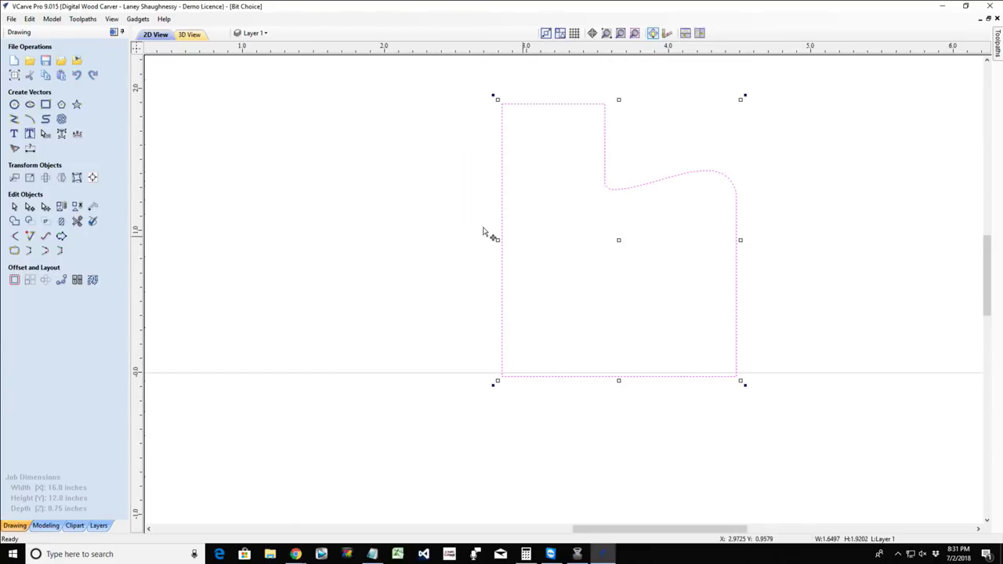
# Draw a small circle inside the bracket shape and position it beside the vertical line.
pyautogui.click(14, 105)
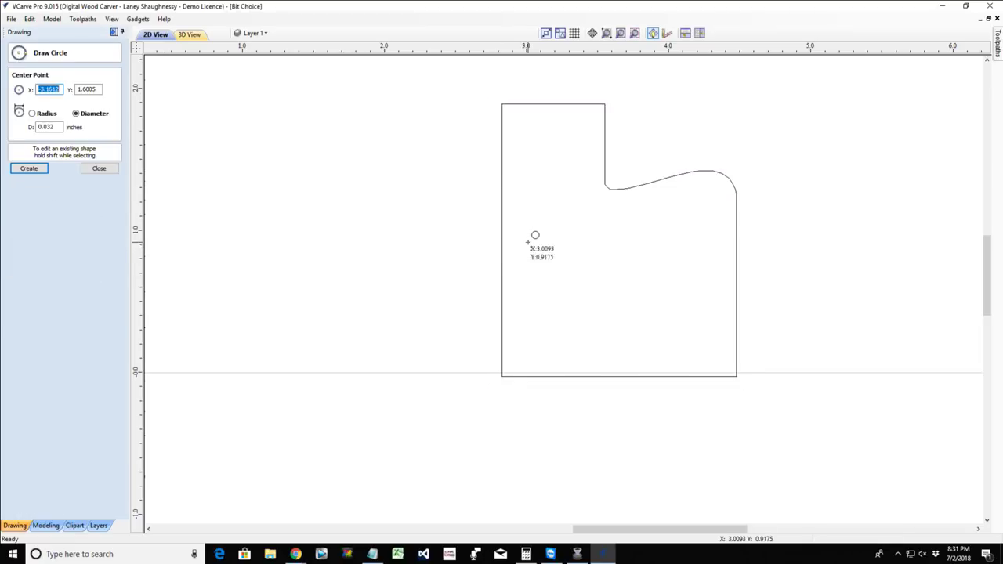
pyautogui.click(528, 242)
pyautogui.scroll(2, 531, 254)
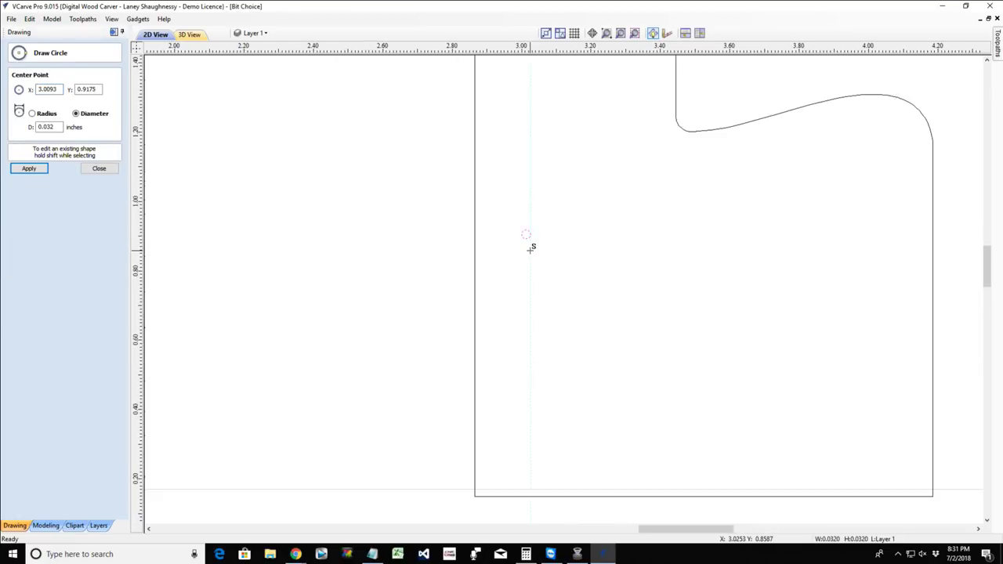
pyautogui.click(96, 169)
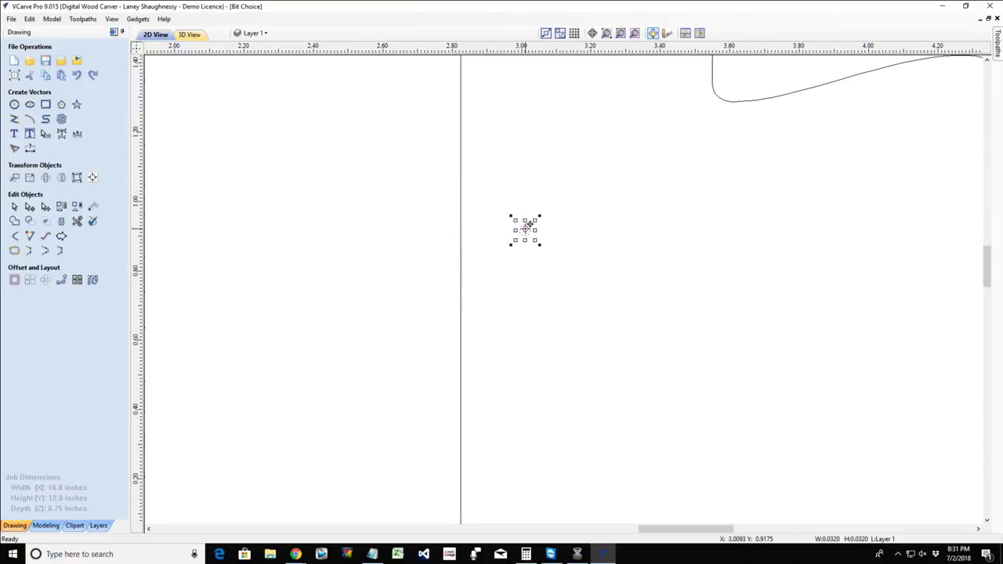
pyautogui.moveTo(527, 231); pyautogui.dragTo(444, 223)
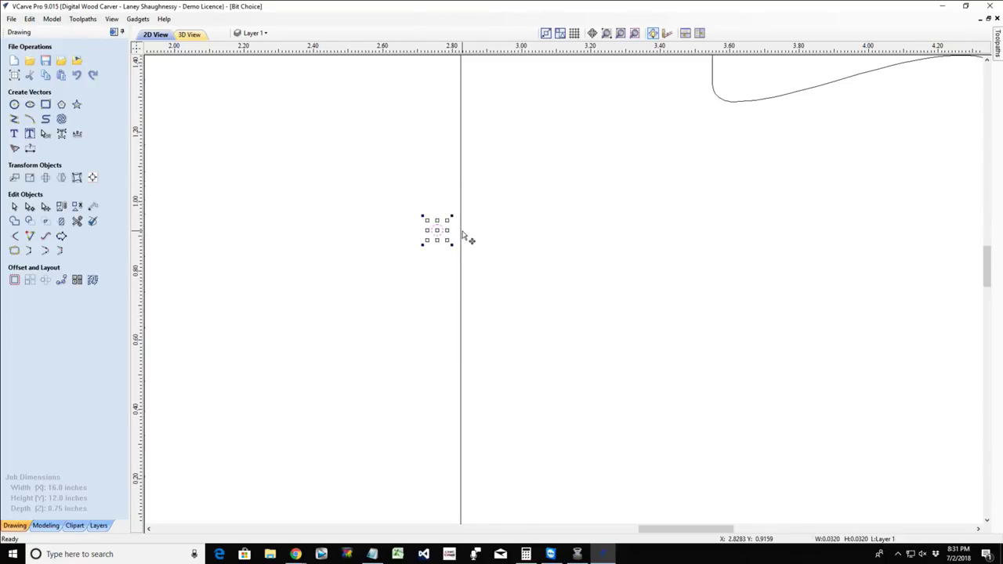
pyautogui.click(461, 234)
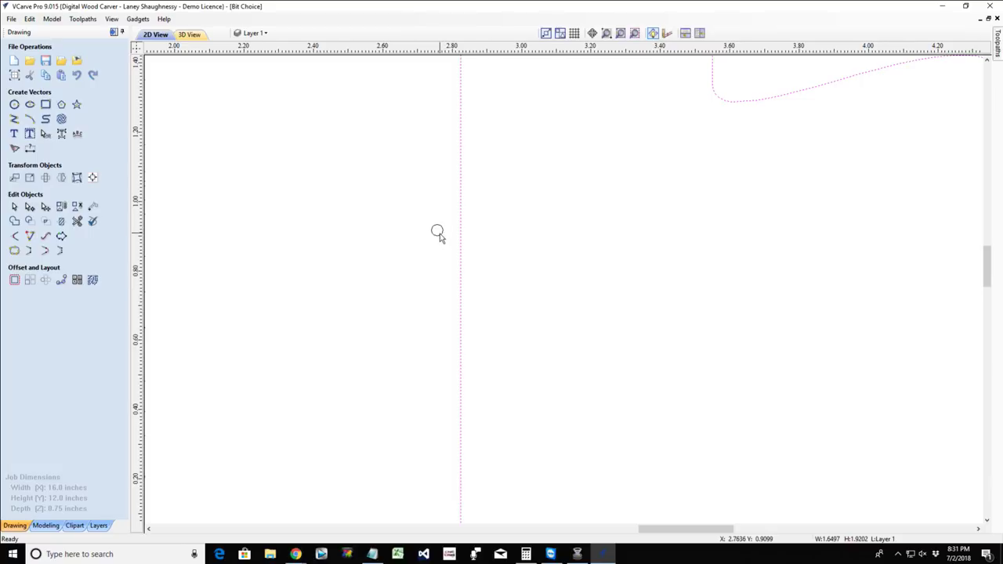
pyautogui.click(441, 238)
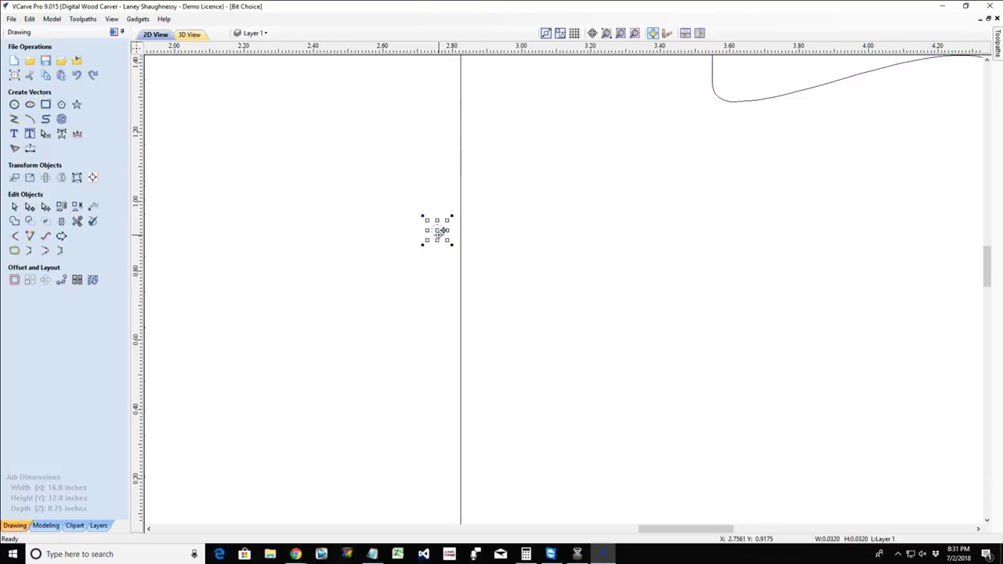
pyautogui.moveTo(439, 227); pyautogui.dragTo(502, 229)
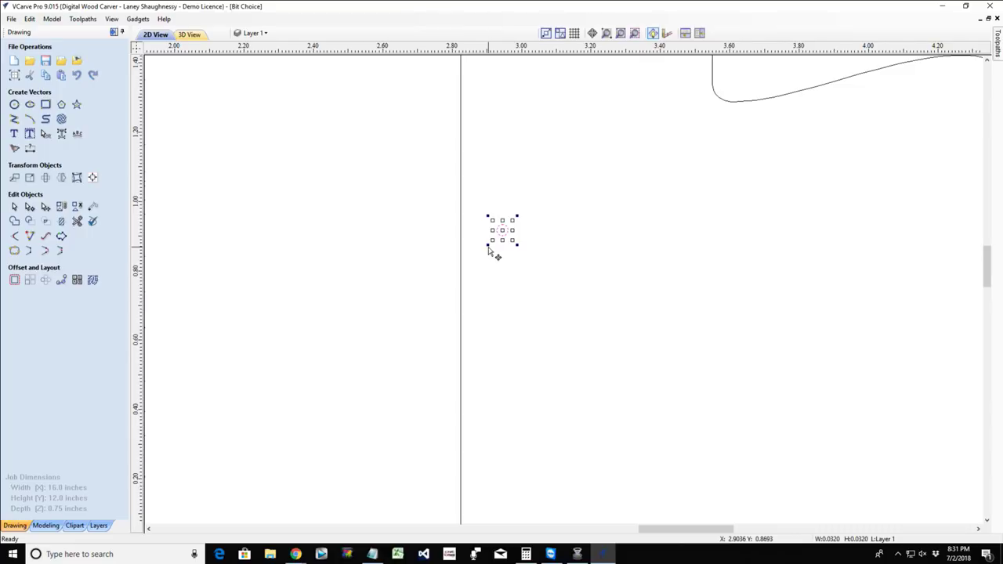
# Scale the tiny circle up to 0.1563 in and move it into the notch above the curve.
pyautogui.scroll(-3, 488, 249)
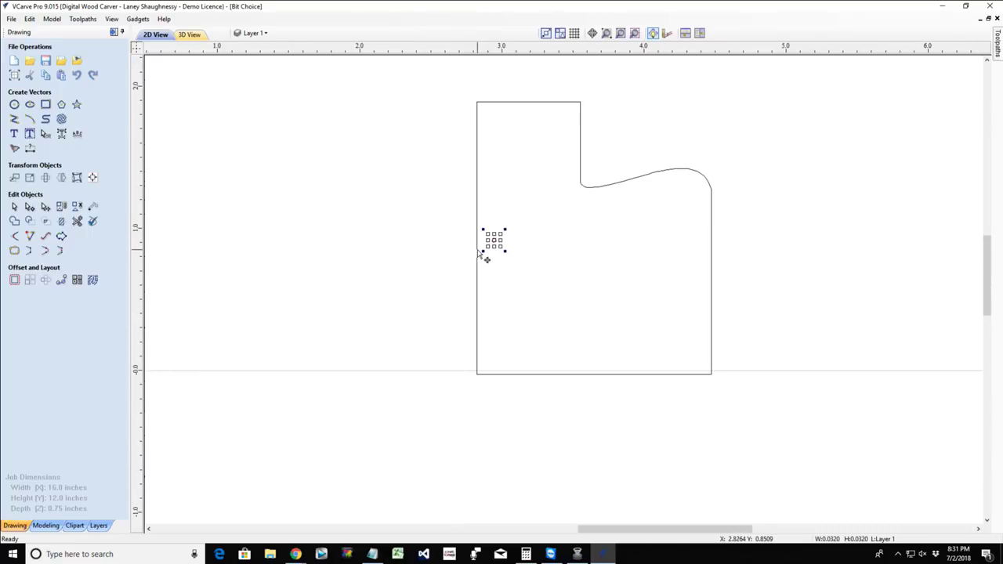
pyautogui.click(478, 252)
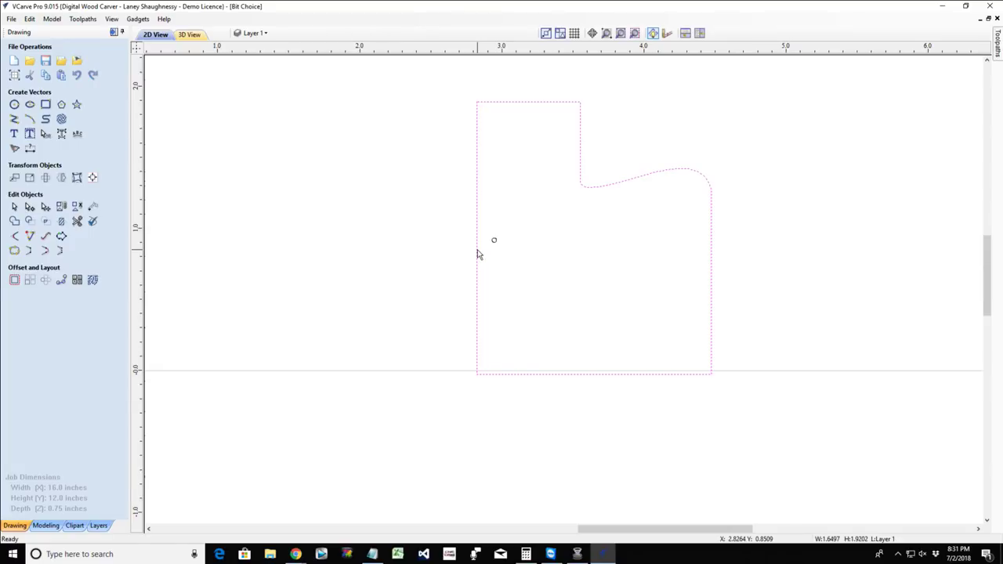
pyautogui.scroll(2, 478, 253)
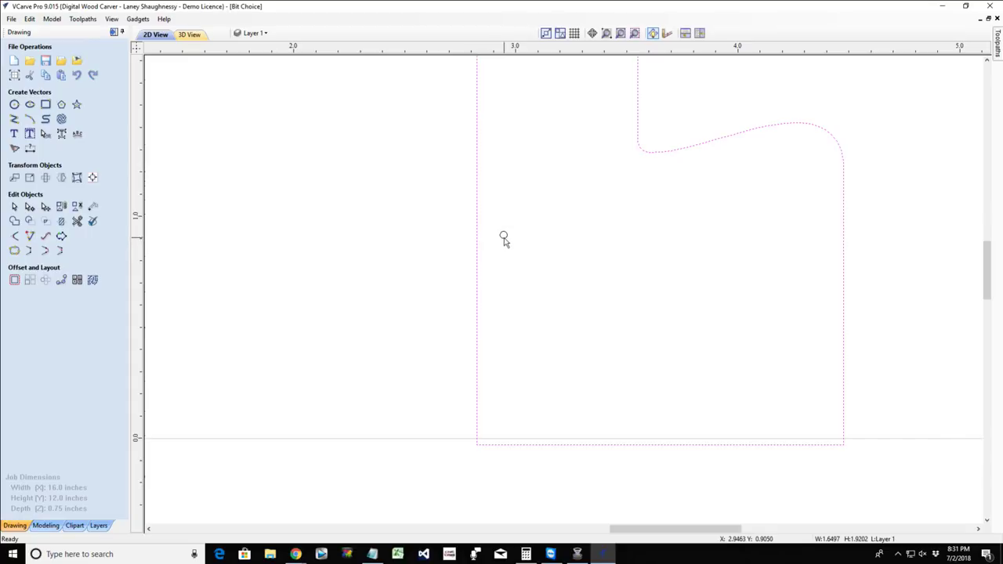
pyautogui.click(478, 243)
pyautogui.click(502, 240)
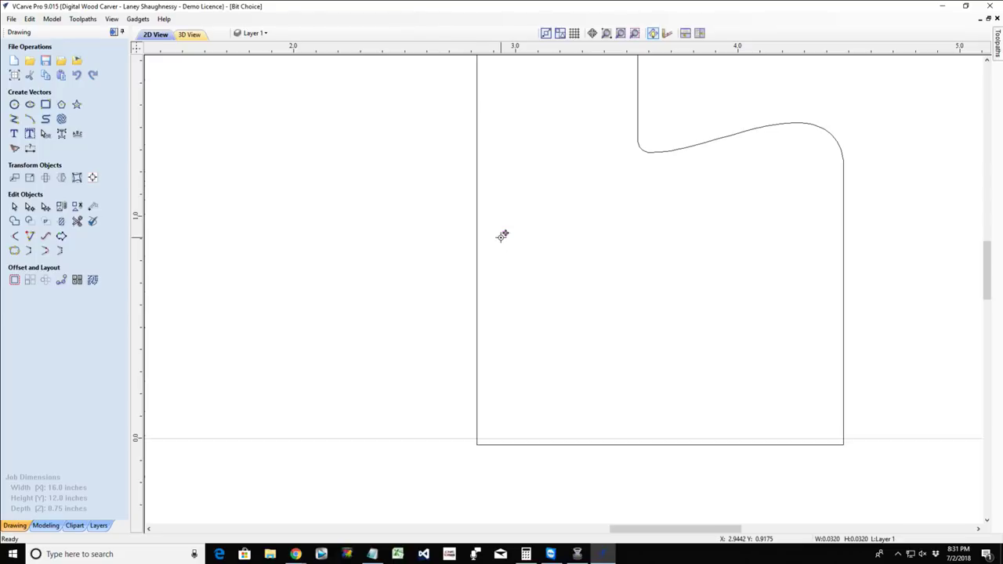
pyautogui.click(502, 232)
pyautogui.moveTo(532, 210); pyautogui.dragTo(540, 204)
pyautogui.click(726, 126)
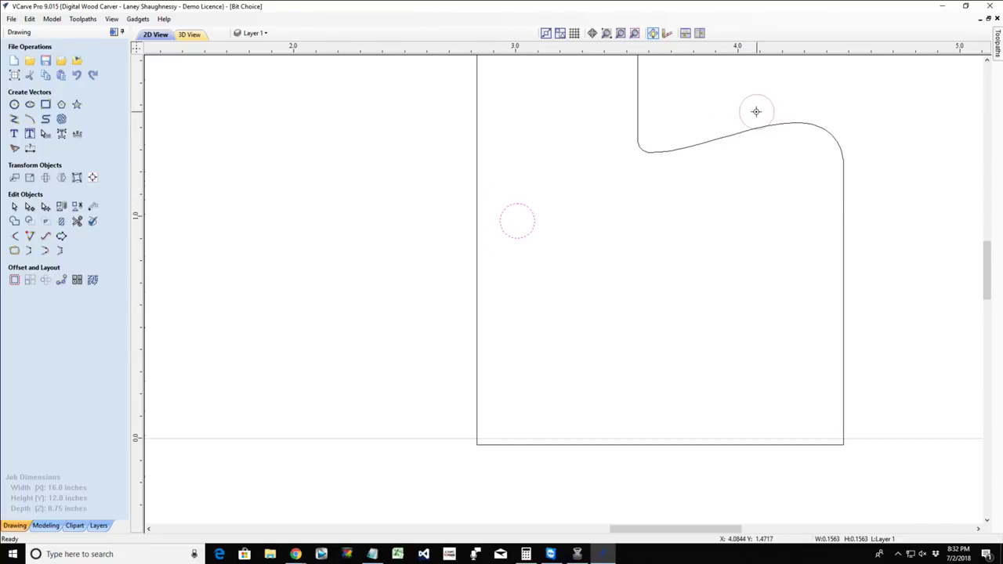
pyautogui.click(716, 100)
pyautogui.scroll(-3, 844, 178)
pyautogui.scroll(4, 887, 157)
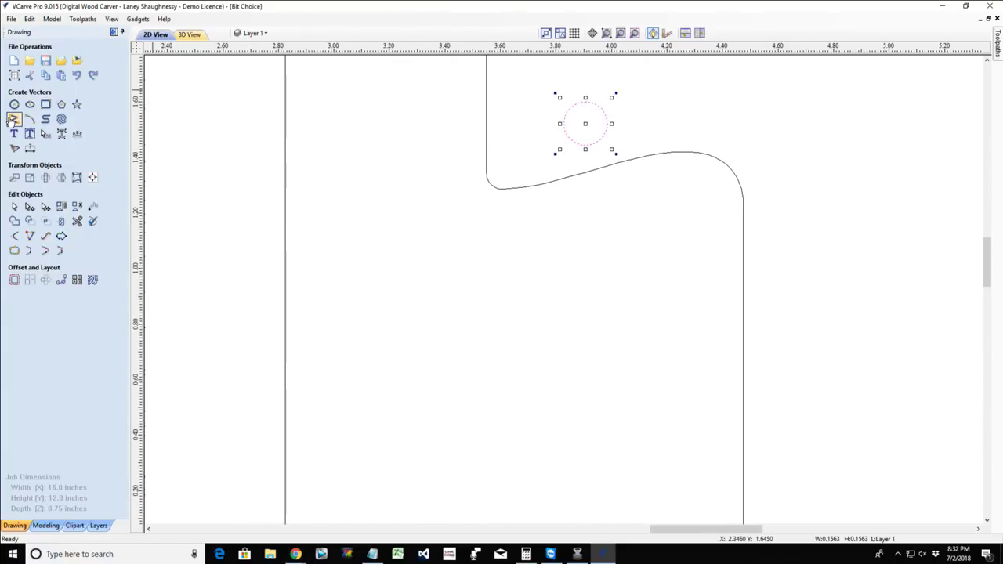
# Draw two short vertical line segments rising from the right end of the wavy edge.
pyautogui.click(14, 119)
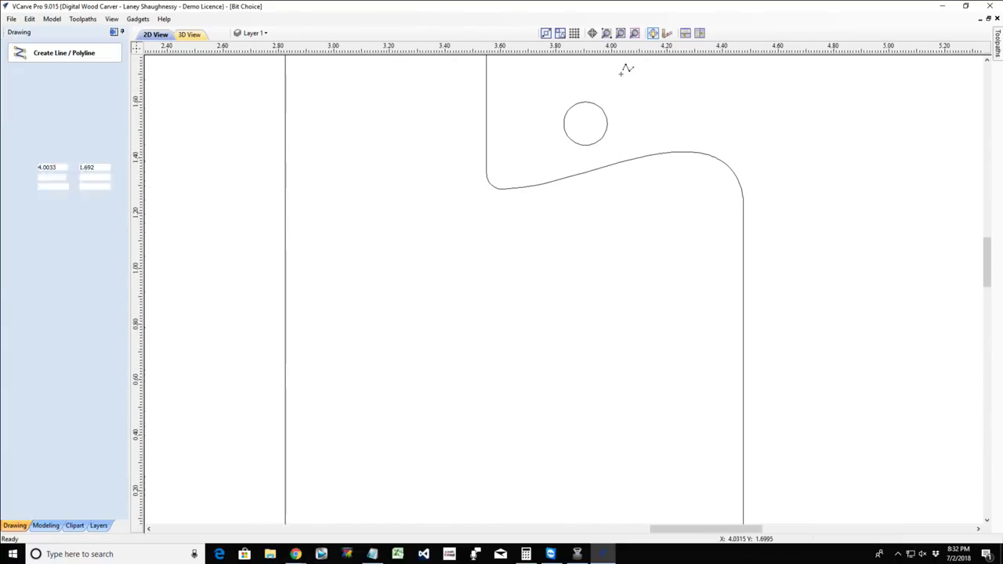
pyautogui.click(749, 74)
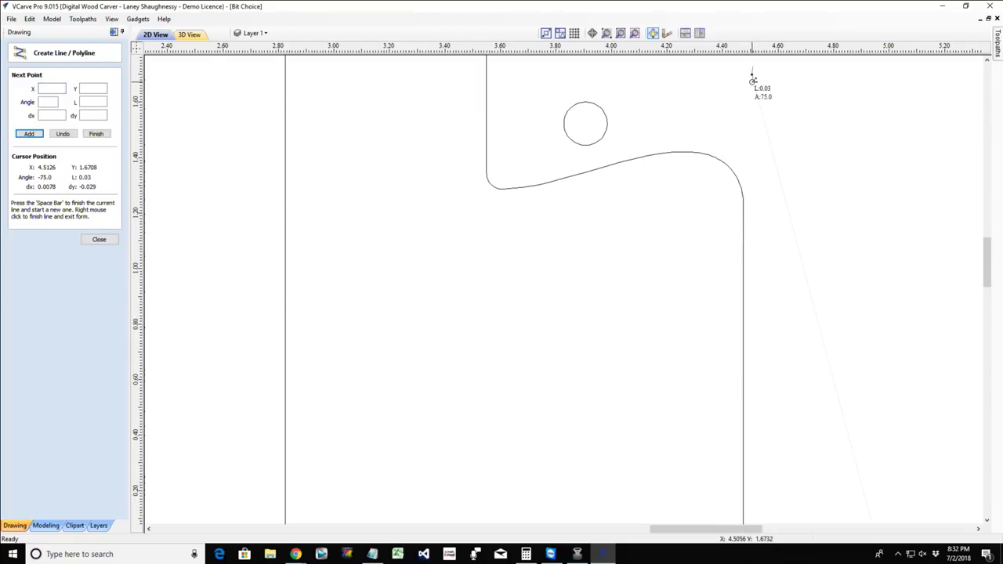
pyautogui.rightClick(751, 81)
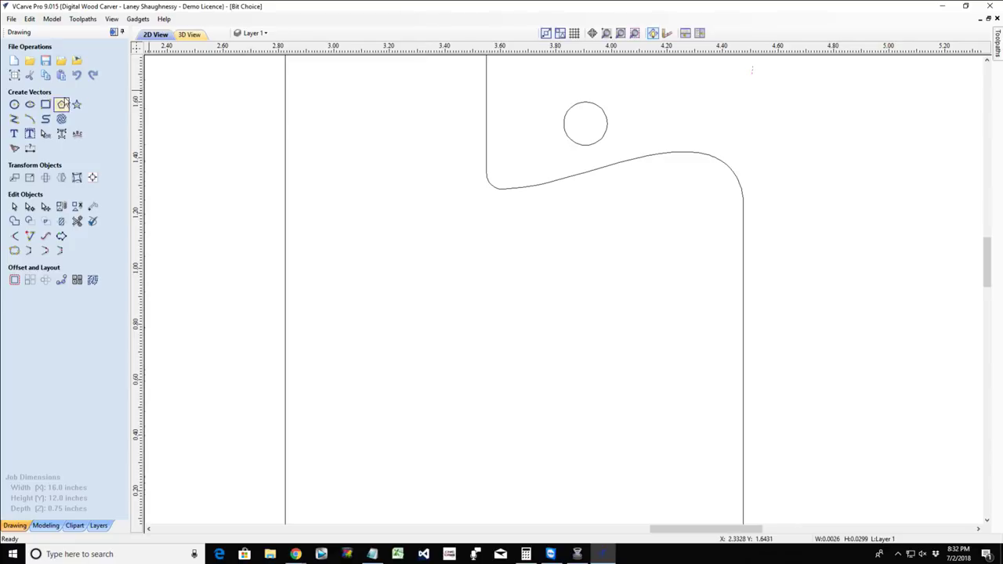
pyautogui.click(12, 122)
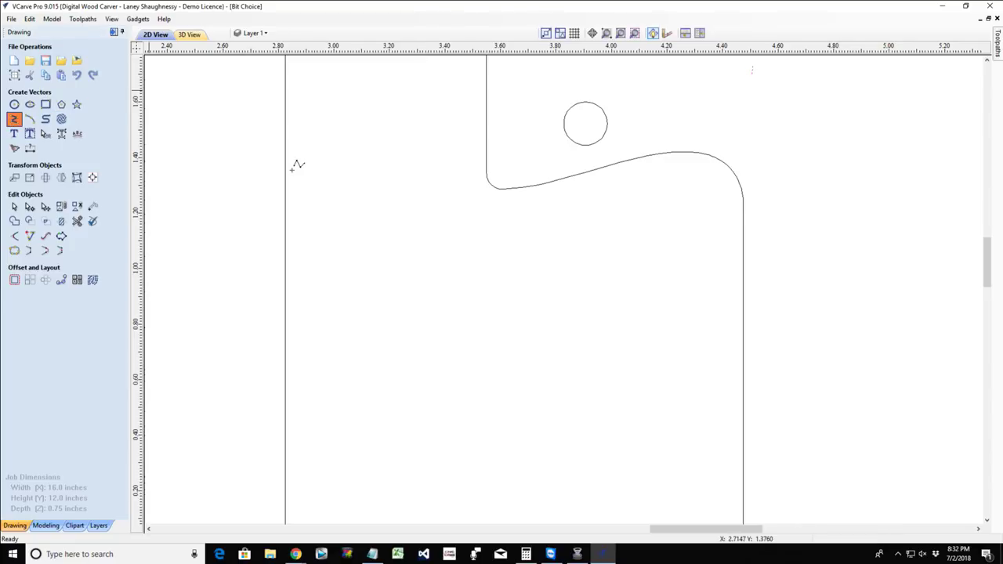
pyautogui.click(742, 158)
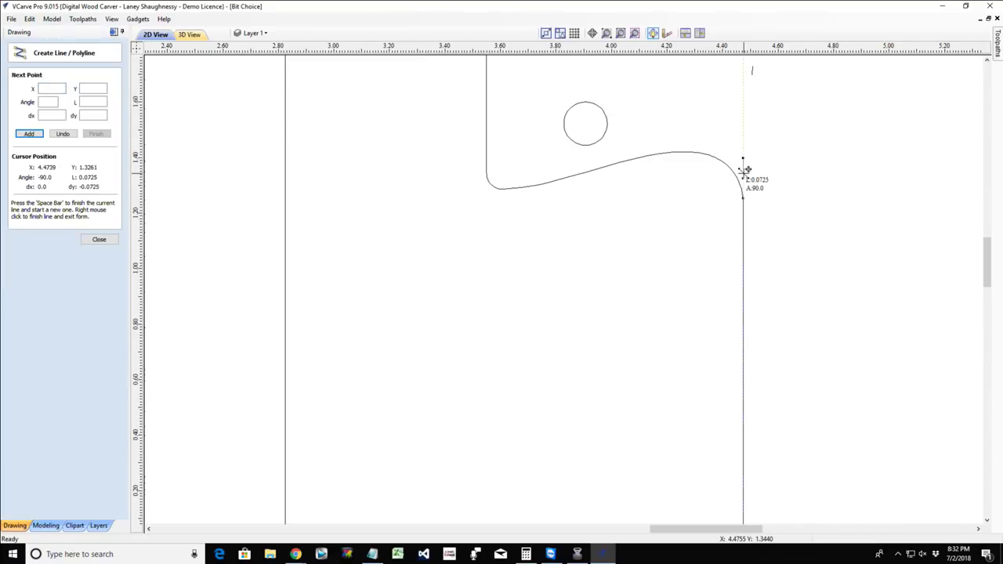
pyautogui.click(745, 134)
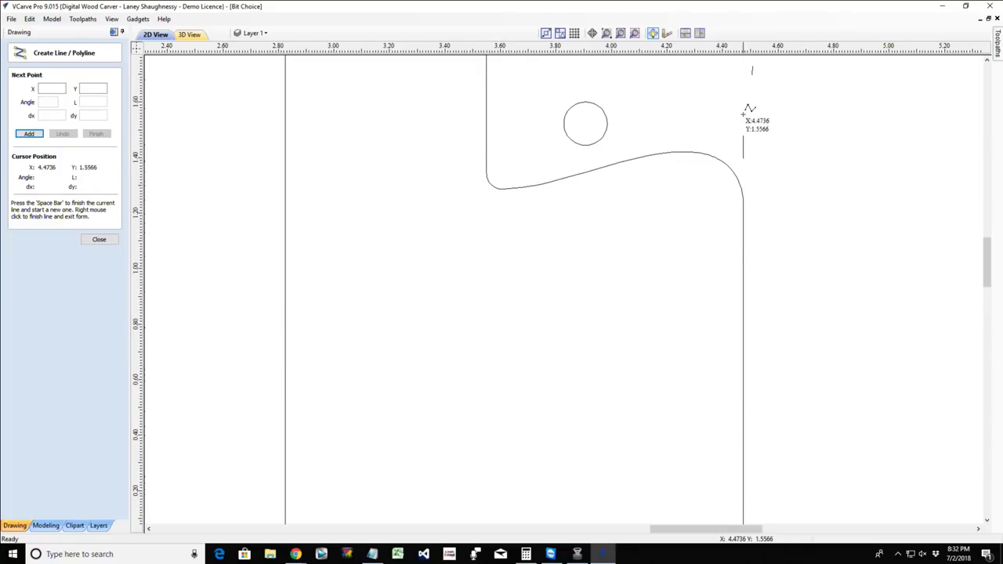
pyautogui.press('space')
pyautogui.click(743, 110)
pyautogui.click(742, 73)
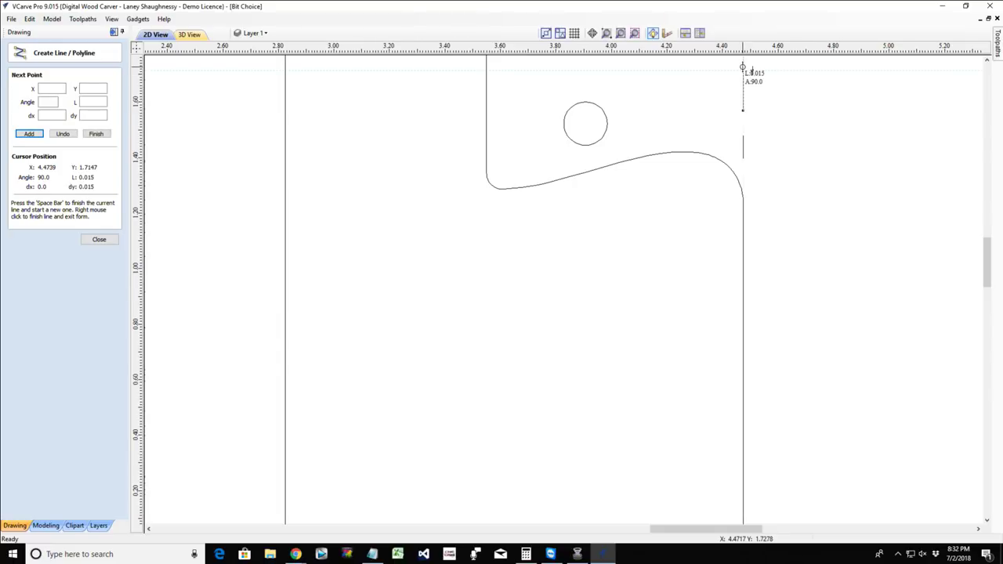
pyautogui.press('space')
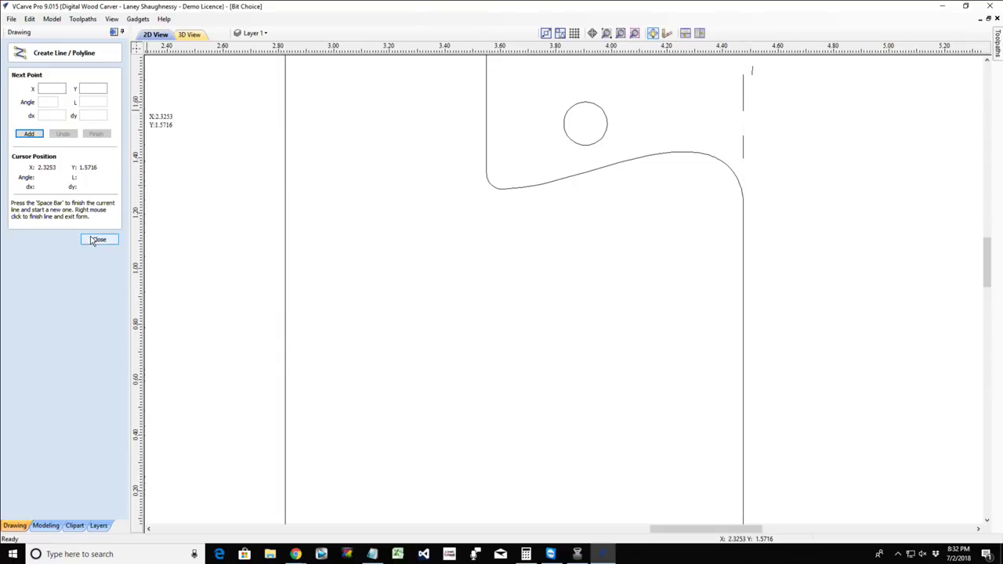
pyautogui.click(99, 240)
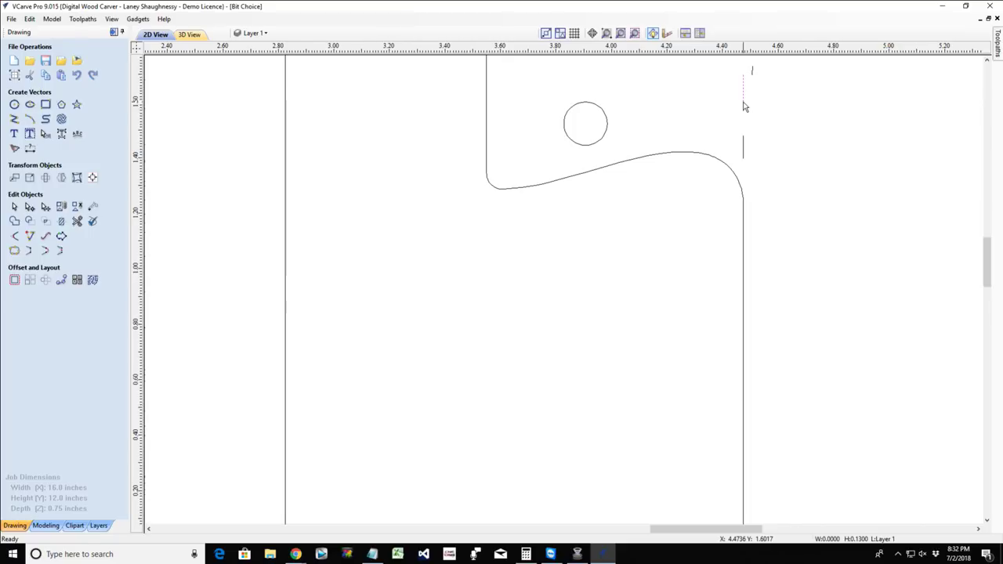
# Slide the small circle right until it rests against the short vertical lines.
pyautogui.click(744, 147)
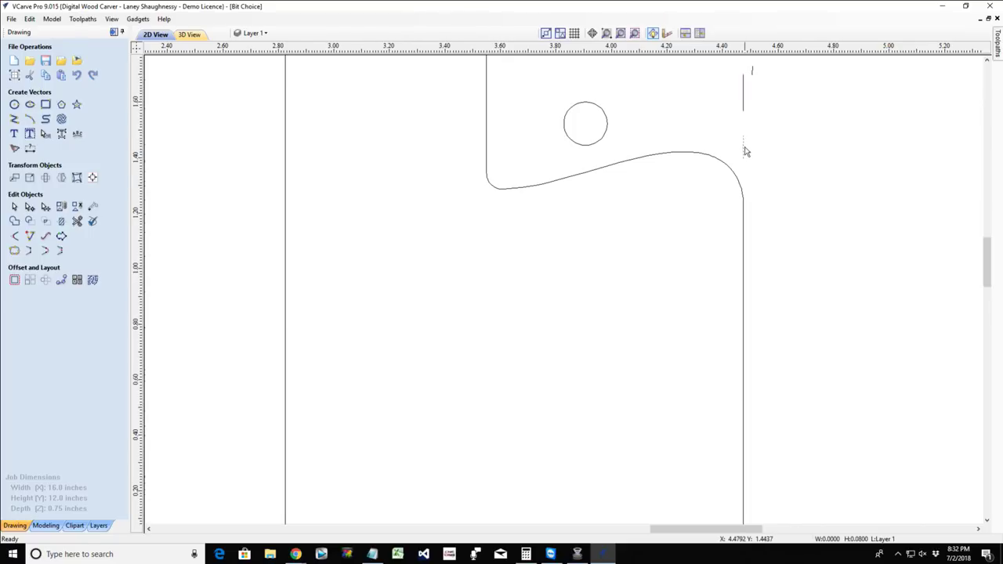
pyautogui.click(745, 213)
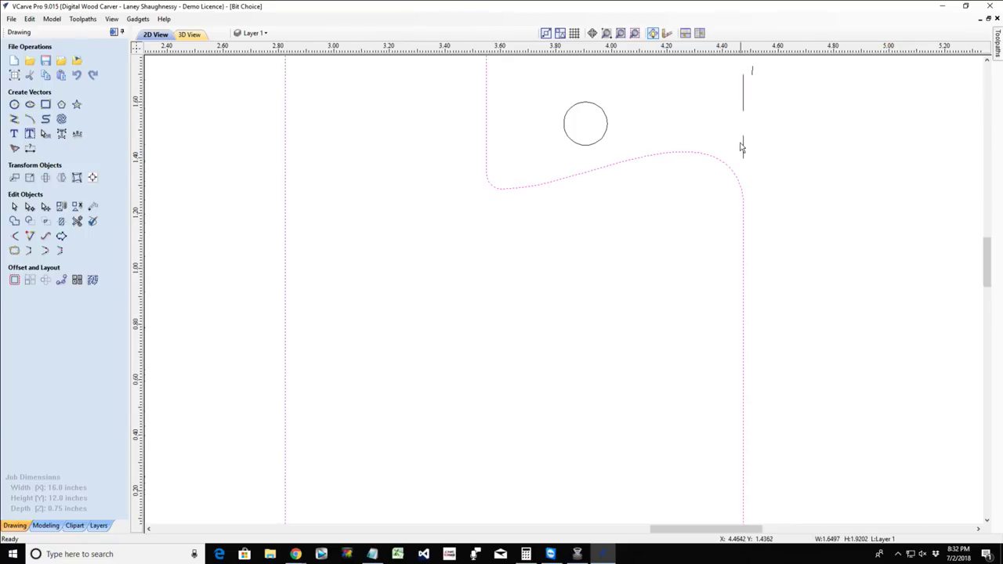
pyautogui.click(596, 144)
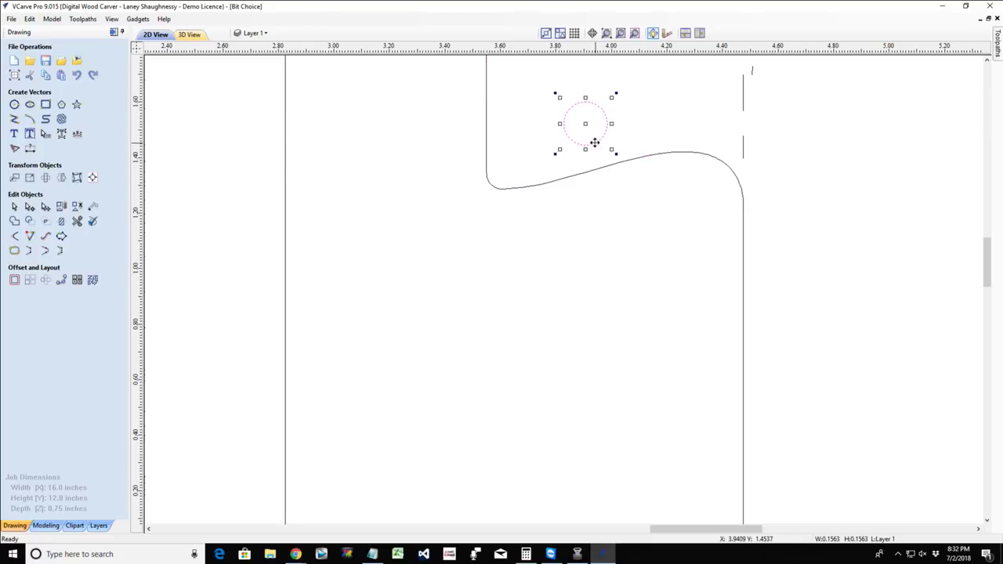
pyautogui.moveTo(582, 119); pyautogui.dragTo(703, 124)
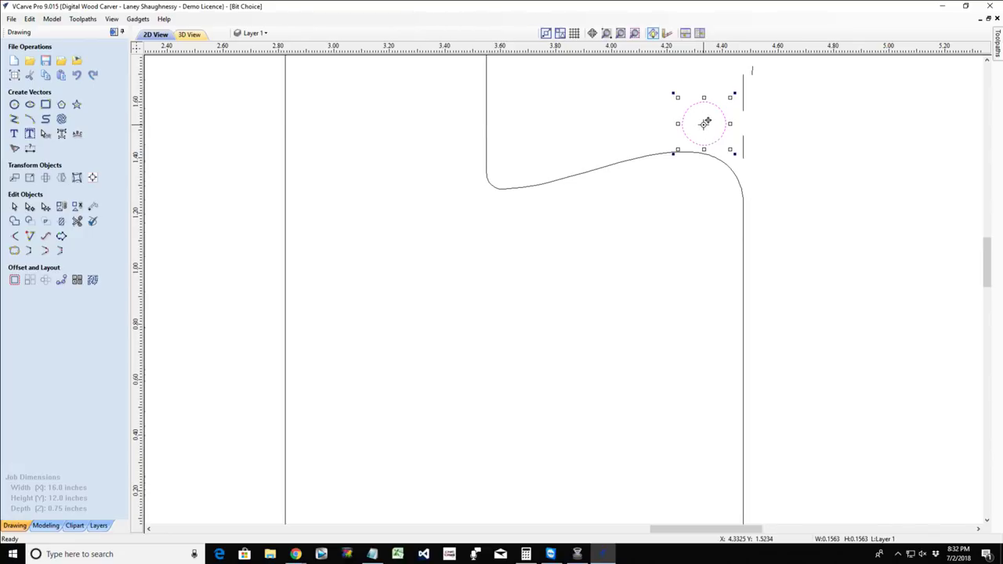
pyautogui.moveTo(705, 123); pyautogui.dragTo(720, 124)
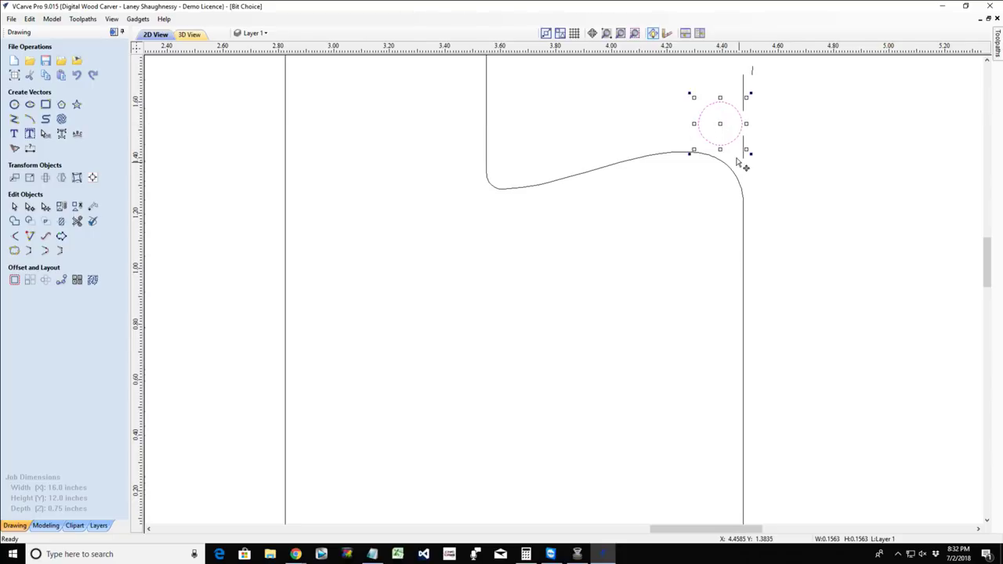
pyautogui.scroll(-1, 727, 143)
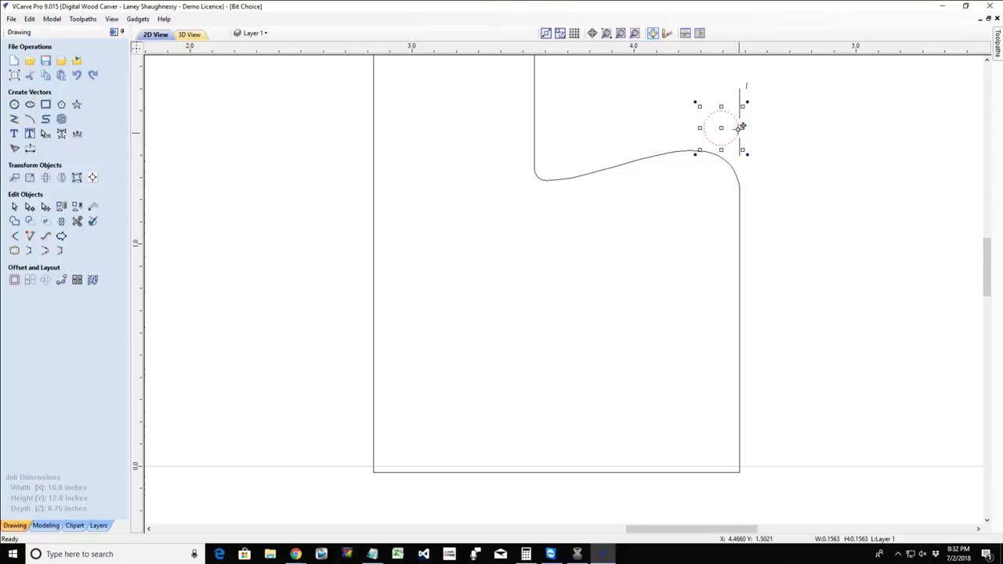
pyautogui.scroll(3, 741, 127)
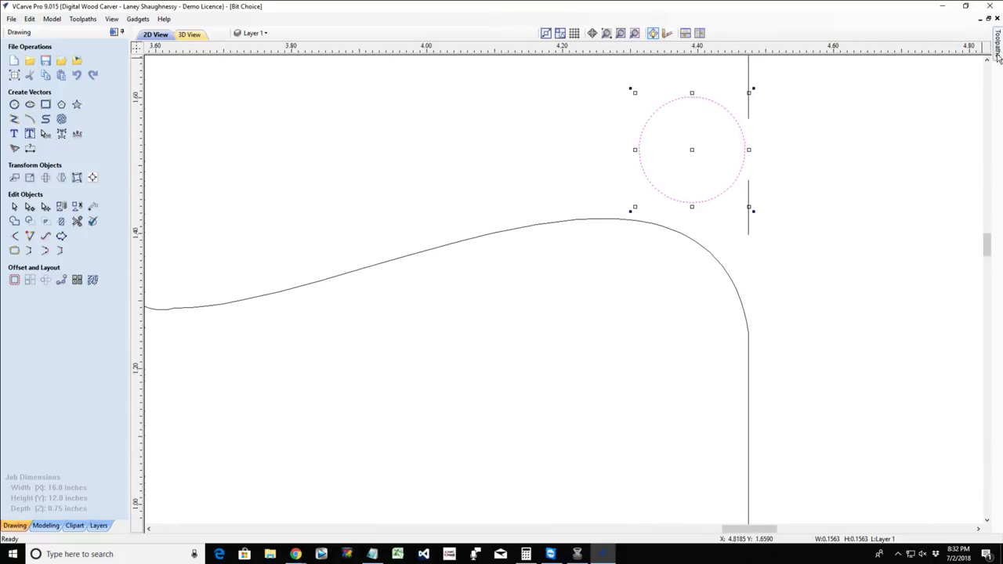
# Move the circle back left so it sits on the crest of the curved edge.
pyautogui.moveTo(998, 58)
pyautogui.doubleClick(925, 182)
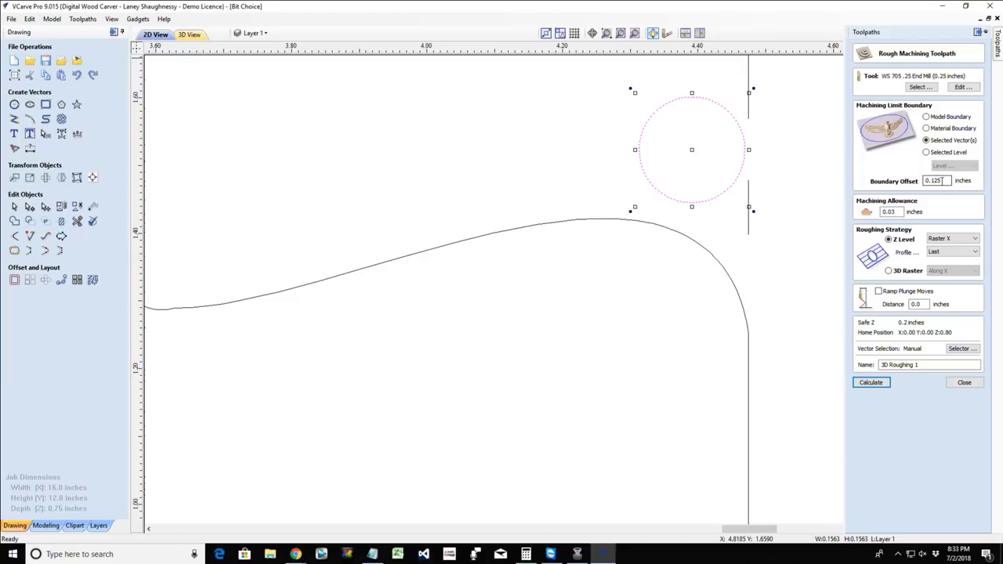
pyautogui.scroll(-2, 697, 164)
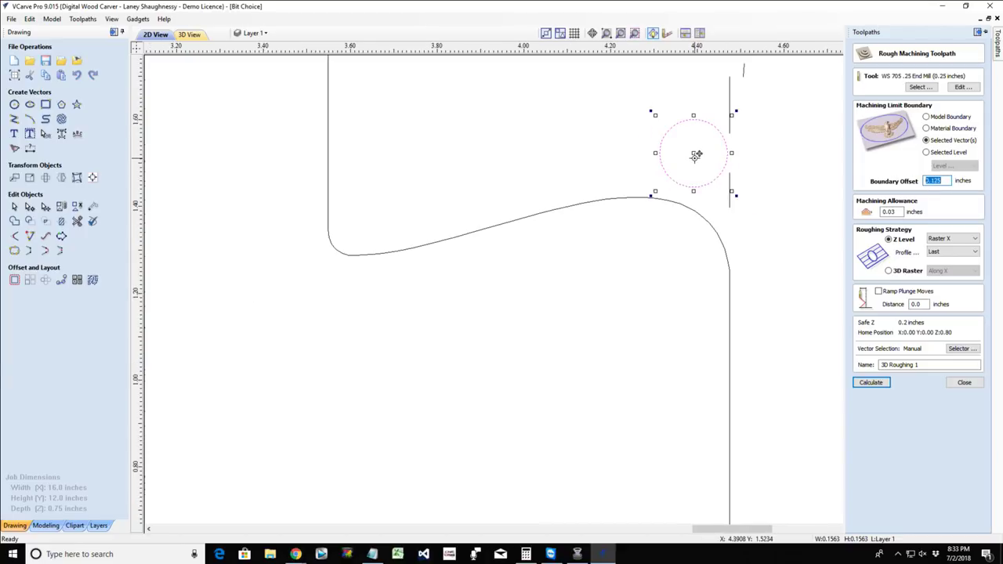
pyautogui.moveTo(694, 151); pyautogui.dragTo(762, 152)
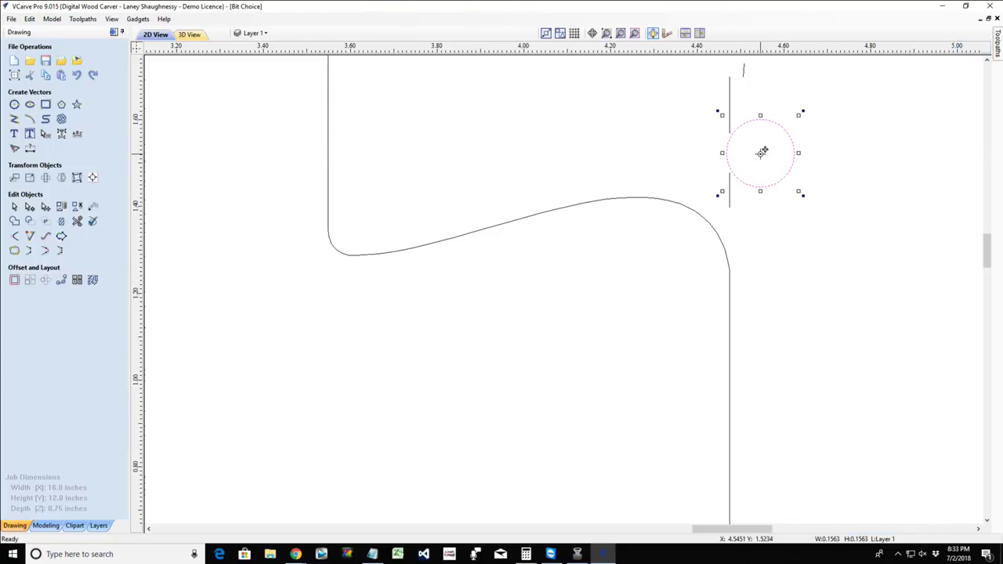
pyautogui.moveTo(762, 152); pyautogui.dragTo(636, 155)
pyautogui.click(729, 187)
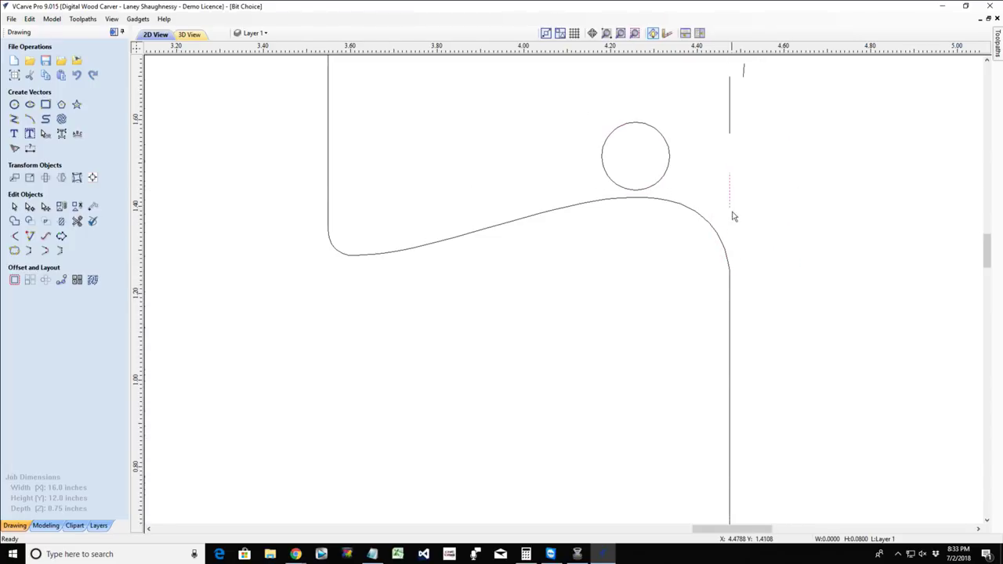
pyautogui.scroll(-4, 732, 312)
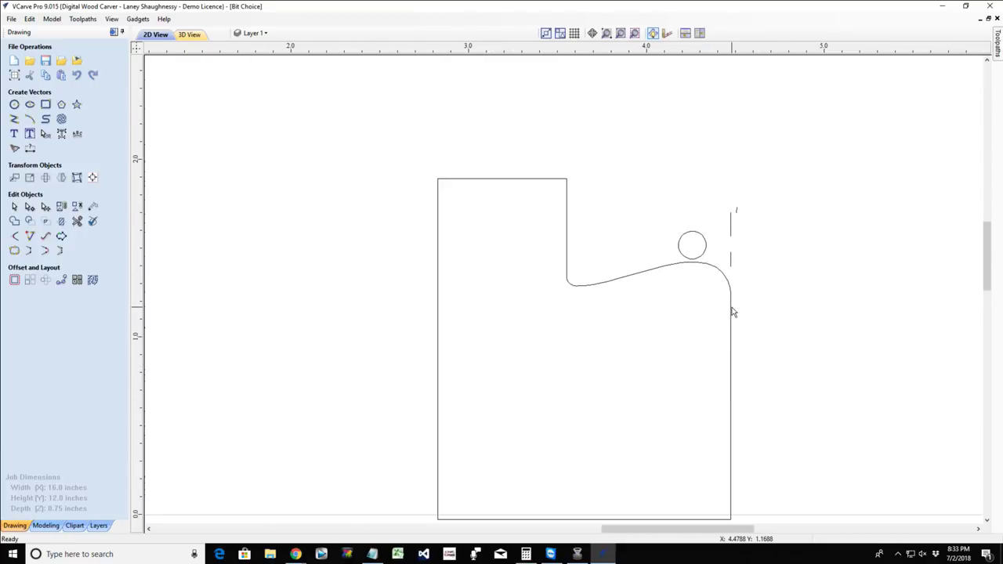
# Move the small circle onto the right end of the curve.
pyautogui.click(694, 254)
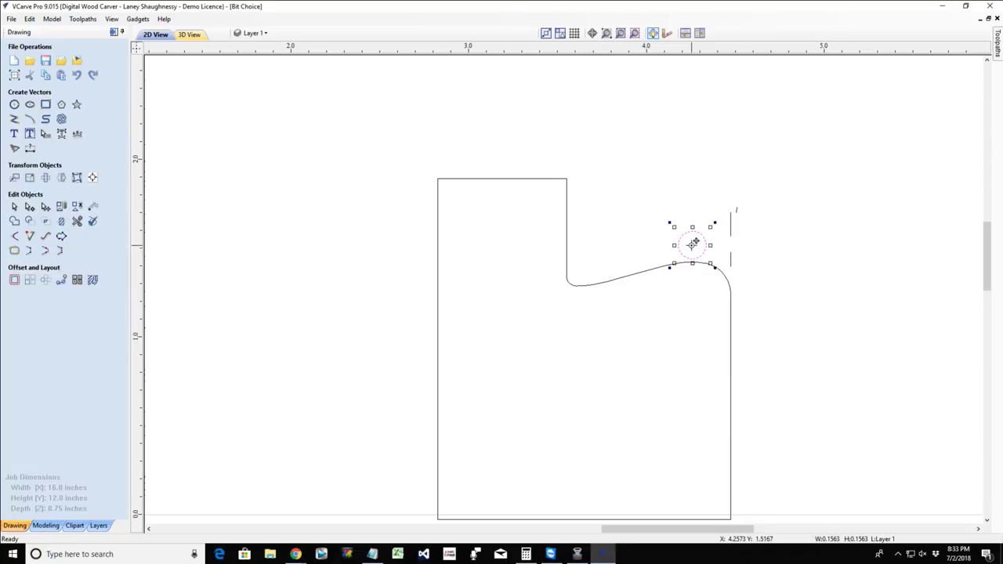
pyautogui.moveTo(694, 252)
pyautogui.mouseDown()
pyautogui.moveTo(730, 244)
pyautogui.moveTo(711, 243)
pyautogui.moveTo(761, 256)
pyautogui.moveTo(662, 228)
pyautogui.moveTo(741, 251)
pyautogui.moveTo(680, 244)
pyautogui.moveTo(752, 275)
pyautogui.moveTo(689, 241)
pyautogui.moveTo(732, 260)
pyautogui.moveTo(741, 280)
pyautogui.moveTo(711, 246)
pyautogui.moveTo(687, 246)
pyautogui.mouseUp()
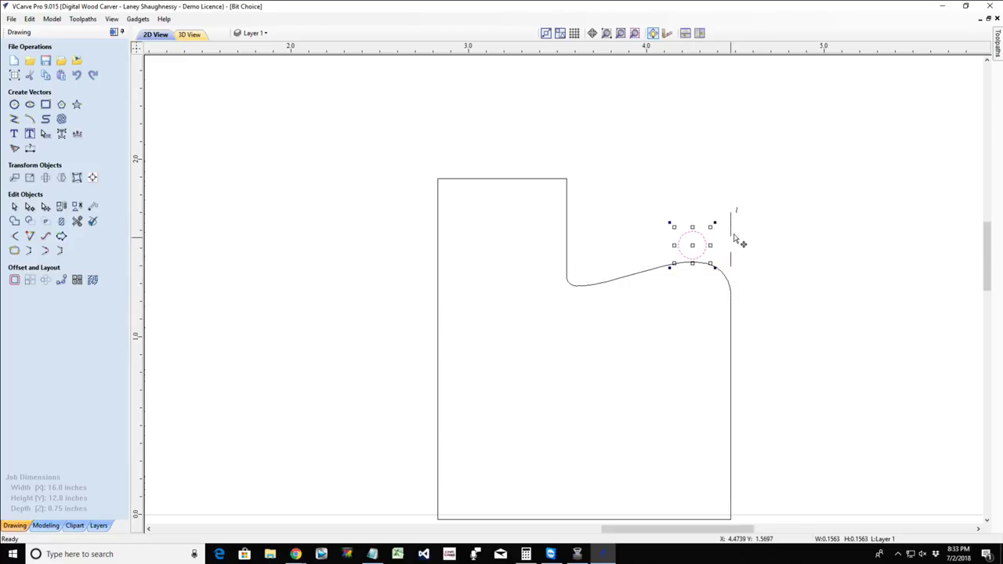
pyautogui.click(702, 267)
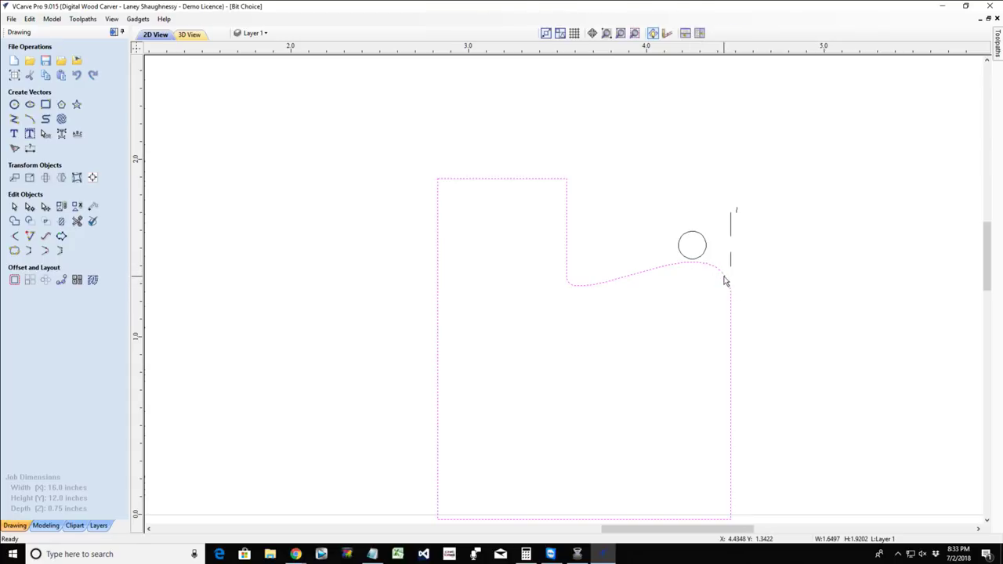
pyautogui.click(684, 260)
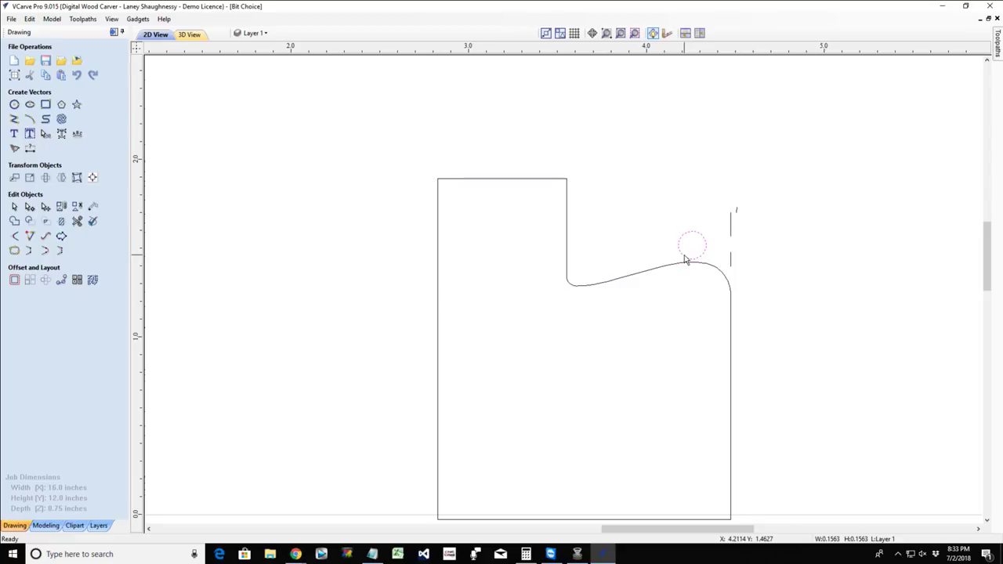
pyautogui.click(687, 256)
pyautogui.moveTo(691, 244)
pyautogui.mouseDown()
pyautogui.moveTo(723, 249)
pyautogui.moveTo(763, 278)
pyautogui.moveTo(717, 256)
pyautogui.mouseUp()
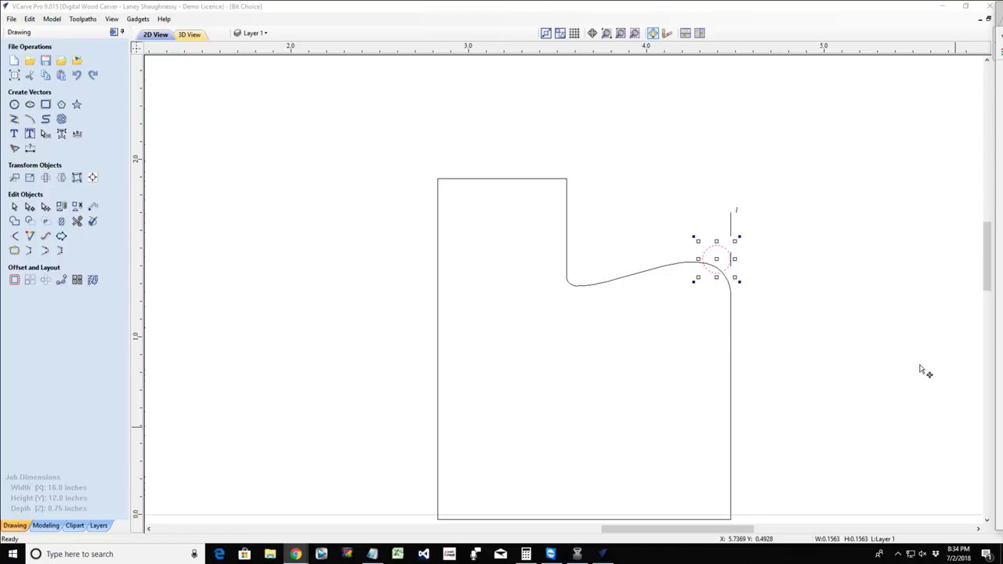
# Marquee-select the notched test shape with its circle and lines and delete it.
pyautogui.scroll(-4, 749, 317)
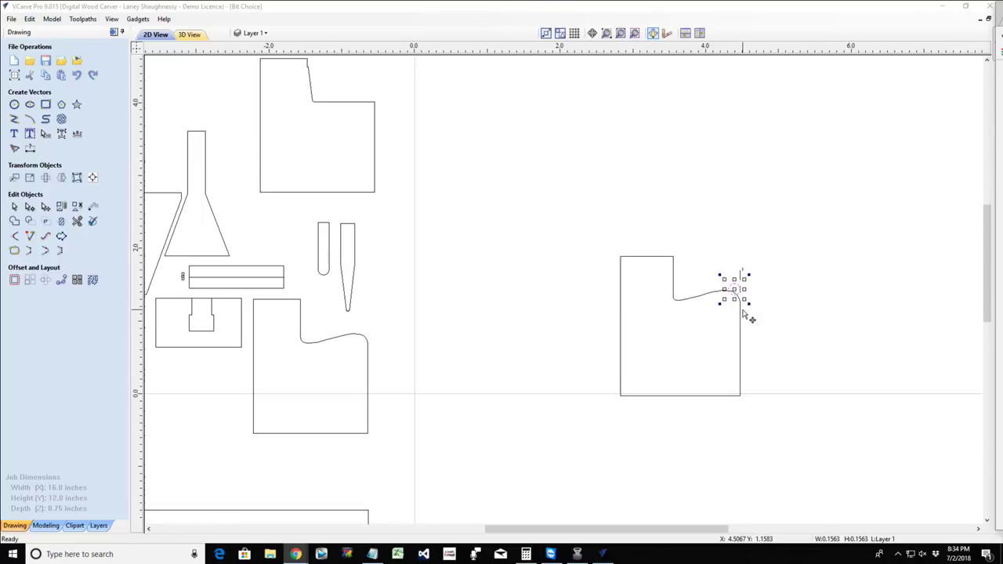
pyautogui.scroll(-3, 740, 317)
pyautogui.scroll(-2, 730, 319)
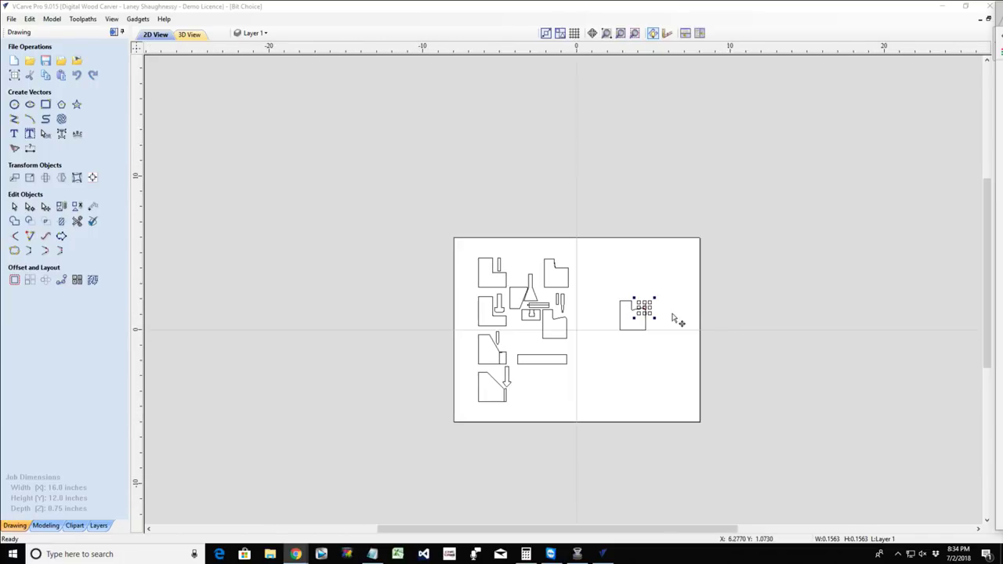
pyautogui.scroll(3, 671, 320)
pyautogui.moveTo(700, 400); pyautogui.dragTo(678, 441)
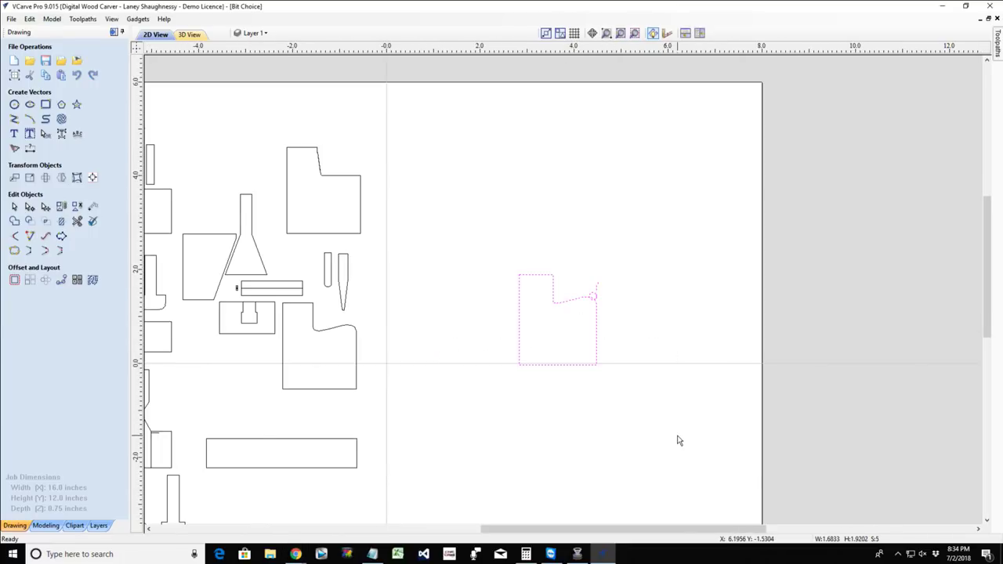
pyautogui.press('Delete')
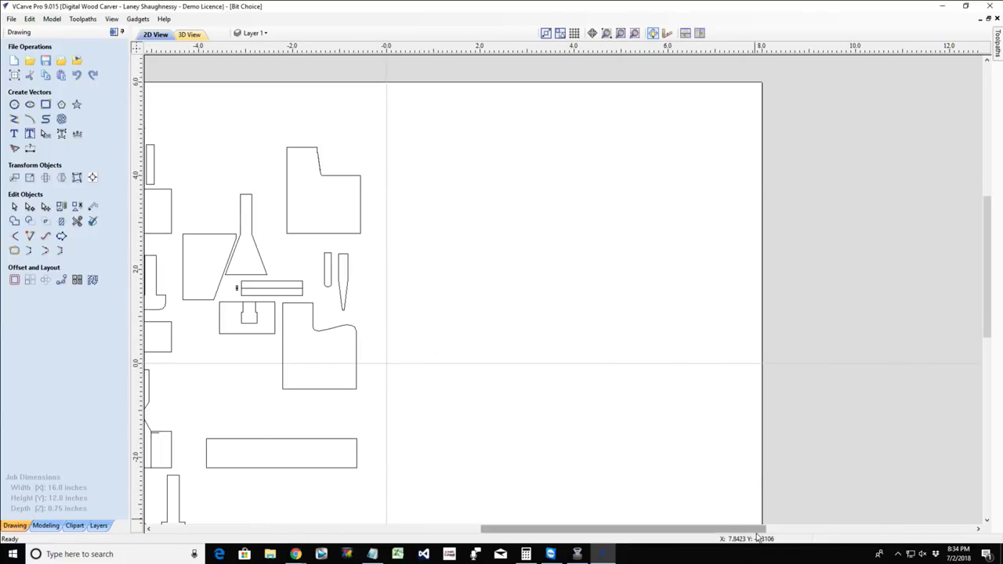
# Show the Toolpaths panel, dismiss Rough Machining, and check the WS 705 V-Bit (90 deg 0.5 inches).
pyautogui.scroll(1, 553, 118)
pyautogui.click(997, 54)
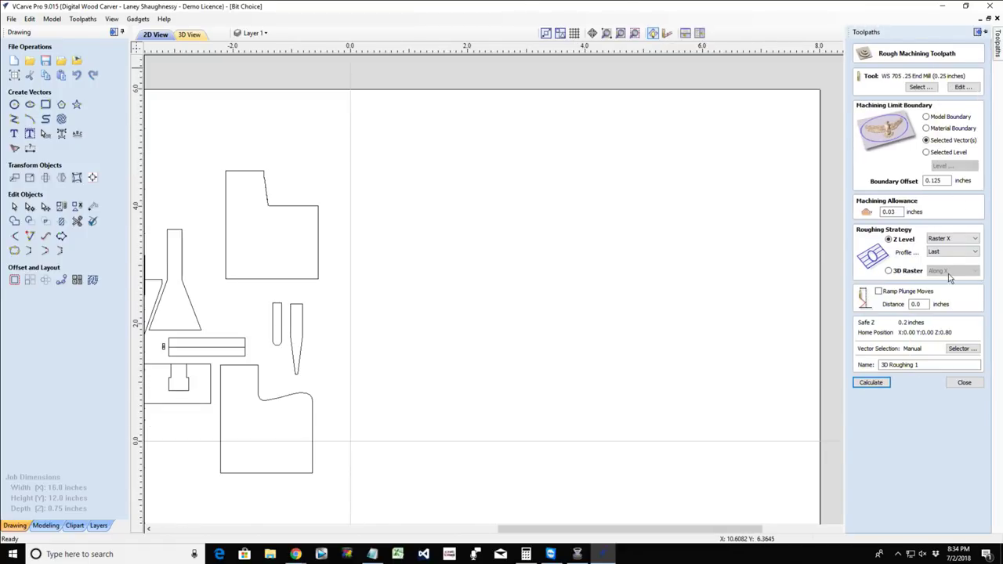
pyautogui.click(964, 383)
pyautogui.click(861, 160)
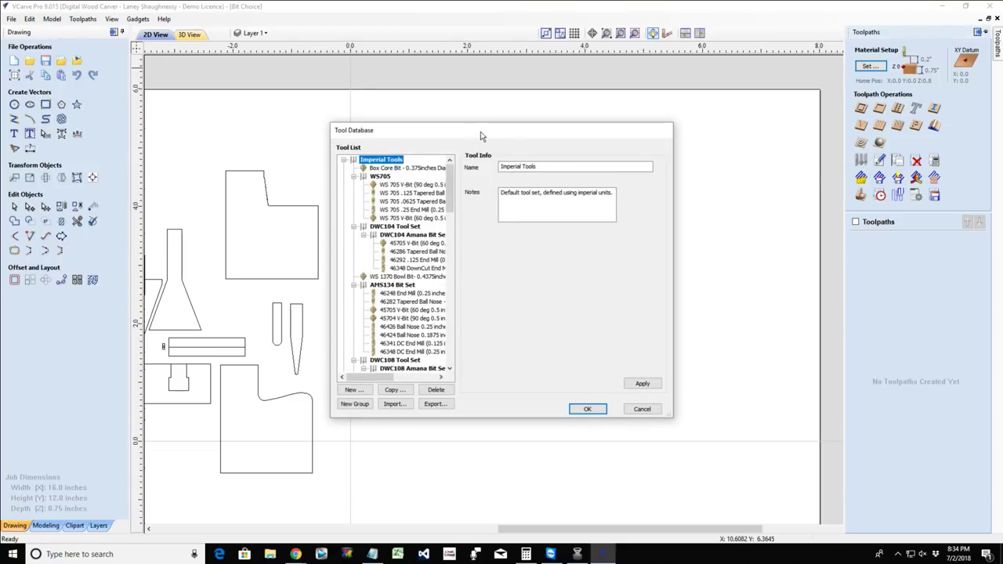
pyautogui.moveTo(484, 132); pyautogui.dragTo(480, 127)
pyautogui.click(402, 181)
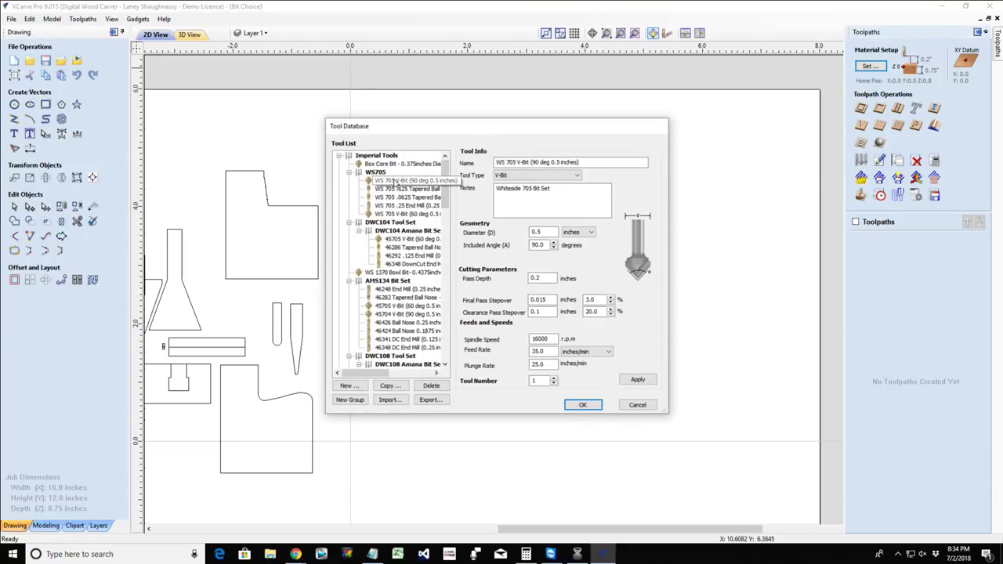
pyautogui.click(582, 405)
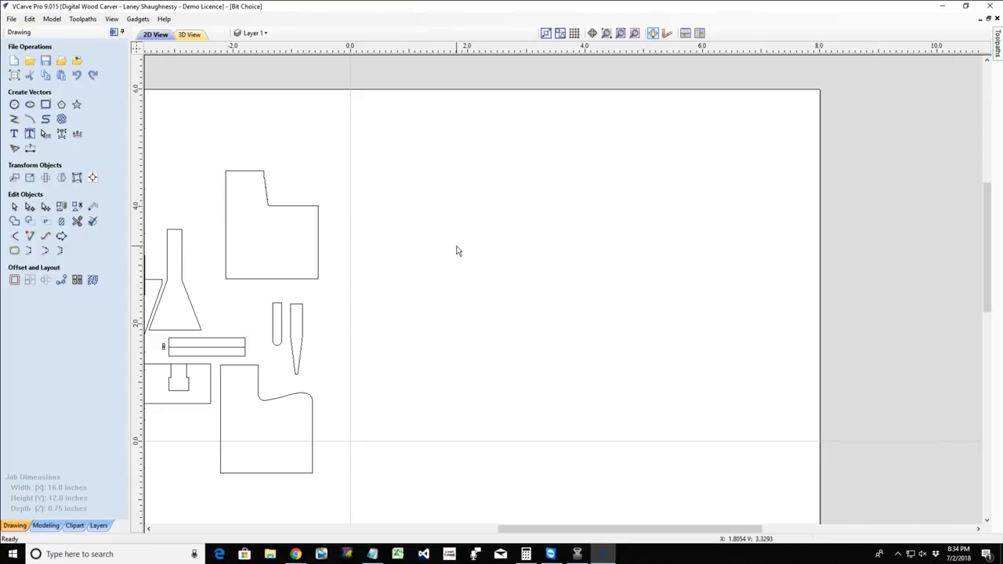
# Reopen the Tool Database on WS 705 .0625 Tapered Ball Nose and enlarge it to show full names.
pyautogui.moveTo(997, 43)
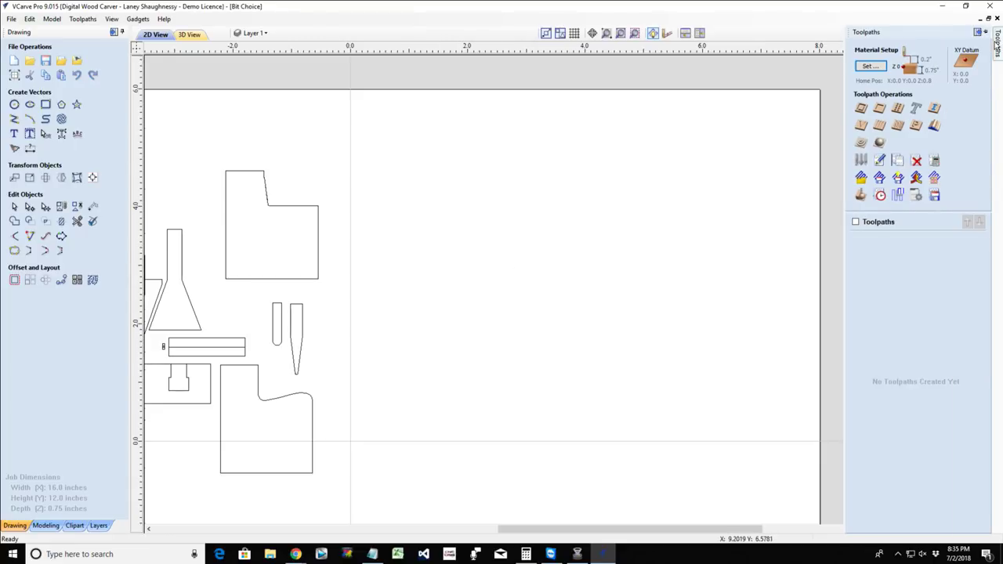
pyautogui.click(859, 160)
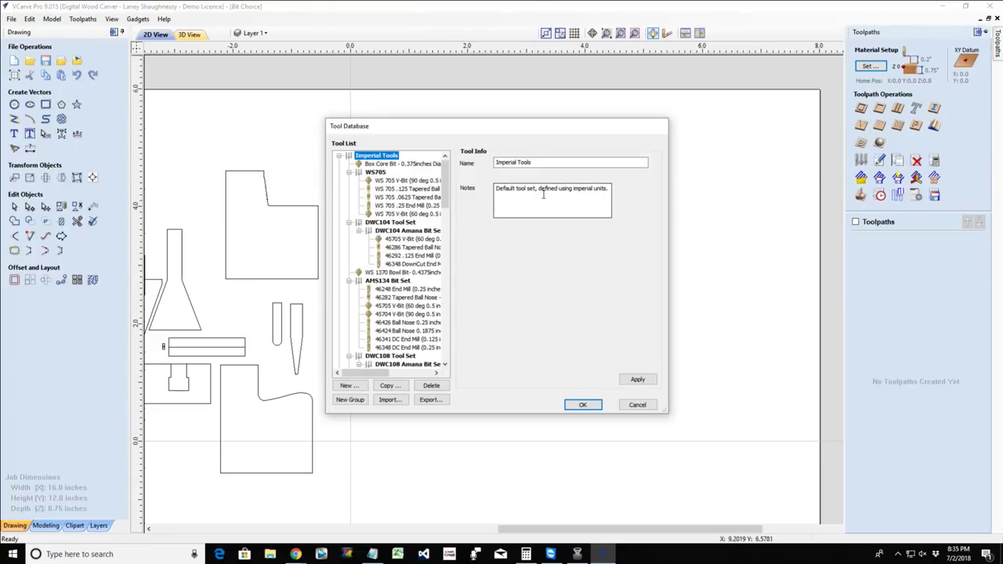
pyautogui.click(379, 198)
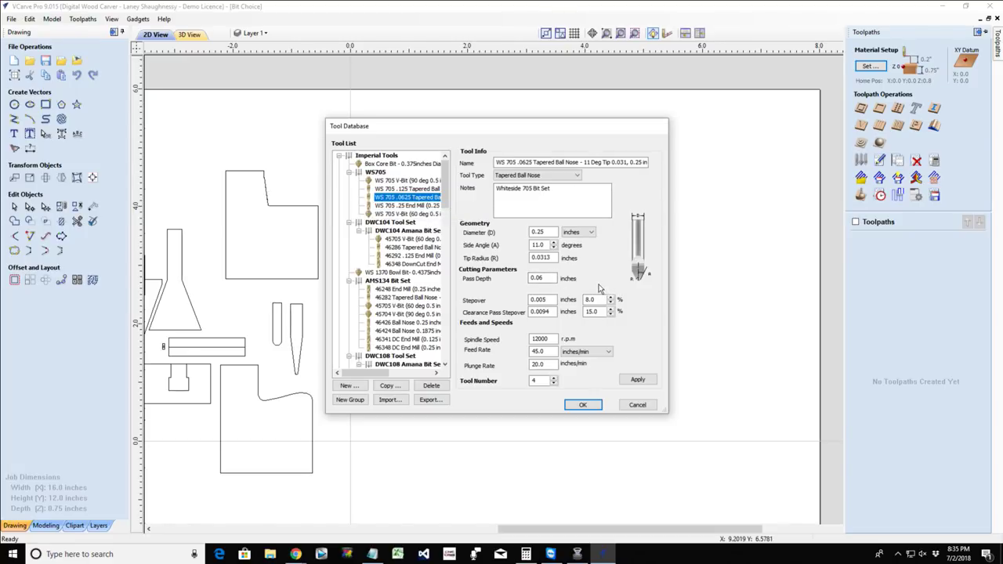
pyautogui.moveTo(667, 413); pyautogui.dragTo(779, 509)
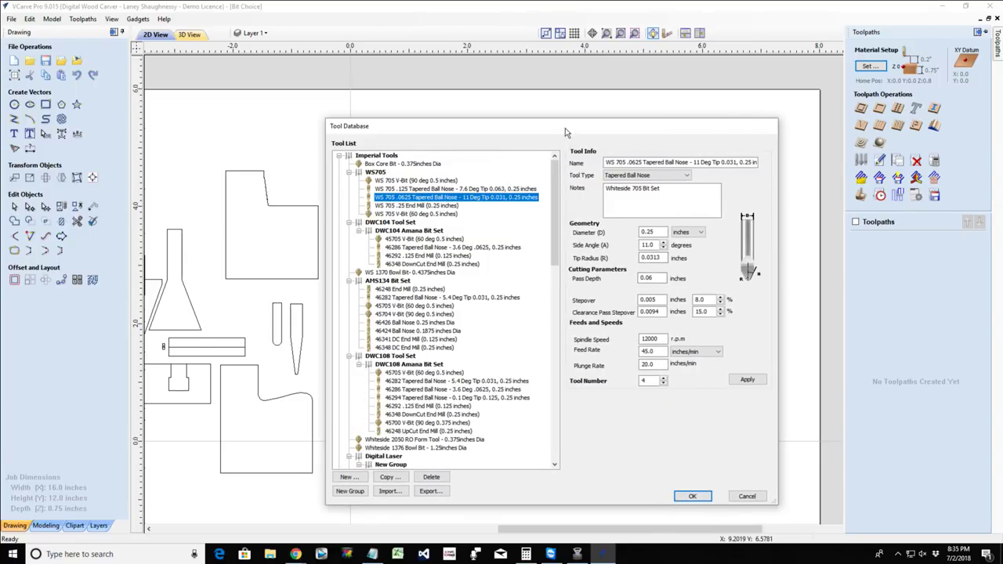
pyautogui.moveTo(565, 128); pyautogui.dragTo(380, 47)
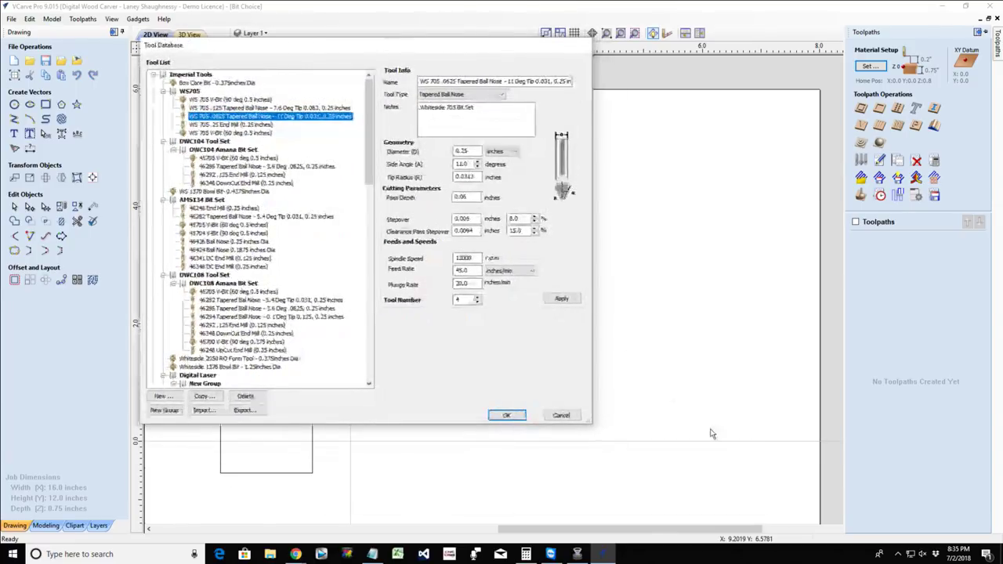
pyautogui.moveTo(593, 424); pyautogui.dragTo(705, 484)
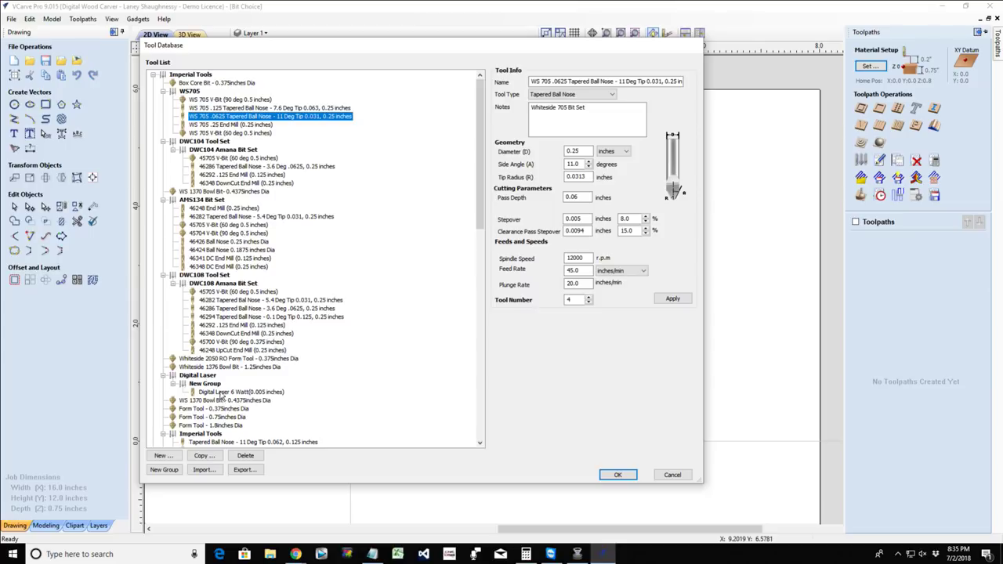
# Check the End Mill (0.1875 inches) settings, then select the V-Bit (45 deg 0.25 inches).
pyautogui.scroll(-4, 219, 396)
pyautogui.scroll(-2, 219, 395)
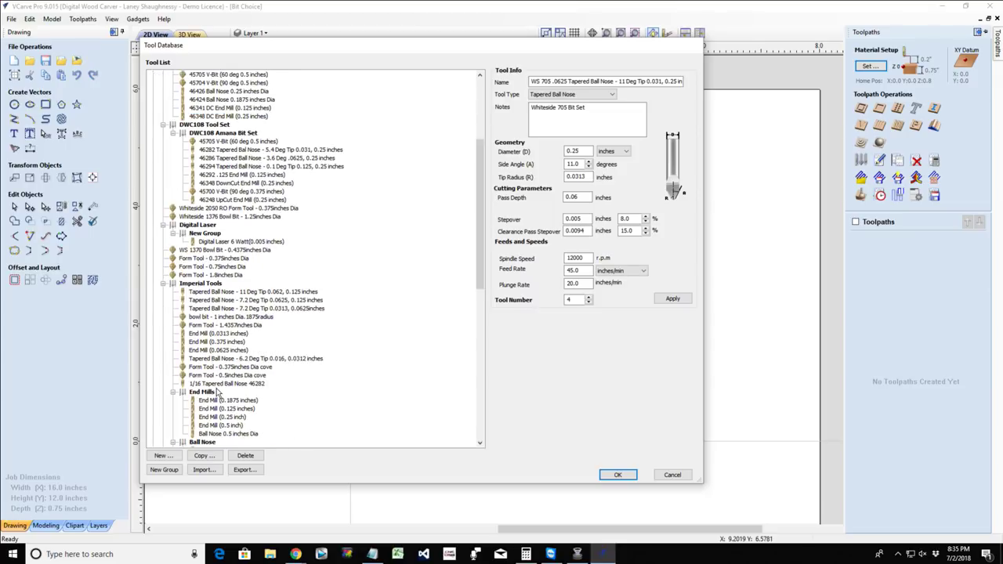
pyautogui.click(223, 399)
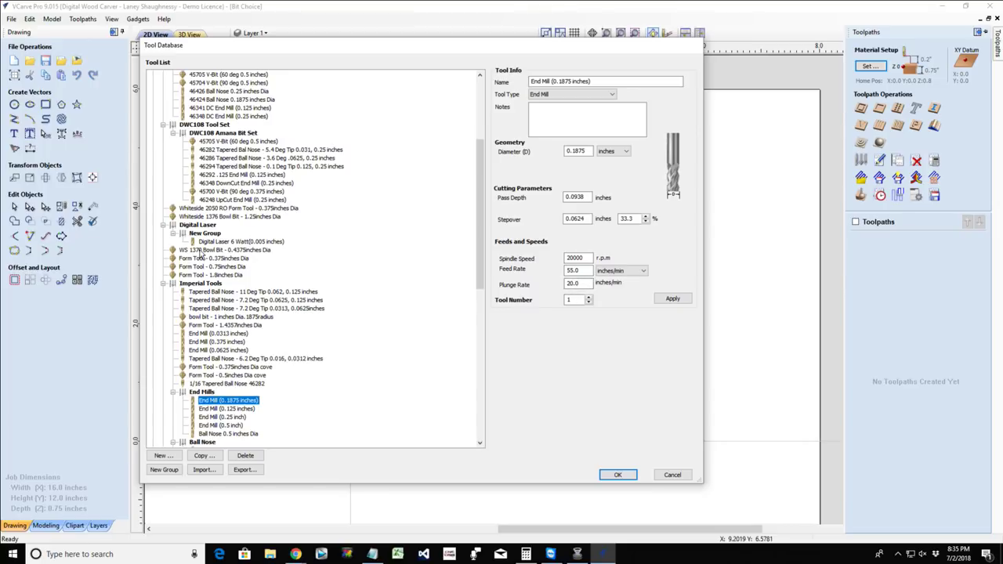
pyautogui.scroll(-5, 201, 253)
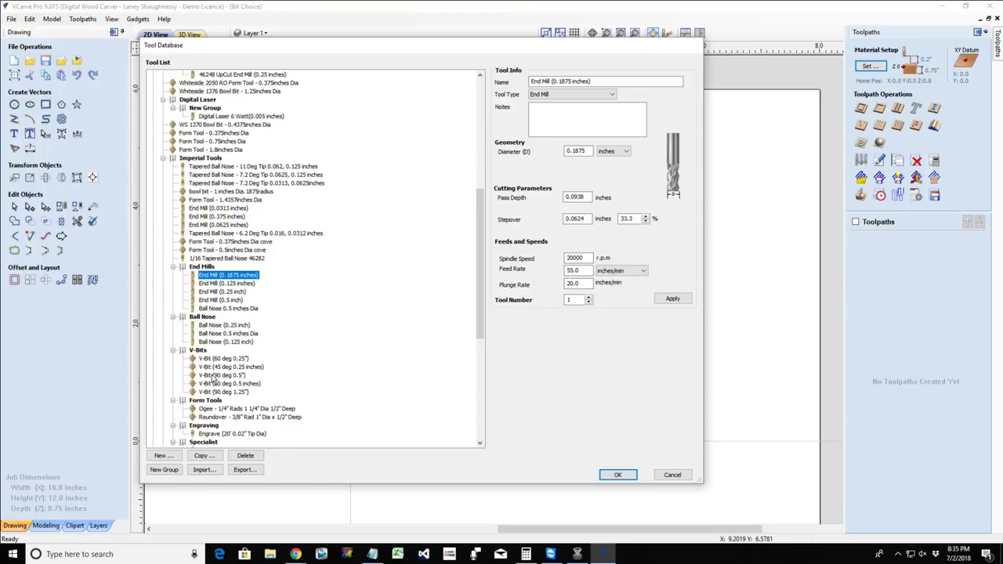
pyautogui.click(211, 367)
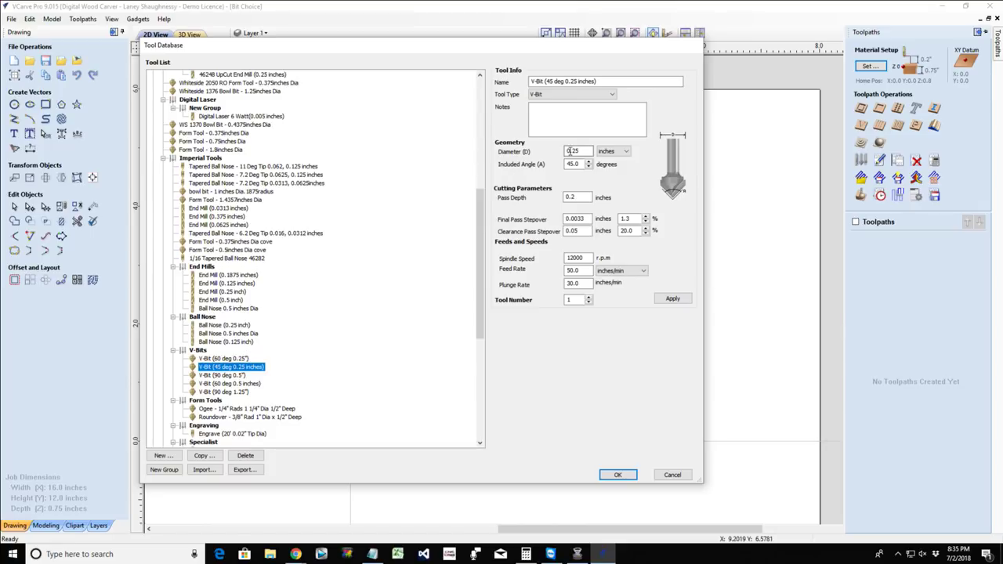
pyautogui.doubleClick(579, 150)
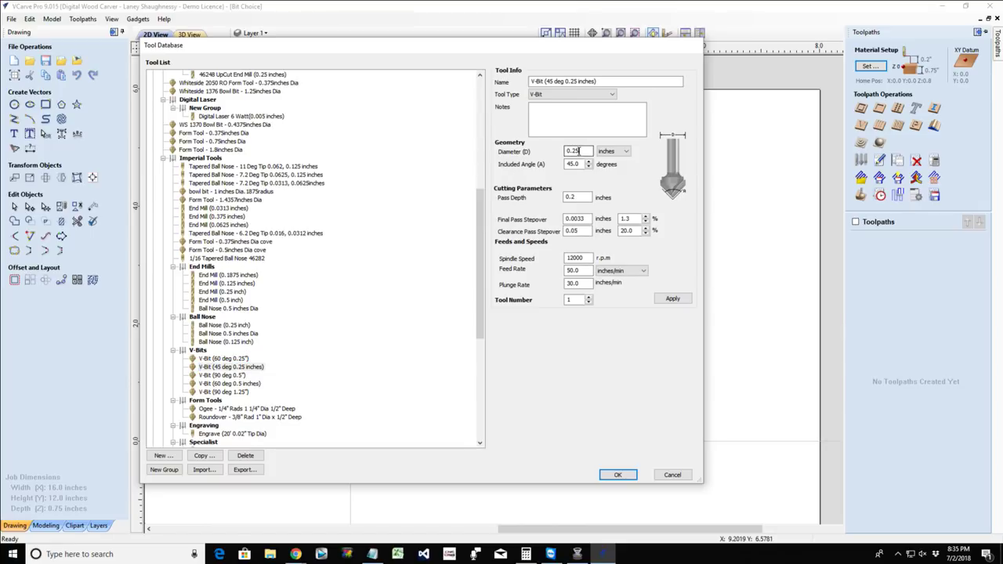
pyautogui.doubleClick(574, 198)
pyautogui.doubleClick(573, 164)
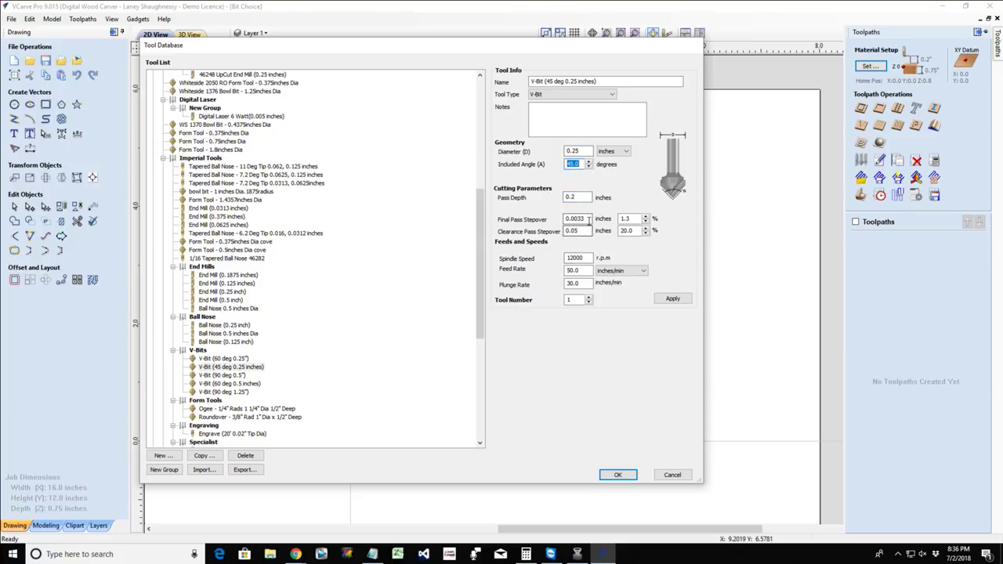
pyautogui.doubleClick(574, 219)
pyautogui.doubleClick(573, 231)
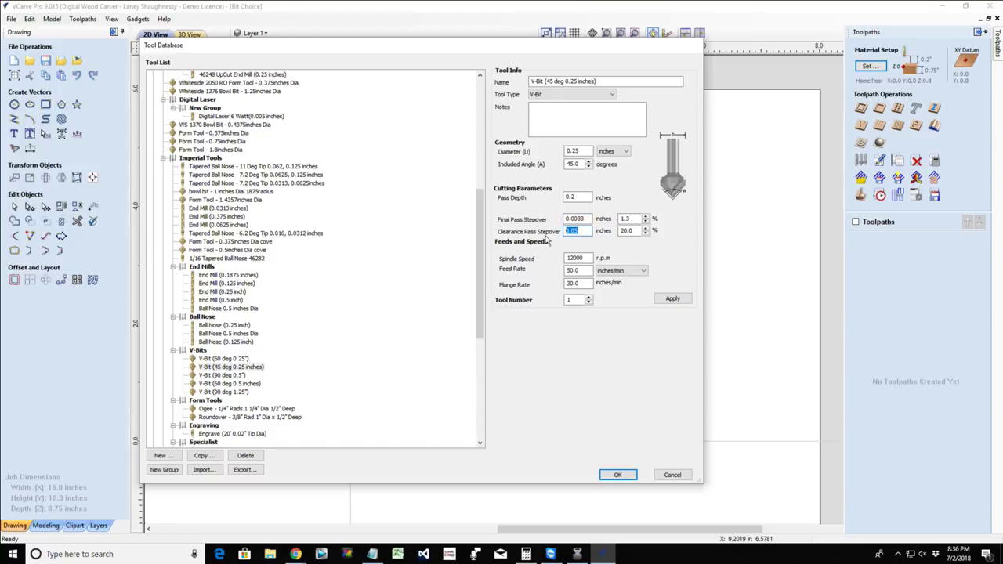
pyautogui.doubleClick(575, 258)
pyautogui.doubleClick(575, 270)
pyautogui.doubleClick(573, 283)
# Switch away from VCarve Pro and minimize the new blank Paint canvas.
pyautogui.hotkey('alt', 'Tab')
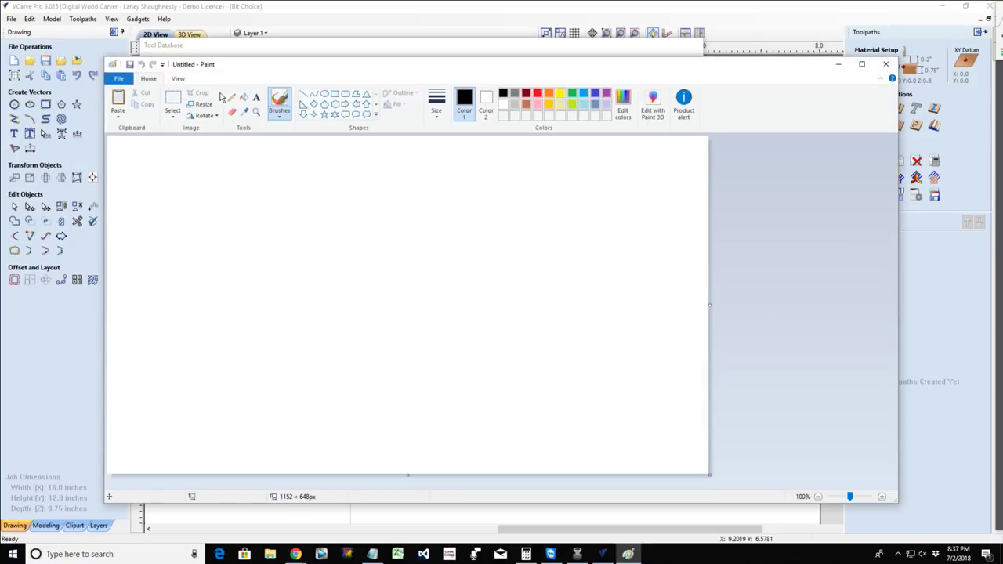
pyautogui.click(628, 554)
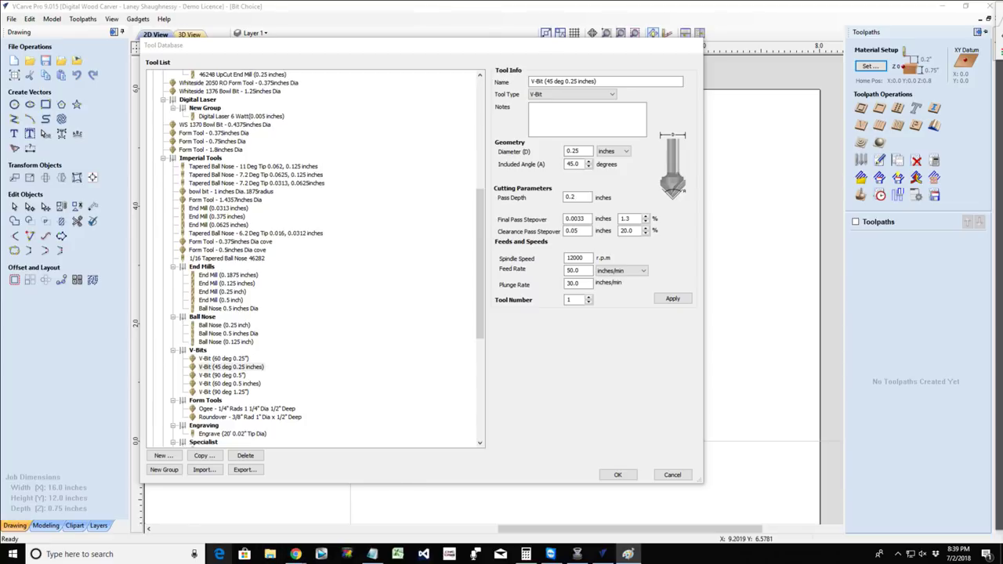
# Open chip load.png from the Desktop folder to view the Chip Load Chart.
pyautogui.press('super+e')
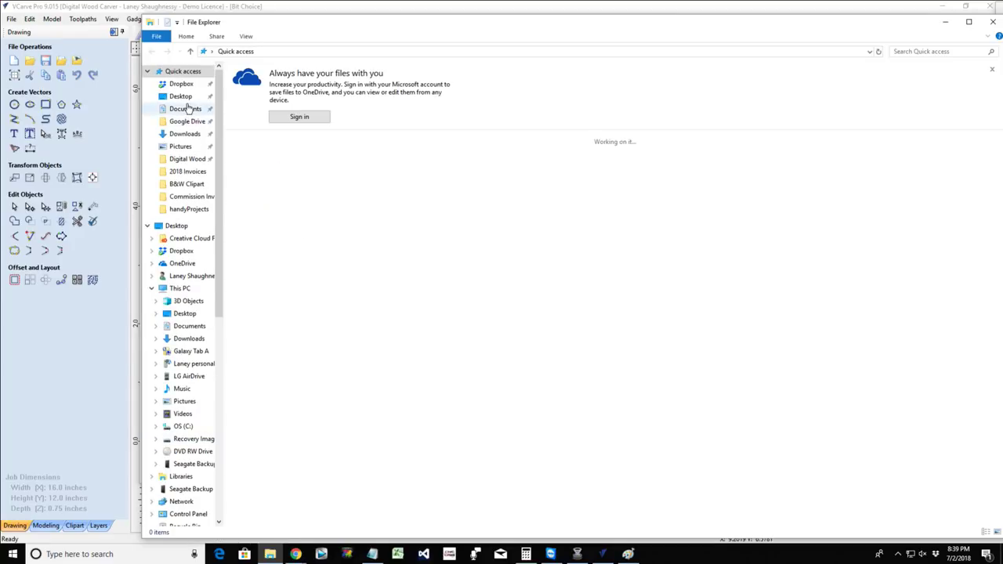
pyautogui.click(186, 97)
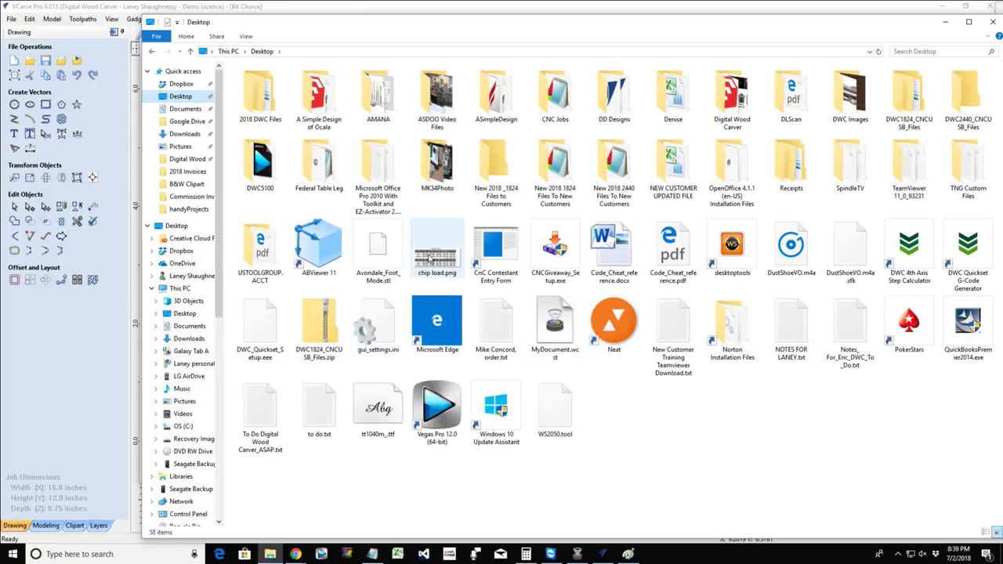
pyautogui.click(430, 260)
pyautogui.doubleClick(430, 259)
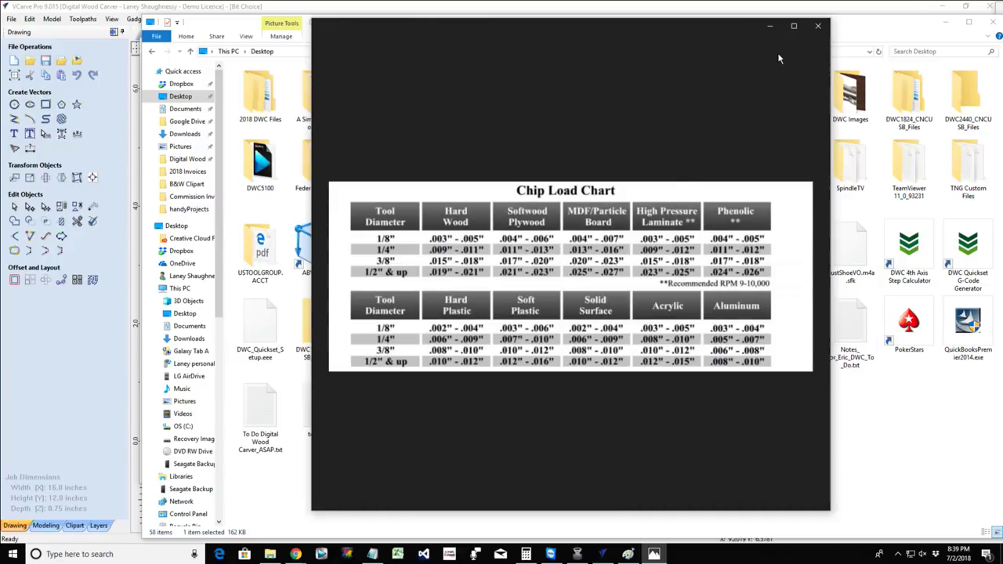
# Reopen chip load.png full-screen in Photos and zoom in on the Chip Load Chart.
pyautogui.click(818, 26)
pyautogui.press('Return')
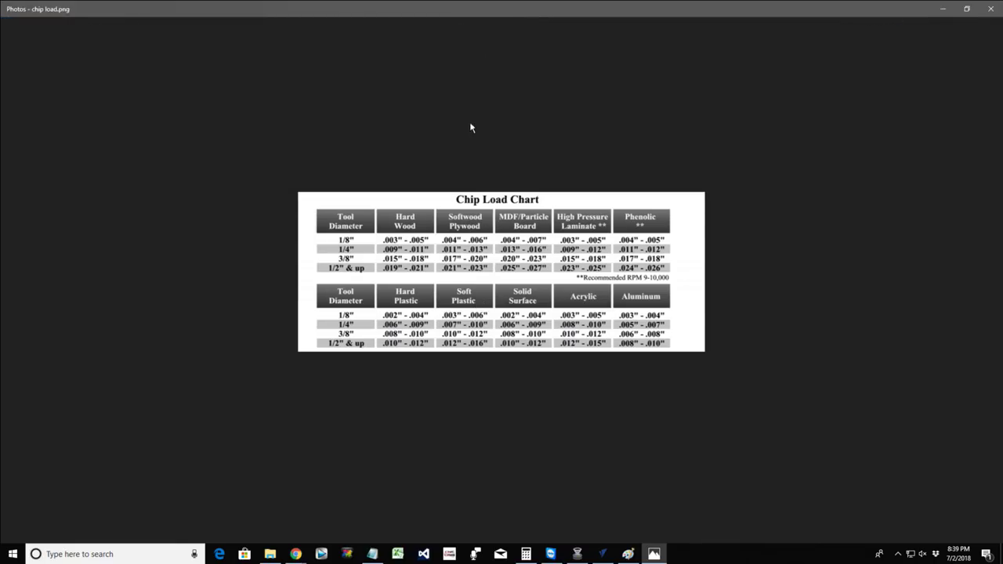
pyautogui.moveTo(484, 47)
pyautogui.click(468, 30)
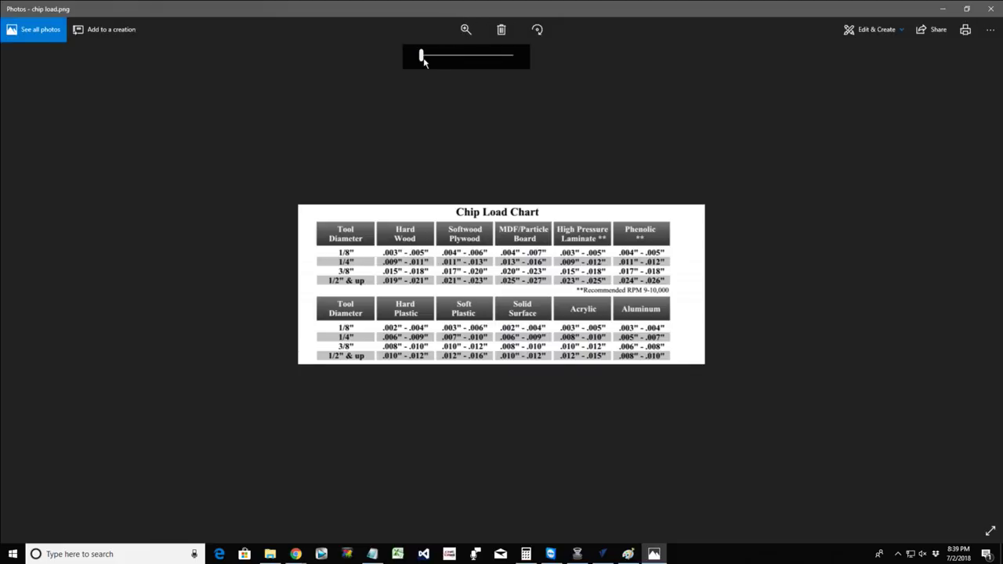
pyautogui.moveTo(421, 55); pyautogui.dragTo(455, 66)
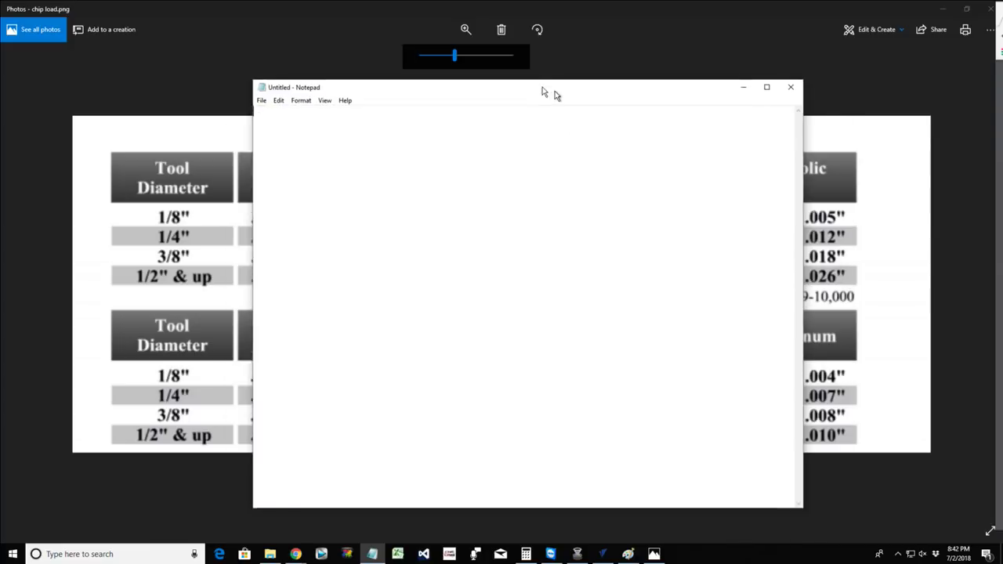
# Place the blank Notepad note right of the chart, keeping Tool Diameter, Hard Wood and Hard Plastic visible.
pyautogui.moveTo(554, 94); pyautogui.dragTo(504, 121)
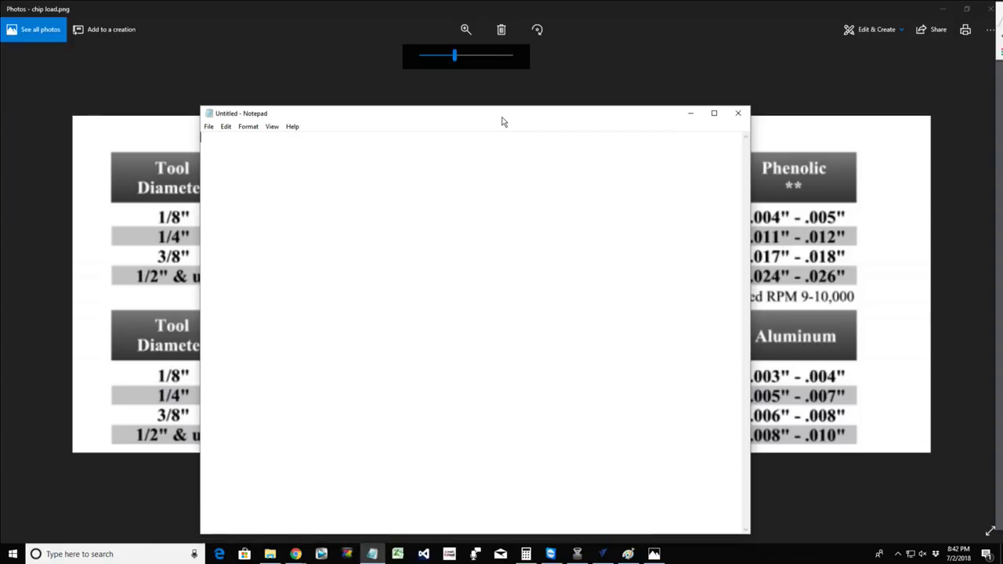
pyautogui.moveTo(360, 121); pyautogui.dragTo(517, 121)
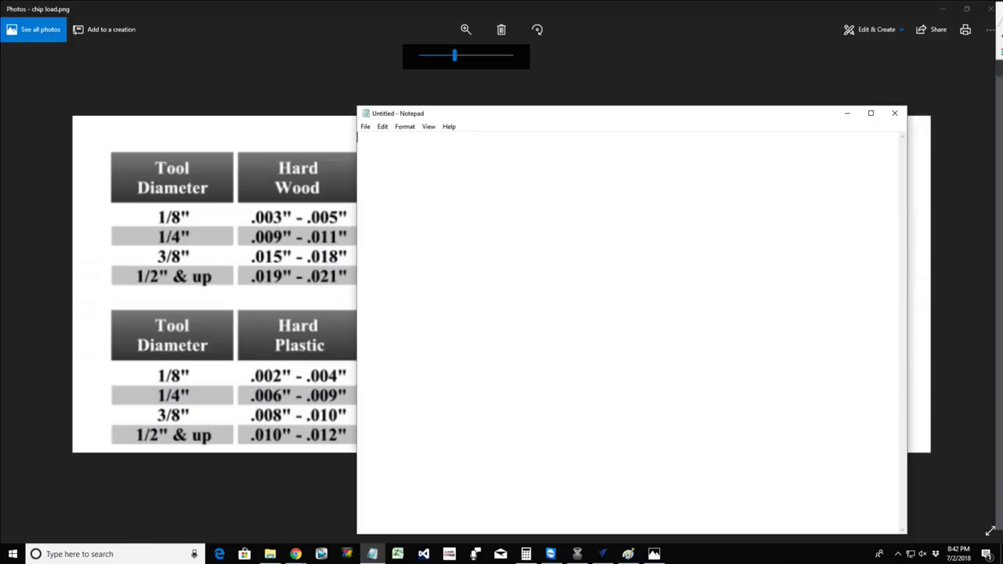
pyautogui.click(295, 554)
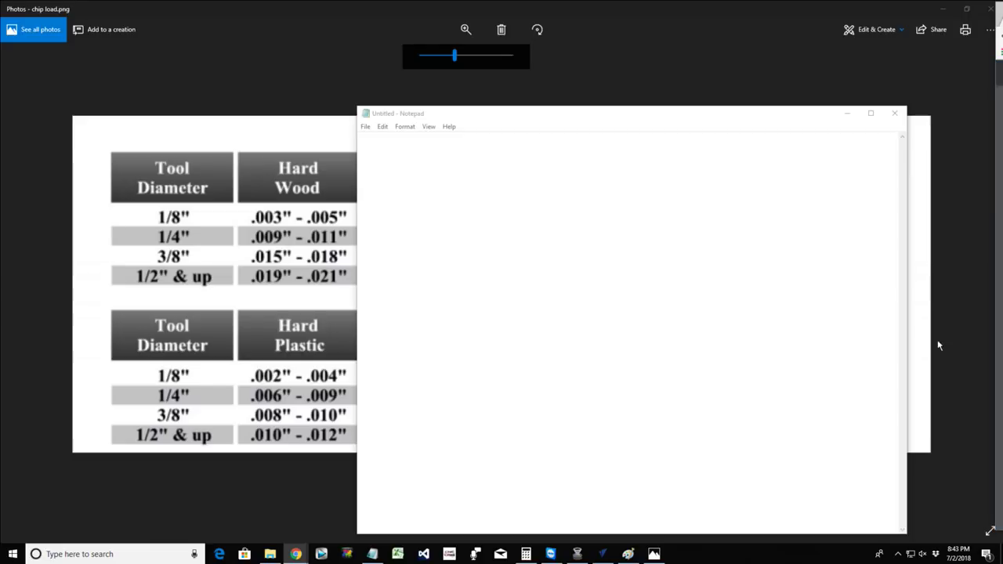
pyautogui.click(492, 248)
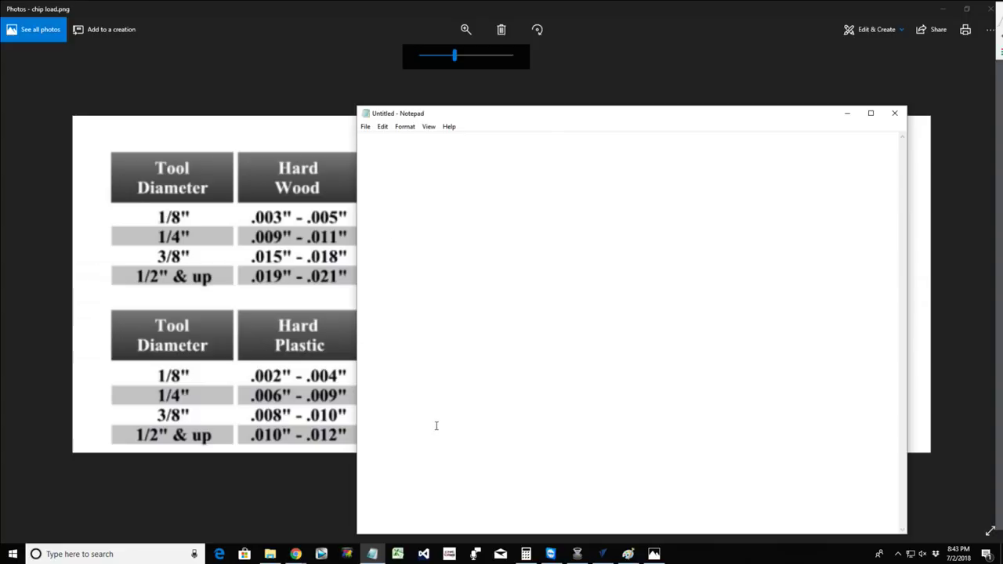
# Type 'Chip', push it a few lines down, and turn off Word Wrap.
pyautogui.write('Chip')
pyautogui.click(360, 137)
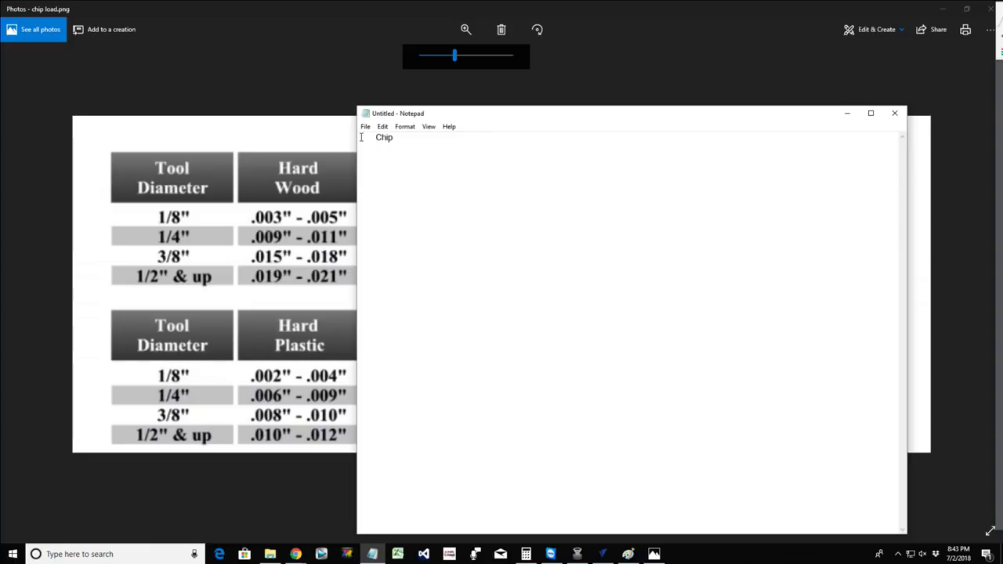
pyautogui.press('Return')
pyautogui.press('Return')
pyautogui.press('Return')
pyautogui.click(405, 127)
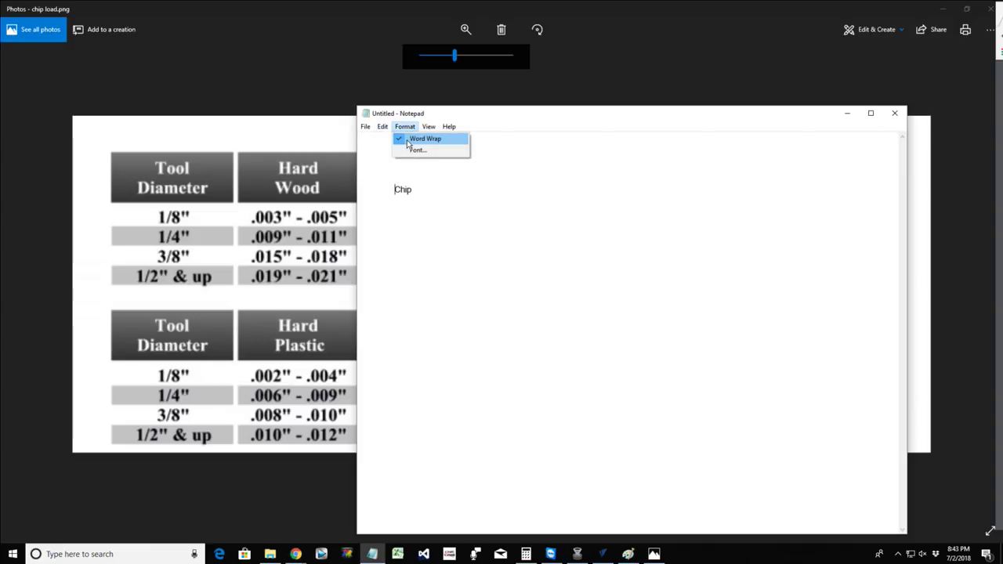
pyautogui.click(410, 138)
# Set the Notepad font size to 18 points.
pyautogui.click(406, 126)
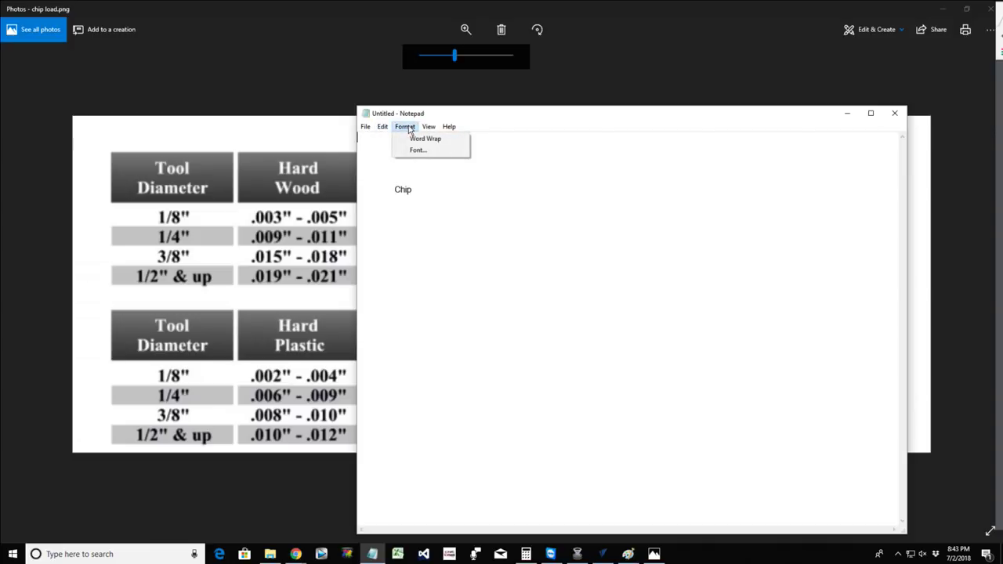
pyautogui.click(409, 152)
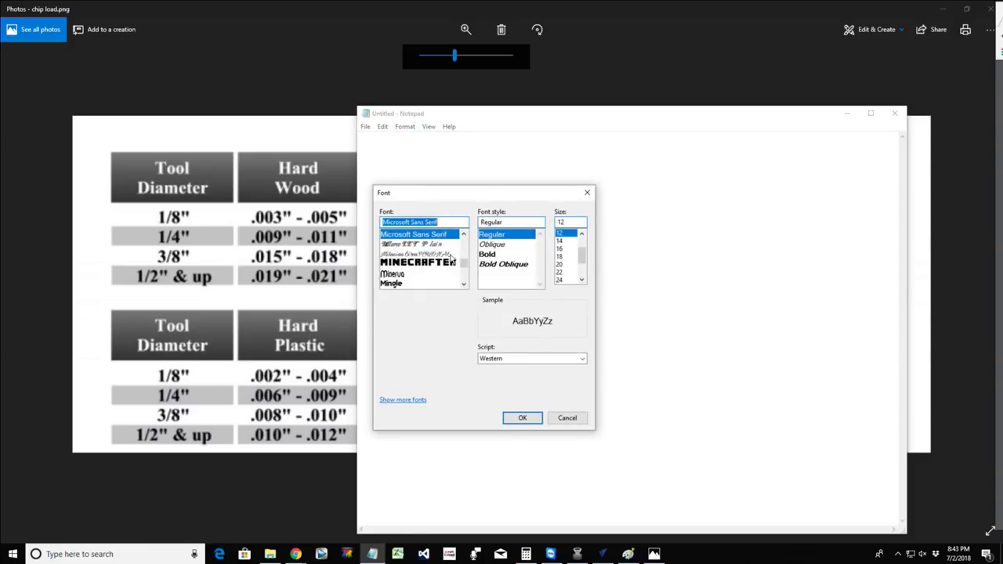
pyautogui.click(561, 257)
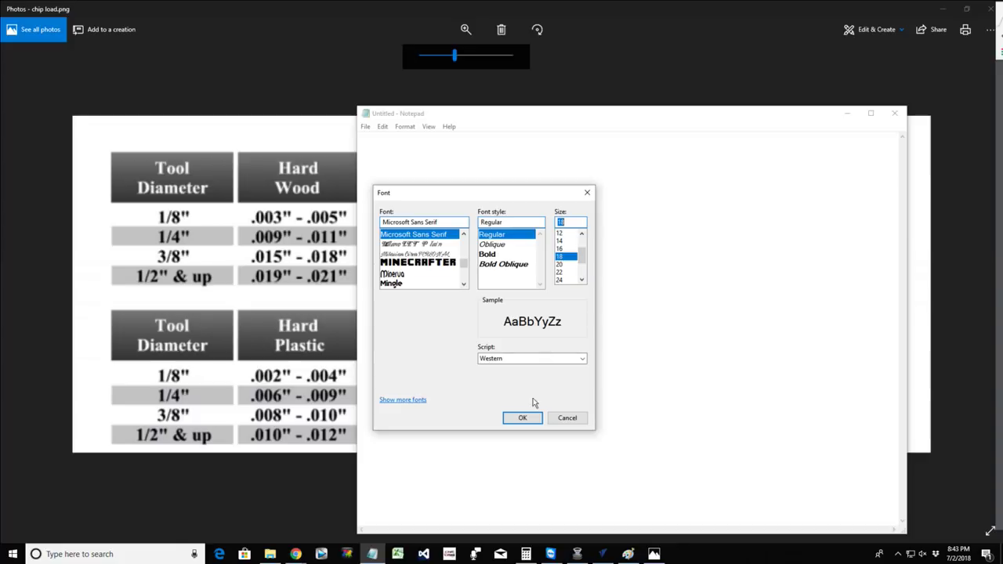
pyautogui.click(522, 418)
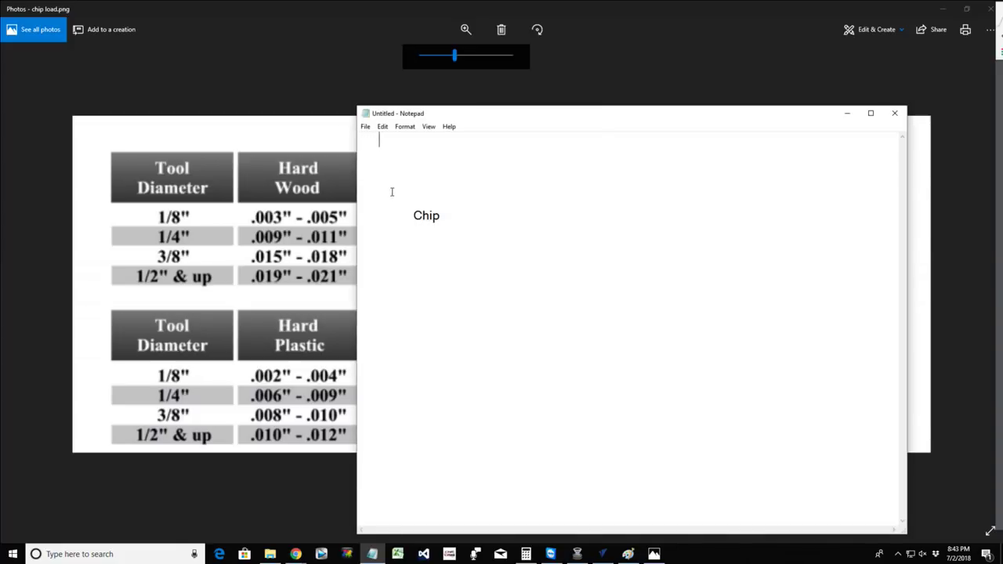
# Add blank lines above and cut the word 'Chip' to retype the heading.
pyautogui.press('Return')
pyautogui.press('Return')
pyautogui.press('Return')
pyautogui.press('Return')
pyautogui.press('Return')
pyautogui.press('Return')
pyautogui.click(389, 229)
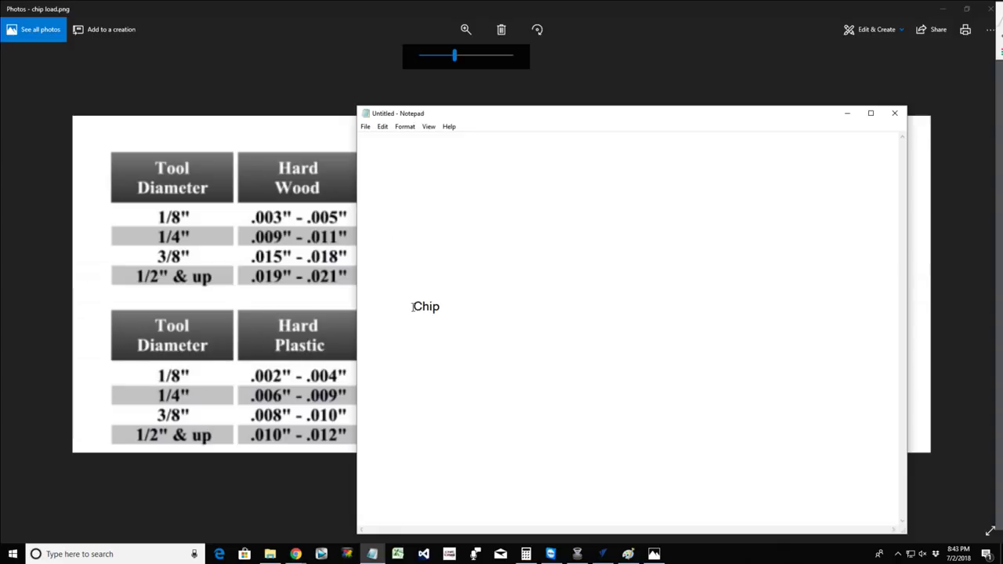
pyautogui.moveTo(415, 306); pyautogui.dragTo(444, 307)
pyautogui.hotkey('ctrl', 'x')
# Type 'Chip Load = Feed Rate (Inches Per Minute) / (RPM x Number of Flutes)', fixing the 'Fedd' typo.
pyautogui.click(429, 232)
pyautogui.write('Chip Loa')
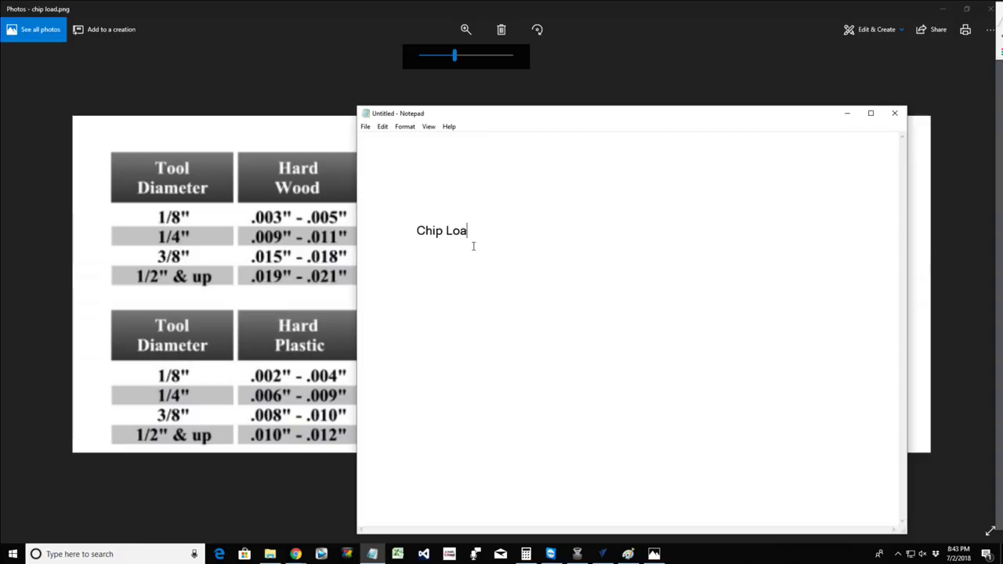
pyautogui.write('d = Fedd')
pyautogui.press('BackSpace')
pyautogui.press('BackSpace')
pyautogui.write('ed Rate (I')
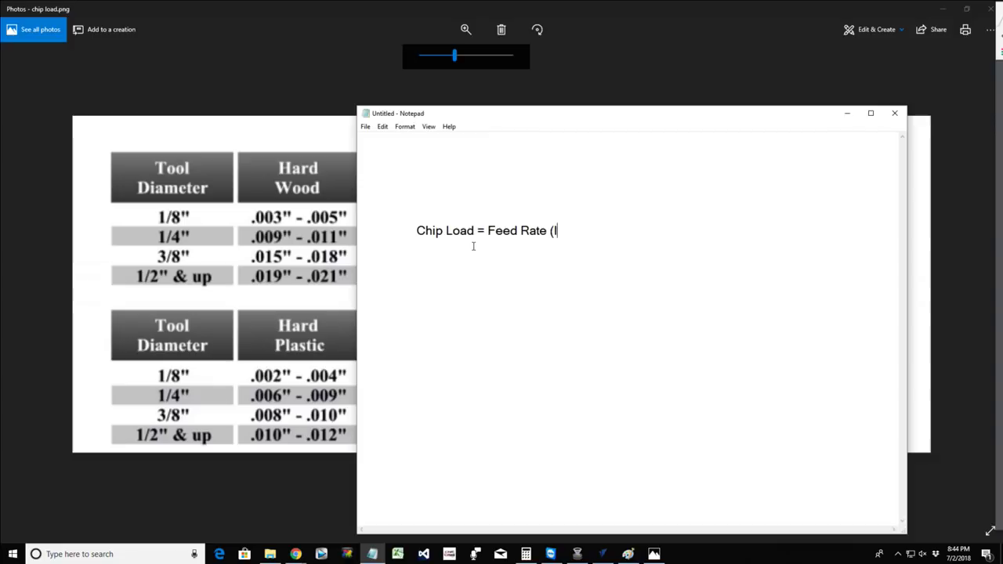
pyautogui.write('nches Per Minute')
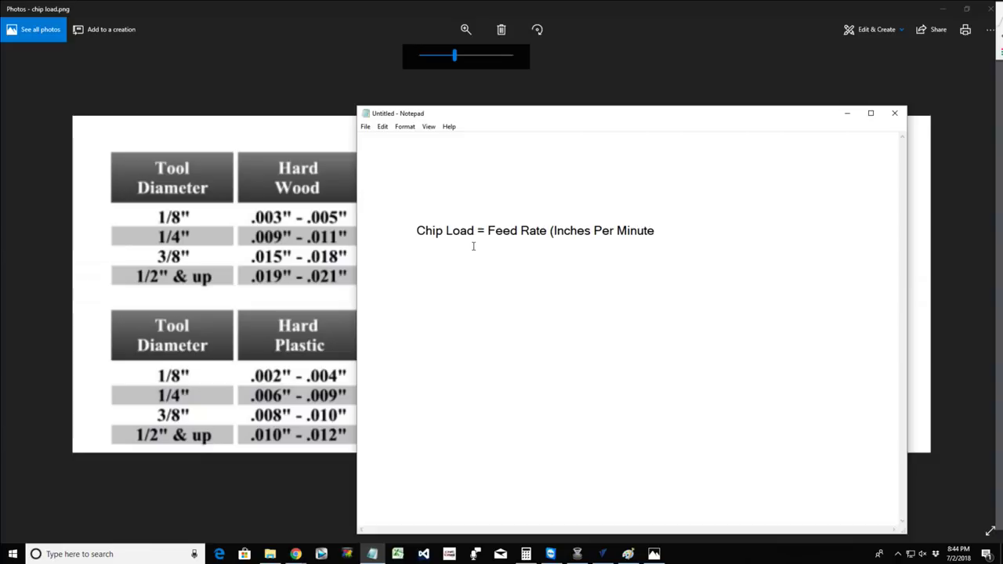
pyautogui.write(')')
pyautogui.write('/ (RPM')
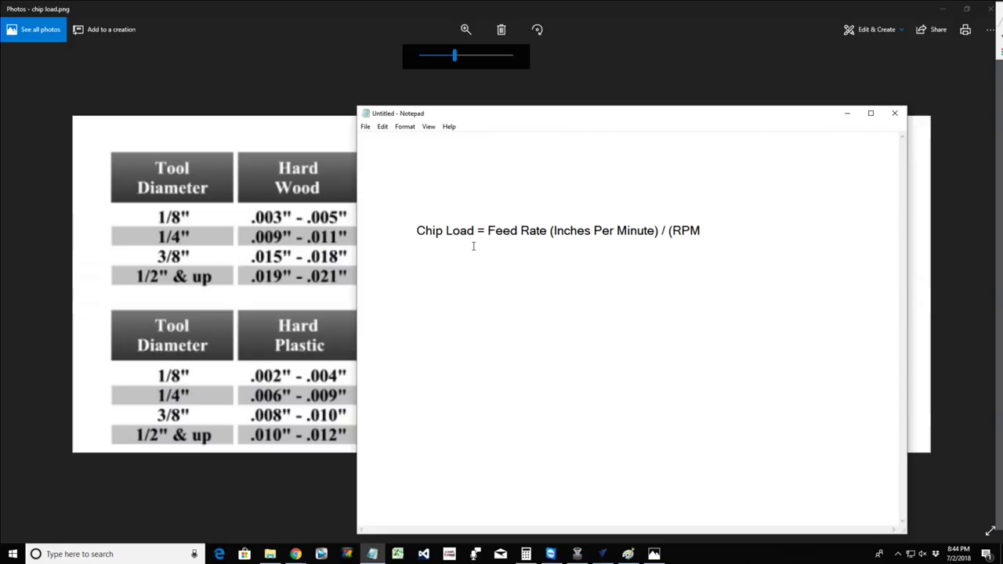
pyautogui.write(' x Number of ')
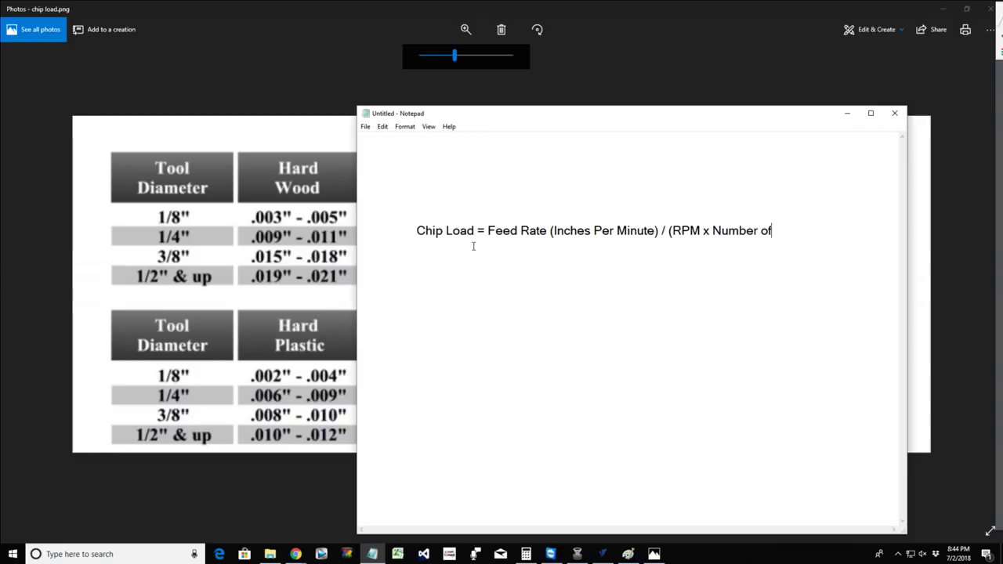
pyautogui.write('Flutes)')
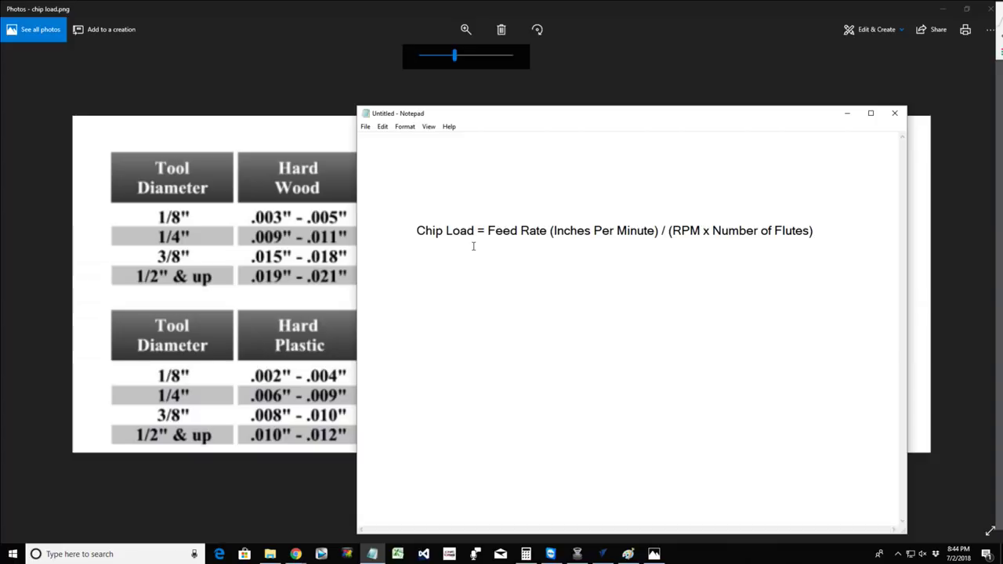
# Start the worked example below the formula with '85/(24,000x2)'.
pyautogui.click(420, 263)
pyautogui.write('85/24,000x')
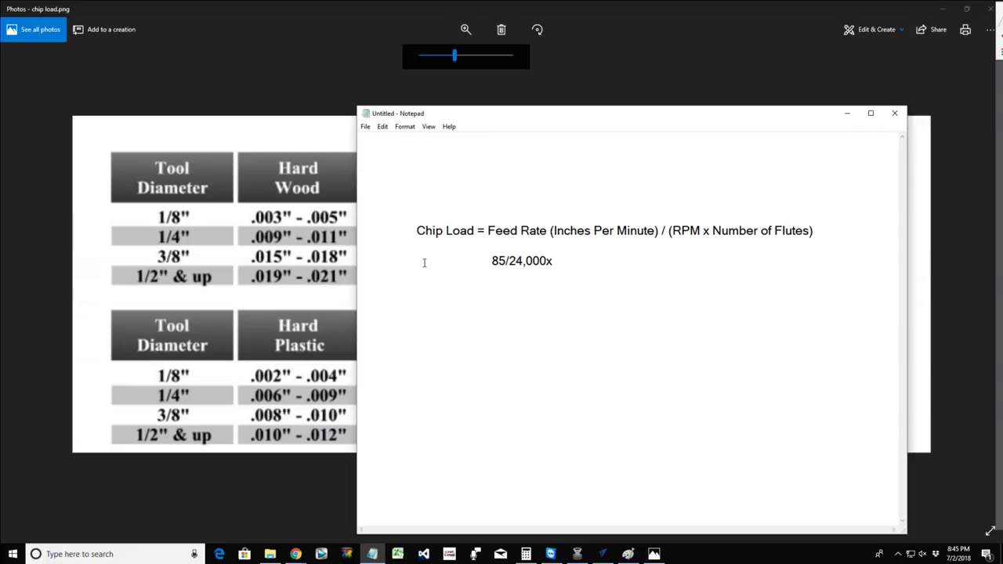
pyautogui.write('2)')
pyautogui.press('Left')
pyautogui.write('(')
pyautogui.press('Right')
pyautogui.press('Right')
pyautogui.press('Right')
pyautogui.press('Right')
pyautogui.press('Right')
pyautogui.press('Right')
pyautogui.press('Right')
pyautogui.press('Right')
pyautogui.press('Right')
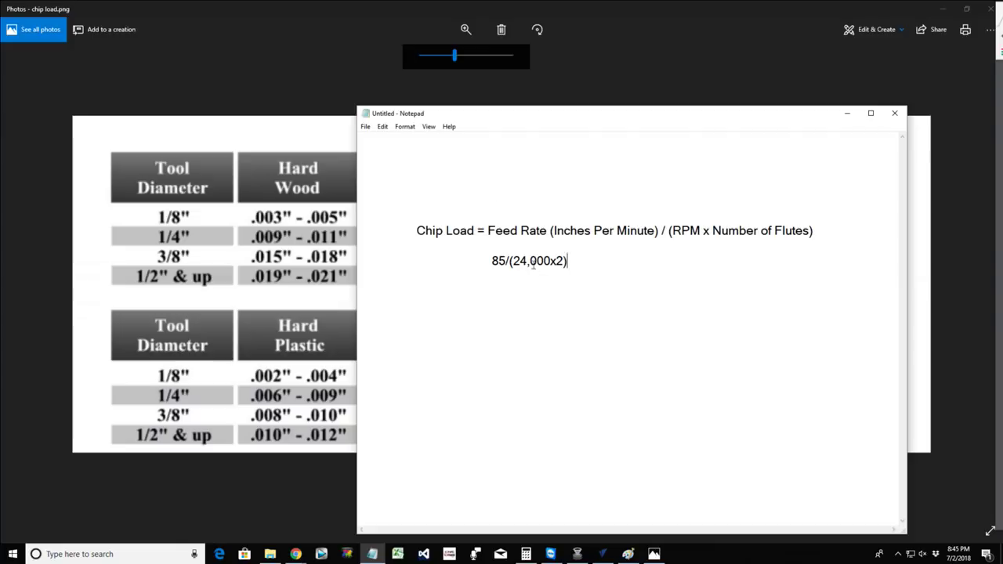
# Append '((48,000))' to the example line and highlight the 85 feed rate.
pyautogui.moveTo(519, 262); pyautogui.dragTo(564, 261)
pyautogui.click(572, 261)
pyautogui.write('((')
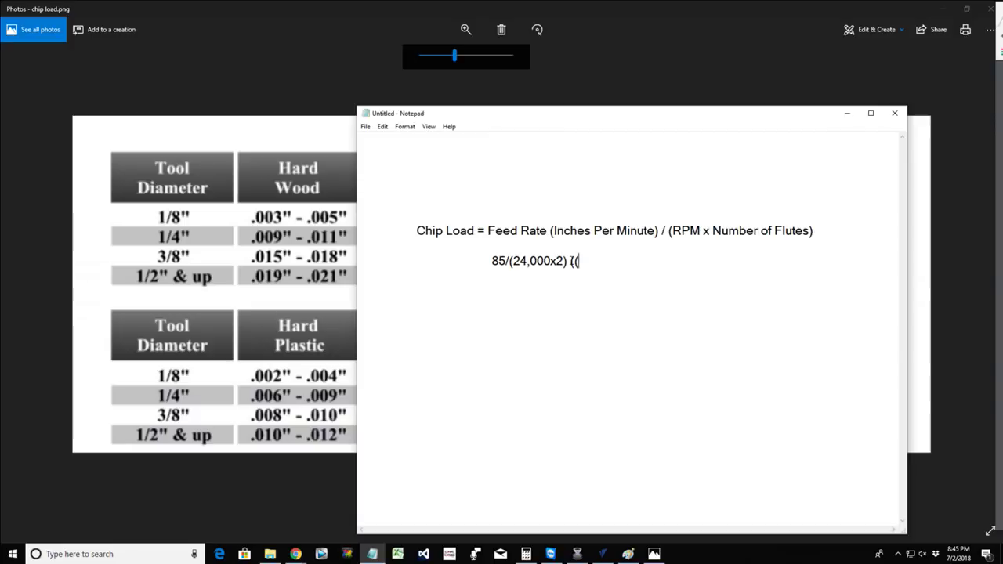
pyautogui.write('48,00')
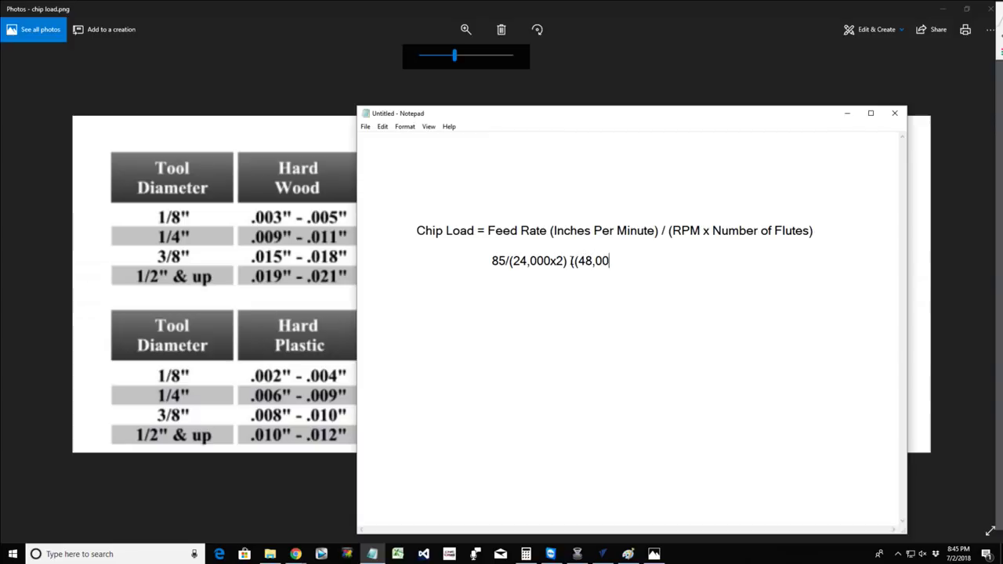
pyautogui.write('0))')
pyautogui.moveTo(488, 261); pyautogui.dragTo(507, 261)
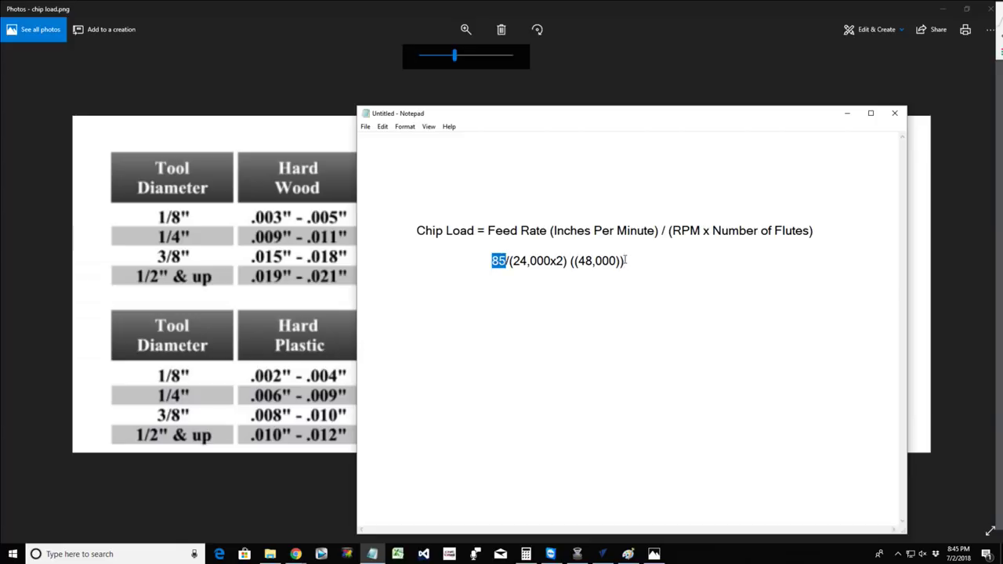
# Bring up Calculator beside the notes and clear the previous 213.5 result.
pyautogui.click(526, 554)
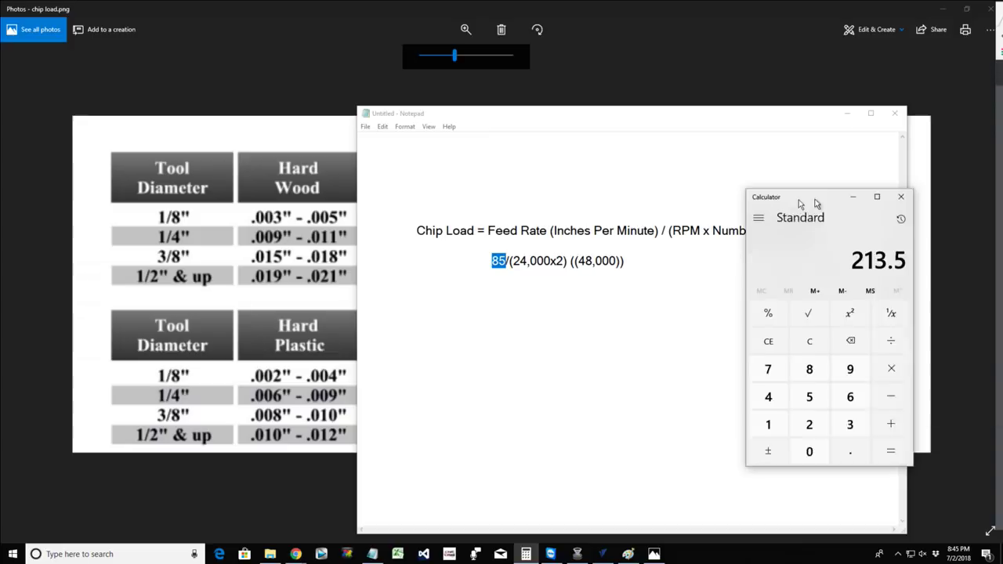
pyautogui.moveTo(823, 194); pyautogui.dragTo(625, 195)
pyautogui.click(583, 342)
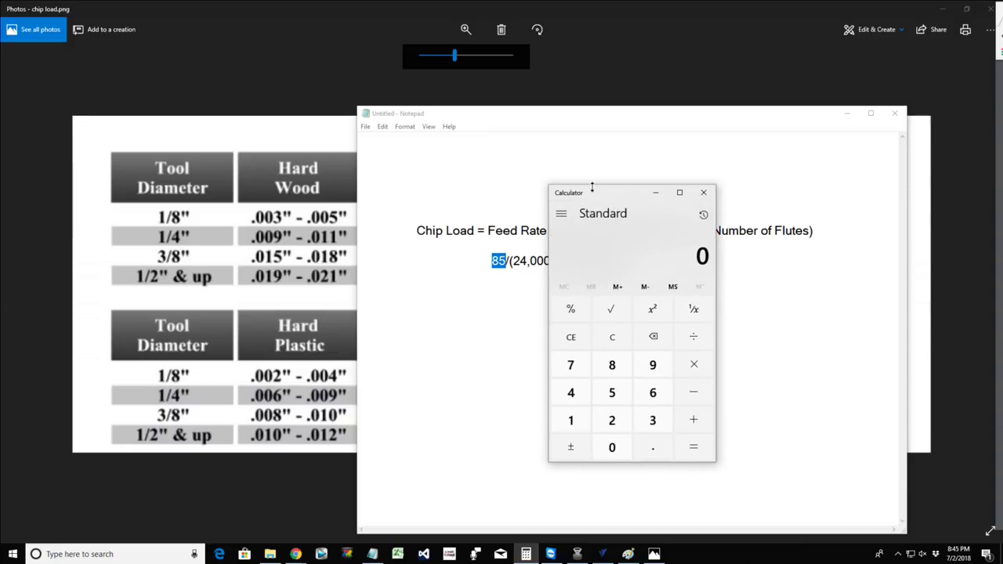
pyautogui.moveTo(607, 193); pyautogui.dragTo(693, 160)
# Calculate 85 ÷ 48000 (about 0.00177), then bring the chip load chart forward.
pyautogui.click(696, 326)
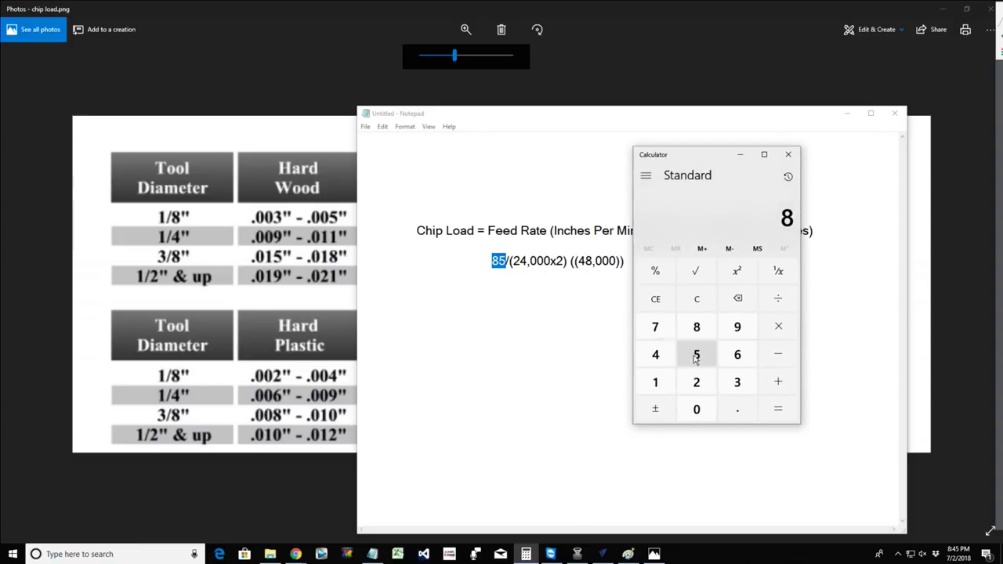
pyautogui.click(695, 354)
pyautogui.click(774, 323)
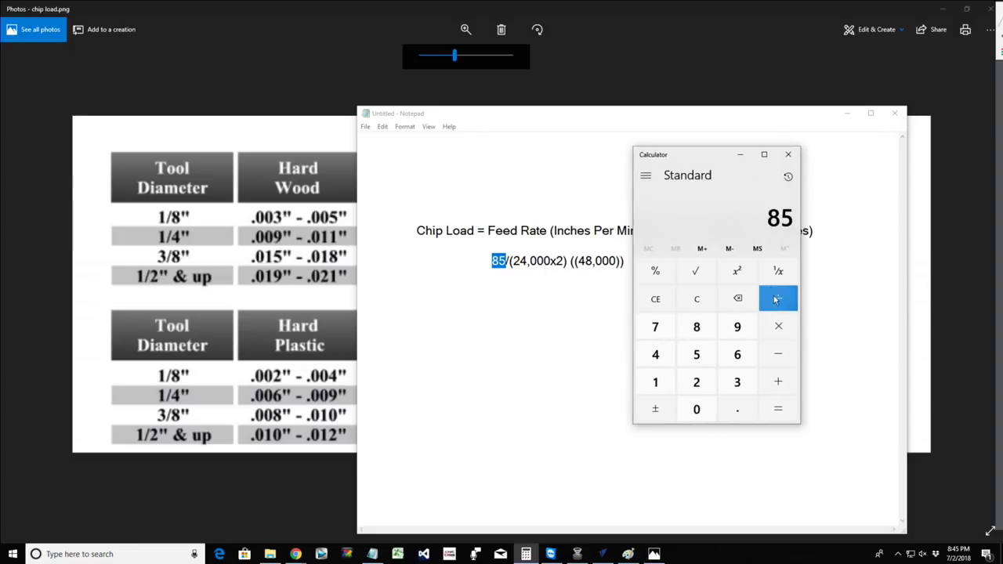
pyautogui.click(655, 354)
pyautogui.click(696, 327)
pyautogui.click(696, 409)
pyautogui.click(695, 409)
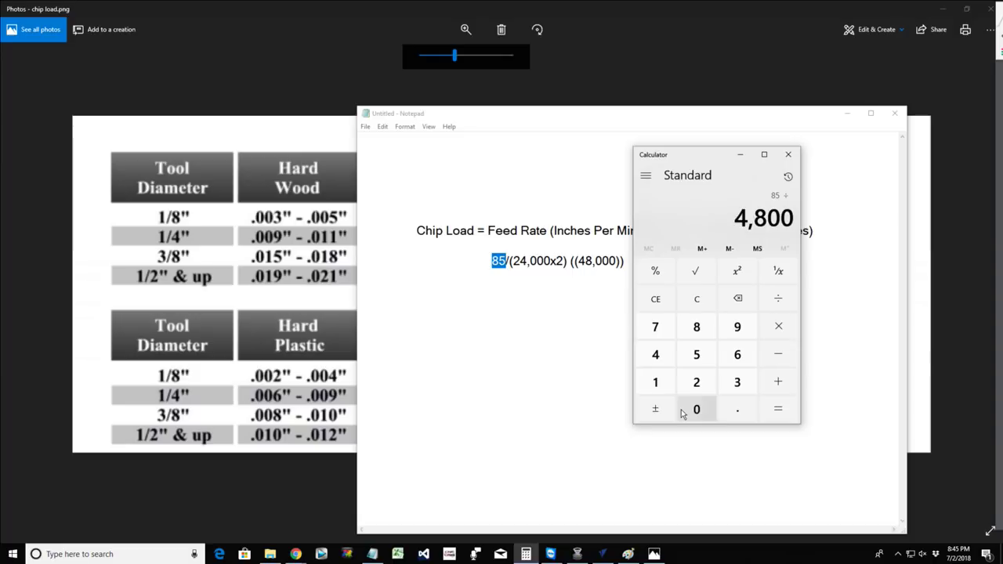
pyautogui.click(696, 409)
pyautogui.click(775, 412)
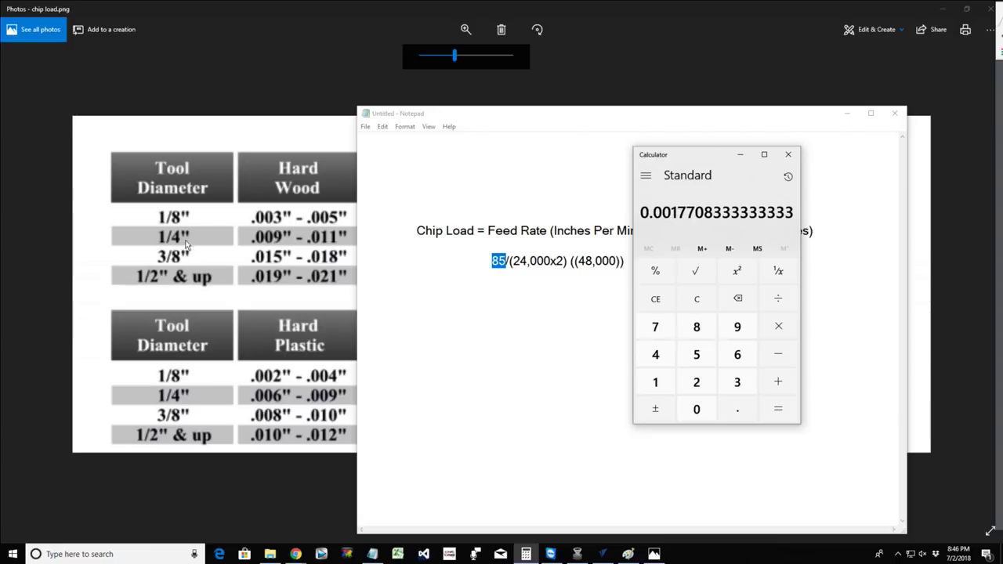
pyautogui.click(270, 245)
pyautogui.scroll(-2, 383, 248)
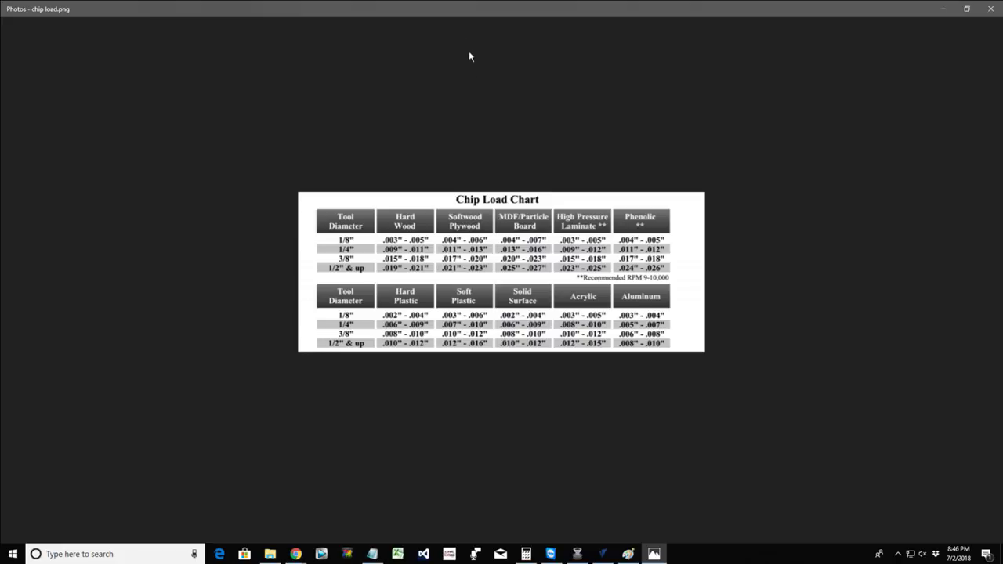
# Zoom in on the Chip Load Chart in Photos.
pyautogui.click(465, 30)
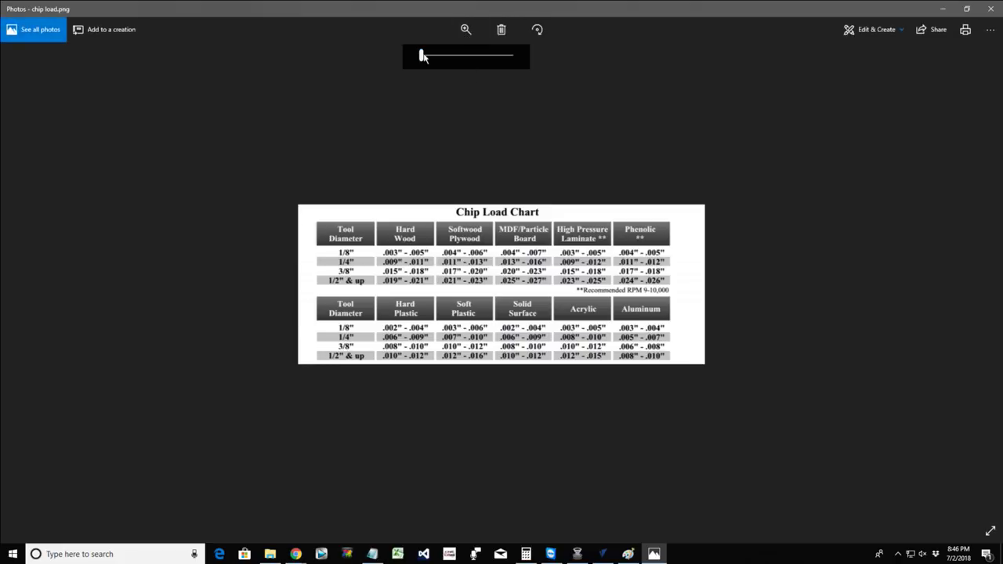
pyautogui.moveTo(421, 54); pyautogui.dragTo(446, 58)
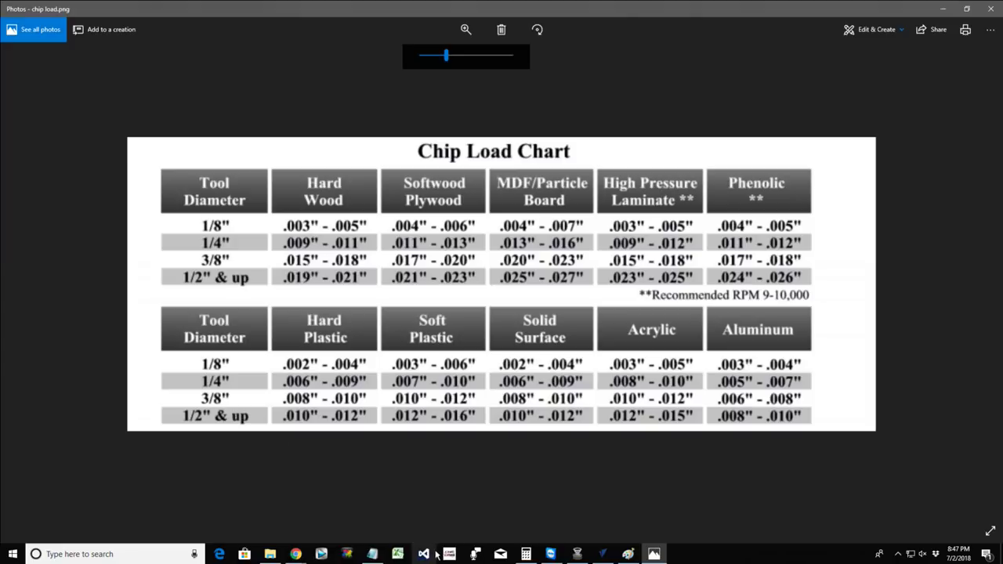
# Add the indented line 'Feed Rate= RPM x Number of Flutes x Chip load' below the example.
pyautogui.click(372, 554)
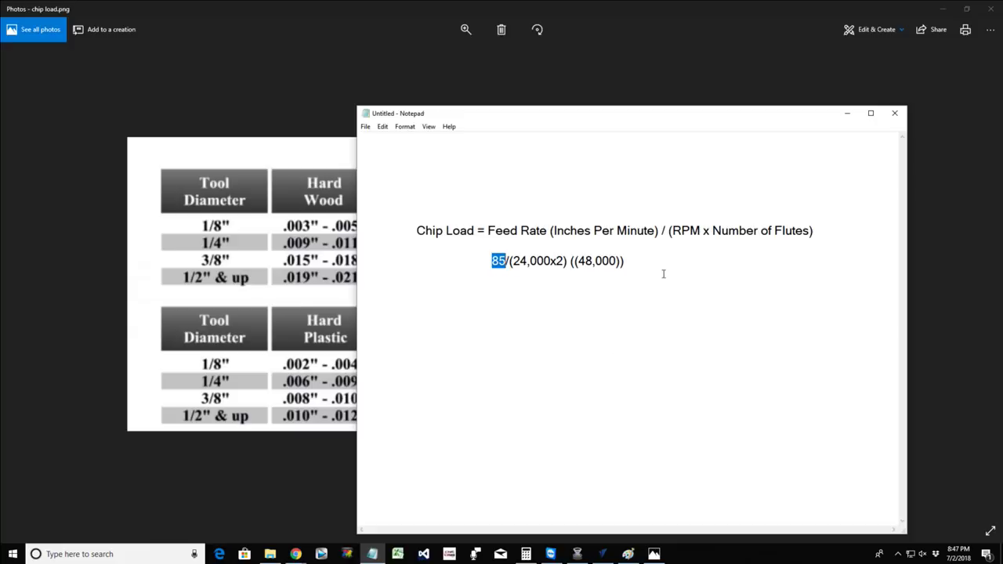
pyautogui.click(639, 264)
pyautogui.press('Tab')
pyautogui.press('Tab')
pyautogui.write('Feed Rate= RPM')
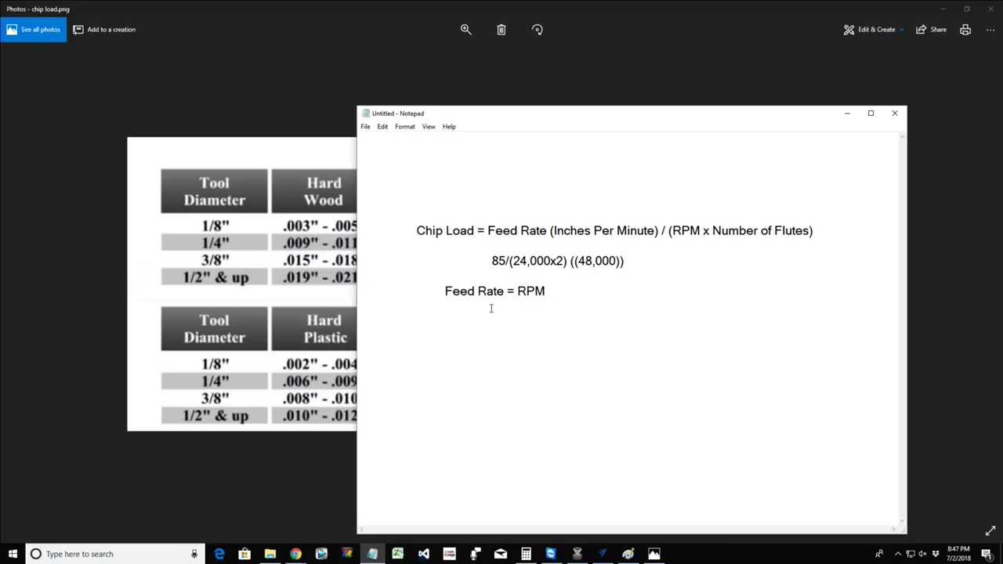
pyautogui.write(' x Number of Flutes')
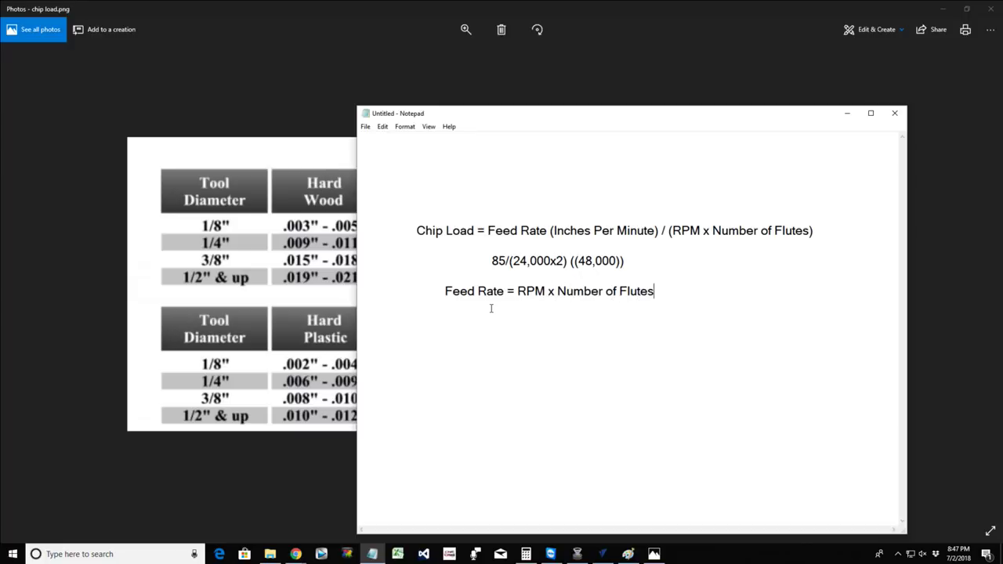
pyautogui.write(' x Chip load')
pyautogui.moveTo(504, 291); pyautogui.dragTo(444, 293)
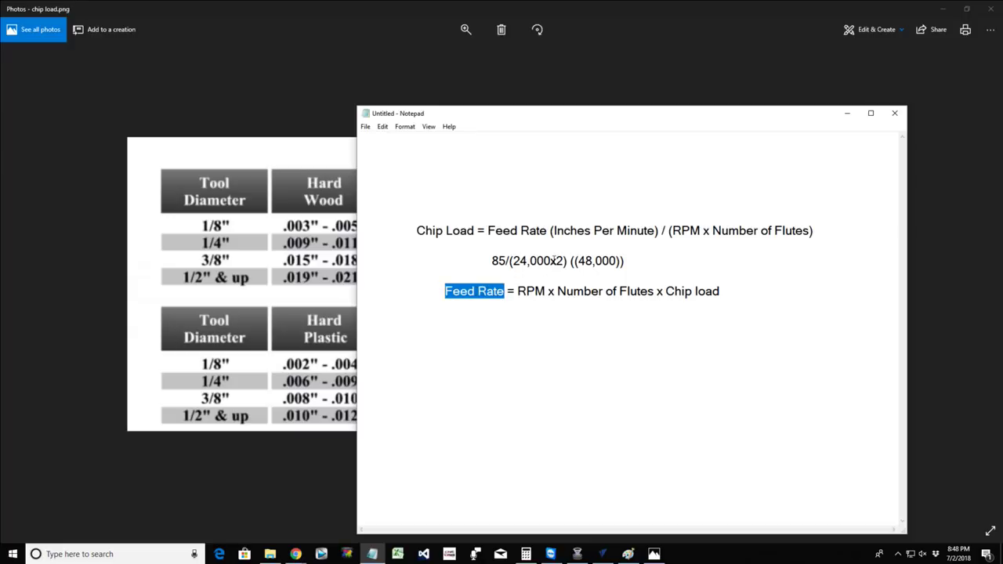
# Type the indented example '24,000x2 (48,000)x .003 = Feed Rate' under the feed rate formula.
pyautogui.click(485, 313)
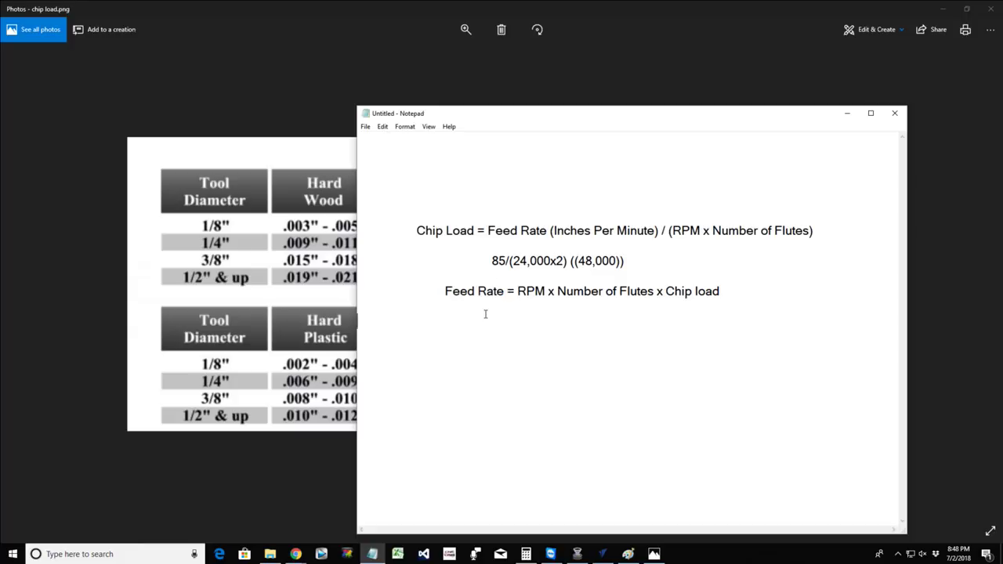
pyautogui.press('Tab')
pyautogui.press('Tab')
pyautogui.press('Tab')
pyautogui.press('BackSpace')
pyautogui.press('Tab')
pyautogui.press('Tab')
pyautogui.write('24,000x2')
pyautogui.write('(4')
pyautogui.write(',')
pyautogui.press('BackSpace')
pyautogui.write('8,000)')
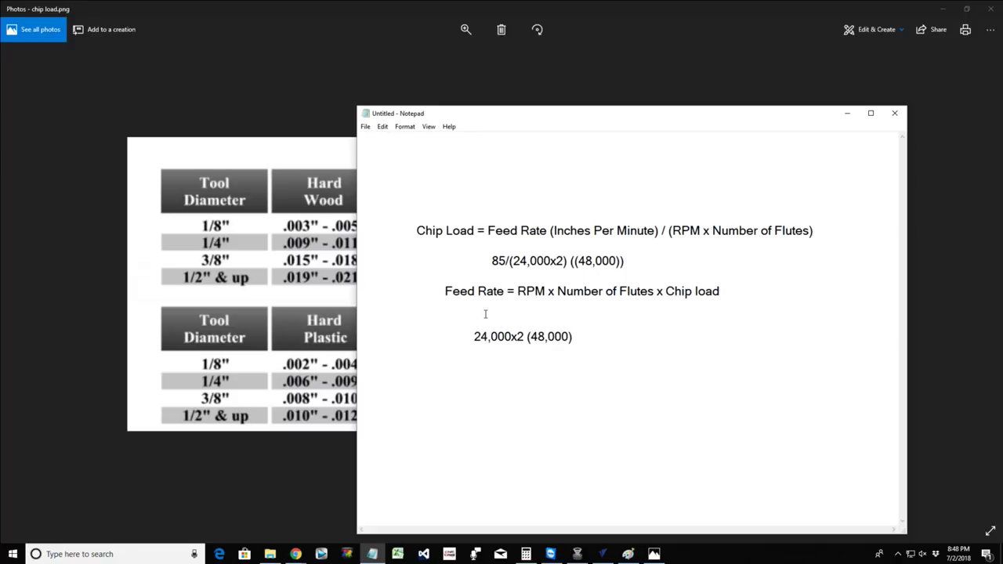
pyautogui.write('x .003 = Feed Rate')
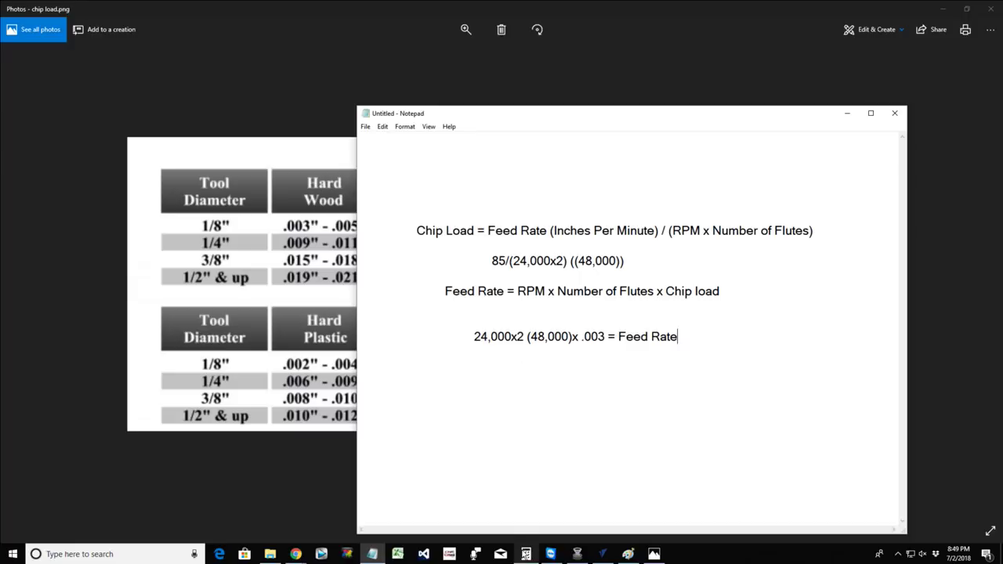
# Bring Calculator up over the notes, clear it and enter 48,000.
pyautogui.click(525, 553)
pyautogui.moveTo(691, 158); pyautogui.dragTo(513, 153)
pyautogui.click(477, 295)
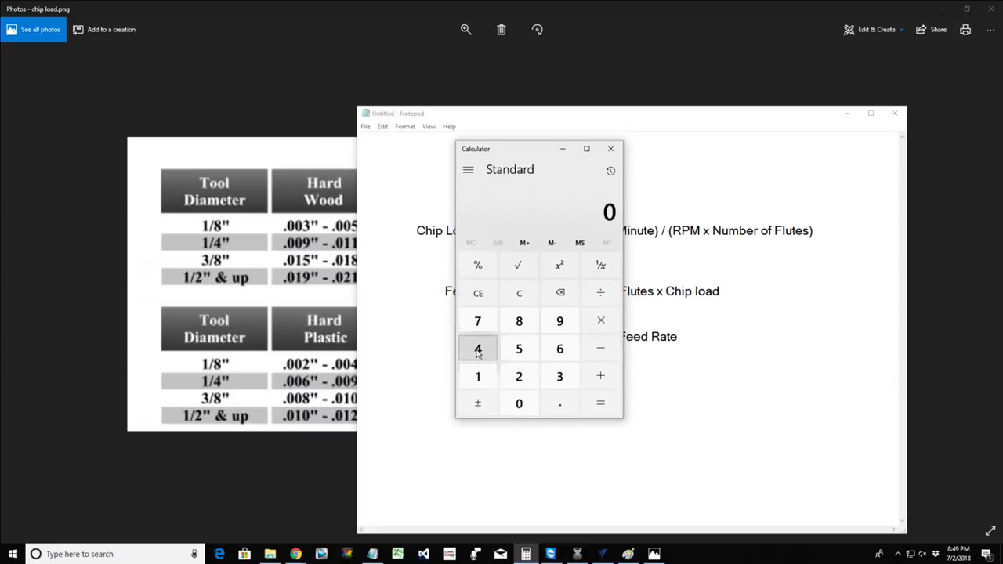
pyautogui.click(478, 349)
pyautogui.click(519, 322)
pyautogui.click(518, 402)
pyautogui.doubleClick(518, 401)
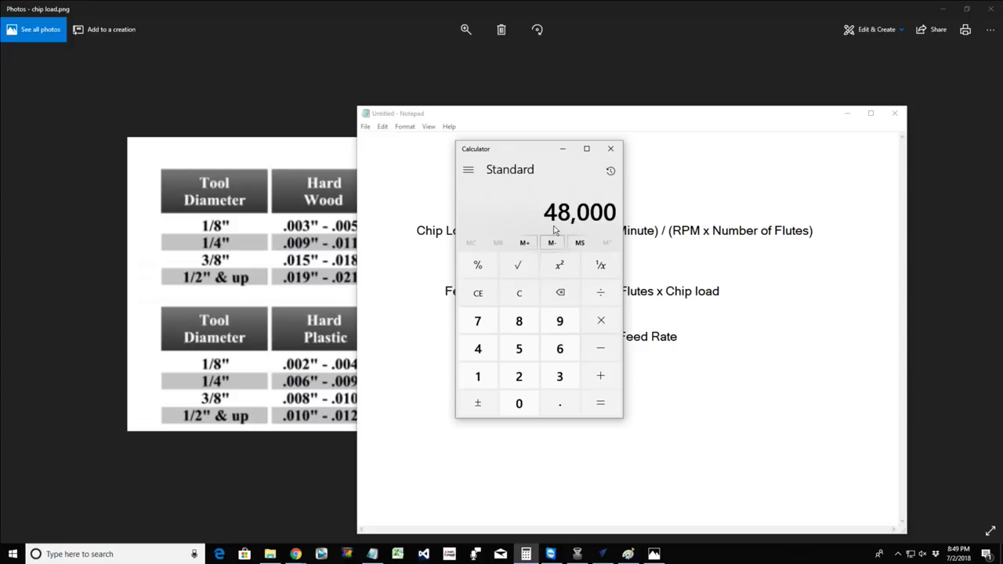
# Multiply 48,000 by .003 to get the 144 feed rate, then move Calculator aside.
pyautogui.click(598, 322)
pyautogui.click(557, 404)
pyautogui.click(518, 403)
pyautogui.click(519, 403)
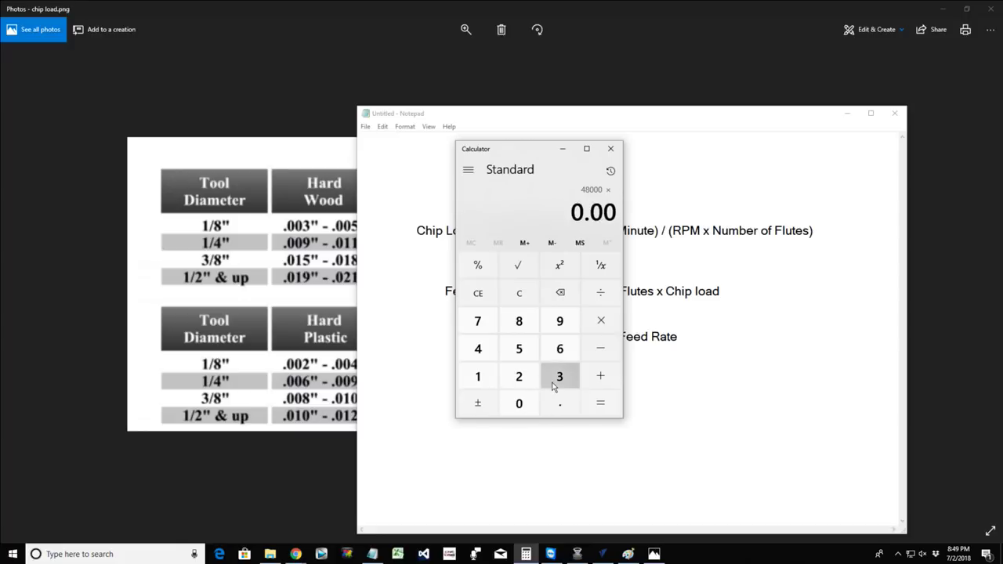
pyautogui.click(560, 376)
pyautogui.click(596, 409)
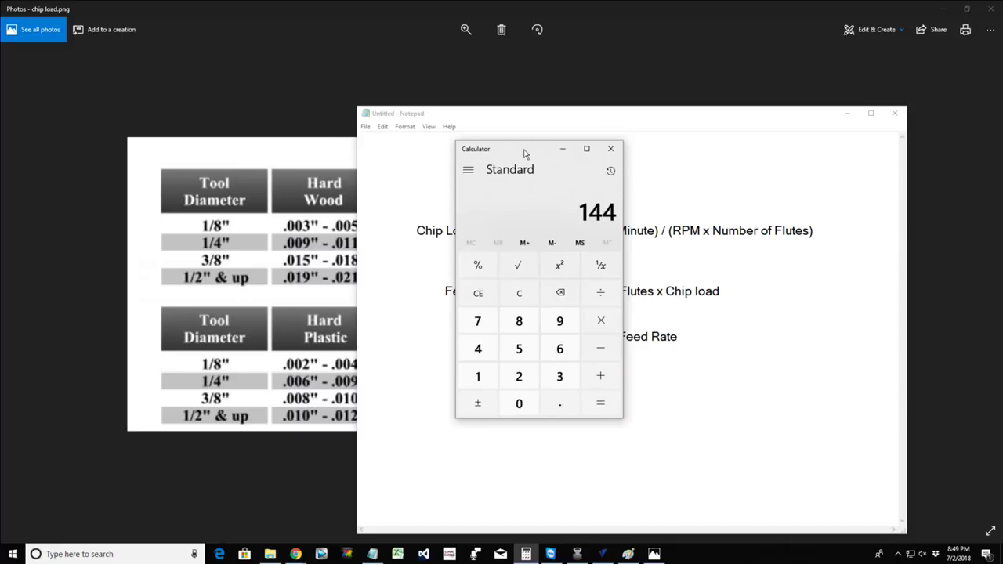
pyautogui.moveTo(524, 153); pyautogui.dragTo(888, 223)
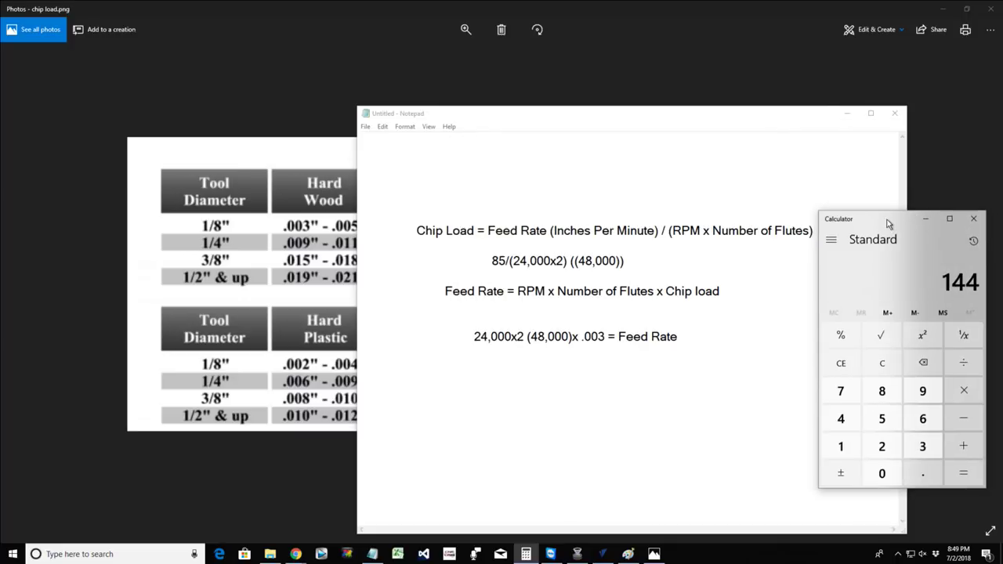
# Close Calculator and highlight Chip load, Number of Flutes and RPM in the Feed Rate formula.
pyautogui.click(972, 219)
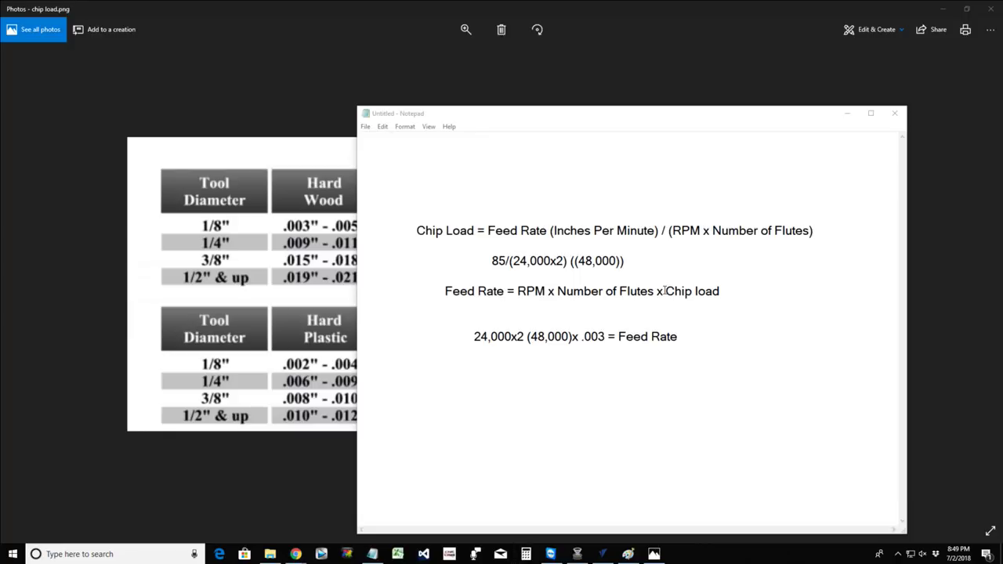
pyautogui.moveTo(664, 291); pyautogui.dragTo(722, 290)
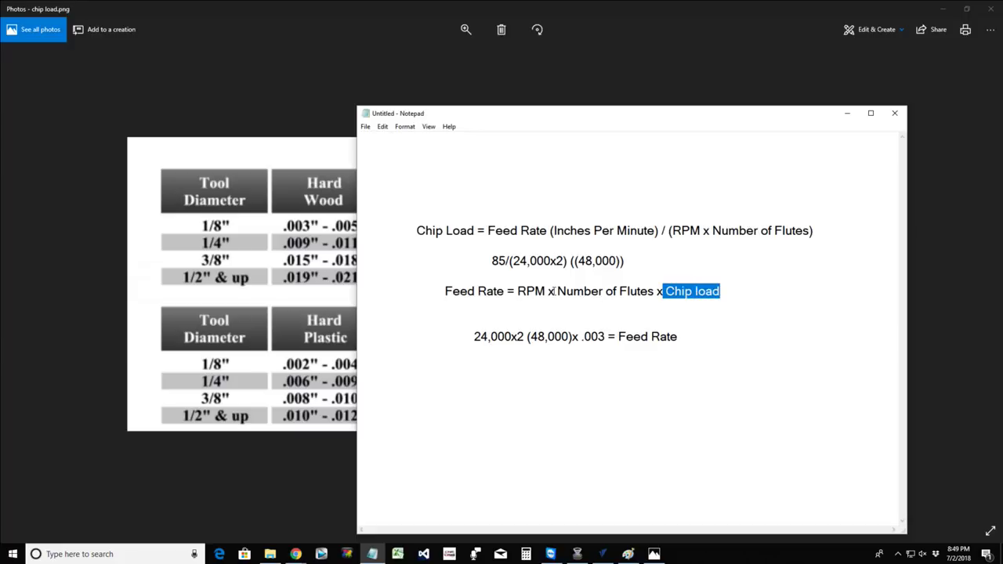
pyautogui.moveTo(555, 291); pyautogui.dragTo(721, 291)
pyautogui.click(438, 291)
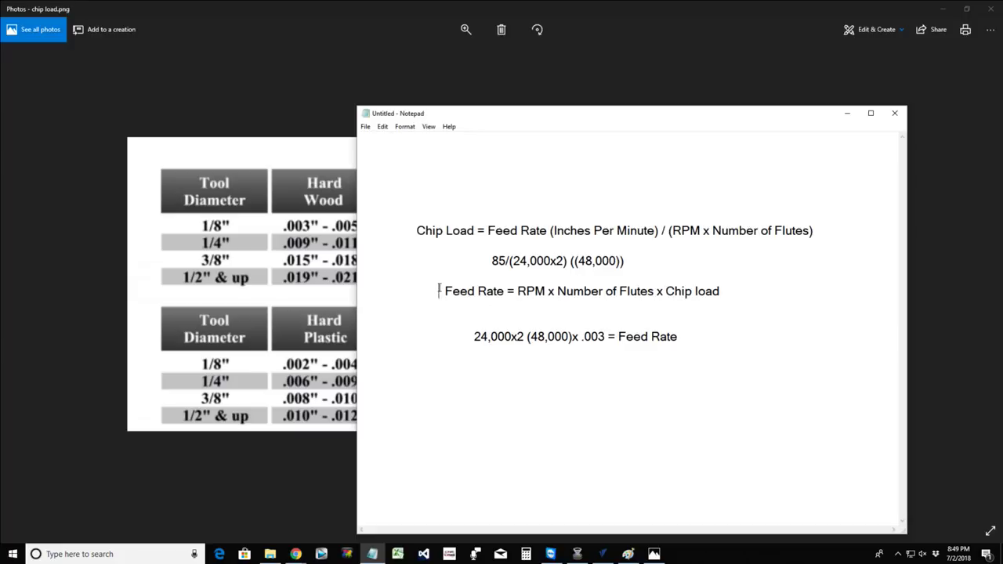
pyautogui.moveTo(438, 291); pyautogui.dragTo(546, 291)
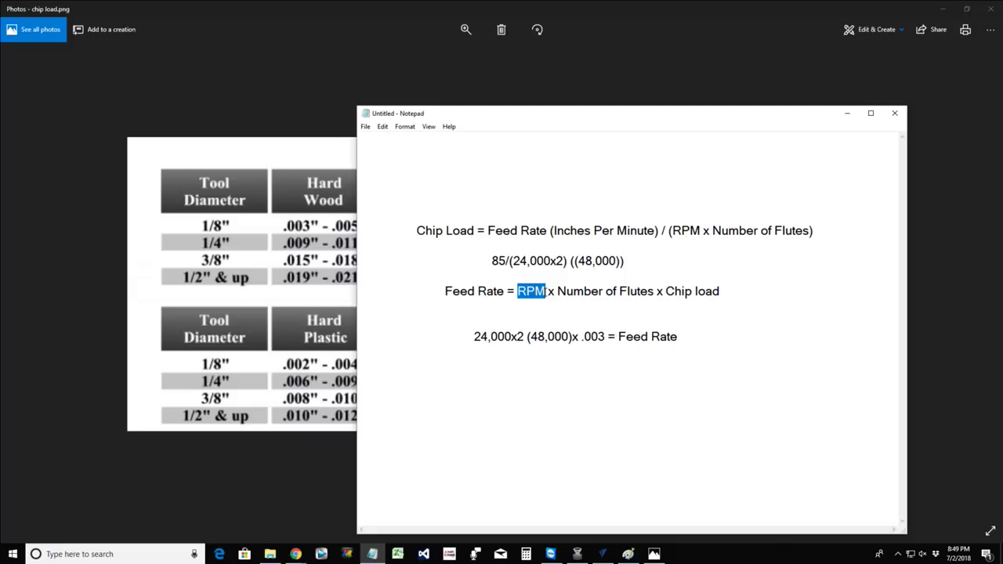
# Add the line 'RPM = Feed Rate / Number of Flutes x Chip Load' below the feed-rate example.
pyautogui.click(448, 378)
pyautogui.press('End')
pyautogui.press('Return')
pyautogui.write('RPM = ')
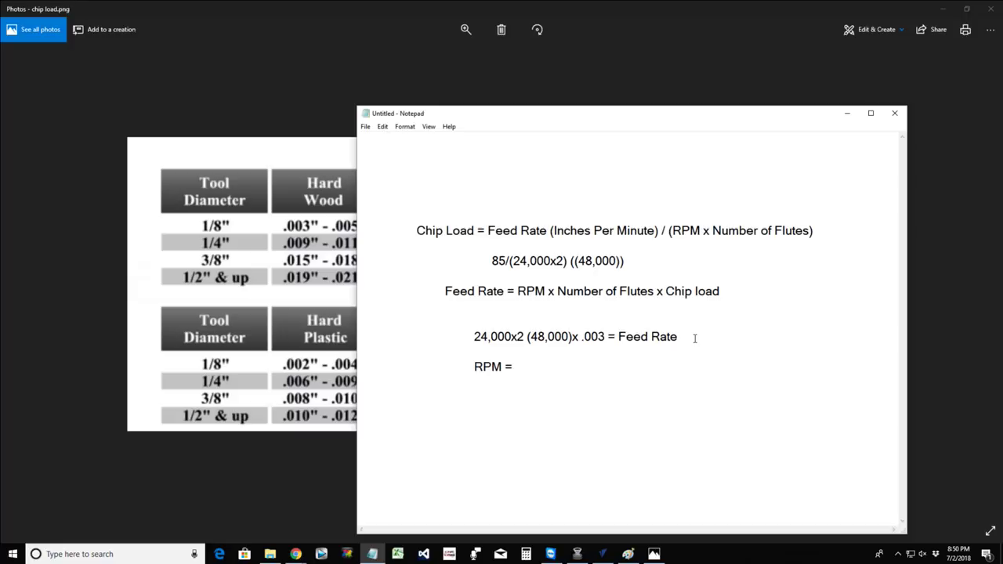
pyautogui.write('Feed Rate / Number of Flutes')
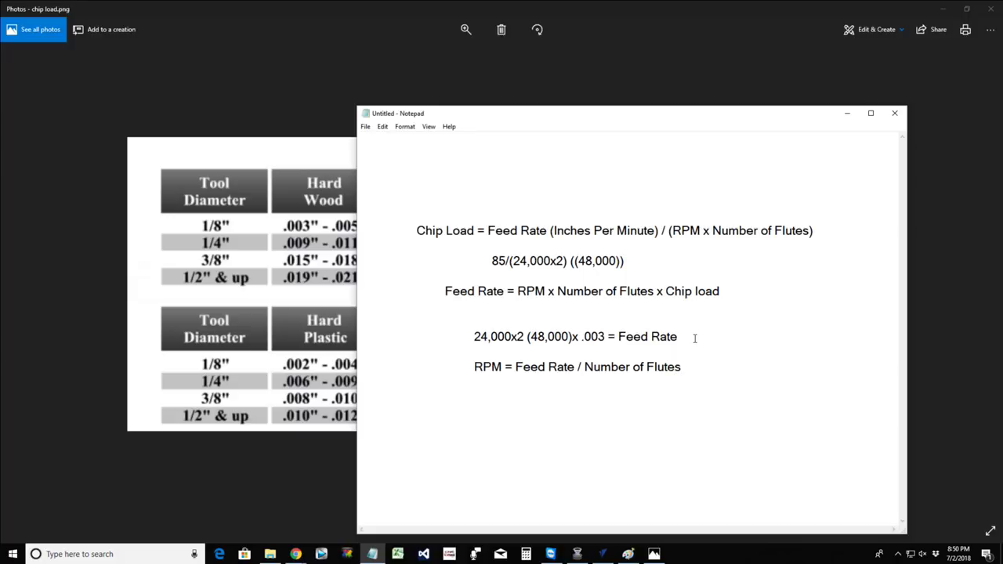
pyautogui.write(' x Chip Load')
# Add the indented worked example '75/ (2 x .003) = Feed Rate' beneath the RPM formula.
pyautogui.press('Tab')
pyautogui.write('.')
pyautogui.write('75')
pyautogui.press('BackSpace')
pyautogui.press('BackSpace')
pyautogui.press('BackSpace')
pyautogui.write('75/ (2')
pyautogui.write('x .003')
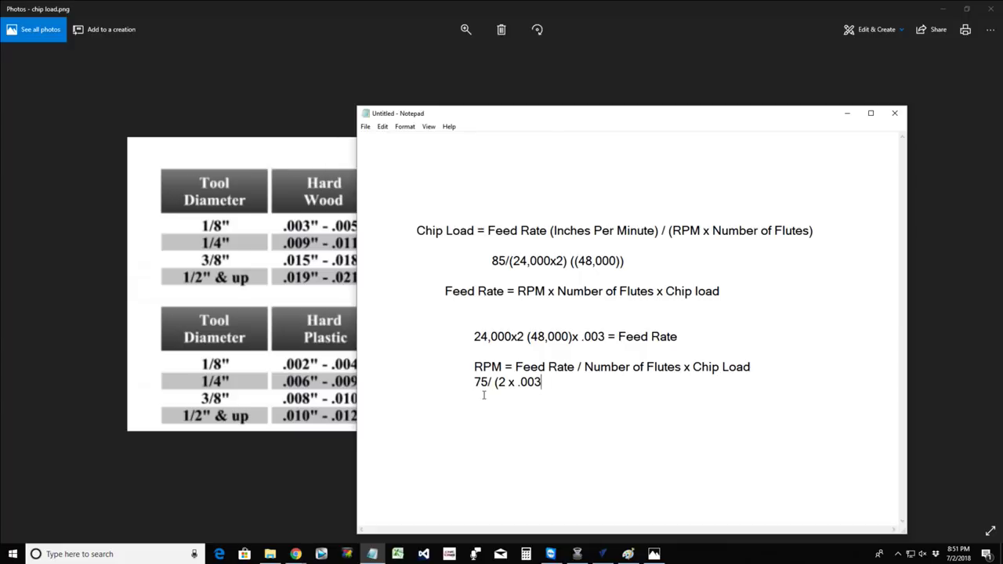
pyautogui.write(')')
pyautogui.write('= Feed Rate')
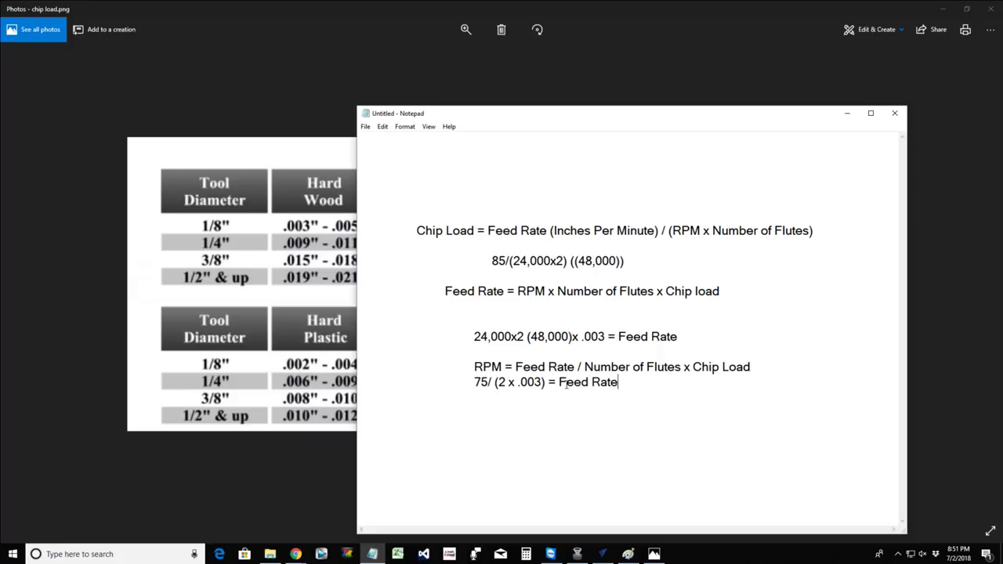
# Bring Calculator over the notes and compute 2 × .003 = 0.006.
pyautogui.click(526, 554)
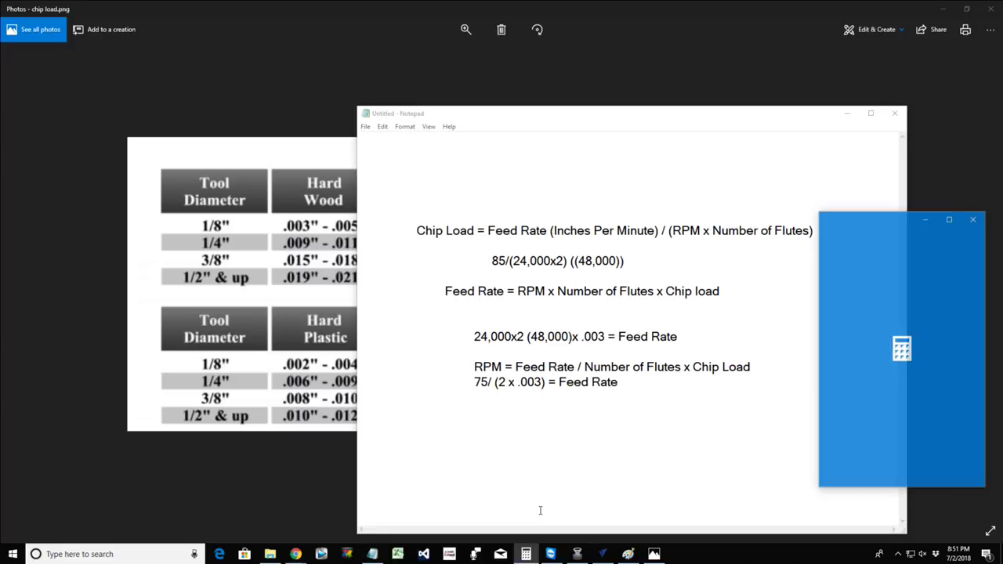
pyautogui.moveTo(889, 219); pyautogui.dragTo(569, 144)
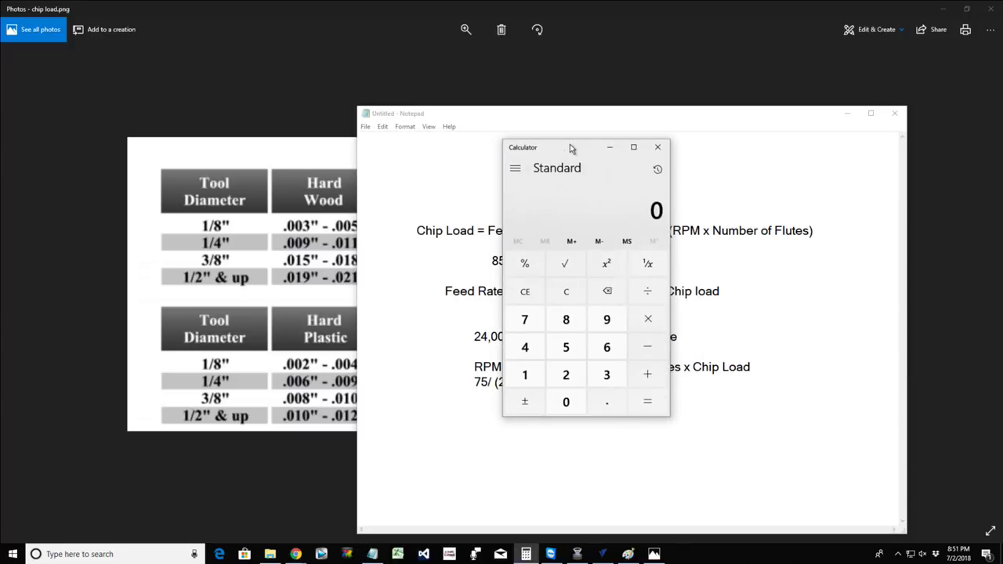
pyautogui.click(563, 381)
pyautogui.click(644, 321)
pyautogui.click(607, 404)
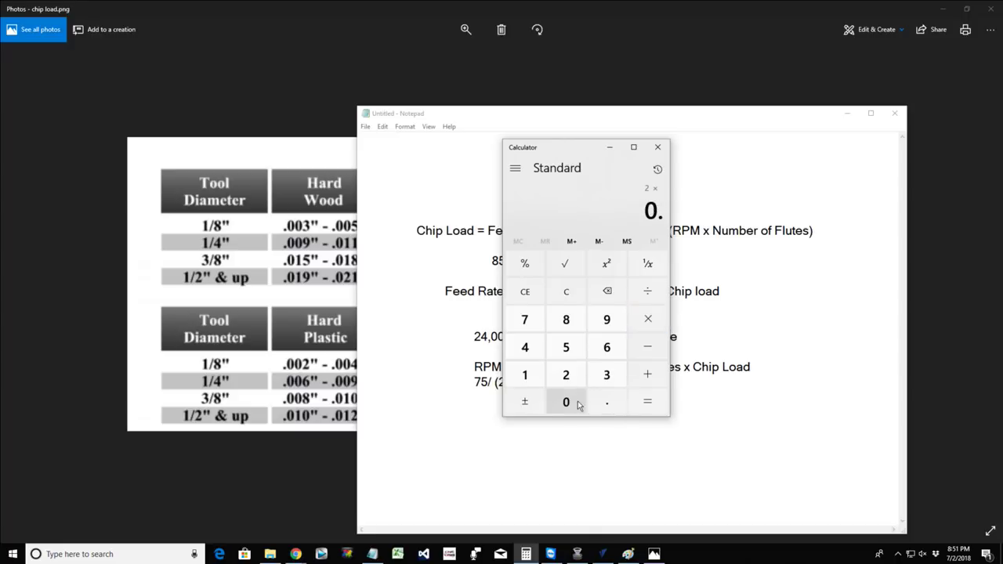
pyautogui.click(566, 402)
pyautogui.click(605, 376)
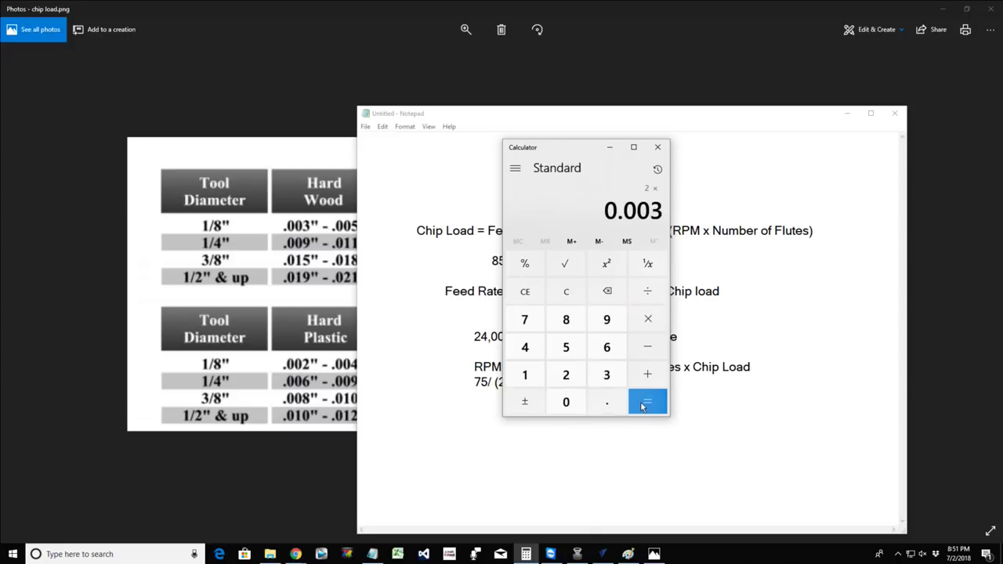
pyautogui.click(641, 403)
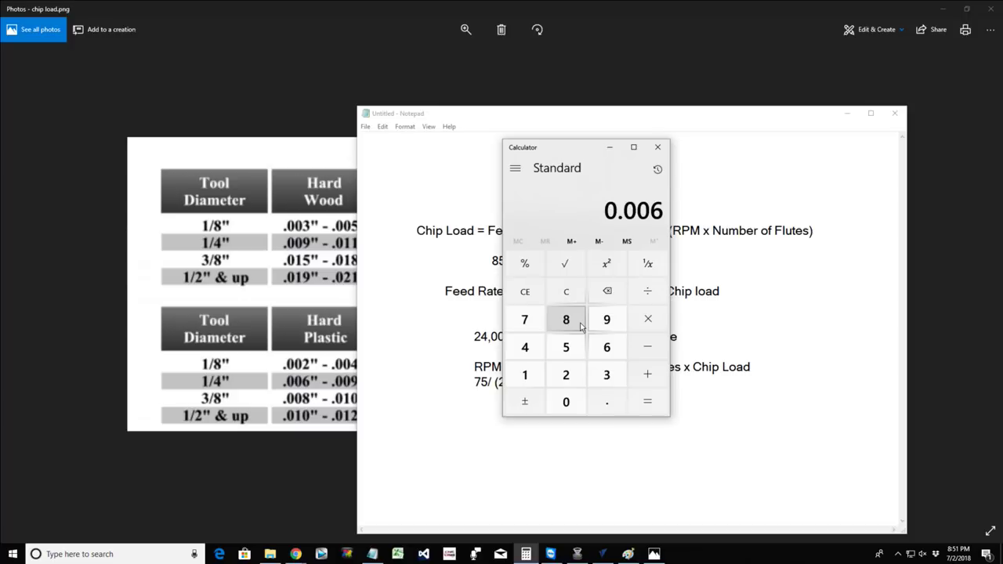
# Compute 75 ÷ .006 = 12,500 RPM, then switch back to the other window.
pyautogui.click(528, 293)
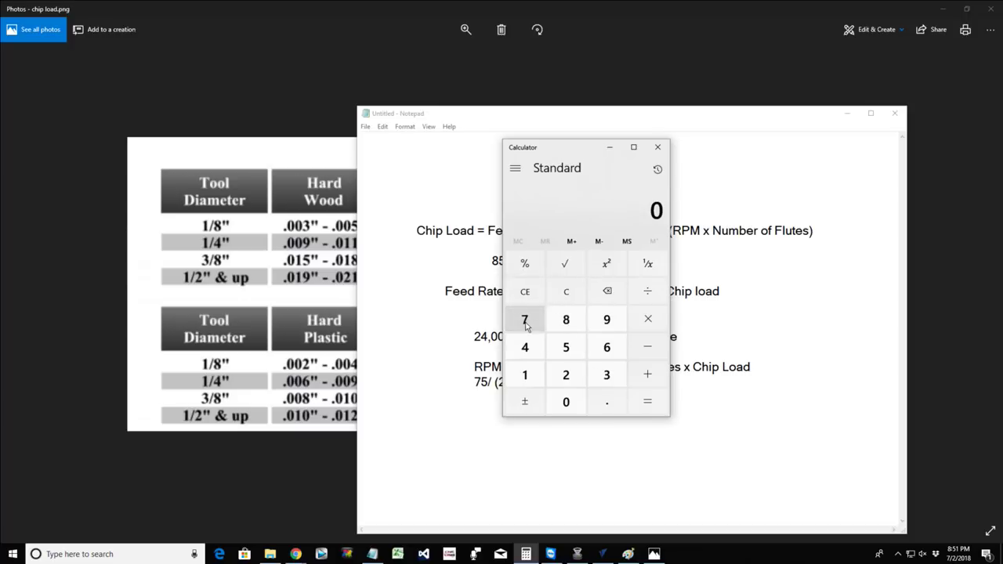
pyautogui.click(527, 321)
pyautogui.click(567, 347)
pyautogui.click(645, 294)
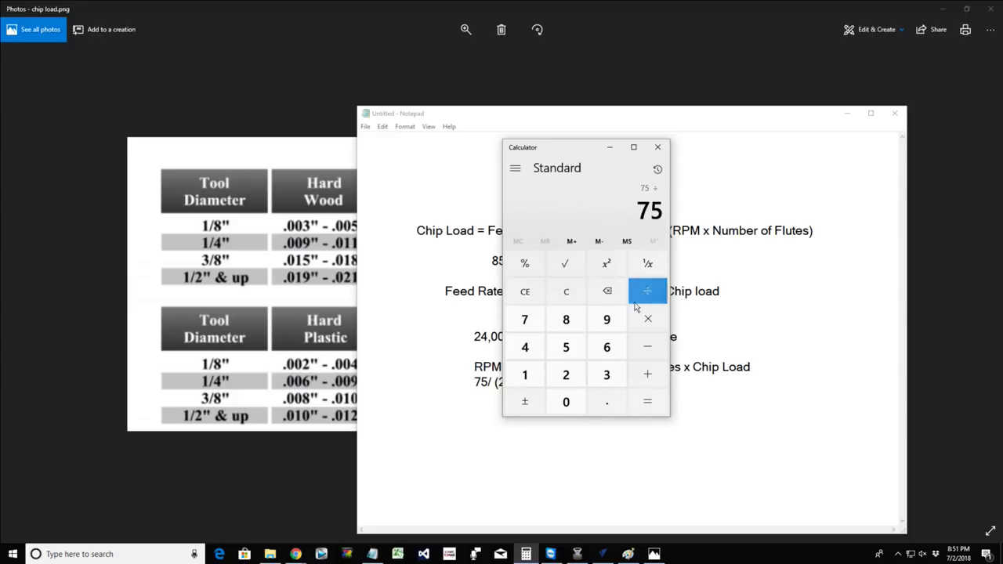
pyautogui.click(605, 401)
pyautogui.click(570, 401)
pyautogui.click(568, 401)
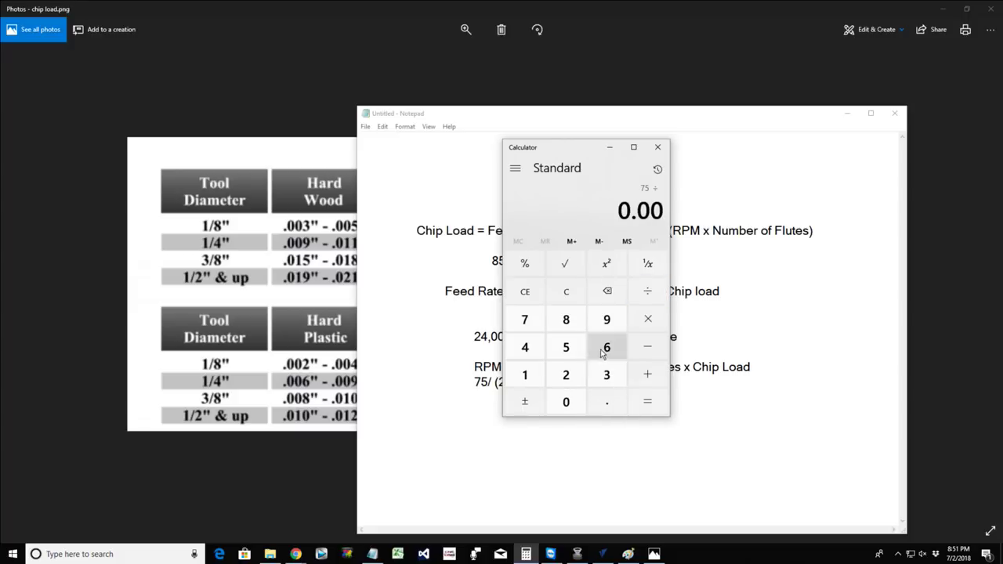
pyautogui.click(607, 347)
pyautogui.click(646, 403)
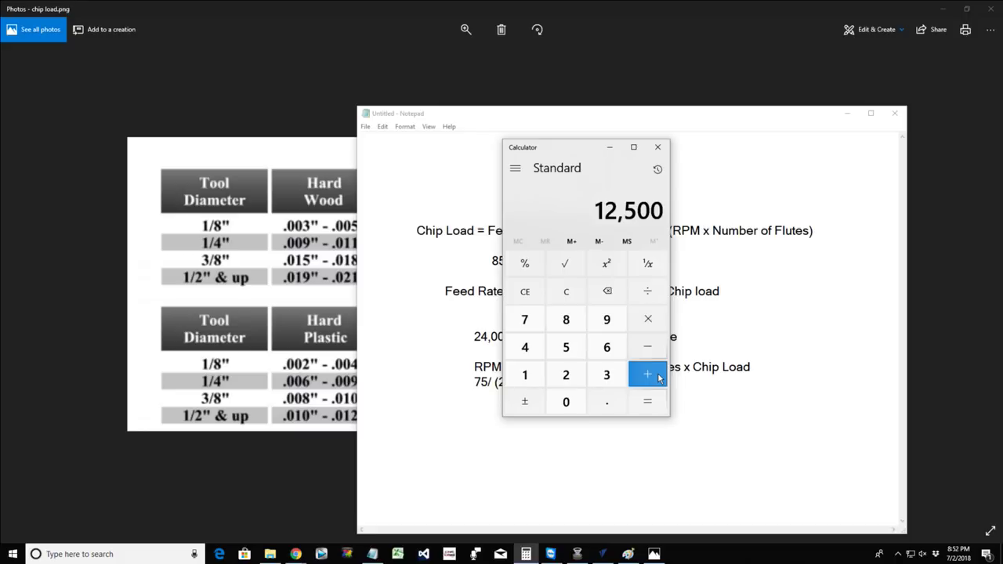
pyautogui.hotkey('alt', 'Tab')
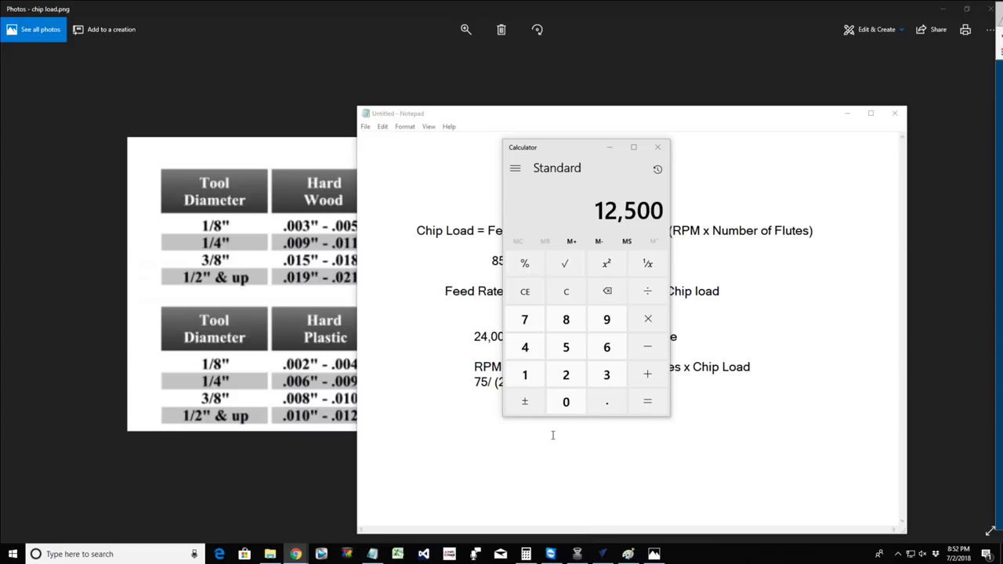
# Paste the list of six RPM speeds below the worked example.
pyautogui.click(474, 431)
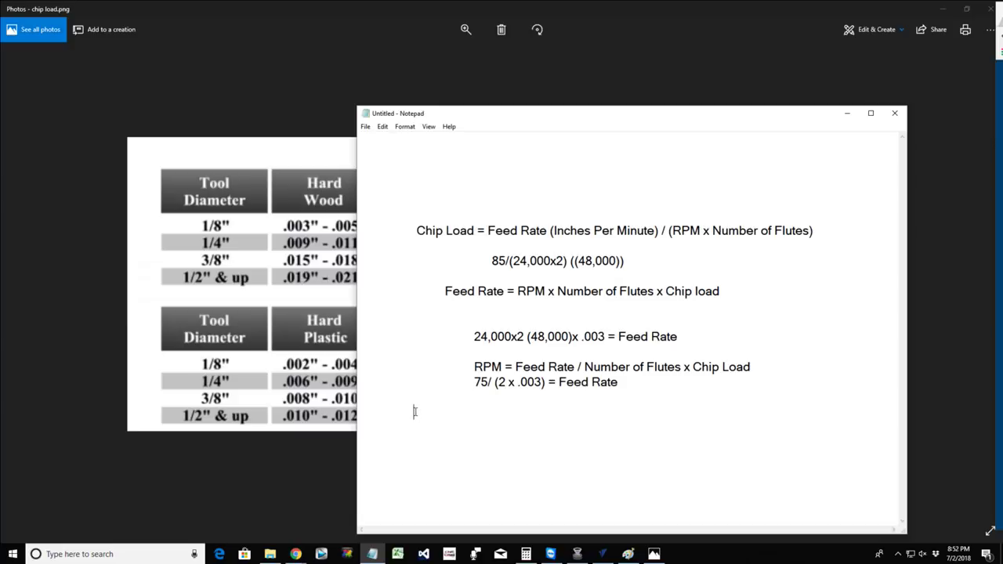
pyautogui.rightClick(415, 411)
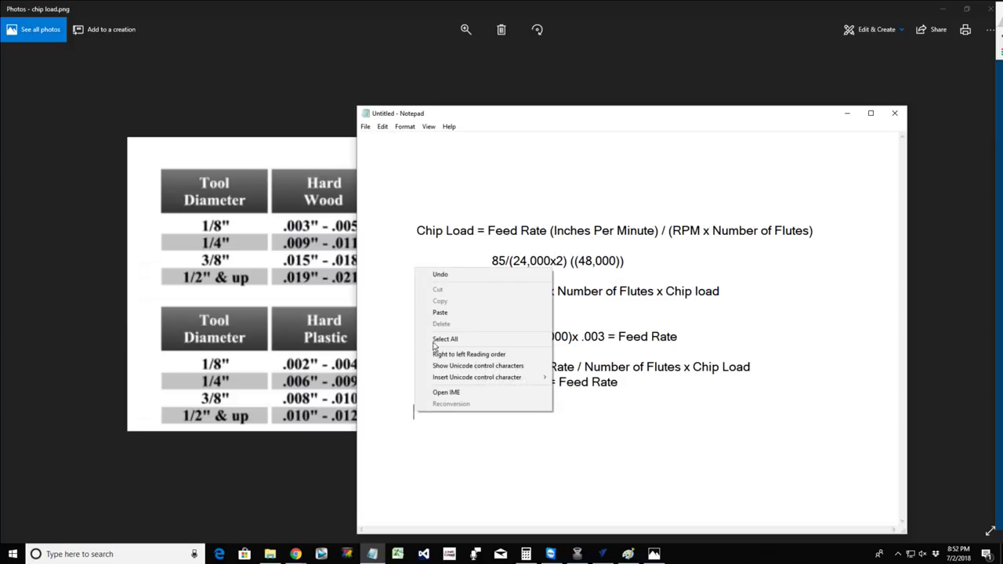
pyautogui.click(444, 313)
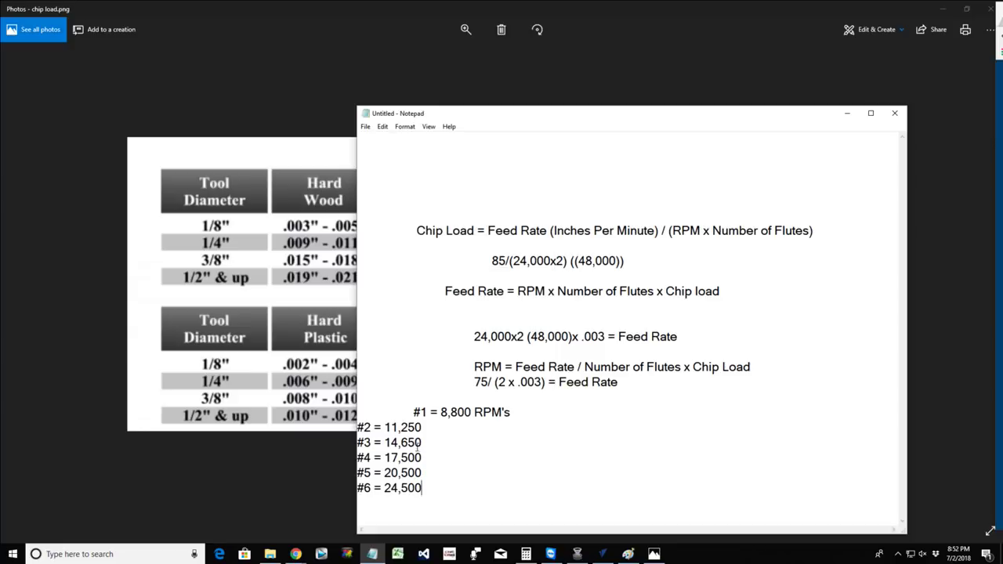
# Indent lines #2 through #6 with Tab so they line up with #1.
pyautogui.click(358, 427)
pyautogui.press('Tab')
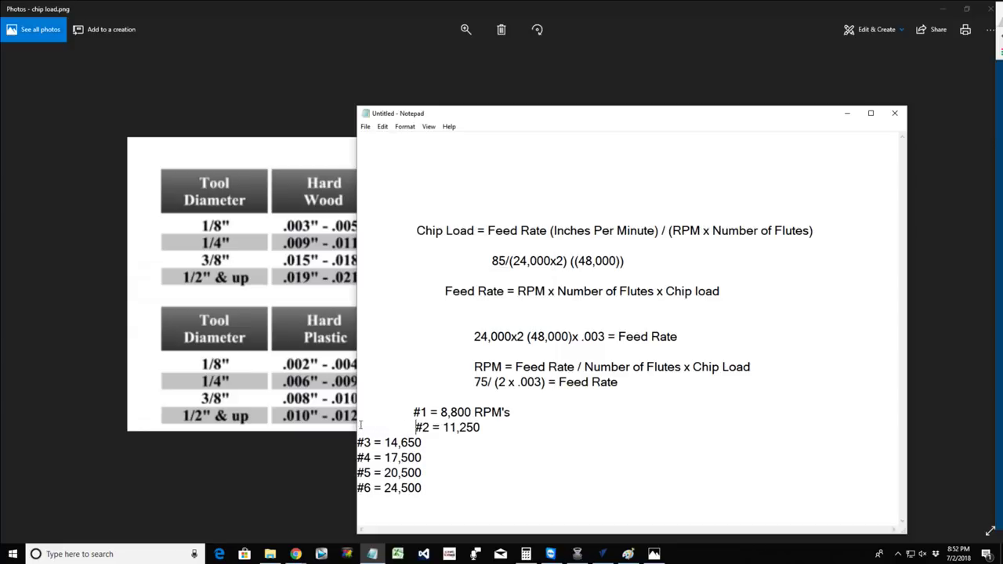
pyautogui.click(359, 441)
pyautogui.press('Tab')
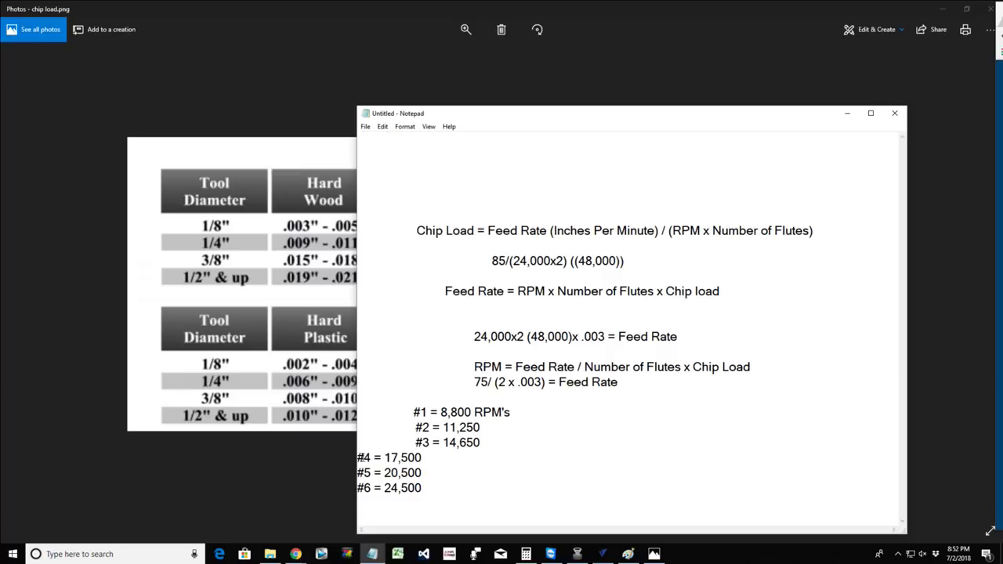
pyautogui.click(359, 456)
pyautogui.press('Tab')
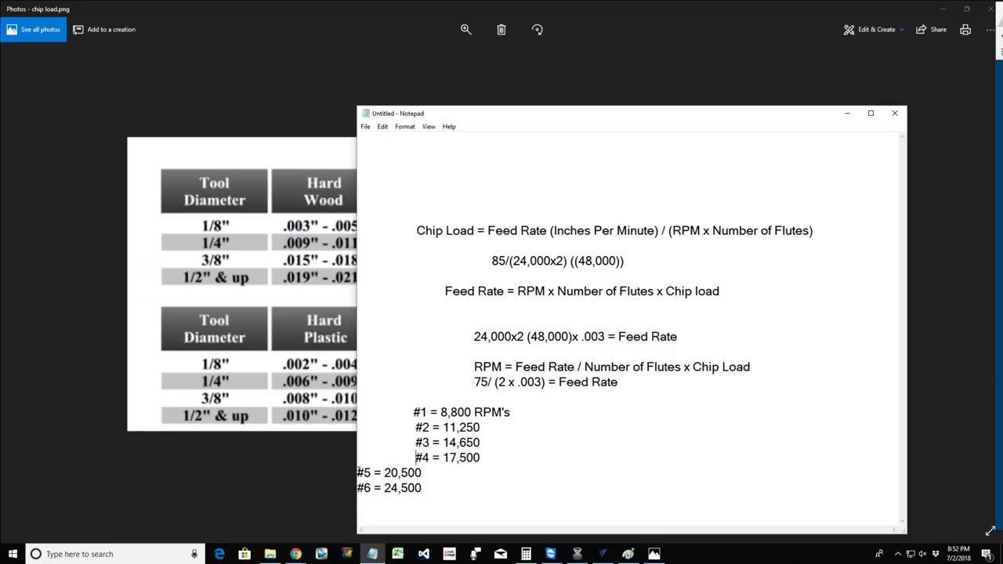
pyautogui.click(358, 472)
pyautogui.press('Tab')
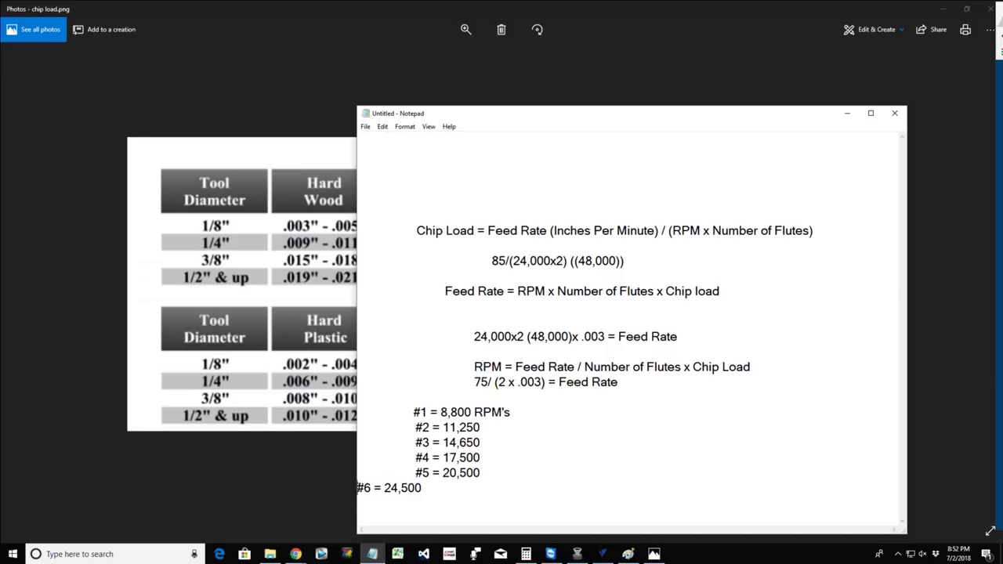
pyautogui.click(358, 488)
pyautogui.press('Tab')
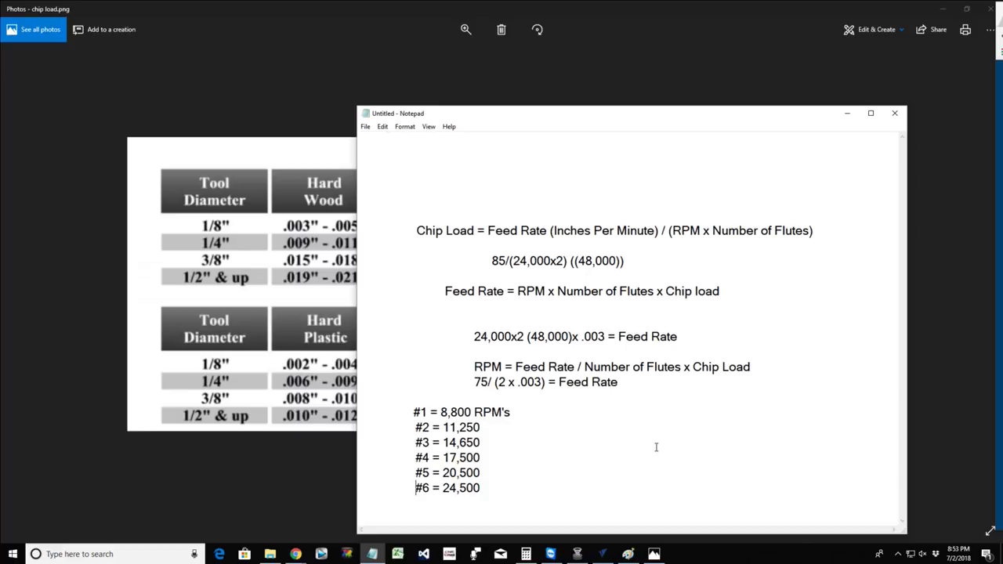
# Select the #2 and #3 speed lines, then drag Notepad and Calculator right to reveal the whole Chip Load Chart.
pyautogui.click(526, 554)
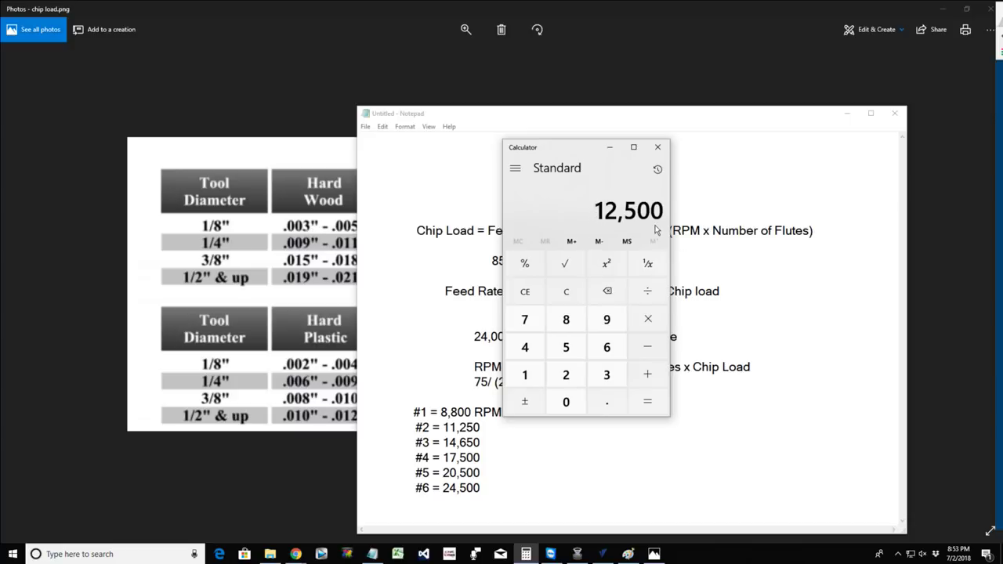
pyautogui.click(459, 430)
pyautogui.moveTo(416, 427); pyautogui.dragTo(488, 439)
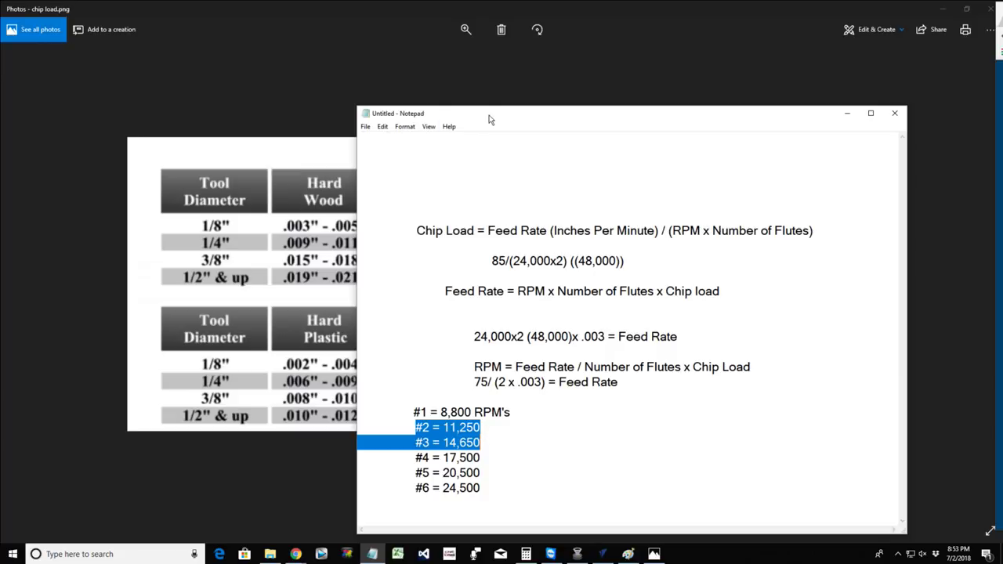
pyautogui.moveTo(491, 117); pyautogui.dragTo(905, 139)
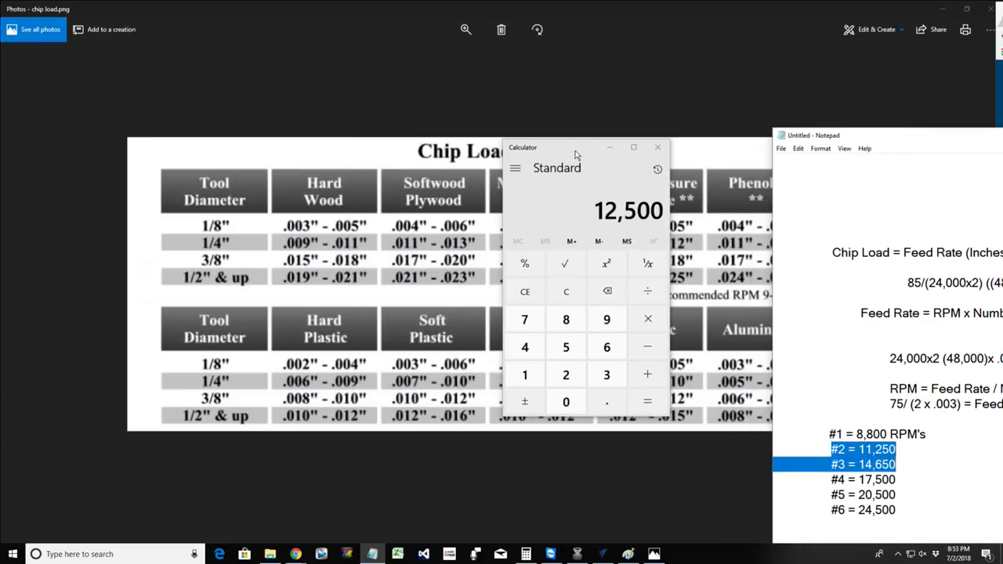
pyautogui.moveTo(576, 153); pyautogui.dragTo(921, 166)
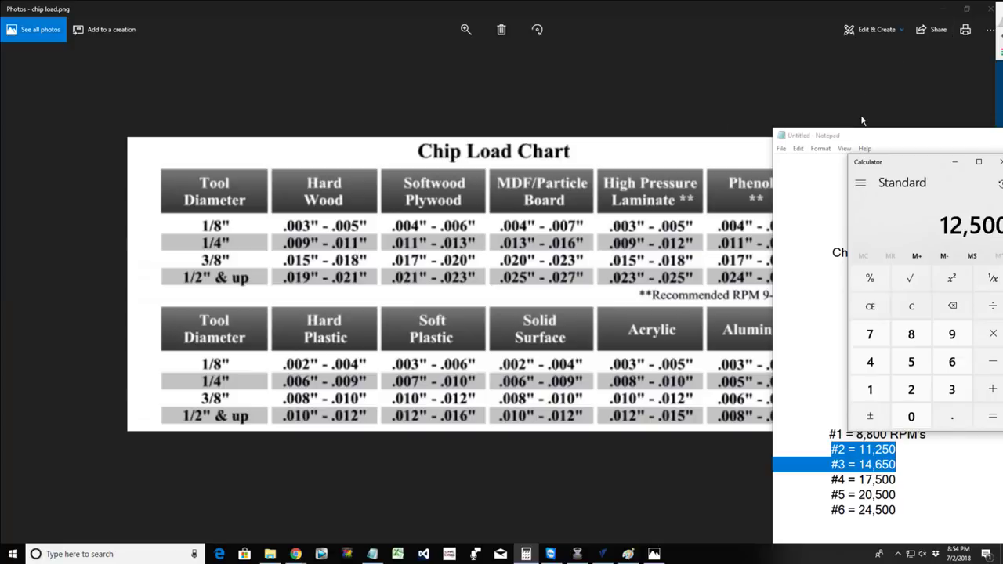
# Move the formula notes in front of the chart and highlight Feed Rate and Number of Flutes in the chip load formula.
pyautogui.moveTo(897, 138); pyautogui.dragTo(262, 68)
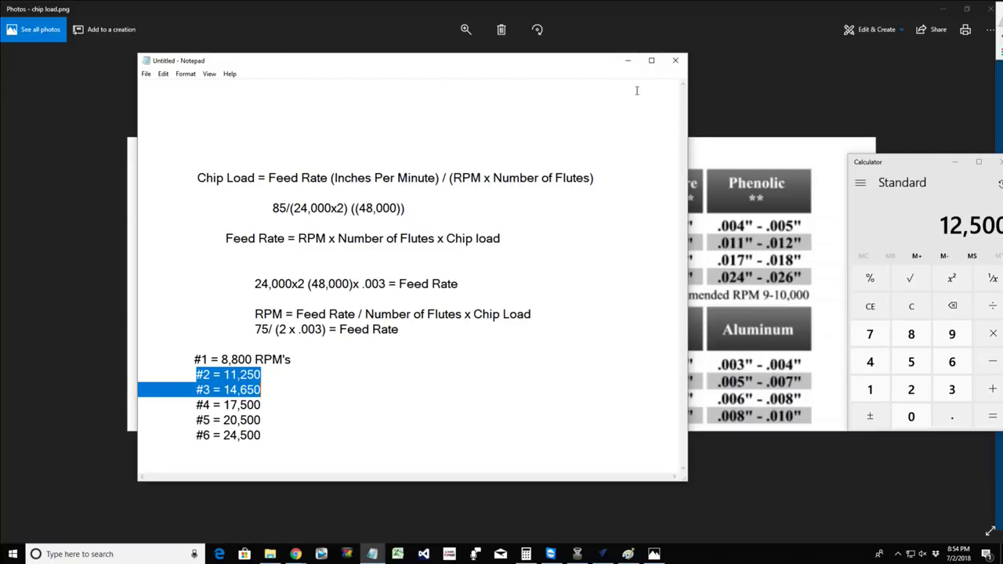
pyautogui.moveTo(193, 178); pyautogui.dragTo(317, 178)
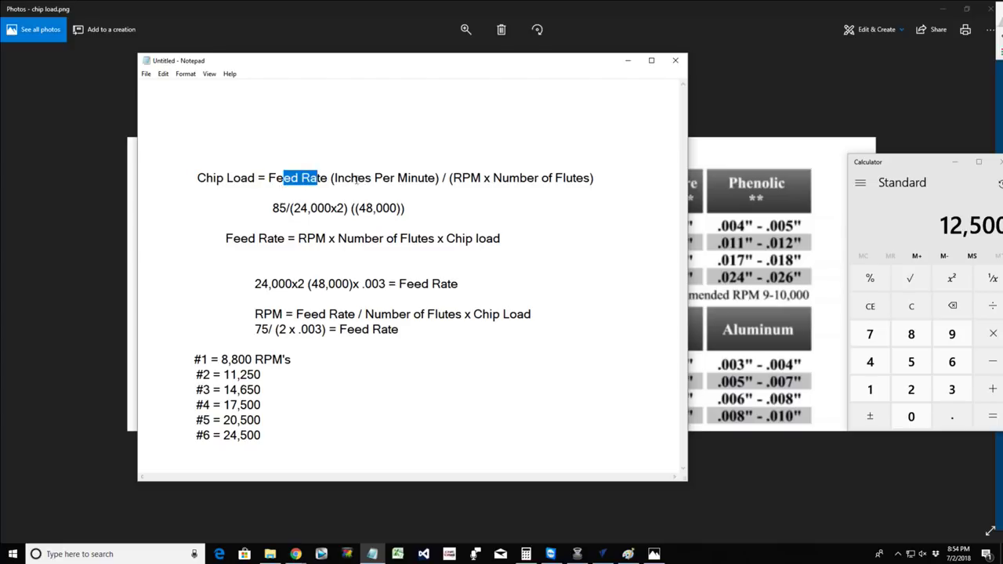
pyautogui.moveTo(461, 177); pyautogui.dragTo(573, 179)
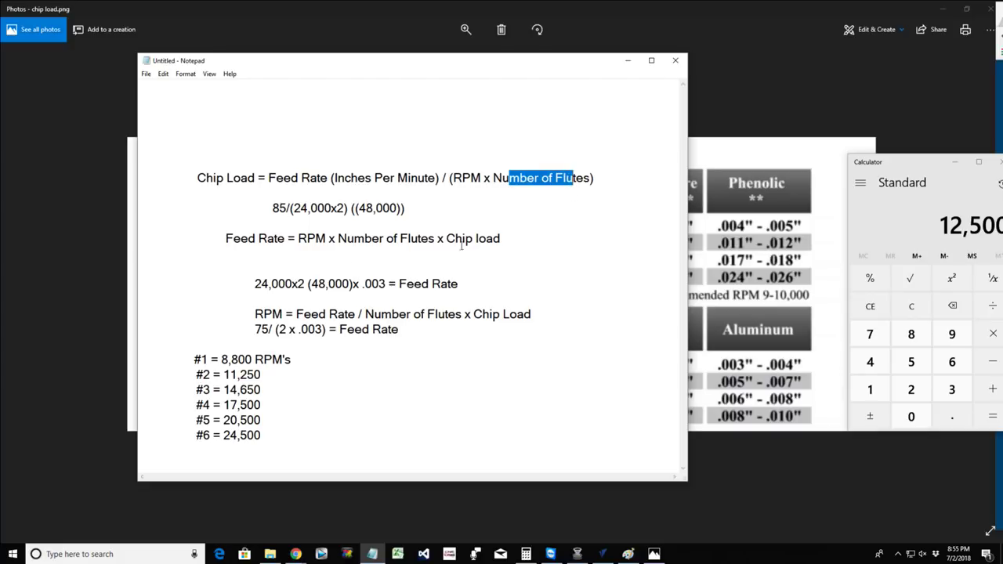
# Highlight Feed Rate, Chip load, Number of Flutes and RPM in the feed rate formula.
pyautogui.moveTo(226, 238); pyautogui.dragTo(285, 238)
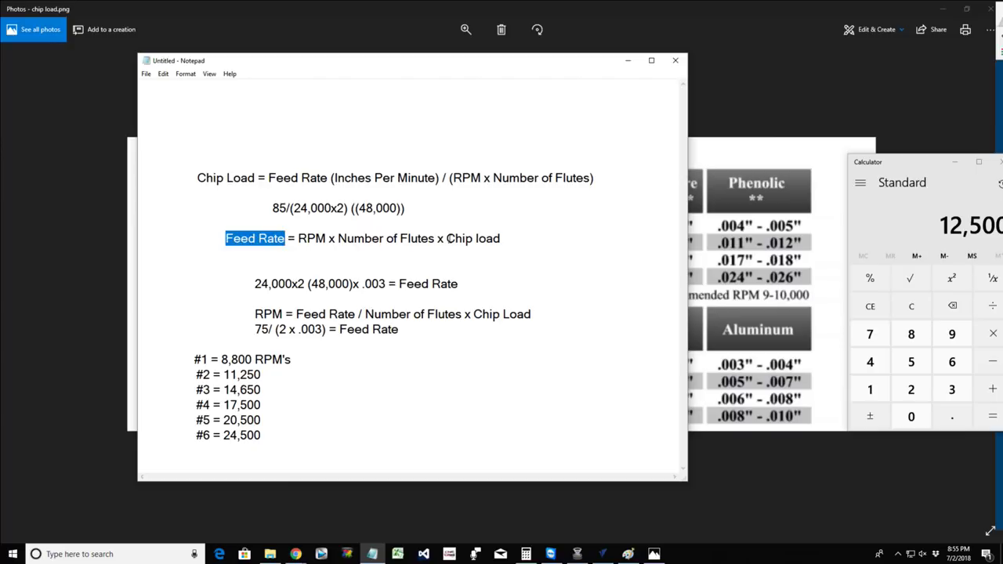
pyautogui.moveTo(447, 238); pyautogui.dragTo(506, 244)
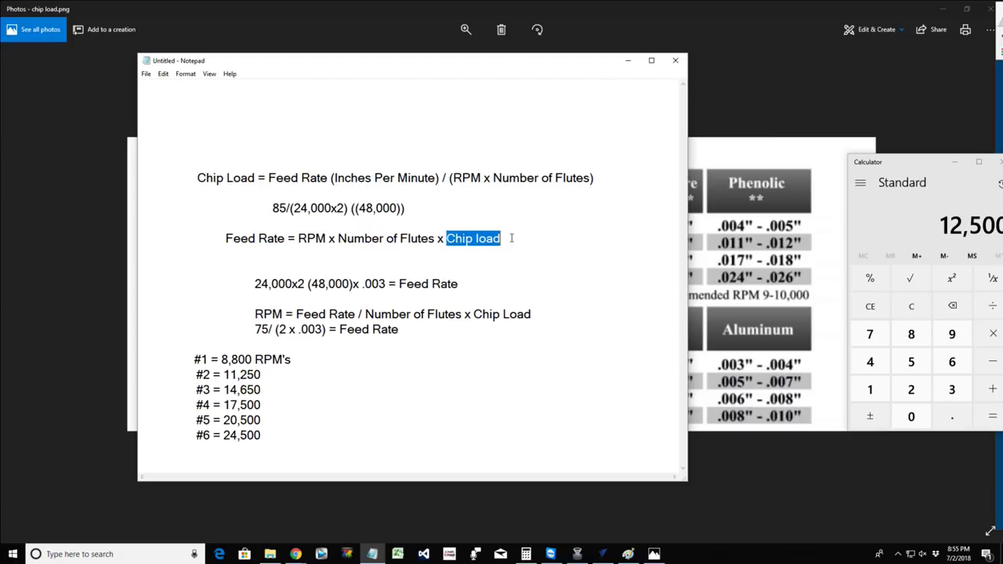
pyautogui.moveTo(347, 238); pyautogui.dragTo(414, 244)
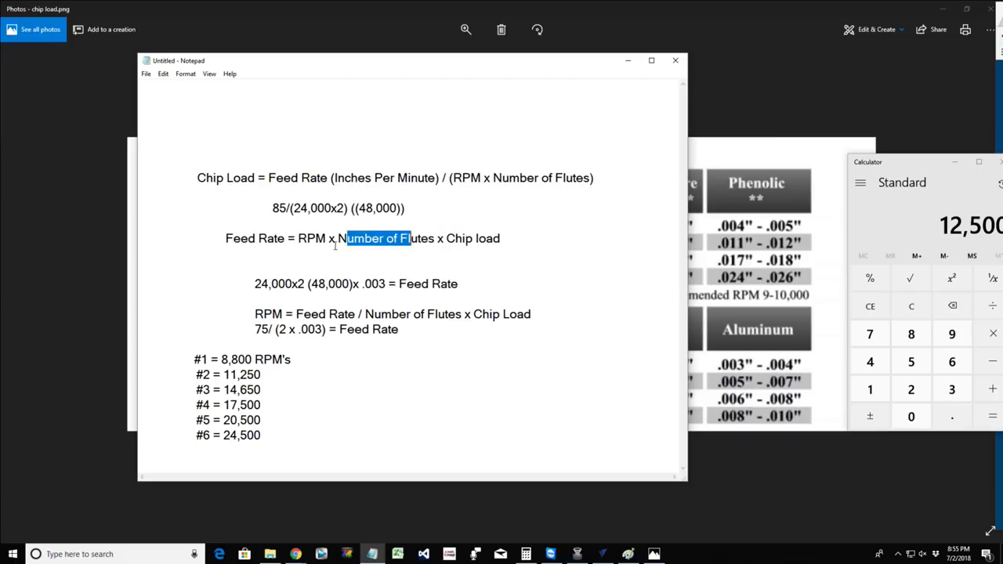
pyautogui.moveTo(298, 238); pyautogui.dragTo(330, 239)
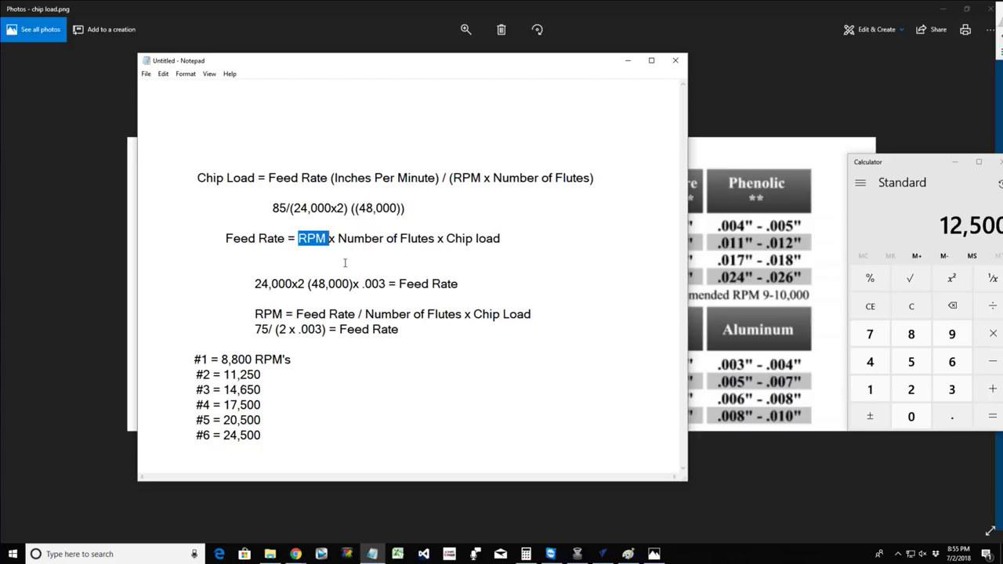
pyautogui.moveTo(225, 238); pyautogui.dragTo(284, 239)
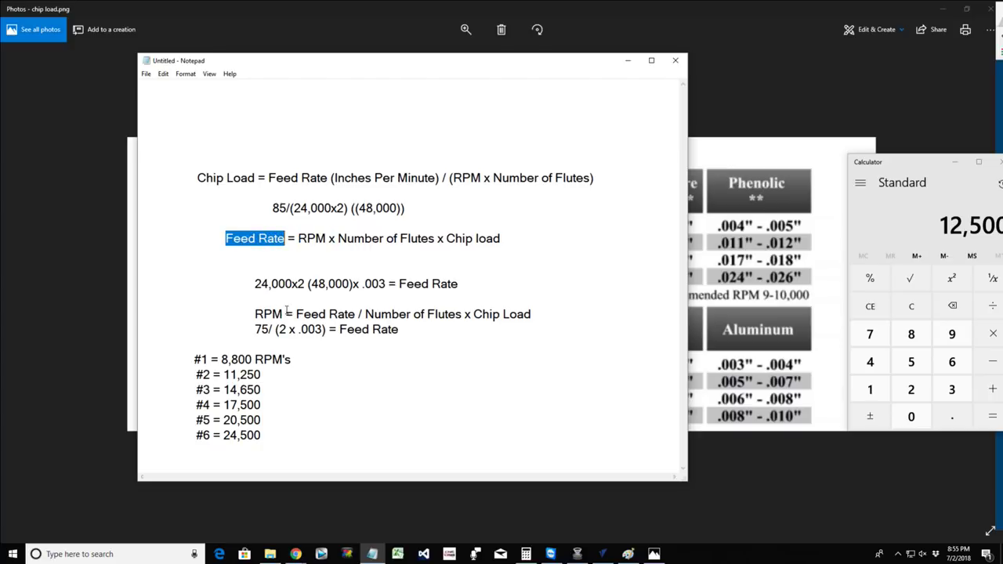
# Highlight RPM and Feed Rate in the RPM formula.
pyautogui.moveTo(287, 313); pyautogui.dragTo(139, 314)
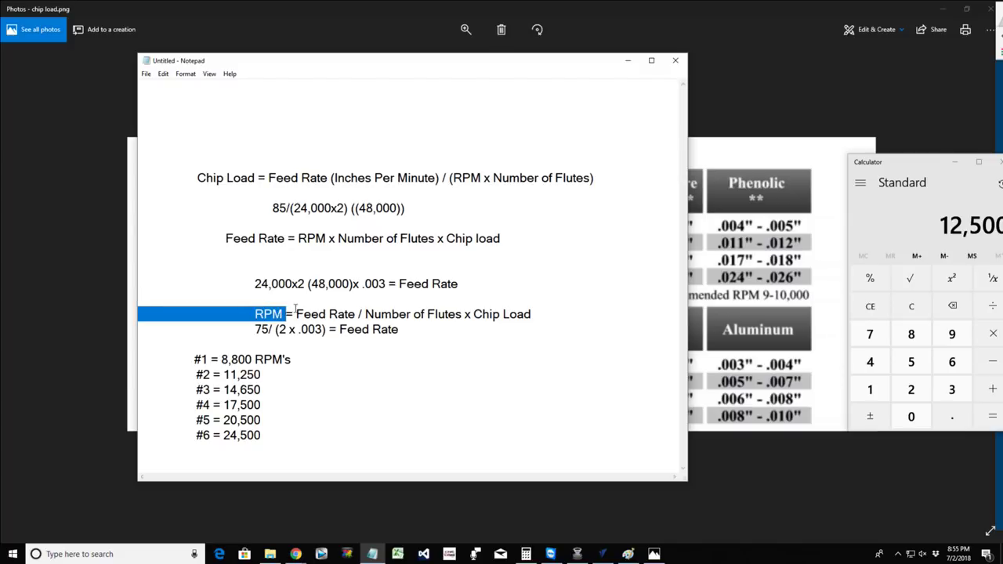
pyautogui.moveTo(296, 314); pyautogui.dragTo(528, 317)
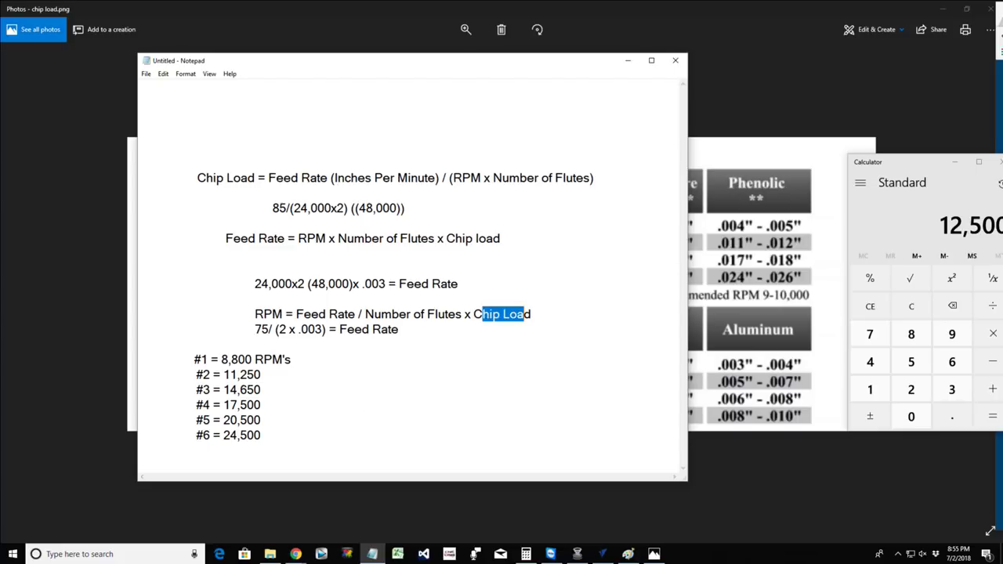
pyautogui.hotkey('alt', 'Tab')
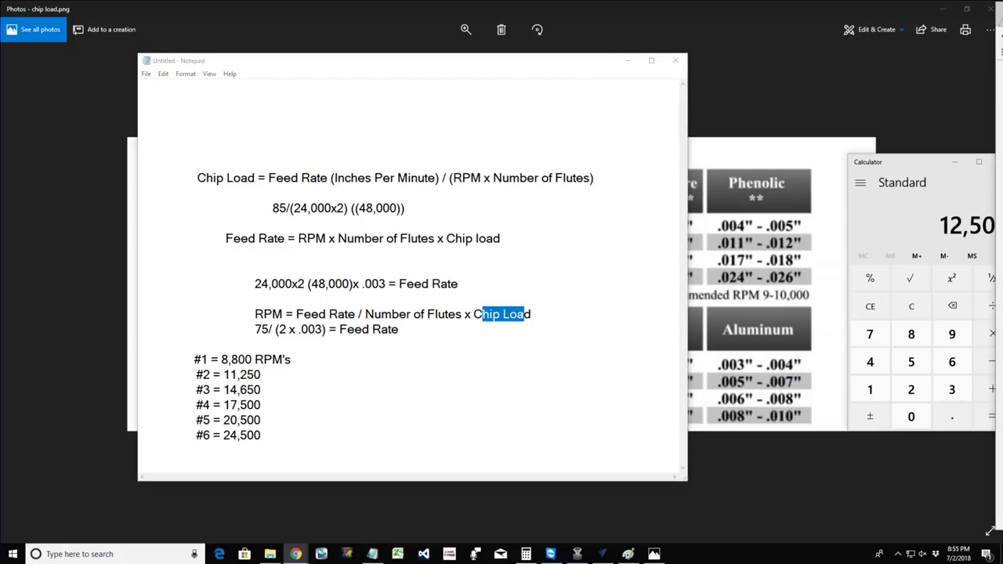
# Add 'Pine -' on the notes' empty first line and launch Excel.
pyautogui.click(399, 393)
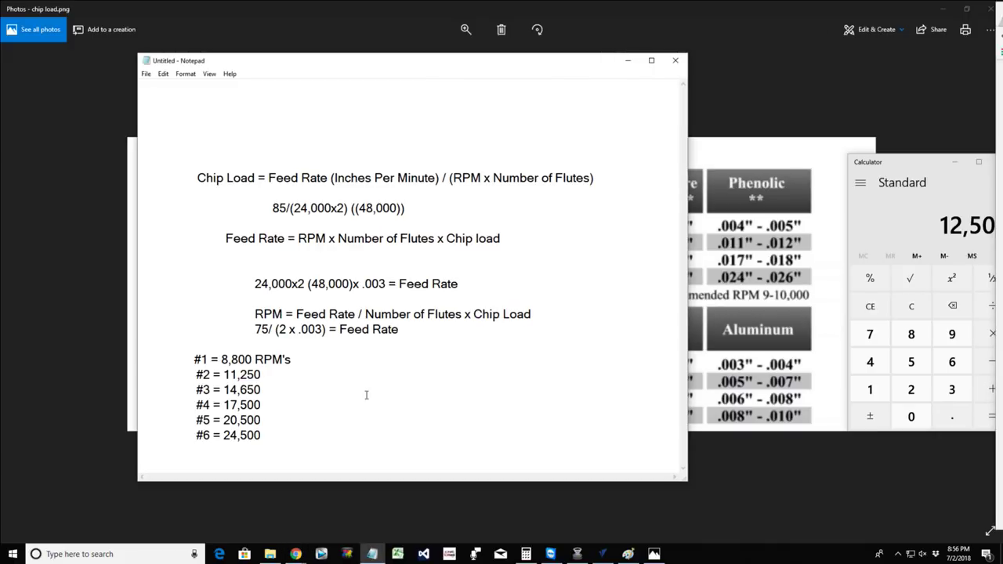
pyautogui.click(240, 90)
pyautogui.write('Pine -')
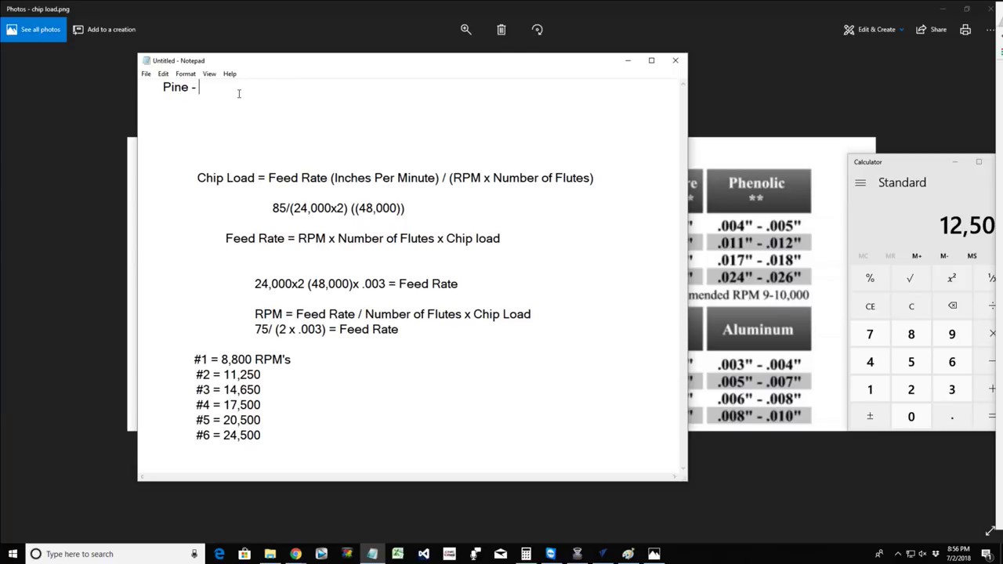
pyautogui.click(397, 554)
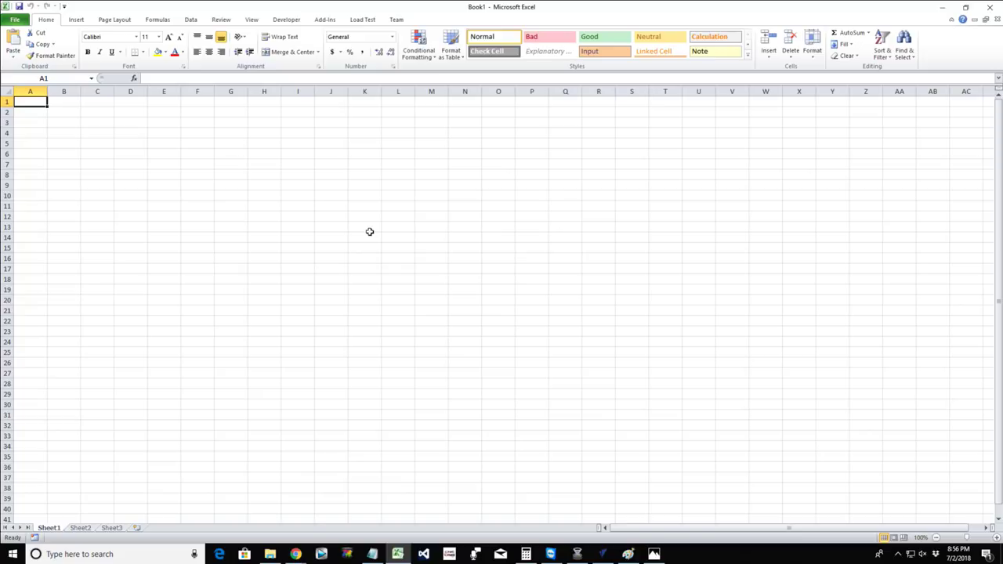
# Dismiss the activation prompt, widen column A and enter Pine in A1.
pyautogui.click(603, 375)
pyautogui.moveTo(47, 106); pyautogui.dragTo(65, 123)
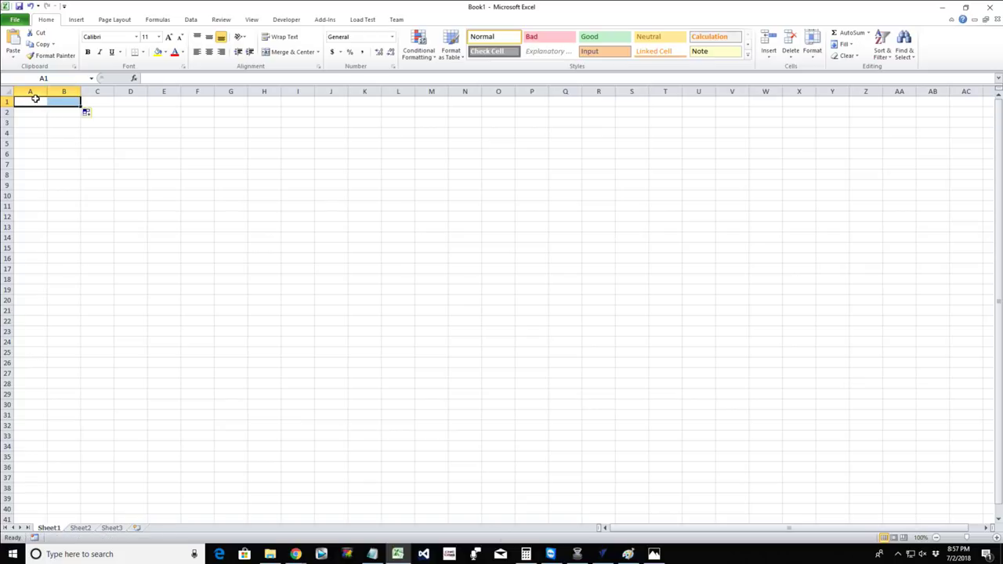
pyautogui.click(35, 98)
pyautogui.moveTo(47, 92); pyautogui.dragTo(362, 93)
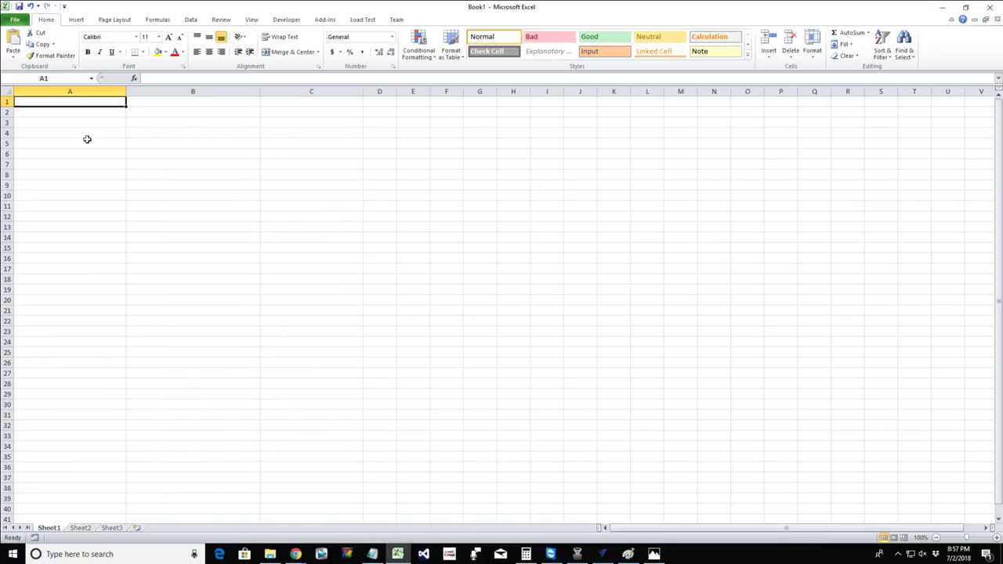
pyautogui.write('Pin')
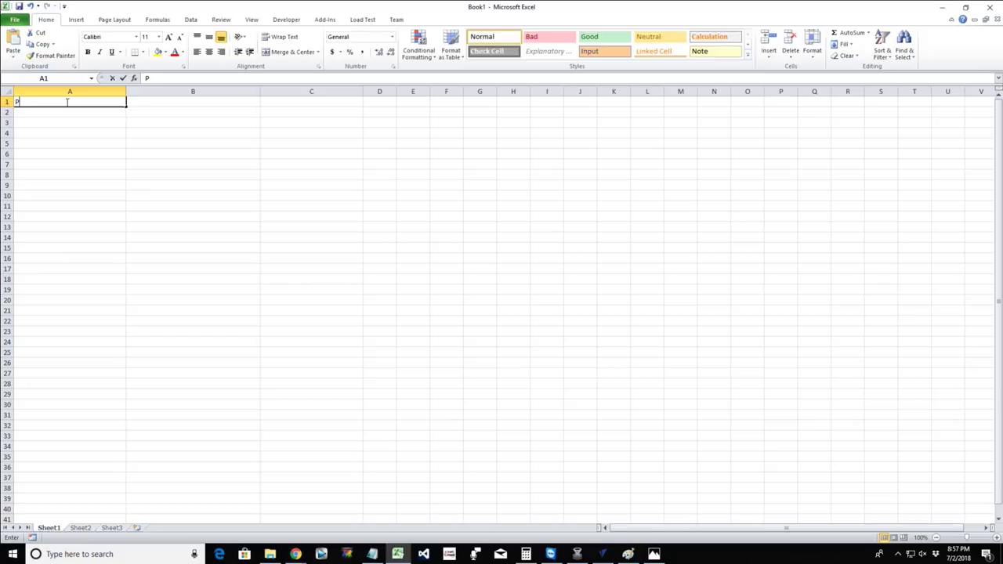
pyautogui.press('Tab')
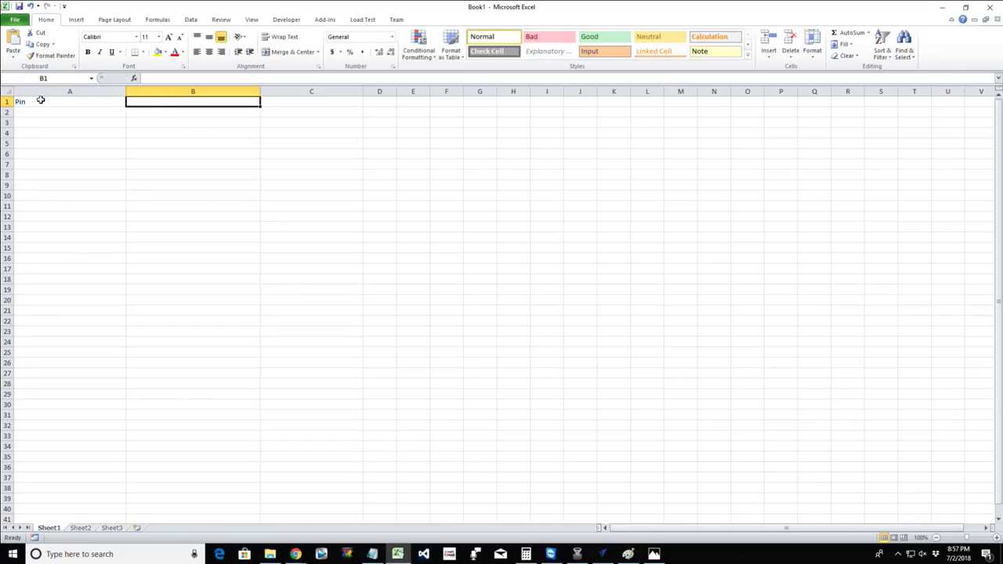
pyautogui.click(41, 101)
pyautogui.doubleClick(40, 100)
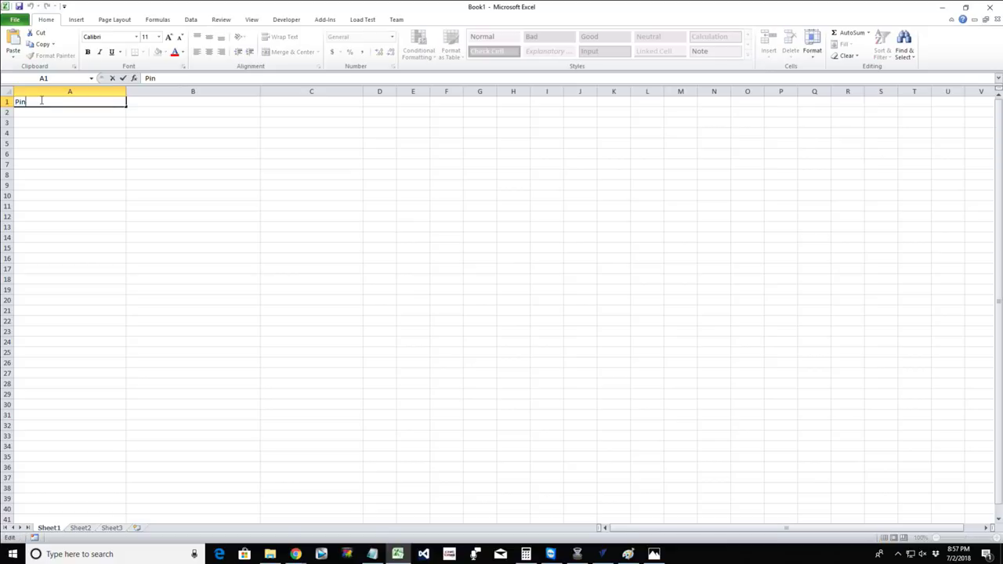
pyautogui.write('e')
pyautogui.press('Tab')
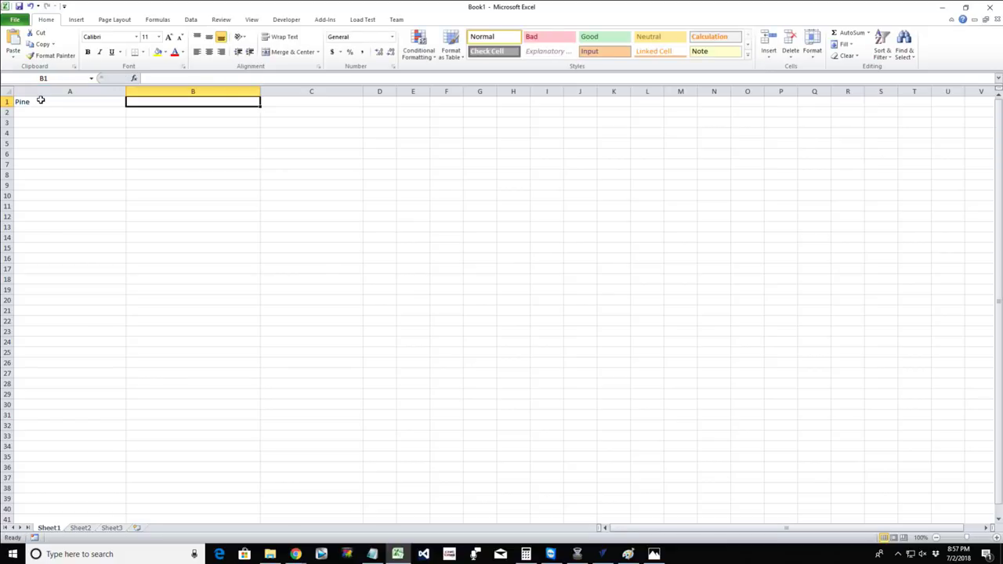
# Enter Poplar, Walnut, Maple and Cherry in B1:E1 and widen column D.
pyautogui.write('Popl')
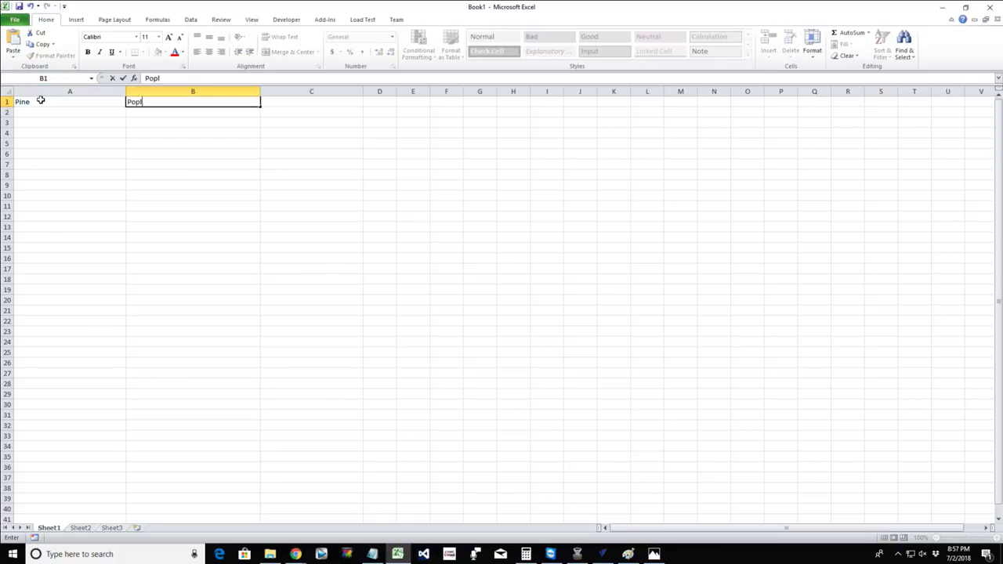
pyautogui.write('ar')
pyautogui.press('Tab')
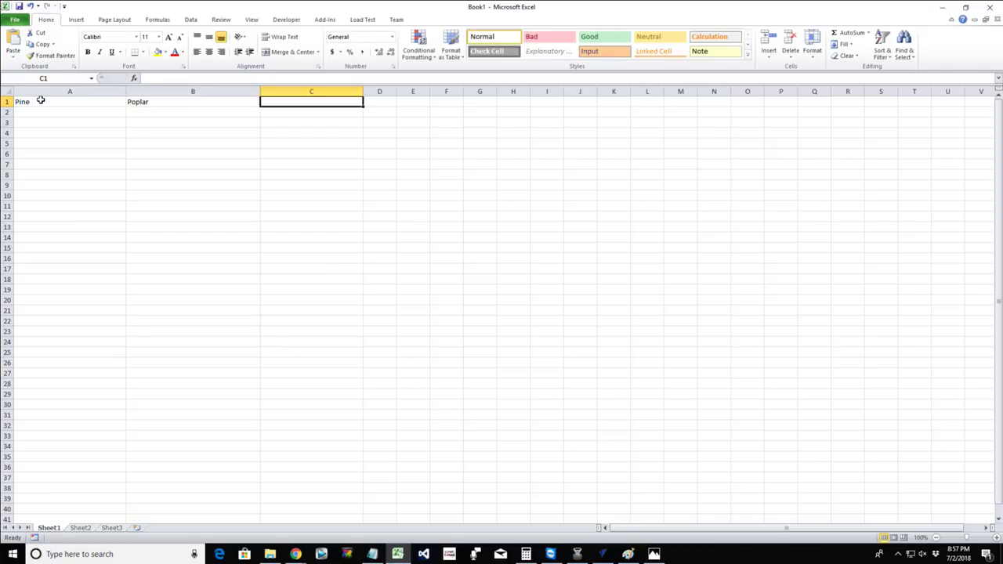
pyautogui.write('Walnut')
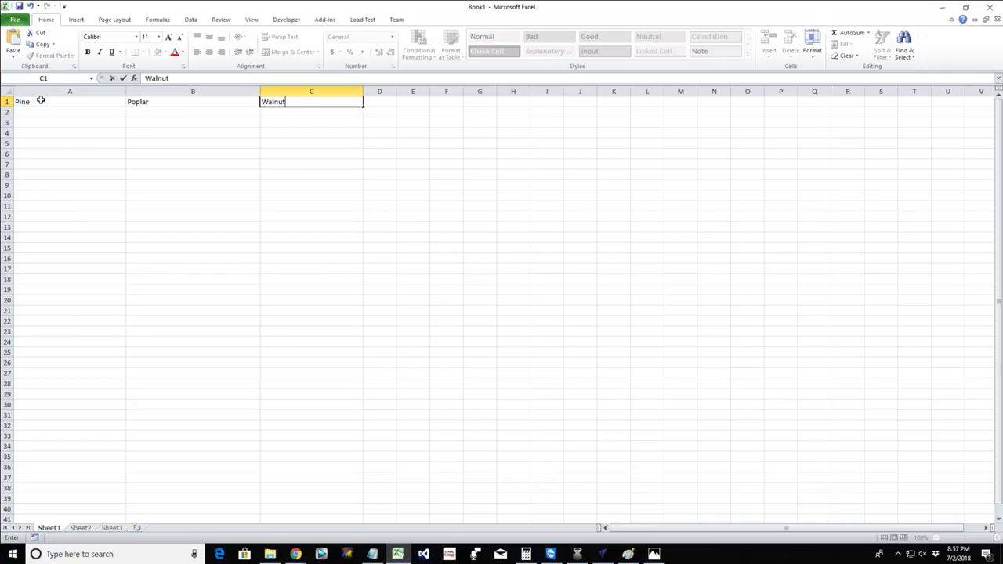
pyautogui.press('Tab')
pyautogui.write('Maple')
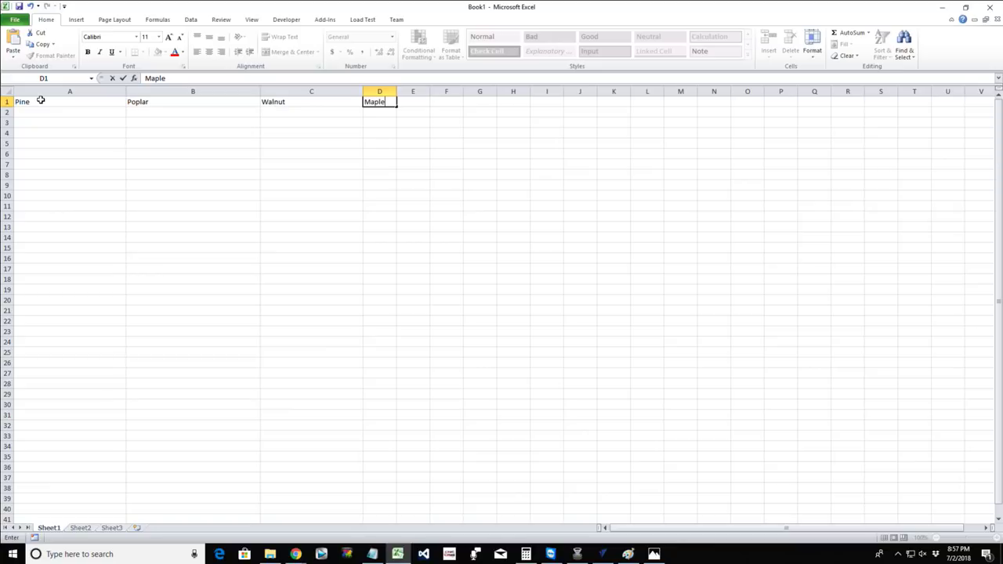
pyautogui.press('Tab')
pyautogui.write('Cherry')
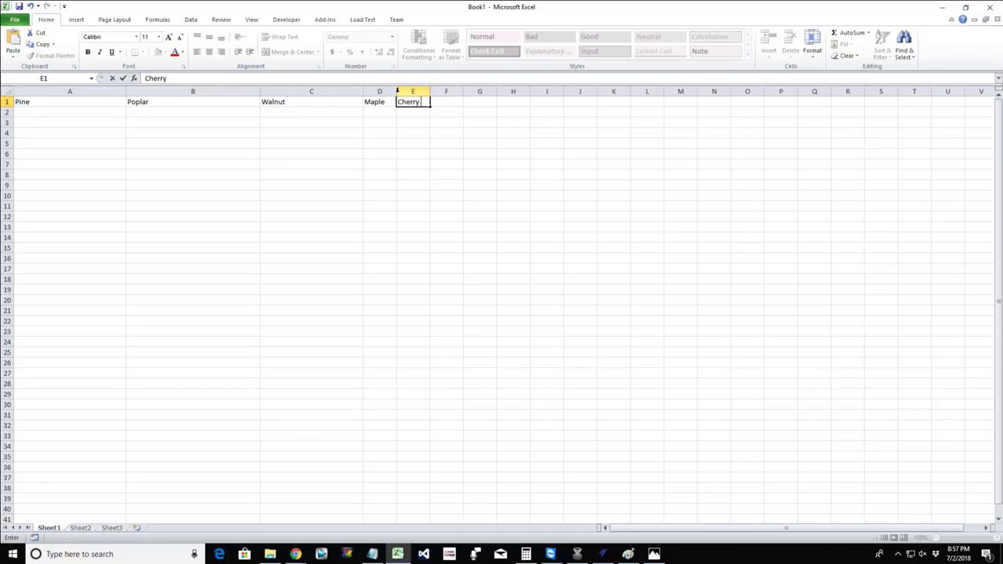
pyautogui.click(366, 91)
pyautogui.moveTo(363, 92); pyautogui.dragTo(505, 91)
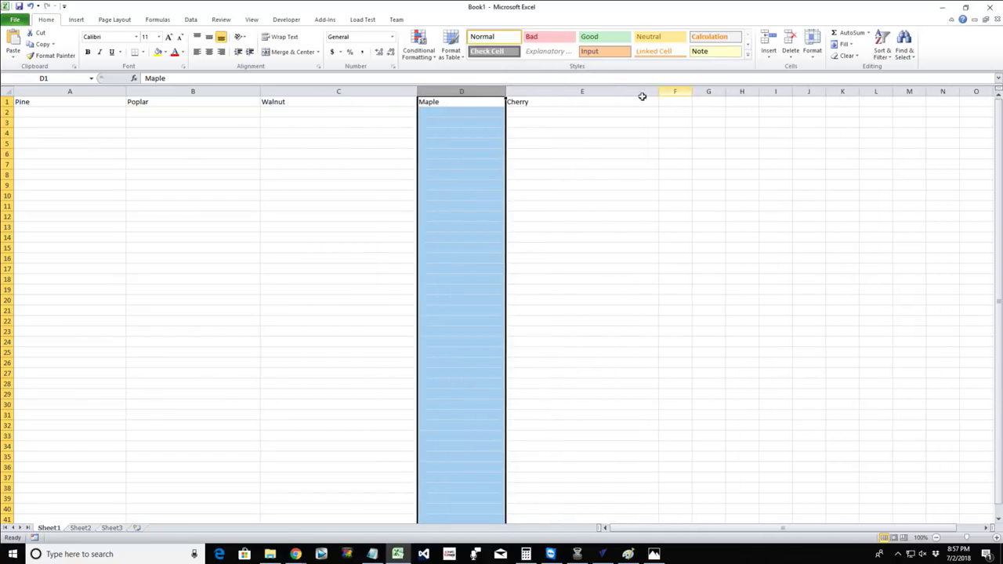
# Insert a blank column A so the wood headings shift to B1:F1.
pyautogui.click(25, 89)
pyautogui.rightClick(25, 89)
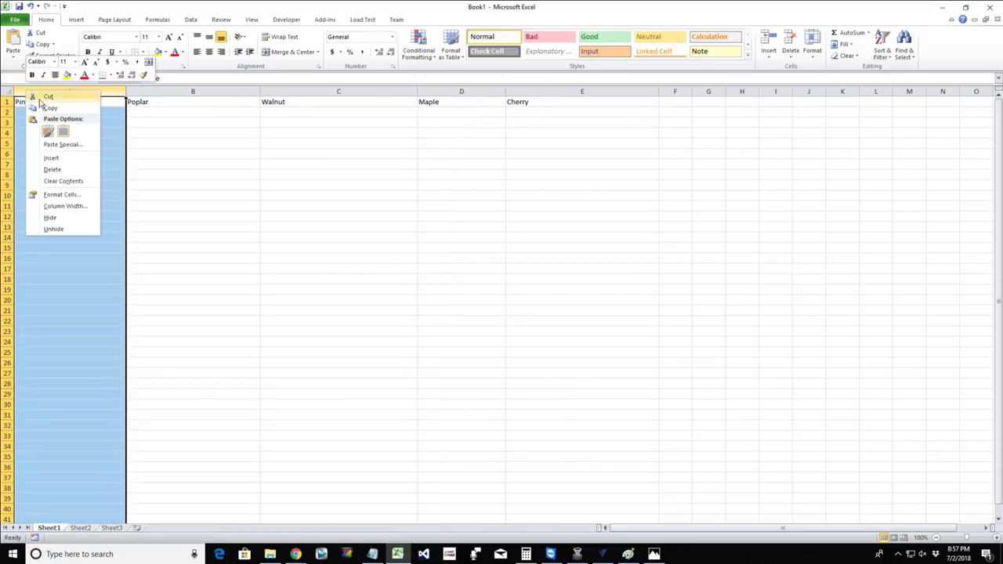
pyautogui.click(50, 160)
pyautogui.click(22, 103)
pyautogui.click(28, 117)
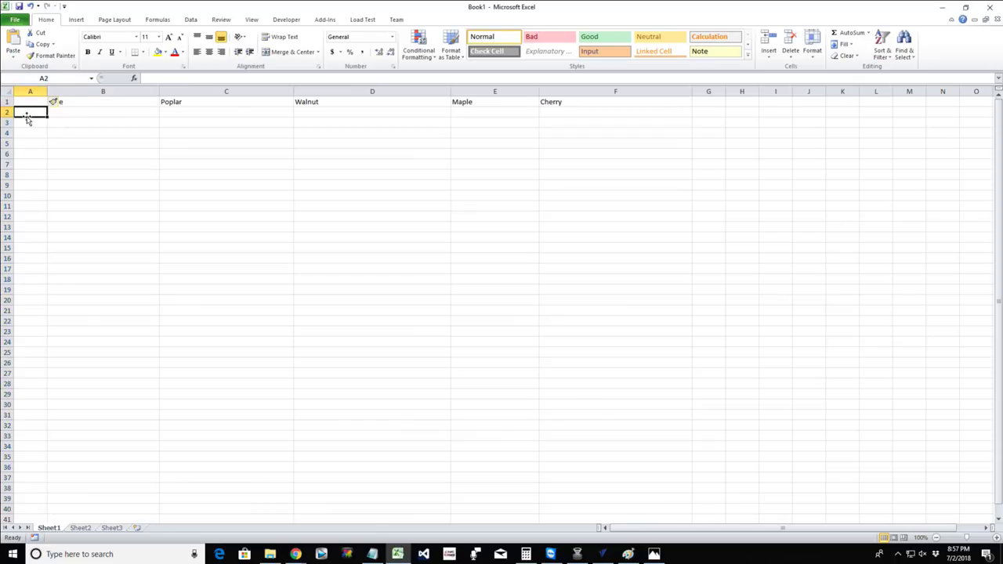
pyautogui.moveTo(79, 103); pyautogui.dragTo(80, 114)
pyautogui.click(81, 132)
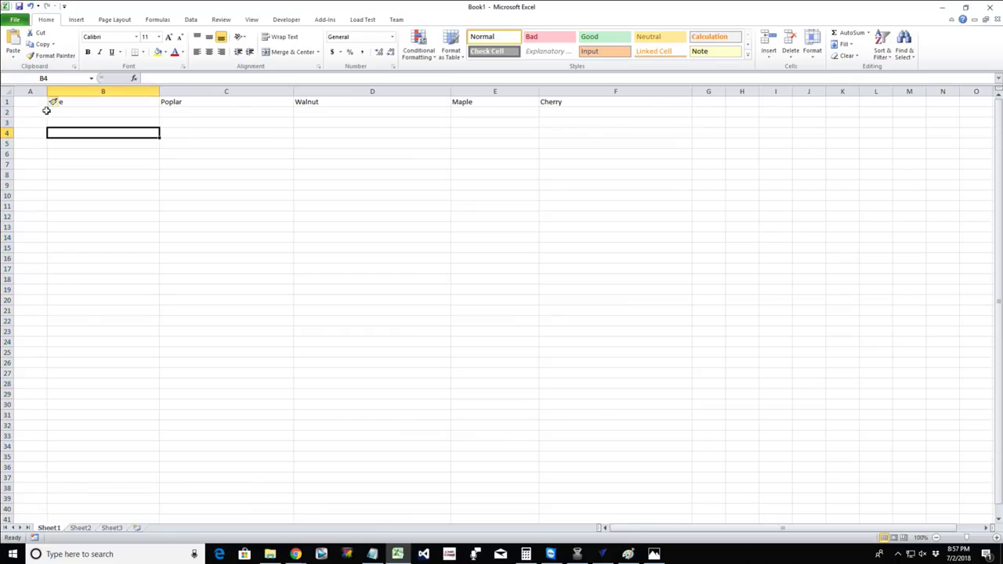
pyautogui.moveTo(45, 91); pyautogui.dragTo(37, 92)
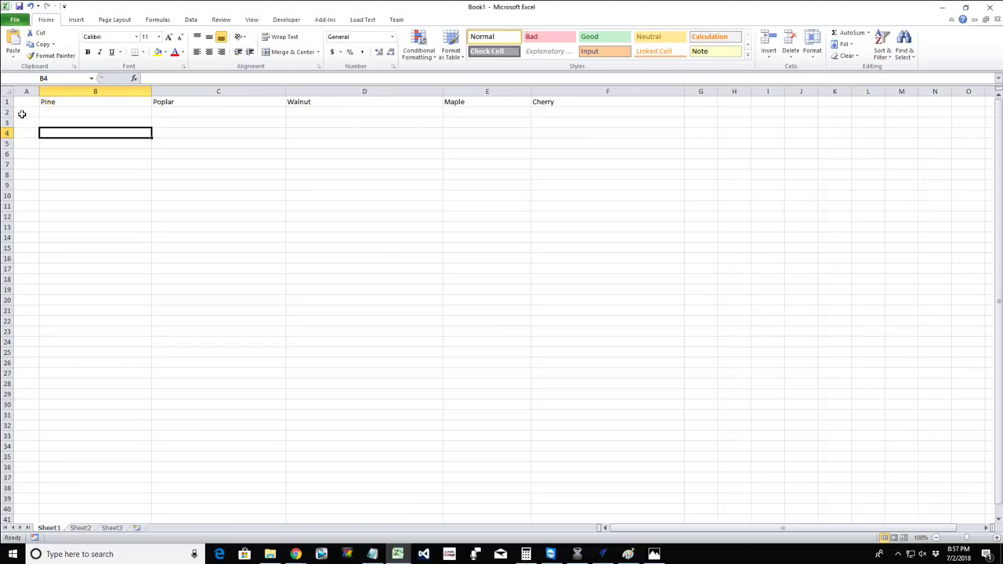
# Clear the stray text from A2 and widen column A.
pyautogui.click(22, 114)
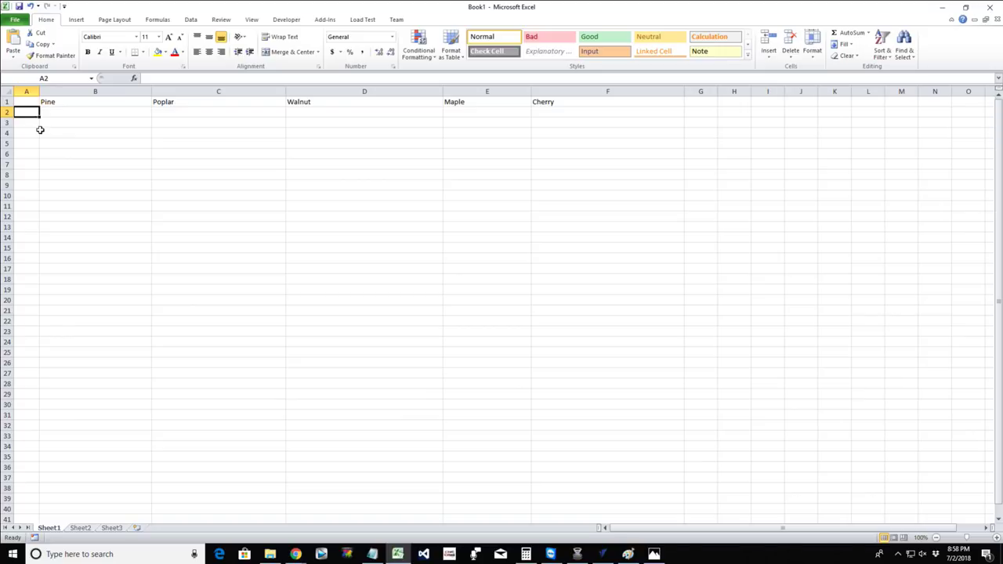
pyautogui.write('.25 End')
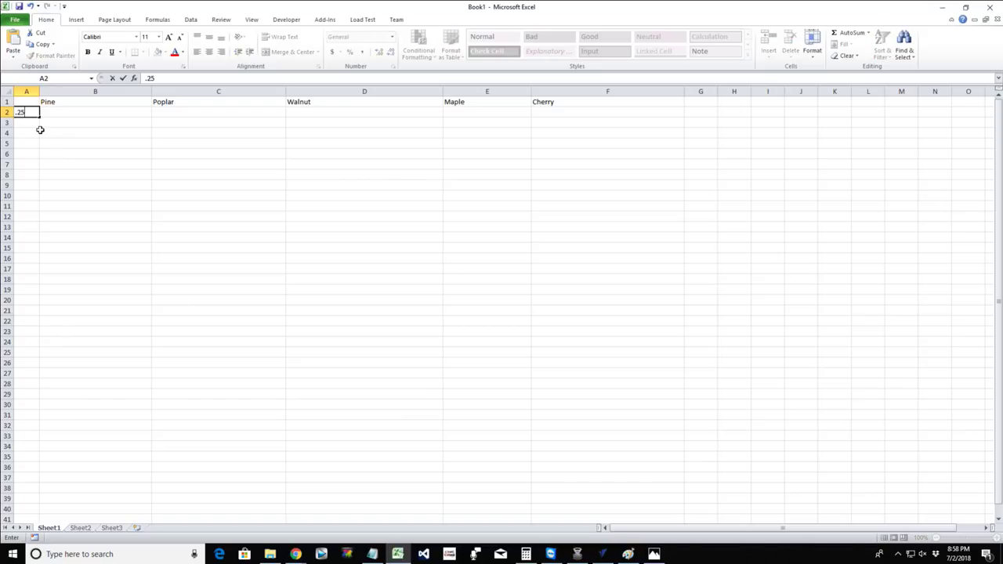
pyautogui.press('BackSpace')
pyautogui.press('BackSpace')
pyautogui.press('BackSpace')
pyautogui.press('BackSpace')
pyautogui.press('BackSpace')
pyautogui.press('BackSpace')
pyautogui.press('BackSpace')
pyautogui.press('BackSpace')
pyautogui.click(35, 92)
pyautogui.moveTo(39, 90); pyautogui.dragTo(97, 92)
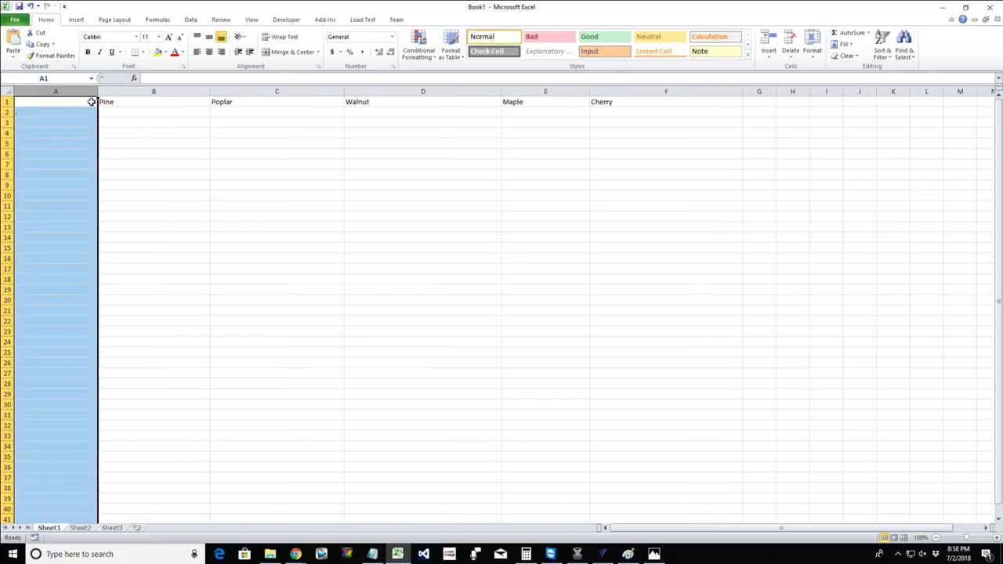
# Enter Pine, Maple, Poplar, Walnut and Cherry down cells A2 to A6.
pyautogui.click(31, 112)
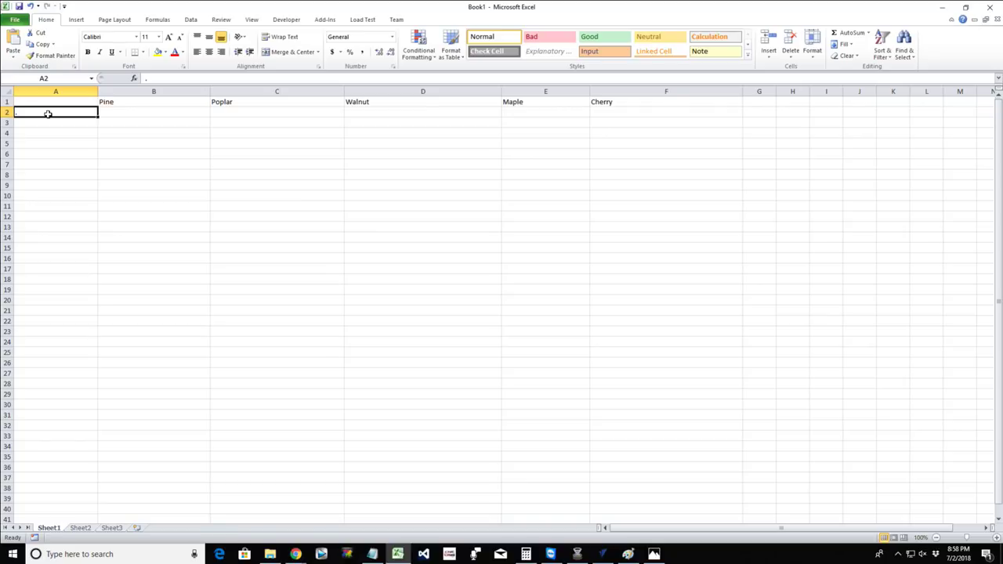
pyautogui.write('Pine')
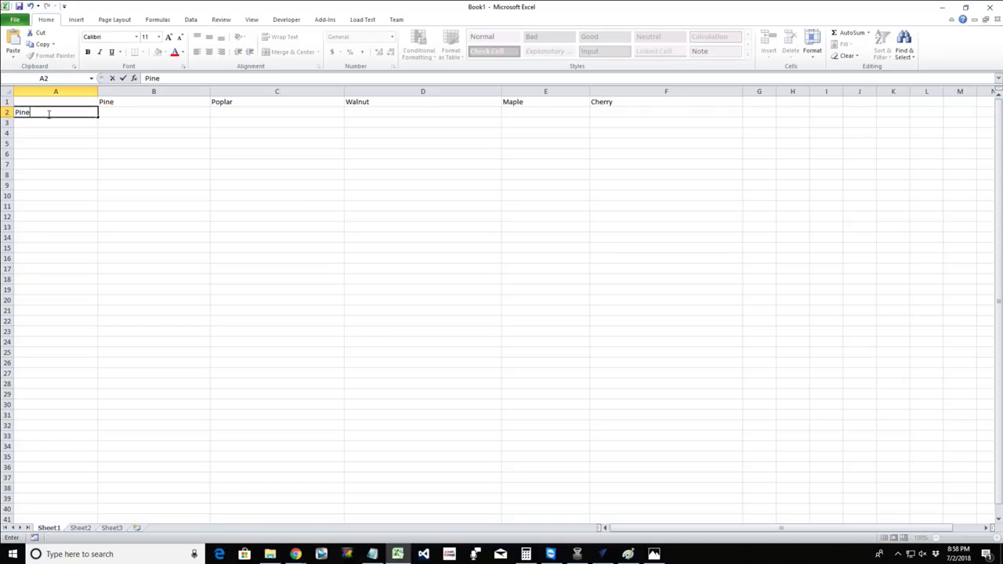
pyautogui.press('Return')
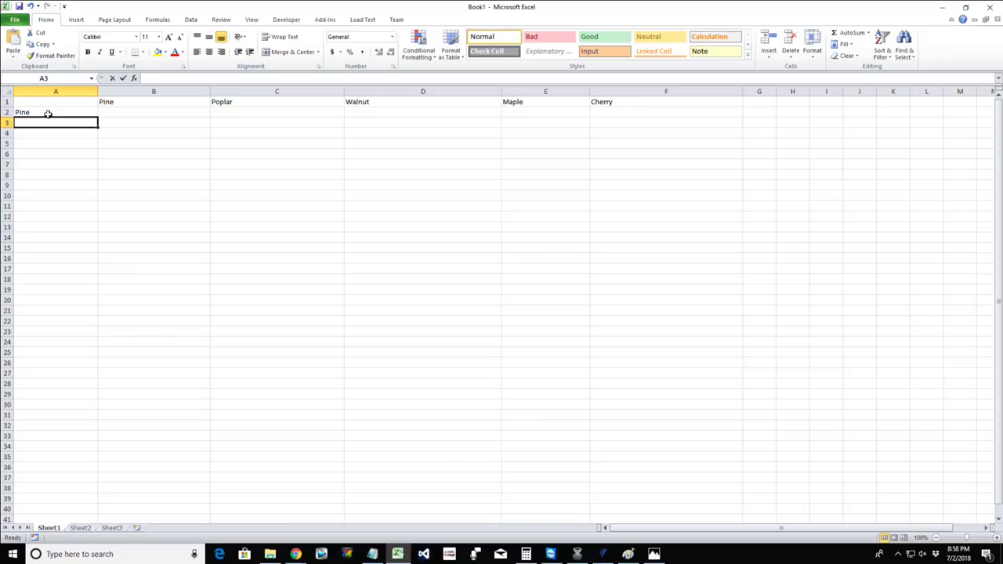
pyautogui.write('Maple')
pyautogui.press('Return')
pyautogui.write('Pop')
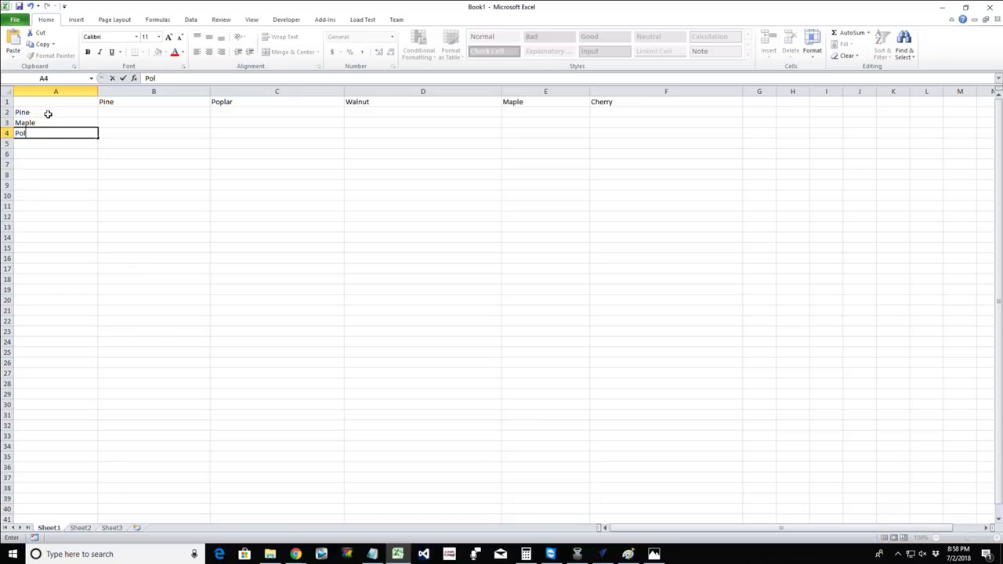
pyautogui.write('lar')
pyautogui.press('Return')
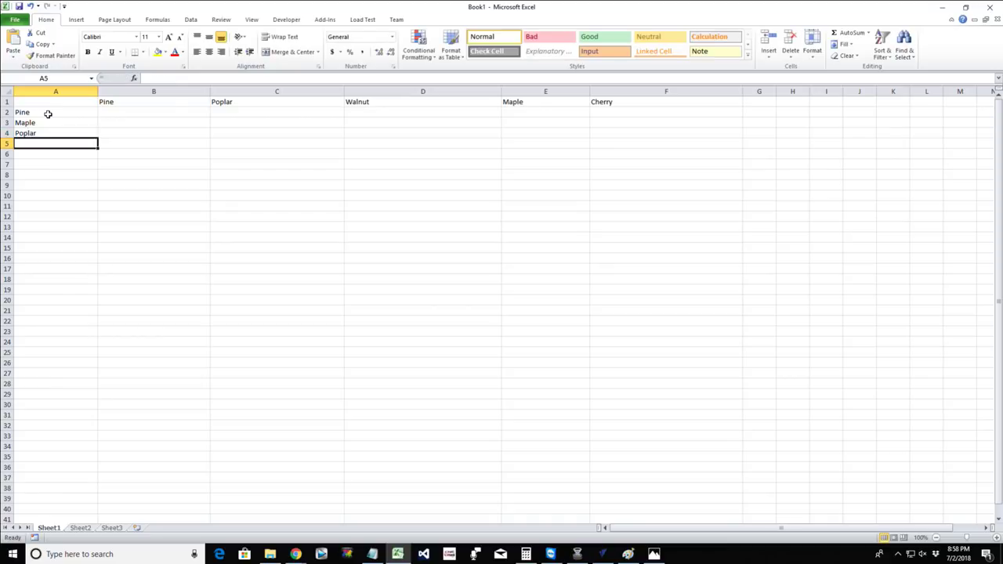
pyautogui.write('Walnut')
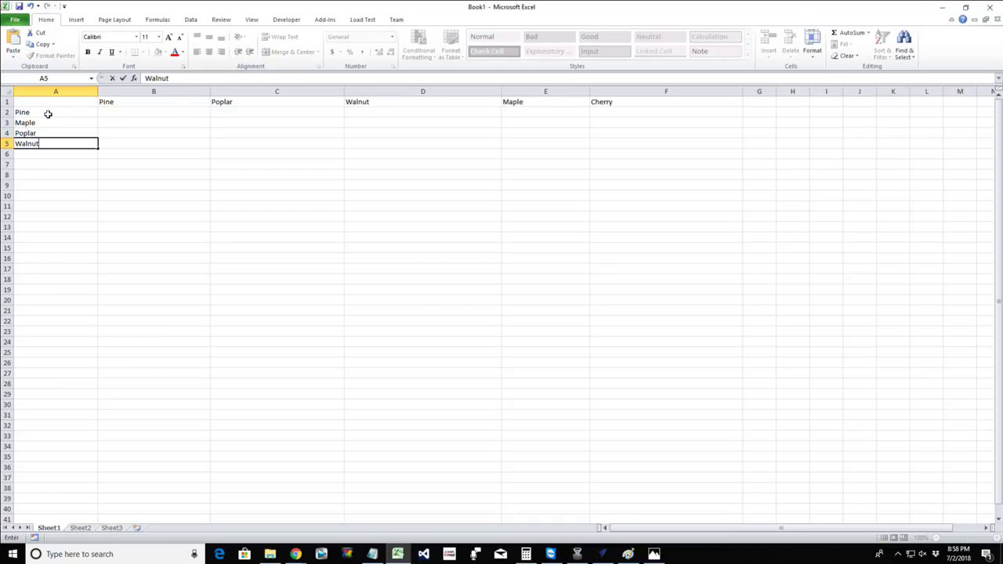
pyautogui.press('Return')
pyautogui.write('Cherry')
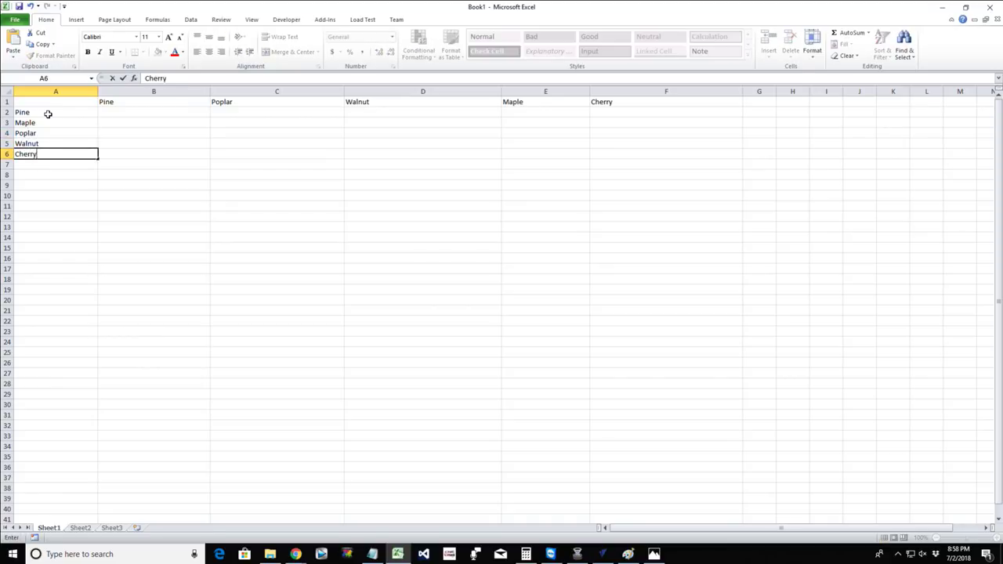
pyautogui.click(114, 102)
# Retitle B1:E1 as Tool, RPM, Feed Rate and Plunge, clearing the old Cherry header in F1.
pyautogui.write('Tool')
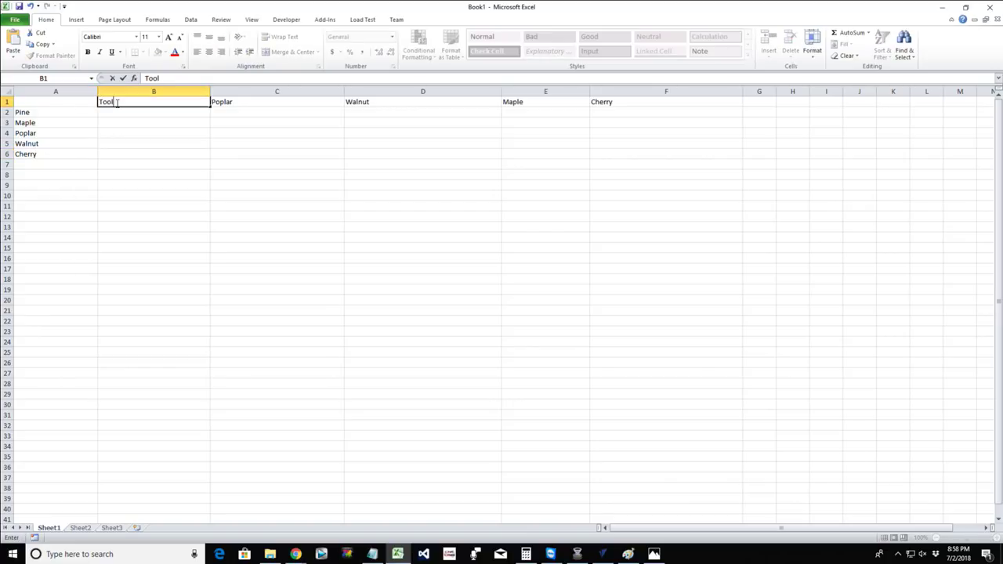
pyautogui.press('Tab')
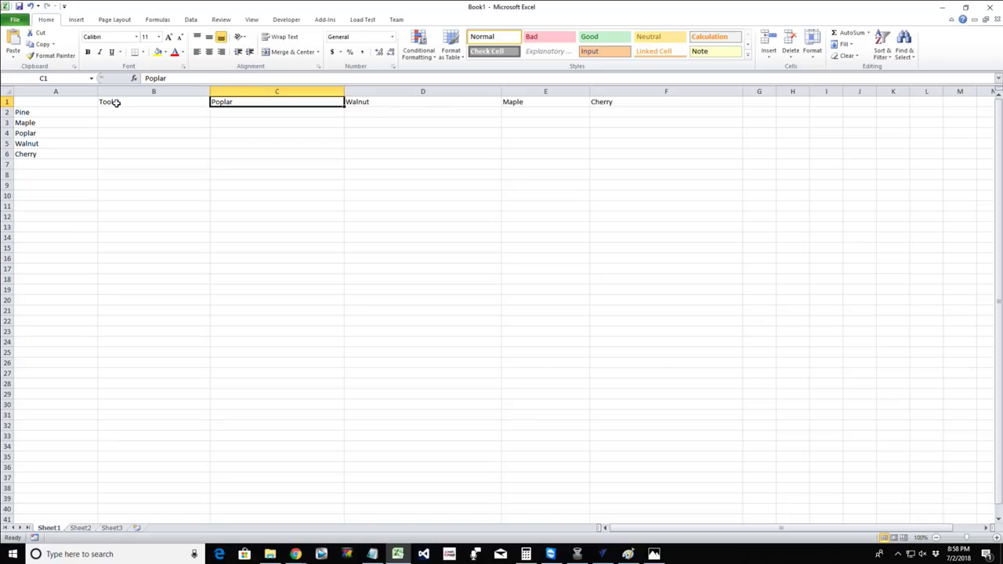
pyautogui.write('RPM')
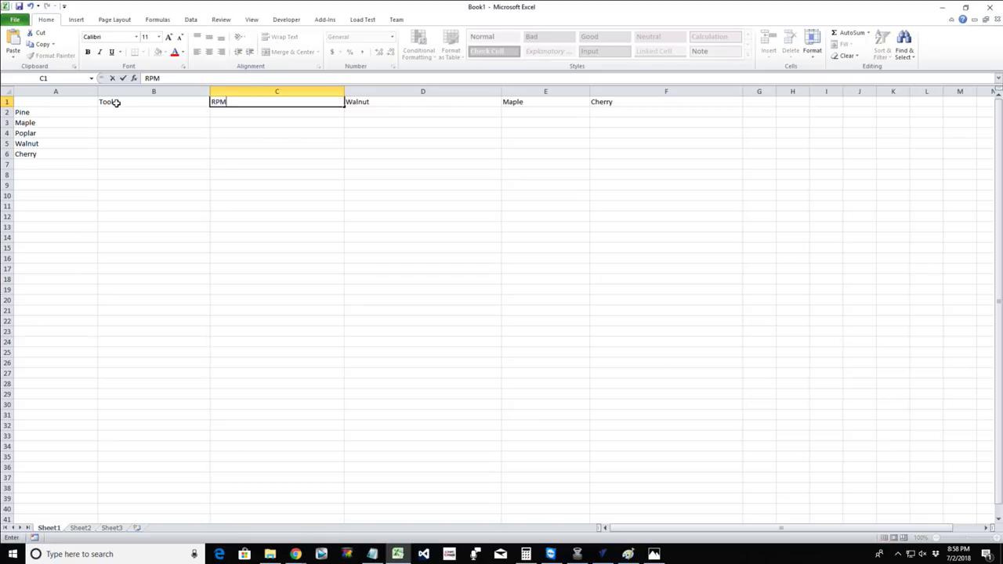
pyautogui.press('Tab')
pyautogui.write('F')
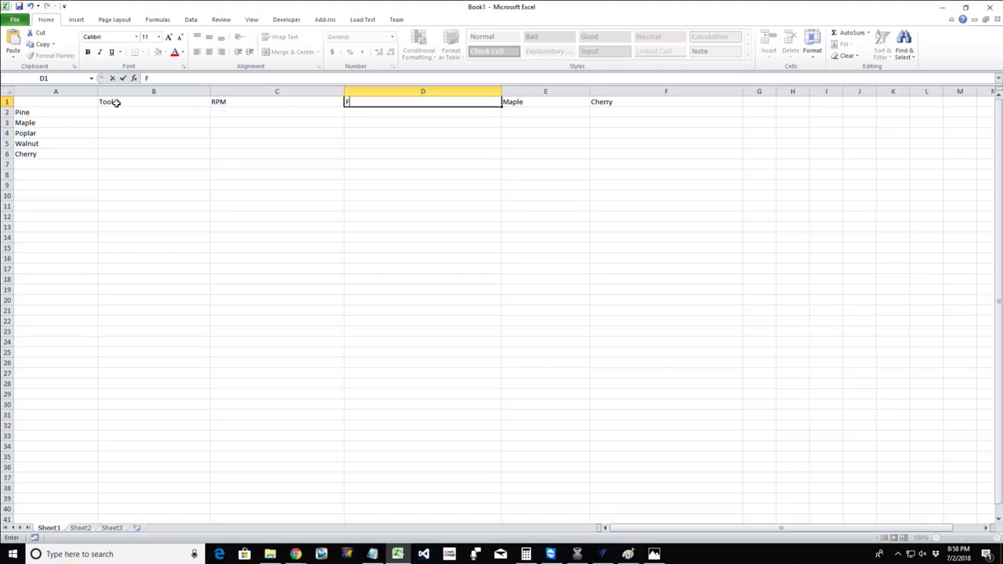
pyautogui.write('eed Rate')
pyautogui.press('Tab')
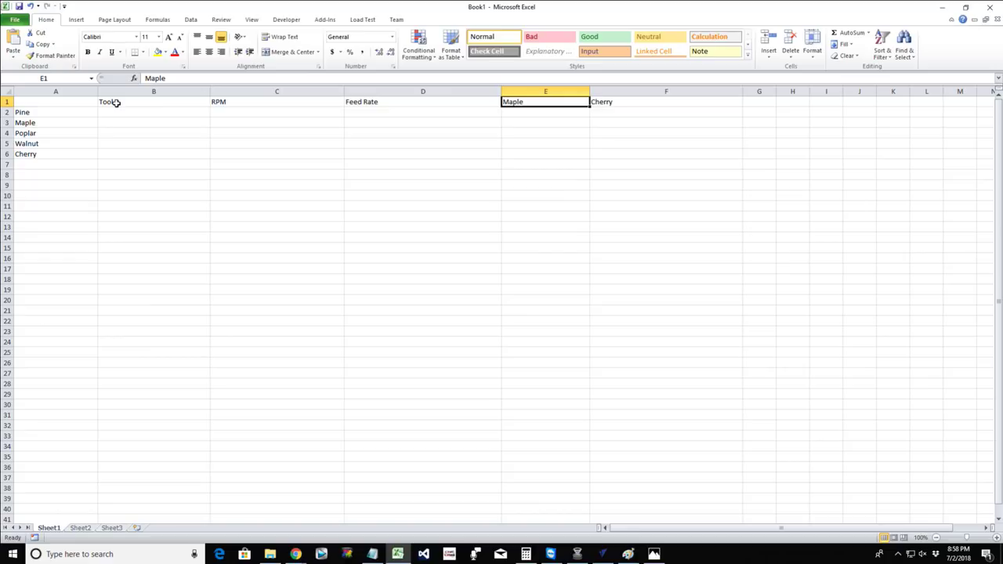
pyautogui.write('Plug')
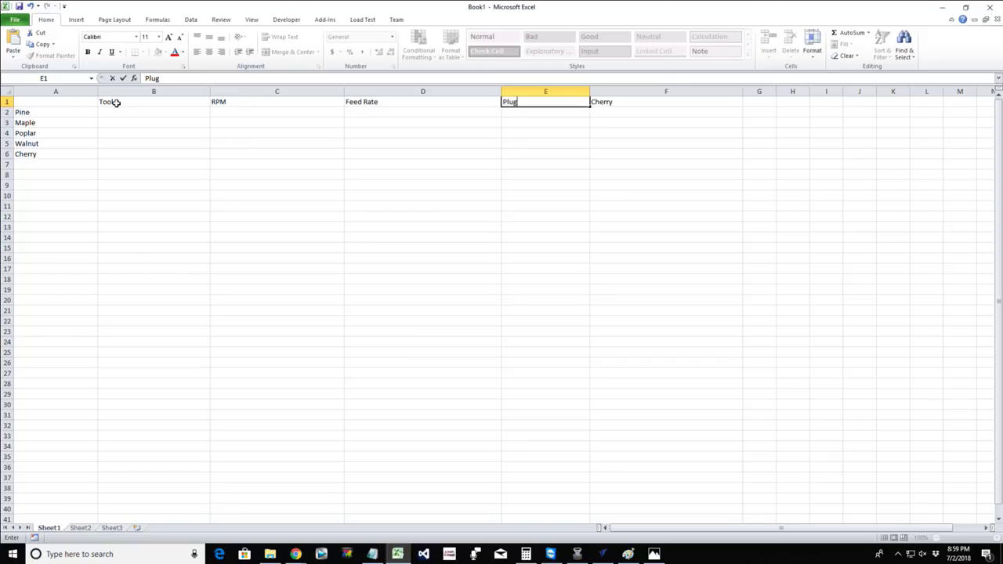
pyautogui.press('BackSpace')
pyautogui.write('nge')
pyautogui.click(611, 99)
pyautogui.press('BackSpace')
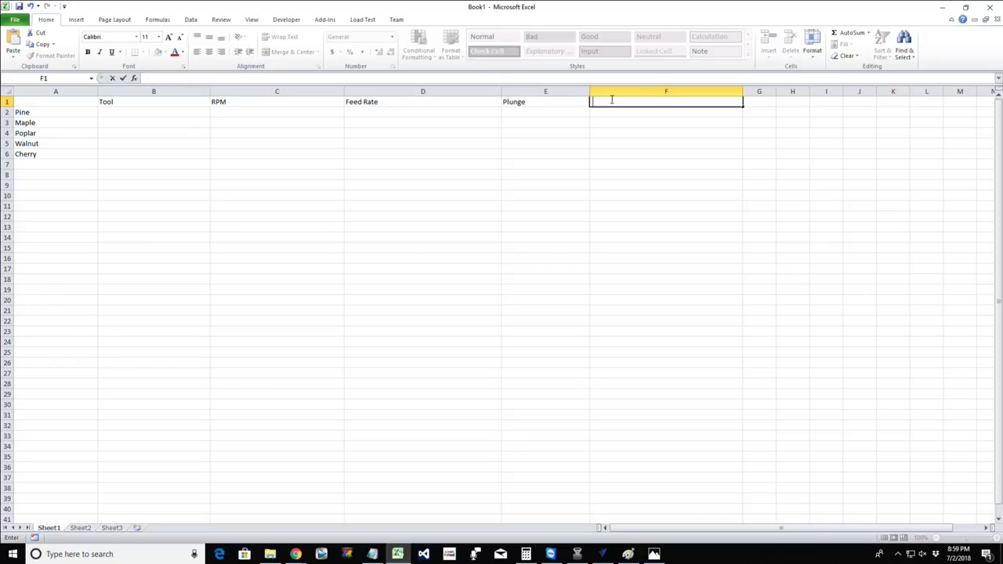
pyautogui.click(137, 109)
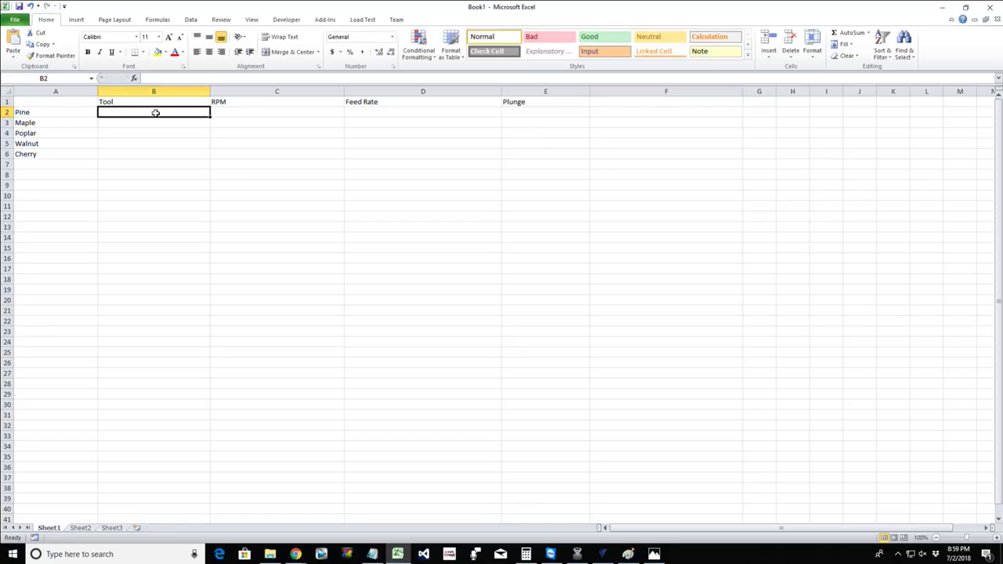
# Head F1 as Chip Load and enter 0.003 in F2.
pyautogui.click(644, 104)
pyautogui.write('Ch')
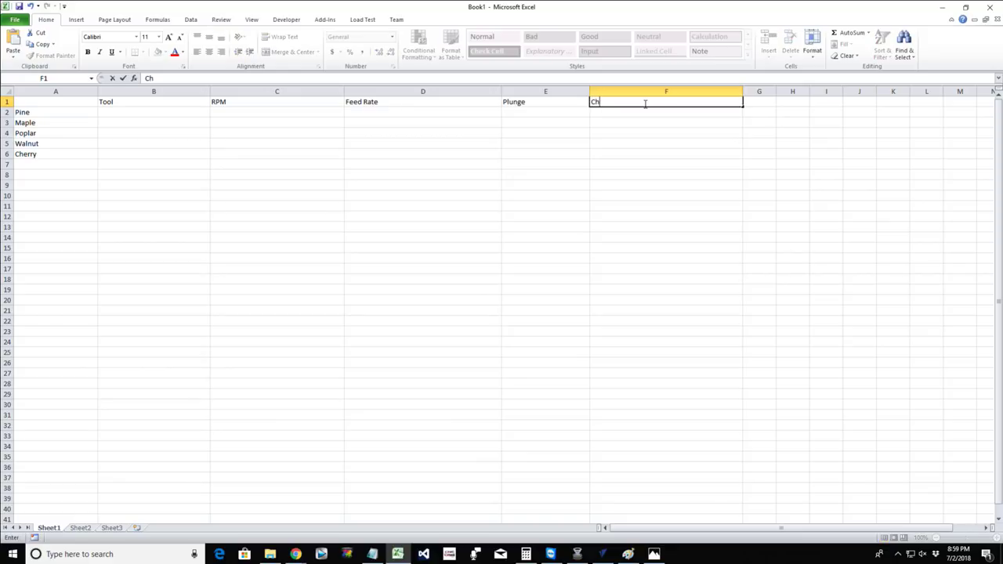
pyautogui.write('ip Load')
pyautogui.click(631, 114)
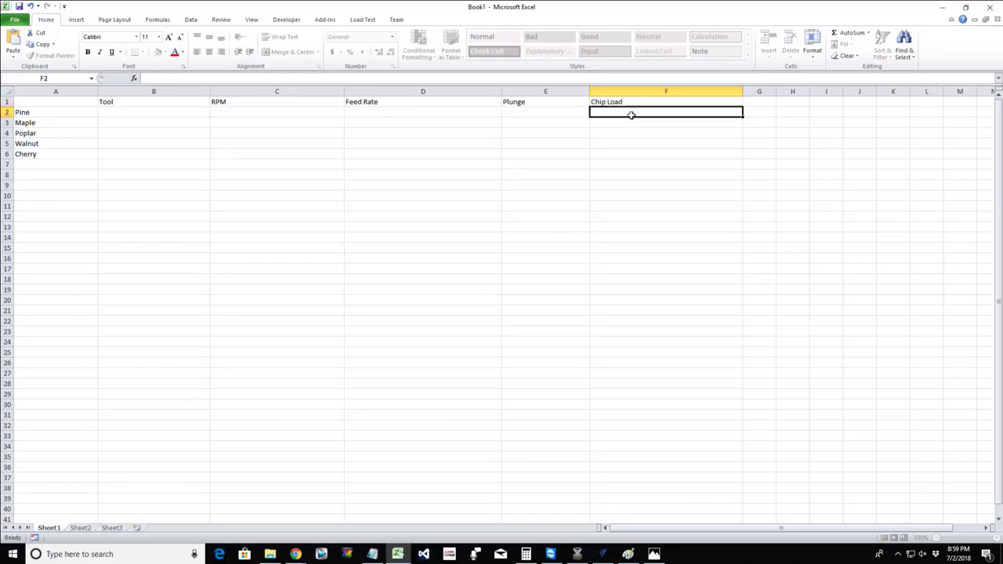
pyautogui.write('.003')
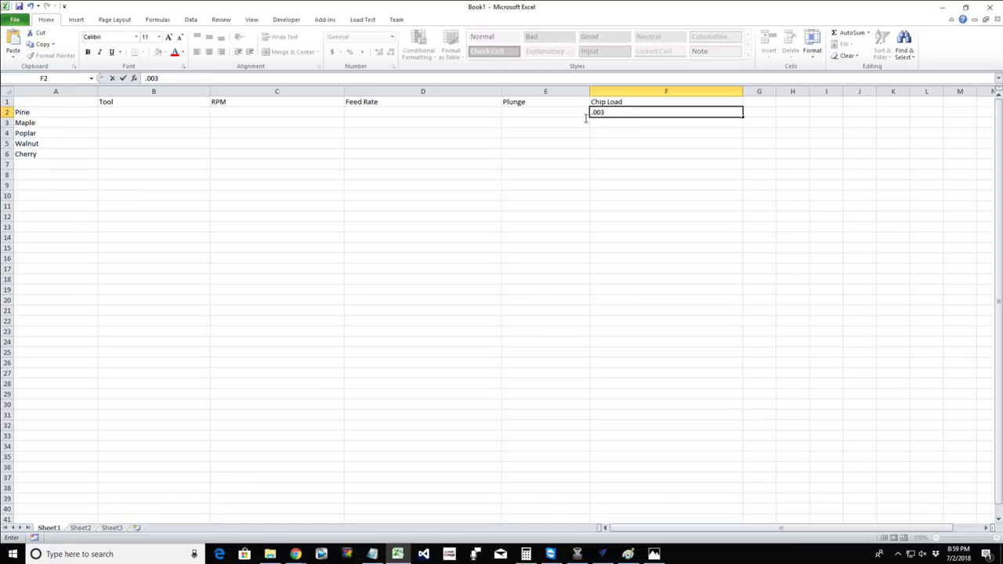
pyautogui.click(599, 111)
pyautogui.click(141, 114)
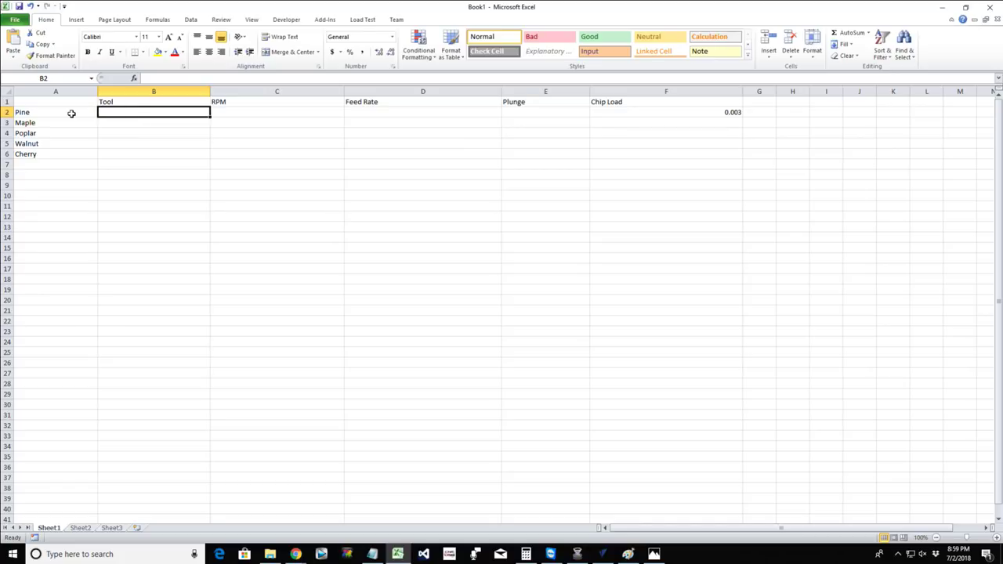
# Insert three blank rows above Maple.
pyautogui.rightClick(5, 123)
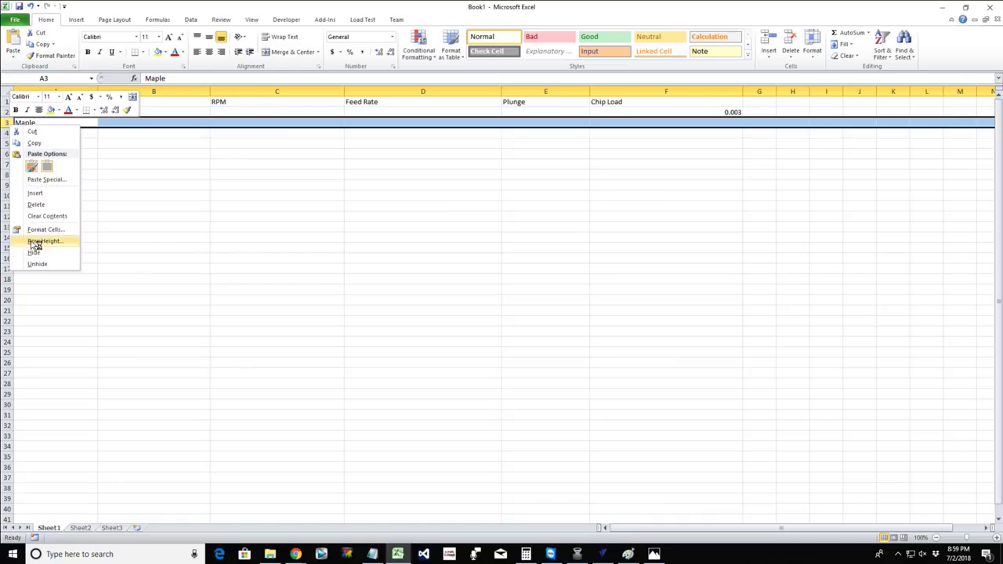
pyautogui.click(36, 192)
pyautogui.rightClick(6, 123)
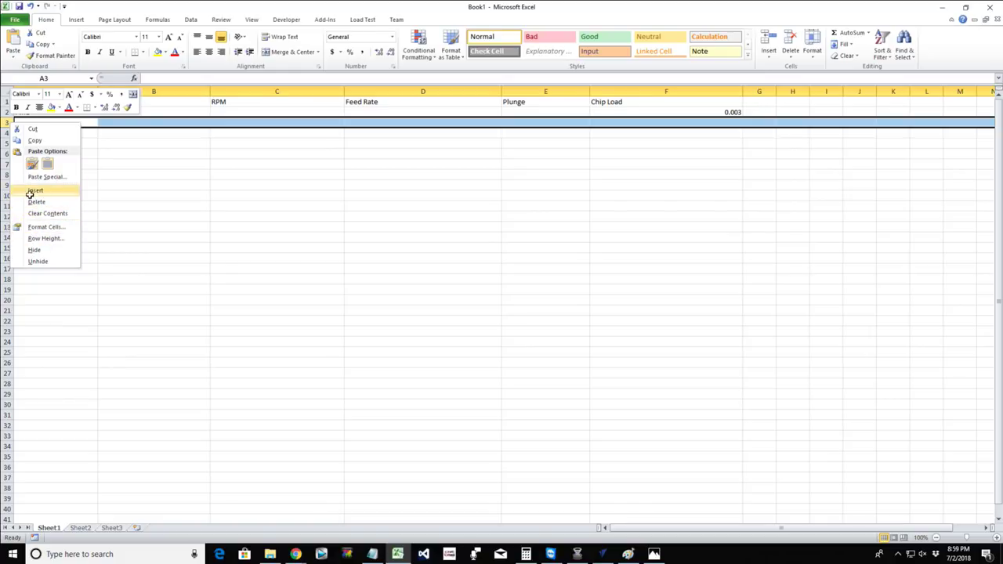
pyautogui.click(35, 190)
pyautogui.rightClick(9, 133)
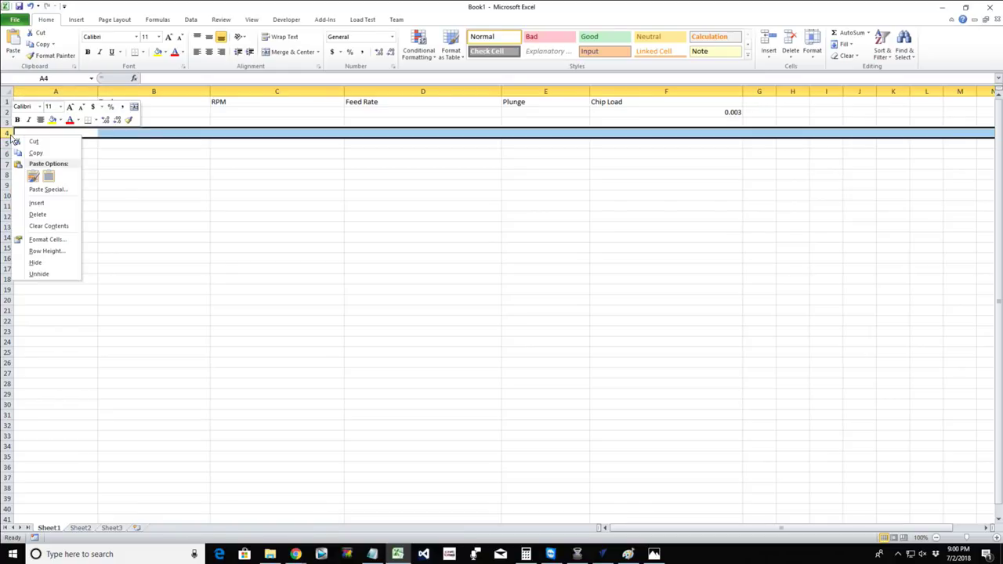
pyautogui.click(35, 203)
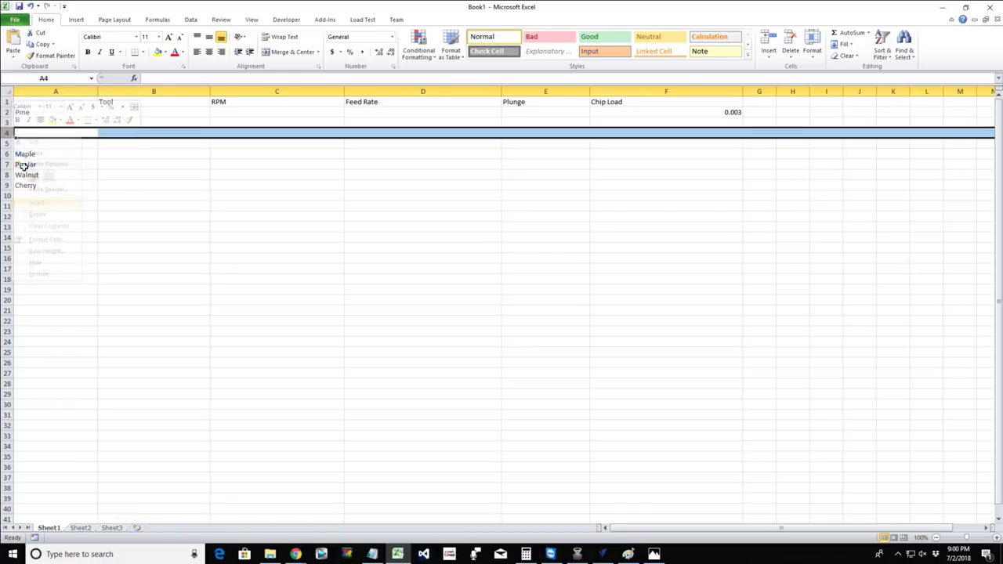
pyautogui.click(112, 132)
# Enter tool sizes 0.125, 0.25 and 0.25 in B2 to B4.
pyautogui.click(112, 112)
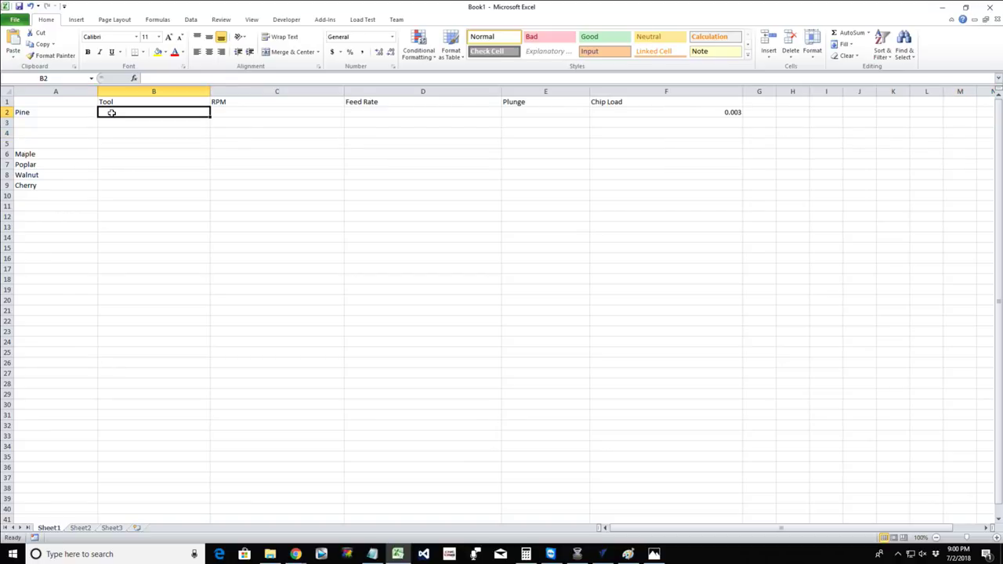
pyautogui.write('.125')
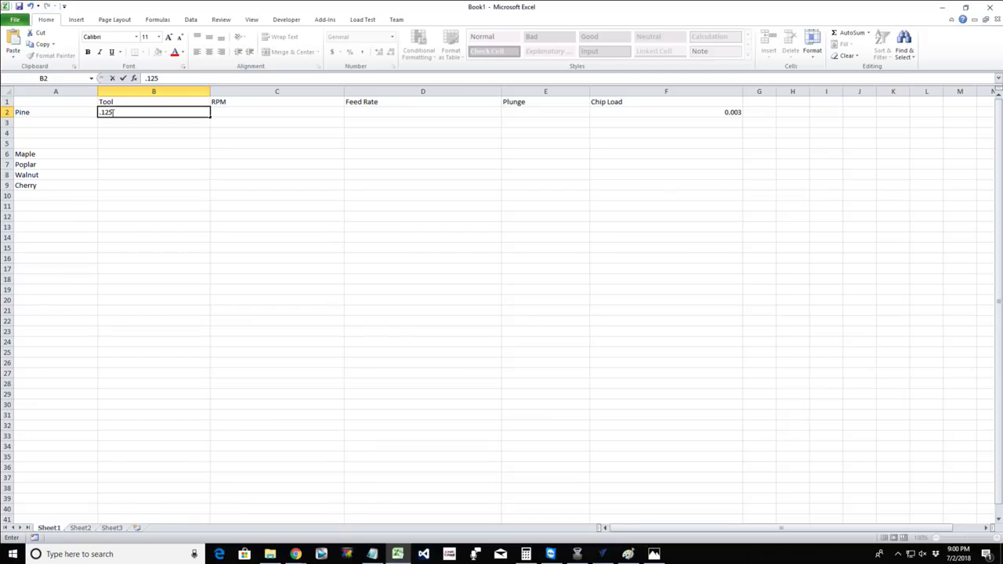
pyautogui.click(110, 119)
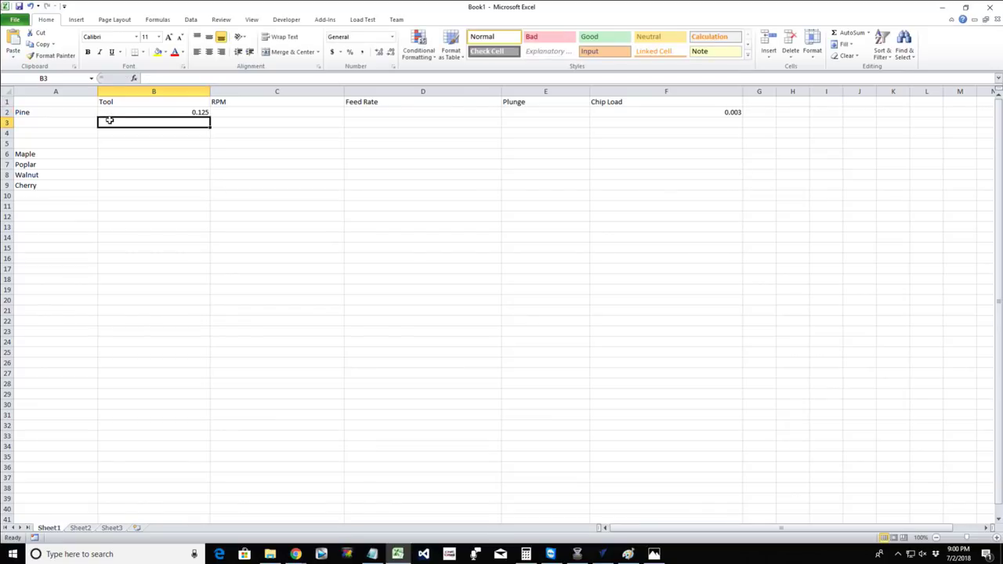
pyautogui.write('.25')
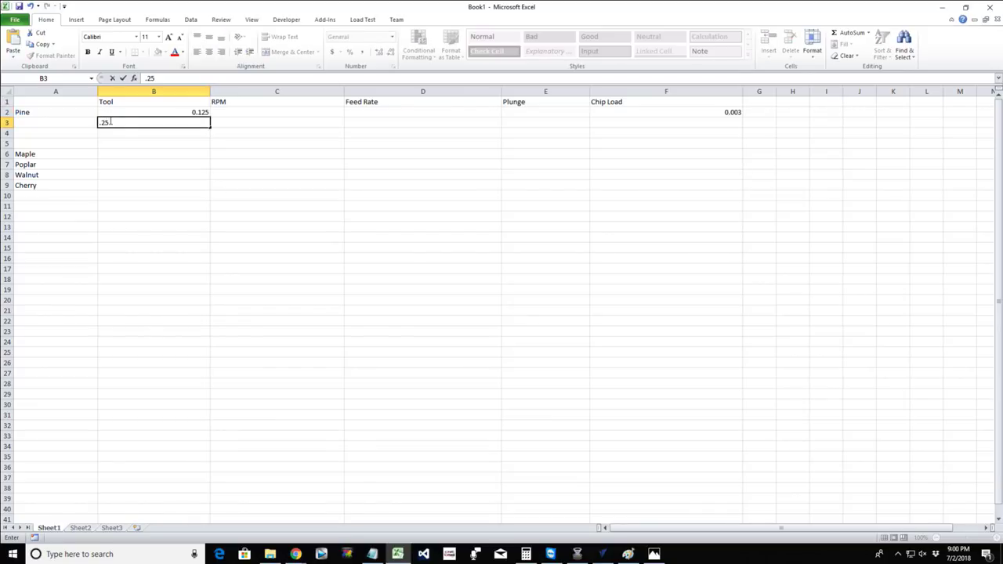
pyautogui.click(128, 135)
pyautogui.write('.25')
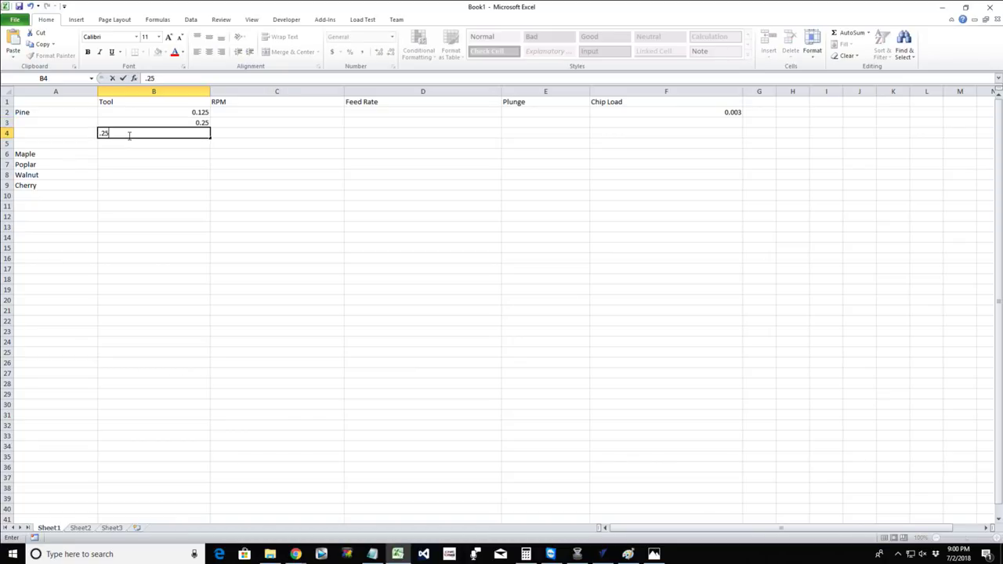
pyautogui.press('Return')
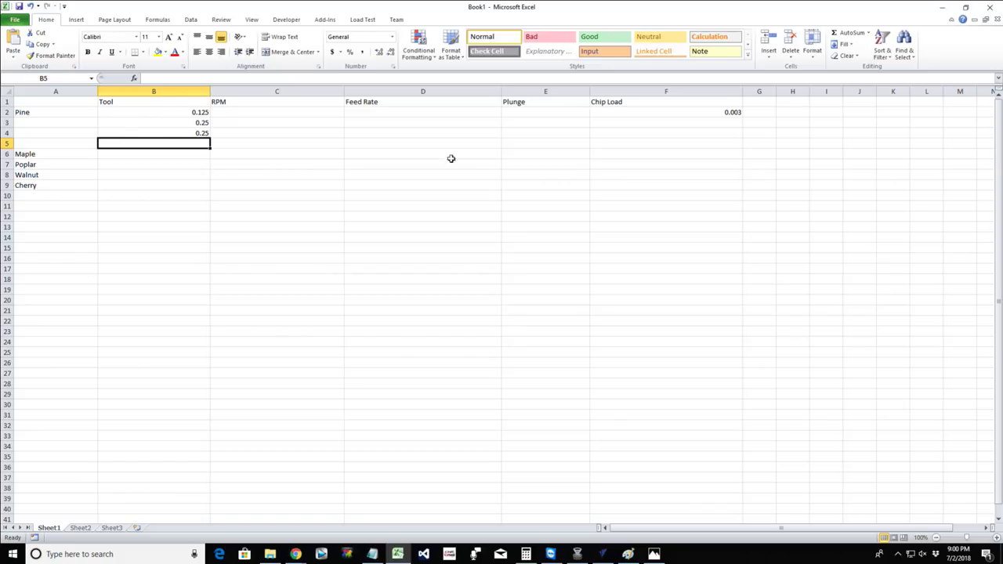
# Enter chip load ranges .003-.005 in F2 and .009 - .015 in F3.
pyautogui.click(605, 112)
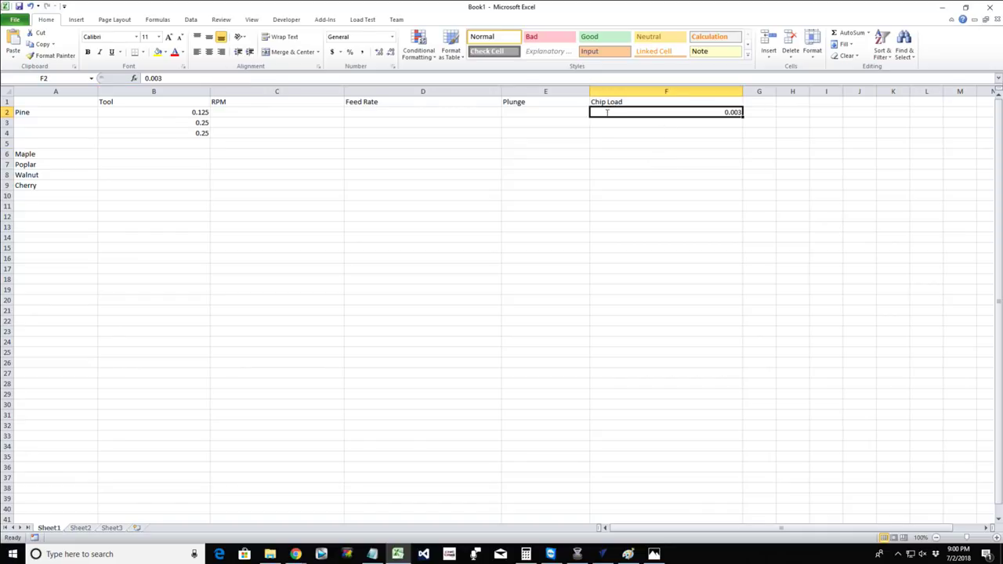
pyautogui.write('.003-.005')
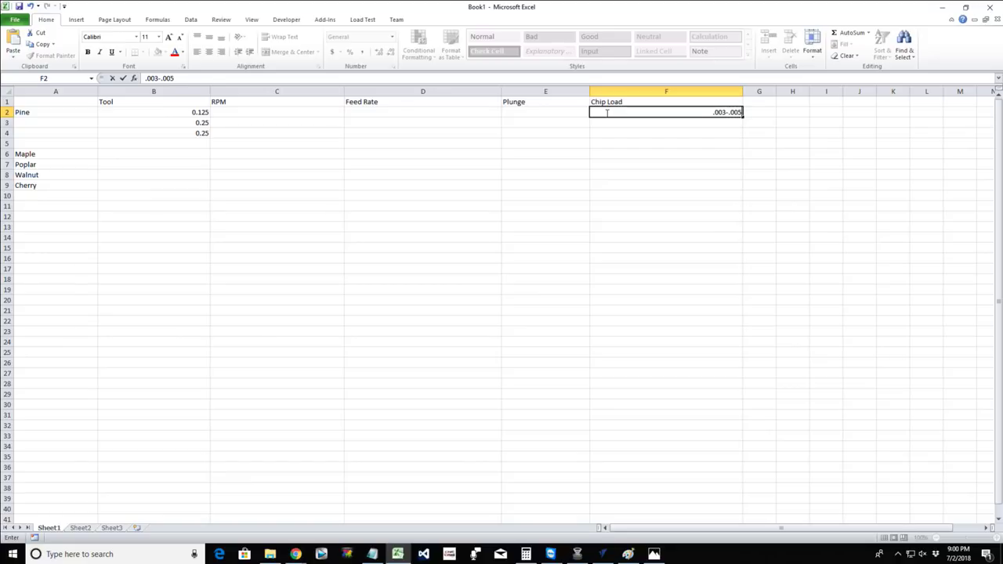
pyautogui.press('Return')
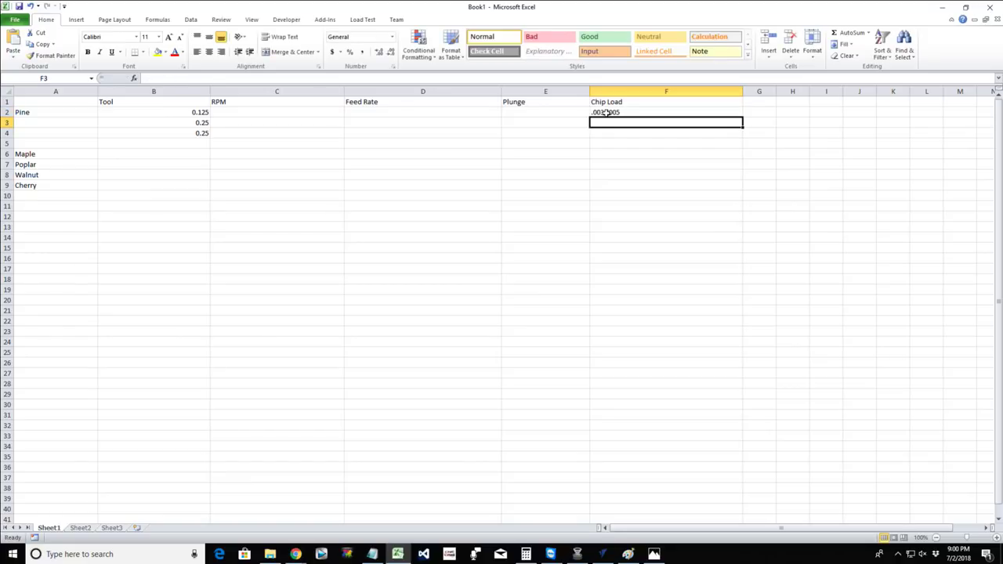
pyautogui.write('.009')
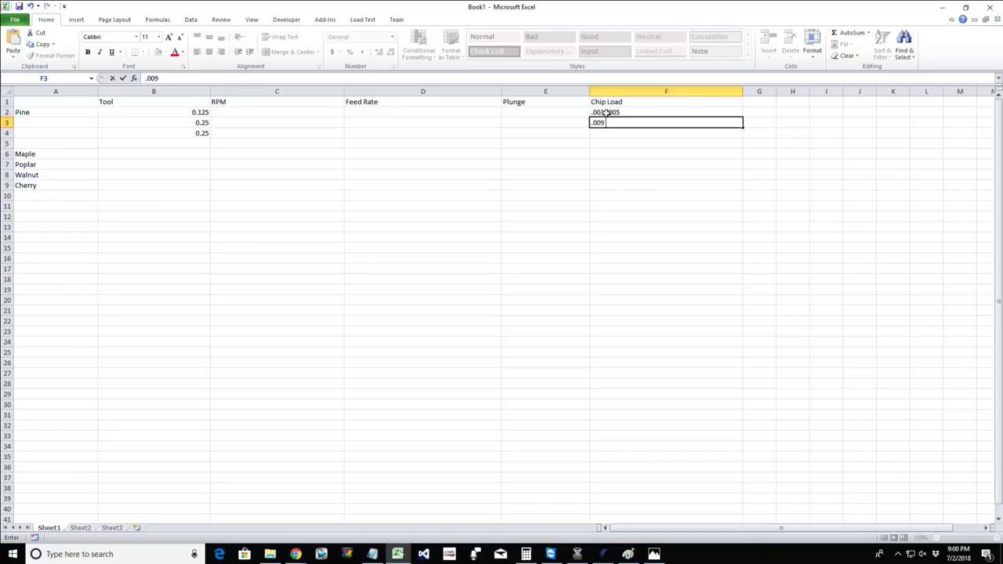
pyautogui.write(' - .015')
pyautogui.press('Return')
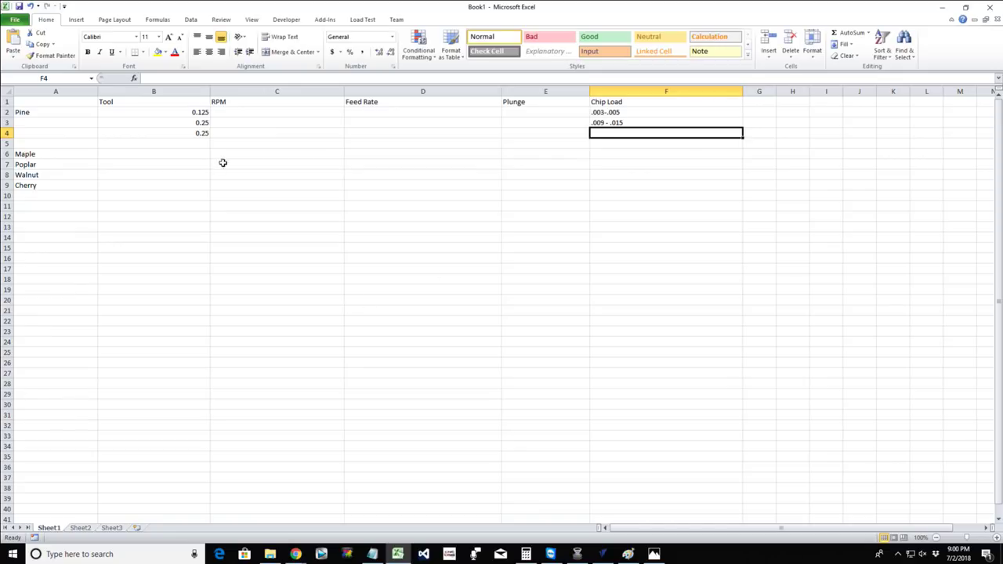
# Start editing B4's 0.5 tool size and consult the chip load chart image.
pyautogui.doubleClick(203, 134)
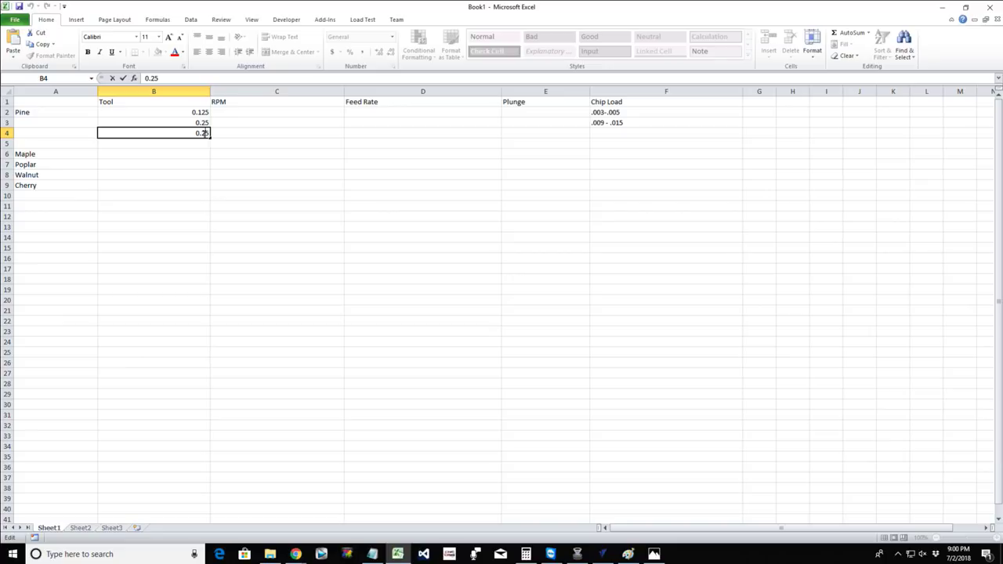
pyautogui.click(654, 554)
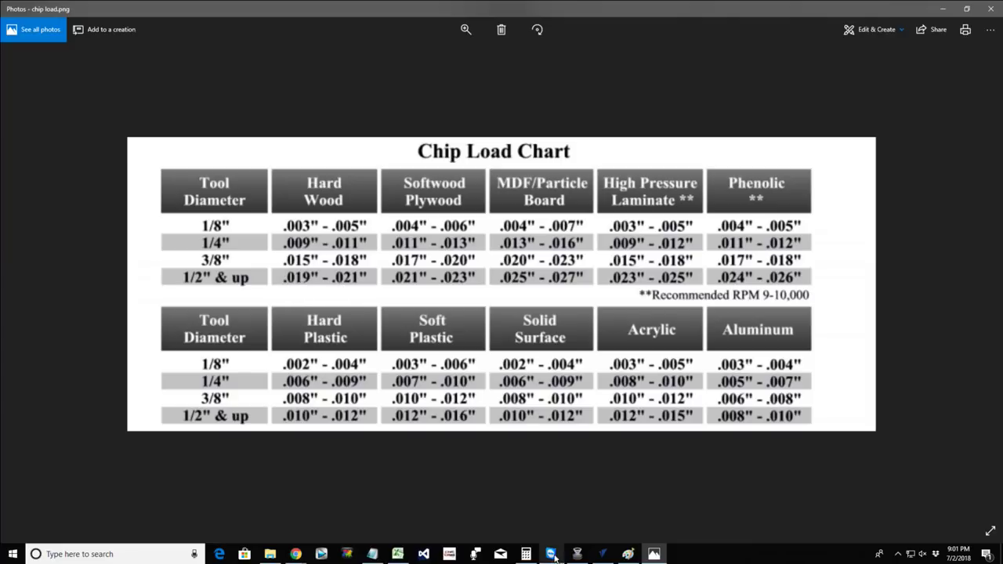
pyautogui.click(397, 554)
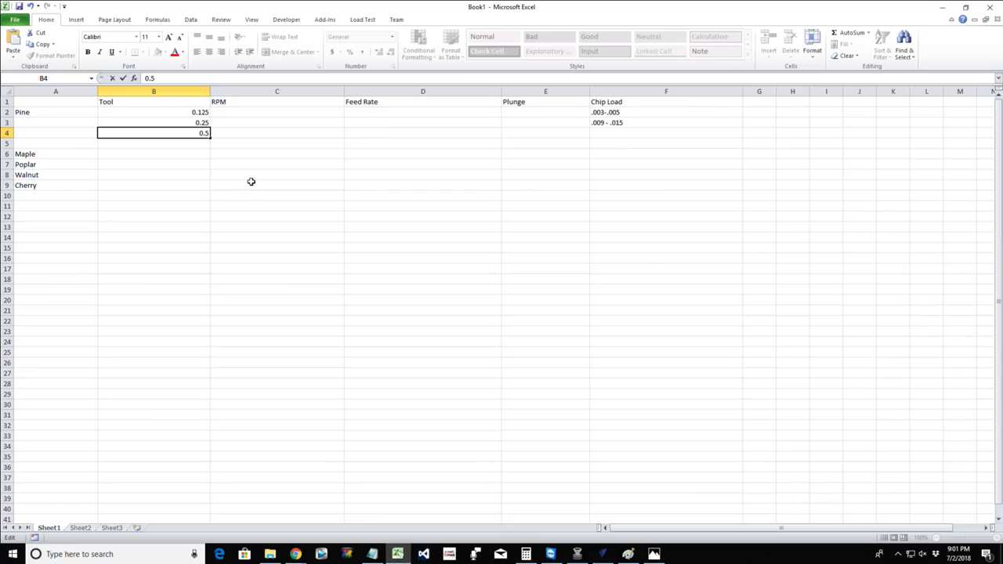
# Correct B4's tool size and set chip loads to .009 - .011 in F3 and .015 - .021 in F4.
pyautogui.press('Left')
pyautogui.press('BackSpace')
pyautogui.write('.')
pyautogui.click(620, 123)
pyautogui.doubleClick(622, 123)
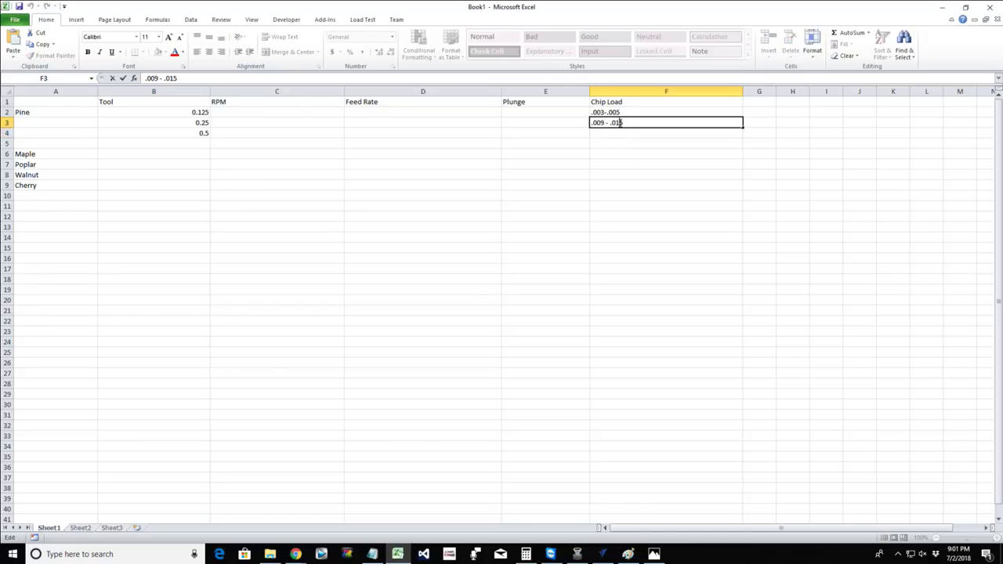
pyautogui.press('BackSpace')
pyautogui.write('1')
pyautogui.click(605, 134)
pyautogui.write('.015')
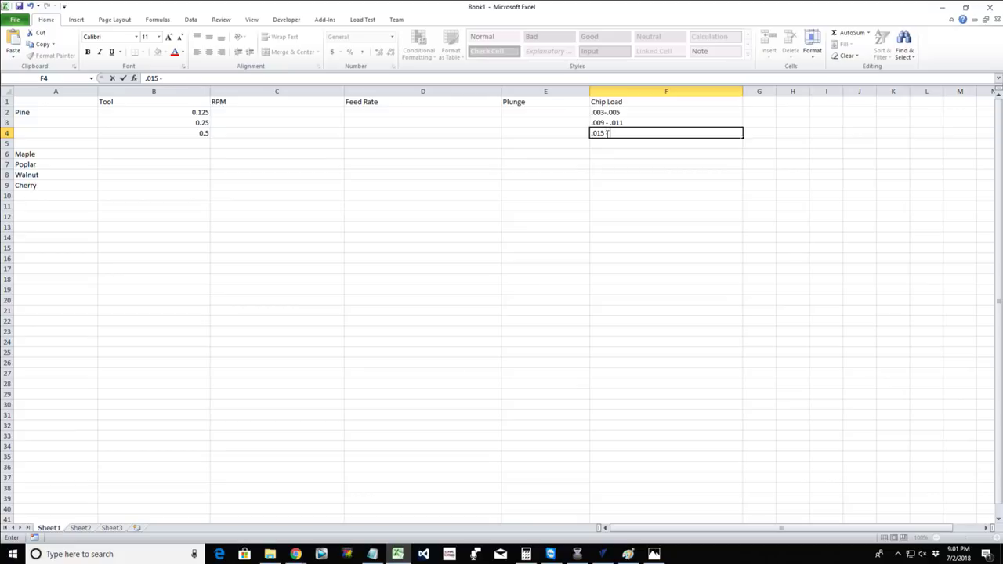
pyautogui.write(' - .021')
pyautogui.press('Return')
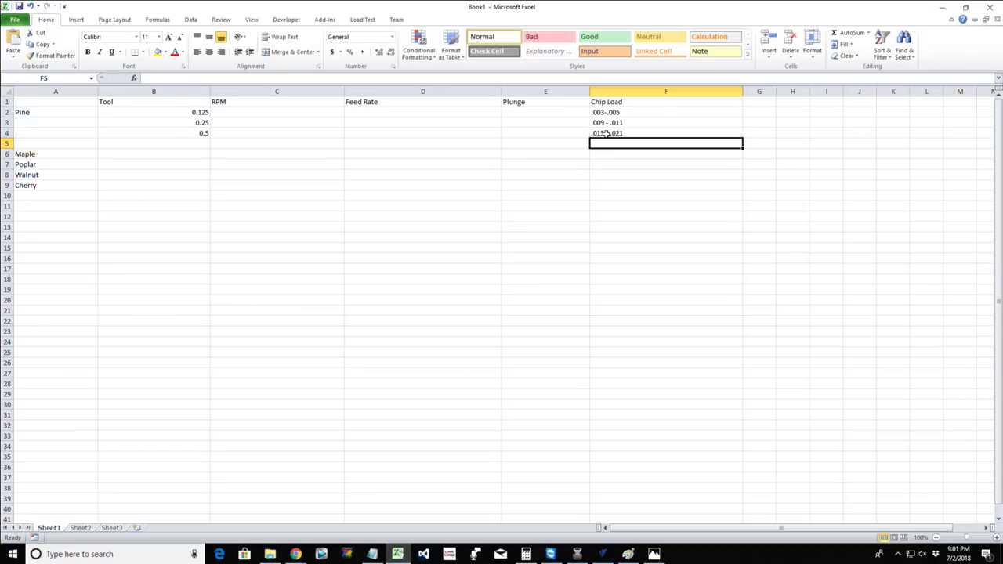
# Enter 12,500 RPM, 75 feed rate and 15 plunge for the 0.125 tool in C2:E2.
pyautogui.click(242, 114)
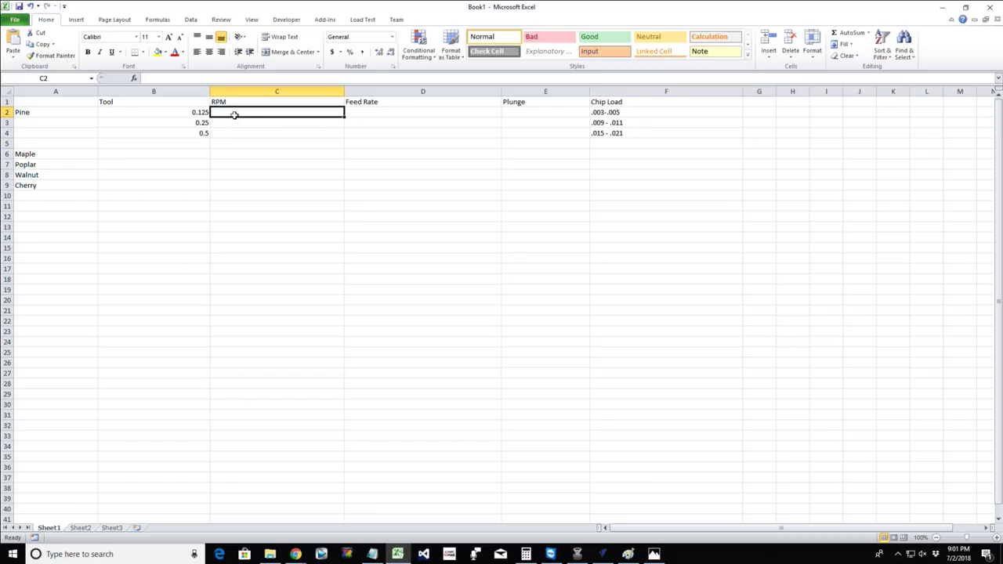
pyautogui.write('12,500')
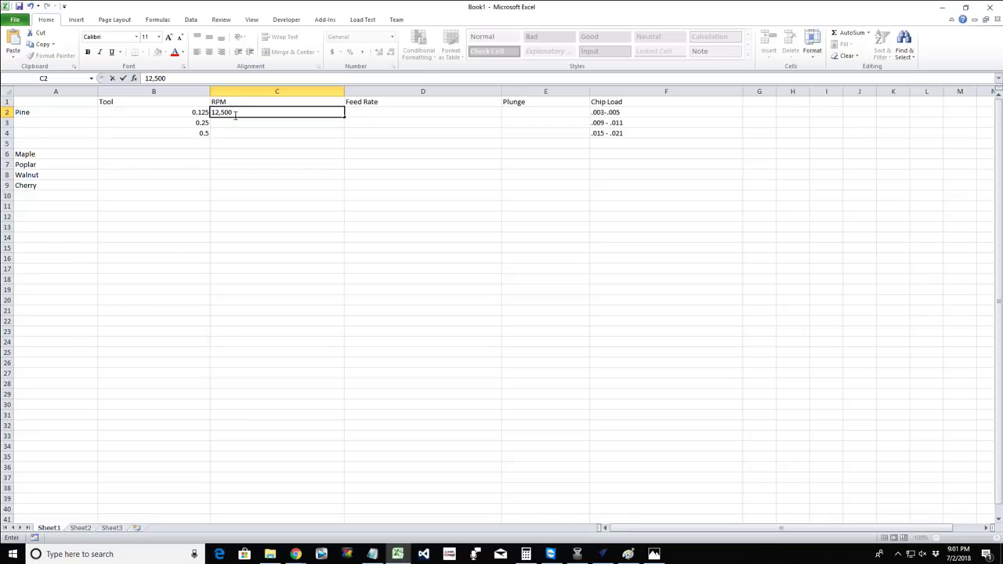
pyautogui.press('Tab')
pyautogui.write('75')
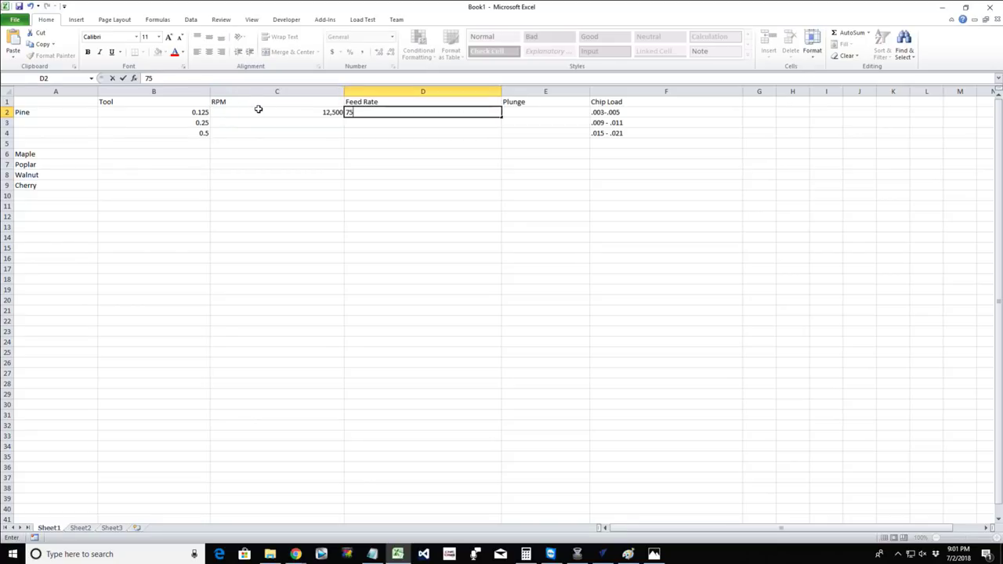
pyautogui.press('Tab')
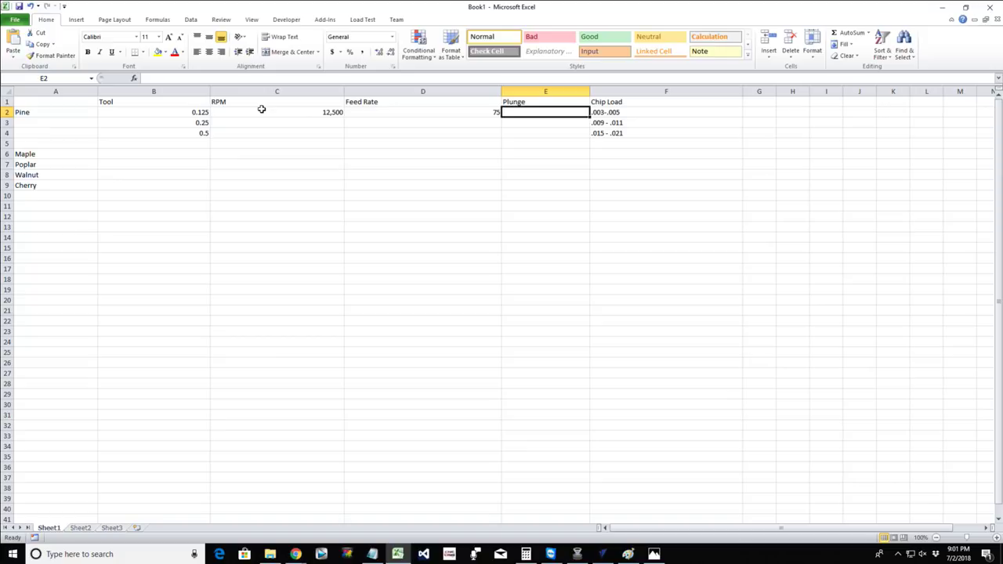
pyautogui.write('15')
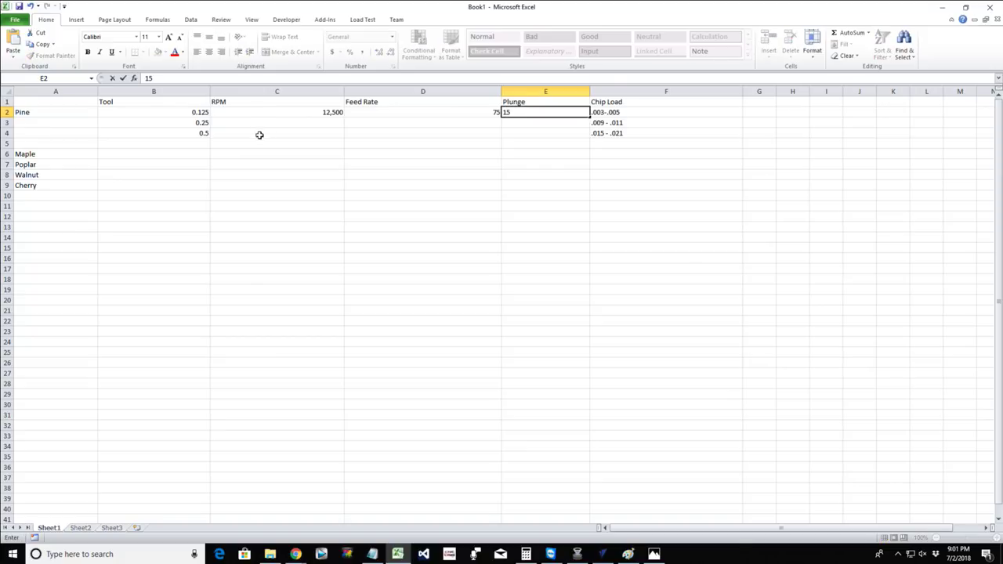
pyautogui.click(280, 130)
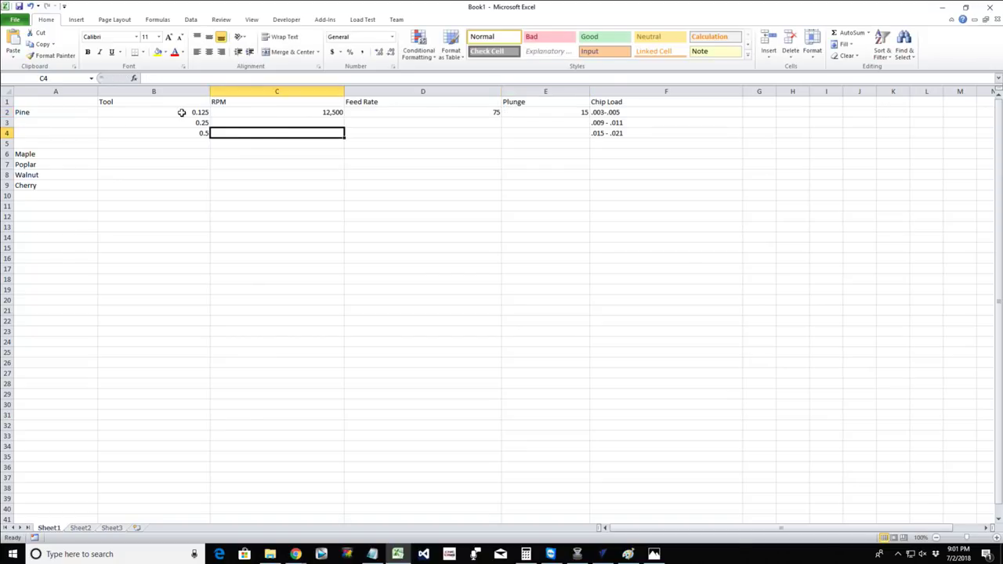
pyautogui.click(601, 554)
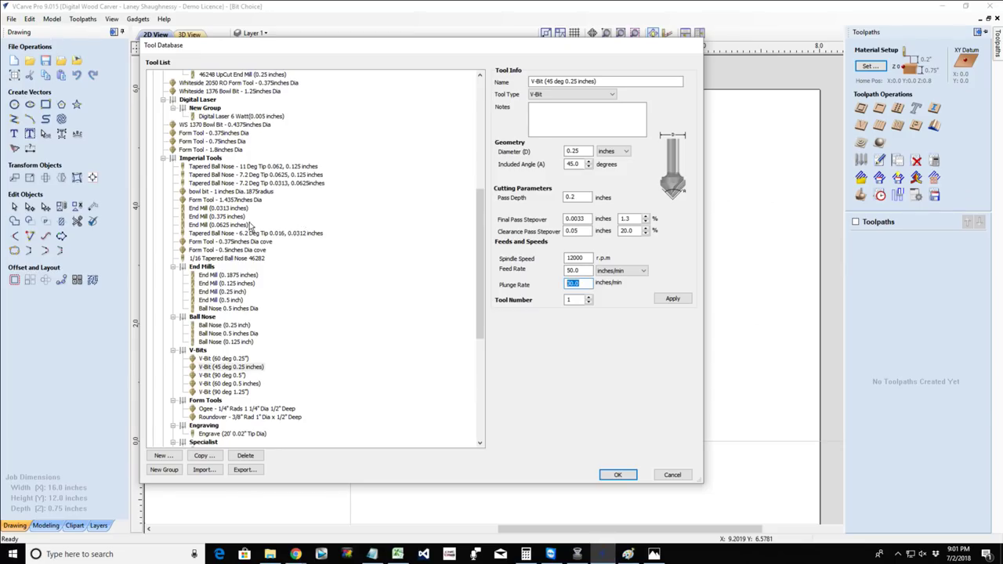
# Create a new Pine Wood group under Imperial Tools.
pyautogui.scroll(10, 251, 228)
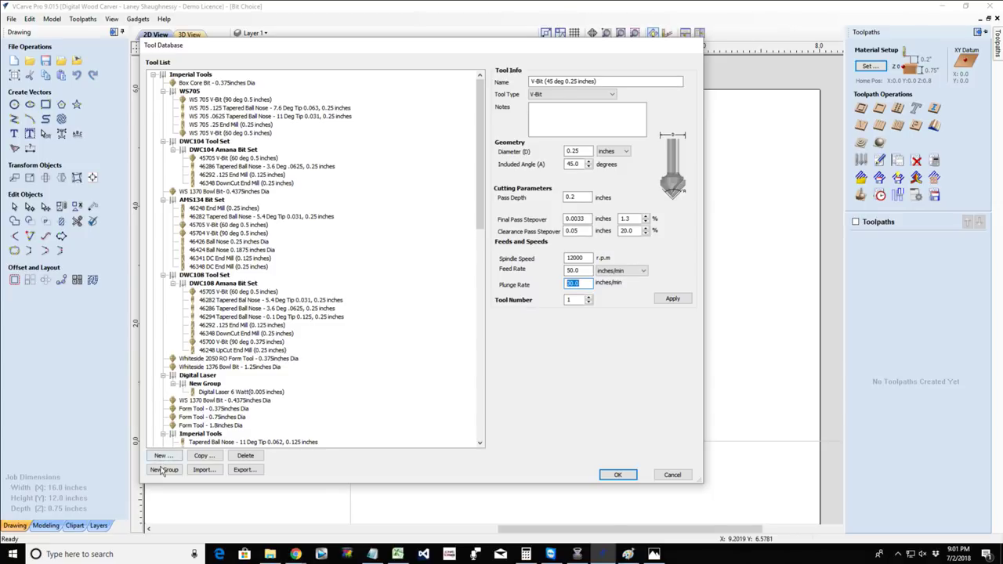
pyautogui.click(189, 76)
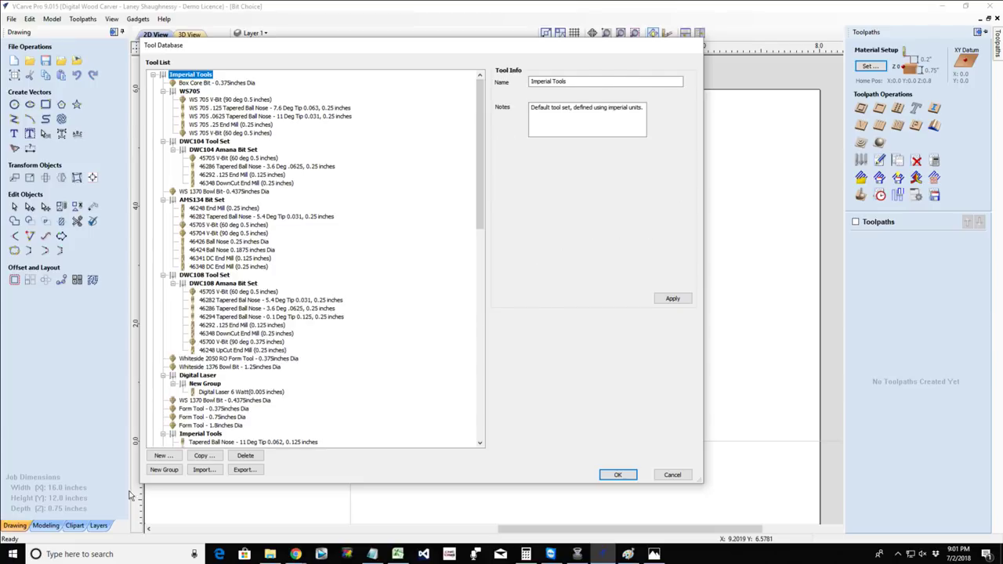
pyautogui.click(164, 469)
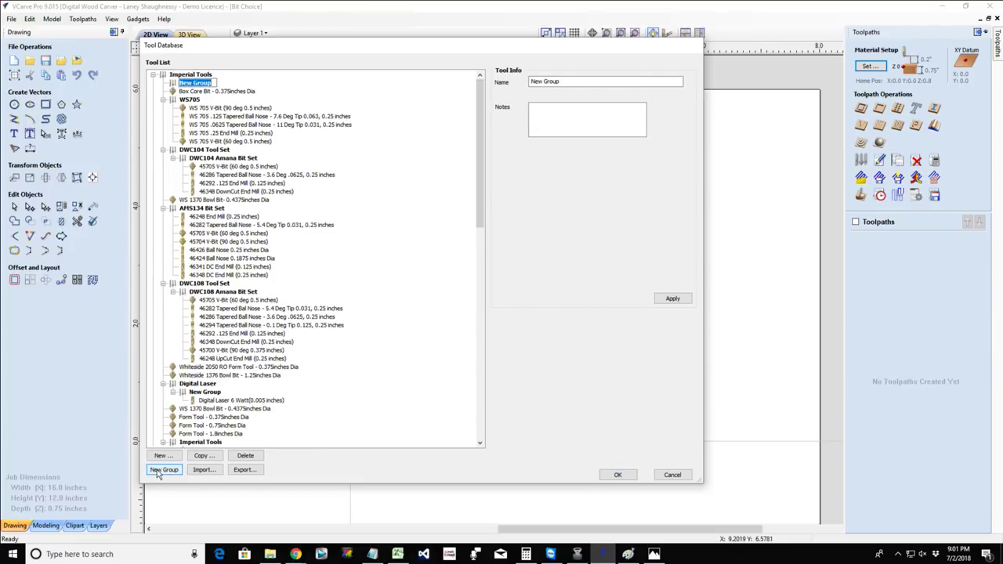
pyautogui.write('Pine Wood')
pyautogui.press('Return')
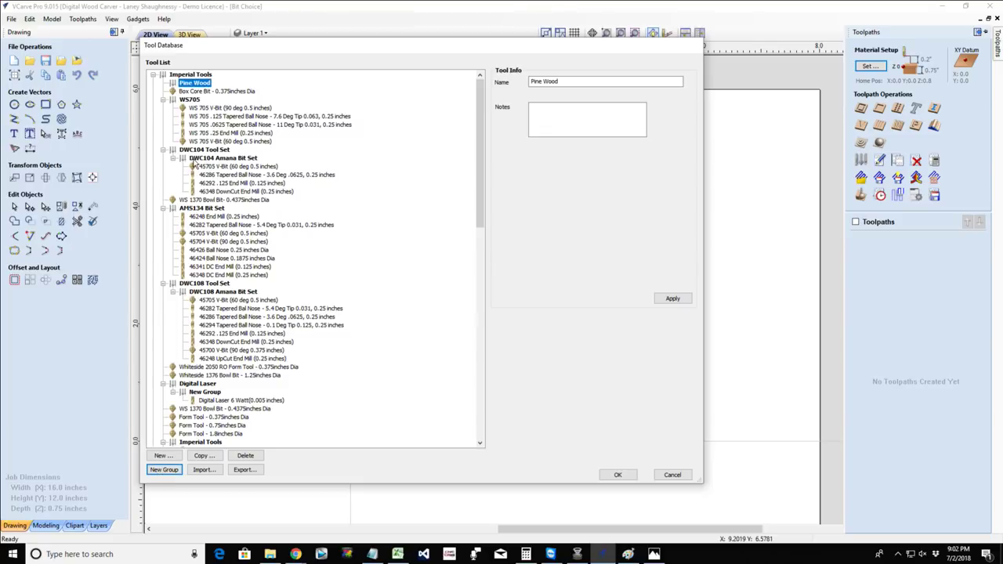
# Move the DWC104 Amana Bit Set below Pine Wood and expand it to browse its bits.
pyautogui.moveTo(193, 164); pyautogui.dragTo(186, 89)
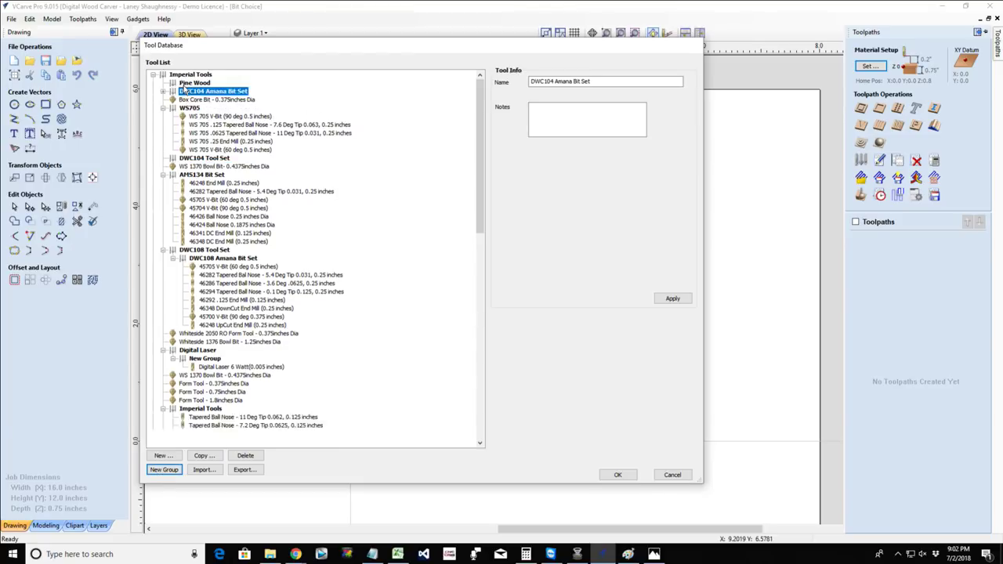
pyautogui.click(164, 92)
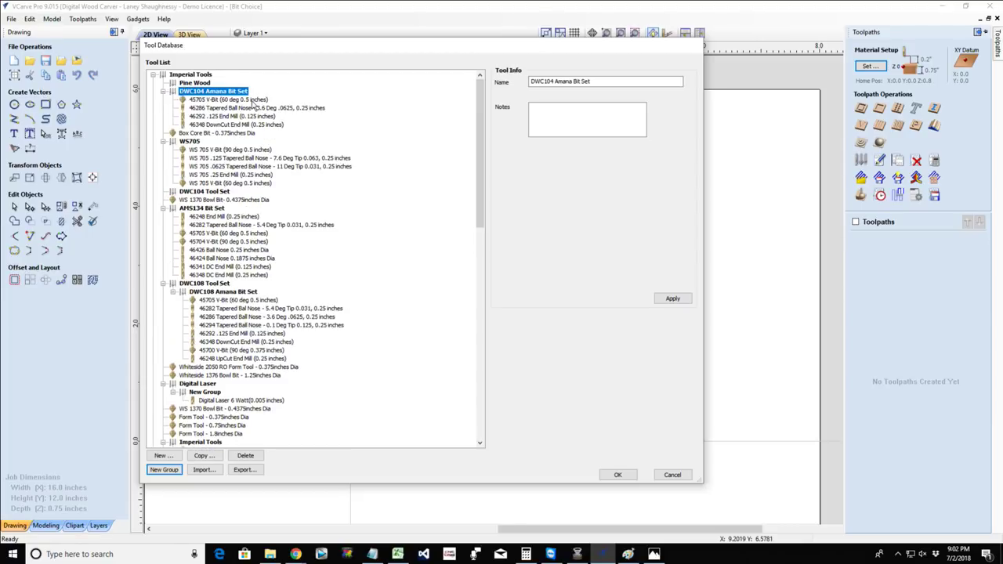
pyautogui.press('Down')
pyautogui.press('Down')
pyautogui.press('Down')
pyautogui.press('Down')
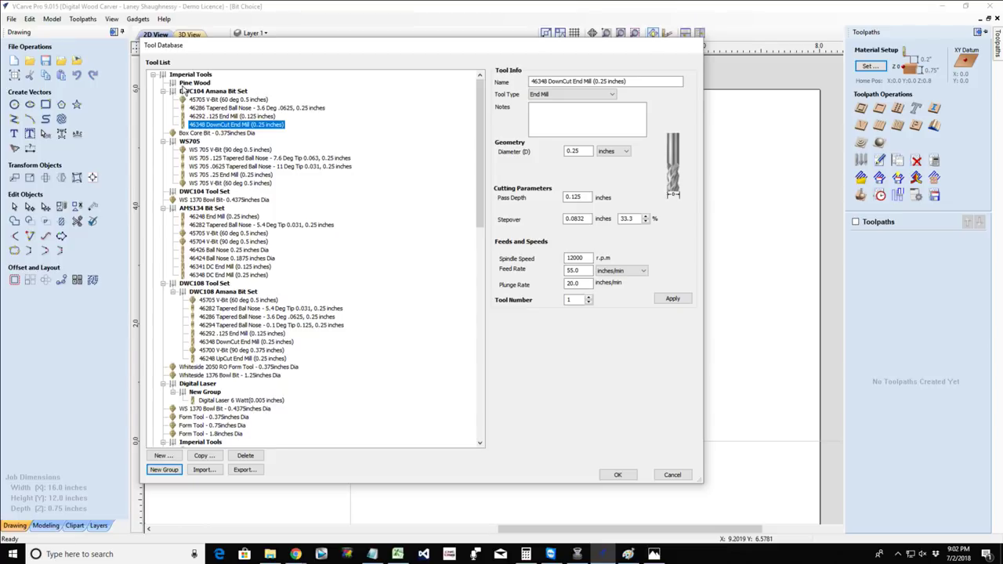
# Move the 45705 V-Bit below the 46292 end mill and change its spindle speed from 16000 to 12500.
pyautogui.click(190, 82)
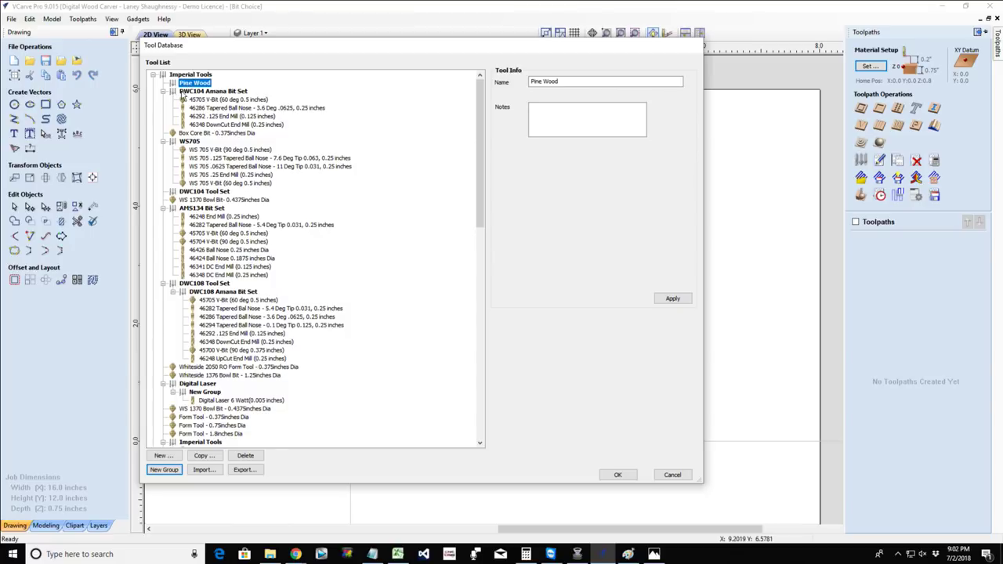
pyautogui.moveTo(185, 99); pyautogui.dragTo(186, 128)
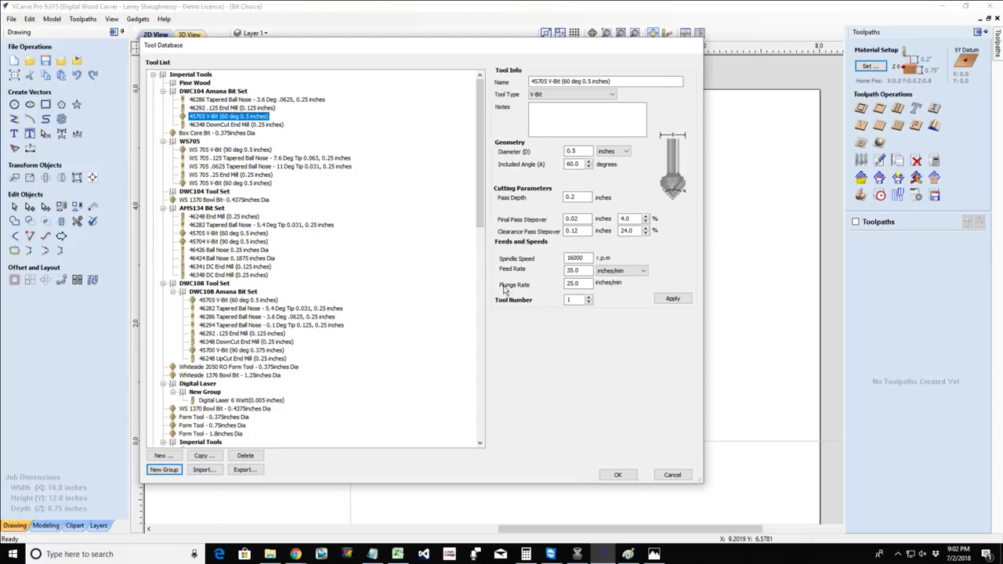
pyautogui.click(585, 259)
pyautogui.moveTo(584, 258); pyautogui.dragTo(557, 259)
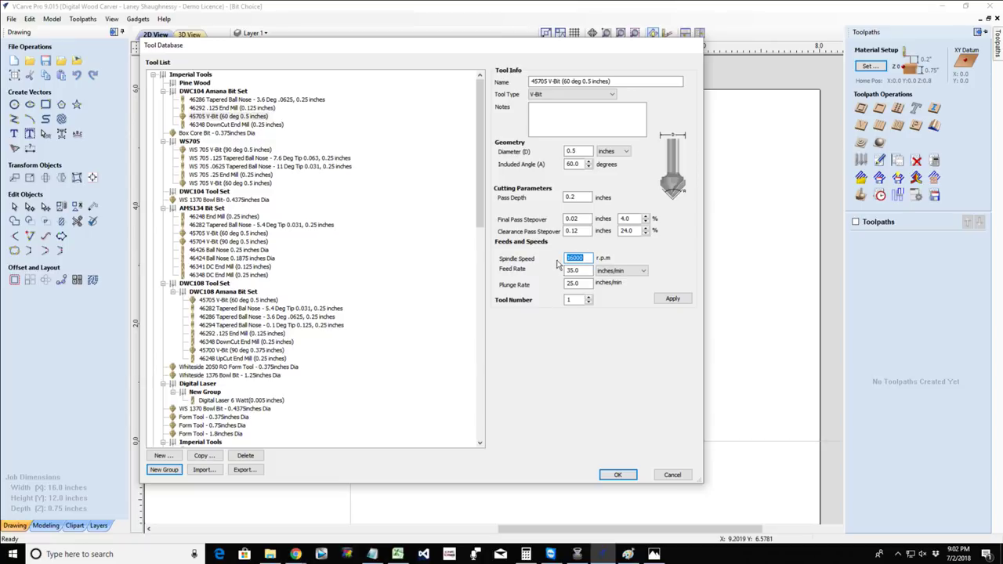
pyautogui.write('12500')
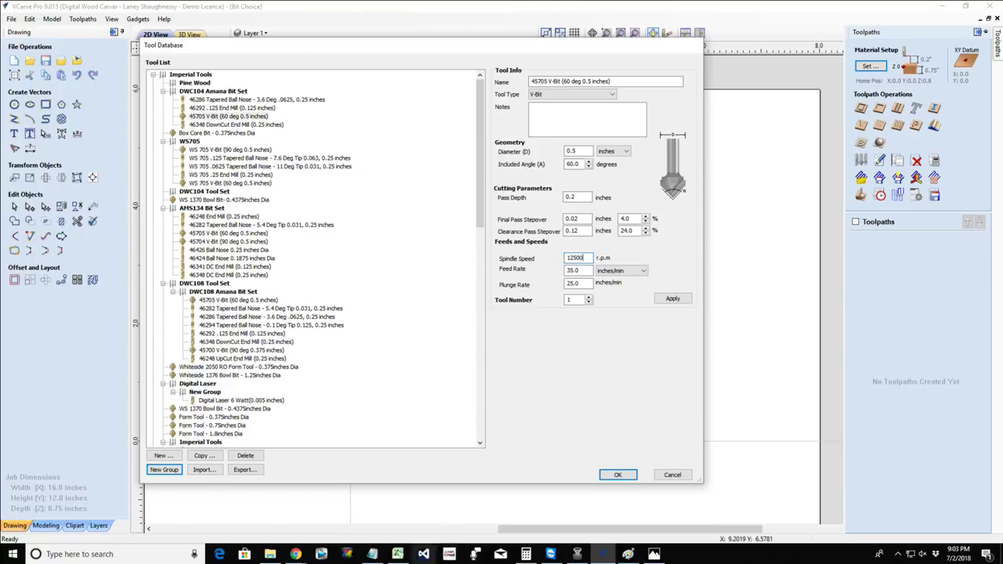
pyautogui.click(372, 554)
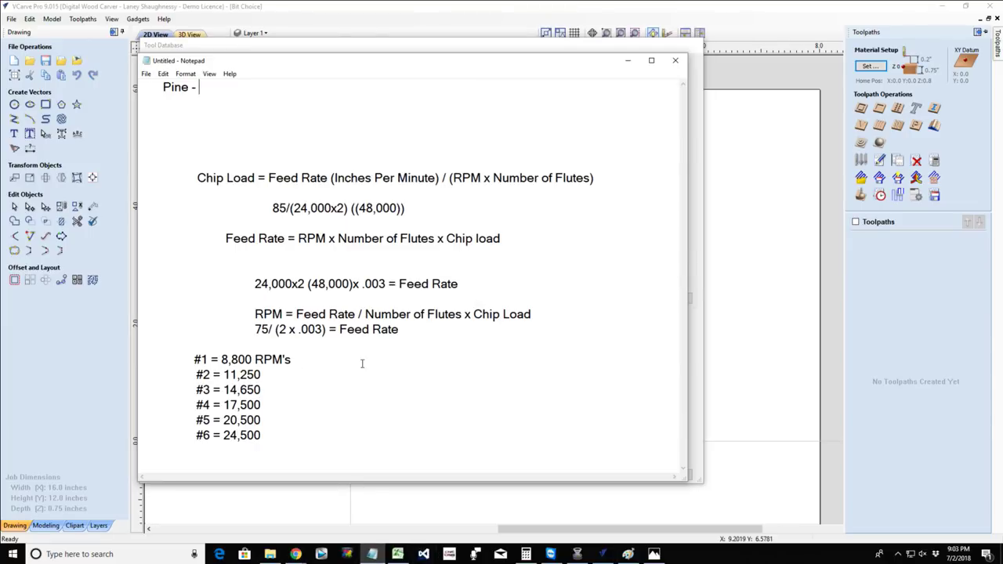
# Highlight the six RPM lines, then the Chip Load, Feed Rate and RPM terms of the formula.
pyautogui.moveTo(170, 358); pyautogui.dragTo(410, 477)
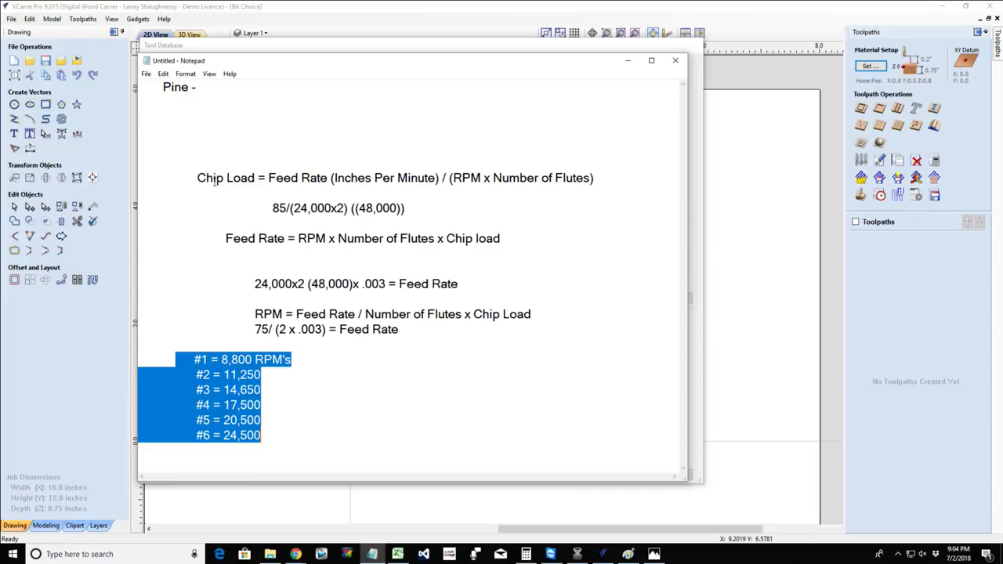
pyautogui.moveTo(195, 177); pyautogui.dragTo(255, 177)
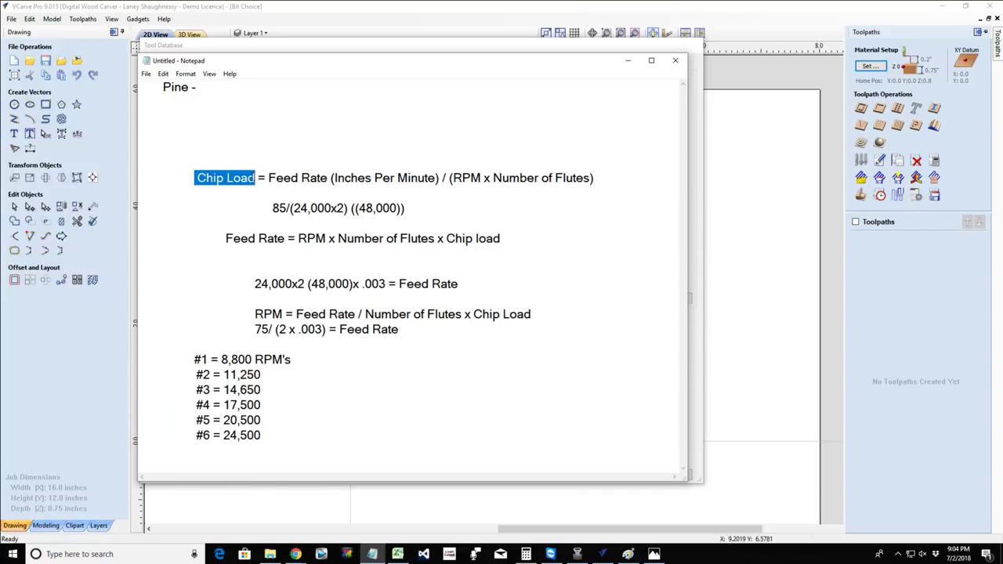
pyautogui.moveTo(267, 178); pyautogui.dragTo(327, 179)
pyautogui.moveTo(453, 177); pyautogui.dragTo(592, 179)
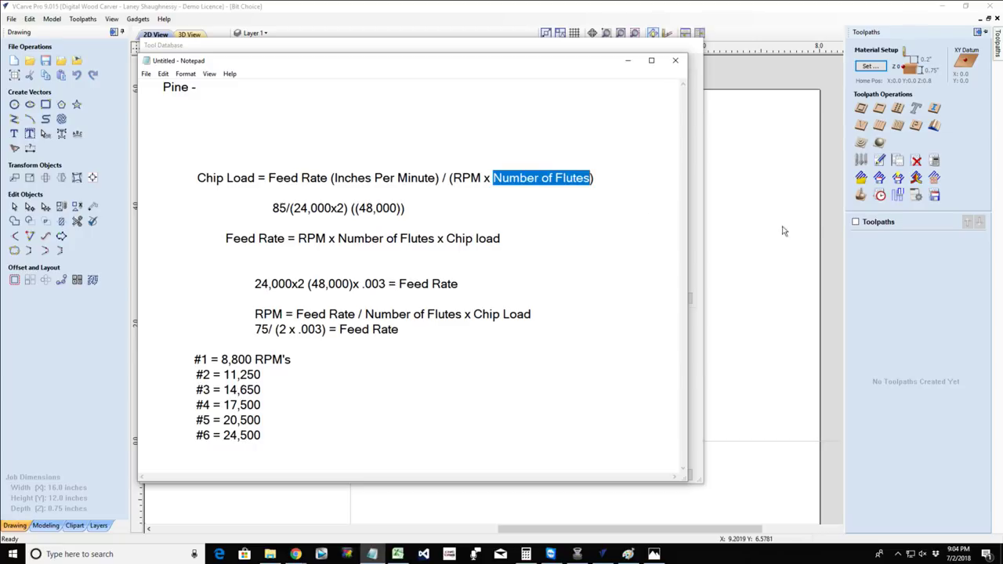
pyautogui.click(860, 167)
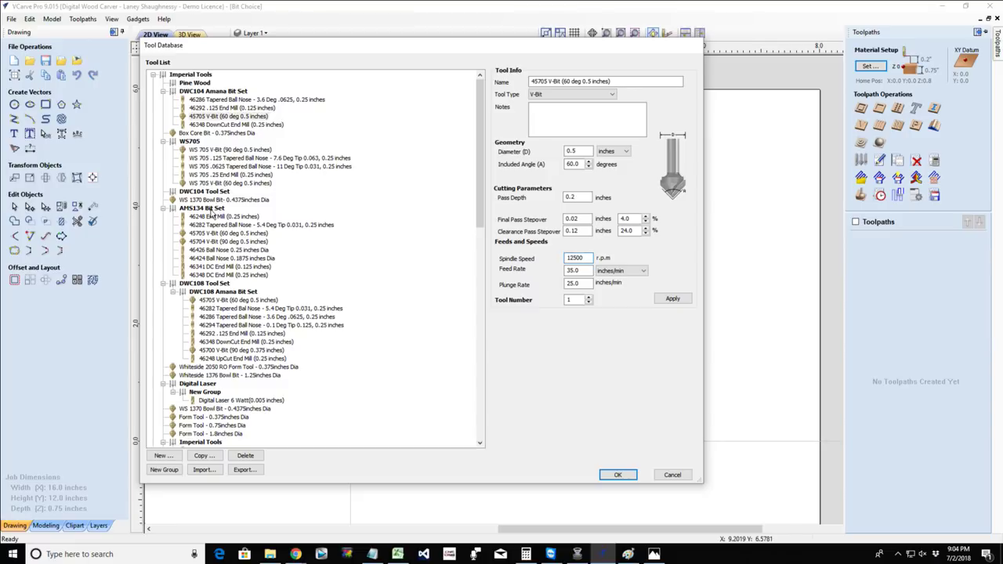
# Select the 46348 DownCut End Mill and highlight its 0.25 diameter, 0.125 pass depth and 33.3% stepover.
pyautogui.click(237, 134)
pyautogui.click(233, 126)
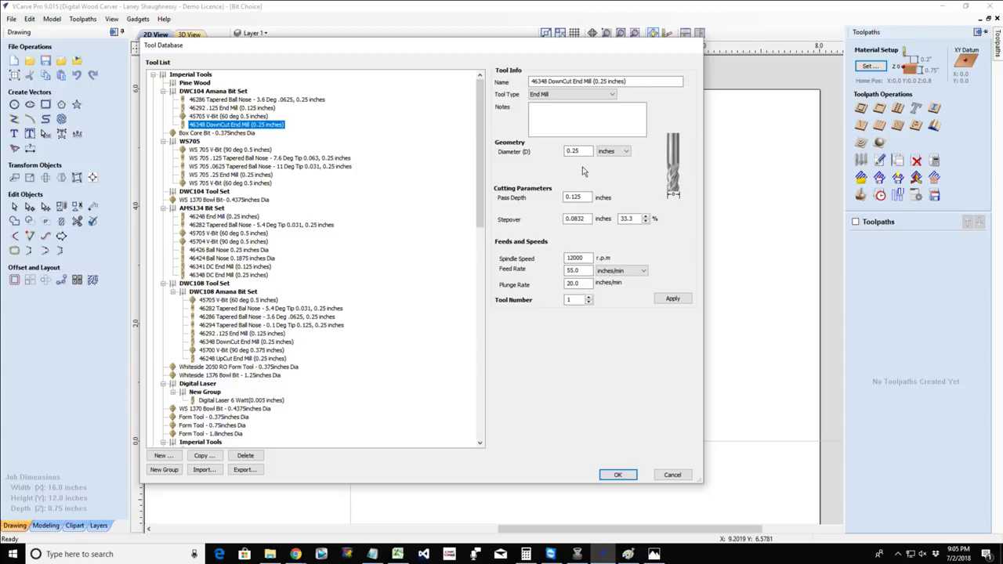
pyautogui.moveTo(582, 150); pyautogui.dragTo(557, 151)
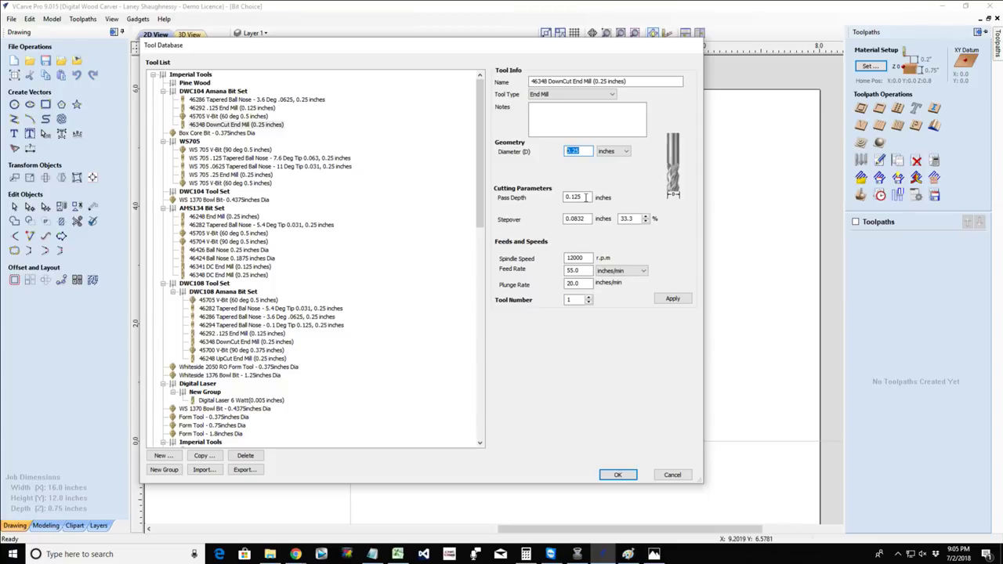
pyautogui.moveTo(595, 197); pyautogui.dragTo(560, 201)
pyautogui.moveTo(589, 151); pyautogui.dragTo(540, 155)
pyautogui.moveTo(589, 197); pyautogui.dragTo(531, 201)
pyautogui.moveTo(589, 151); pyautogui.dragTo(541, 162)
pyautogui.moveTo(573, 196); pyautogui.dragTo(559, 198)
pyautogui.doubleClick(623, 220)
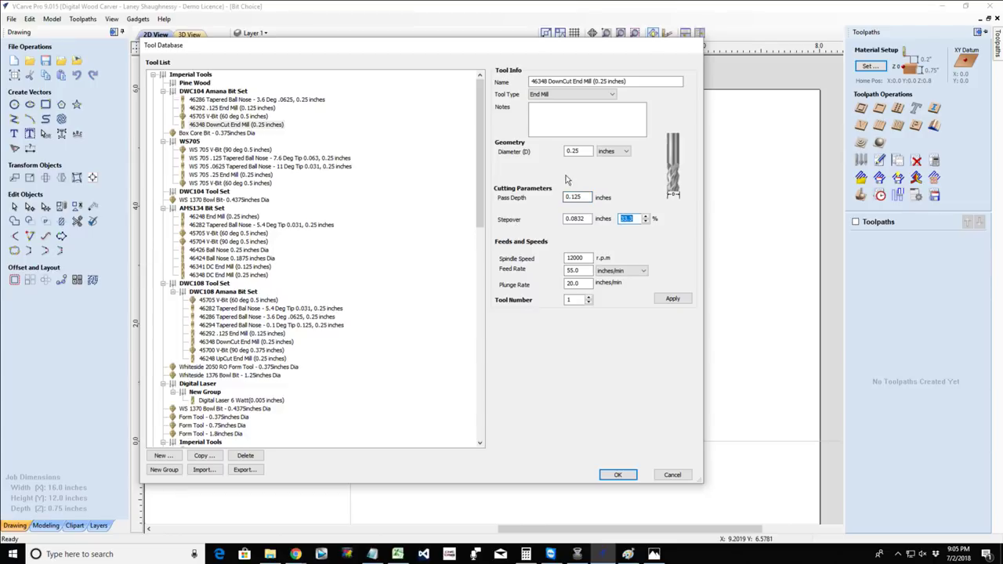
pyautogui.doubleClick(578, 151)
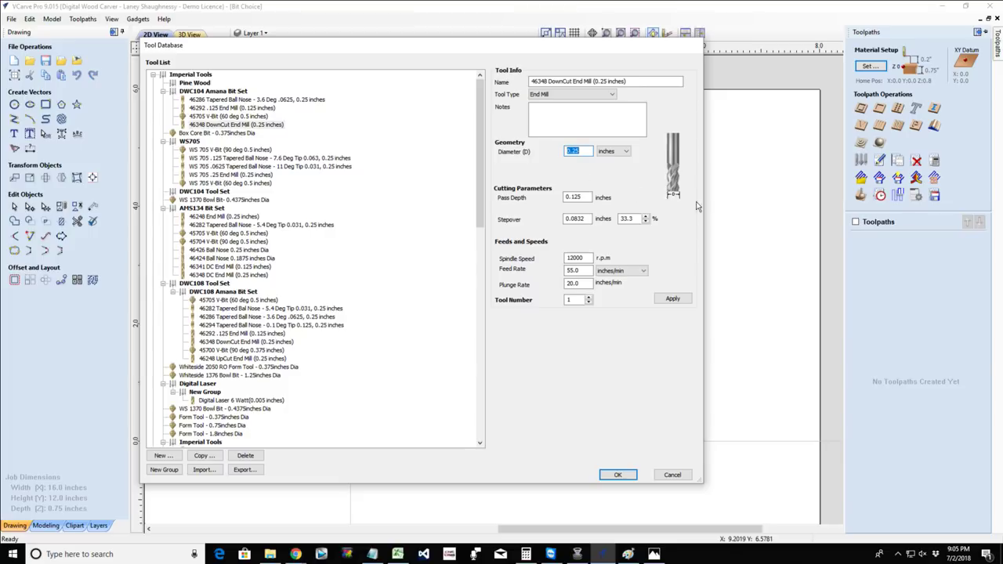
pyautogui.doubleClick(634, 219)
# Close the Tool Database without saving and draw a 4.25-inch horizontal line.
pyautogui.click(672, 476)
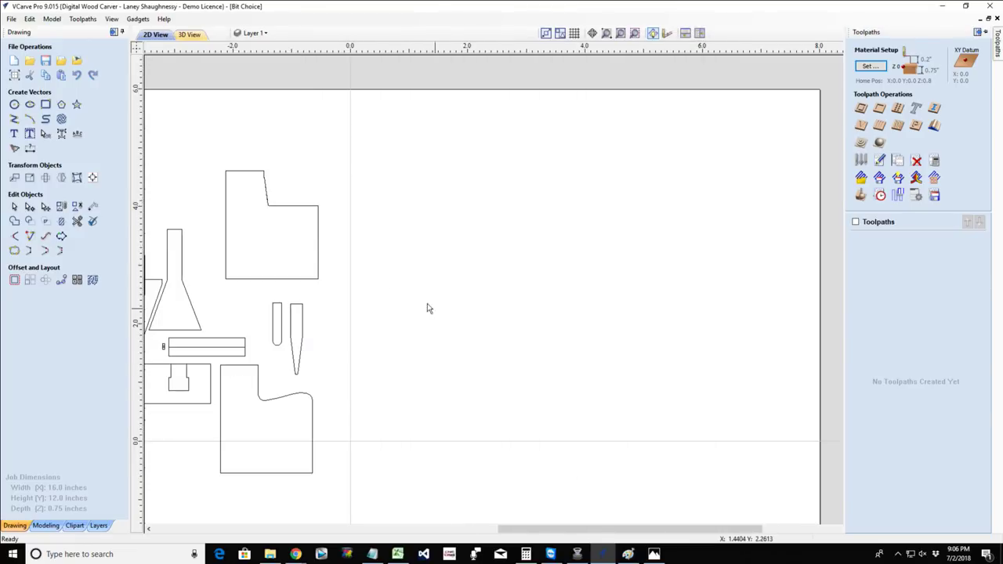
pyautogui.click(15, 119)
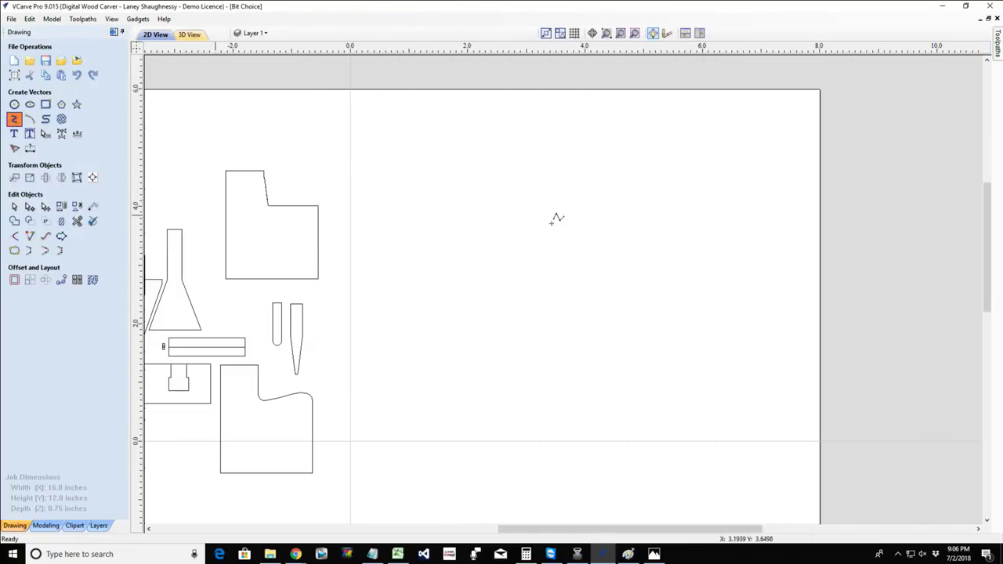
pyautogui.click(459, 173)
pyautogui.click(709, 173)
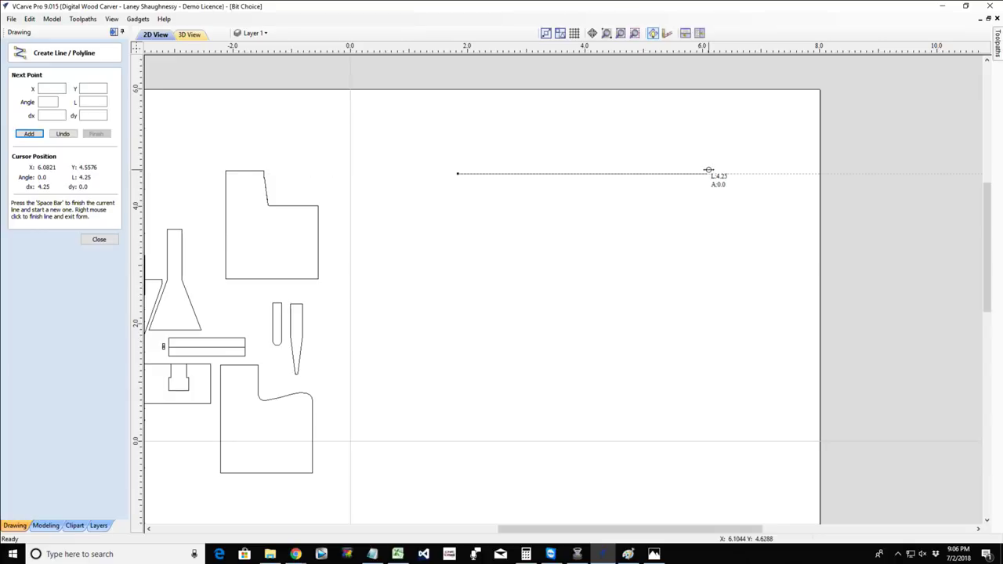
pyautogui.click(707, 173)
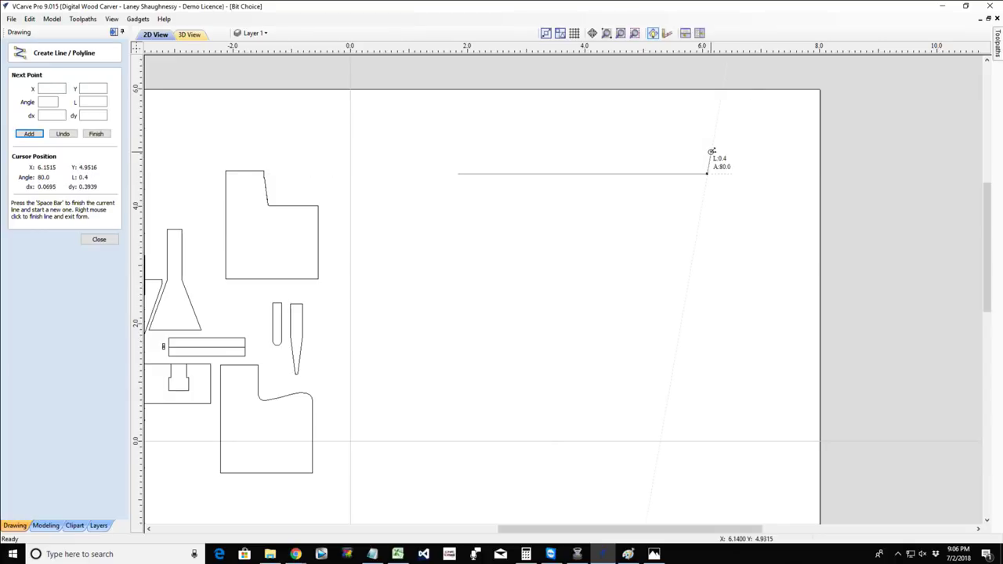
pyautogui.press('space')
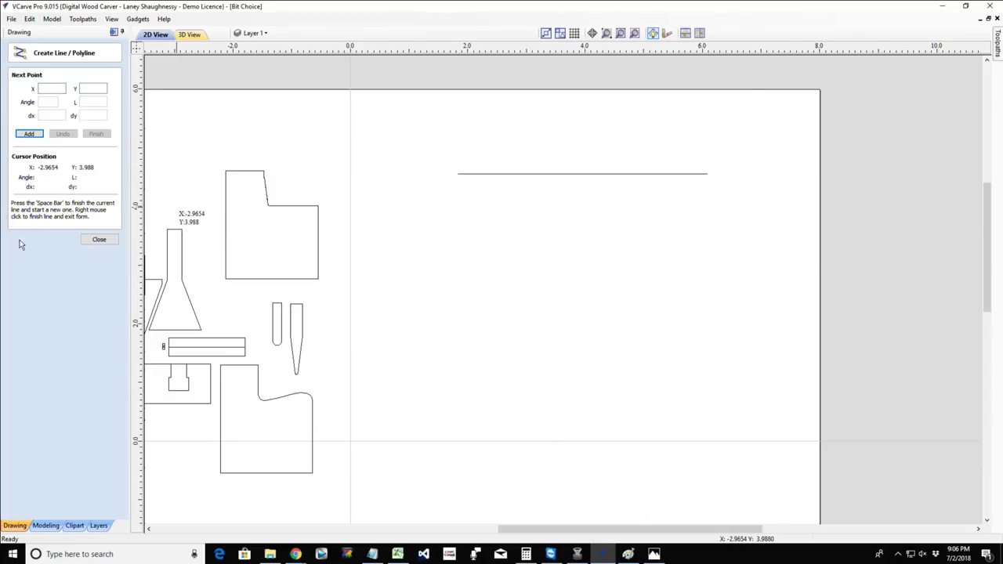
pyautogui.press('Escape')
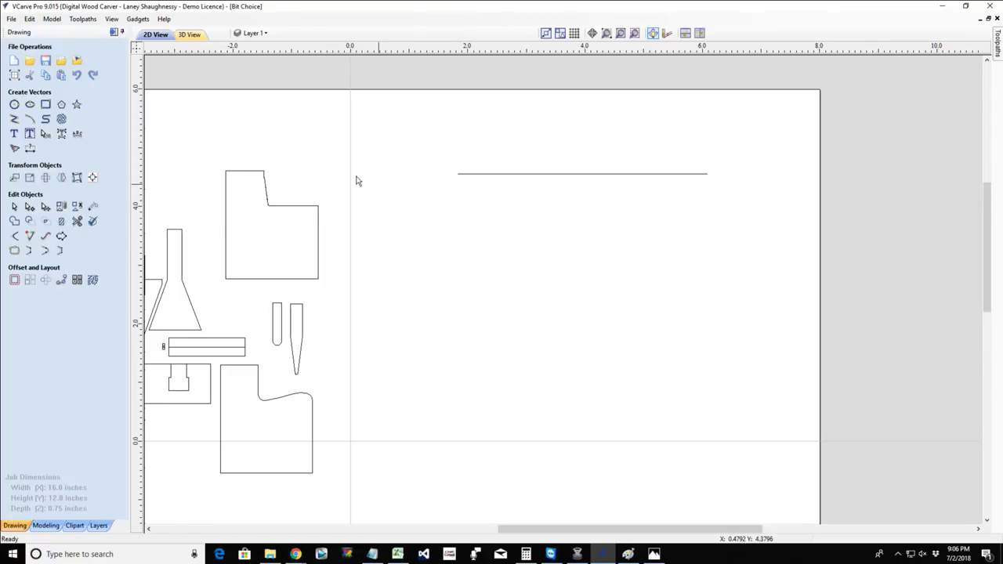
# Draw a 0.25-inch circle at the line's left end, then select the line.
pyautogui.click(14, 104)
pyautogui.click(458, 173)
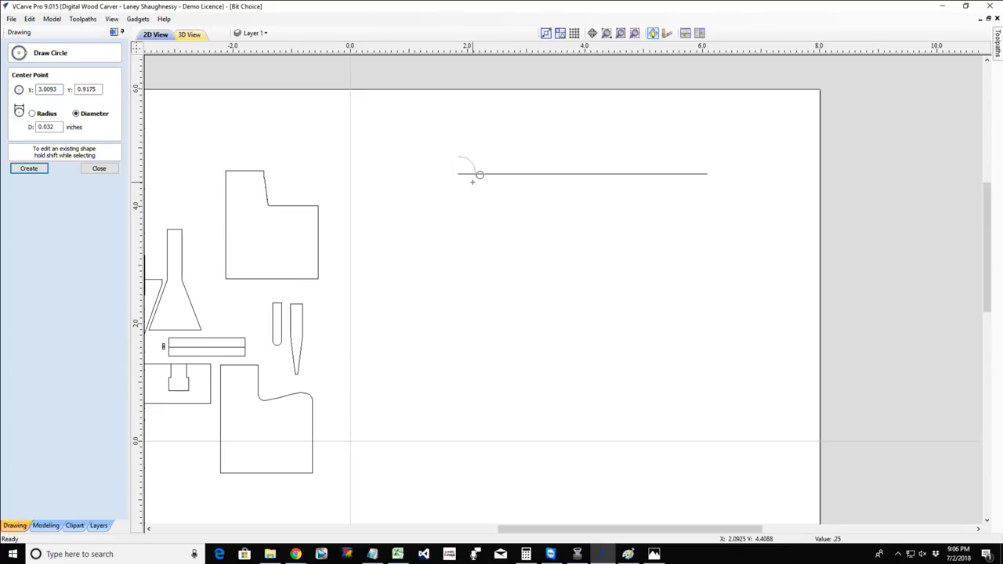
pyautogui.click(476, 173)
pyautogui.scroll(3, 572, 153)
pyautogui.scroll(-2, 404, 189)
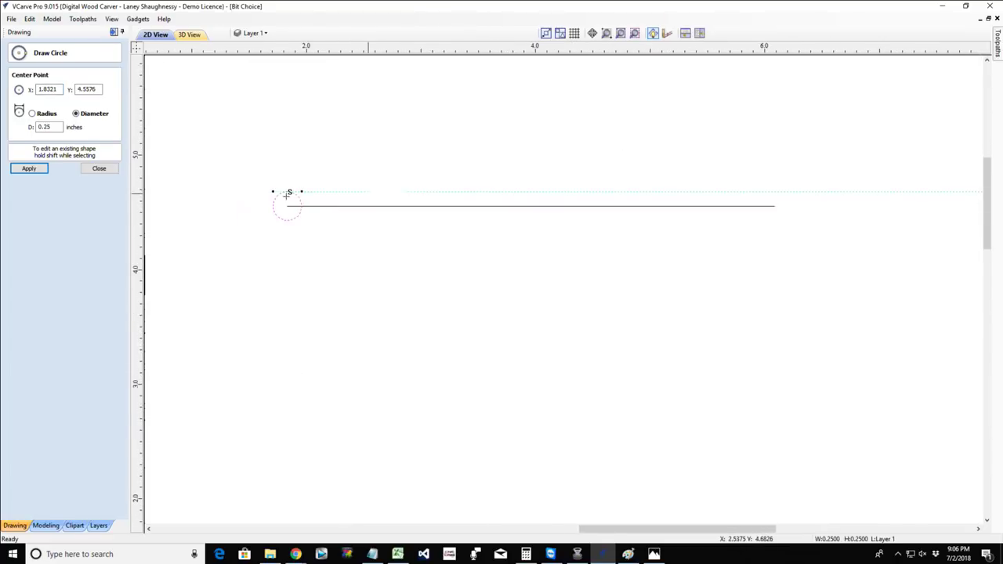
pyautogui.click(99, 167)
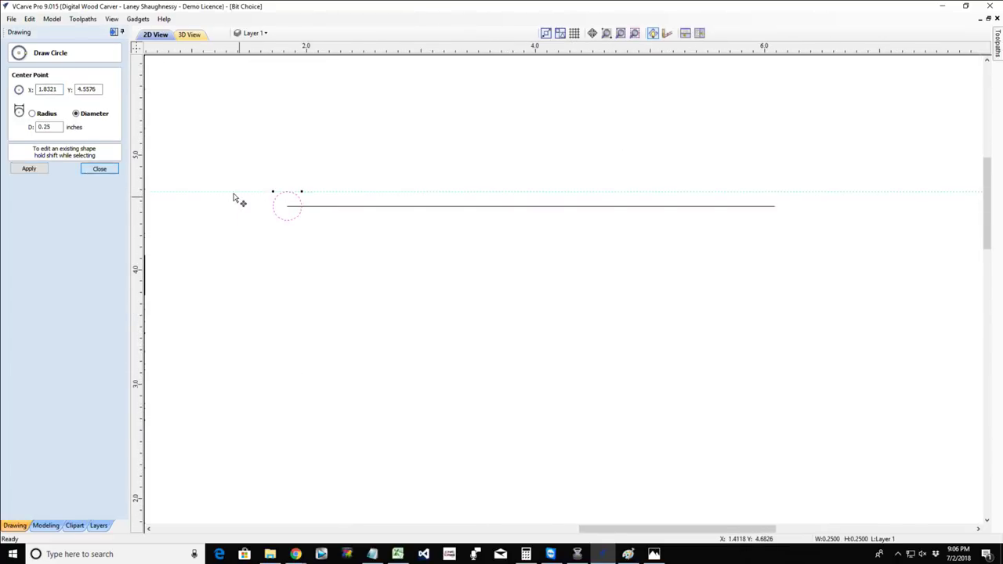
pyautogui.click(300, 206)
pyautogui.moveTo(287, 205)
pyautogui.mouseDown()
pyautogui.moveTo(285, 244)
pyautogui.moveTo(286, 206)
pyautogui.mouseUp()
pyautogui.click(326, 207)
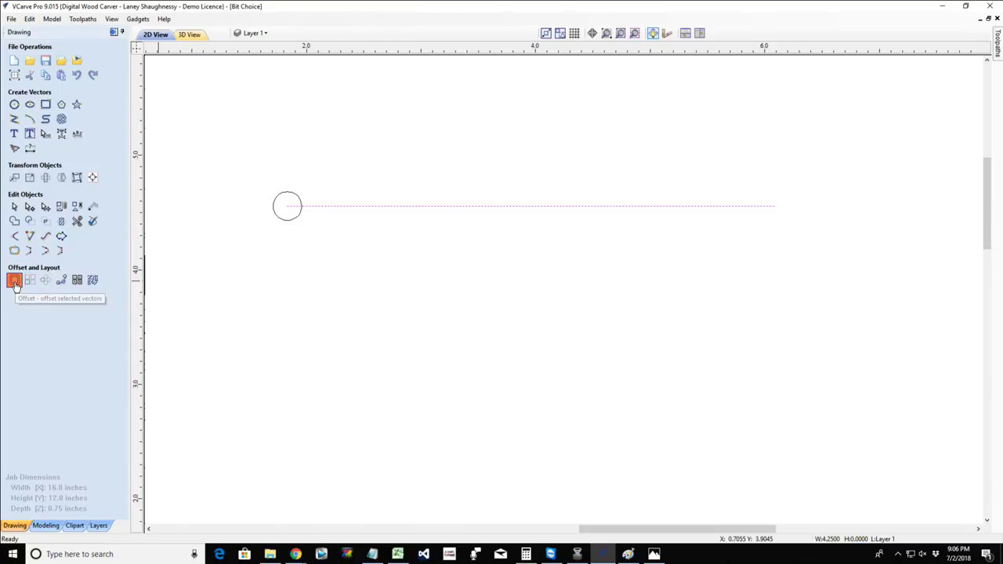
# Offset the line inwards nine times at .25/3 (0.083333 in), stacking parallel lines above it.
pyautogui.click(14, 282)
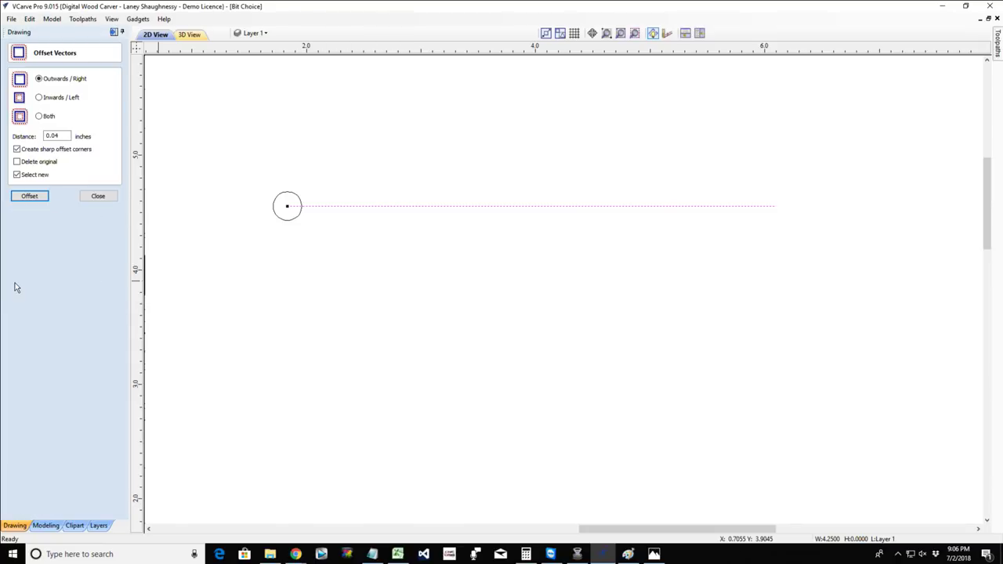
pyautogui.doubleClick(63, 136)
pyautogui.press('Tab')
pyautogui.click(38, 98)
pyautogui.click(31, 196)
pyautogui.click(30, 196)
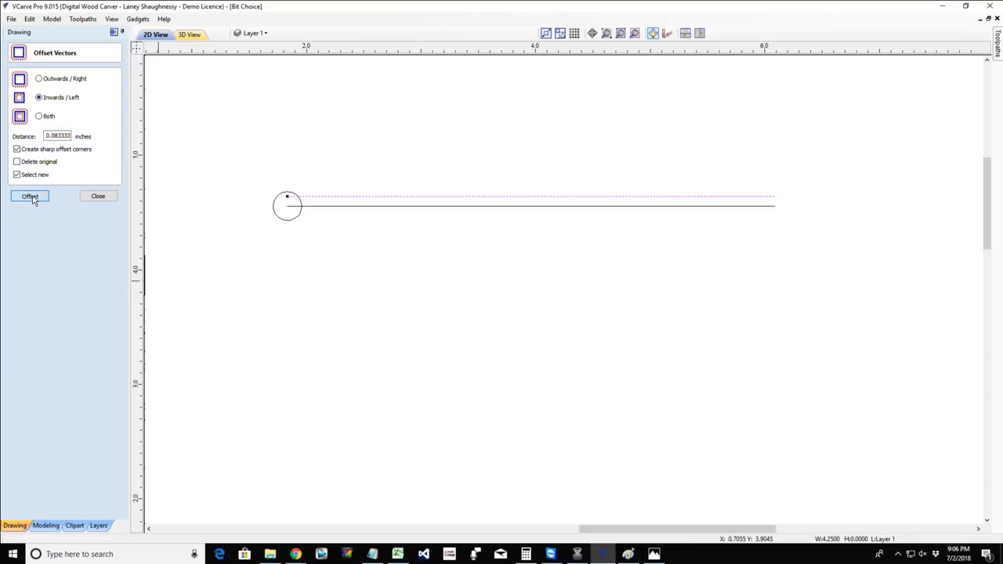
pyautogui.click(30, 196)
pyautogui.click(30, 196)
pyautogui.click(31, 197)
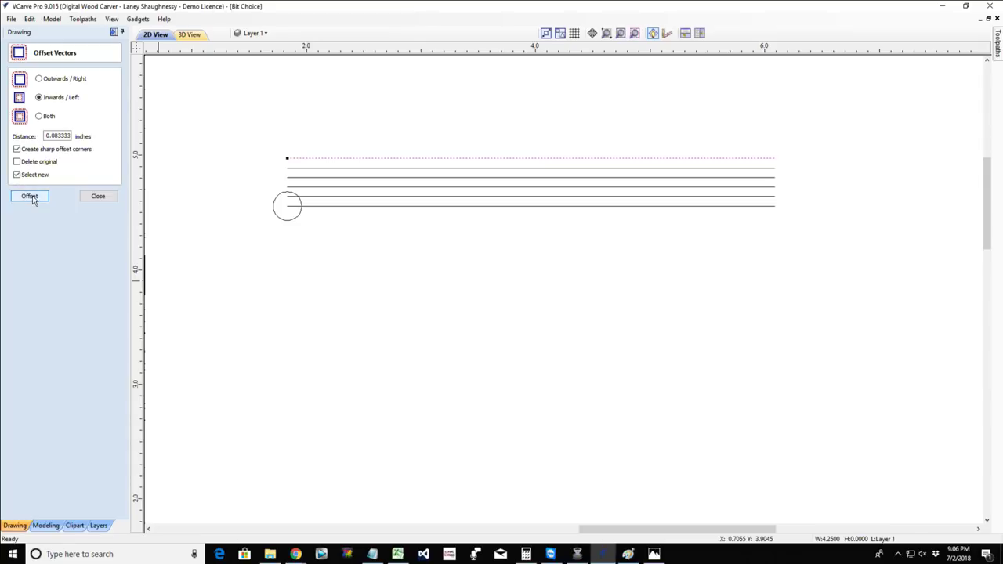
pyautogui.click(30, 197)
pyautogui.click(30, 197)
pyautogui.click(30, 196)
pyautogui.click(30, 197)
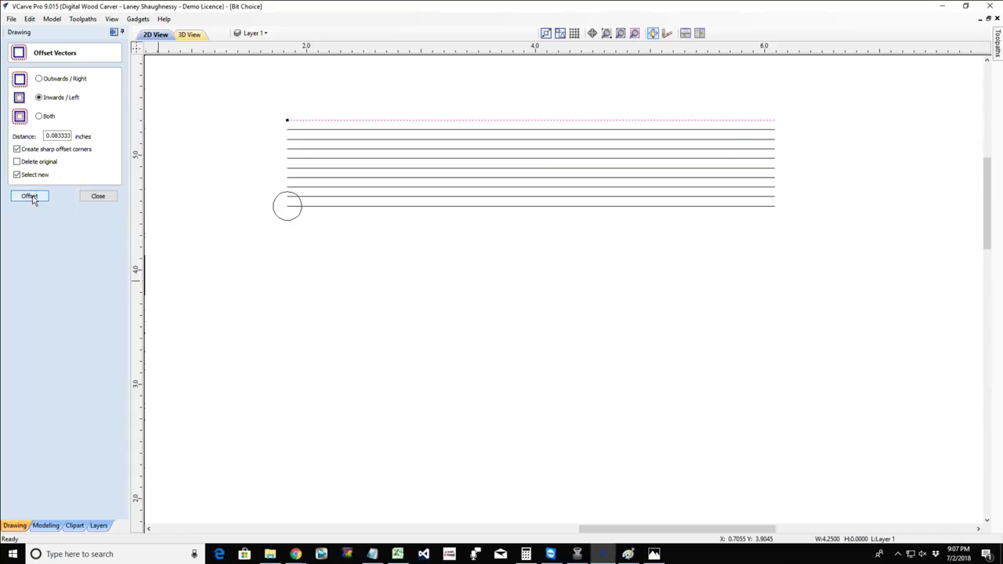
pyautogui.click(98, 196)
pyautogui.click(269, 210)
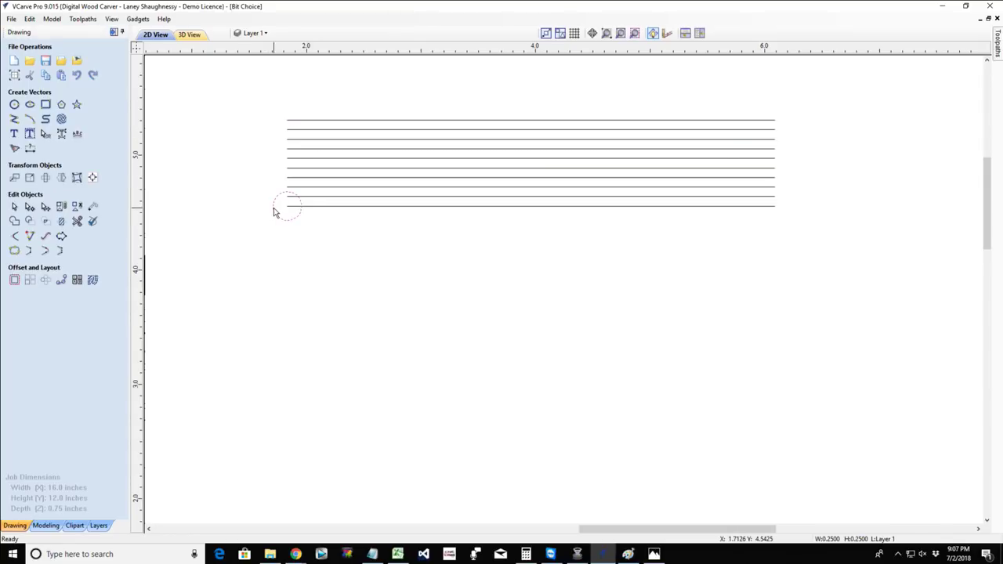
pyautogui.click(274, 206)
# Slide the 0.25-inch circle along the offset lines, then draw a 0.05-inch circle below them.
pyautogui.moveTo(287, 204); pyautogui.dragTo(772, 205)
pyautogui.moveTo(288, 187)
pyautogui.mouseDown()
pyautogui.moveTo(774, 188)
pyautogui.moveTo(771, 171)
pyautogui.moveTo(267, 175)
pyautogui.moveTo(272, 163)
pyautogui.mouseUp()
pyautogui.click(449, 307)
pyautogui.click(13, 112)
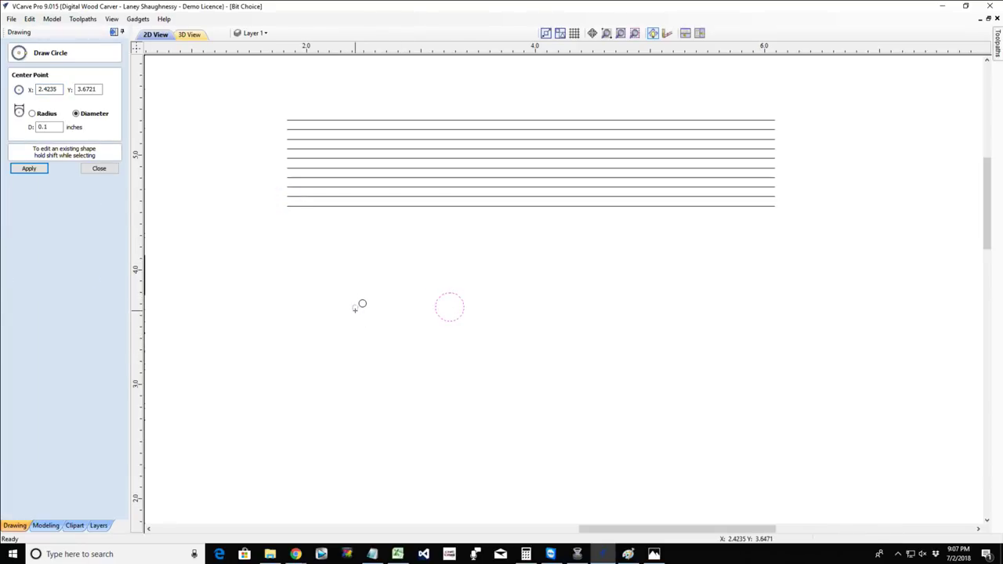
pyautogui.click(355, 308)
pyautogui.click(28, 168)
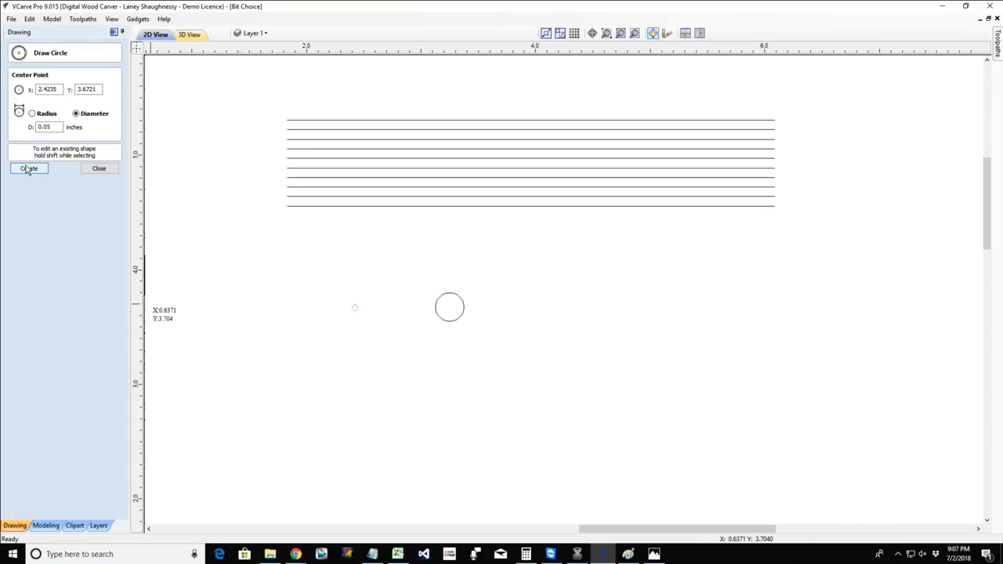
pyautogui.click(96, 169)
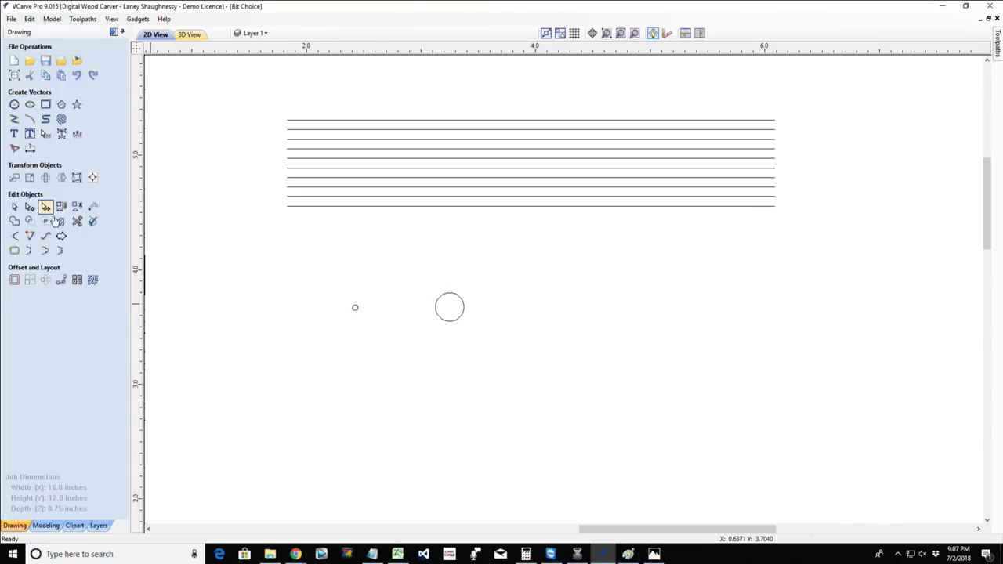
# Offset the 0.05-inch circle outwards into five concentric rings and move the 0.25-inch circle onto them.
pyautogui.click(15, 280)
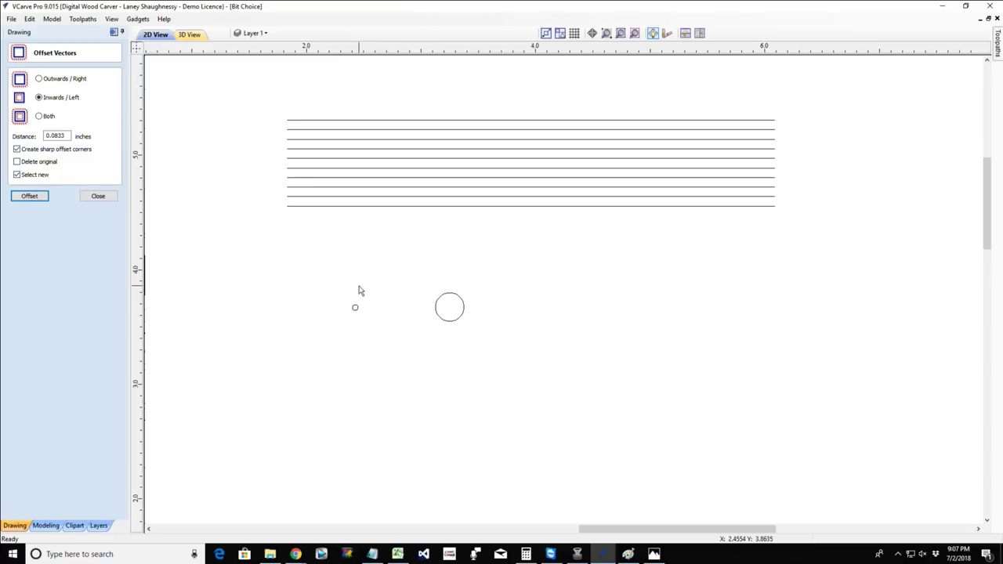
pyautogui.click(356, 307)
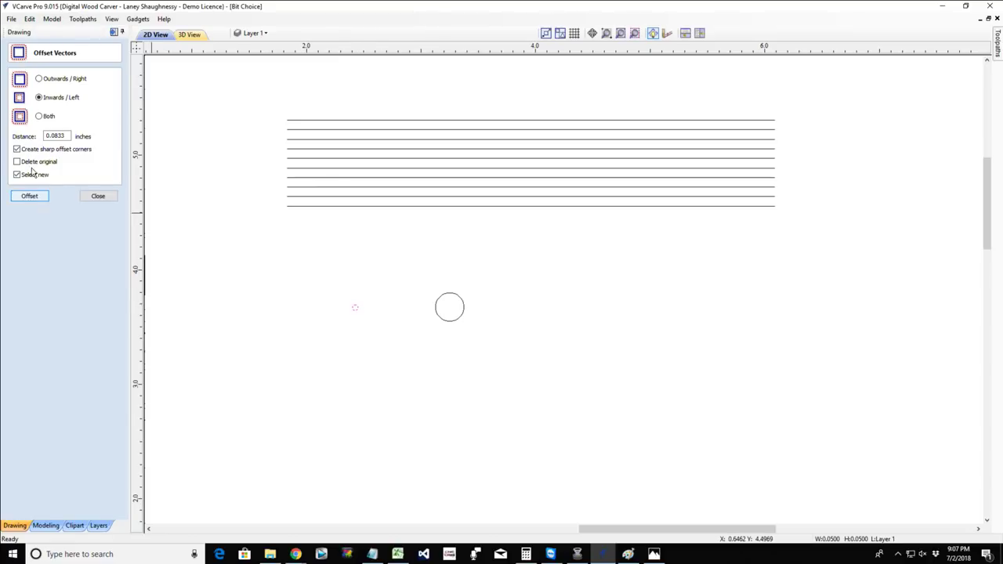
pyautogui.click(39, 78)
pyautogui.click(29, 196)
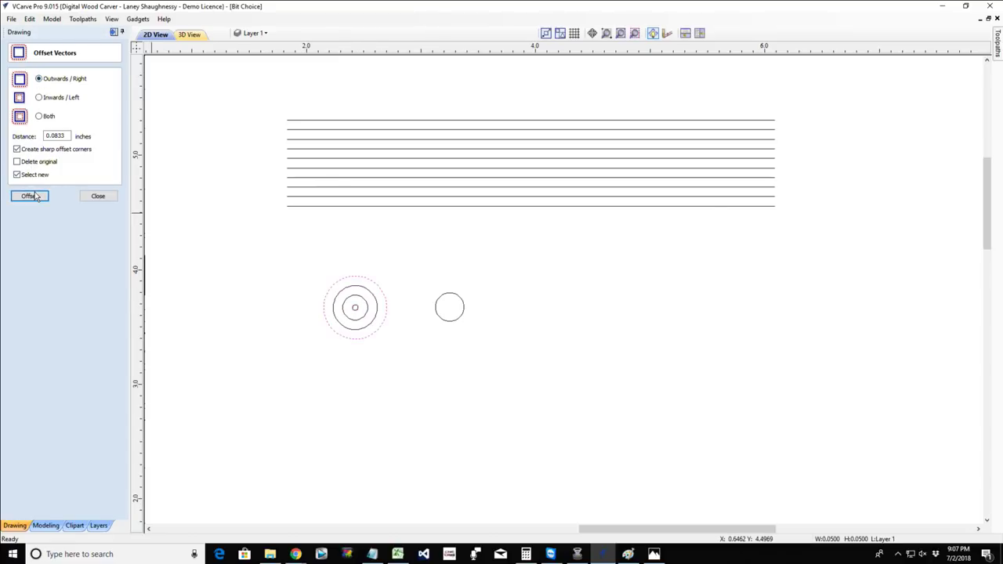
pyautogui.click(29, 196)
pyautogui.click(29, 195)
pyautogui.click(29, 196)
pyautogui.click(29, 196)
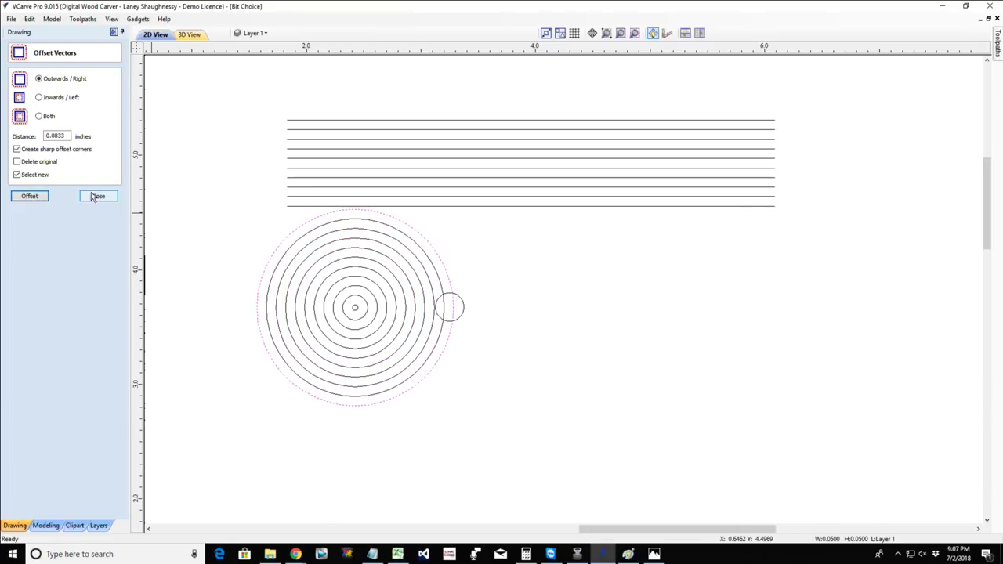
pyautogui.click(98, 196)
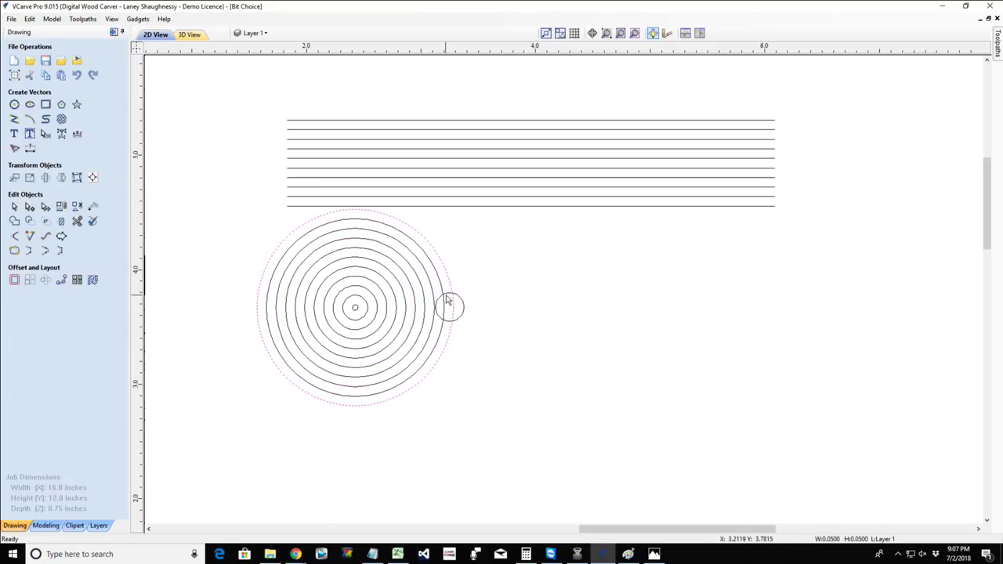
pyautogui.click(448, 302)
pyautogui.moveTo(453, 302); pyautogui.dragTo(350, 287)
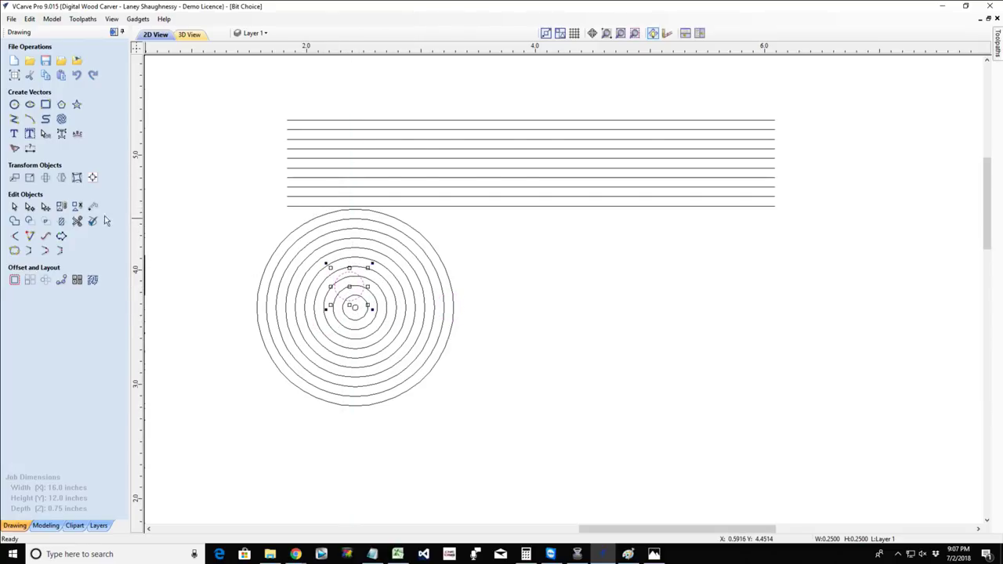
pyautogui.click(995, 51)
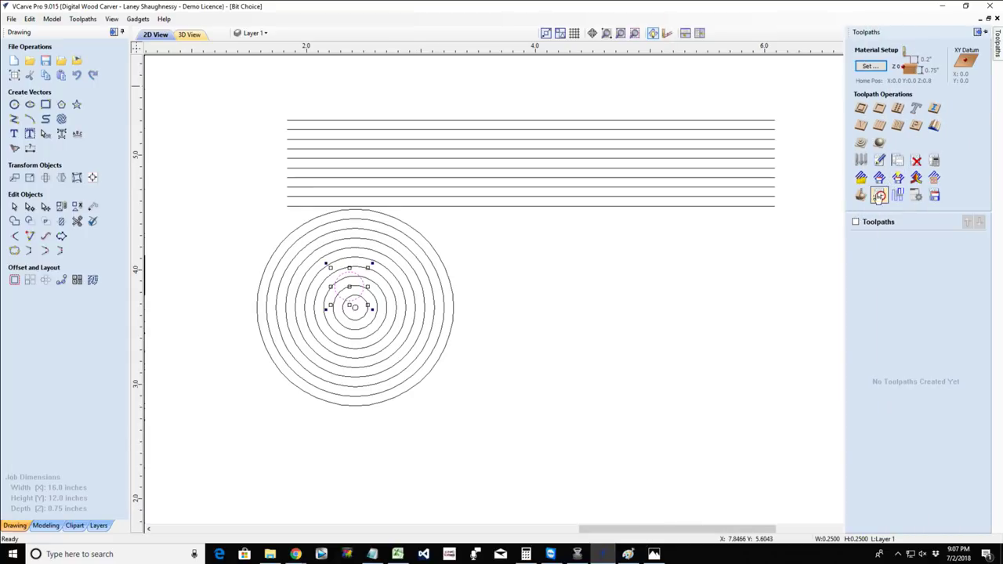
# Compare stepovers of the WS 705 .25, 46348 and 46341 end mills and the tapered ball nose bits.
pyautogui.click(861, 163)
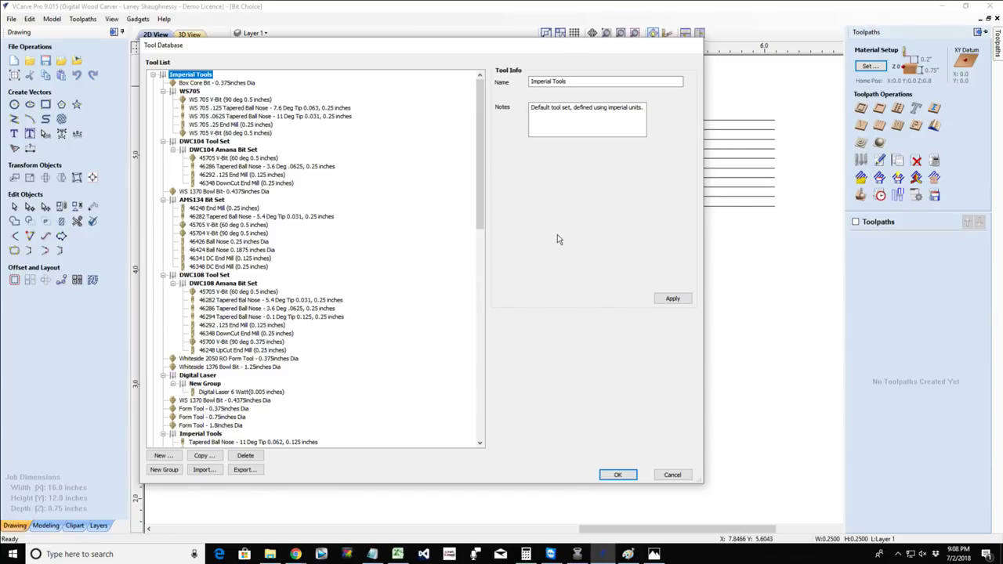
pyautogui.click(216, 125)
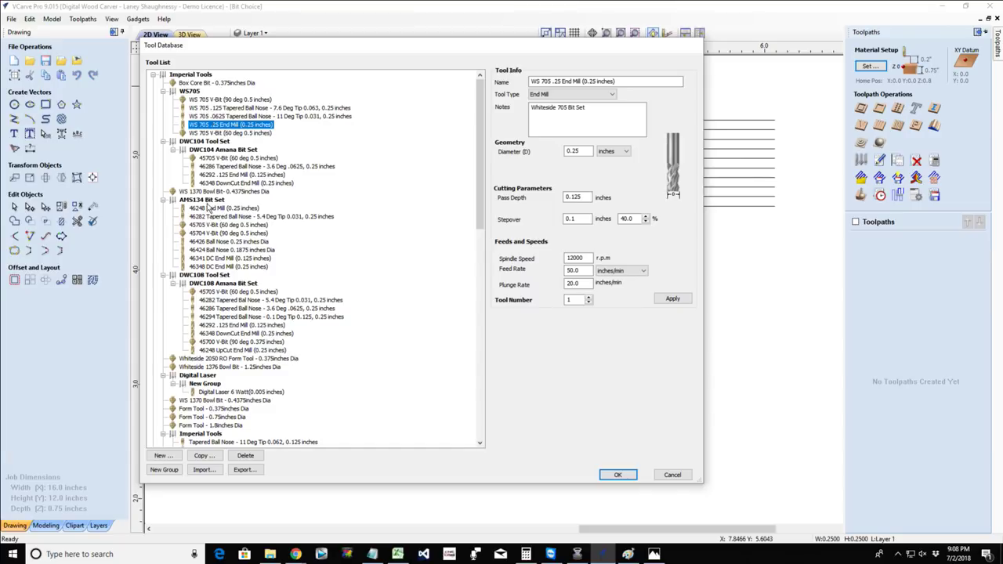
pyautogui.click(212, 184)
pyautogui.doubleClick(627, 218)
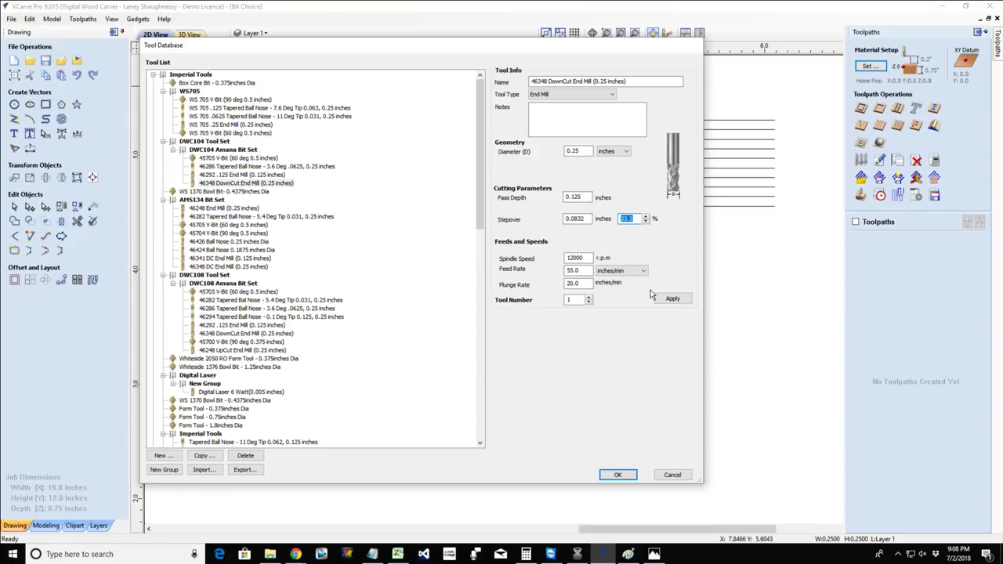
pyautogui.click(208, 125)
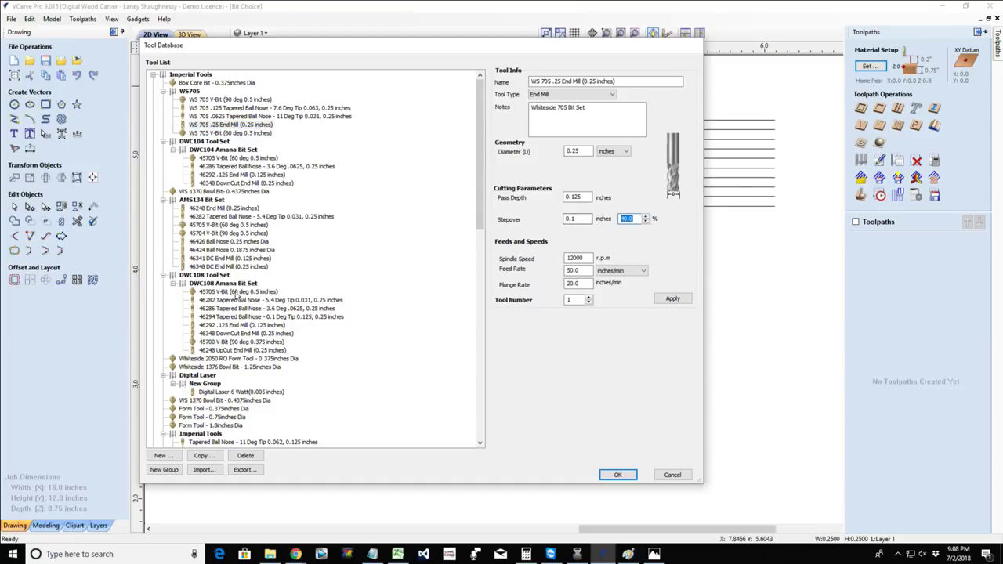
pyautogui.click(225, 260)
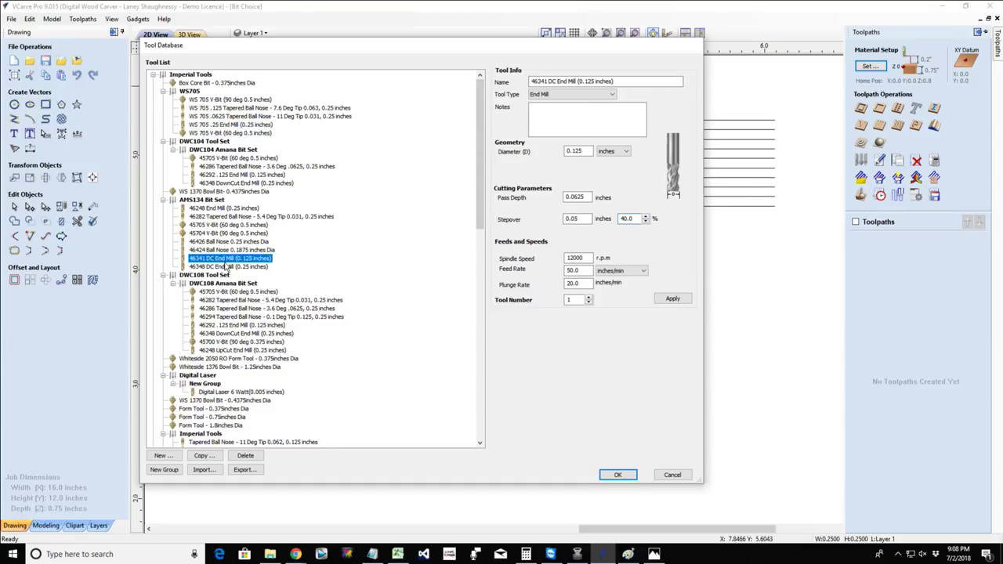
pyautogui.click(226, 309)
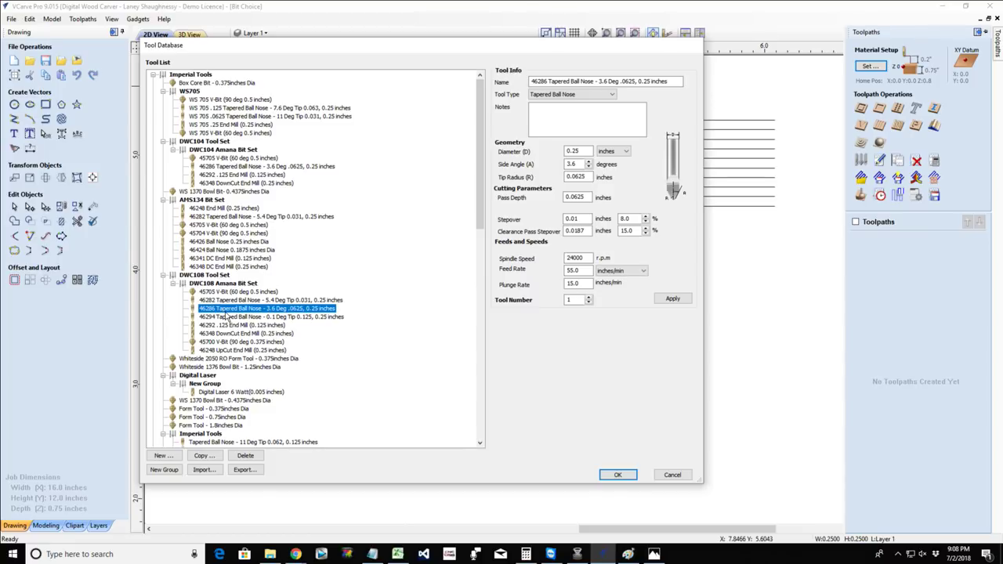
pyautogui.click(629, 230)
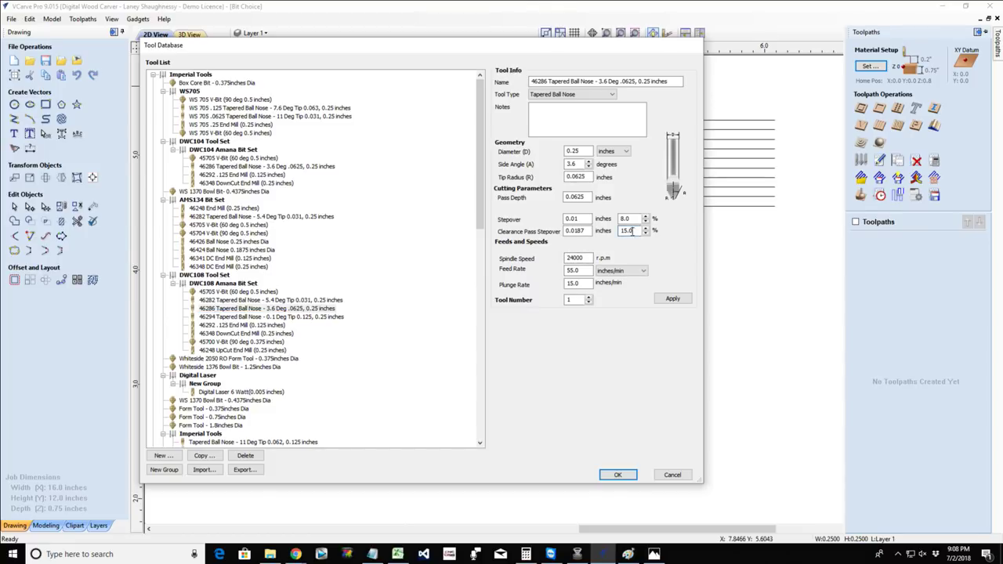
pyautogui.doubleClick(624, 219)
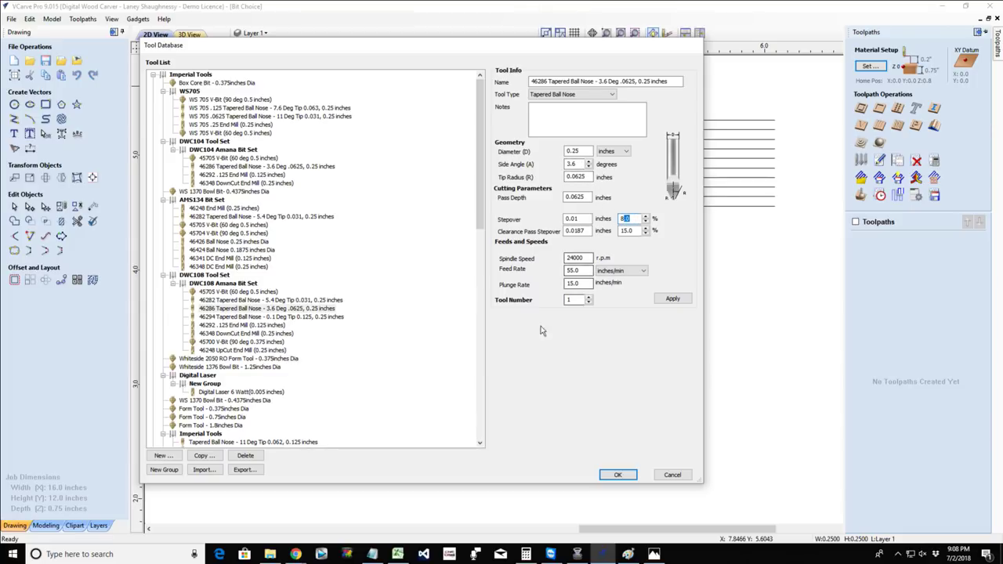
pyautogui.click(199, 108)
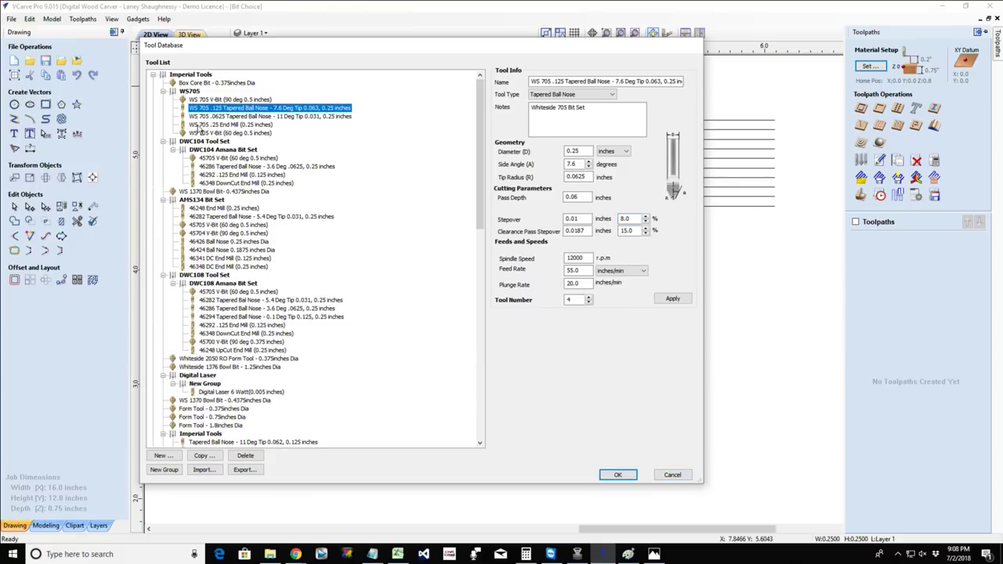
pyautogui.click(200, 125)
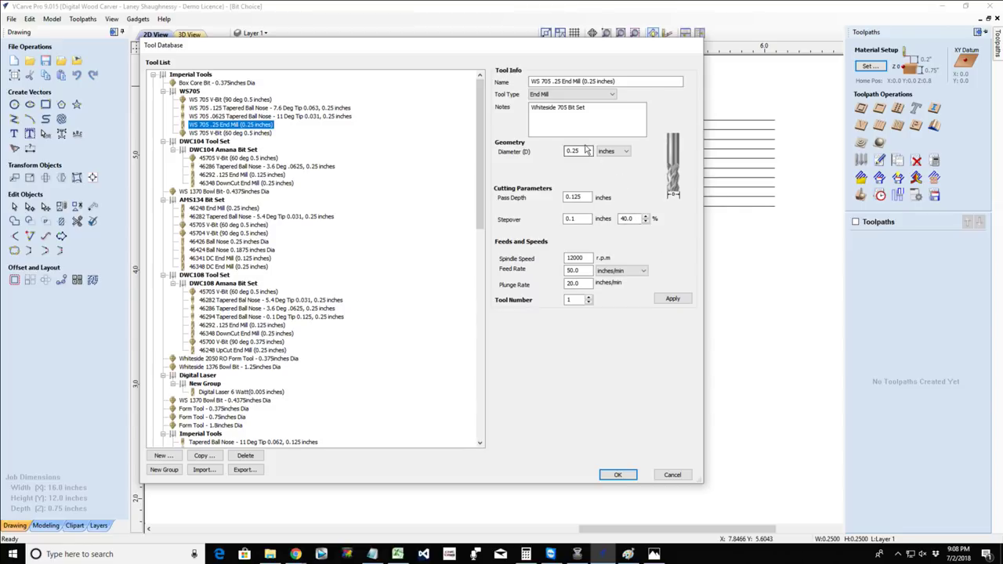
# Insert '2 flute' into the WS 705 .25 End Mill's name before '(0.25 inches)'.
pyautogui.doubleClick(586, 151)
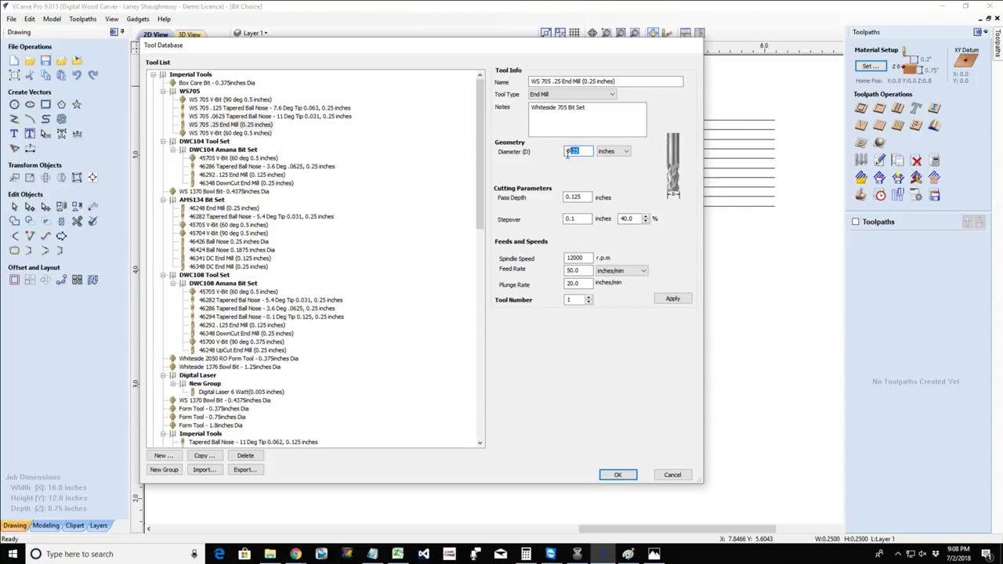
pyautogui.doubleClick(576, 257)
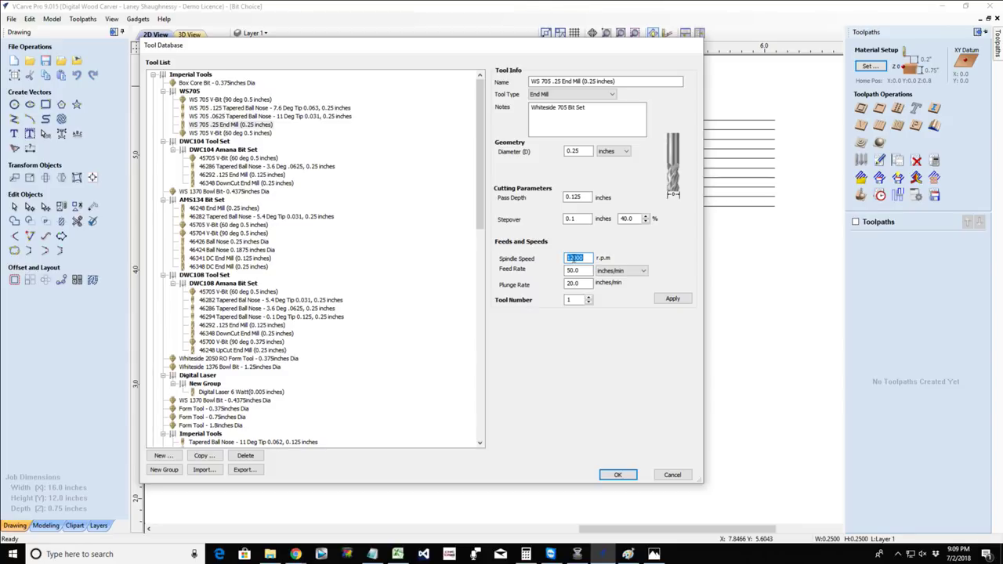
pyautogui.click(581, 81)
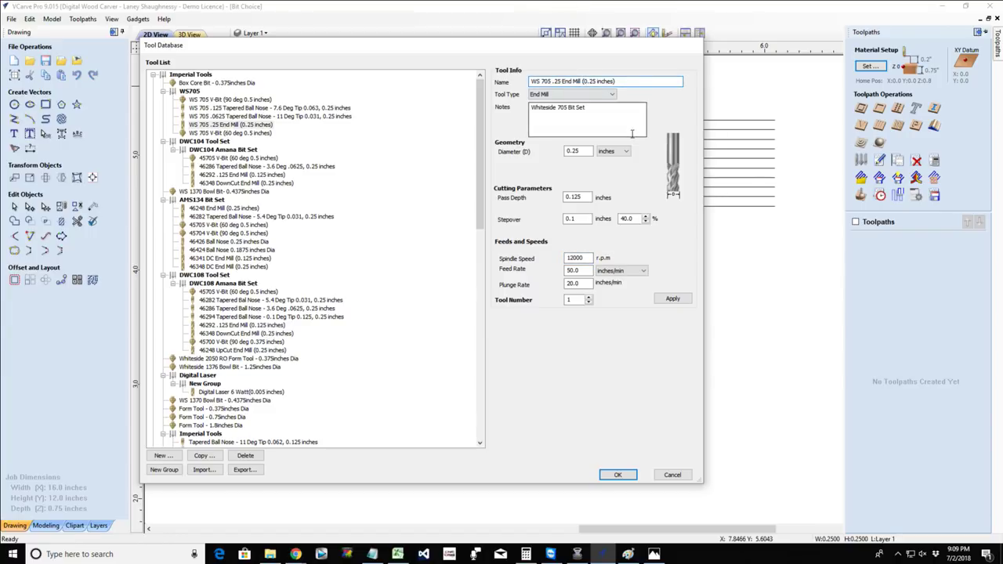
pyautogui.write('3 flute')
pyautogui.press('BackSpace')
pyautogui.press('BackSpace')
pyautogui.press('BackSpace')
pyautogui.press('BackSpace')
pyautogui.press('BackSpace')
pyautogui.press('BackSpace')
pyautogui.press('BackSpace')
pyautogui.press('BackSpace')
pyautogui.write('2 flute')
# Change the end mill's spindle speed from 12000 to 22000 rpm.
pyautogui.click(556, 118)
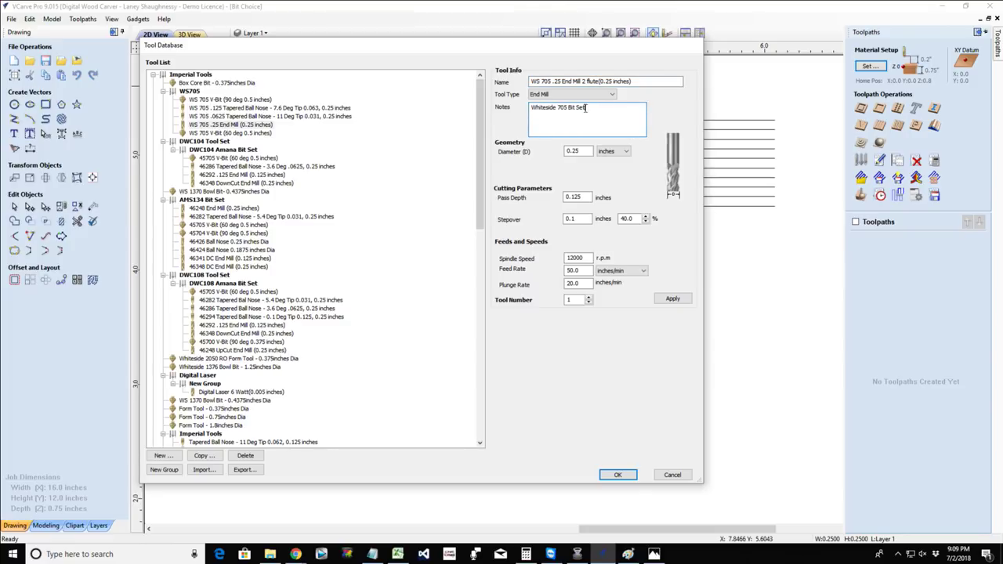
pyautogui.moveTo(584, 109); pyautogui.dragTo(508, 104)
pyautogui.click(537, 117)
pyautogui.keyDown('shift'); pyautogui.click(528, 108); pyautogui.keyUp('shift')
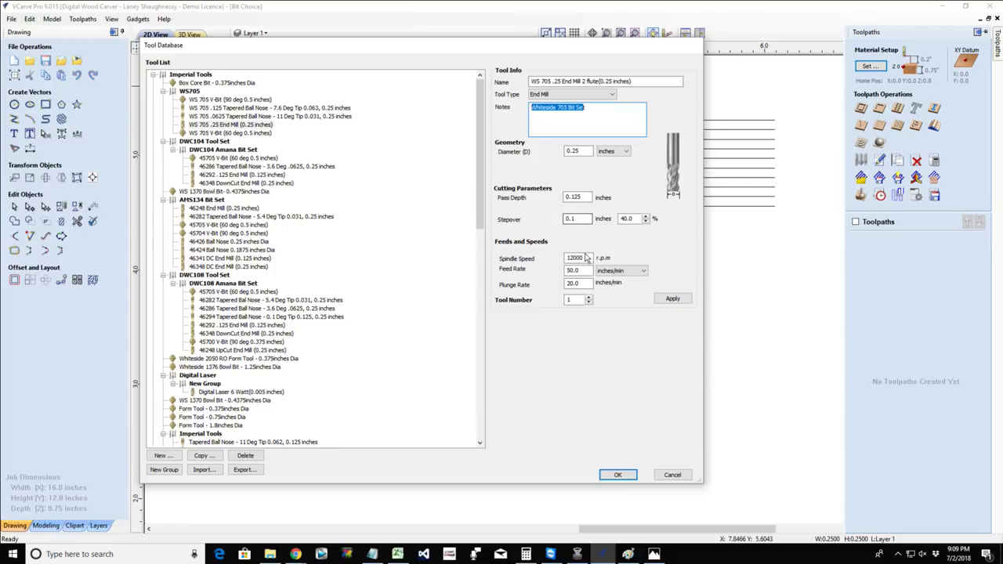
pyautogui.moveTo(587, 258); pyautogui.dragTo(551, 261)
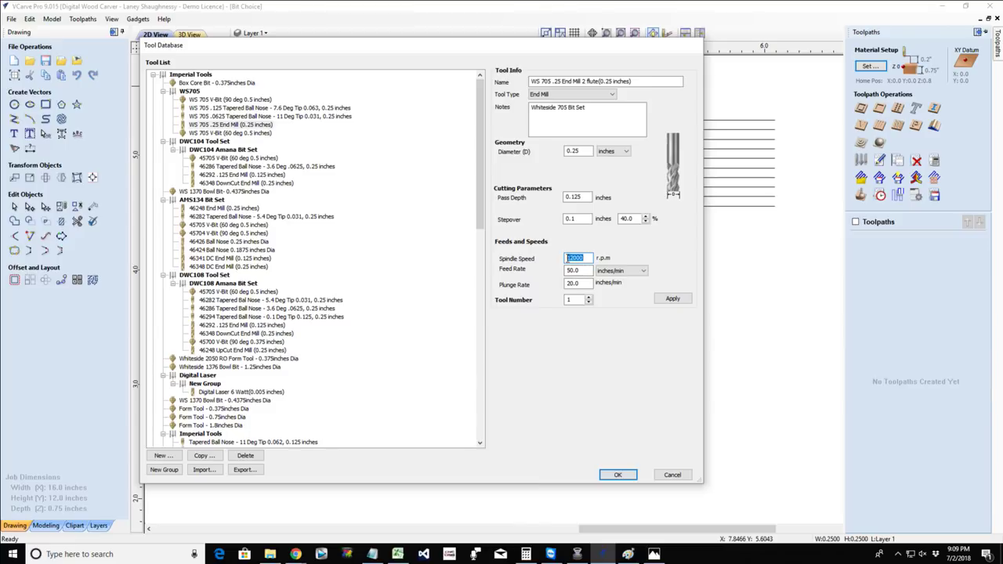
pyautogui.write('220')
pyautogui.moveTo(592, 258); pyautogui.dragTo(559, 259)
# Mark the #5 and #6 RPM lines in the formula notes, then return to the Tool Database.
pyautogui.click(372, 554)
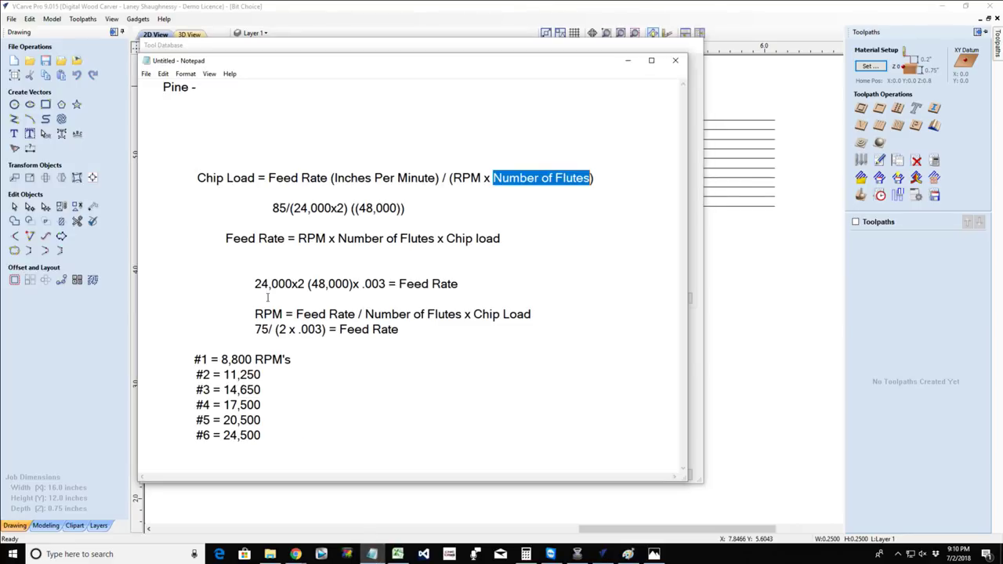
pyautogui.moveTo(203, 421); pyautogui.dragTo(267, 440)
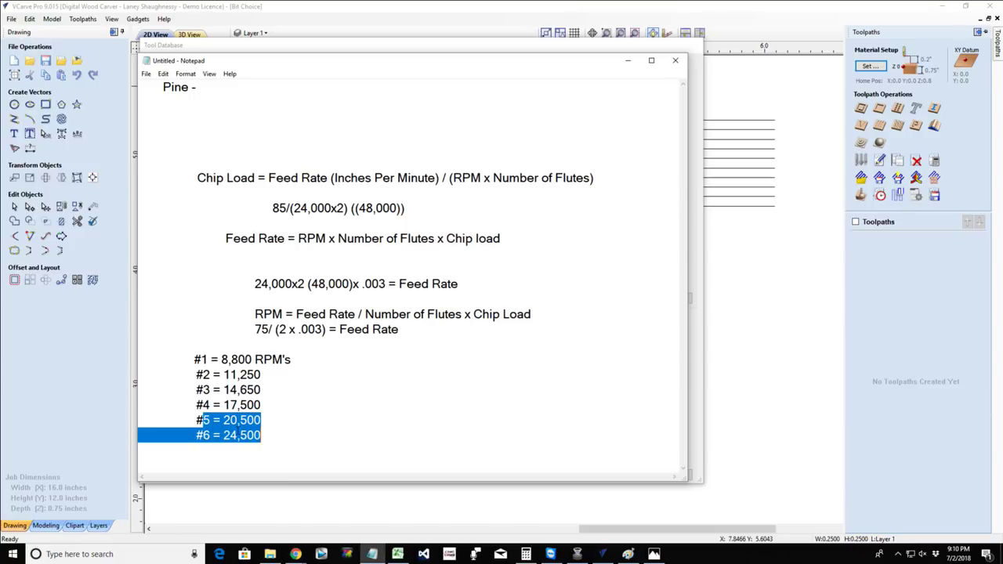
pyautogui.click(694, 352)
pyautogui.doubleClick(588, 270)
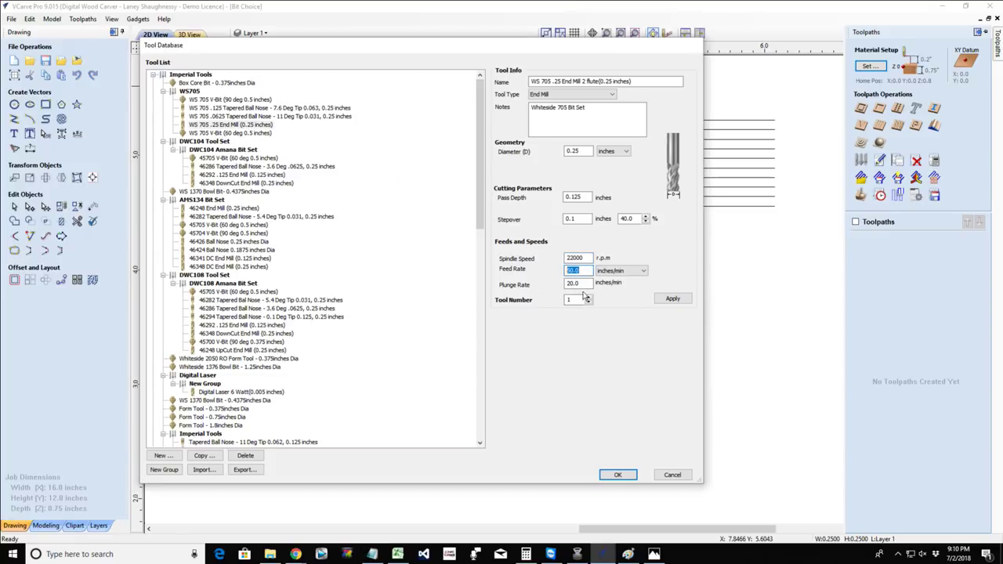
pyautogui.doubleClick(584, 283)
# Open the chip load chart and Calculator, and enter 22,000 as the spindle speed.
pyautogui.click(653, 554)
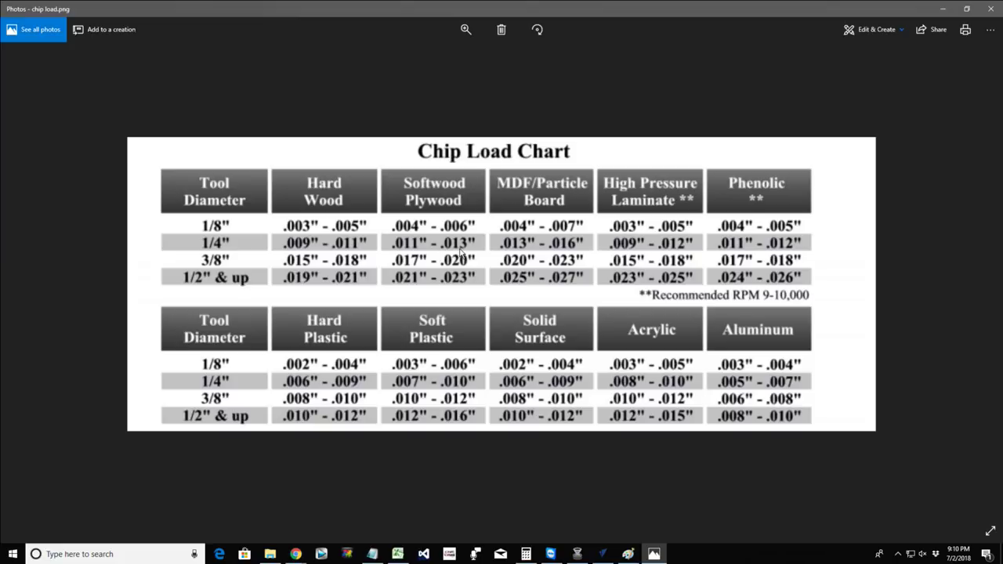
pyautogui.click(536, 557)
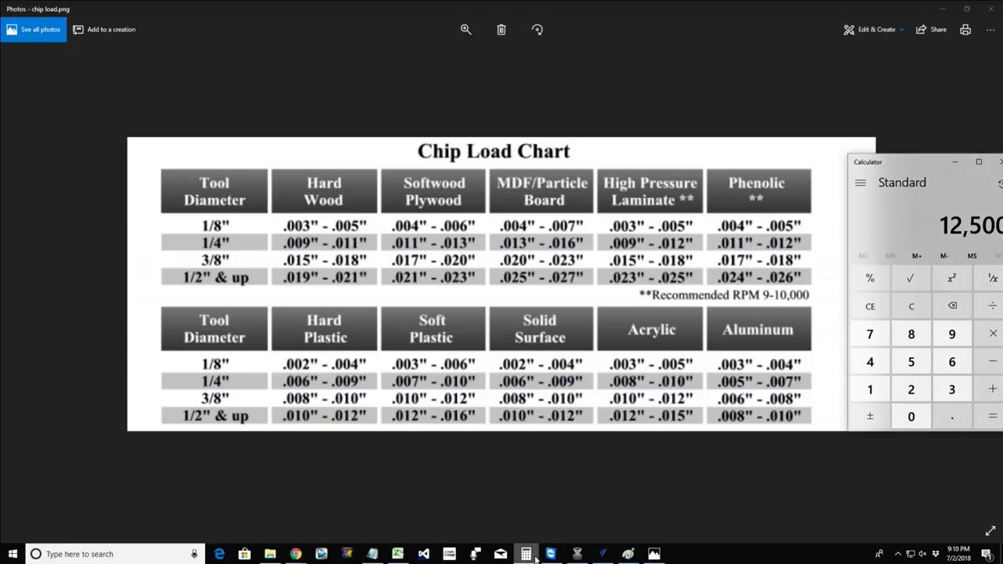
pyautogui.moveTo(912, 165); pyautogui.dragTo(424, 101)
pyautogui.click(380, 243)
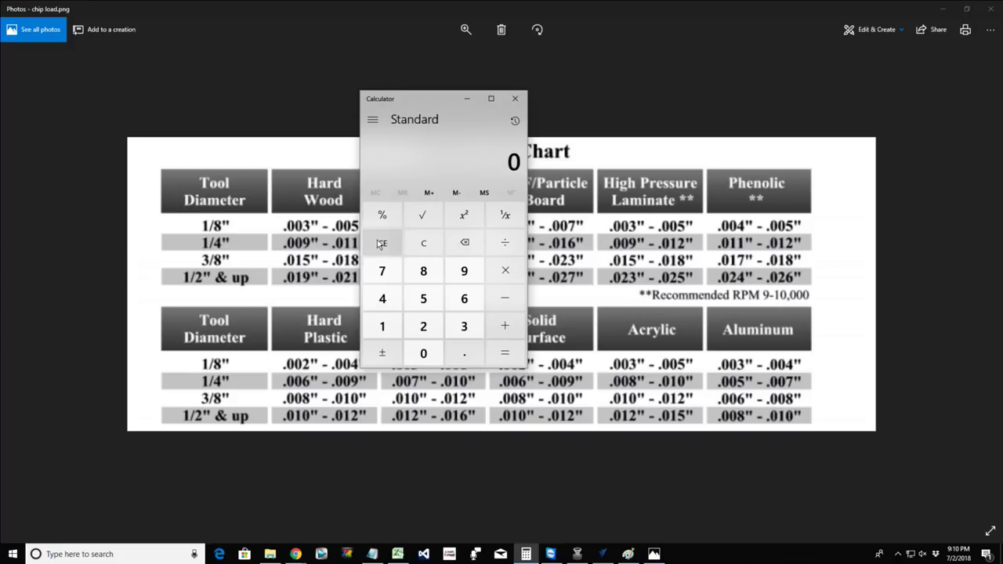
pyautogui.click(422, 329)
pyautogui.click(422, 329)
pyautogui.click(422, 329)
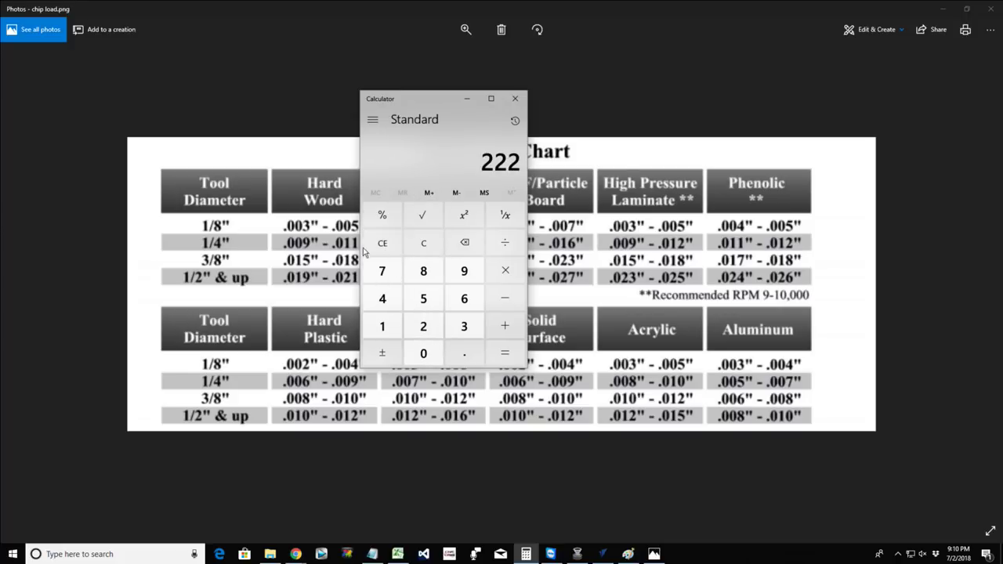
pyautogui.click(381, 243)
pyautogui.click(423, 327)
pyautogui.click(423, 326)
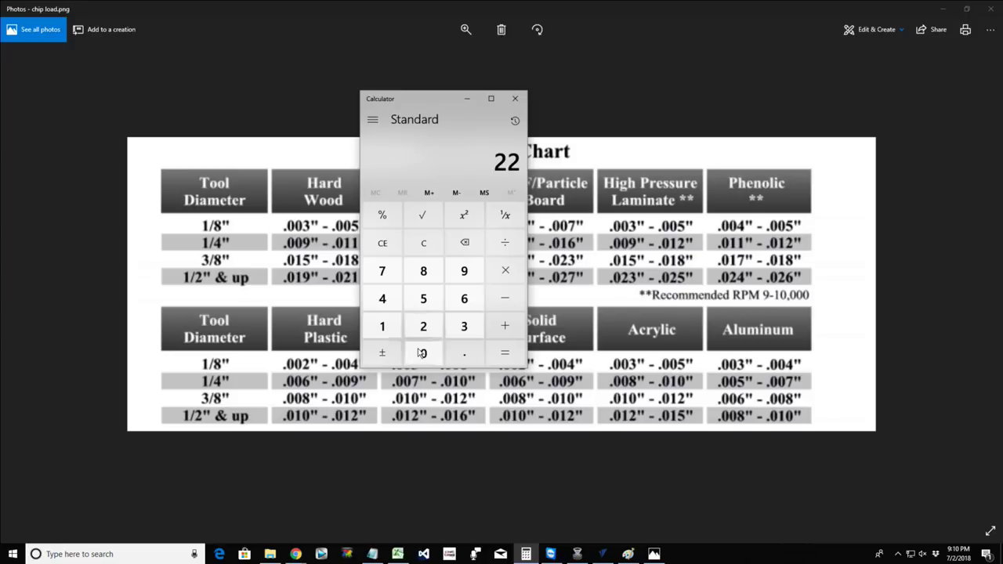
pyautogui.click(419, 356)
pyautogui.click(419, 357)
pyautogui.click(418, 356)
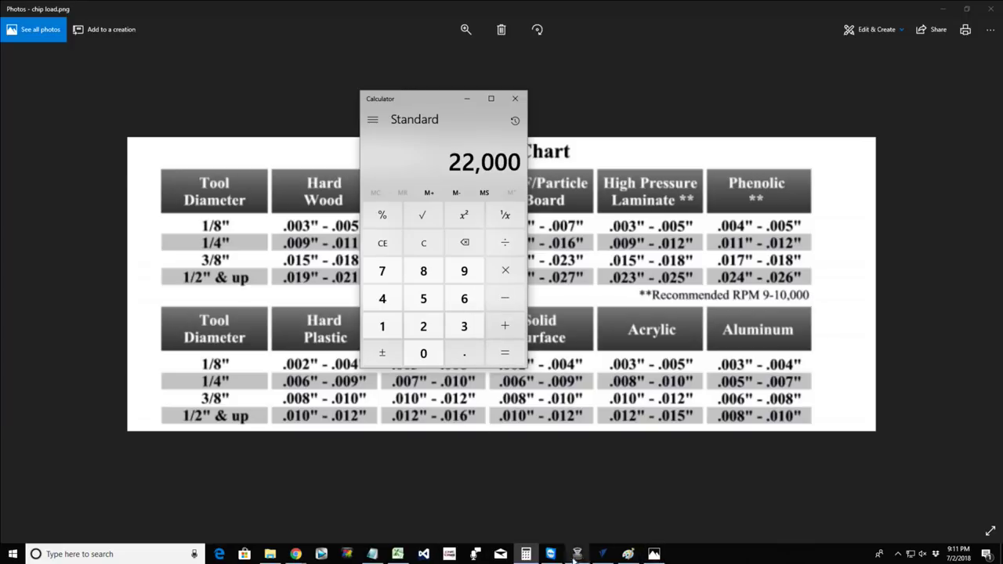
# Highlight Feed Rate in the formula notes, then multiply 22,000 by 2 flutes to get 44,000.
pyautogui.click(372, 553)
pyautogui.moveTo(223, 239); pyautogui.dragTo(284, 239)
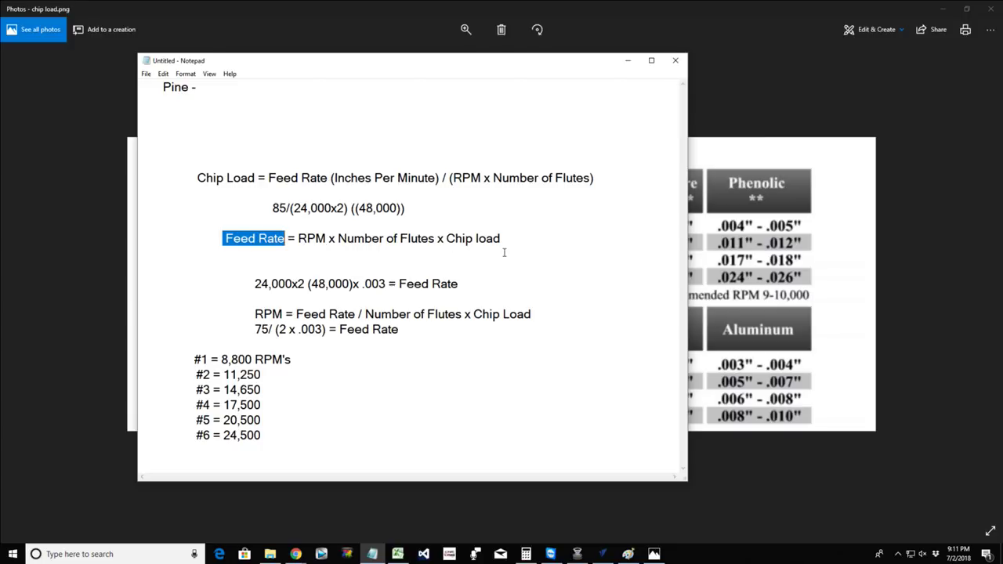
pyautogui.click(526, 554)
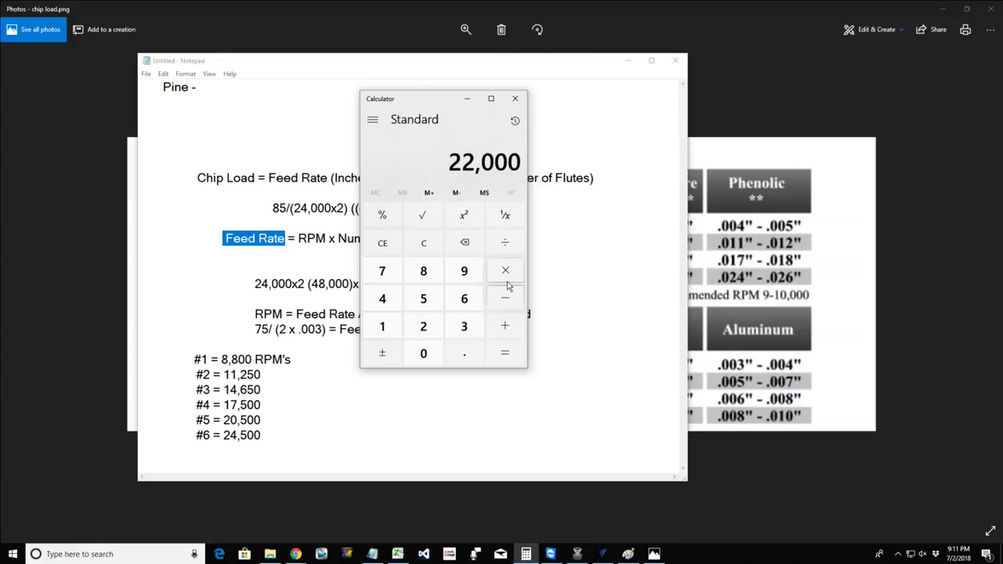
pyautogui.click(506, 280)
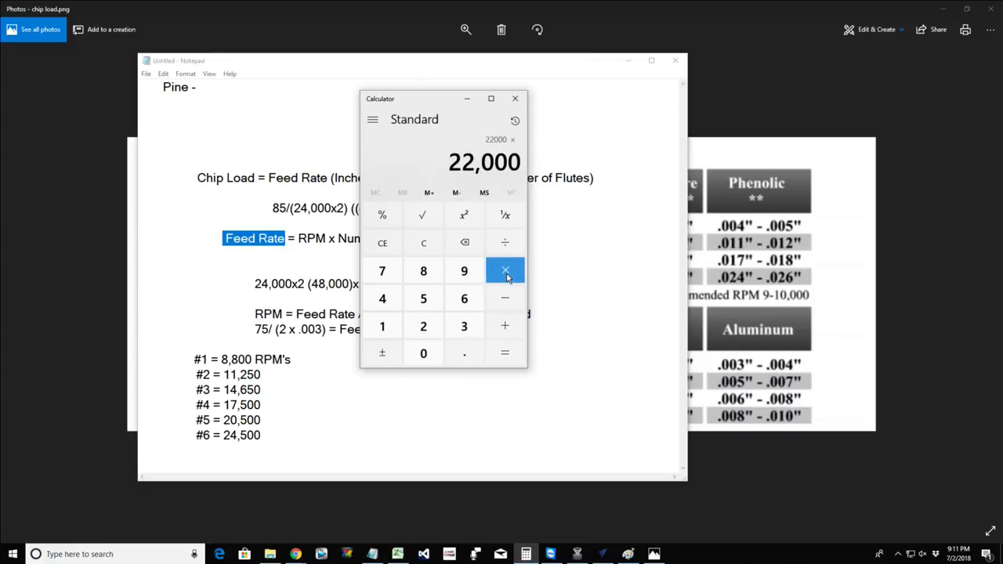
pyautogui.click(423, 327)
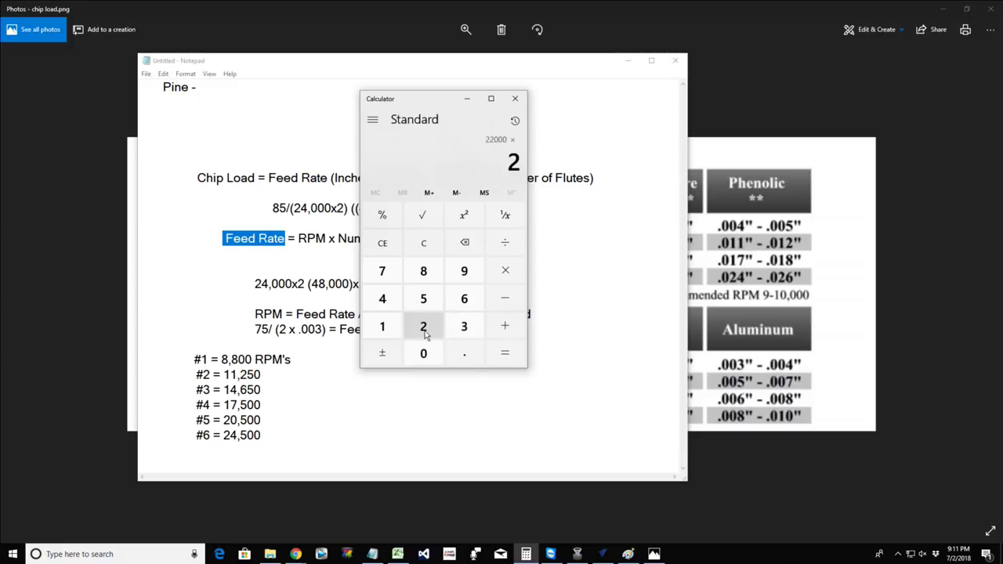
pyautogui.click(499, 274)
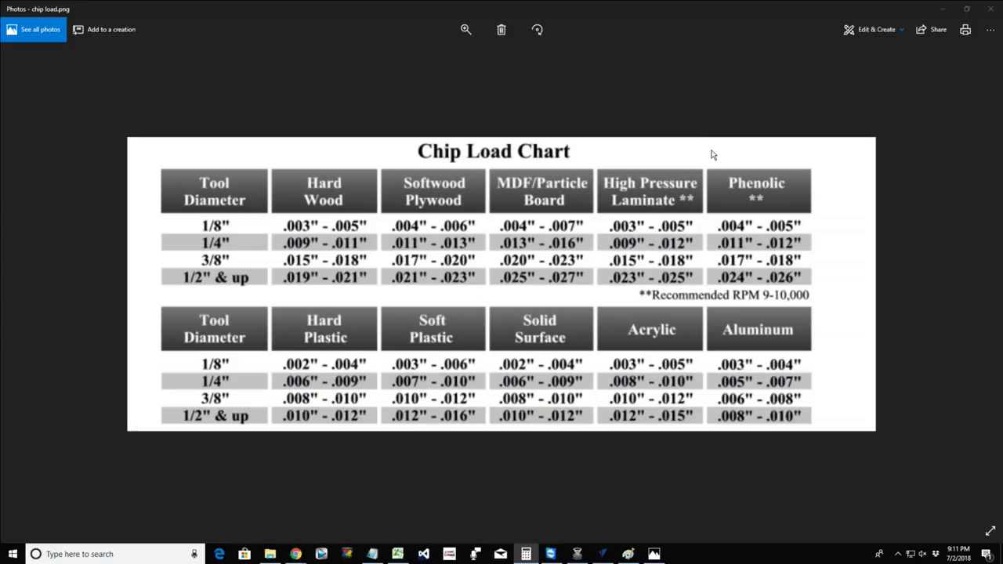
# Finish 22000 × 2 × 0.012 in Calculator to get 528, then clear it to 0.
pyautogui.click(711, 153)
pyautogui.keyDown('ctrl'); pyautogui.scroll(-2, 433, 247); pyautogui.keyUp('ctrl')
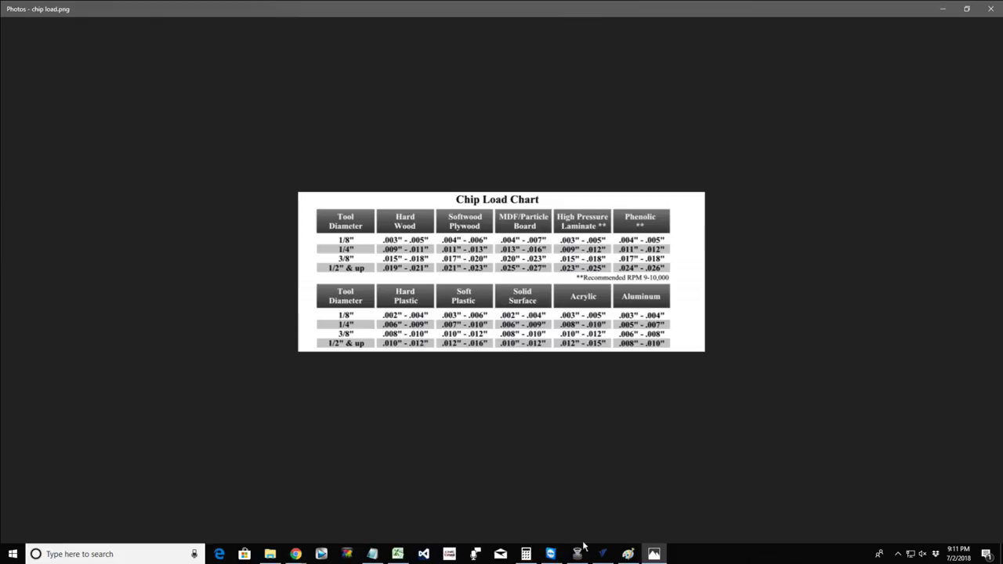
pyautogui.click(526, 554)
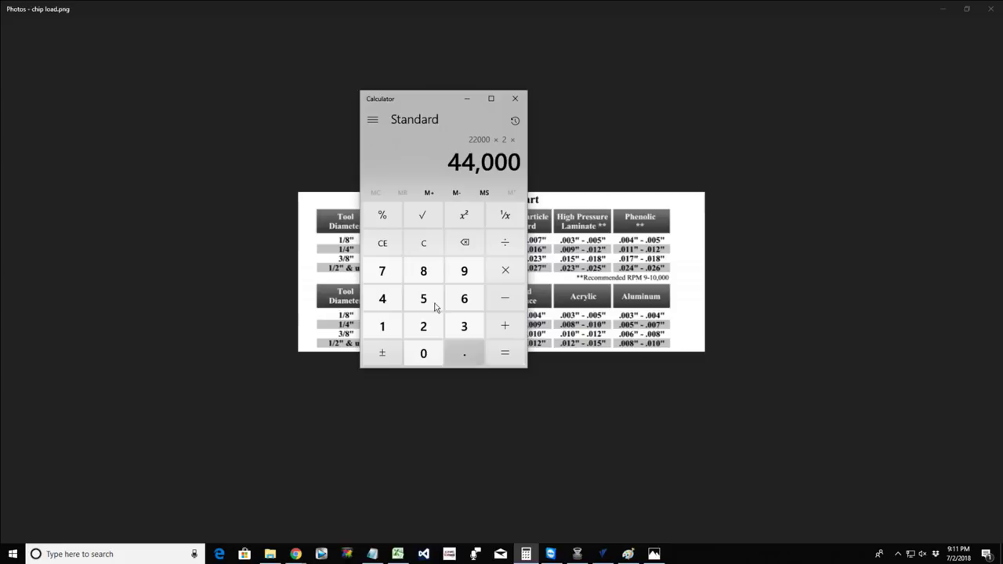
pyautogui.click(464, 357)
pyautogui.click(423, 353)
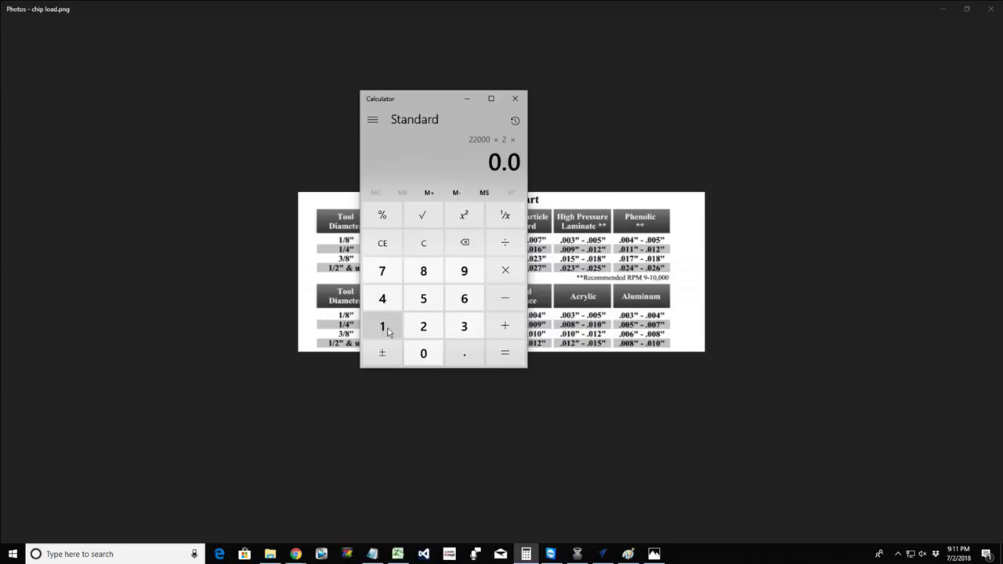
pyautogui.click(383, 326)
pyautogui.click(419, 328)
pyautogui.click(506, 355)
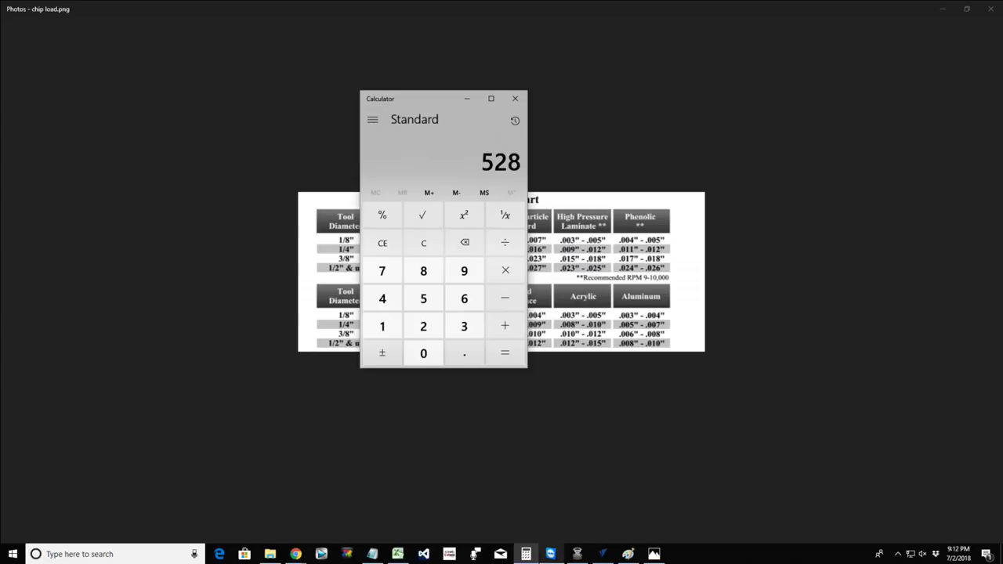
pyautogui.click(384, 244)
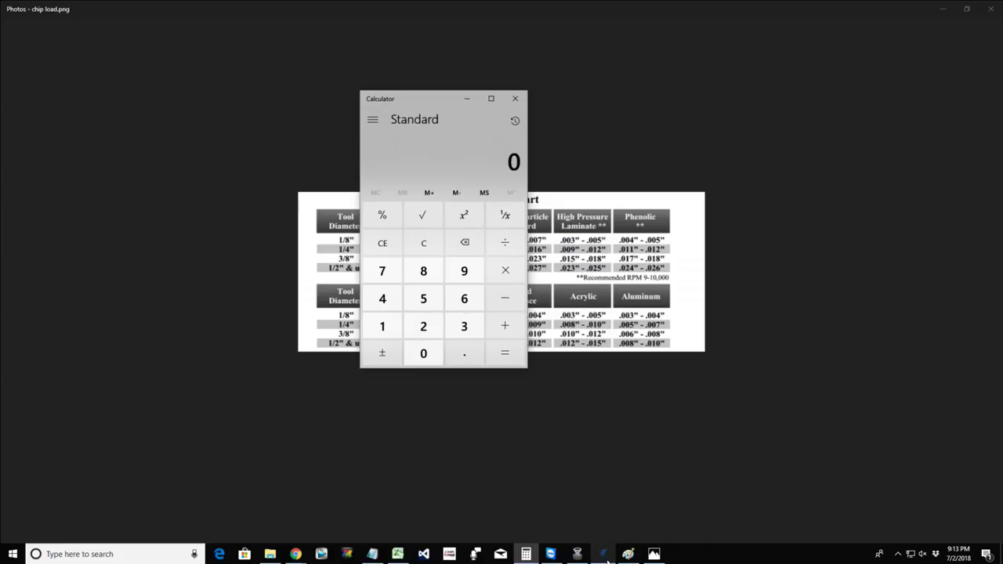
pyautogui.moveTo(607, 559)
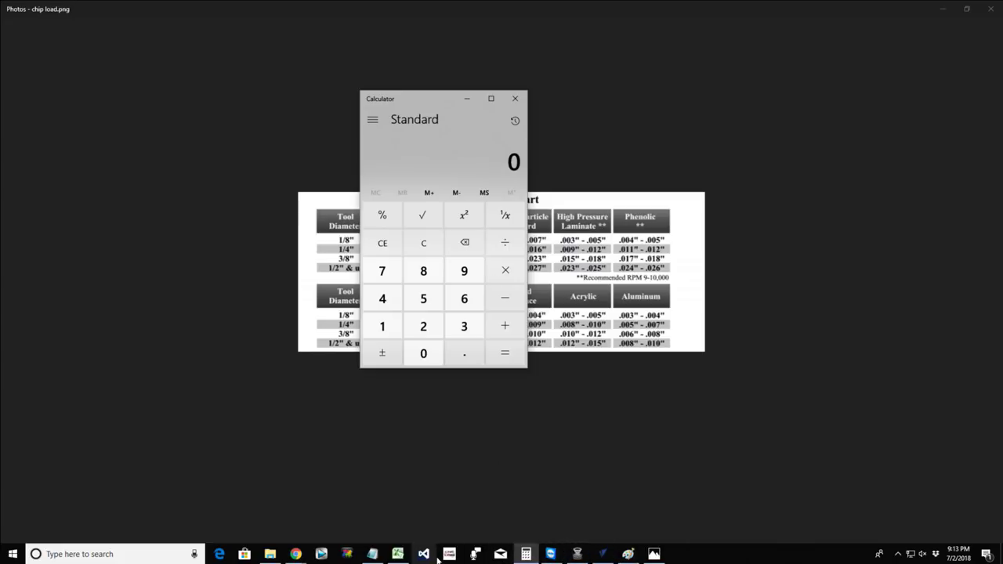
# In Notepad, highlight the flutes × chip load part of the RPM formula.
pyautogui.click(373, 555)
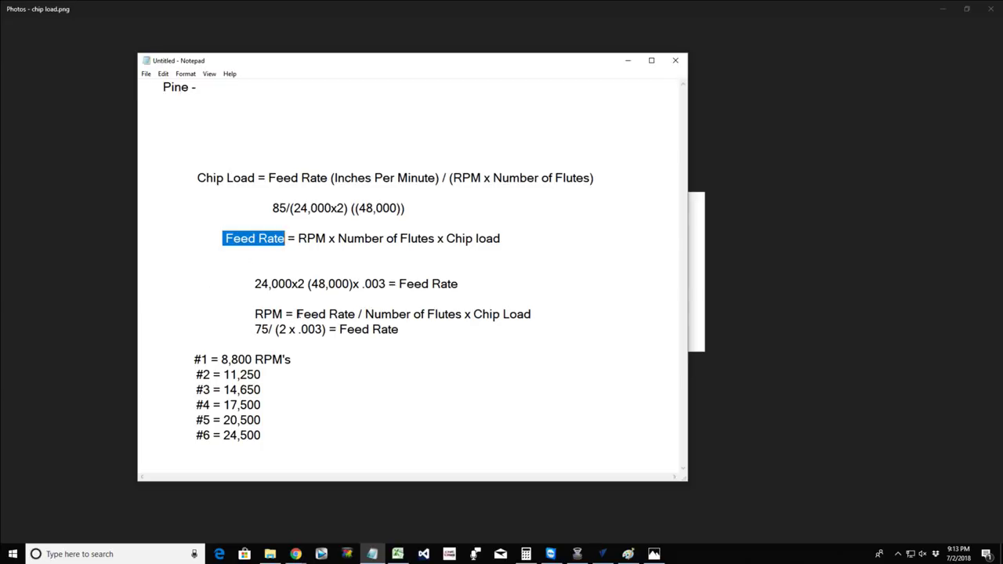
pyautogui.moveTo(303, 314); pyautogui.dragTo(470, 314)
pyautogui.click(494, 316)
pyautogui.moveTo(374, 314); pyautogui.dragTo(523, 314)
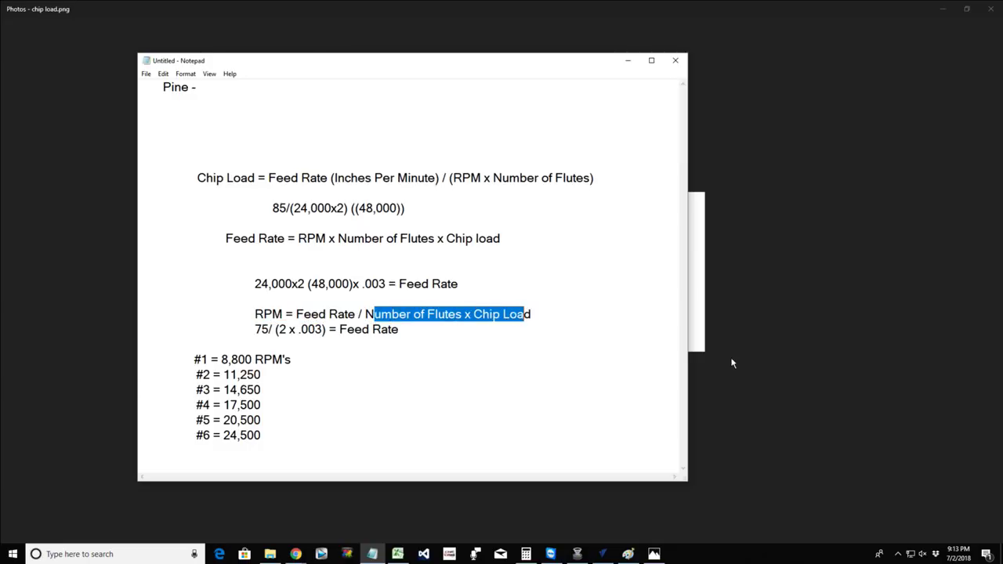
# Compute 2 × 0.012 = 0.024 in Calculator.
pyautogui.click(701, 343)
pyautogui.click(525, 554)
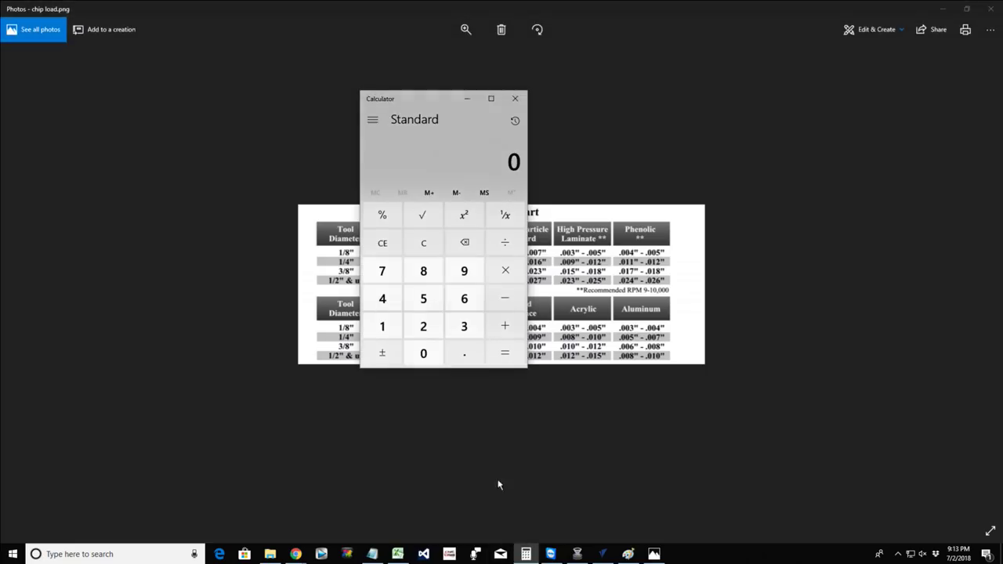
pyautogui.click(422, 336)
pyautogui.click(498, 273)
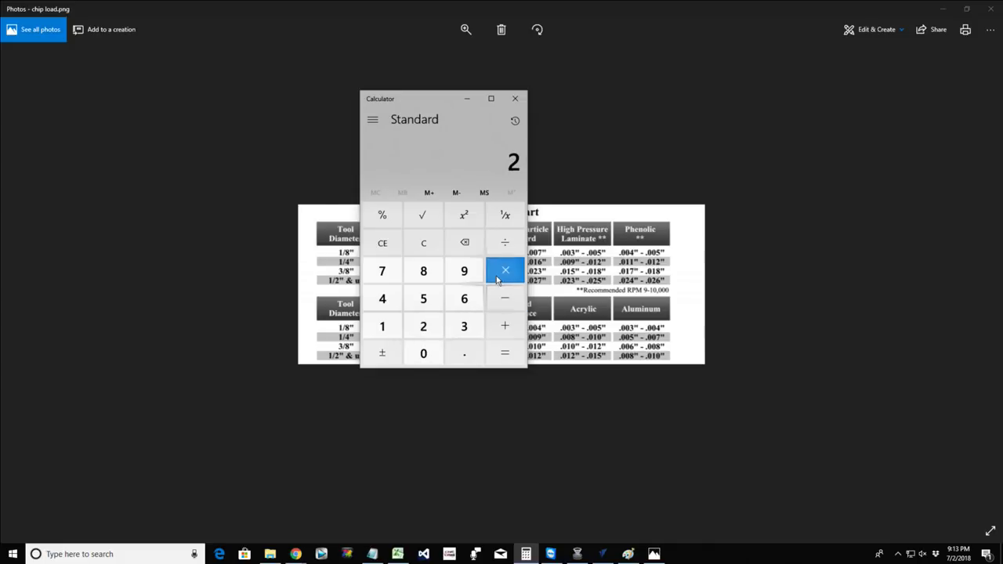
pyautogui.click(463, 357)
pyautogui.click(421, 357)
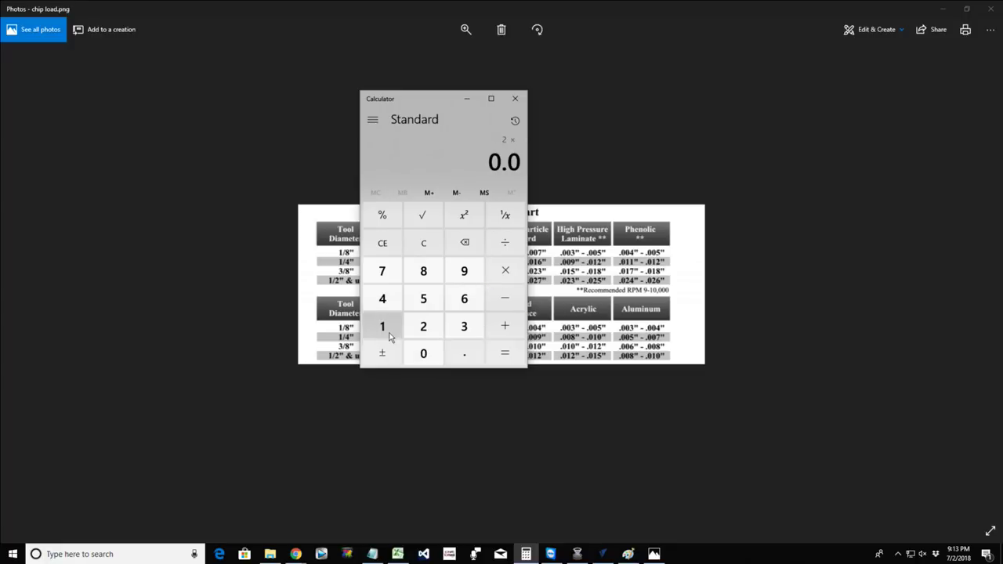
pyautogui.click(381, 326)
pyautogui.click(421, 331)
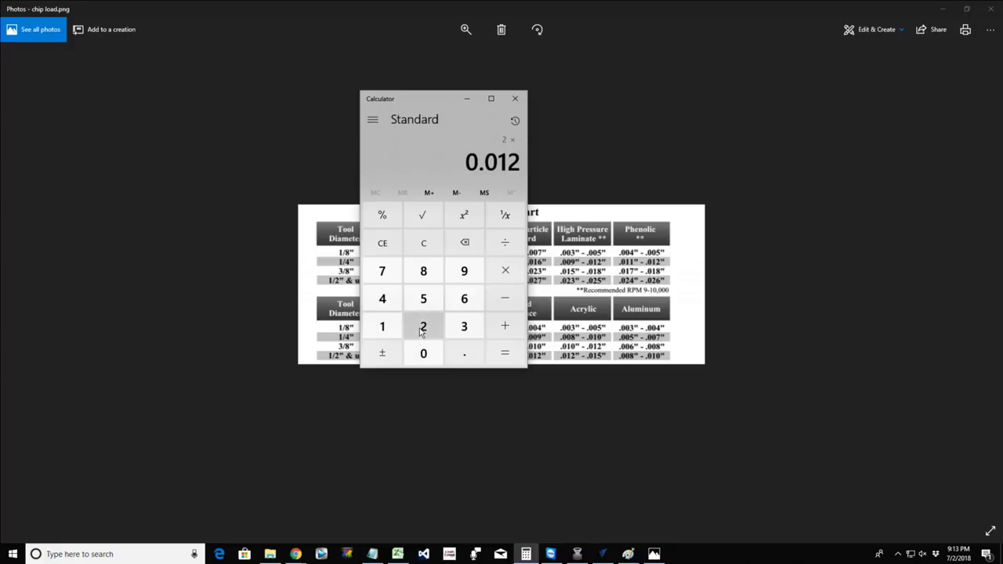
pyautogui.click(497, 349)
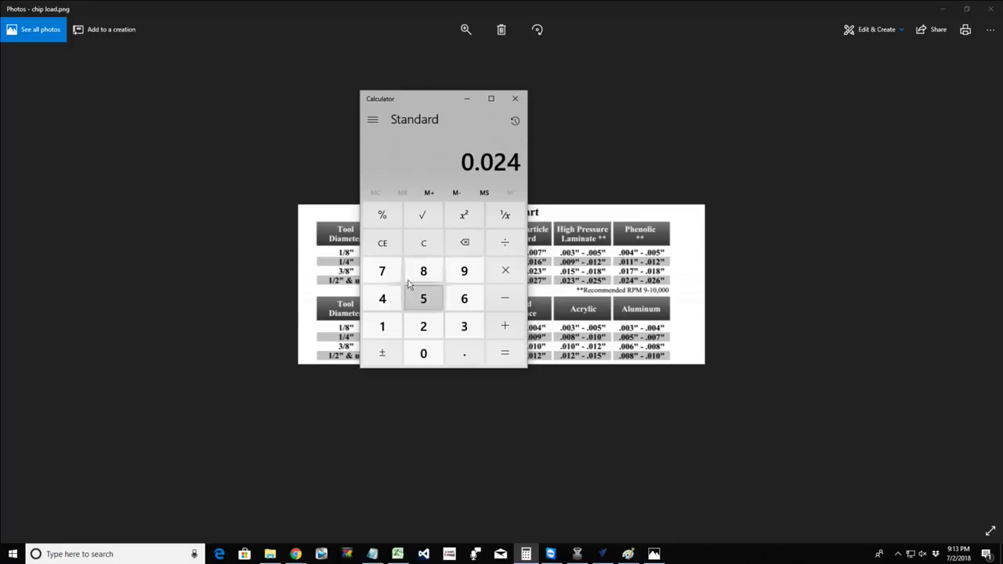
# Clear the result and compute 75 ÷ 0.024 = 3,125 for the RPM.
pyautogui.press('Escape')
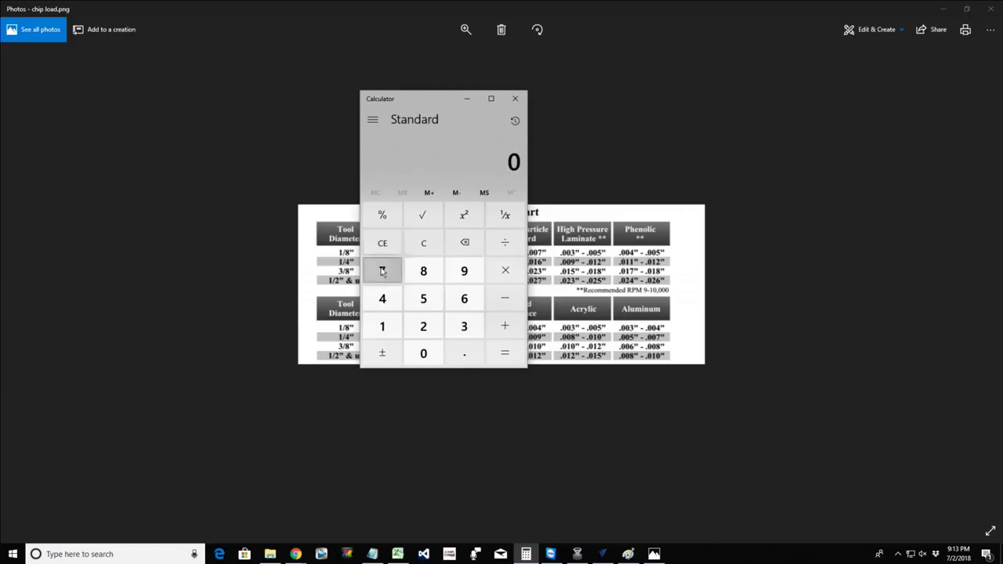
pyautogui.click(382, 271)
pyautogui.click(421, 298)
pyautogui.click(502, 246)
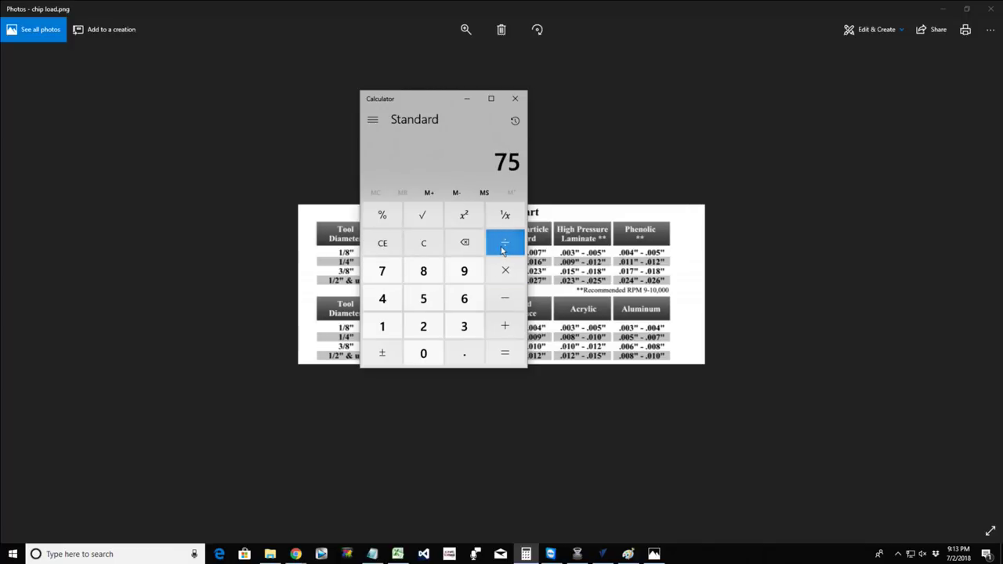
pyautogui.click(464, 353)
pyautogui.click(422, 355)
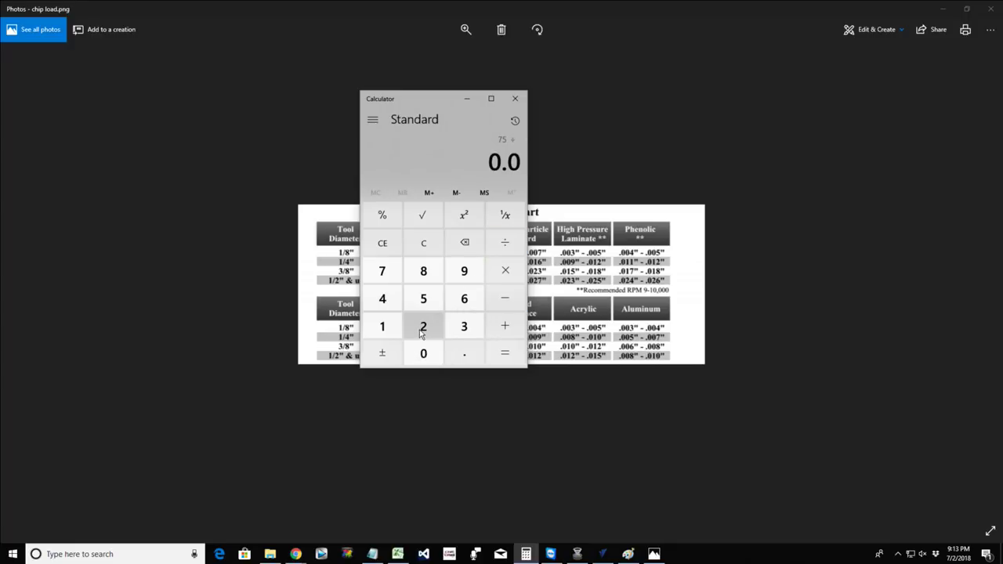
pyautogui.click(423, 330)
pyautogui.click(383, 302)
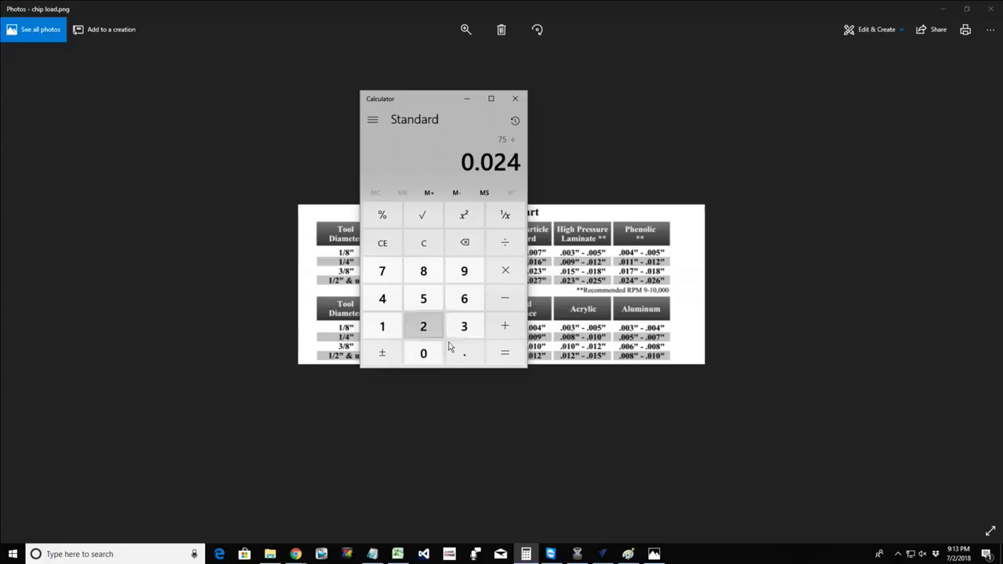
pyautogui.click(499, 357)
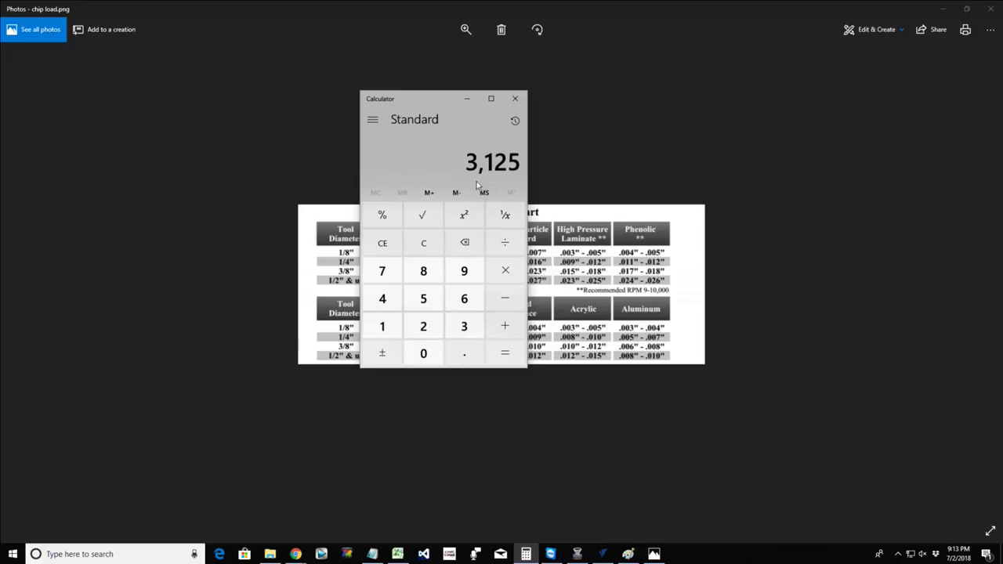
# Clear the 3,125 result, recheck the Notepad formula, and discard a stray 75 entry.
pyautogui.click(382, 243)
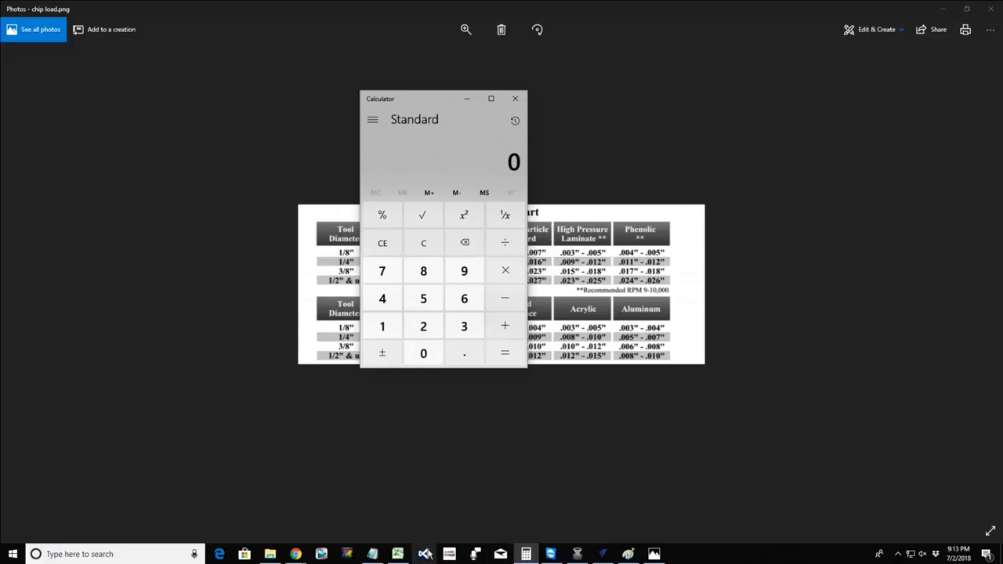
pyautogui.click(373, 553)
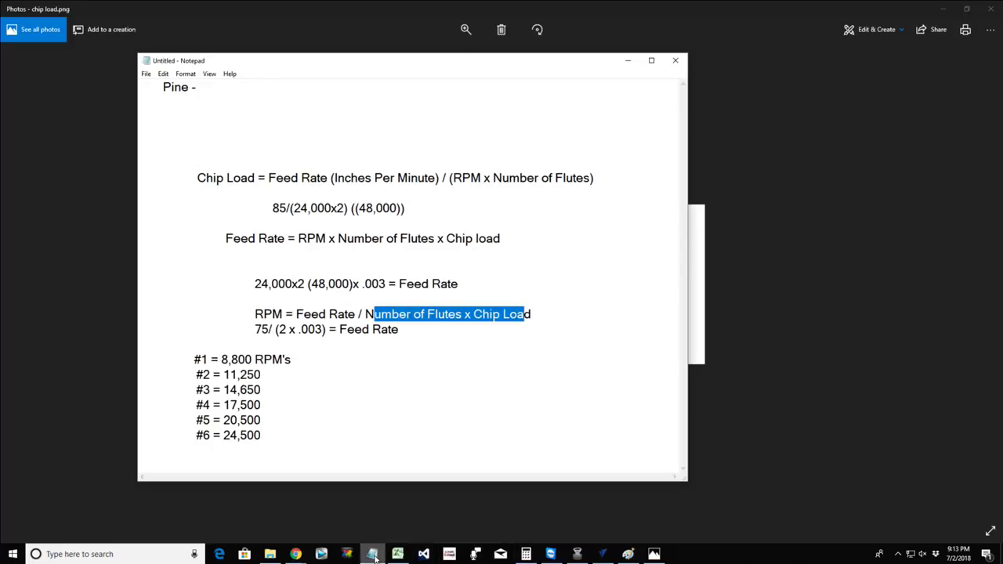
pyautogui.click(373, 553)
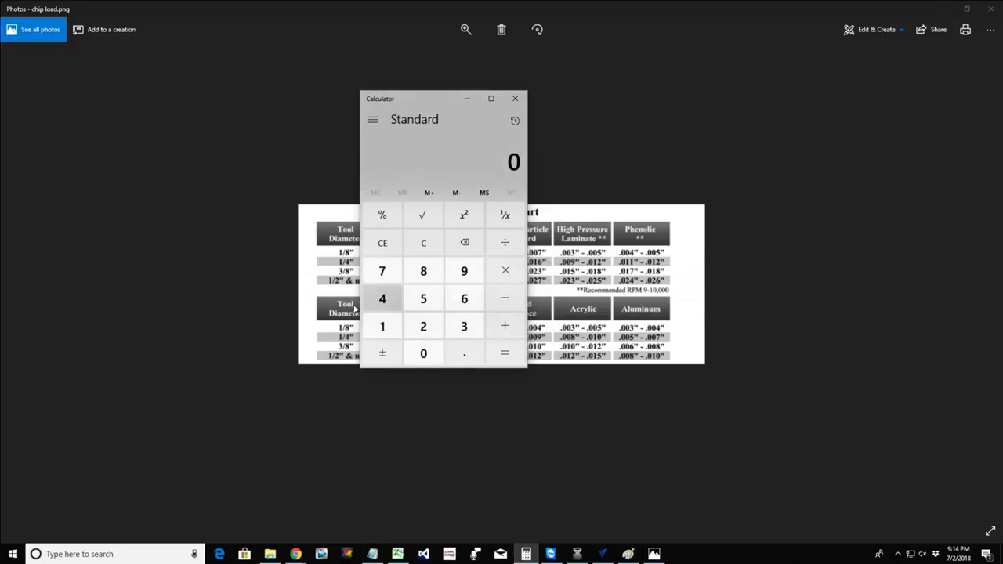
pyautogui.click(382, 271)
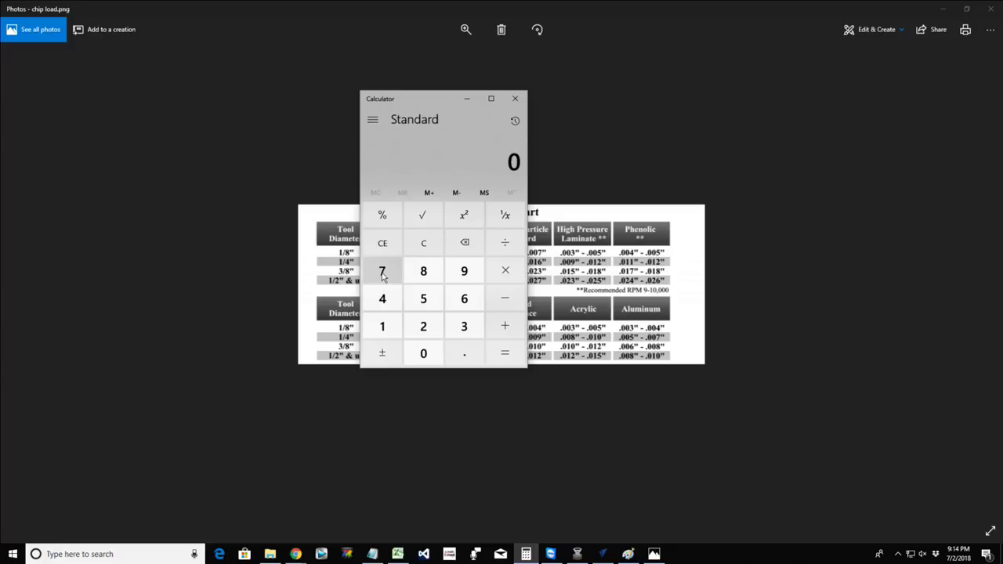
pyautogui.click(424, 302)
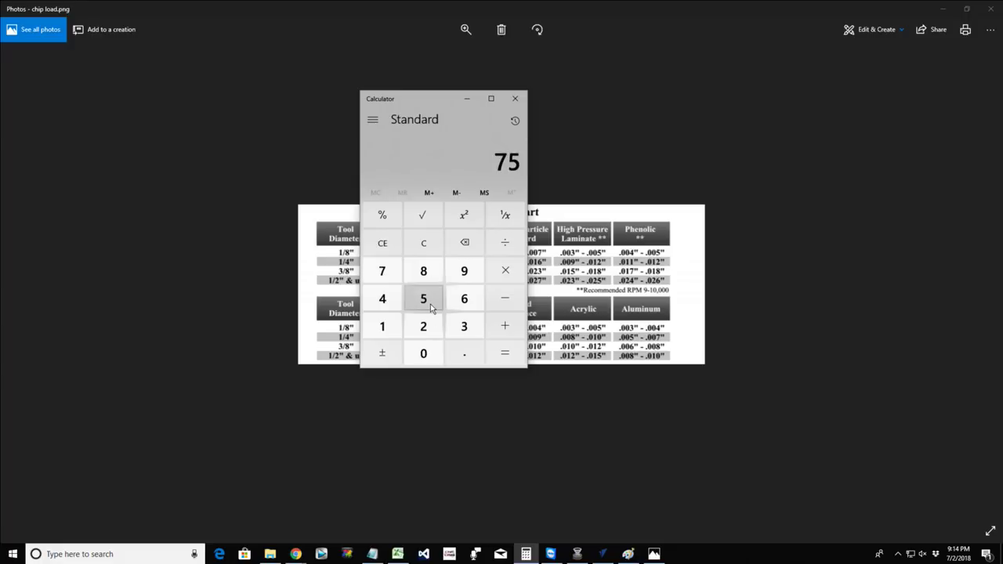
pyautogui.click(383, 243)
# Re-enter 2 × 0.012 and move Calculator aside to uncover the window behind.
pyautogui.click(426, 327)
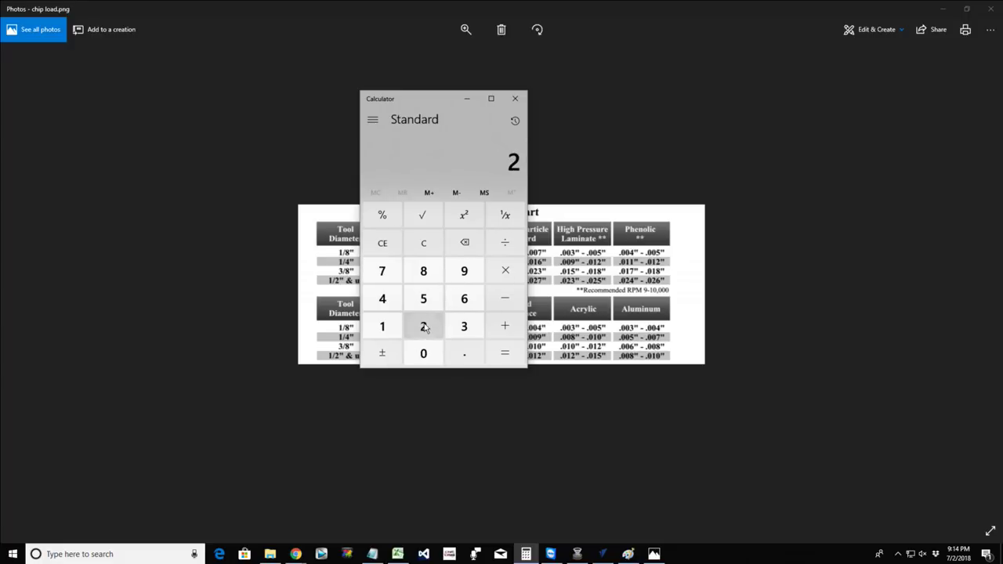
pyautogui.click(505, 270)
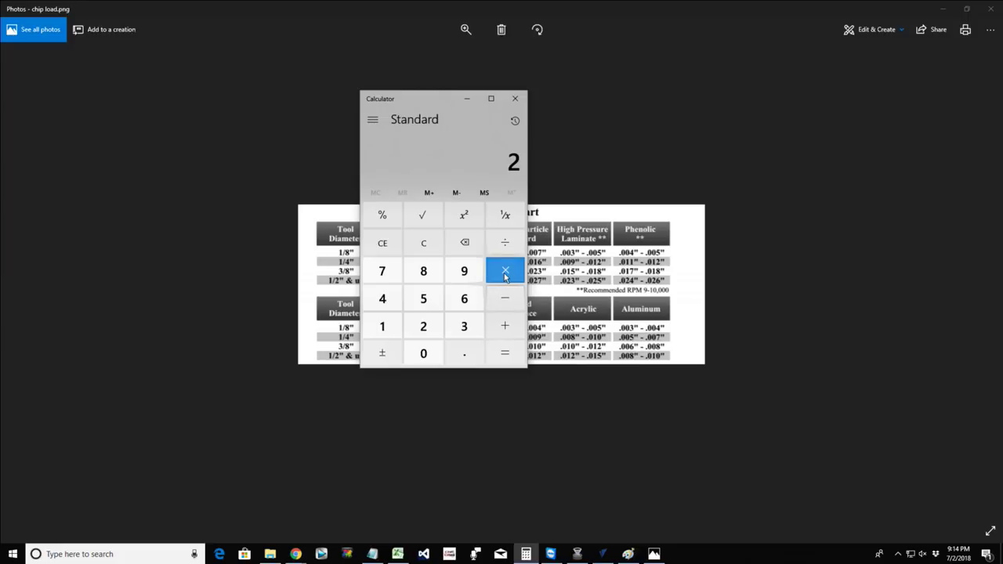
pyautogui.click(452, 355)
pyautogui.click(422, 353)
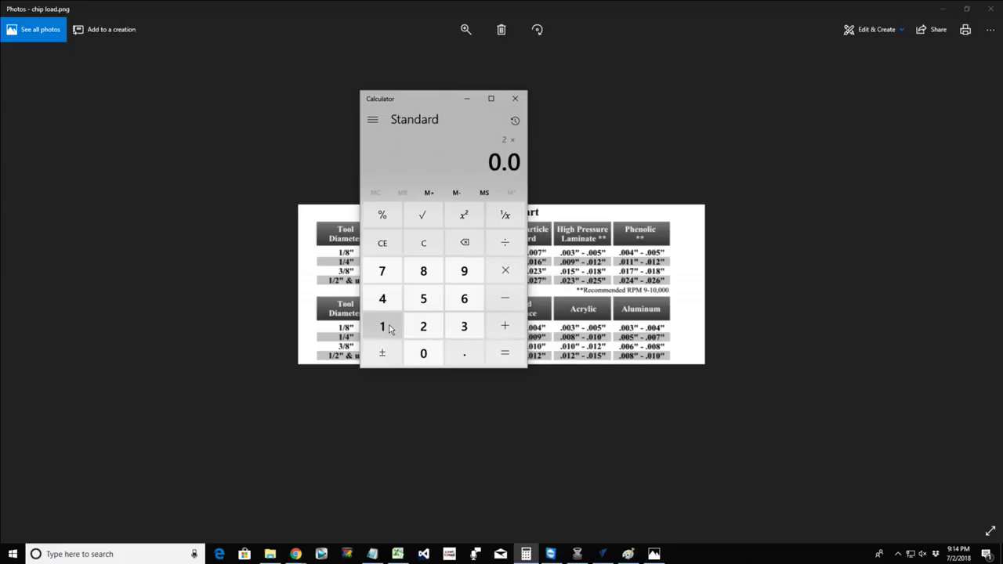
pyautogui.click(384, 326)
pyautogui.click(423, 325)
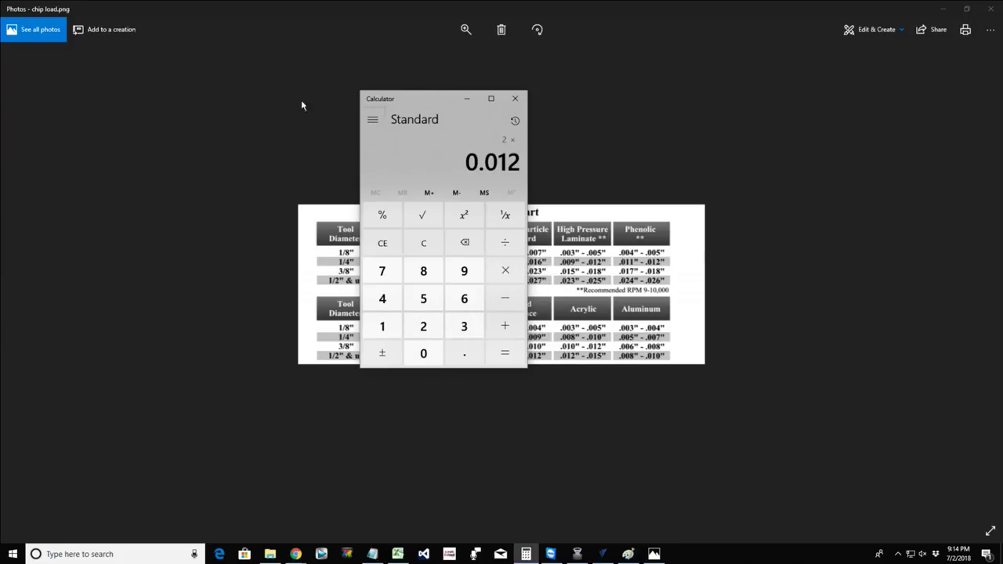
pyautogui.moveTo(435, 99); pyautogui.dragTo(564, 74)
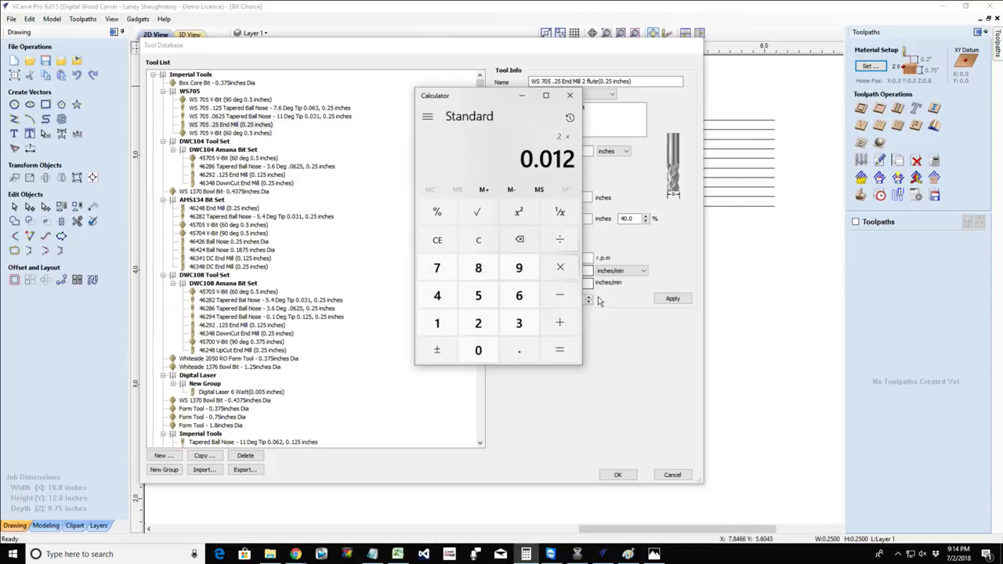
# Get 0.024, then compute 75 ÷ 0.024 = 3,125.
pyautogui.click(559, 352)
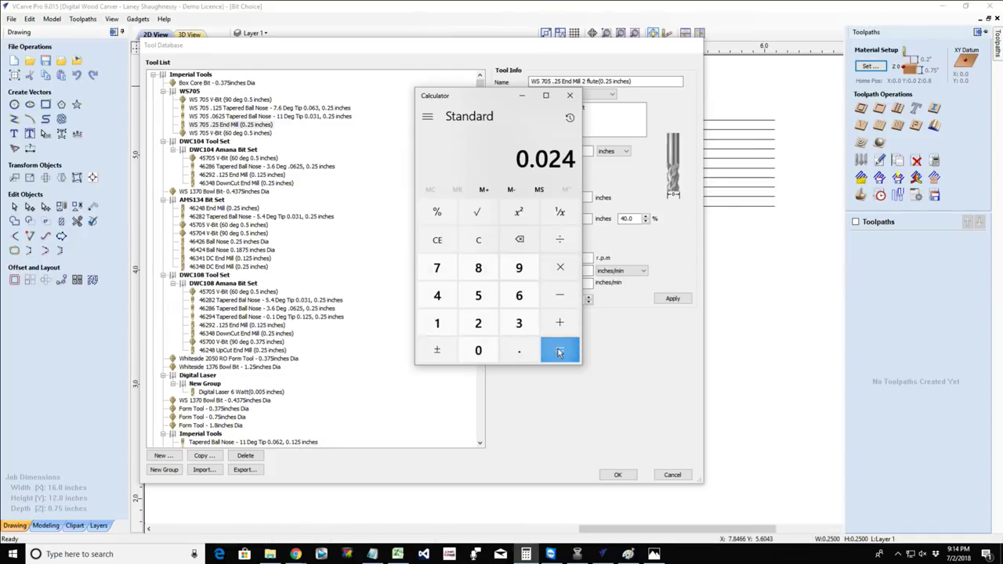
pyautogui.click(437, 241)
pyautogui.click(437, 268)
pyautogui.click(478, 295)
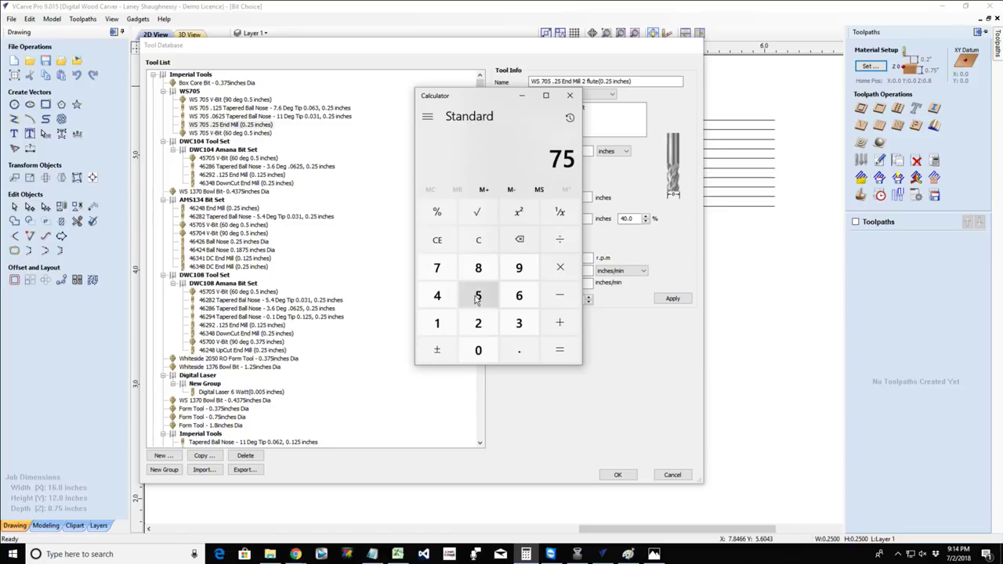
pyautogui.click(559, 239)
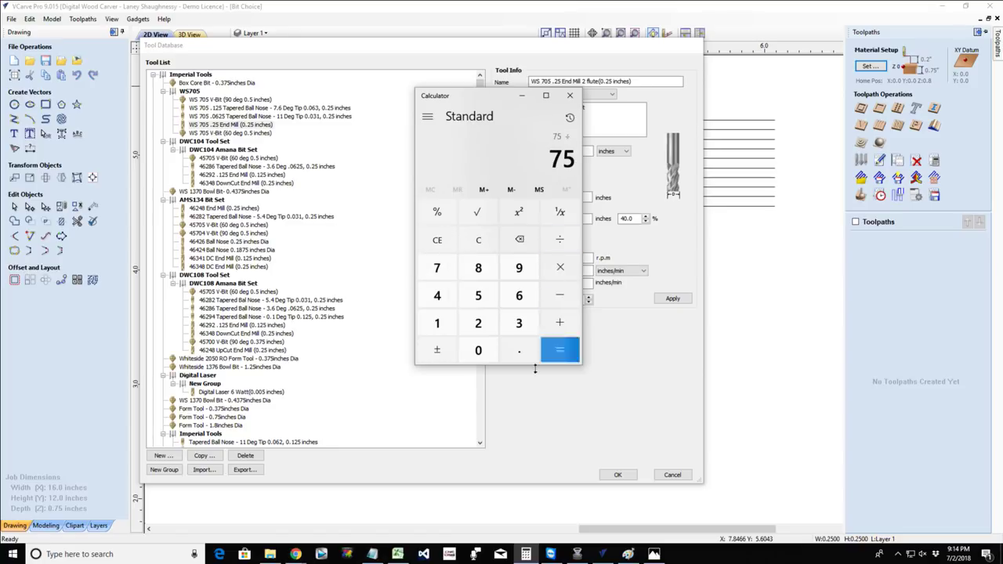
pyautogui.click(519, 350)
pyautogui.click(478, 350)
pyautogui.click(478, 323)
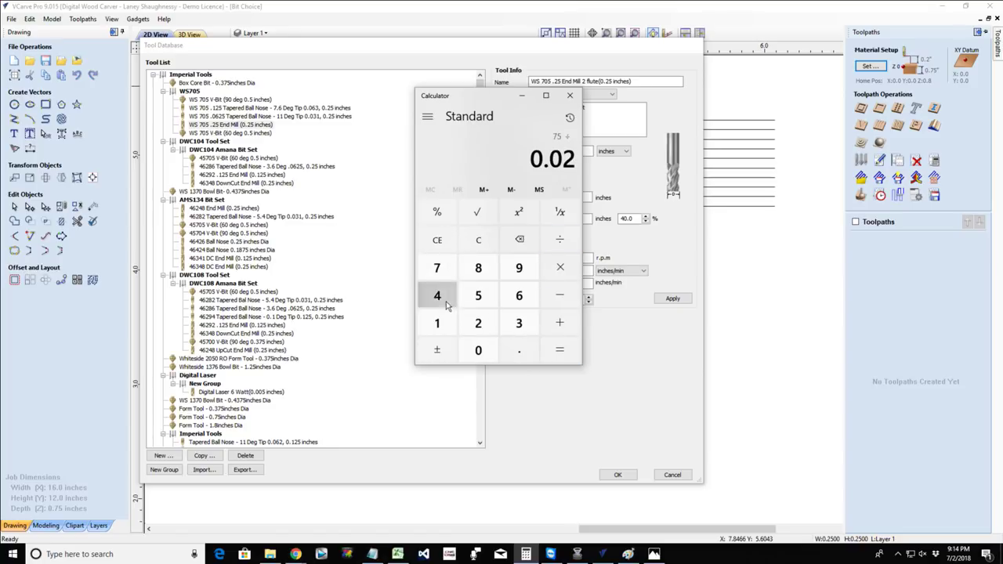
pyautogui.click(437, 295)
pyautogui.click(568, 357)
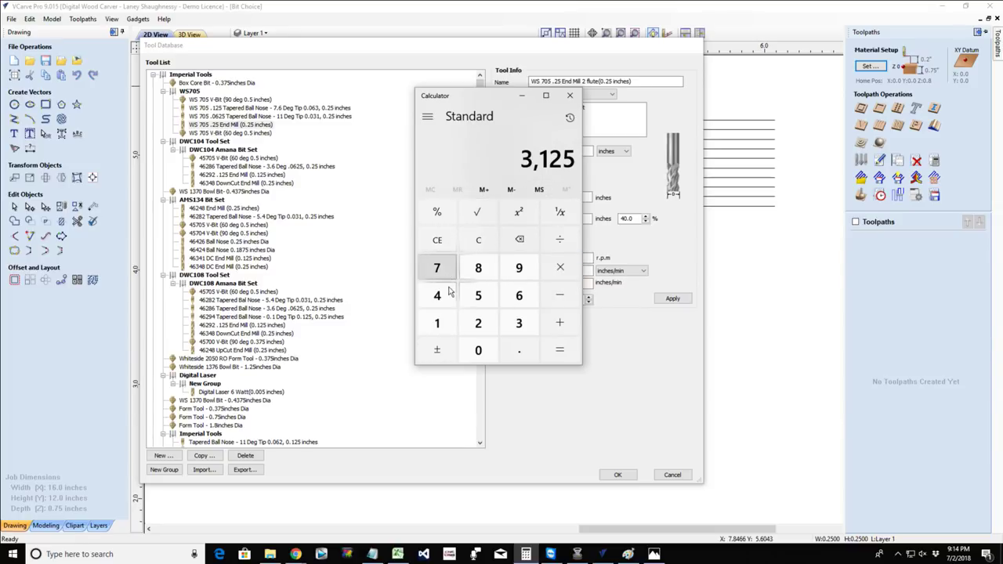
# Compute 100 ÷ 0.024 = 4,166.67, correcting a mistyped divisor digit.
pyautogui.click(445, 333)
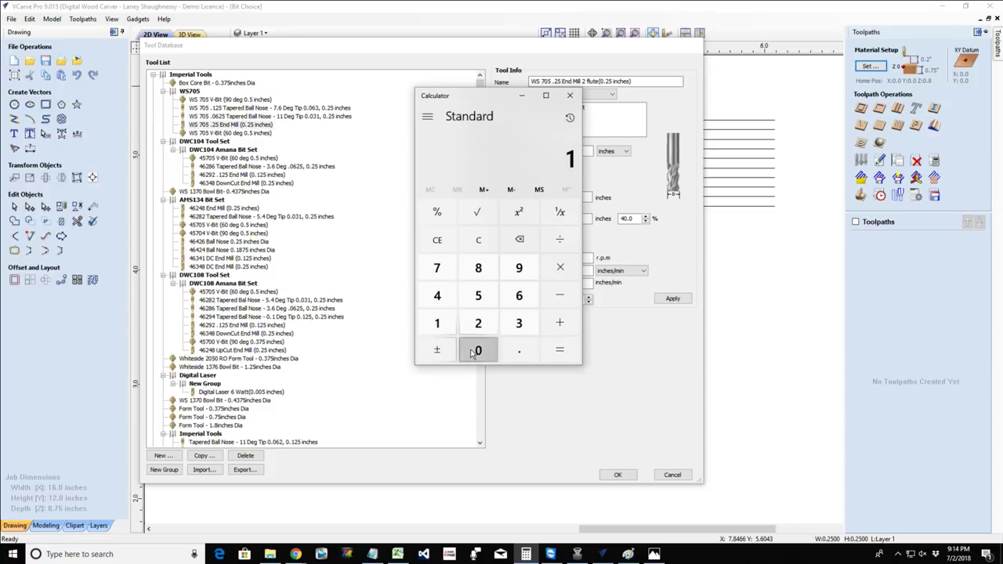
pyautogui.click(476, 351)
pyautogui.click(476, 351)
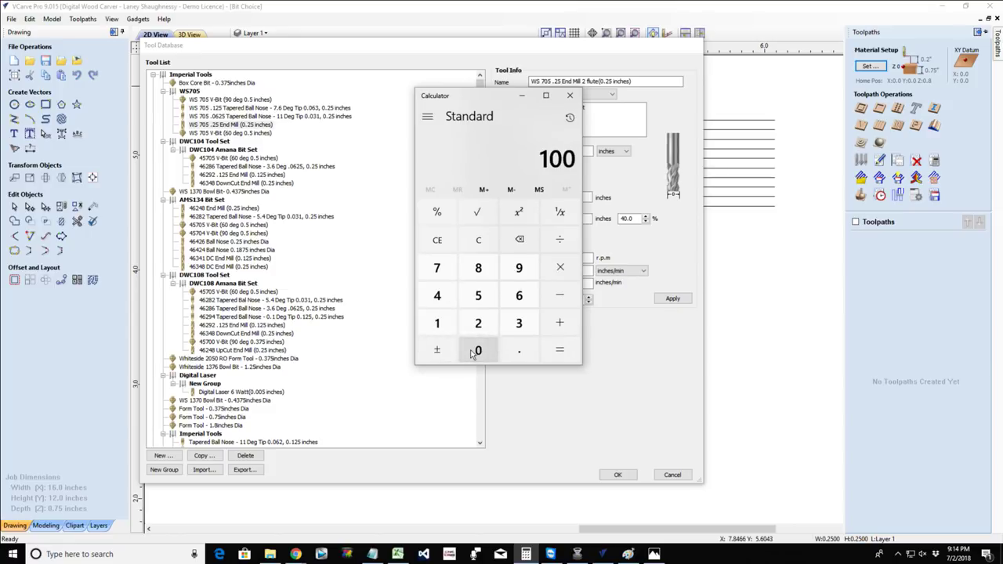
pyautogui.click(559, 240)
pyautogui.click(517, 352)
pyautogui.click(481, 352)
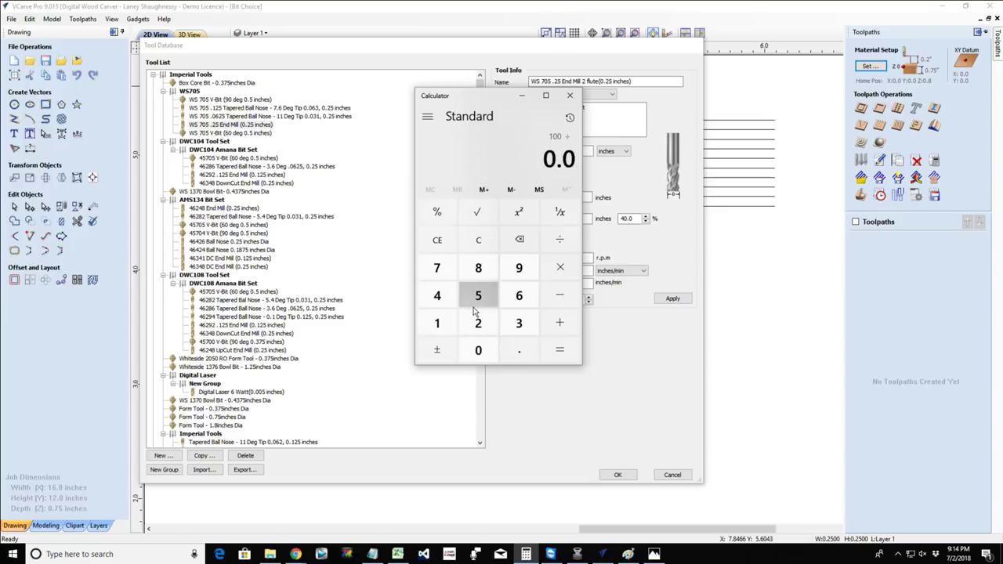
pyautogui.click(475, 297)
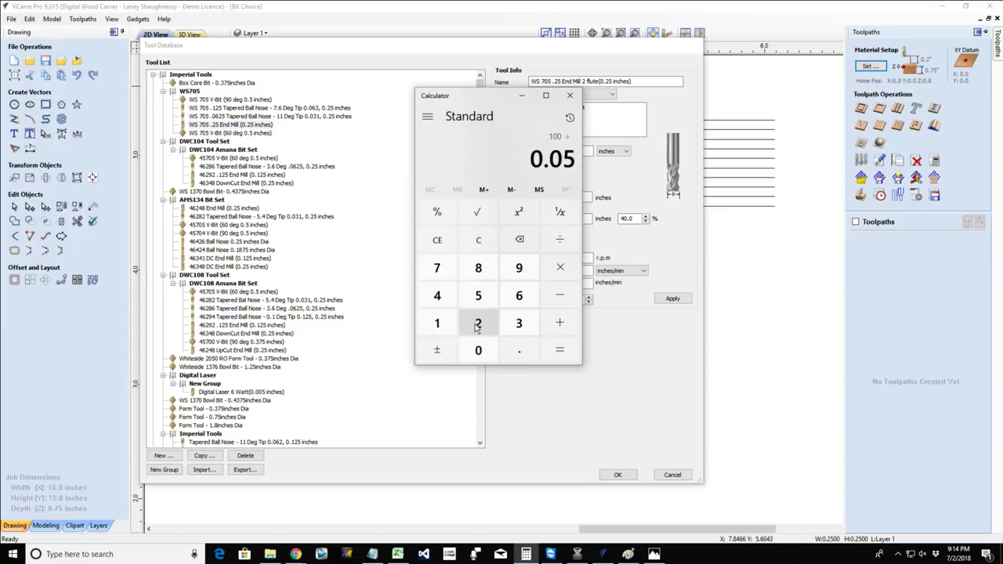
pyautogui.click(517, 240)
pyautogui.click(478, 323)
pyautogui.click(437, 298)
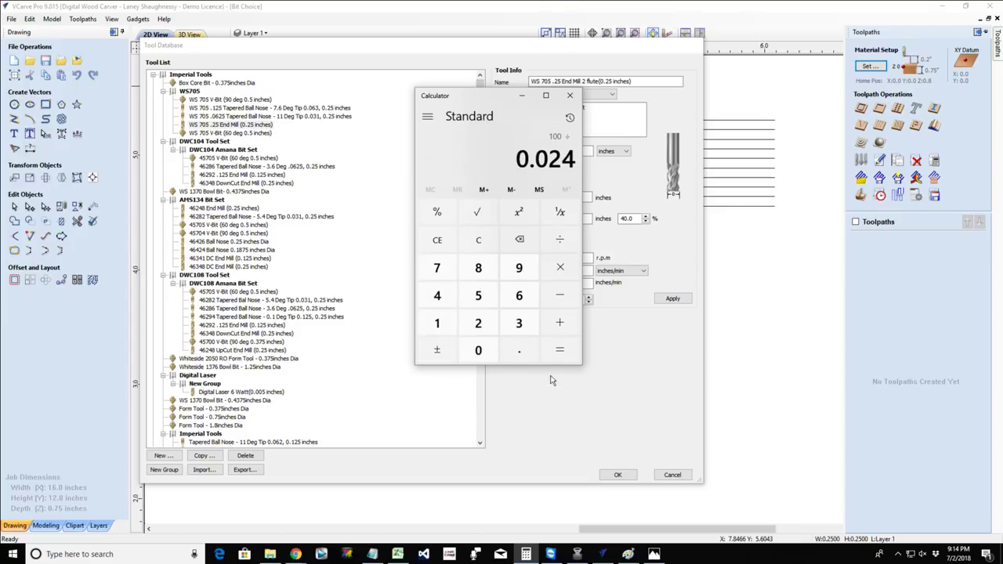
pyautogui.click(560, 350)
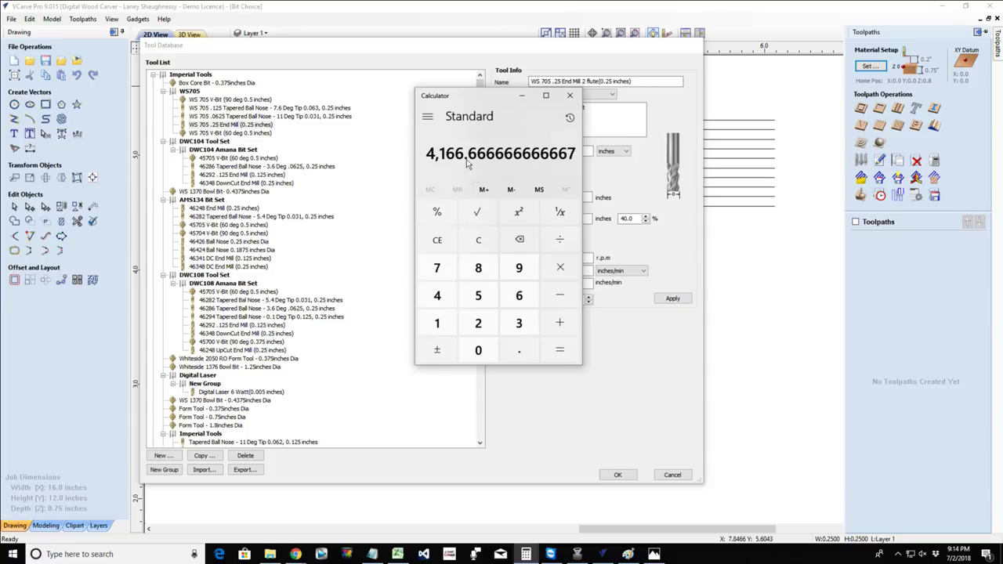
# Close Calculator, select WS 705 .25 End Mill in the Tool Database, and bring Notepad forward.
pyautogui.click(569, 95)
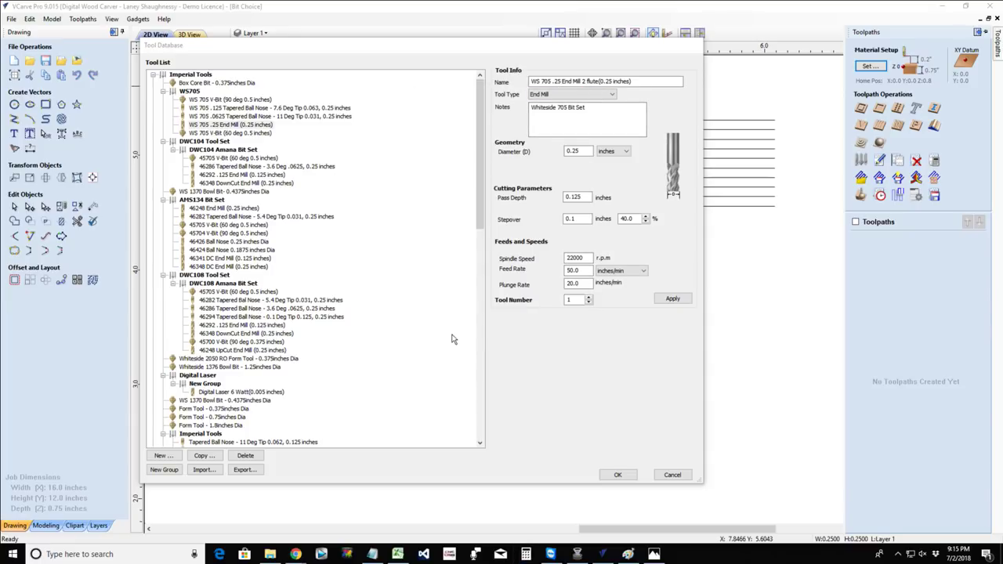
pyautogui.click(210, 125)
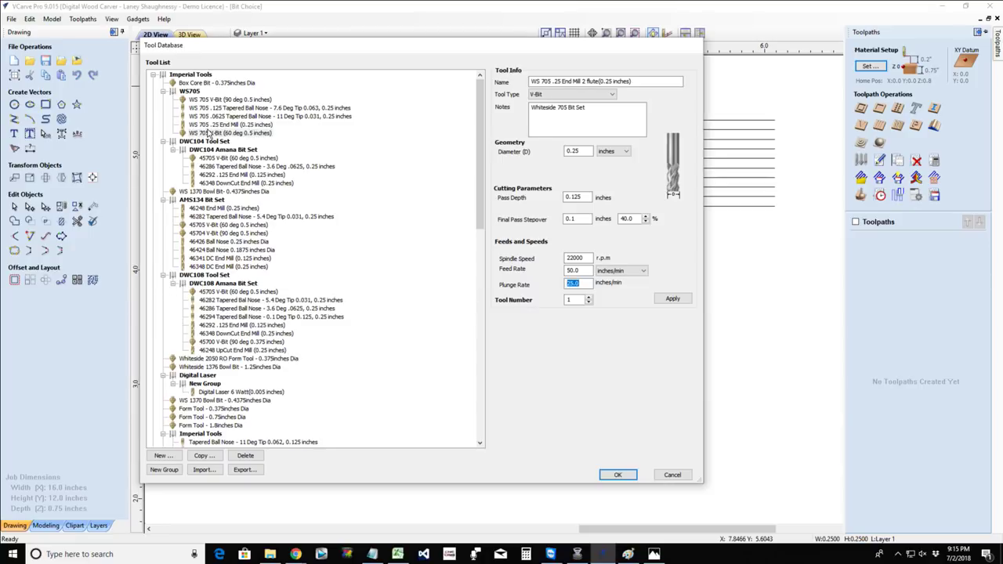
pyautogui.click(210, 116)
pyautogui.click(208, 125)
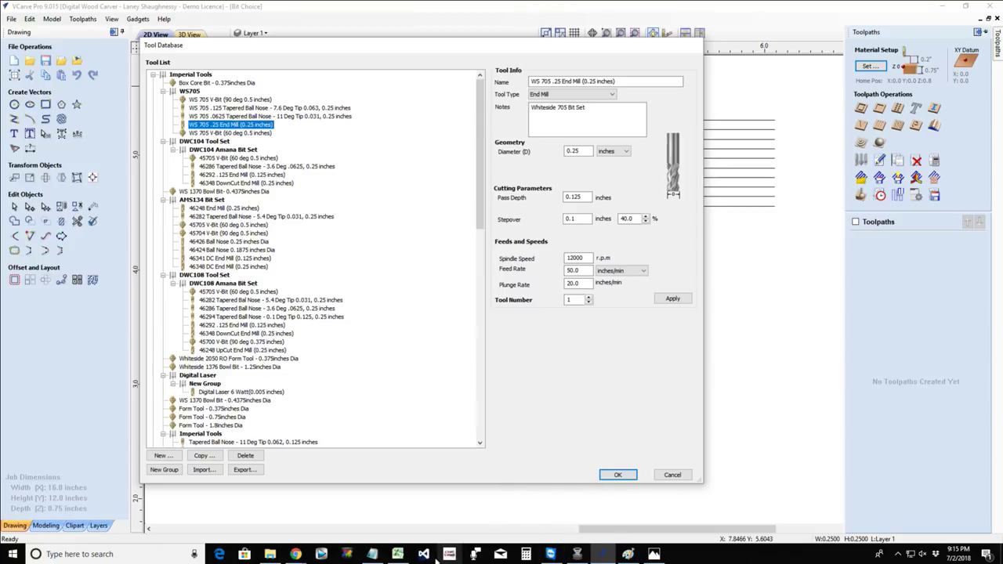
pyautogui.click(375, 554)
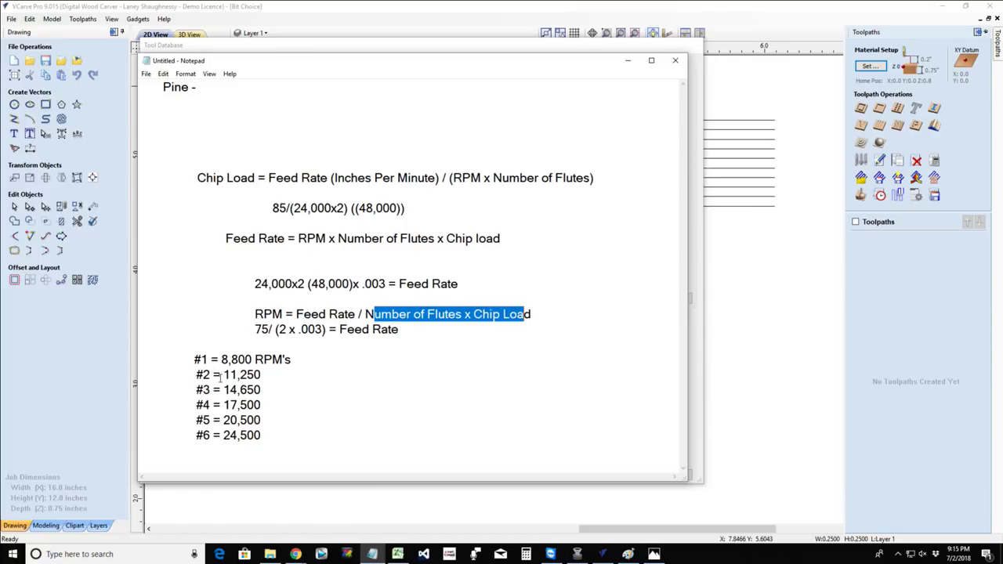
# Highlight the 11,250 and 8,800 RPM figures and Feed Rate/RPM terms, then minimize Notepad.
pyautogui.moveTo(222, 376); pyautogui.dragTo(279, 378)
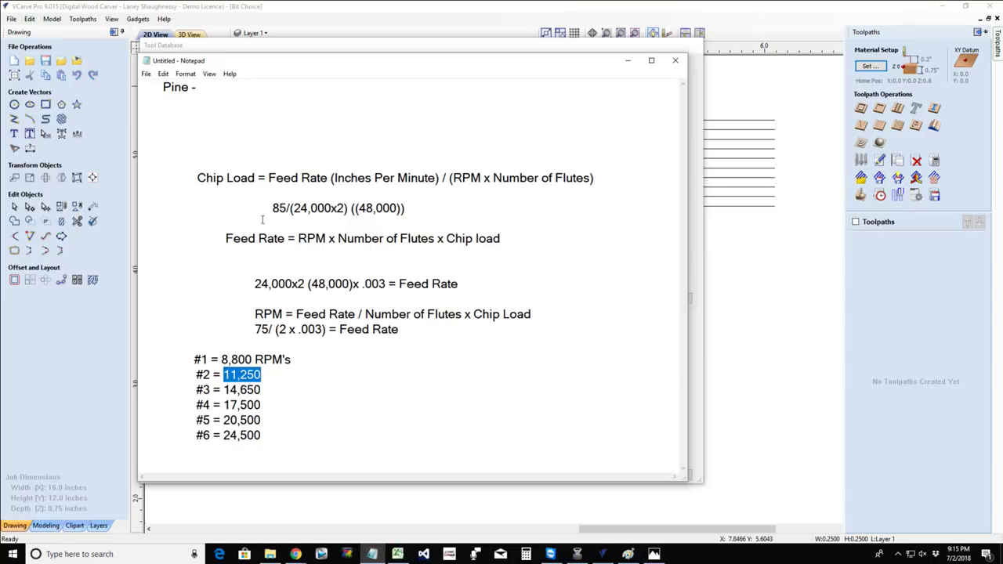
pyautogui.click(226, 238)
pyautogui.moveTo(226, 238); pyautogui.dragTo(286, 238)
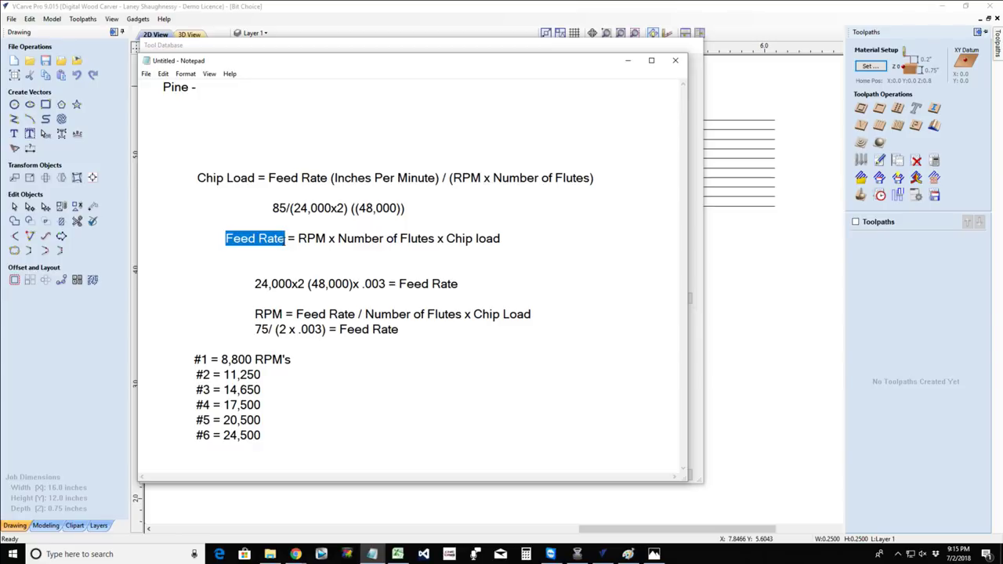
pyautogui.moveTo(298, 238); pyautogui.dragTo(327, 240)
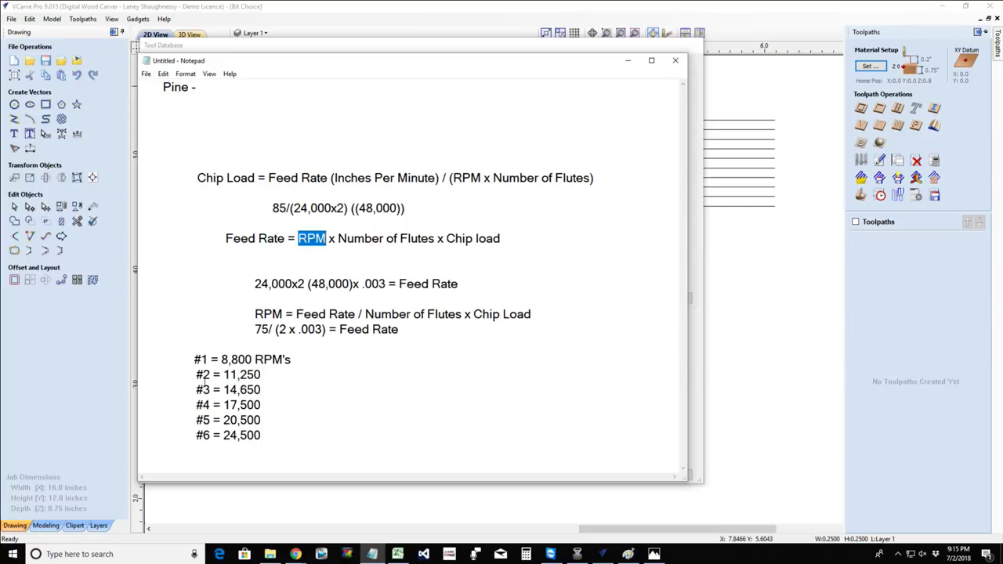
pyautogui.moveTo(247, 360); pyautogui.dragTo(216, 360)
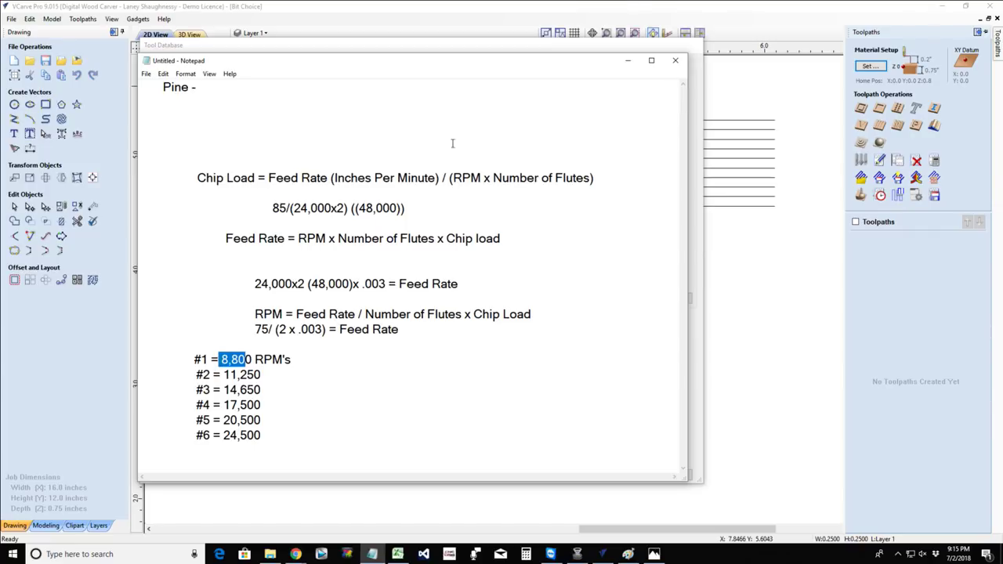
pyautogui.click(625, 63)
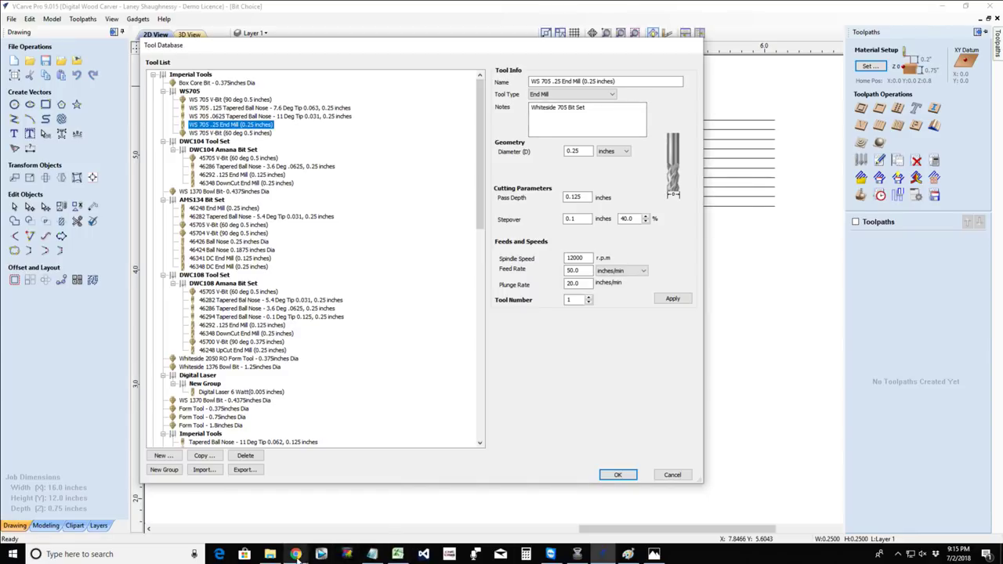
# Show the chip load.png chart listing .011"–.013" for 1/4" bits in softwood/plywood.
pyautogui.moveTo(296, 554)
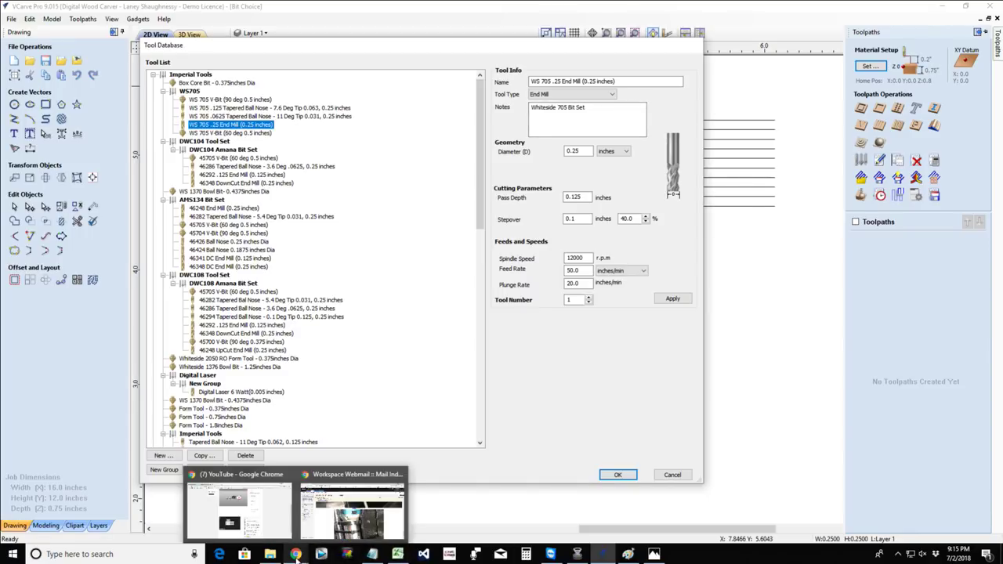
pyautogui.click(370, 555)
pyautogui.click(653, 553)
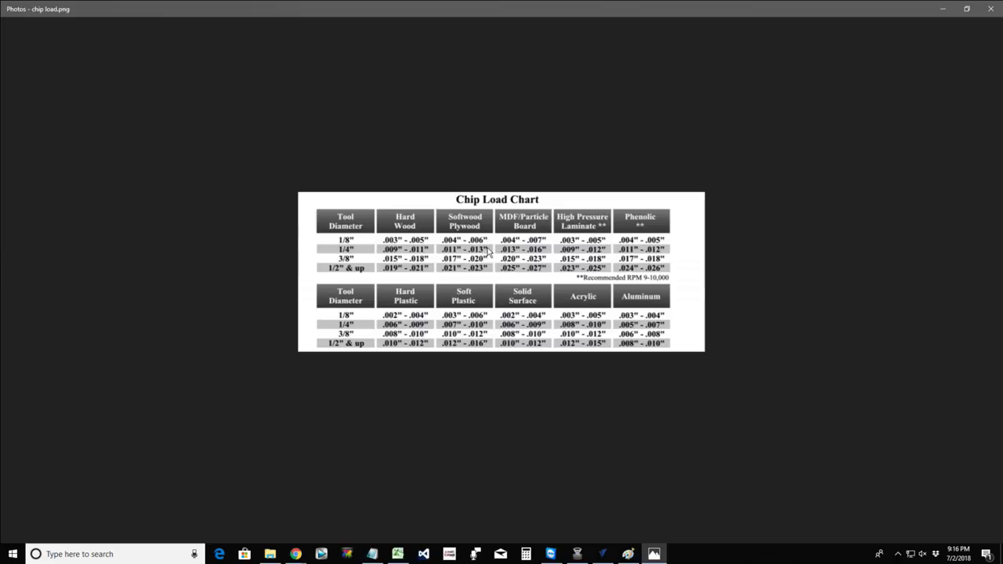
# Switch back to VCarve Pro's Tool Database showing the WS 705 .25 End Mill.
pyautogui.click(602, 554)
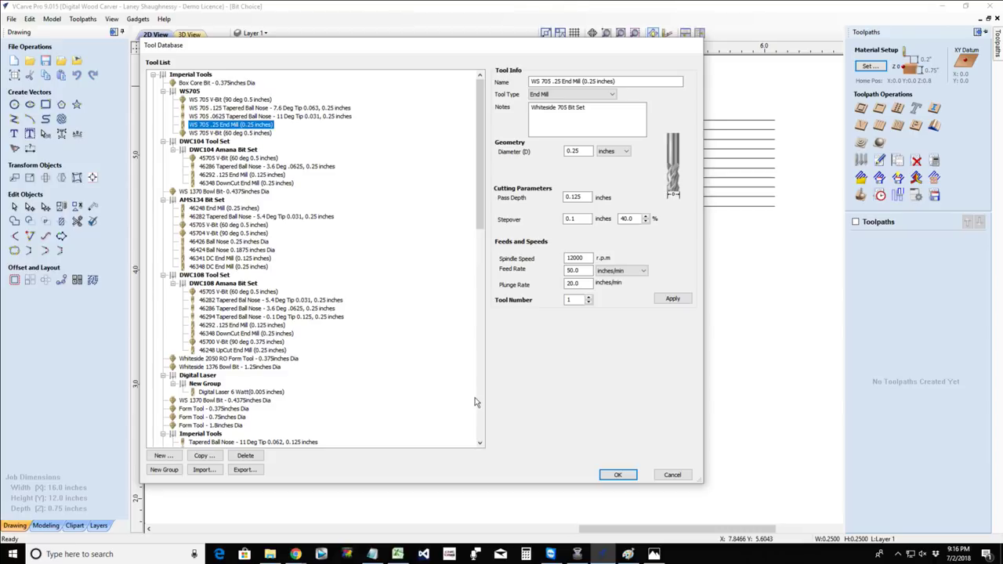
# Set the end mill's spindle speed to 12500, feed rate 75 and plunge rate 15.
pyautogui.moveTo(589, 257); pyautogui.dragTo(555, 261)
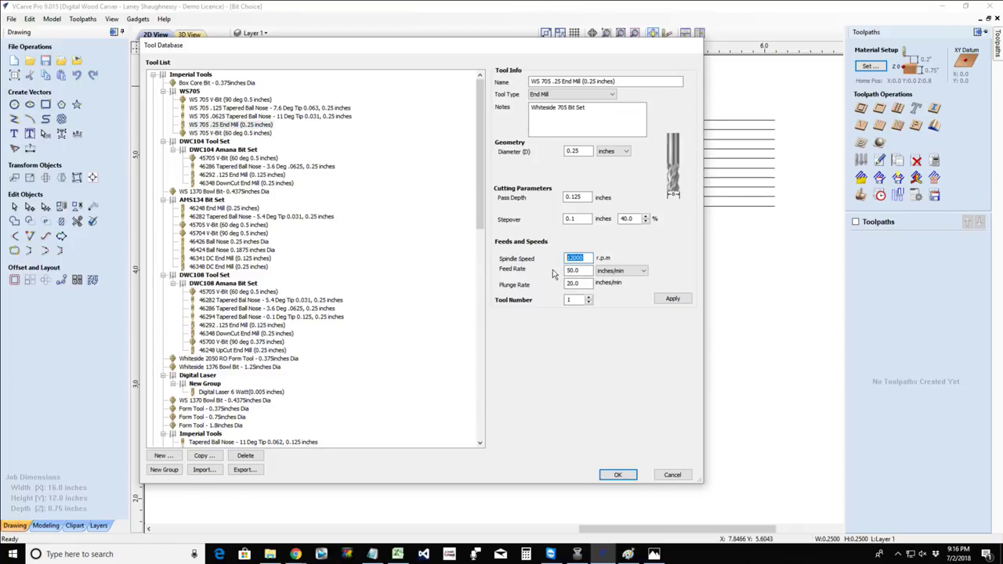
pyautogui.write('12500')
pyautogui.press('Tab')
pyautogui.write('75')
pyautogui.press('Tab')
pyautogui.write('15')
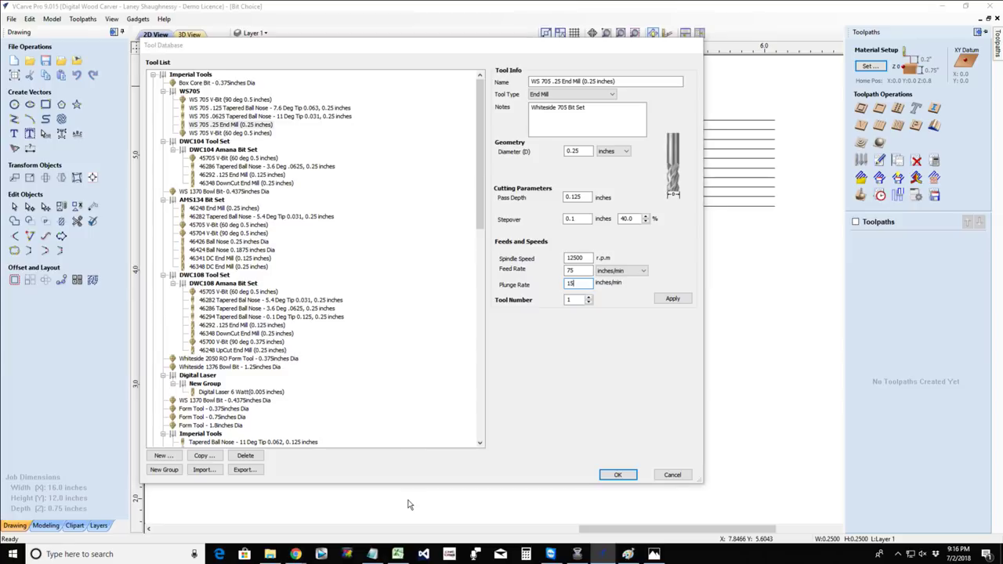
pyautogui.click(654, 554)
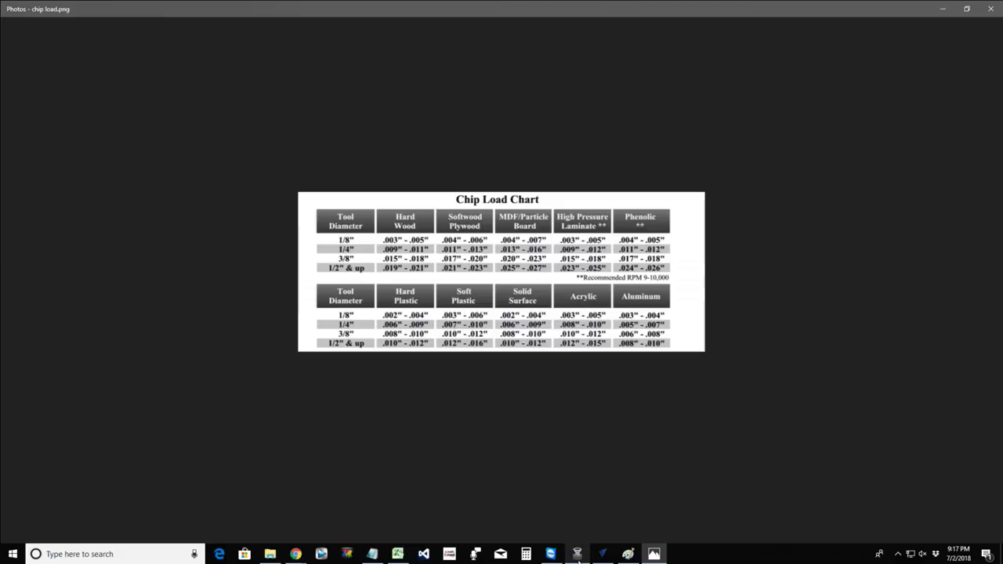
pyautogui.moveTo(578, 558)
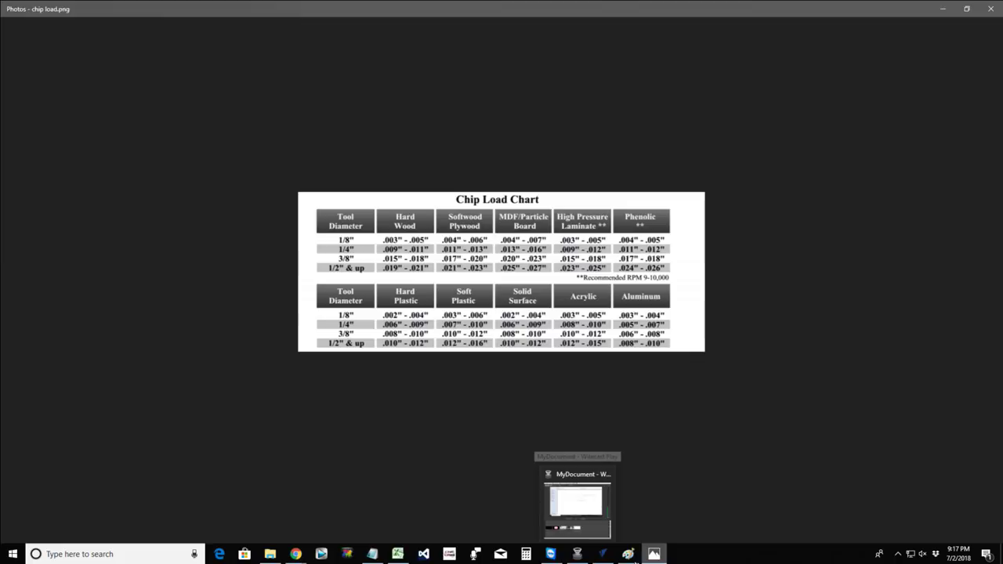
pyautogui.click(595, 556)
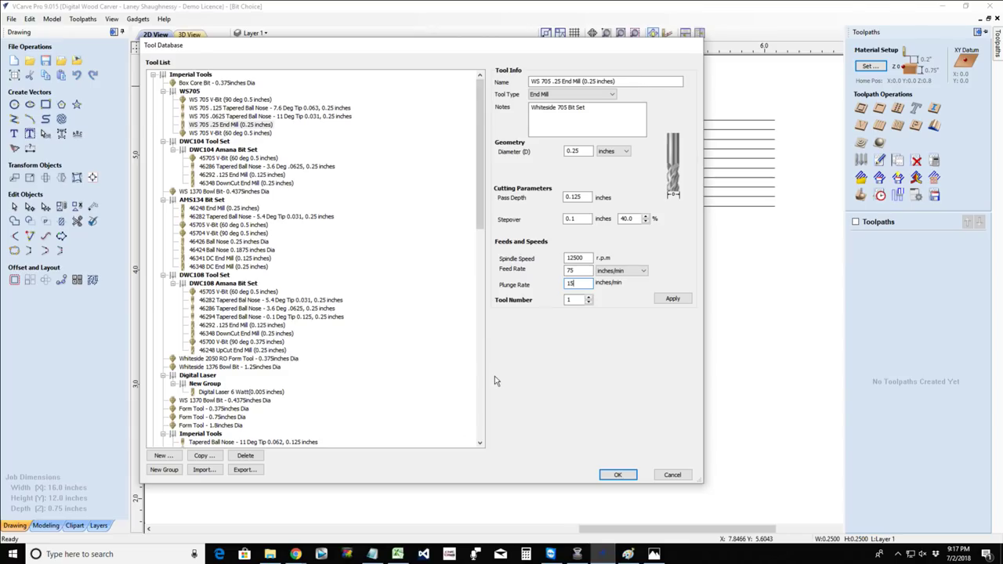
pyautogui.doubleClick(580, 258)
pyautogui.click(446, 511)
# Review the end mill's pass depth and 40.0% stepover, then select WS 705 .125 Tapered Ball Nose.
pyautogui.click(577, 197)
pyautogui.click(632, 218)
pyautogui.moveTo(630, 219); pyautogui.dragTo(611, 227)
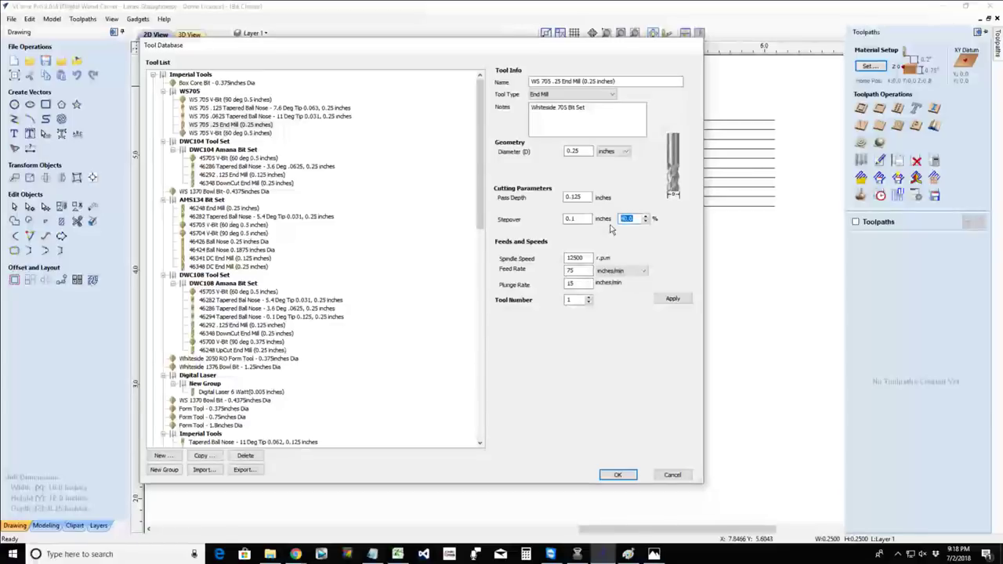
pyautogui.hotkey('shift', 'Tab')
pyautogui.hotkey('shift', 'Tab')
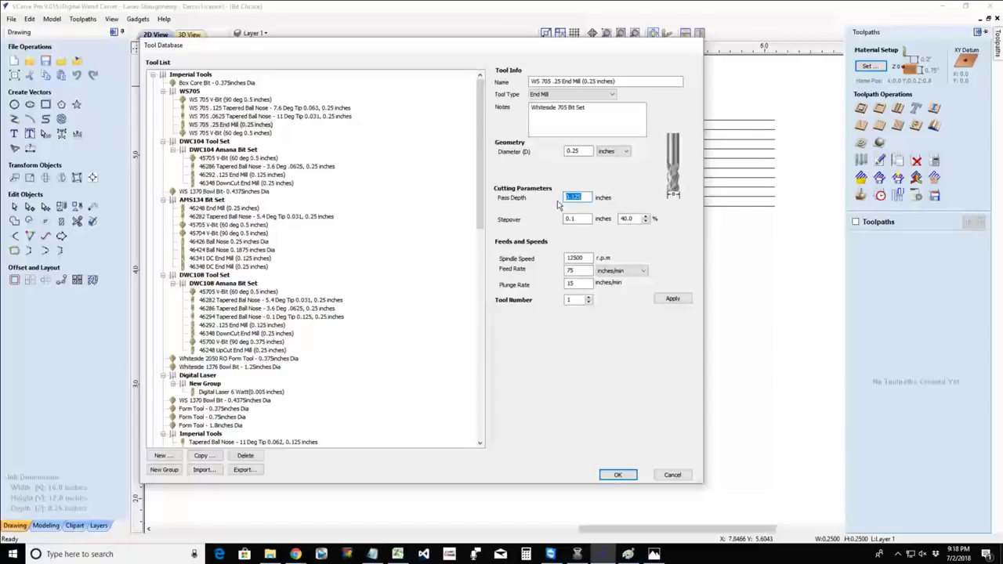
pyautogui.click(635, 220)
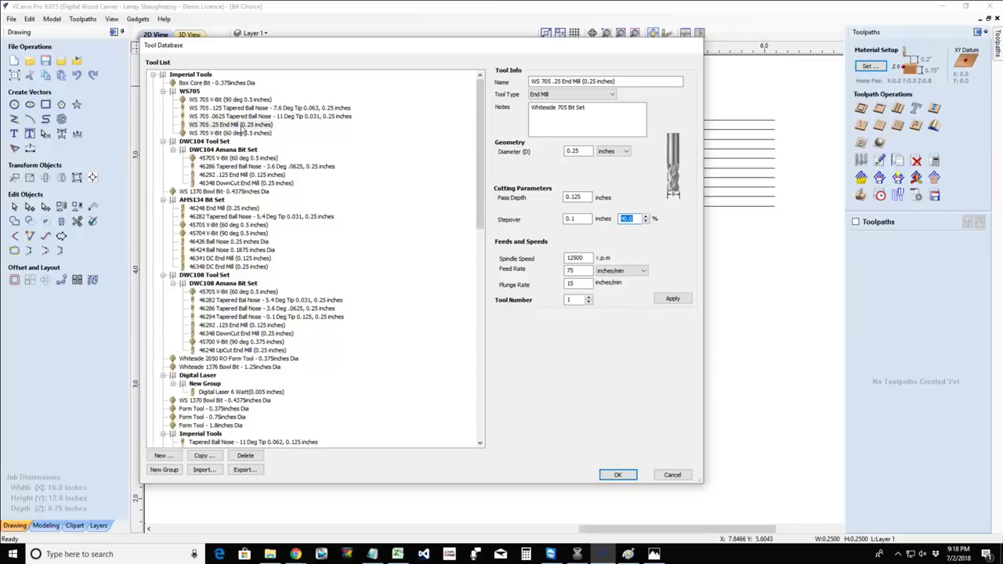
pyautogui.click(213, 109)
pyautogui.click(631, 219)
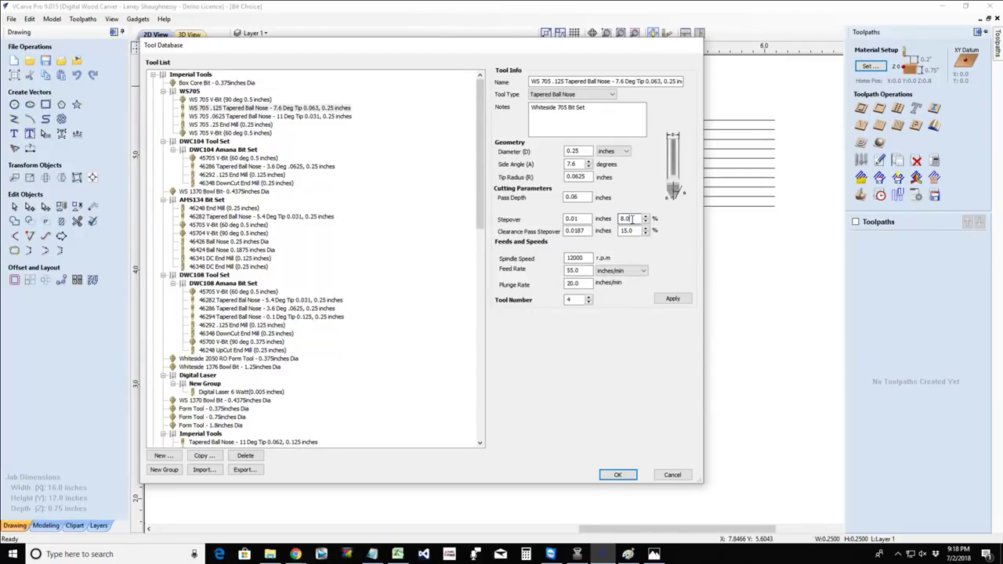
pyautogui.doubleClick(632, 219)
# Close the Tool Database and draw a 0.125 in circle beside the concentric rings.
pyautogui.click(672, 475)
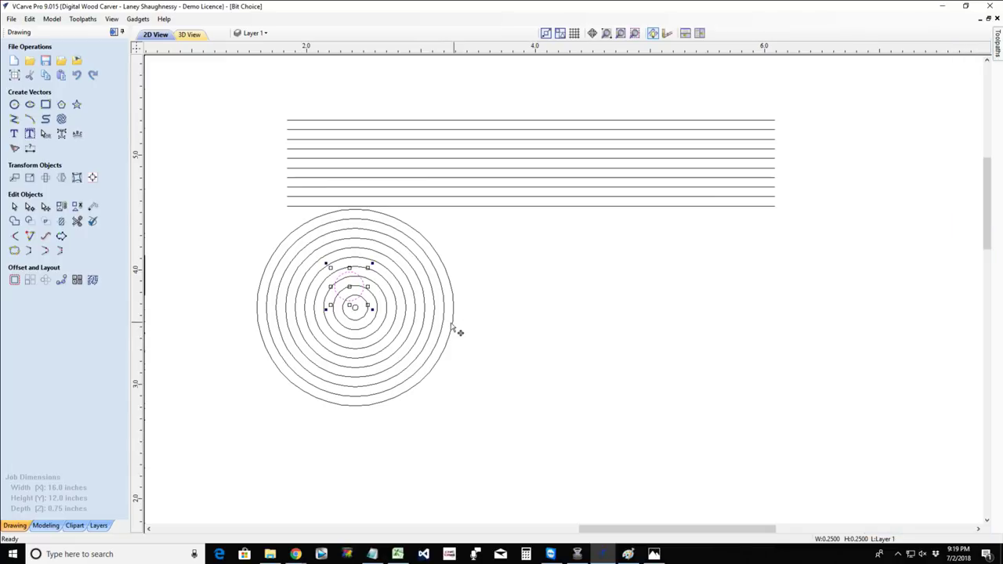
pyautogui.click(14, 104)
pyautogui.click(491, 250)
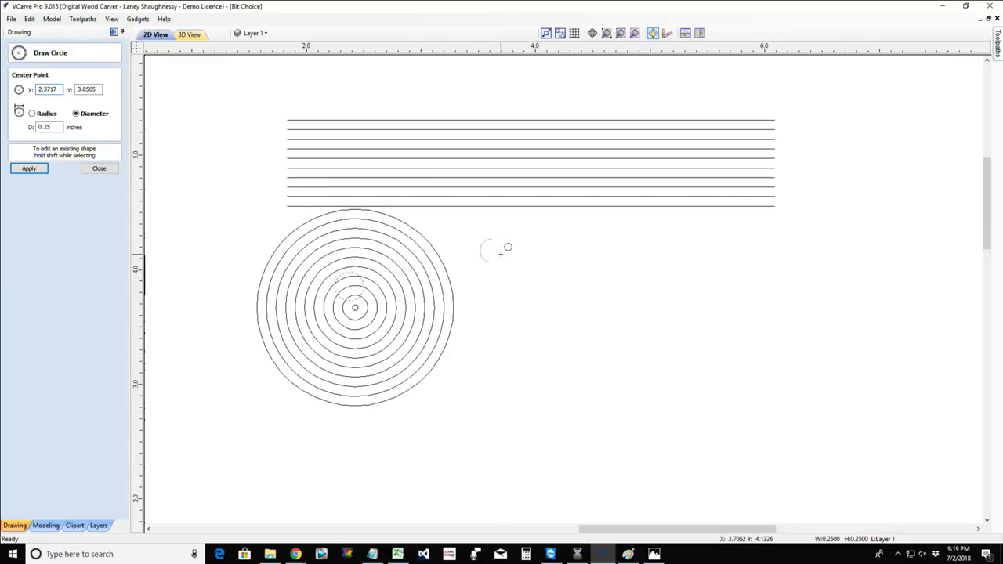
pyautogui.write('.125')
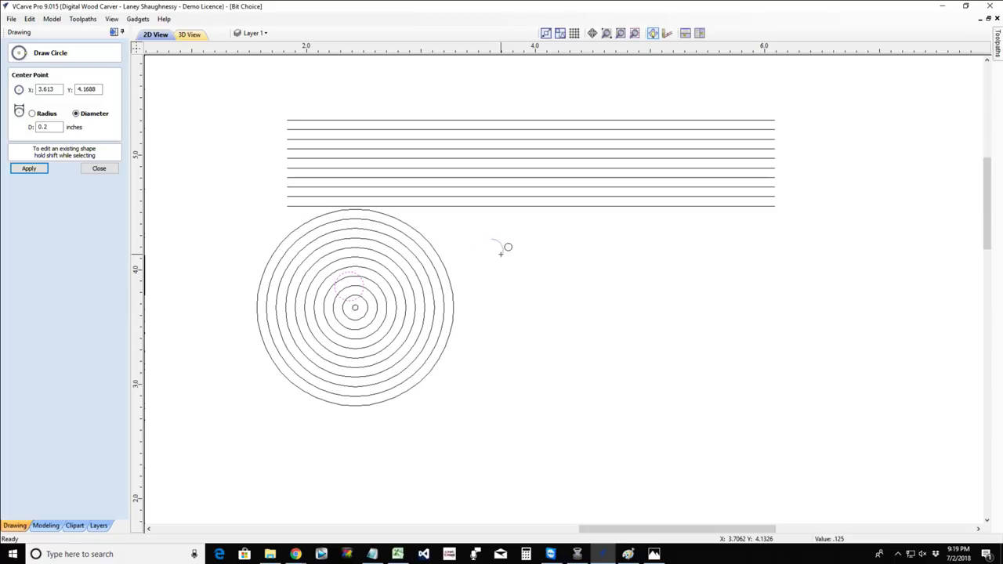
pyautogui.press('Return')
pyautogui.scroll(4, 498, 249)
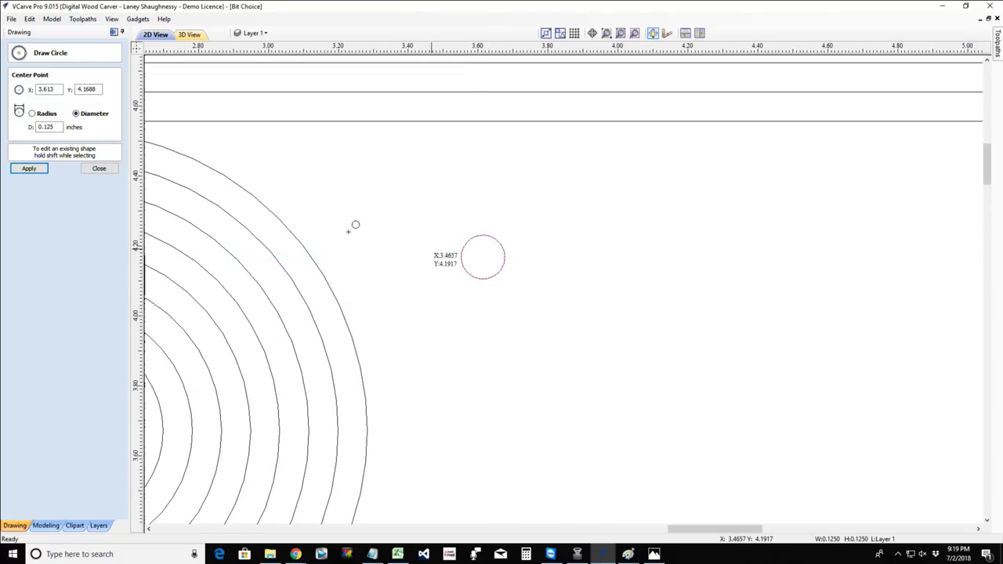
pyautogui.press('Escape')
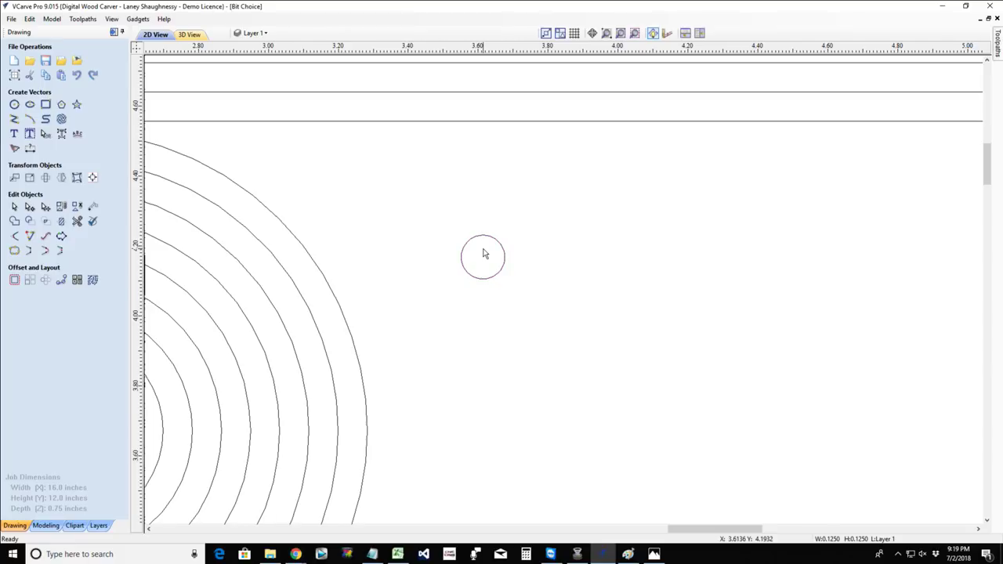
# Draw a 0.57 in horizontal line rightward from the circle's centre and select it.
pyautogui.click(14, 118)
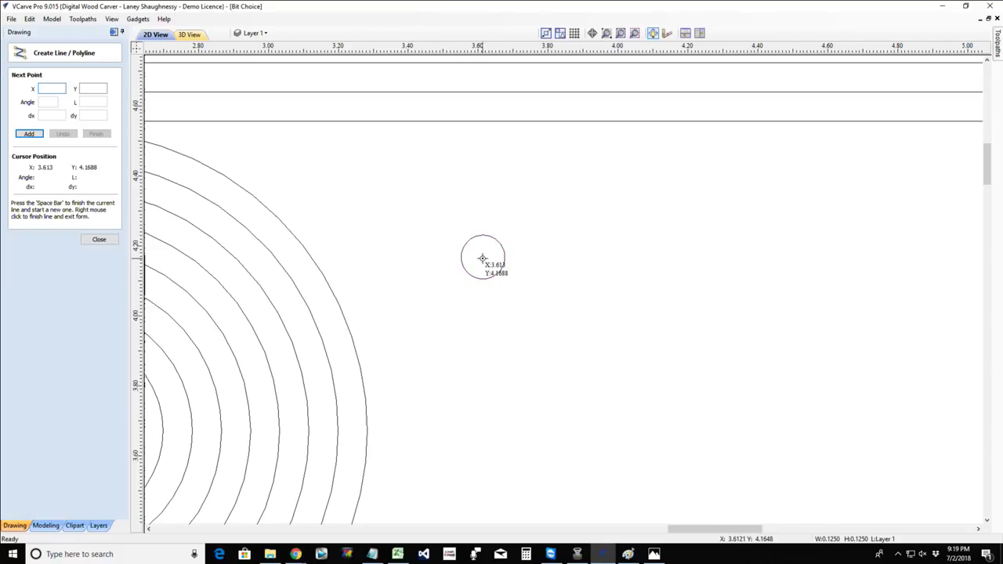
pyautogui.click(482, 257)
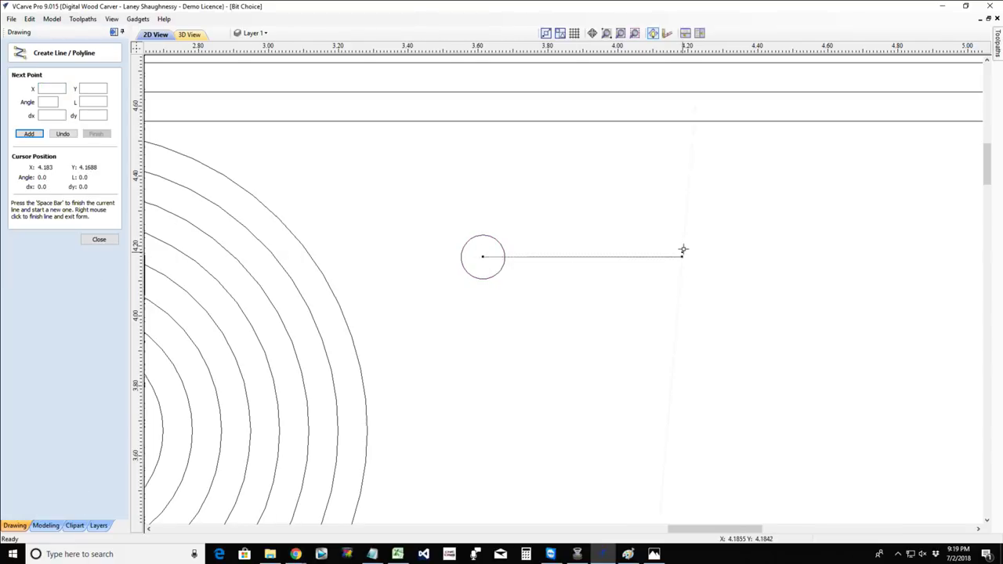
pyautogui.click(682, 257)
pyautogui.press('space')
pyautogui.click(88, 243)
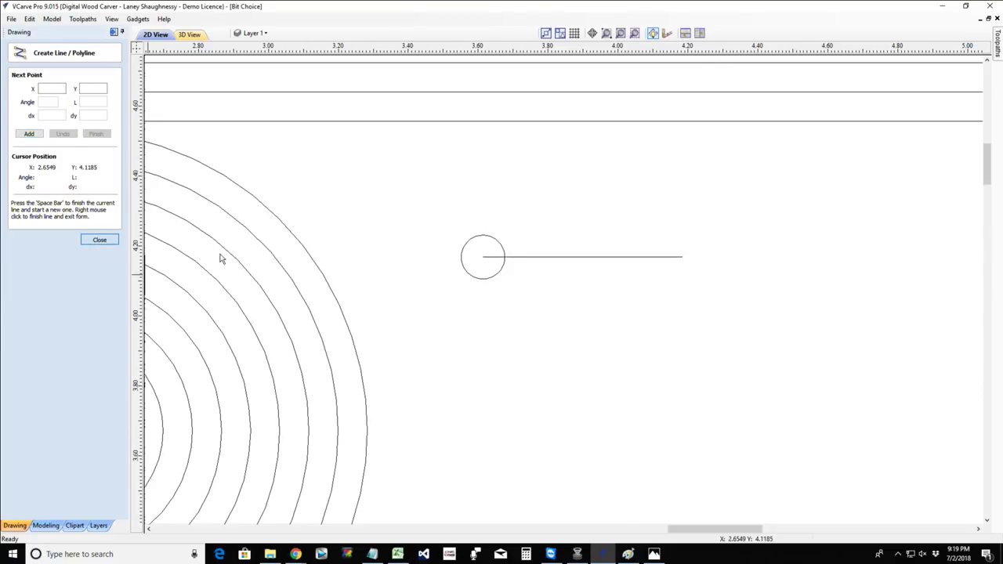
pyautogui.click(543, 258)
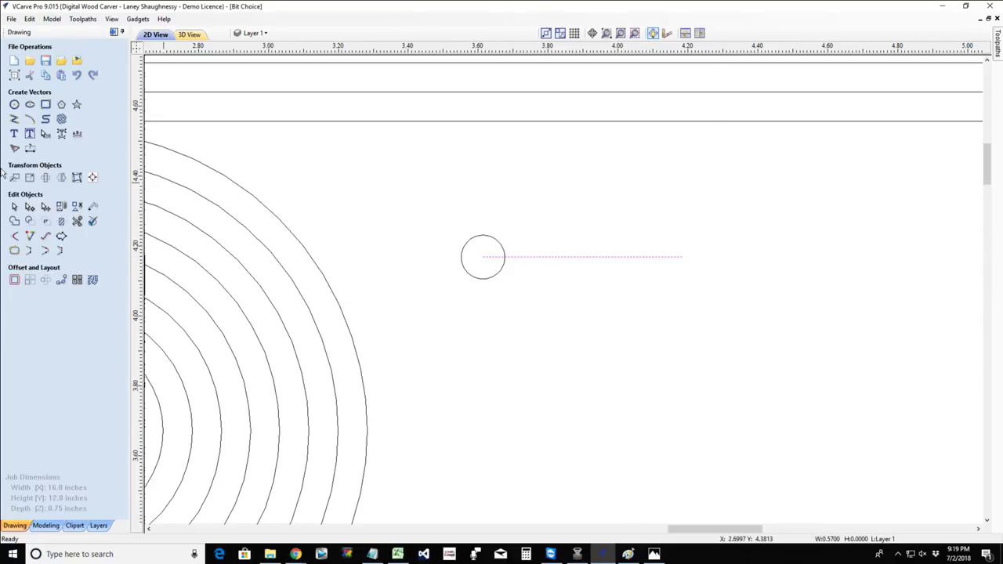
# Offset the line repeatedly at a 0.01 in distance to build a stack of parallel copies.
pyautogui.click(14, 280)
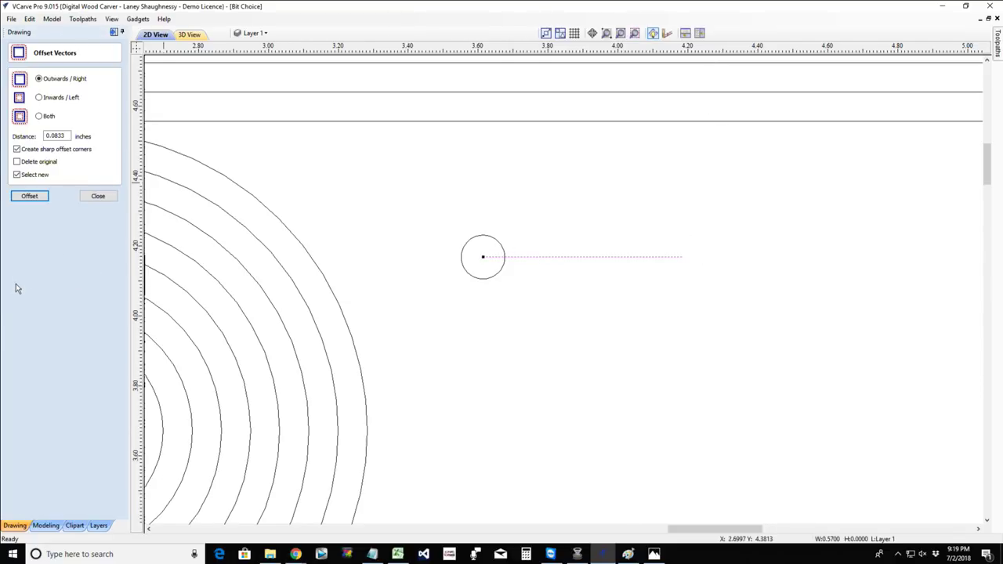
pyautogui.doubleClick(57, 135)
pyautogui.write('.01')
pyautogui.click(30, 197)
pyautogui.click(30, 197)
pyautogui.click(30, 198)
pyautogui.click(30, 197)
pyautogui.click(29, 197)
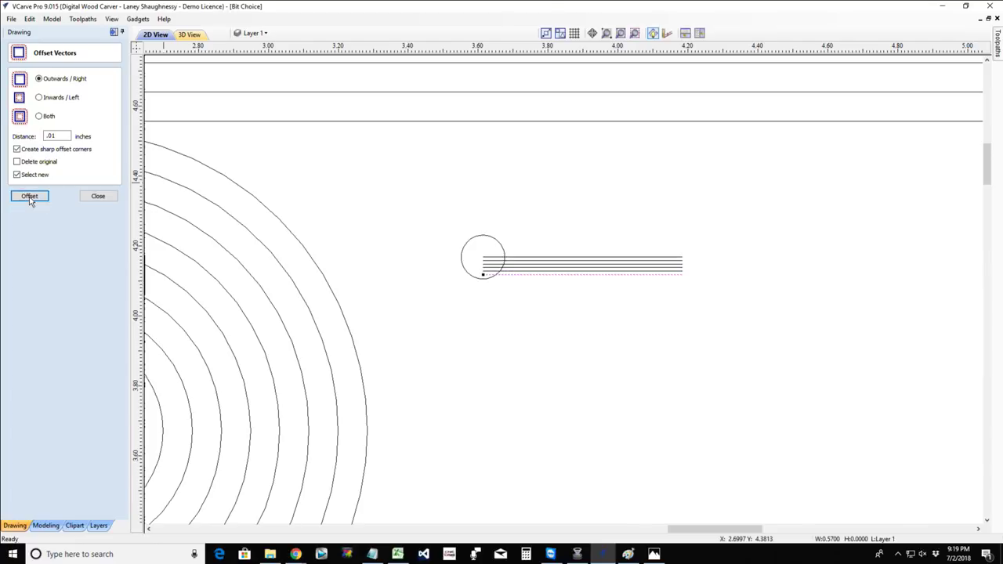
pyautogui.click(29, 198)
pyautogui.click(30, 197)
pyautogui.click(30, 197)
pyautogui.click(30, 196)
pyautogui.click(30, 196)
pyautogui.click(30, 197)
pyautogui.click(30, 197)
pyautogui.click(30, 197)
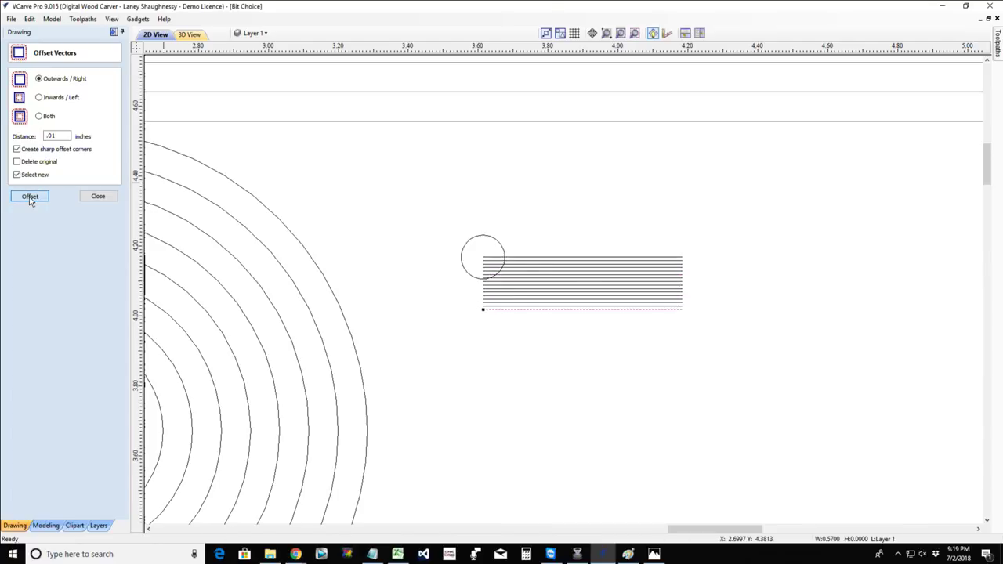
pyautogui.click(30, 196)
pyautogui.click(30, 196)
pyautogui.click(98, 196)
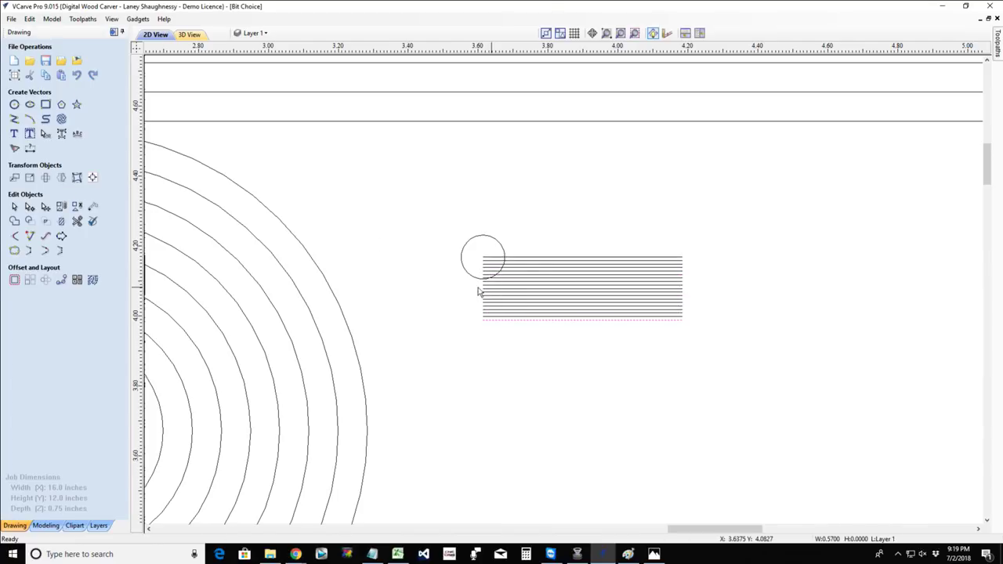
# Move the small circle right onto the stack of offset lines.
pyautogui.scroll(3, 470, 280)
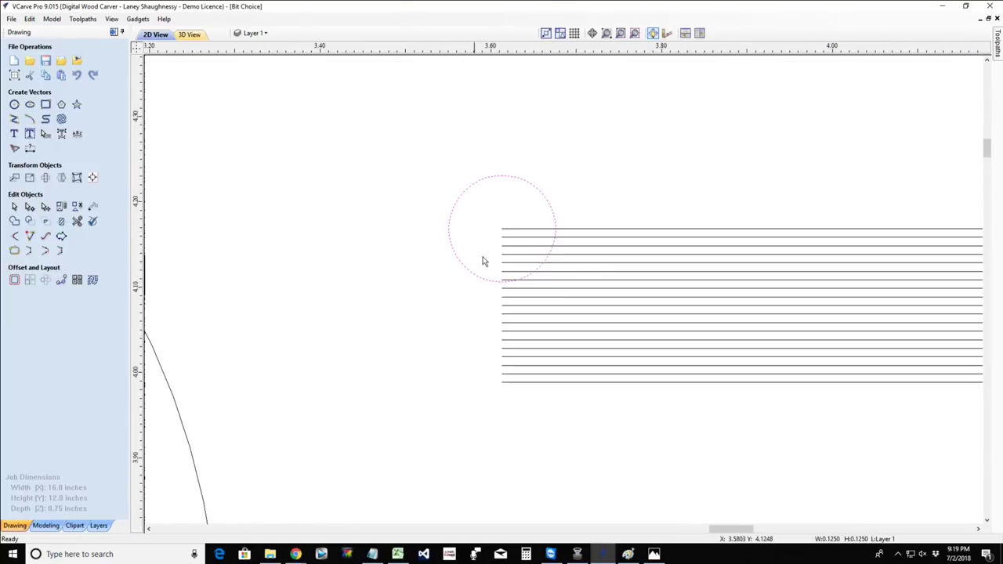
pyautogui.click(505, 178)
pyautogui.moveTo(501, 228); pyautogui.dragTo(571, 284)
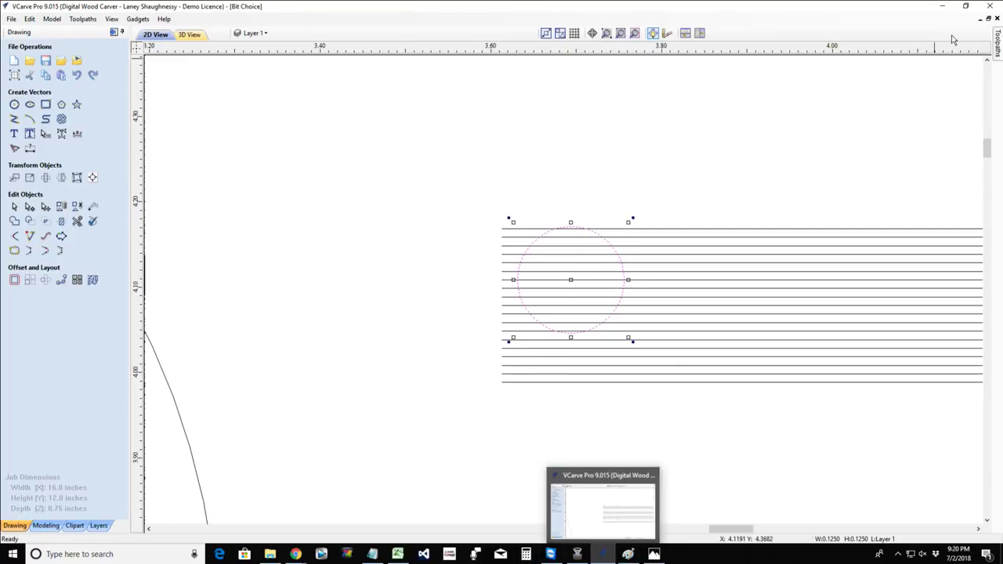
# In the Tool Database, compare the WS705 .125 and .0625 tapered ball nose bits.
pyautogui.click(998, 47)
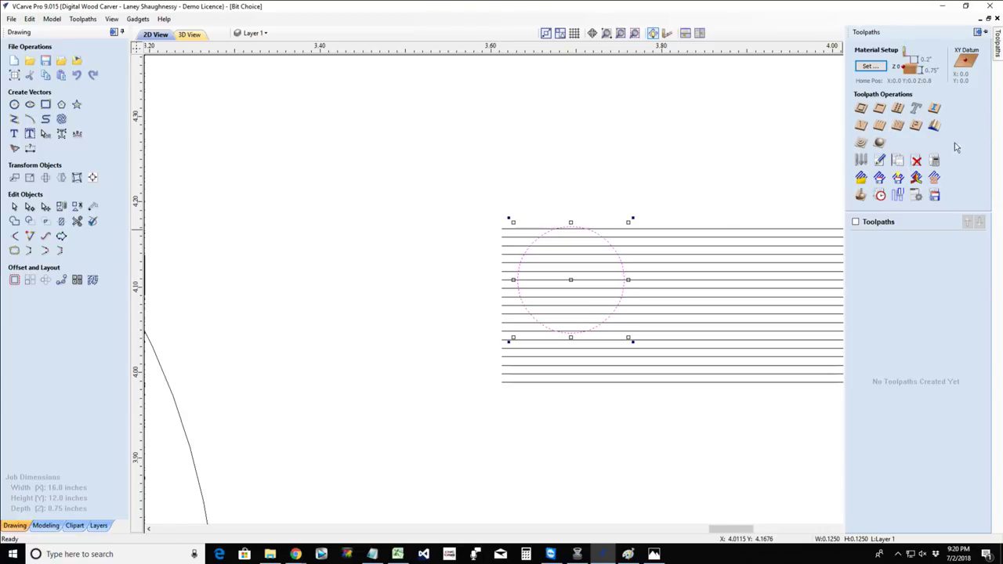
pyautogui.click(860, 160)
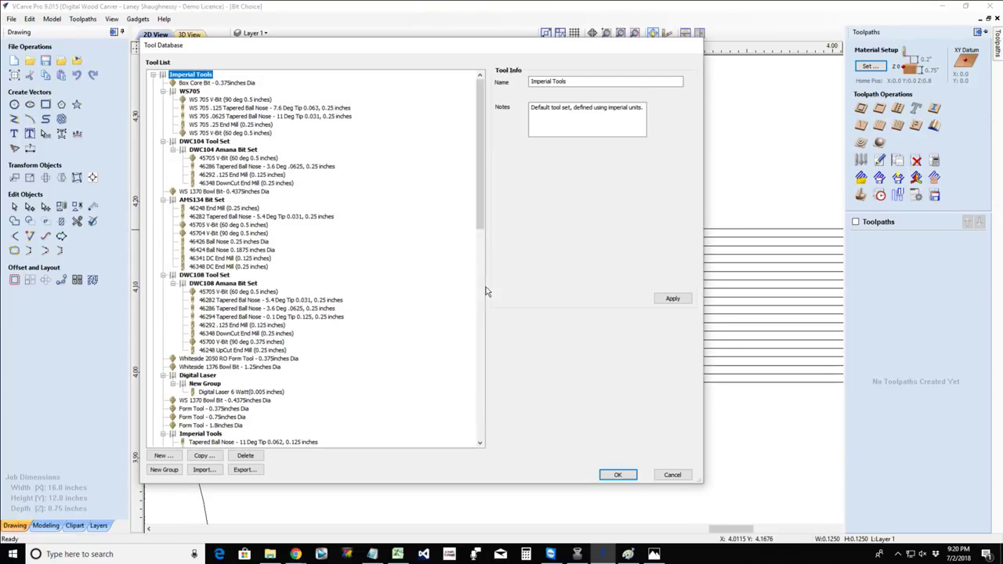
pyautogui.click(225, 109)
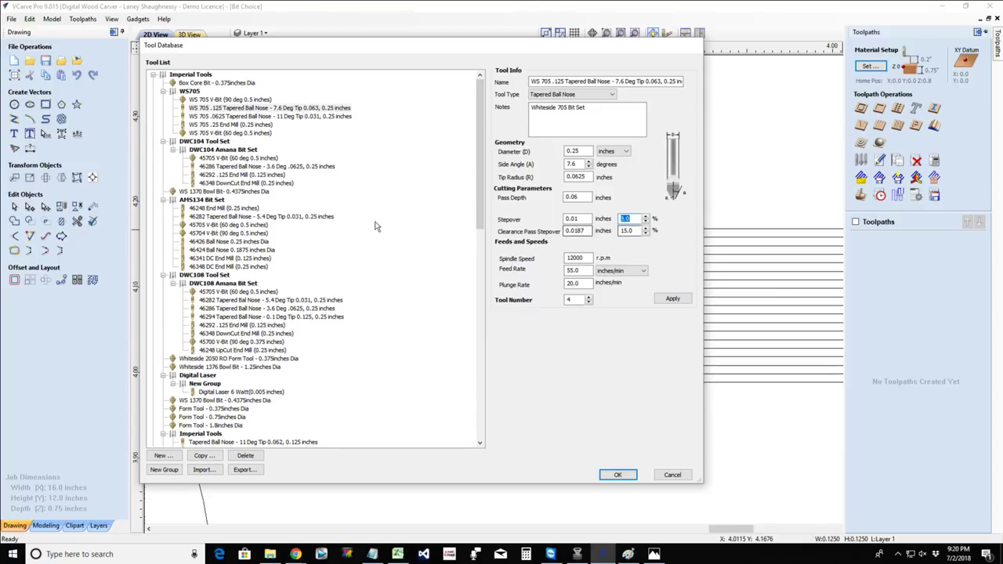
pyautogui.click(219, 118)
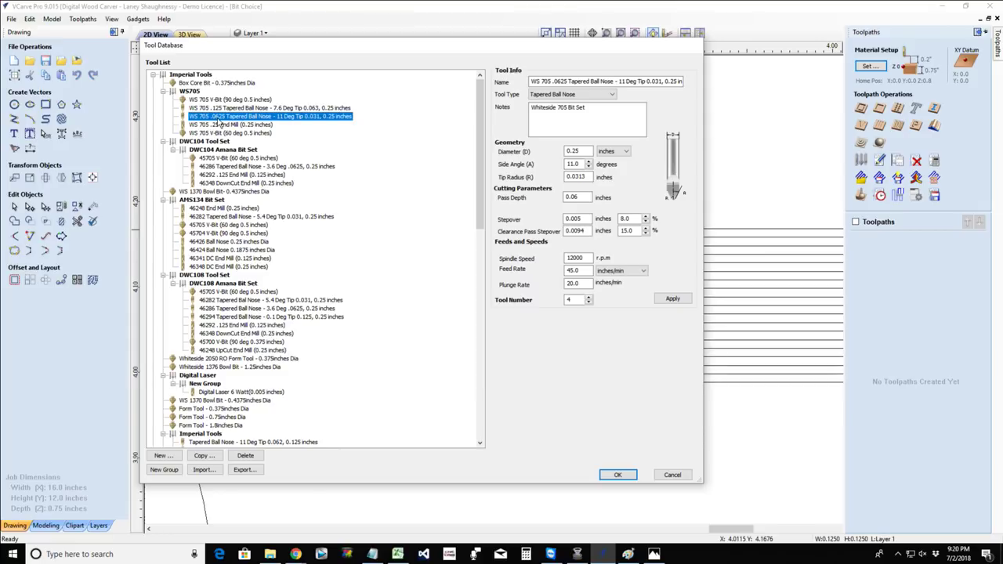
pyautogui.click(218, 109)
pyautogui.click(217, 117)
# Review the 46426, 46424, 46282, 46294 ball nose bits and 46292 end mill, then switch to webmail.
pyautogui.click(222, 243)
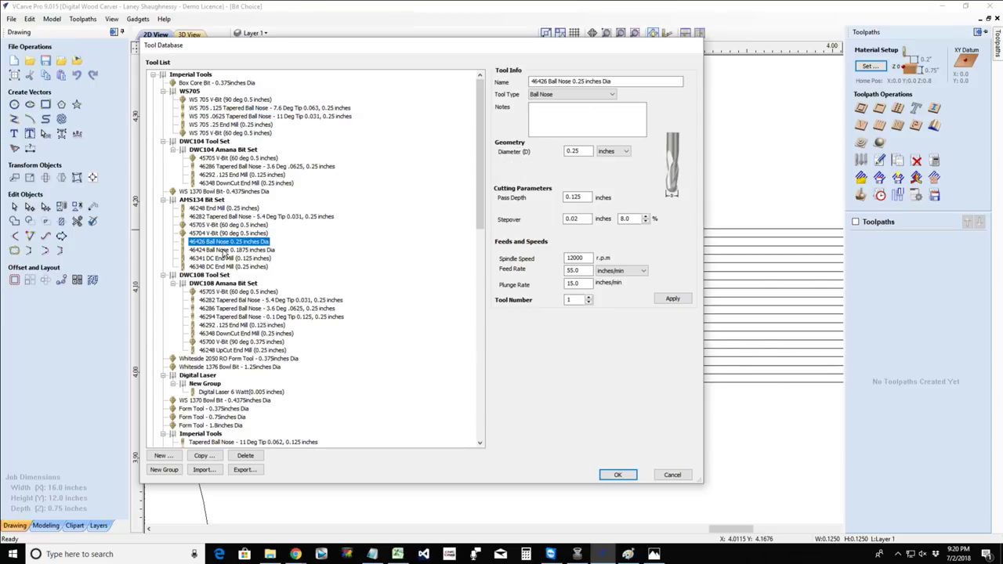
pyautogui.click(225, 251)
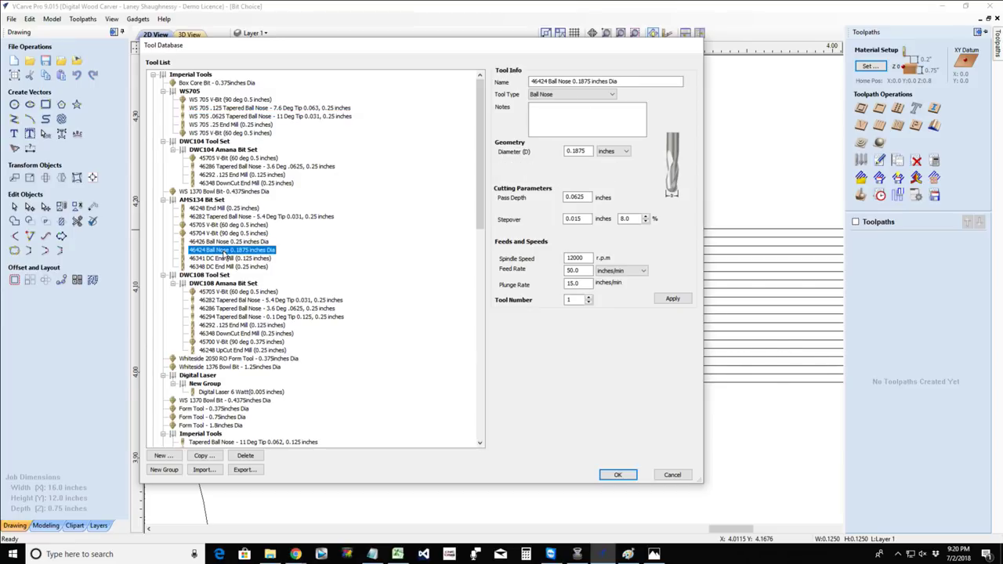
pyautogui.click(233, 301)
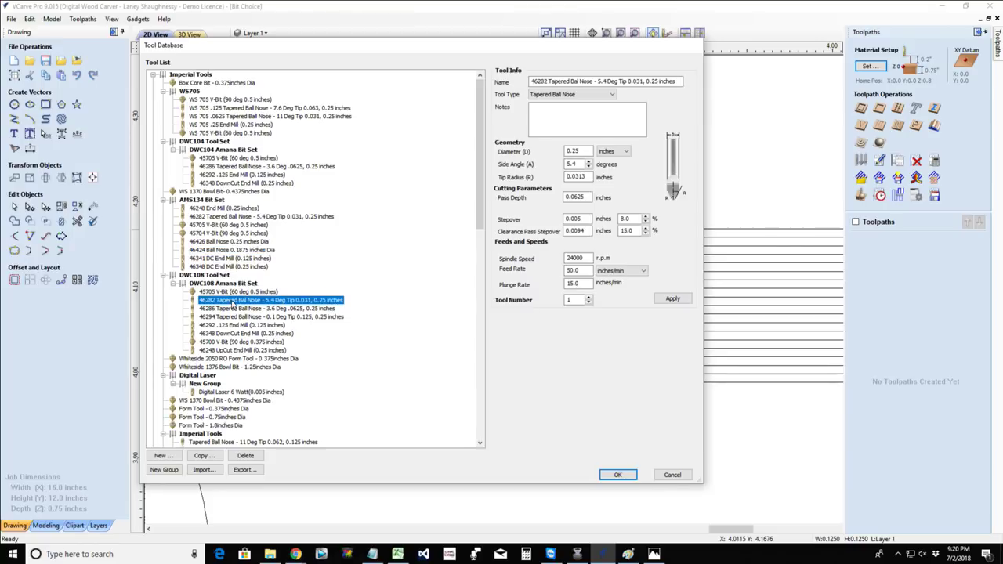
pyautogui.click(233, 317)
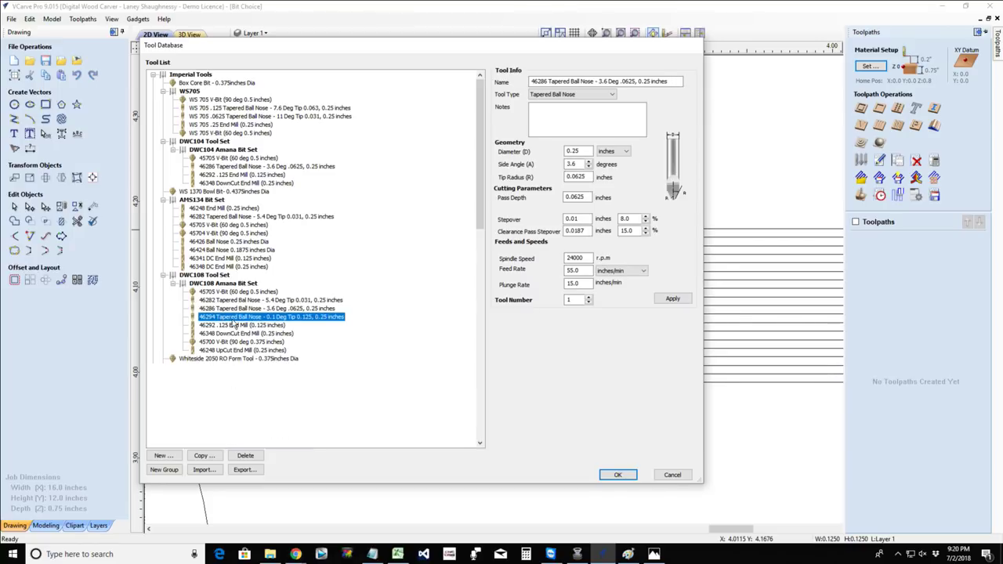
pyautogui.click(233, 326)
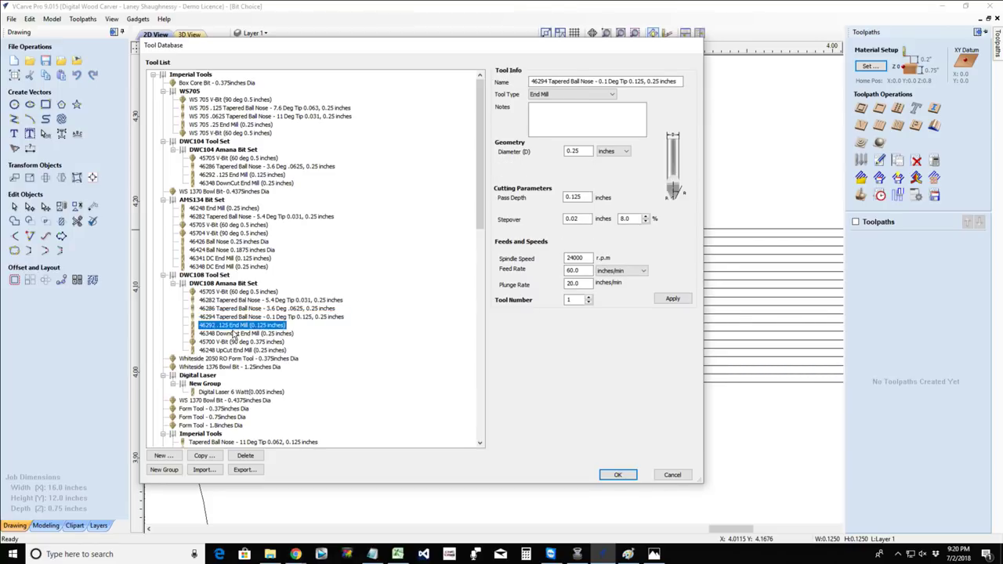
pyautogui.click(233, 318)
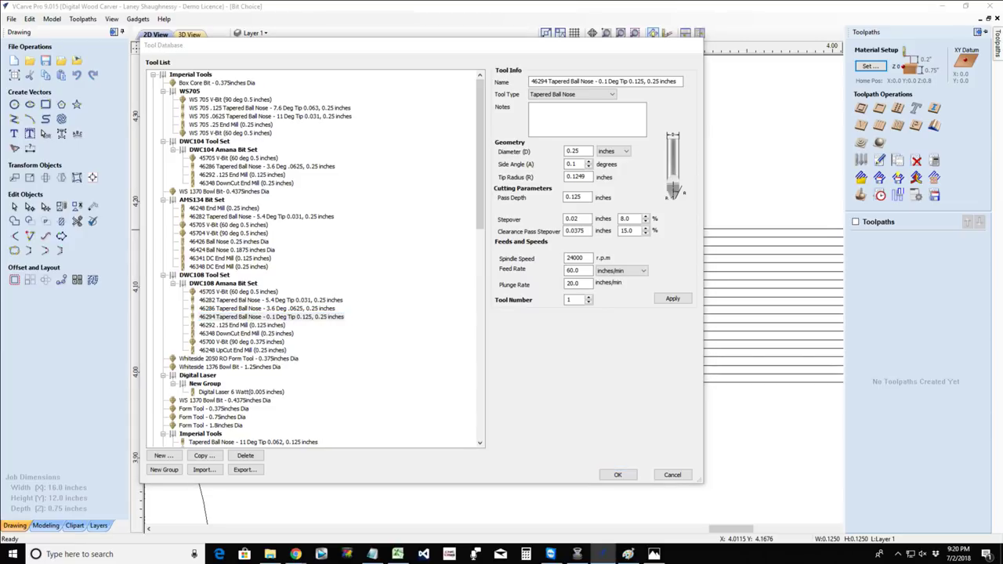
pyautogui.hotkey('alt', 'Tab')
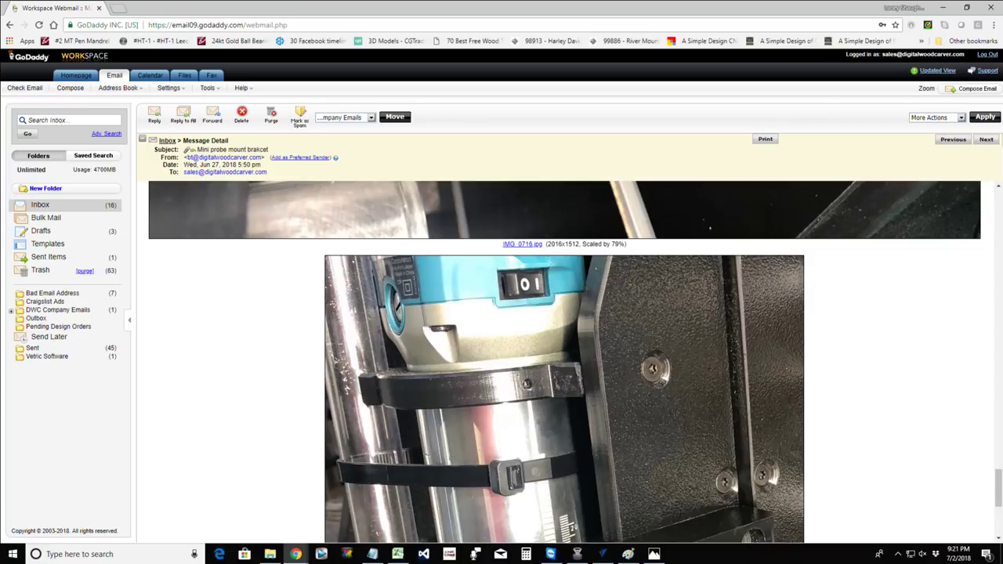
# Close the GoDaddy webmail browser window to reveal the 46294 bit's Tool Database settings.
pyautogui.hotkey('alt', 'Tab')
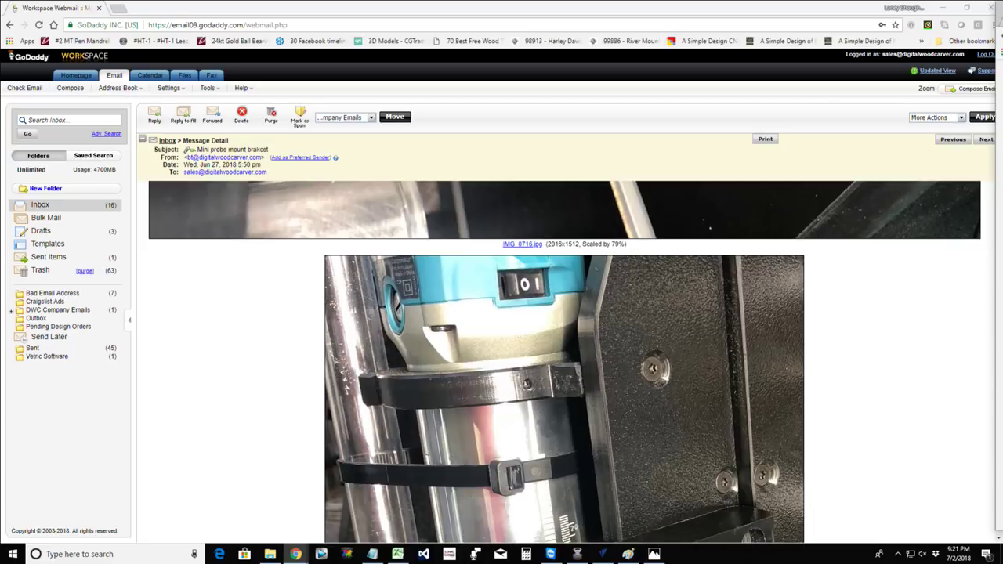
pyautogui.click(100, 8)
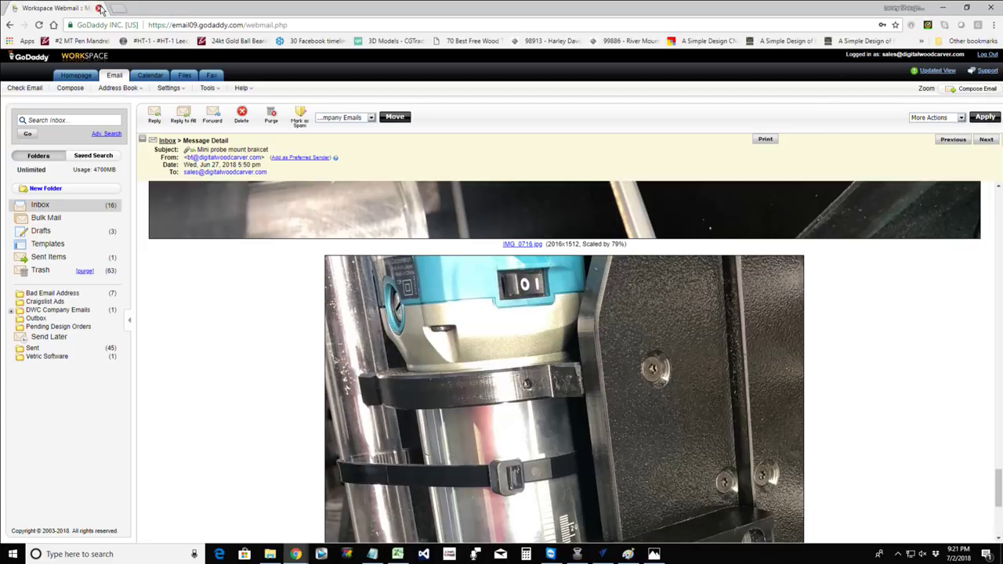
pyautogui.click(100, 9)
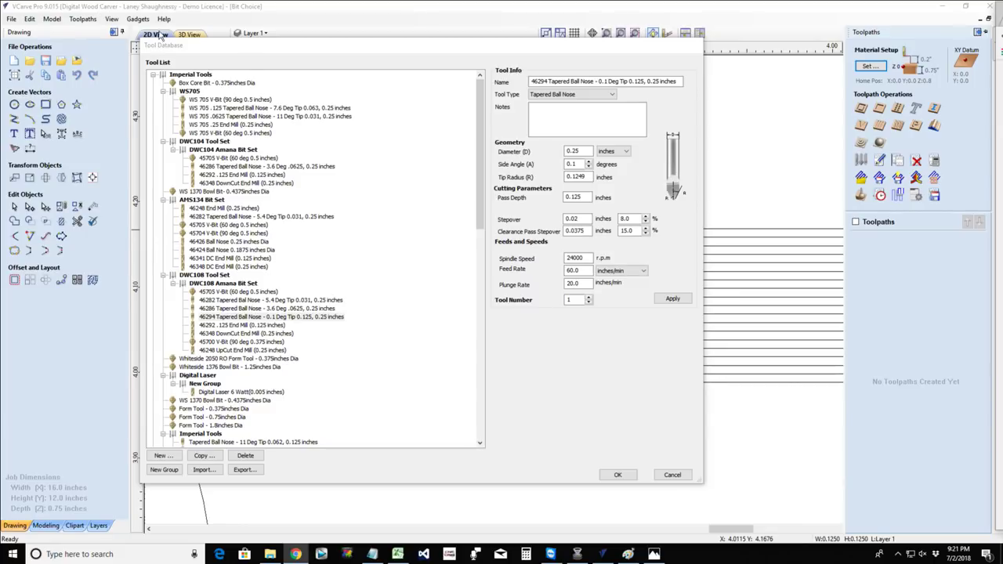
# Cancel the Tool Database dialog without saving, then switch back to the browser.
pyautogui.click(674, 478)
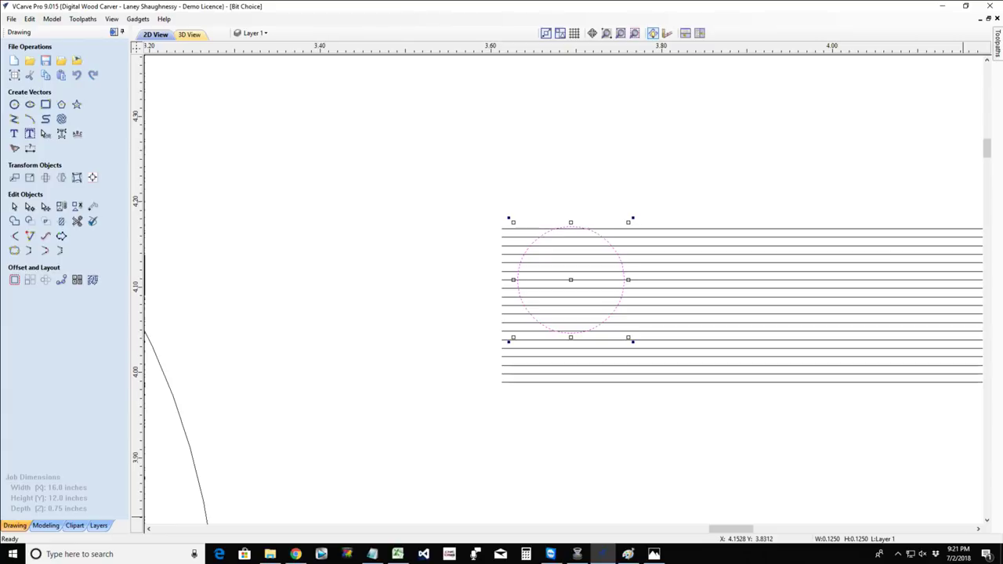
pyautogui.hotkey('alt', 'Tab')
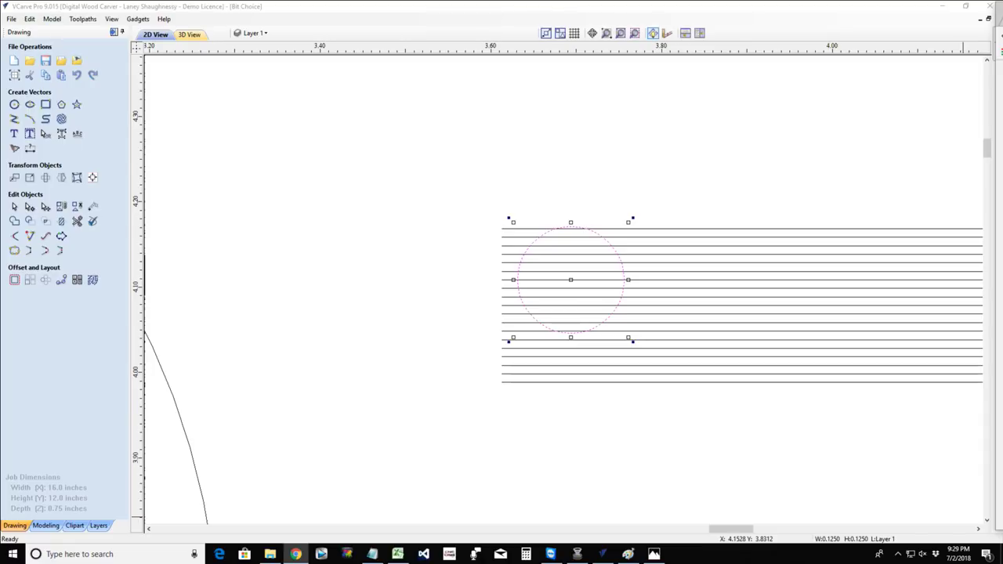
# Zoom out to the full Bit Choice job sheet, then zoom back in slightly.
pyautogui.scroll(-10, 493, 322)
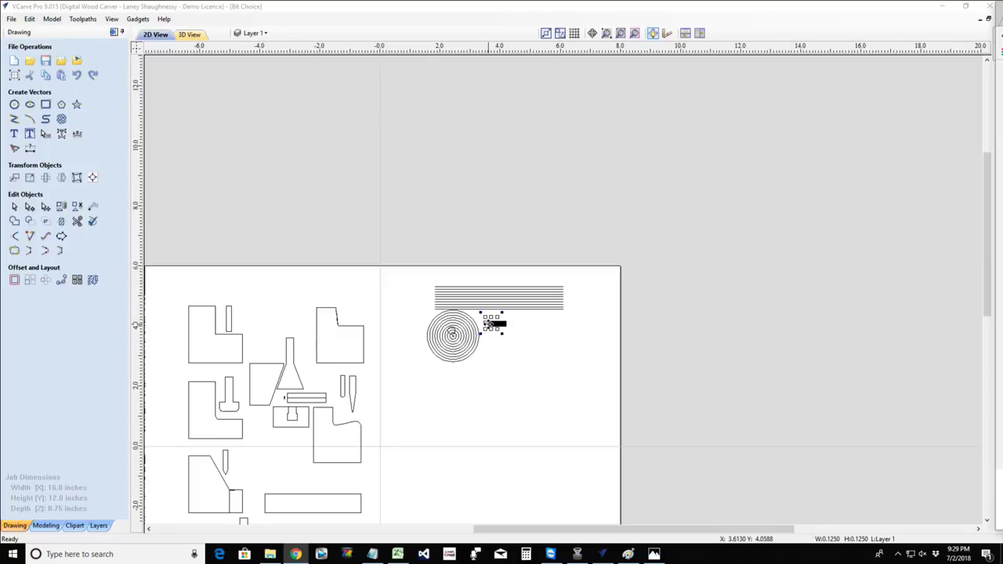
pyautogui.scroll(5, 505, 411)
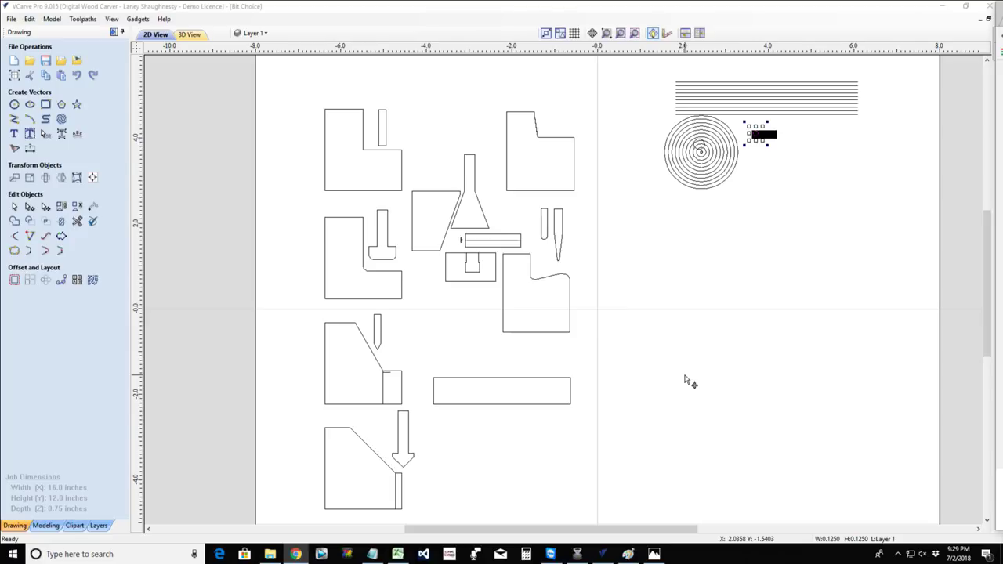
# Show the chip load.png chart of feed-per-tooth ranges by tool diameter in Photos.
pyautogui.click(648, 554)
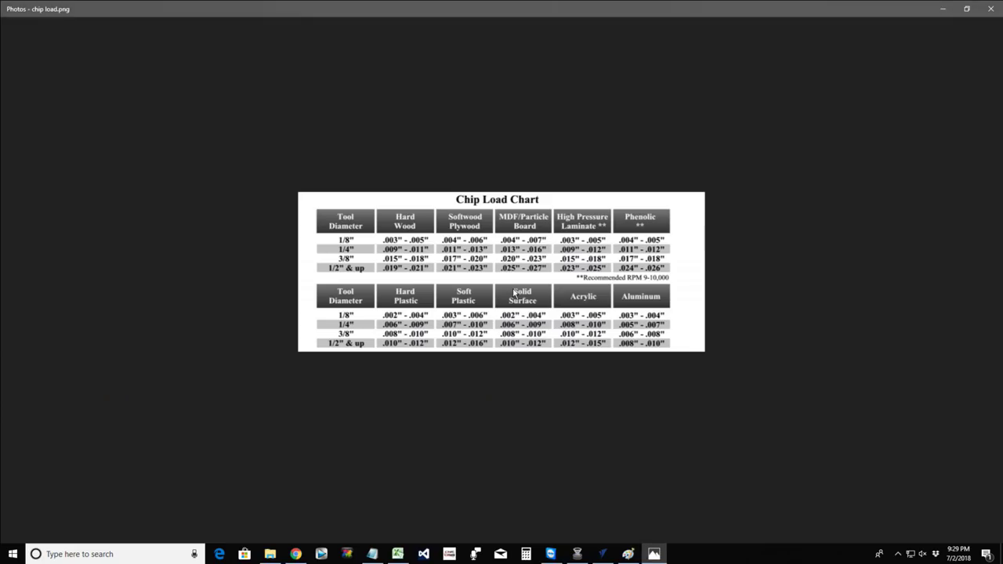
pyautogui.moveTo(514, 293)
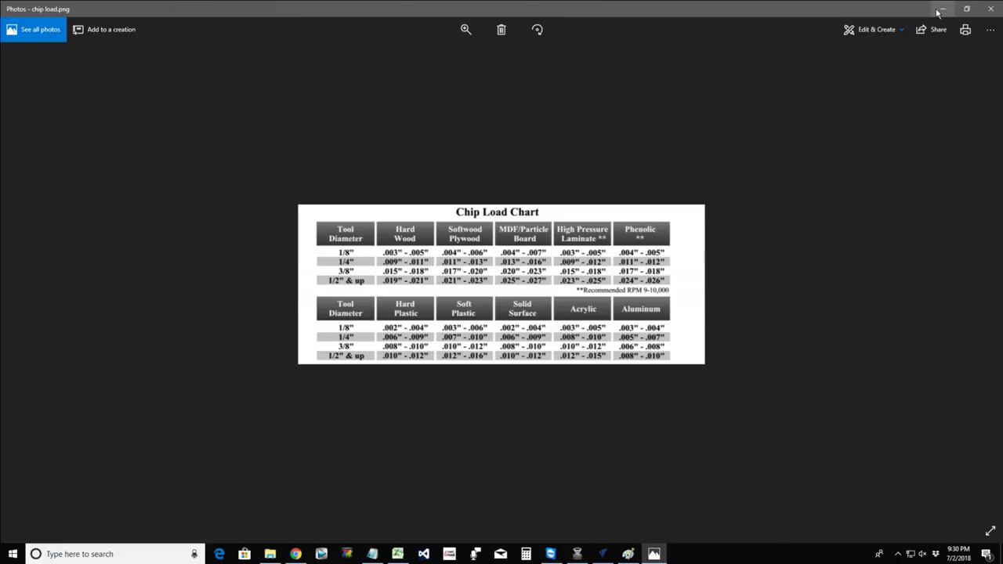
# Bring the Notepad notes forward and highlight Chip Load, Feed Rate, RPM and the six RPM settings.
pyautogui.click(372, 554)
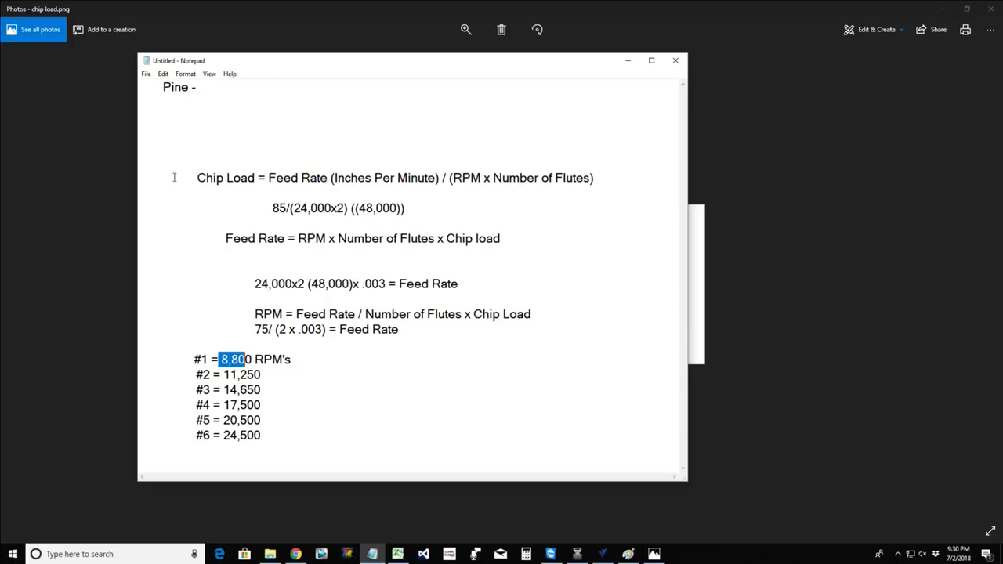
pyautogui.moveTo(198, 178); pyautogui.dragTo(255, 182)
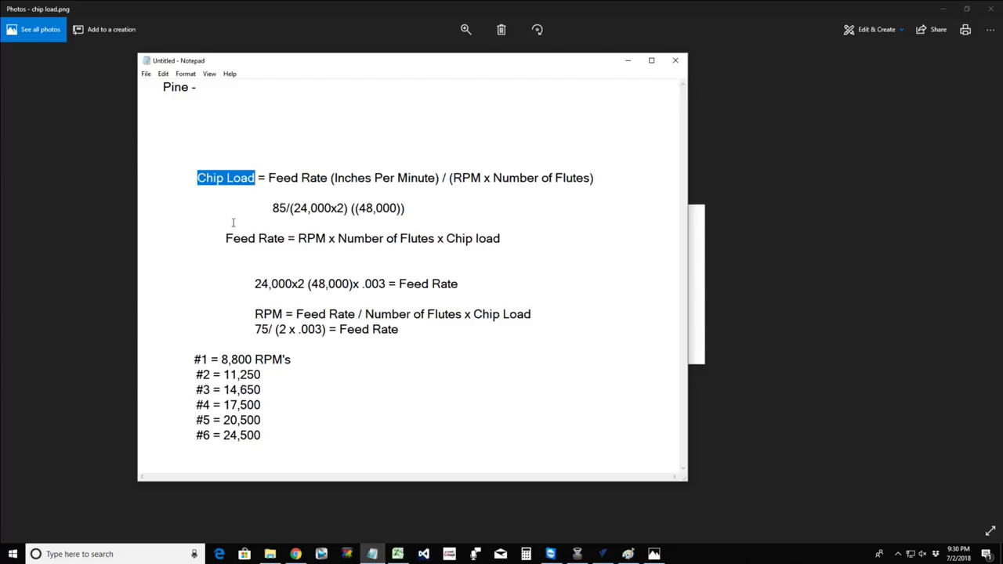
pyautogui.moveTo(224, 238); pyautogui.dragTo(284, 238)
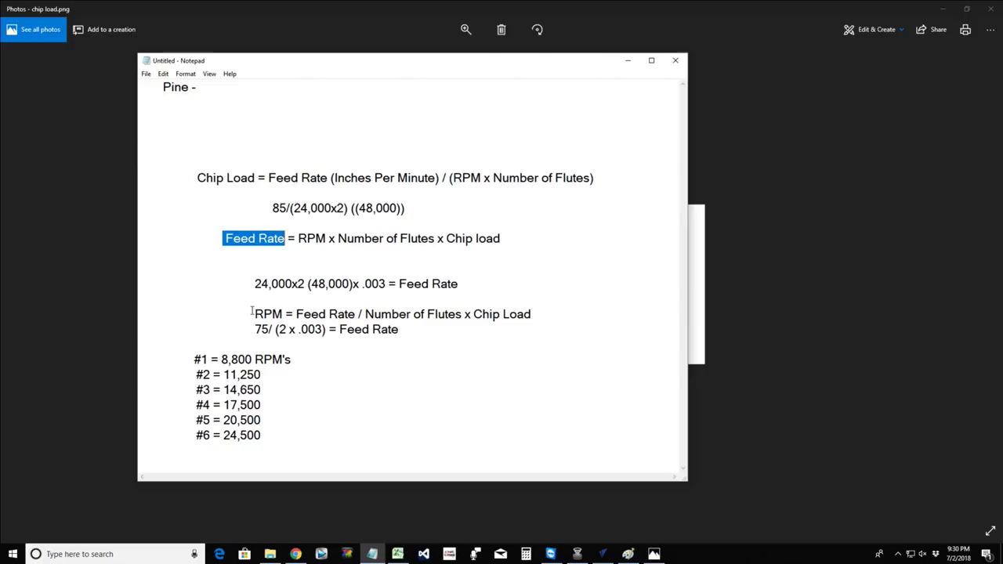
pyautogui.moveTo(255, 313); pyautogui.dragTo(287, 314)
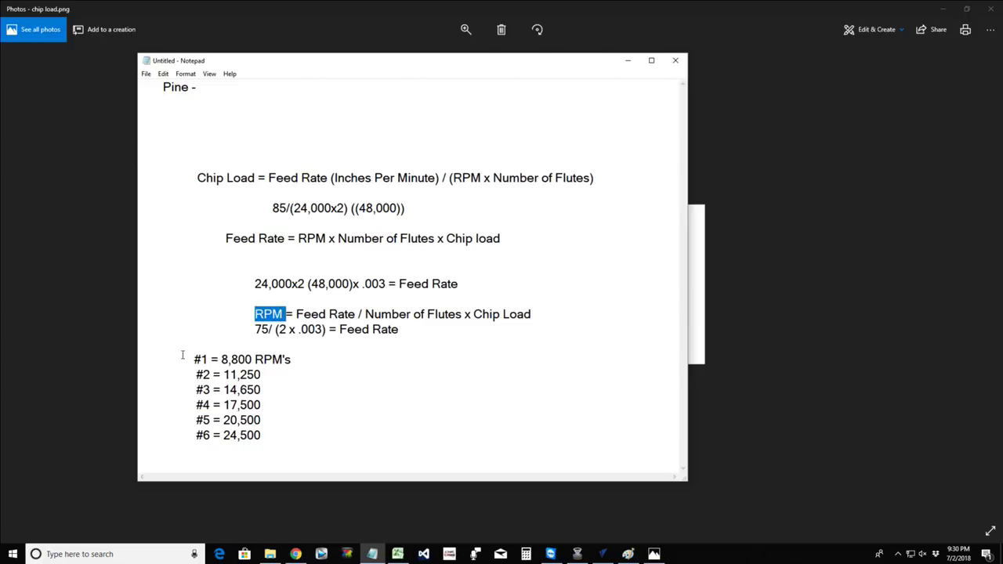
pyautogui.moveTo(192, 359); pyautogui.dragTo(287, 428)
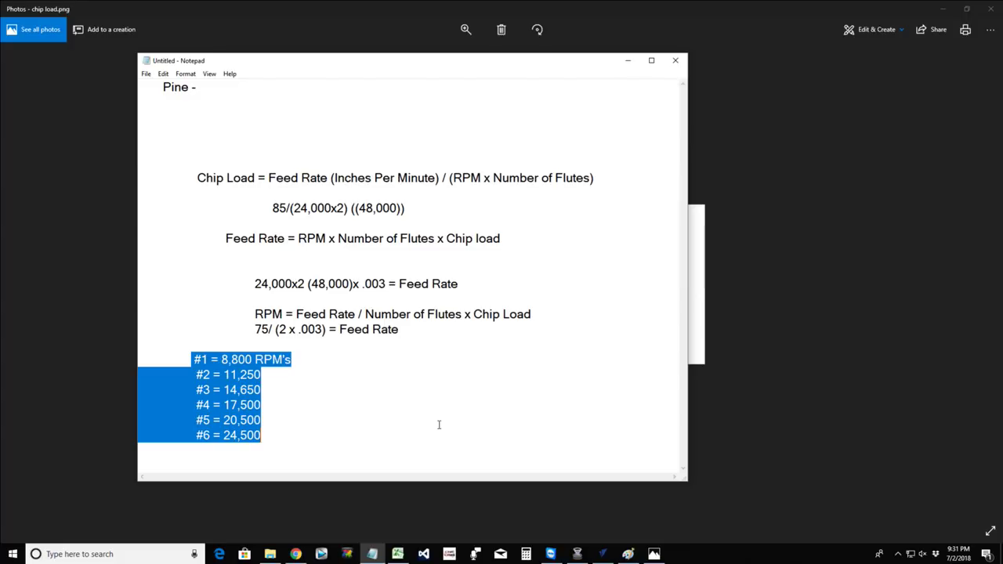
# Send the Notepad notes behind the Photos chart and get back to the VCarve Pro job.
pyautogui.click(697, 349)
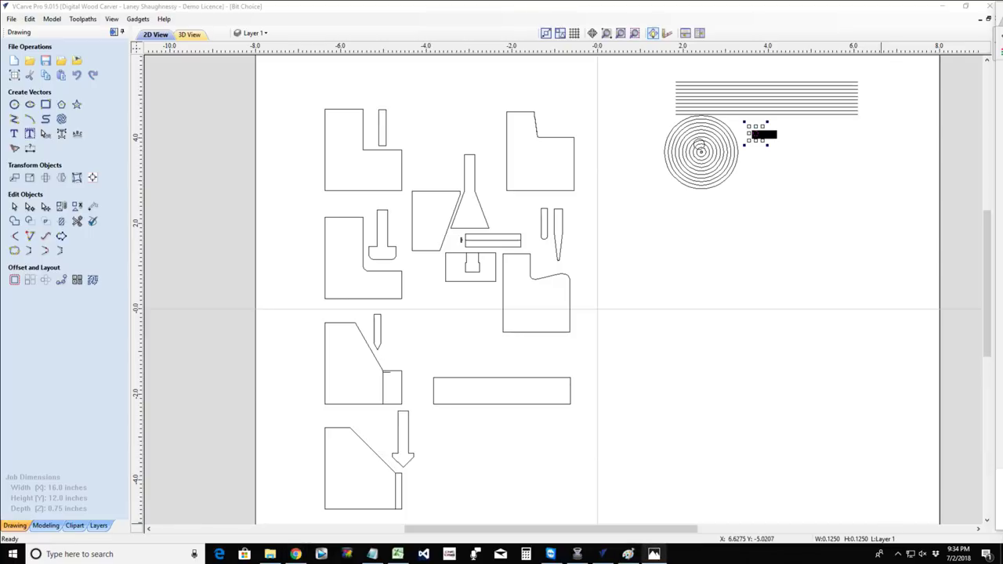
# Bring the chip load.png chart in Photos back in front of the VCarve Pro job.
pyautogui.click(653, 554)
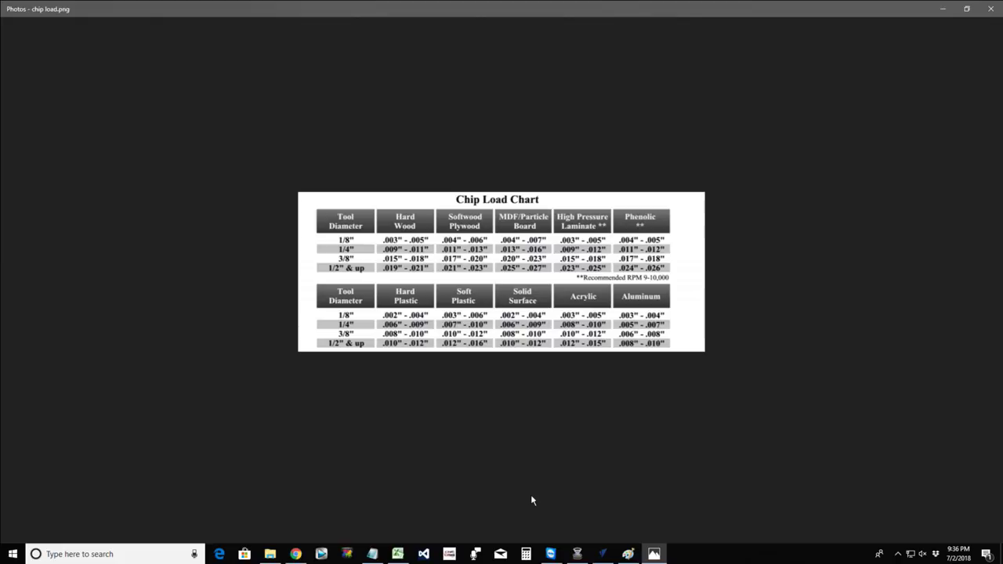
# Switch from the chip load chart back to the VCarve Pro Bit Choice job.
pyautogui.click(601, 554)
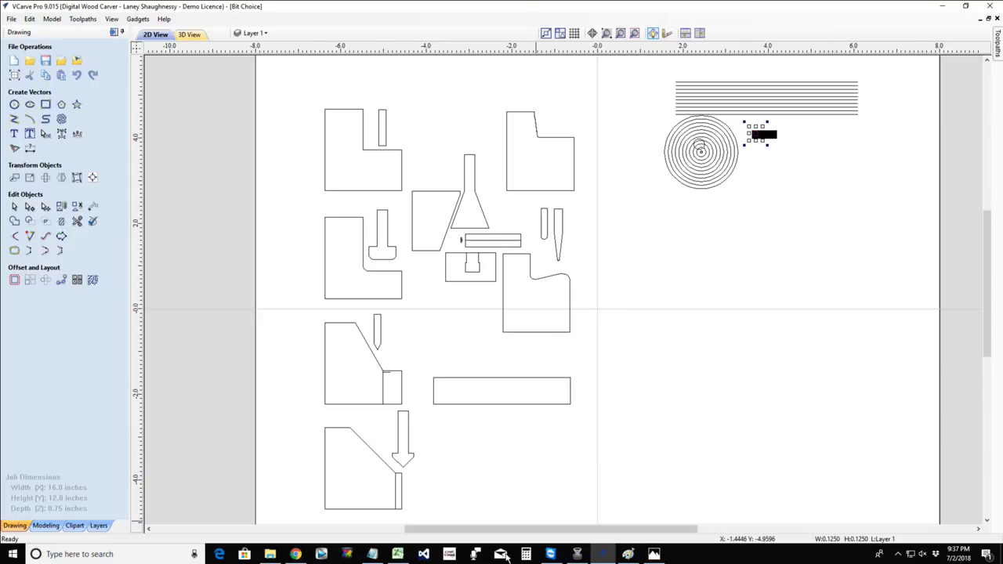
pyautogui.click(378, 554)
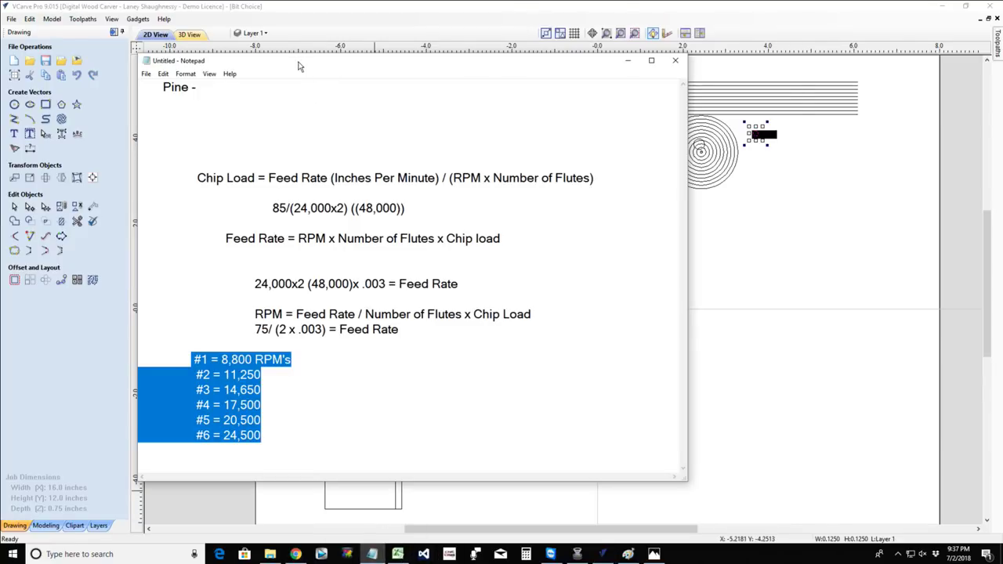
pyautogui.moveTo(301, 67)
pyautogui.mouseDown()
pyautogui.moveTo(872, 166)
pyautogui.moveTo(847, 105)
pyautogui.mouseUp()
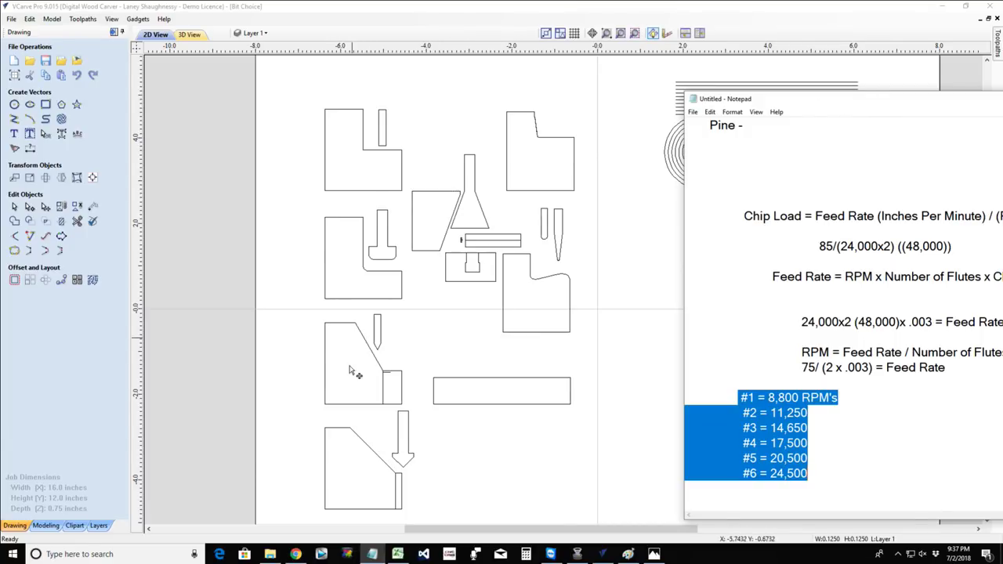
pyautogui.click(385, 141)
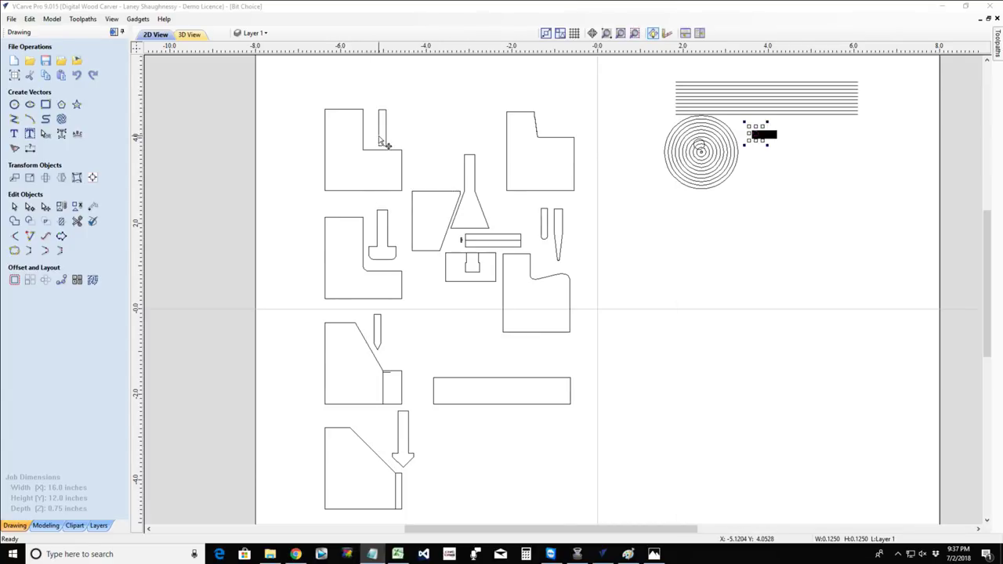
pyautogui.click(380, 227)
pyautogui.click(376, 322)
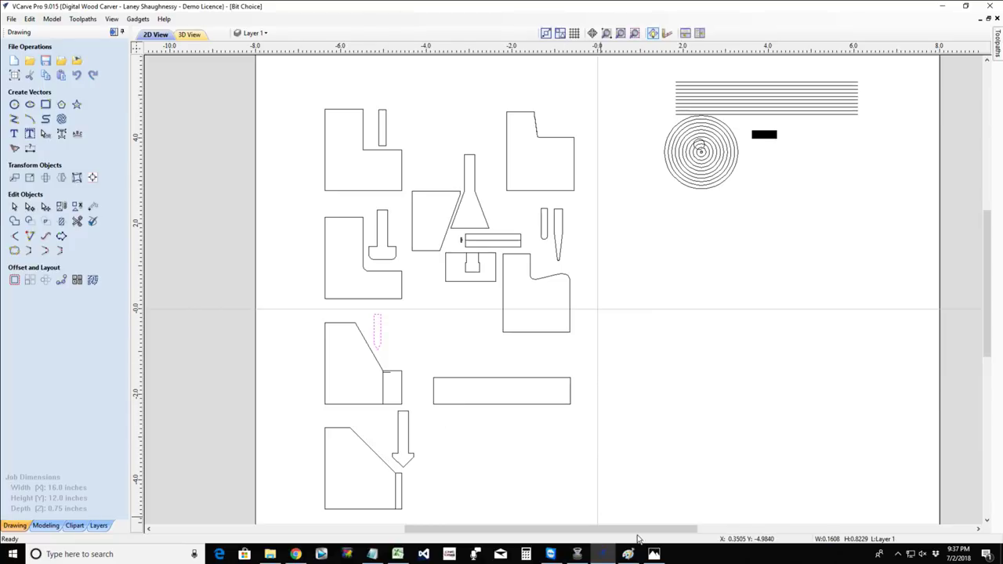
pyautogui.moveTo(654, 554)
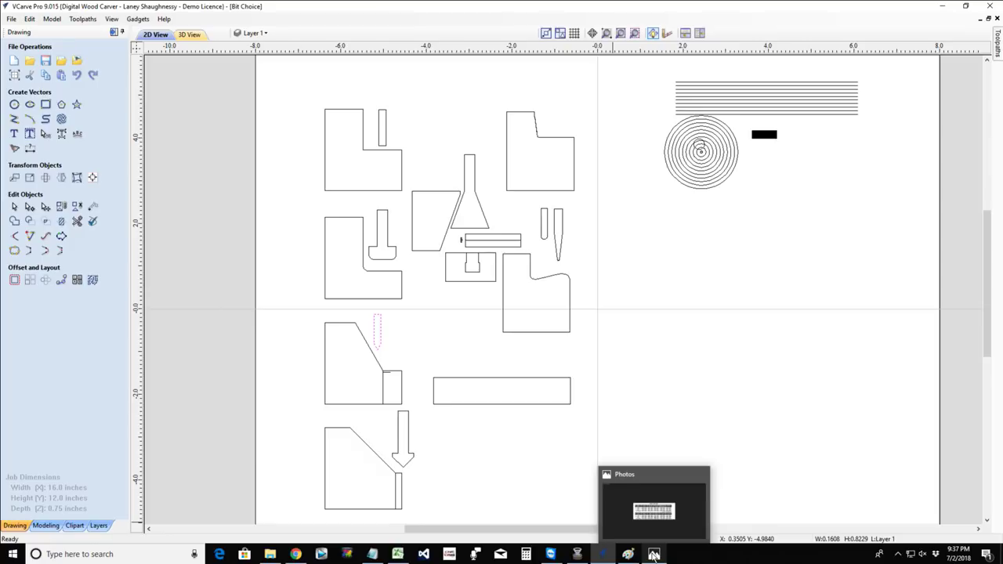
pyautogui.moveTo(373, 554)
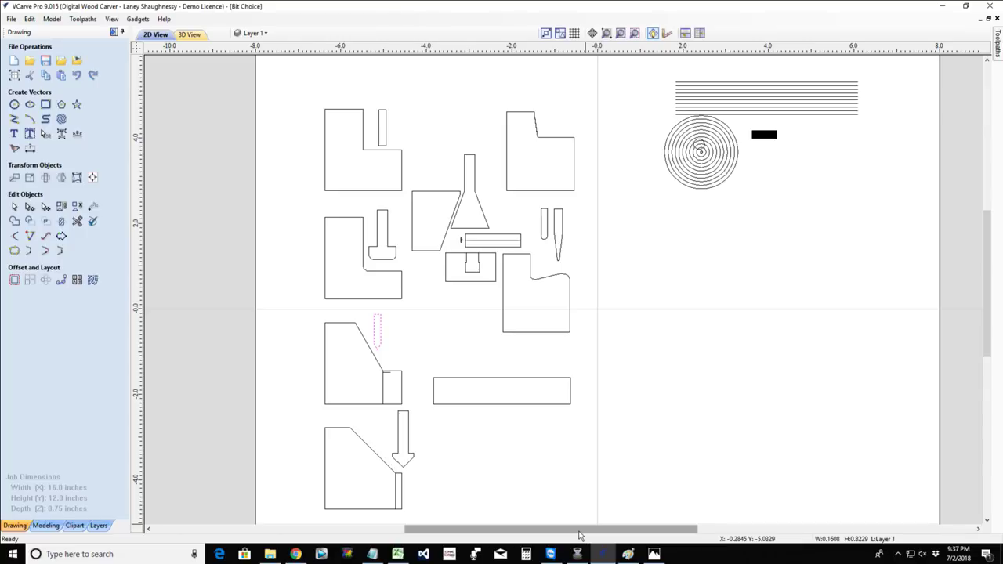
# Center the Notepad notes and highlight the six speed settings, #1 8,800 to #6 24,500 RPM.
pyautogui.click(373, 554)
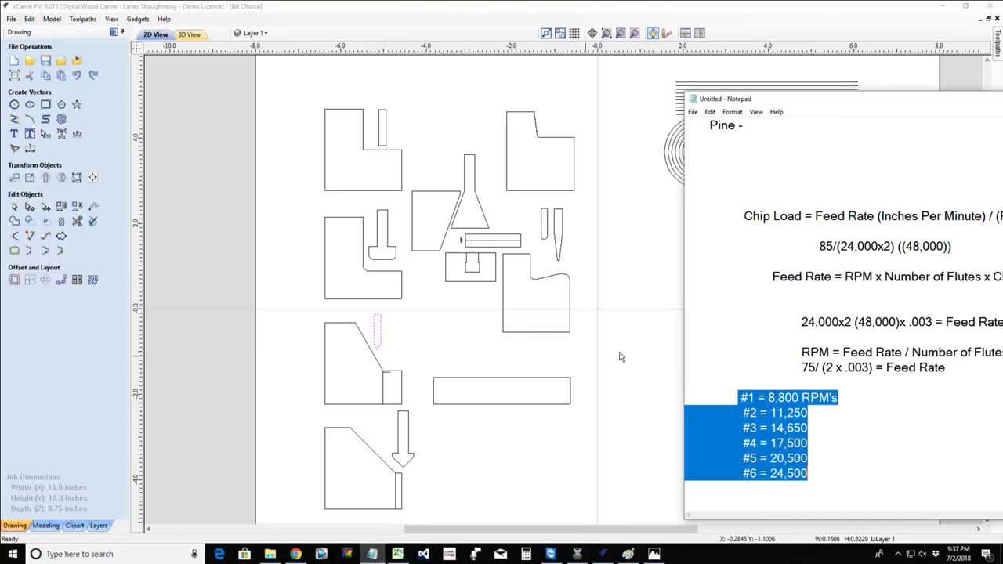
pyautogui.moveTo(902, 97); pyautogui.dragTo(539, 79)
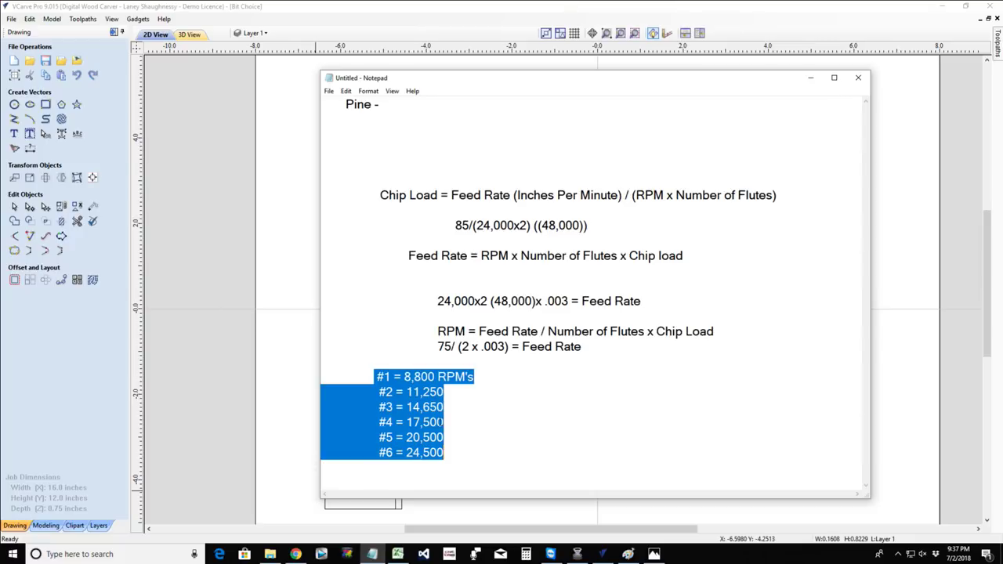
pyautogui.click(446, 454)
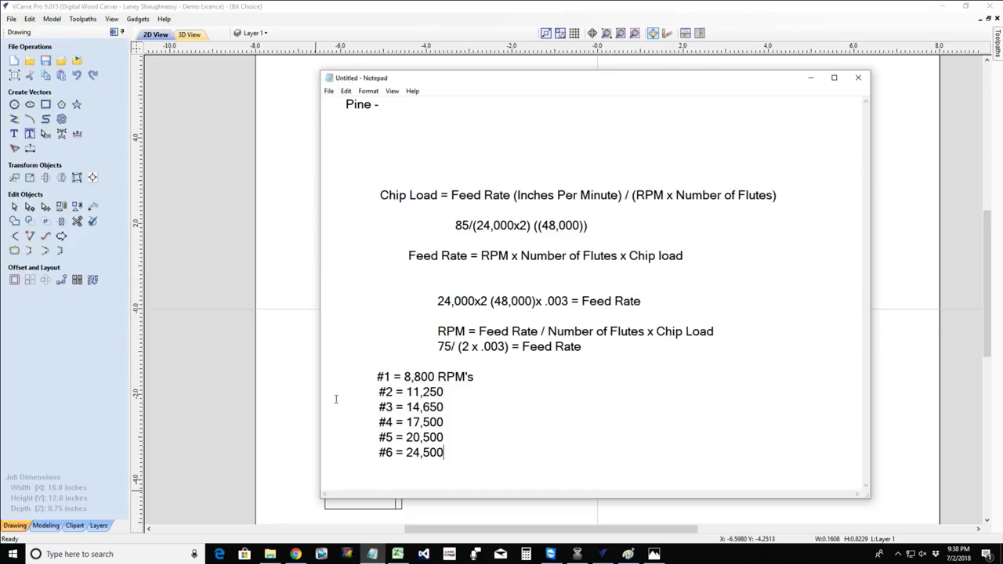
pyautogui.moveTo(377, 377); pyautogui.dragTo(477, 469)
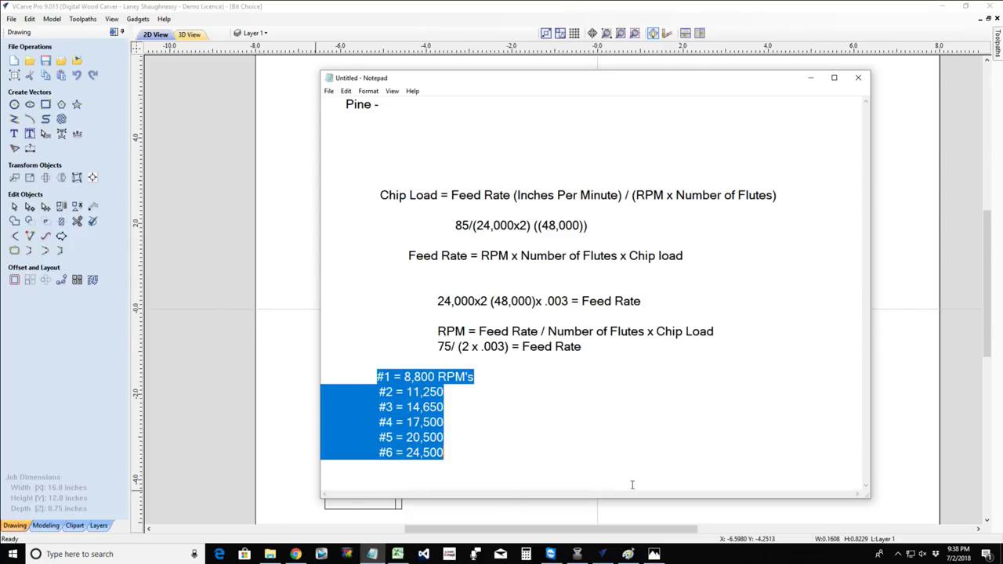
pyautogui.click(614, 465)
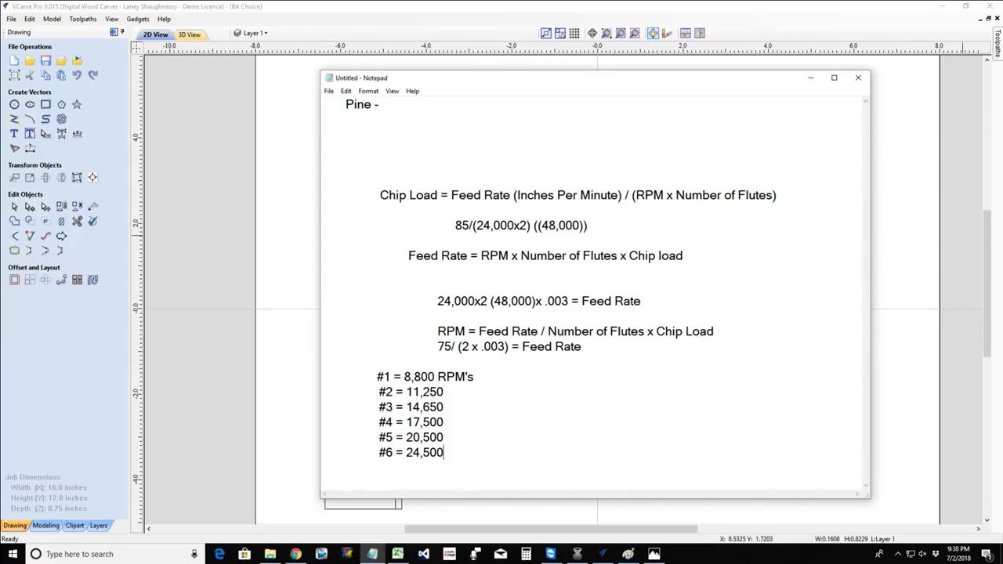
# In the Tool Database, check the WS 705 .125 Tapered Ball Nose's 12000 rpm spindle speed.
pyautogui.click(997, 55)
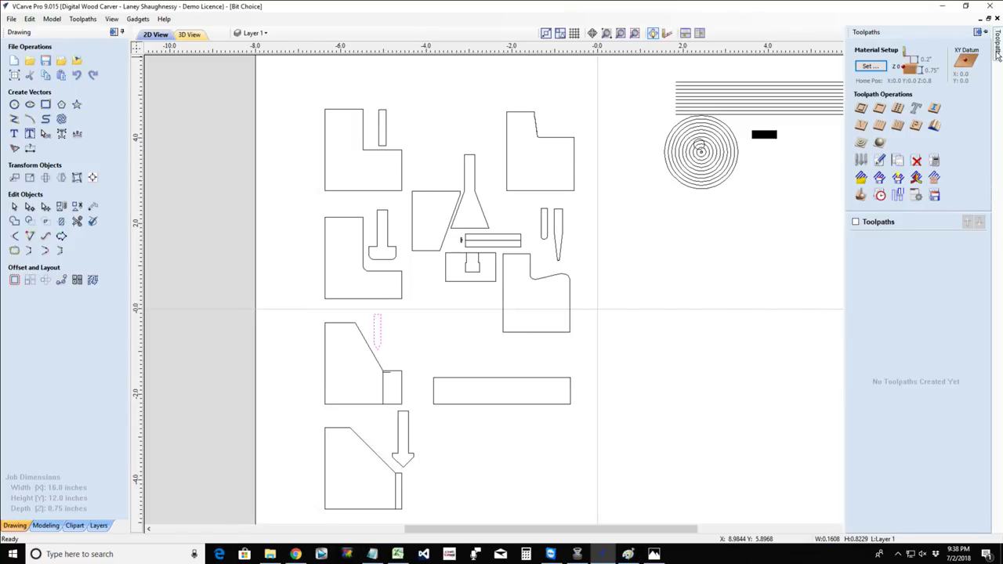
pyautogui.click(861, 159)
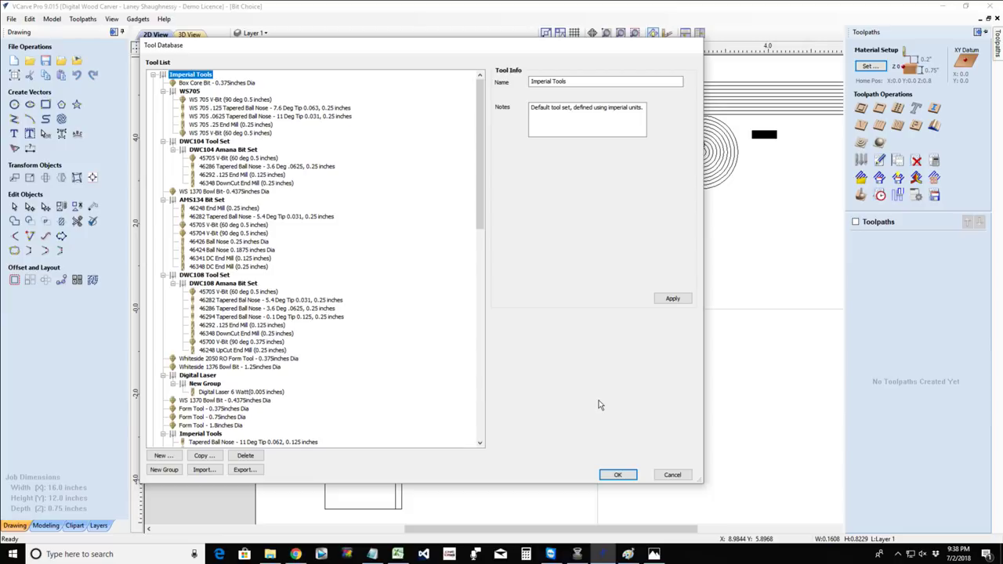
pyautogui.click(220, 108)
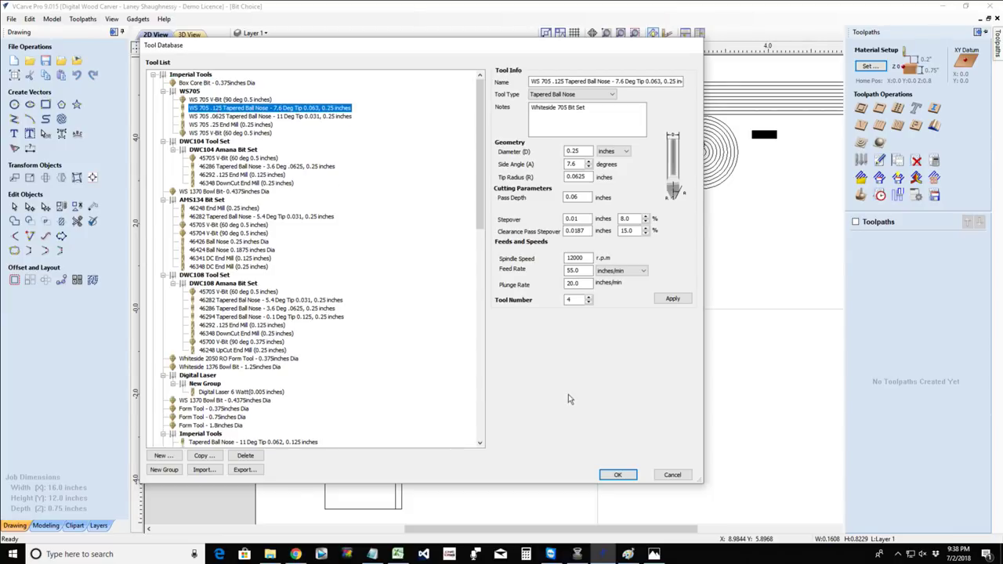
pyautogui.doubleClick(575, 258)
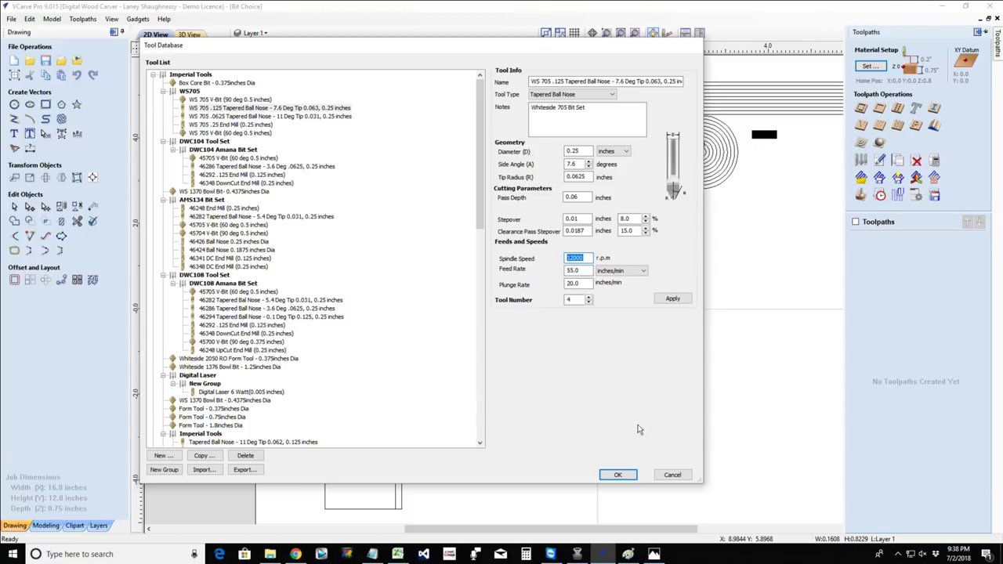
# Close the Tool Database, then bring up the Notepad notes and the chip load.png chart.
pyautogui.click(672, 475)
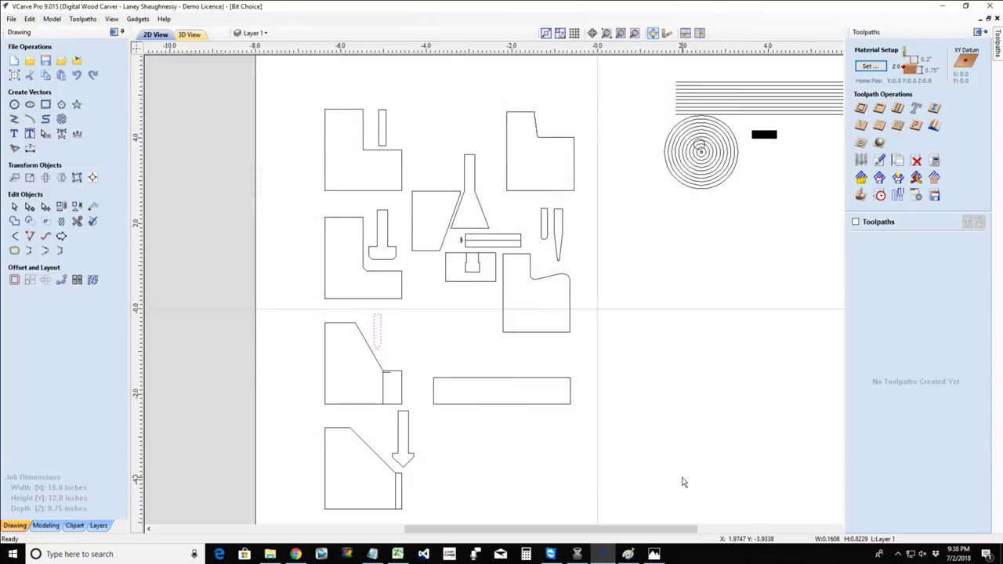
pyautogui.scroll(-2, 561, 409)
pyautogui.scroll(2, 562, 410)
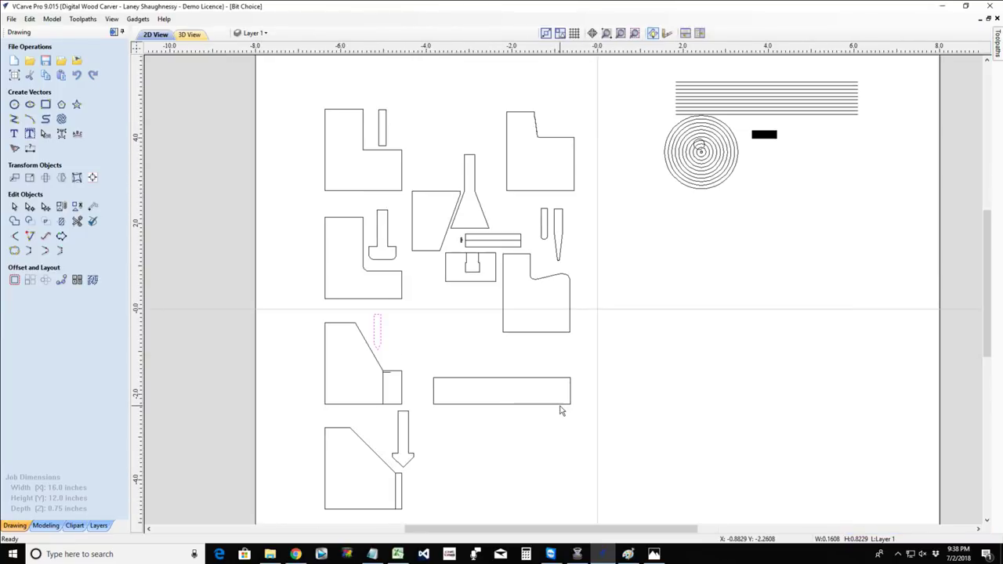
pyautogui.click(381, 556)
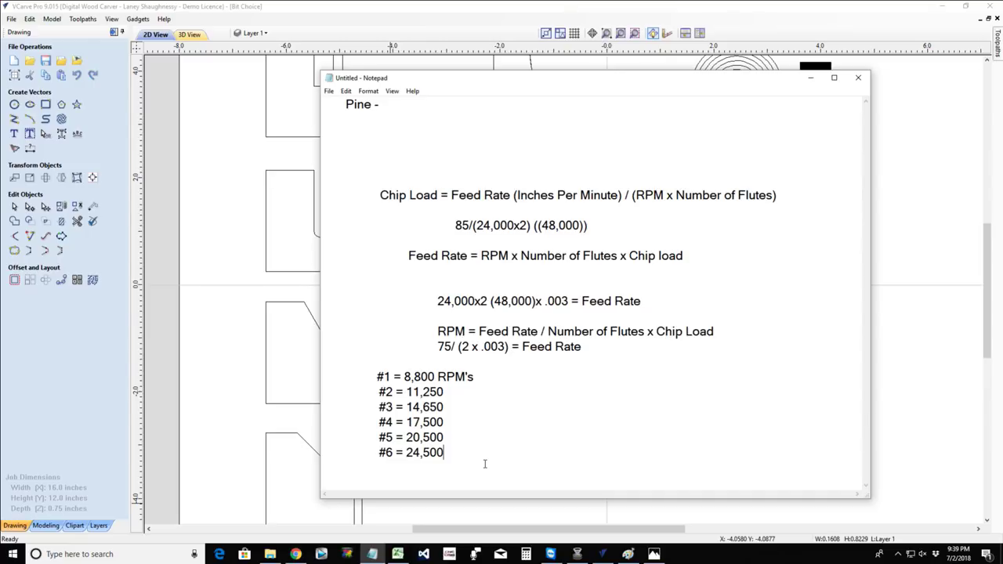
pyautogui.click(653, 554)
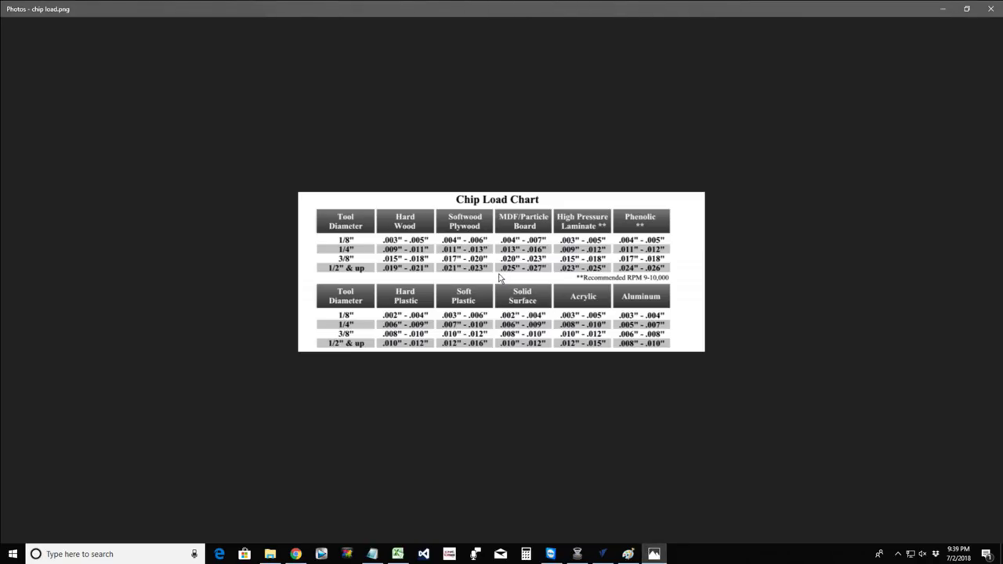
pyautogui.click(499, 278)
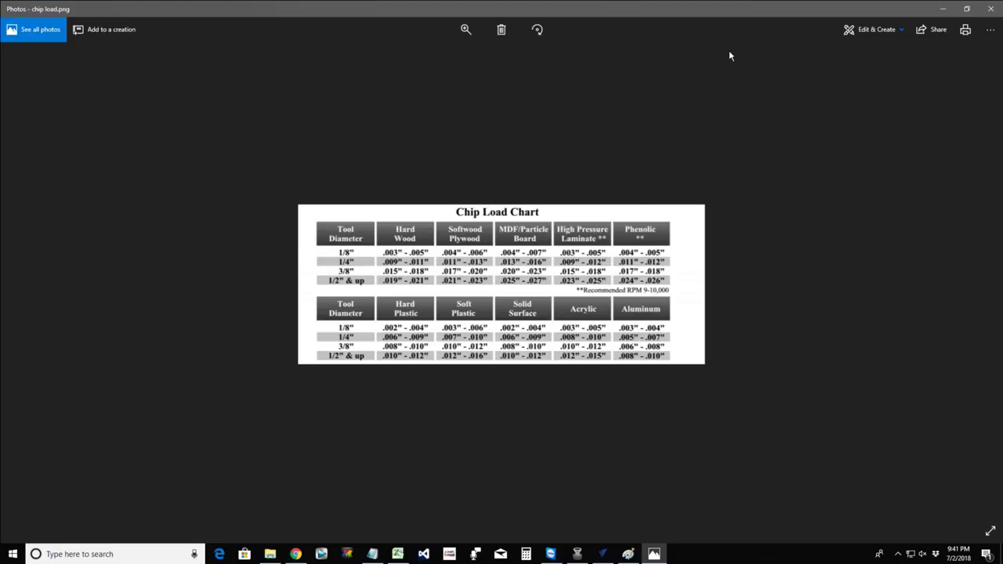
# Close the Photos chart to return to the Notepad formula notes over the VCarve job.
pyautogui.click(942, 9)
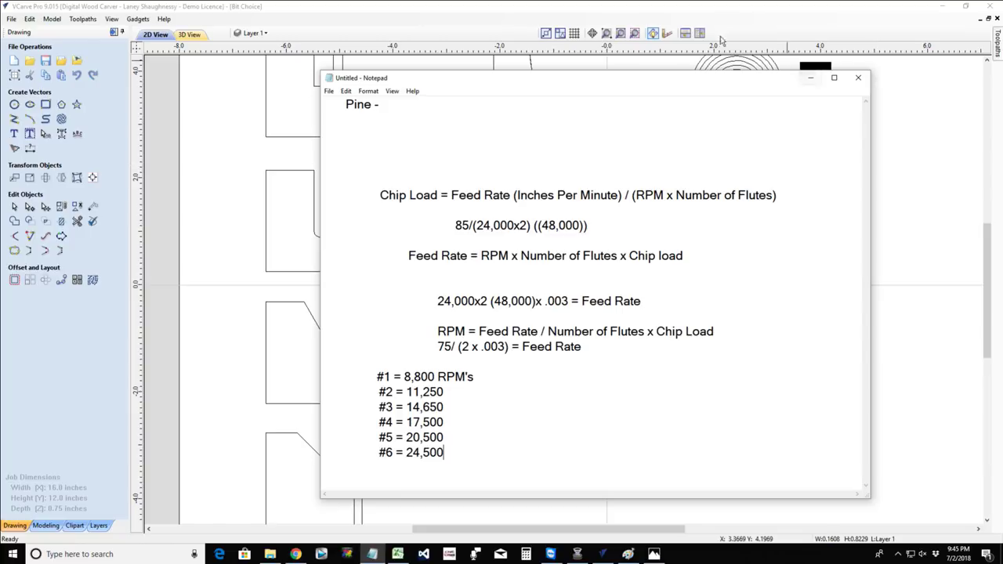
pyautogui.moveTo(510, 84); pyautogui.dragTo(829, 91)
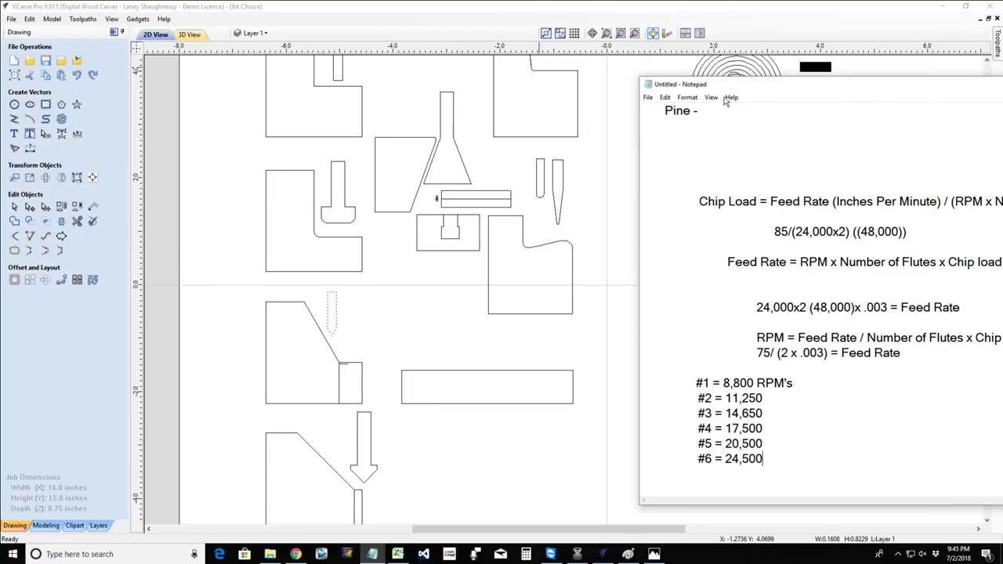
pyautogui.click(362, 91)
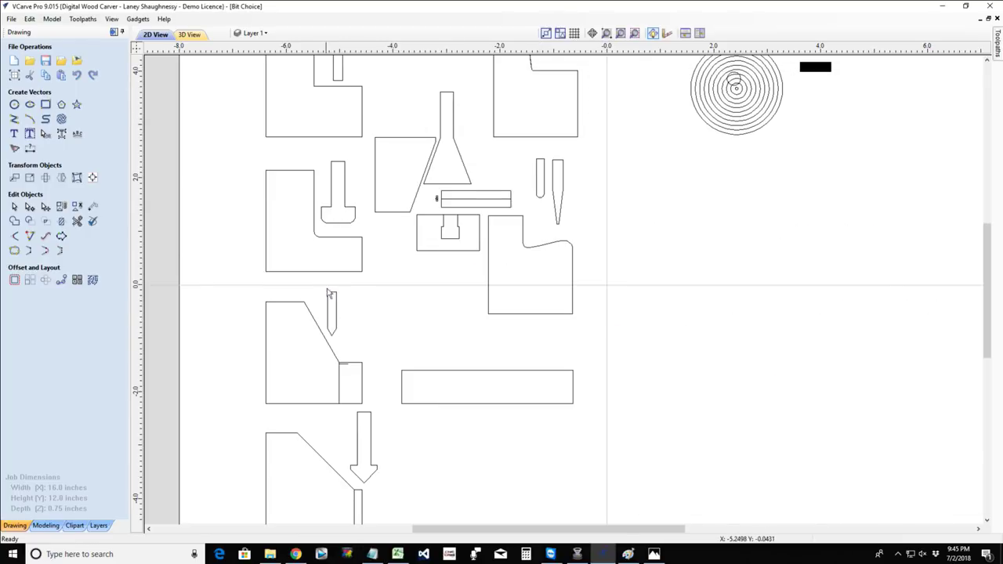
pyautogui.click(372, 462)
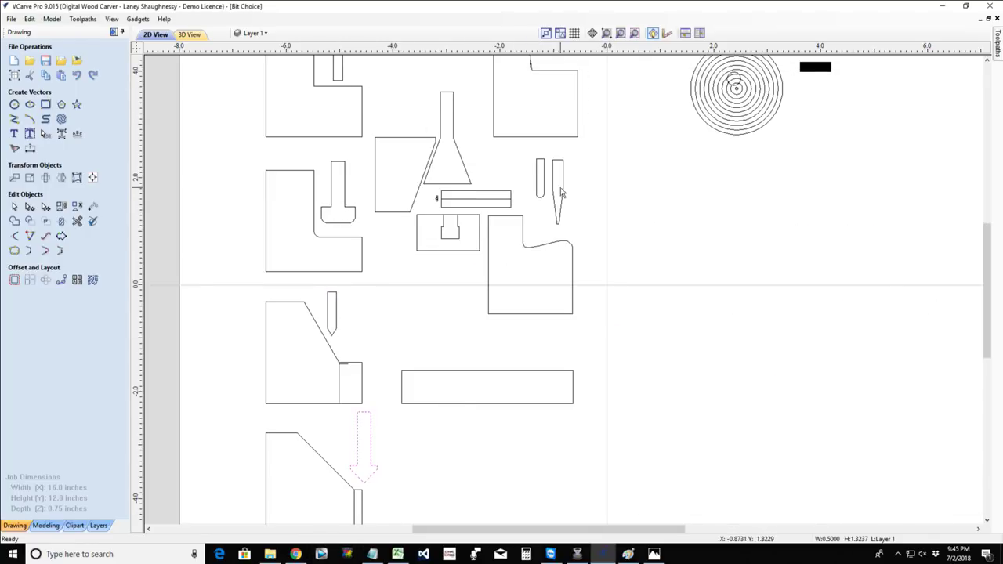
pyautogui.press('Escape')
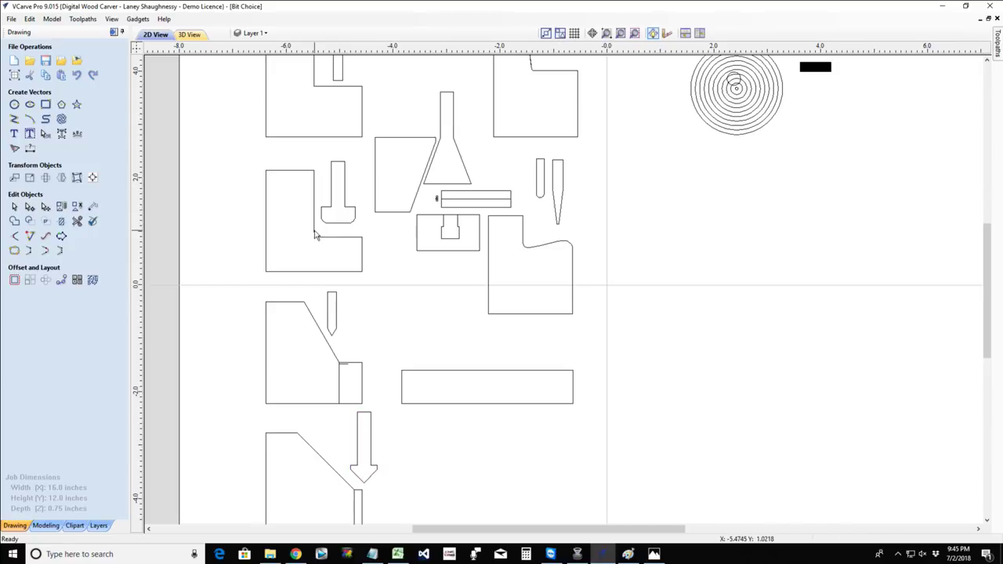
pyautogui.click(373, 555)
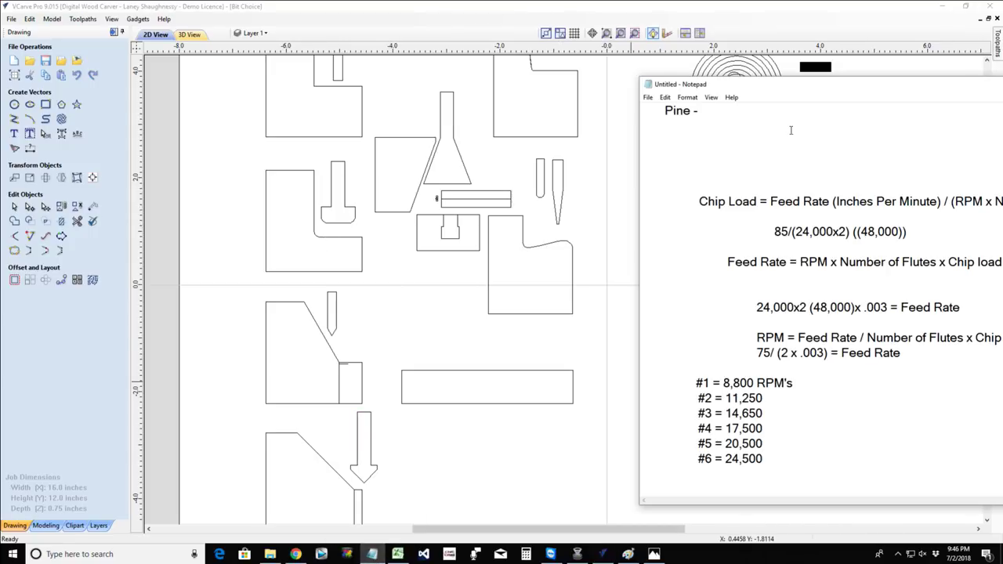
pyautogui.moveTo(811, 86); pyautogui.dragTo(422, 71)
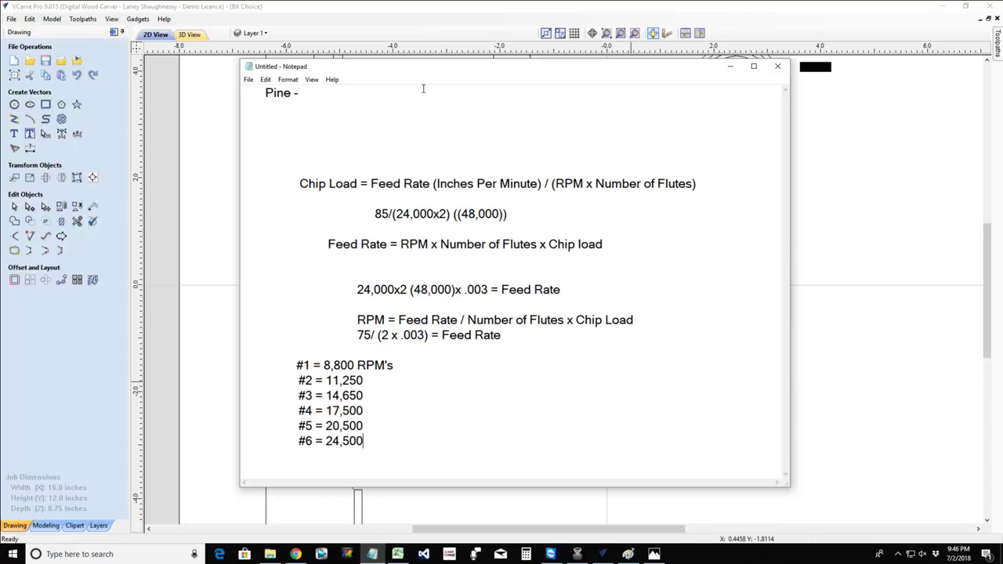
# Bring the Bit Choice drawing forward and zoom in on the small circle over the hatch lines.
pyautogui.click(729, 66)
pyautogui.scroll(-1, 575, 311)
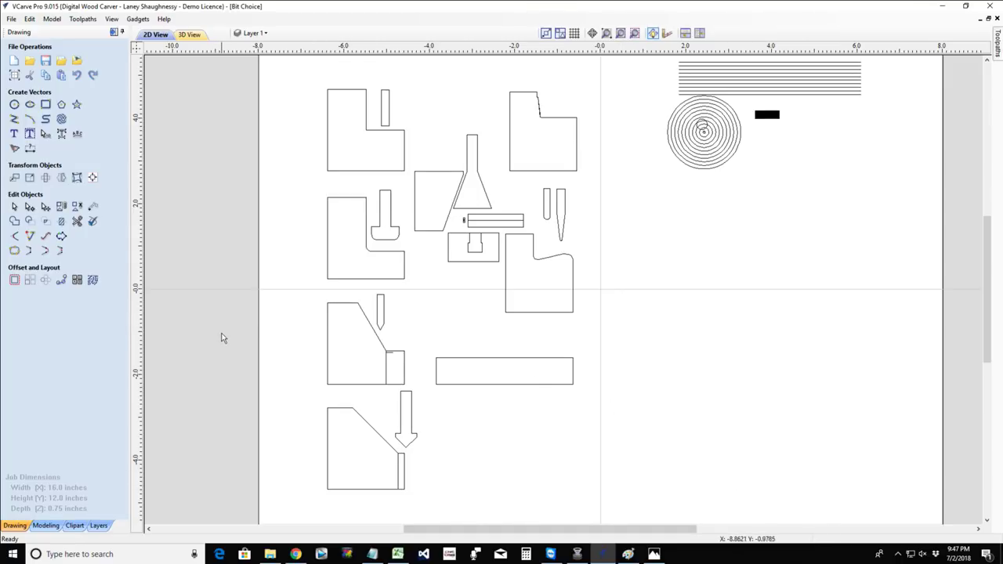
pyautogui.scroll(-3, 567, 345)
pyautogui.scroll(5, 600, 358)
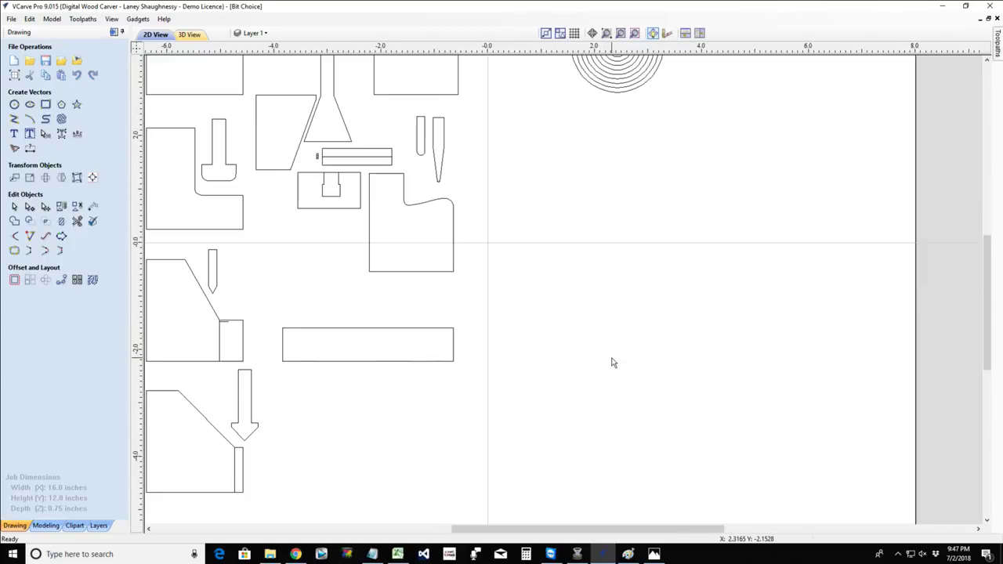
pyautogui.scroll(-3, 613, 362)
pyautogui.scroll(3, 631, 124)
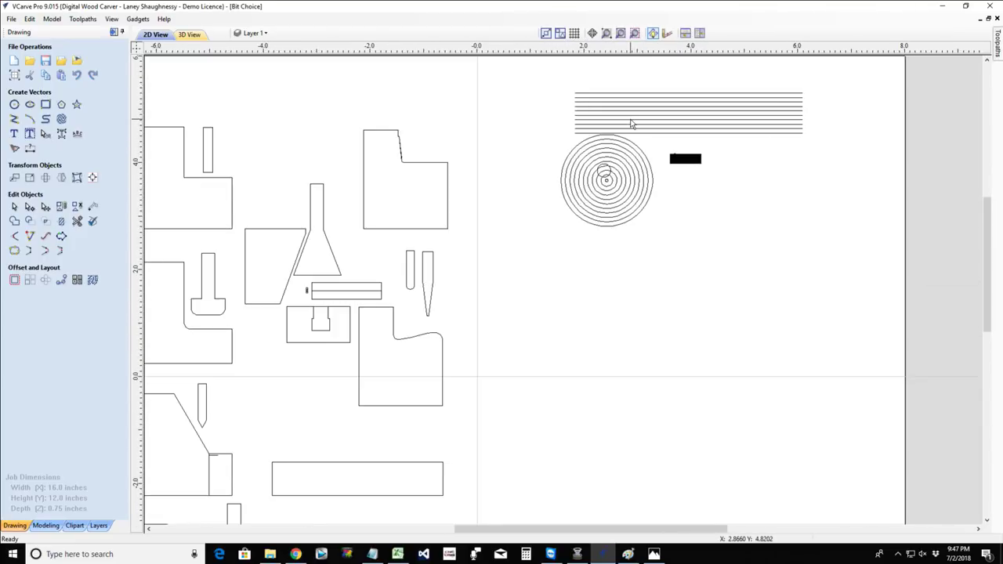
pyautogui.scroll(1, 632, 123)
pyautogui.scroll(7, 705, 166)
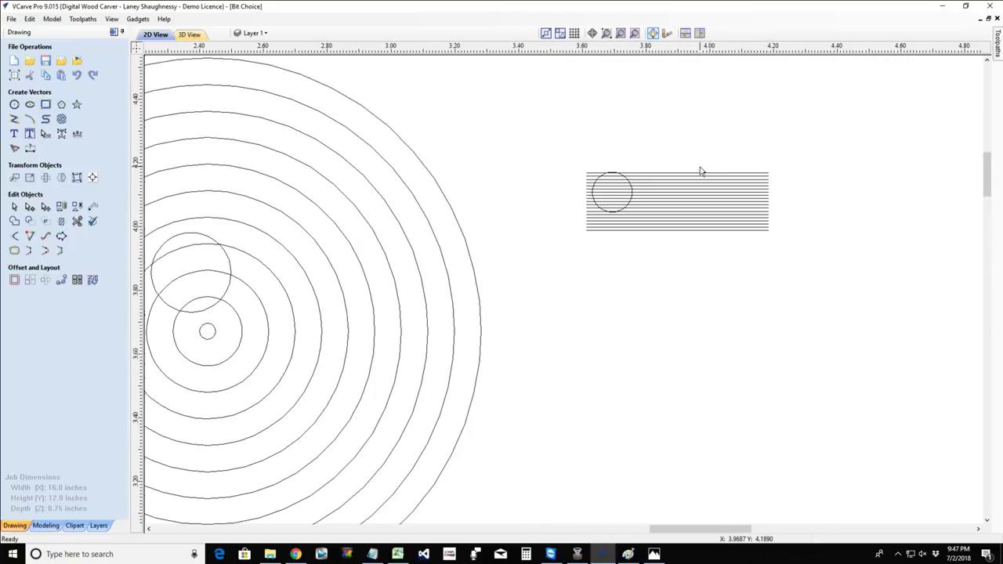
pyautogui.scroll(2, 702, 171)
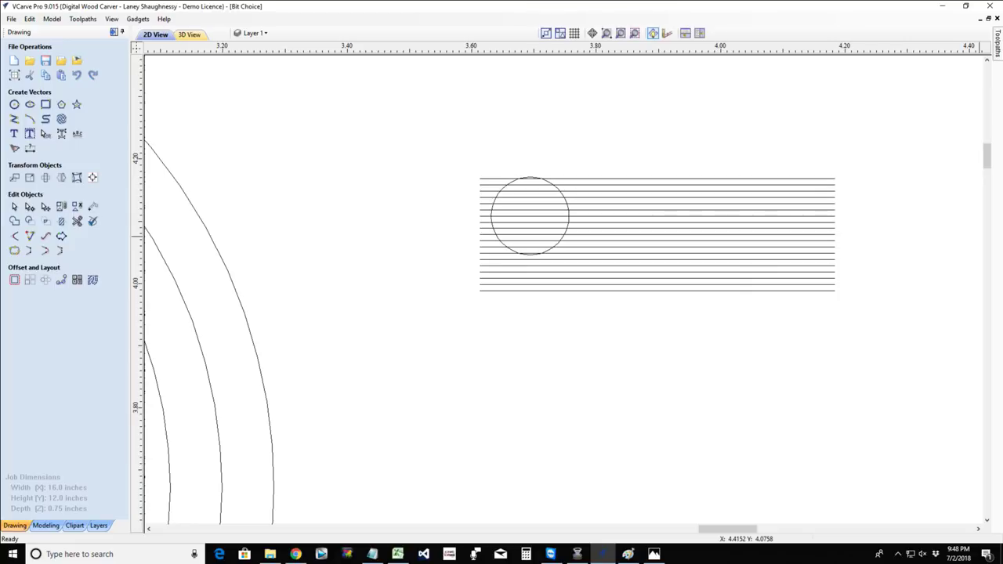
# Move the small circle below the hatch lines and draw a vertical line through it, top to bottom.
pyautogui.click(503, 193)
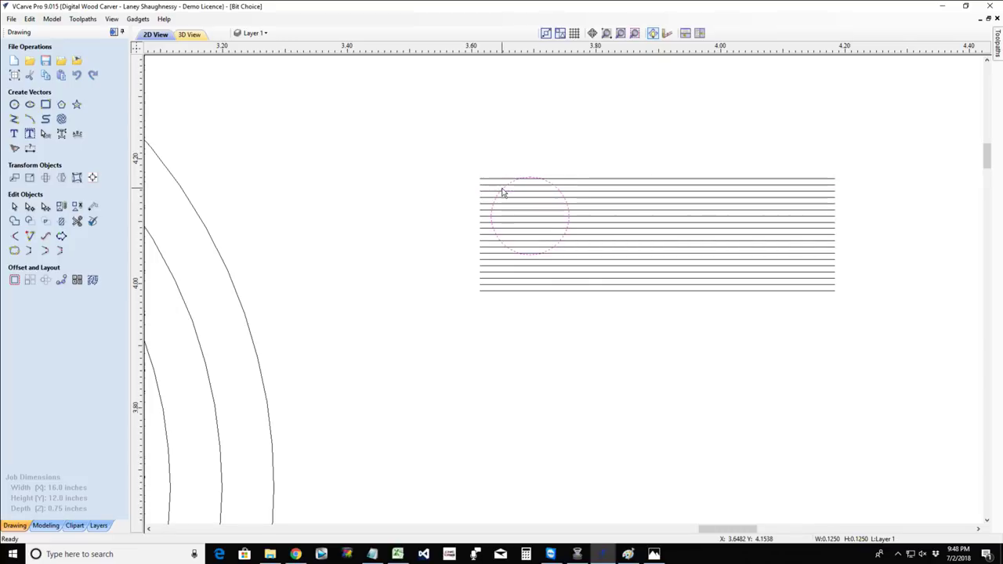
pyautogui.moveTo(504, 186); pyautogui.dragTo(460, 370)
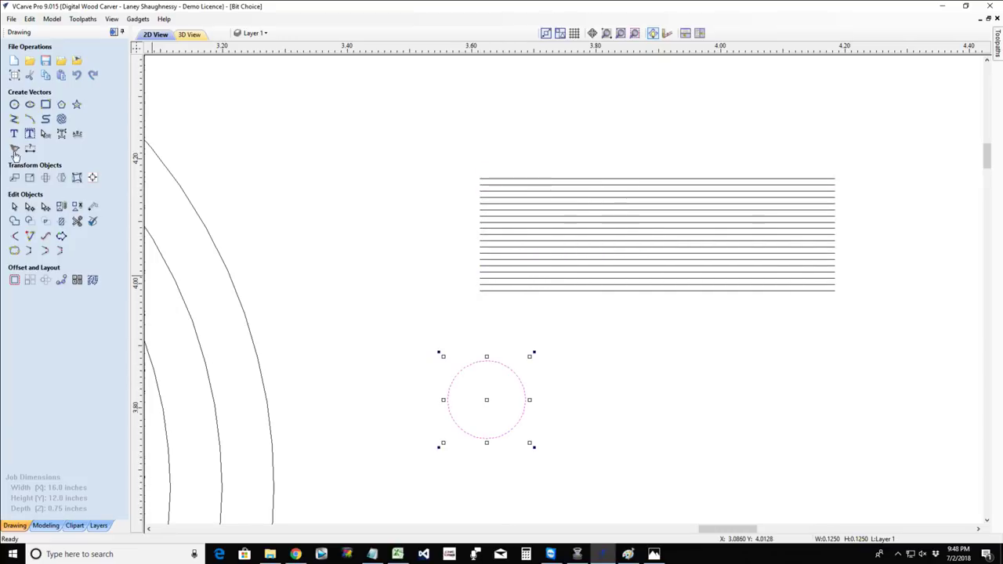
pyautogui.click(15, 119)
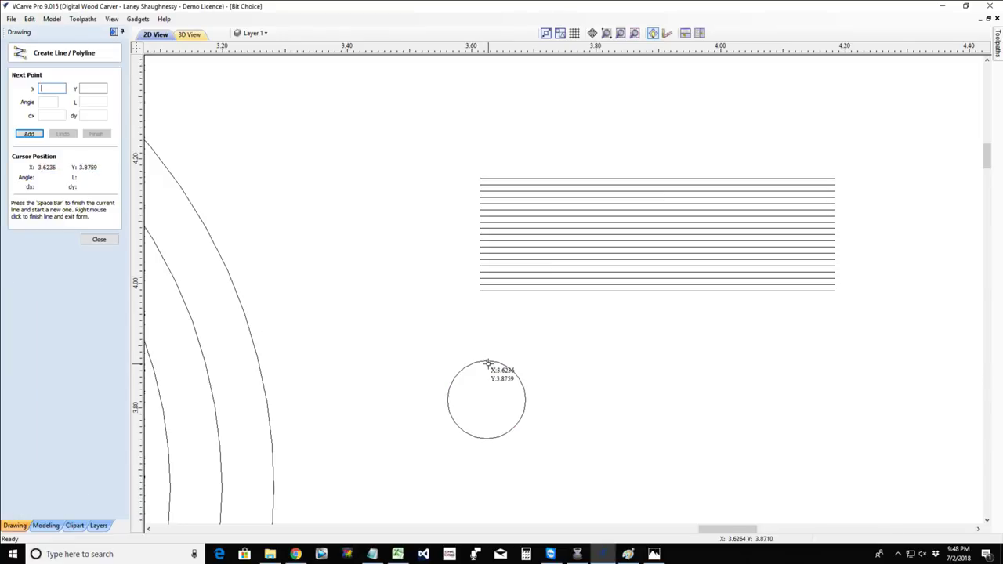
pyautogui.click(487, 362)
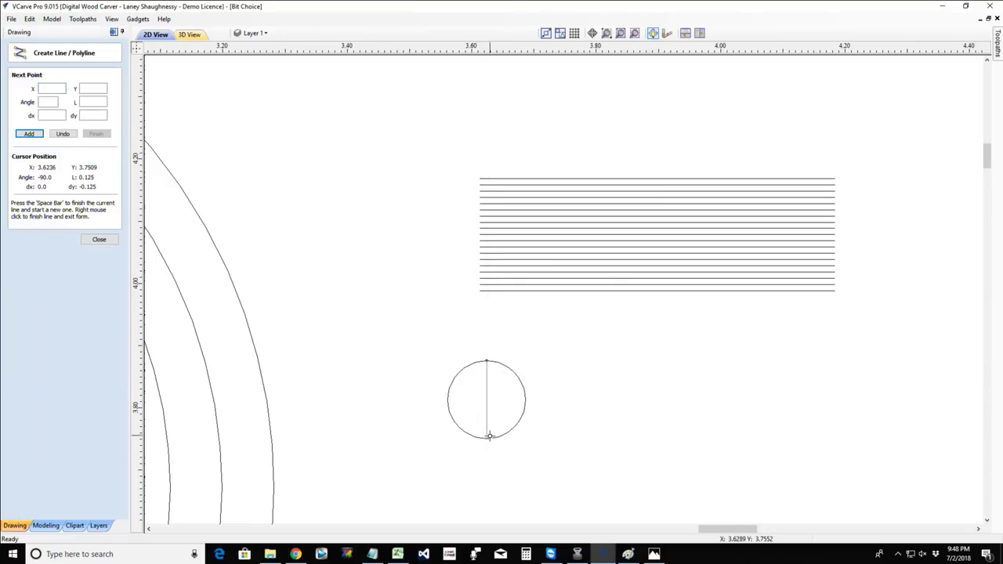
pyautogui.click(487, 437)
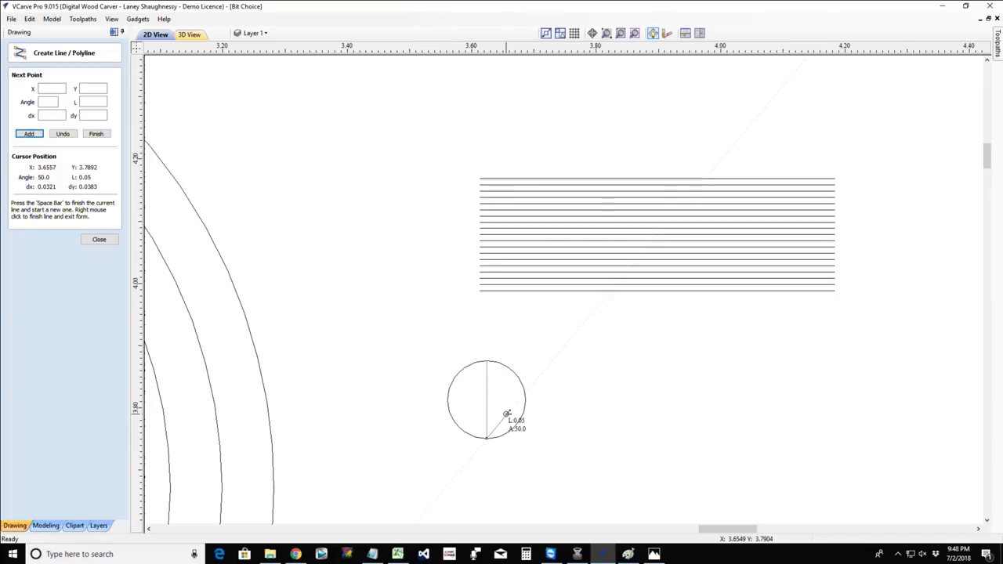
pyautogui.press('space')
pyautogui.click(98, 239)
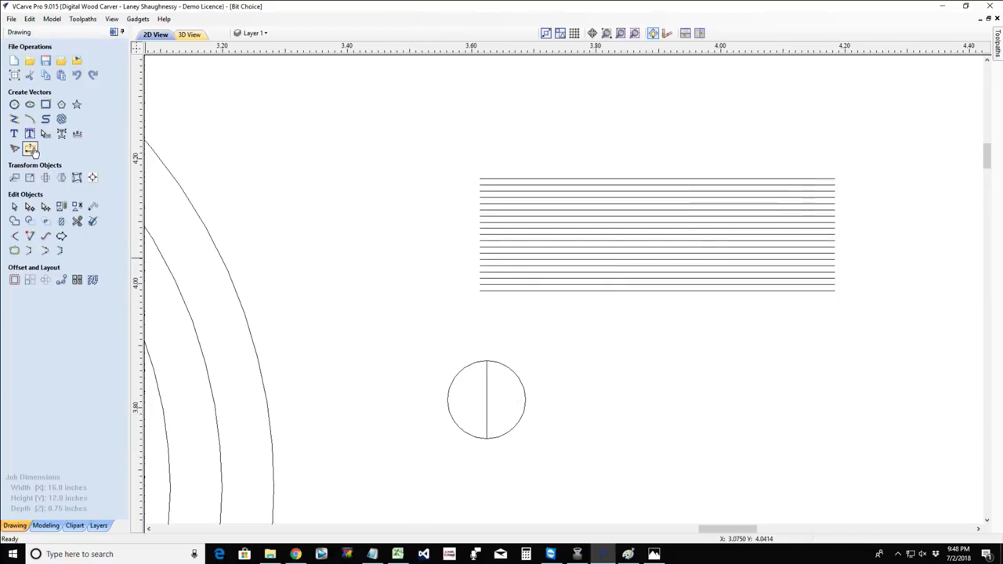
# In Node Edit, convert the line to a Bezier and bend its handles into an S-curve.
pyautogui.rightClick(488, 392)
pyautogui.click(517, 315)
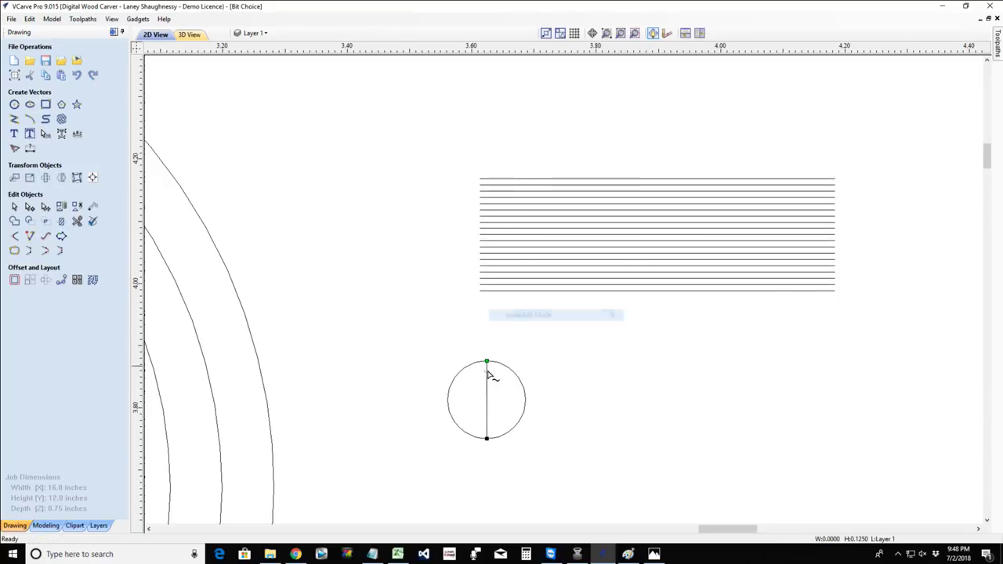
pyautogui.rightClick(487, 392)
pyautogui.click(505, 407)
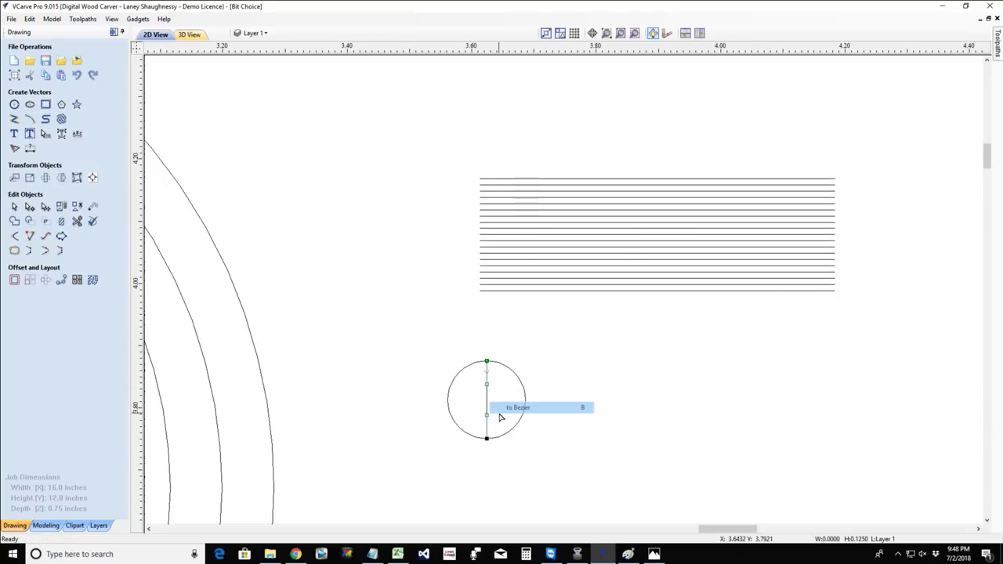
pyautogui.moveTo(487, 415); pyautogui.dragTo(510, 416)
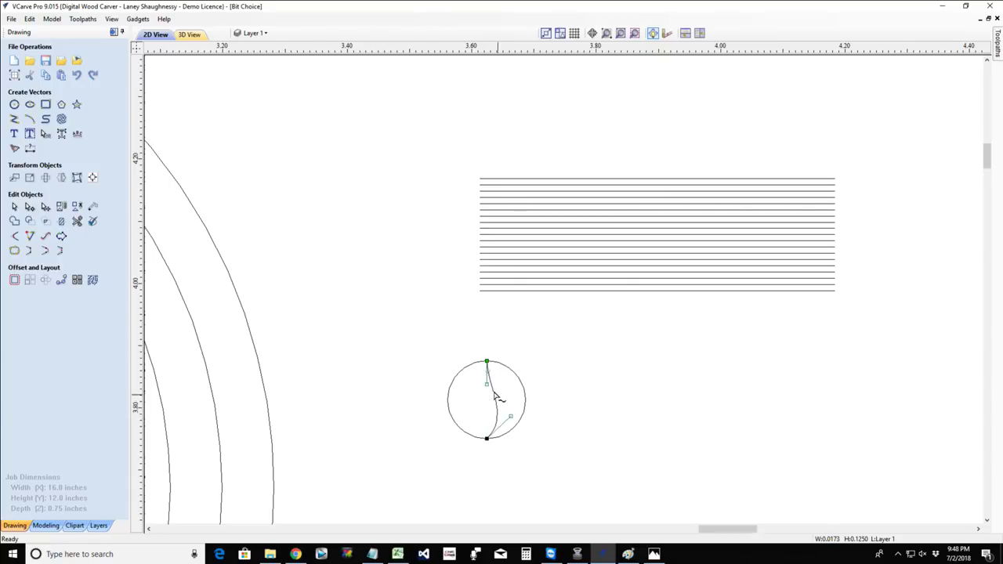
pyautogui.moveTo(486, 384); pyautogui.dragTo(462, 381)
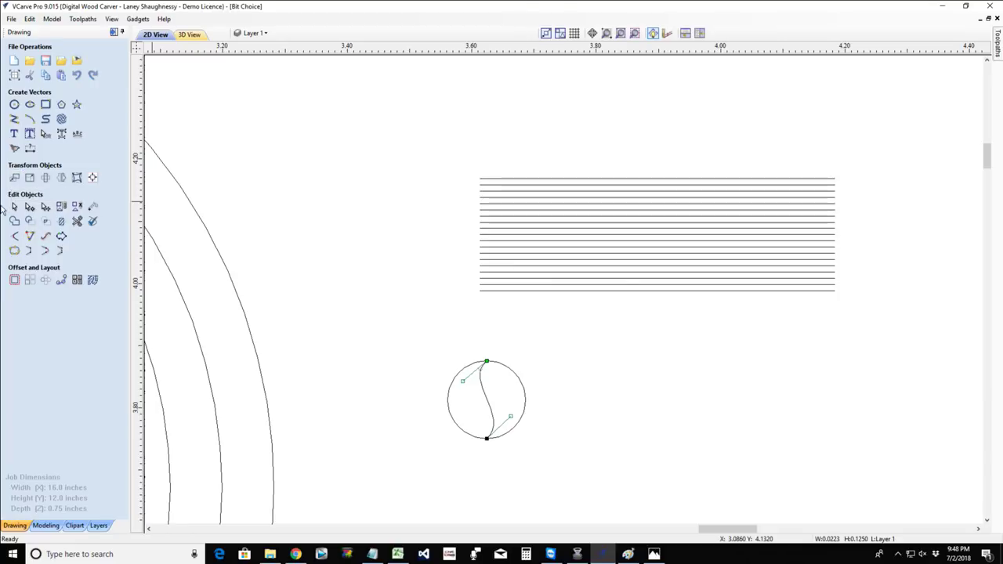
pyautogui.click(13, 206)
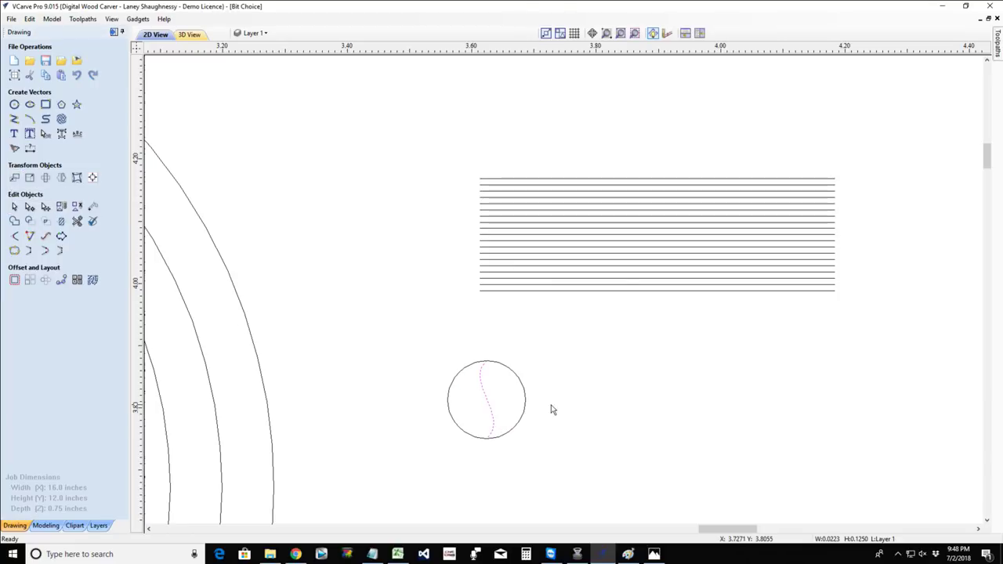
# Rotate a copy of the S-curve about the circle's centre, then trim away one circle arc.
pyautogui.click(483, 396)
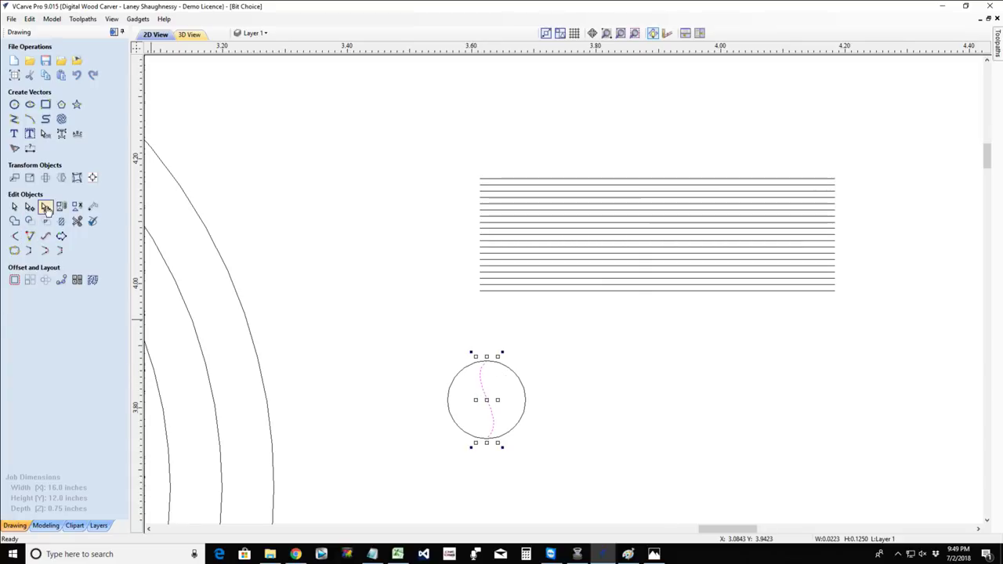
pyautogui.click(46, 177)
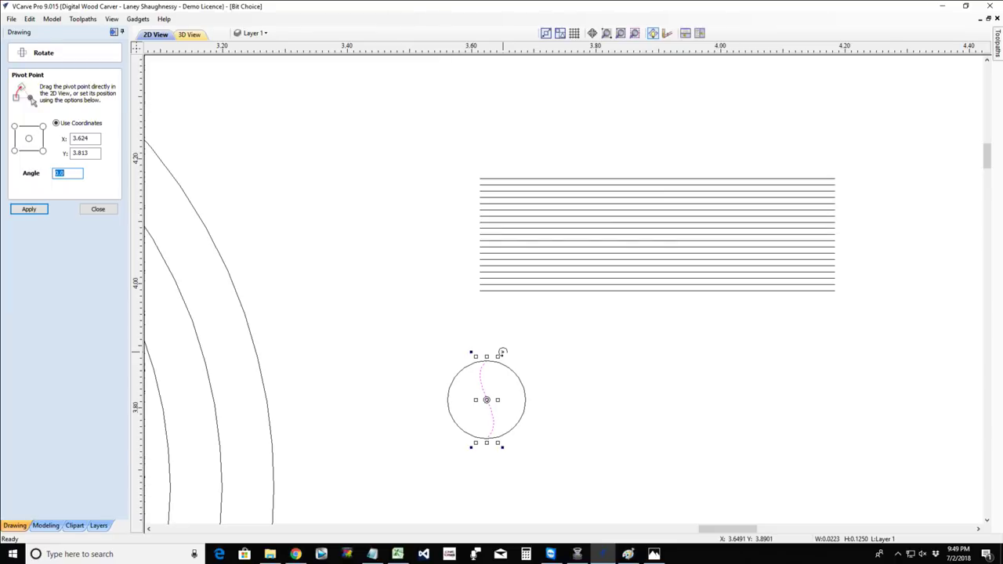
pyautogui.moveTo(502, 352); pyautogui.dragTo(522, 395)
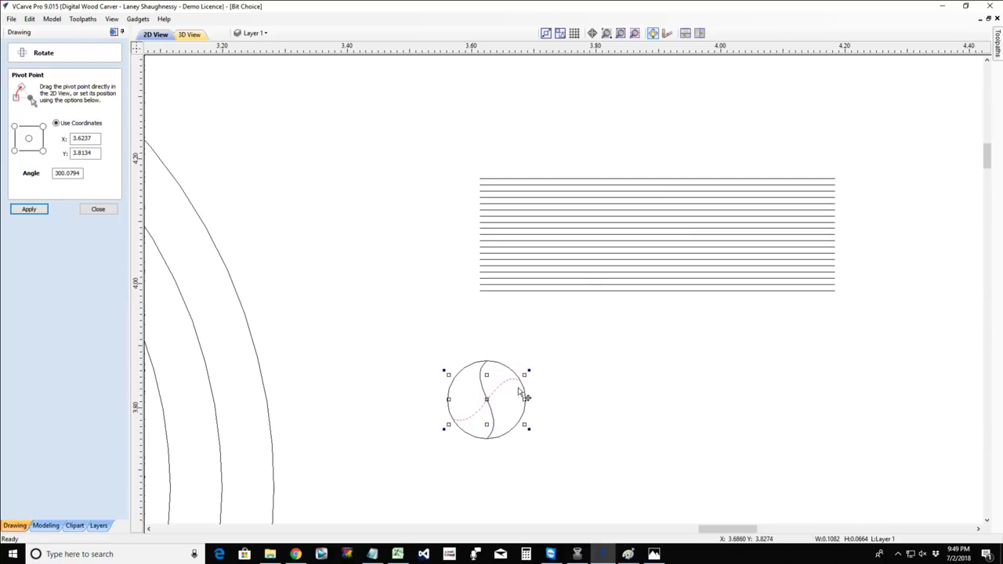
pyautogui.click(93, 211)
pyautogui.click(77, 221)
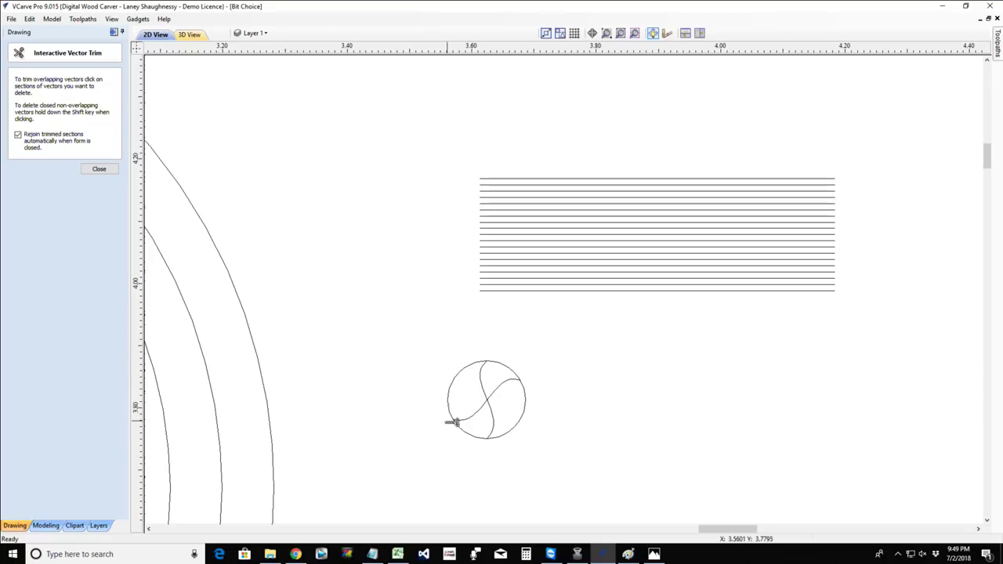
pyautogui.click(507, 366)
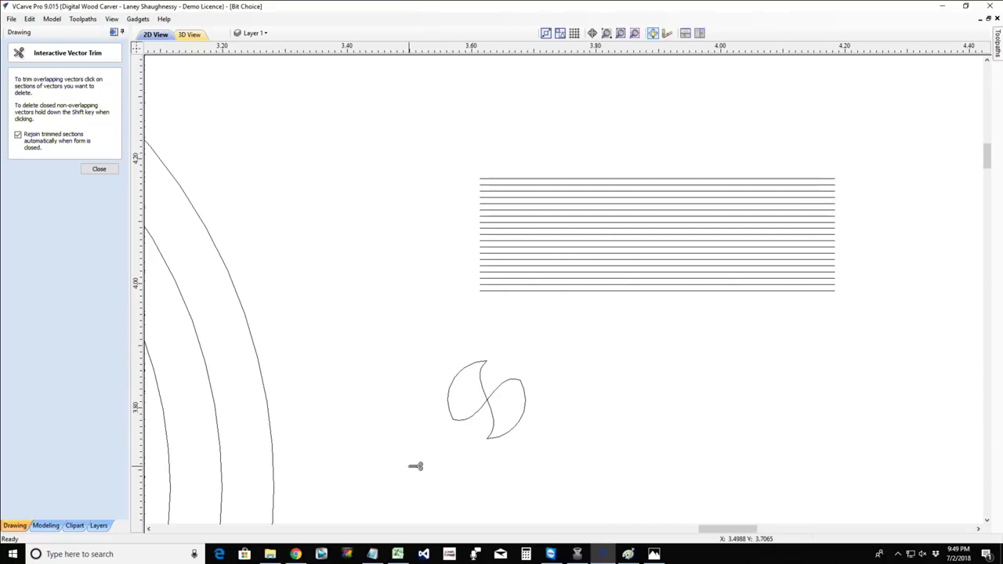
# Close the trim form and zoom in on the two-lobe crescent shape.
pyautogui.click(93, 174)
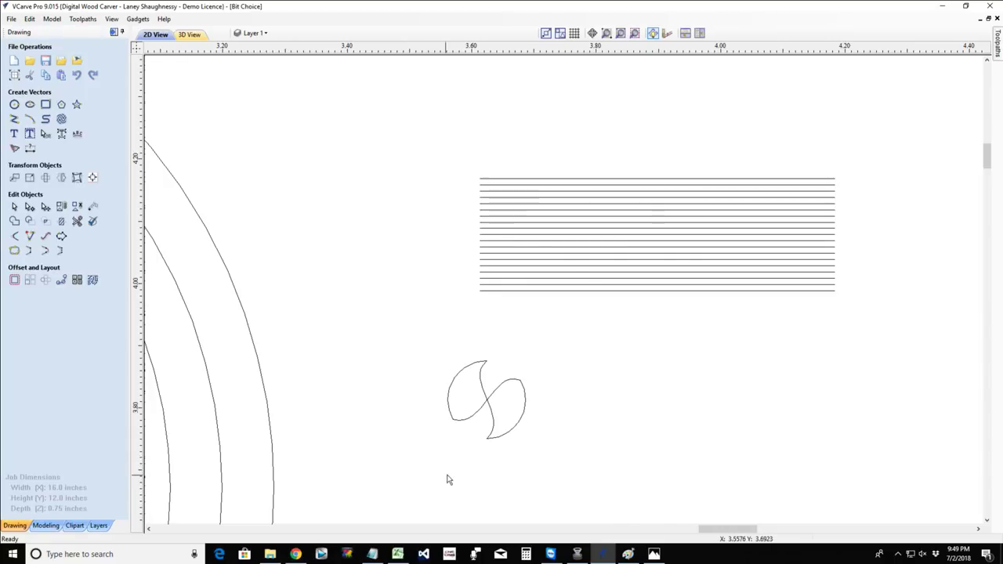
pyautogui.scroll(4, 485, 416)
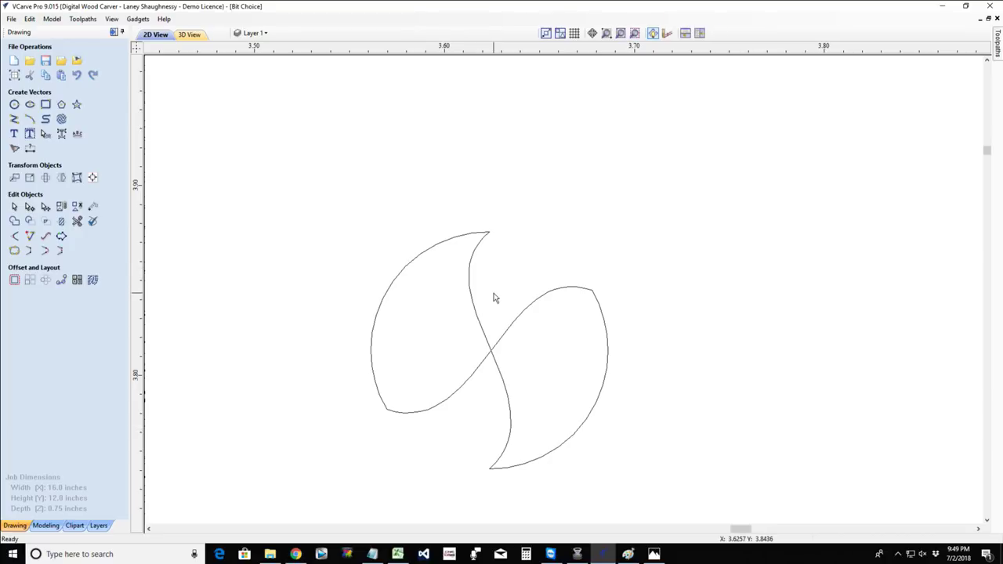
pyautogui.click(14, 104)
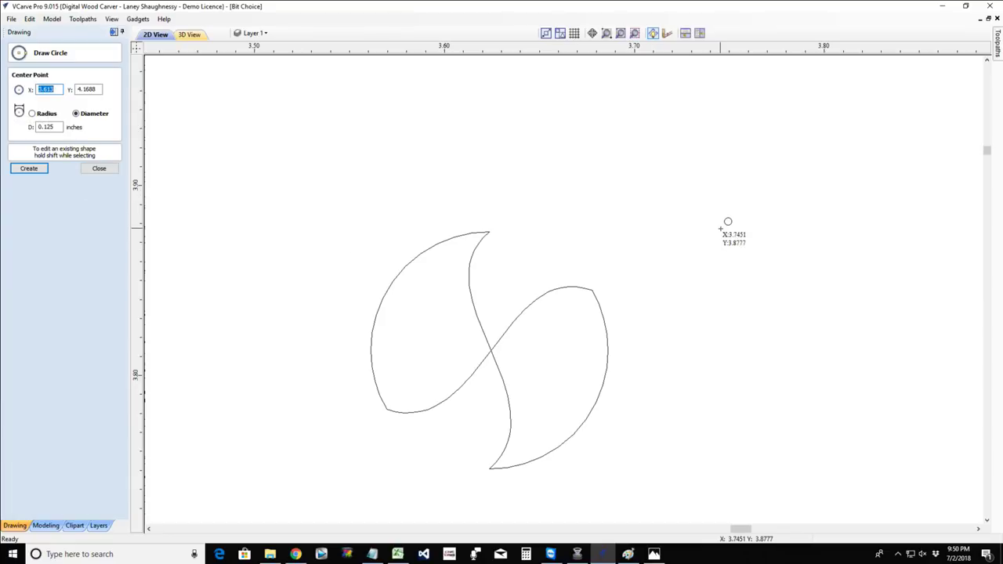
# Draw a 0.125-inch circle beside the leaves, plus small rectangles at its left and right edges.
pyautogui.moveTo(720, 227)
pyautogui.mouseDown()
pyautogui.moveTo(851, 303)
pyautogui.moveTo(772, 227)
pyautogui.mouseUp()
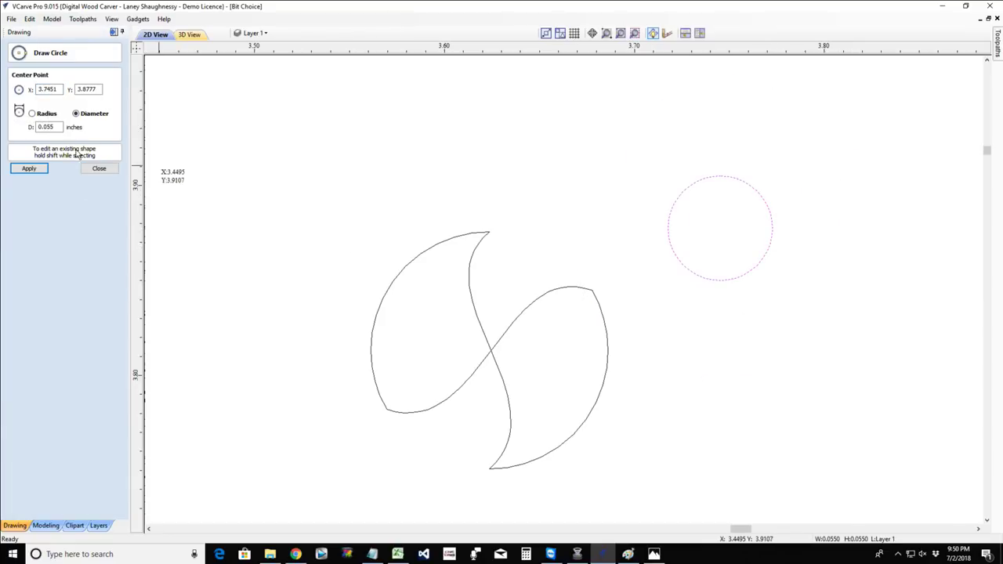
pyautogui.click(99, 169)
pyautogui.click(44, 104)
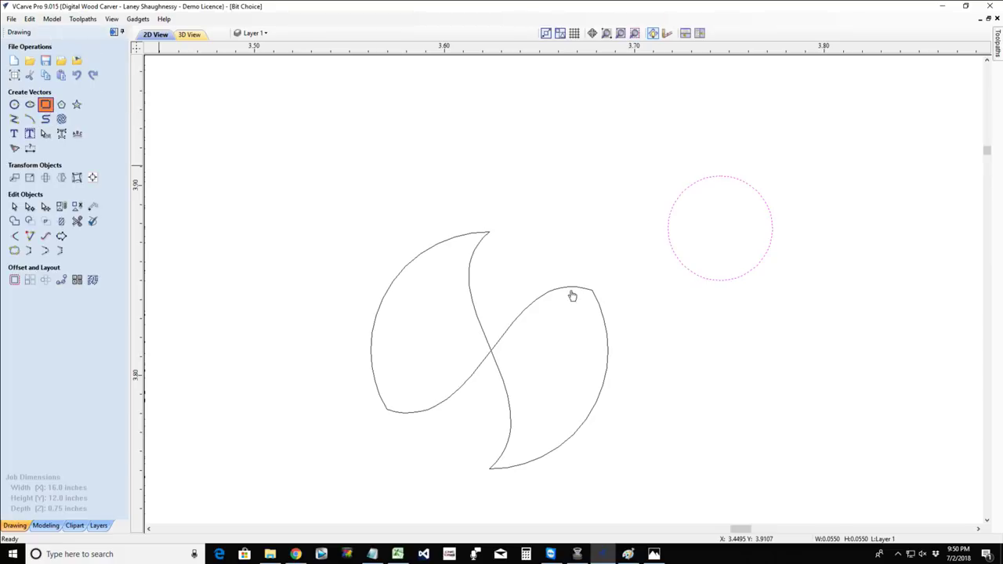
pyautogui.moveTo(665, 230)
pyautogui.mouseDown()
pyautogui.moveTo(678, 225)
pyautogui.moveTo(677, 251)
pyautogui.moveTo(679, 222)
pyautogui.mouseUp()
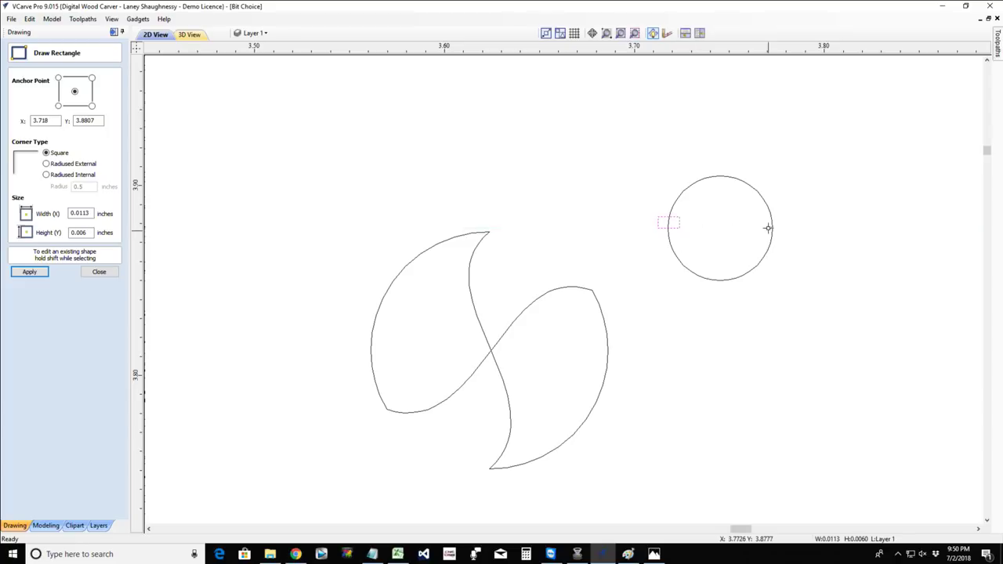
pyautogui.moveTo(765, 218); pyautogui.dragTo(789, 227)
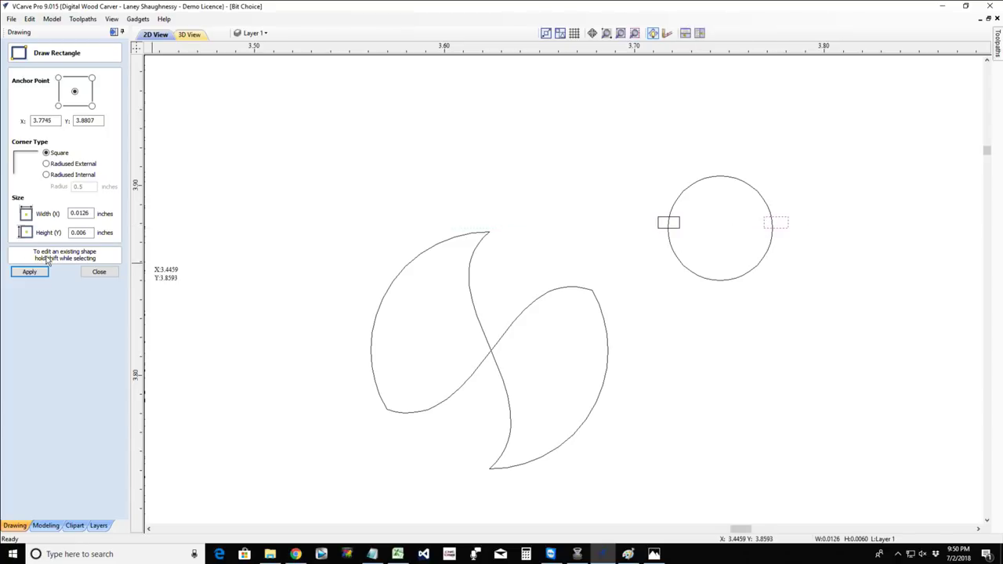
pyautogui.click(99, 272)
# Widen the left rectangle leftward, stretch the right one, then undo the right stretch.
pyautogui.click(660, 227)
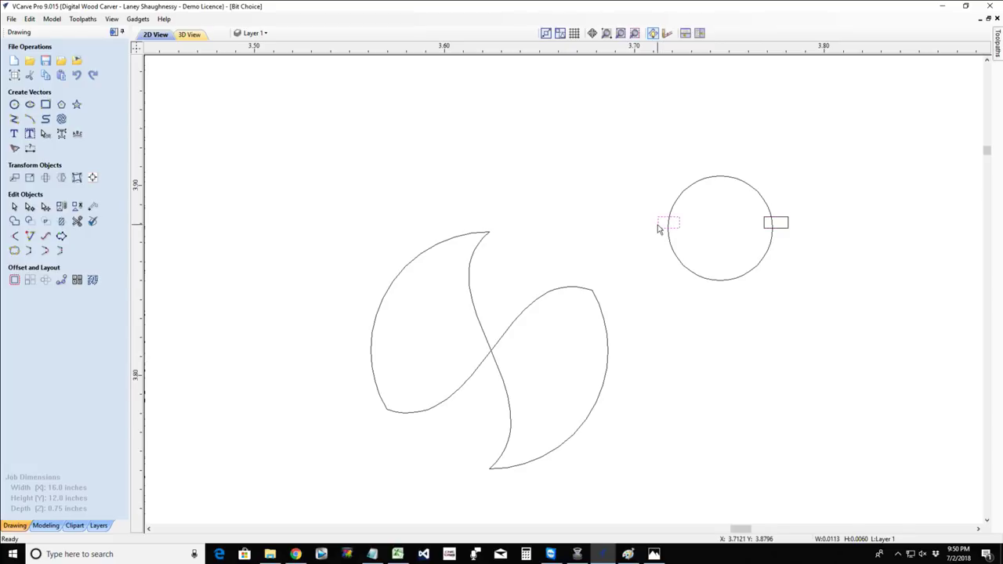
pyautogui.click(658, 228)
pyautogui.moveTo(653, 223); pyautogui.dragTo(645, 225)
pyautogui.click(788, 225)
pyautogui.click(789, 226)
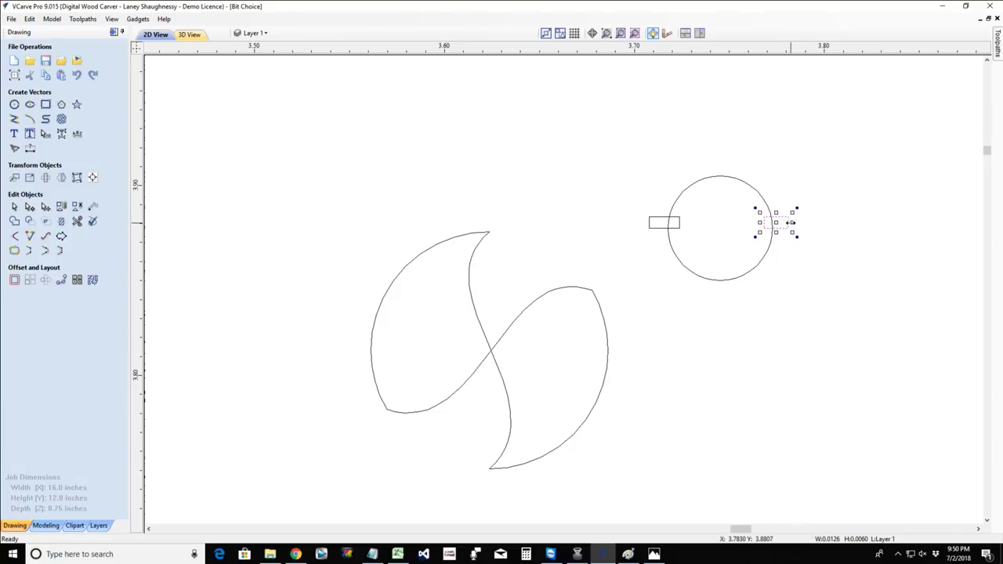
pyautogui.moveTo(791, 223); pyautogui.dragTo(799, 223)
pyautogui.hotkey('ctrl', 'z')
pyautogui.hotkey('ctrl', 'z')
pyautogui.hotkey('ctrl', 'z')
pyautogui.hotkey('ctrl', 'z')
pyautogui.hotkey('ctrl', 'z')
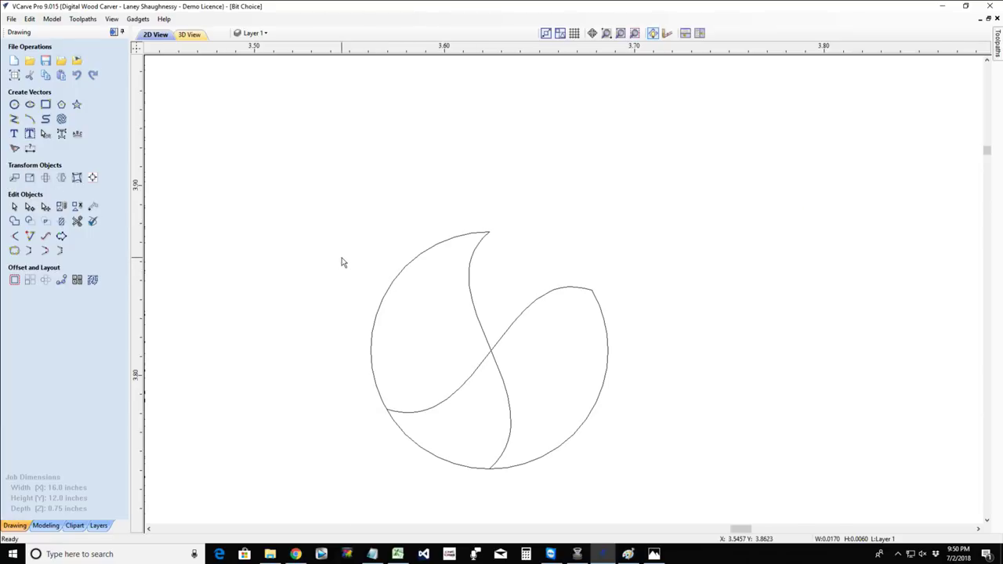
# Rotate a copy of one S-curve 90° about the circle's centre.
pyautogui.click(519, 319)
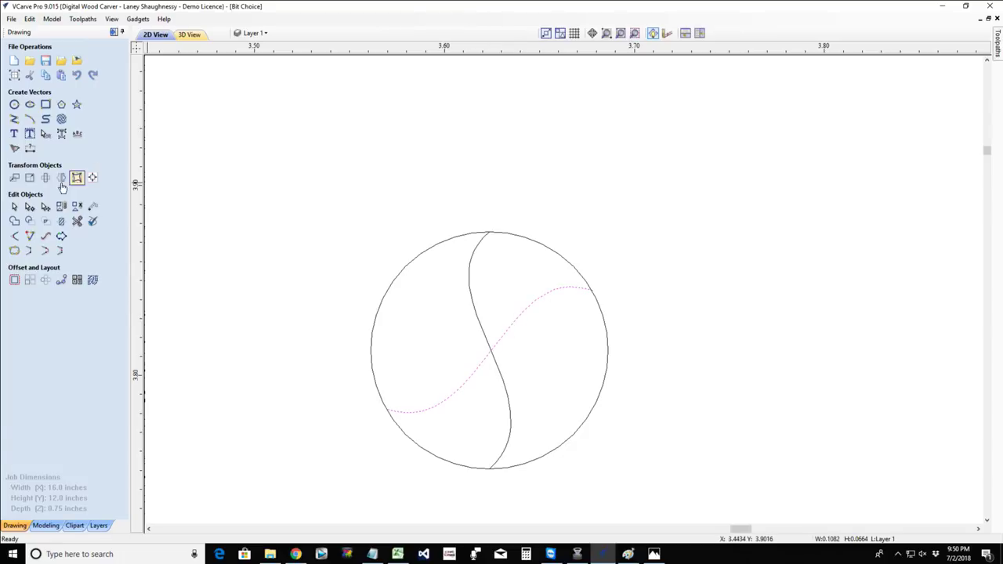
pyautogui.click(45, 177)
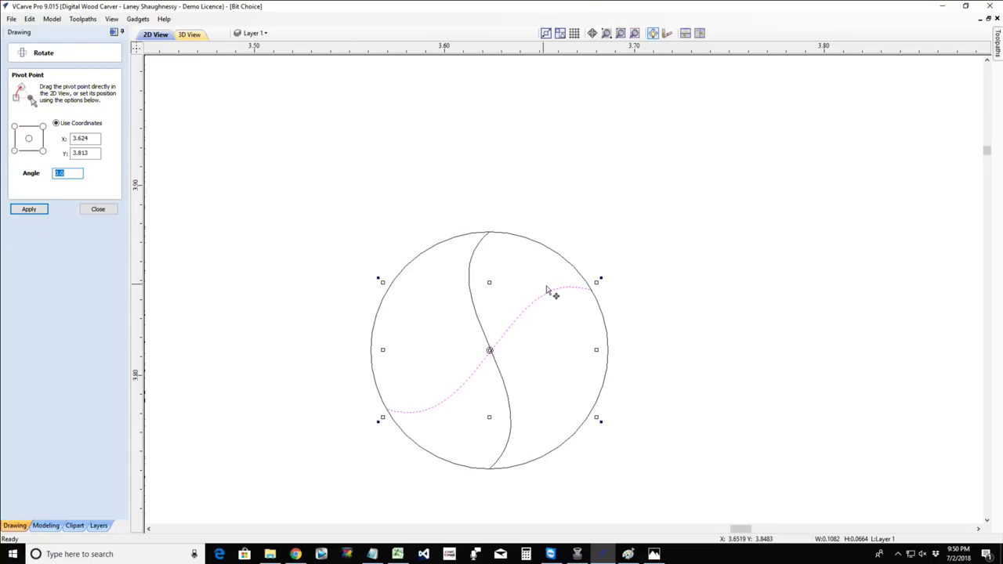
pyautogui.moveTo(600, 278); pyautogui.dragTo(620, 409)
pyautogui.click(110, 211)
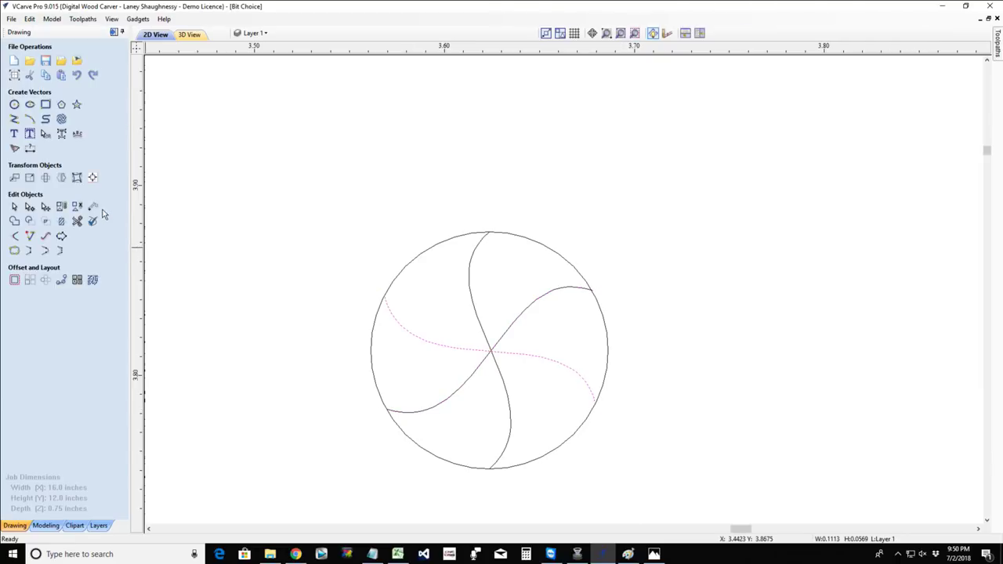
pyautogui.click(77, 221)
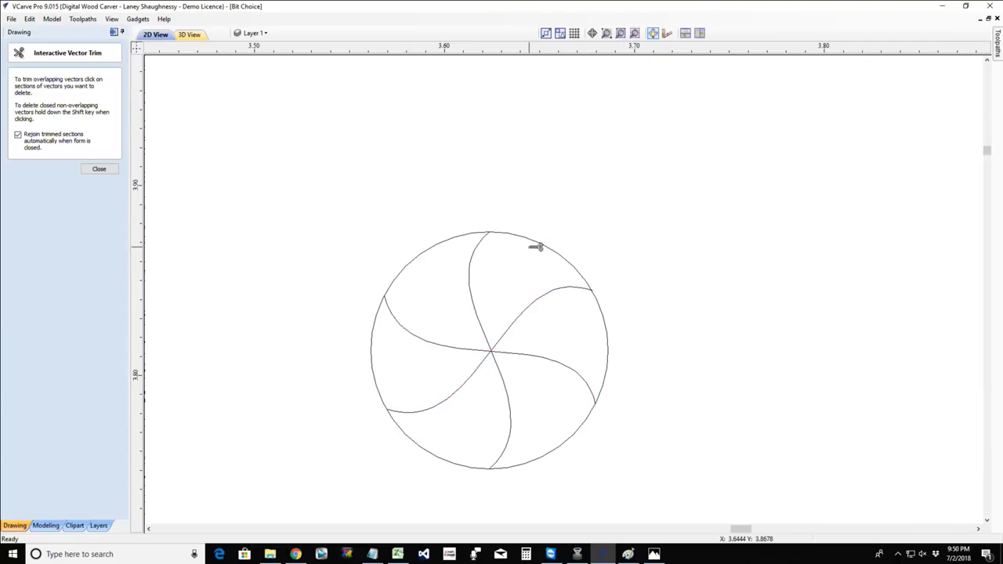
# Trim away the circle's top-right, bottom-right and left arcs between the blade tips.
pyautogui.click(537, 246)
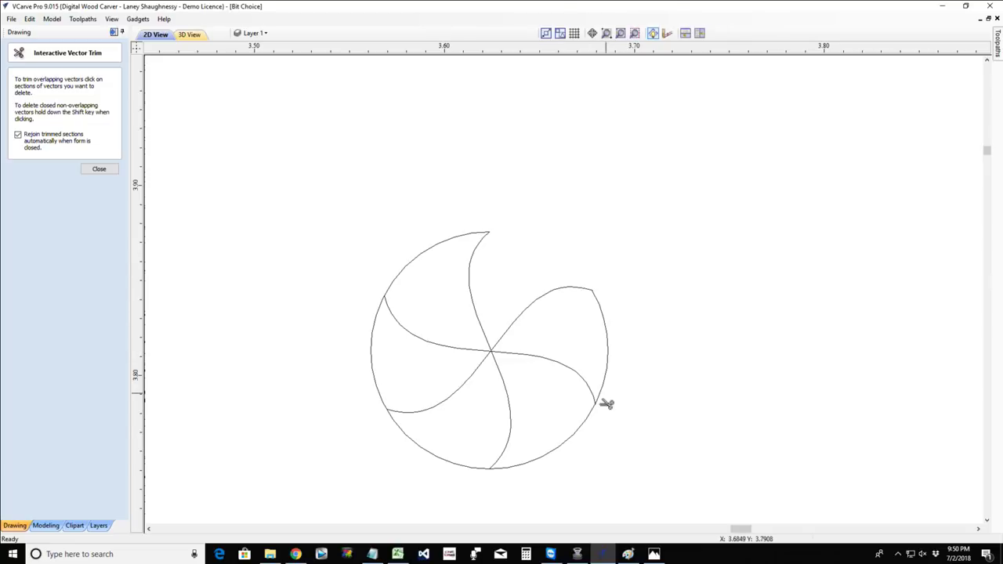
pyautogui.click(587, 425)
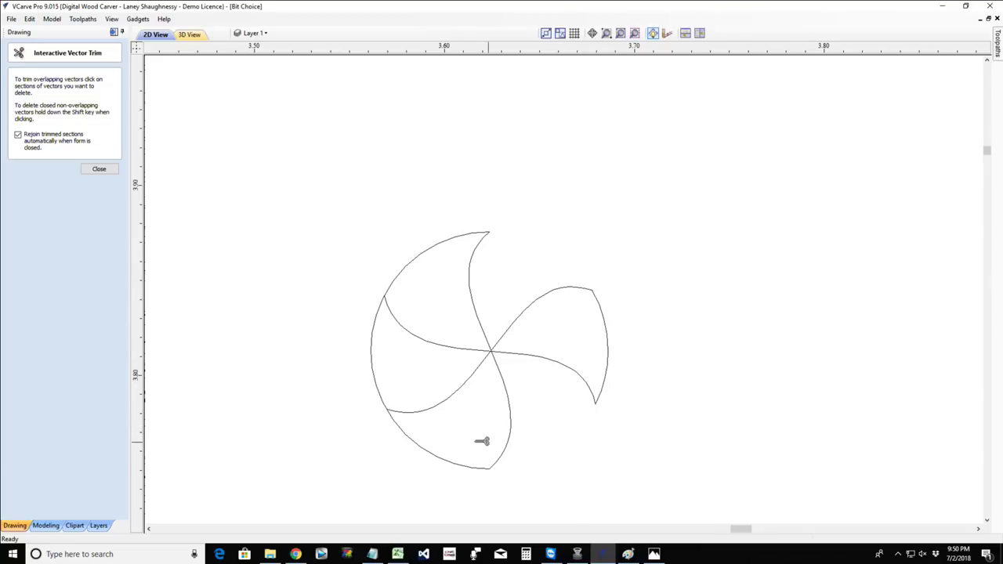
pyautogui.click(377, 377)
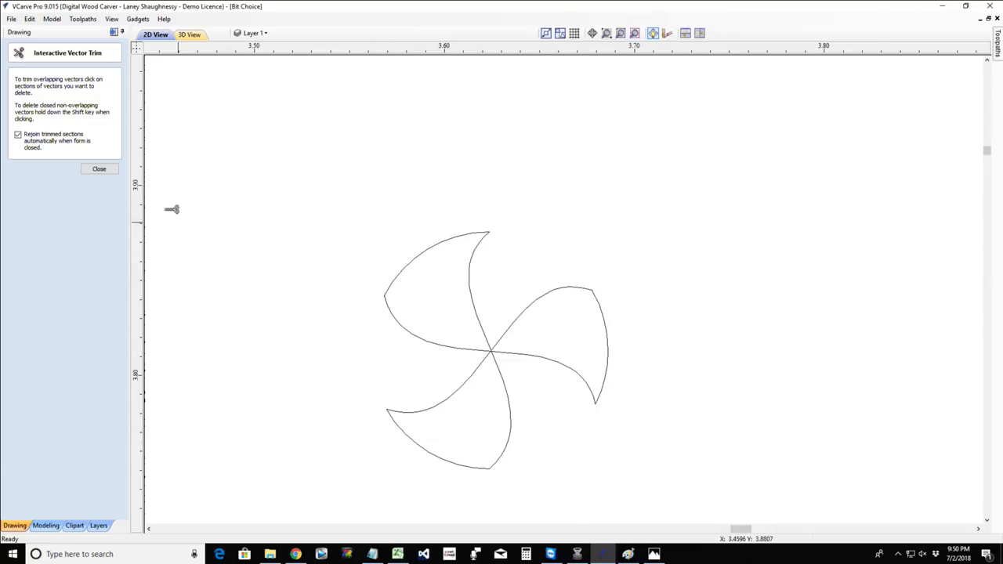
pyautogui.click(99, 169)
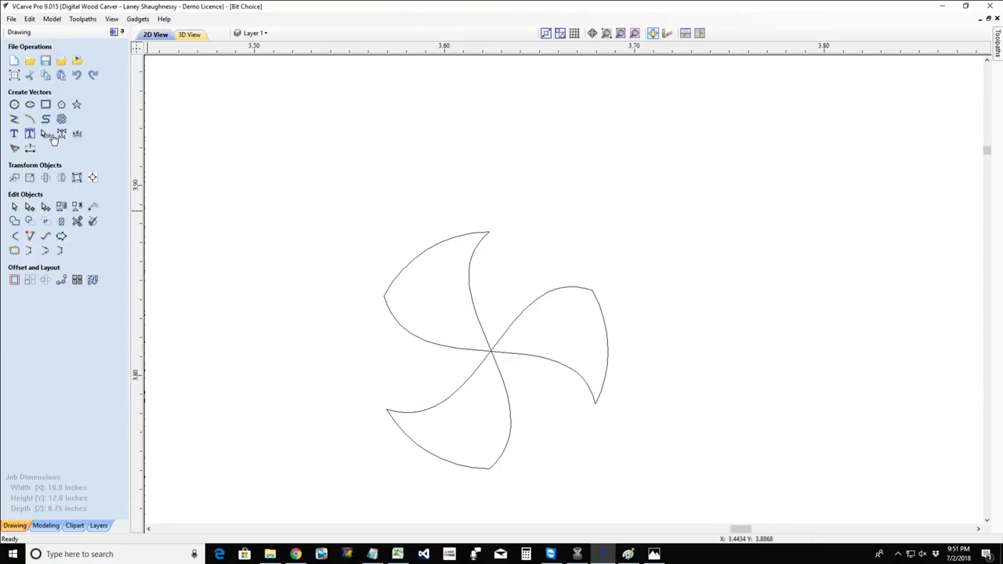
# Draw a 0.1324-inch circle centred on the pinwheel, enclosing all four blade tips.
pyautogui.click(15, 104)
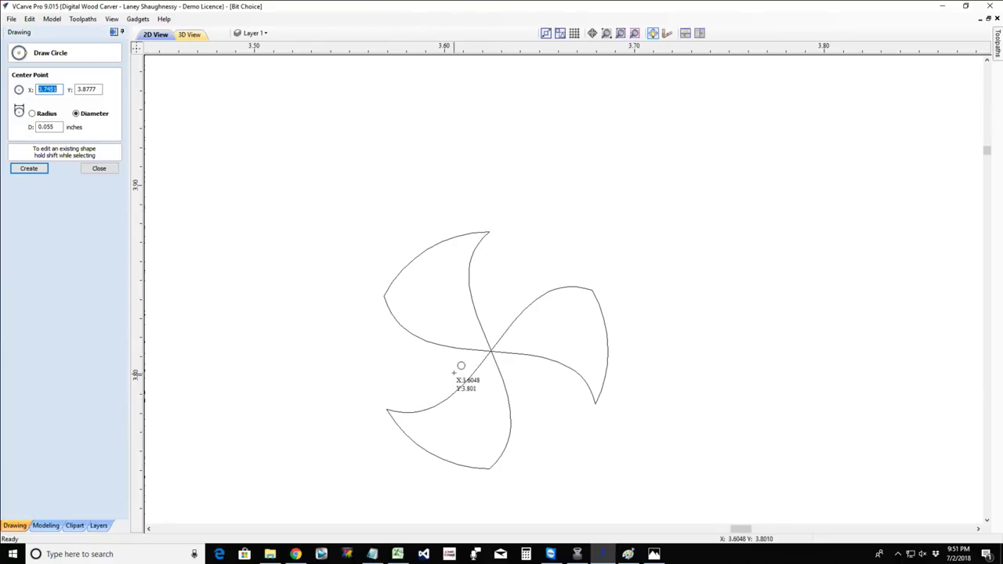
pyautogui.click(493, 352)
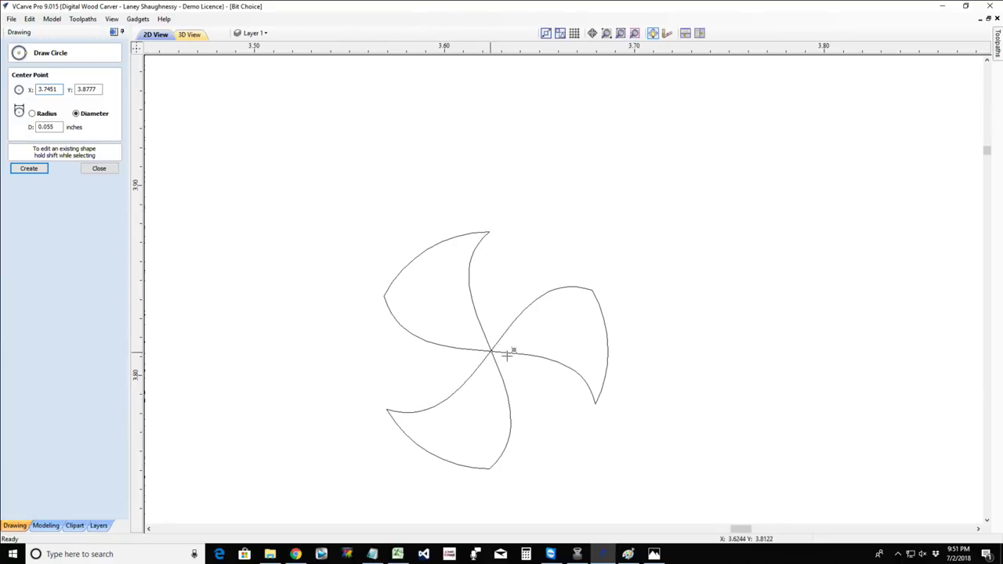
pyautogui.click(610, 394)
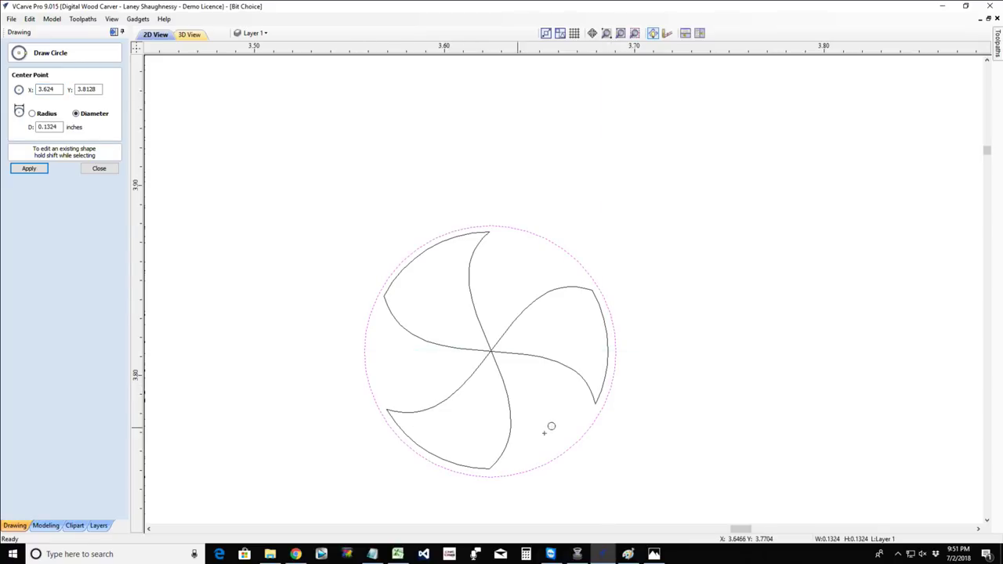
pyautogui.click(99, 170)
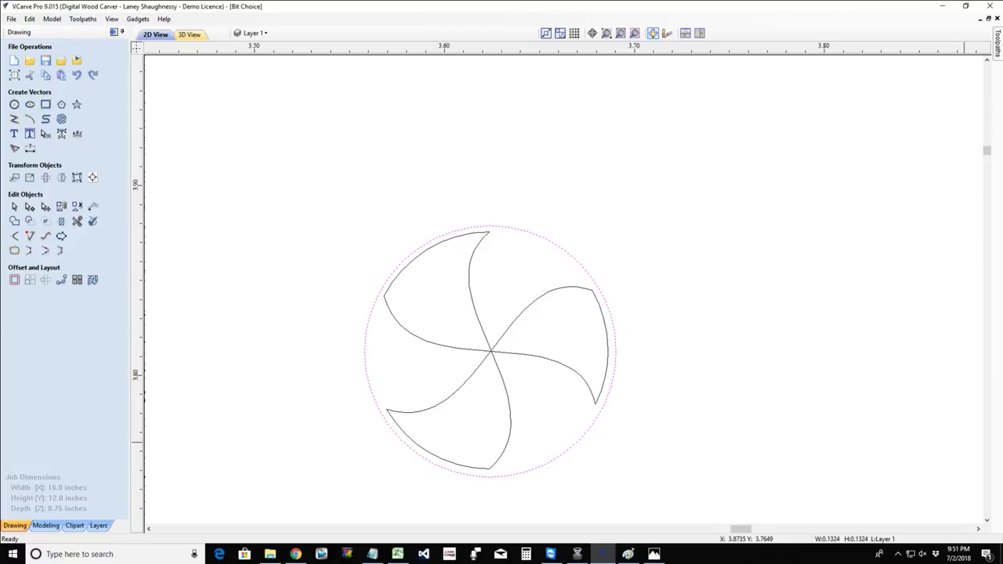
pyautogui.hotkey('alt', 'Tab')
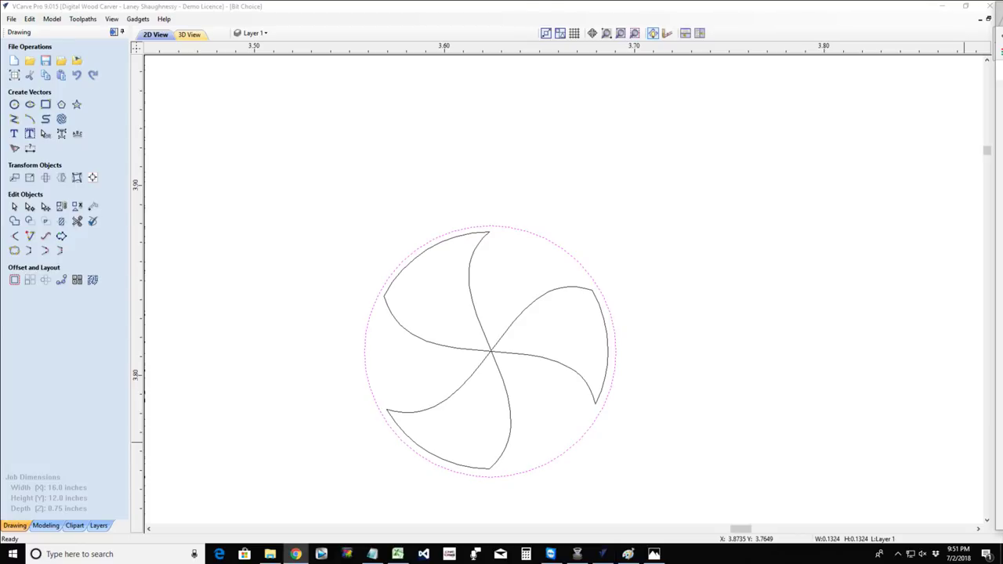